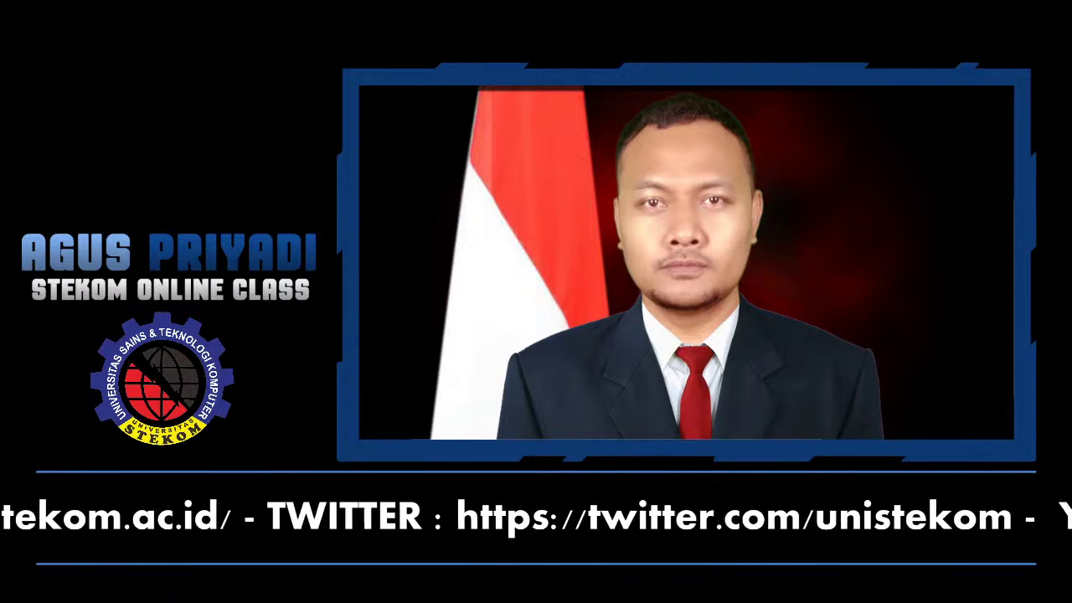
Step: Switch OBS to the Main scene and show SIAKAD's meeting 6 attendance list for 4VD207
{"action": "left_click", "coordinate": [72, 506]}
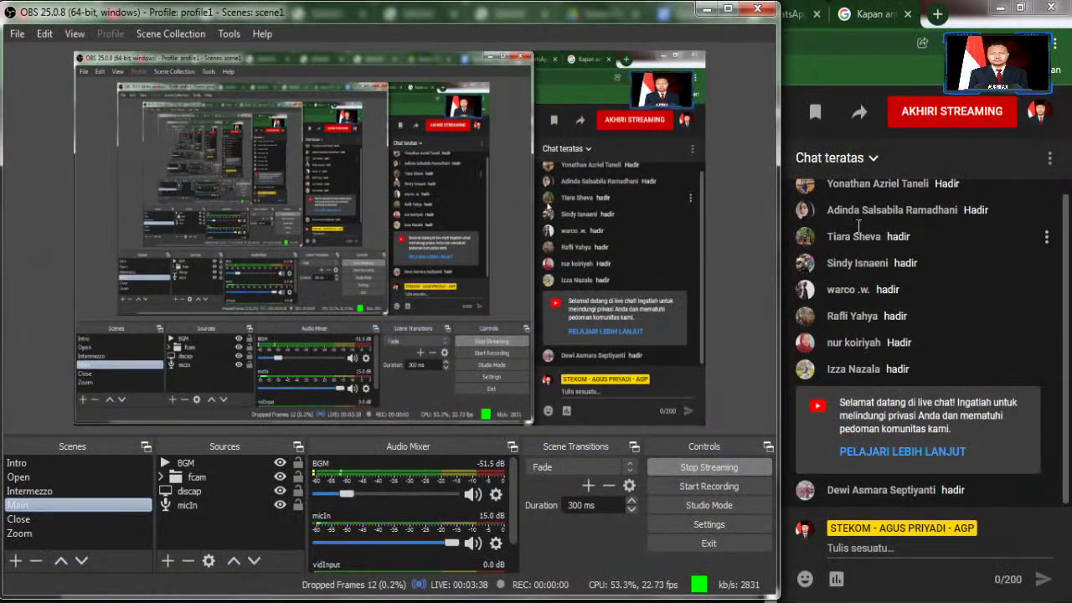
{"action": "left_click", "coordinate": [958, 262]}
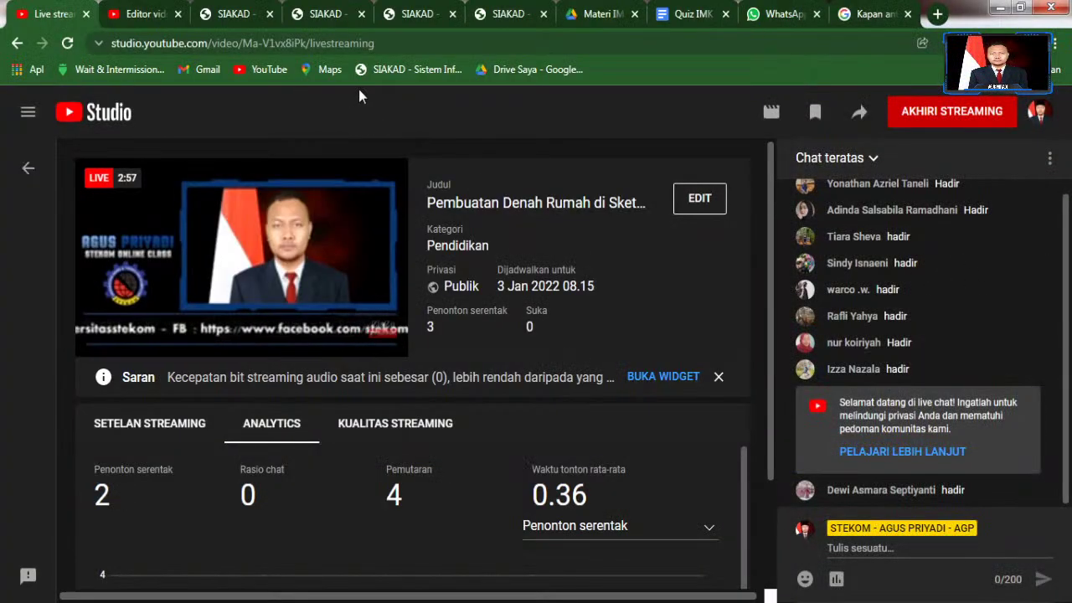
{"action": "left_click", "coordinate": [327, 13]}
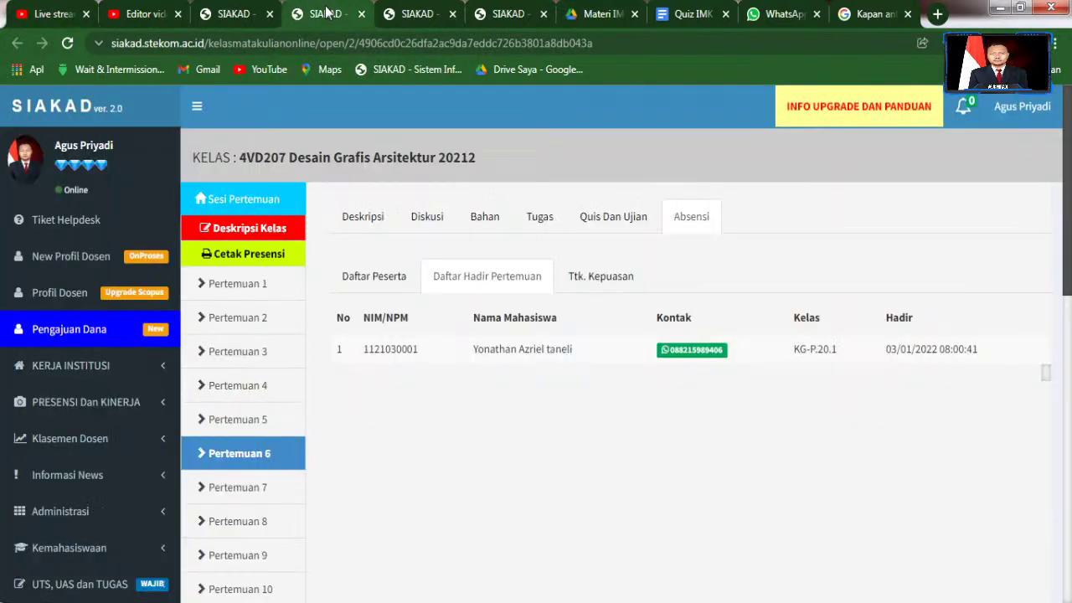
Step: Open the 4VD207 discussion feed and highlight its Google Classroom and WhatsApp group links
{"action": "left_click", "coordinate": [425, 220]}
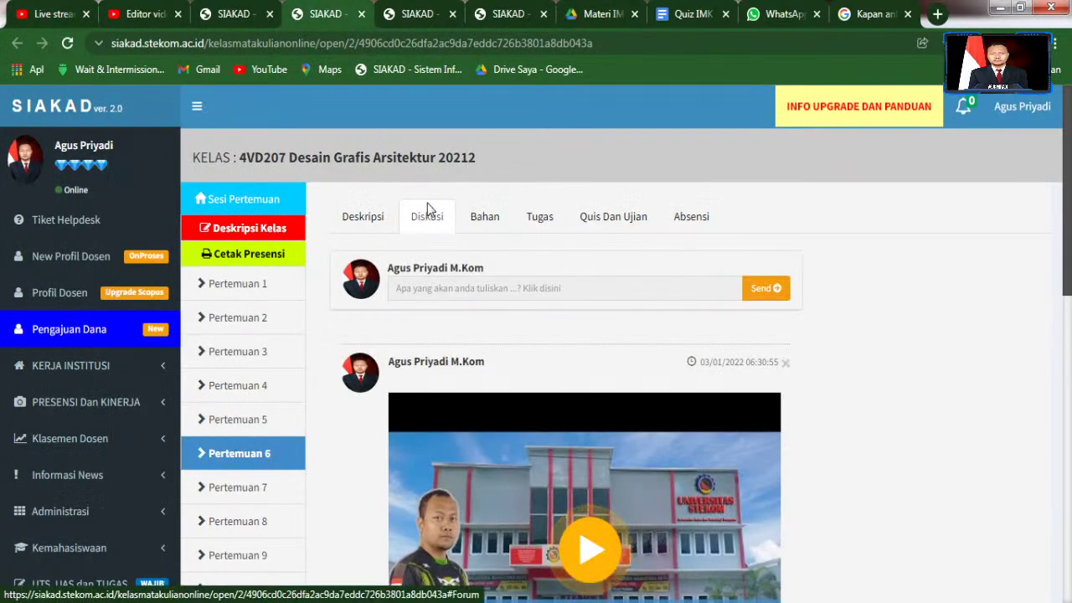
{"action": "scroll", "coordinate": [841, 358], "scroll_direction": "down", "scroll_amount": 4}
{"action": "scroll", "coordinate": [841, 358], "scroll_direction": "down", "scroll_amount": 1}
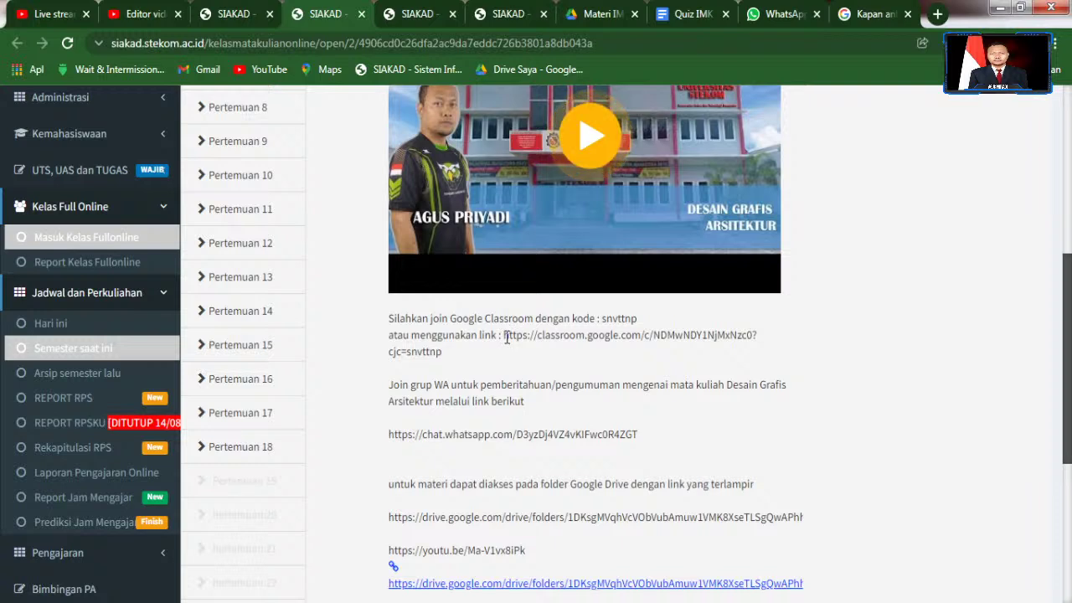
{"action": "left_click_drag", "start_coordinate": [506, 336], "coordinate": [509, 360]}
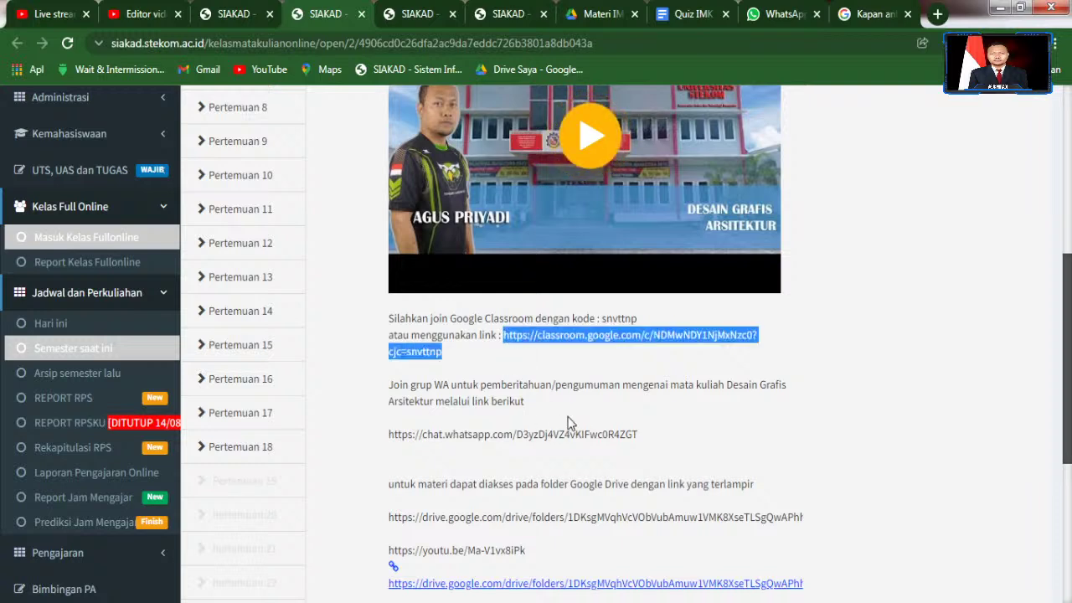
{"action": "left_click", "coordinate": [525, 352]}
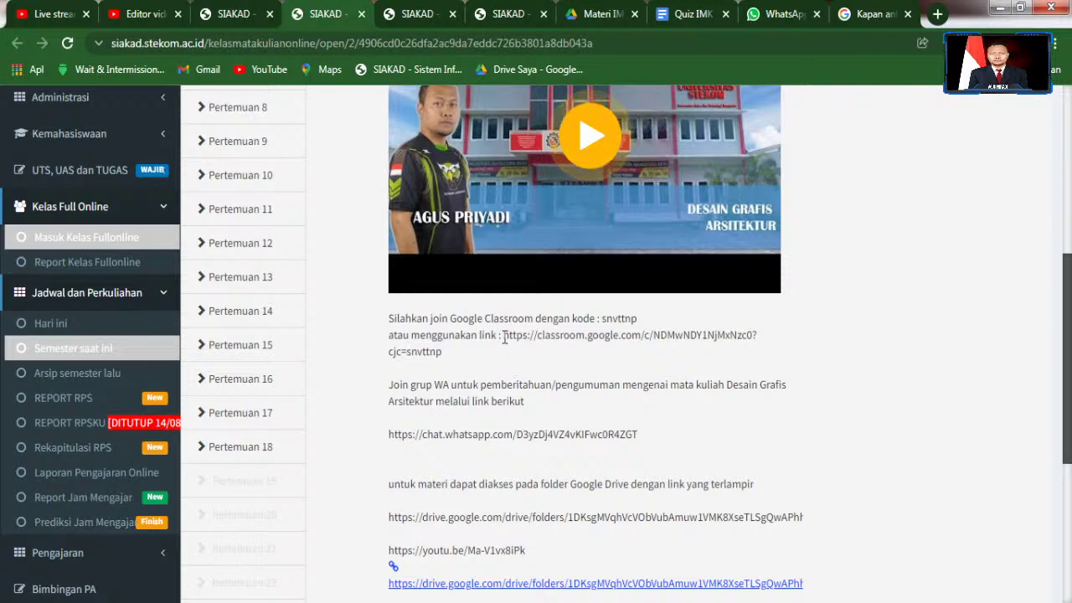
{"action": "left_click_drag", "start_coordinate": [503, 335], "coordinate": [517, 355]}
{"action": "left_click", "coordinate": [525, 352]}
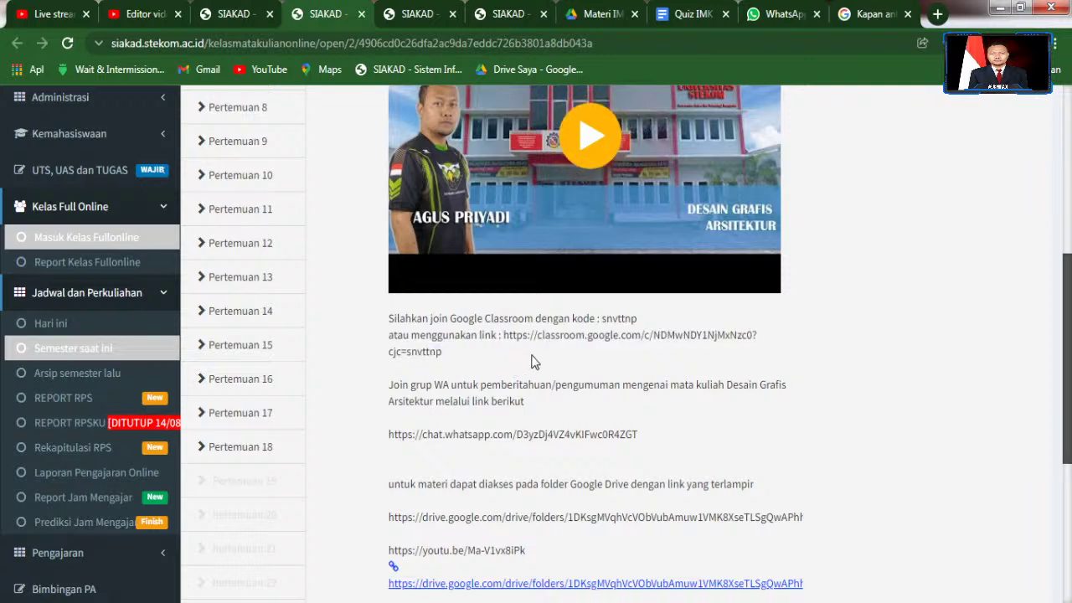
{"action": "left_click_drag", "start_coordinate": [640, 436], "coordinate": [388, 447]}
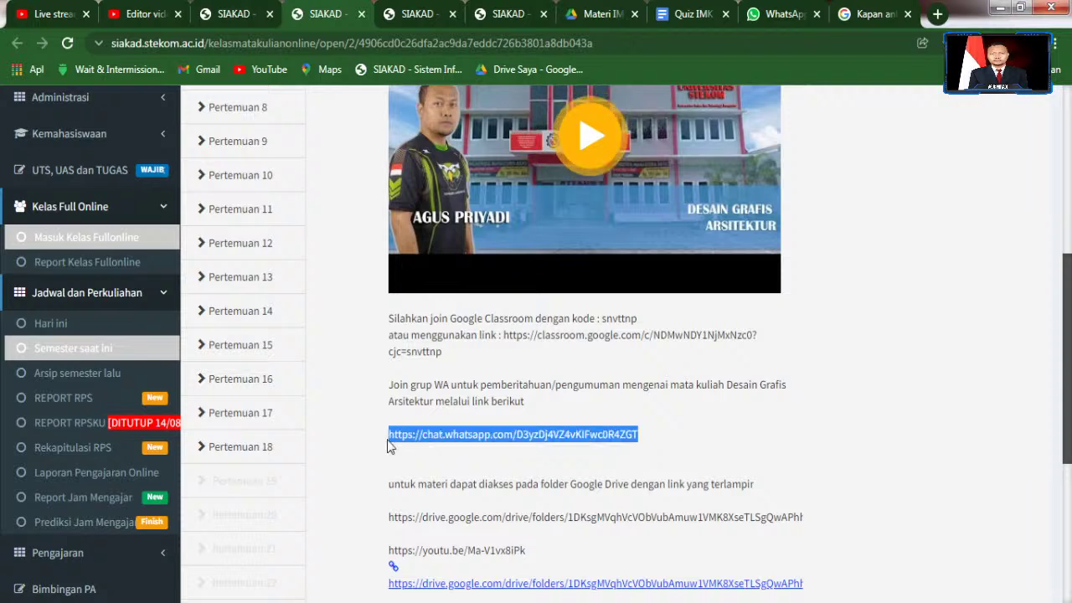
{"action": "left_click", "coordinate": [509, 439]}
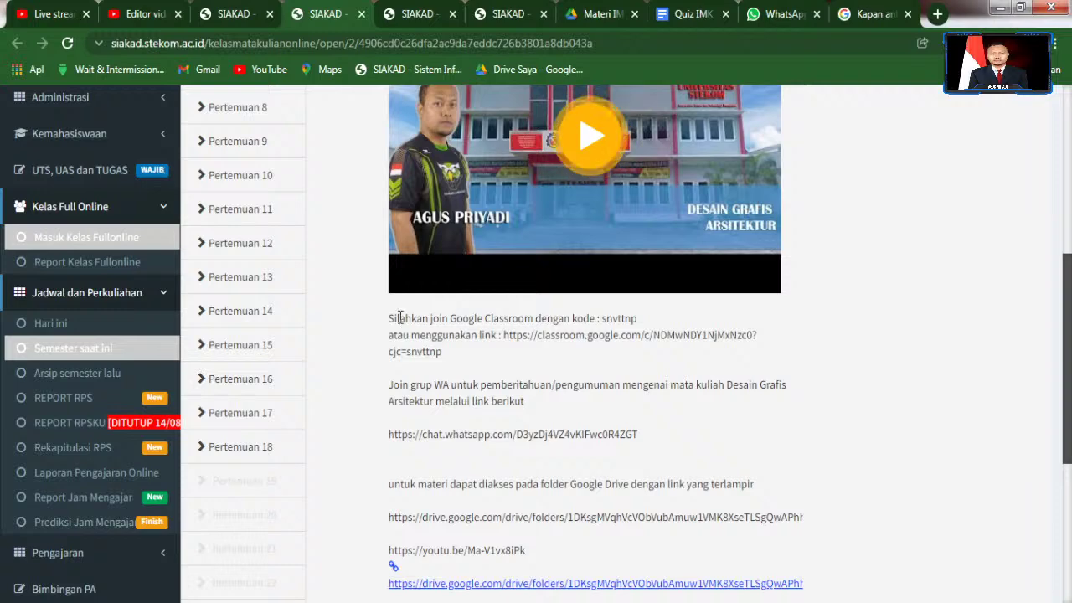
{"action": "scroll", "coordinate": [444, 387], "scroll_direction": "down", "scroll_amount": 2}
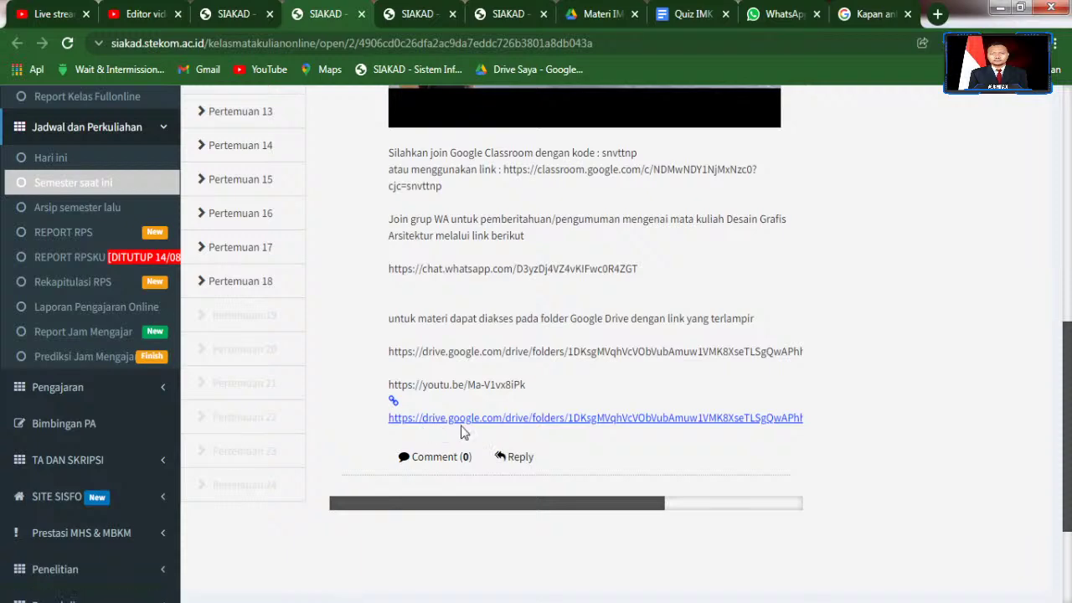
Step: Open the 4AF207 Desain Grafis Arsitektur discussion feed and scroll to its post
{"action": "left_click", "coordinate": [426, 18]}
{"action": "left_click", "coordinate": [427, 220]}
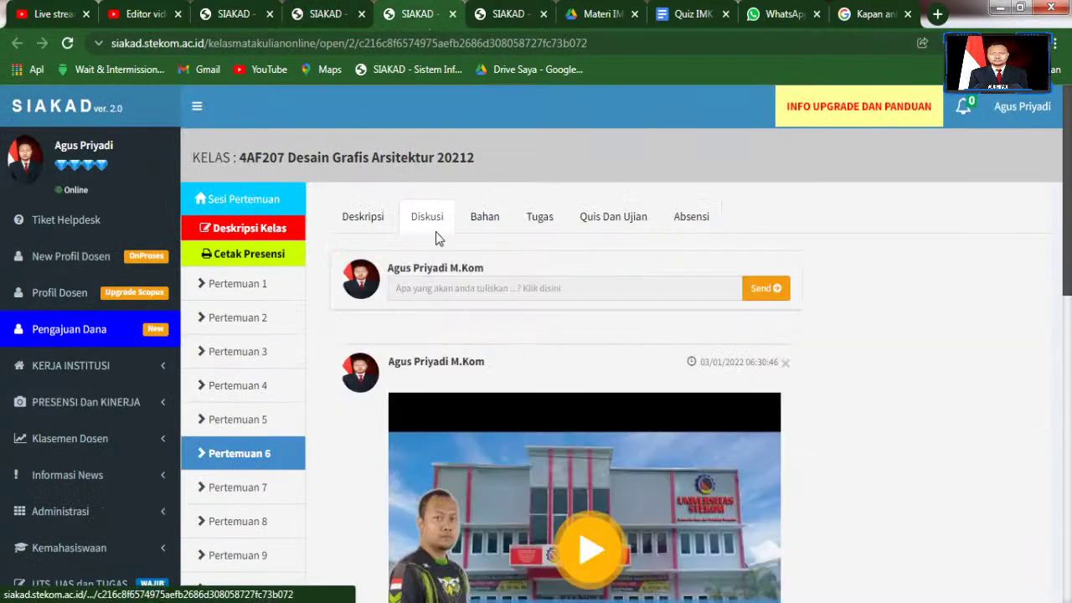
{"action": "scroll", "coordinate": [458, 355], "scroll_direction": "down", "scroll_amount": 7}
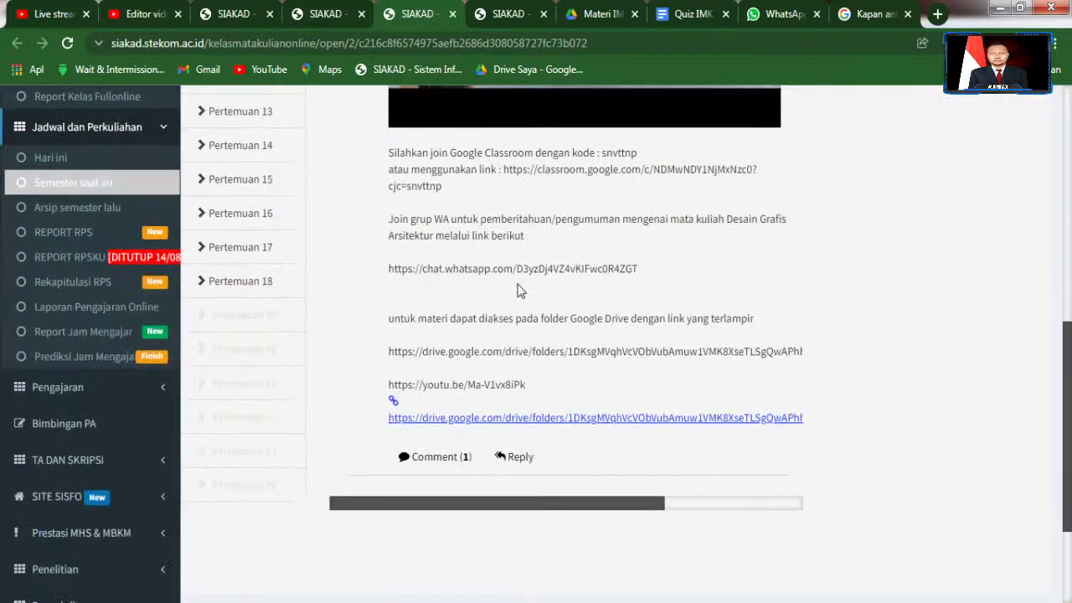
Step: Dismiss YouTube Studio's audio-bitrate suggestion and bring up A.jpg in Windows Photo Viewer
{"action": "left_click", "coordinate": [62, 10]}
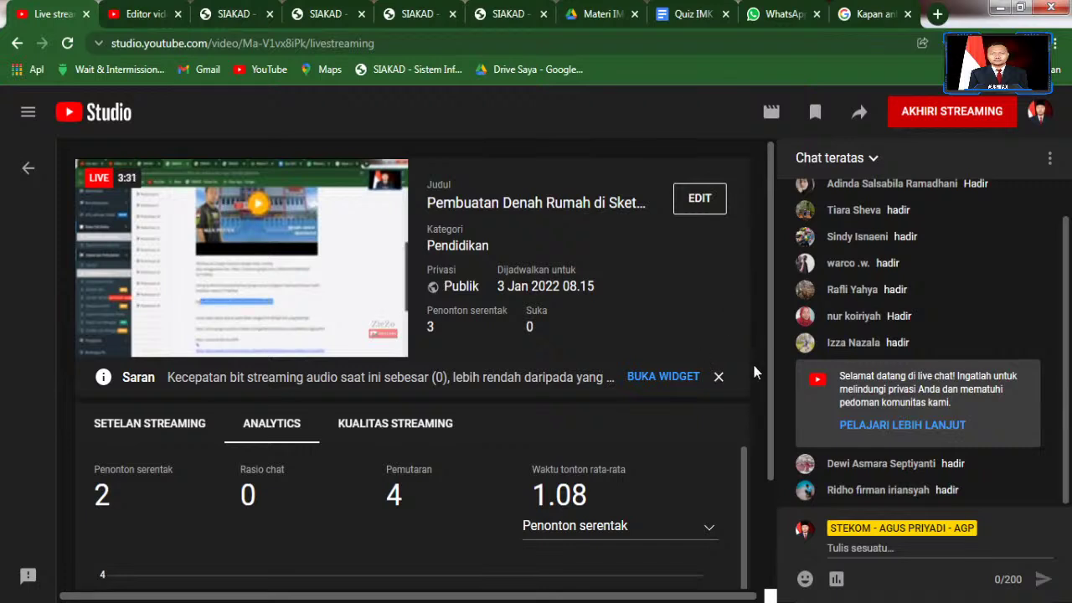
{"action": "left_click", "coordinate": [720, 378]}
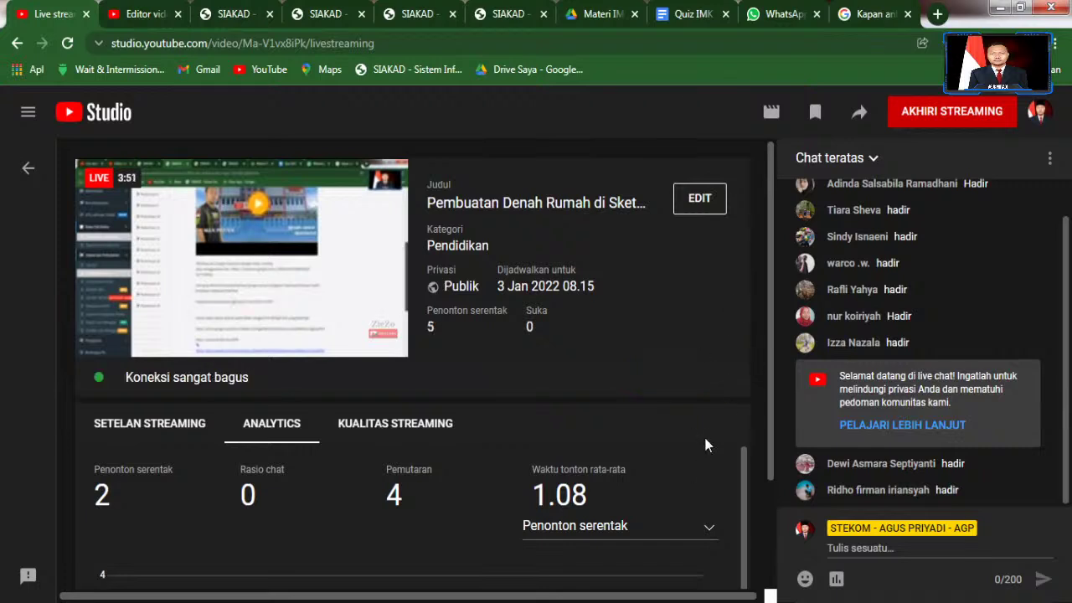
{"action": "left_click", "coordinate": [456, 545]}
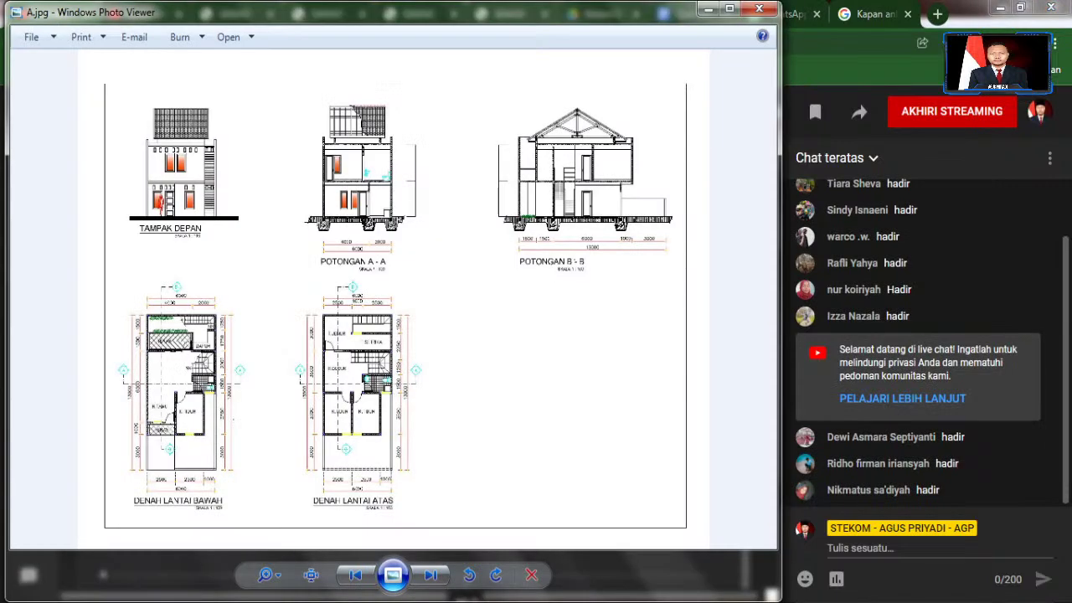
Step: Zoom into the ground-floor plan to show the TERAS, DAPUR and top 6000 dimension
{"action": "left_click", "coordinate": [272, 578]}
{"action": "mouse_move", "coordinate": [271, 578]}
{"action": "left_mouse_down"}
{"action": "mouse_move", "coordinate": [272, 549]}
{"action": "mouse_move", "coordinate": [271, 557]}
{"action": "left_mouse_up"}
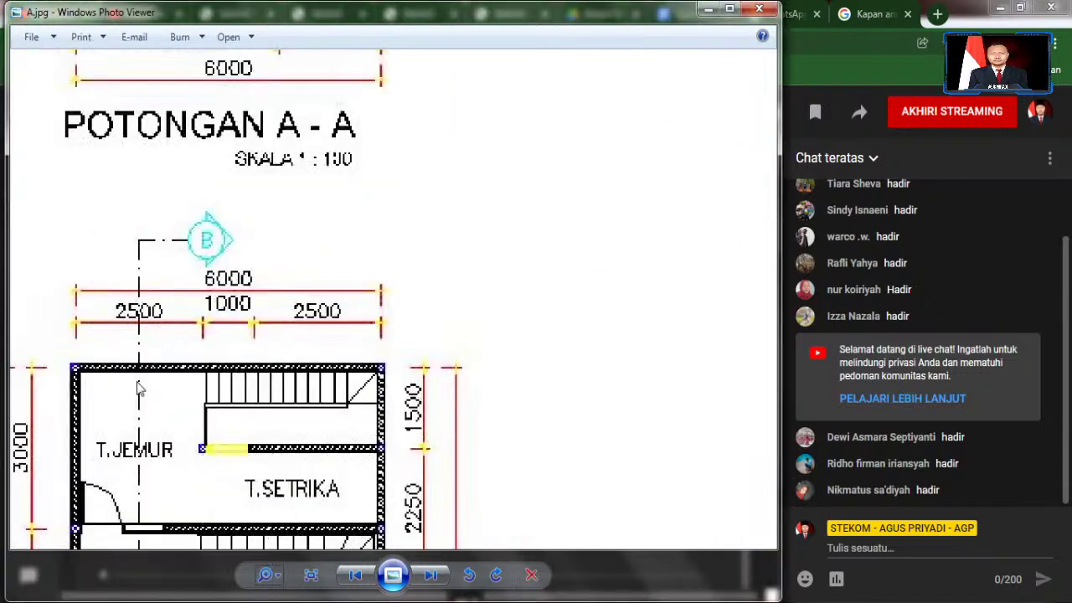
{"action": "left_click_drag", "start_coordinate": [126, 503], "coordinate": [472, 312]}
{"action": "left_click_drag", "start_coordinate": [151, 459], "coordinate": [399, 294]}
{"action": "left_click_drag", "start_coordinate": [262, 469], "coordinate": [378, 460]}
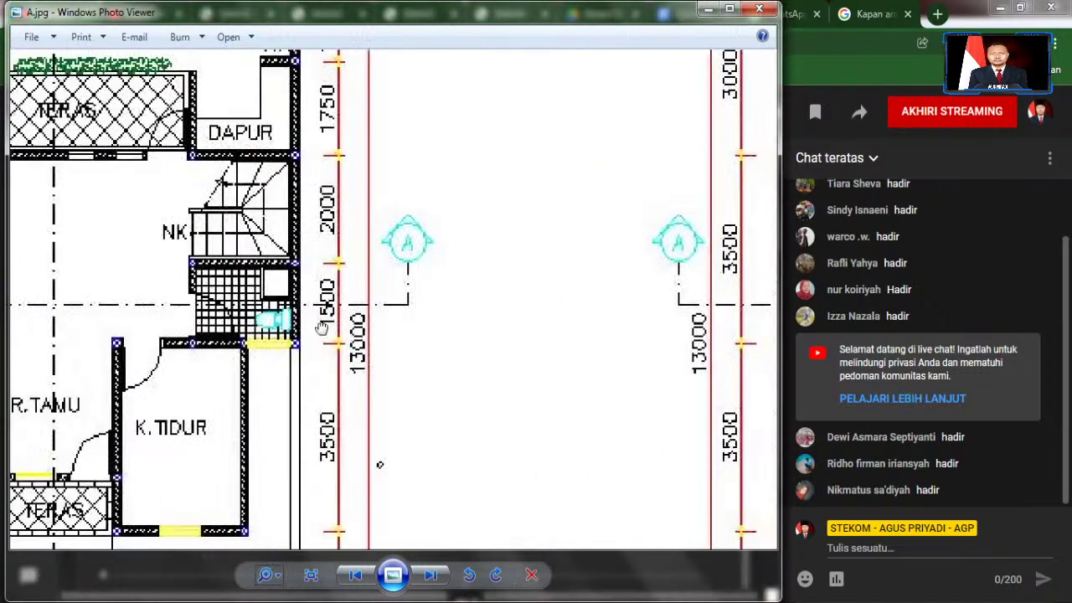
{"action": "mouse_move", "coordinate": [94, 319]}
{"action": "left_mouse_down"}
{"action": "mouse_move", "coordinate": [258, 319]}
{"action": "mouse_move", "coordinate": [293, 437]}
{"action": "left_mouse_up"}
{"action": "left_click_drag", "start_coordinate": [346, 281], "coordinate": [336, 310]}
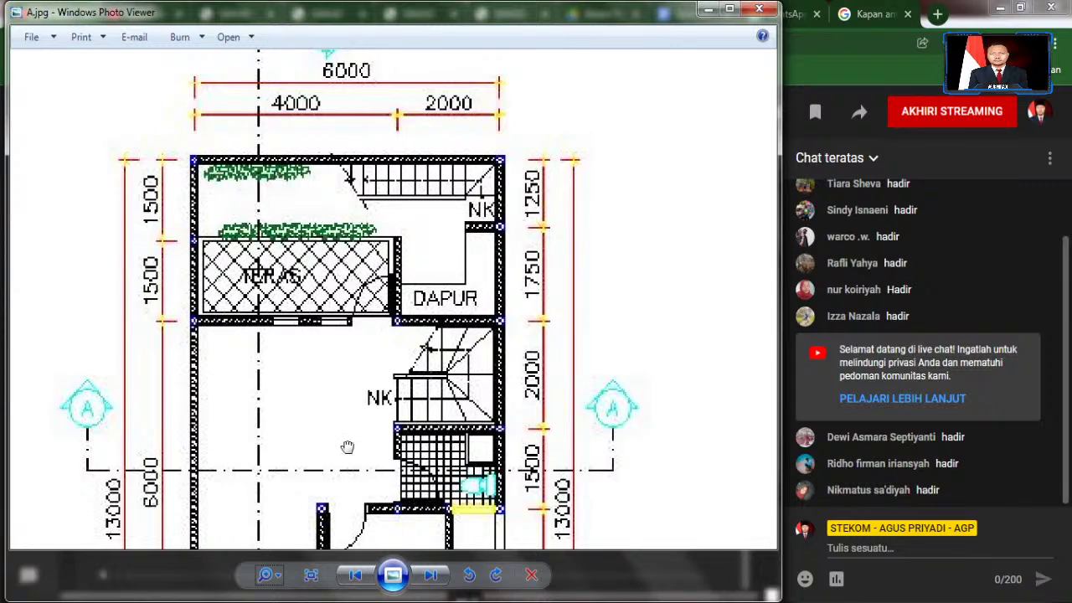
Step: Inspect the R.TAMU, K.TIDUR and lower plan areas, then return to SketchUp
{"action": "left_click_drag", "start_coordinate": [348, 438], "coordinate": [349, 219]}
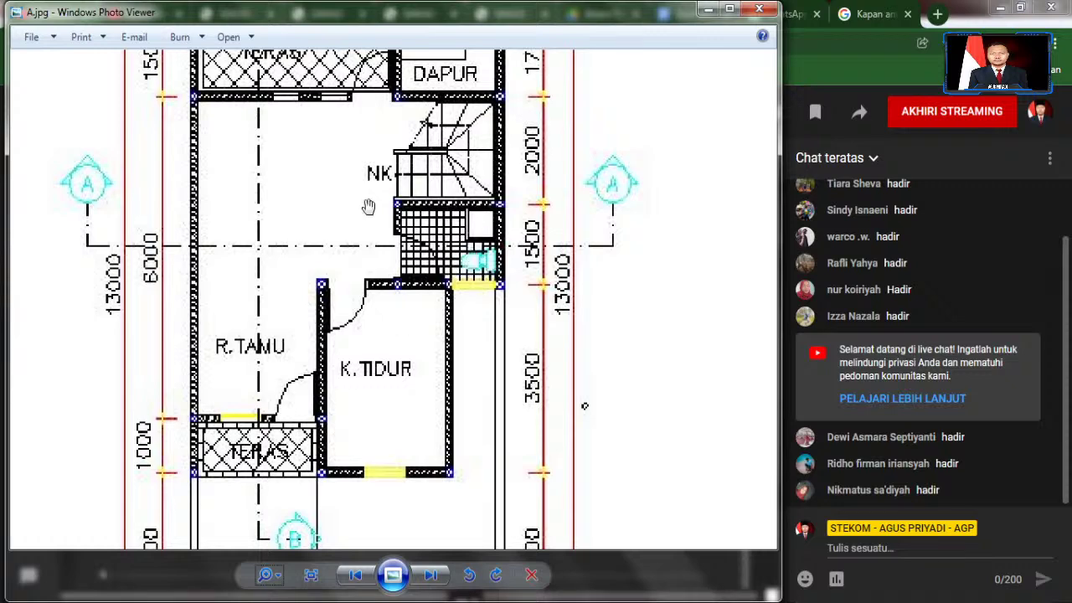
{"action": "left_click_drag", "start_coordinate": [366, 206], "coordinate": [348, 410]}
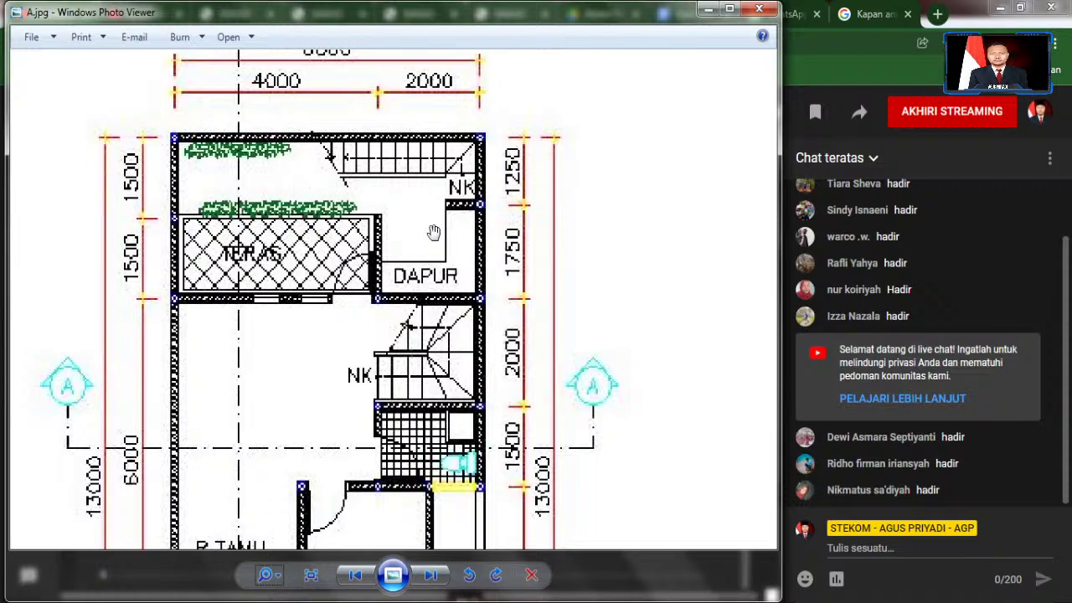
{"action": "scroll", "coordinate": [433, 232], "scroll_direction": "down", "scroll_amount": 2}
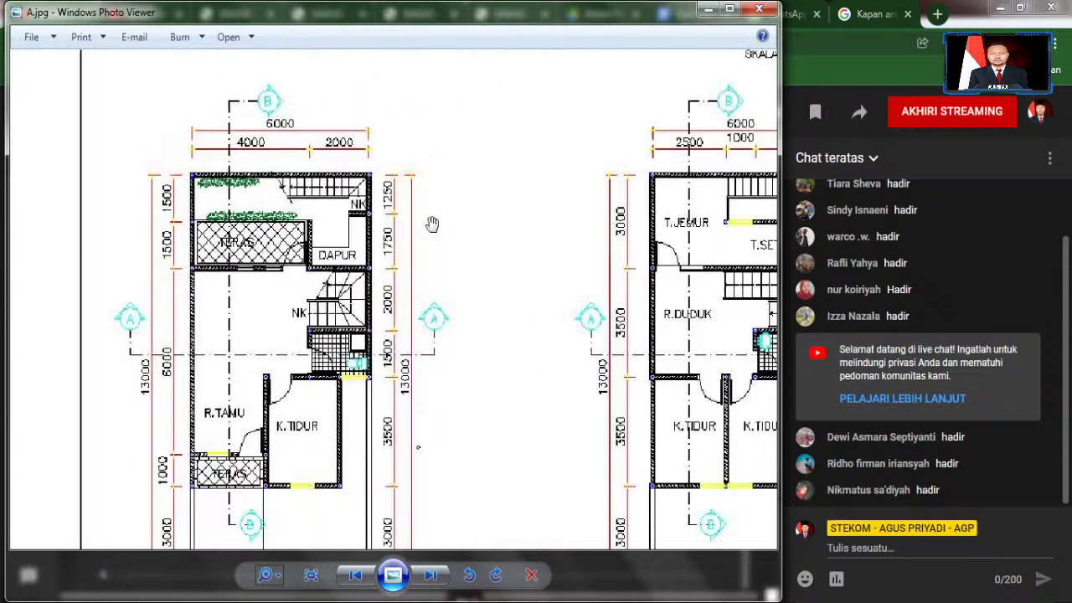
{"action": "scroll", "coordinate": [302, 401], "scroll_direction": "up", "scroll_amount": 1}
{"action": "scroll", "coordinate": [315, 373], "scroll_direction": "up", "scroll_amount": 1}
{"action": "mouse_move", "coordinate": [319, 369]}
{"action": "left_mouse_down"}
{"action": "mouse_move", "coordinate": [436, 189]}
{"action": "mouse_move", "coordinate": [443, 336]}
{"action": "left_mouse_up"}
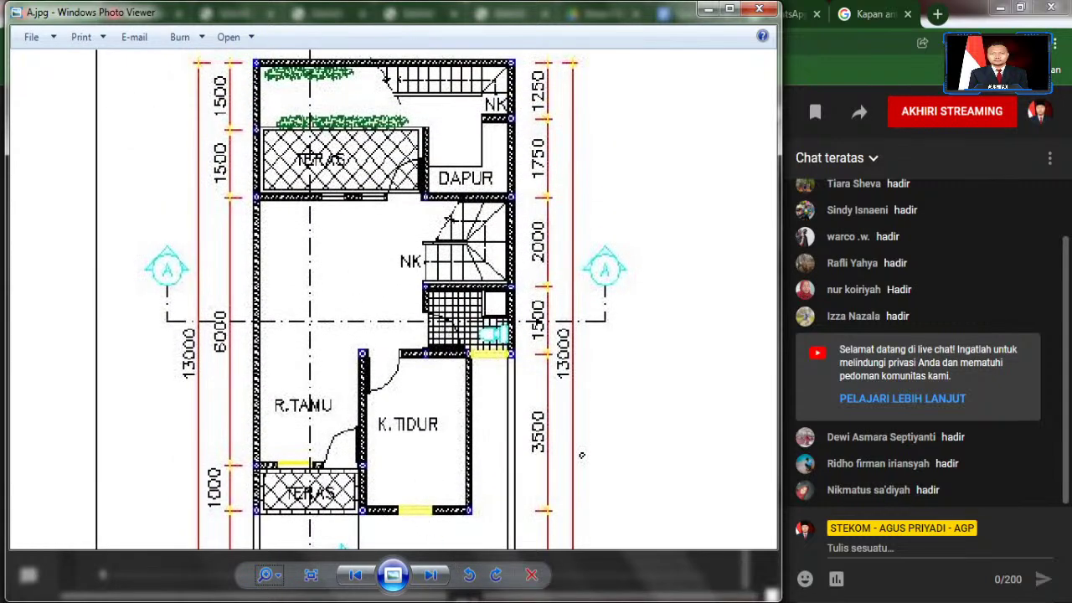
{"action": "key", "text": "alt+Tab"}
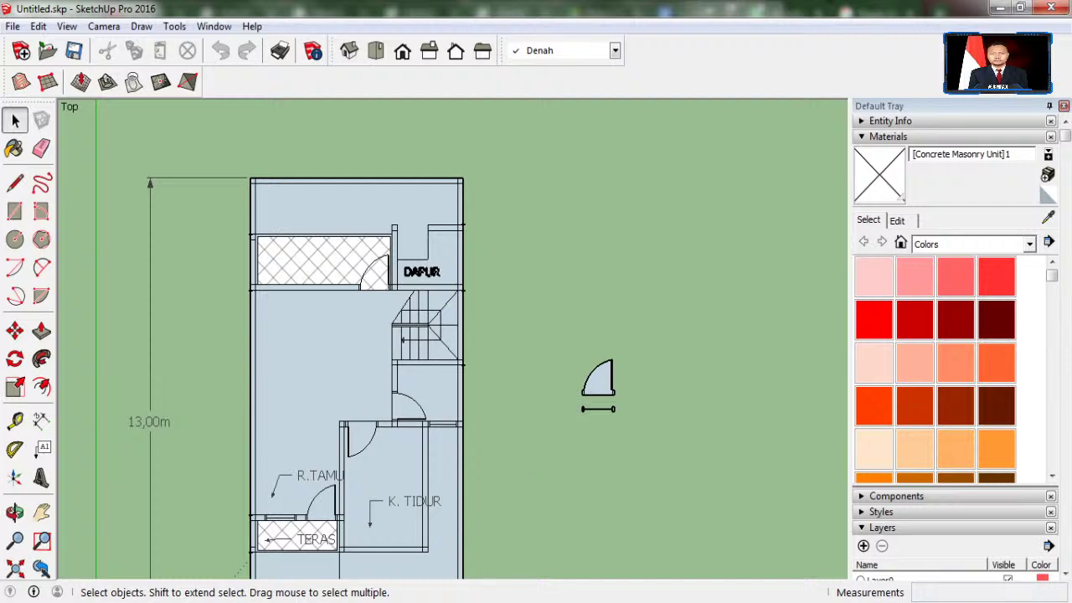
Step: Check the plan image, then start and cancel a diagonal line at the top-right corner
{"action": "key", "text": "alt+Tab"}
{"action": "left_click_drag", "start_coordinate": [418, 73], "coordinate": [416, 136]}
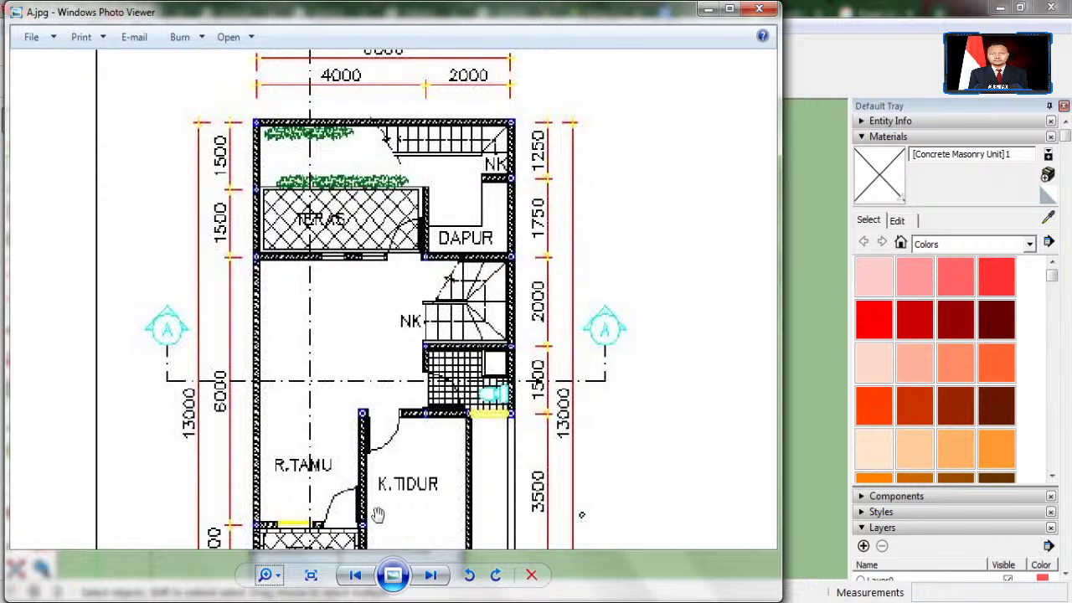
{"action": "left_click", "coordinate": [461, 528]}
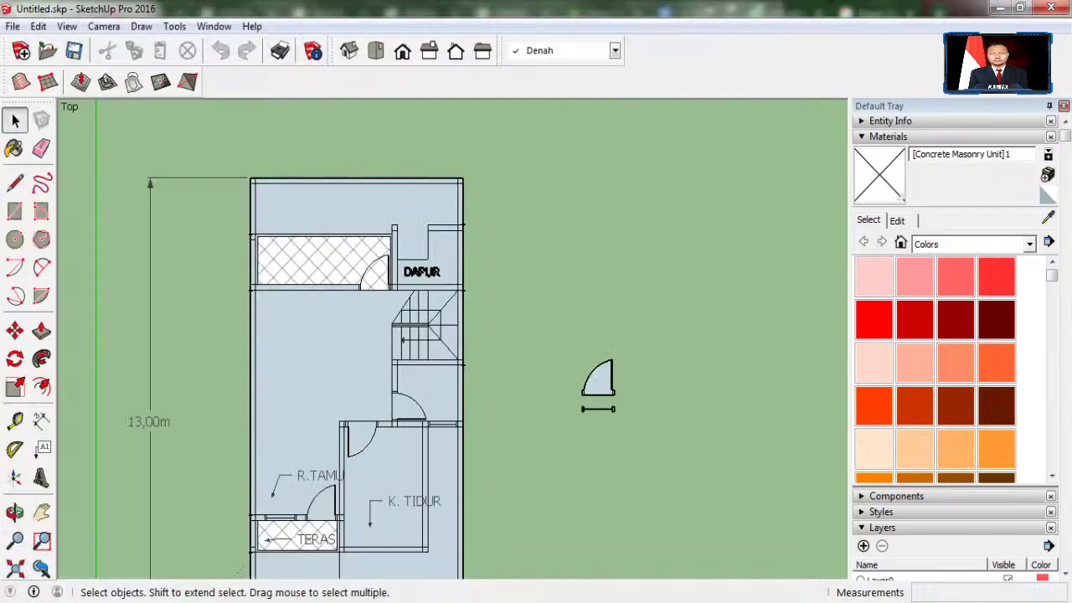
{"action": "scroll", "coordinate": [444, 175], "scroll_direction": "up", "scroll_amount": 1}
{"action": "scroll", "coordinate": [444, 176], "scroll_direction": "up", "scroll_amount": 2}
{"action": "scroll", "coordinate": [445, 176], "scroll_direction": "up", "scroll_amount": 2}
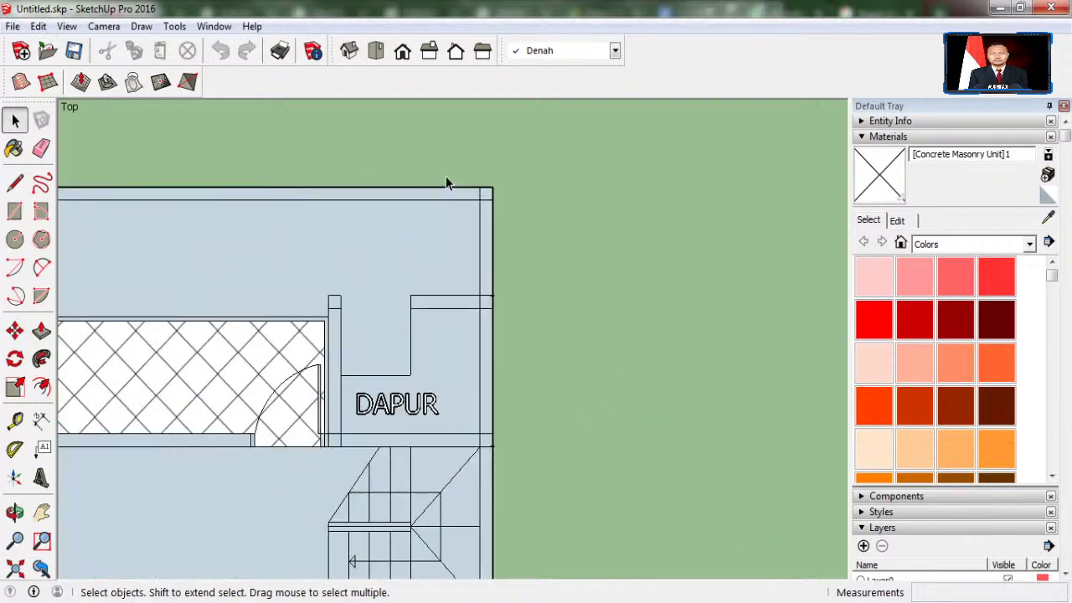
{"action": "scroll", "coordinate": [445, 176], "scroll_direction": "up", "scroll_amount": 1}
{"action": "left_click", "coordinate": [14, 182]}
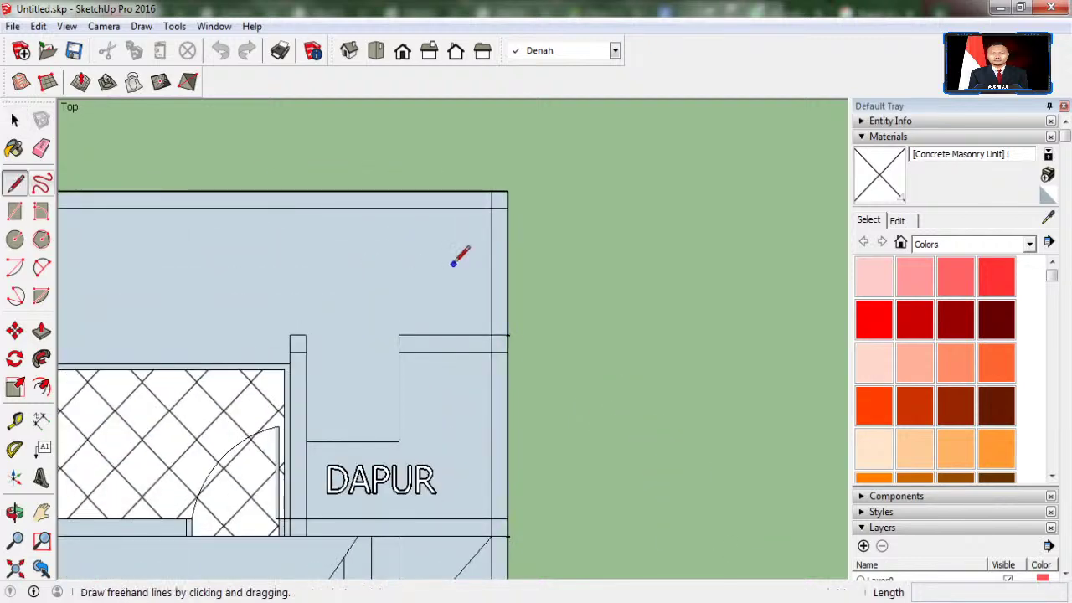
{"action": "left_click", "coordinate": [492, 208]}
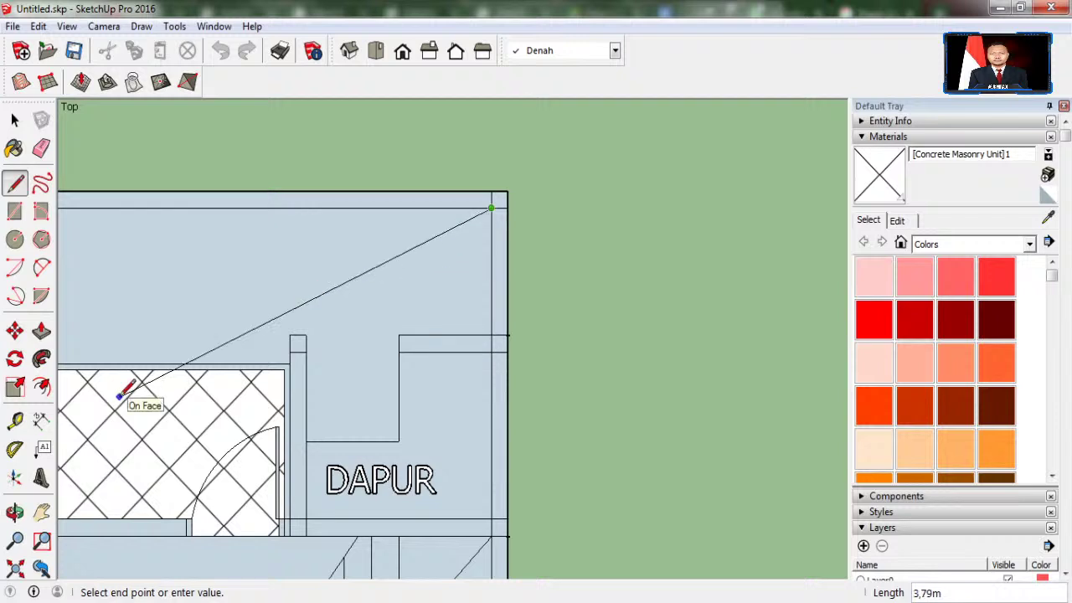
{"action": "key", "text": "Escape"}
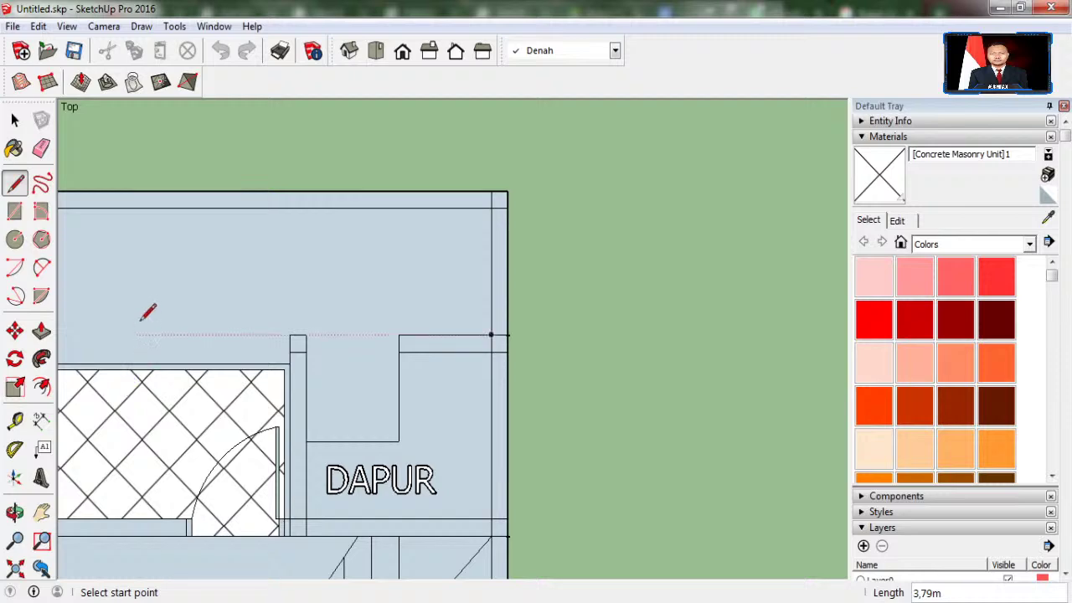
Step: Compare against the reference plan and zoom to the DAPUR kitchen corner
{"action": "key", "text": "alt+Tab"}
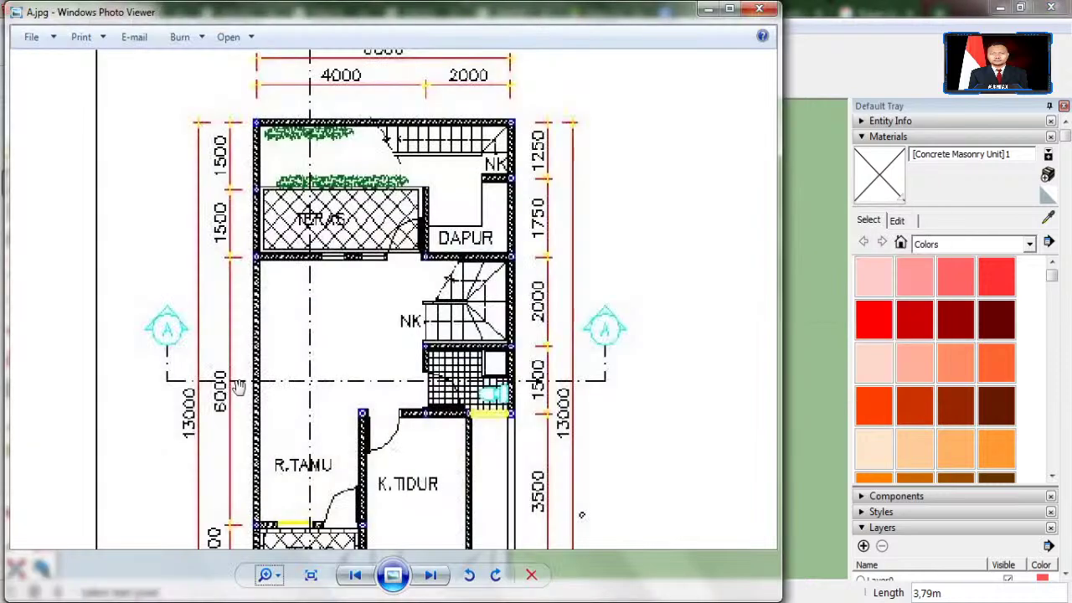
{"action": "key", "text": "alt+Tab"}
{"action": "scroll", "coordinate": [428, 397], "scroll_direction": "down", "scroll_amount": 1}
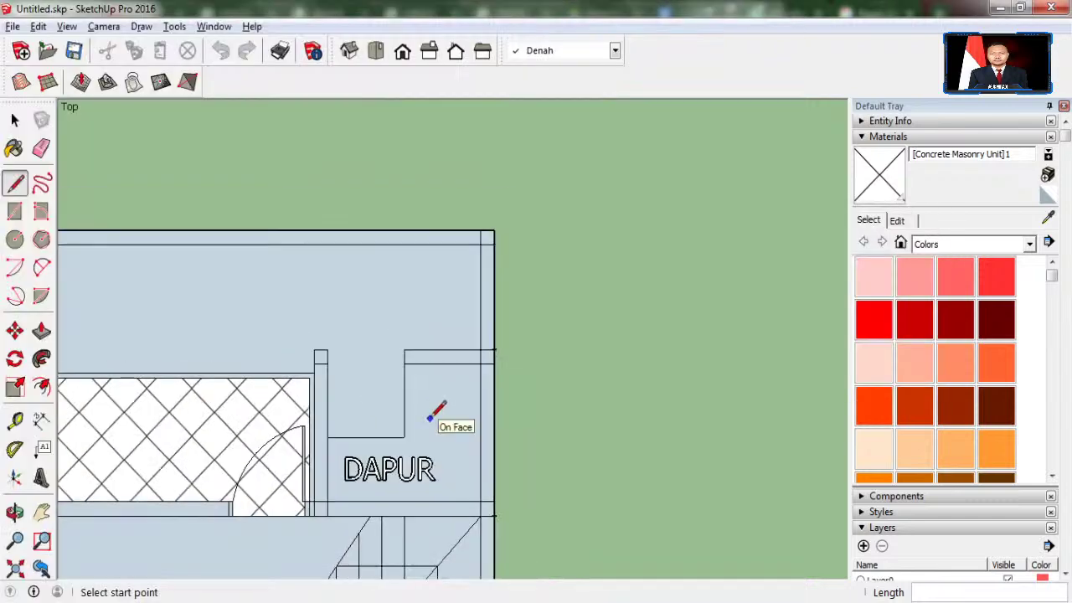
{"action": "scroll", "coordinate": [431, 410], "scroll_direction": "down", "scroll_amount": 2}
{"action": "scroll", "coordinate": [432, 299], "scroll_direction": "down", "scroll_amount": 1}
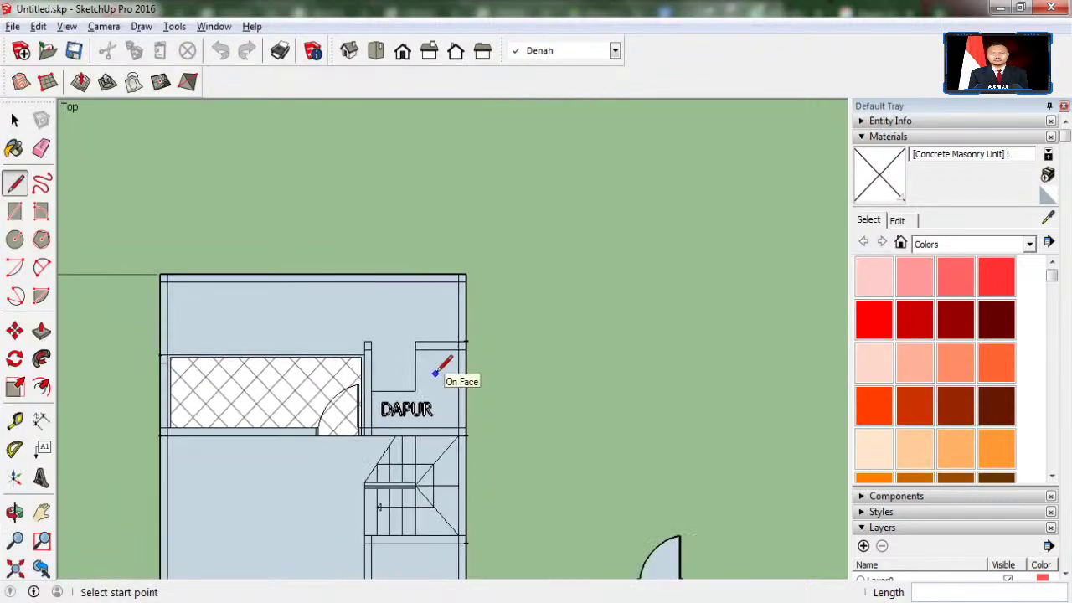
{"action": "scroll", "coordinate": [457, 342], "scroll_direction": "up", "scroll_amount": 1}
{"action": "scroll", "coordinate": [455, 278], "scroll_direction": "up", "scroll_amount": 1}
{"action": "scroll", "coordinate": [461, 307], "scroll_direction": "up", "scroll_amount": 1}
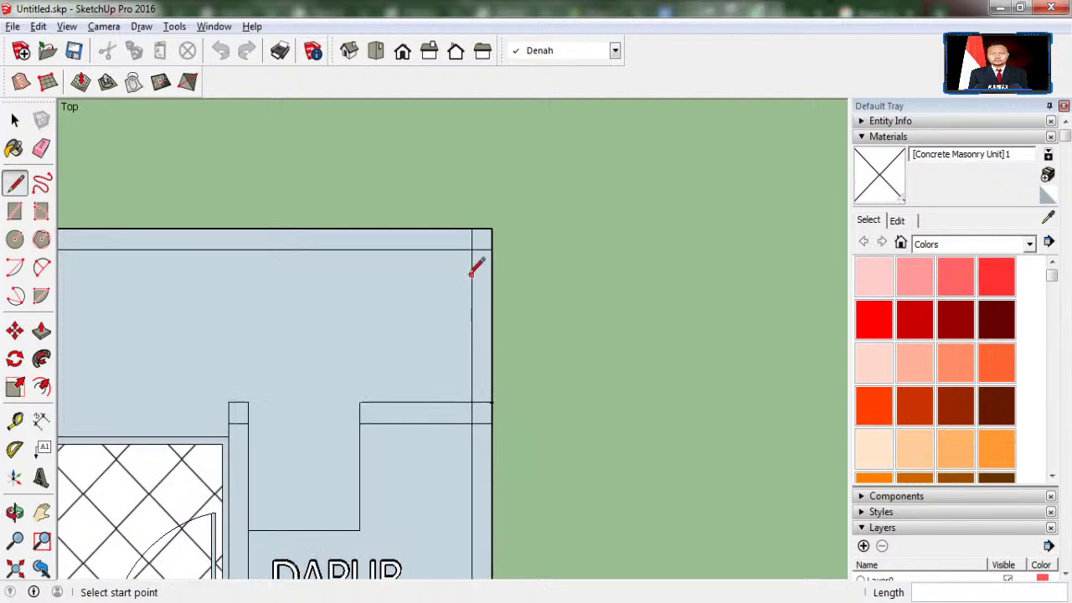
Step: Place a Tape Measure guide point 0,8 m down the right wall
{"action": "left_click", "coordinate": [17, 424]}
{"action": "left_click", "coordinate": [471, 250]}
{"action": "type", "text": "1"}
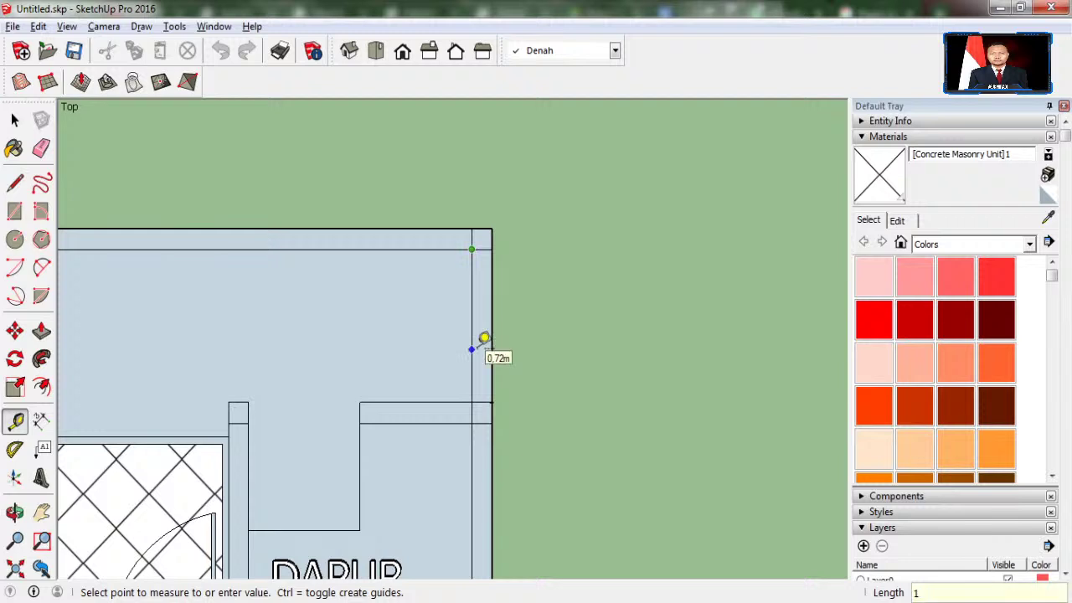
{"action": "key", "text": "BackSpace"}
{"action": "type", "text": "0,8"}
{"action": "key", "text": "Return"}
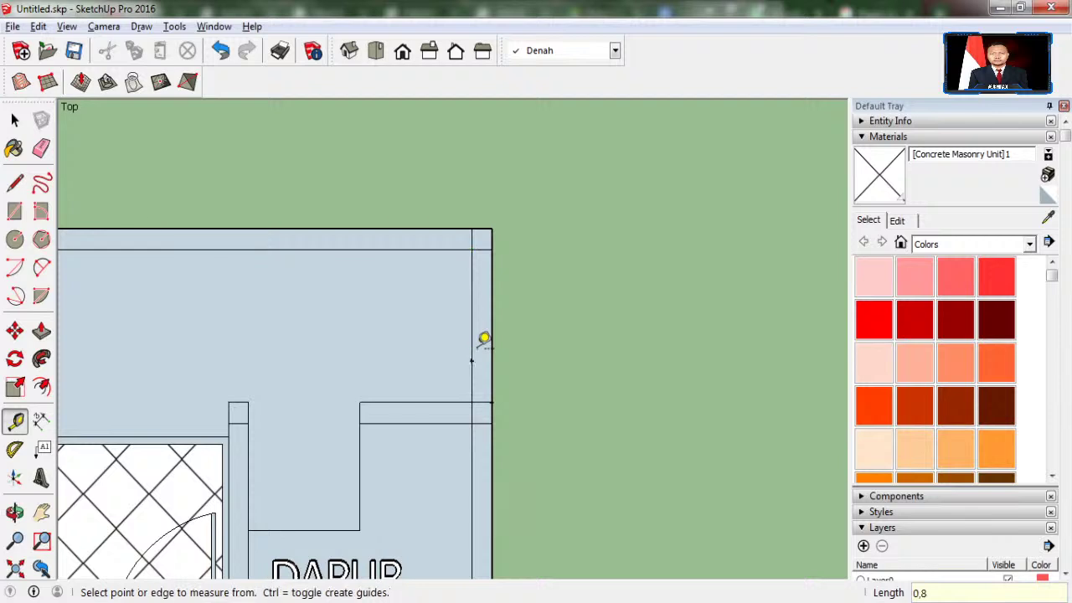
Step: Draw a horizontal line left from the guide point and a connecting vertical line
{"action": "left_click", "coordinate": [16, 183]}
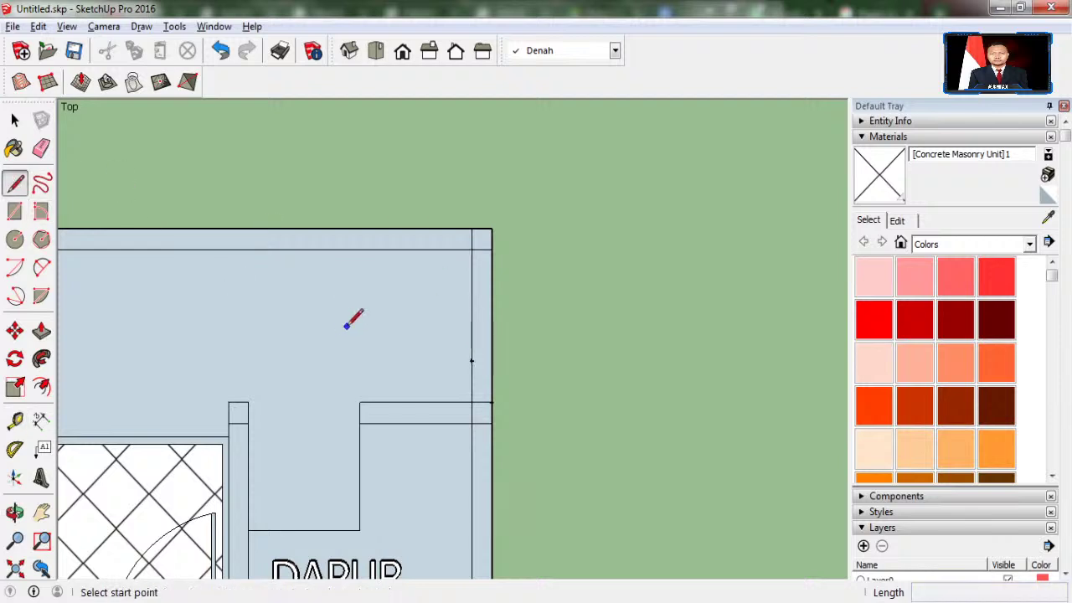
{"action": "left_click", "coordinate": [471, 360]}
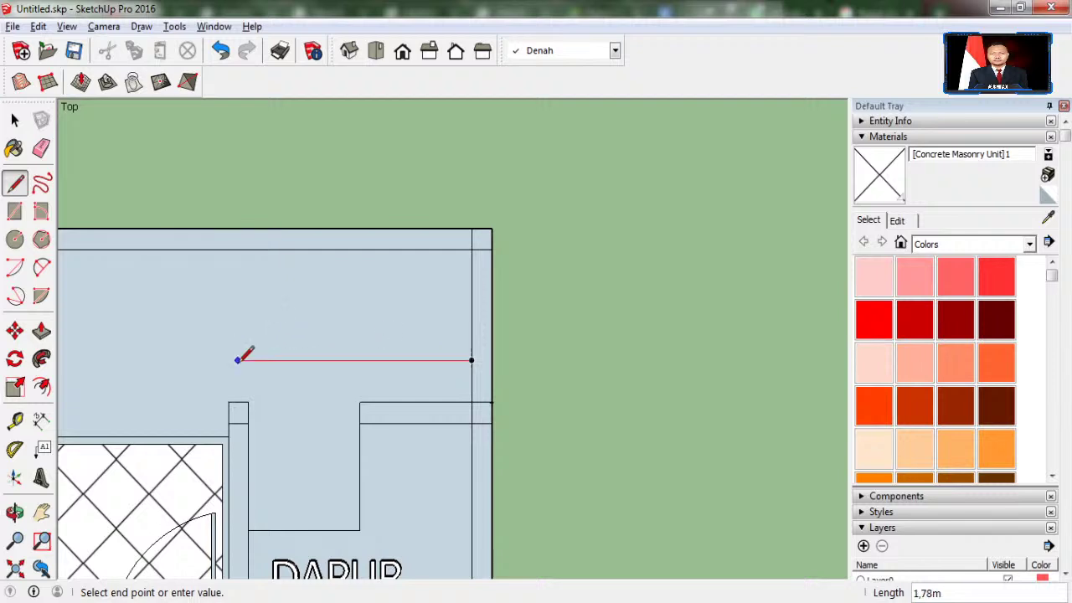
{"action": "left_click", "coordinate": [225, 360]}
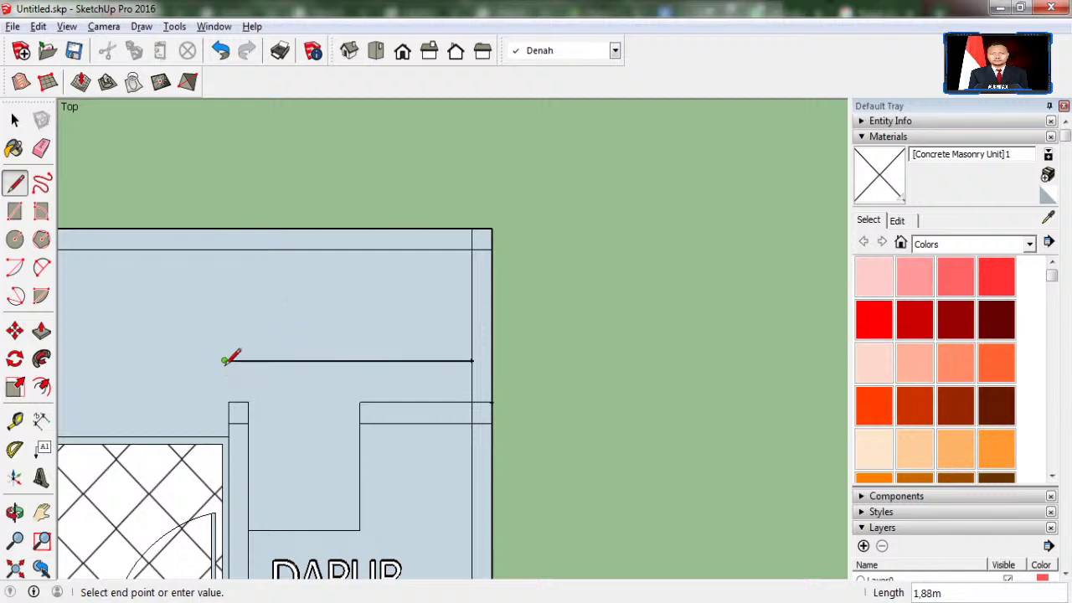
{"action": "key", "text": "Escape"}
{"action": "left_click", "coordinate": [228, 402]}
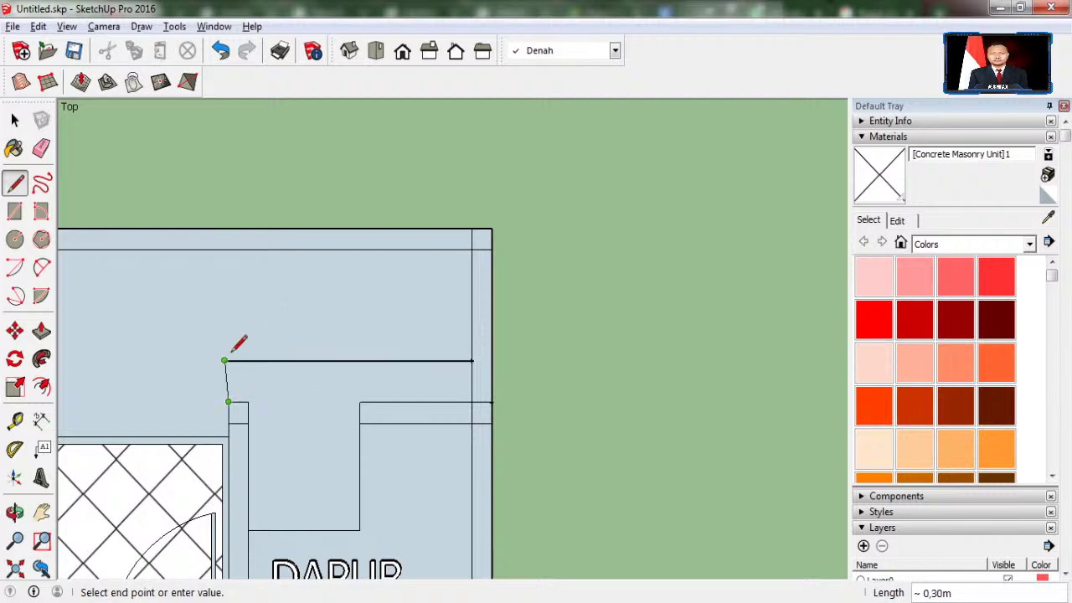
{"action": "left_click", "coordinate": [228, 348]}
Step: Erase the leftover short stubs above the new horizontal edge
{"action": "key", "text": "Escape"}
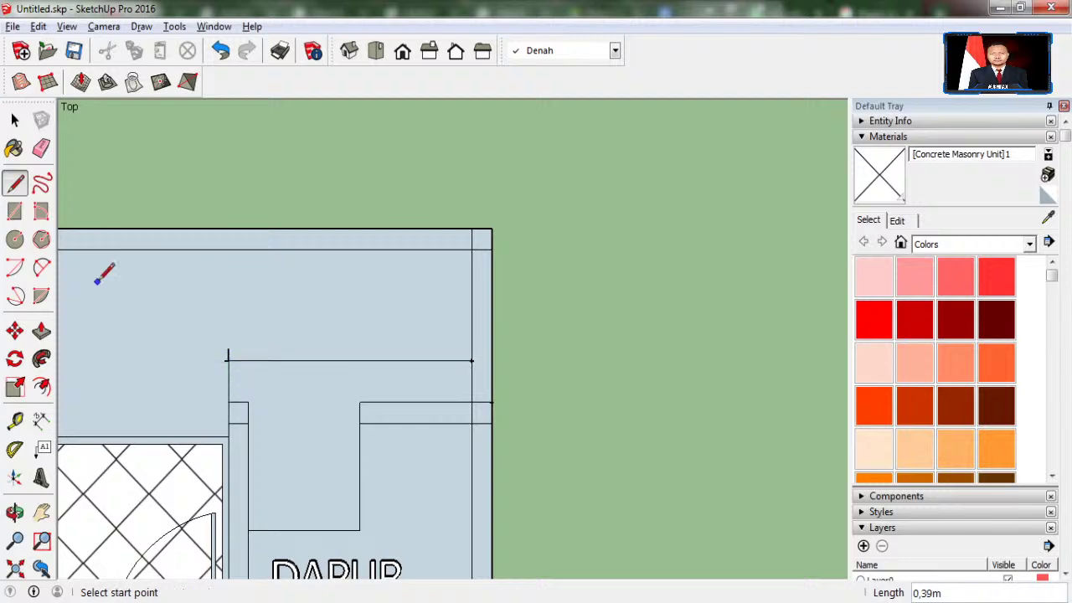
{"action": "left_click", "coordinate": [41, 148]}
{"action": "scroll", "coordinate": [243, 381], "scroll_direction": "up", "scroll_amount": 2}
{"action": "scroll", "coordinate": [251, 384], "scroll_direction": "up", "scroll_amount": 2}
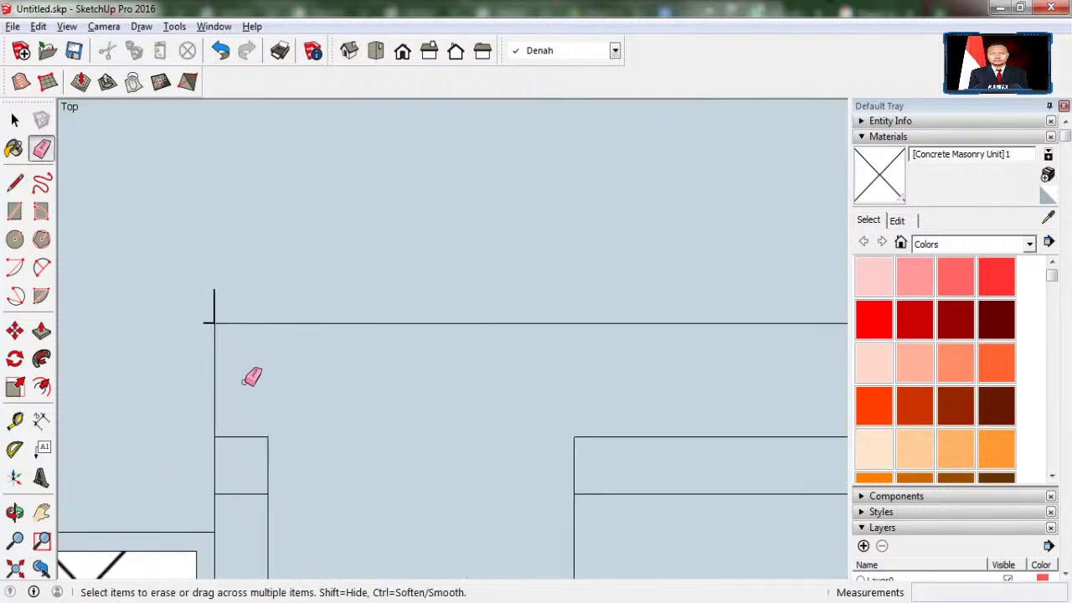
{"action": "left_click", "coordinate": [208, 300]}
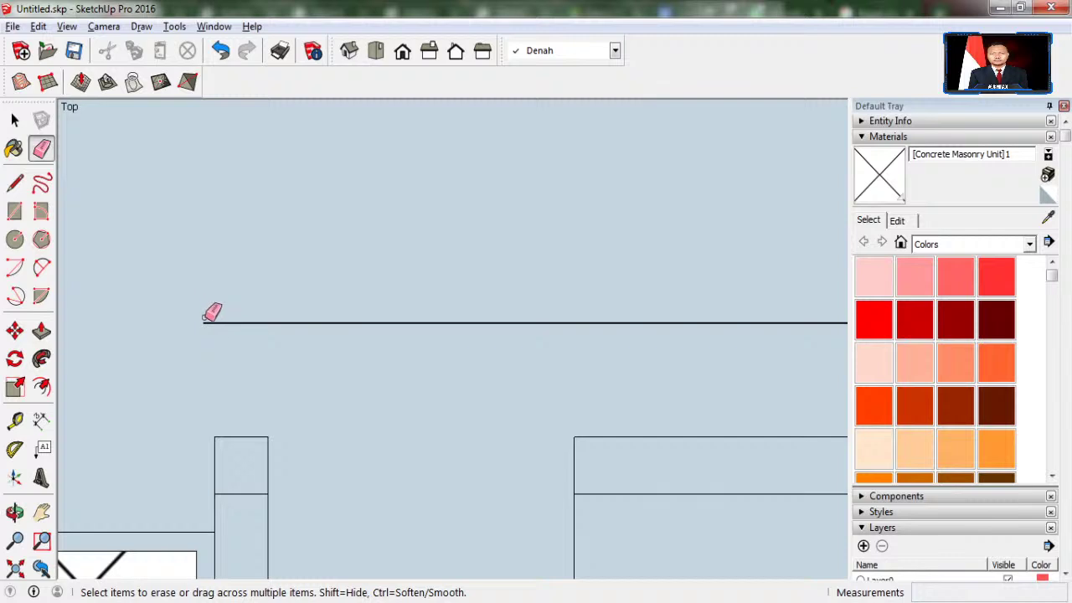
{"action": "key", "text": "ctrl+z"}
{"action": "left_click", "coordinate": [208, 322]}
{"action": "left_click", "coordinate": [215, 306]}
Step: Trim the horizontal line's right part so it ends at the kitchen wall corner
{"action": "key", "text": "alt+Tab"}
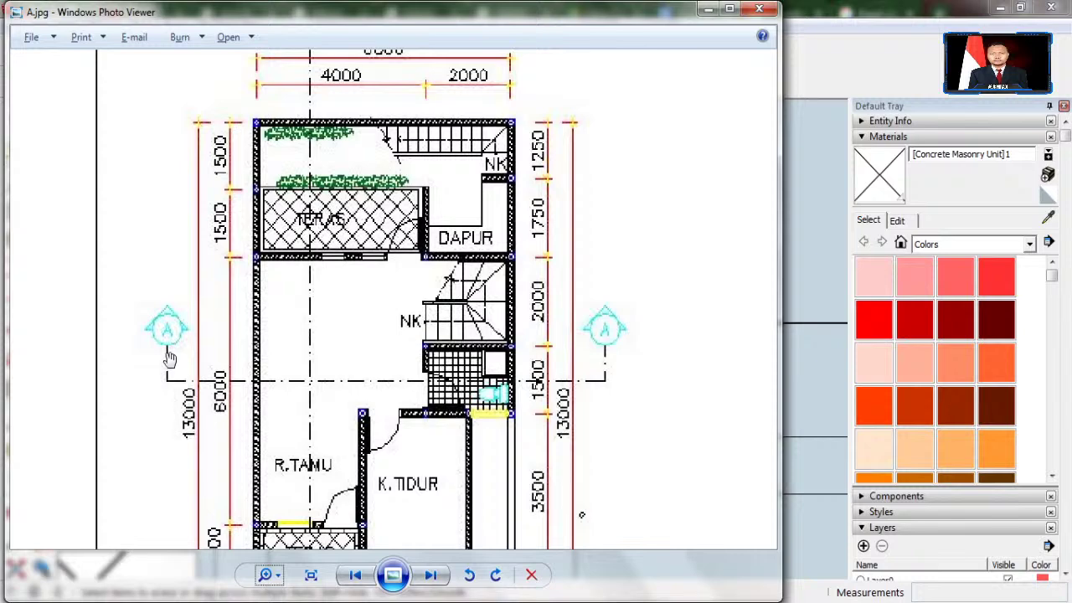
{"action": "key", "text": "alt+Tab"}
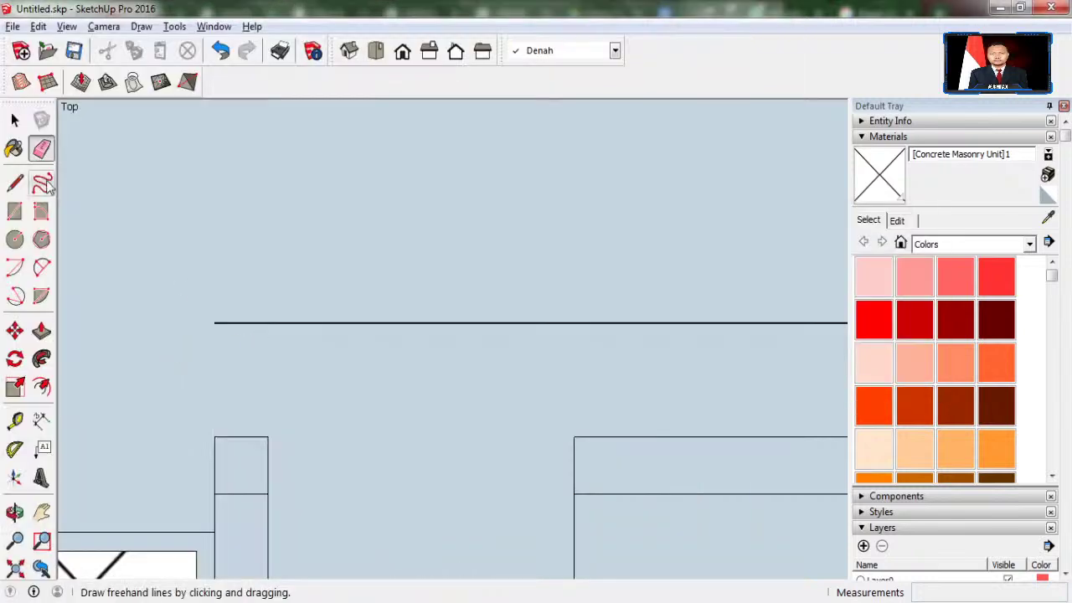
{"action": "left_click", "coordinate": [14, 183]}
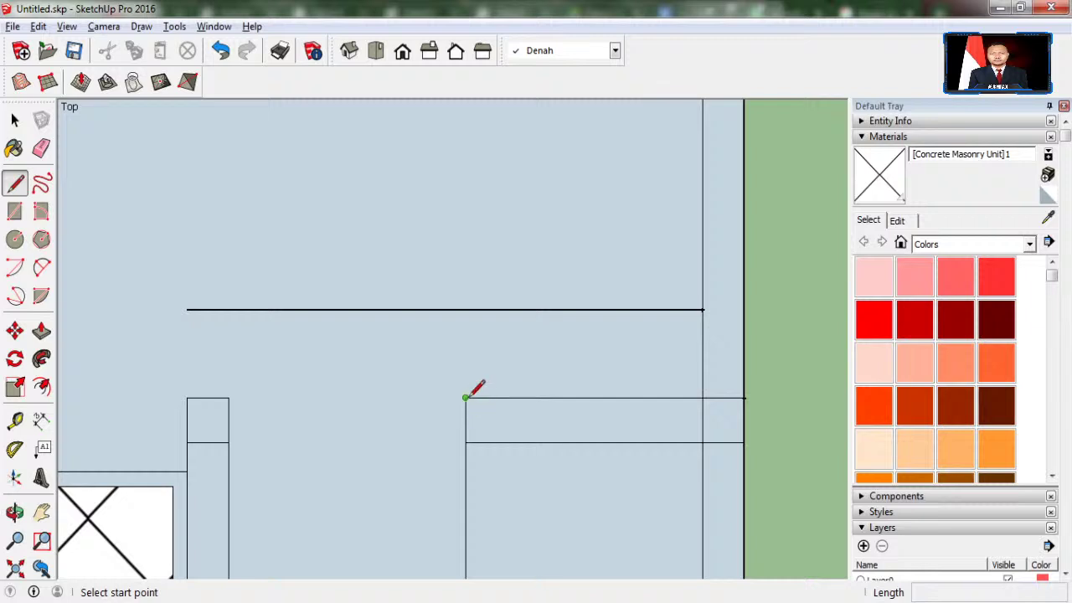
{"action": "left_click", "coordinate": [466, 397]}
{"action": "left_click", "coordinate": [466, 310]}
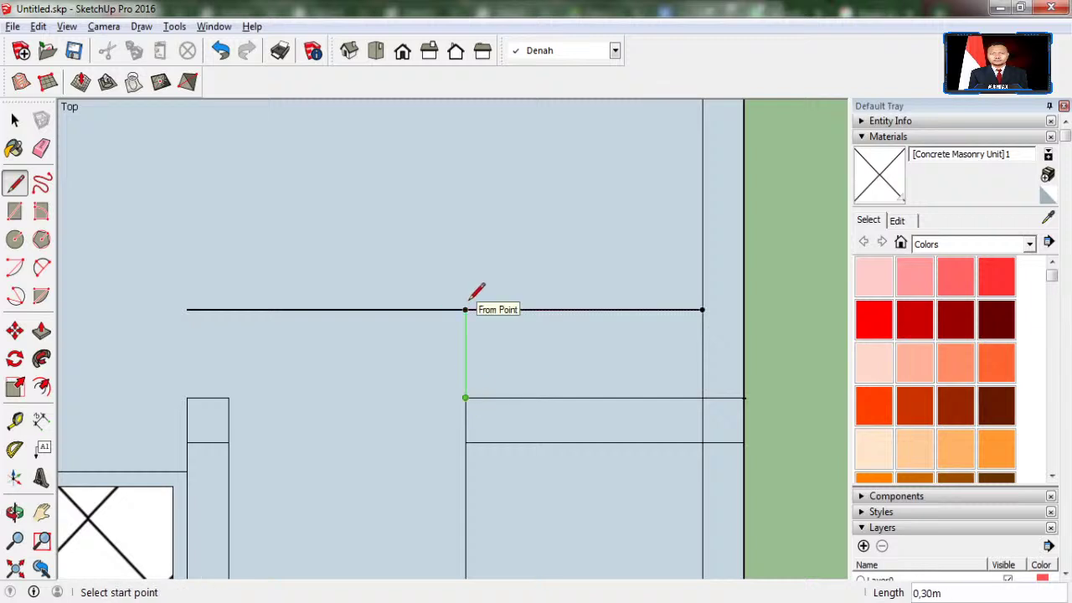
{"action": "left_click", "coordinate": [42, 149]}
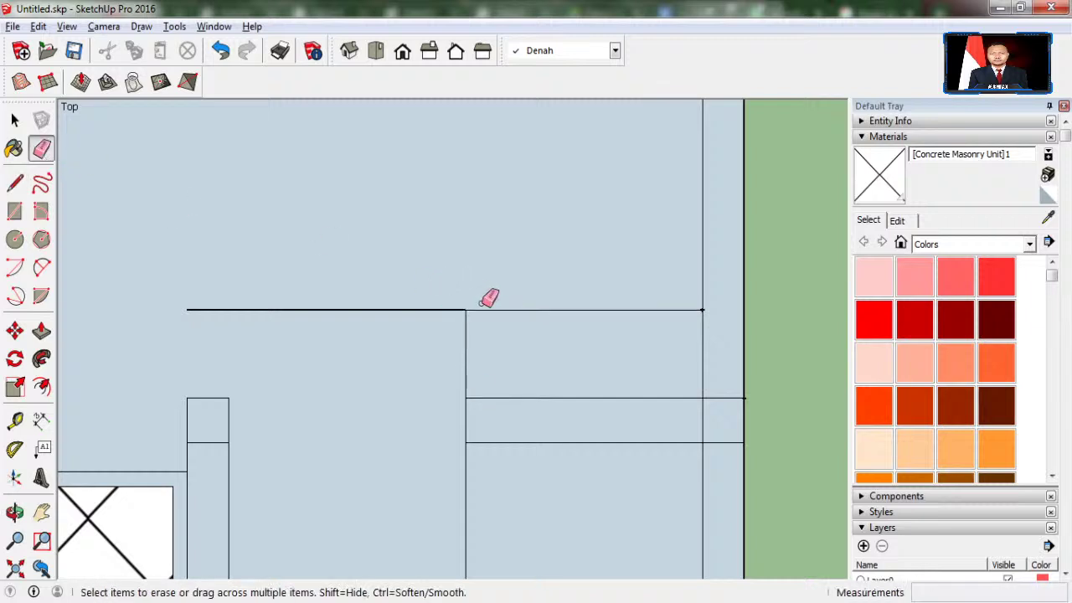
{"action": "left_click", "coordinate": [490, 310]}
{"action": "left_click", "coordinate": [465, 340]}
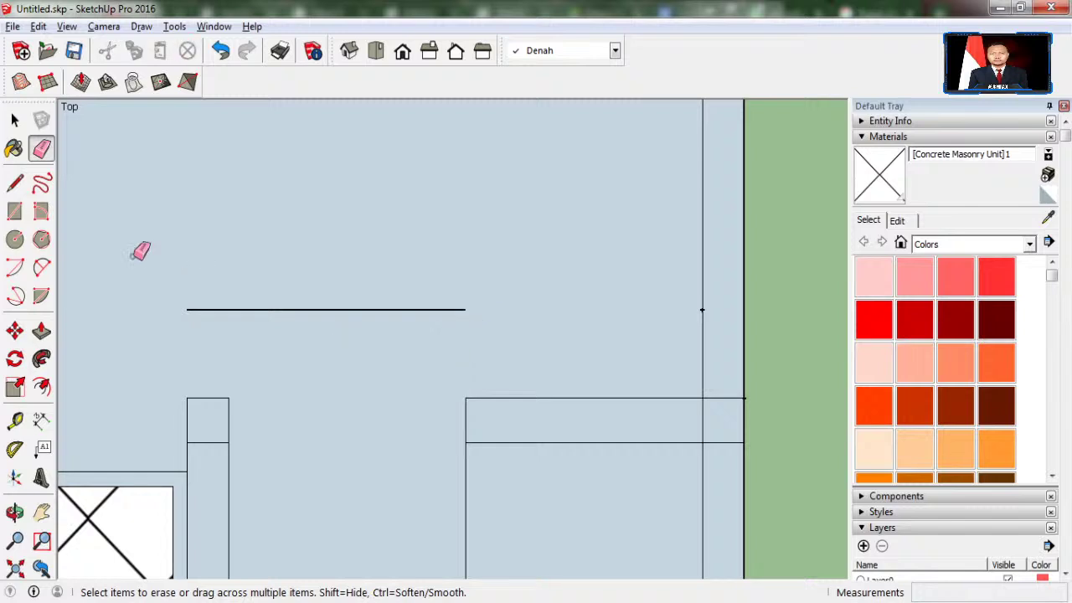
Step: Return to the Select tool and zoom around the trimmed partition
{"action": "left_click", "coordinate": [14, 182]}
{"action": "scroll", "coordinate": [234, 158], "scroll_direction": "down", "scroll_amount": 2}
{"action": "scroll", "coordinate": [268, 131], "scroll_direction": "down", "scroll_amount": 2}
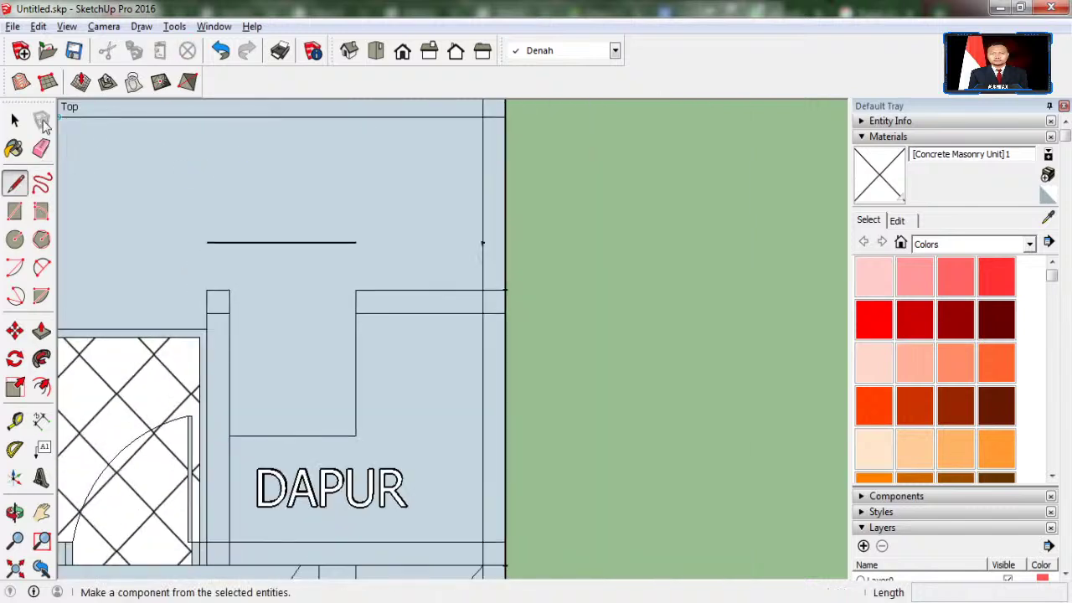
{"action": "left_click", "coordinate": [14, 120]}
{"action": "scroll", "coordinate": [332, 158], "scroll_direction": "down", "scroll_amount": 2}
{"action": "scroll", "coordinate": [332, 158], "scroll_direction": "down", "scroll_amount": 2}
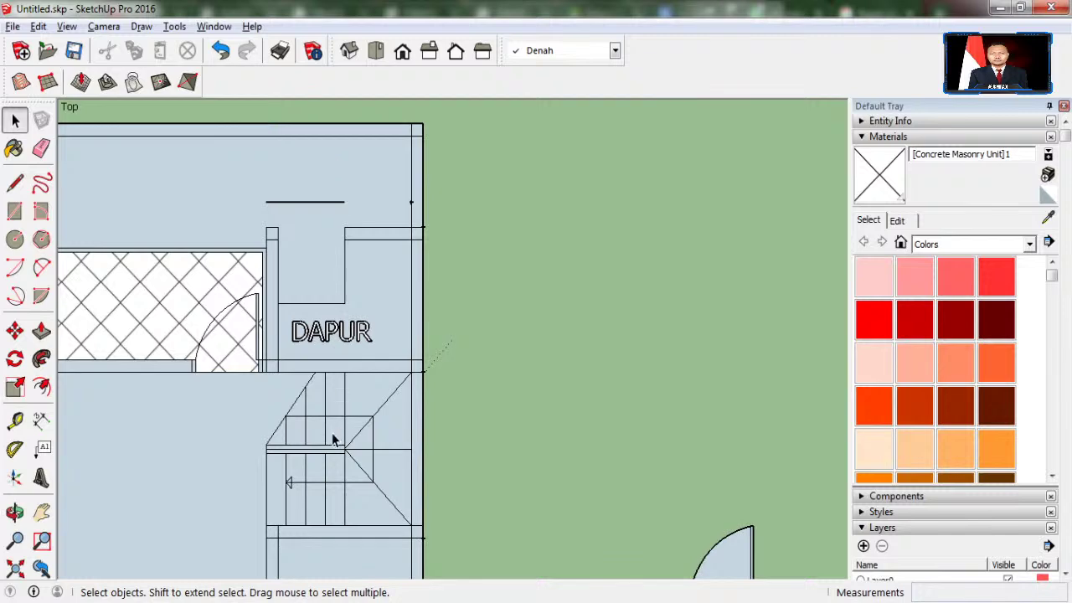
{"action": "scroll", "coordinate": [333, 440], "scroll_direction": "up", "scroll_amount": 2}
{"action": "scroll", "coordinate": [340, 469], "scroll_direction": "up", "scroll_amount": 3}
Step: Copy the thin wall strip up into the upper room above DAPUR with Move and Ctrl
{"action": "left_click", "coordinate": [370, 418]}
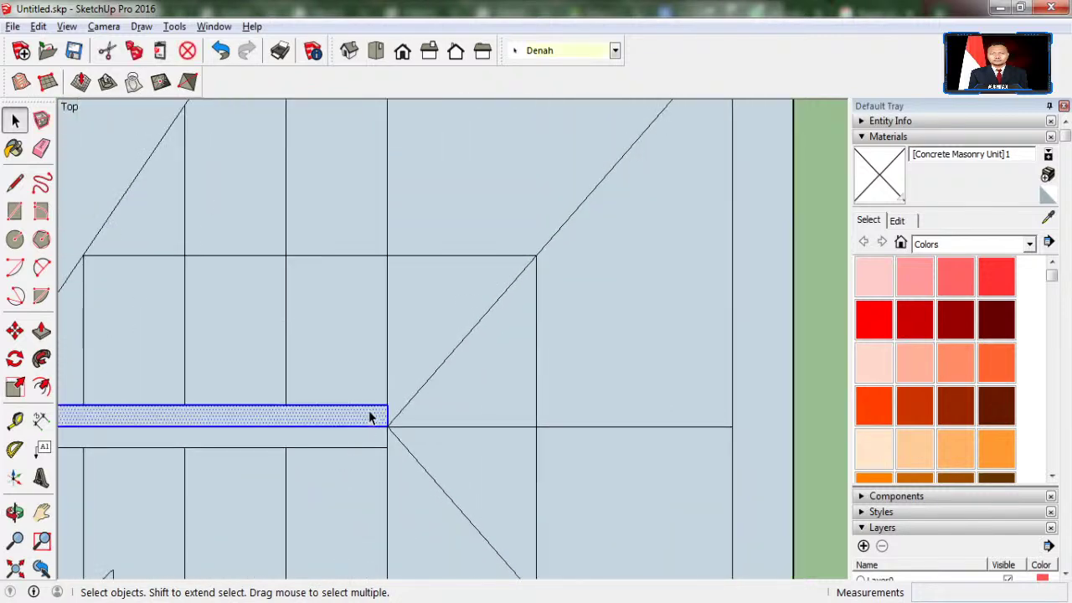
{"action": "key", "text": "p"}
{"action": "key", "text": "m"}
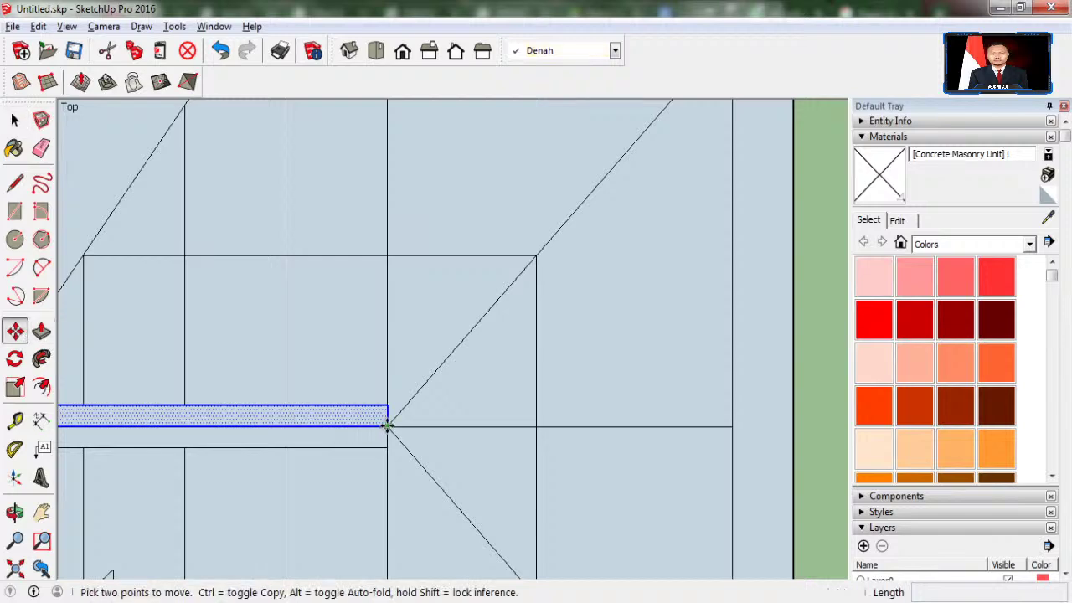
{"action": "key", "text": "ctrl"}
{"action": "scroll", "coordinate": [387, 427], "scroll_direction": "down", "scroll_amount": 5}
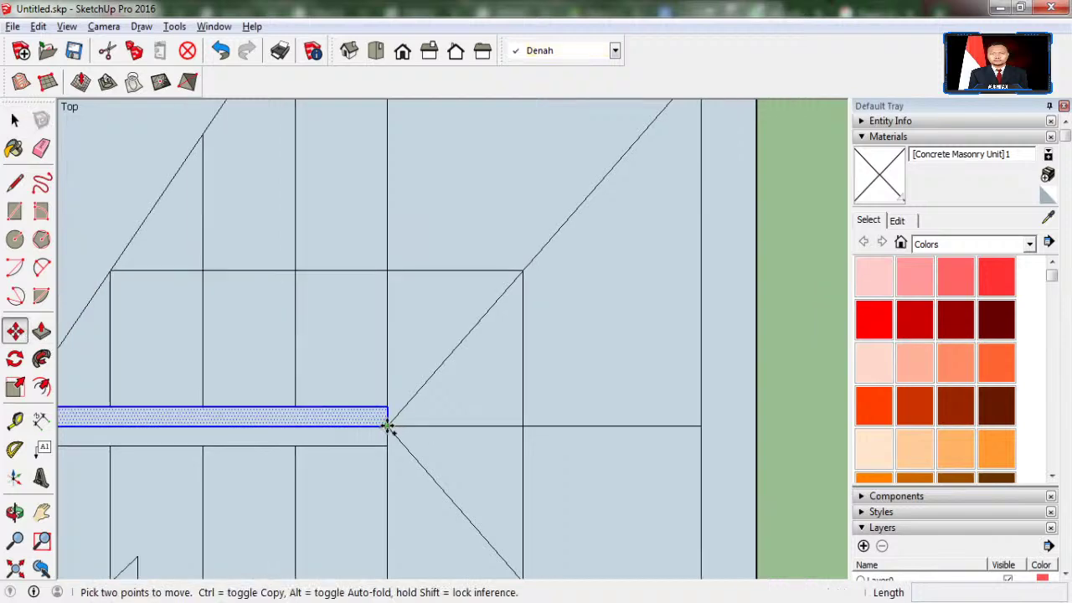
{"action": "left_click", "coordinate": [387, 427]}
{"action": "scroll", "coordinate": [387, 427], "scroll_direction": "down", "scroll_amount": 2}
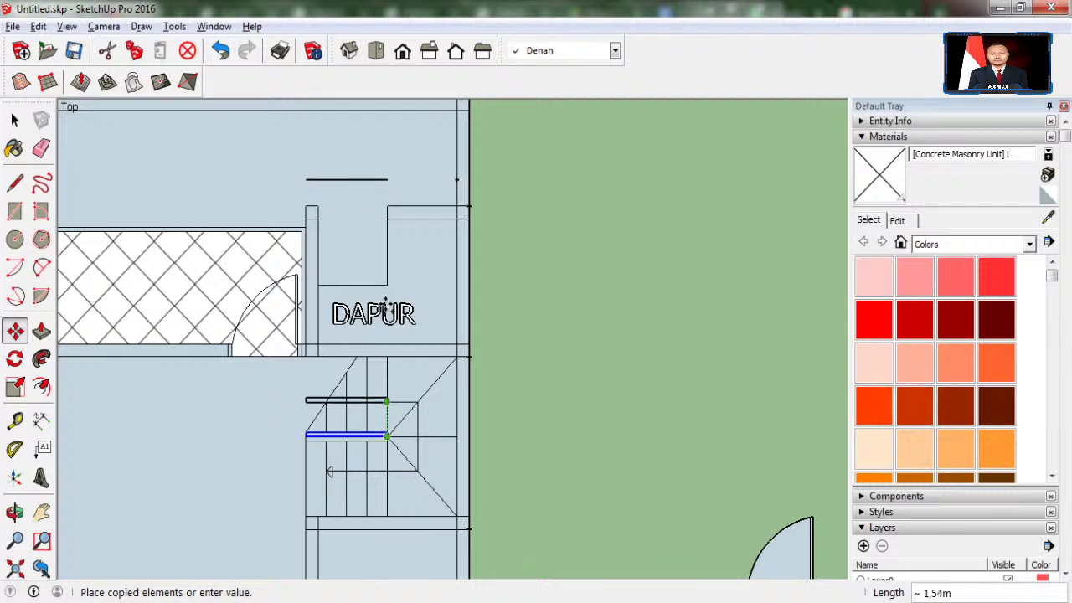
{"action": "scroll", "coordinate": [386, 155], "scroll_direction": "up", "scroll_amount": 1}
{"action": "scroll", "coordinate": [387, 156], "scroll_direction": "up", "scroll_amount": 2}
{"action": "scroll", "coordinate": [387, 157], "scroll_direction": "up", "scroll_amount": 2}
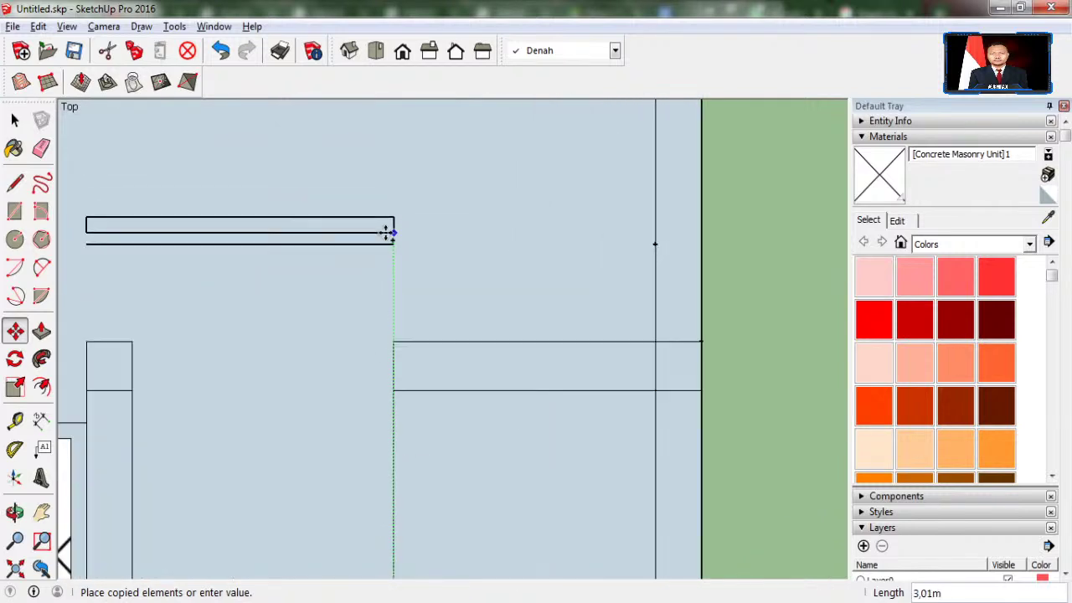
{"action": "left_click", "coordinate": [387, 241]}
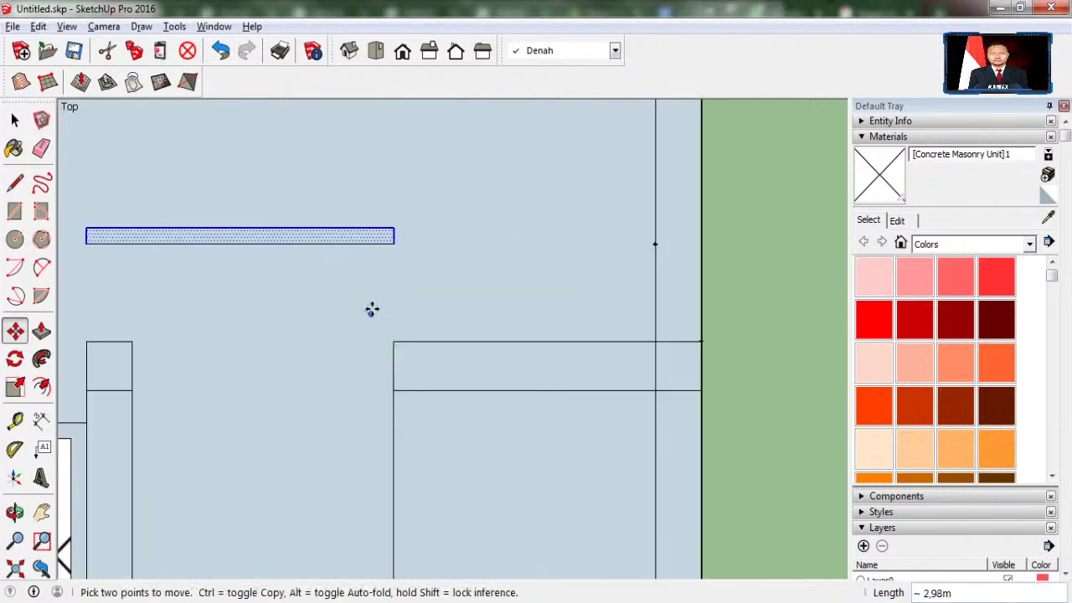
Step: Zoom out and bring up the A.jpg reference plan again
{"action": "scroll", "coordinate": [371, 310], "scroll_direction": "down", "scroll_amount": 1}
{"action": "scroll", "coordinate": [369, 323], "scroll_direction": "down", "scroll_amount": 2}
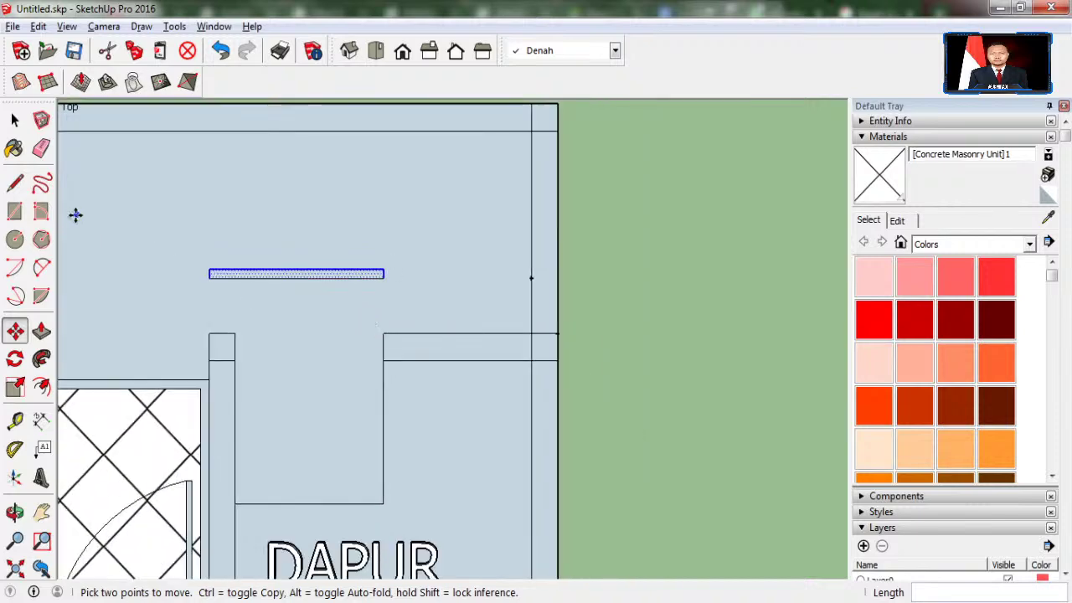
{"action": "left_click", "coordinate": [15, 183]}
{"action": "key", "text": "alt+Tab"}
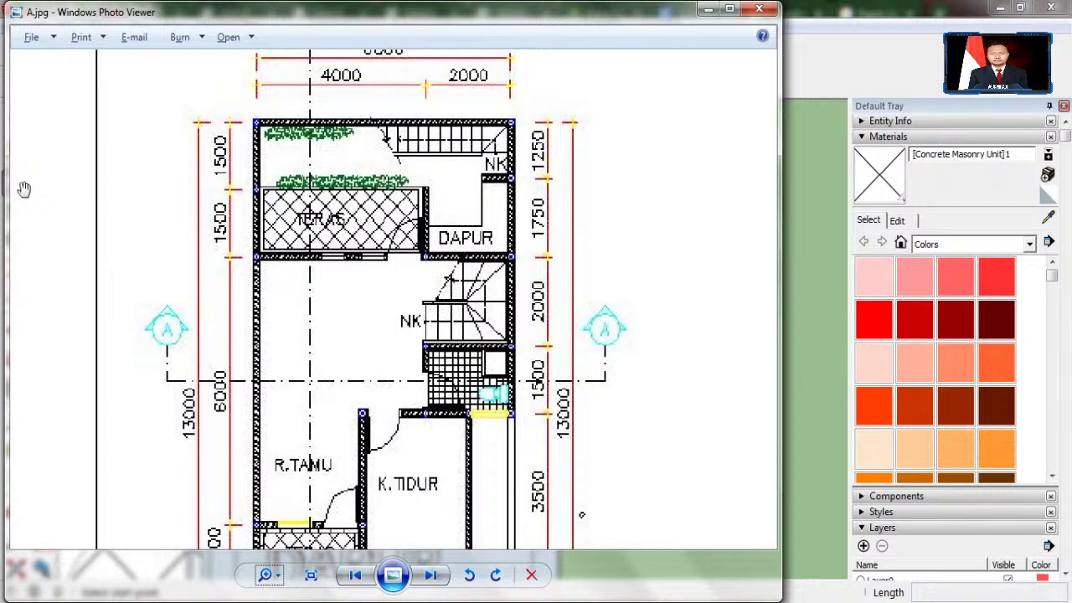
Step: Draw a line from the thin wall's right end to the right outer wall
{"action": "key", "text": "alt+Tab"}
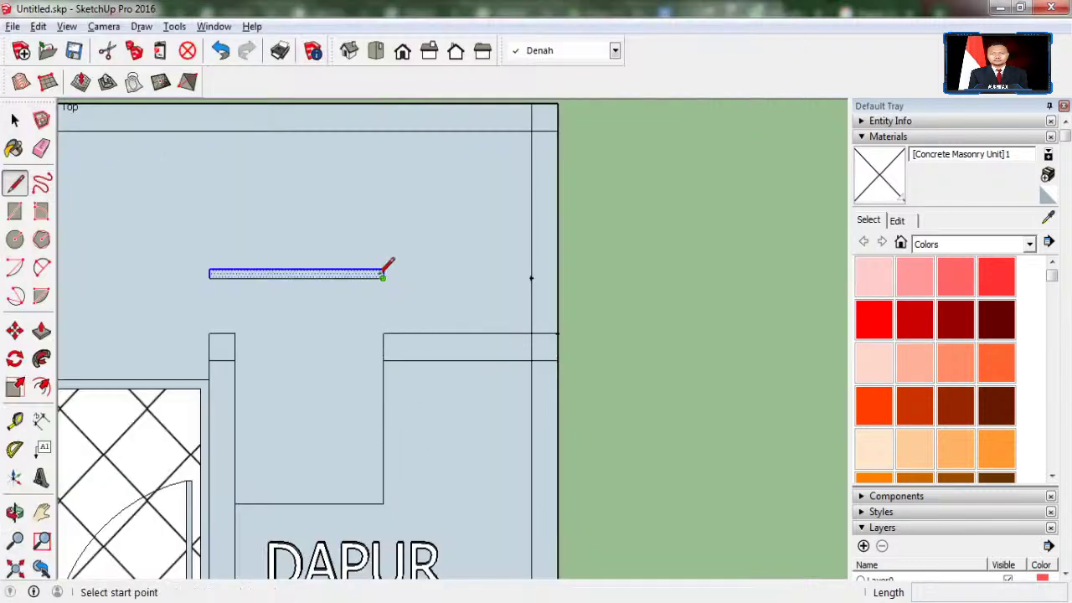
{"action": "left_click", "coordinate": [383, 271]}
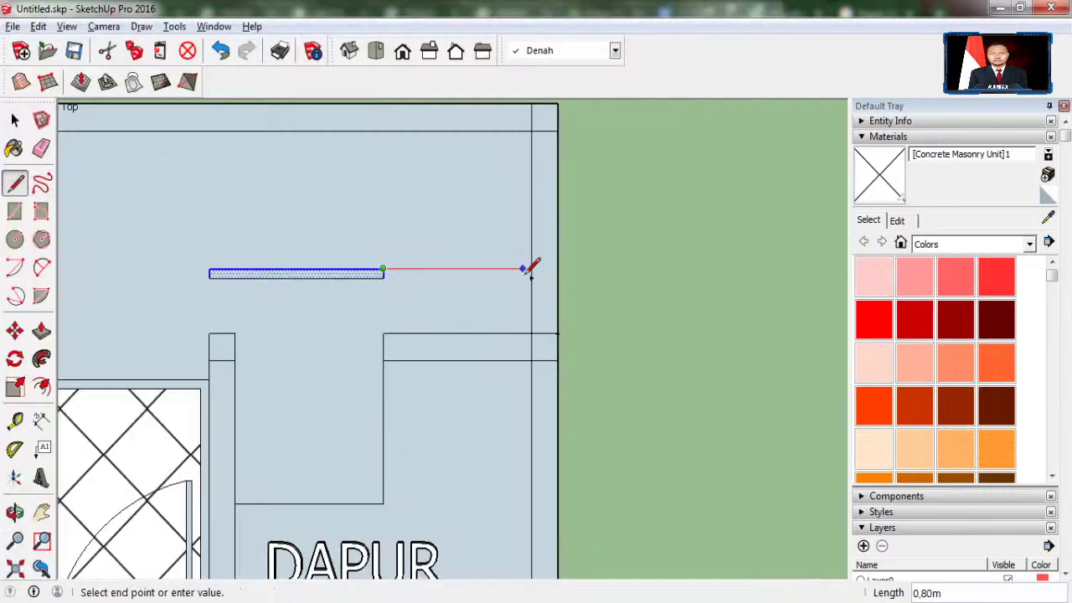
{"action": "left_click", "coordinate": [531, 269]}
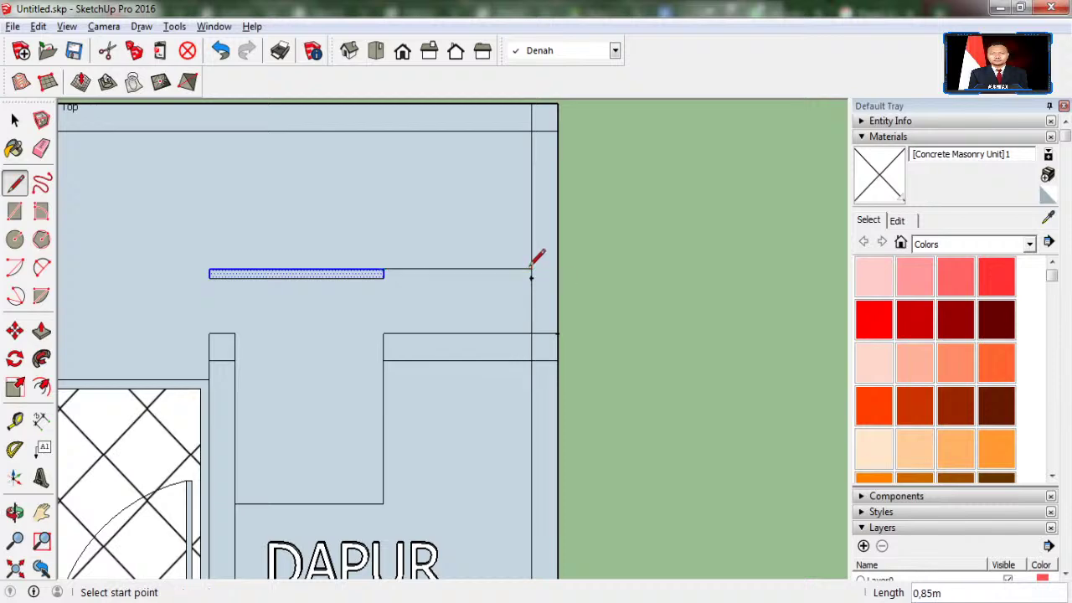
Step: Extend the thin wall's left end 0,80m left, then angle a line up to the top wall
{"action": "key", "text": "alt+Tab"}
{"action": "key", "text": "alt+Tab"}
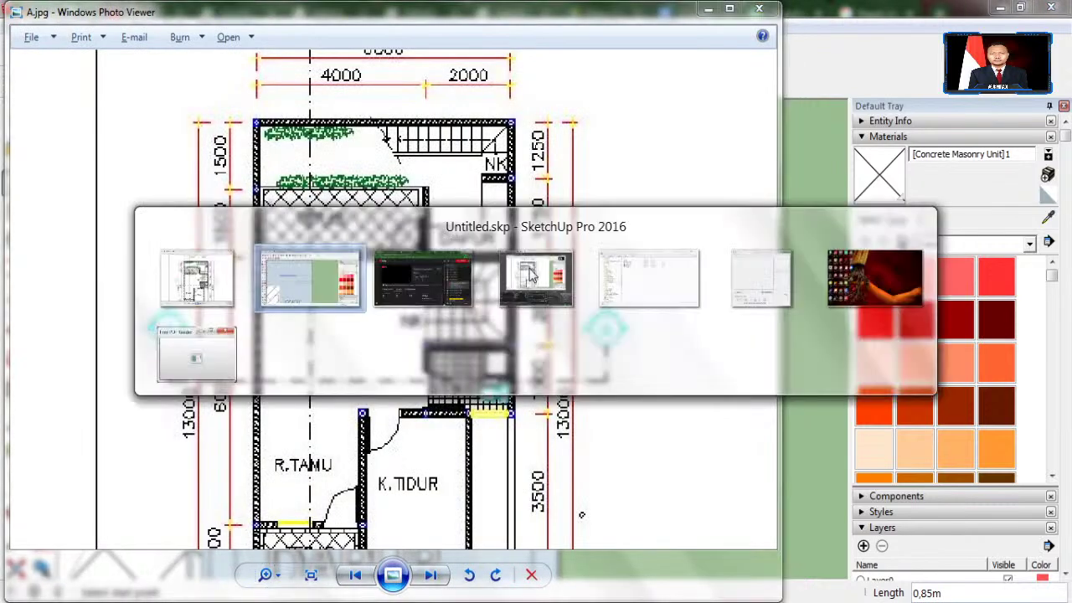
{"action": "scroll", "coordinate": [445, 339], "scroll_direction": "down", "scroll_amount": 1}
{"action": "scroll", "coordinate": [445, 338], "scroll_direction": "down", "scroll_amount": 1}
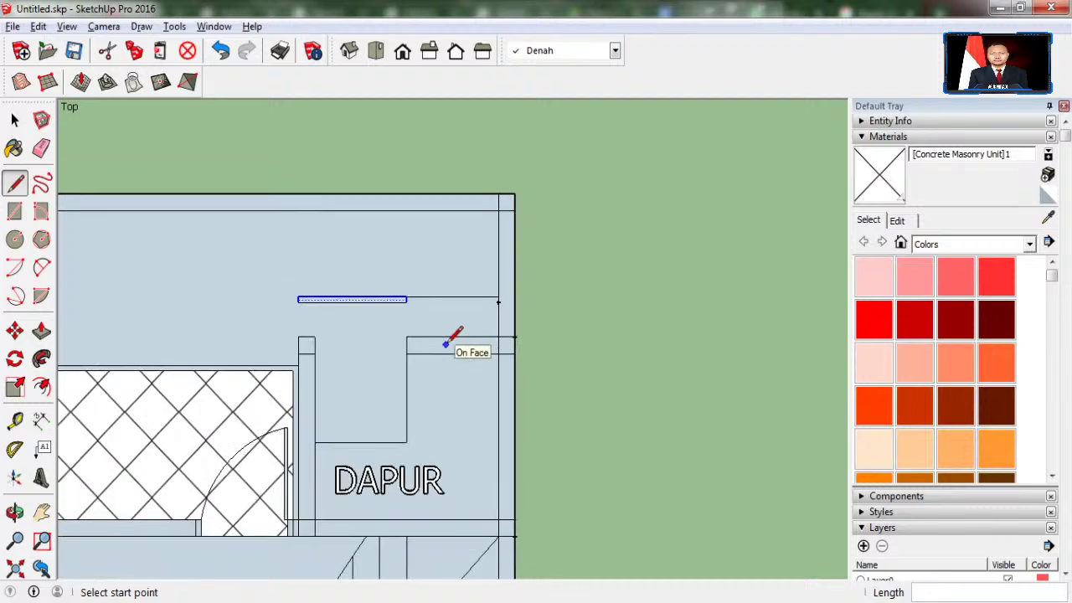
{"action": "left_click", "coordinate": [298, 298]}
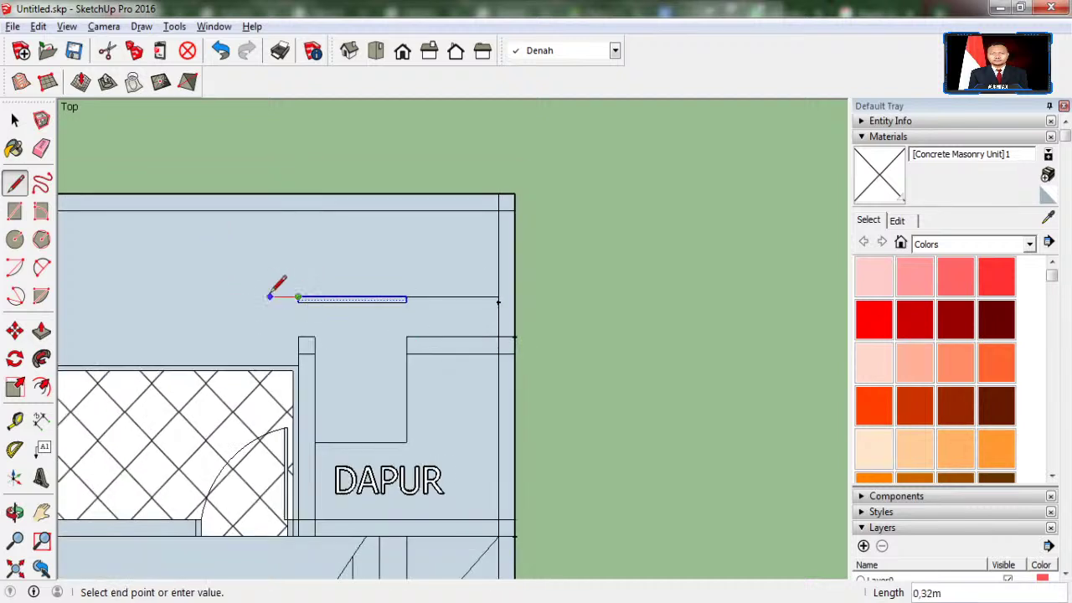
{"action": "left_click", "coordinate": [211, 297]}
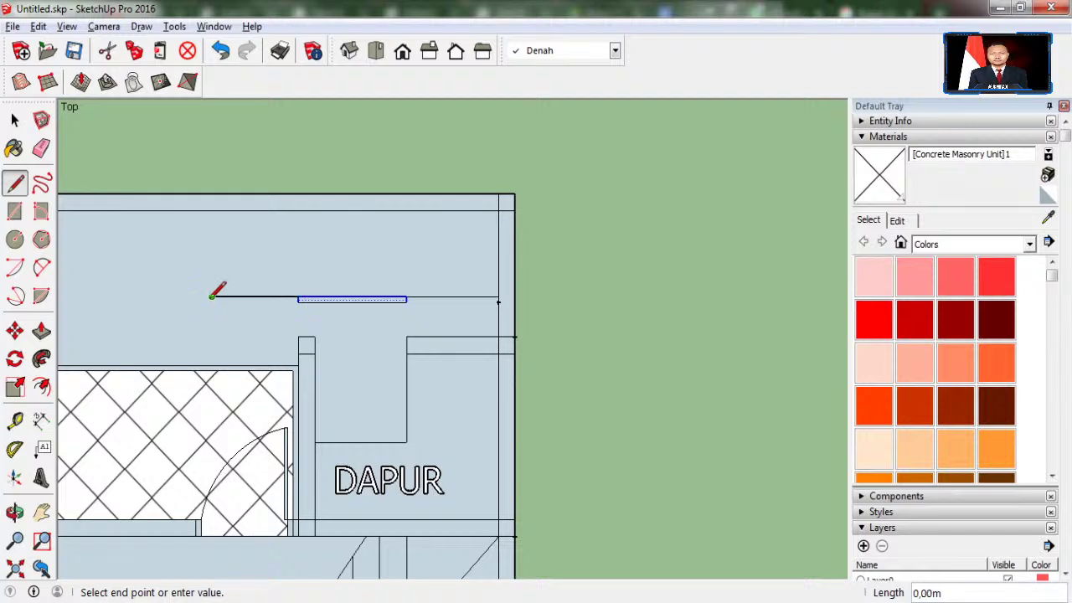
{"action": "left_click", "coordinate": [180, 206]}
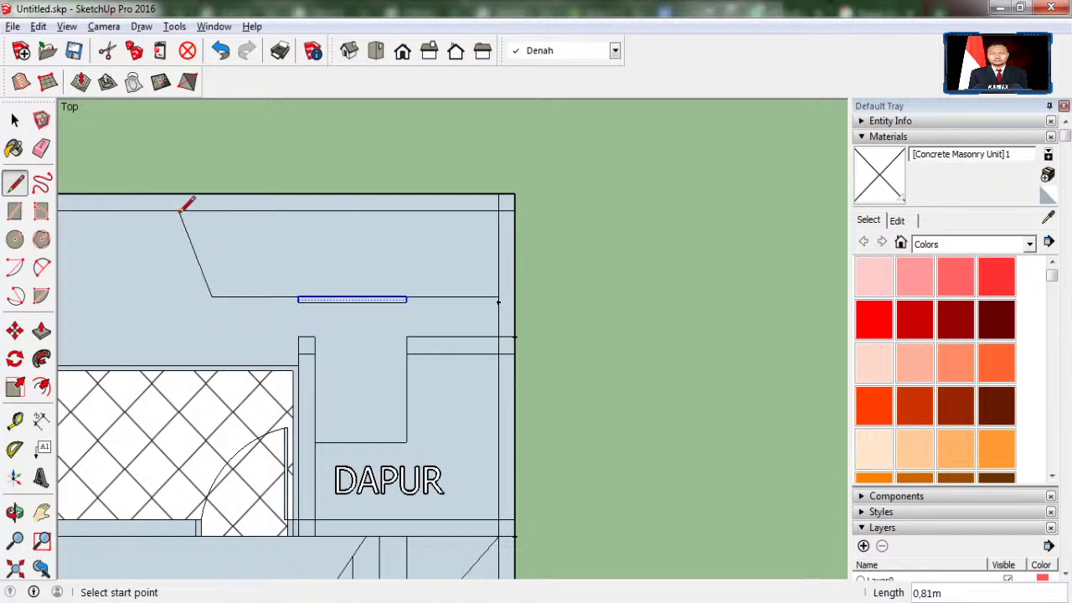
{"action": "left_click", "coordinate": [14, 119]}
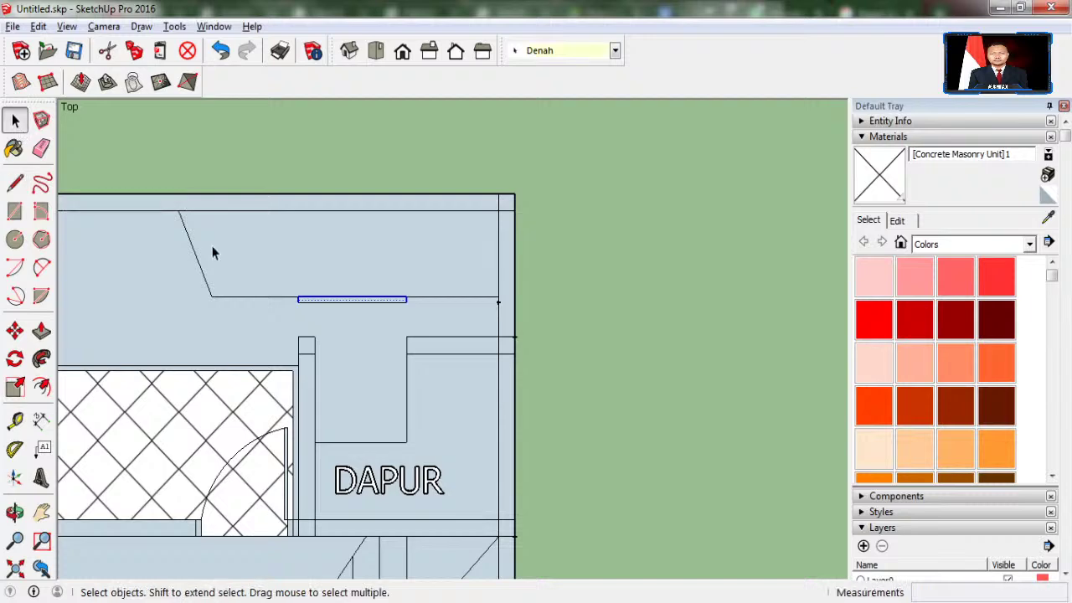
Step: Copy the thin wall rectangle 0,80m left to the end of the left line
{"action": "scroll", "coordinate": [307, 321], "scroll_direction": "up", "scroll_amount": 2}
{"action": "scroll", "coordinate": [306, 322], "scroll_direction": "up", "scroll_amount": 2}
{"action": "left_click", "coordinate": [353, 332]}
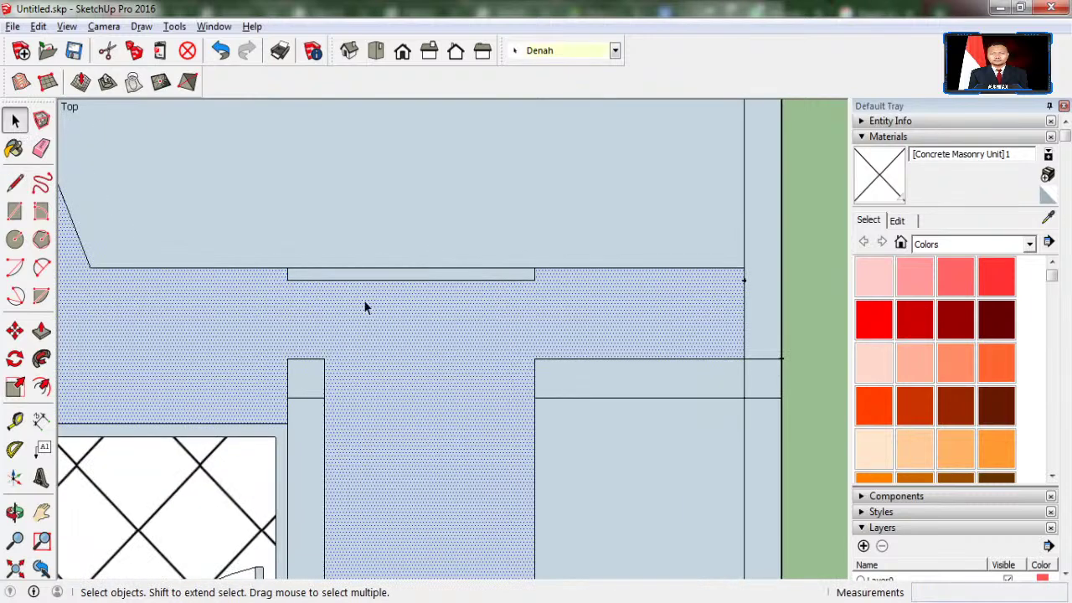
{"action": "left_click", "coordinate": [364, 277]}
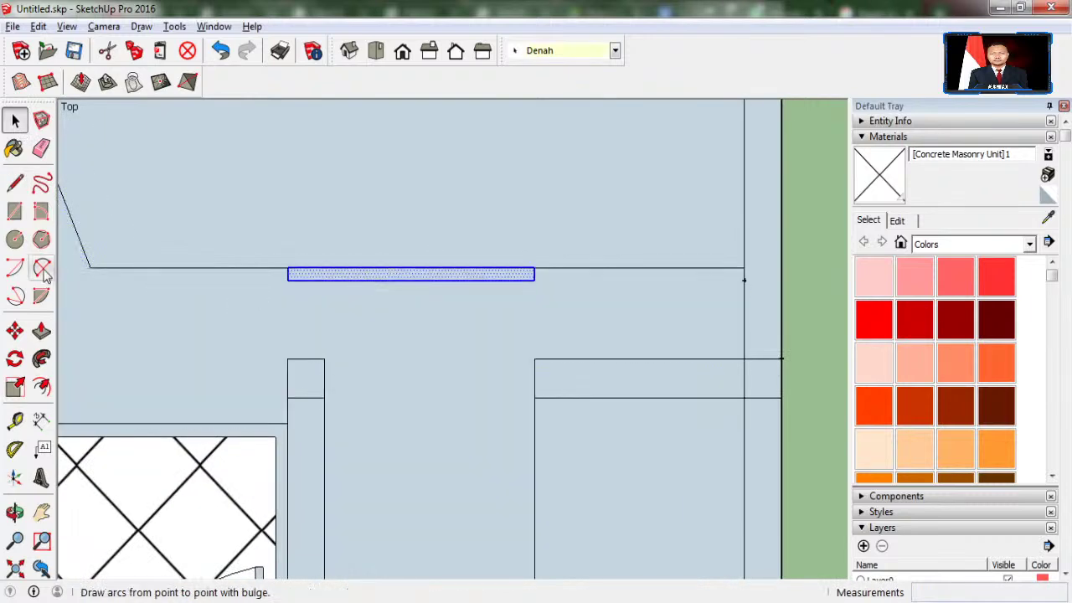
{"action": "left_click", "coordinate": [14, 331]}
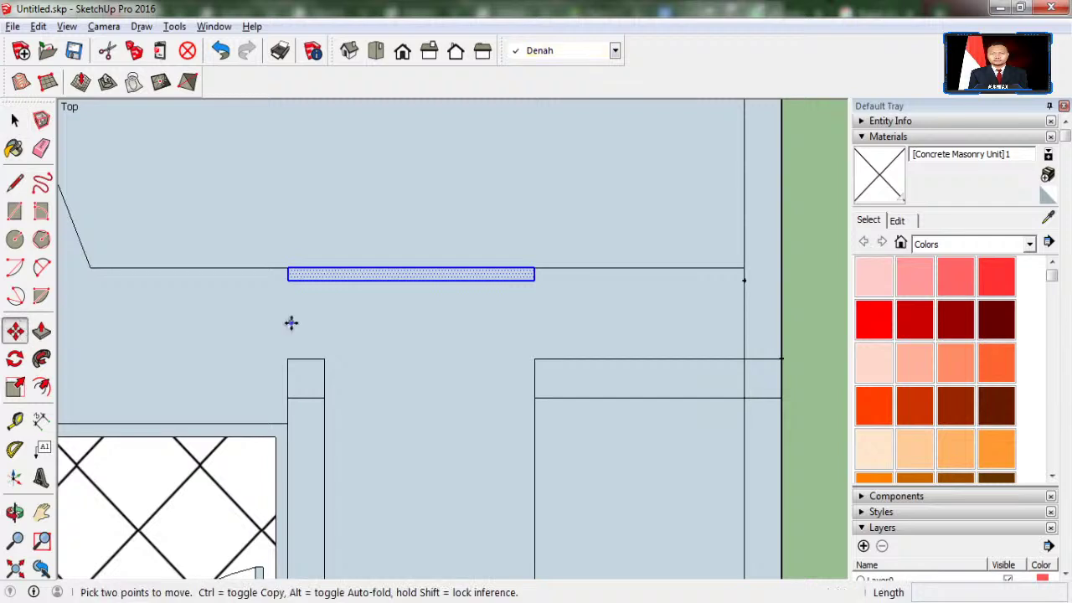
{"action": "key", "text": "ctrl"}
{"action": "left_click", "coordinate": [287, 274]}
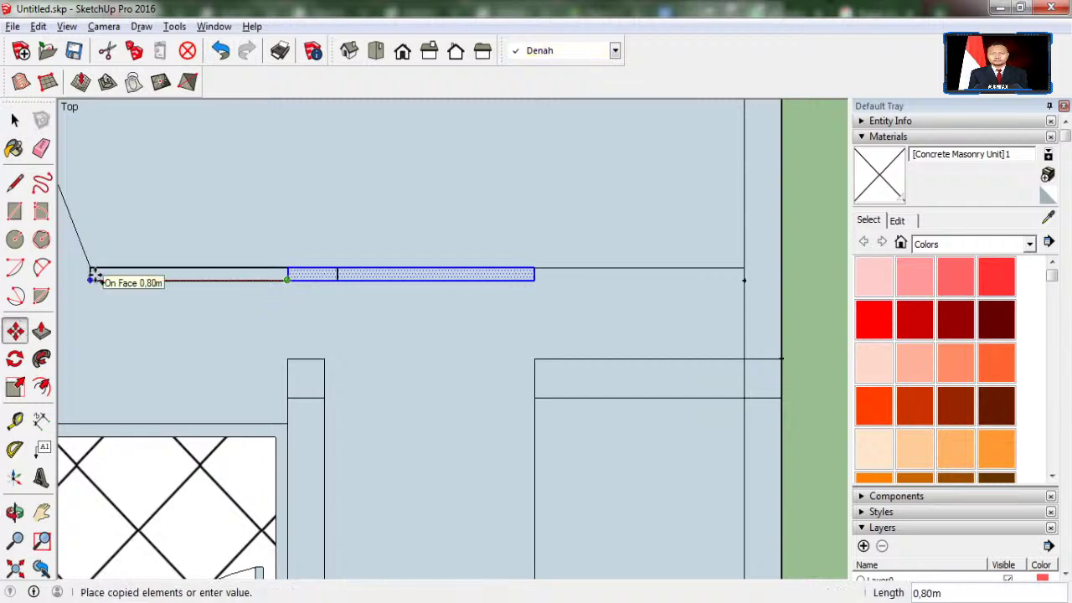
{"action": "left_click", "coordinate": [92, 279]}
{"action": "key", "text": "space"}
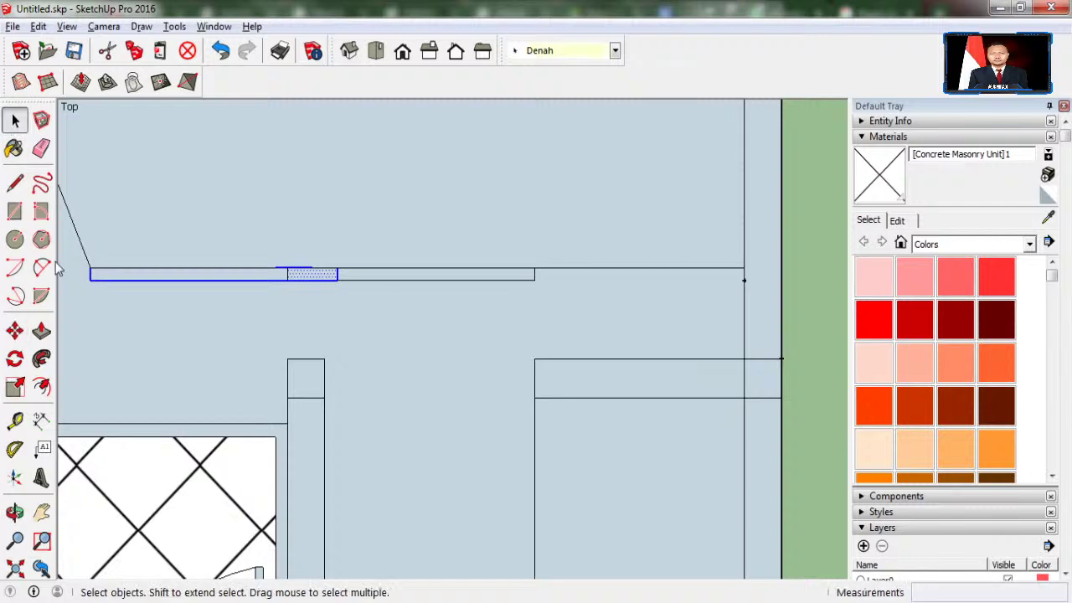
Step: Delete the unwanted floor face below the copied wall strip
{"action": "left_click", "coordinate": [78, 300]}
{"action": "left_click", "coordinate": [41, 149]}
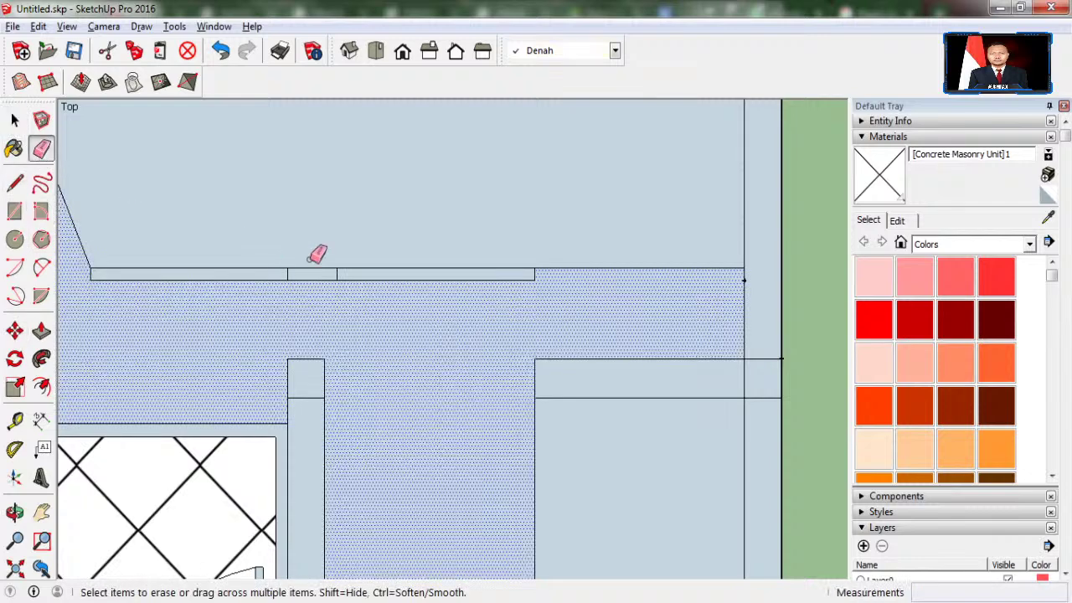
{"action": "scroll", "coordinate": [335, 249], "scroll_direction": "up", "scroll_amount": 2}
{"action": "scroll", "coordinate": [335, 251], "scroll_direction": "up", "scroll_amount": 2}
{"action": "key", "text": "Delete"}
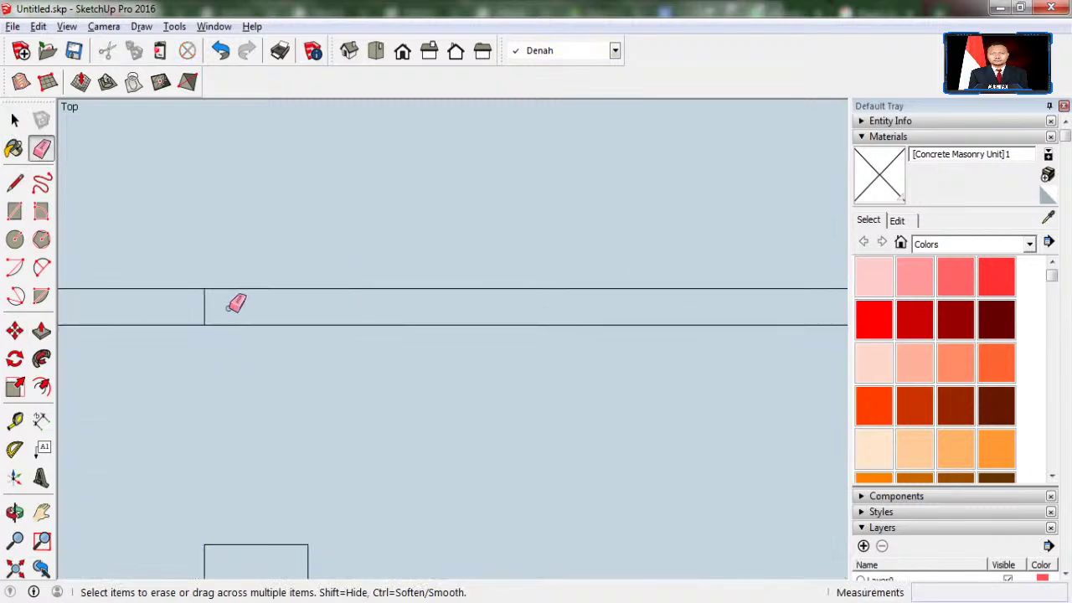
{"action": "scroll", "coordinate": [302, 347], "scroll_direction": "down", "scroll_amount": 2}
{"action": "scroll", "coordinate": [377, 377], "scroll_direction": "down", "scroll_amount": 3}
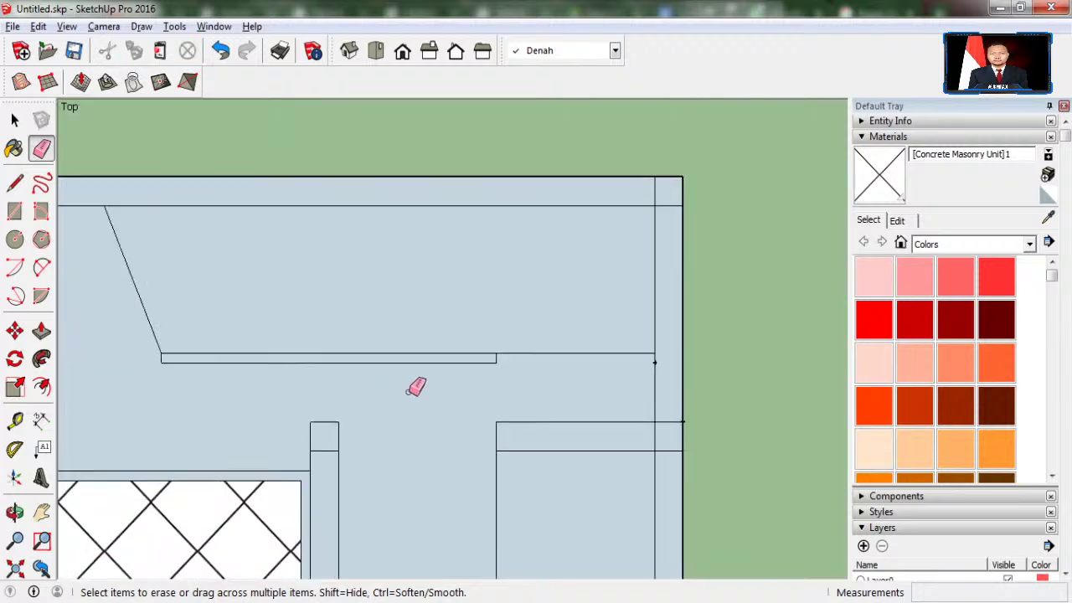
Step: Draw a vertical line from the partition's left end up to the top wall
{"action": "left_click", "coordinate": [14, 185]}
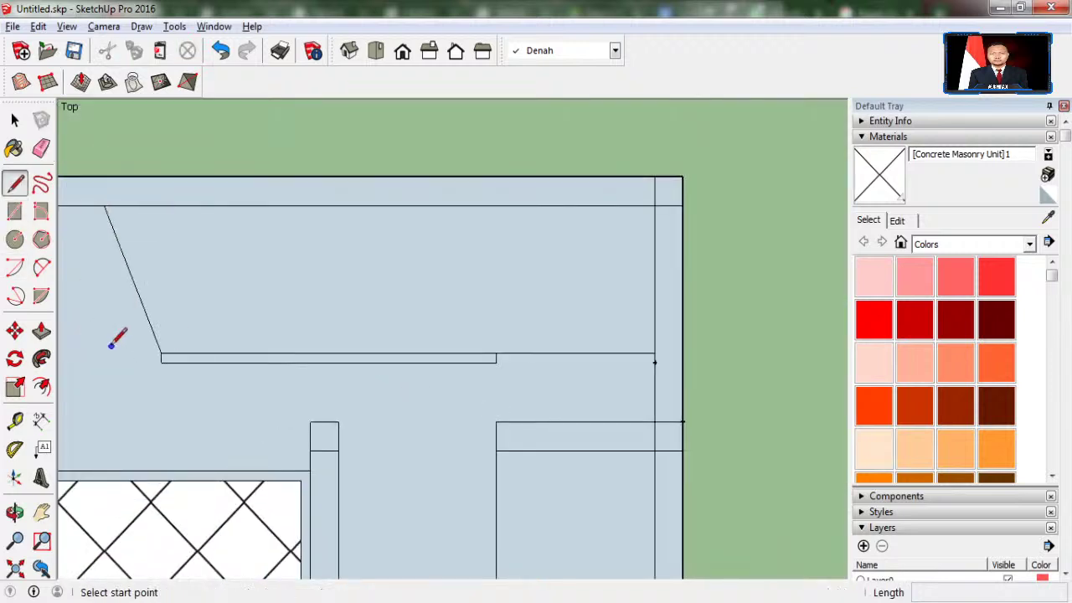
{"action": "left_click", "coordinate": [161, 352]}
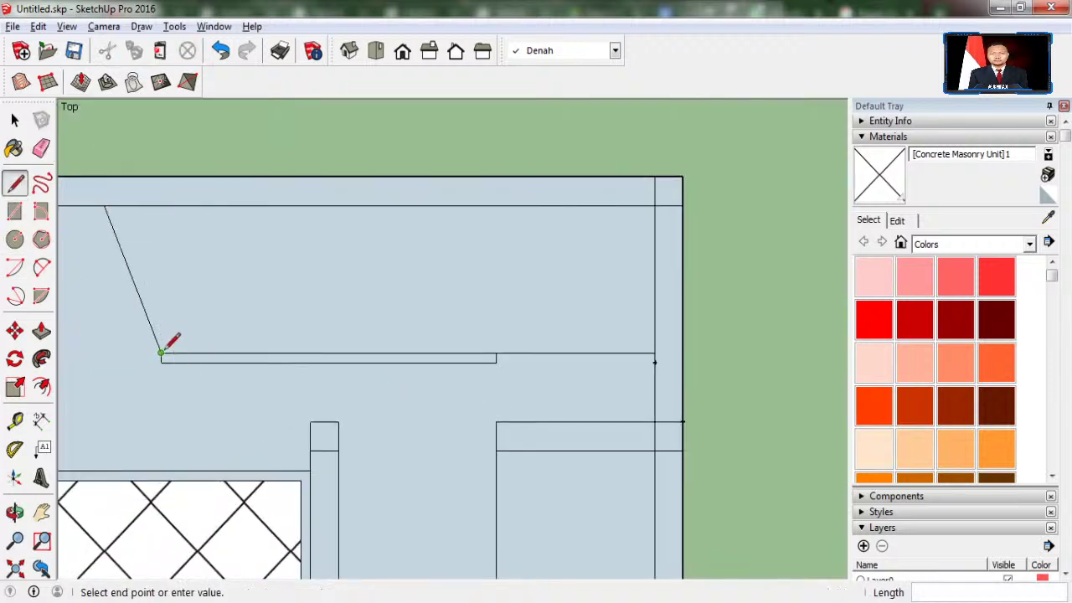
{"action": "left_click", "coordinate": [161, 205]}
{"action": "scroll", "coordinate": [161, 204], "scroll_direction": "down", "scroll_amount": 1}
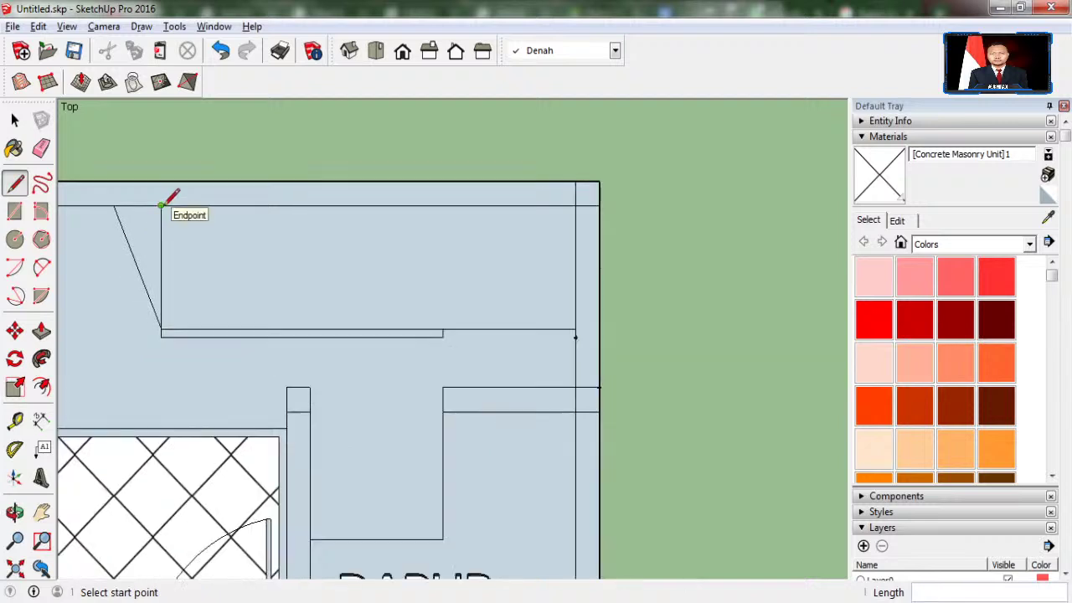
{"action": "left_click", "coordinate": [14, 120]}
{"action": "scroll", "coordinate": [238, 300], "scroll_direction": "down", "scroll_amount": 2}
{"action": "scroll", "coordinate": [276, 327], "scroll_direction": "down", "scroll_amount": 2}
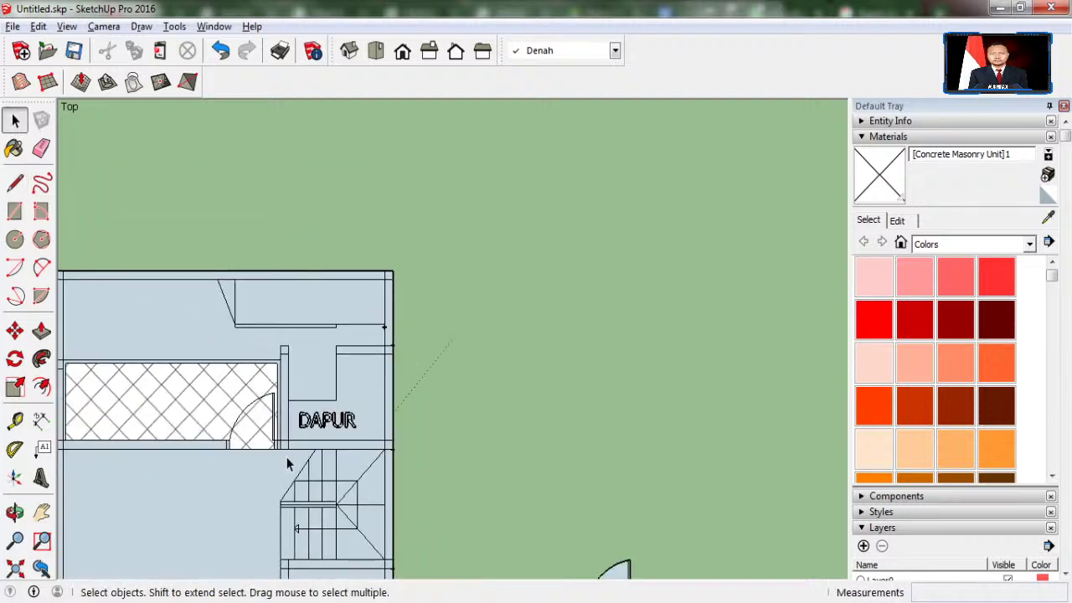
{"action": "scroll", "coordinate": [300, 528], "scroll_direction": "up", "scroll_amount": 2}
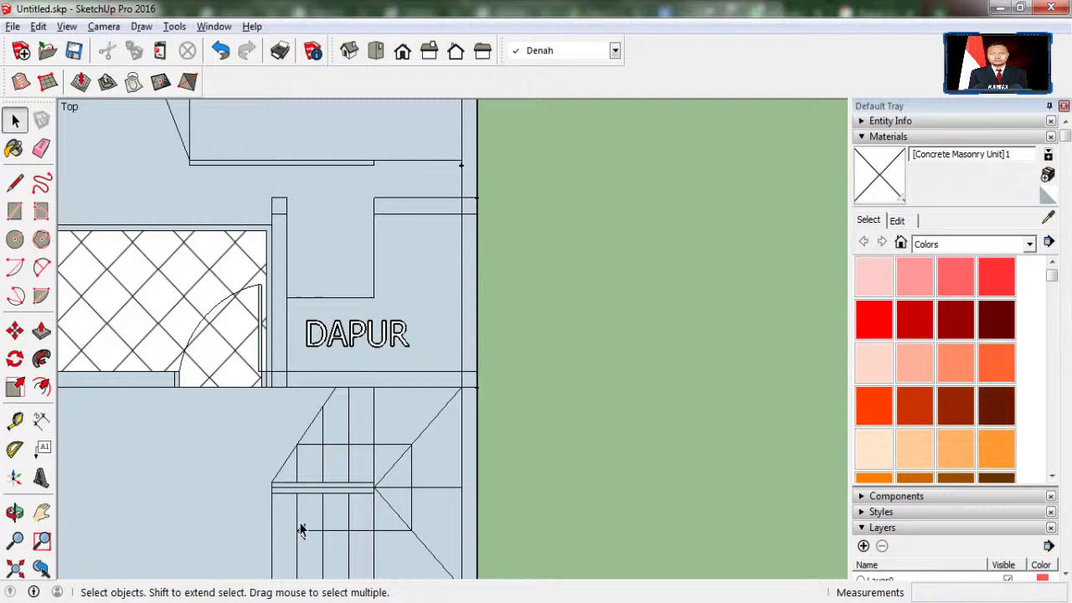
Step: Copy the selected stair tread up to the top wall
{"action": "left_click", "coordinate": [359, 420]}
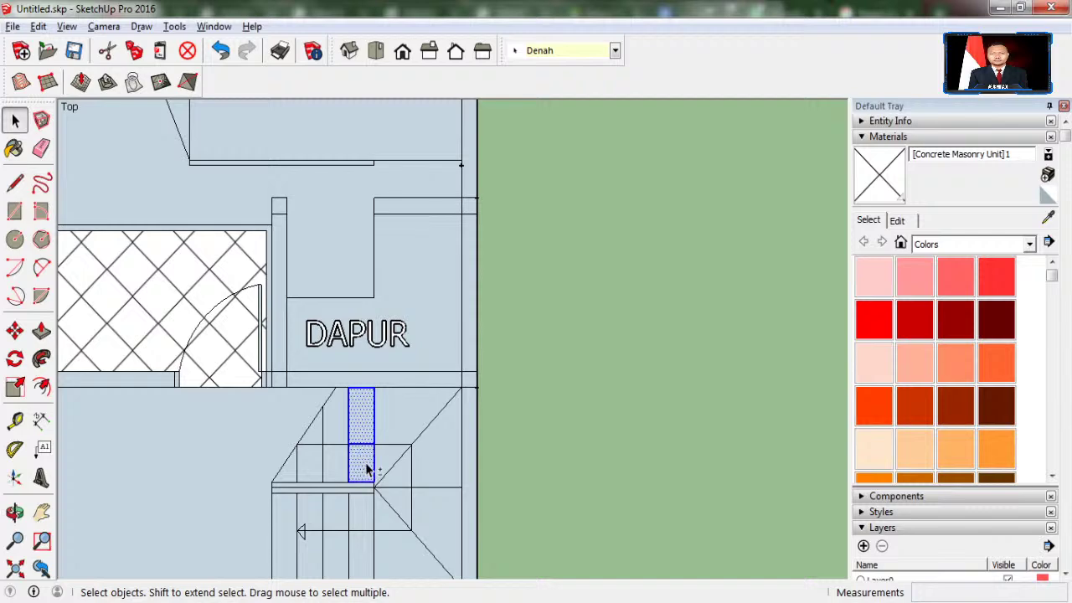
{"action": "left_click", "coordinate": [15, 330]}
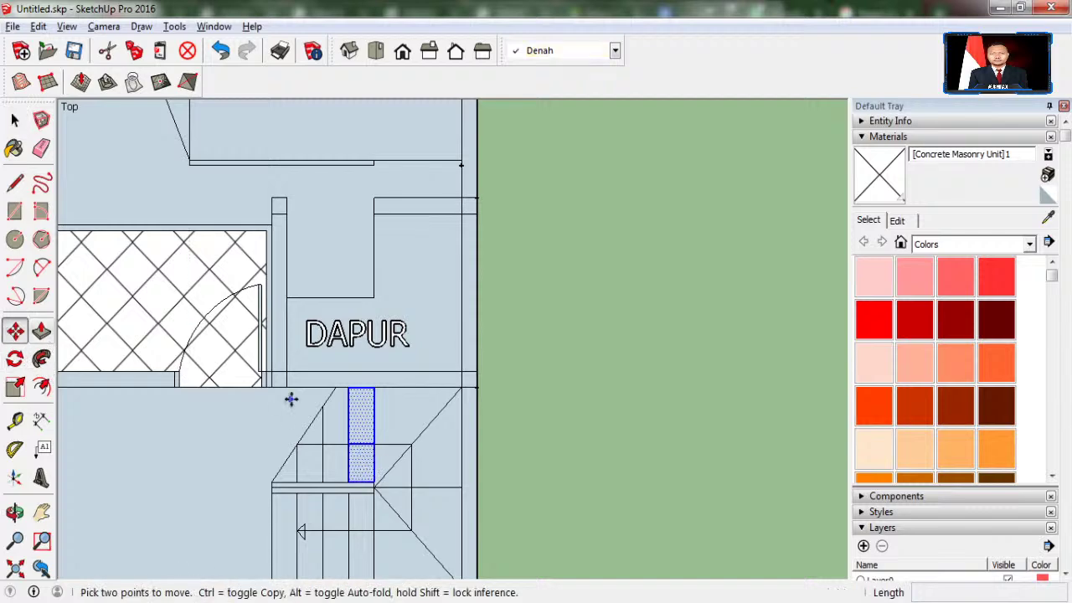
{"action": "key", "text": "ctrl"}
{"action": "left_click", "coordinate": [347, 391]}
{"action": "scroll", "coordinate": [327, 474], "scroll_direction": "down", "scroll_amount": 2}
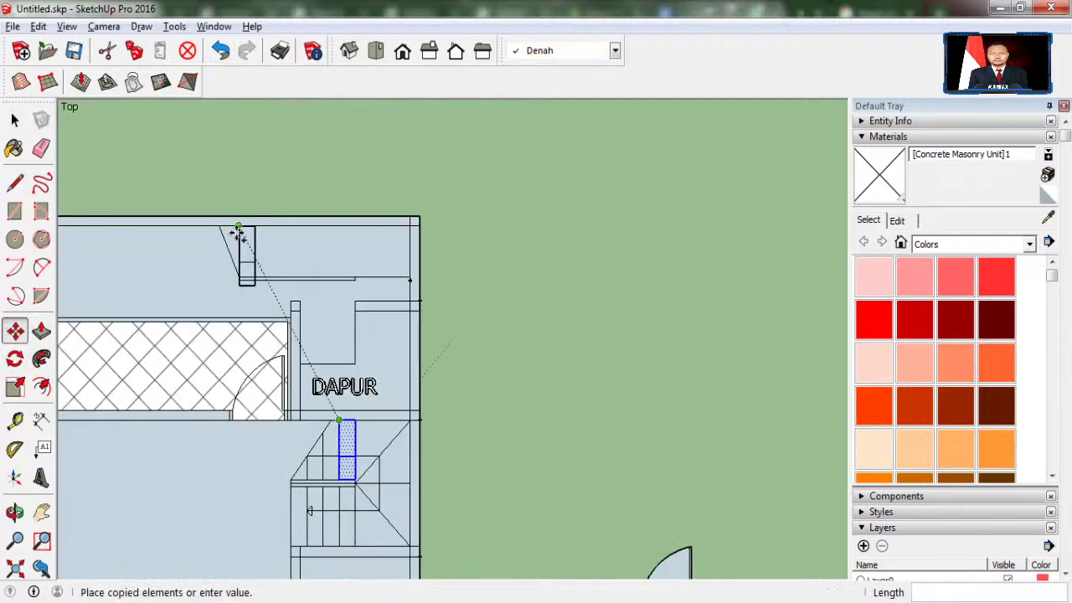
{"action": "scroll", "coordinate": [242, 239], "scroll_direction": "up", "scroll_amount": 4}
{"action": "scroll", "coordinate": [242, 243], "scroll_direction": "up", "scroll_amount": 3}
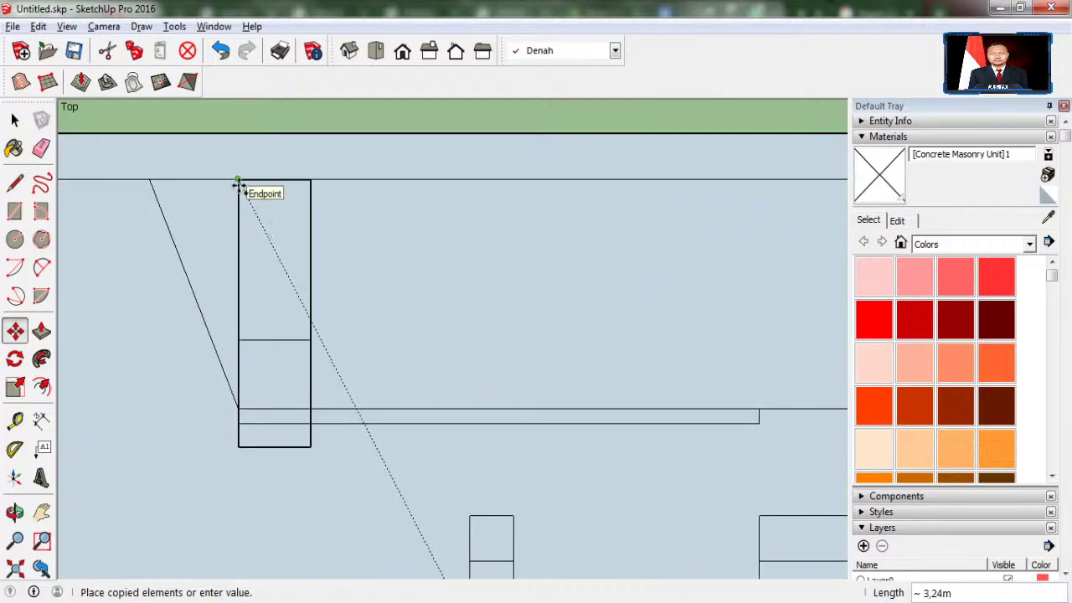
{"action": "left_click", "coordinate": [238, 183]}
Step: Erase the stray edges inside the small rectangle and below the long bar
{"action": "left_click", "coordinate": [15, 119]}
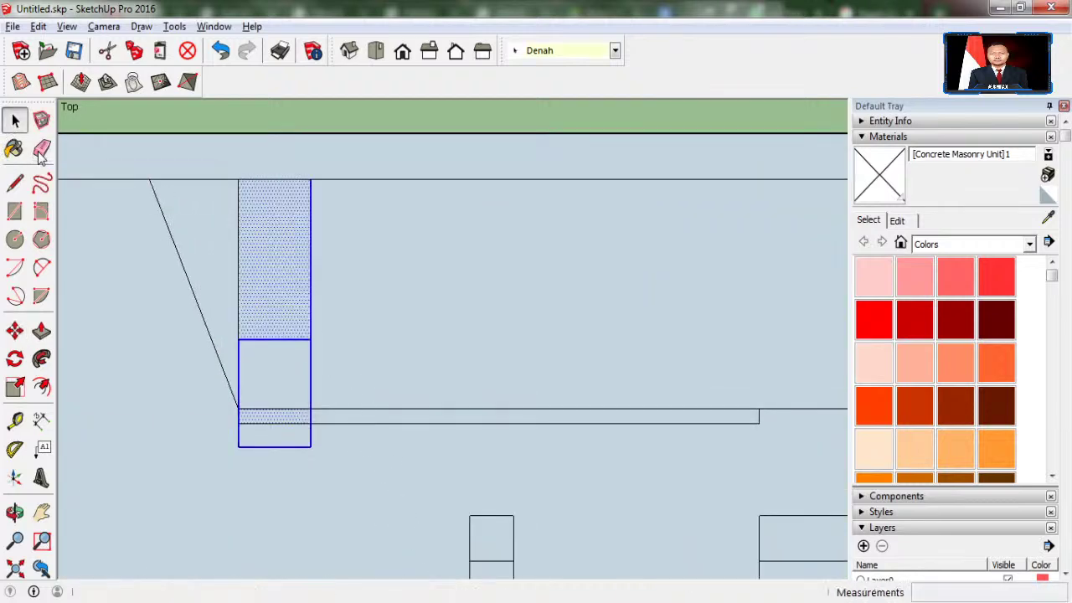
{"action": "left_click", "coordinate": [41, 148]}
{"action": "left_click", "coordinate": [265, 339]}
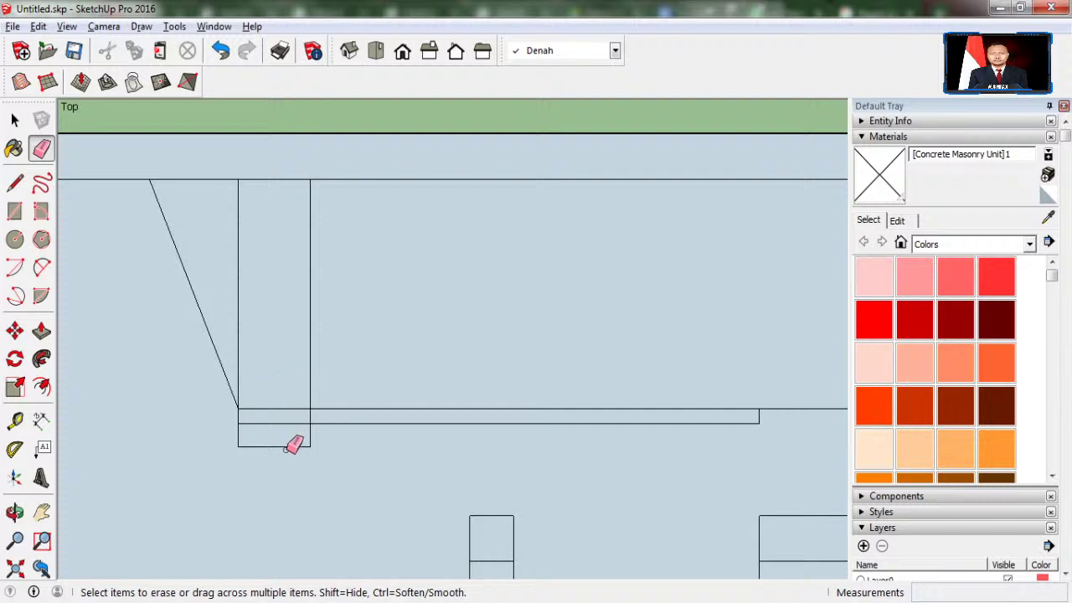
{"action": "left_click_drag", "start_coordinate": [310, 443], "coordinate": [239, 441]}
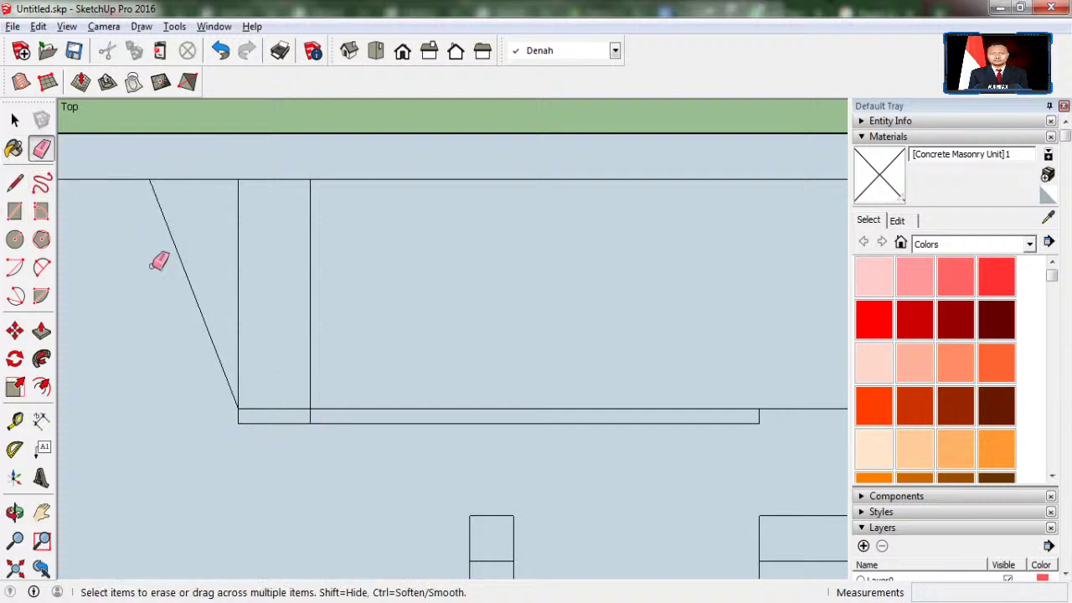
{"action": "scroll", "coordinate": [304, 404], "scroll_direction": "up", "scroll_amount": 2}
{"action": "left_click", "coordinate": [318, 419]}
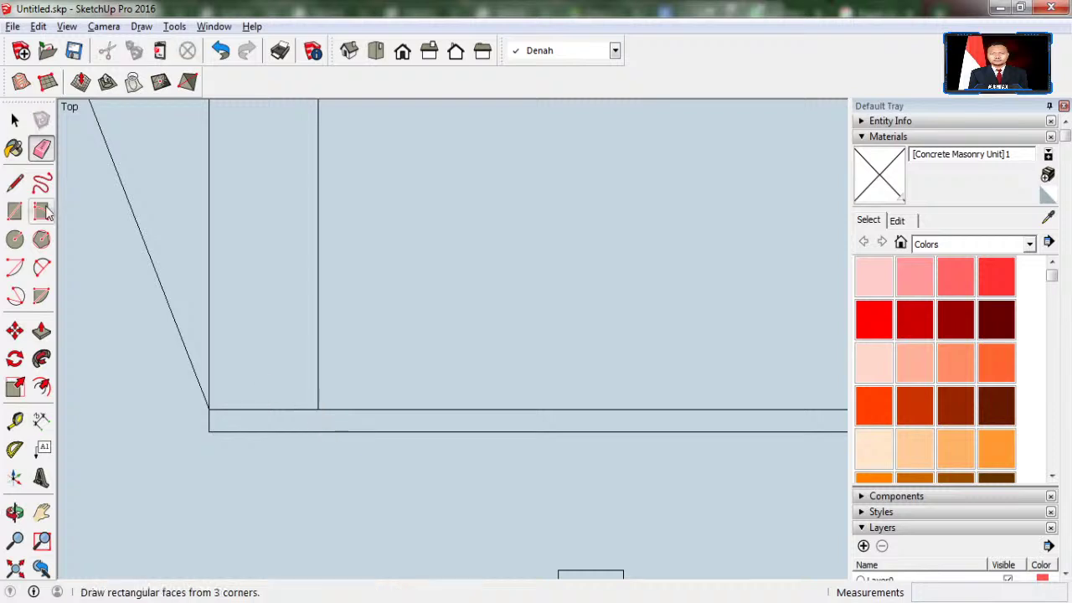
Step: Copy the narrow tread 0.25 m to the right and array it into 20 treads
{"action": "left_click", "coordinate": [17, 122]}
{"action": "left_click", "coordinate": [280, 269]}
{"action": "scroll", "coordinate": [245, 431], "scroll_direction": "down", "scroll_amount": 1}
{"action": "key", "text": "m"}
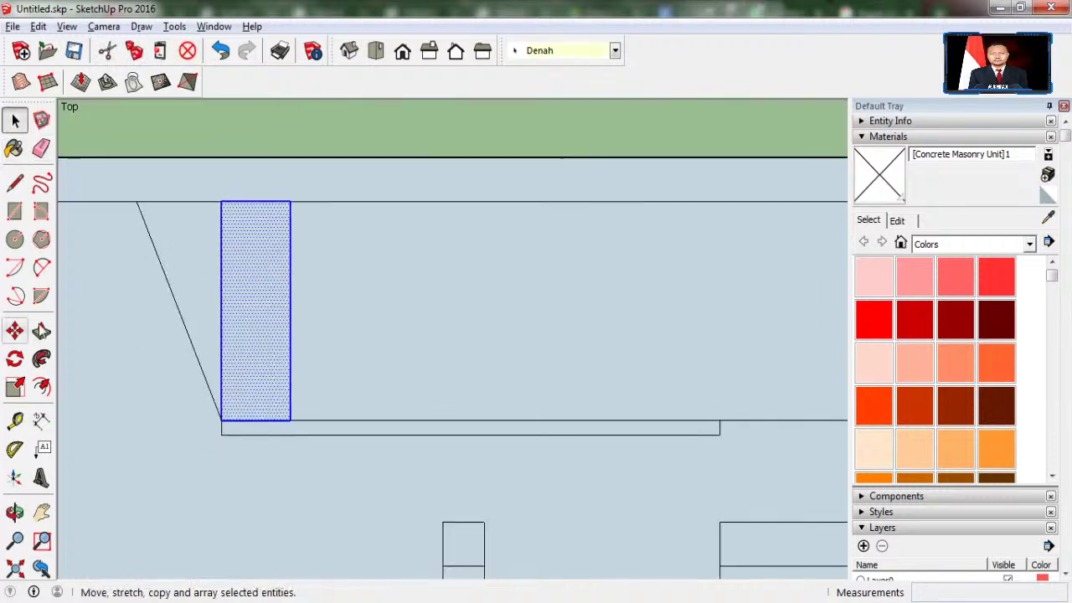
{"action": "left_click", "coordinate": [15, 331]}
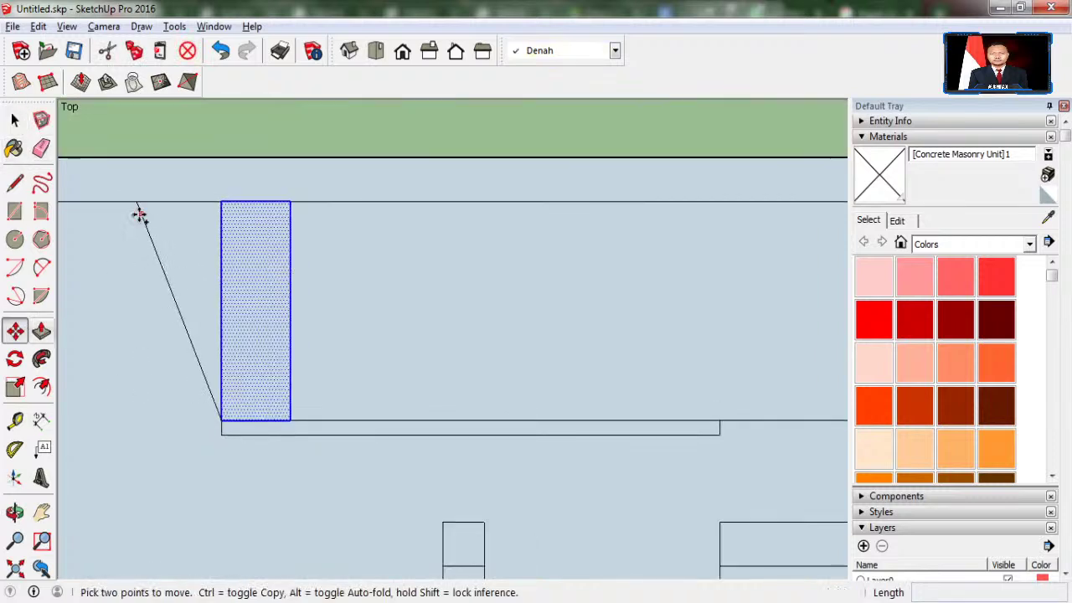
{"action": "key", "text": "ctrl"}
{"action": "left_click", "coordinate": [222, 202]}
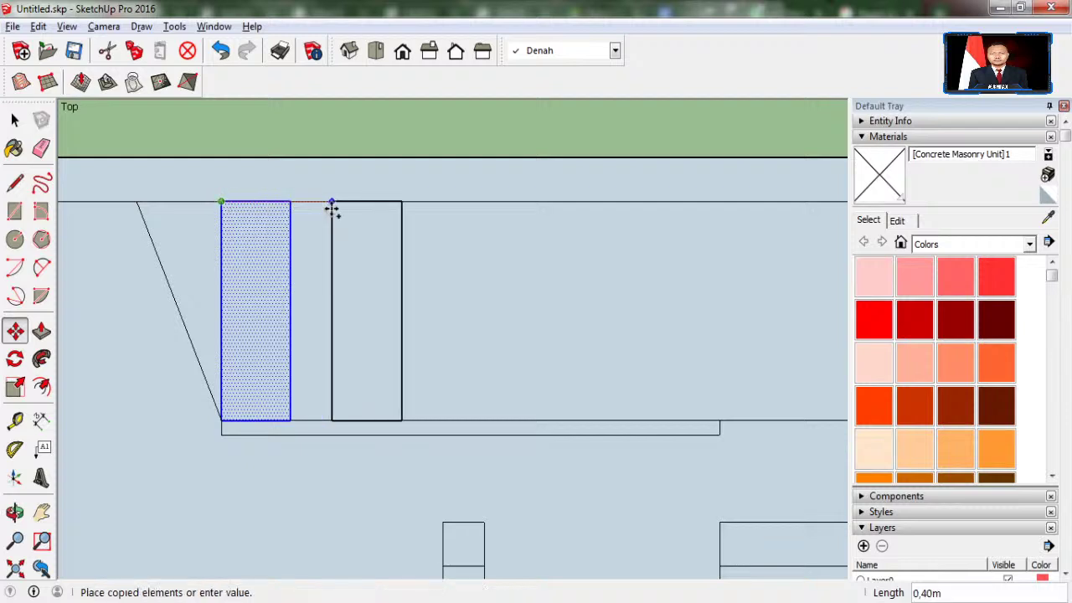
{"action": "left_click", "coordinate": [289, 206]}
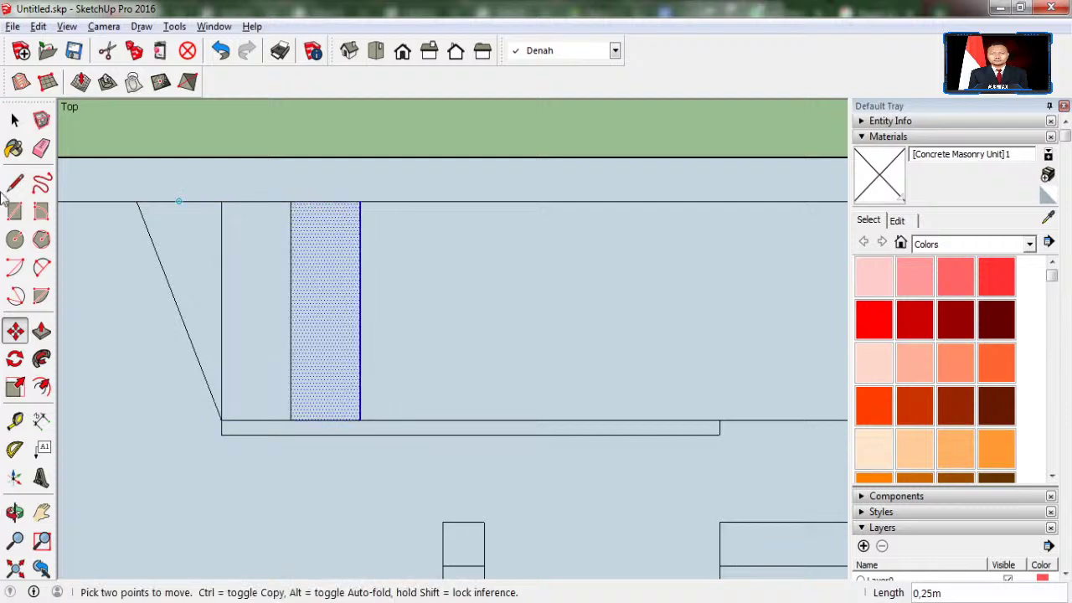
{"action": "scroll", "coordinate": [63, 243], "scroll_direction": "down", "scroll_amount": 2}
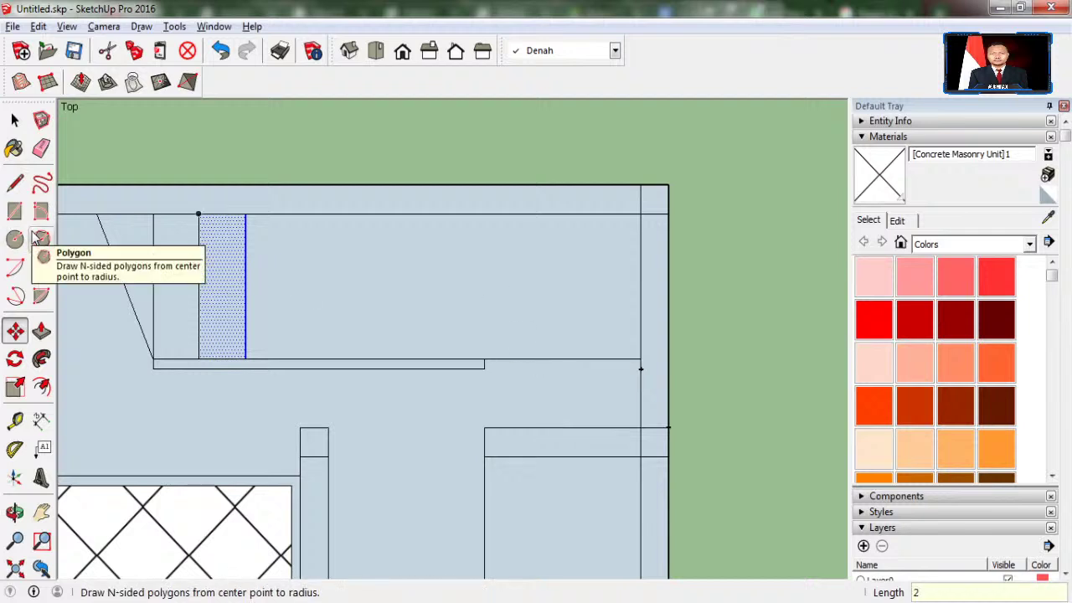
{"action": "type", "text": "0x"}
{"action": "key", "text": "Return"}
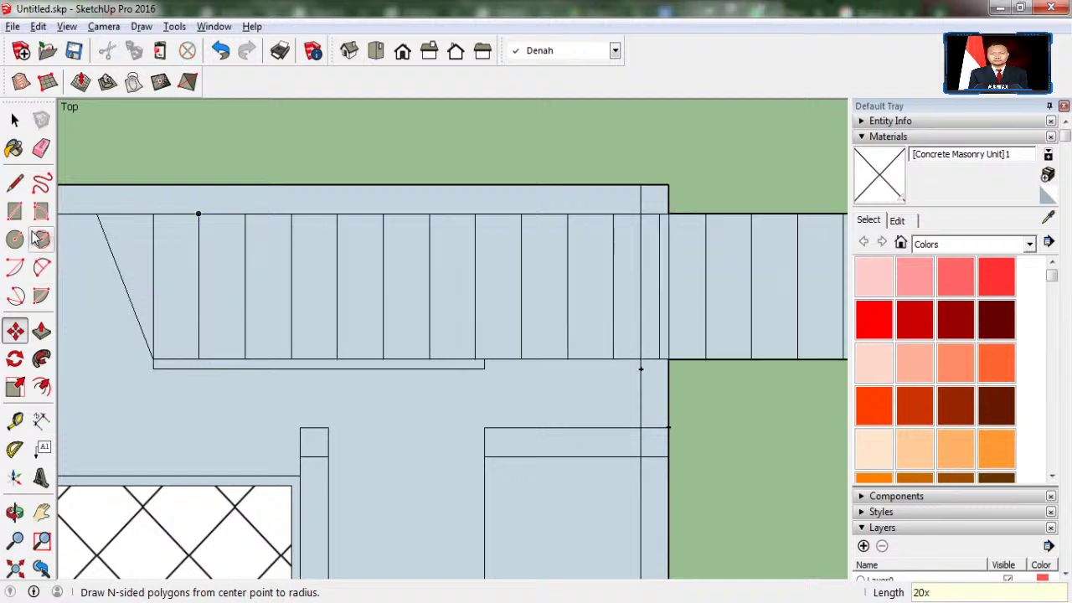
{"action": "scroll", "coordinate": [35, 240], "scroll_direction": "down", "scroll_amount": 2}
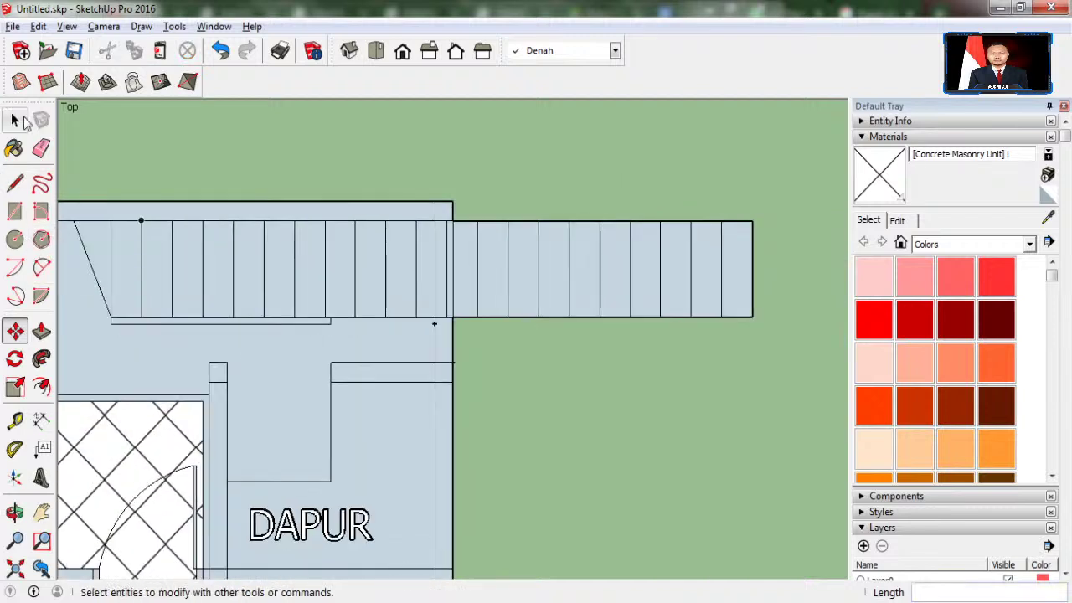
Step: Erase the extra tread edges at the wall and close the stair top with a 0.15 m line
{"action": "left_click", "coordinate": [41, 149]}
{"action": "left_click_drag", "start_coordinate": [471, 212], "coordinate": [478, 319]}
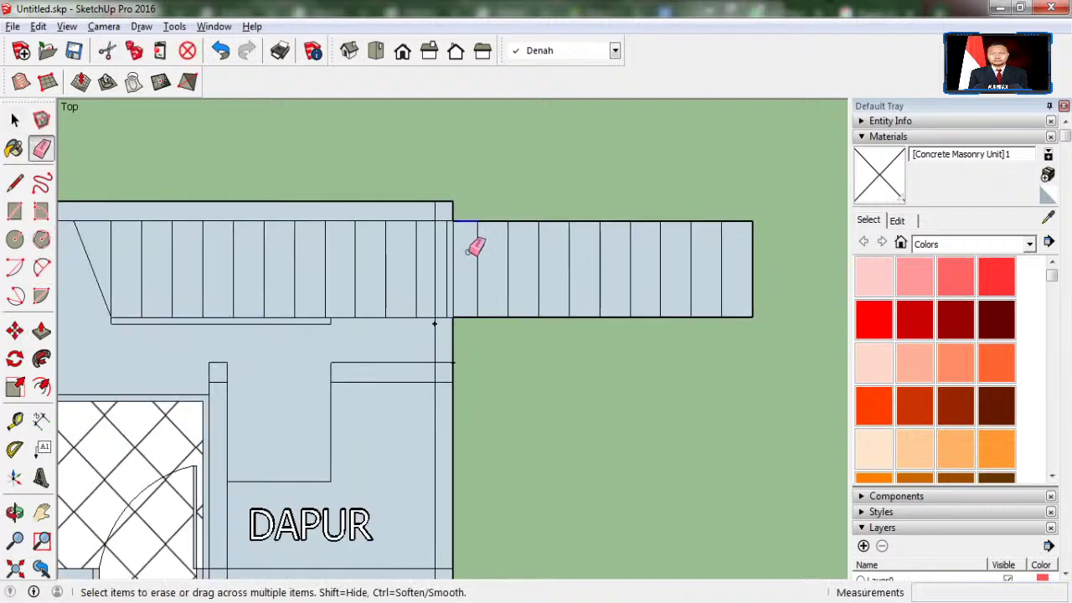
{"action": "scroll", "coordinate": [453, 249], "scroll_direction": "up", "scroll_amount": 3}
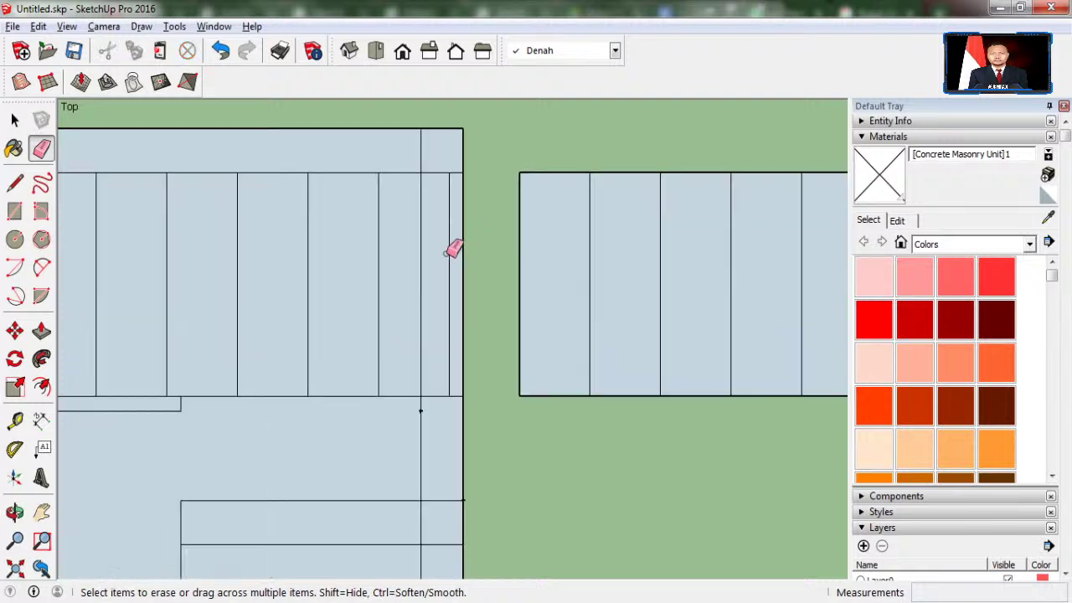
{"action": "left_click", "coordinate": [448, 174]}
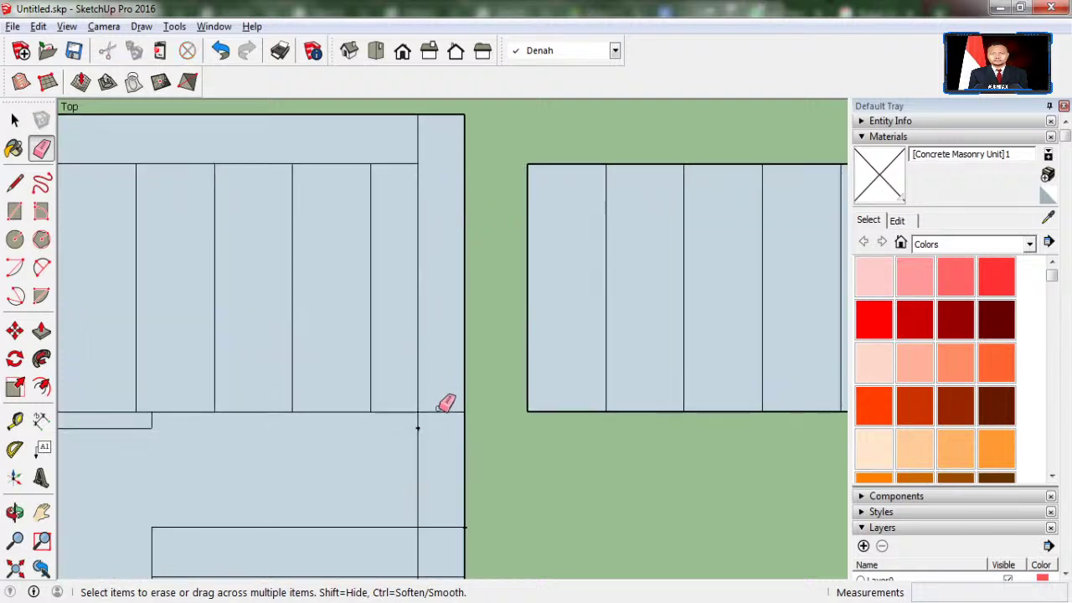
{"action": "left_click", "coordinate": [442, 411]}
{"action": "scroll", "coordinate": [445, 411], "scroll_direction": "down", "scroll_amount": 1}
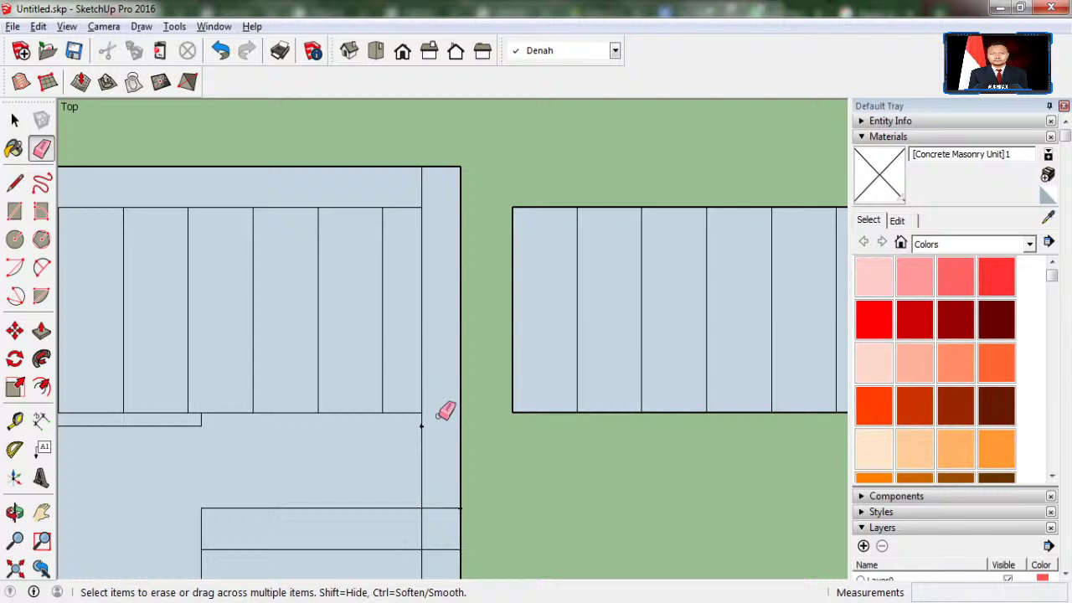
{"action": "left_click", "coordinate": [15, 183]}
{"action": "left_click", "coordinate": [422, 207]}
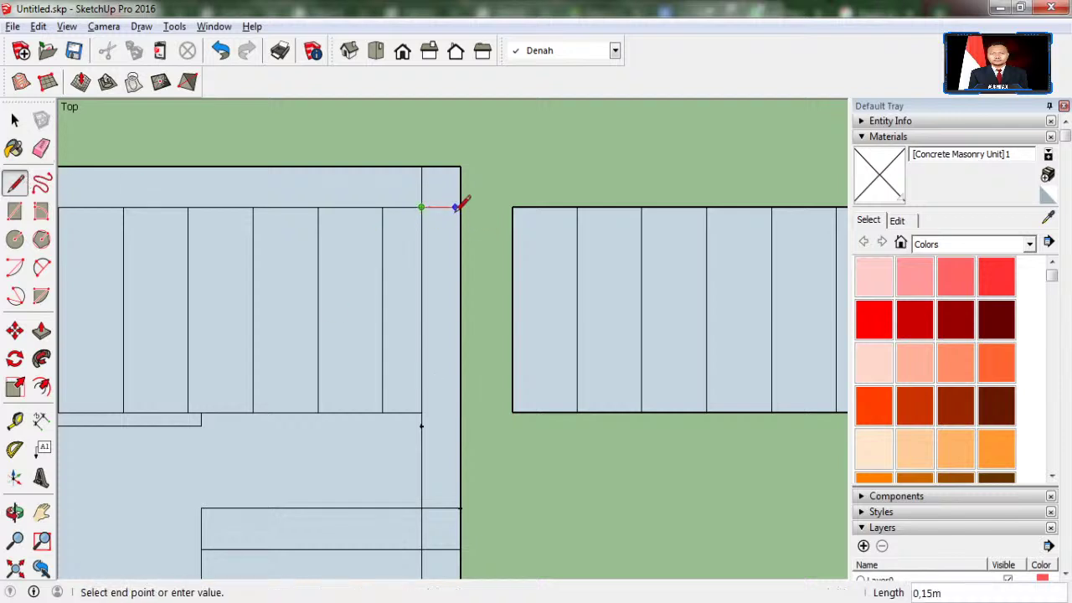
{"action": "left_click", "coordinate": [460, 207]}
Step: Delete the detached treads lying outside the building
{"action": "key", "text": "space"}
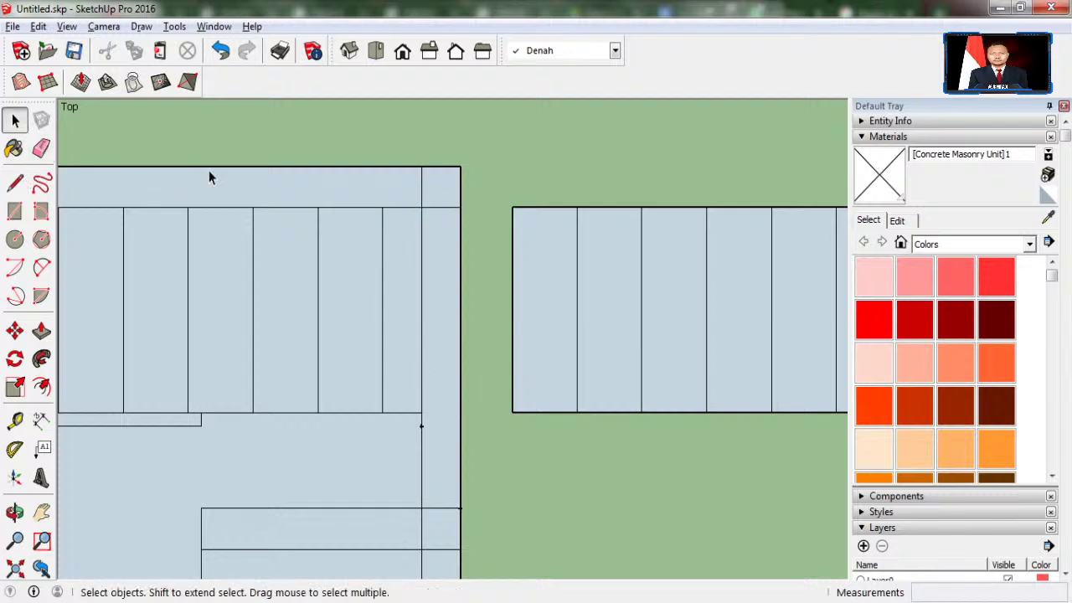
{"action": "scroll", "coordinate": [441, 216], "scroll_direction": "down", "scroll_amount": 1}
{"action": "scroll", "coordinate": [469, 201], "scroll_direction": "down", "scroll_amount": 1}
{"action": "scroll", "coordinate": [329, 231], "scroll_direction": "down", "scroll_amount": 2}
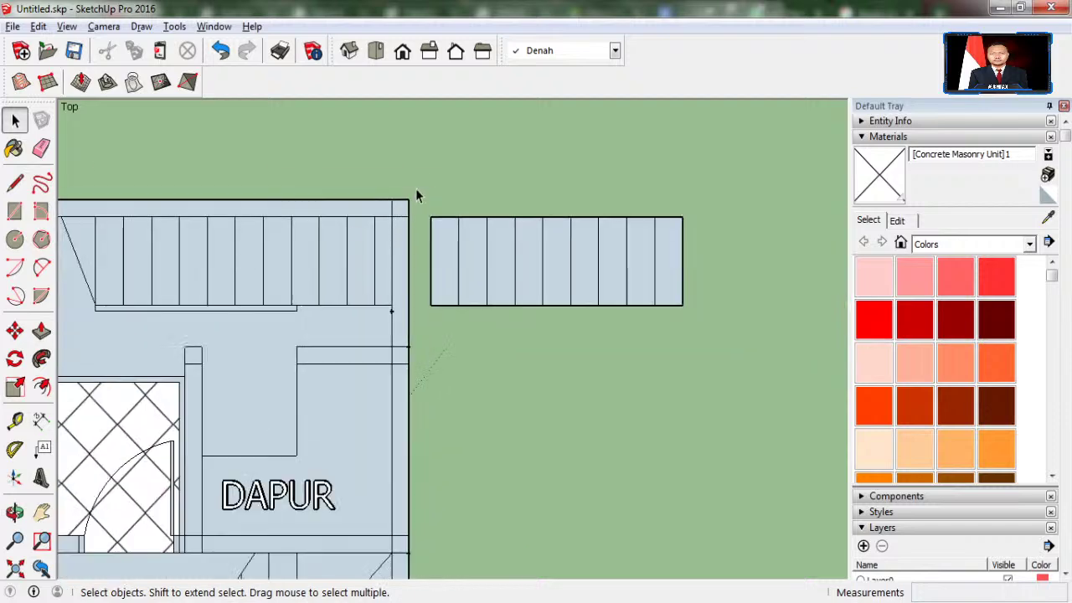
{"action": "left_click_drag", "start_coordinate": [416, 195], "coordinate": [733, 349]}
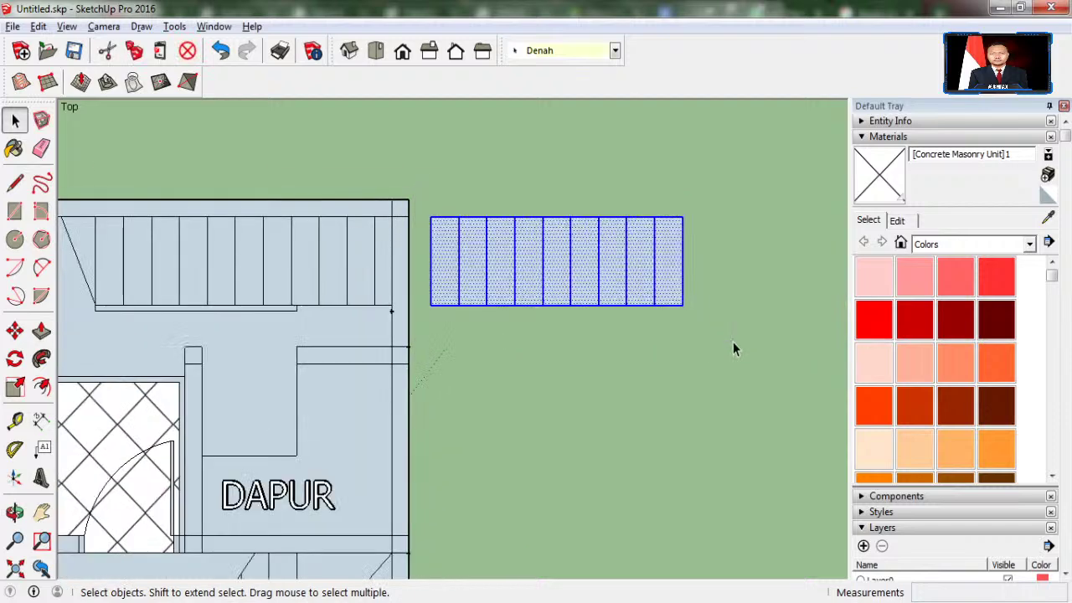
{"action": "key", "text": "Delete"}
{"action": "scroll", "coordinate": [307, 339], "scroll_direction": "up", "scroll_amount": 2}
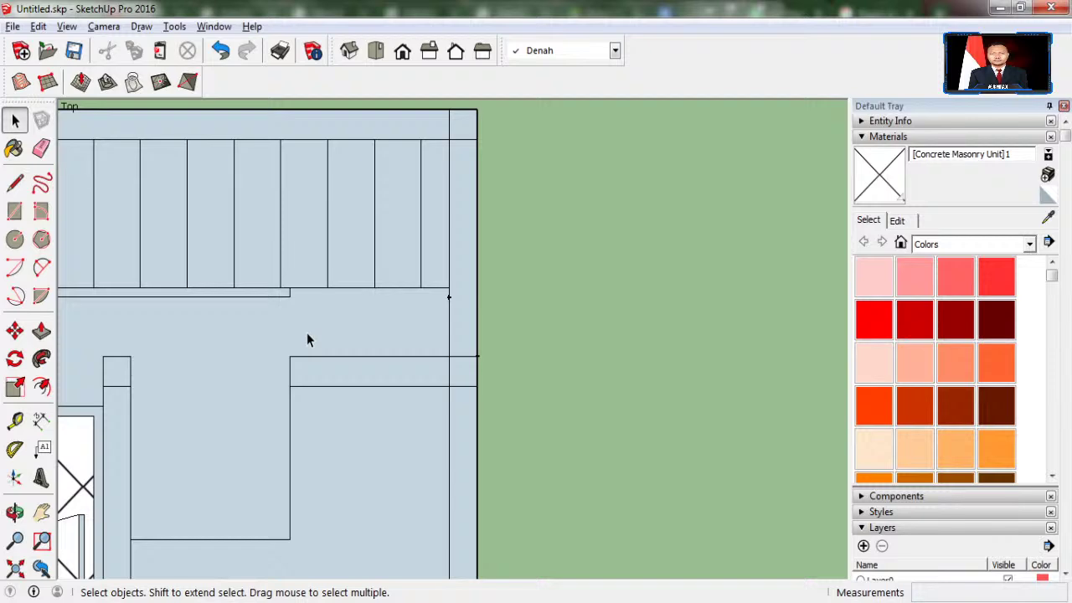
Step: Draw the vertical landing edge across the stair and erase the tread lines right of it
{"action": "key", "text": "alt+Tab"}
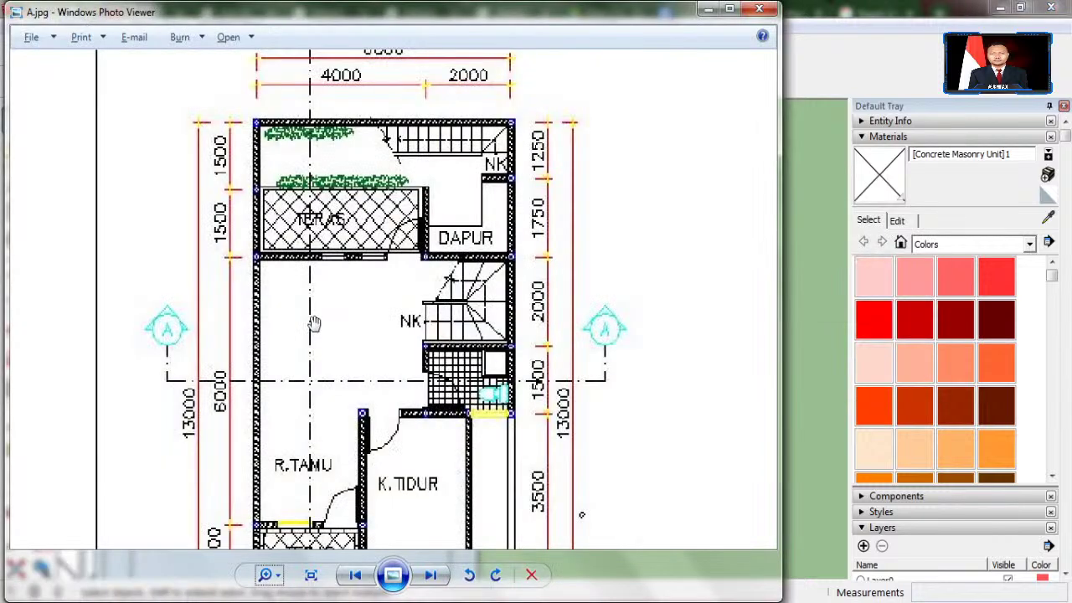
{"action": "key", "text": "alt+Tab"}
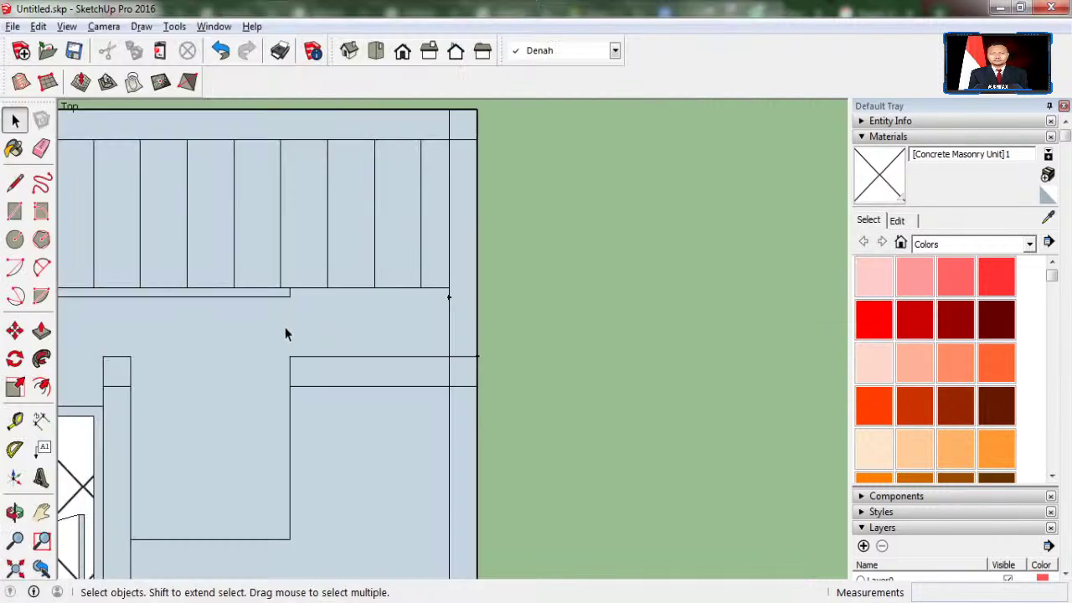
{"action": "key", "text": "l"}
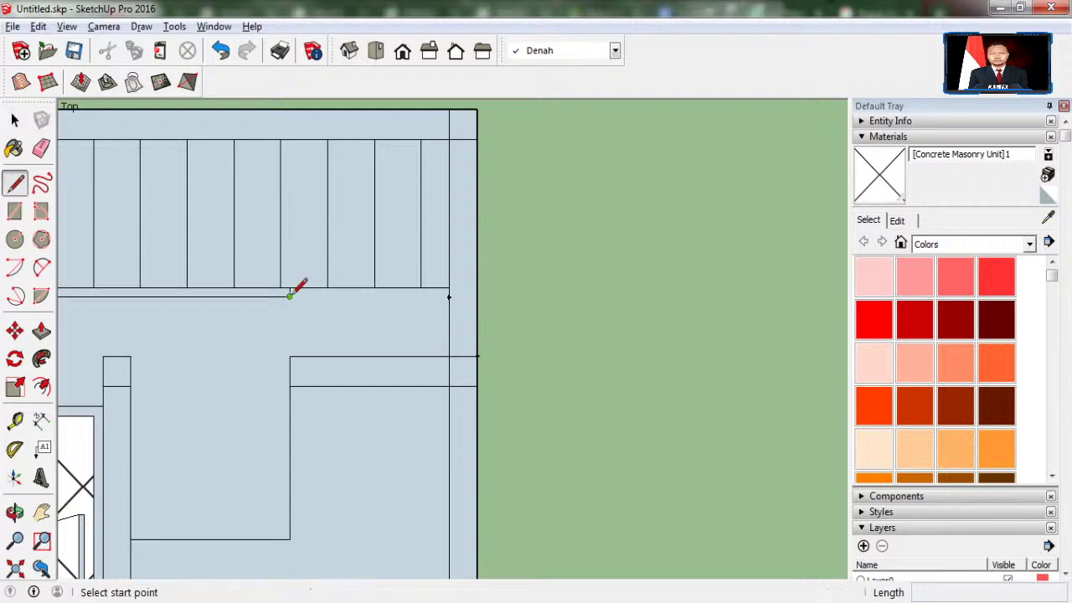
{"action": "left_click", "coordinate": [289, 296]}
{"action": "left_click", "coordinate": [290, 356]}
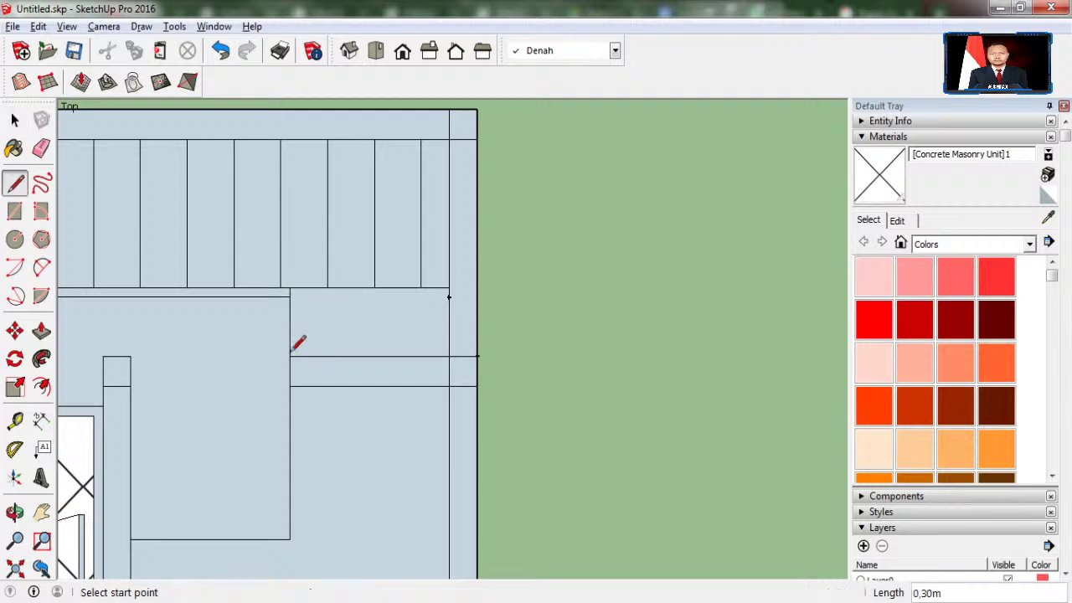
{"action": "left_click", "coordinate": [289, 287]}
{"action": "left_click", "coordinate": [290, 139]}
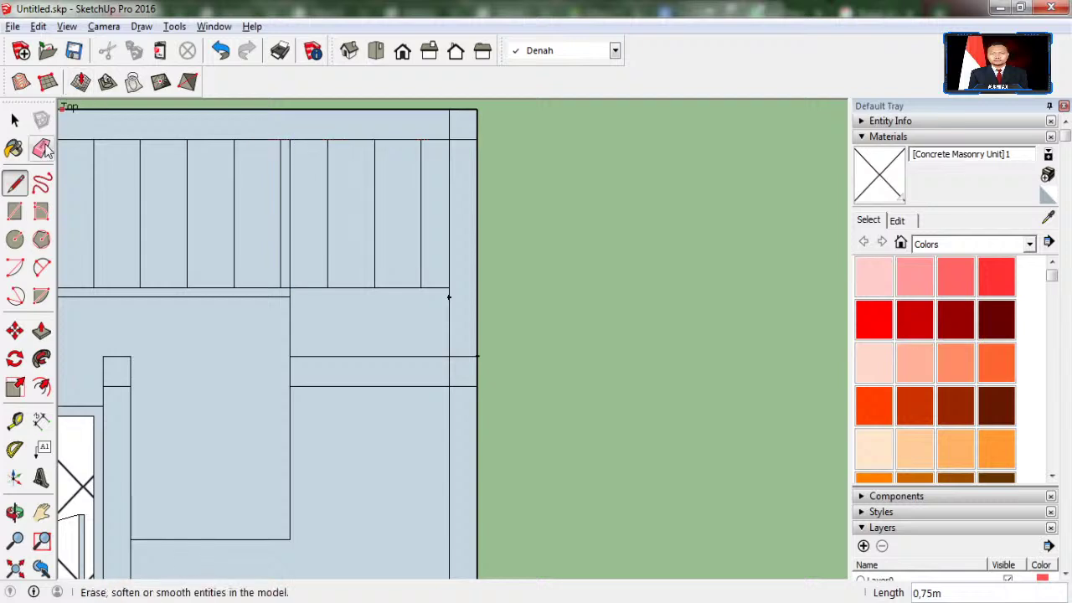
{"action": "left_click", "coordinate": [41, 149]}
{"action": "mouse_move", "coordinate": [310, 288]}
{"action": "left_mouse_down"}
{"action": "mouse_move", "coordinate": [338, 253]}
{"action": "mouse_move", "coordinate": [326, 253]}
{"action": "left_mouse_up"}
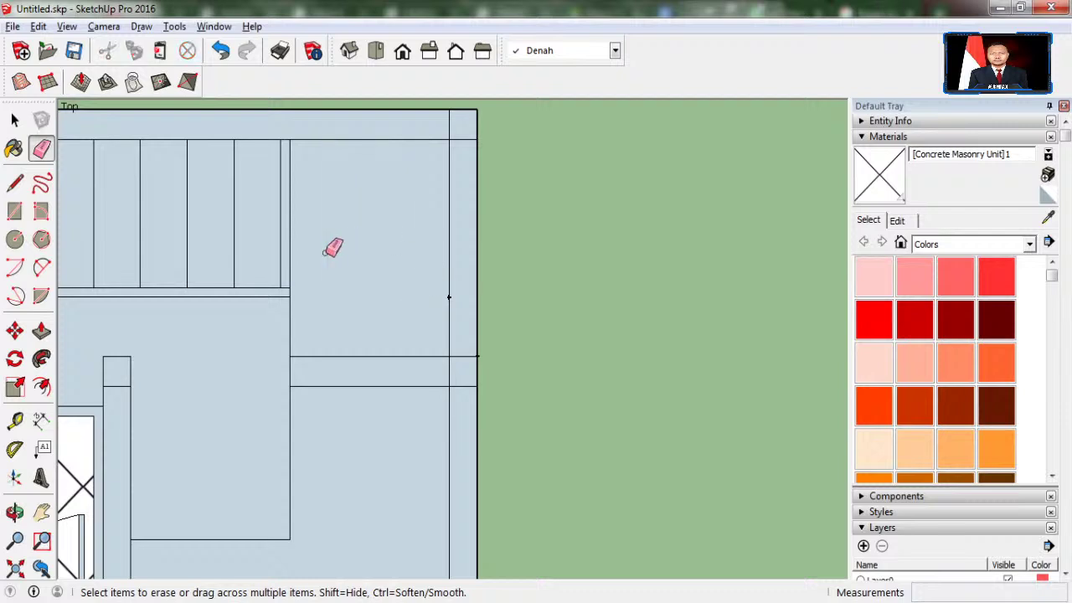
Step: Draw the two diagonal landing lines from the landing corner to the wall corners
{"action": "left_click", "coordinate": [14, 183]}
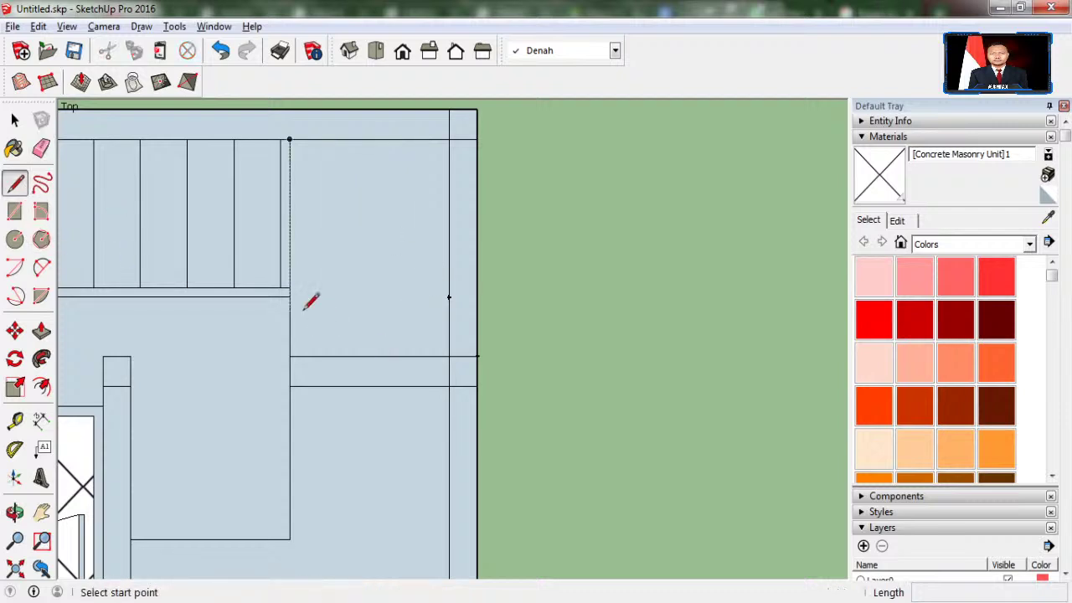
{"action": "scroll", "coordinate": [290, 295], "scroll_direction": "up", "scroll_amount": 2}
{"action": "scroll", "coordinate": [289, 293], "scroll_direction": "up", "scroll_amount": 2}
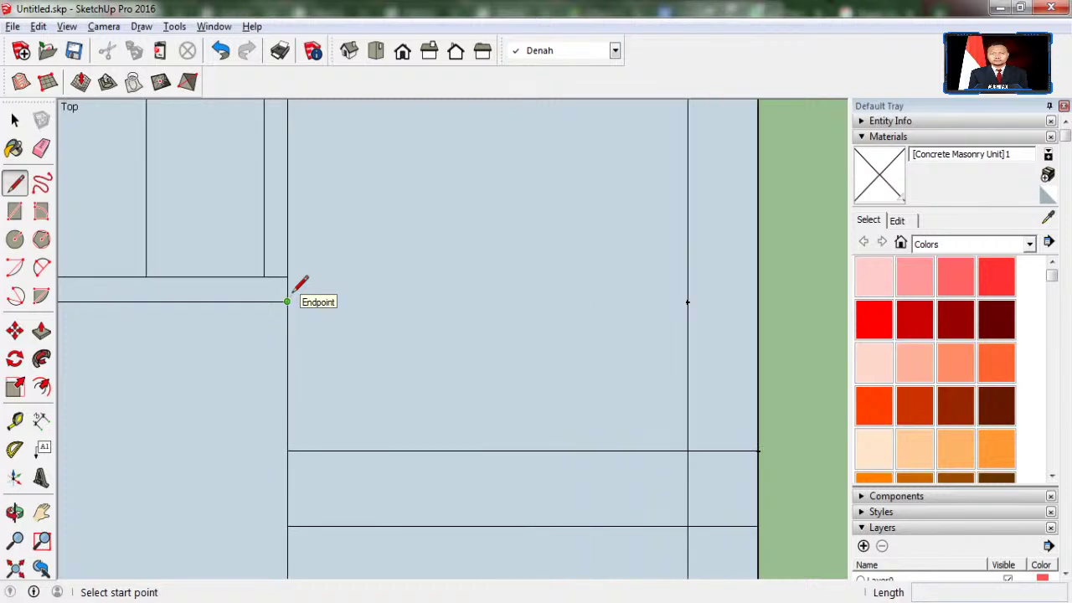
{"action": "left_click", "coordinate": [287, 289]}
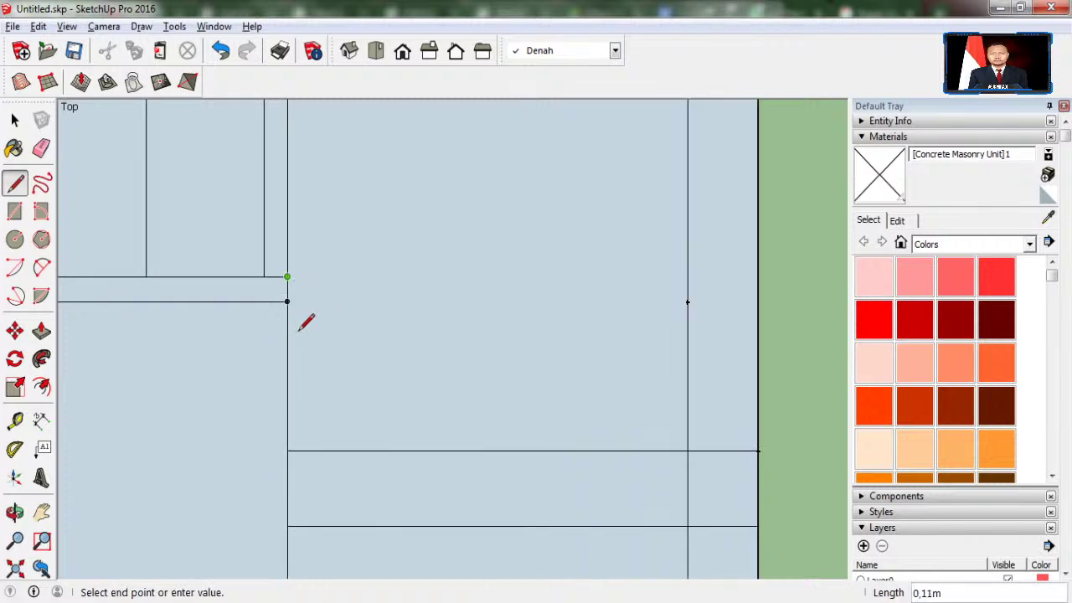
{"action": "left_click", "coordinate": [287, 301]}
{"action": "left_click", "coordinate": [287, 289]}
{"action": "scroll", "coordinate": [288, 290], "scroll_direction": "down", "scroll_amount": 2}
{"action": "scroll", "coordinate": [288, 290], "scroll_direction": "down", "scroll_amount": 2}
{"action": "left_click", "coordinate": [448, 138]}
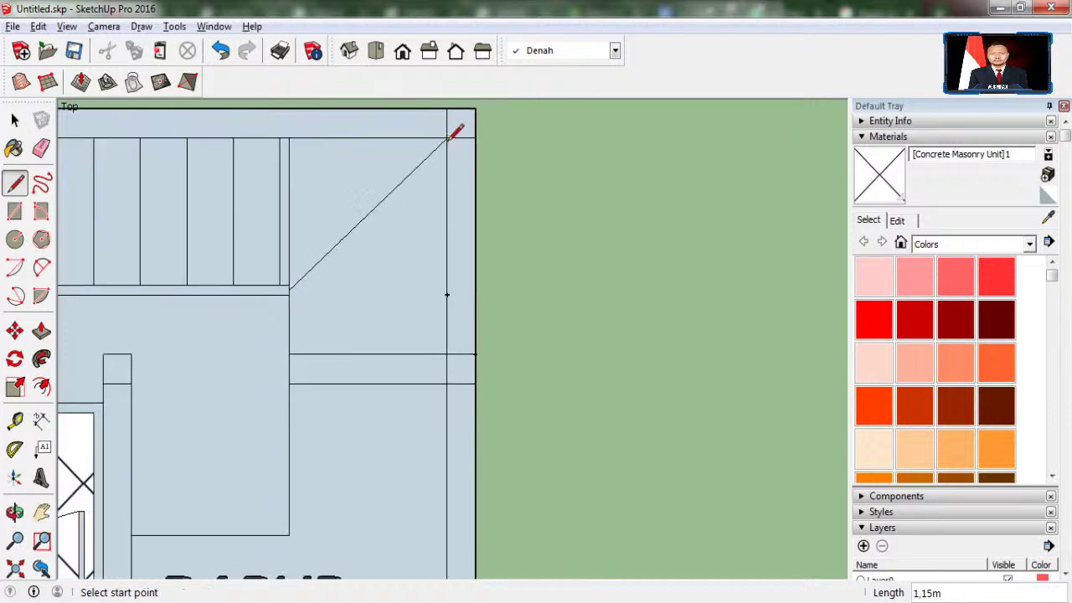
{"action": "left_click", "coordinate": [288, 290]}
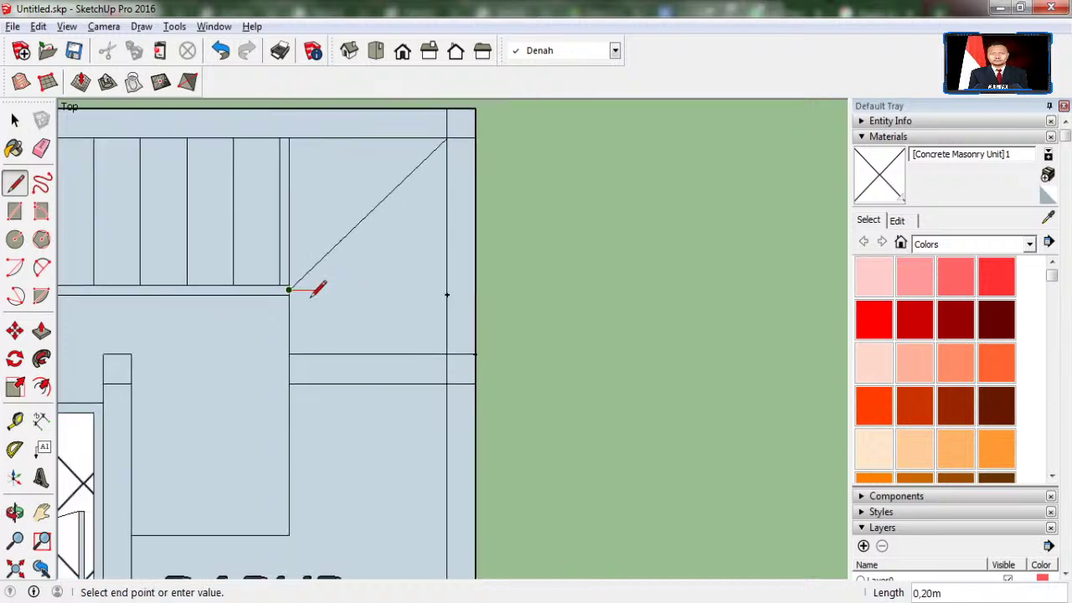
{"action": "left_click", "coordinate": [447, 353]}
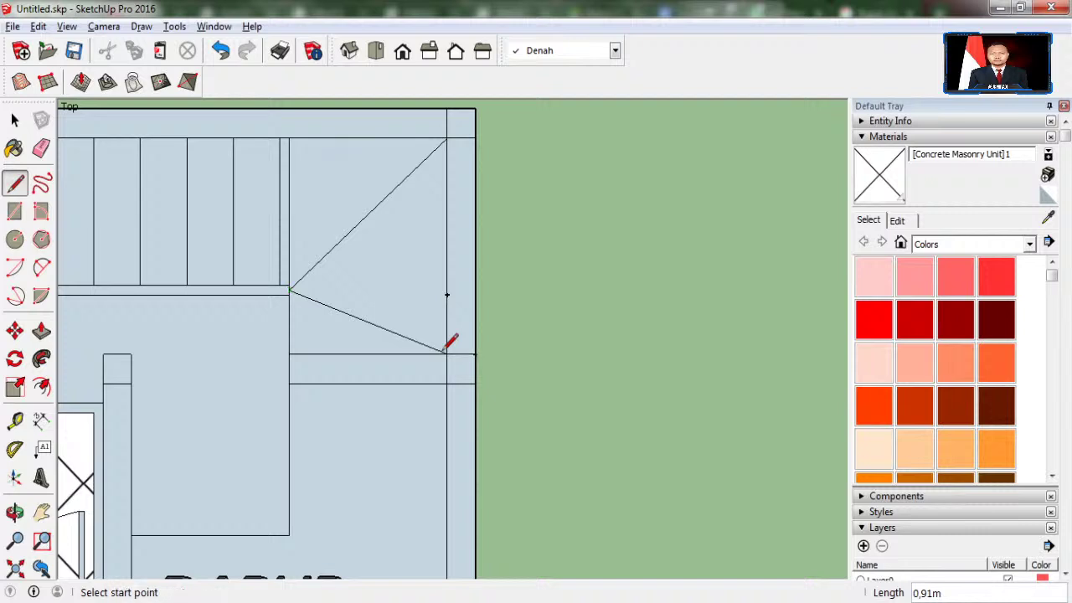
Step: Draw the walk line from the landing across the stair steps
{"action": "left_click", "coordinate": [368, 353]}
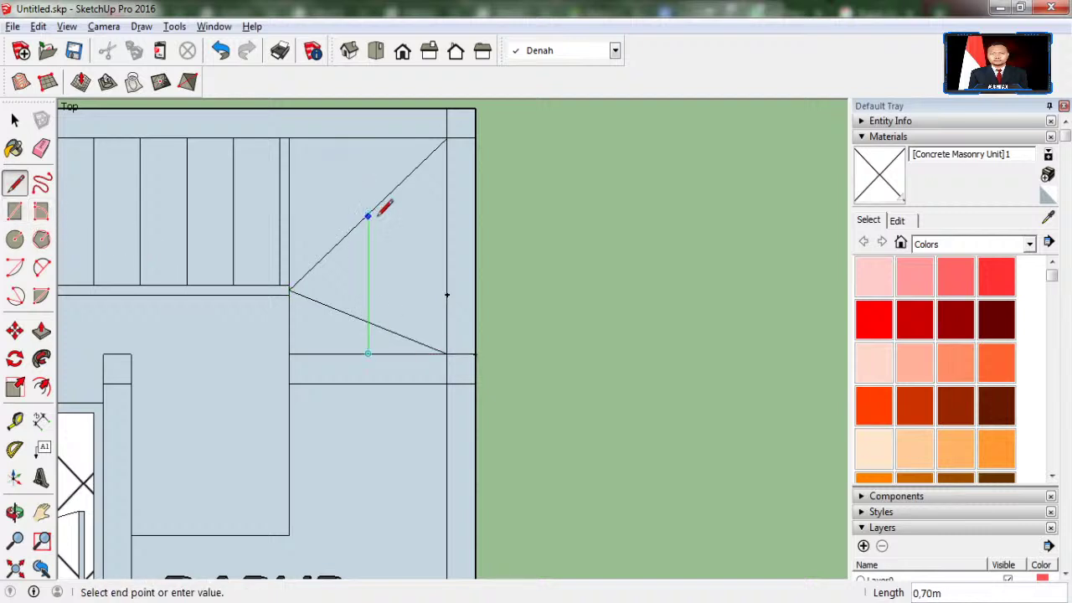
{"action": "left_click", "coordinate": [368, 216]}
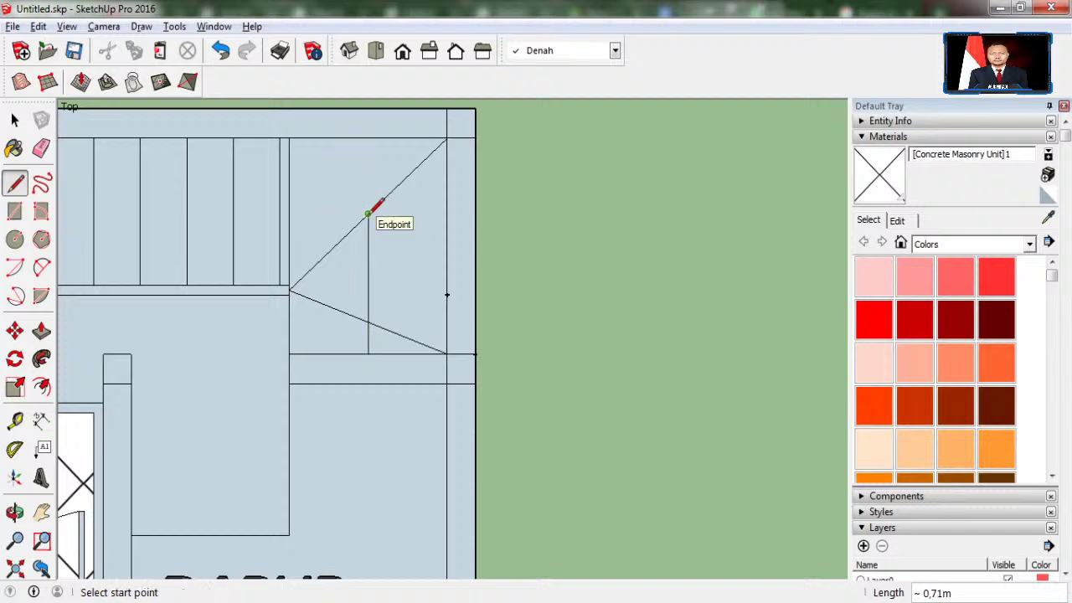
{"action": "left_click", "coordinate": [367, 216]}
{"action": "scroll", "coordinate": [367, 216], "scroll_direction": "down", "scroll_amount": 1}
{"action": "scroll", "coordinate": [369, 215], "scroll_direction": "down", "scroll_amount": 2}
{"action": "left_click", "coordinate": [159, 215]}
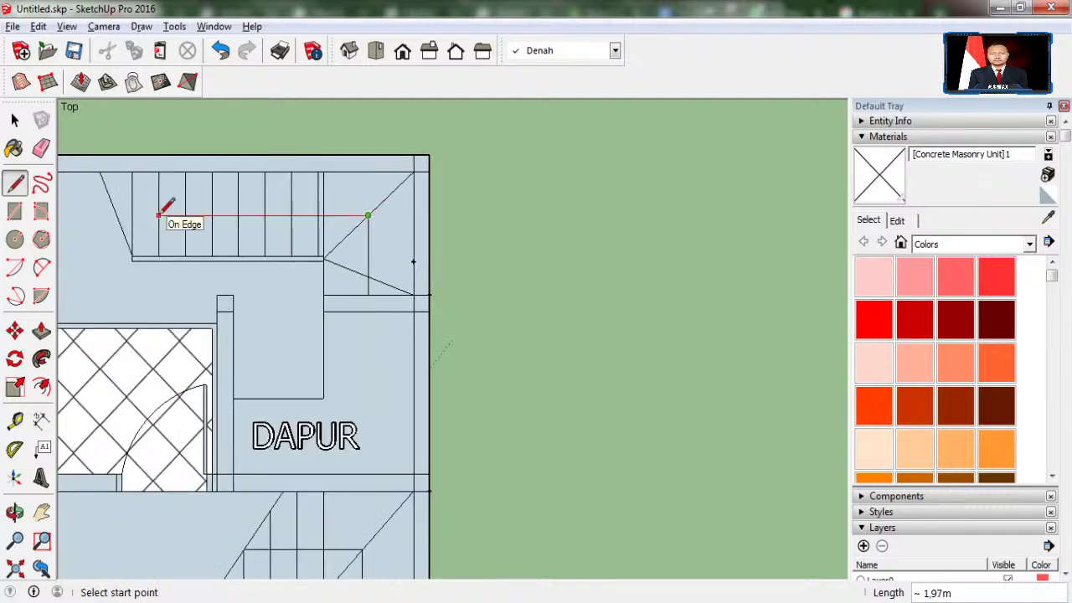
{"action": "scroll", "coordinate": [156, 216], "scroll_direction": "up", "scroll_amount": 2}
{"action": "scroll", "coordinate": [162, 210], "scroll_direction": "up", "scroll_amount": 2}
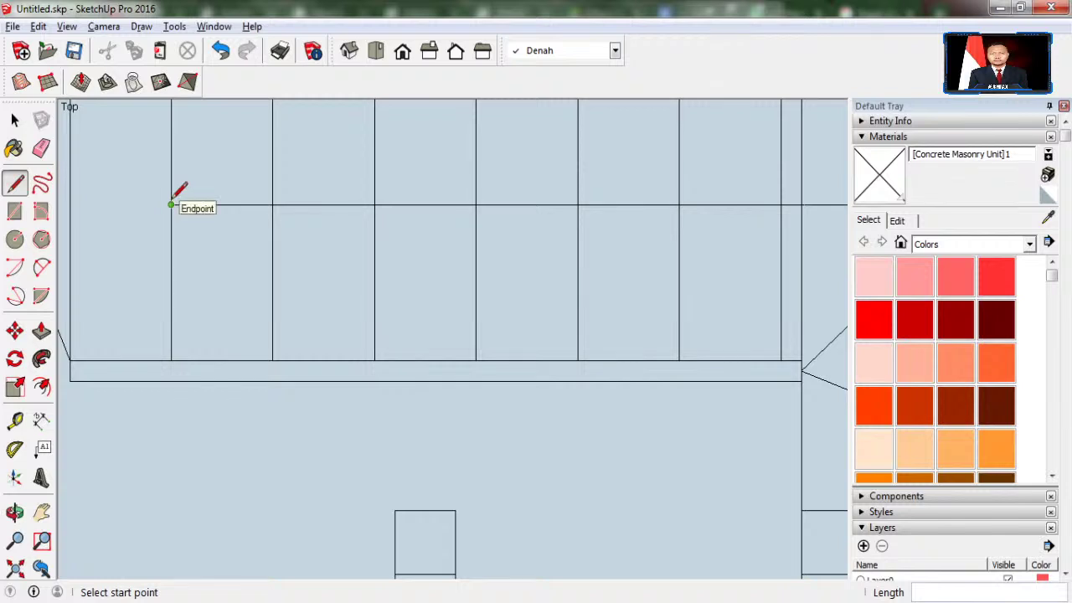
Step: Add a small triangular arrowhead at the walk line's left end
{"action": "left_click", "coordinate": [171, 204]}
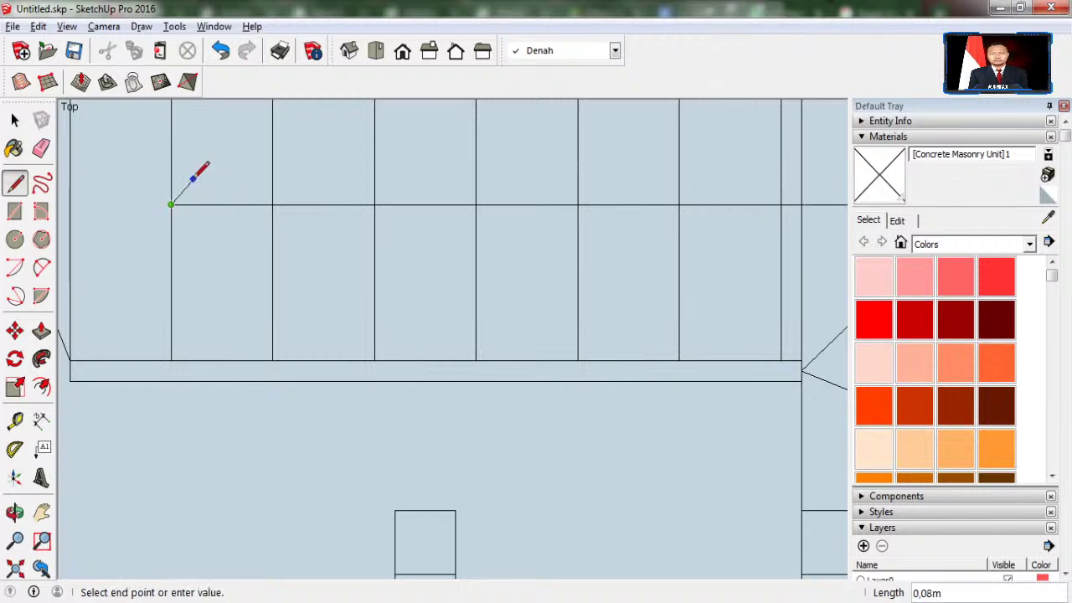
{"action": "left_click", "coordinate": [193, 180]}
{"action": "key", "text": "Escape"}
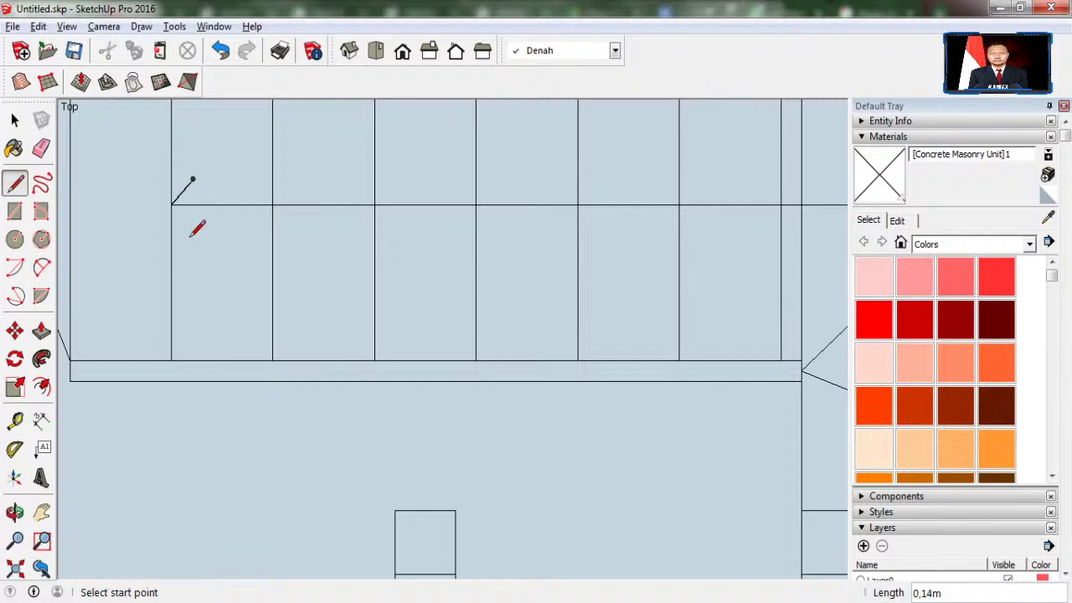
{"action": "left_click", "coordinate": [171, 204]}
{"action": "left_click", "coordinate": [193, 224]}
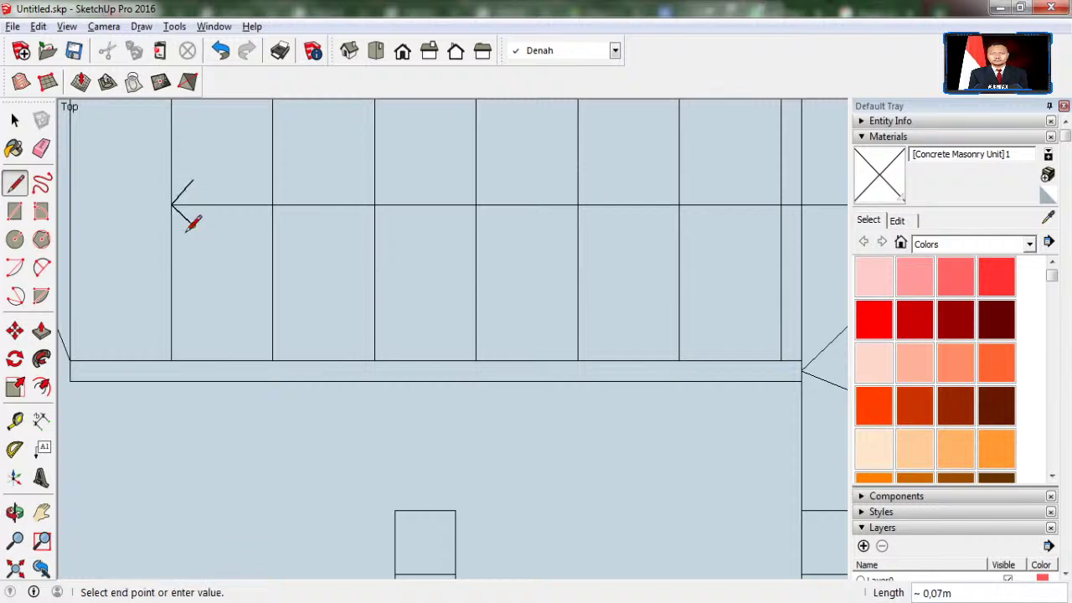
{"action": "left_click", "coordinate": [194, 181]}
{"action": "scroll", "coordinate": [190, 235], "scroll_direction": "down", "scroll_amount": 1}
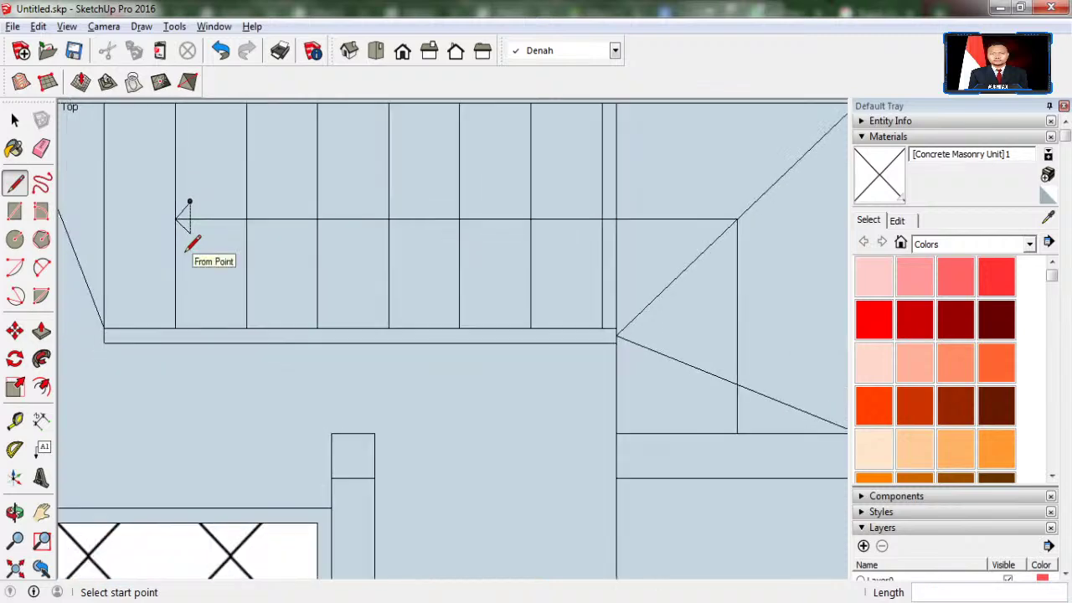
{"action": "scroll", "coordinate": [251, 197], "scroll_direction": "down", "scroll_amount": 2}
{"action": "scroll", "coordinate": [209, 163], "scroll_direction": "down", "scroll_amount": 2}
{"action": "left_click", "coordinate": [14, 120]}
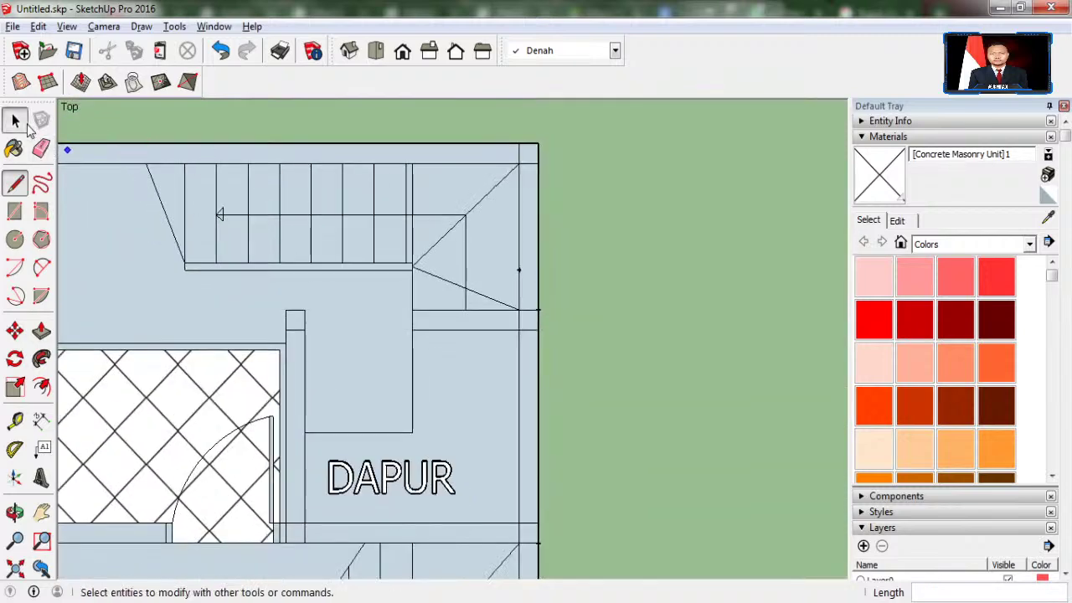
{"action": "scroll", "coordinate": [486, 222], "scroll_direction": "down", "scroll_amount": 2}
{"action": "scroll", "coordinate": [486, 225], "scroll_direction": "down", "scroll_amount": 1}
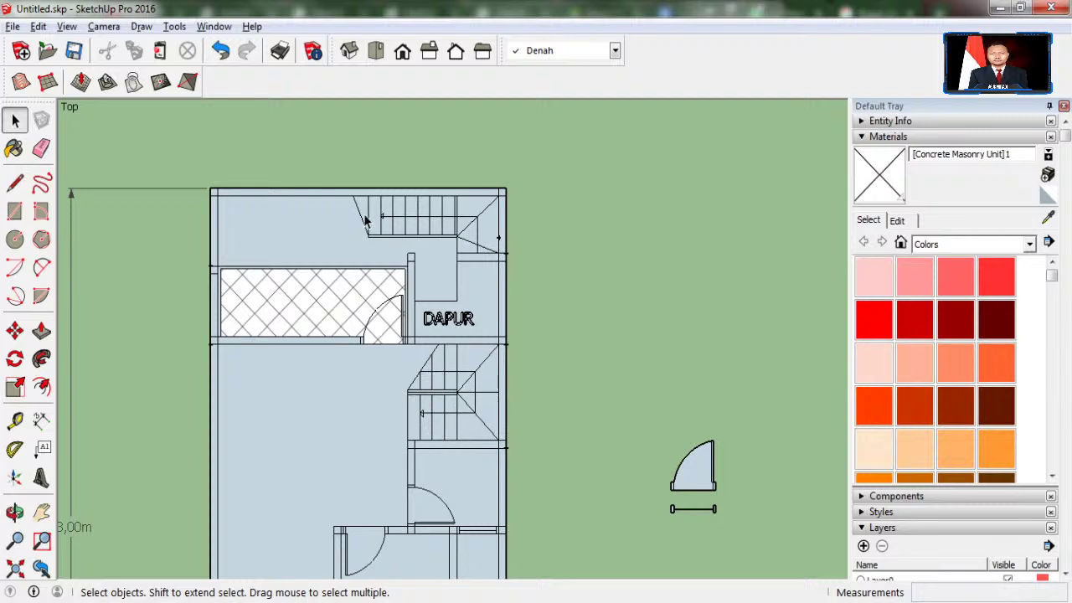
{"action": "scroll", "coordinate": [496, 276], "scroll_direction": "down", "scroll_amount": 2}
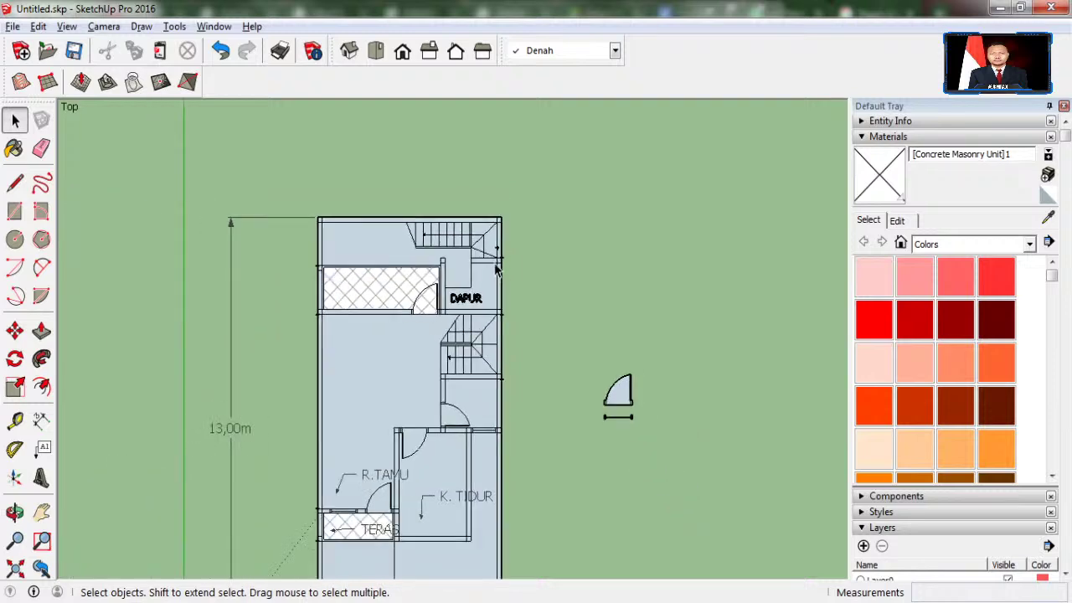
{"action": "scroll", "coordinate": [377, 226], "scroll_direction": "down", "scroll_amount": 3}
{"action": "scroll", "coordinate": [368, 394], "scroll_direction": "up", "scroll_amount": 2}
{"action": "scroll", "coordinate": [440, 287], "scroll_direction": "up", "scroll_amount": 2}
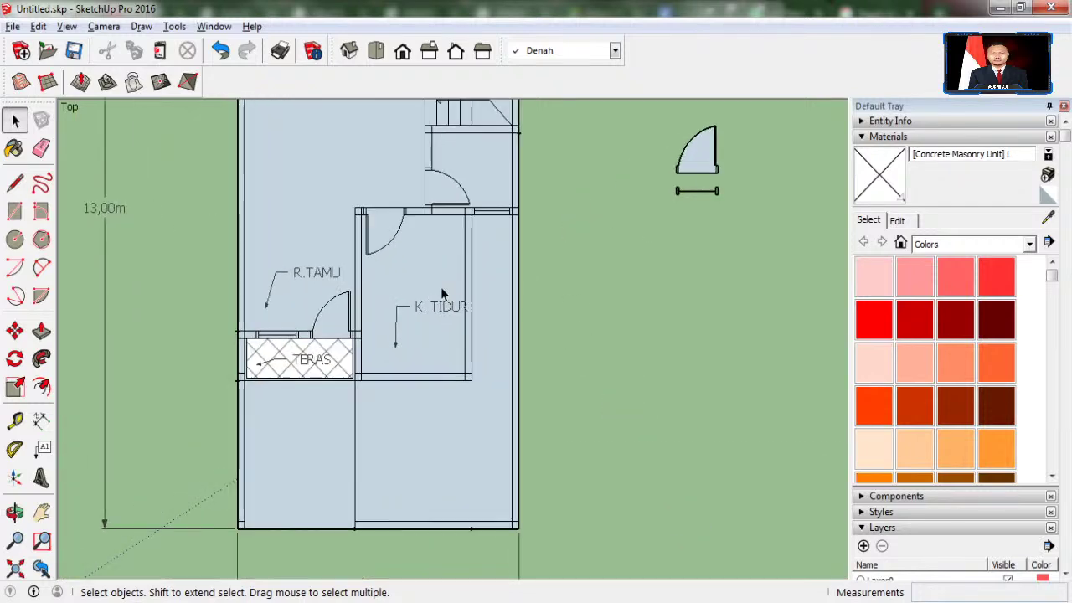
{"action": "scroll", "coordinate": [440, 288], "scroll_direction": "up", "scroll_amount": 1}
{"action": "scroll", "coordinate": [439, 287], "scroll_direction": "down", "scroll_amount": 1}
{"action": "scroll", "coordinate": [439, 287], "scroll_direction": "down", "scroll_amount": 1}
{"action": "scroll", "coordinate": [440, 293], "scroll_direction": "down", "scroll_amount": 1}
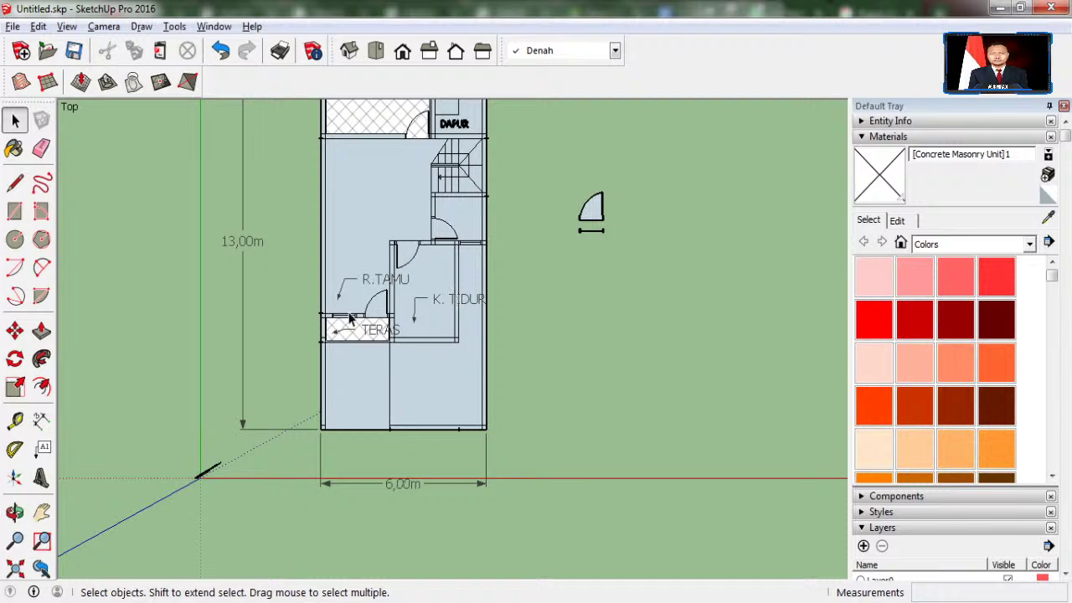
{"action": "key", "text": "alt+Tab"}
{"action": "scroll", "coordinate": [353, 326], "scroll_direction": "down", "scroll_amount": 3}
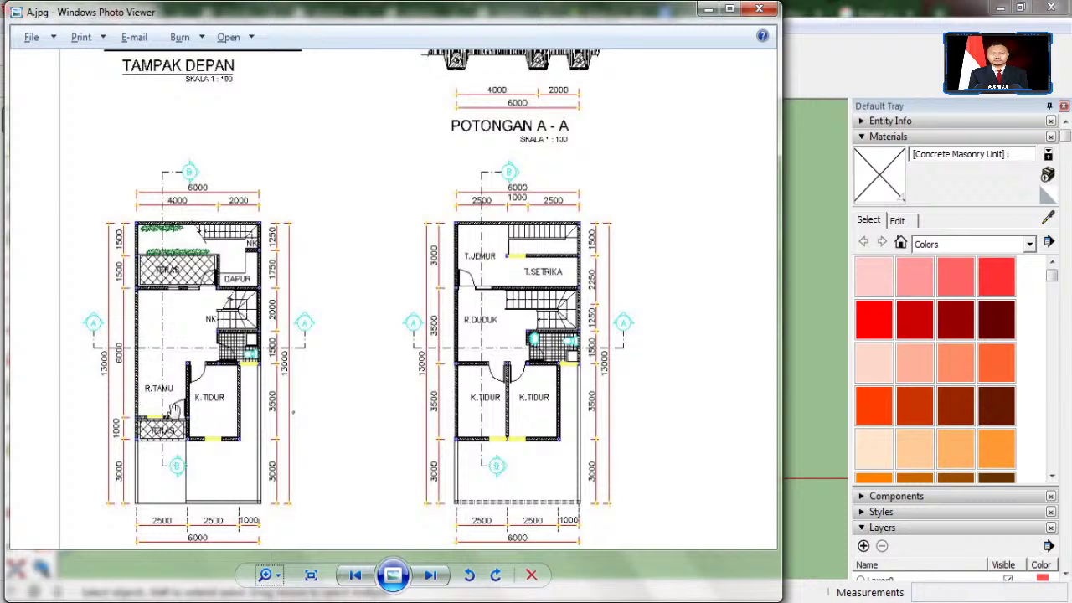
{"action": "key", "text": "alt+Tab"}
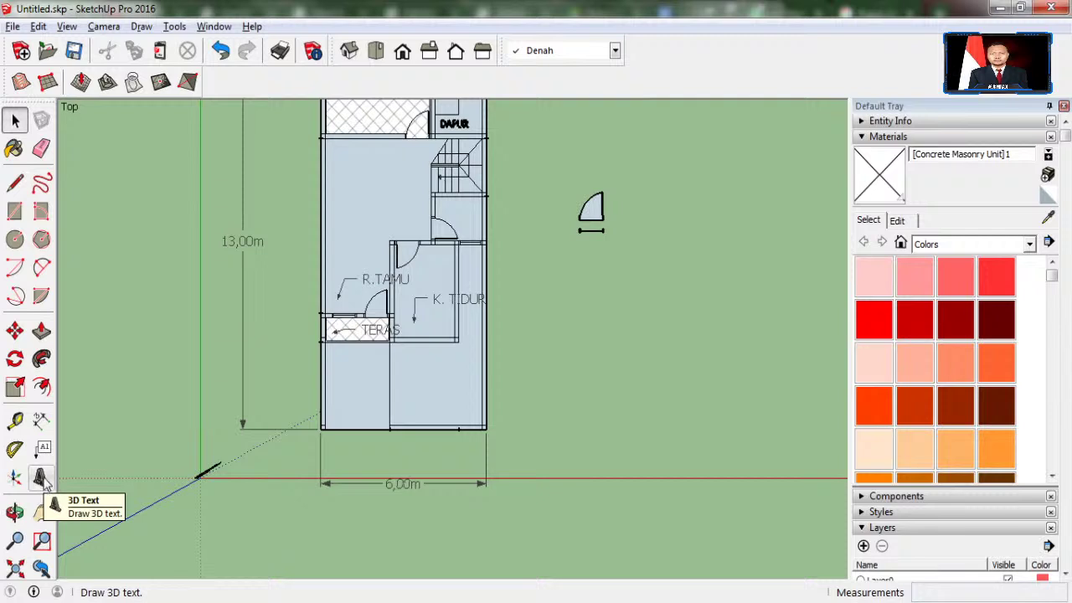
Step: Shrink the SketchUp window to check the live chat and zoom around the plan
{"action": "scroll", "coordinate": [268, 411], "scroll_direction": "down", "scroll_amount": 2}
{"action": "scroll", "coordinate": [230, 446], "scroll_direction": "down", "scroll_amount": 1}
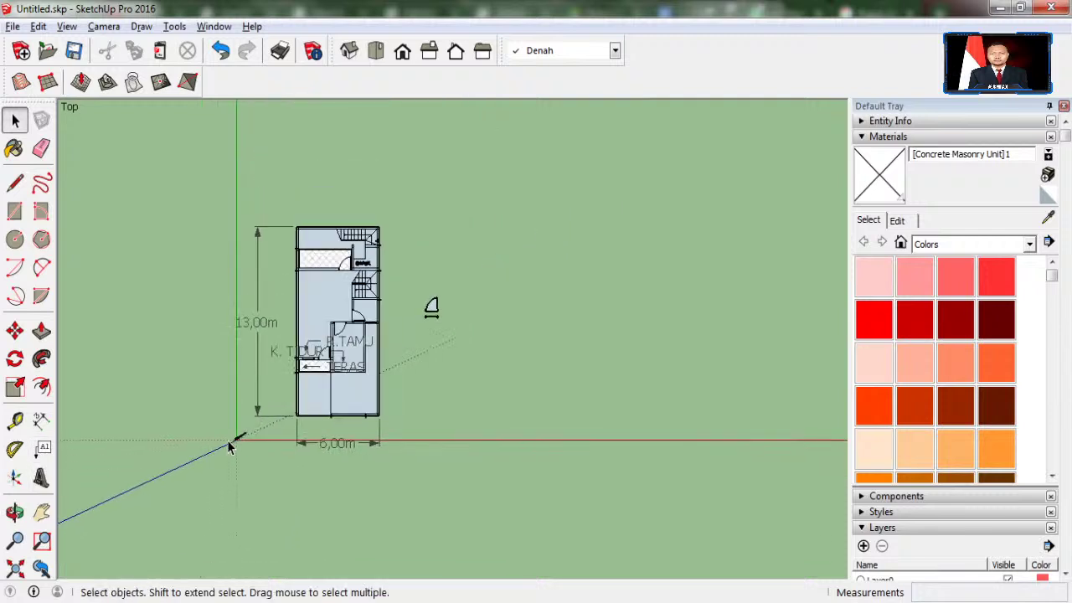
{"action": "scroll", "coordinate": [231, 444], "scroll_direction": "down", "scroll_amount": 1}
{"action": "scroll", "coordinate": [232, 443], "scroll_direction": "down", "scroll_amount": 1}
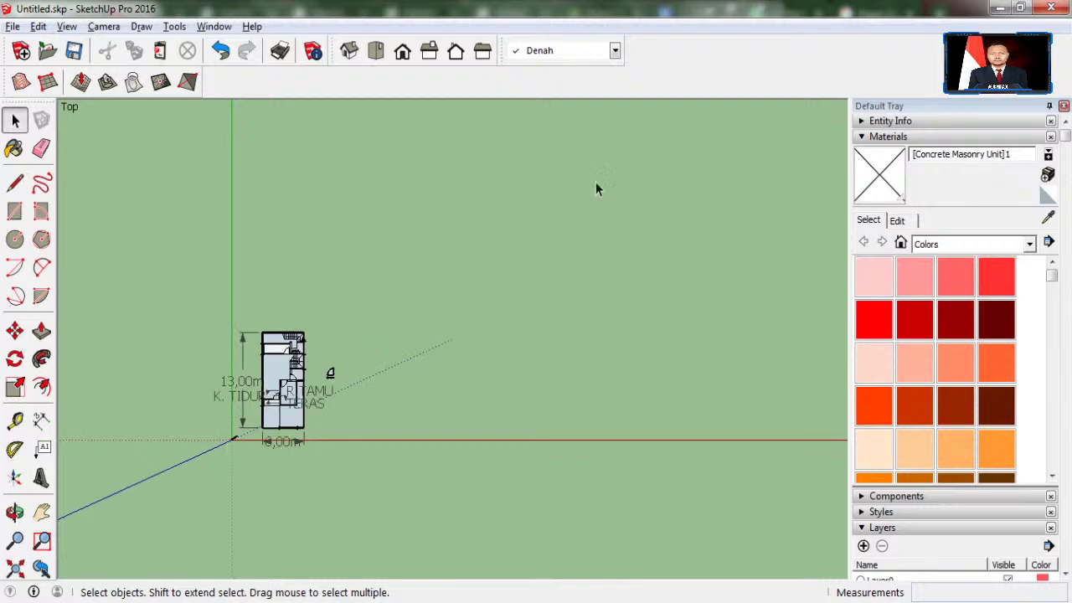
{"action": "left_click", "coordinate": [1020, 7]}
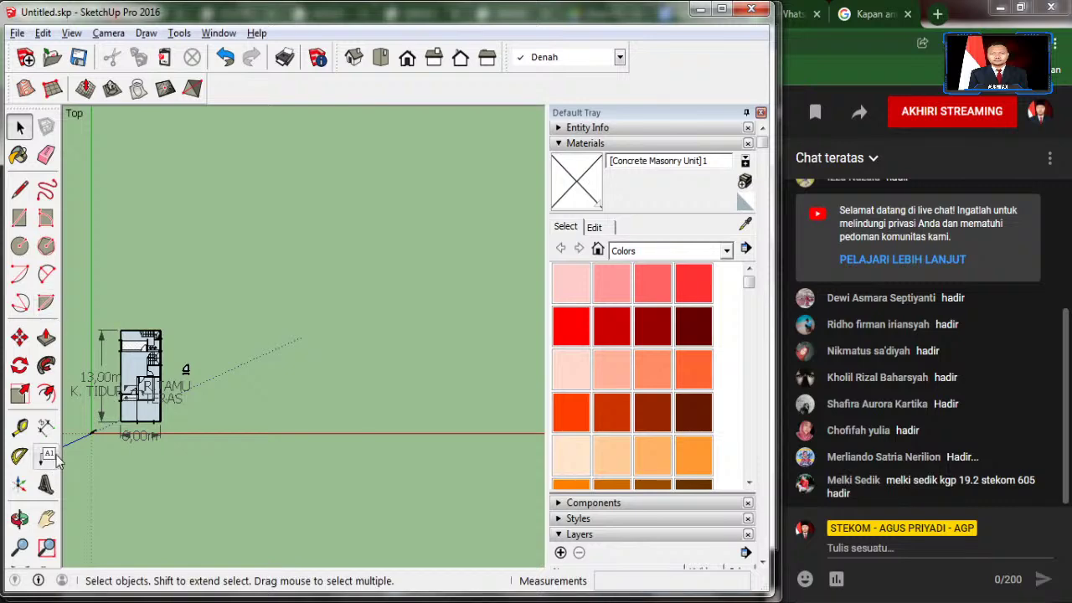
{"action": "scroll", "coordinate": [95, 384], "scroll_direction": "up", "scroll_amount": 1}
{"action": "scroll", "coordinate": [94, 388], "scroll_direction": "up", "scroll_amount": 1}
{"action": "scroll", "coordinate": [94, 389], "scroll_direction": "up", "scroll_amount": 1}
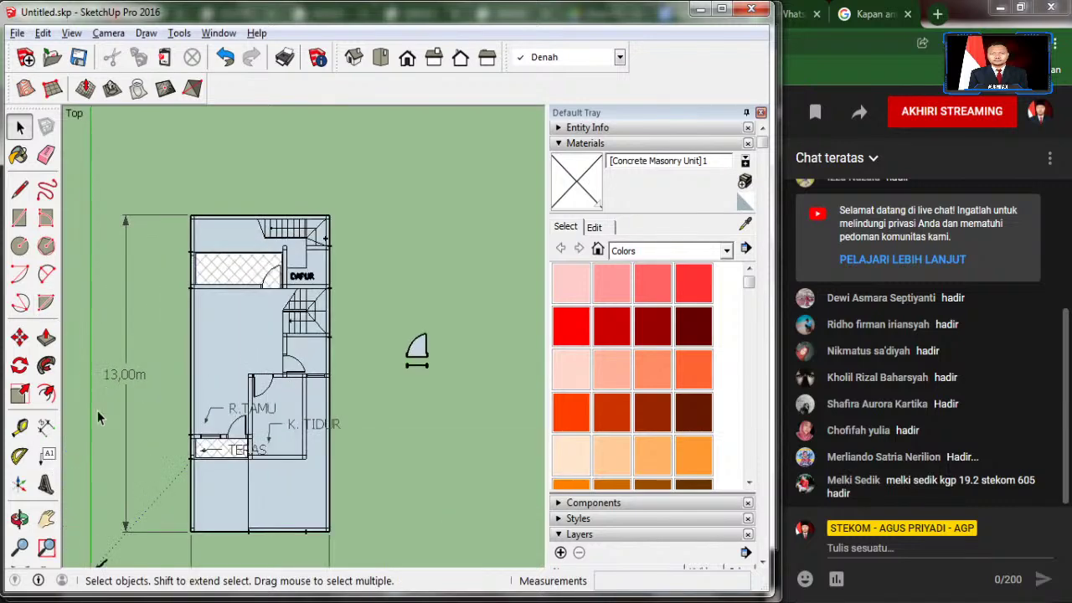
{"action": "scroll", "coordinate": [212, 258], "scroll_direction": "down", "scroll_amount": 1}
{"action": "scroll", "coordinate": [219, 310], "scroll_direction": "down", "scroll_amount": 1}
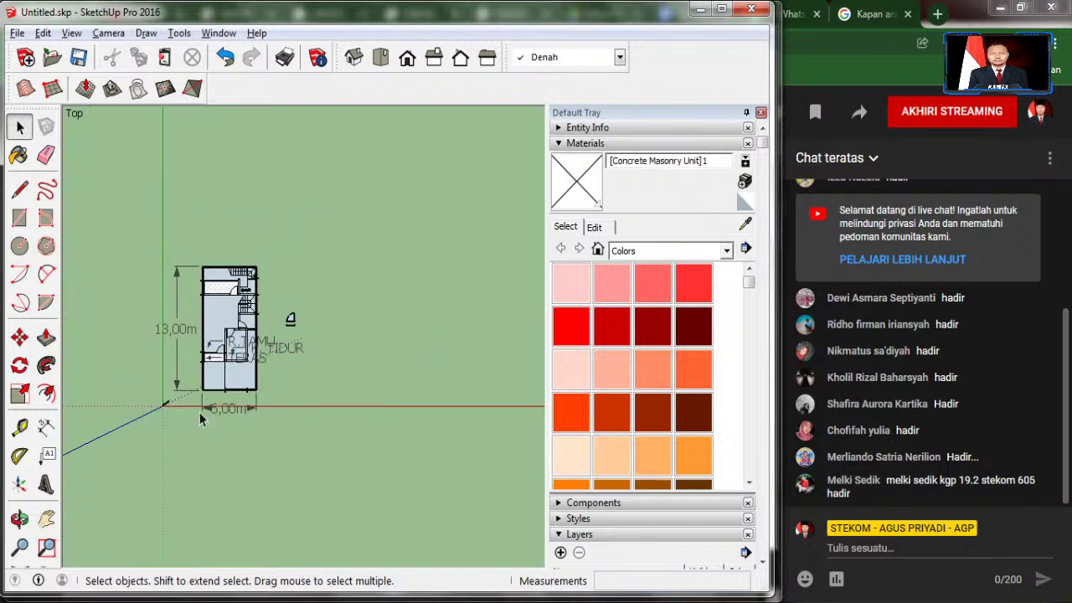
{"action": "scroll", "coordinate": [208, 348], "scroll_direction": "up", "scroll_amount": 1}
{"action": "scroll", "coordinate": [210, 386], "scroll_direction": "up", "scroll_amount": 2}
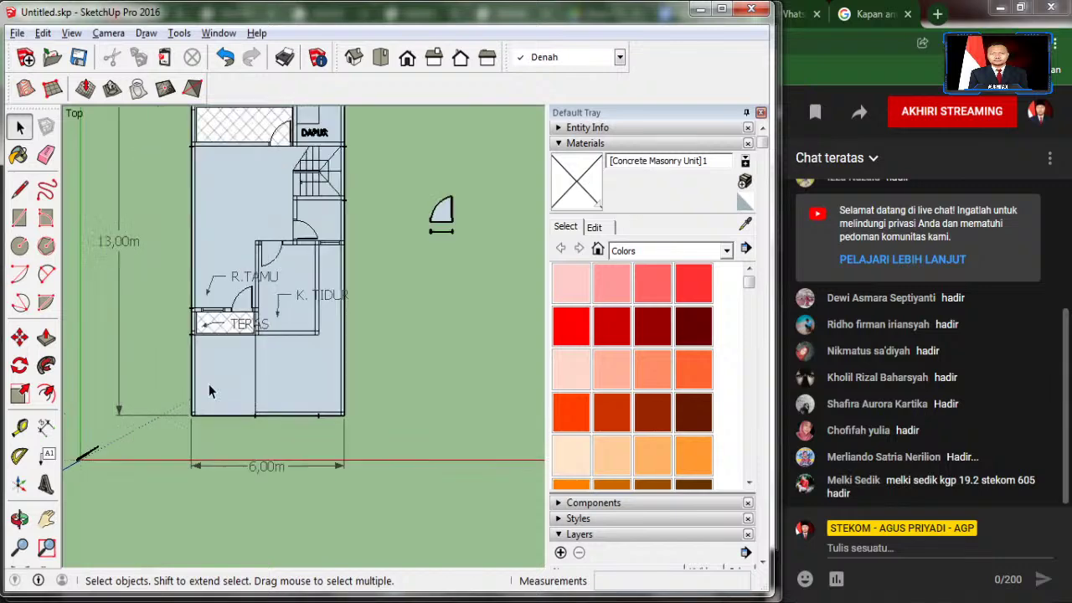
{"action": "scroll", "coordinate": [220, 352], "scroll_direction": "up", "scroll_amount": 1}
{"action": "scroll", "coordinate": [227, 325], "scroll_direction": "up", "scroll_amount": 1}
{"action": "scroll", "coordinate": [229, 331], "scroll_direction": "up", "scroll_amount": 1}
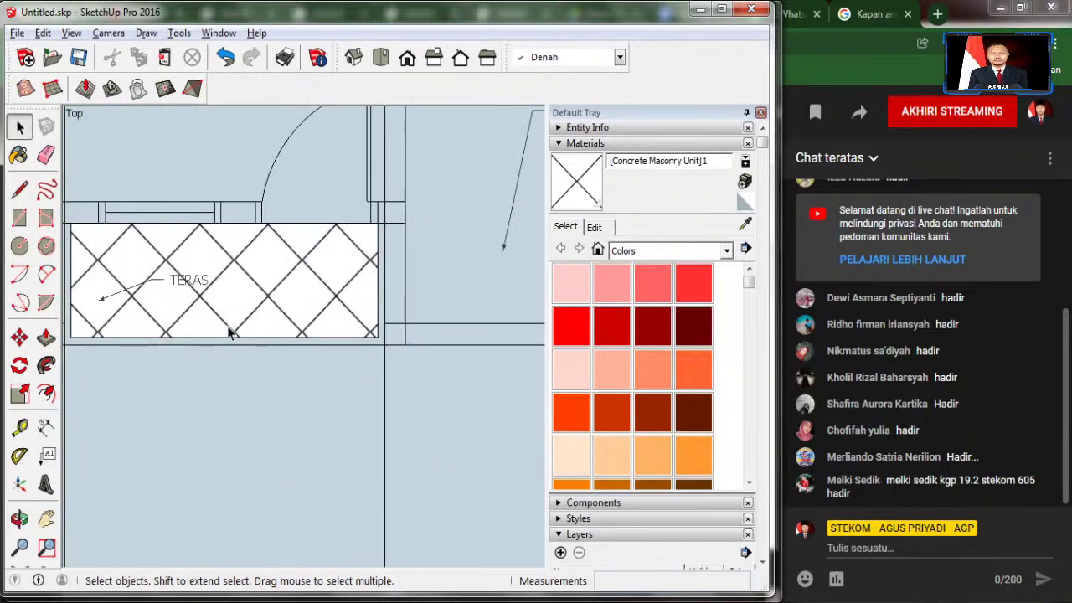
{"action": "scroll", "coordinate": [229, 330], "scroll_direction": "down", "scroll_amount": 1}
{"action": "scroll", "coordinate": [230, 331], "scroll_direction": "down", "scroll_amount": 1}
{"action": "scroll", "coordinate": [230, 331], "scroll_direction": "down", "scroll_amount": 1}
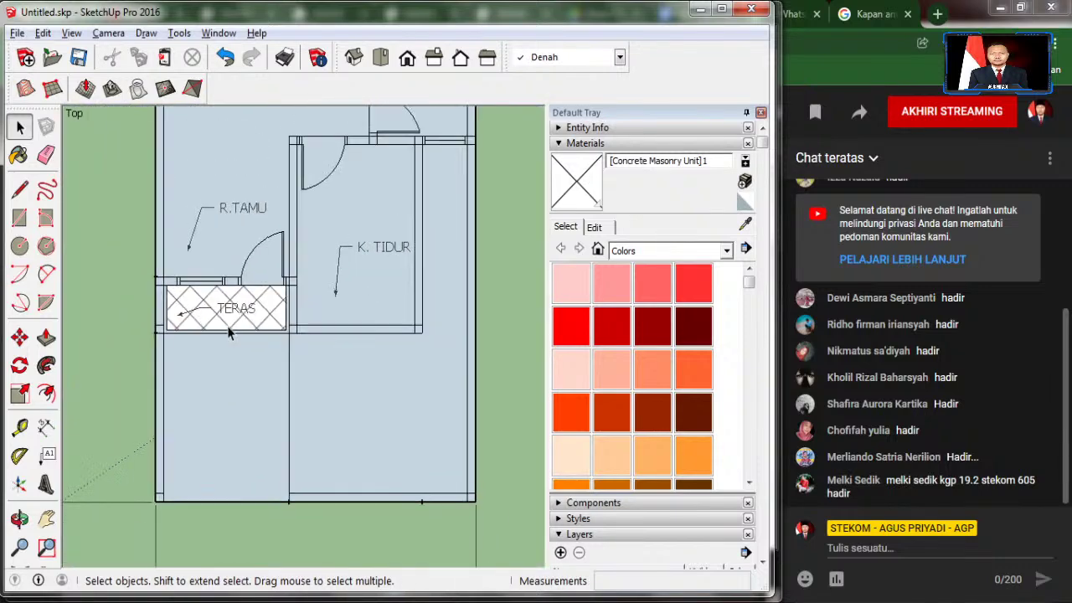
{"action": "scroll", "coordinate": [229, 329], "scroll_direction": "down", "scroll_amount": 3}
{"action": "scroll", "coordinate": [222, 334], "scroll_direction": "down", "scroll_amount": 1}
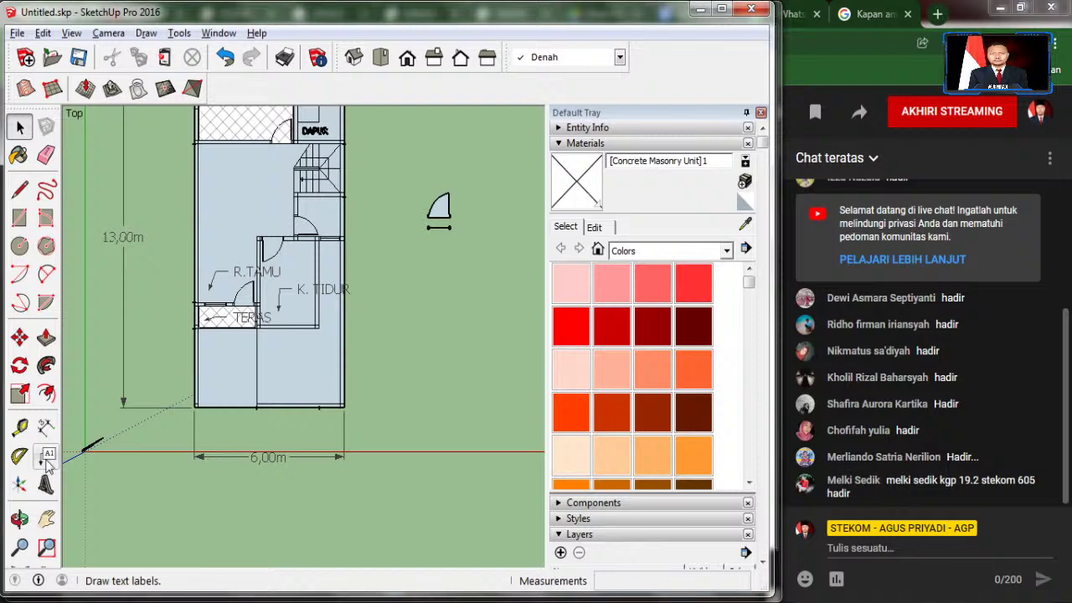
{"action": "scroll", "coordinate": [248, 442], "scroll_direction": "down", "scroll_amount": 3}
{"action": "scroll", "coordinate": [248, 441], "scroll_direction": "up", "scroll_amount": 2}
{"action": "scroll", "coordinate": [248, 441], "scroll_direction": "down", "scroll_amount": 1}
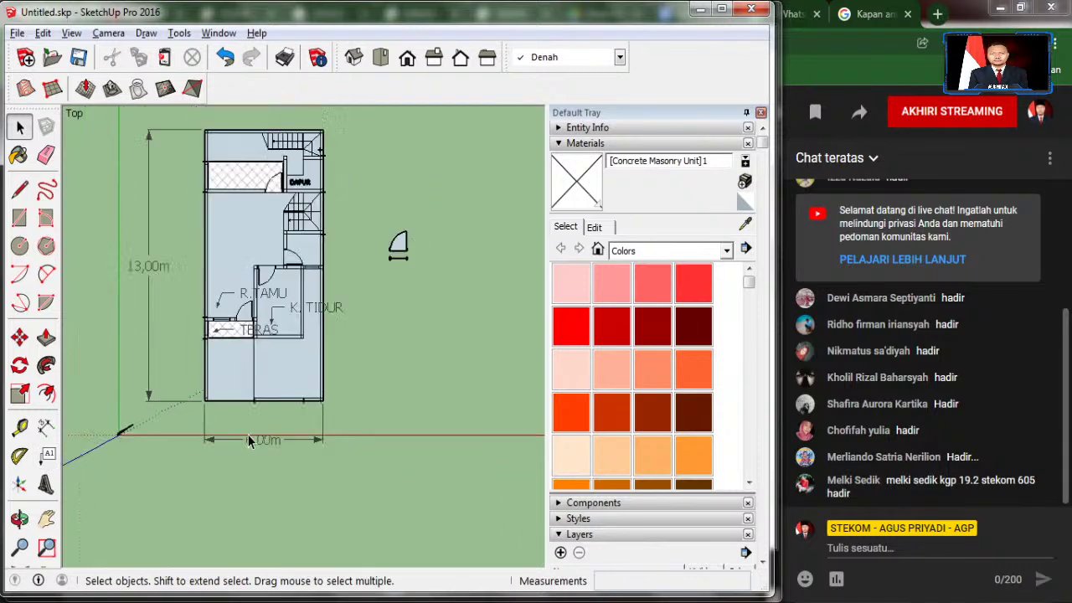
{"action": "scroll", "coordinate": [248, 442], "scroll_direction": "down", "scroll_amount": 2}
{"action": "scroll", "coordinate": [319, 339], "scroll_direction": "up", "scroll_amount": 2}
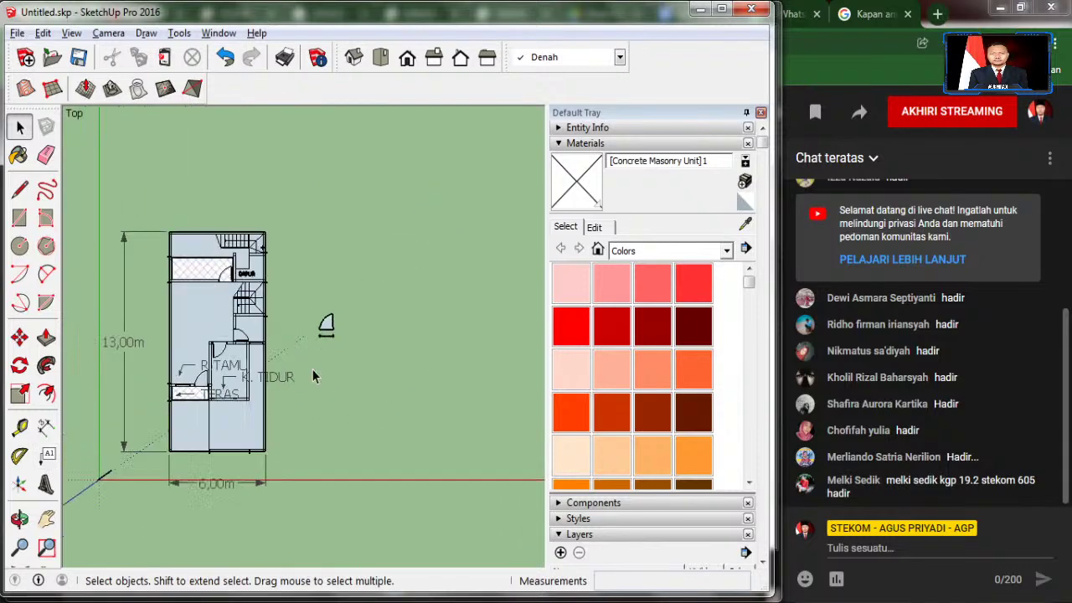
Step: Move the scale figure below the plan and deselect it
{"action": "left_click_drag", "start_coordinate": [307, 295], "coordinate": [375, 407]}
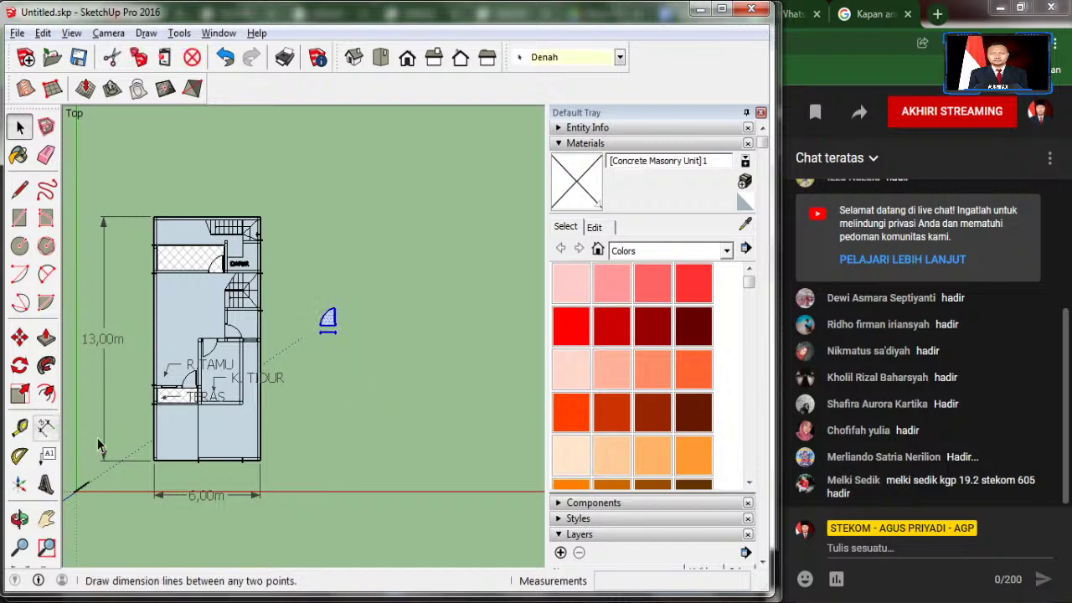
{"action": "left_click", "coordinate": [19, 336]}
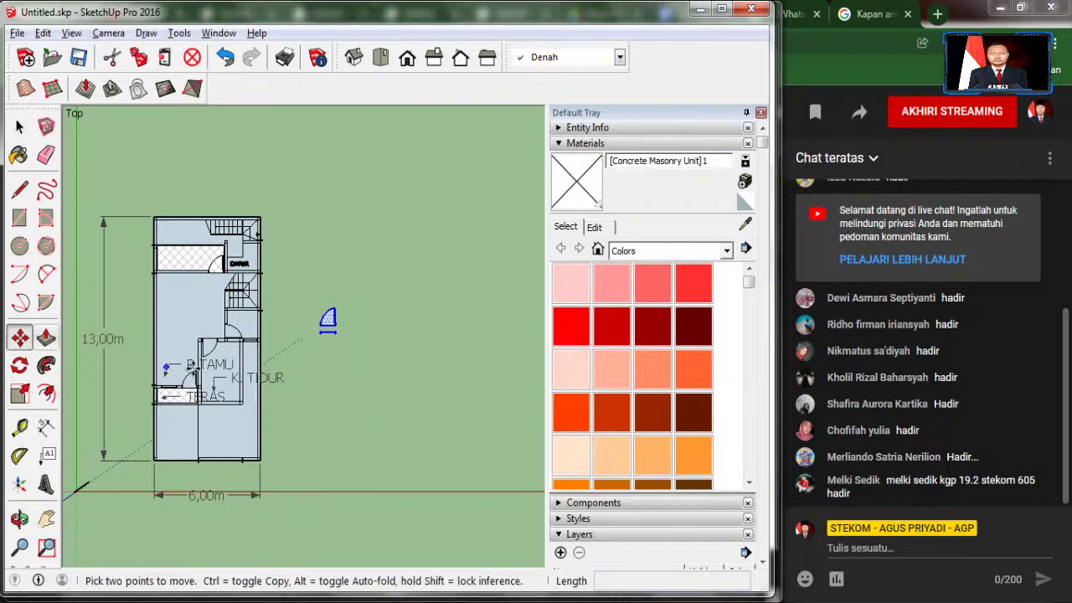
{"action": "left_click", "coordinate": [327, 328]}
{"action": "scroll", "coordinate": [335, 362], "scroll_direction": "down", "scroll_amount": 2}
{"action": "left_click", "coordinate": [249, 477]}
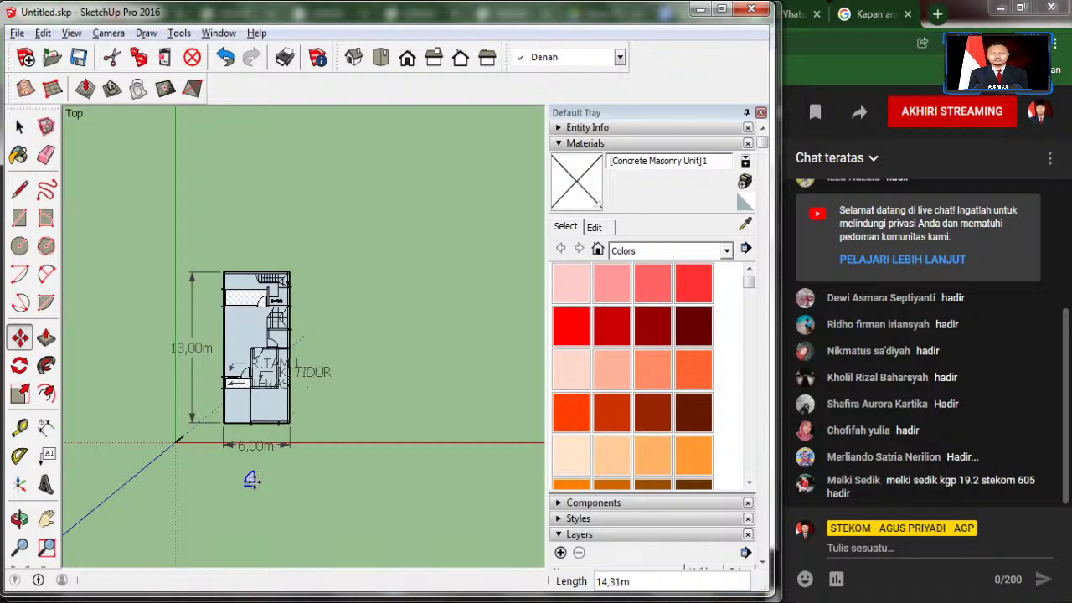
{"action": "left_click", "coordinate": [20, 128]}
{"action": "left_click", "coordinate": [118, 202]}
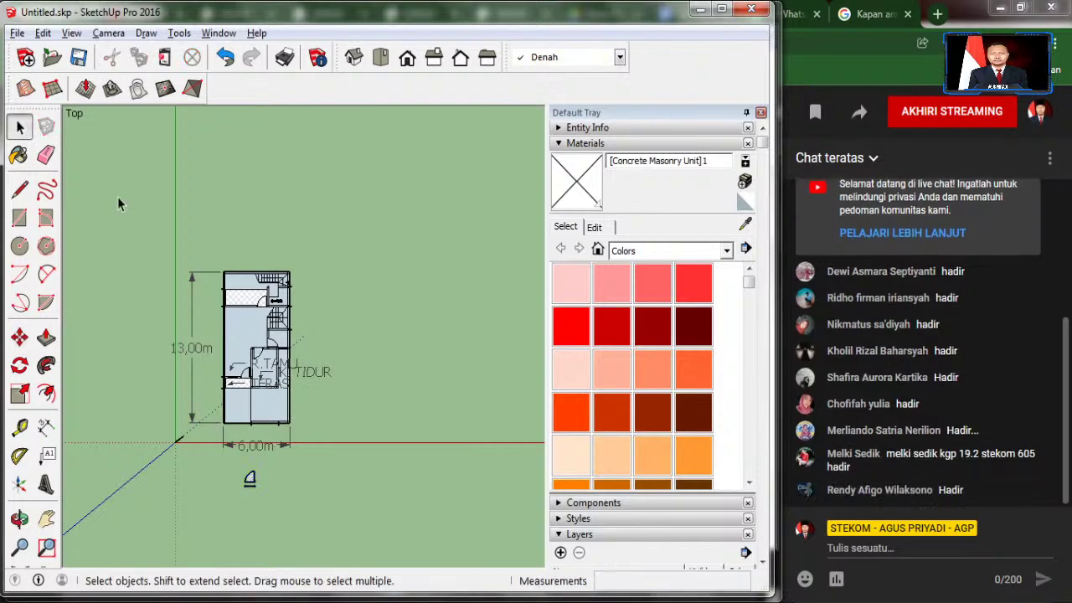
{"action": "key", "text": "alt+Tab"}
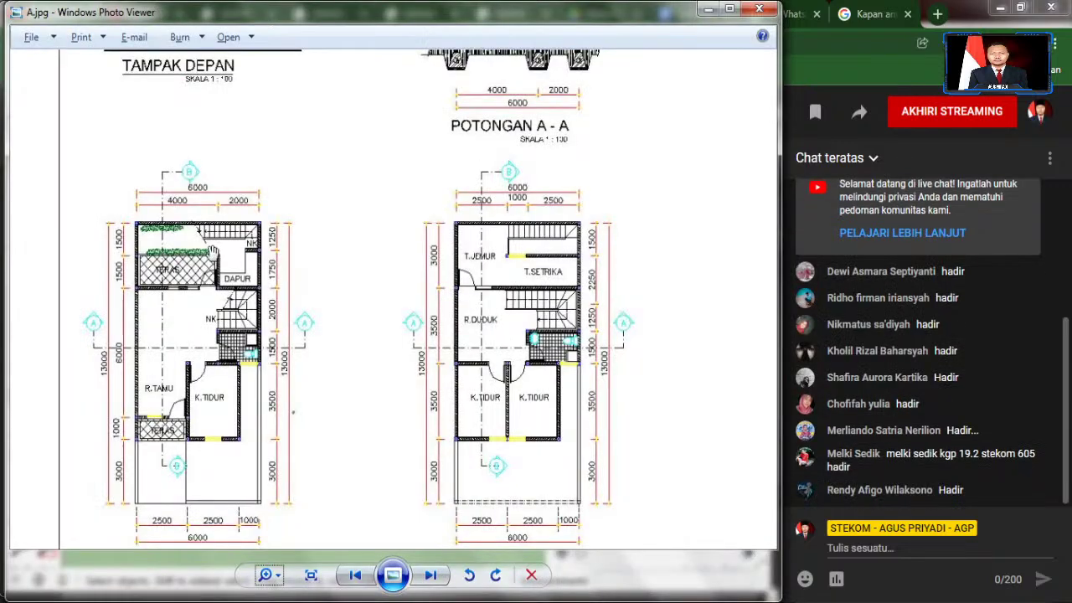
Step: Pan and zoom A.jpg to view both floor plans, then switch to OBS
{"action": "left_click_drag", "start_coordinate": [450, 367], "coordinate": [339, 280]}
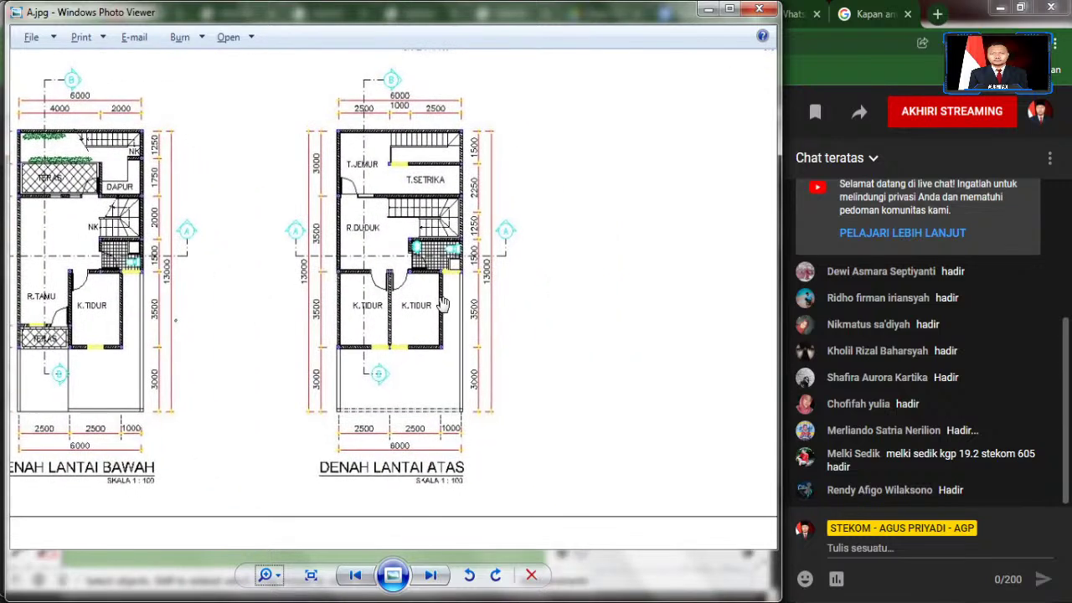
{"action": "scroll", "coordinate": [443, 303], "scroll_direction": "up", "scroll_amount": 2}
{"action": "scroll", "coordinate": [442, 303], "scroll_direction": "down", "scroll_amount": 2}
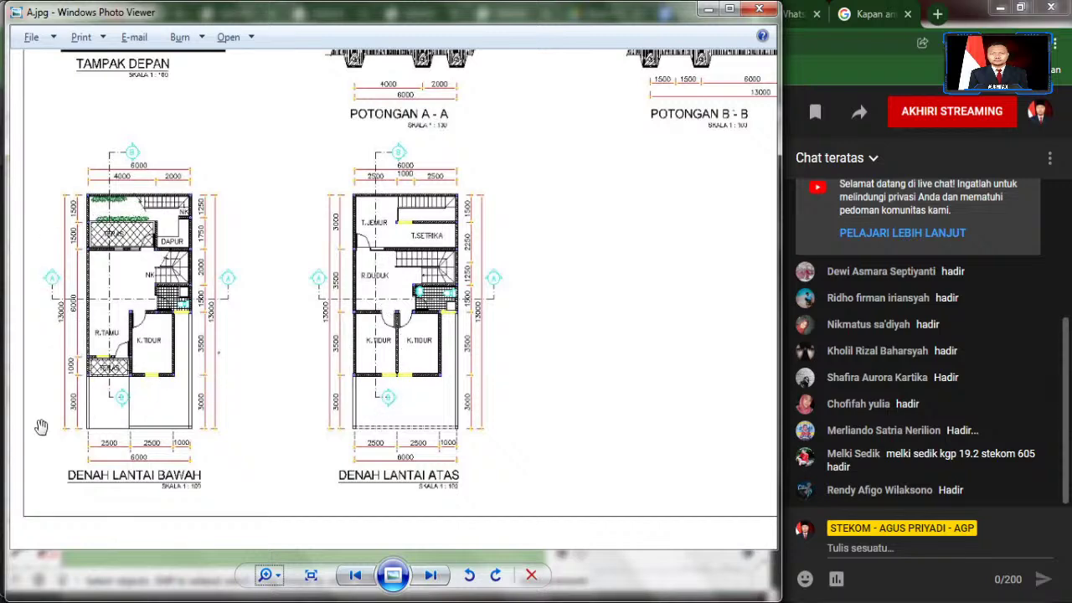
{"action": "key", "text": "alt+Tab"}
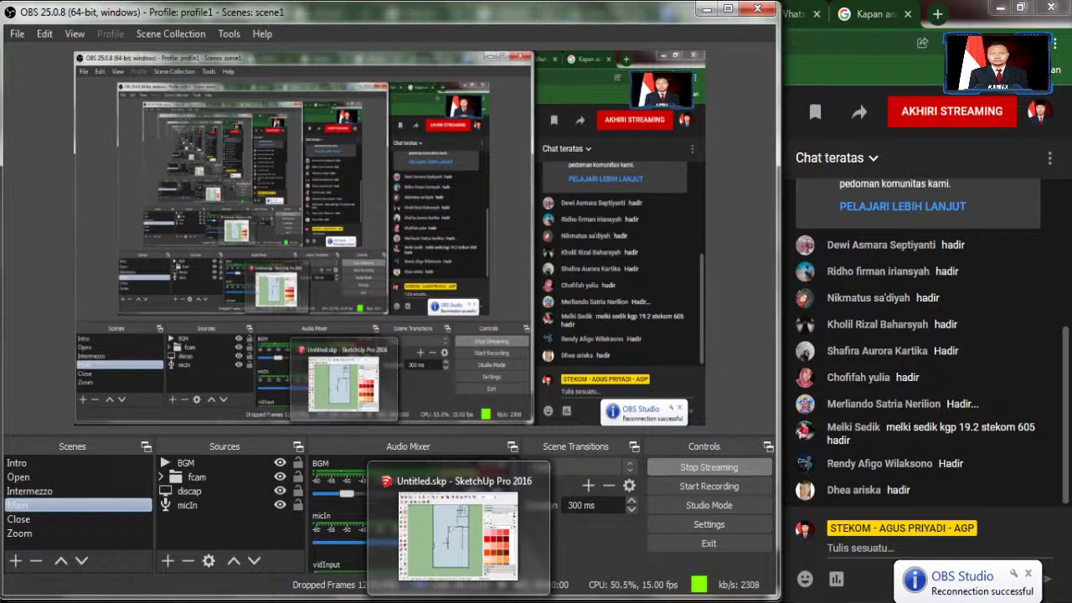
Step: Erase the stray edges running across the copied plan
{"action": "left_click", "coordinate": [458, 528]}
{"action": "scroll", "coordinate": [385, 402], "scroll_direction": "up", "scroll_amount": 2}
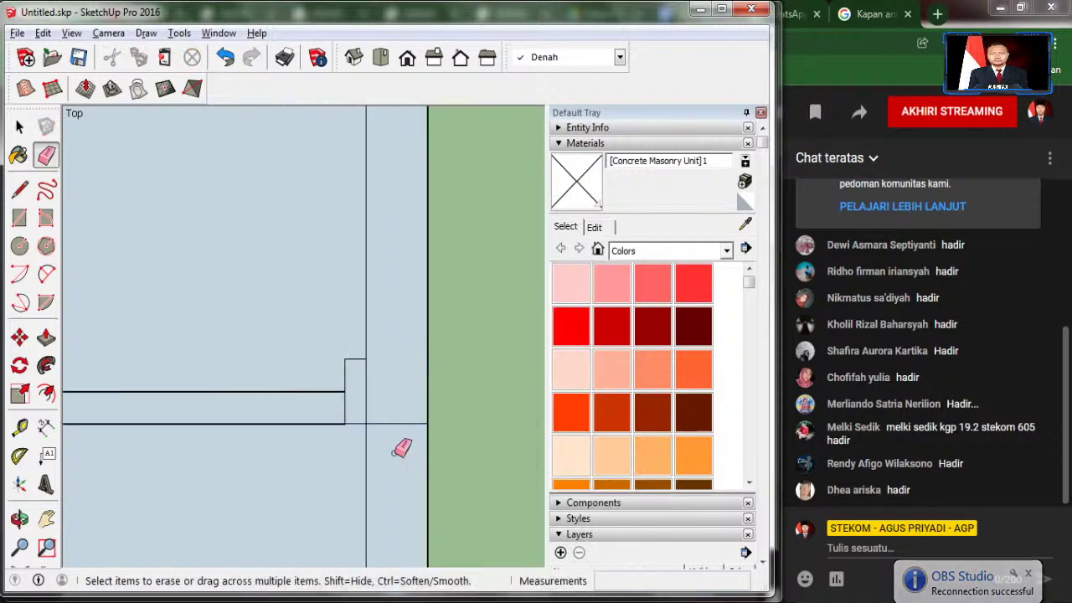
{"action": "left_click_drag", "start_coordinate": [395, 454], "coordinate": [350, 426]}
{"action": "scroll", "coordinate": [304, 493], "scroll_direction": "down", "scroll_amount": 2}
{"action": "scroll", "coordinate": [307, 495], "scroll_direction": "down", "scroll_amount": 3}
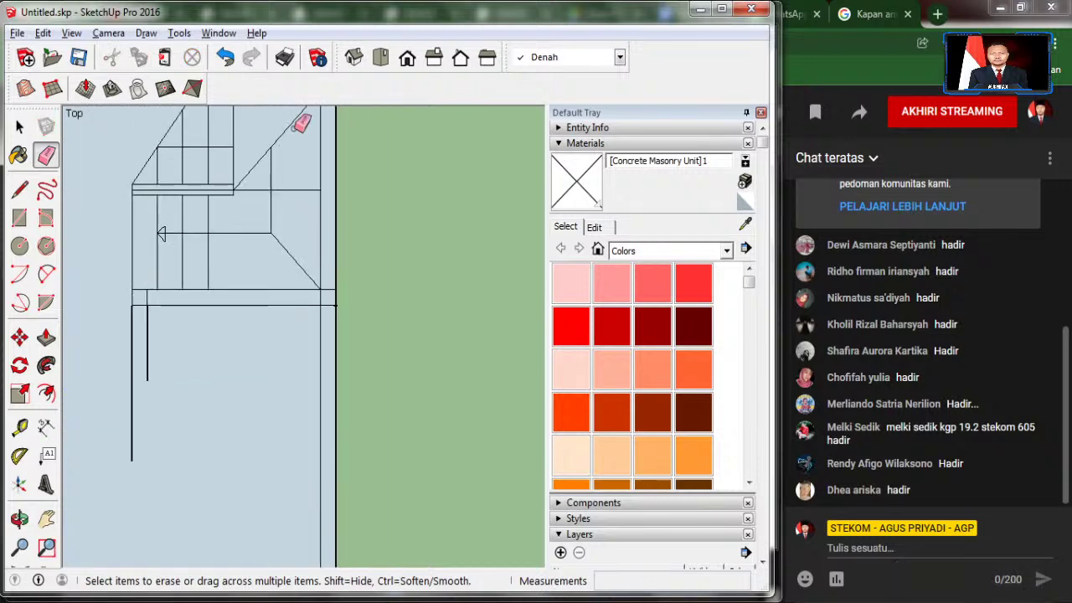
{"action": "scroll", "coordinate": [371, 497], "scroll_direction": "down", "scroll_amount": 1}
{"action": "scroll", "coordinate": [318, 359], "scroll_direction": "down", "scroll_amount": 2}
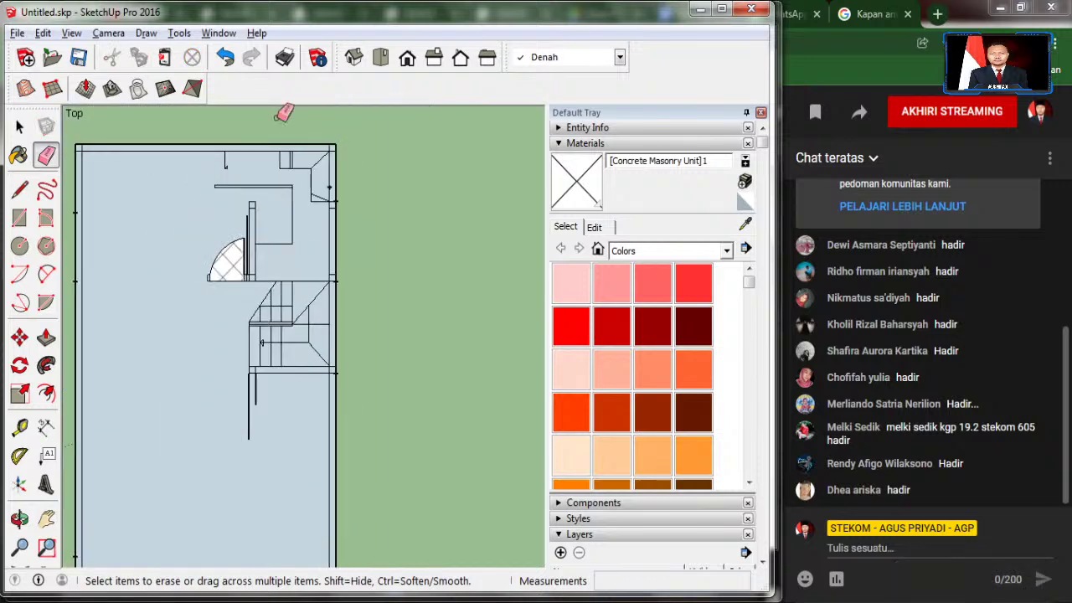
{"action": "scroll", "coordinate": [331, 136], "scroll_direction": "up", "scroll_amount": 1}
{"action": "scroll", "coordinate": [353, 177], "scroll_direction": "up", "scroll_amount": 1}
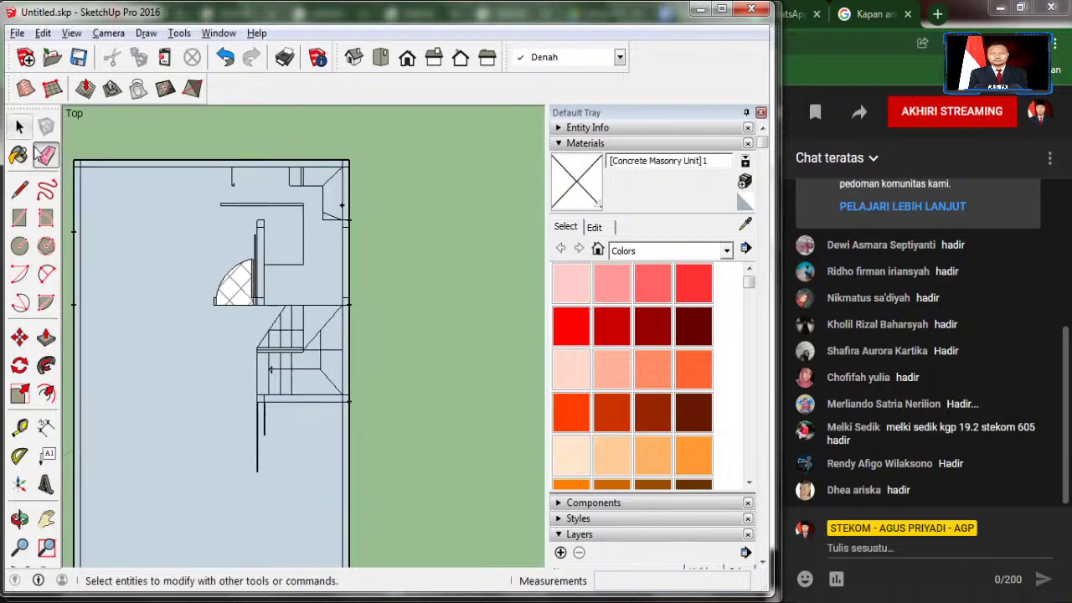
Step: Box-select the copied plan's interior lines and delete them
{"action": "left_click", "coordinate": [20, 125]}
{"action": "mouse_move", "coordinate": [205, 498]}
{"action": "left_mouse_down"}
{"action": "mouse_move", "coordinate": [332, 347]}
{"action": "mouse_move", "coordinate": [343, 168]}
{"action": "left_mouse_up"}
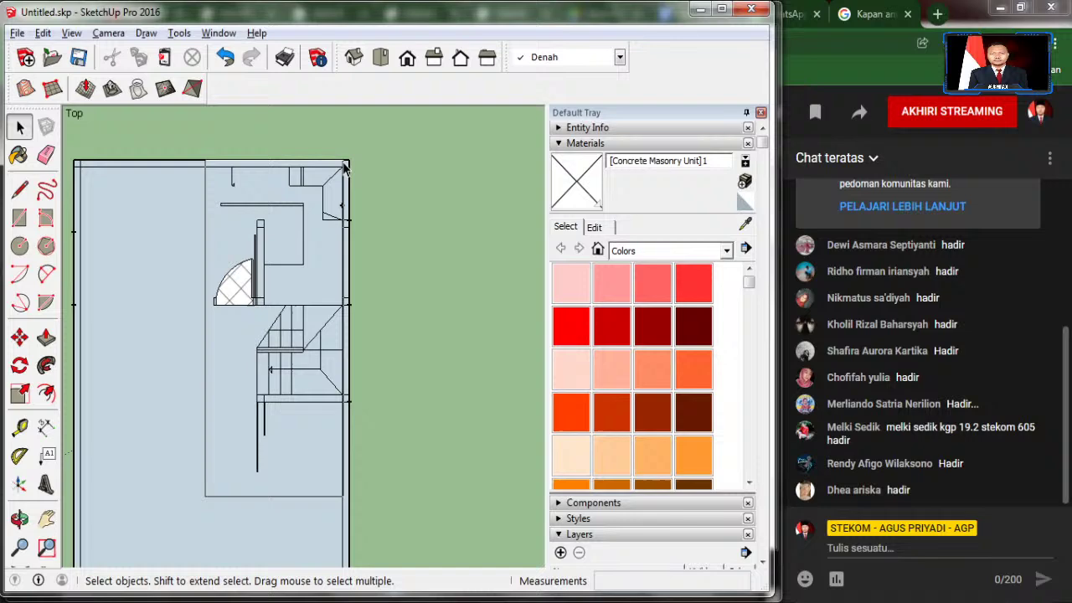
{"action": "left_click_drag", "start_coordinate": [344, 167], "coordinate": [346, 169]}
{"action": "key", "text": "Delete"}
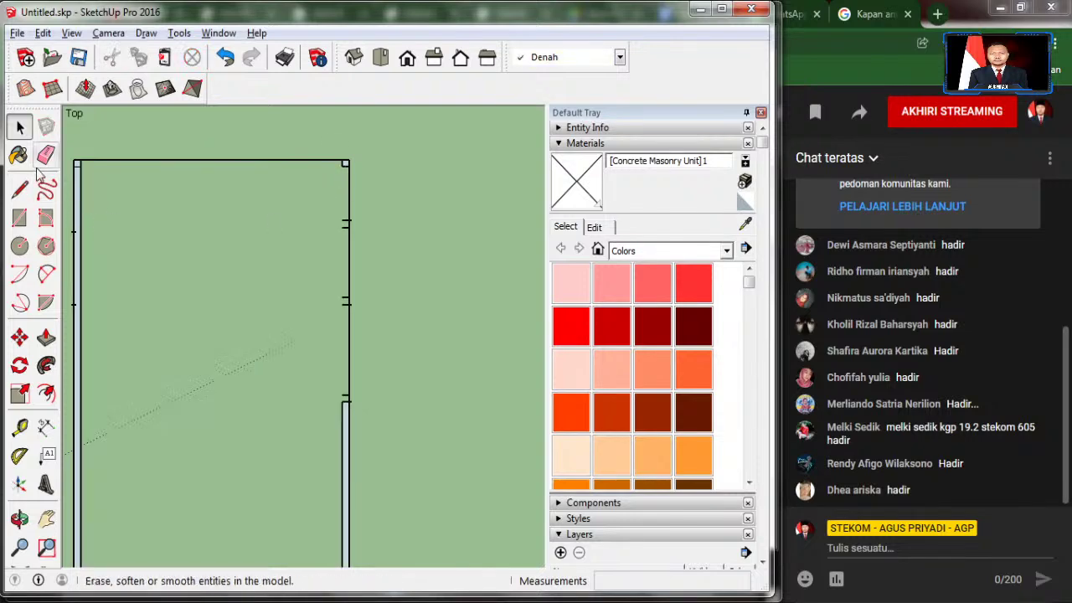
Step: Redraw the top and right edges of the rectangle to close the face
{"action": "left_click", "coordinate": [19, 190]}
{"action": "left_click", "coordinate": [79, 165]}
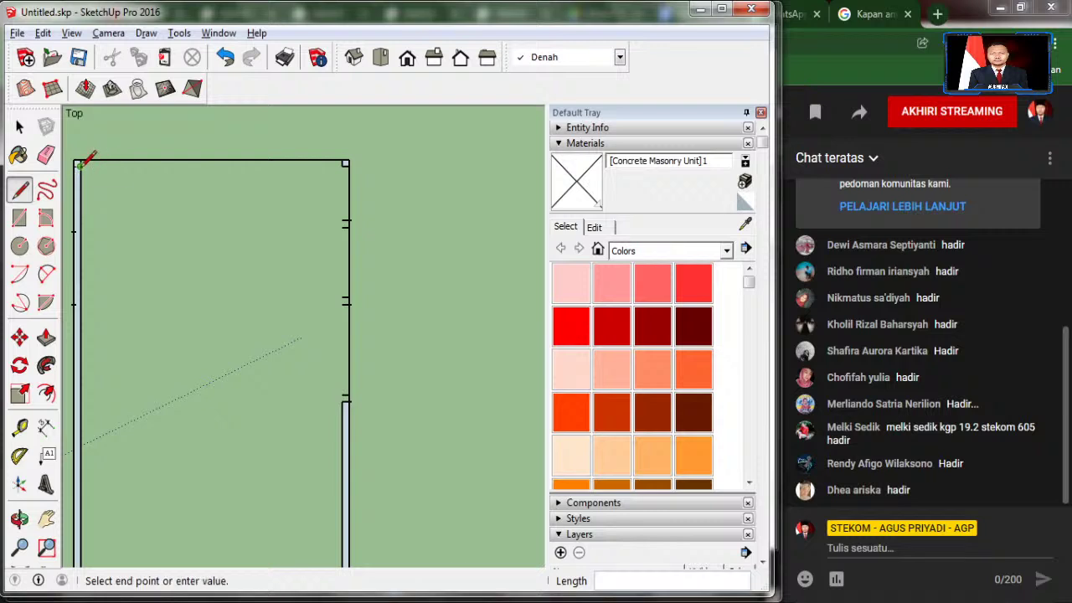
{"action": "left_click", "coordinate": [346, 163]}
{"action": "left_click", "coordinate": [344, 164]}
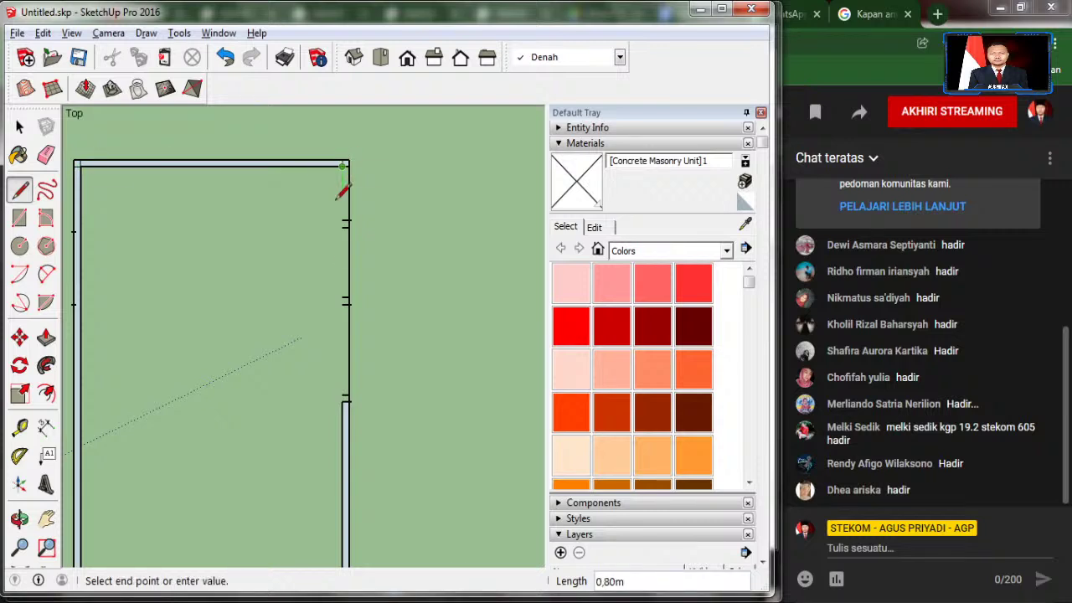
{"action": "left_click", "coordinate": [344, 401]}
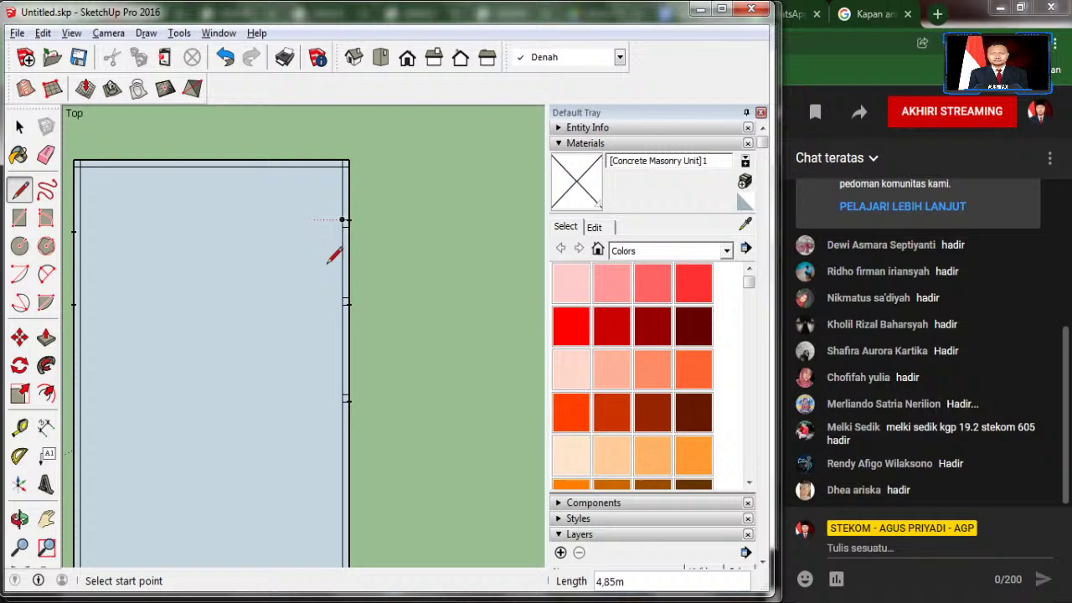
Step: Erase the leftover small cross-edges along the right wall
{"action": "left_click", "coordinate": [46, 154]}
{"action": "scroll", "coordinate": [311, 160], "scroll_direction": "up", "scroll_amount": 1}
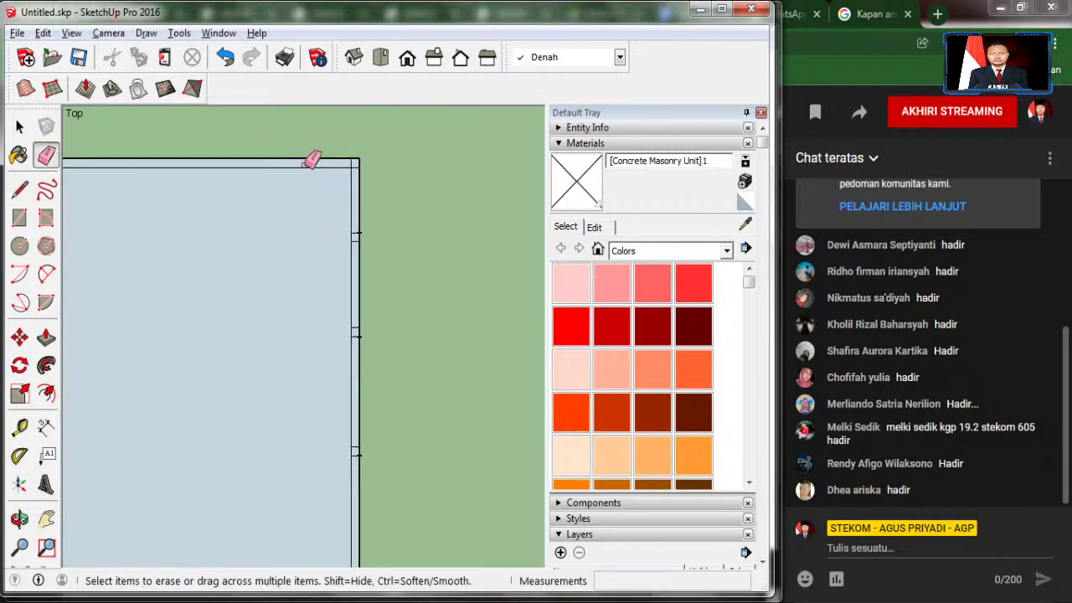
{"action": "scroll", "coordinate": [391, 262], "scroll_direction": "up", "scroll_amount": 2}
{"action": "scroll", "coordinate": [391, 262], "scroll_direction": "down", "scroll_amount": 1}
{"action": "left_click_drag", "start_coordinate": [366, 224], "coordinate": [369, 261]}
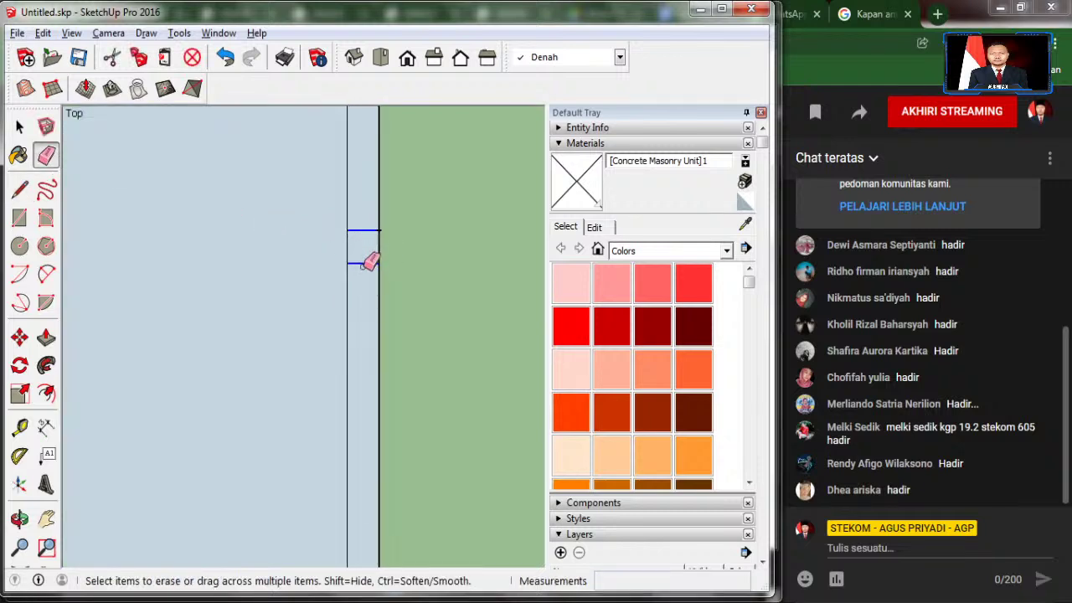
{"action": "scroll", "coordinate": [369, 532], "scroll_direction": "up", "scroll_amount": 1}
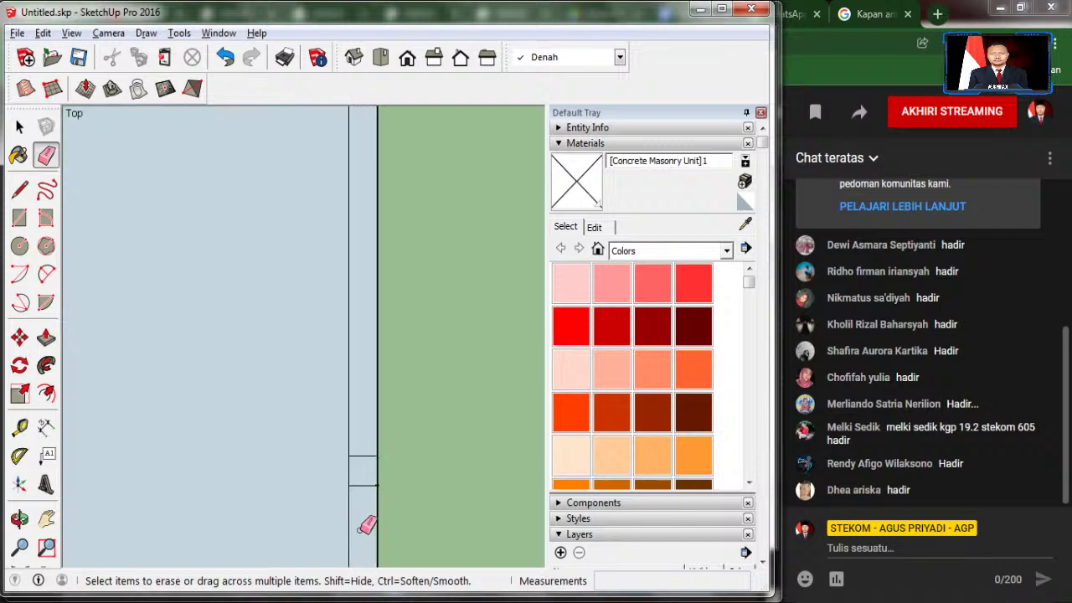
{"action": "mouse_move", "coordinate": [368, 522]}
{"action": "left_mouse_down"}
{"action": "mouse_move", "coordinate": [366, 463]}
{"action": "mouse_move", "coordinate": [365, 476]}
{"action": "left_mouse_up"}
{"action": "scroll", "coordinate": [356, 456], "scroll_direction": "down", "scroll_amount": 2}
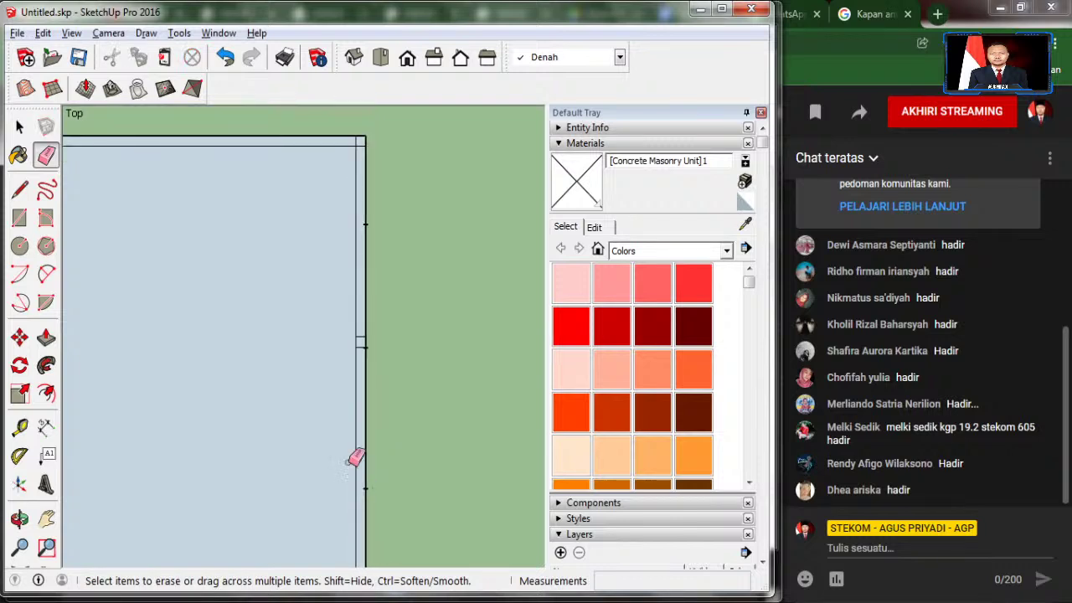
{"action": "left_click_drag", "start_coordinate": [366, 383], "coordinate": [365, 456]}
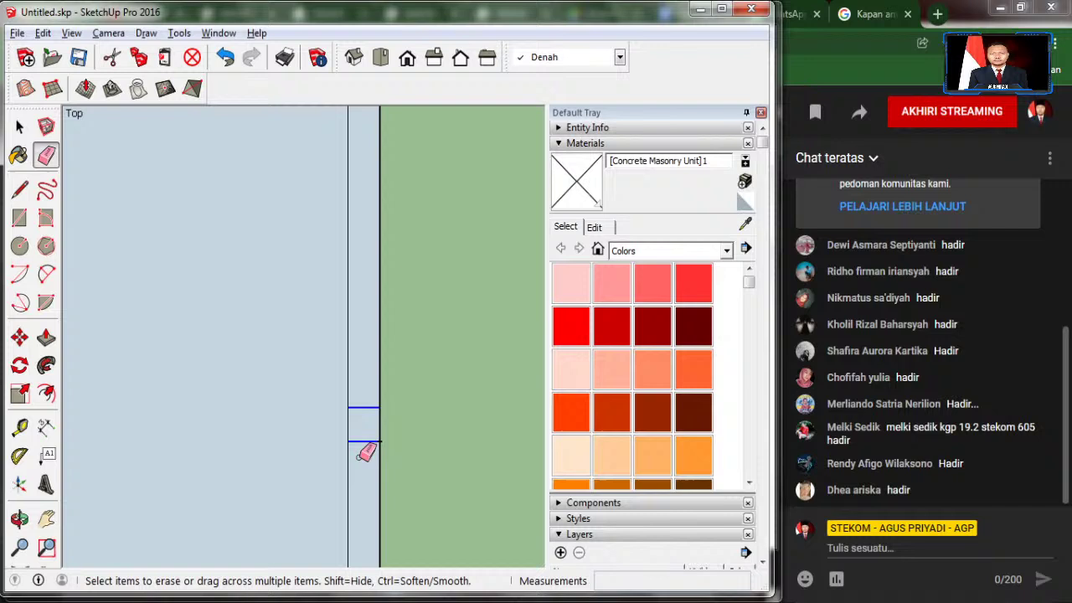
{"action": "scroll", "coordinate": [366, 453], "scroll_direction": "down", "scroll_amount": 2}
{"action": "scroll", "coordinate": [410, 419], "scroll_direction": "down", "scroll_amount": 2}
{"action": "scroll", "coordinate": [476, 312], "scroll_direction": "down", "scroll_amount": 1}
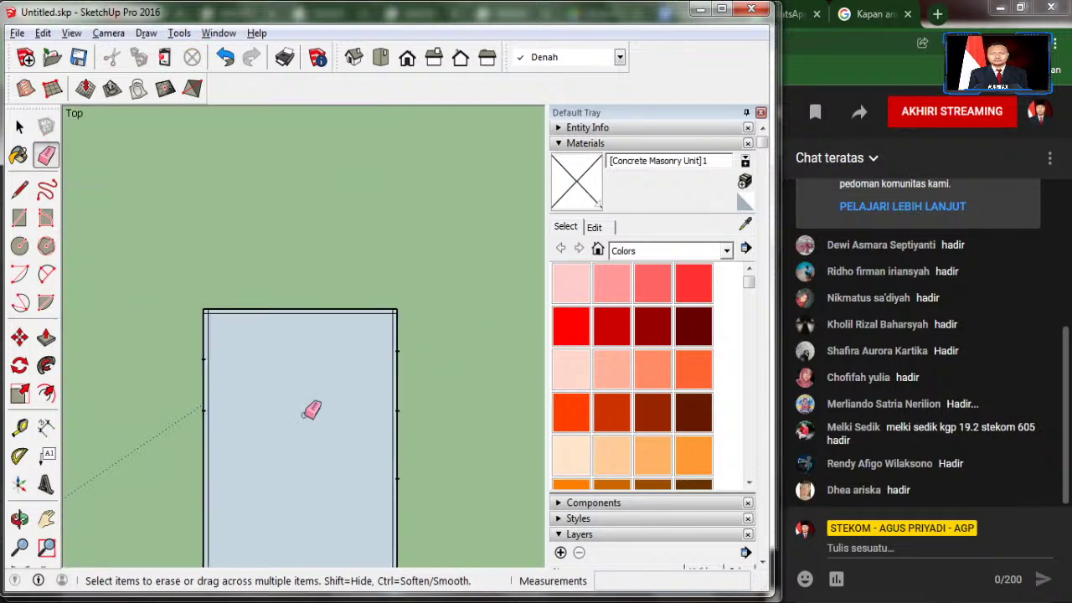
{"action": "scroll", "coordinate": [353, 301], "scroll_direction": "down", "scroll_amount": 1}
{"action": "scroll", "coordinate": [353, 299], "scroll_direction": "down", "scroll_amount": 1}
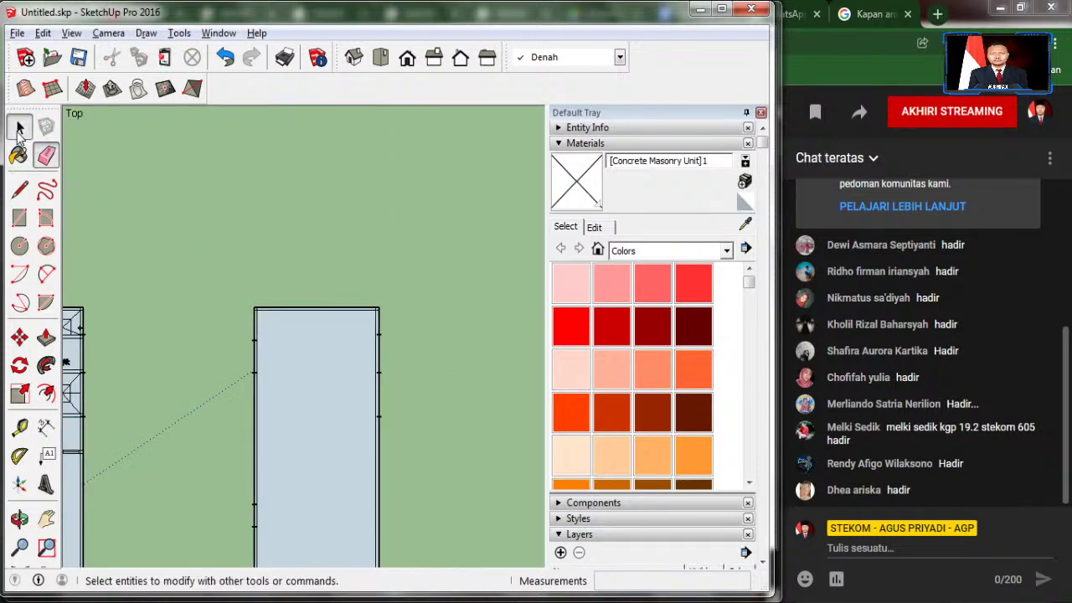
{"action": "left_click", "coordinate": [20, 125]}
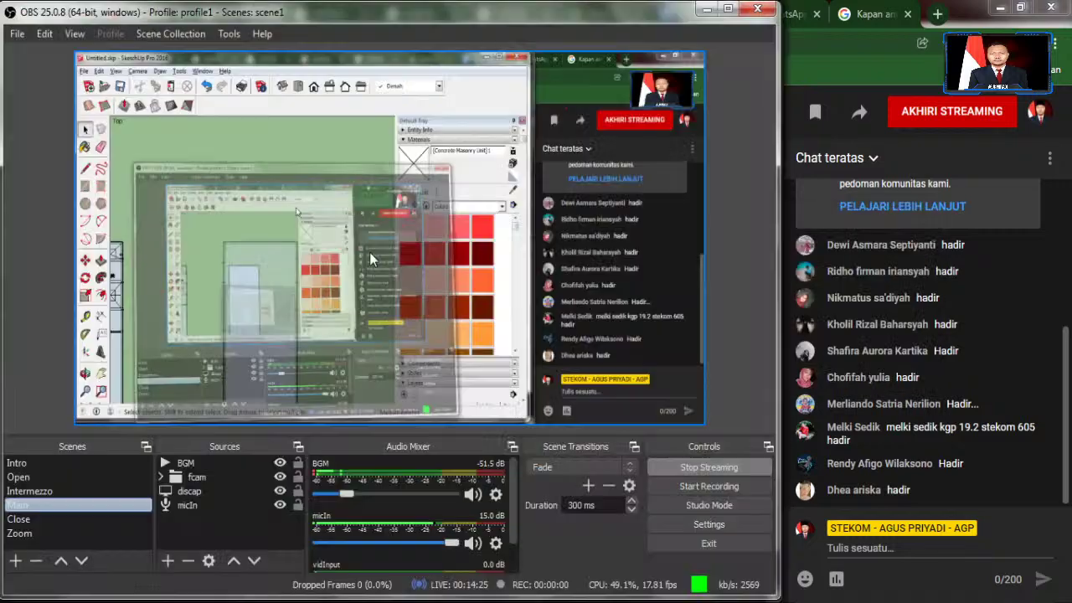
Step: Zoom into the DENAH LANTAI ATAS bedroom dimensions in Photo Viewer, then return to SketchUp
{"action": "key", "text": "alt+Tab"}
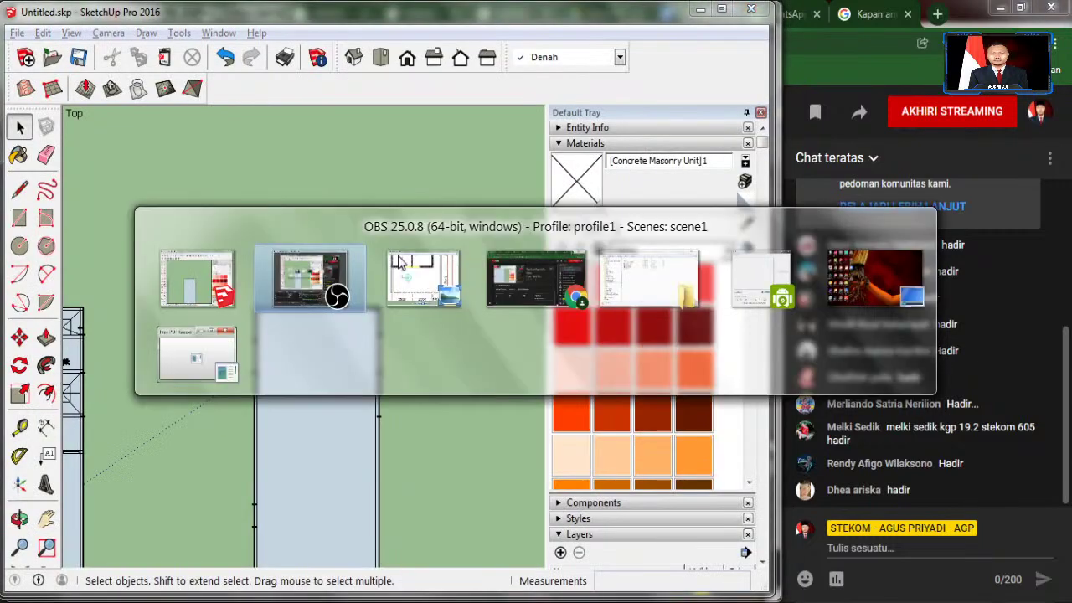
{"action": "scroll", "coordinate": [488, 265], "scroll_direction": "down", "scroll_amount": 1}
{"action": "scroll", "coordinate": [526, 221], "scroll_direction": "down", "scroll_amount": 1}
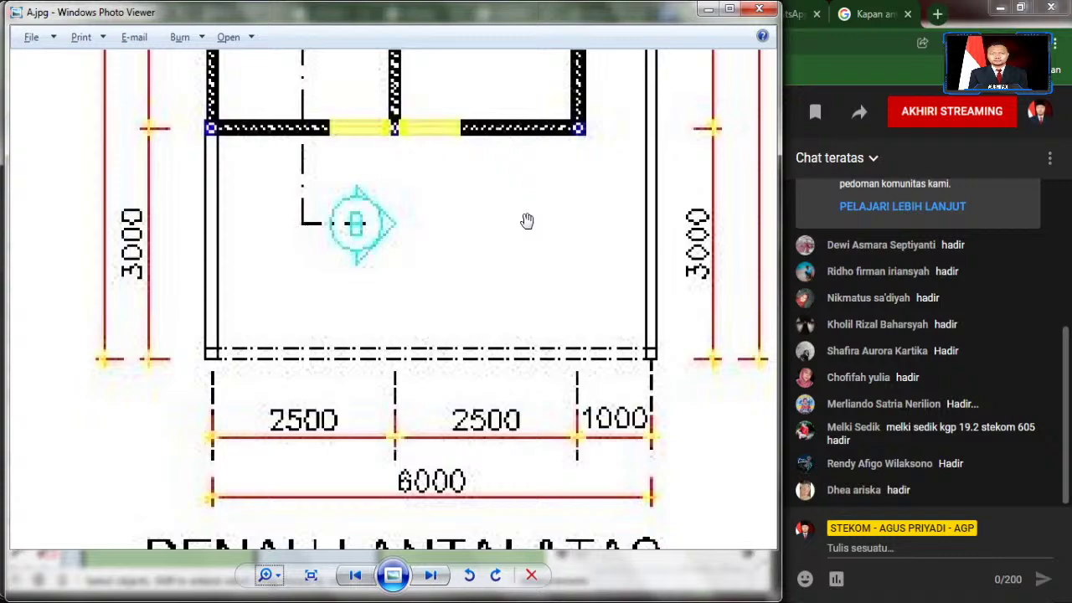
{"action": "scroll", "coordinate": [525, 221], "scroll_direction": "down", "scroll_amount": 2}
{"action": "scroll", "coordinate": [374, 181], "scroll_direction": "up", "scroll_amount": 3}
{"action": "scroll", "coordinate": [373, 180], "scroll_direction": "up", "scroll_amount": 1}
{"action": "scroll", "coordinate": [373, 180], "scroll_direction": "down", "scroll_amount": 1}
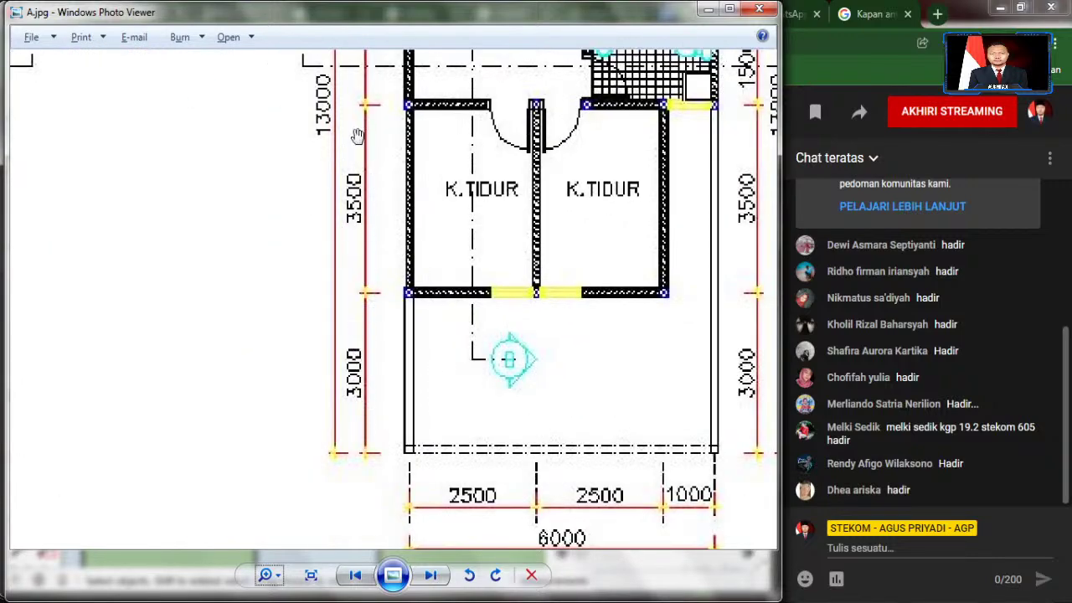
{"action": "scroll", "coordinate": [625, 361], "scroll_direction": "down", "scroll_amount": 3}
{"action": "scroll", "coordinate": [123, 364], "scroll_direction": "up", "scroll_amount": 1}
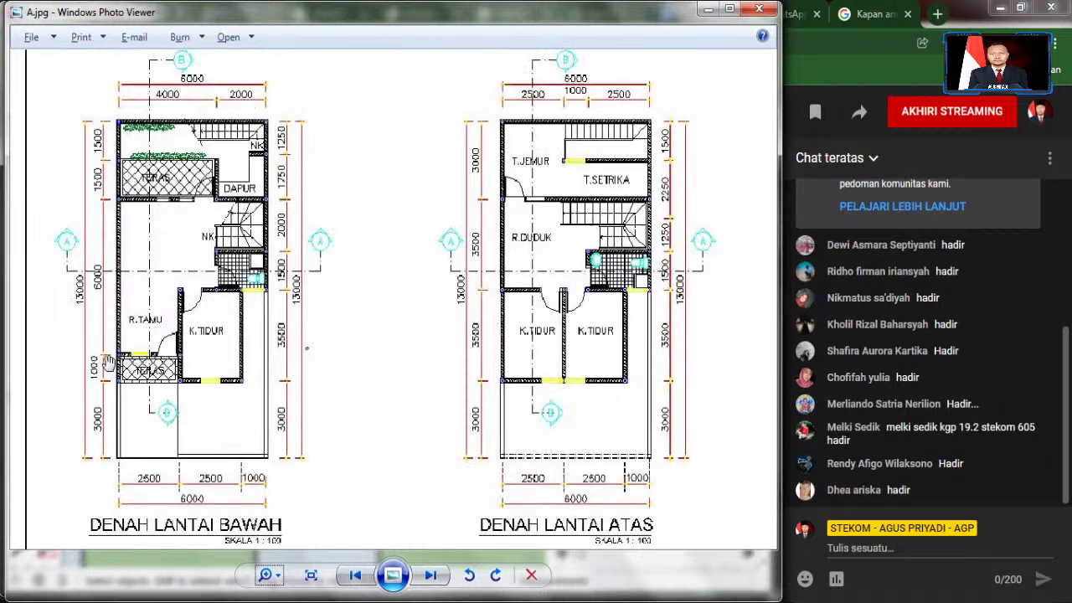
{"action": "key", "text": "alt+Tab"}
{"action": "scroll", "coordinate": [431, 322], "scroll_direction": "down", "scroll_amount": 2}
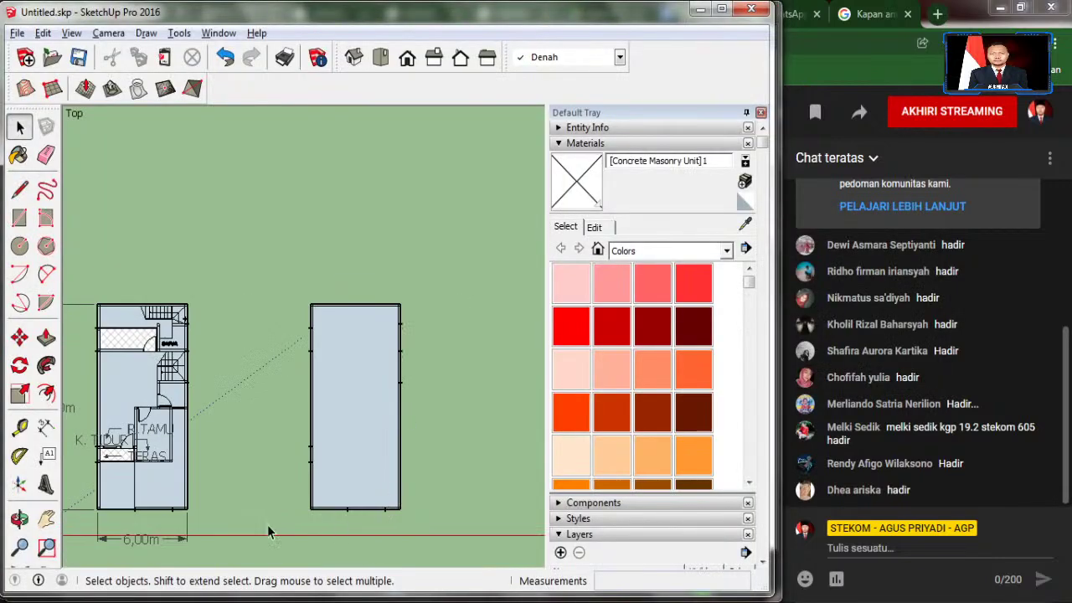
Step: Draw a line from the rectangle's bottom-left corner up its left side
{"action": "scroll", "coordinate": [92, 478], "scroll_direction": "up", "scroll_amount": 2}
{"action": "scroll", "coordinate": [115, 479], "scroll_direction": "up", "scroll_amount": 1}
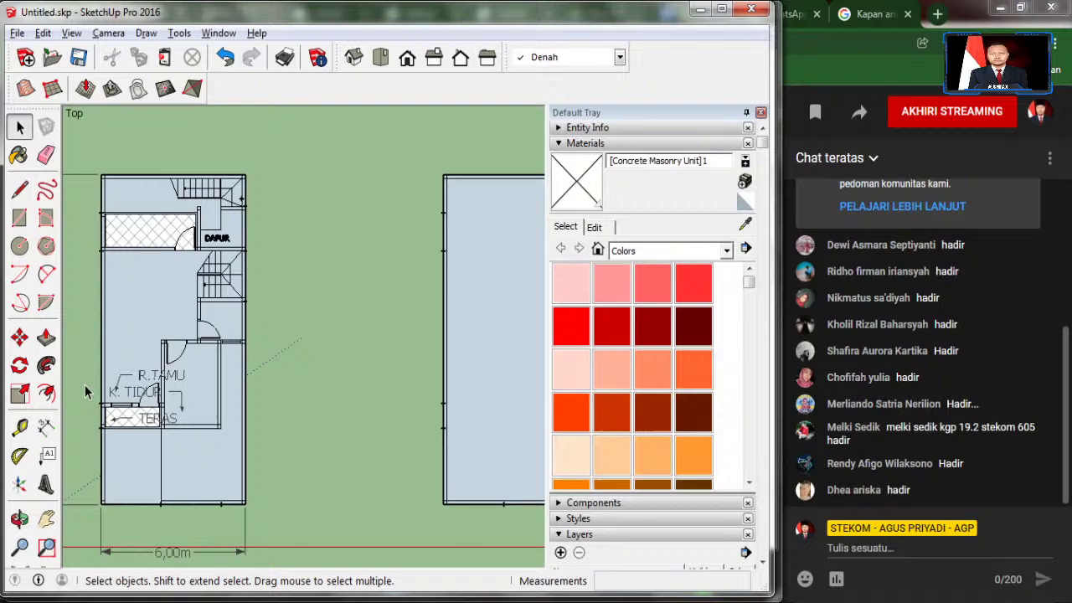
{"action": "scroll", "coordinate": [481, 498], "scroll_direction": "up", "scroll_amount": 1}
{"action": "scroll", "coordinate": [452, 513], "scroll_direction": "up", "scroll_amount": 1}
{"action": "scroll", "coordinate": [418, 527], "scroll_direction": "up", "scroll_amount": 1}
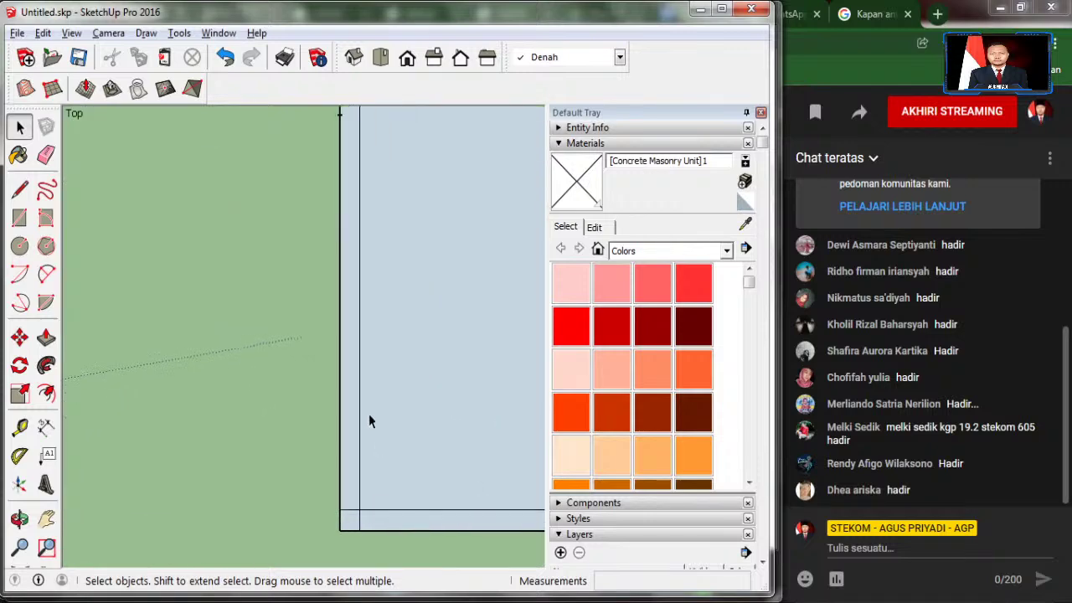
{"action": "key", "text": "c"}
{"action": "key", "text": "l"}
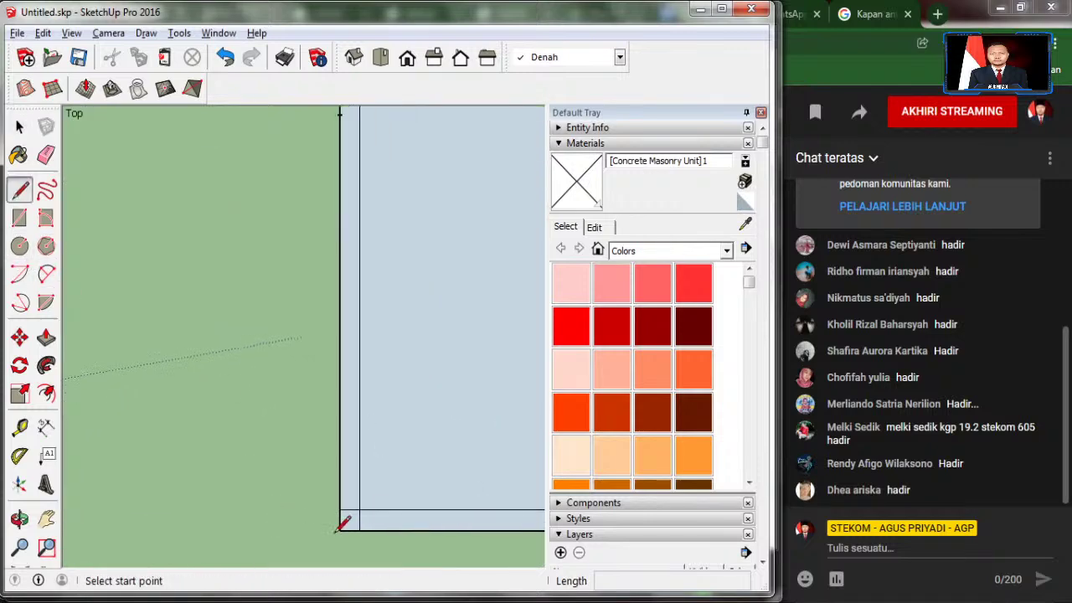
{"action": "left_click", "coordinate": [339, 530]}
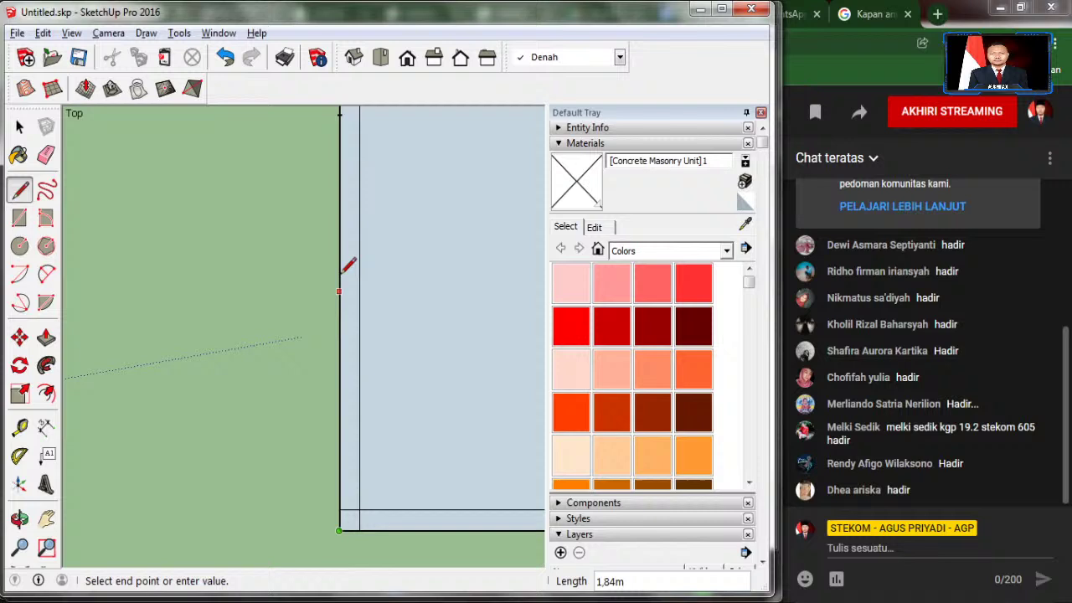
{"action": "left_click", "coordinate": [341, 112]}
Step: Place a guide point 3,5 m along the rectangle's left edge
{"action": "scroll", "coordinate": [377, 554], "scroll_direction": "down", "scroll_amount": 1}
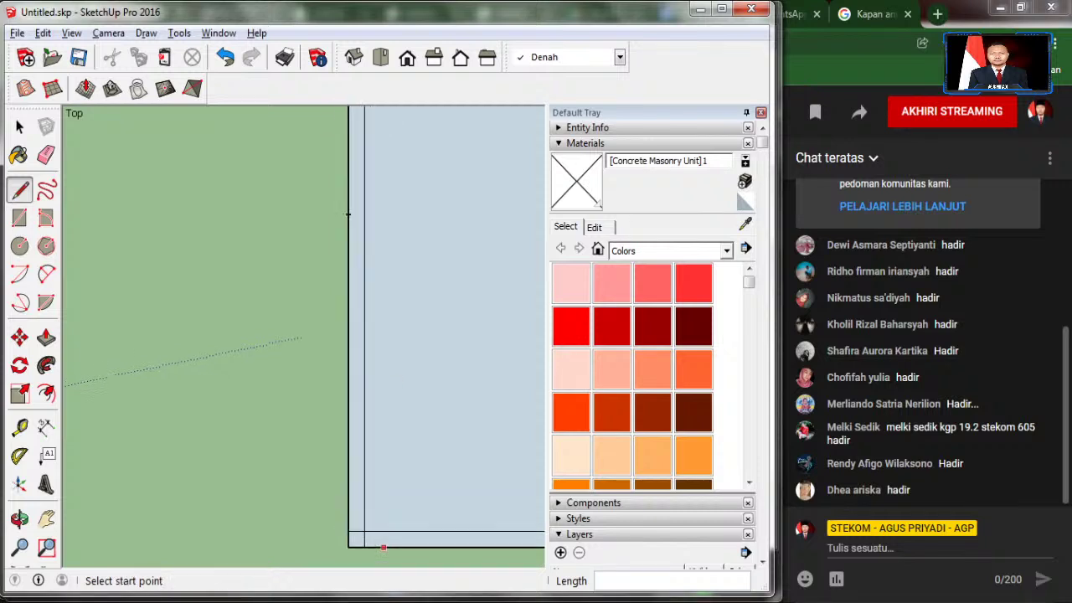
{"action": "scroll", "coordinate": [377, 555], "scroll_direction": "down", "scroll_amount": 1}
{"action": "scroll", "coordinate": [377, 555], "scroll_direction": "down", "scroll_amount": 1}
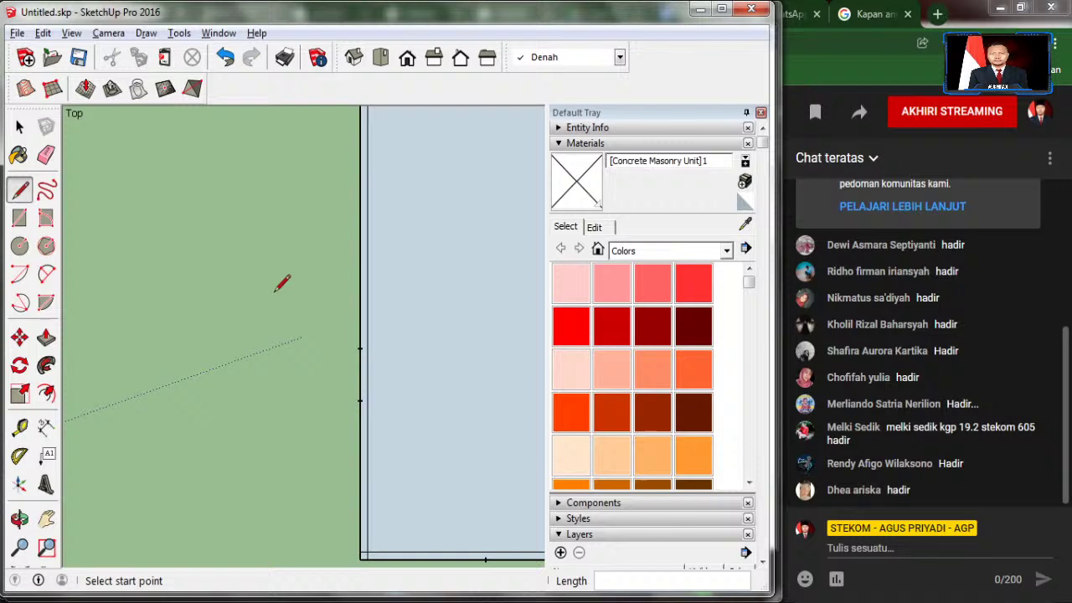
{"action": "left_click", "coordinate": [19, 427]}
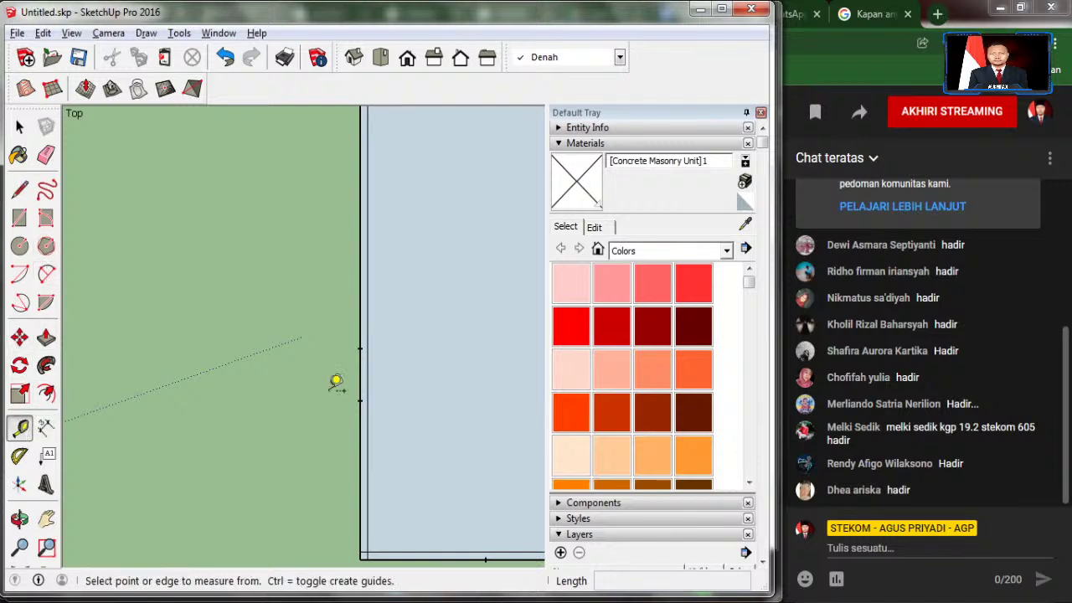
{"action": "left_click", "coordinate": [361, 399]}
{"action": "type", "text": "3,5"}
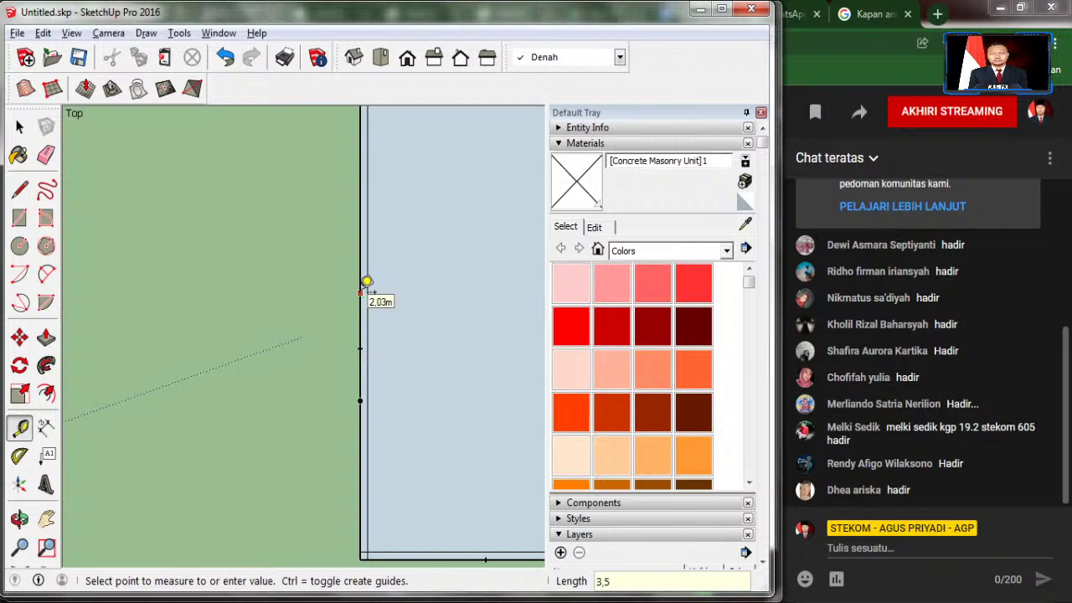
{"action": "key", "text": "Return"}
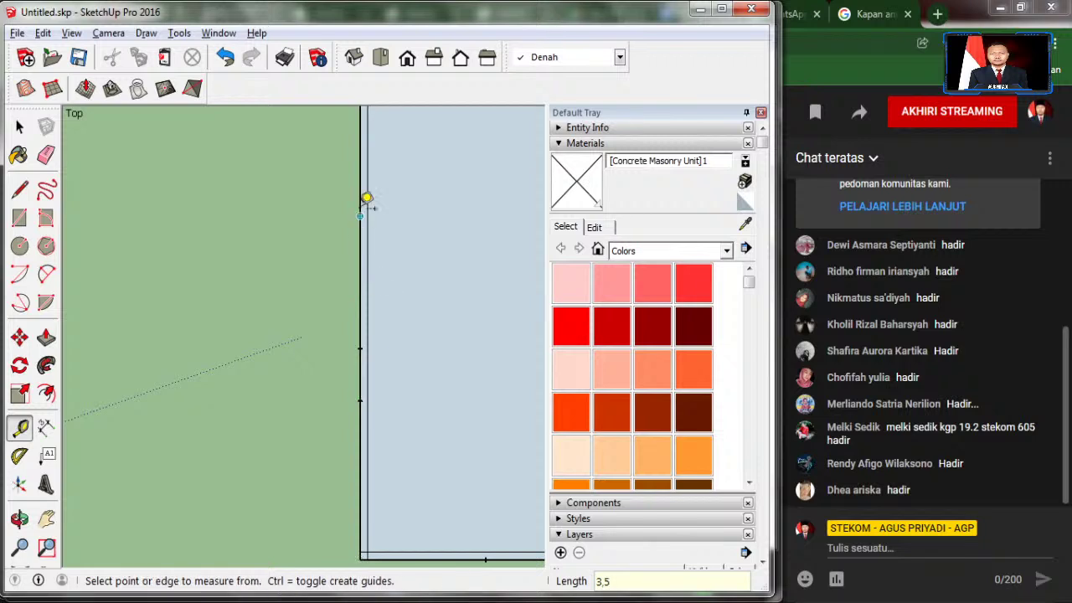
Step: Draw two 6,00m cross walls from the left edge to the right edge
{"action": "left_click", "coordinate": [19, 189]}
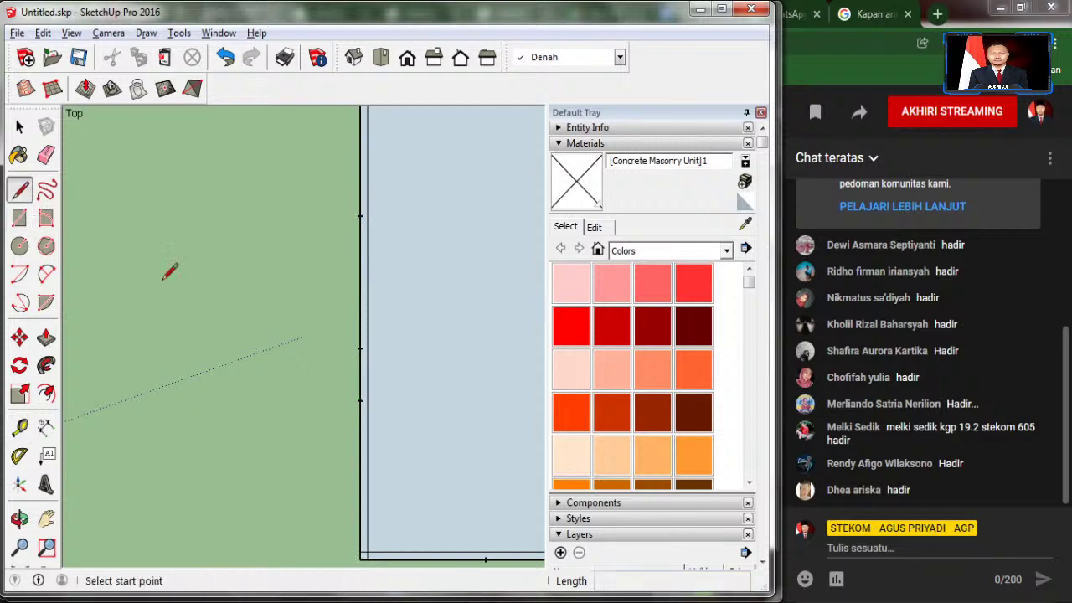
{"action": "left_click", "coordinate": [361, 401]}
{"action": "scroll", "coordinate": [126, 436], "scroll_direction": "down", "scroll_amount": 2}
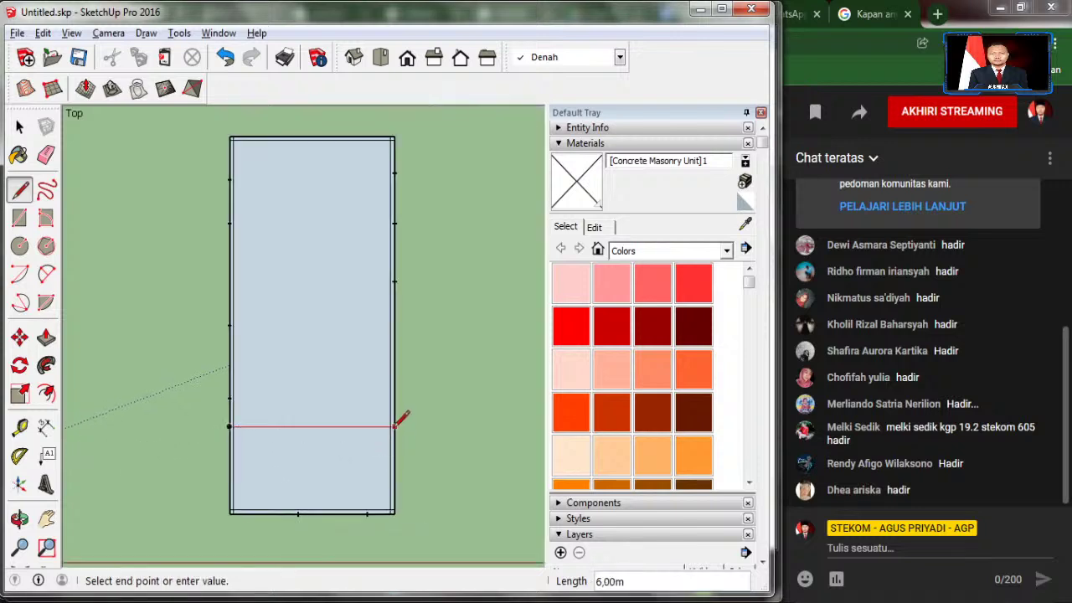
{"action": "left_click", "coordinate": [394, 427]}
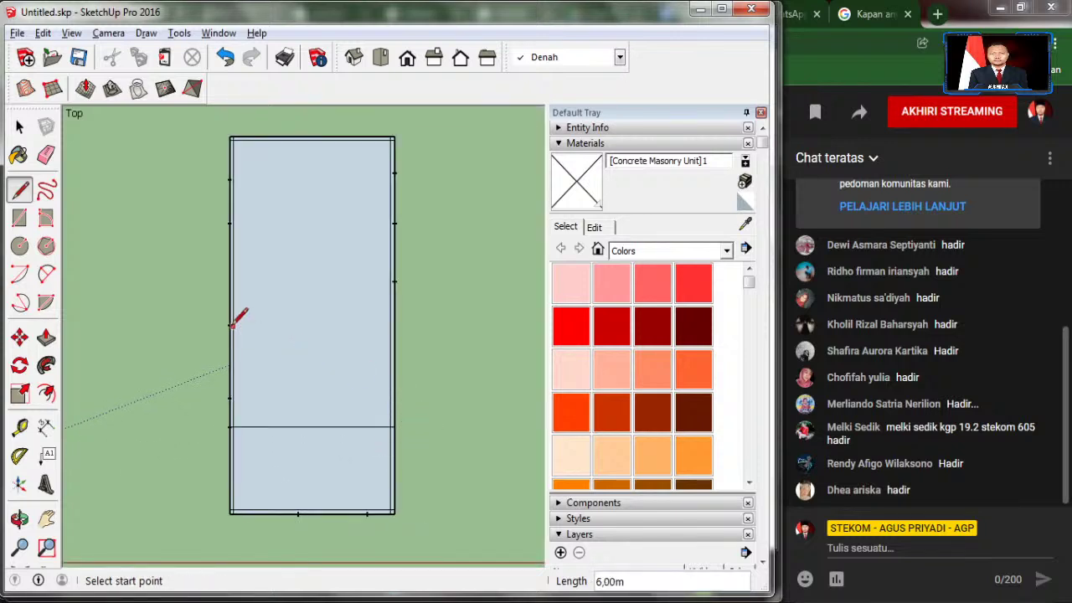
{"action": "scroll", "coordinate": [235, 325], "scroll_direction": "up", "scroll_amount": 3}
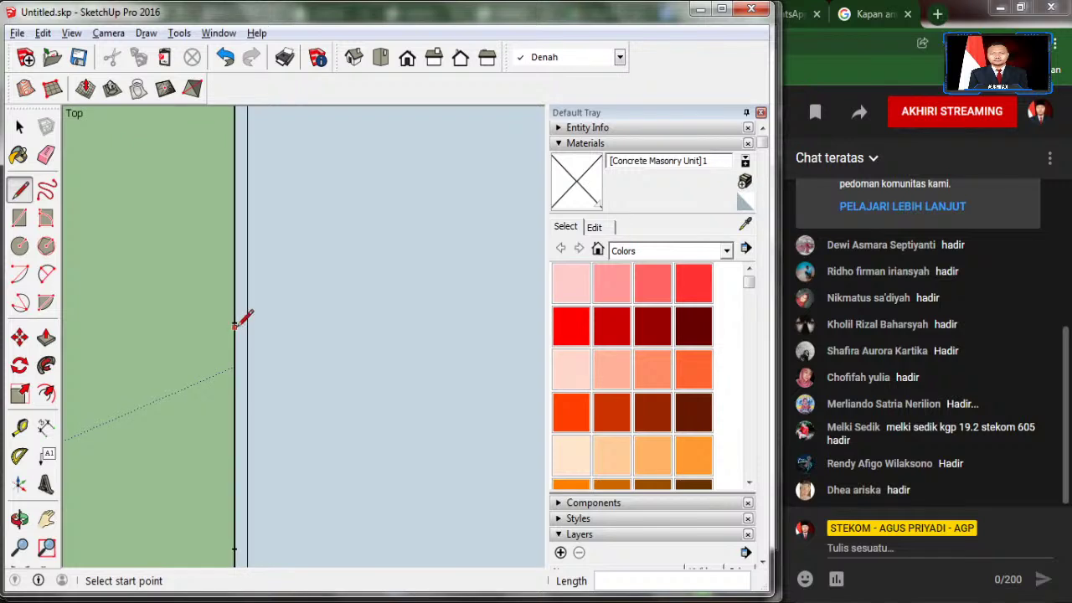
{"action": "left_click", "coordinate": [236, 321]}
{"action": "scroll", "coordinate": [235, 320], "scroll_direction": "down", "scroll_amount": 2}
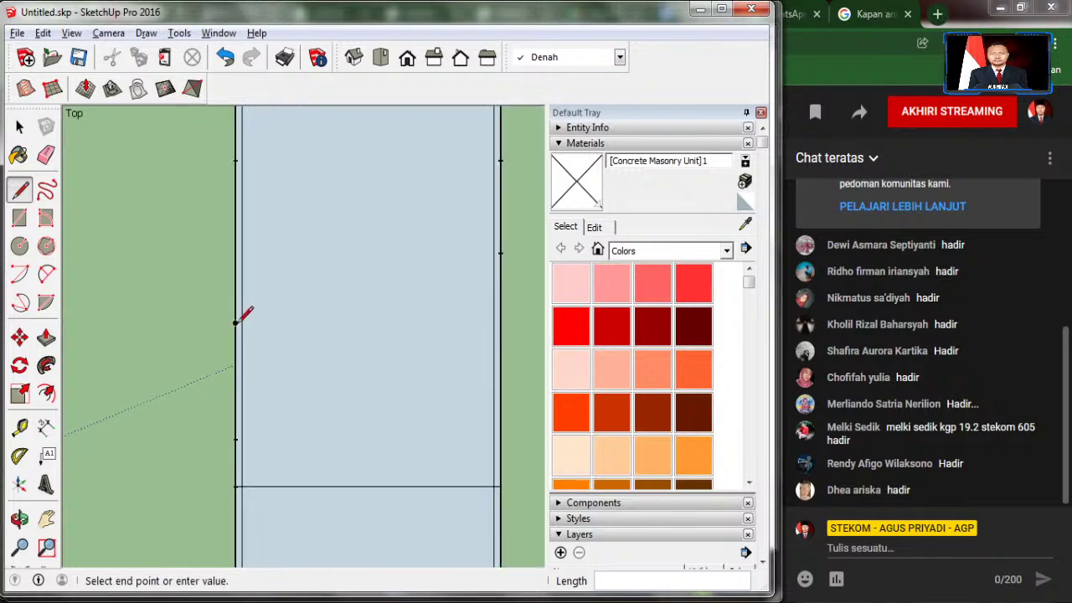
{"action": "scroll", "coordinate": [235, 321], "scroll_direction": "down", "scroll_amount": 1}
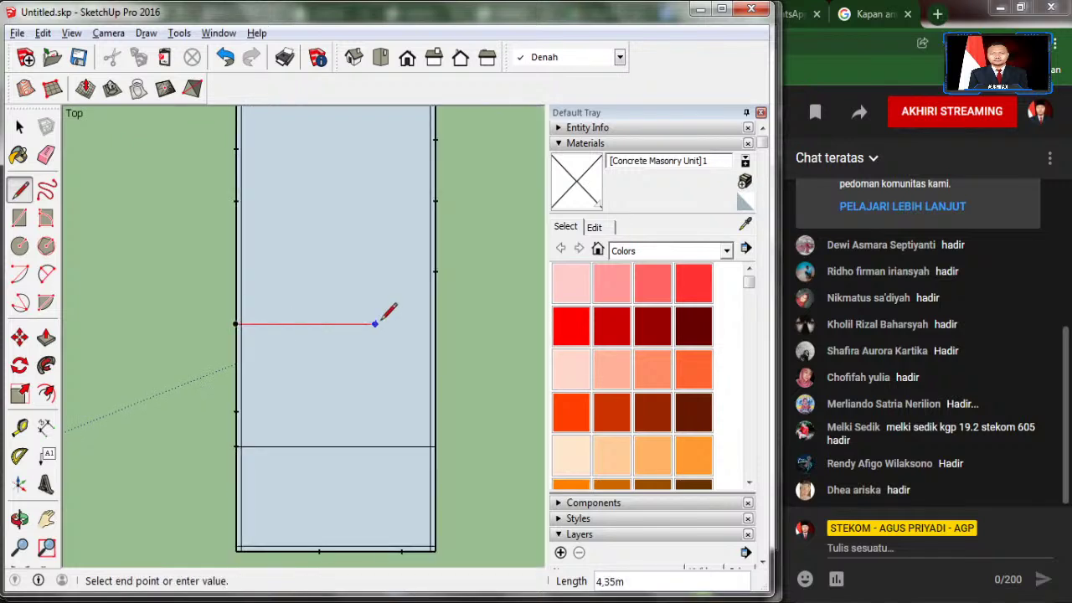
{"action": "left_click", "coordinate": [436, 324]}
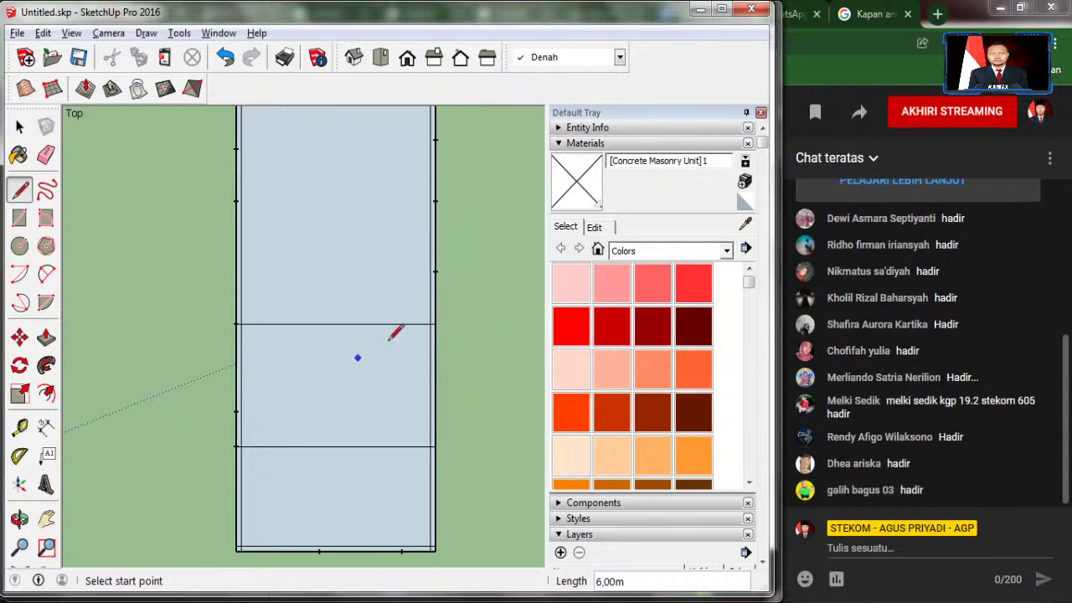
Step: After checking the reference plan, place a guide point 2,5 m along the bottom edge
{"action": "key", "text": "alt+Tab"}
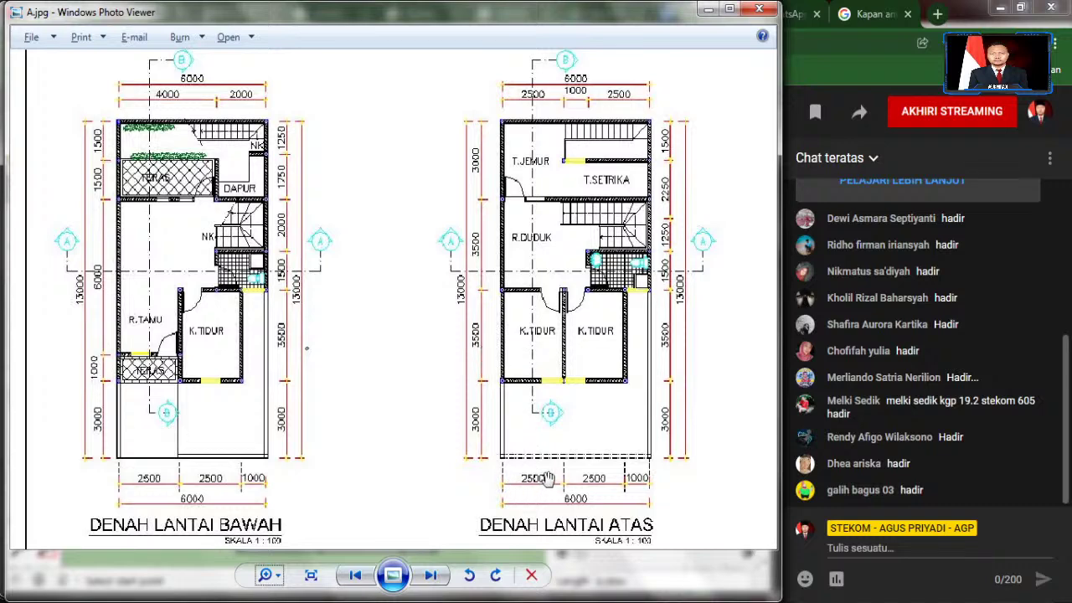
{"action": "key", "text": "alt+Tab"}
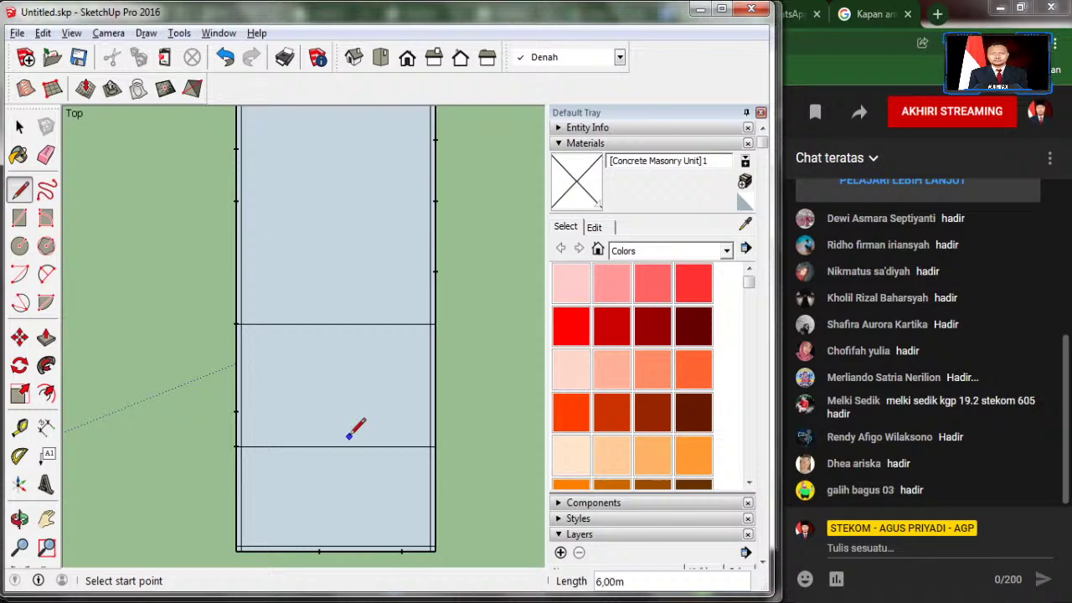
{"action": "scroll", "coordinate": [381, 402], "scroll_direction": "down", "scroll_amount": 2}
{"action": "scroll", "coordinate": [330, 502], "scroll_direction": "up", "scroll_amount": 2}
{"action": "scroll", "coordinate": [321, 507], "scroll_direction": "up", "scroll_amount": 2}
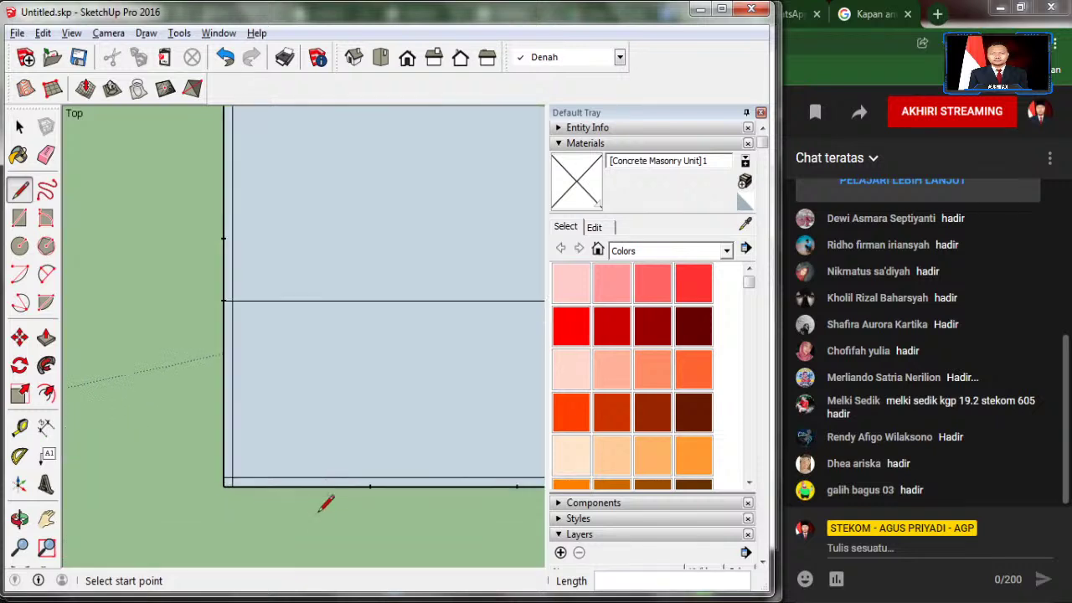
{"action": "left_click", "coordinate": [22, 429]}
{"action": "left_click", "coordinate": [224, 485]}
{"action": "type", "text": "2,5"}
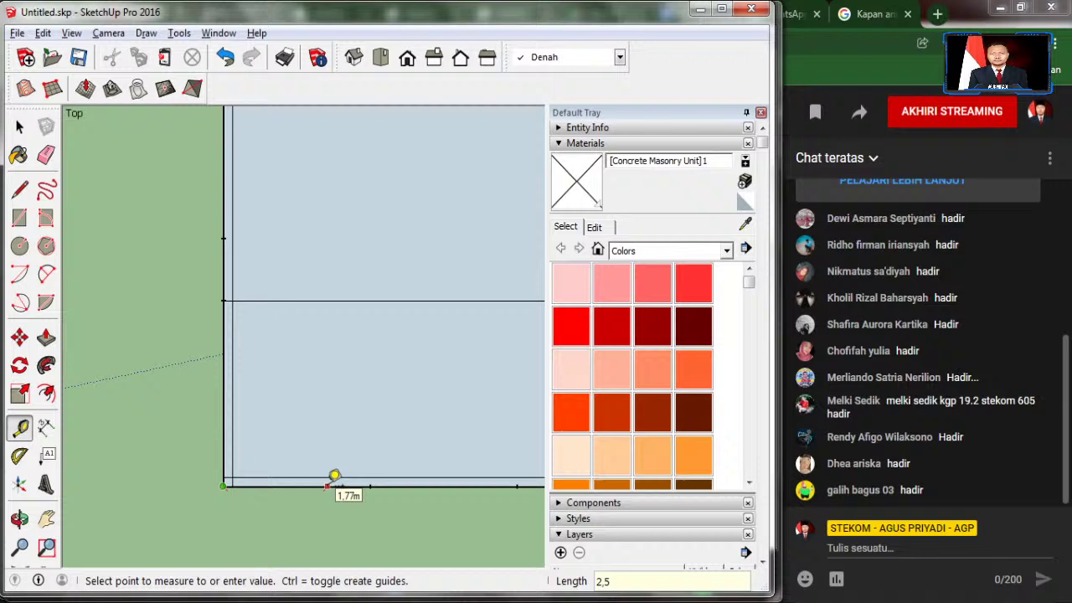
{"action": "key", "text": "Return"}
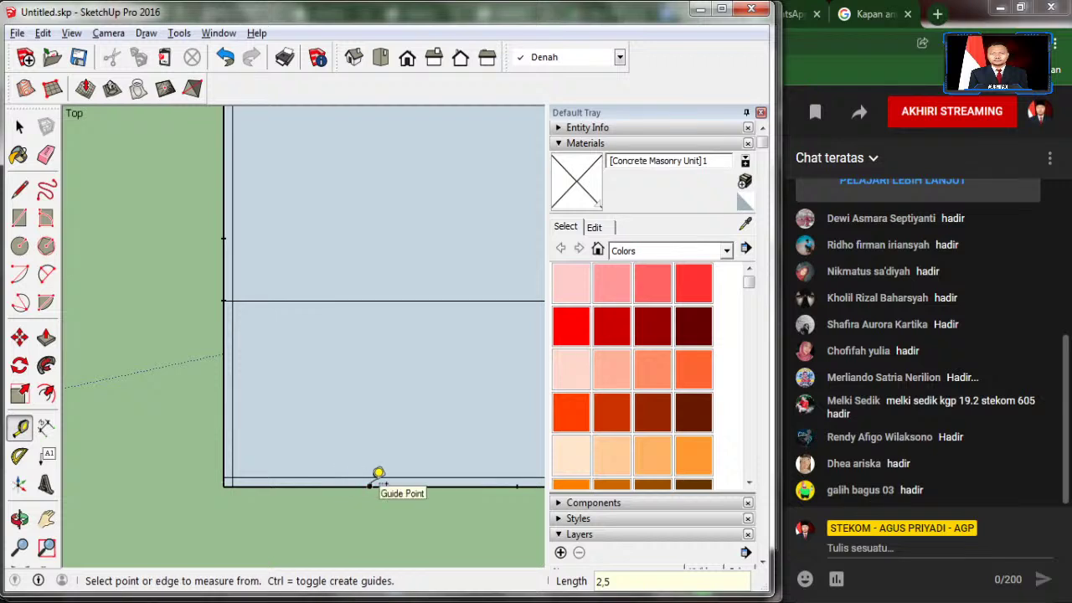
{"action": "left_click", "coordinate": [224, 485]}
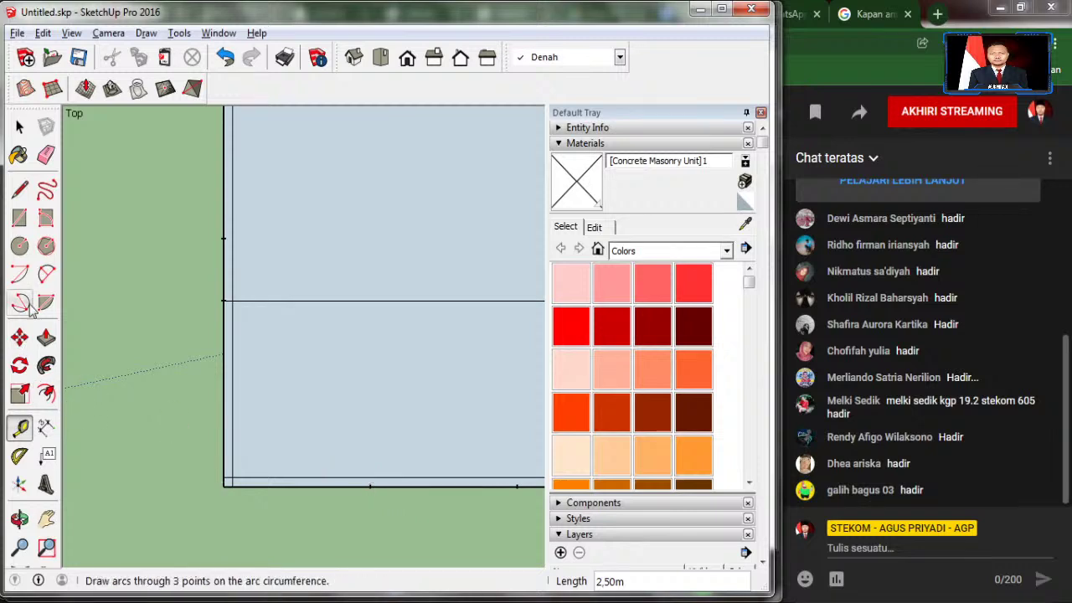
{"action": "left_click", "coordinate": [19, 189]}
Step: Draw a vertical wall up from the bottom-edge guide point, splitting the lower rooms
{"action": "left_click", "coordinate": [369, 483]}
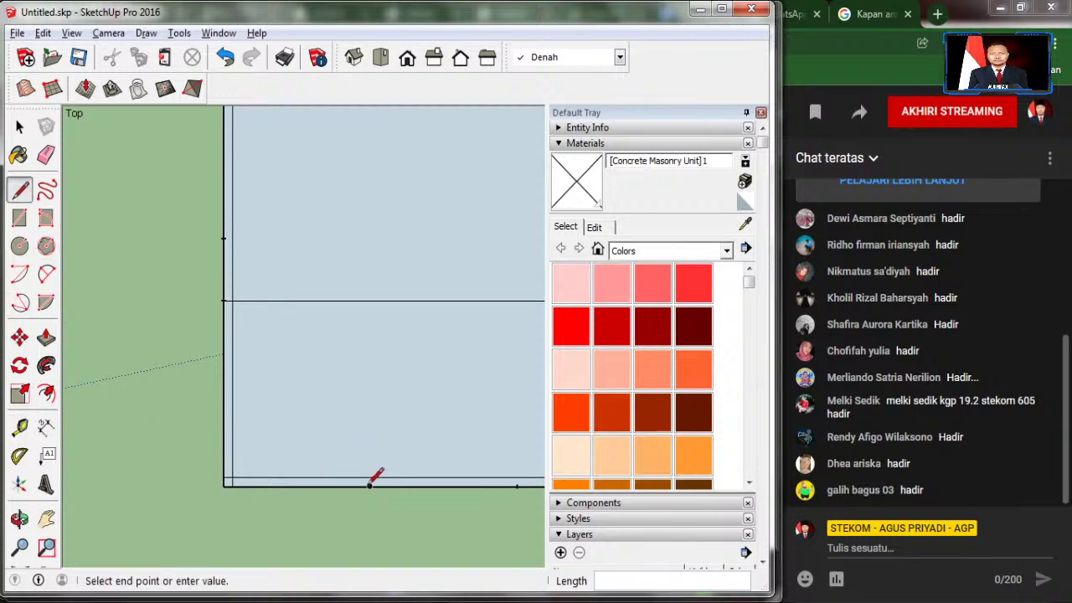
{"action": "scroll", "coordinate": [369, 477], "scroll_direction": "down", "scroll_amount": 2}
{"action": "left_click", "coordinate": [369, 255]}
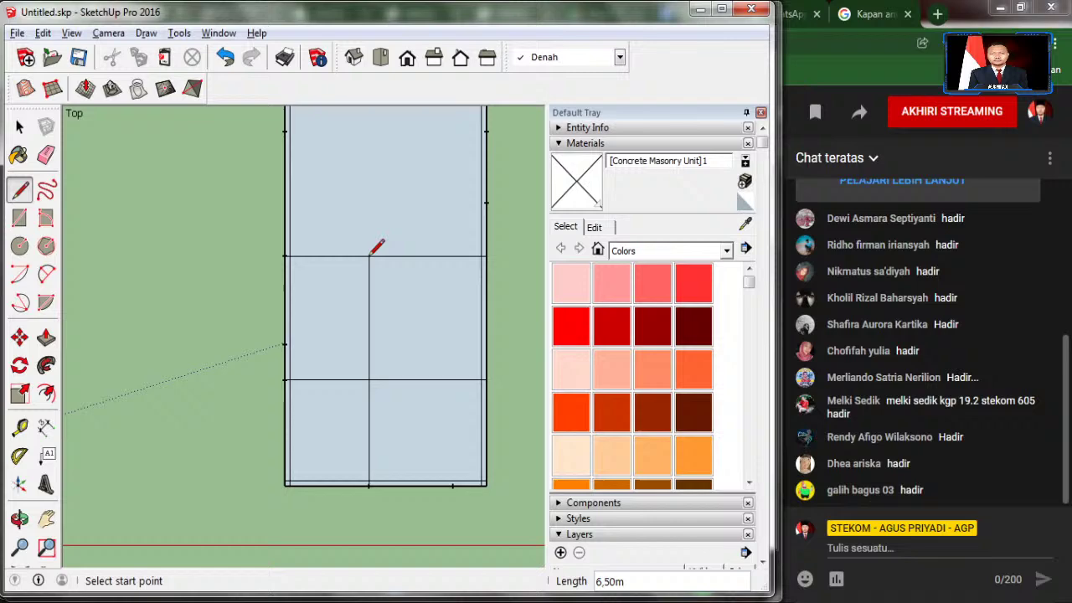
{"action": "scroll", "coordinate": [400, 512], "scroll_direction": "up", "scroll_amount": 2}
{"action": "scroll", "coordinate": [403, 512], "scroll_direction": "up", "scroll_amount": 2}
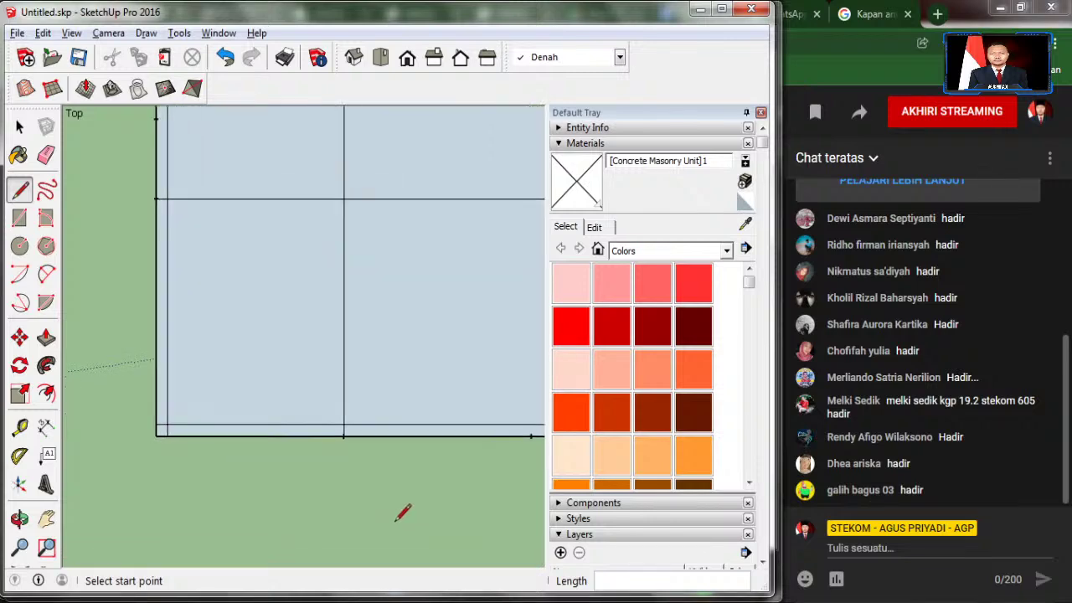
{"action": "scroll", "coordinate": [368, 501], "scroll_direction": "up", "scroll_amount": 1}
{"action": "scroll", "coordinate": [167, 466], "scroll_direction": "down", "scroll_amount": 2}
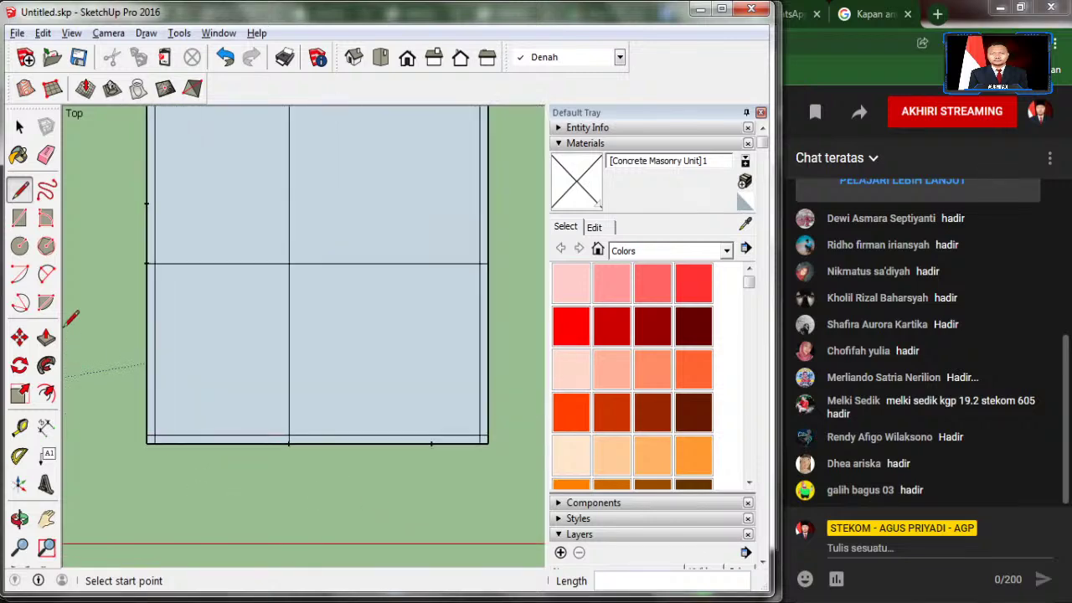
Step: Measure a guide along the bottom edge and draw a second divider from bottom to top edge
{"action": "left_click", "coordinate": [19, 427]}
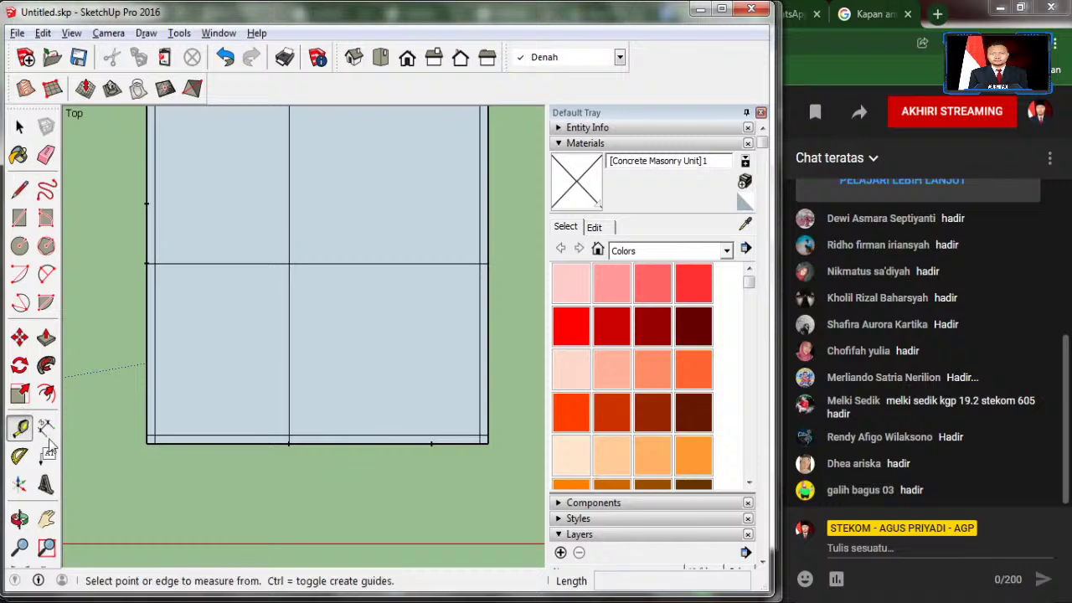
{"action": "left_click", "coordinate": [298, 437]}
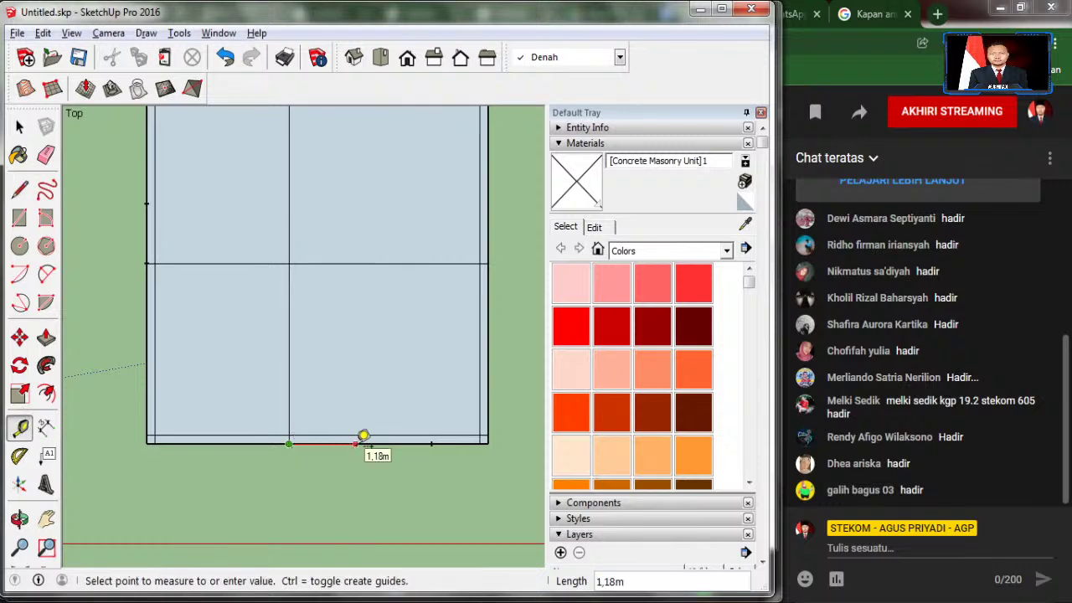
{"action": "type", "text": "2,5"}
{"action": "left_click", "coordinate": [363, 435]}
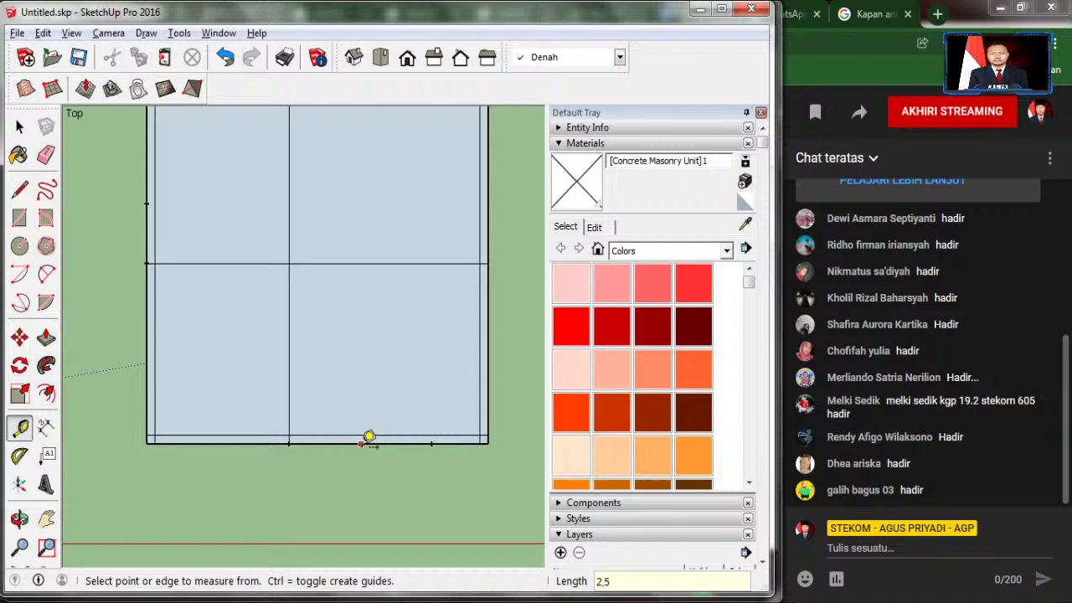
{"action": "left_click", "coordinate": [299, 433]}
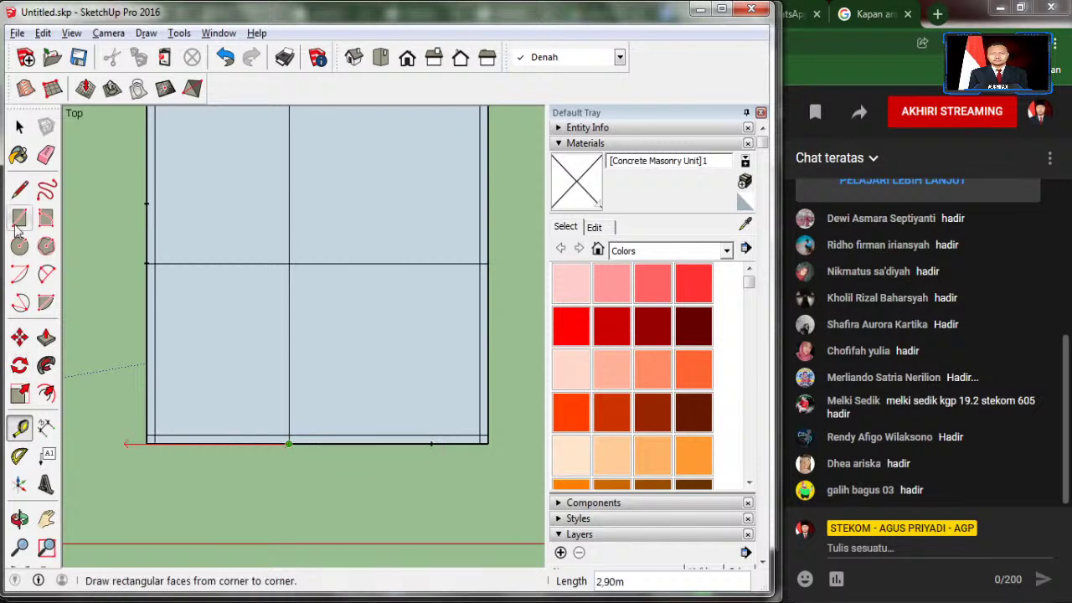
{"action": "left_click", "coordinate": [20, 188]}
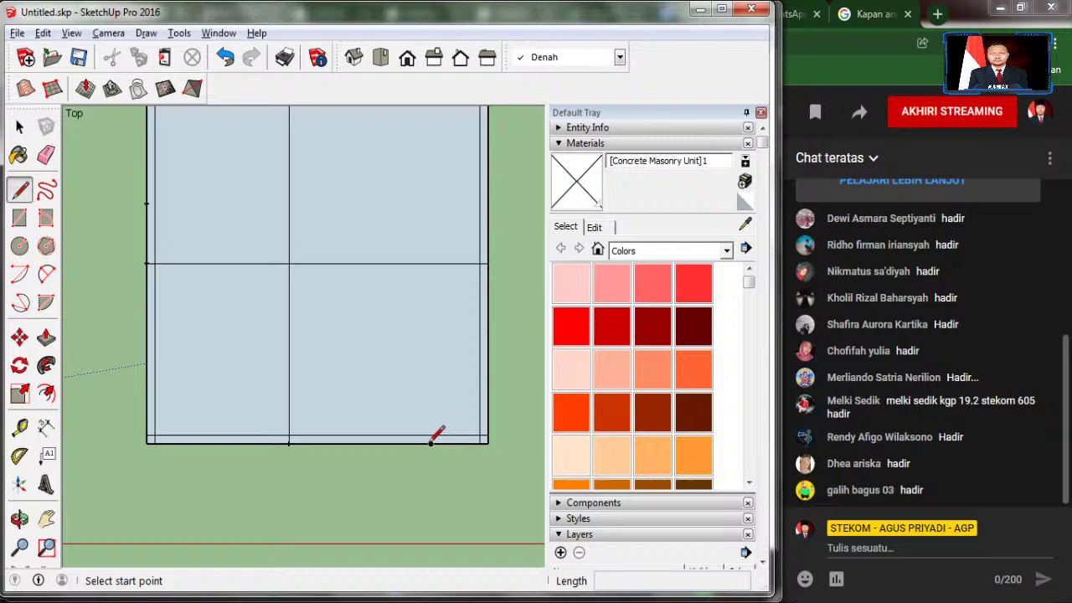
{"action": "left_click", "coordinate": [430, 443]}
{"action": "scroll", "coordinate": [433, 372], "scroll_direction": "down", "scroll_amount": 2}
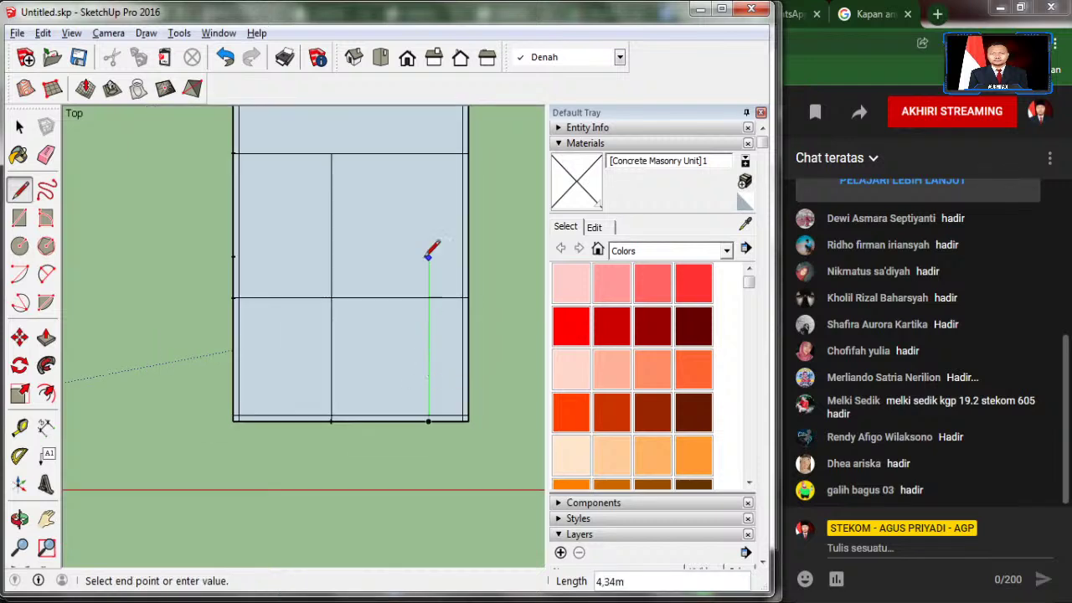
{"action": "left_click", "coordinate": [429, 154]}
Step: Erase the lower parts of both dividers and bring up the reference floor plan image
{"action": "left_click", "coordinate": [46, 155]}
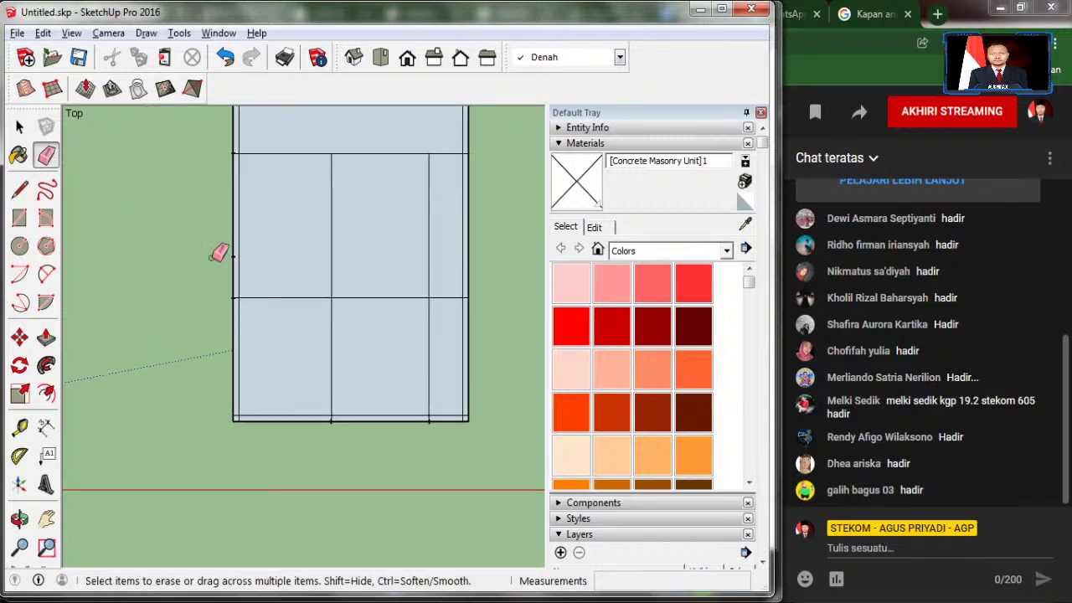
{"action": "left_click_drag", "start_coordinate": [310, 335], "coordinate": [435, 349]}
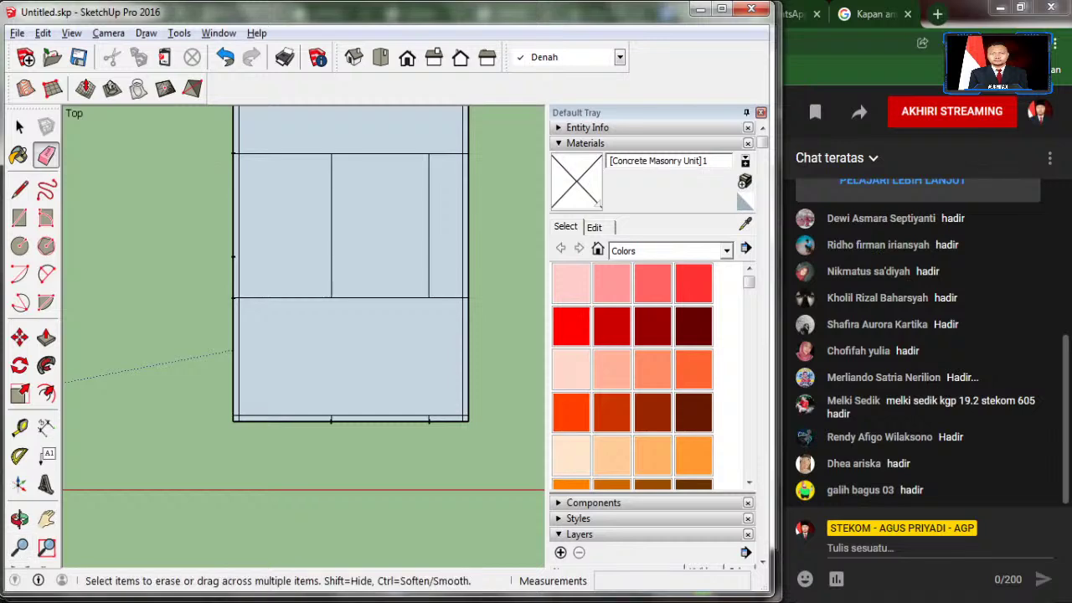
{"action": "key", "text": "alt+Tab"}
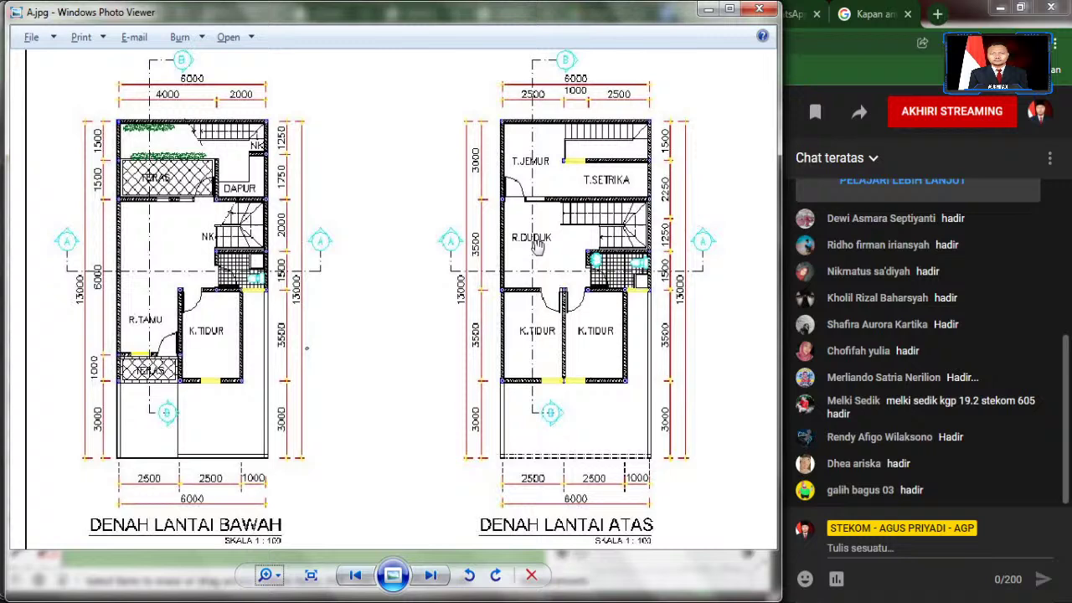
Step: Back in SketchUp, place measured guide points up the left wall
{"action": "scroll", "coordinate": [521, 231], "scroll_direction": "up", "scroll_amount": 1}
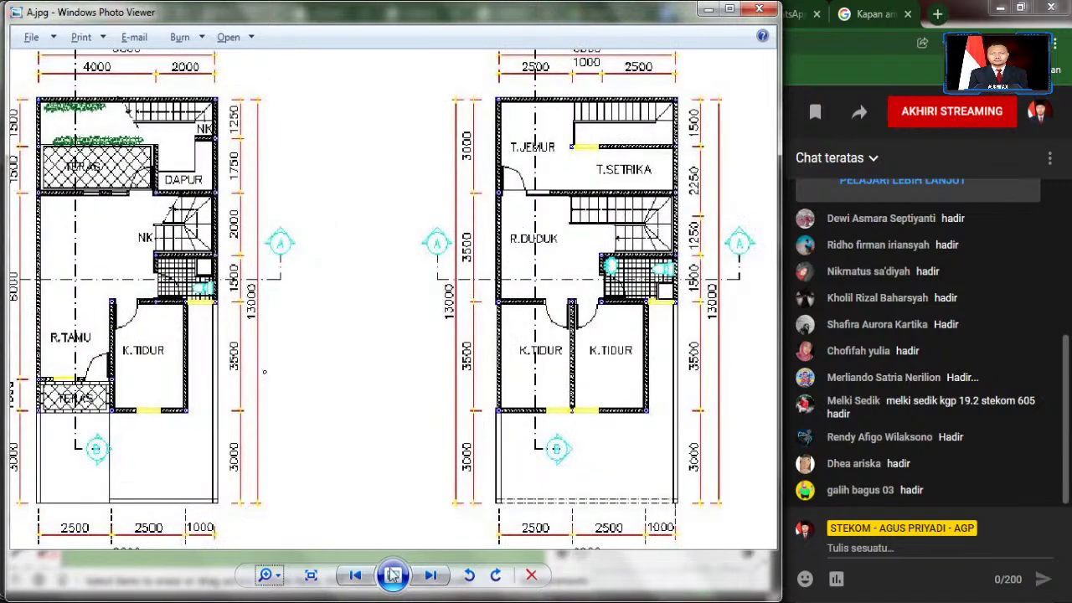
{"action": "left_click", "coordinate": [431, 518]}
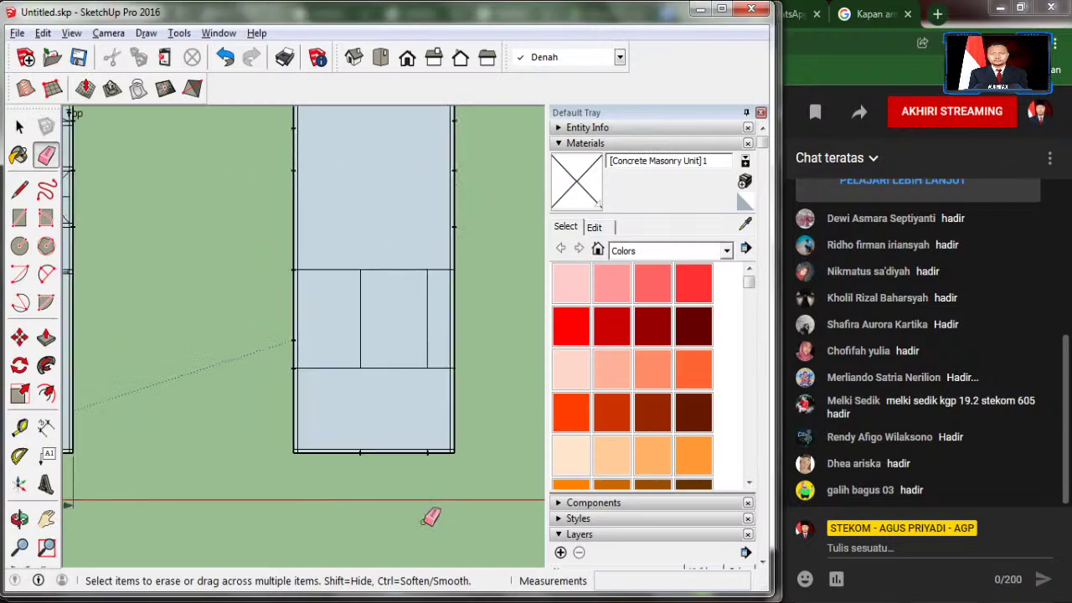
{"action": "scroll", "coordinate": [377, 335], "scroll_direction": "down", "scroll_amount": 1}
{"action": "scroll", "coordinate": [296, 175], "scroll_direction": "up", "scroll_amount": 2}
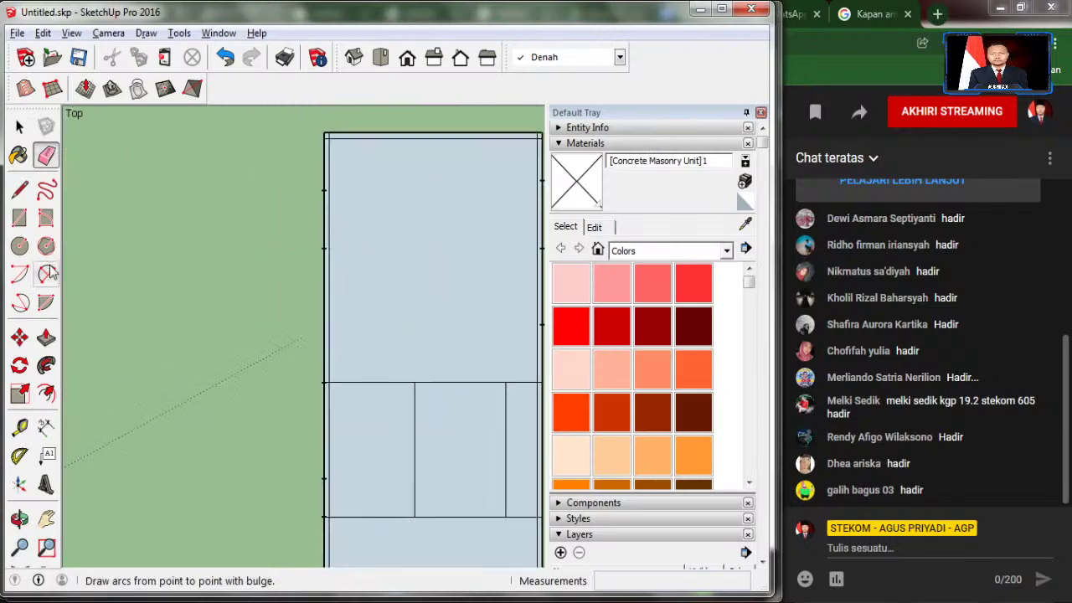
{"action": "left_click", "coordinate": [19, 427]}
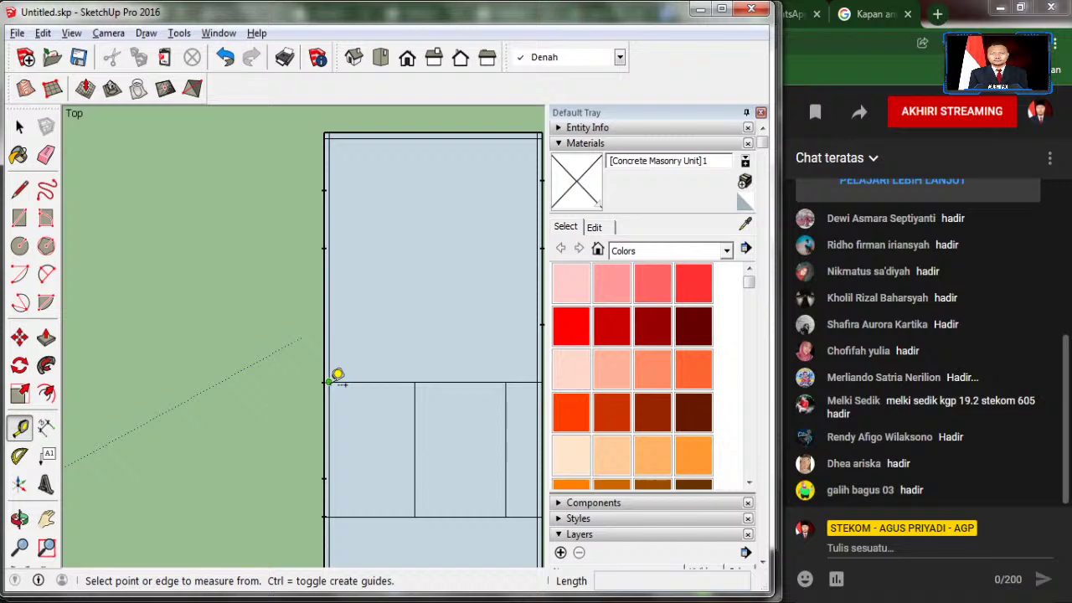
{"action": "left_click", "coordinate": [328, 382]}
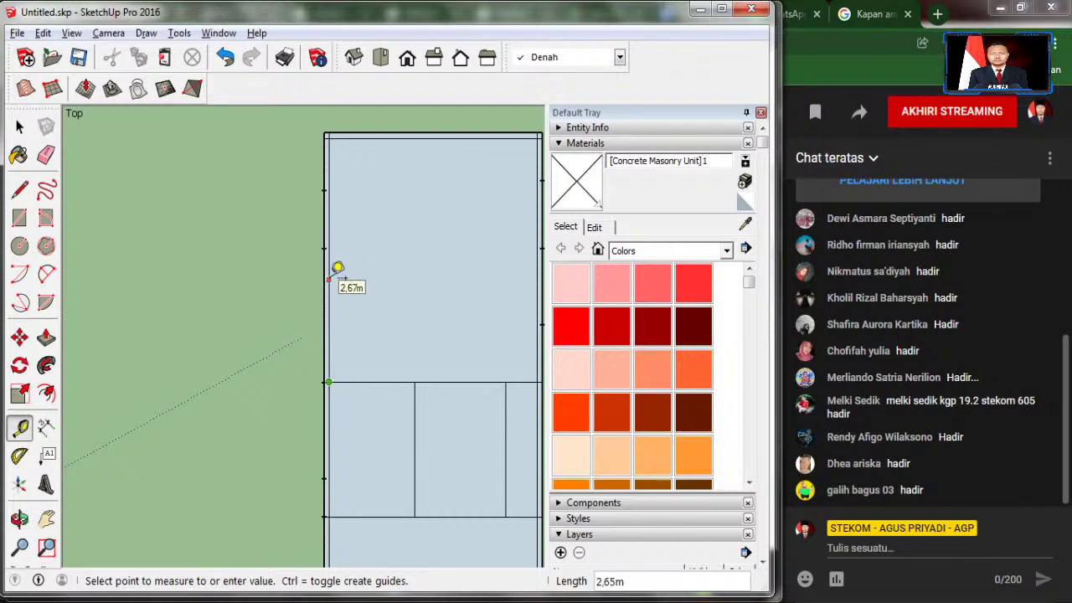
{"action": "left_click", "coordinate": [328, 279]}
{"action": "left_click", "coordinate": [325, 382]}
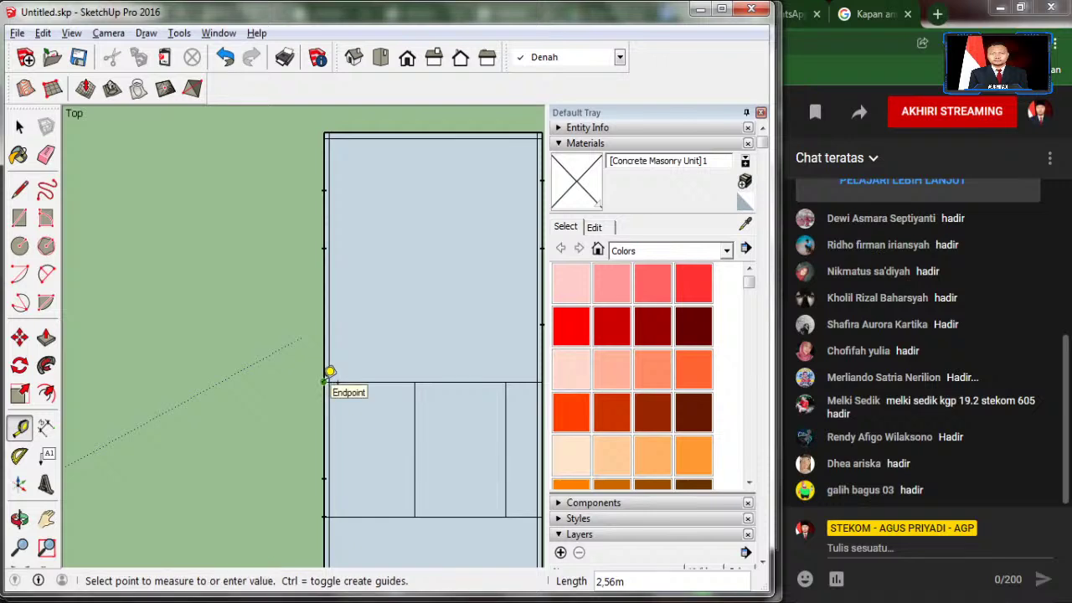
{"action": "left_click", "coordinate": [331, 240]}
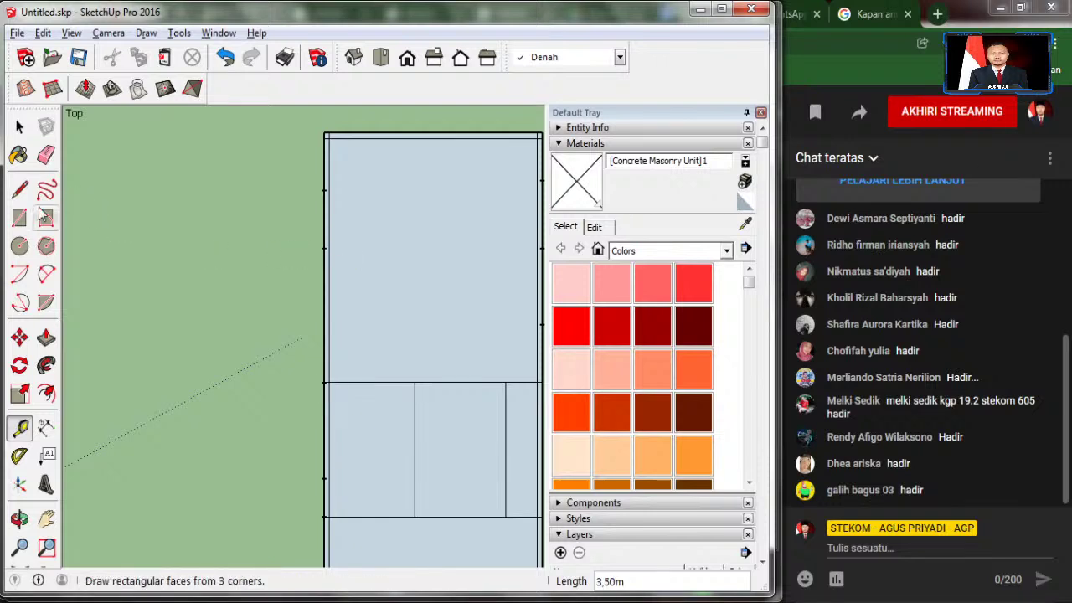
Step: Measure 1,50m from the right wall corner, checking the reference plan image
{"action": "left_click", "coordinate": [20, 190]}
{"action": "scroll", "coordinate": [465, 335], "scroll_direction": "up", "scroll_amount": 1}
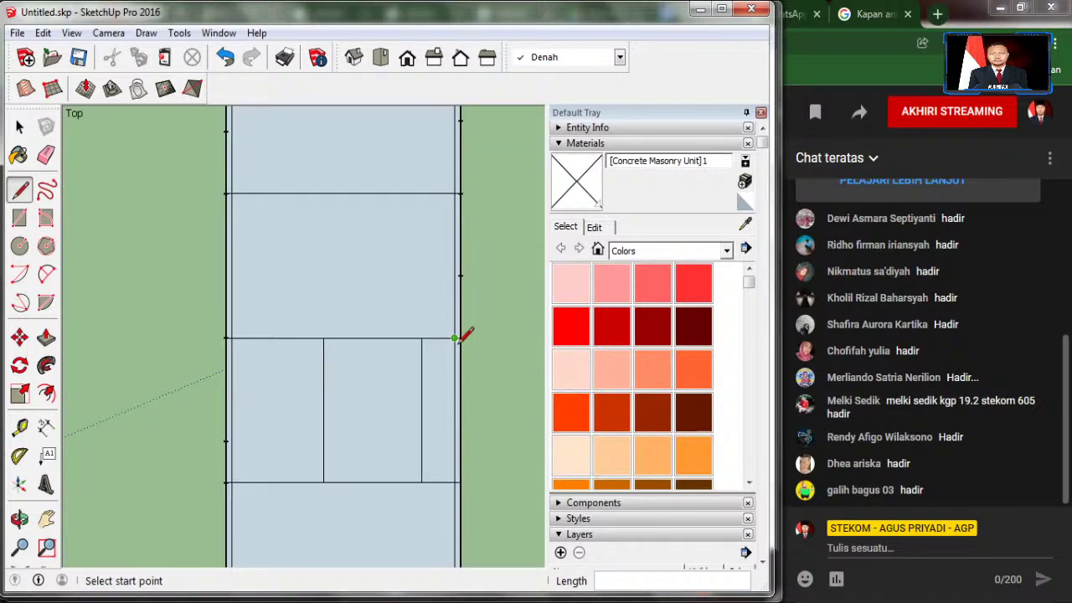
{"action": "key", "text": "t"}
{"action": "scroll", "coordinate": [453, 338], "scroll_direction": "up", "scroll_amount": 2}
{"action": "left_click", "coordinate": [466, 326]}
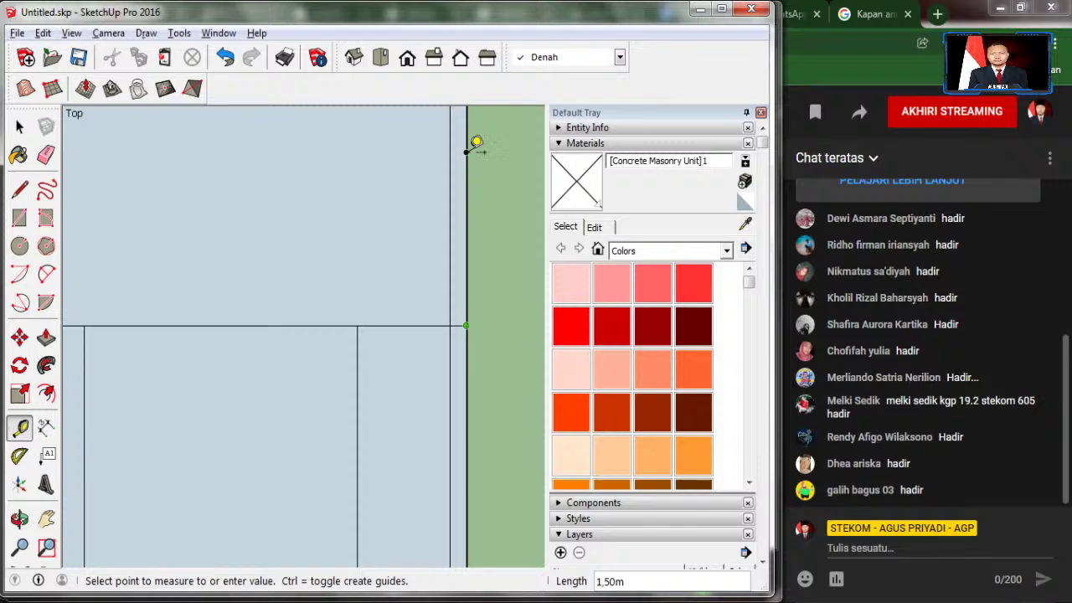
{"action": "key", "text": "alt+Tab"}
{"action": "key", "text": "alt+Tab"}
{"action": "key", "text": "Escape"}
{"action": "key", "text": "l"}
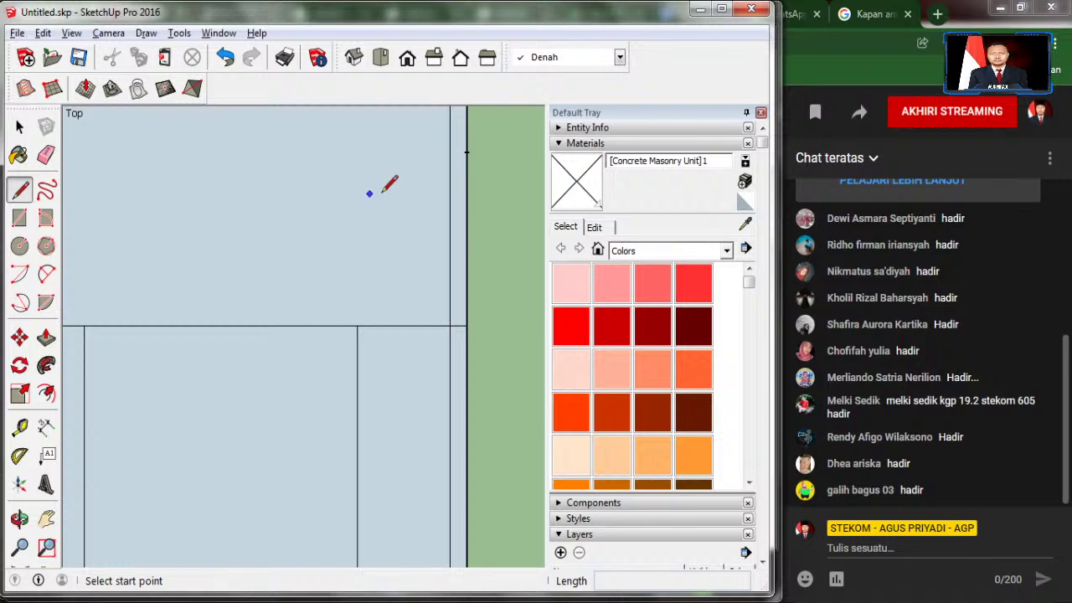
Step: Draw a 6,00m line from the right-wall guide point to the left wall and compare with the reference
{"action": "left_click", "coordinate": [466, 151]}
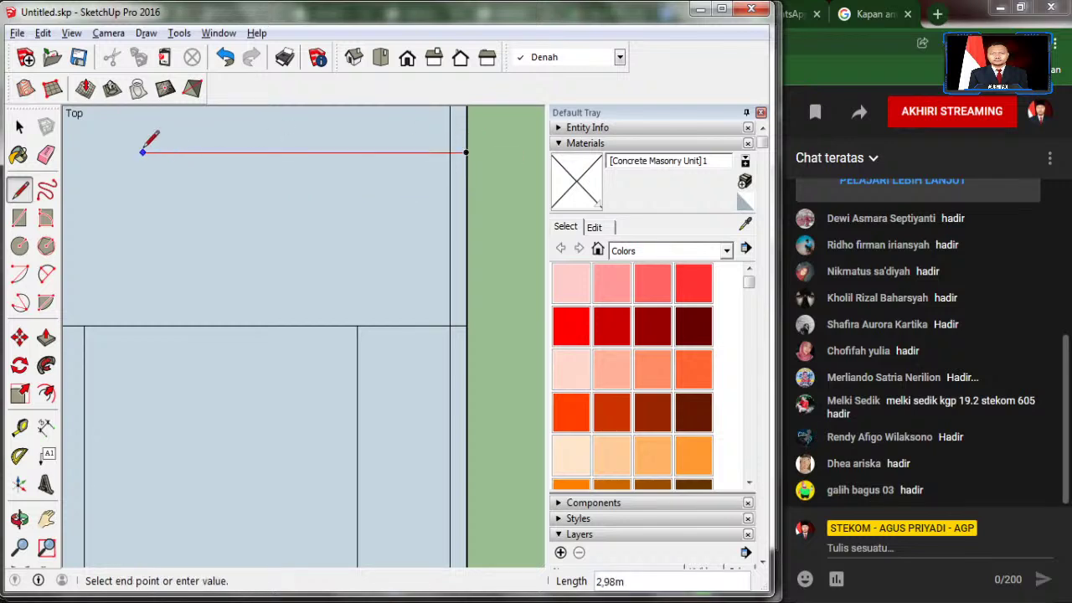
{"action": "scroll", "coordinate": [232, 190], "scroll_direction": "down", "scroll_amount": 2}
{"action": "scroll", "coordinate": [259, 192], "scroll_direction": "down", "scroll_amount": 1}
{"action": "scroll", "coordinate": [226, 176], "scroll_direction": "down", "scroll_amount": 2}
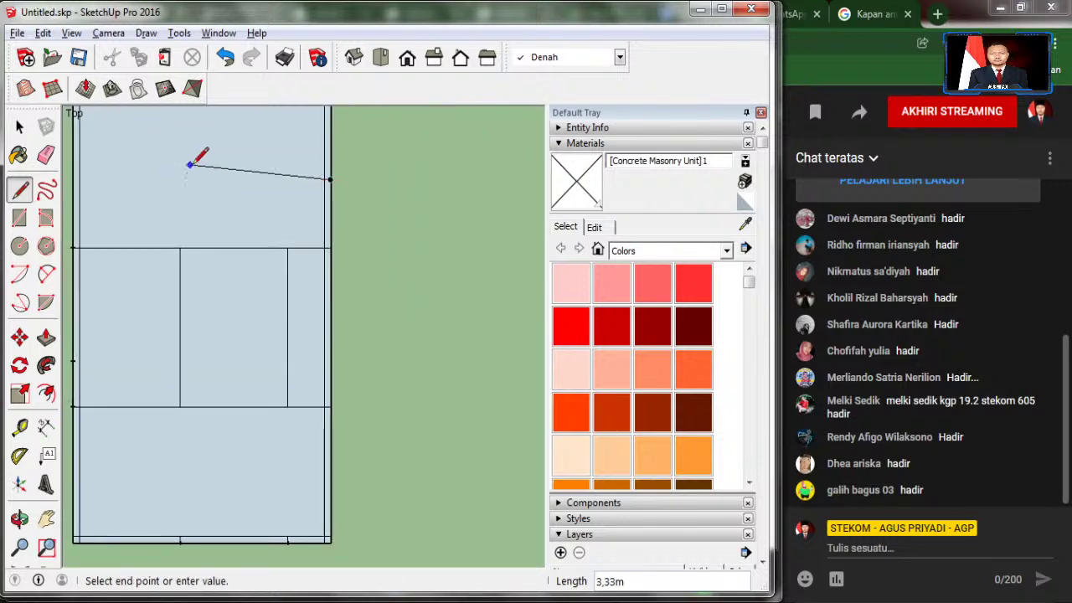
{"action": "left_click", "coordinate": [74, 178]}
{"action": "key", "text": "alt+Tab"}
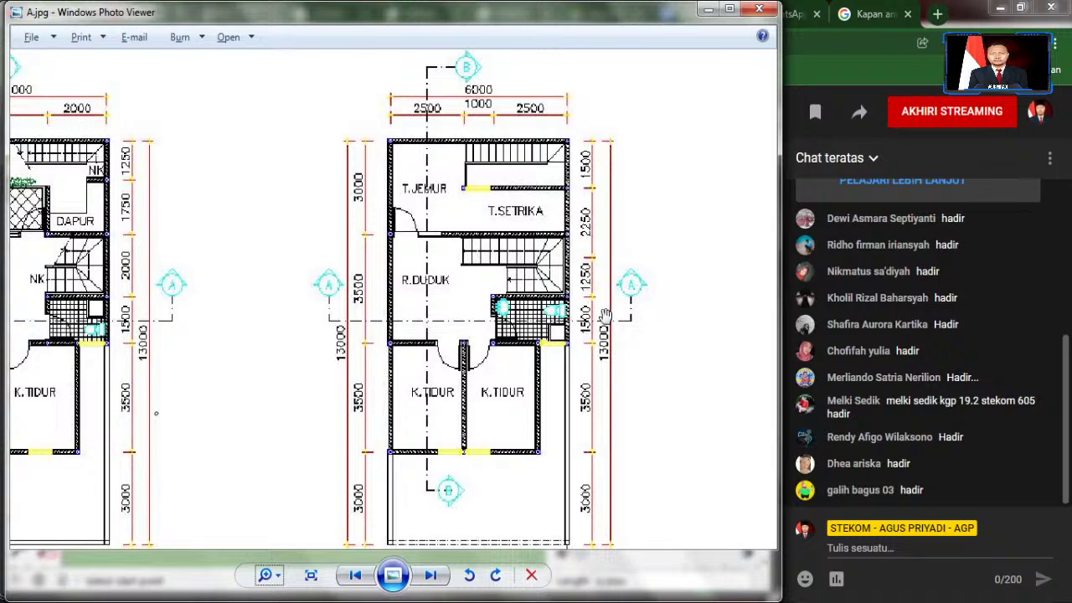
{"action": "key", "text": "alt+Tab"}
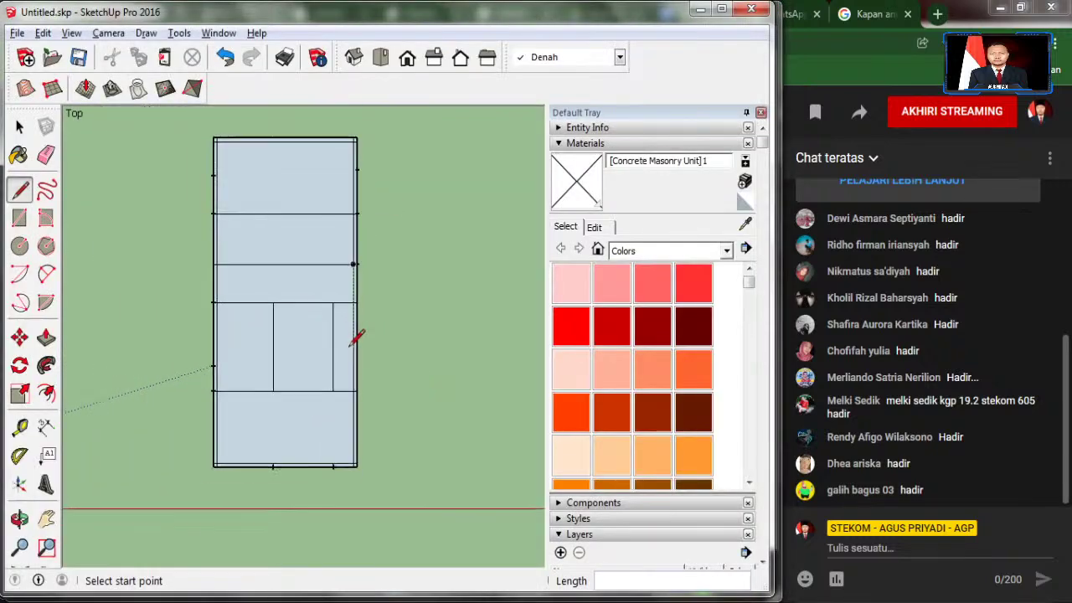
Step: Start another measurement from the right wall endpoint while rechecking the reference plan image
{"action": "scroll", "coordinate": [335, 235], "scroll_direction": "up", "scroll_amount": 2}
{"action": "scroll", "coordinate": [368, 268], "scroll_direction": "up", "scroll_amount": 1}
{"action": "scroll", "coordinate": [390, 292], "scroll_direction": "up", "scroll_amount": 1}
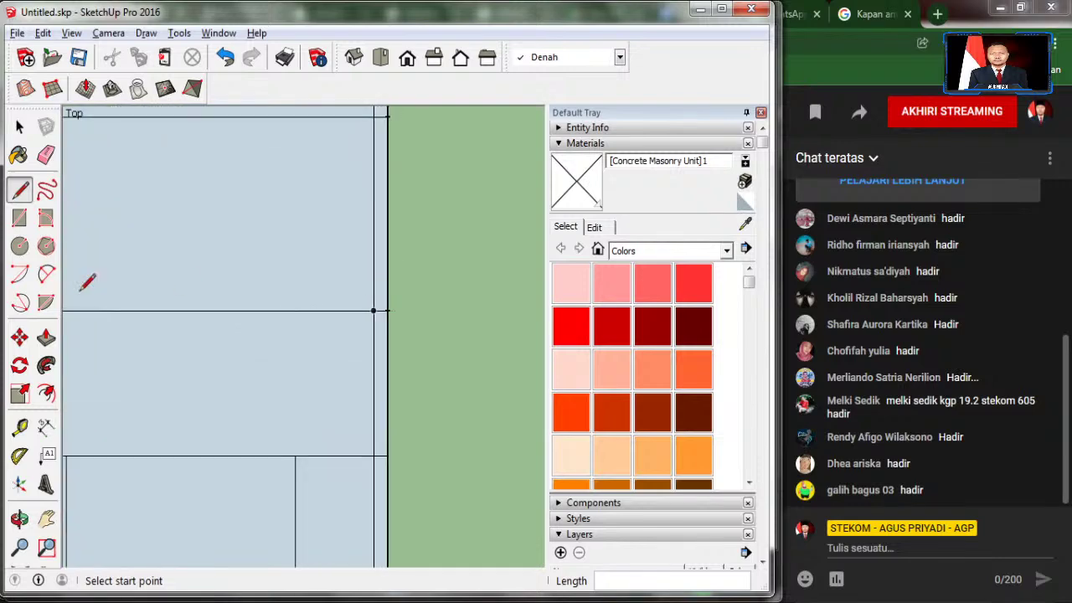
{"action": "left_click", "coordinate": [19, 427]}
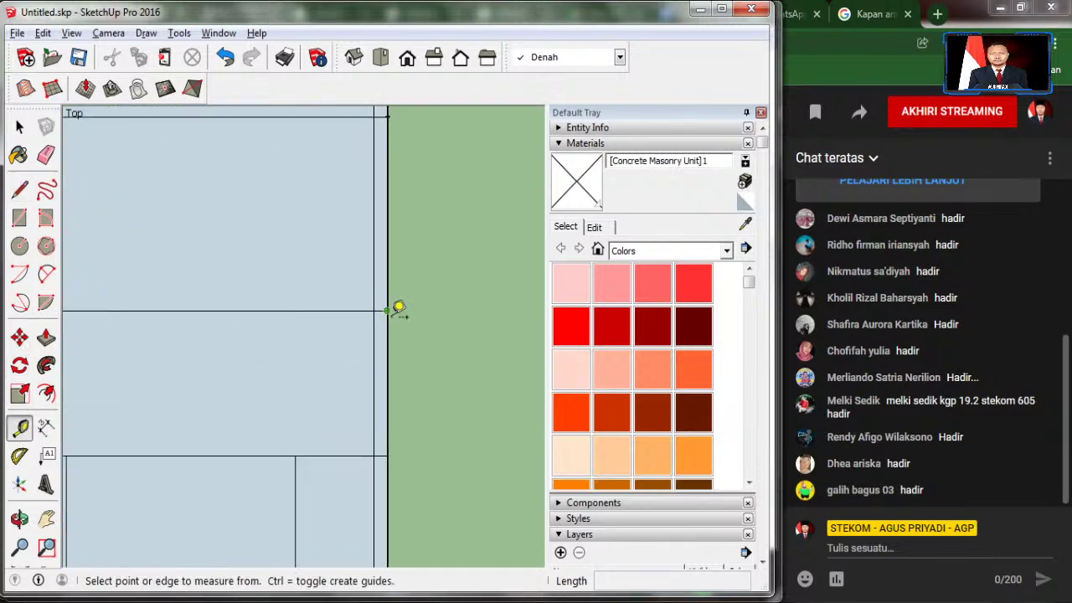
{"action": "key", "text": "alt+Tab"}
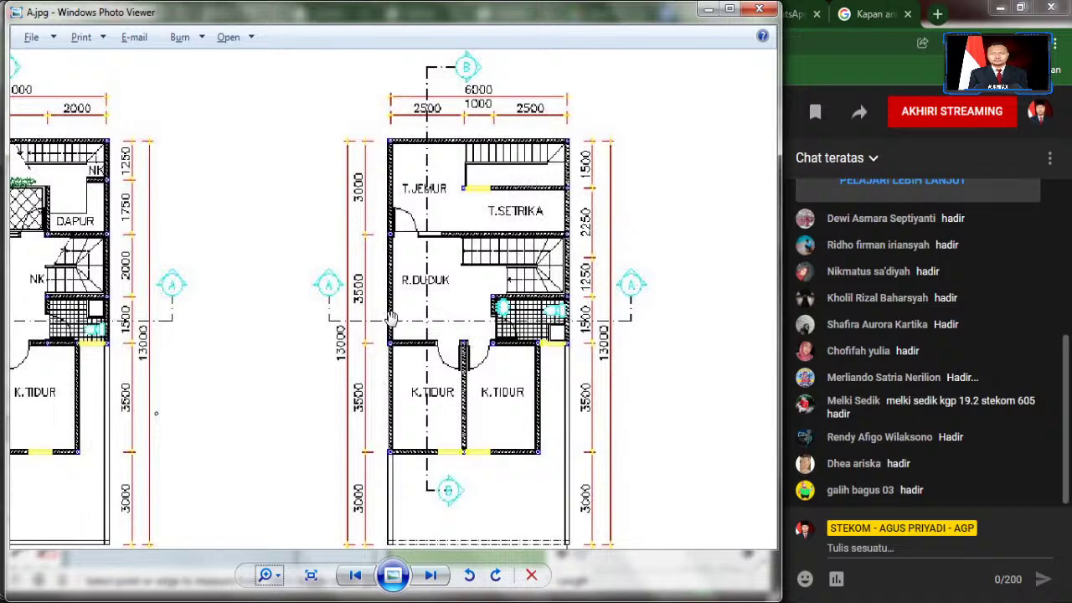
{"action": "key", "text": "alt+Tab"}
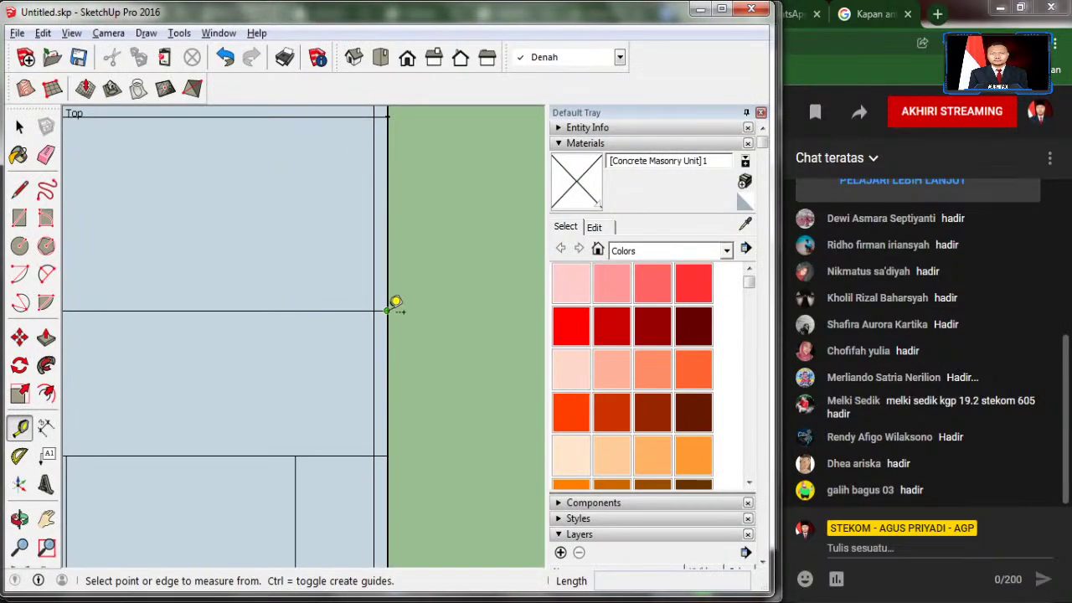
{"action": "key", "text": "alt+Tab"}
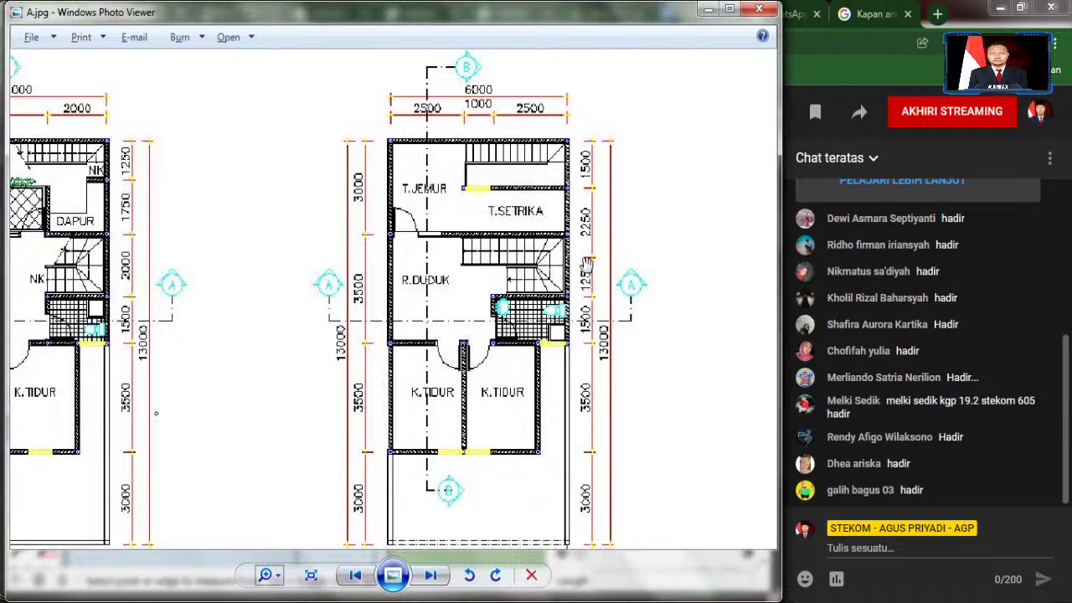
Step: Zoom in and out on the A.jpg second-floor plan, then go back to the SketchUp model
{"action": "scroll", "coordinate": [590, 255], "scroll_direction": "up", "scroll_amount": 1}
{"action": "scroll", "coordinate": [590, 255], "scroll_direction": "up", "scroll_amount": 2}
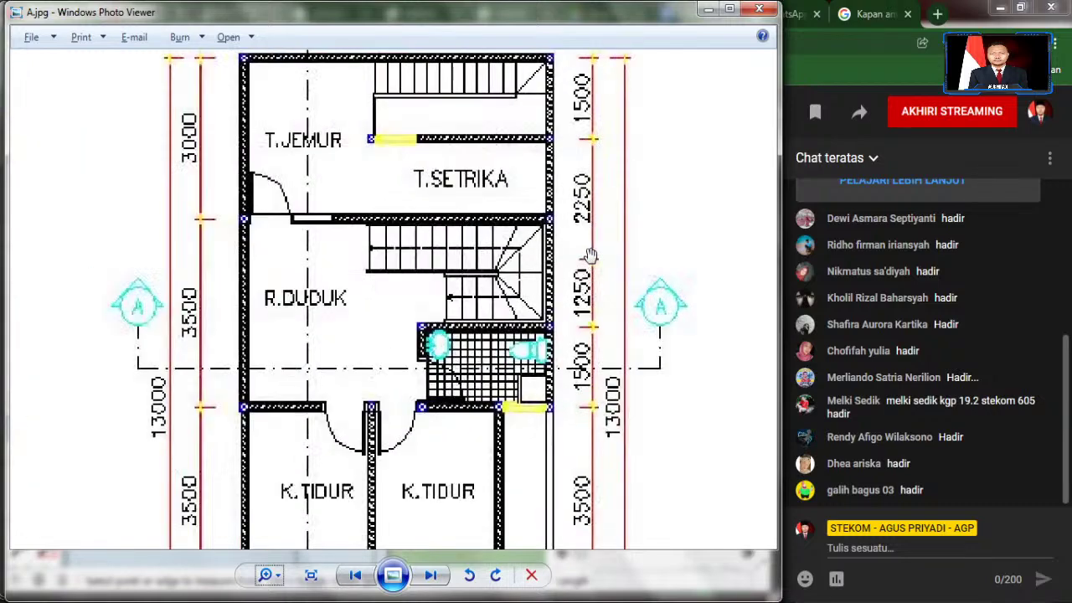
{"action": "scroll", "coordinate": [590, 254], "scroll_direction": "down", "scroll_amount": 3}
{"action": "scroll", "coordinate": [590, 255], "scroll_direction": "down", "scroll_amount": 1}
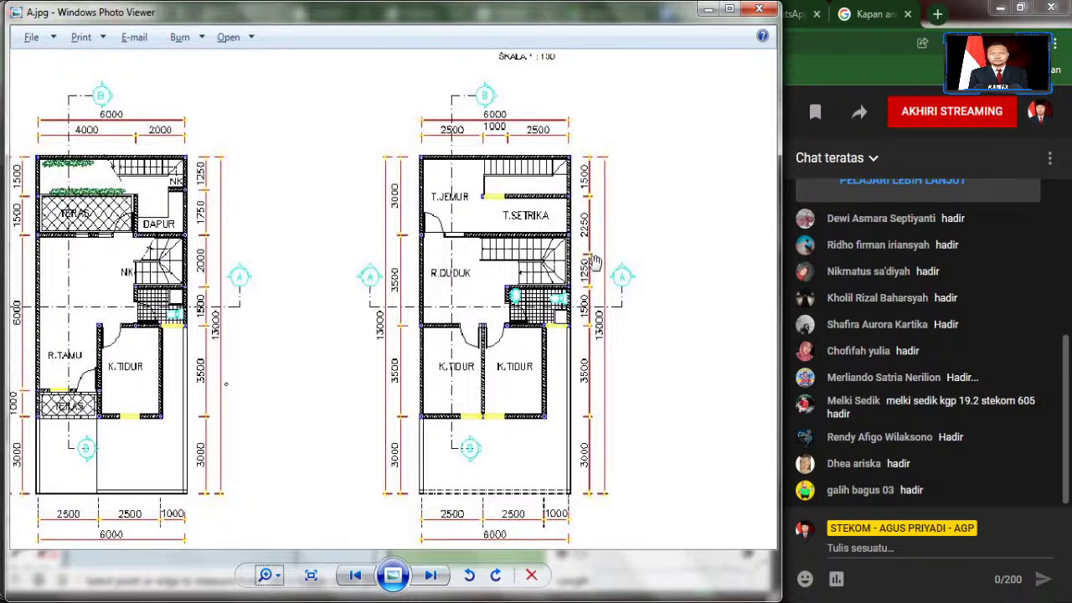
{"action": "key", "text": "alt+Tab"}
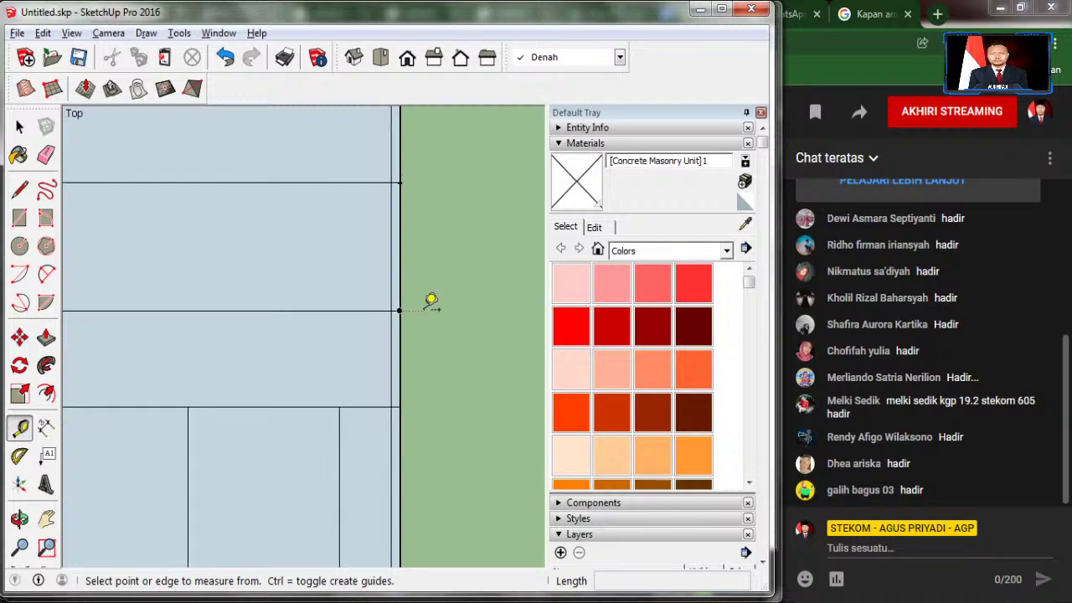
Step: Draw a horizontal line from the right-edge guide point across to the plan's left wall
{"action": "scroll", "coordinate": [431, 302], "scroll_direction": "down", "scroll_amount": 2}
{"action": "scroll", "coordinate": [441, 342], "scroll_direction": "down", "scroll_amount": 1}
{"action": "left_click", "coordinate": [20, 191]}
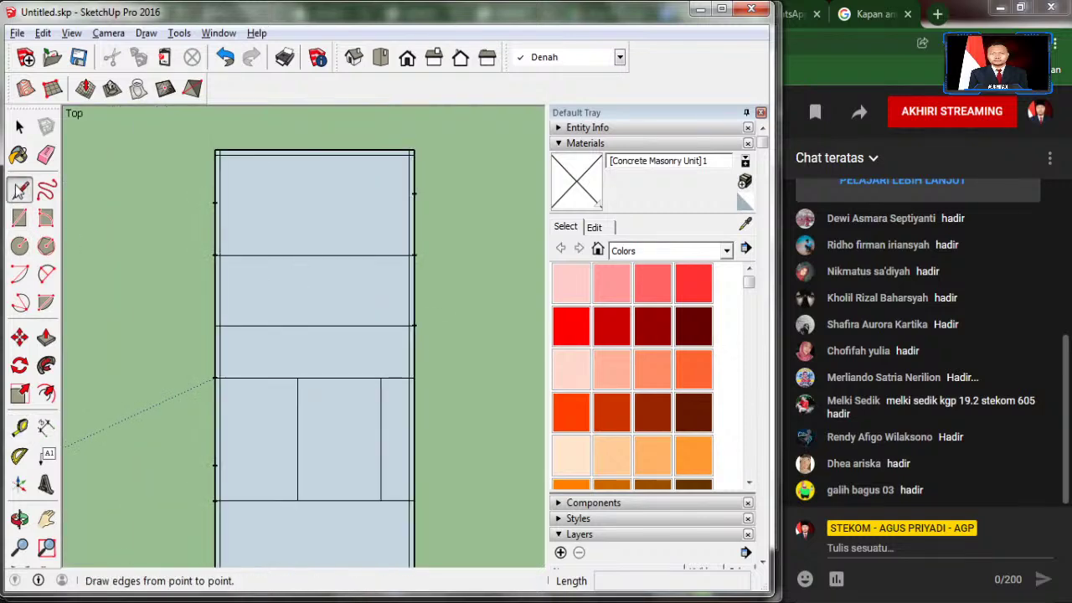
{"action": "left_click", "coordinate": [413, 193]}
{"action": "left_click", "coordinate": [218, 194]}
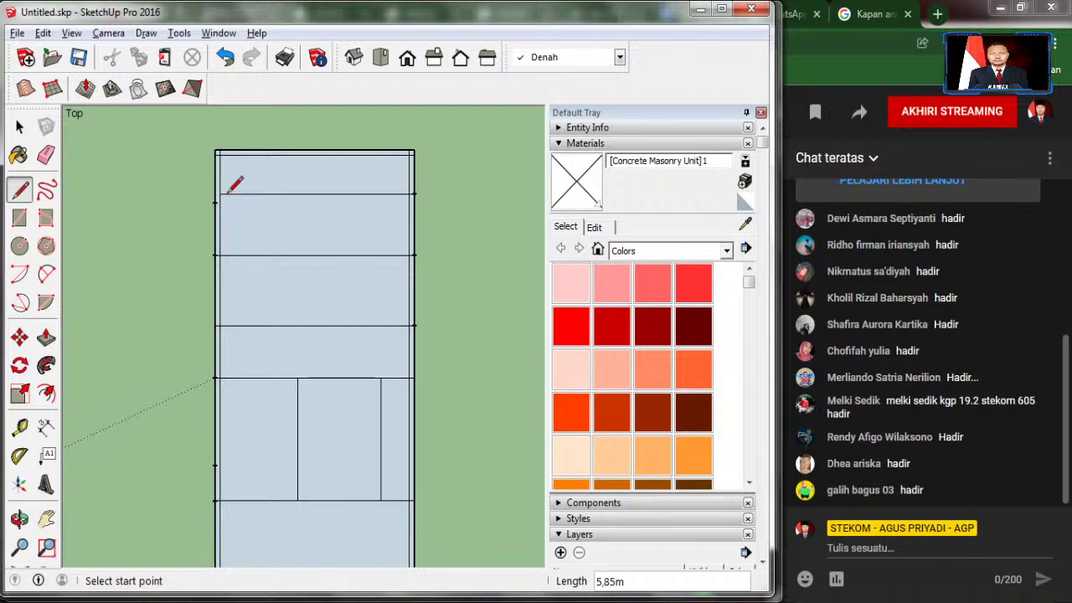
Step: Compare the new line against the A.jpg reference plan, then zoom back in on the model
{"action": "key", "text": "alt+Tab"}
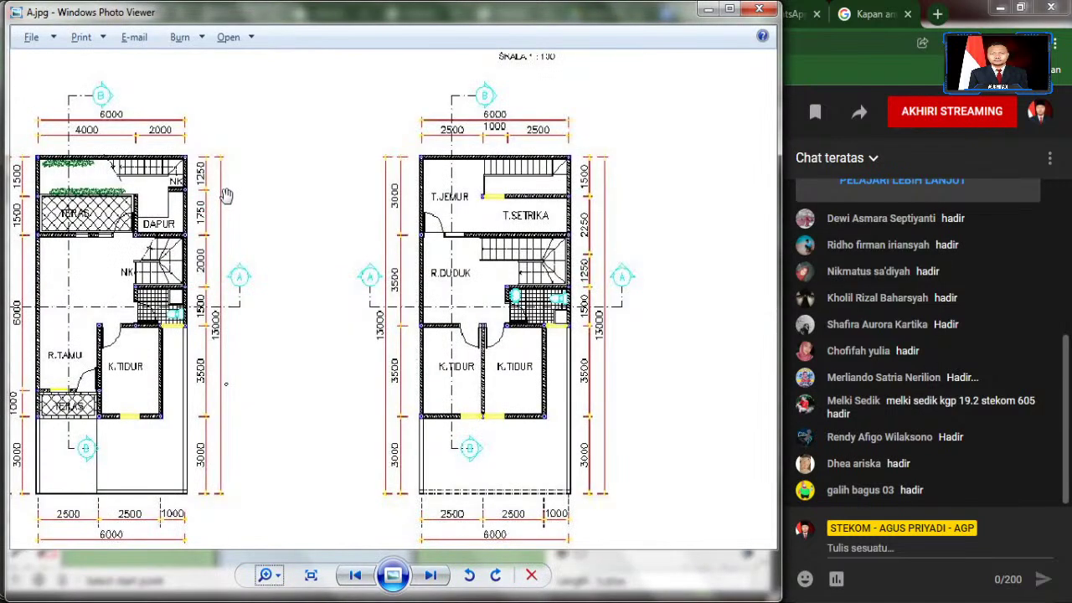
{"action": "key", "text": "alt+Tab"}
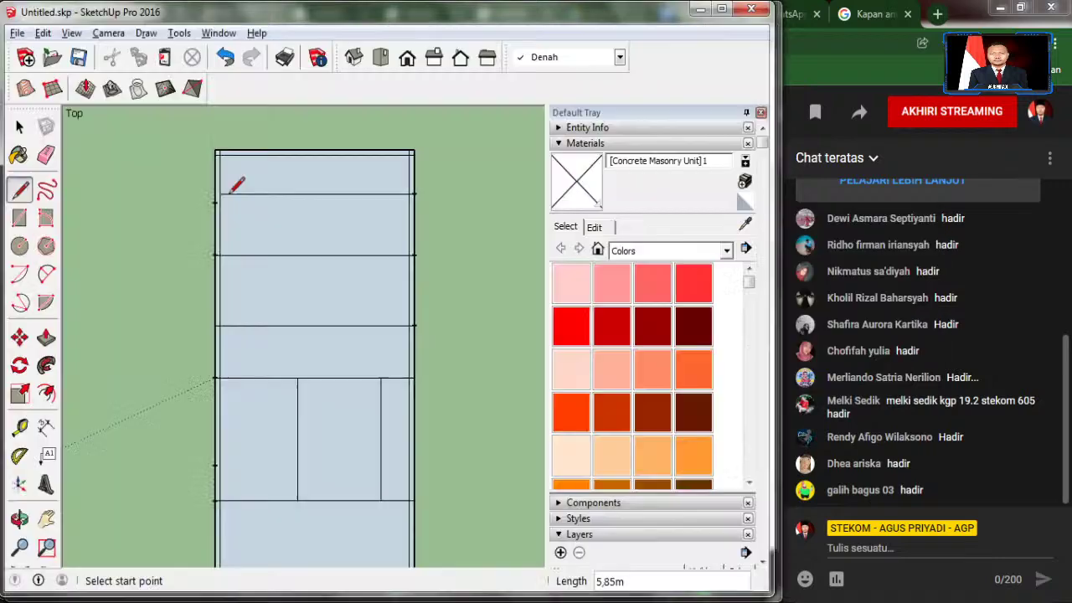
{"action": "key", "text": "alt+Tab"}
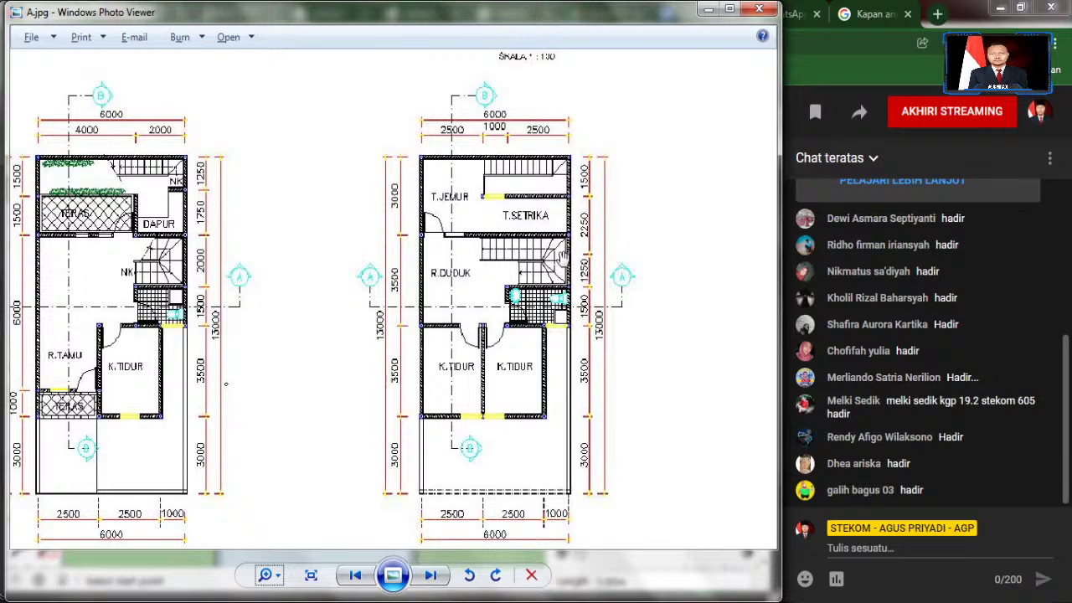
{"action": "key", "text": "alt+Tab"}
{"action": "key", "text": "alt+Tab"}
{"action": "key", "text": "alt+Tab"}
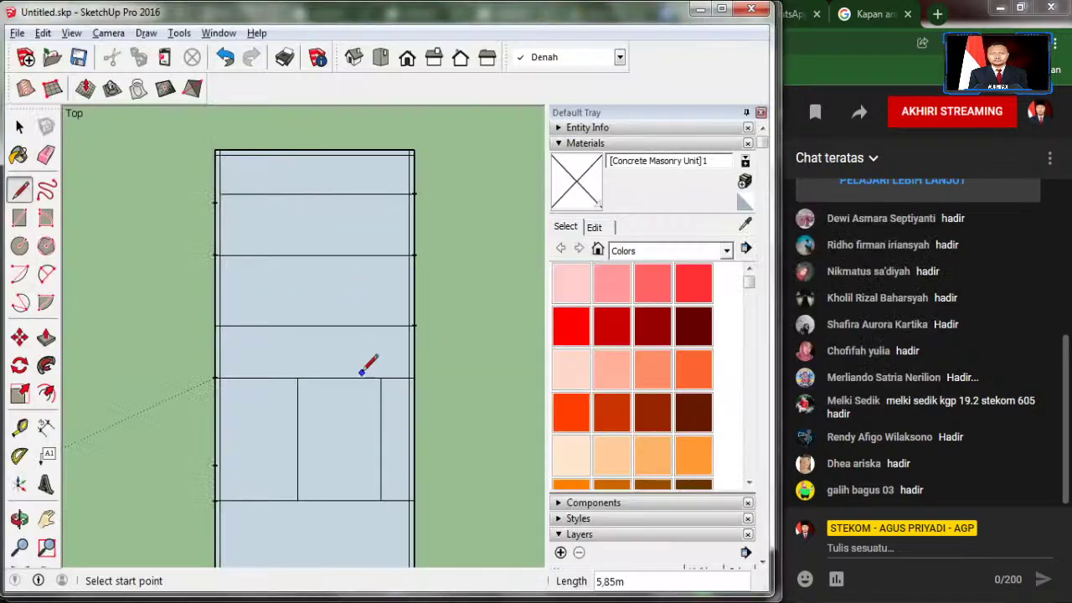
{"action": "scroll", "coordinate": [390, 336], "scroll_direction": "up", "scroll_amount": 2}
{"action": "scroll", "coordinate": [391, 335], "scroll_direction": "up", "scroll_amount": 3}
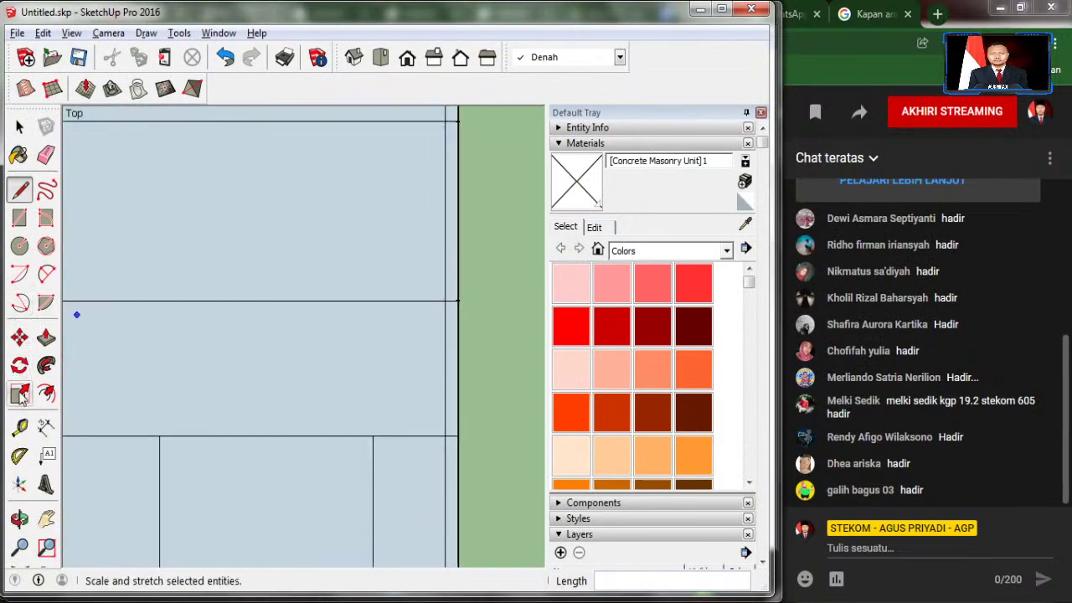
Step: Mark a guide point 2.5 m from the right wall and draw a wall line from it down to the lower wall
{"action": "left_click", "coordinate": [21, 428]}
{"action": "left_click", "coordinate": [457, 300]}
{"action": "type", "text": "2,5"}
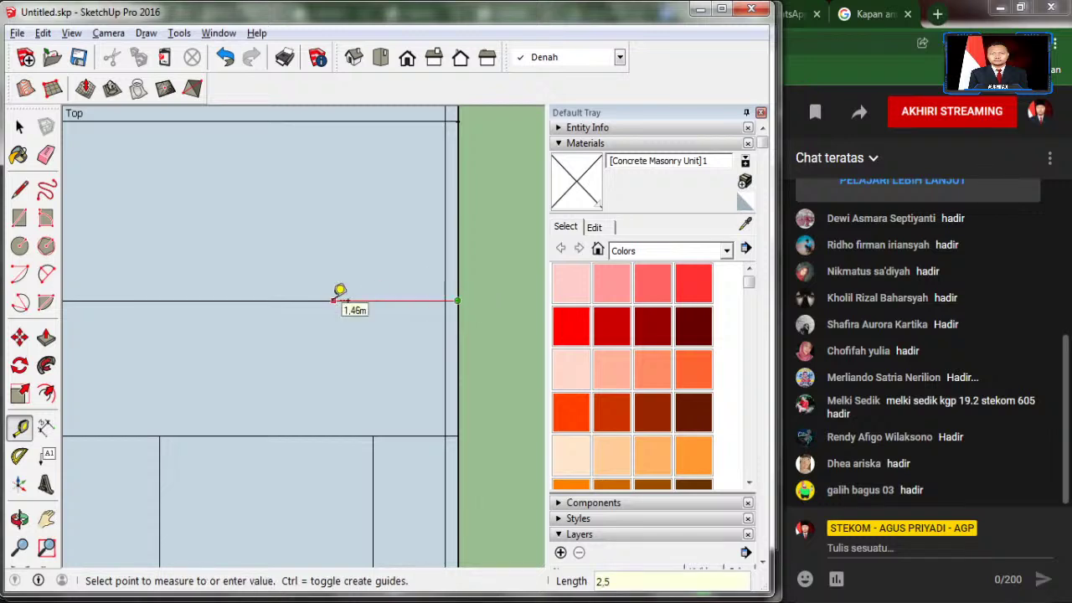
{"action": "key", "text": "Return"}
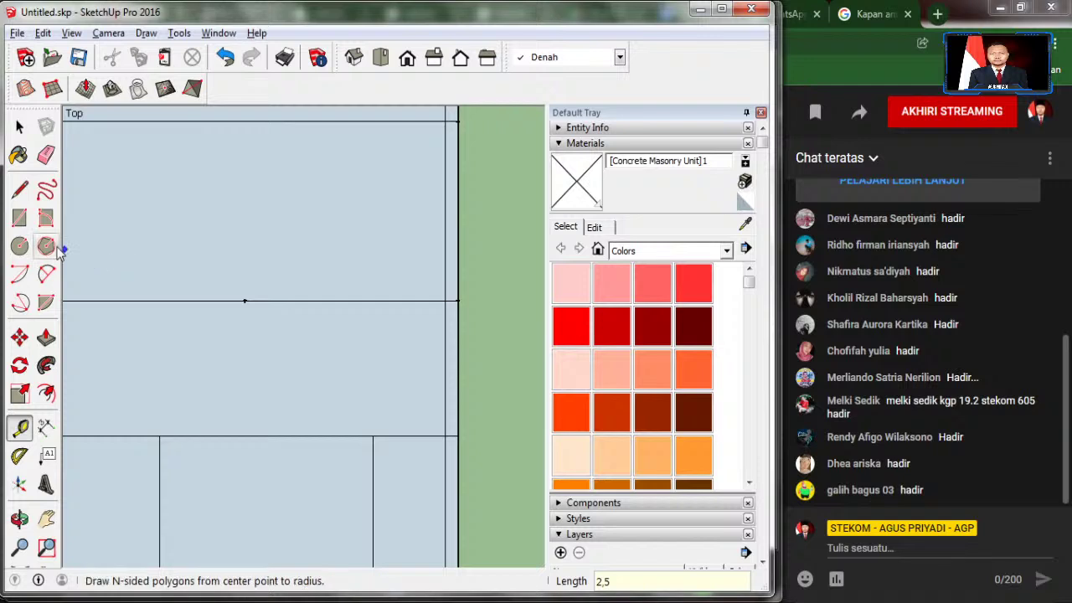
{"action": "left_click", "coordinate": [19, 189]}
{"action": "left_click", "coordinate": [244, 300]}
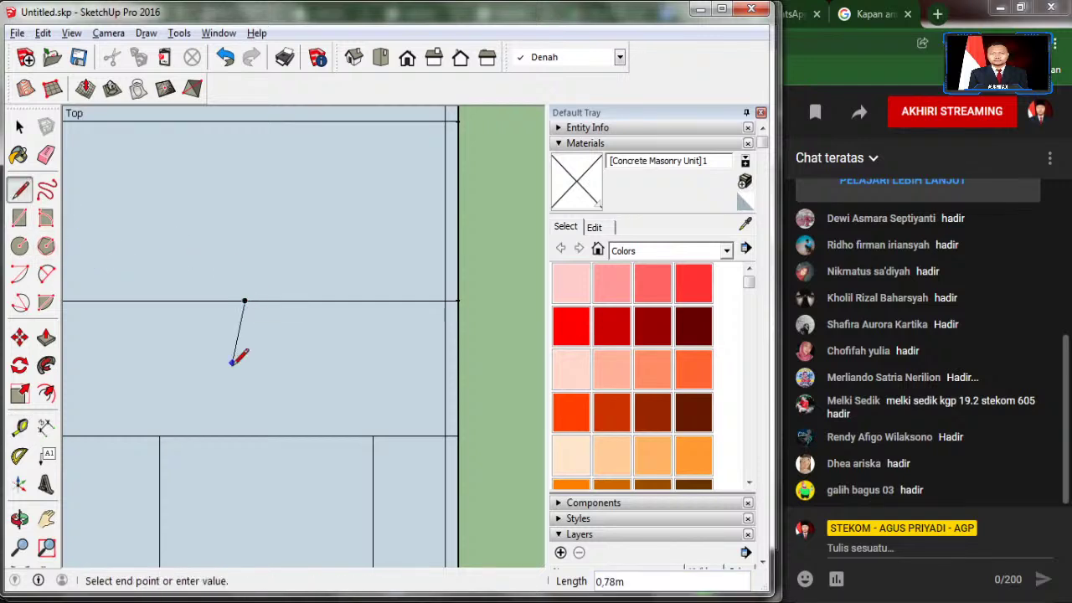
{"action": "left_click", "coordinate": [245, 436]}
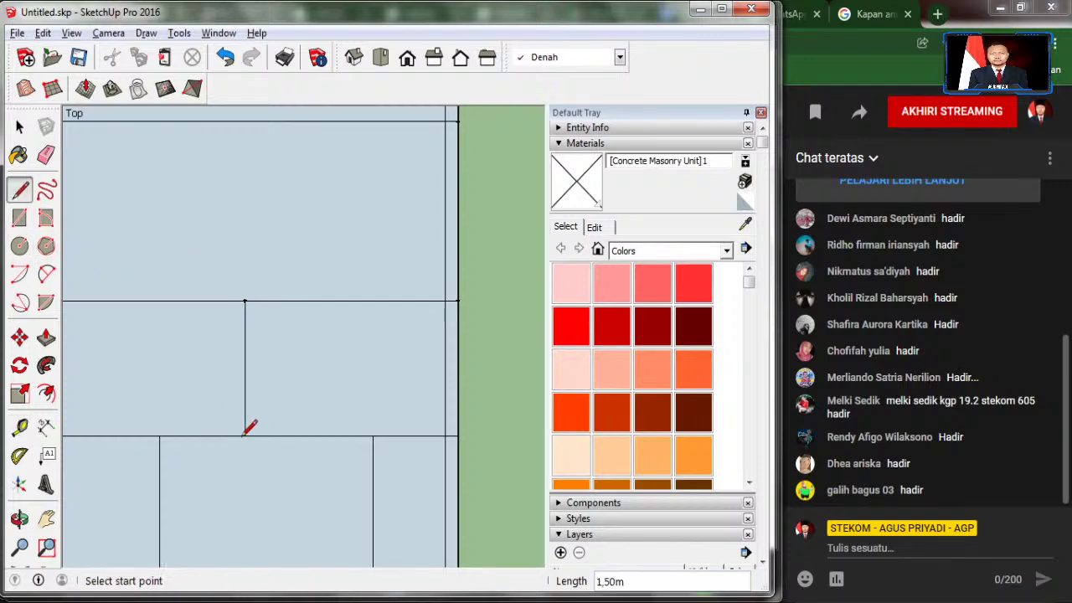
Step: Erase the leftover dividing line left of the new wall and bring up the A.jpg reference plan
{"action": "left_click", "coordinate": [46, 155]}
{"action": "left_click", "coordinate": [132, 301]}
{"action": "key", "text": "alt+Tab"}
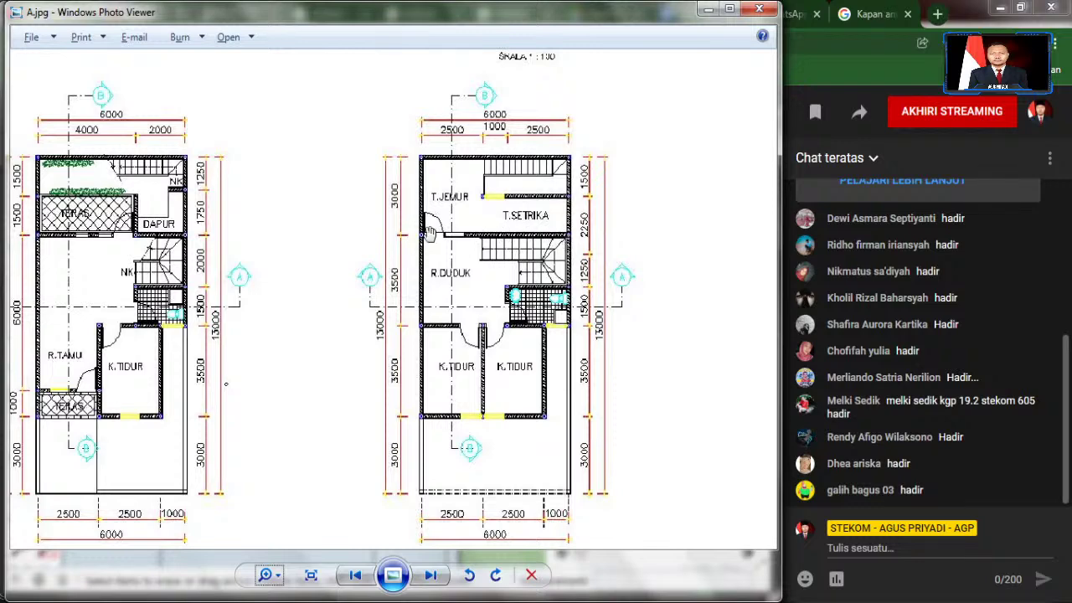
{"action": "key", "text": "alt+Tab"}
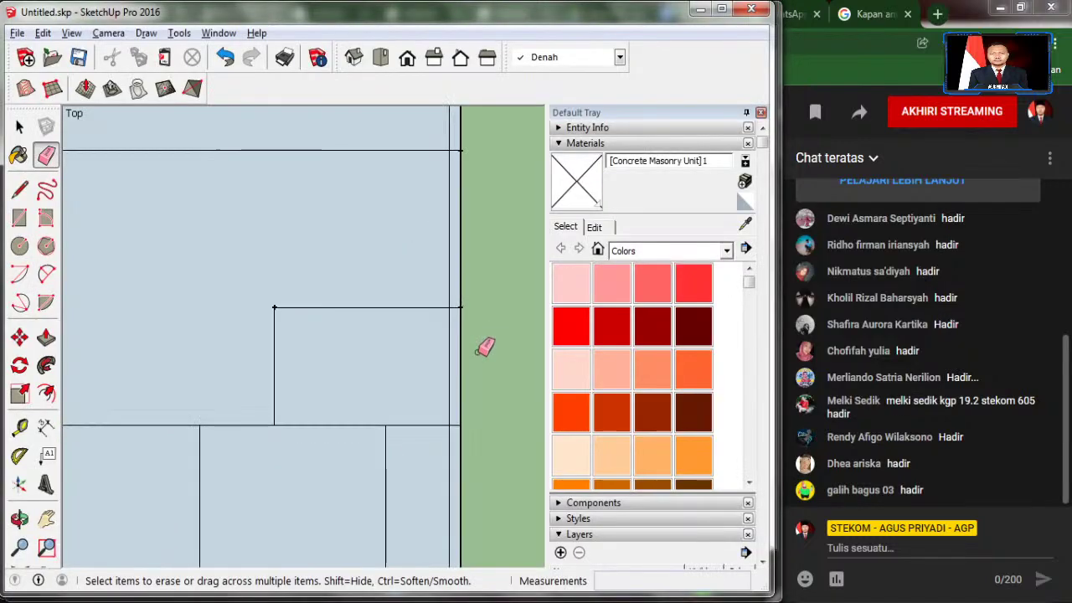
{"action": "key", "text": "alt+Tab"}
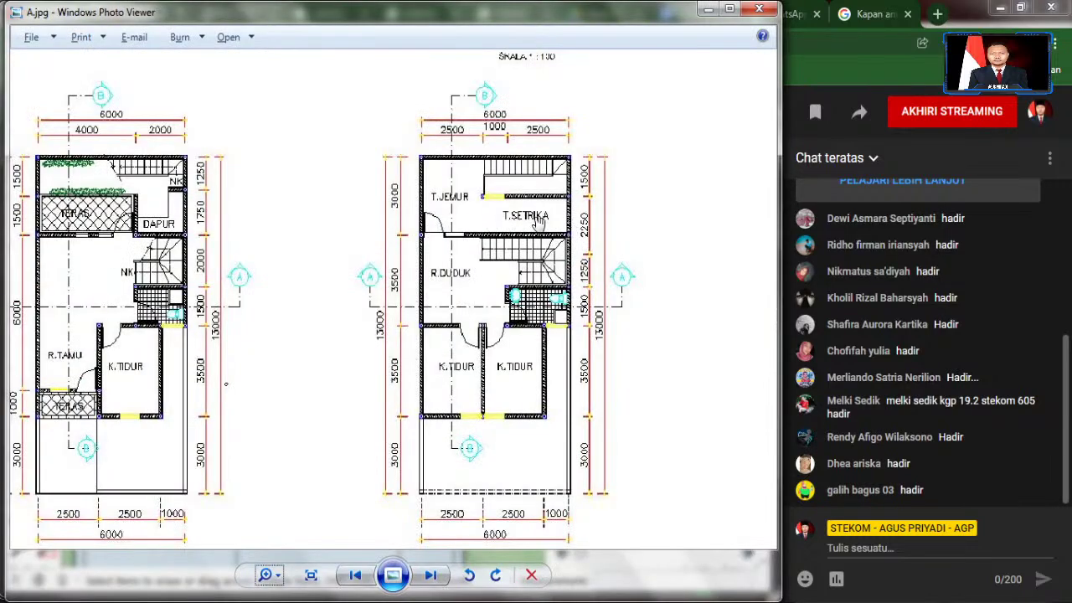
{"action": "scroll", "coordinate": [559, 219], "scroll_direction": "up", "scroll_amount": 2}
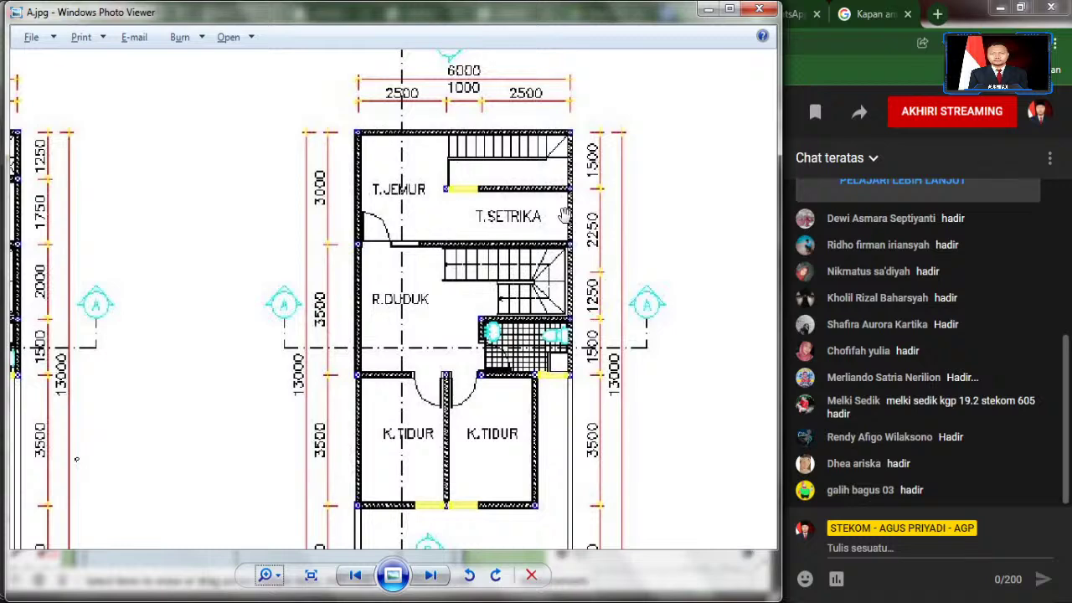
Step: Start a line at the plan's top-right corner, cancel it, and recheck the reference plan
{"action": "key", "text": "alt+Tab"}
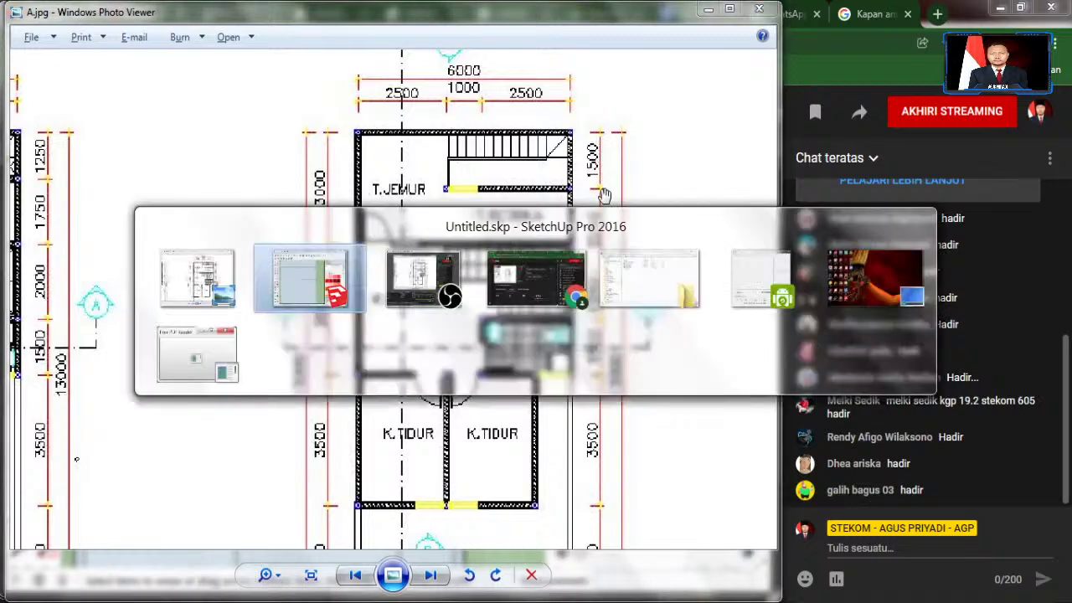
{"action": "left_click", "coordinate": [29, 193]}
{"action": "scroll", "coordinate": [232, 347], "scroll_direction": "down", "scroll_amount": 2}
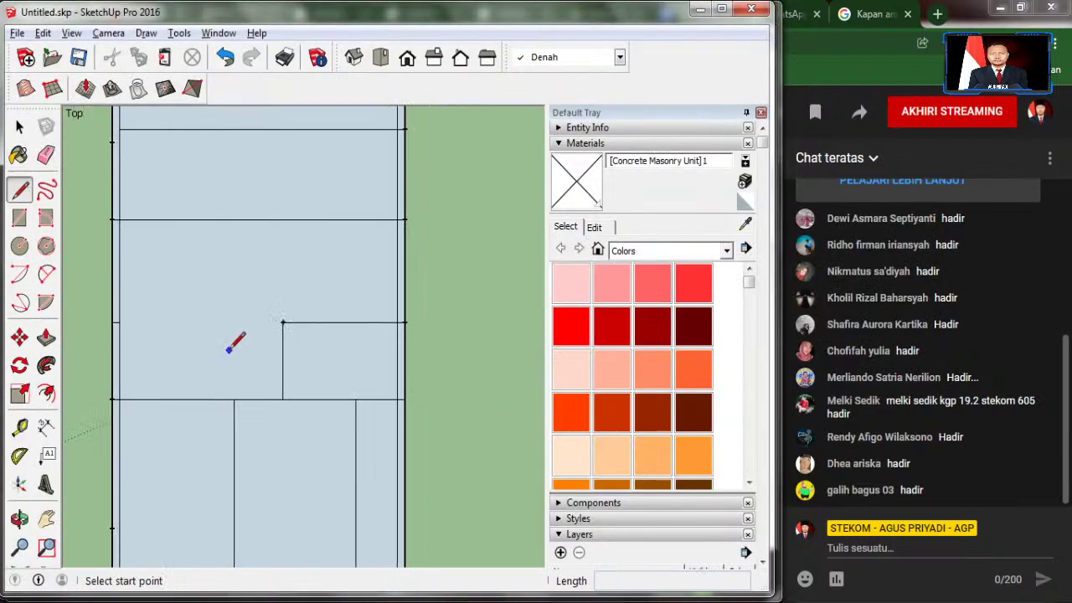
{"action": "scroll", "coordinate": [232, 346], "scroll_direction": "down", "scroll_amount": 1}
{"action": "scroll", "coordinate": [239, 360], "scroll_direction": "down", "scroll_amount": 1}
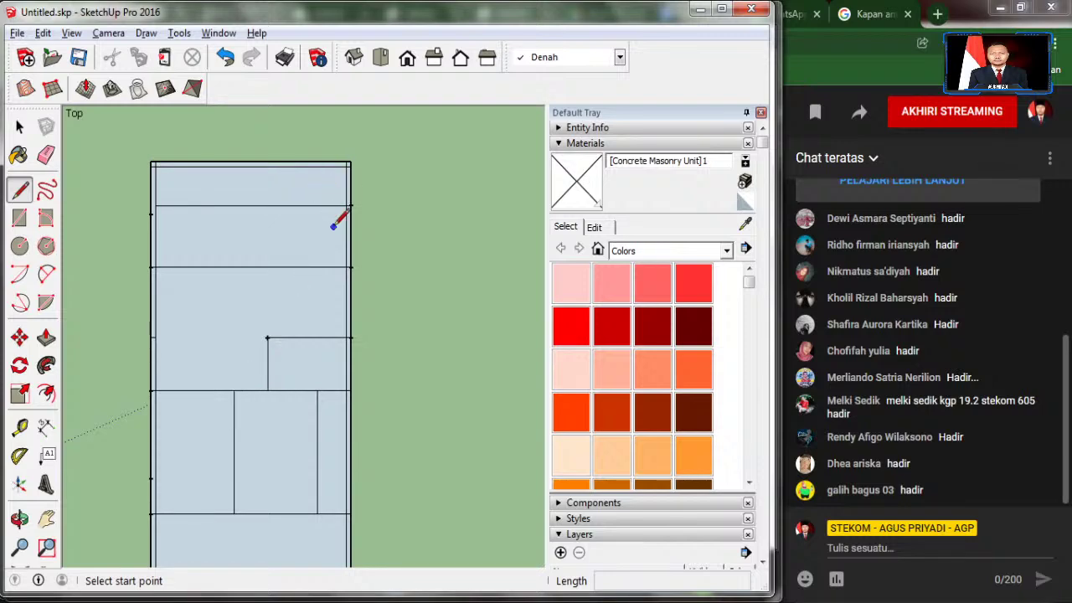
{"action": "scroll", "coordinate": [341, 219], "scroll_direction": "up", "scroll_amount": 2}
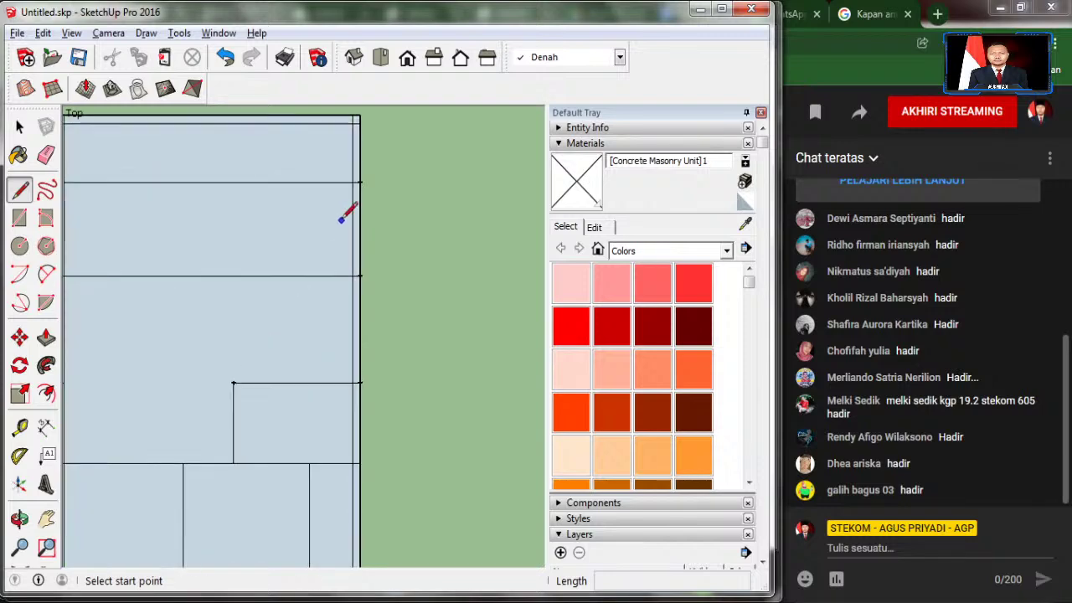
{"action": "left_click", "coordinate": [358, 115]}
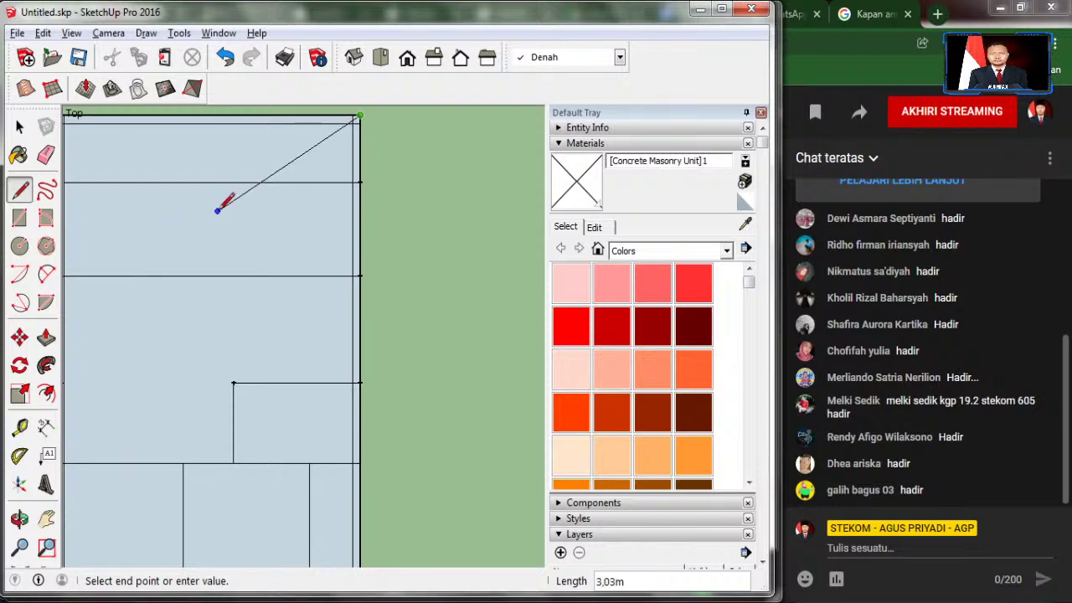
{"action": "key", "text": "Escape"}
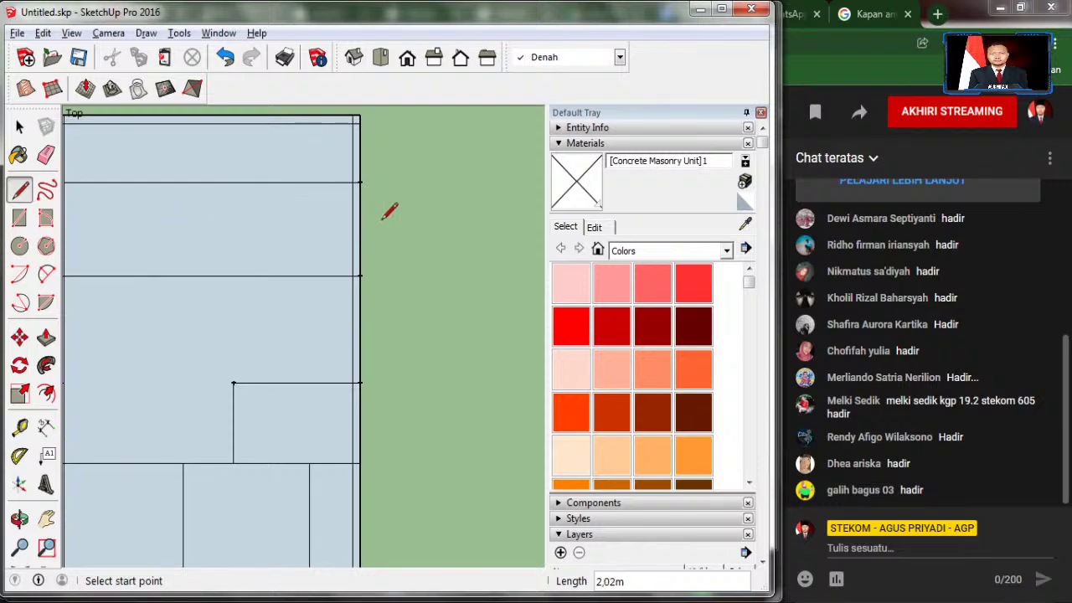
{"action": "key", "text": "alt+Tab"}
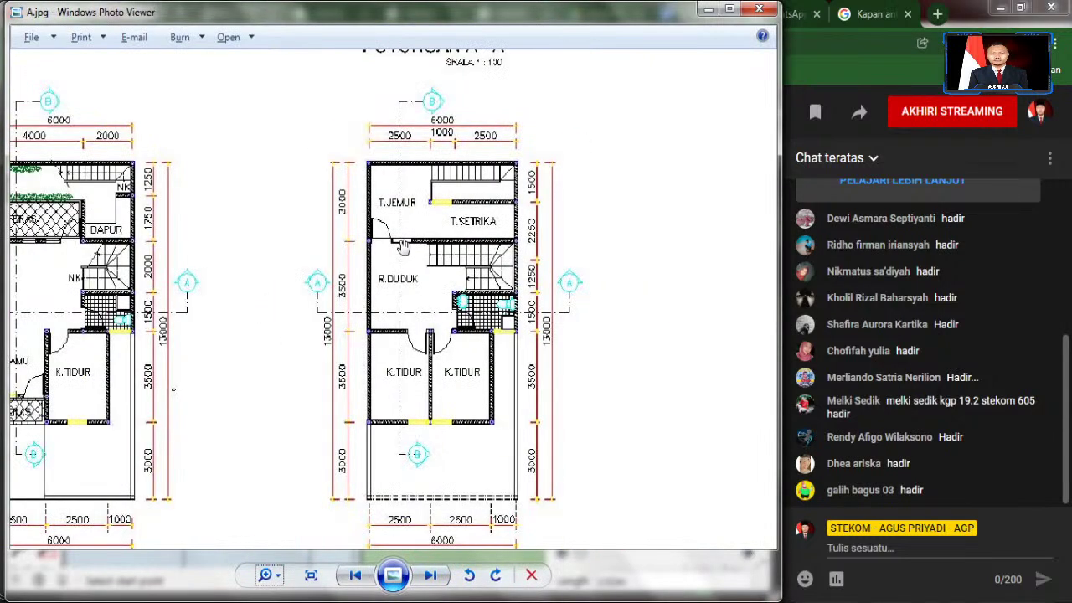
{"action": "key", "text": "alt+Tab"}
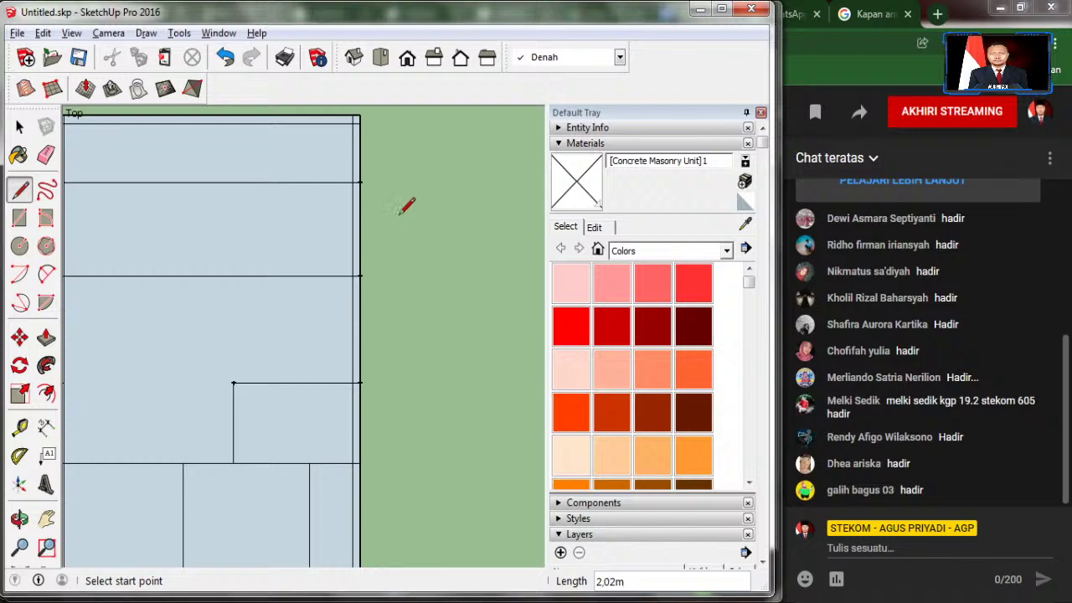
Step: Place a guide point 1.5 m below the top-right corner and start a line from it
{"action": "left_click", "coordinate": [19, 428]}
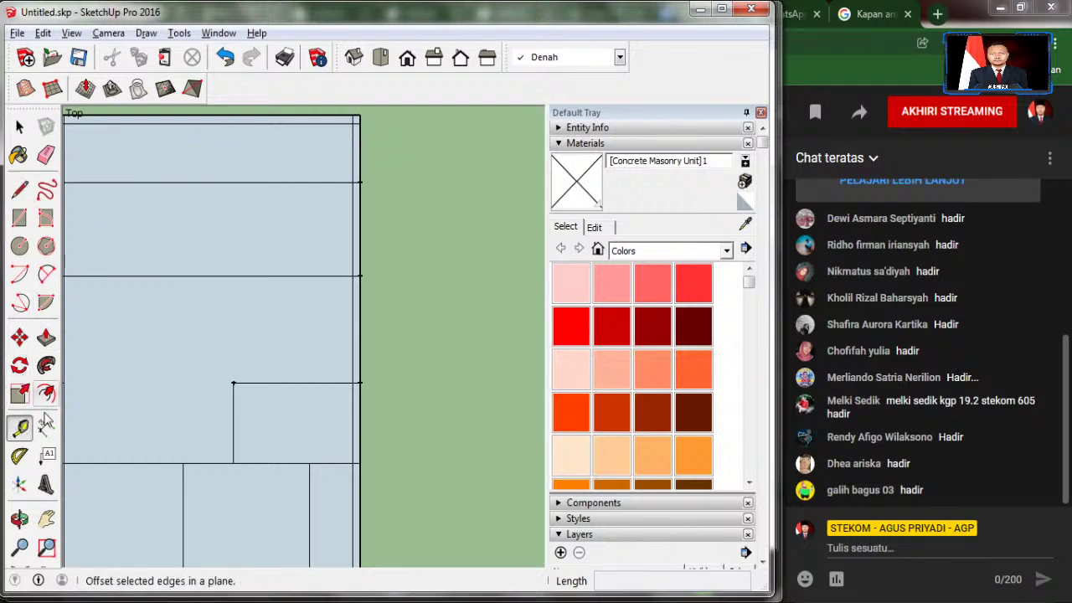
{"action": "left_click", "coordinate": [360, 115]}
{"action": "type", "text": "1,5"}
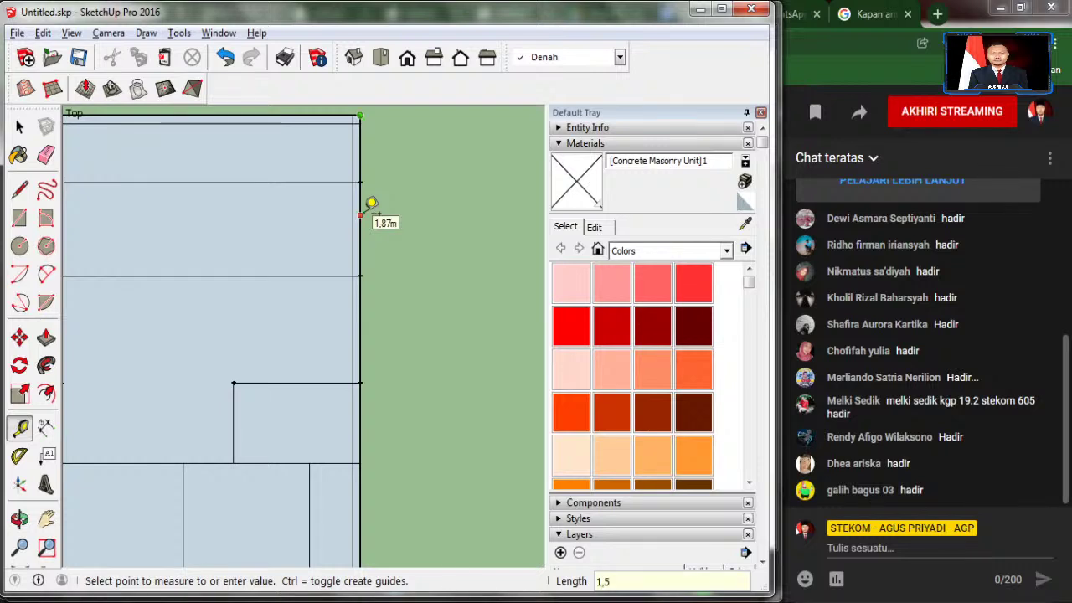
{"action": "key", "text": "Return"}
{"action": "left_click", "coordinate": [24, 189]}
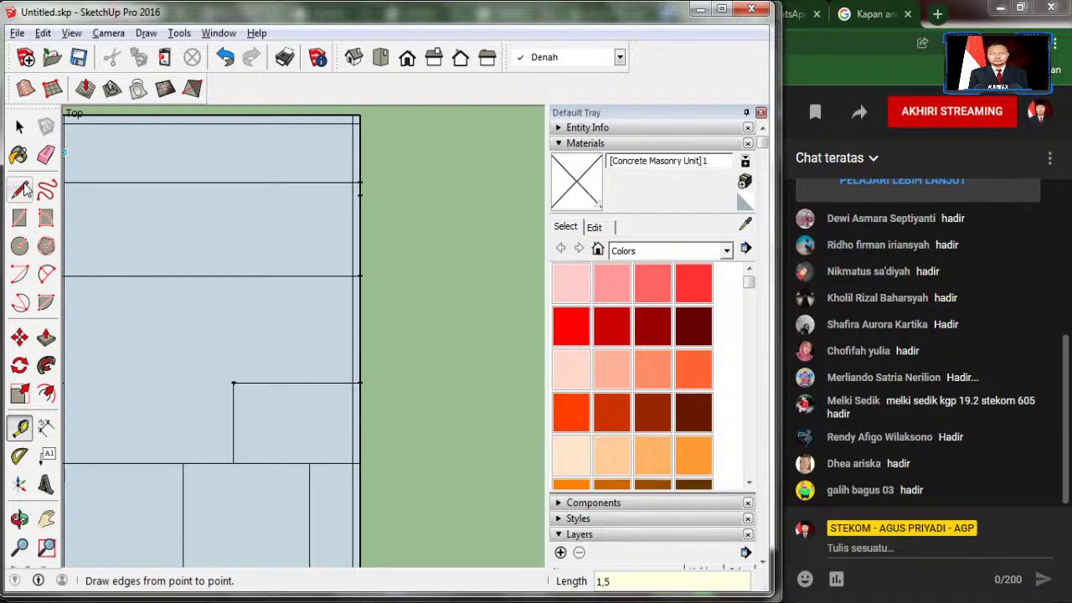
{"action": "left_click", "coordinate": [23, 189]}
{"action": "left_click", "coordinate": [360, 195]}
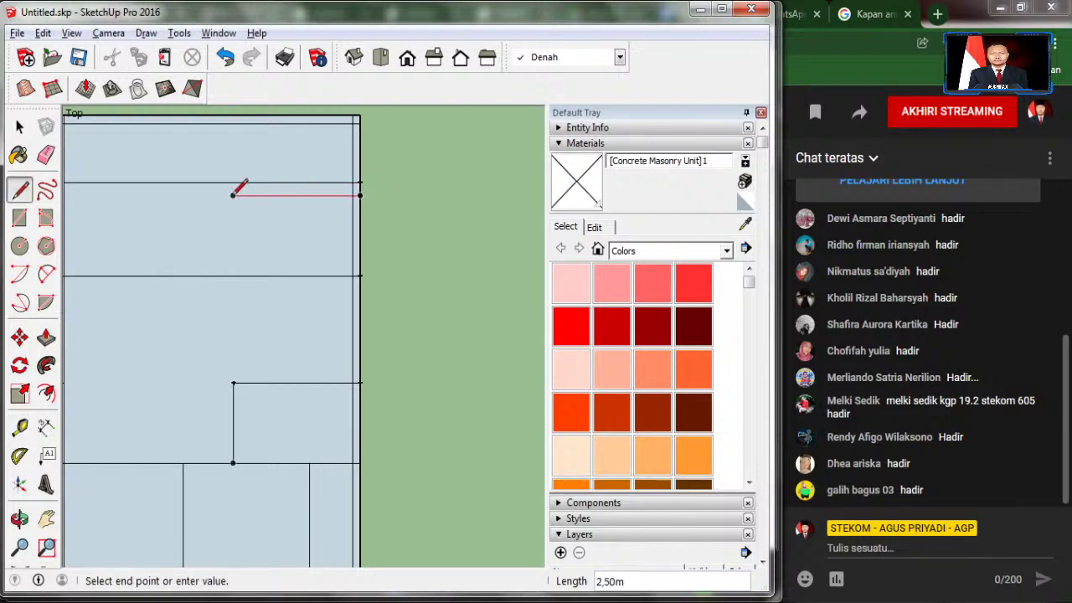
{"action": "key", "text": "alt+Tab"}
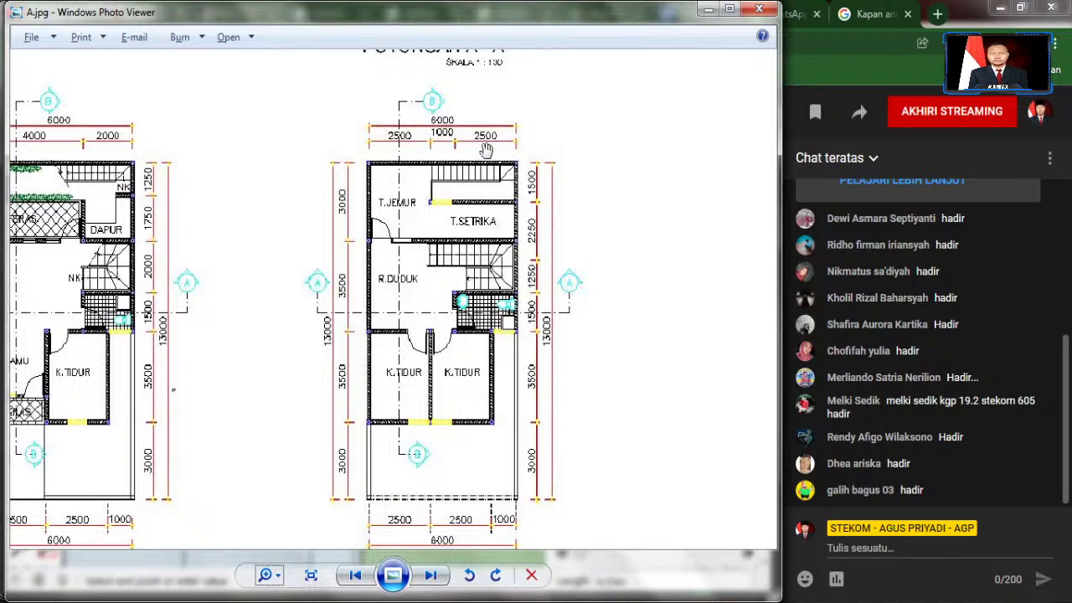
Step: Finish the started line at its entered length and erase the misplaced horizontal line
{"action": "key", "text": "alt+Tab"}
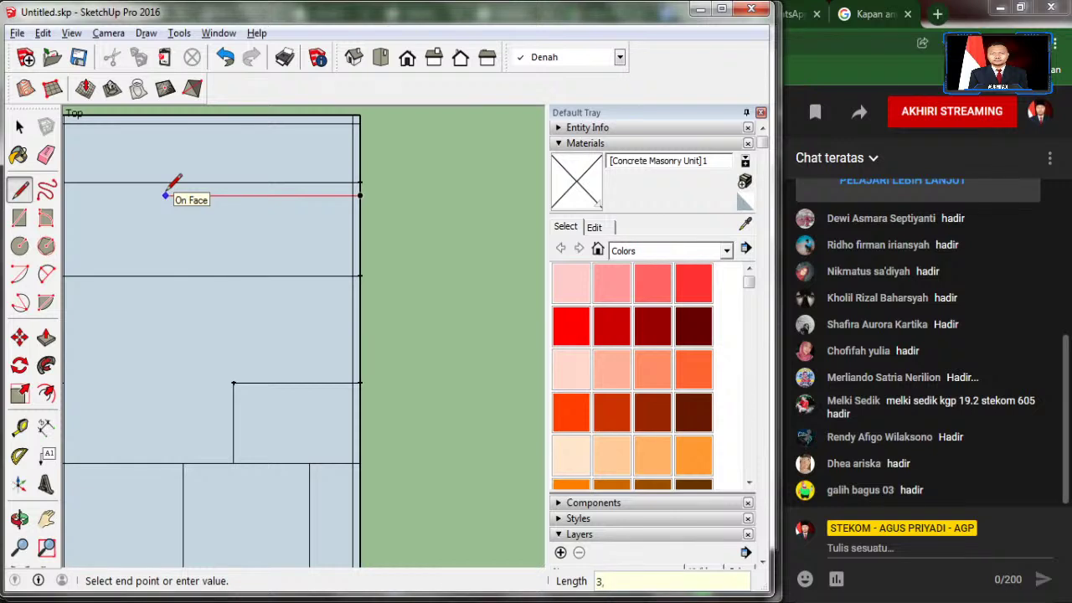
{"action": "key", "text": "Return"}
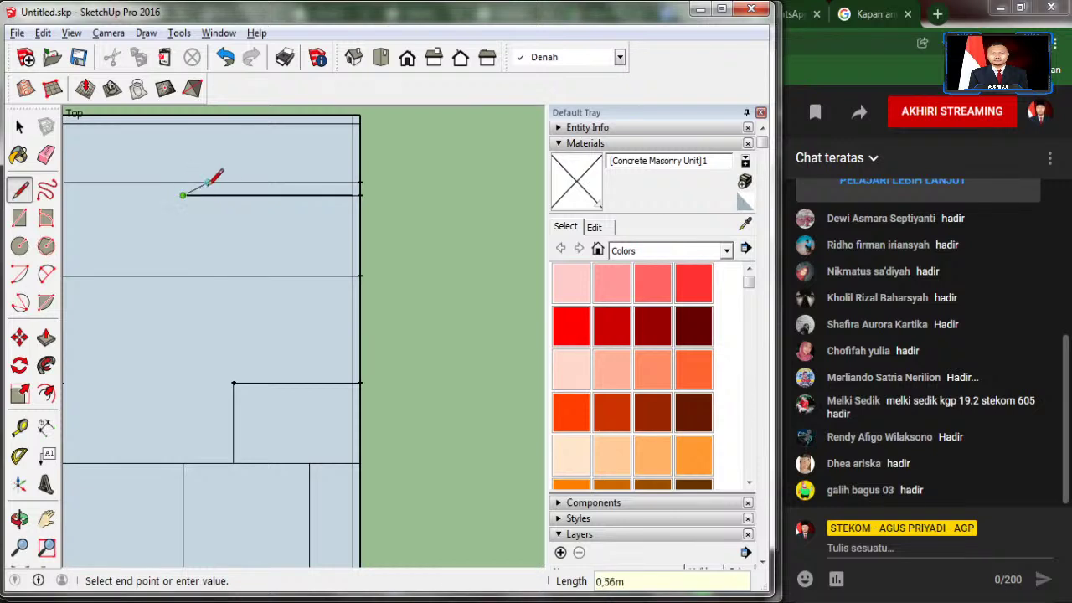
{"action": "key", "text": "Escape"}
{"action": "left_click", "coordinate": [46, 154]}
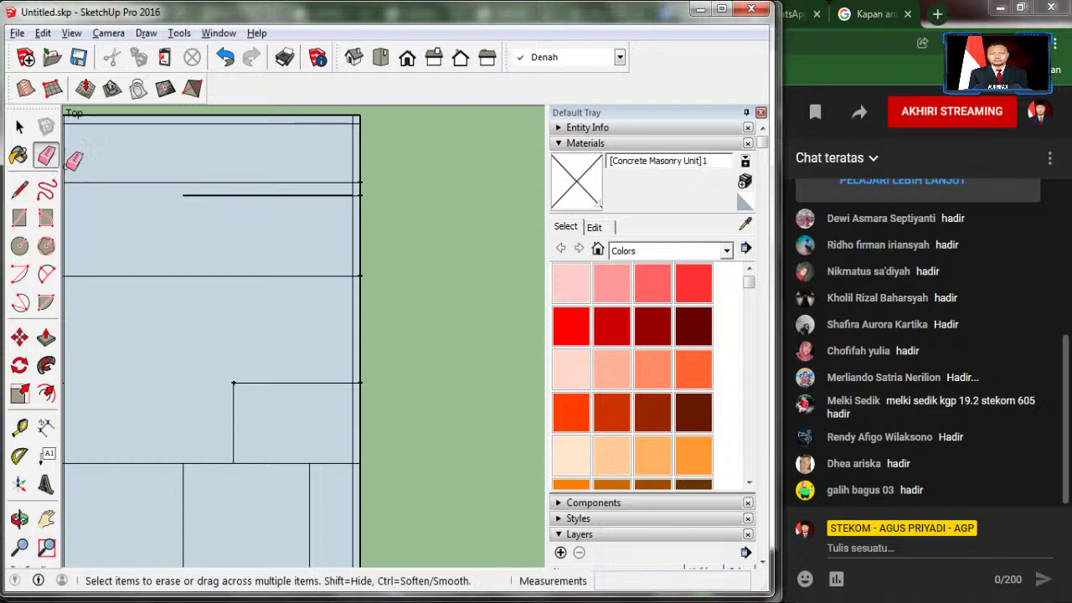
{"action": "left_click", "coordinate": [130, 179]}
{"action": "scroll", "coordinate": [206, 157], "scroll_direction": "down", "scroll_amount": 2}
{"action": "scroll", "coordinate": [309, 155], "scroll_direction": "up", "scroll_amount": 2}
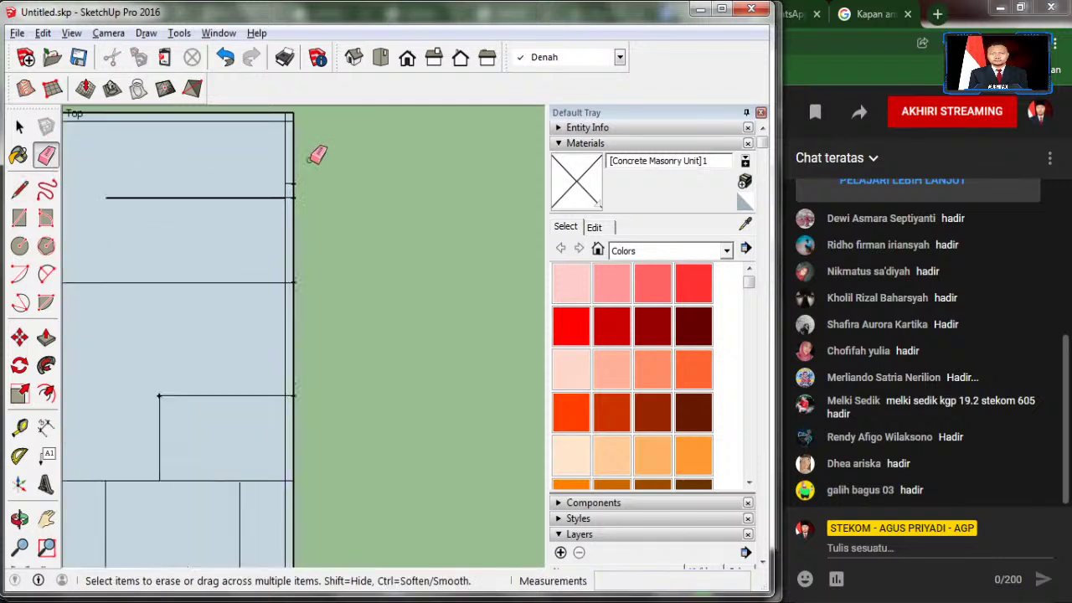
{"action": "scroll", "coordinate": [294, 173], "scroll_direction": "up", "scroll_amount": 1}
{"action": "scroll", "coordinate": [294, 191], "scroll_direction": "up", "scroll_amount": 1}
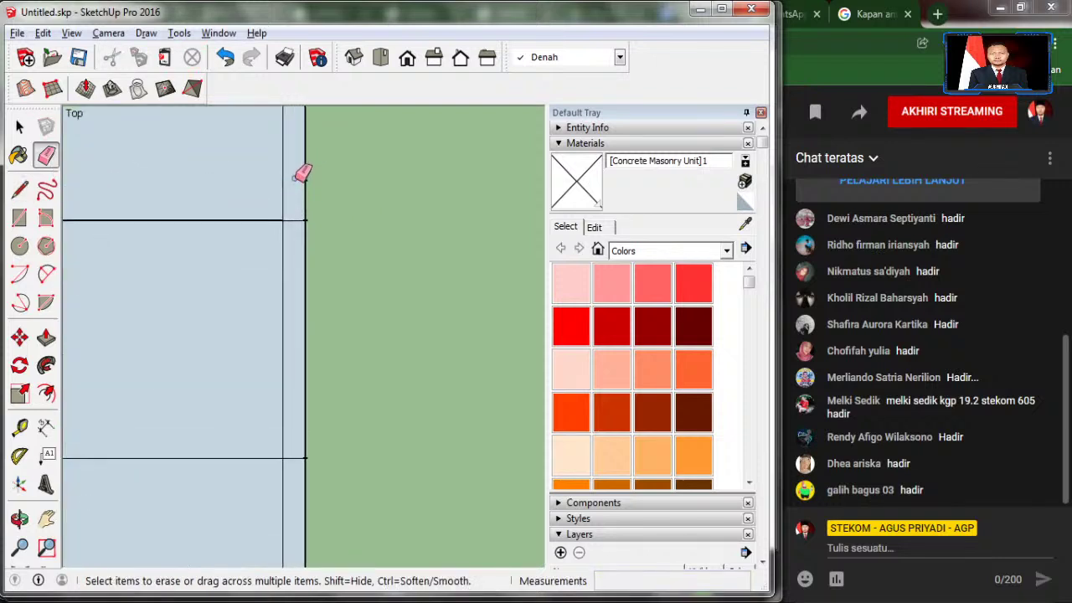
{"action": "scroll", "coordinate": [303, 173], "scroll_direction": "down", "scroll_amount": 1}
{"action": "scroll", "coordinate": [310, 173], "scroll_direction": "down", "scroll_amount": 1}
{"action": "scroll", "coordinate": [312, 173], "scroll_direction": "down", "scroll_amount": 2}
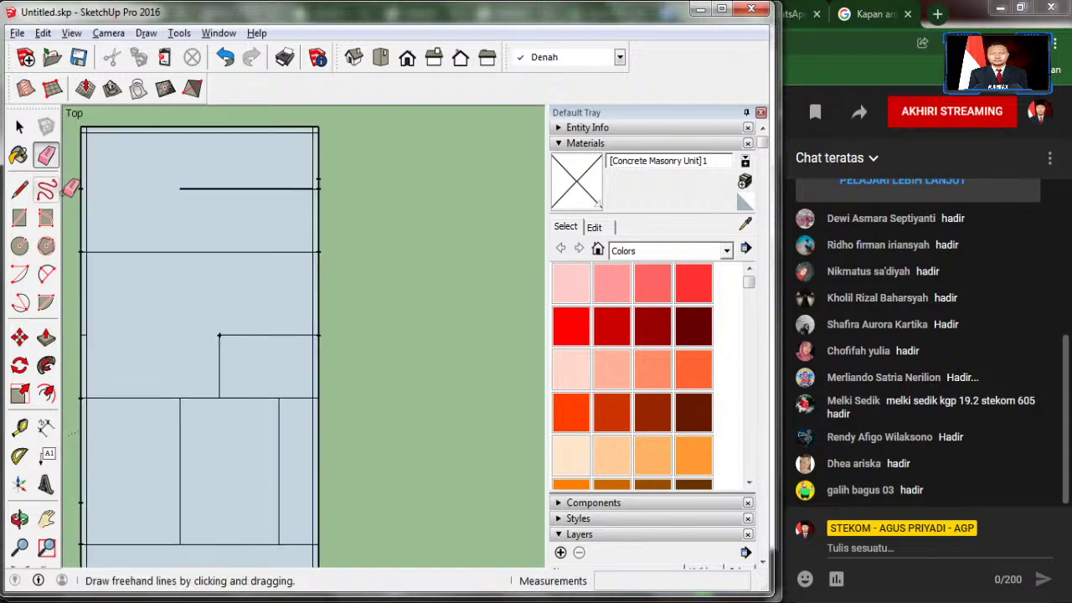
Step: Draw a 3.50 m wall line from the corner to the right wall, then view A.jpg
{"action": "left_click", "coordinate": [20, 189]}
{"action": "scroll", "coordinate": [185, 148], "scroll_direction": "up", "scroll_amount": 2}
{"action": "scroll", "coordinate": [176, 203], "scroll_direction": "up", "scroll_amount": 2}
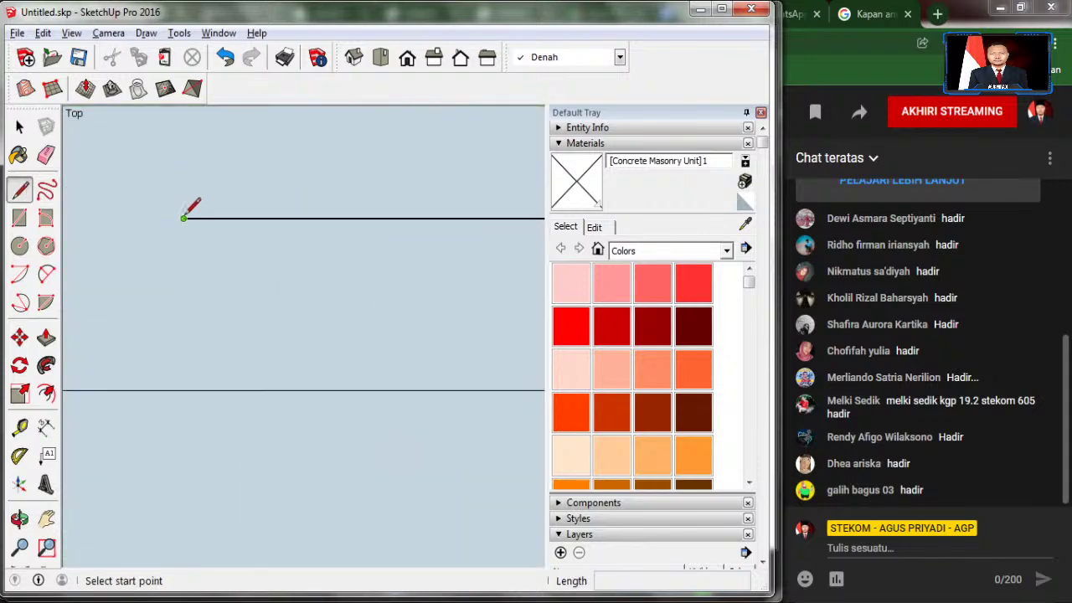
{"action": "left_click", "coordinate": [184, 217]}
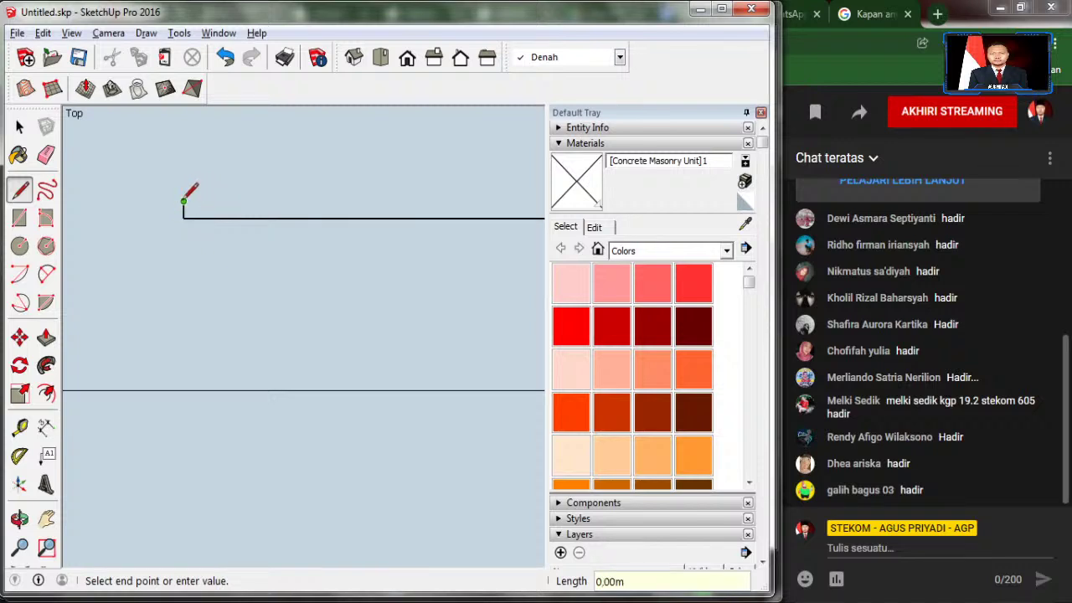
{"action": "scroll", "coordinate": [184, 198], "scroll_direction": "down", "scroll_amount": 2}
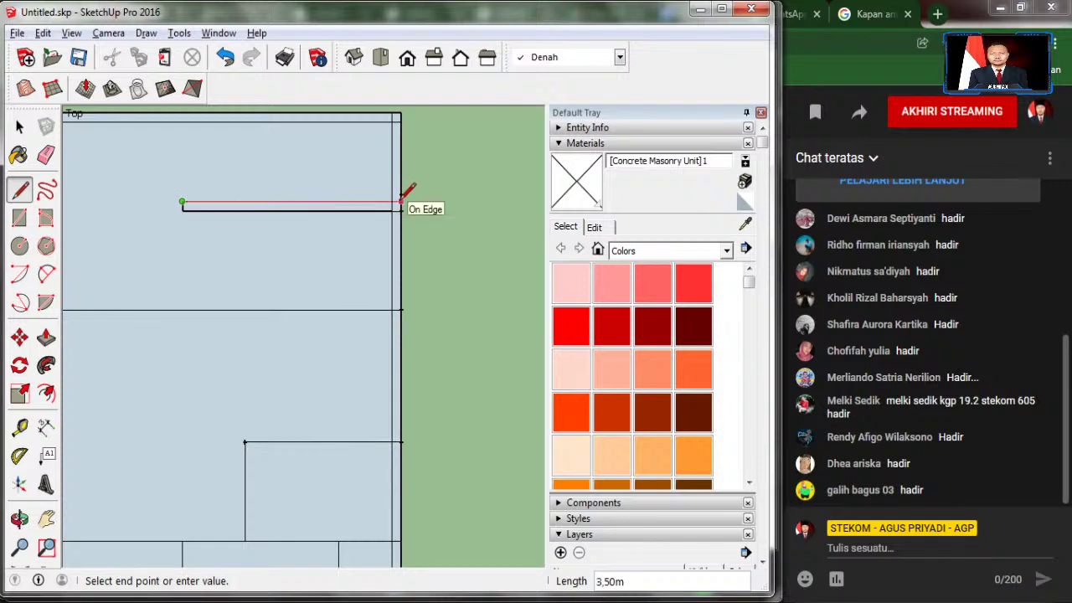
{"action": "left_click", "coordinate": [402, 199]}
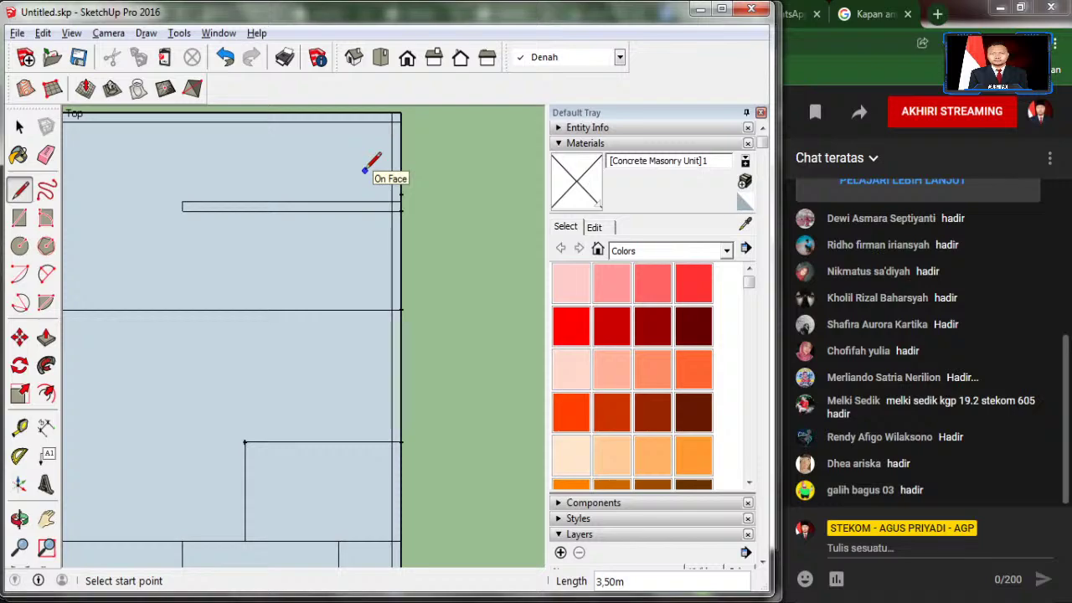
{"action": "key", "text": "alt+Tab"}
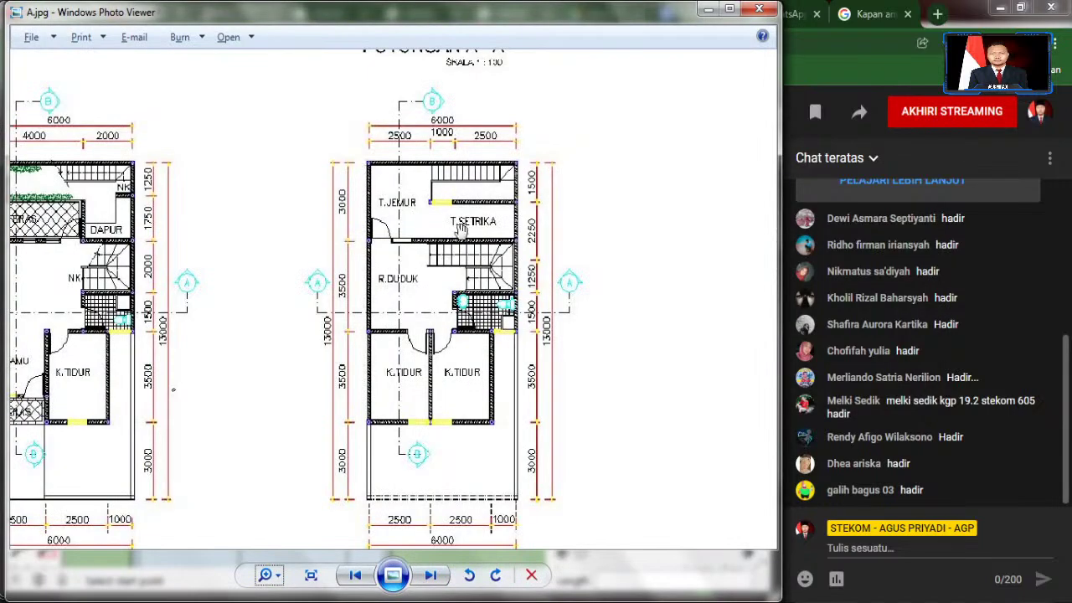
Step: Zoom into the K.TIDUR bedroom walls on A.jpg, then switch back to SketchUp
{"action": "scroll", "coordinate": [490, 180], "scroll_direction": "down", "scroll_amount": 2}
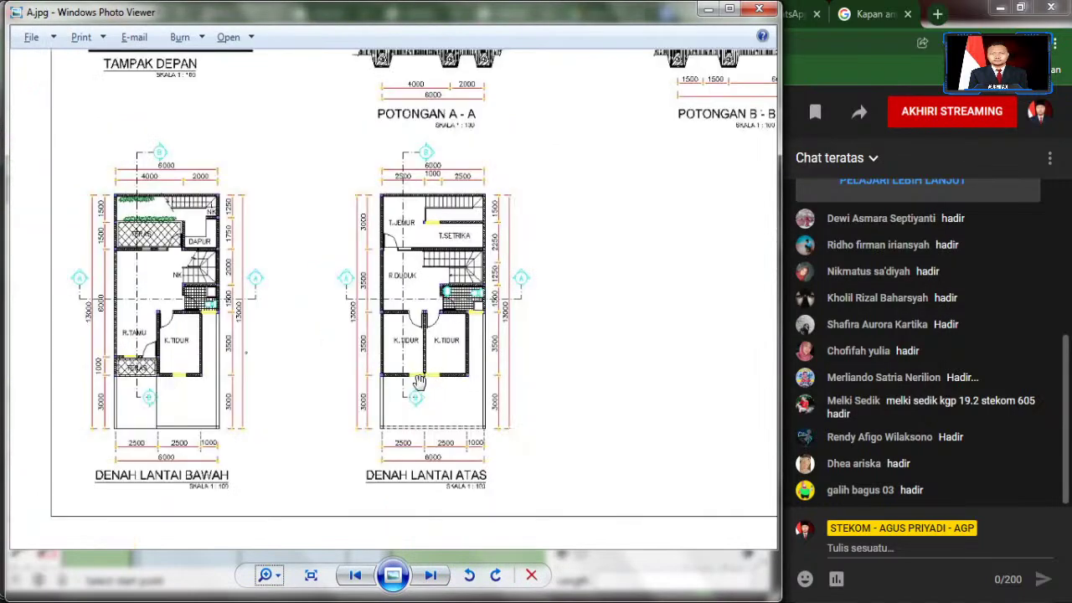
{"action": "scroll", "coordinate": [419, 384], "scroll_direction": "up", "scroll_amount": 3}
{"action": "scroll", "coordinate": [397, 381], "scroll_direction": "up", "scroll_amount": 3}
{"action": "scroll", "coordinate": [386, 312], "scroll_direction": "down", "scroll_amount": 2}
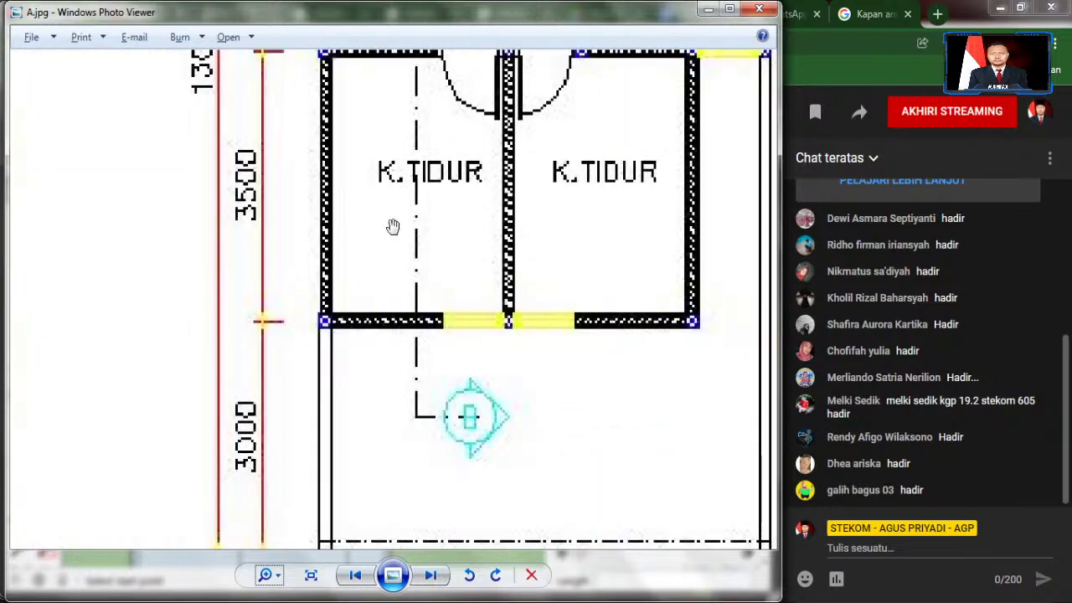
{"action": "key", "text": "alt+Tab"}
Step: Select the Eraser and zoom around the plan, glancing once more at the reference
{"action": "scroll", "coordinate": [263, 159], "scroll_direction": "down", "scroll_amount": 1}
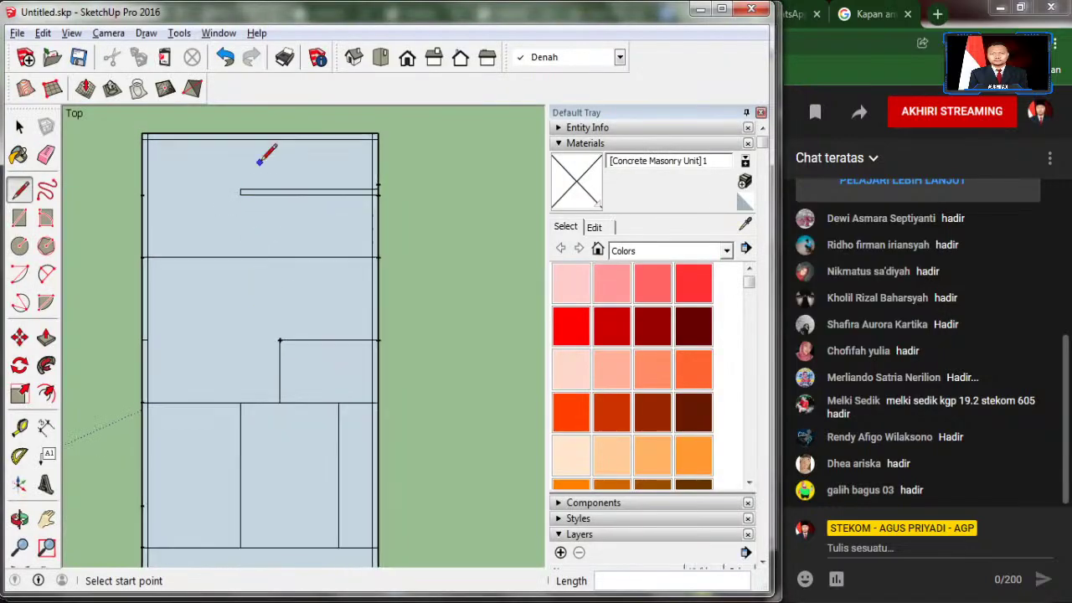
{"action": "scroll", "coordinate": [260, 277], "scroll_direction": "down", "scroll_amount": 2}
{"action": "scroll", "coordinate": [251, 418], "scroll_direction": "up", "scroll_amount": 3}
{"action": "left_click", "coordinate": [46, 156]}
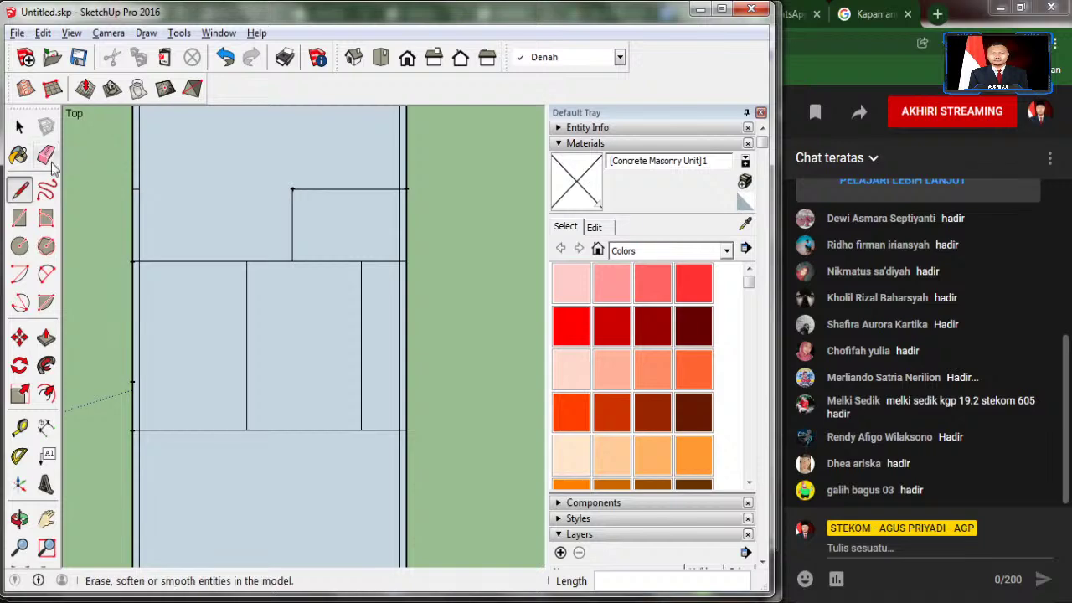
{"action": "key", "text": "alt+Tab"}
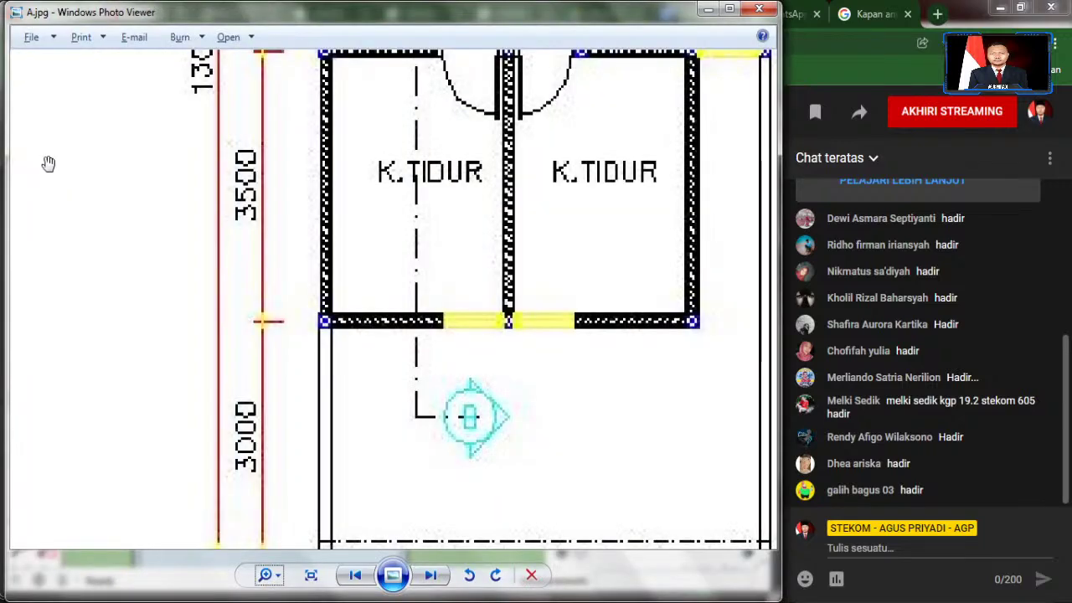
{"action": "key", "text": "alt+Tab"}
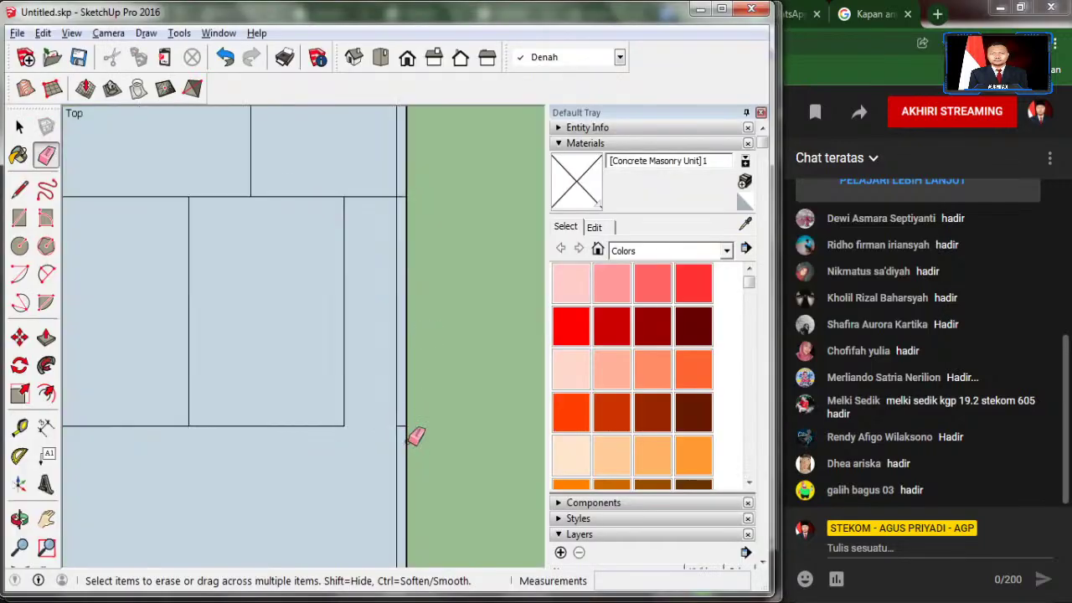
{"action": "scroll", "coordinate": [416, 436], "scroll_direction": "up", "scroll_amount": 2}
{"action": "scroll", "coordinate": [407, 434], "scroll_direction": "up", "scroll_amount": 2}
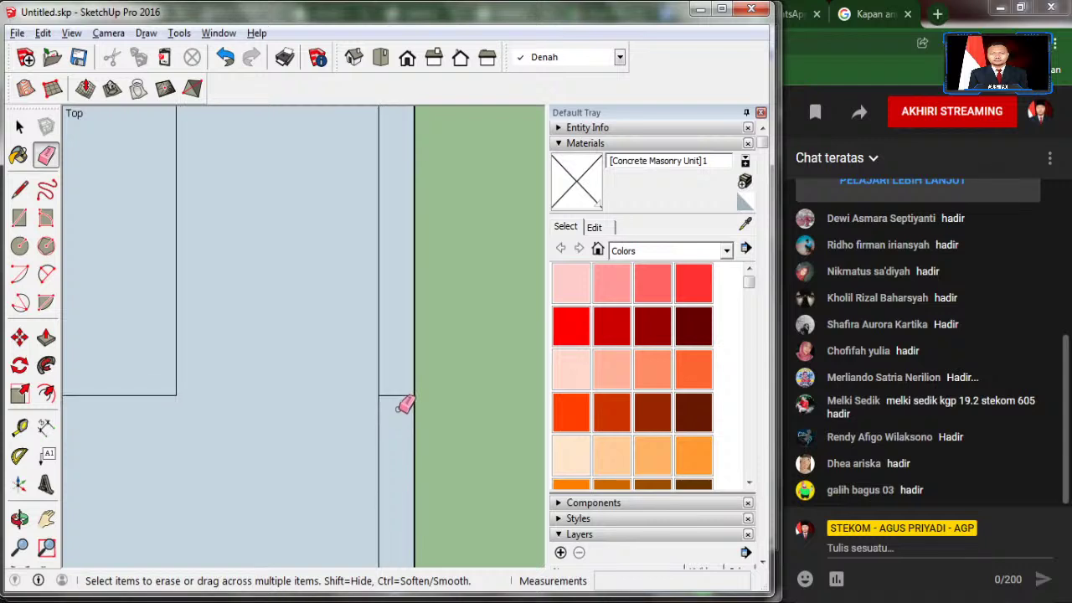
{"action": "scroll", "coordinate": [396, 412], "scroll_direction": "down", "scroll_amount": 1}
{"action": "scroll", "coordinate": [401, 409], "scroll_direction": "down", "scroll_amount": 1}
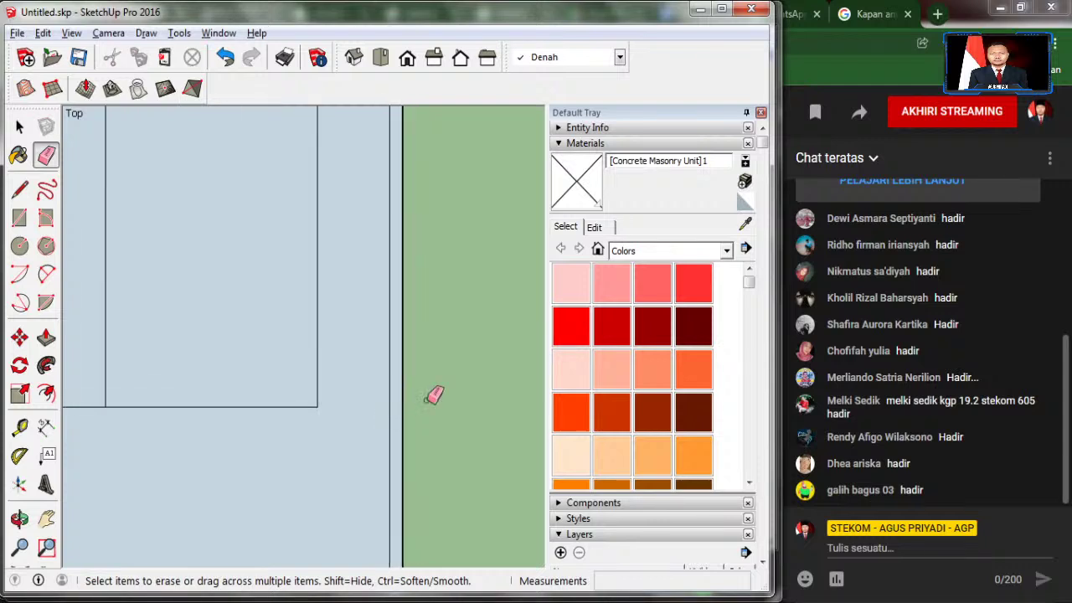
{"action": "scroll", "coordinate": [431, 390], "scroll_direction": "down", "scroll_amount": 1}
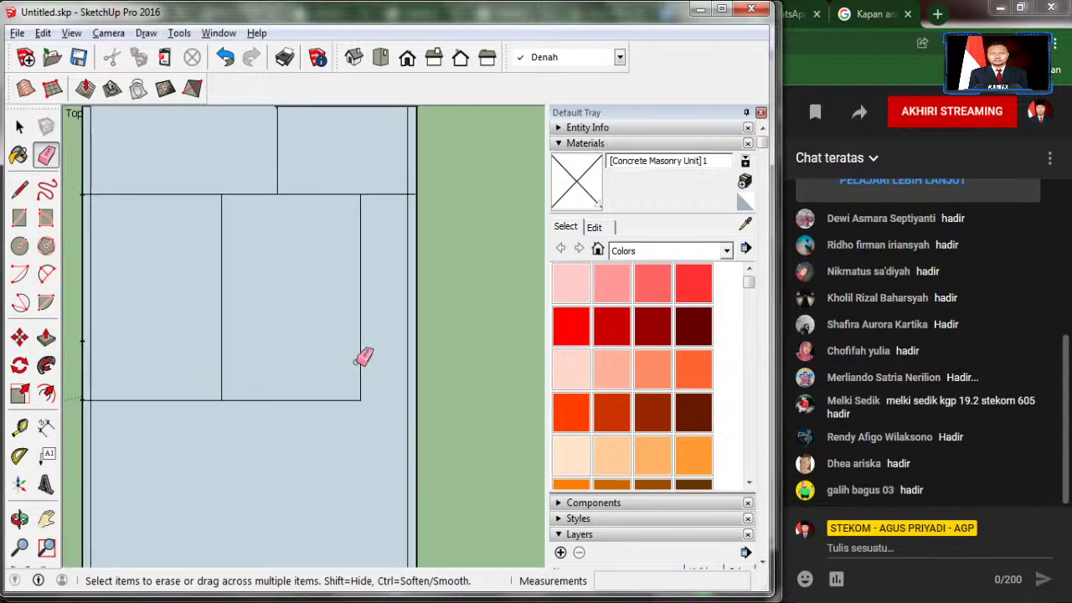
Step: Offset the right room's face 0.15 m inward to create an inner rectangle
{"action": "left_click", "coordinate": [46, 393]}
{"action": "left_click", "coordinate": [216, 353]}
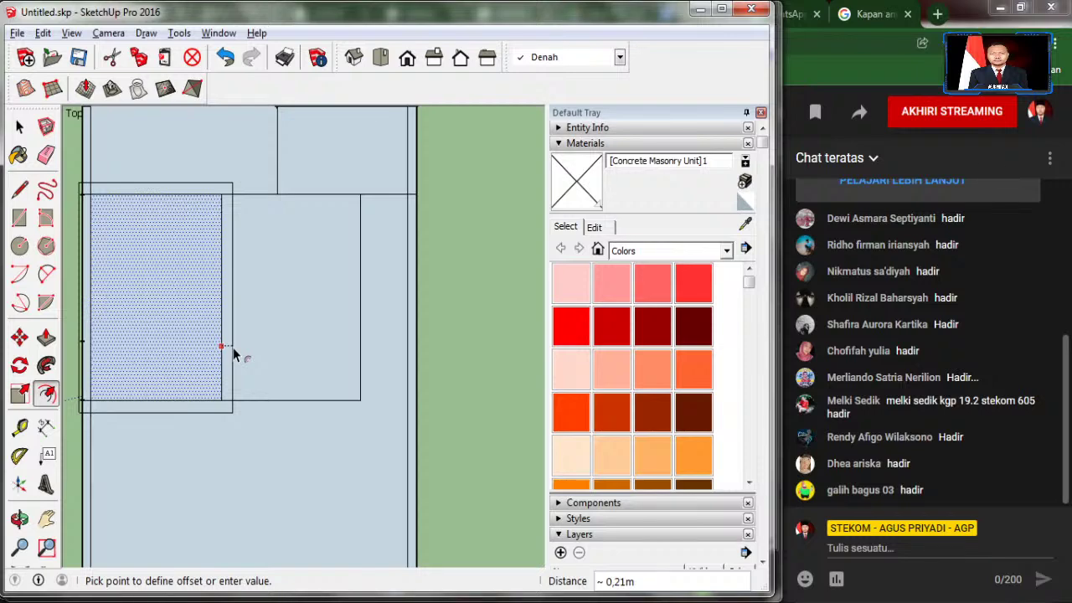
{"action": "key", "text": "Escape"}
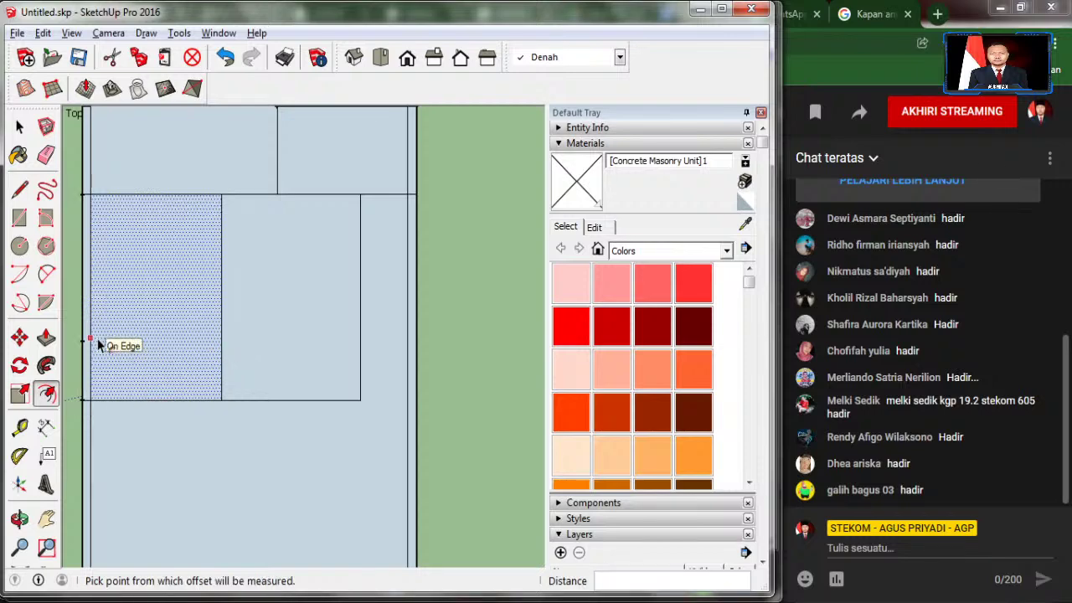
{"action": "left_click", "coordinate": [90, 339]}
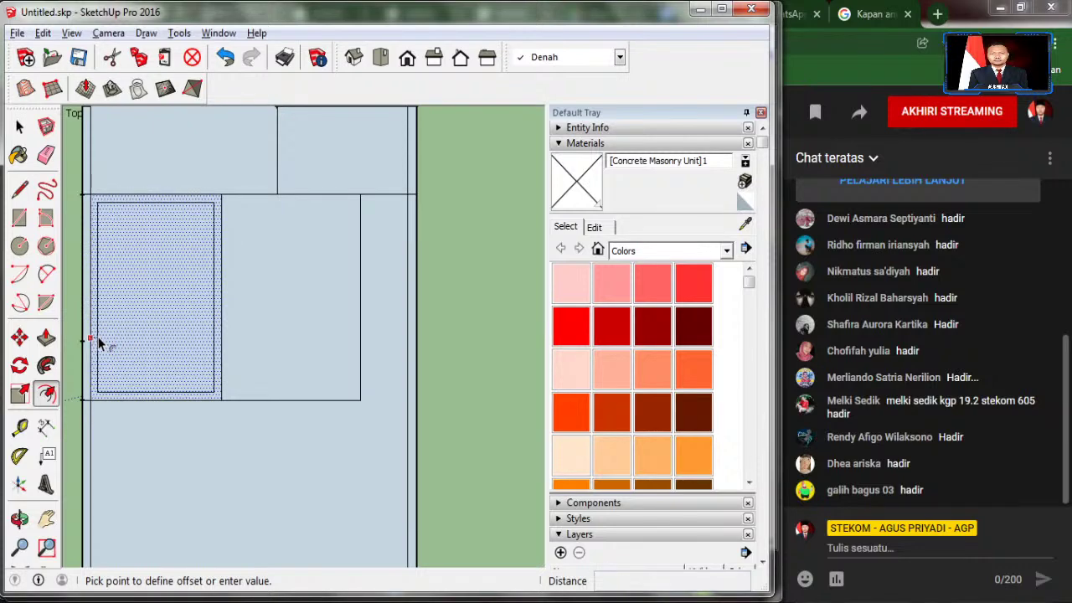
{"action": "key", "text": "Escape"}
{"action": "left_click", "coordinate": [248, 333]}
{"action": "type", "text": "0,"}
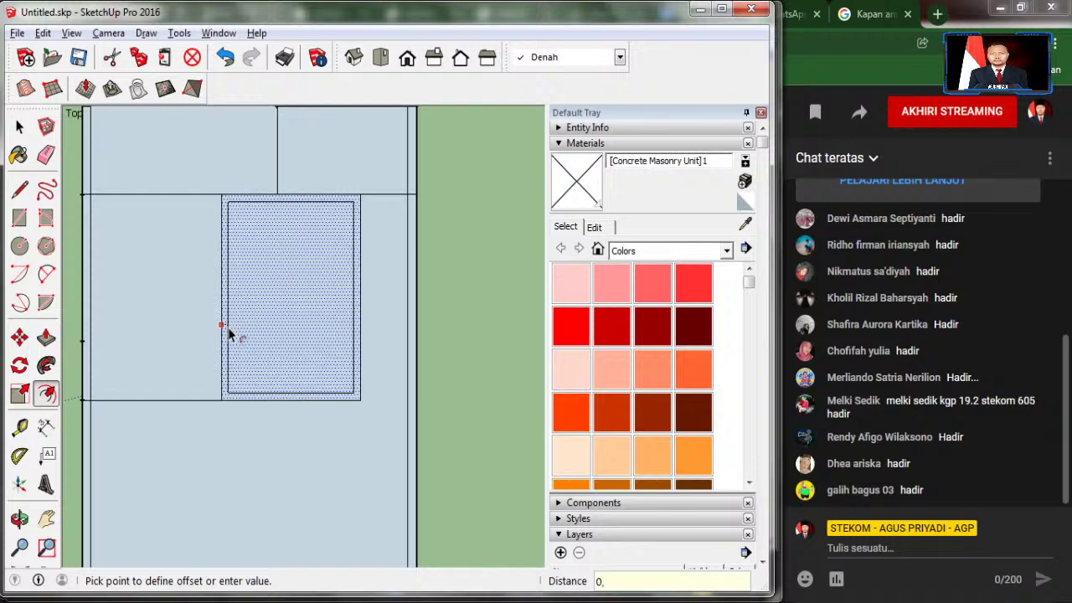
{"action": "left_click", "coordinate": [230, 332]}
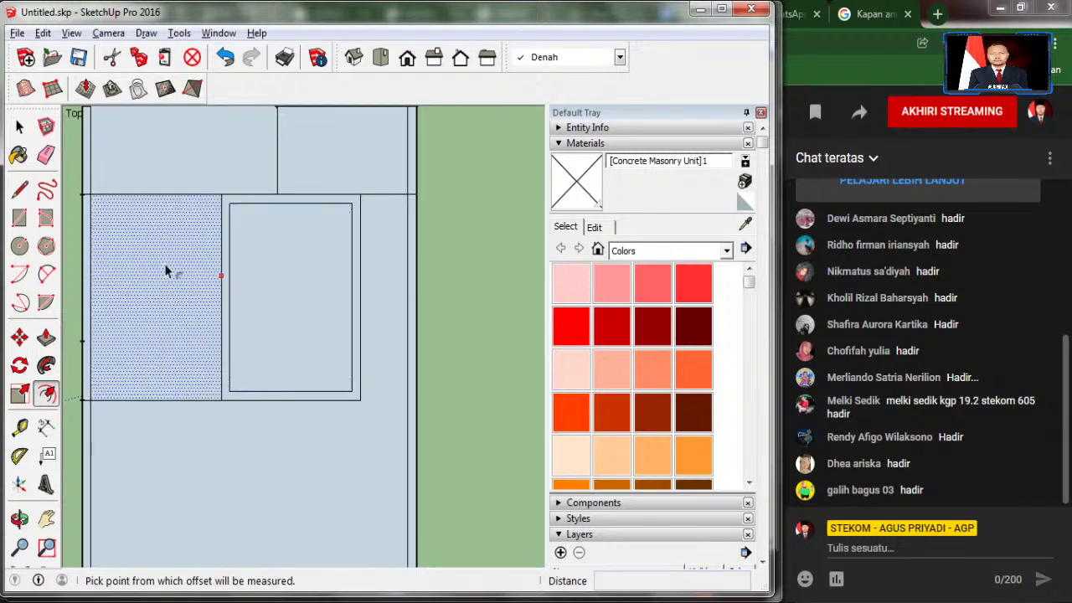
Step: Extend the inner rectangle's top and bottom edges across to the left wall
{"action": "left_click", "coordinate": [19, 190]}
{"action": "left_click", "coordinate": [229, 203]}
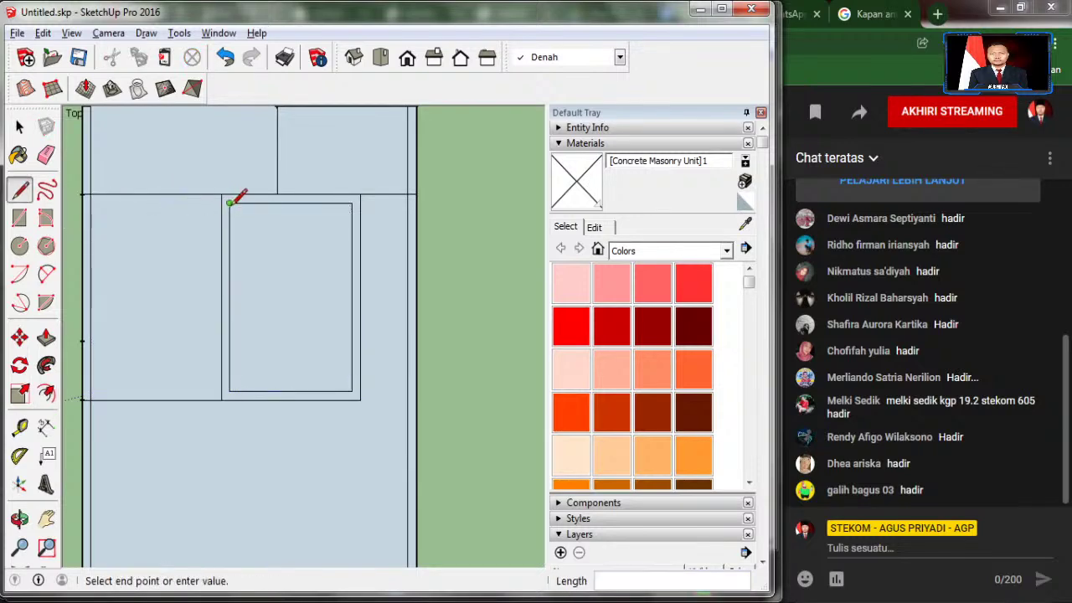
{"action": "left_click", "coordinate": [89, 202]}
{"action": "left_click", "coordinate": [229, 390]}
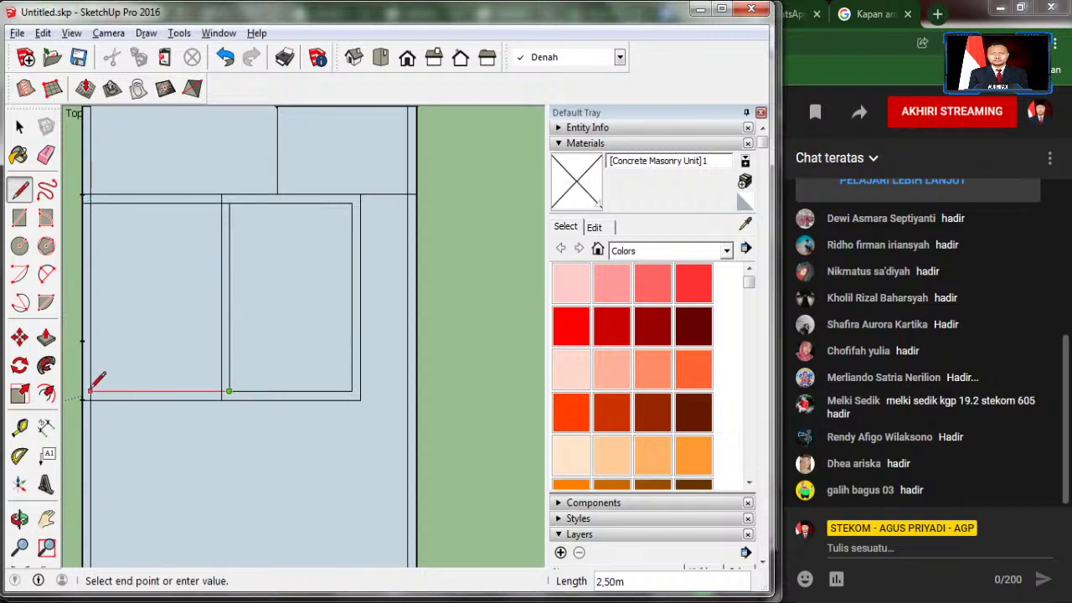
{"action": "left_click", "coordinate": [83, 391]}
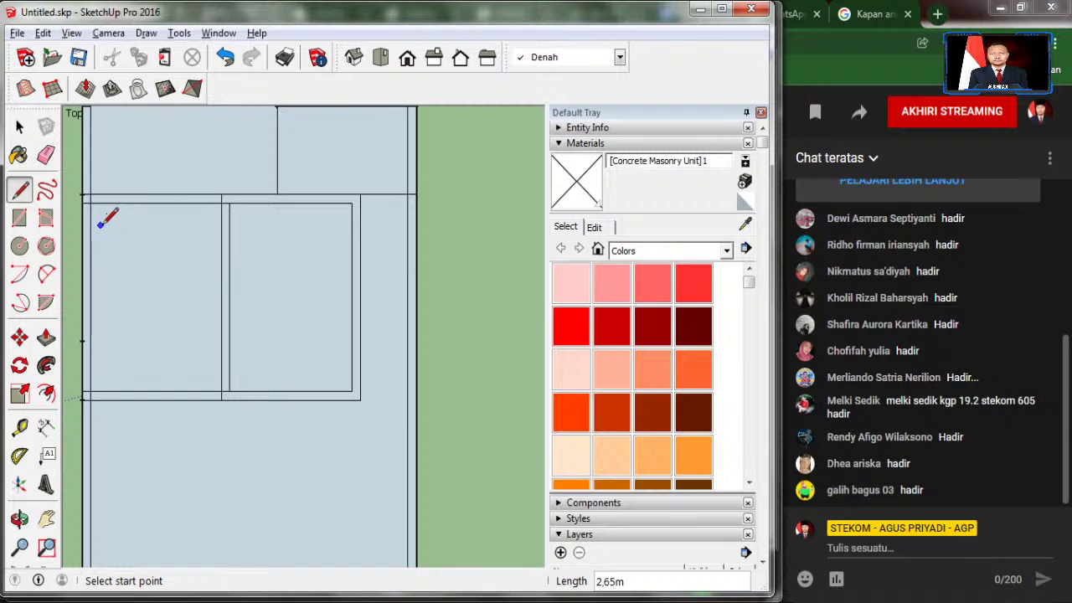
{"action": "left_click", "coordinate": [46, 155]}
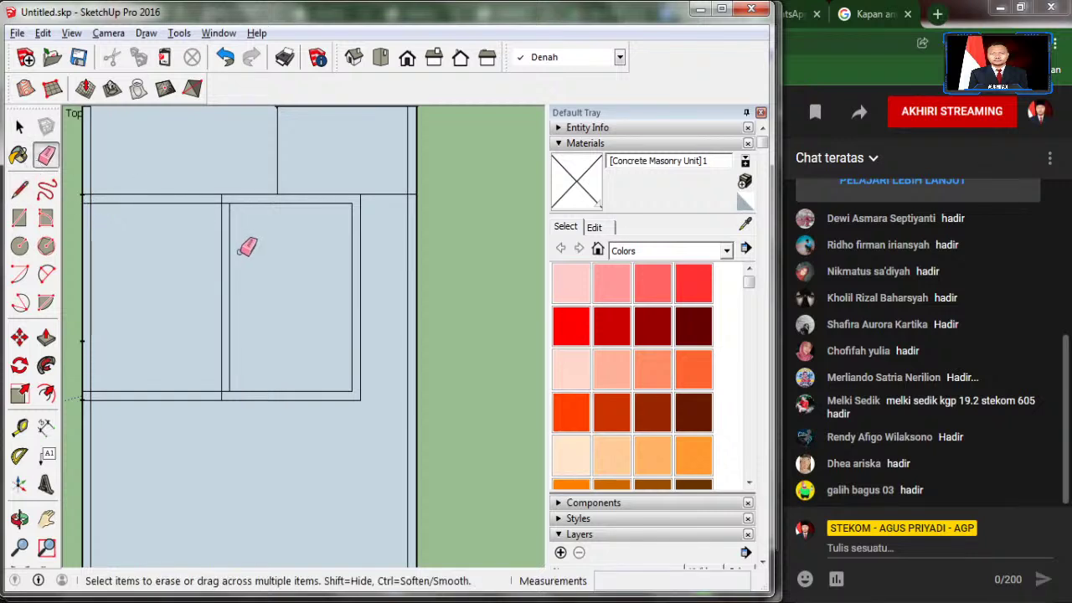
{"action": "scroll", "coordinate": [232, 188], "scroll_direction": "up", "scroll_amount": 1}
{"action": "scroll", "coordinate": [235, 197], "scroll_direction": "up", "scroll_amount": 1}
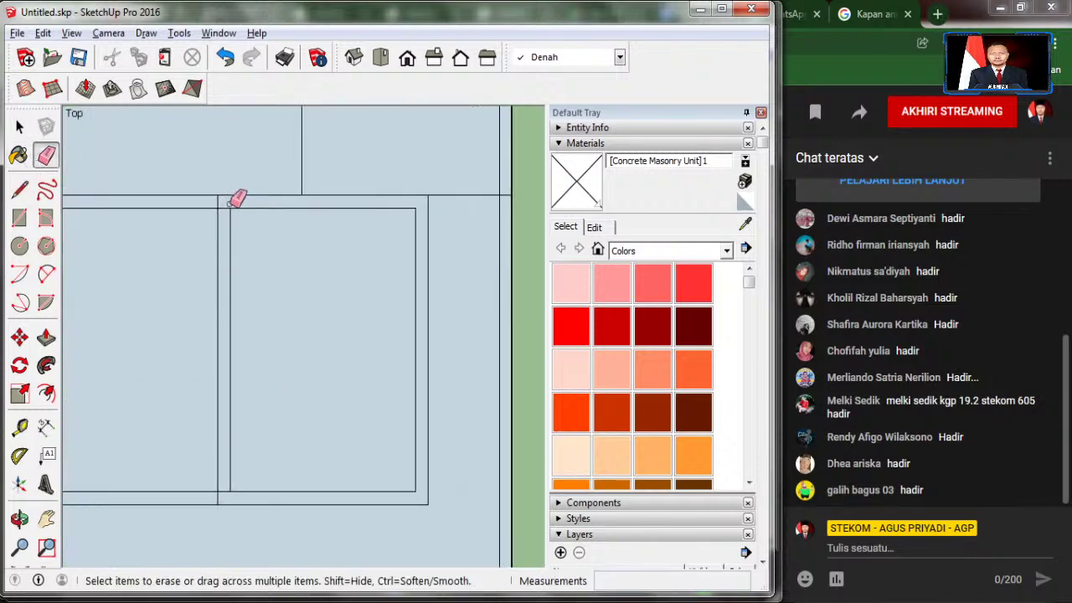
Step: Close the top and bottom wall ends on both sides with short 0.15 m segments
{"action": "left_click", "coordinate": [20, 189]}
{"action": "left_click", "coordinate": [229, 207]}
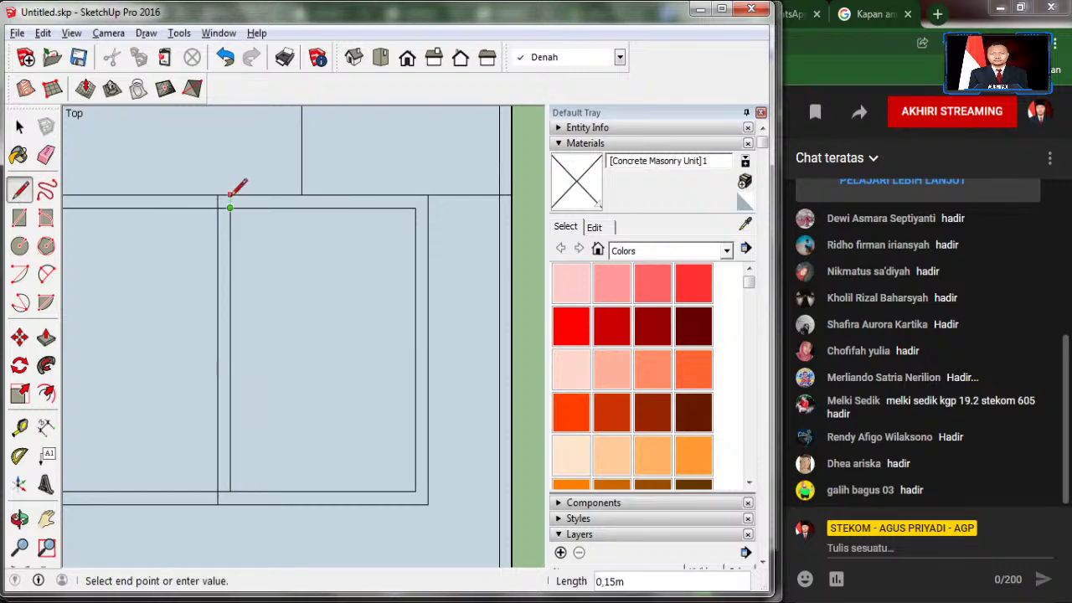
{"action": "left_click", "coordinate": [231, 195]}
{"action": "left_click", "coordinate": [229, 490]}
{"action": "left_click", "coordinate": [229, 503]}
{"action": "left_click", "coordinate": [415, 208]}
{"action": "left_click", "coordinate": [415, 195]}
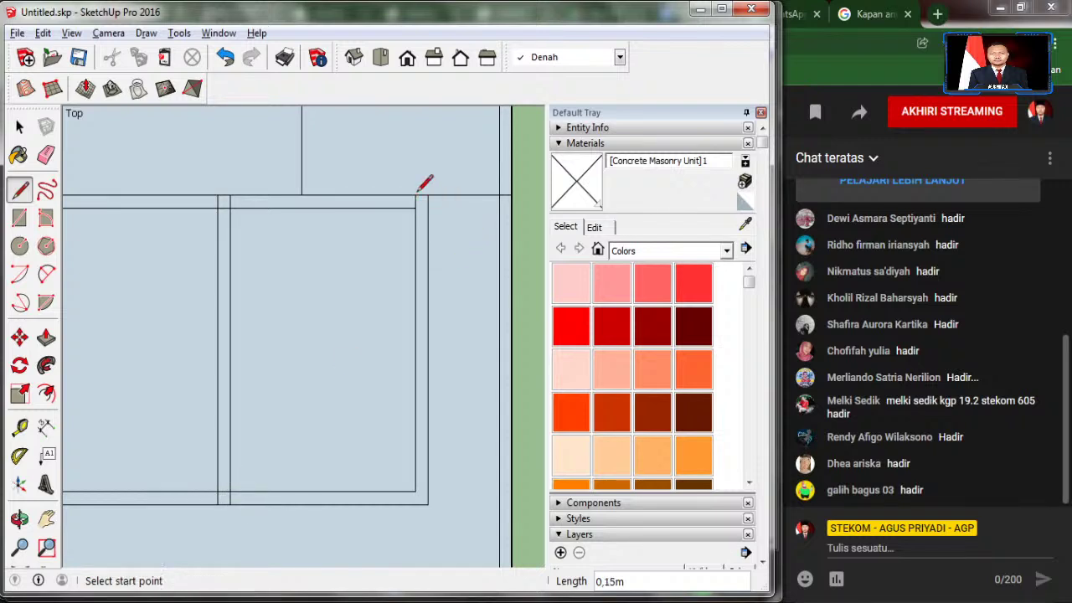
{"action": "left_click", "coordinate": [415, 491]}
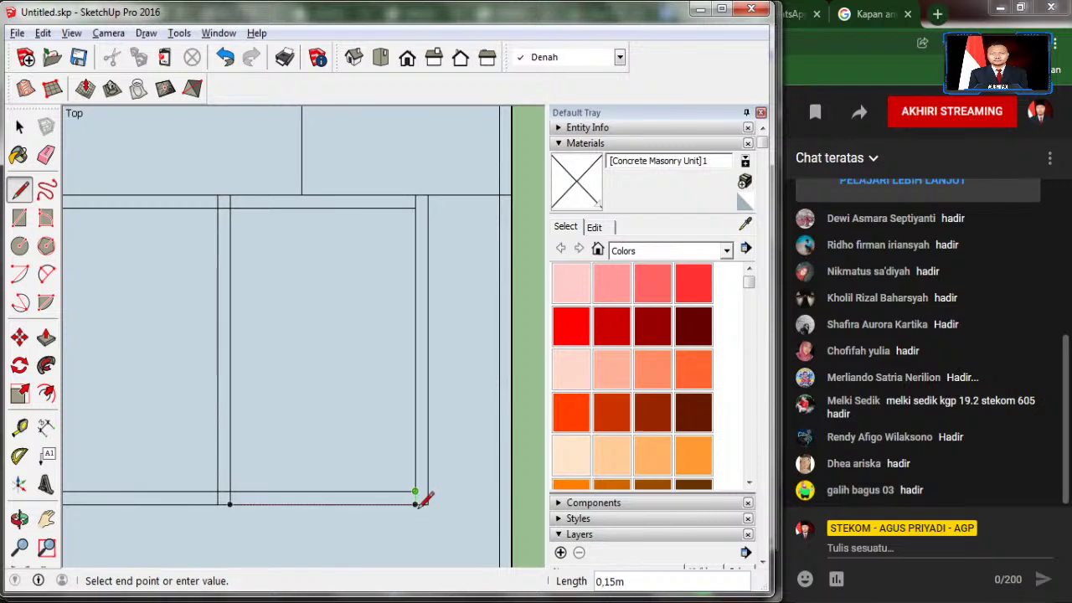
{"action": "left_click", "coordinate": [427, 492]}
{"action": "left_click", "coordinate": [428, 491]}
{"action": "left_click", "coordinate": [428, 491]}
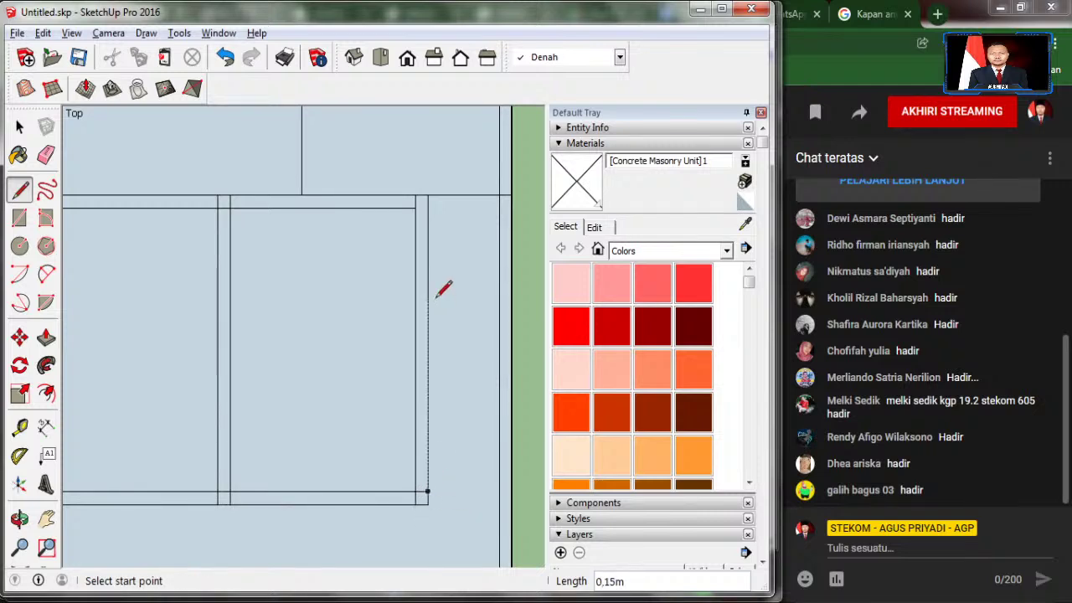
{"action": "left_click", "coordinate": [415, 208]}
{"action": "left_click", "coordinate": [427, 208]}
Step: Offset the upper-right room's face by 0.15 m to form its inner wall outline
{"action": "scroll", "coordinate": [436, 206], "scroll_direction": "down", "scroll_amount": 1}
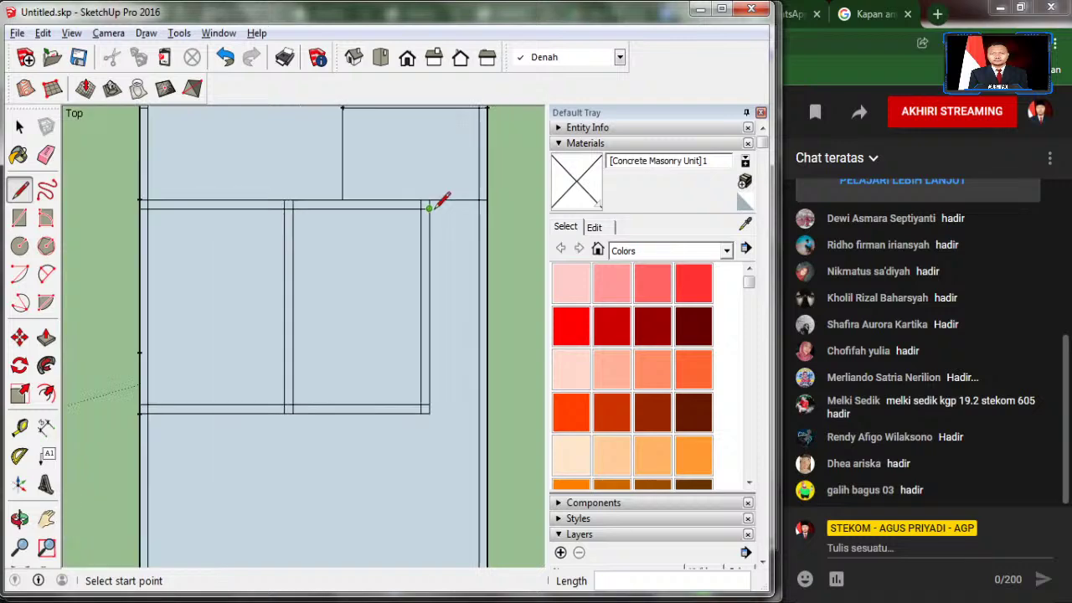
{"action": "scroll", "coordinate": [436, 205], "scroll_direction": "down", "scroll_amount": 1}
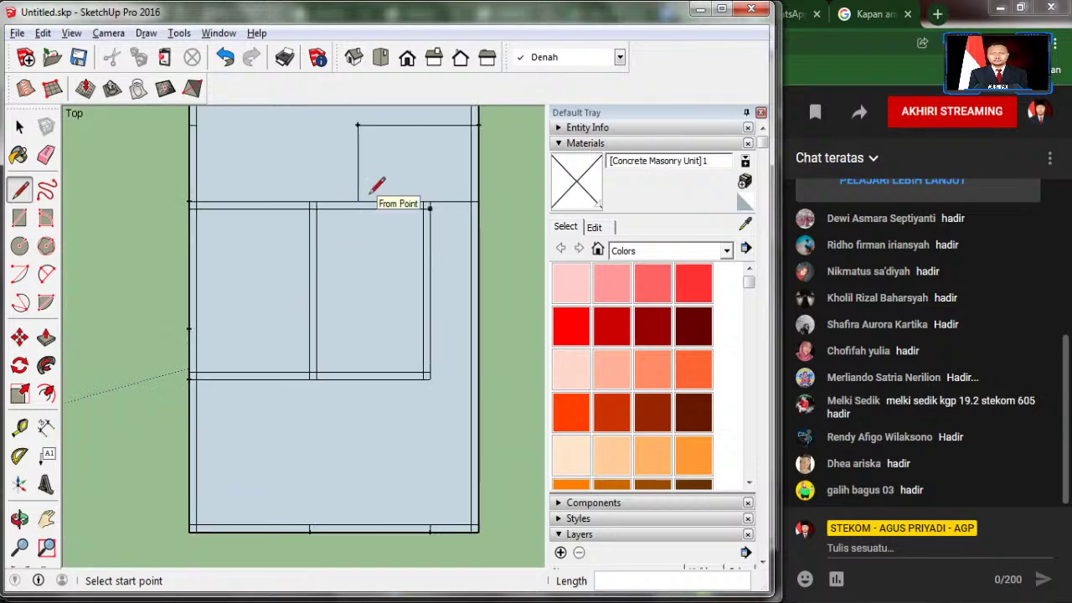
{"action": "left_click", "coordinate": [46, 393]}
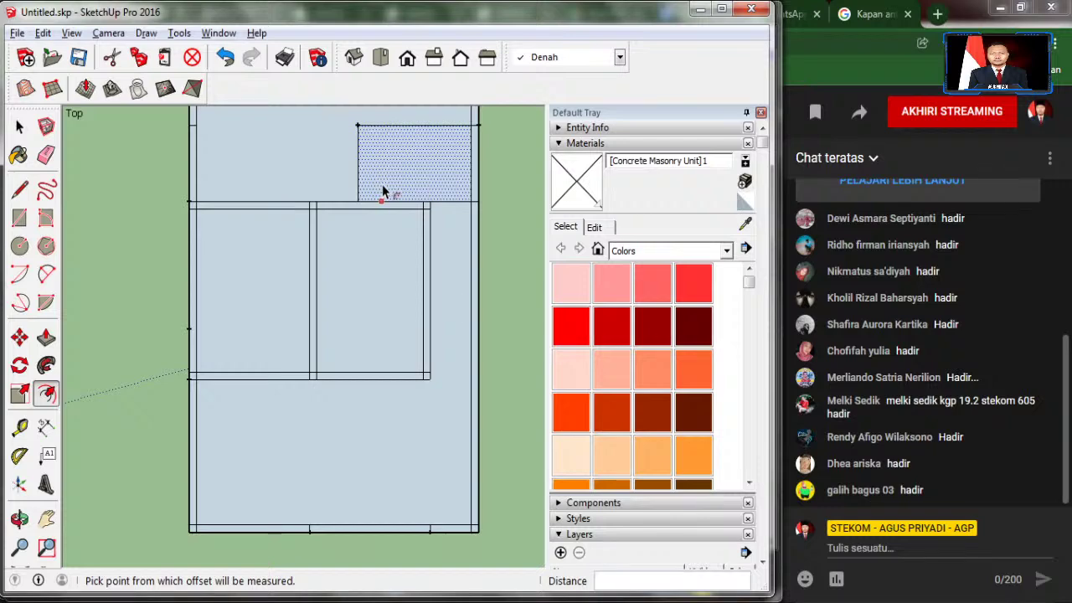
{"action": "left_click", "coordinate": [383, 193]}
{"action": "left_click", "coordinate": [381, 214]}
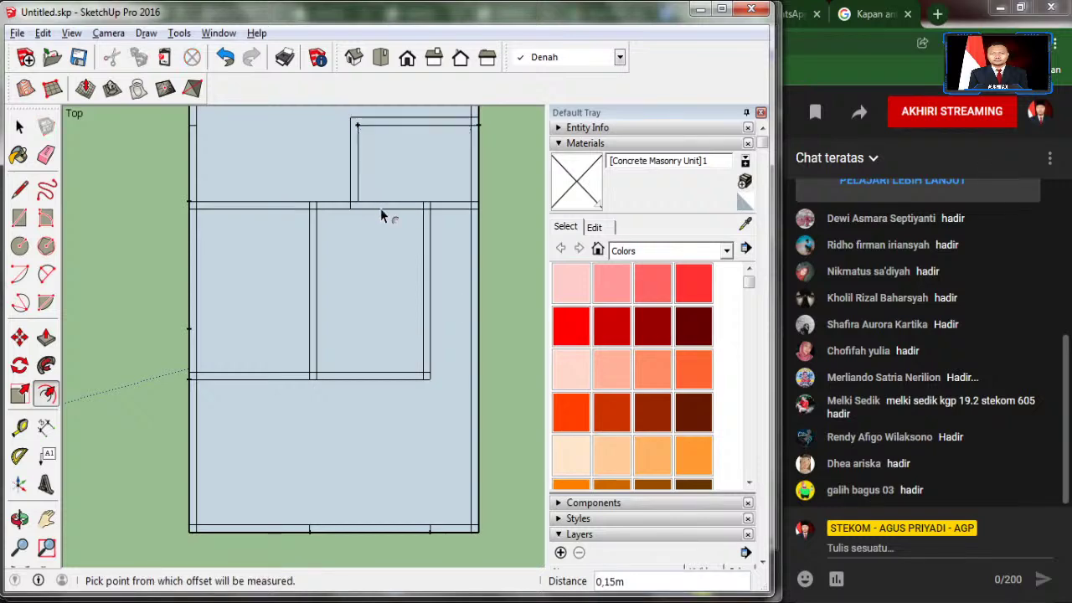
Step: Close the 0.15 m gap between the two horizontal edges with a short line, then check A.jpg
{"action": "scroll", "coordinate": [359, 284], "scroll_direction": "down", "scroll_amount": 2}
{"action": "scroll", "coordinate": [368, 235], "scroll_direction": "up", "scroll_amount": 3}
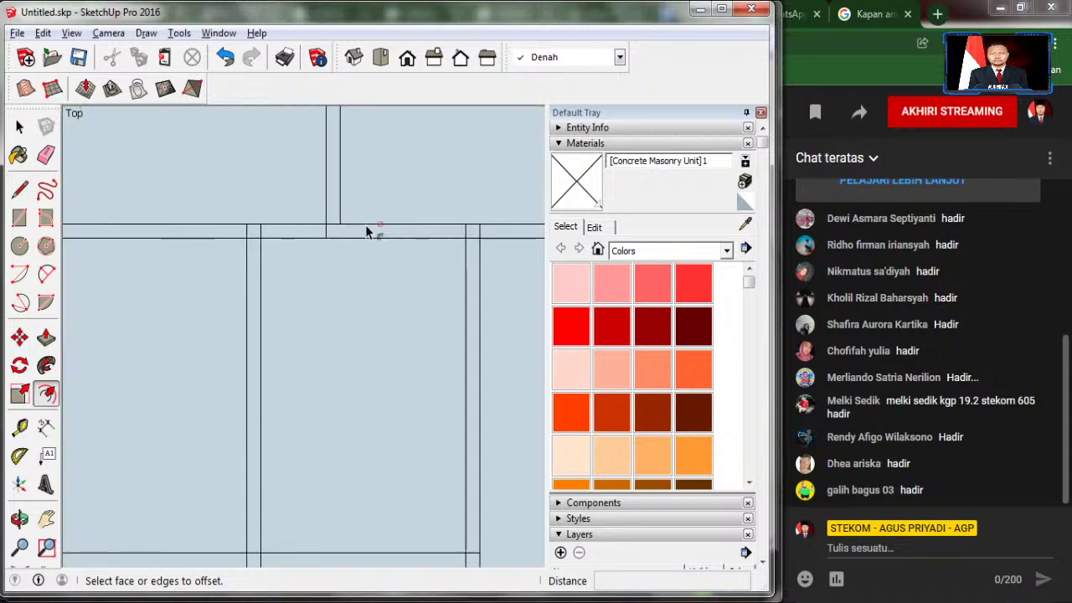
{"action": "left_click", "coordinate": [19, 189]}
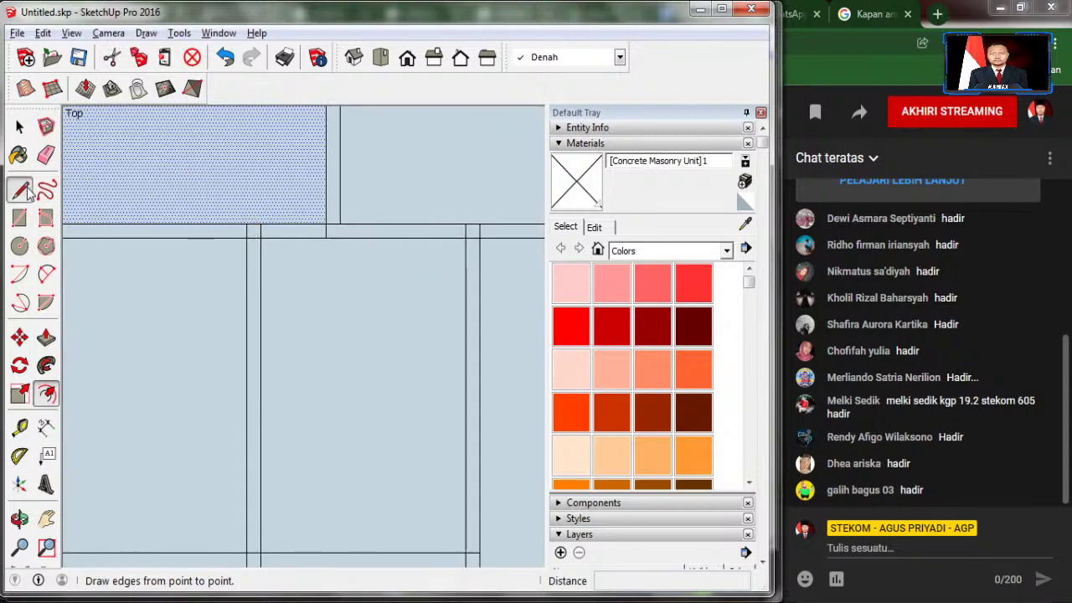
{"action": "left_click", "coordinate": [340, 222]}
{"action": "left_click", "coordinate": [340, 236]}
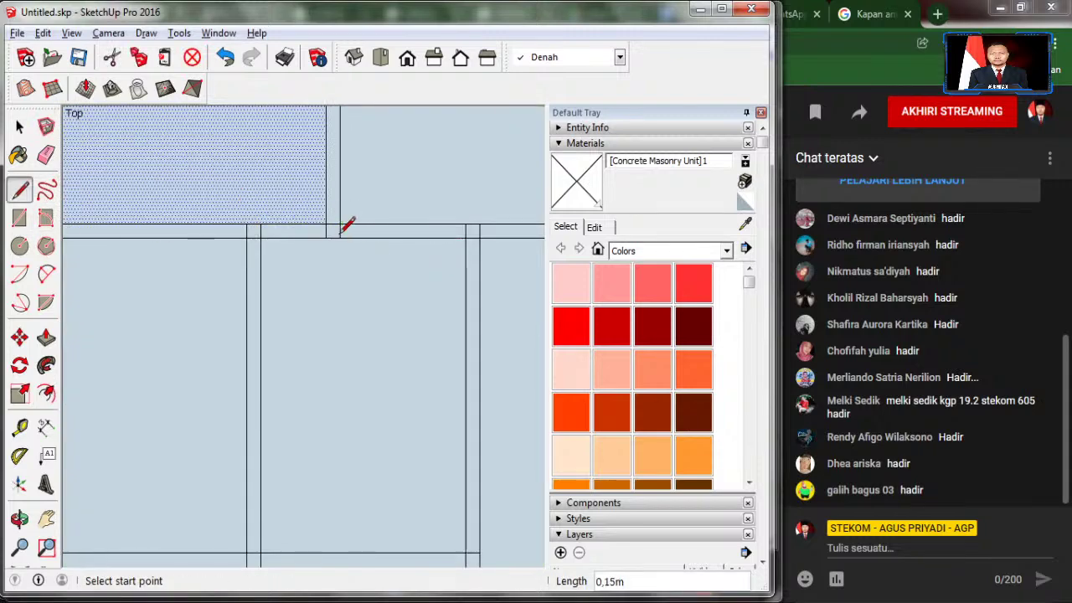
{"action": "key", "text": "alt+Tab"}
{"action": "scroll", "coordinate": [339, 235], "scroll_direction": "down", "scroll_amount": 3}
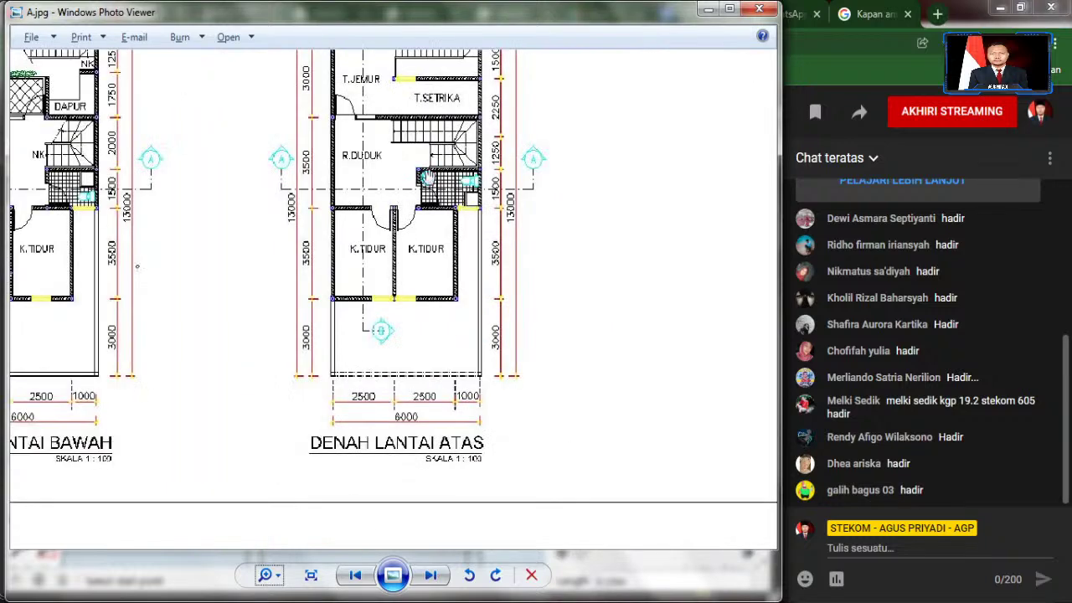
{"action": "scroll", "coordinate": [426, 176], "scroll_direction": "up", "scroll_amount": 3}
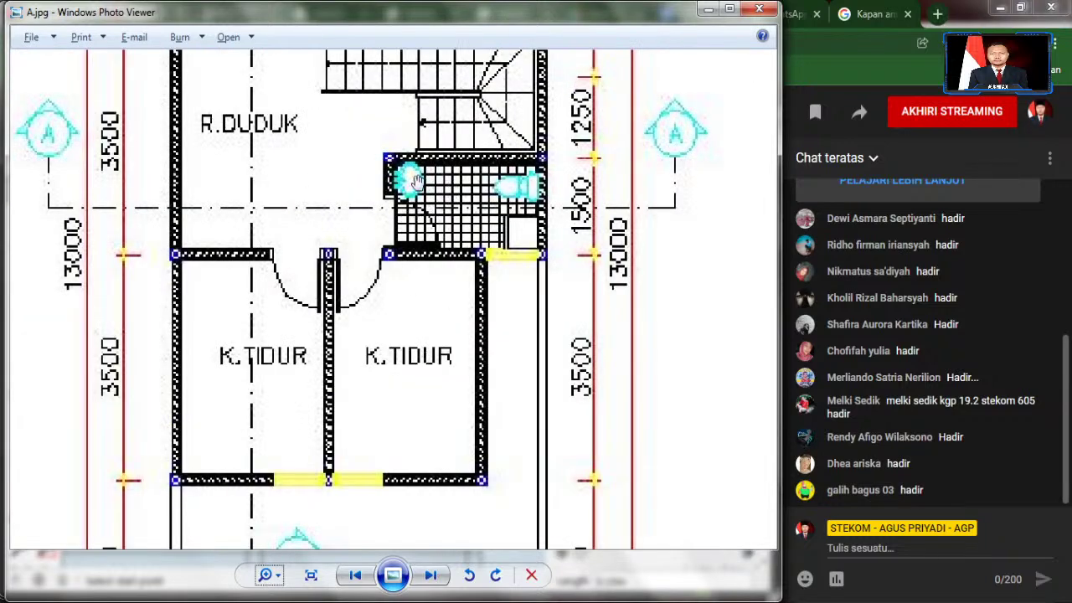
Step: Undo the stray edges and offset the upper-right room face 0.15 m inward
{"action": "mouse_move", "coordinate": [921, 244]}
{"action": "key", "text": "alt+Tab"}
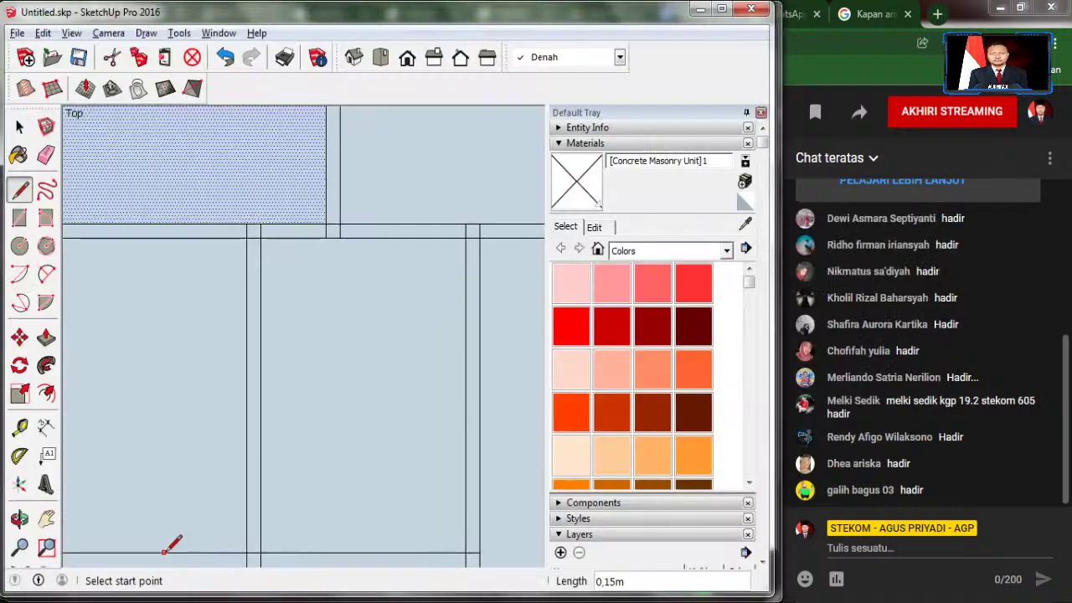
{"action": "scroll", "coordinate": [361, 343], "scroll_direction": "down", "scroll_amount": 2}
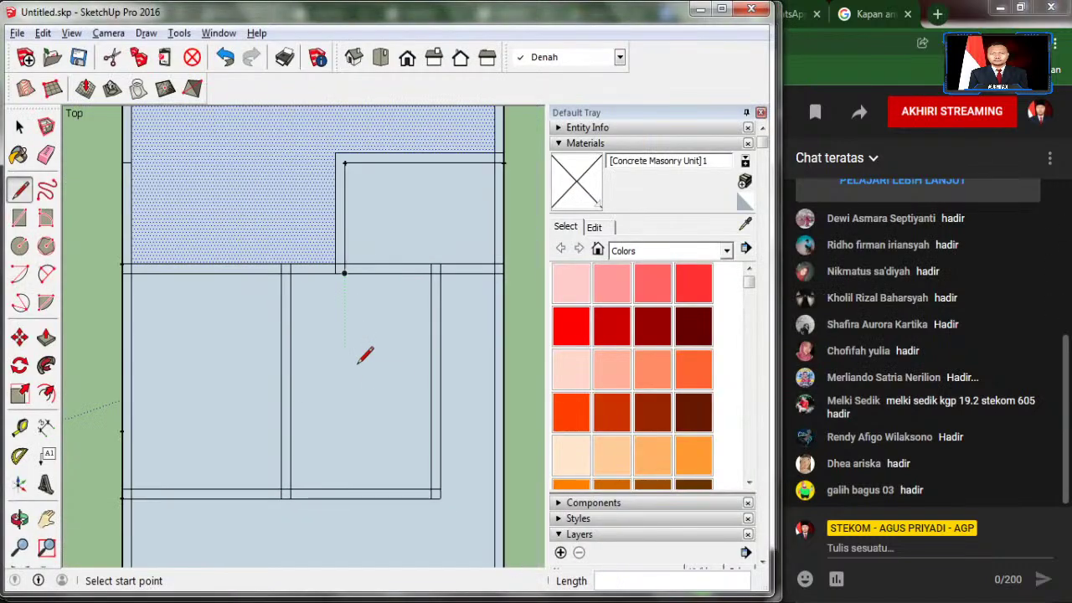
{"action": "key", "text": "ctrl+z"}
{"action": "left_click", "coordinate": [46, 394]}
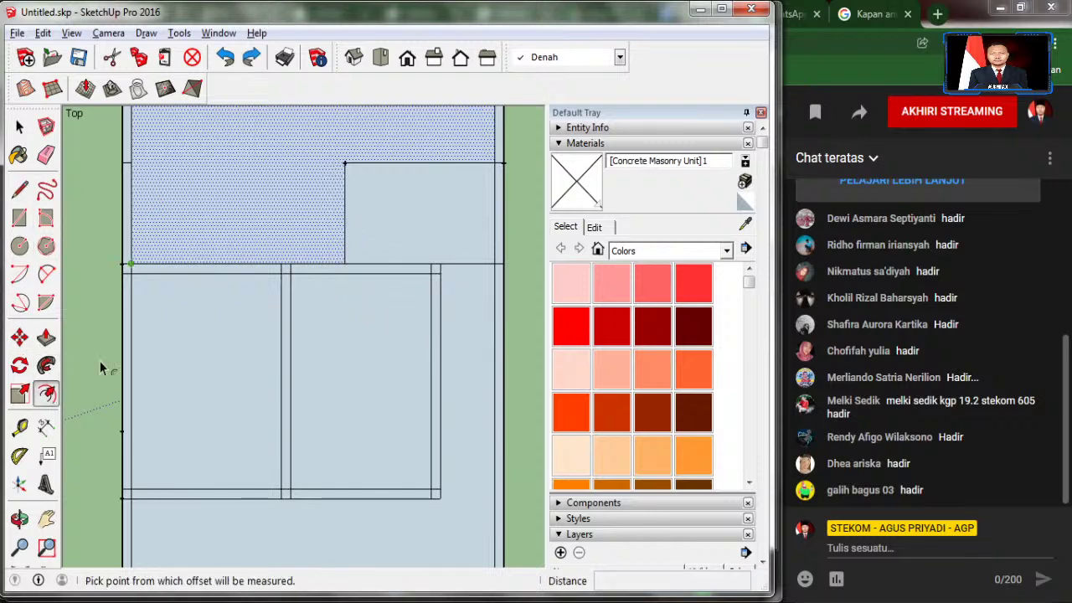
{"action": "left_click", "coordinate": [357, 220]}
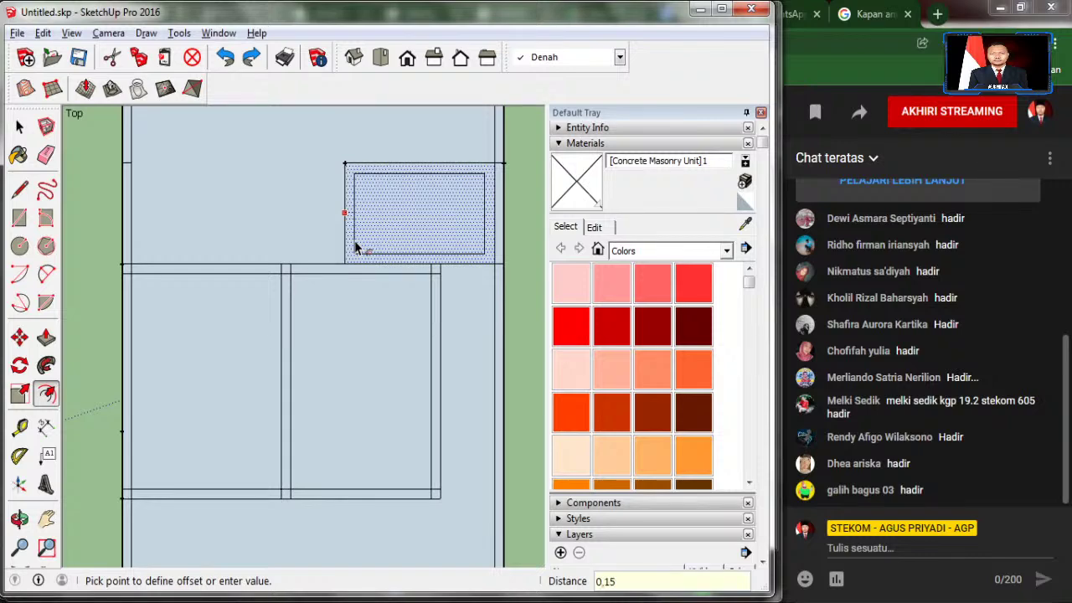
{"action": "left_click", "coordinate": [355, 247]}
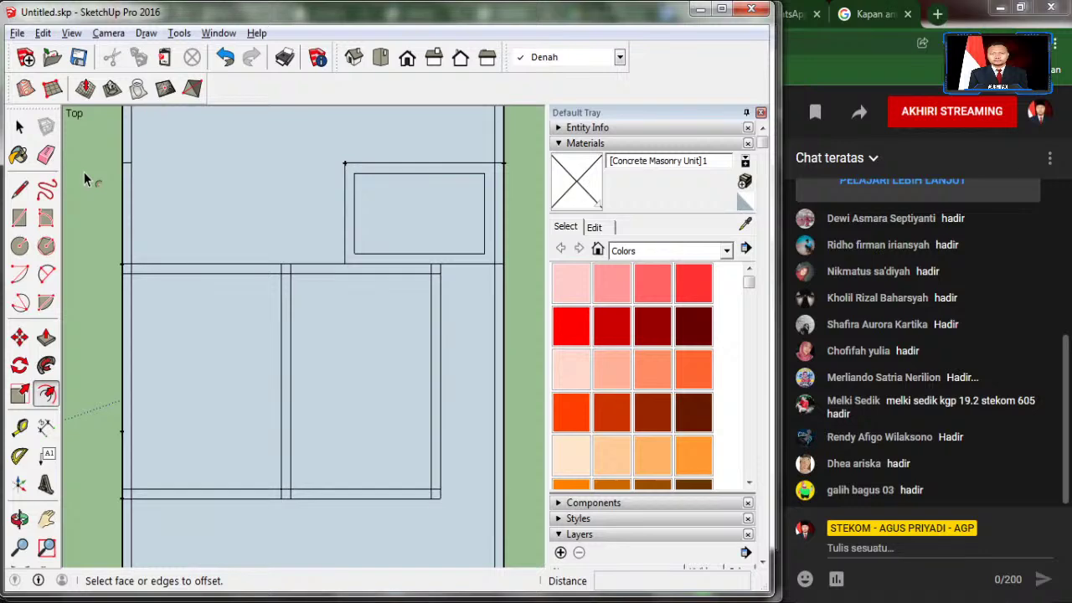
Step: Draw lines joining the inner outline's corners to the outer wall edges, including a 0.15 m link
{"action": "left_click", "coordinate": [20, 190]}
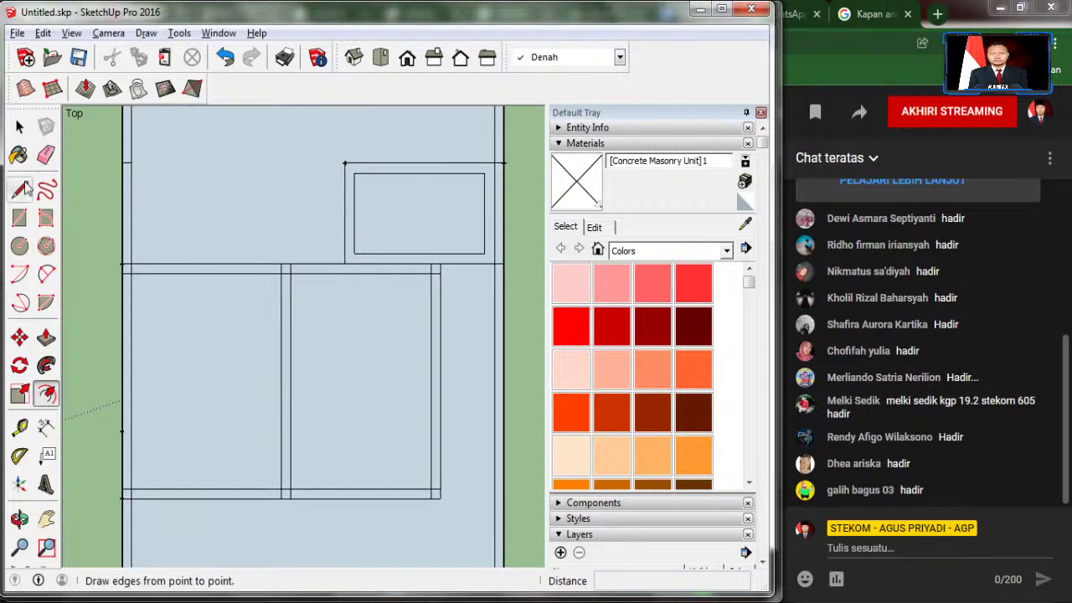
{"action": "left_click", "coordinate": [486, 174]}
{"action": "left_click", "coordinate": [504, 173]}
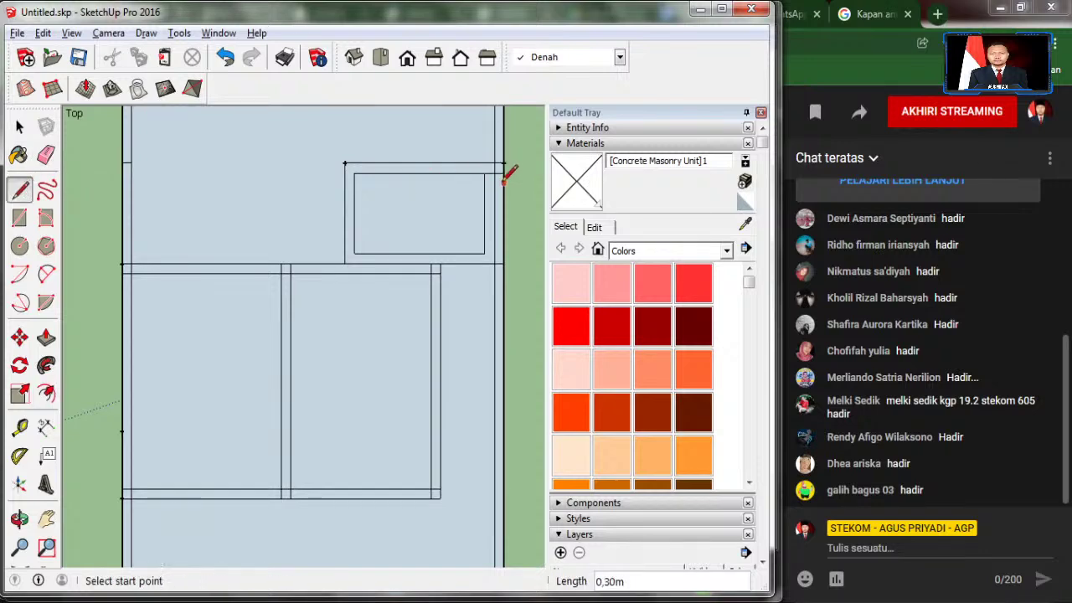
{"action": "left_click", "coordinate": [485, 252]}
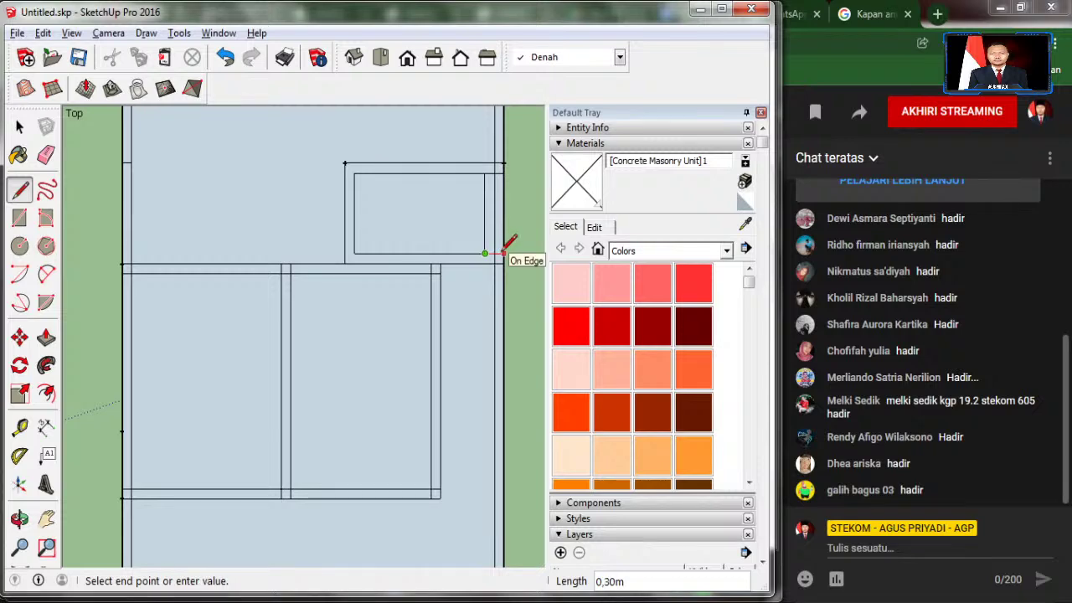
{"action": "left_click", "coordinate": [504, 252]}
{"action": "left_click", "coordinate": [354, 252]}
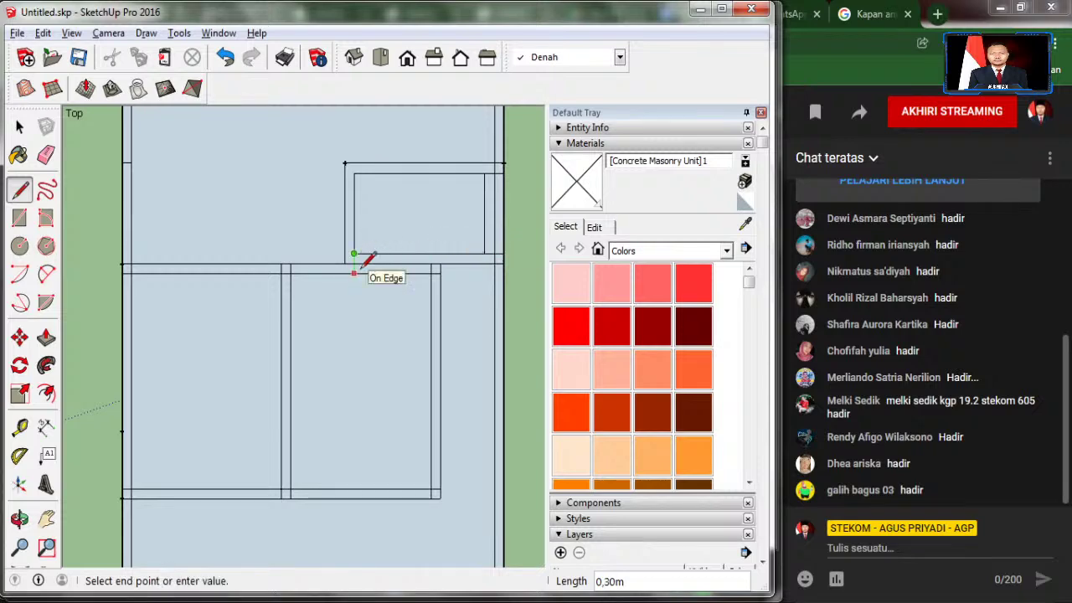
{"action": "left_click", "coordinate": [354, 272]}
{"action": "left_click", "coordinate": [344, 263]}
{"action": "left_click", "coordinate": [355, 267]}
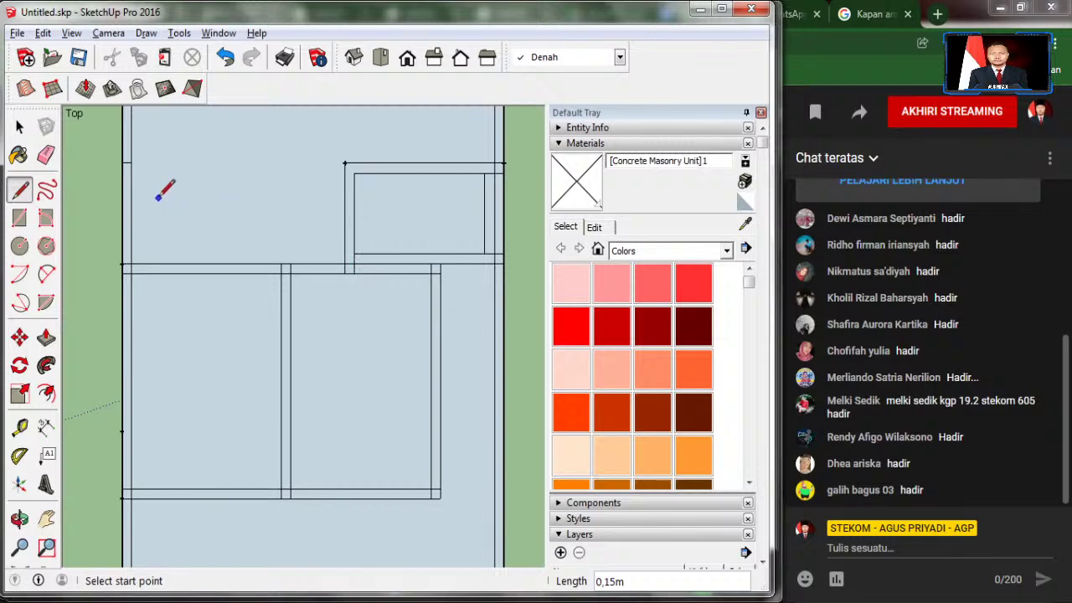
Step: Erase the inner rectangle's leftover bottom and right edges, then draw a 1.00 m line to the right wall
{"action": "left_click", "coordinate": [46, 154]}
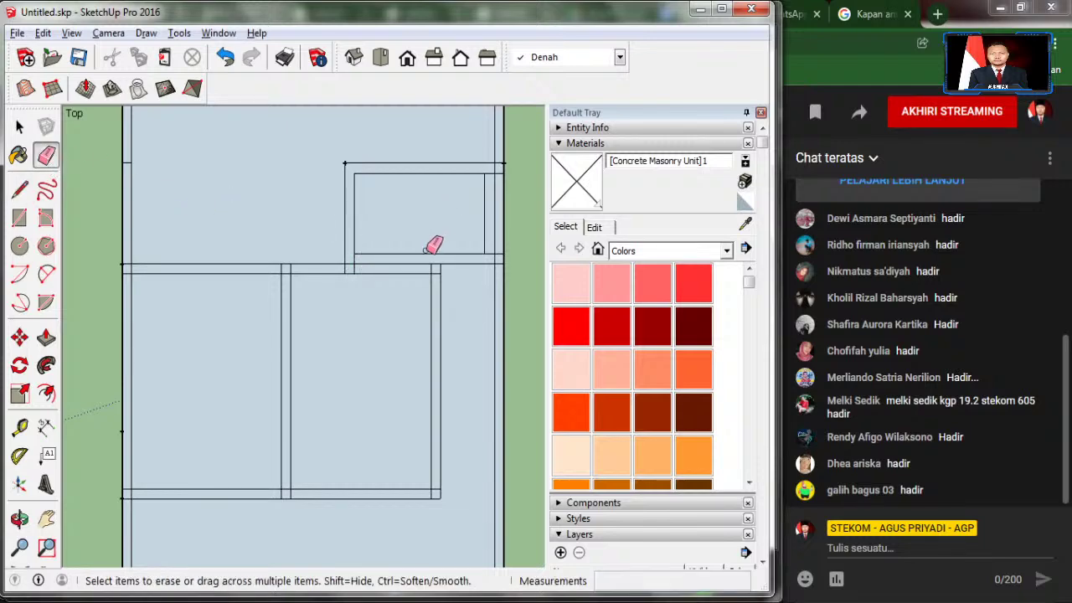
{"action": "left_click_drag", "start_coordinate": [425, 251], "coordinate": [416, 251]}
{"action": "left_click", "coordinate": [485, 248]}
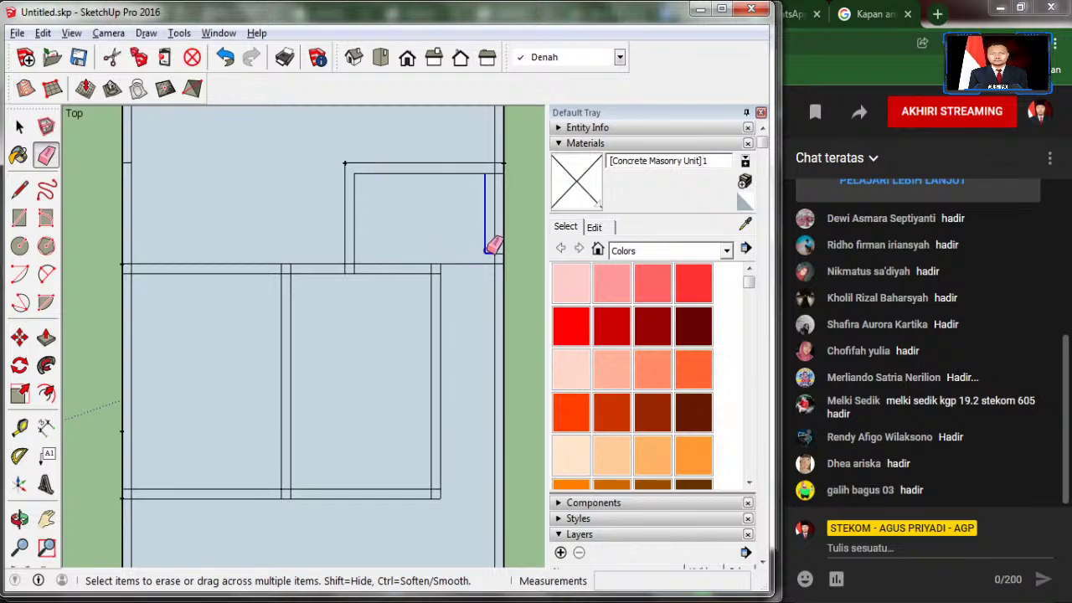
{"action": "key", "text": "l"}
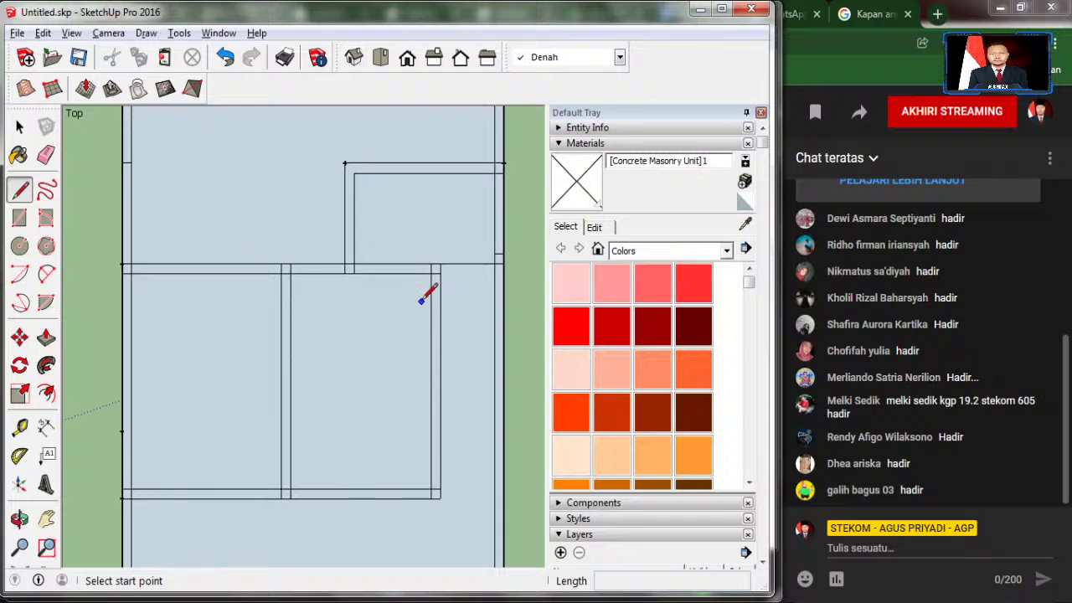
{"action": "left_click", "coordinate": [441, 269]}
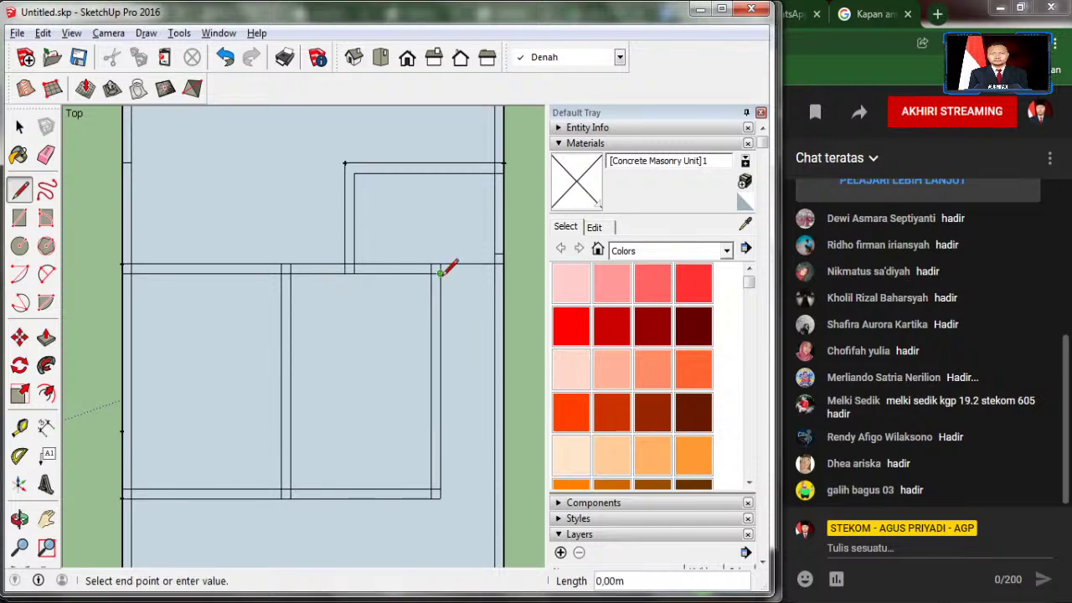
{"action": "left_click", "coordinate": [503, 269]}
Step: Compare the double-edged bedroom walls against A.jpg and return to the model
{"action": "left_click", "coordinate": [46, 154]}
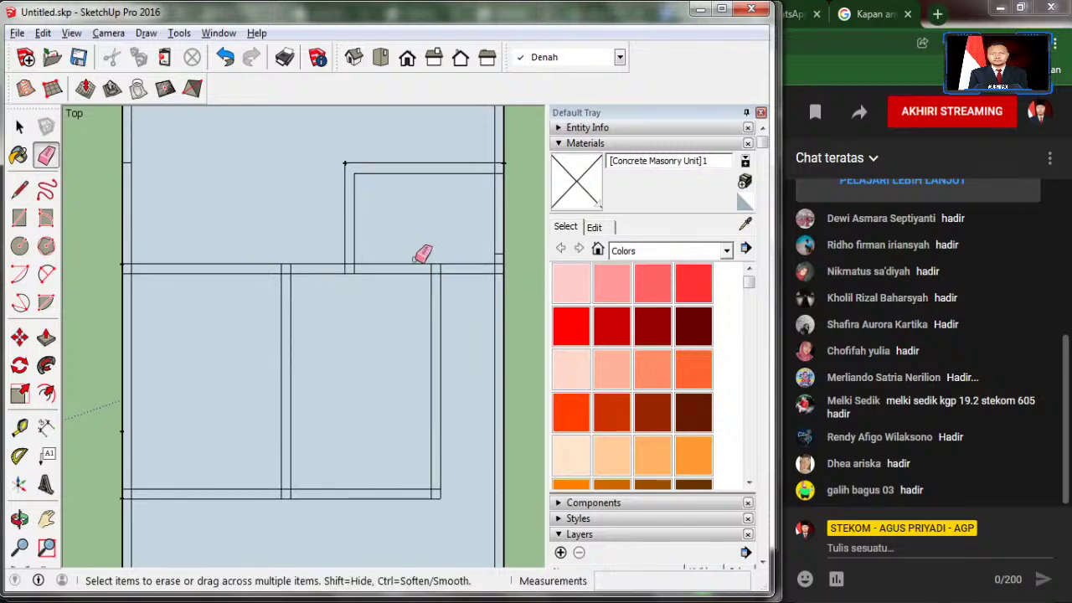
{"action": "scroll", "coordinate": [498, 248], "scroll_direction": "up", "scroll_amount": 3}
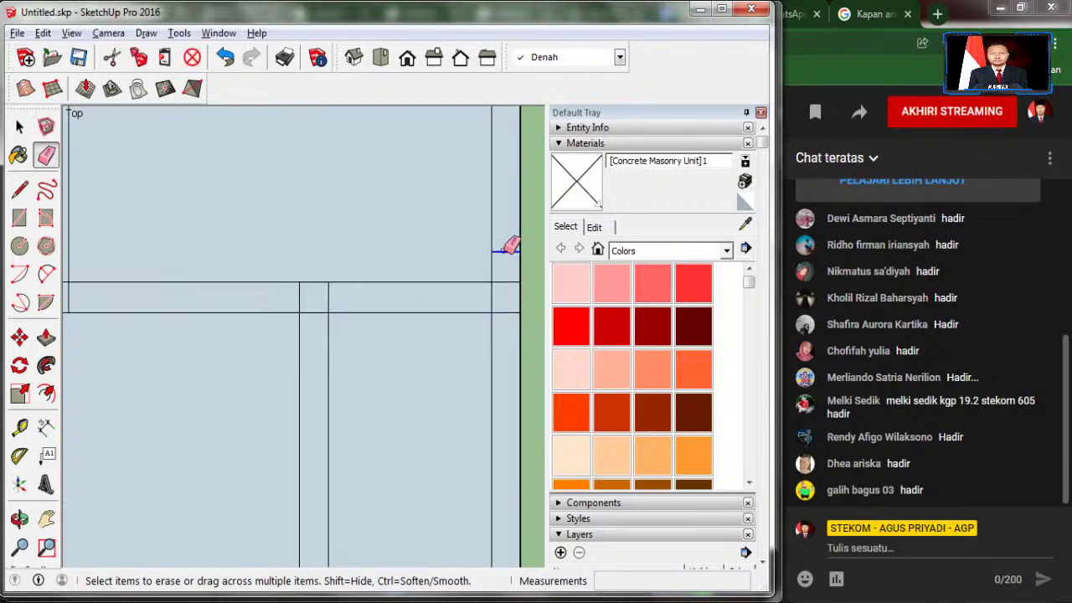
{"action": "scroll", "coordinate": [307, 235], "scroll_direction": "down", "scroll_amount": 2}
{"action": "scroll", "coordinate": [173, 276], "scroll_direction": "down", "scroll_amount": 3}
{"action": "scroll", "coordinate": [230, 302], "scroll_direction": "down", "scroll_amount": 2}
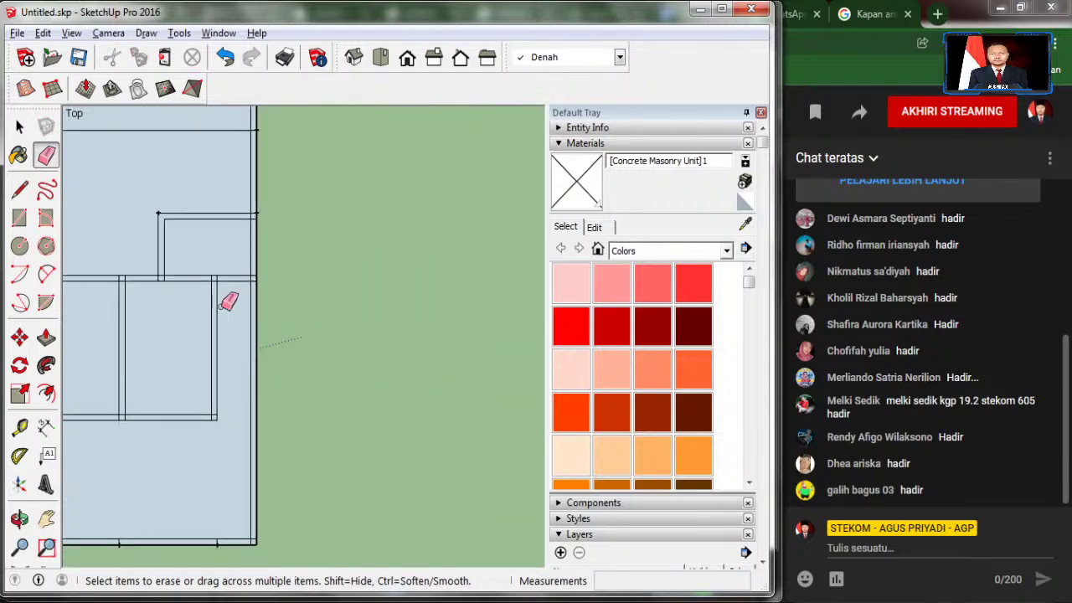
{"action": "key", "text": "alt+Tab"}
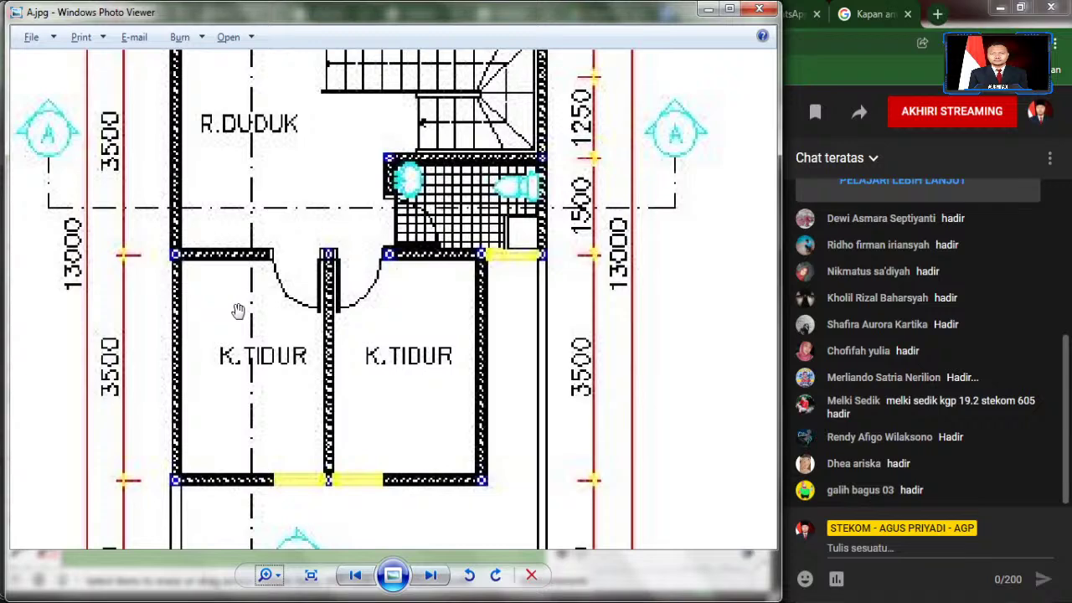
{"action": "scroll", "coordinate": [238, 310], "scroll_direction": "down", "scroll_amount": 3}
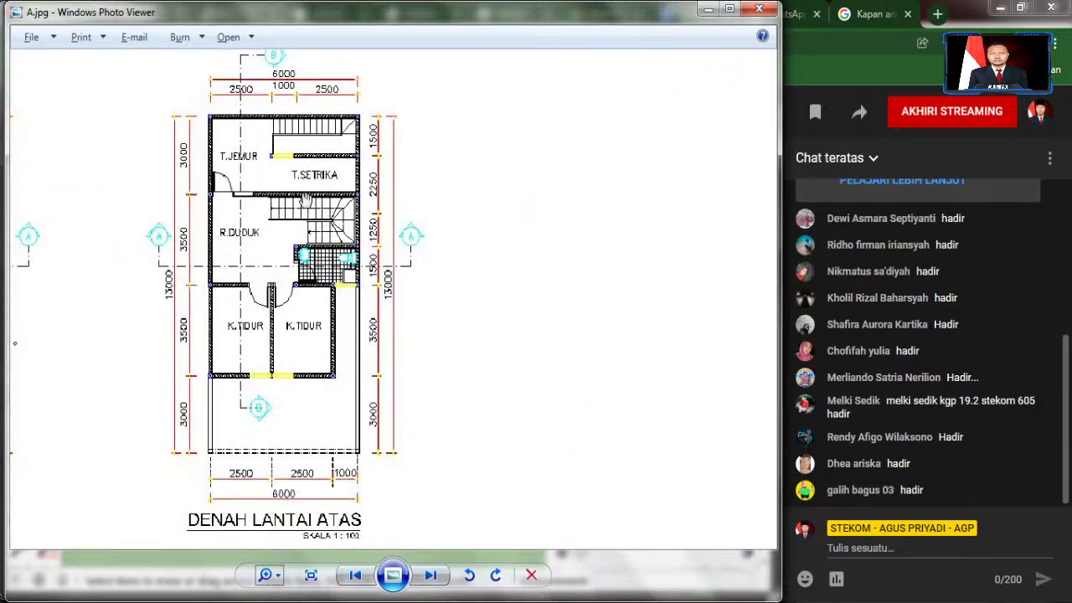
{"action": "key", "text": "alt+Tab"}
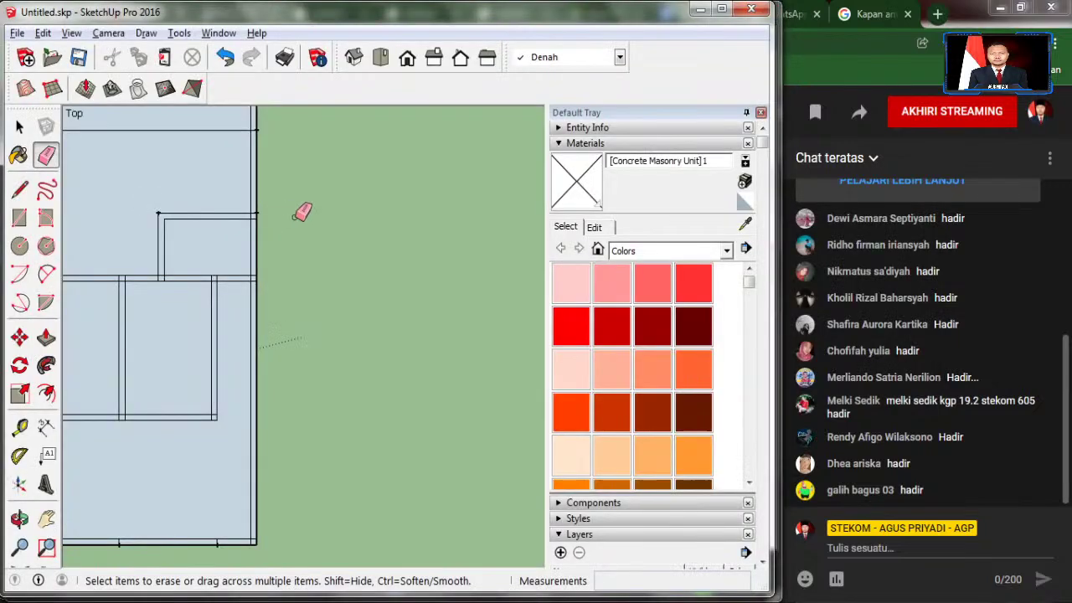
Step: Close the wall corner with short connecting lines
{"action": "scroll", "coordinate": [118, 204], "scroll_direction": "up", "scroll_amount": 3}
{"action": "scroll", "coordinate": [189, 229], "scroll_direction": "up", "scroll_amount": 2}
{"action": "key", "text": "l"}
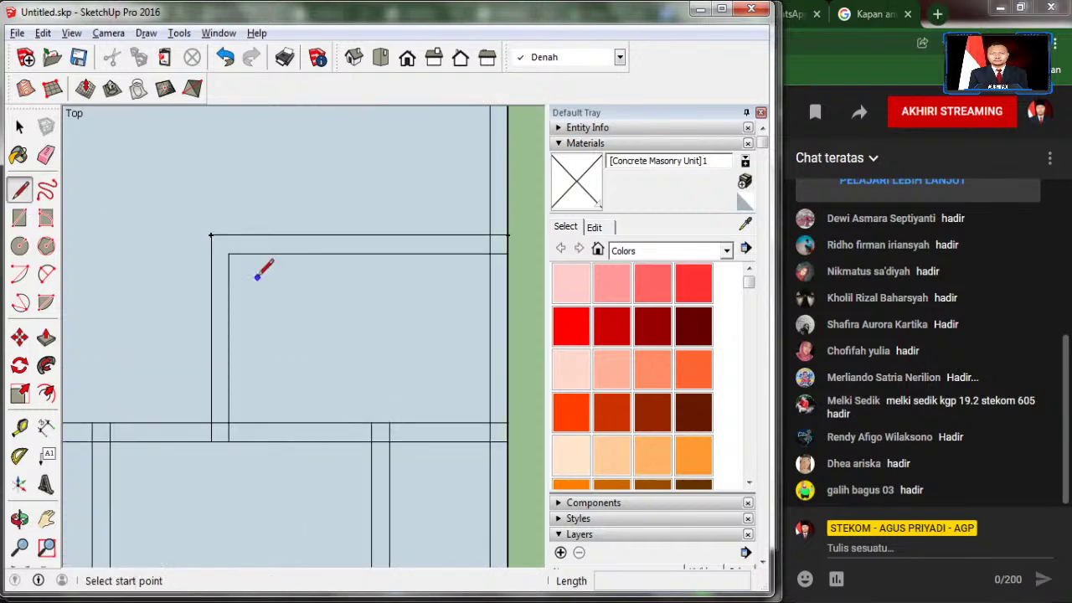
{"action": "left_click", "coordinate": [228, 252]}
{"action": "left_click", "coordinate": [229, 236]}
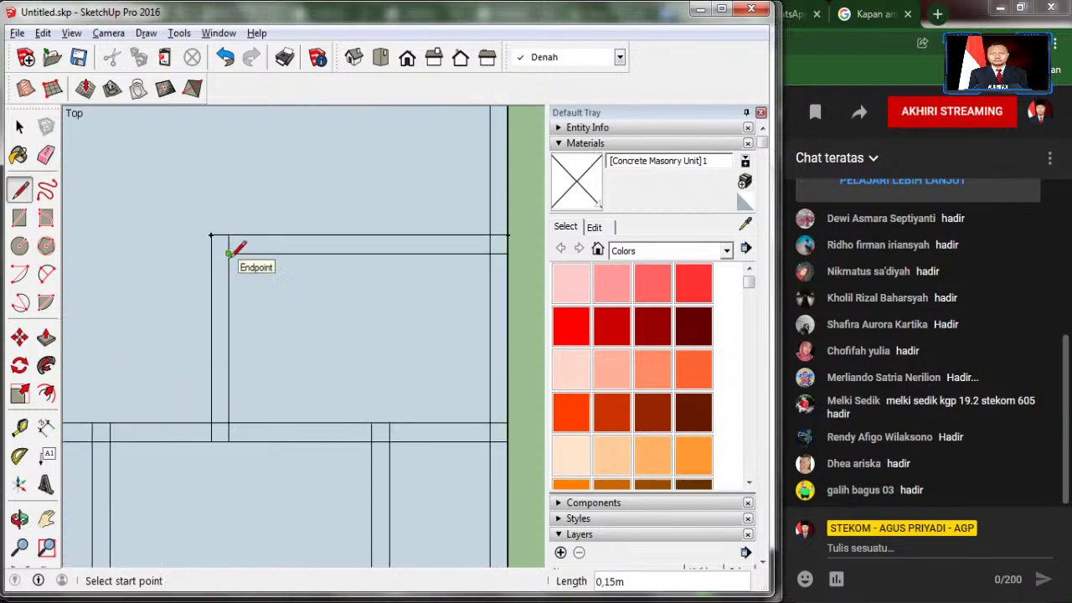
{"action": "left_click", "coordinate": [229, 252]}
{"action": "left_click", "coordinate": [211, 252]}
Step: Draw a 6.00 m line between the side walls, 0.15 m off the dividing line, then view A.jpg
{"action": "scroll", "coordinate": [301, 363], "scroll_direction": "down", "scroll_amount": 1}
{"action": "scroll", "coordinate": [251, 318], "scroll_direction": "down", "scroll_amount": 1}
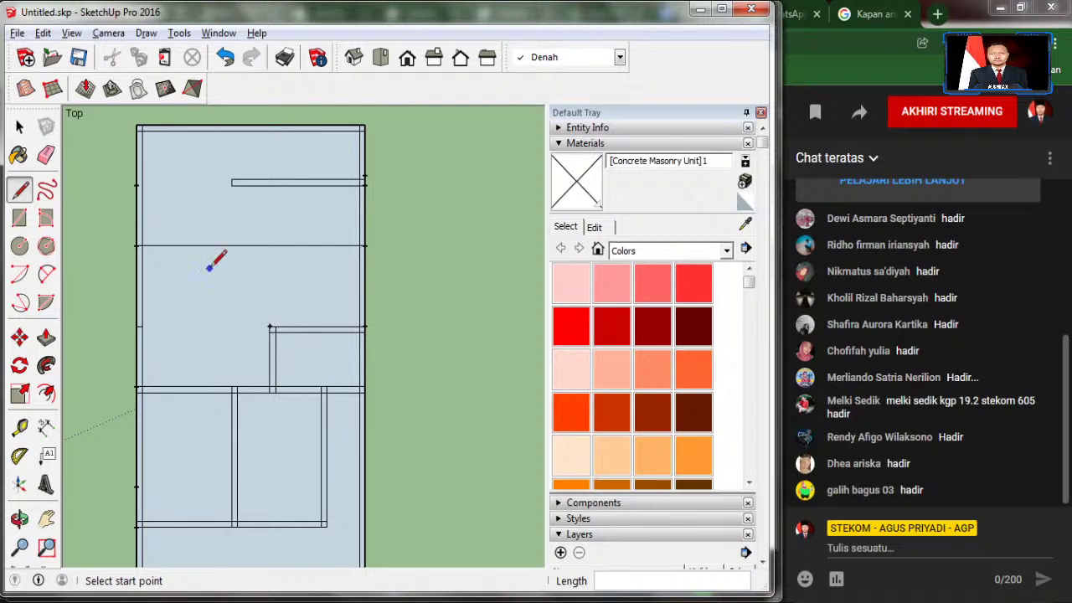
{"action": "scroll", "coordinate": [153, 220], "scroll_direction": "up", "scroll_amount": 1}
{"action": "scroll", "coordinate": [151, 219], "scroll_direction": "up", "scroll_amount": 2}
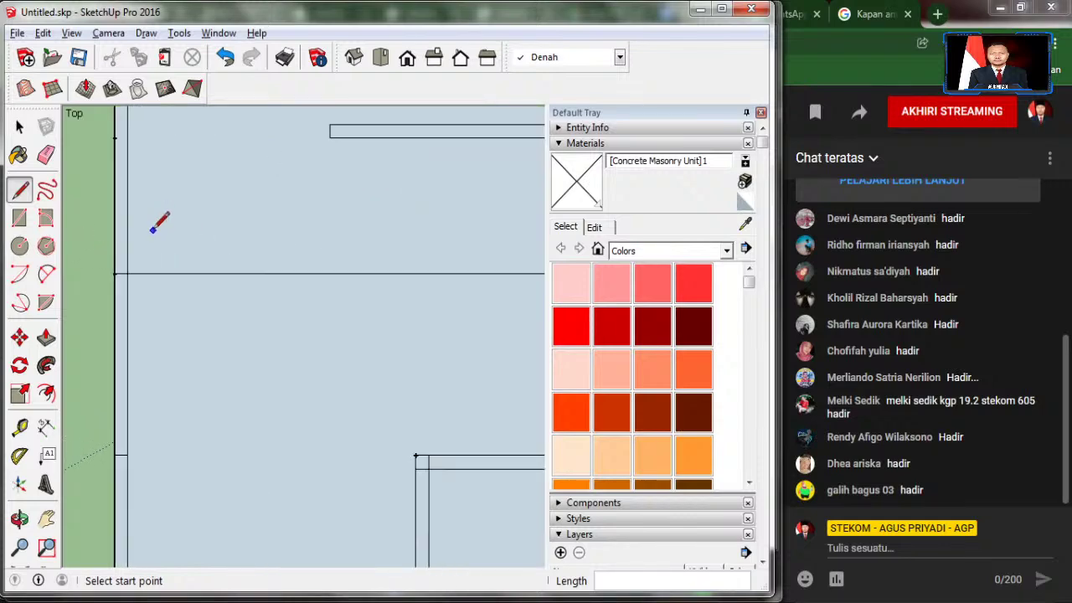
{"action": "left_click", "coordinate": [115, 272]}
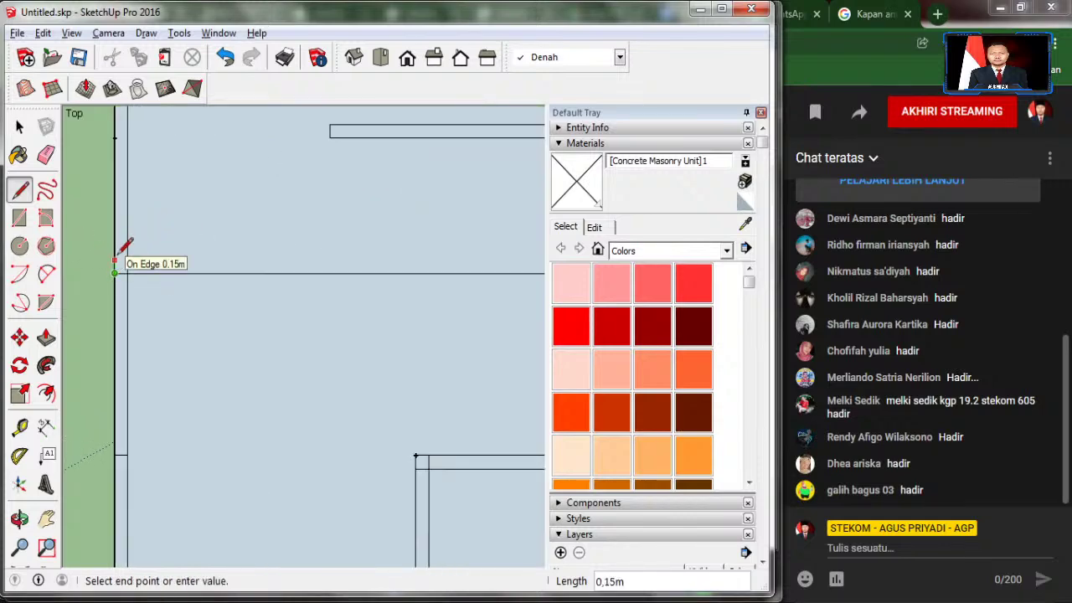
{"action": "left_click", "coordinate": [118, 251]}
{"action": "left_click", "coordinate": [115, 259]}
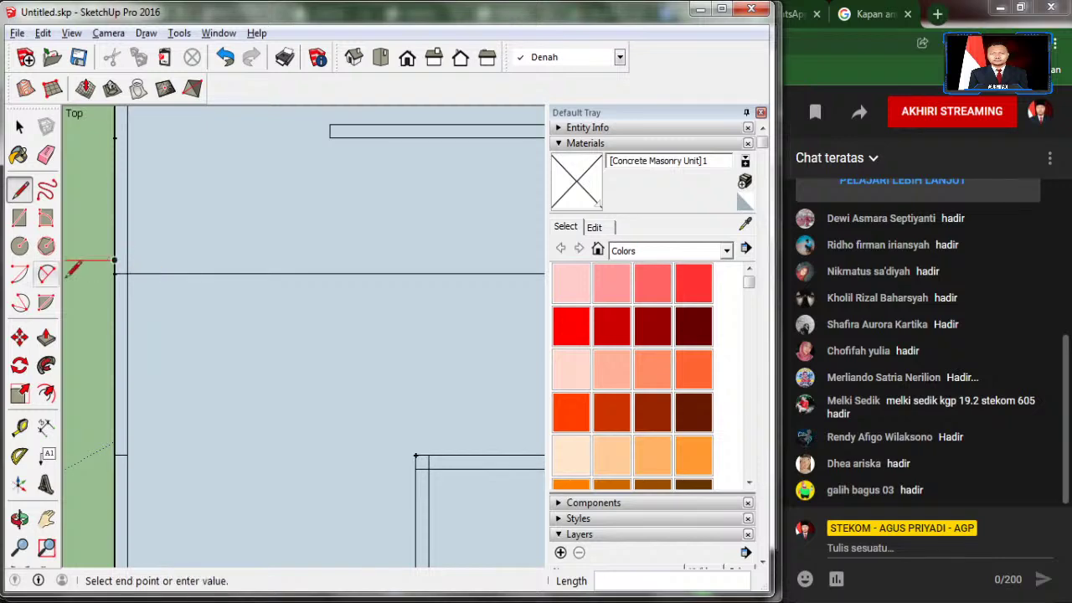
{"action": "scroll", "coordinate": [67, 277], "scroll_direction": "down", "scroll_amount": 2}
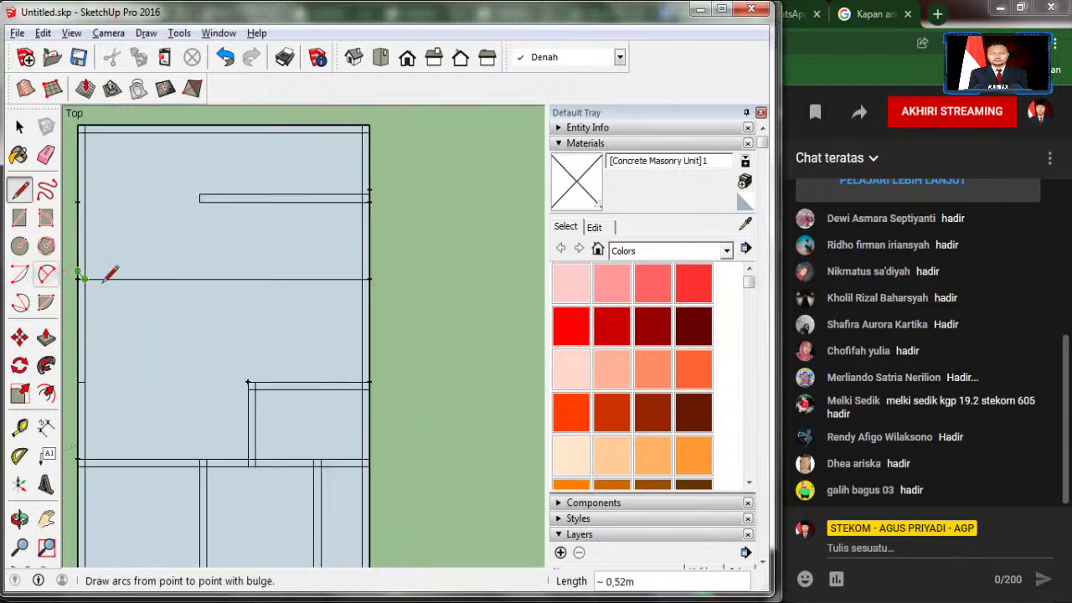
{"action": "left_click", "coordinate": [369, 271]}
{"action": "key", "text": "alt+Tab"}
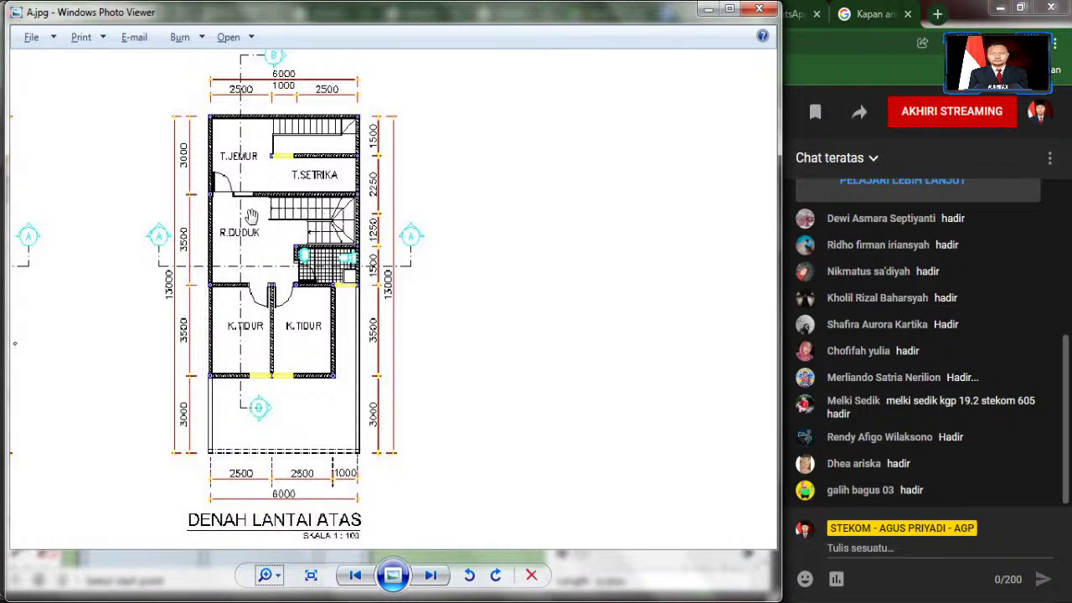
Step: Zoom into the stair and bathroom area of A.jpg, then go back to SketchUp
{"action": "scroll", "coordinate": [251, 216], "scroll_direction": "up", "scroll_amount": 3}
{"action": "scroll", "coordinate": [318, 210], "scroll_direction": "up", "scroll_amount": 1}
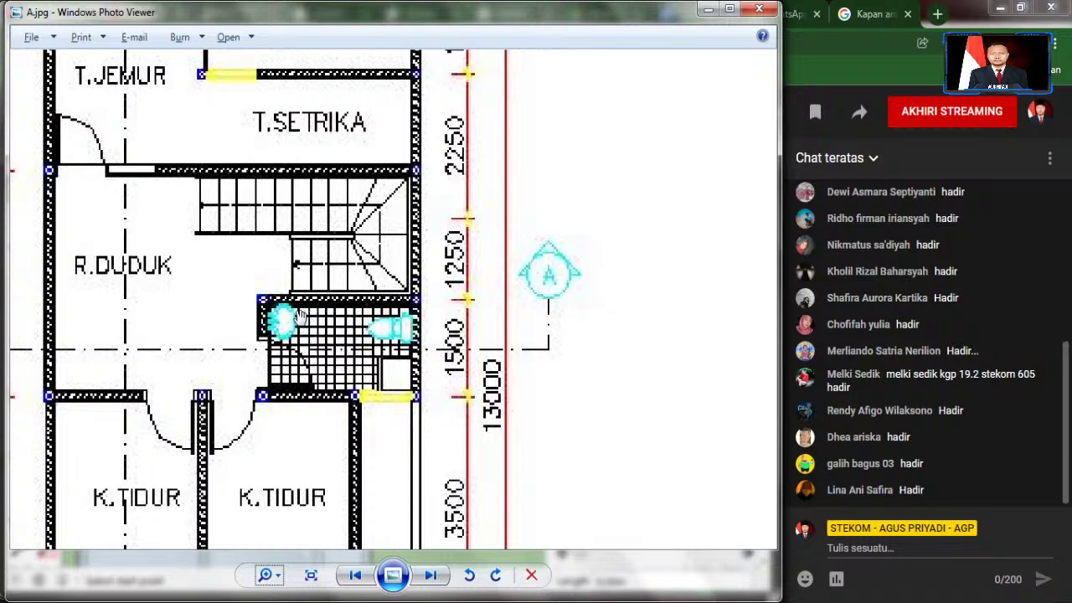
{"action": "key", "text": "alt+Tab"}
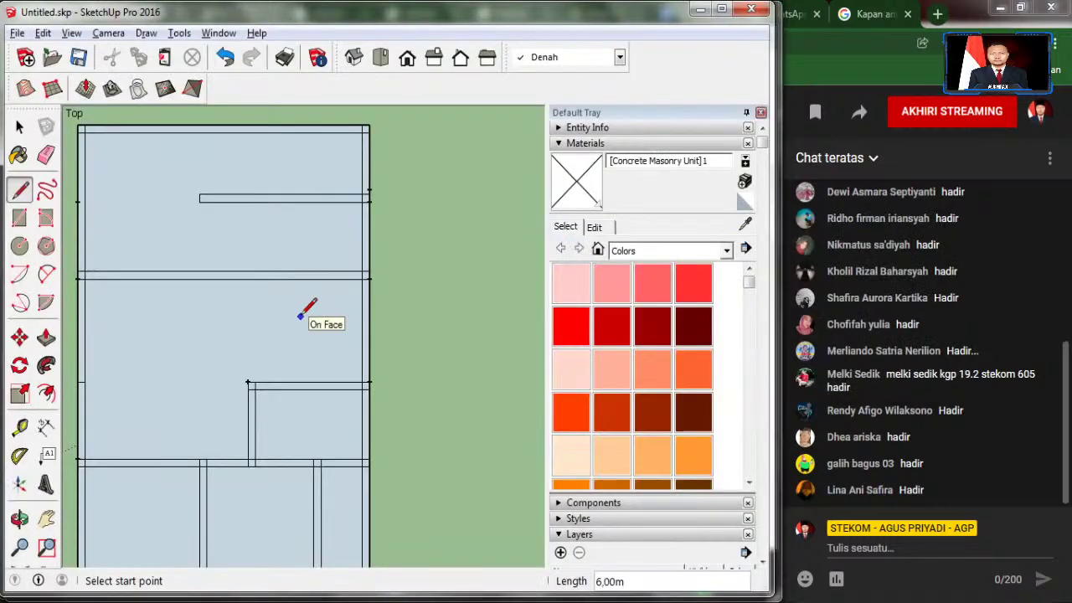
Step: Draw a 2.32 m vertical wall line and erase the stray segment it created
{"action": "scroll", "coordinate": [246, 242], "scroll_direction": "down", "scroll_amount": 2}
{"action": "left_click", "coordinate": [216, 221]}
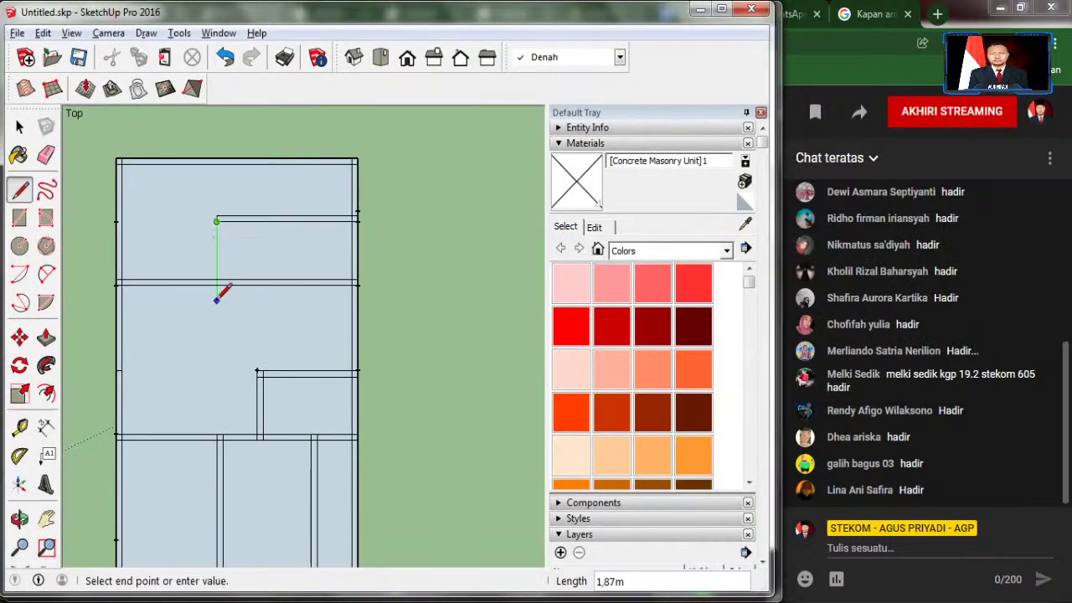
{"action": "left_click", "coordinate": [216, 317]}
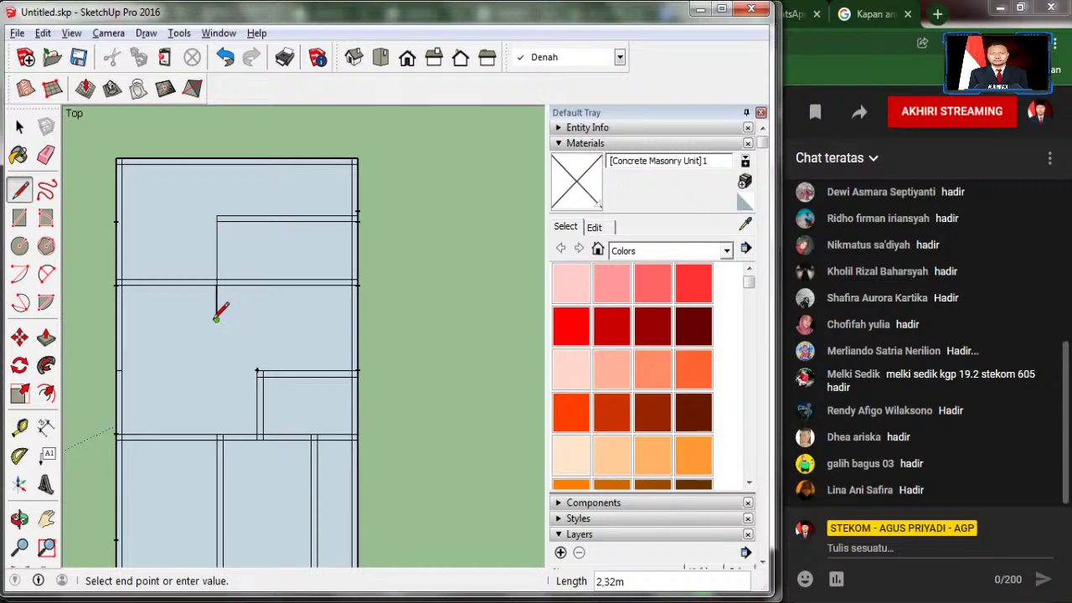
{"action": "left_click", "coordinate": [46, 154]}
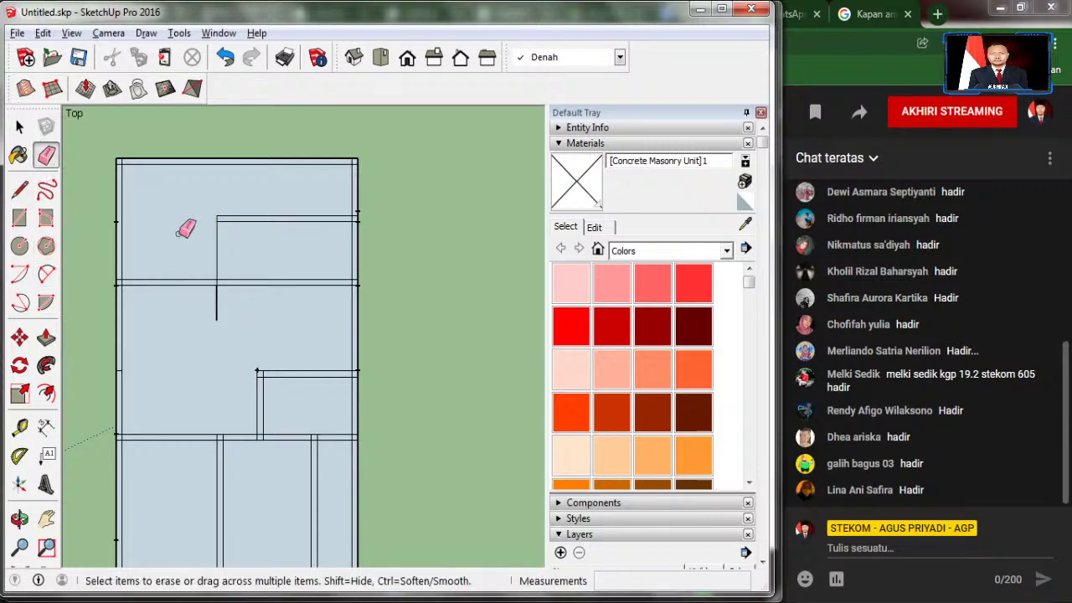
{"action": "left_click", "coordinate": [217, 253]}
{"action": "scroll", "coordinate": [240, 304], "scroll_direction": "up", "scroll_amount": 2}
{"action": "scroll", "coordinate": [246, 310], "scroll_direction": "up", "scroll_amount": 2}
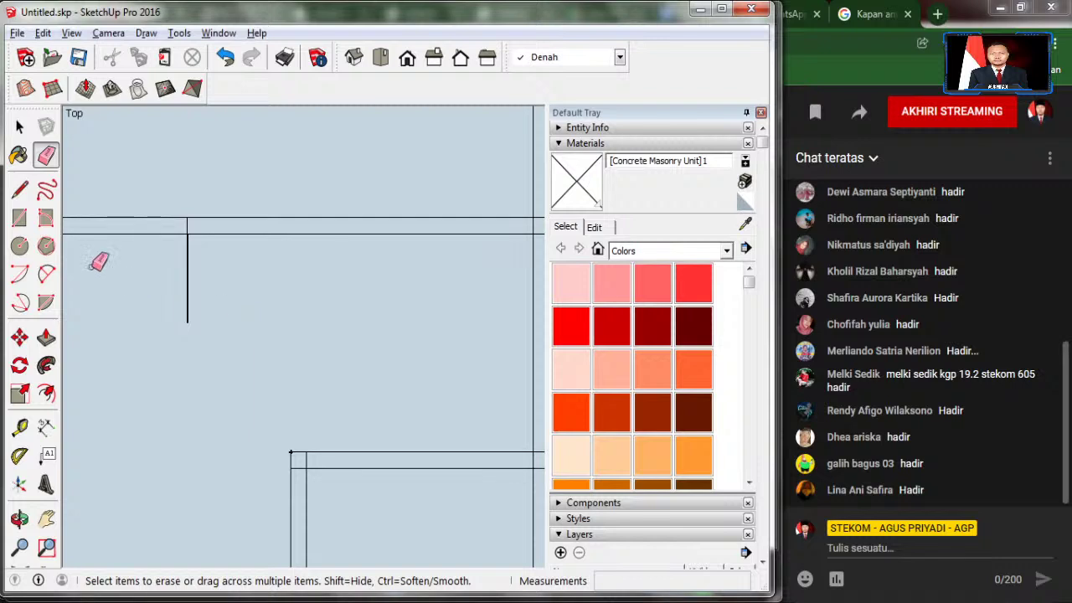
Step: Draw a 3.35 m horizontal line from the right wall to close the new room face
{"action": "left_click", "coordinate": [32, 195]}
{"action": "scroll", "coordinate": [299, 306], "scroll_direction": "down", "scroll_amount": 2}
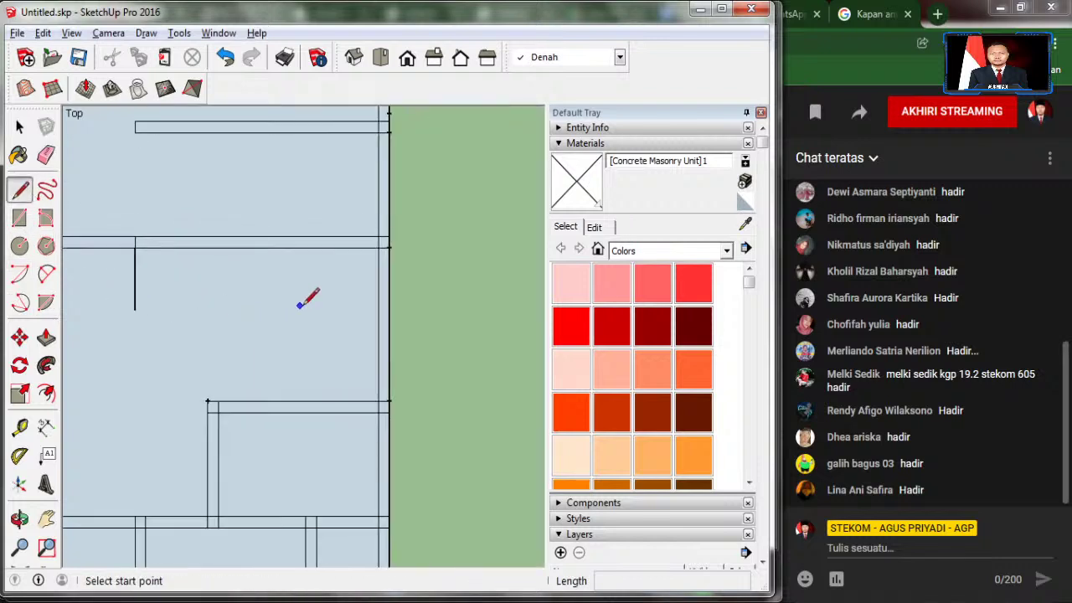
{"action": "left_click", "coordinate": [378, 323]}
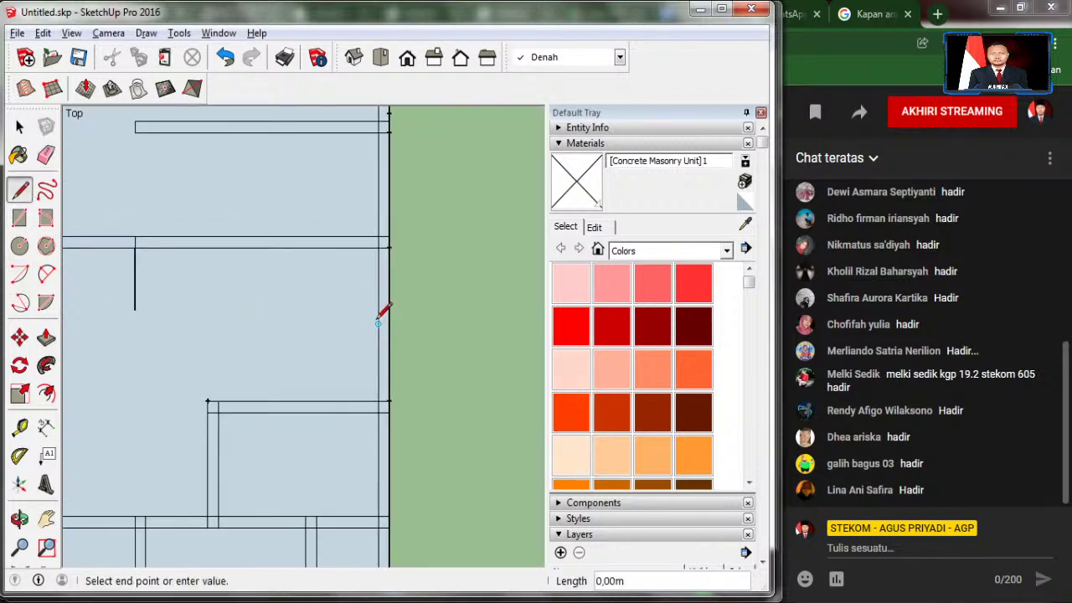
{"action": "left_click", "coordinate": [141, 319]}
{"action": "left_click", "coordinate": [140, 301]}
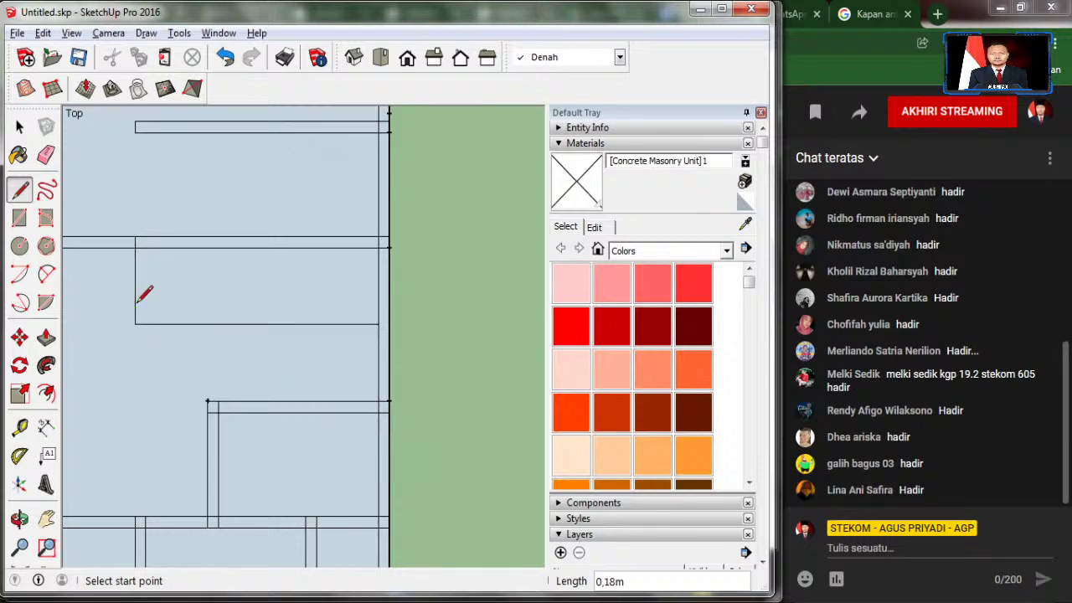
Step: Check the new room against A.jpg and review the plan with the Line tool ready
{"action": "key", "text": "alt+Tab"}
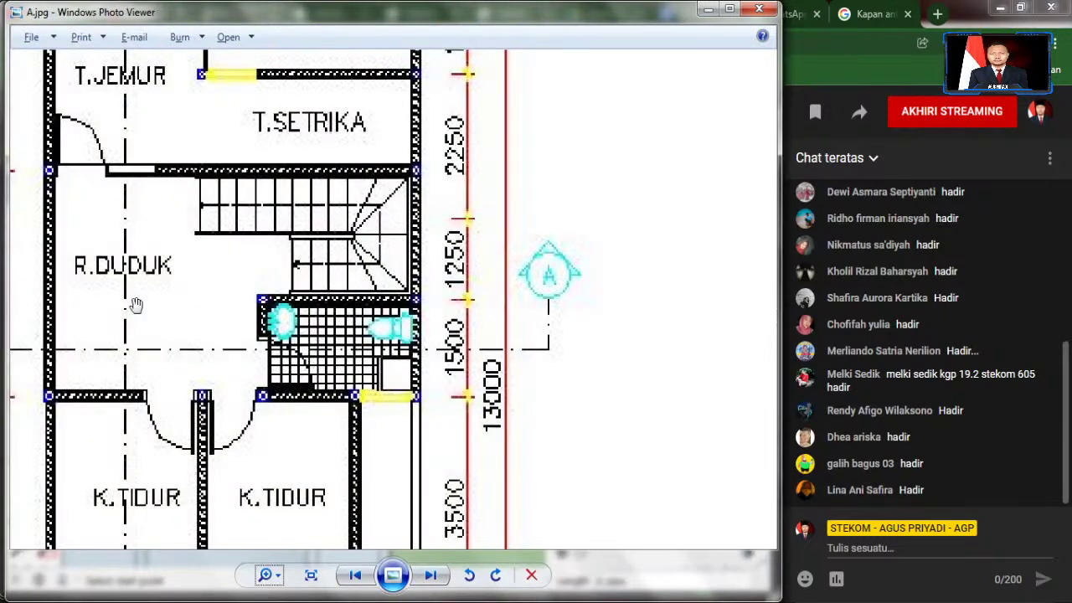
{"action": "key", "text": "alt+Tab"}
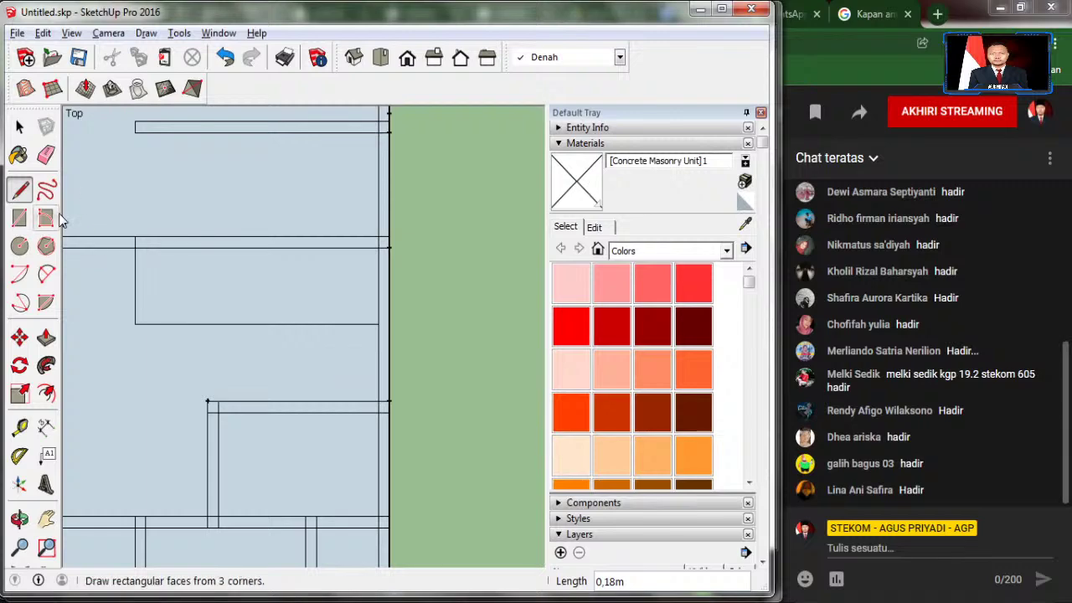
{"action": "left_click", "coordinate": [46, 155]}
{"action": "scroll", "coordinate": [100, 283], "scroll_direction": "up", "scroll_amount": 2}
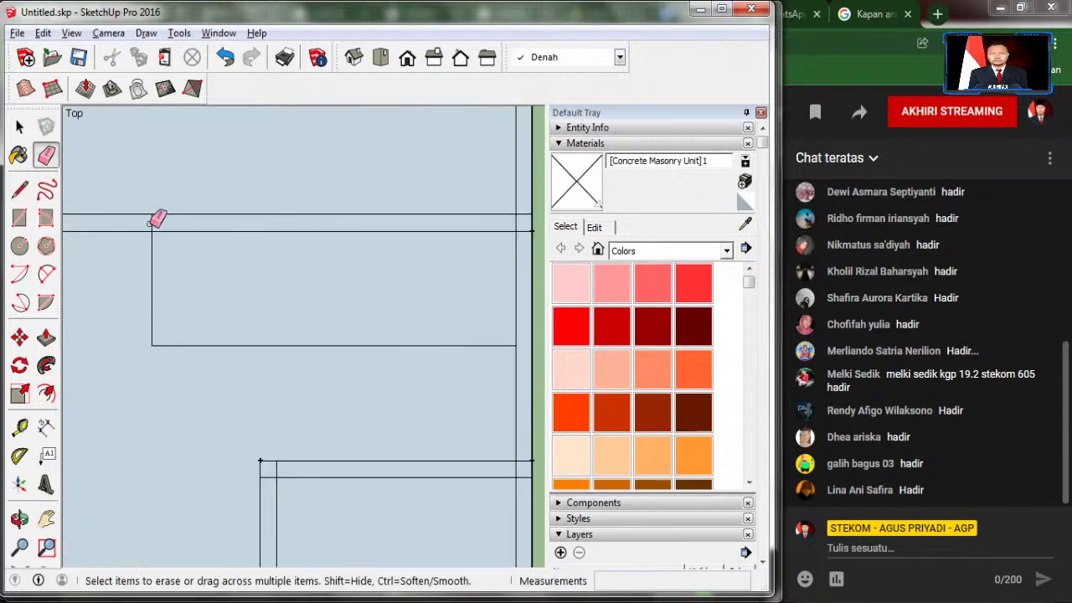
{"action": "scroll", "coordinate": [121, 267], "scroll_direction": "down", "scroll_amount": 2}
{"action": "key", "text": "l"}
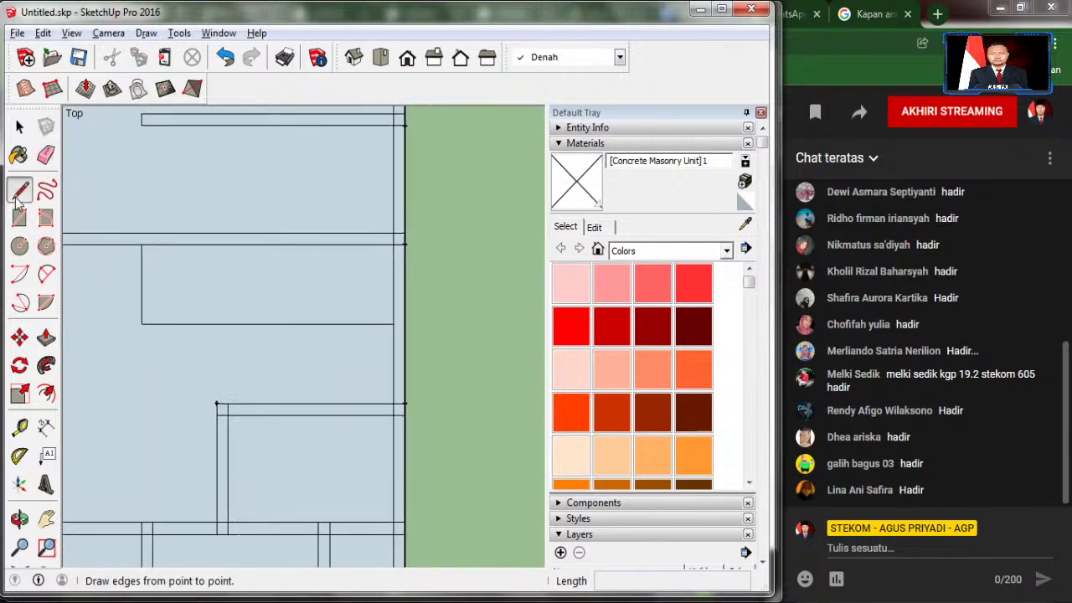
{"action": "scroll", "coordinate": [251, 293], "scroll_direction": "down", "scroll_amount": 2}
{"action": "scroll", "coordinate": [268, 293], "scroll_direction": "down", "scroll_amount": 1}
{"action": "scroll", "coordinate": [335, 293], "scroll_direction": "down", "scroll_amount": 2}
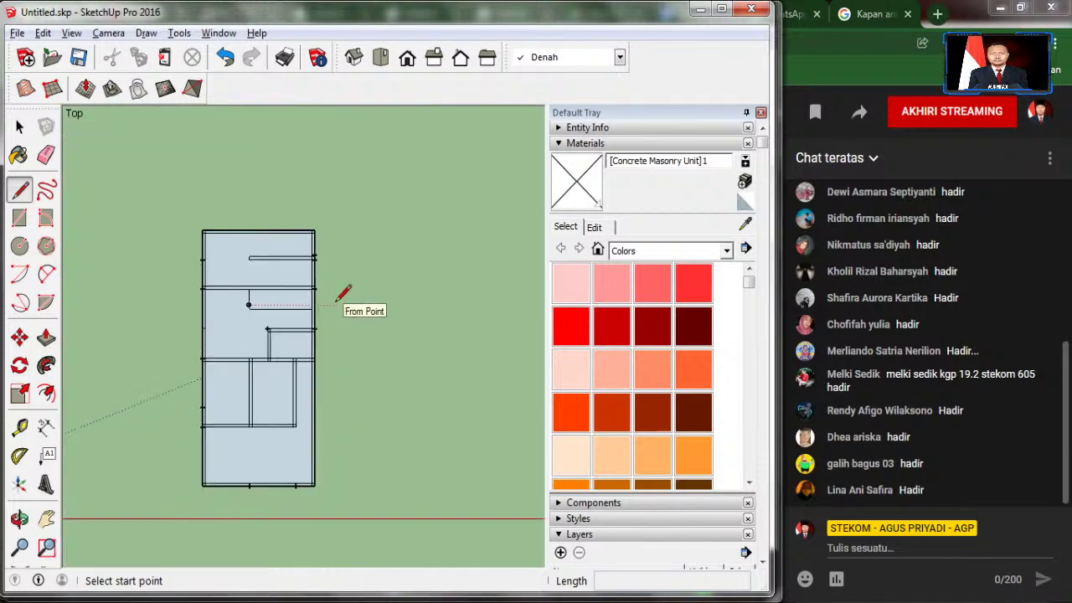
{"action": "scroll", "coordinate": [343, 293], "scroll_direction": "down", "scroll_amount": 1}
{"action": "scroll", "coordinate": [167, 289], "scroll_direction": "up", "scroll_amount": 3}
Step: Select the thin stair strip and its edges in the ground-floor plan
{"action": "scroll", "coordinate": [142, 294], "scroll_direction": "up", "scroll_amount": 2}
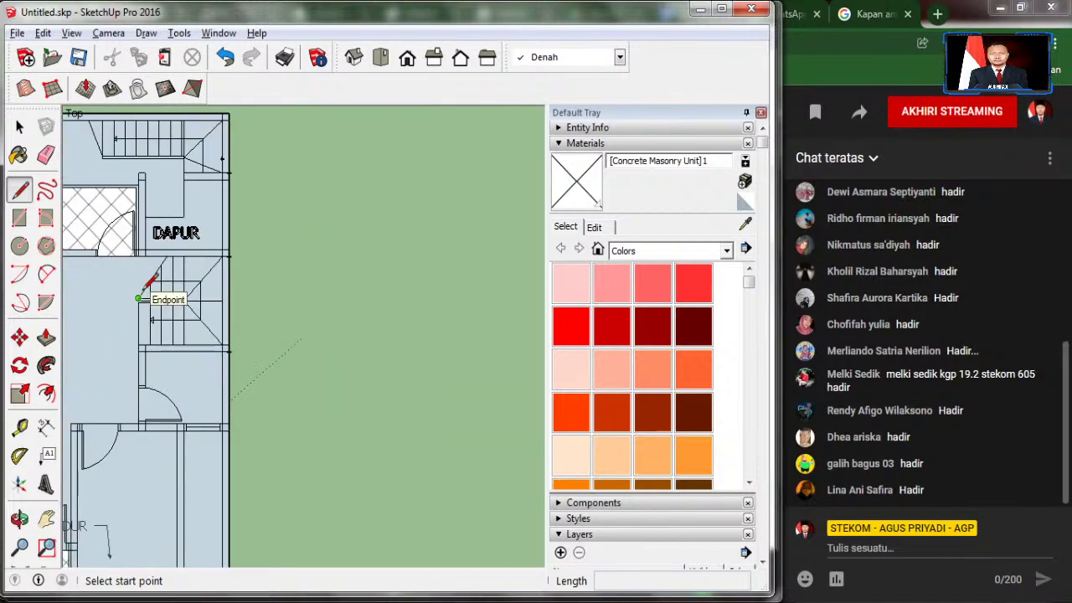
{"action": "scroll", "coordinate": [142, 295], "scroll_direction": "up", "scroll_amount": 2}
{"action": "scroll", "coordinate": [126, 289], "scroll_direction": "up", "scroll_amount": 1}
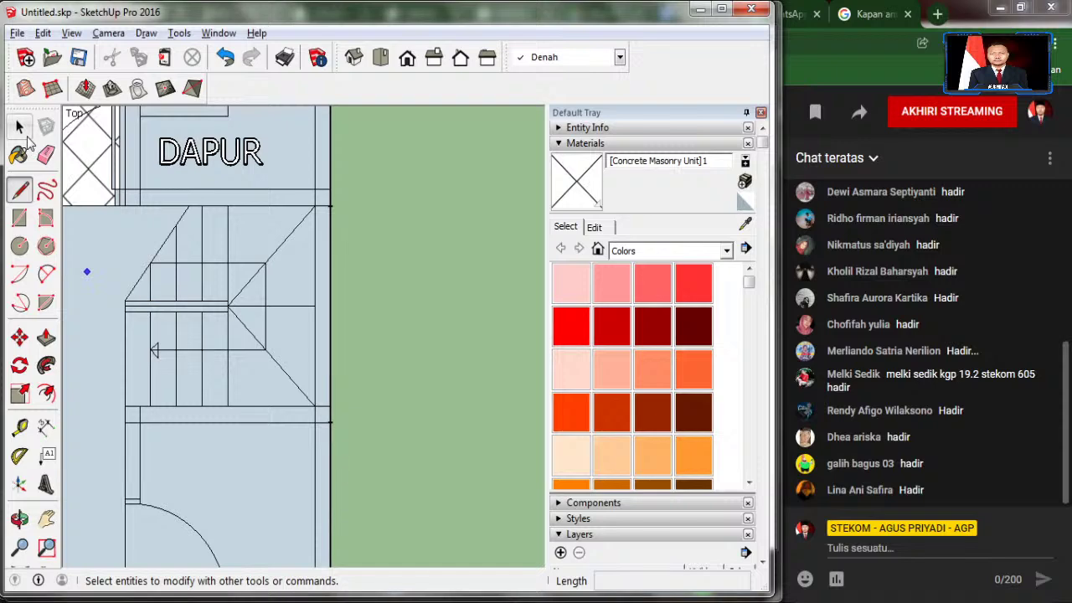
{"action": "left_click", "coordinate": [20, 127]}
{"action": "scroll", "coordinate": [133, 309], "scroll_direction": "up", "scroll_amount": 3}
{"action": "left_click", "coordinate": [132, 301]}
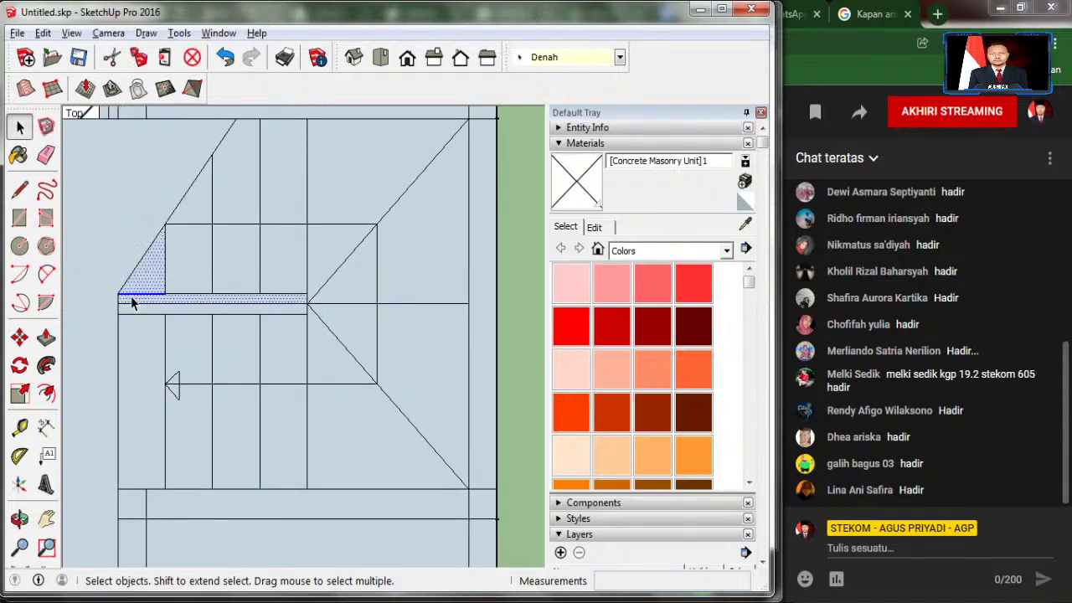
{"action": "double_click", "coordinate": [193, 305]}
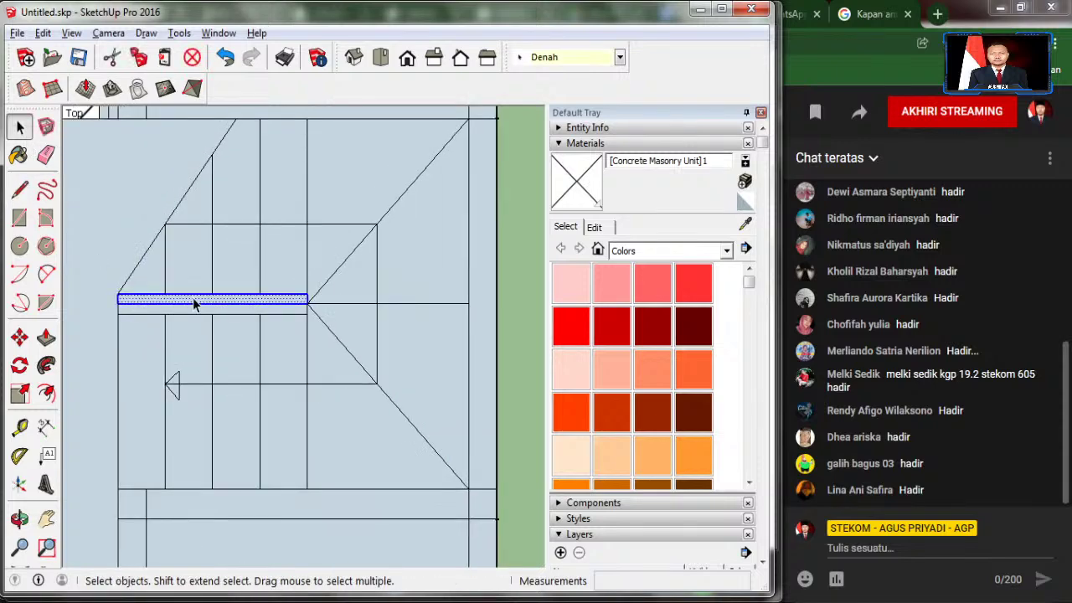
Step: Copy the strip 12.73 m over into the matching spot on the second-floor plan
{"action": "left_click", "coordinate": [20, 336]}
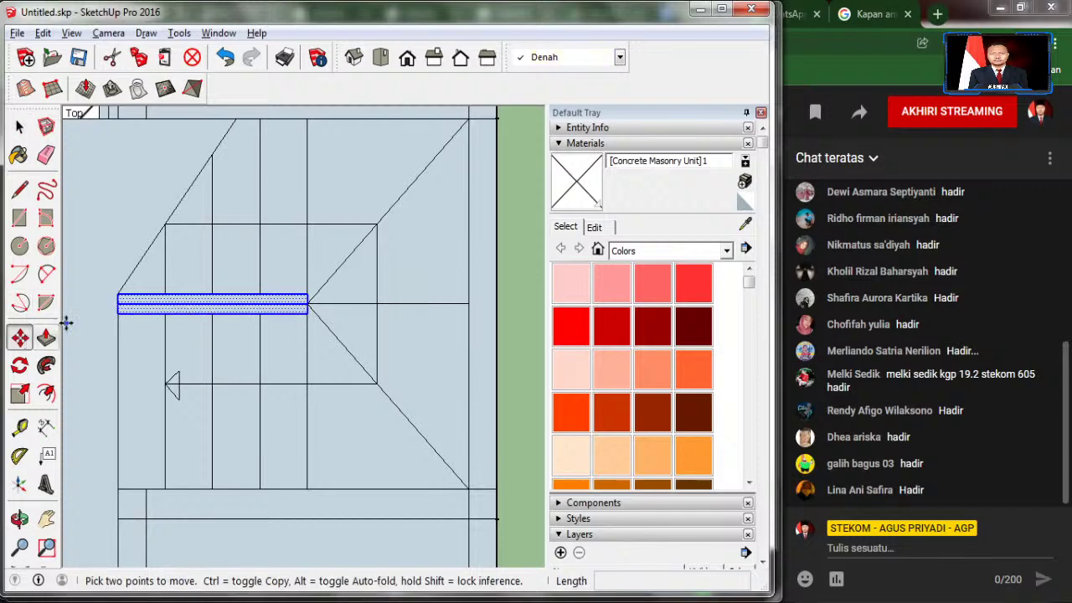
{"action": "left_click", "coordinate": [117, 304]}
{"action": "key", "text": "ctrl"}
{"action": "scroll", "coordinate": [78, 311], "scroll_direction": "down", "scroll_amount": 3}
{"action": "scroll", "coordinate": [79, 312], "scroll_direction": "down", "scroll_amount": 2}
{"action": "scroll", "coordinate": [79, 313], "scroll_direction": "down", "scroll_amount": 2}
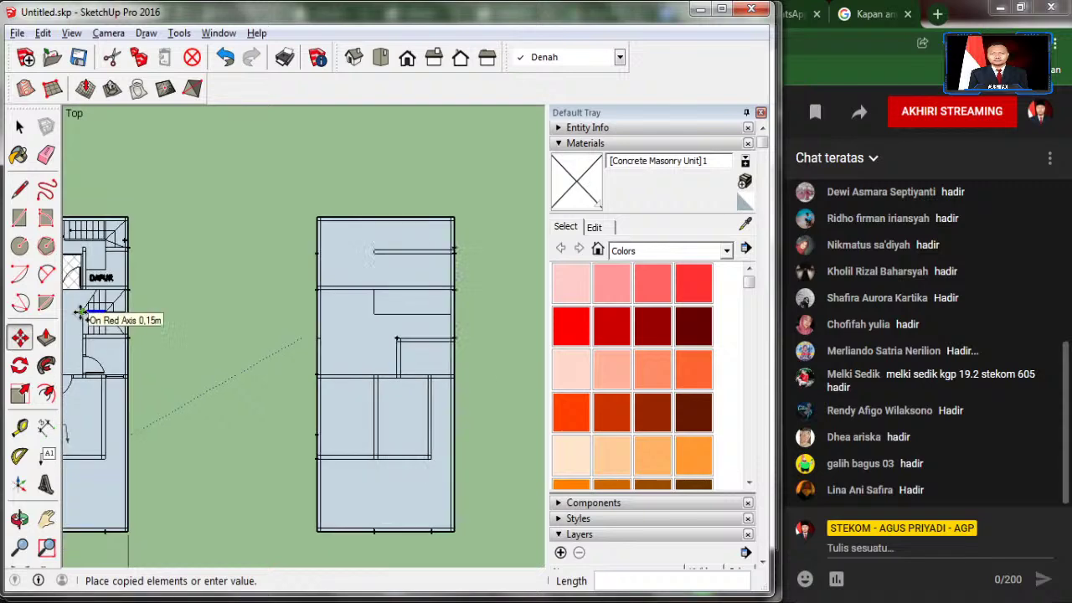
{"action": "scroll", "coordinate": [306, 306], "scroll_direction": "up", "scroll_amount": 2}
{"action": "scroll", "coordinate": [293, 314], "scroll_direction": "up", "scroll_amount": 2}
{"action": "scroll", "coordinate": [279, 318], "scroll_direction": "up", "scroll_amount": 2}
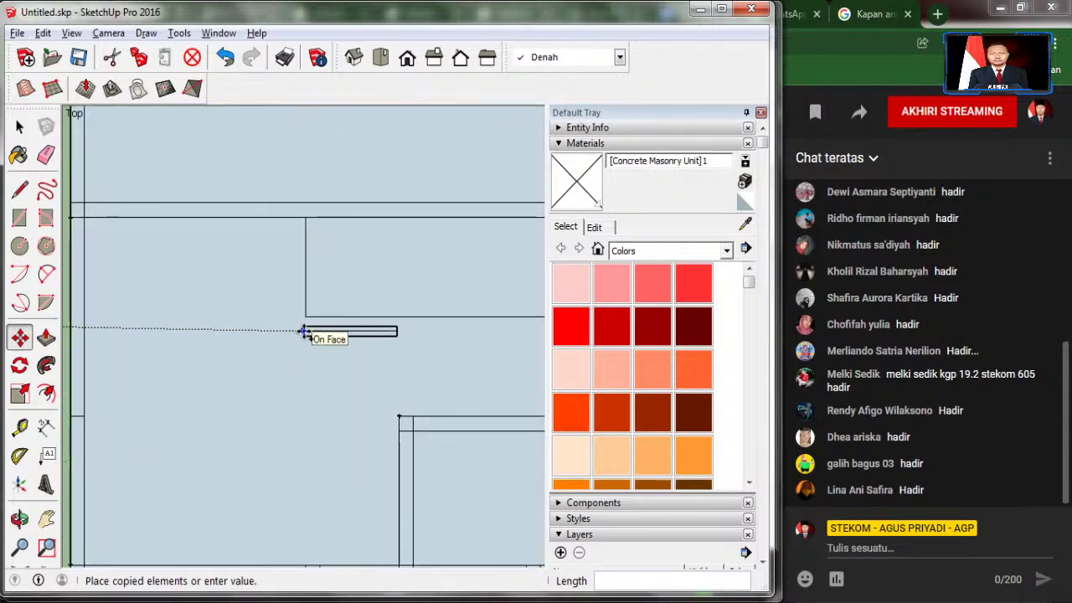
{"action": "scroll", "coordinate": [305, 323], "scroll_direction": "up", "scroll_amount": 2}
{"action": "left_click", "coordinate": [306, 314]}
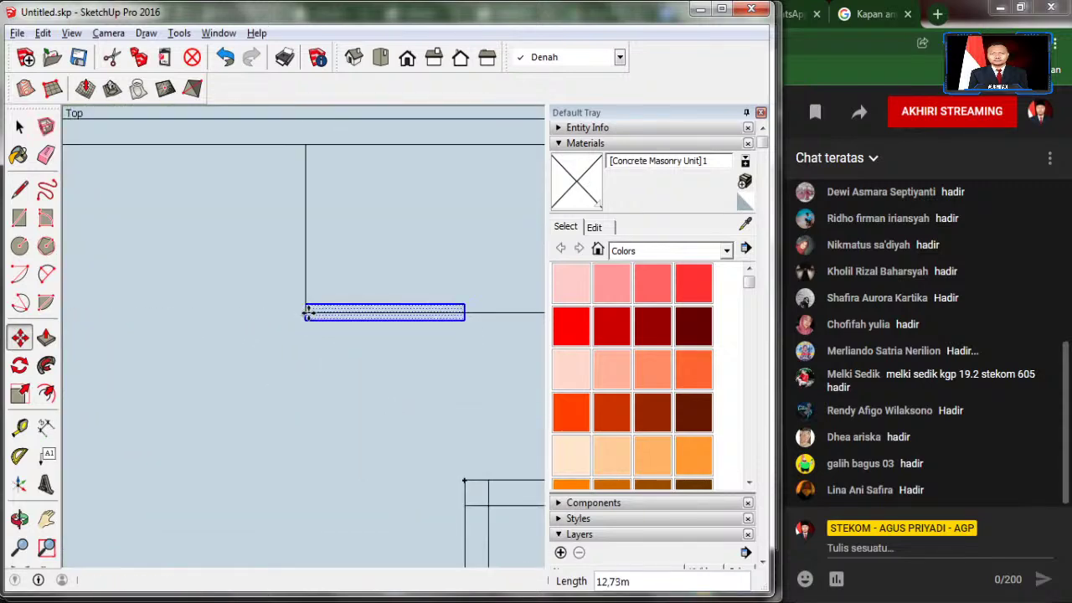
{"action": "key", "text": "space"}
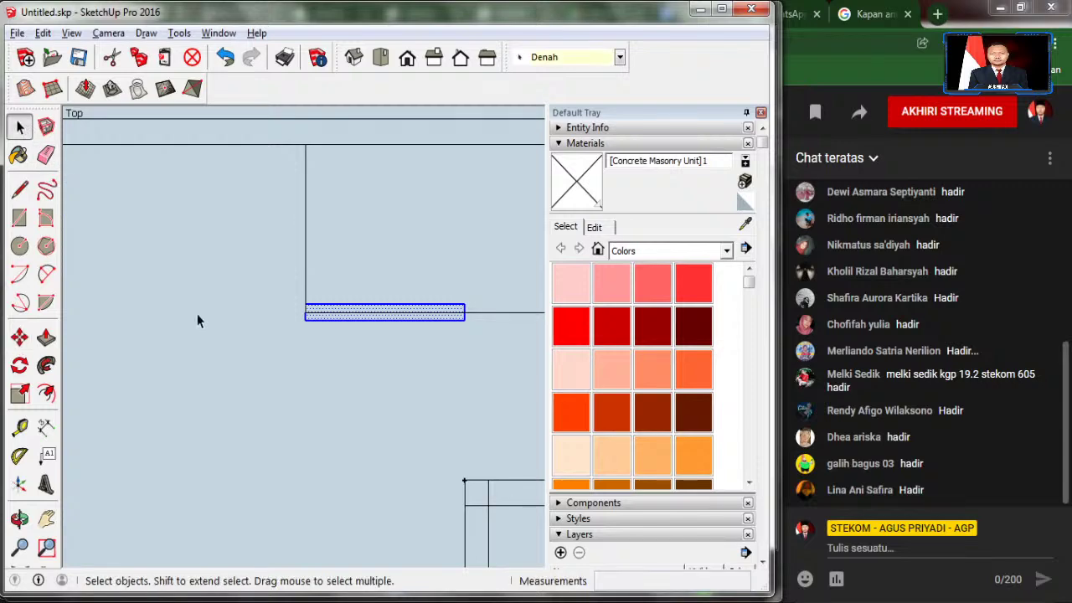
Step: Select the strip's short end edge and try moving it, then cancel
{"action": "left_click", "coordinate": [413, 352]}
{"action": "scroll", "coordinate": [461, 313], "scroll_direction": "up", "scroll_amount": 1}
{"action": "scroll", "coordinate": [471, 310], "scroll_direction": "up", "scroll_amount": 2}
{"action": "scroll", "coordinate": [469, 314], "scroll_direction": "up", "scroll_amount": 2}
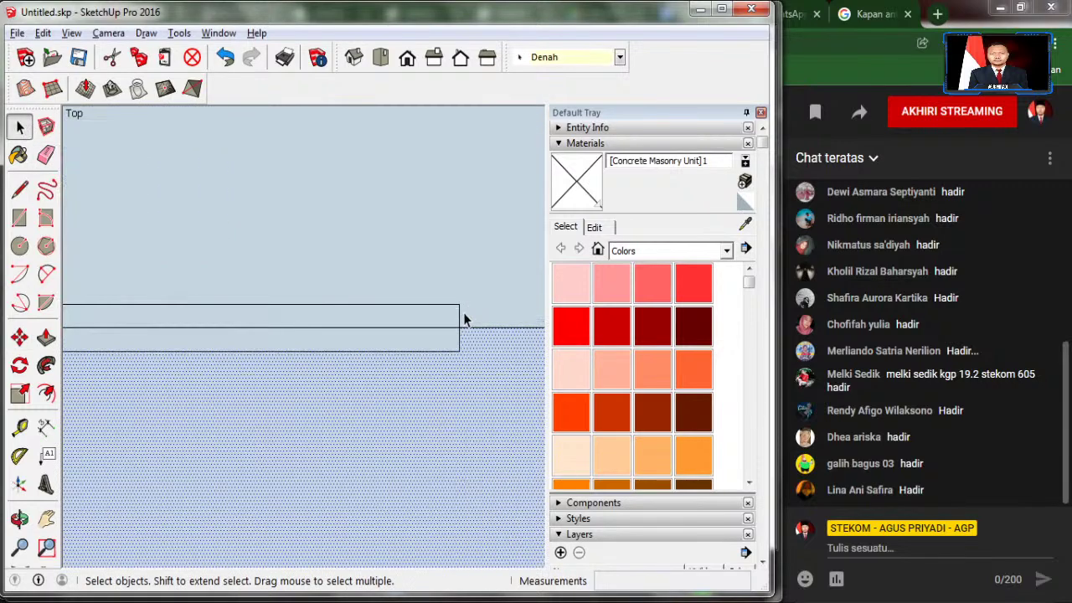
{"action": "left_click", "coordinate": [459, 317]}
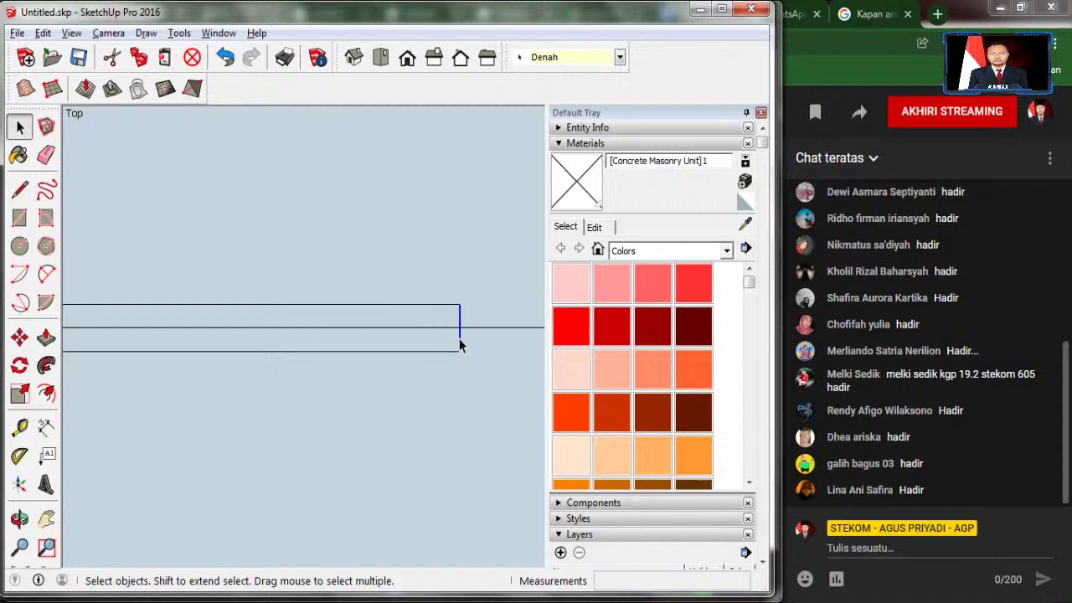
{"action": "left_click", "coordinate": [24, 339]}
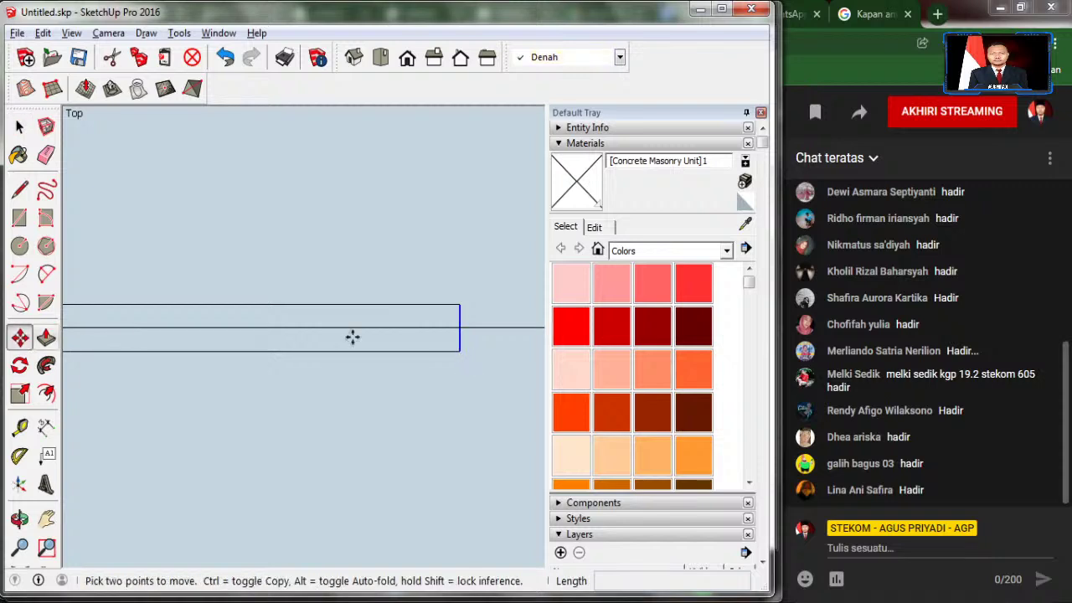
{"action": "left_click", "coordinate": [459, 329]}
{"action": "scroll", "coordinate": [227, 350], "scroll_direction": "down", "scroll_amount": 2}
{"action": "scroll", "coordinate": [227, 349], "scroll_direction": "down", "scroll_amount": 1}
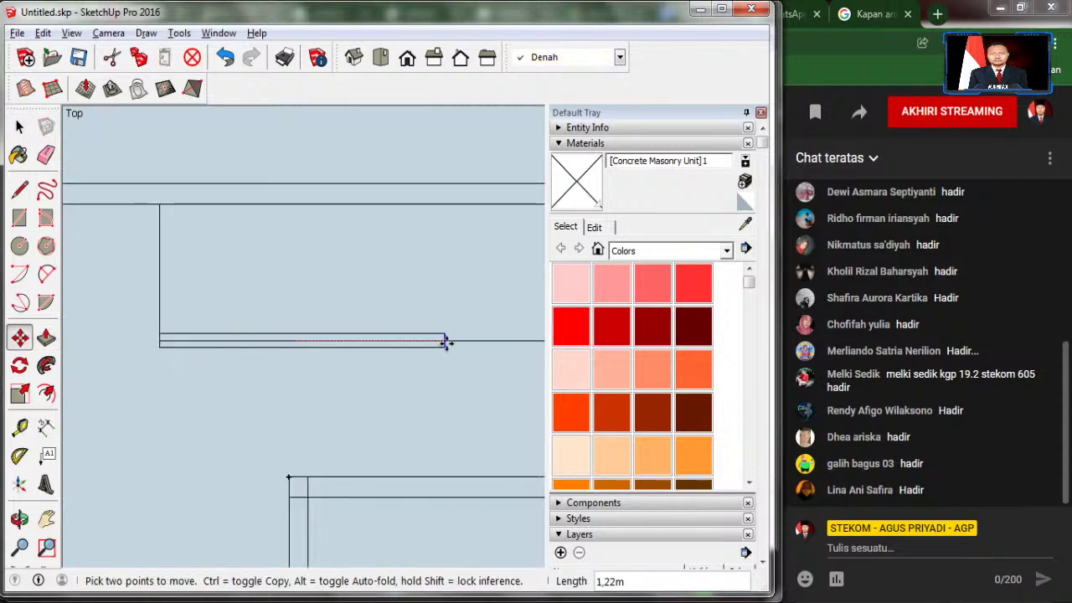
{"action": "scroll", "coordinate": [192, 358], "scroll_direction": "down", "scroll_amount": 3}
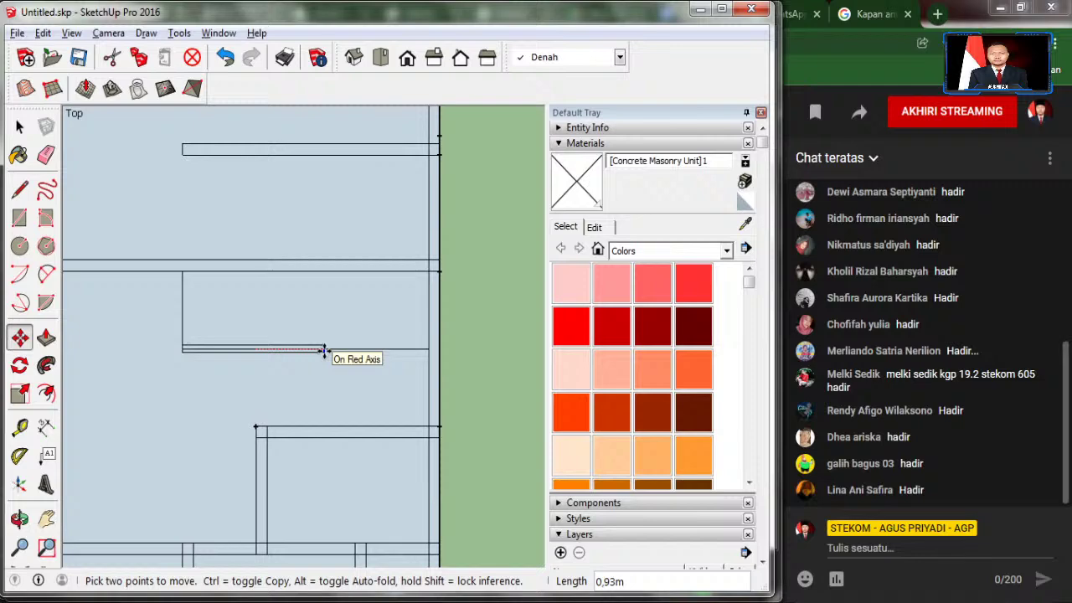
{"action": "key", "text": "Escape"}
Step: Place a Tape Measure guide point 1 m in from the right outer wall
{"action": "left_click", "coordinate": [19, 425]}
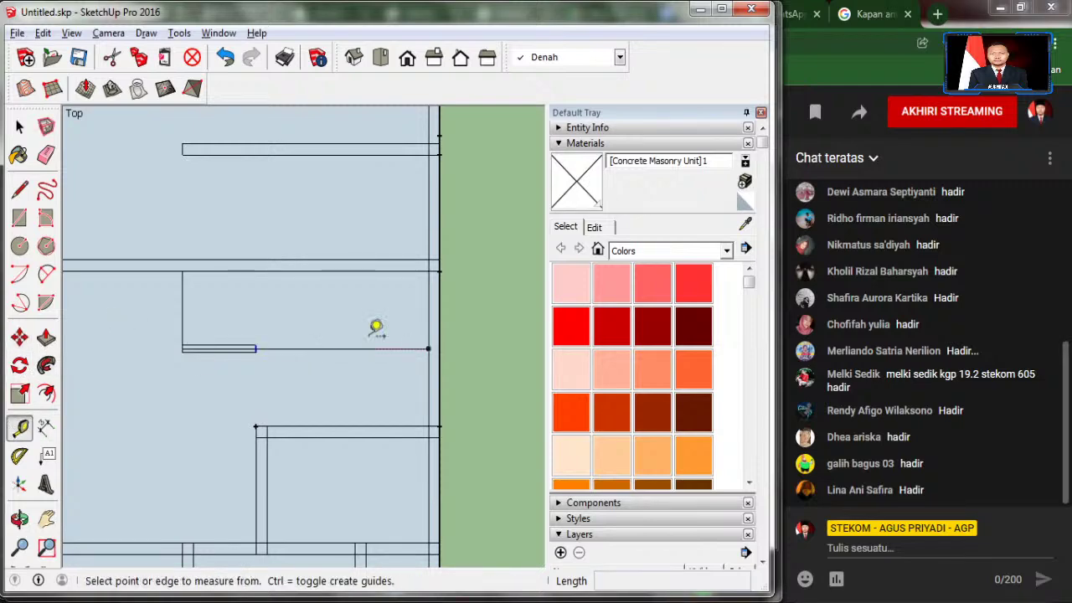
{"action": "scroll", "coordinate": [385, 331], "scroll_direction": "up", "scroll_amount": 2}
{"action": "scroll", "coordinate": [419, 347], "scroll_direction": "up", "scroll_amount": 1}
{"action": "left_click", "coordinate": [438, 344]}
{"action": "type", "text": "1"}
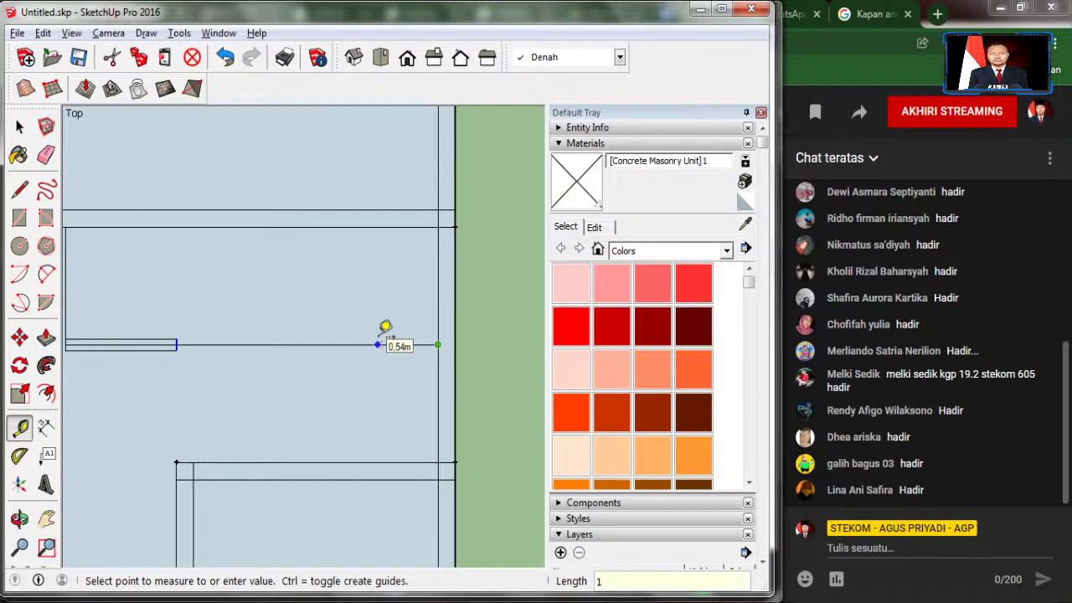
{"action": "key", "text": "Return"}
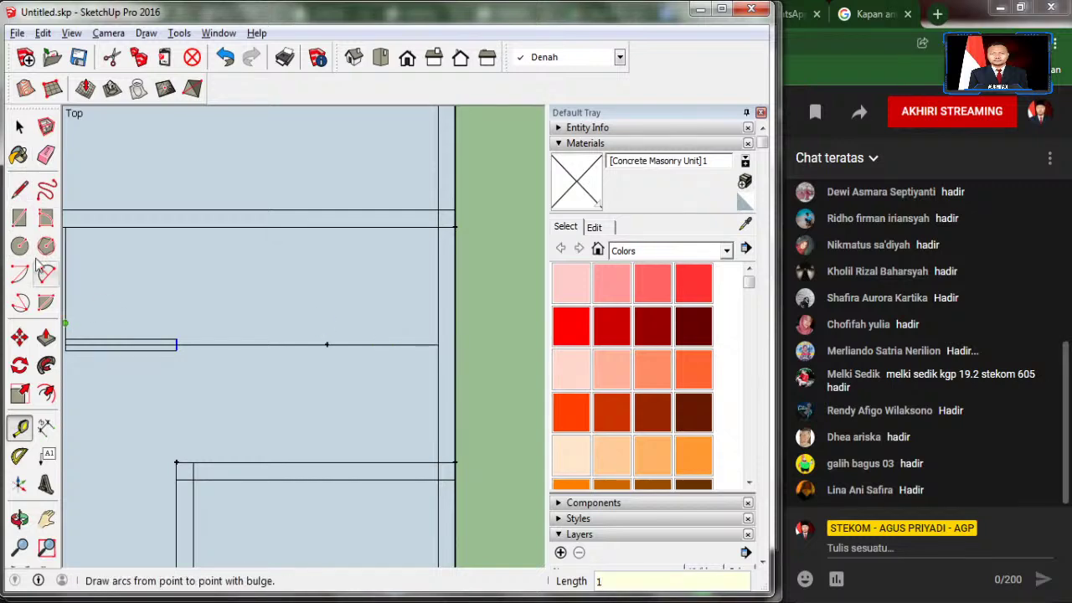
Step: Stretch the strip's end edge 1.35 m to the guide point, then view A.jpg
{"action": "left_click", "coordinate": [19, 337]}
{"action": "scroll", "coordinate": [186, 346], "scroll_direction": "up", "scroll_amount": 3}
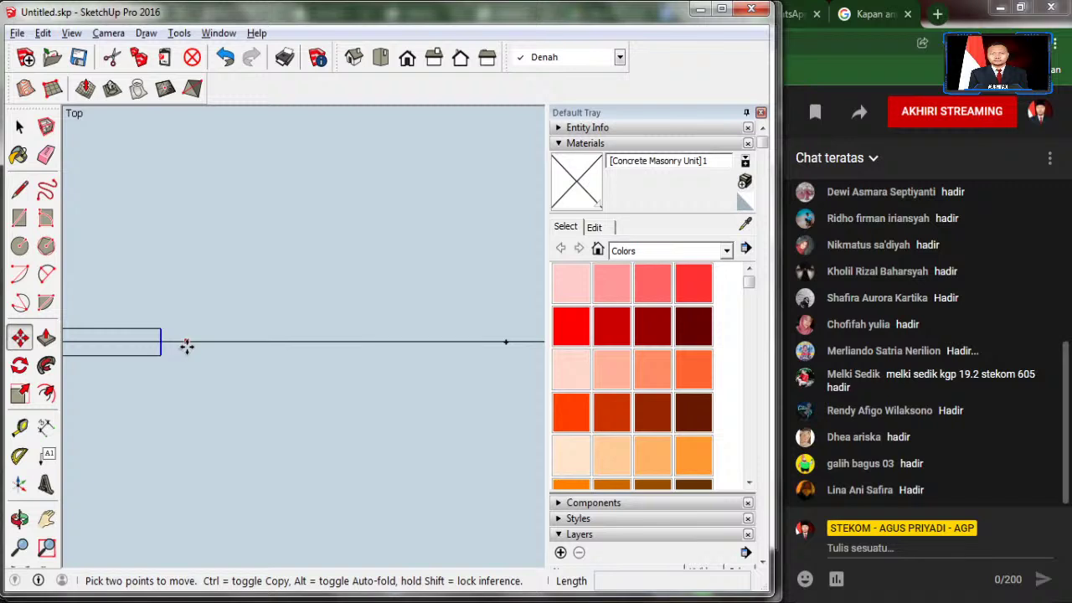
{"action": "left_click", "coordinate": [163, 341]}
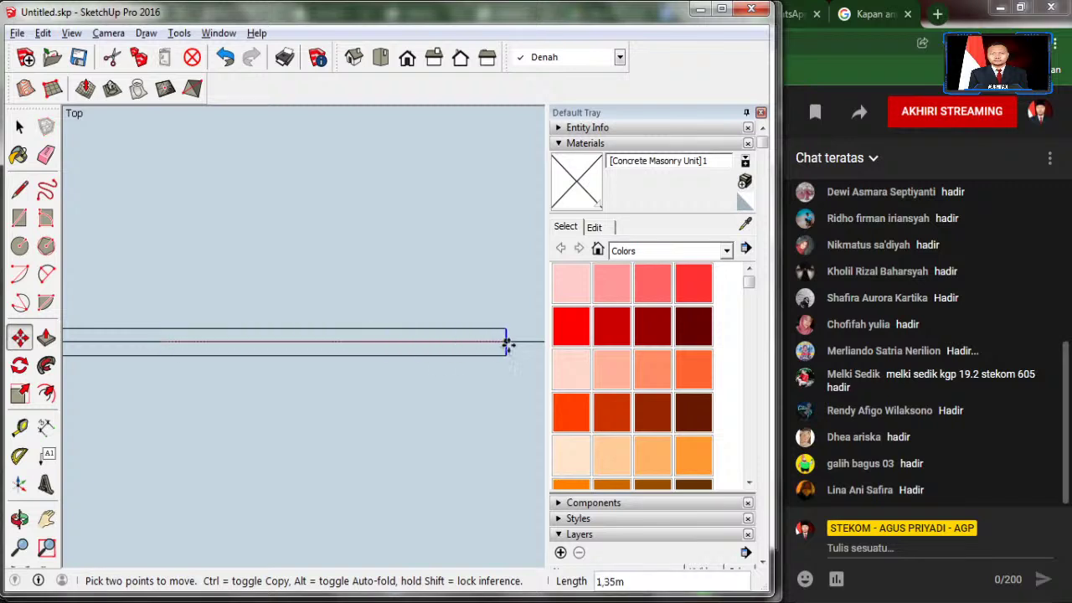
{"action": "left_click", "coordinate": [506, 343]}
{"action": "scroll", "coordinate": [394, 352], "scroll_direction": "down", "scroll_amount": 3}
{"action": "scroll", "coordinate": [368, 343], "scroll_direction": "down", "scroll_amount": 2}
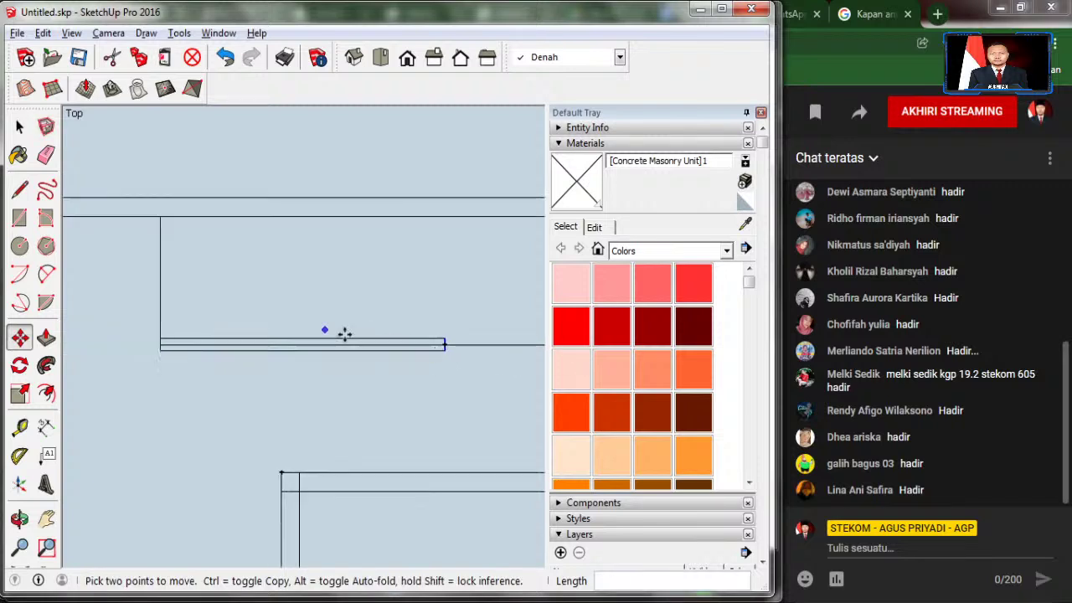
{"action": "left_click", "coordinate": [19, 126]}
{"action": "left_click", "coordinate": [19, 126]}
{"action": "left_click", "coordinate": [268, 403]}
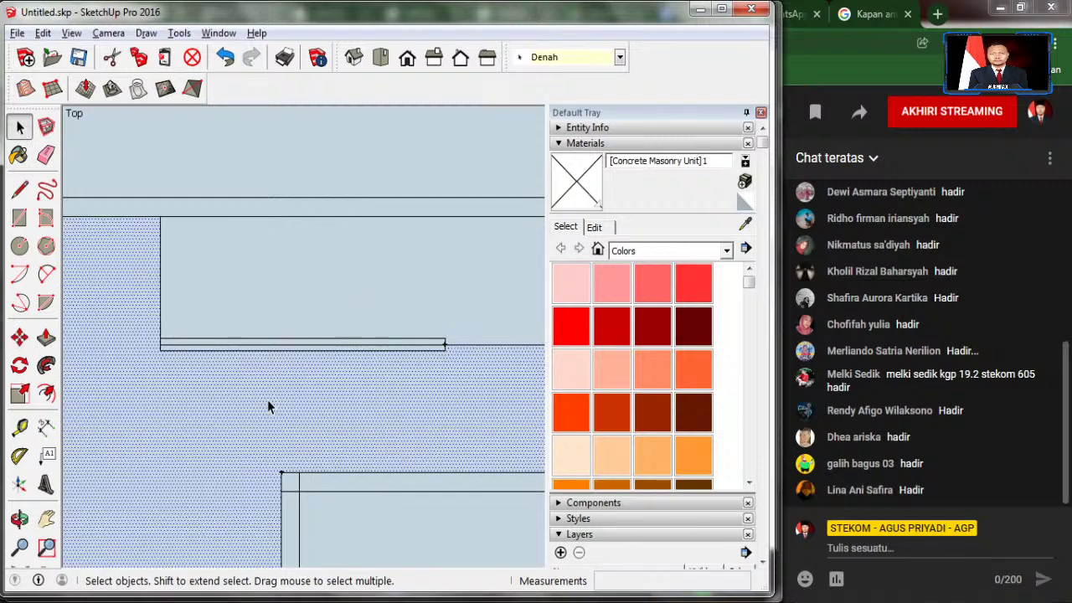
{"action": "key", "text": "alt+Tab"}
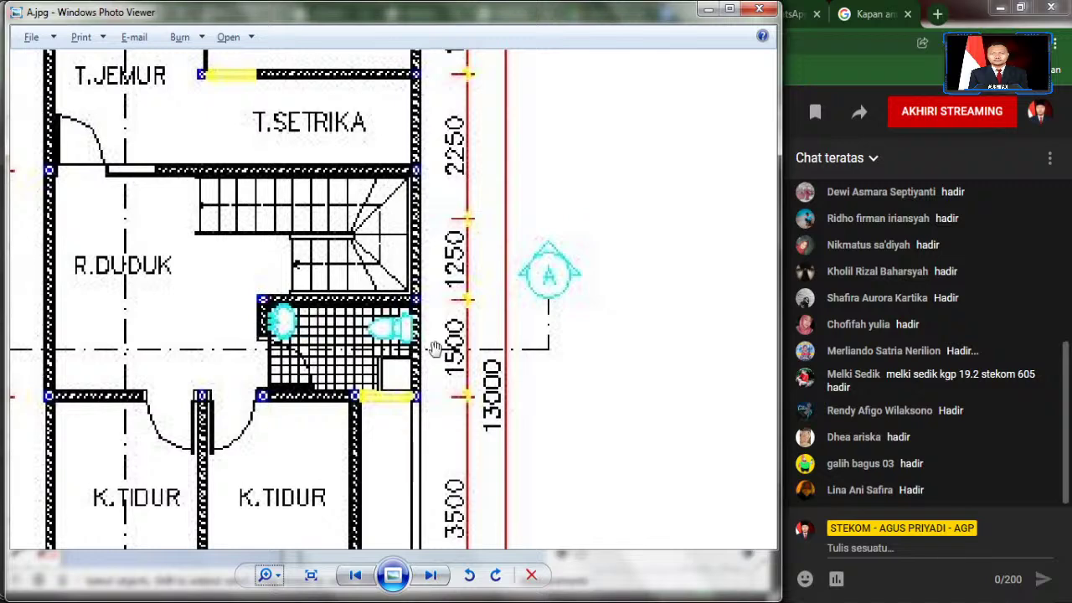
Step: Glance at A.jpg's stair and bathroom area and return to the two-floor SketchUp plan
{"action": "key", "text": "alt+Tab"}
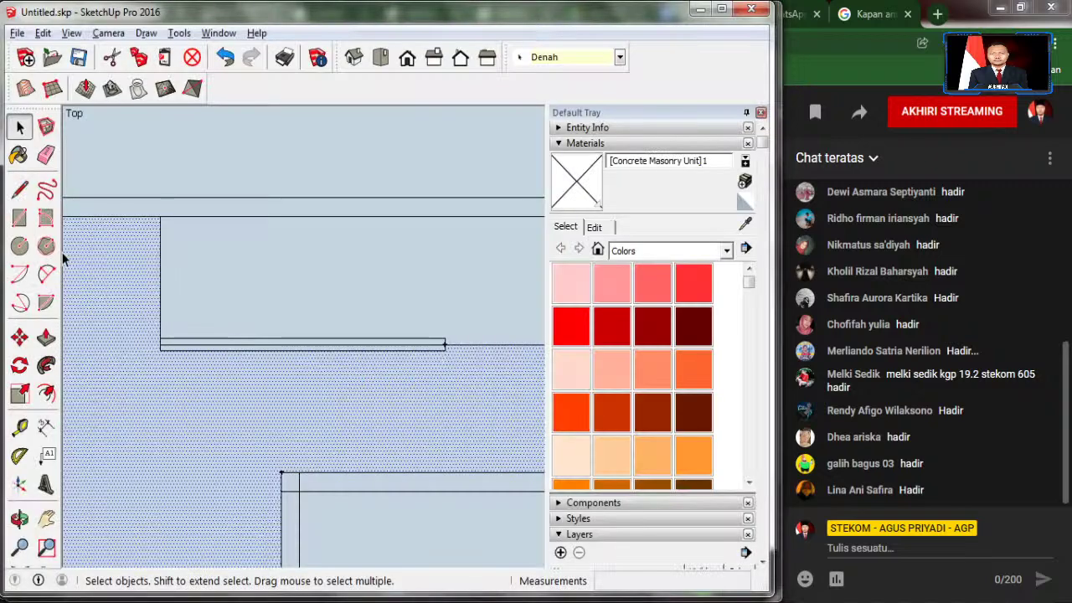
{"action": "key", "text": "alt+Tab"}
{"action": "key", "text": "alt+Tab"}
Step: Copy the narrow ground-floor stair tread face into the second-floor stair area
{"action": "scroll", "coordinate": [416, 363], "scroll_direction": "down", "scroll_amount": 2}
{"action": "scroll", "coordinate": [417, 362], "scroll_direction": "down", "scroll_amount": 2}
{"action": "scroll", "coordinate": [417, 362], "scroll_direction": "down", "scroll_amount": 3}
{"action": "scroll", "coordinate": [222, 354], "scroll_direction": "up", "scroll_amount": 2}
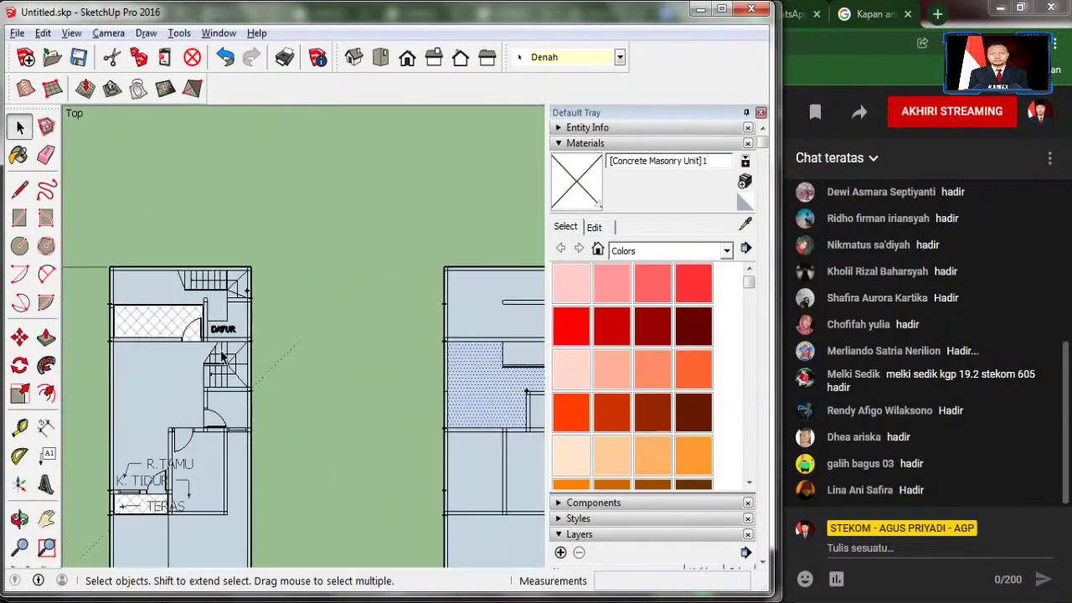
{"action": "scroll", "coordinate": [205, 376], "scroll_direction": "up", "scroll_amount": 2}
{"action": "scroll", "coordinate": [205, 378], "scroll_direction": "up", "scroll_amount": 3}
{"action": "left_click", "coordinate": [205, 379]}
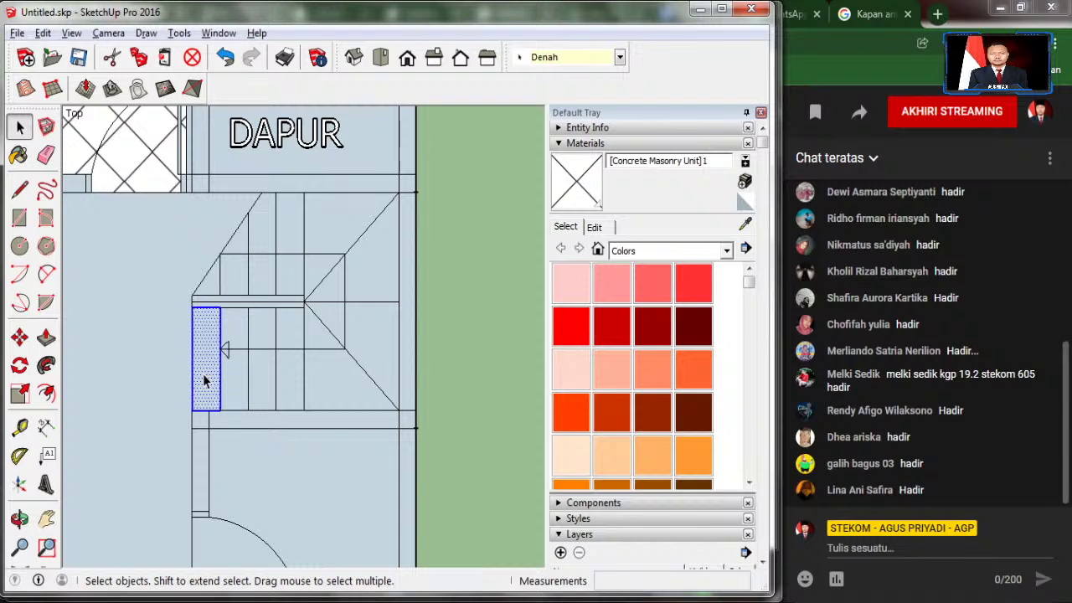
{"action": "left_click", "coordinate": [20, 338]}
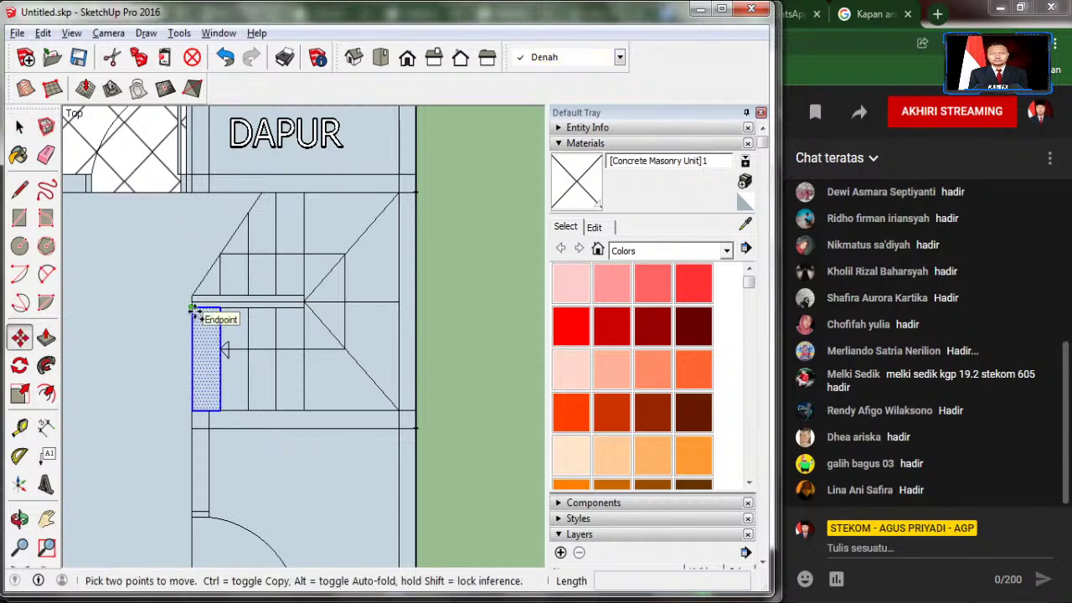
{"action": "key", "text": "ctrl"}
{"action": "left_click", "coordinate": [192, 410]}
{"action": "scroll", "coordinate": [194, 369], "scroll_direction": "down", "scroll_amount": 2}
{"action": "scroll", "coordinate": [151, 369], "scroll_direction": "down", "scroll_amount": 2}
{"action": "scroll", "coordinate": [100, 366], "scroll_direction": "down", "scroll_amount": 2}
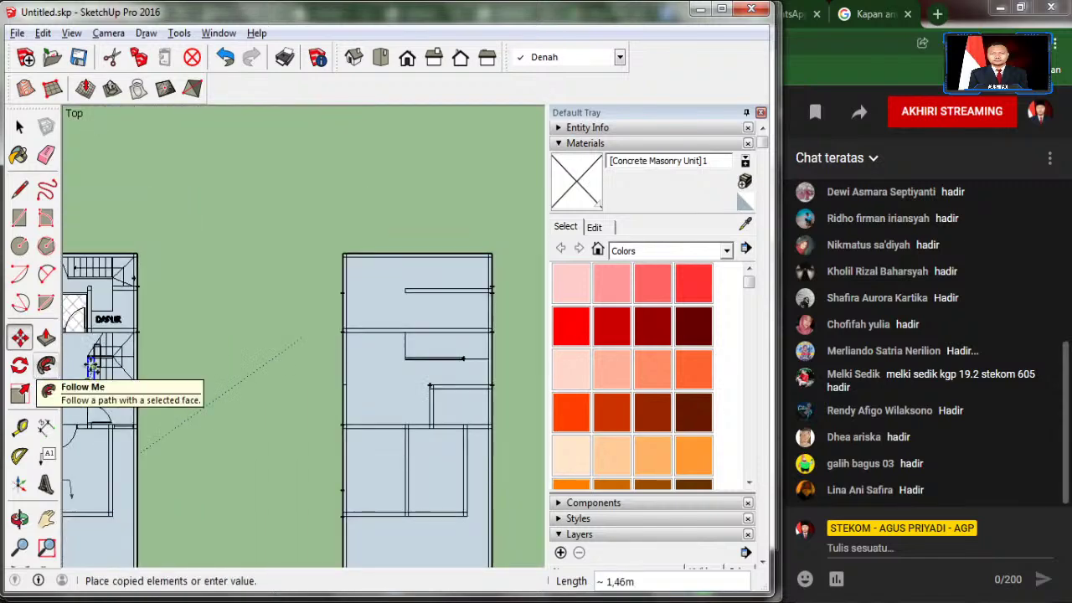
{"action": "scroll", "coordinate": [416, 359], "scroll_direction": "up", "scroll_amount": 2}
{"action": "scroll", "coordinate": [407, 343], "scroll_direction": "up", "scroll_amount": 2}
{"action": "scroll", "coordinate": [407, 337], "scroll_direction": "up", "scroll_amount": 2}
{"action": "scroll", "coordinate": [390, 356], "scroll_direction": "up", "scroll_amount": 1}
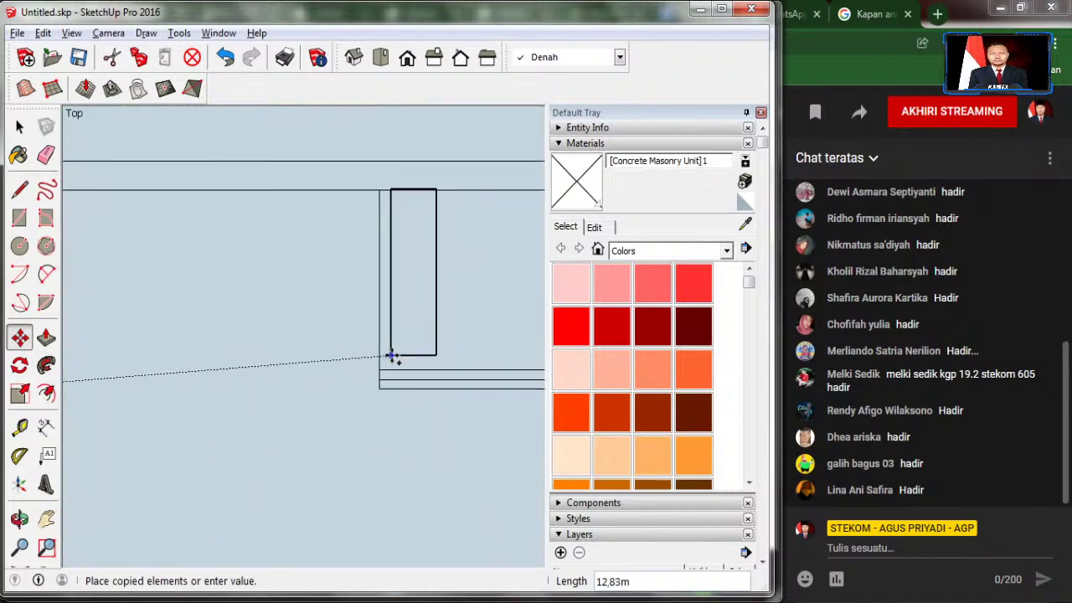
{"action": "left_click", "coordinate": [380, 368]}
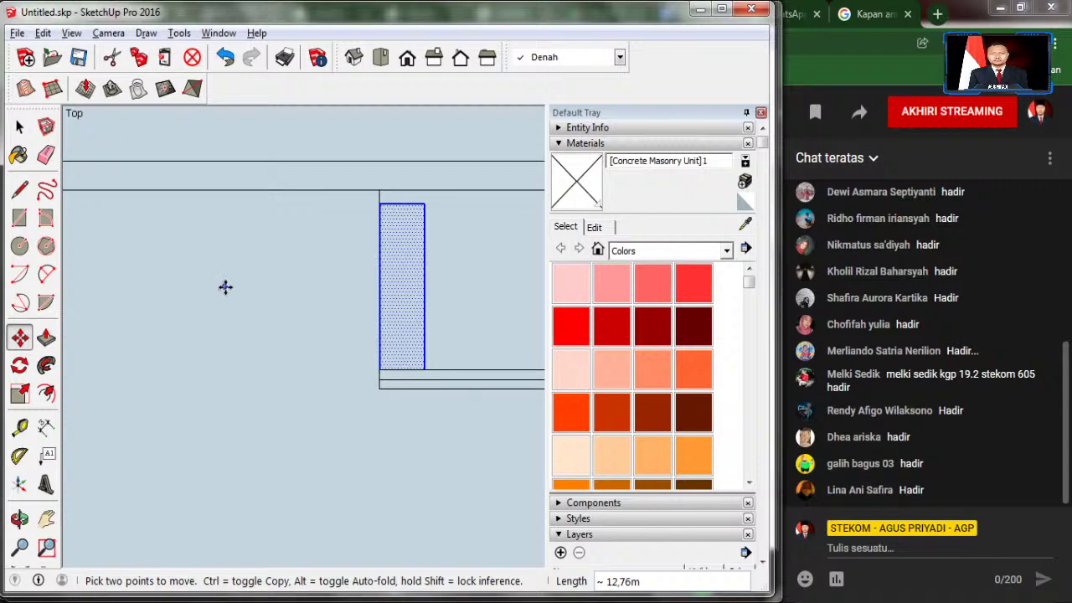
Step: Stretch the copied tread's top edge up to meet the horizontal wall line
{"action": "left_click", "coordinate": [20, 127]}
{"action": "scroll", "coordinate": [397, 132], "scroll_direction": "up", "scroll_amount": 2}
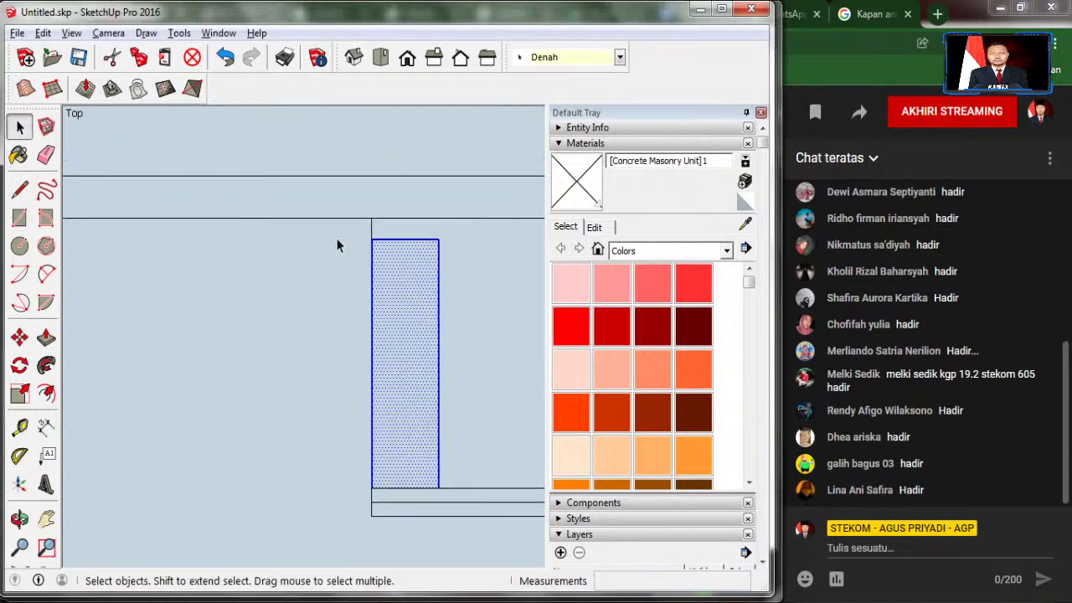
{"action": "left_click", "coordinate": [315, 283]}
{"action": "left_click", "coordinate": [394, 241]}
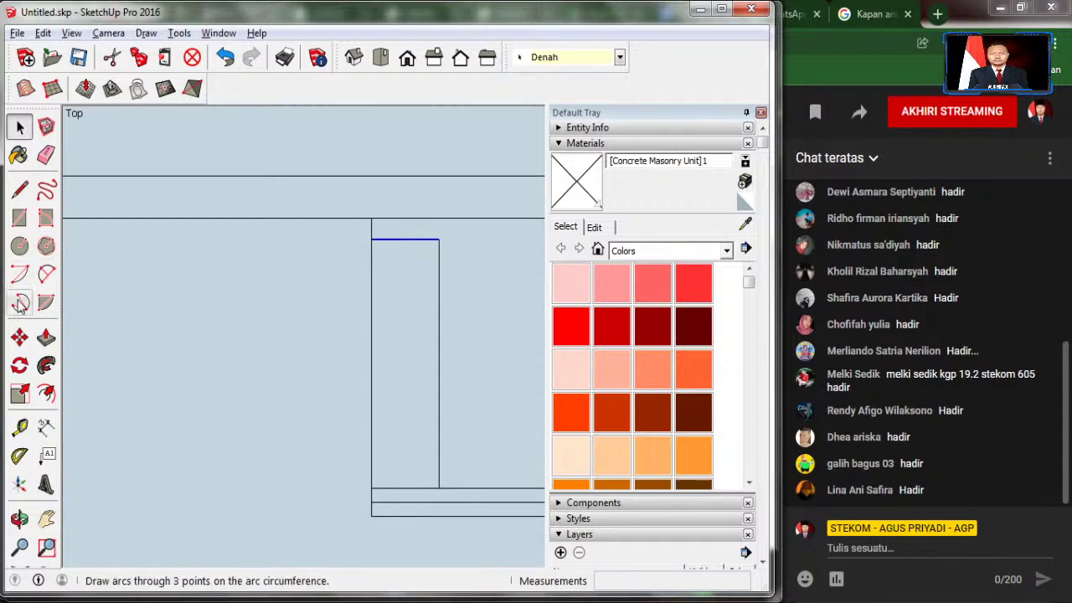
{"action": "left_click", "coordinate": [19, 337]}
{"action": "left_click", "coordinate": [368, 239]}
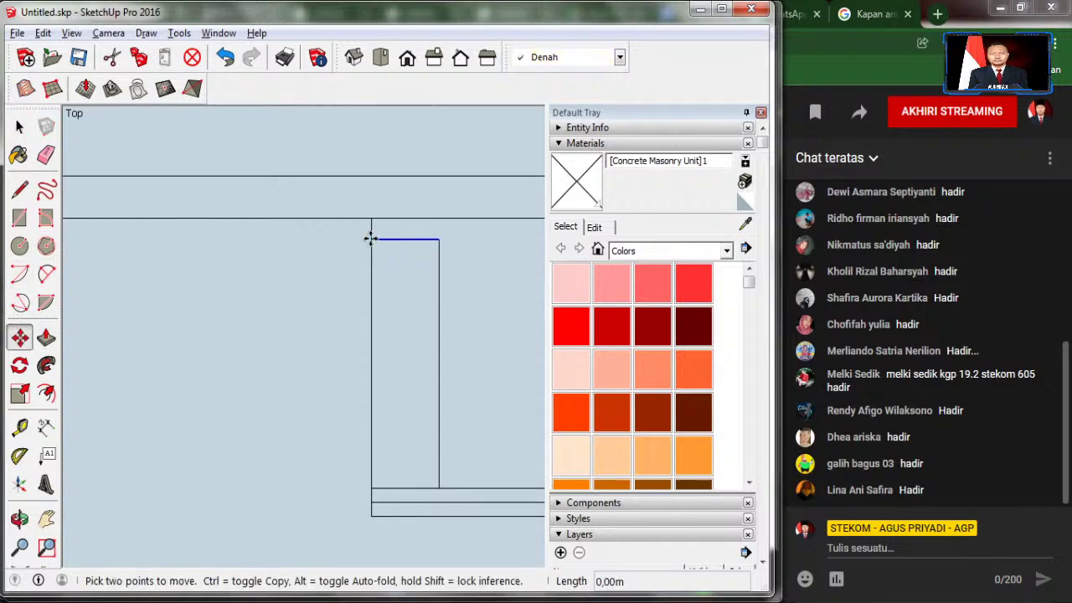
{"action": "left_click", "coordinate": [371, 219]}
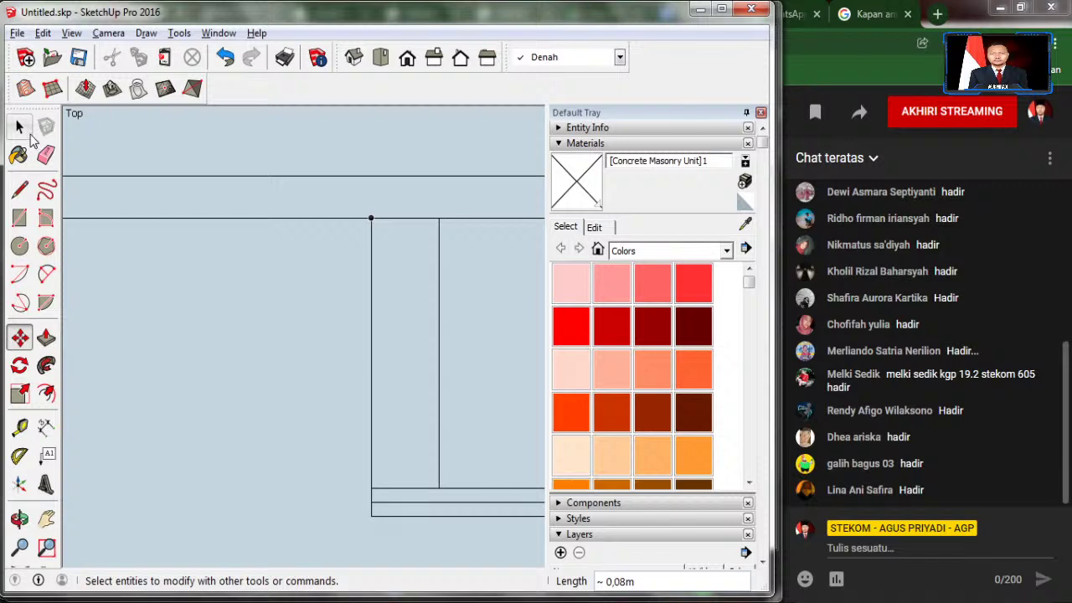
{"action": "left_click", "coordinate": [19, 126]}
Step: Copy the extended tread 0.25 m to the right
{"action": "left_click", "coordinate": [412, 371]}
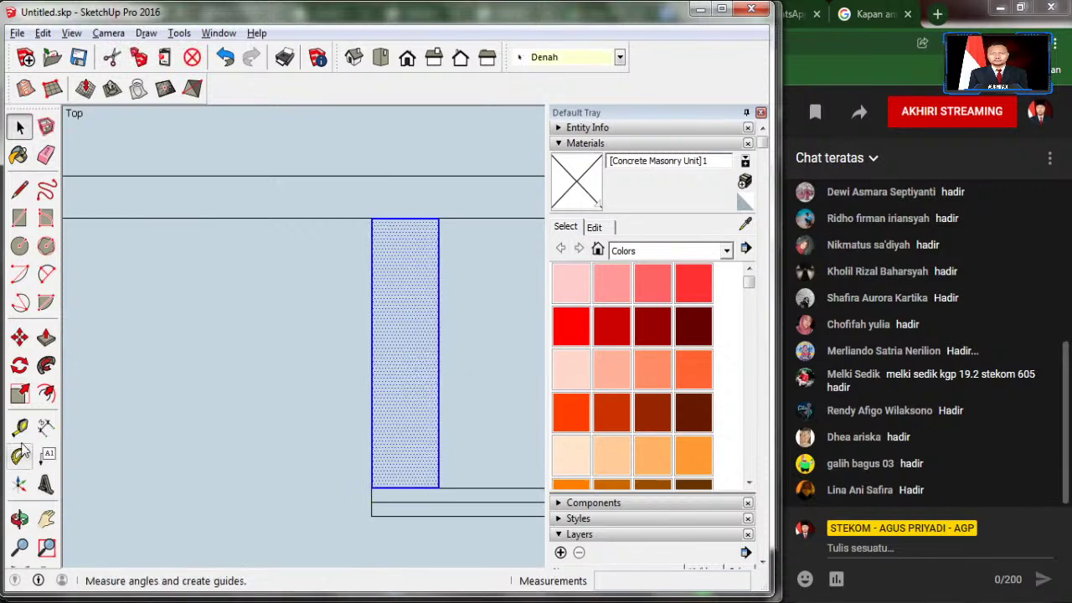
{"action": "left_click", "coordinate": [19, 337]}
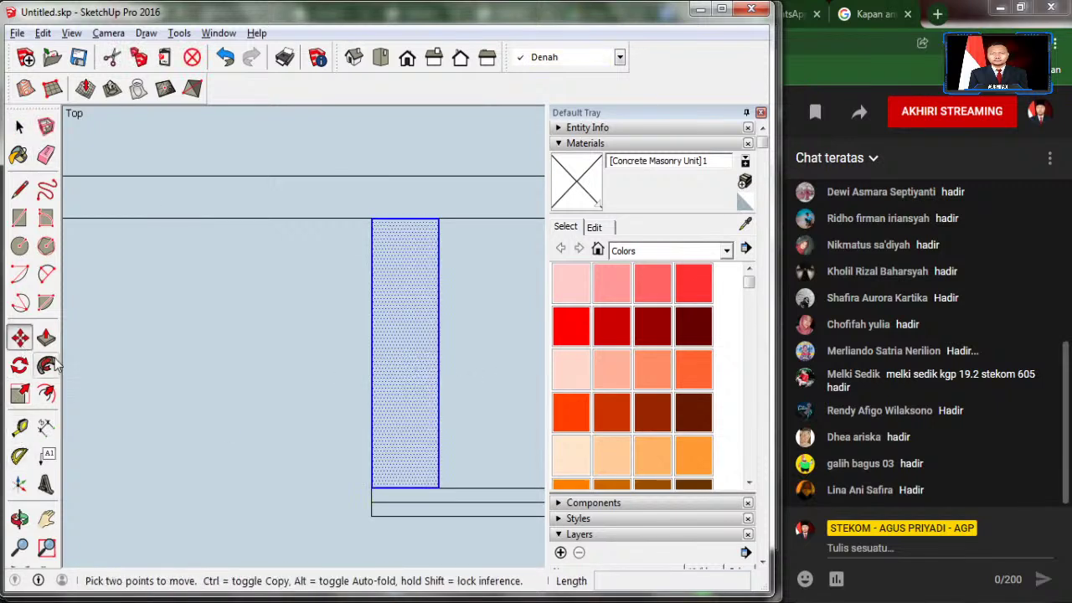
{"action": "left_click", "coordinate": [371, 487]}
{"action": "key", "text": "ctrl"}
{"action": "scroll", "coordinate": [371, 488], "scroll_direction": "down", "scroll_amount": 2}
{"action": "left_click", "coordinate": [363, 486]}
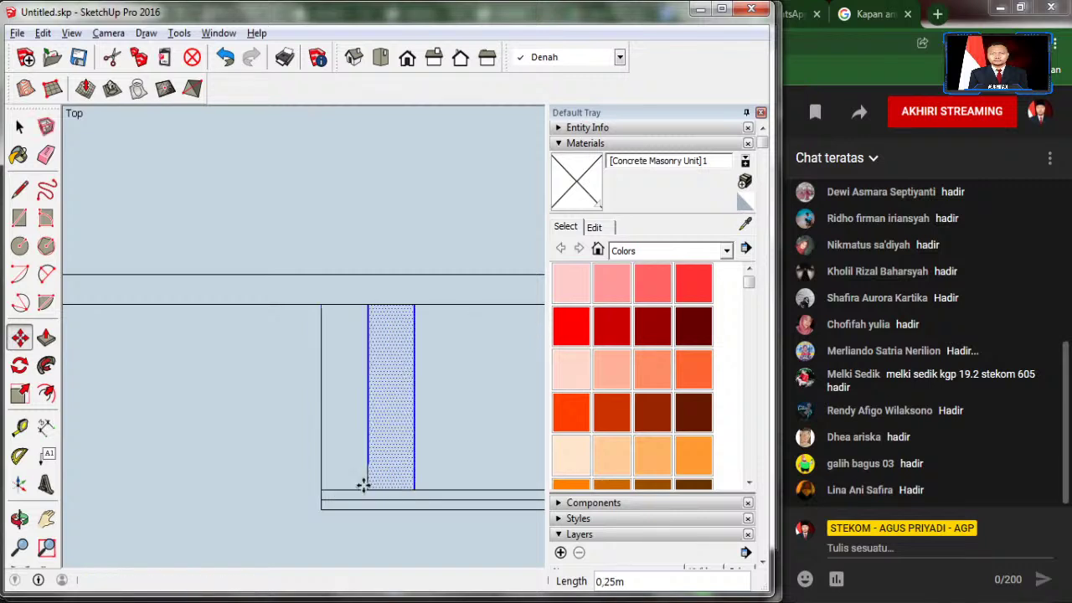
{"action": "scroll", "coordinate": [153, 455], "scroll_direction": "down", "scroll_amount": 1}
{"action": "scroll", "coordinate": [152, 457], "scroll_direction": "down", "scroll_amount": 1}
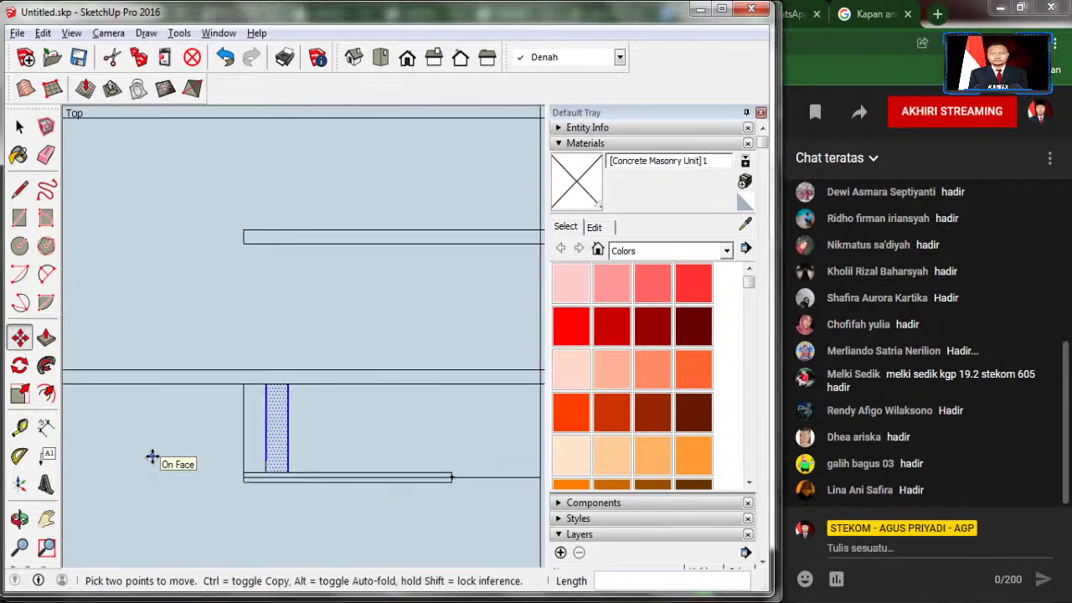
{"action": "scroll", "coordinate": [152, 457], "scroll_direction": "down", "scroll_amount": 1}
{"action": "type", "text": "10"}
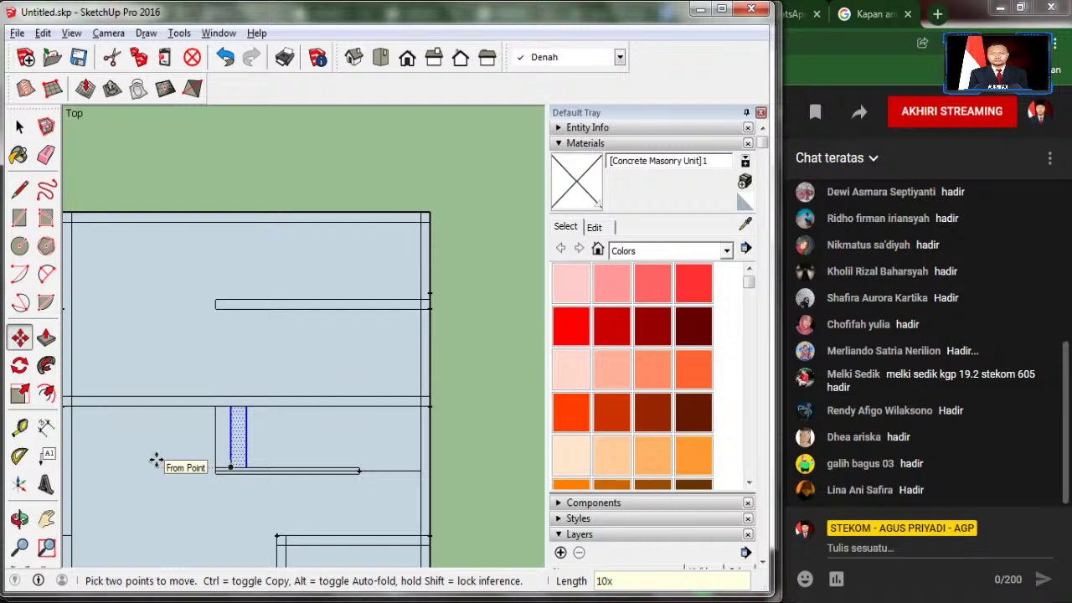
Step: Array the tread into 10 evenly spaced copies and erase the rightmost tread's extra edges
{"action": "key", "text": "Return"}
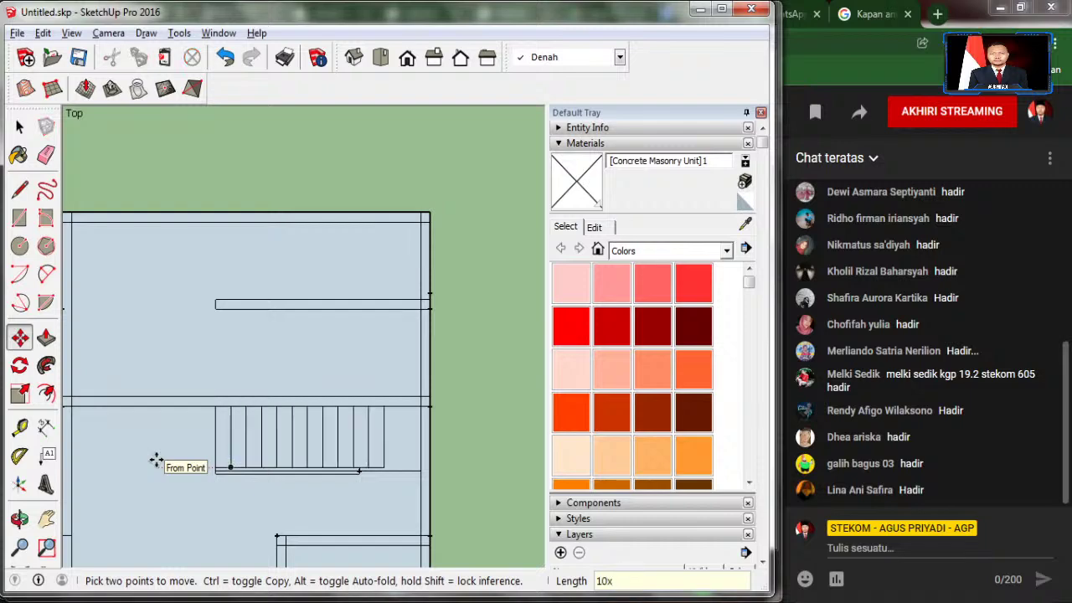
{"action": "left_click", "coordinate": [46, 154]}
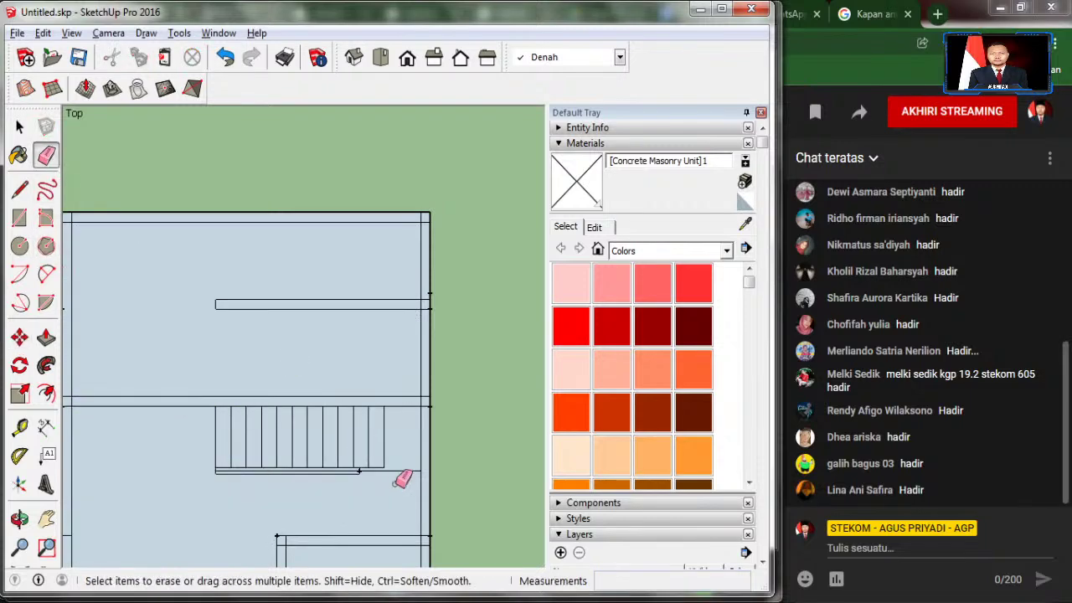
{"action": "scroll", "coordinate": [402, 479], "scroll_direction": "up", "scroll_amount": 2}
{"action": "scroll", "coordinate": [390, 469], "scroll_direction": "up", "scroll_amount": 2}
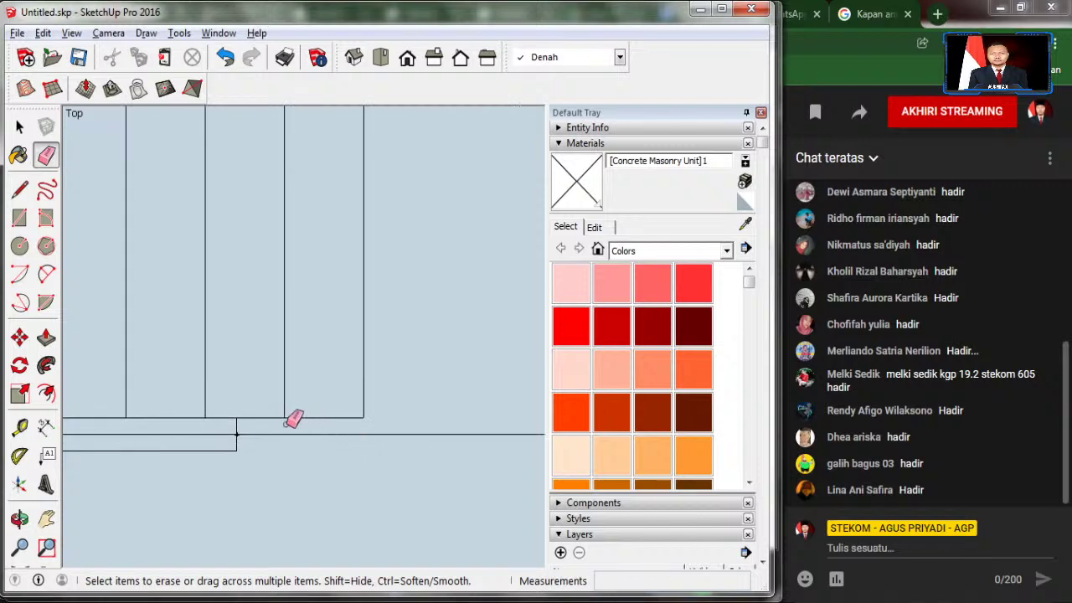
{"action": "left_click_drag", "start_coordinate": [293, 417], "coordinate": [379, 399]}
{"action": "left_click", "coordinate": [363, 227]}
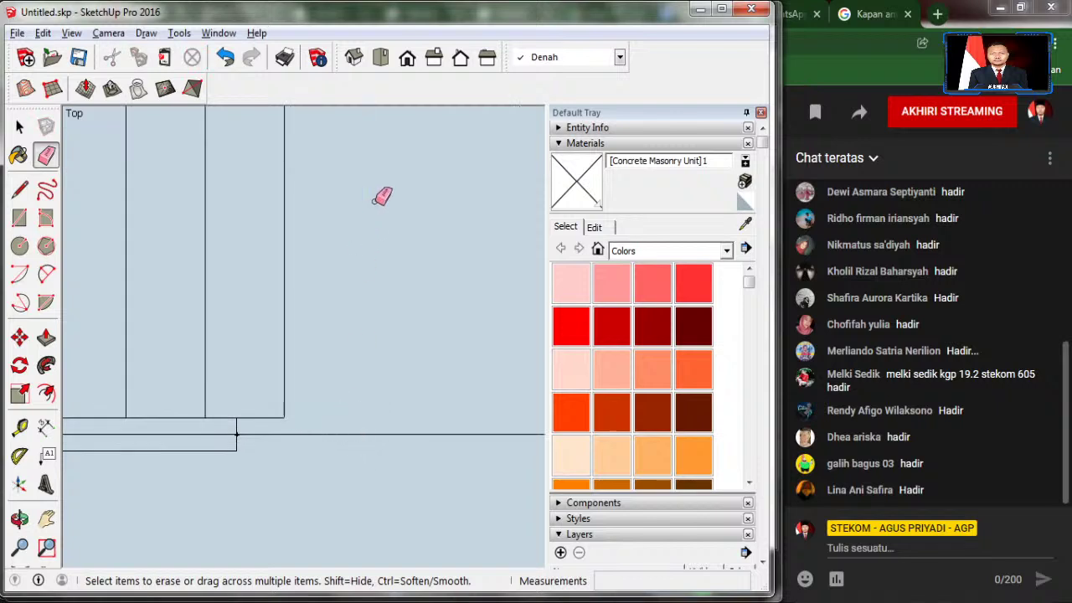
{"action": "scroll", "coordinate": [374, 344], "scroll_direction": "down", "scroll_amount": 2}
{"action": "scroll", "coordinate": [367, 352], "scroll_direction": "down", "scroll_amount": 1}
Step: Redraw the last tread edge vertically from the landing corner and erase the old edge
{"action": "left_click", "coordinate": [20, 190]}
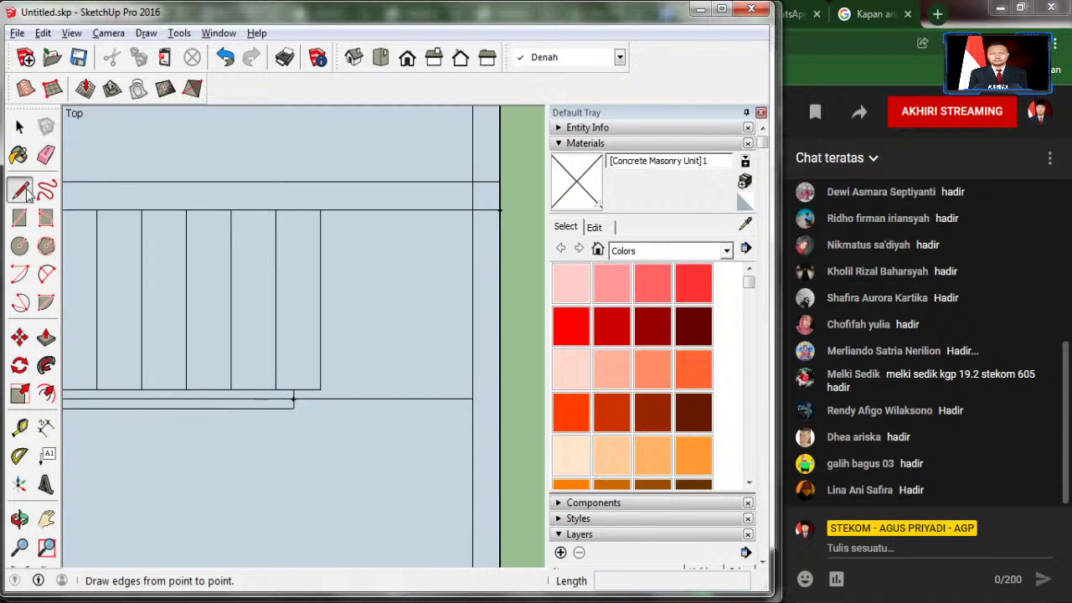
{"action": "left_click", "coordinate": [293, 390]}
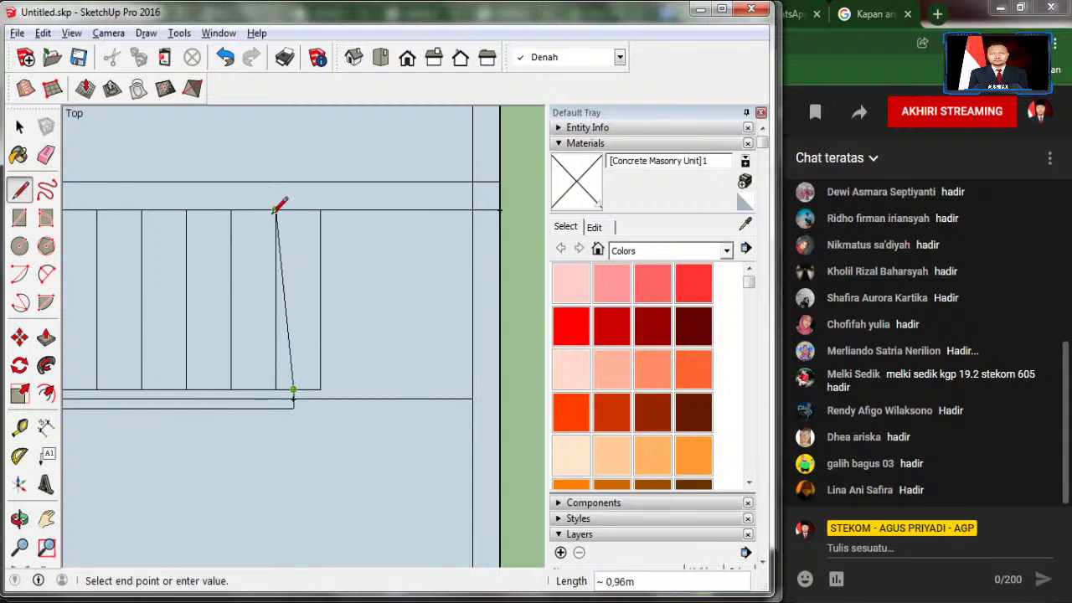
{"action": "left_click", "coordinate": [294, 208]}
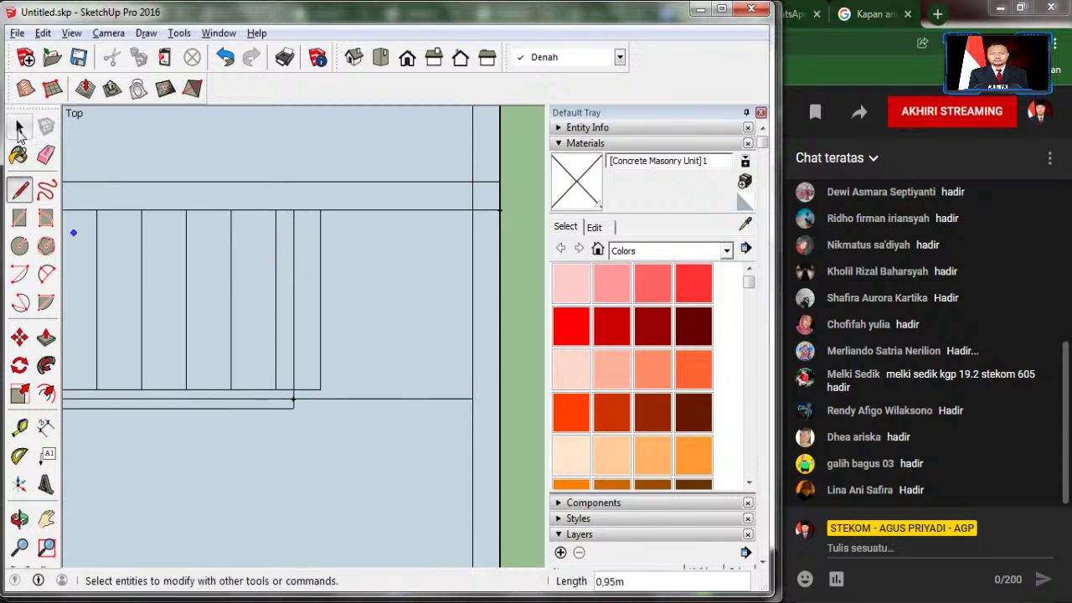
{"action": "left_click", "coordinate": [46, 155]}
{"action": "left_click_drag", "start_coordinate": [313, 389], "coordinate": [313, 319]}
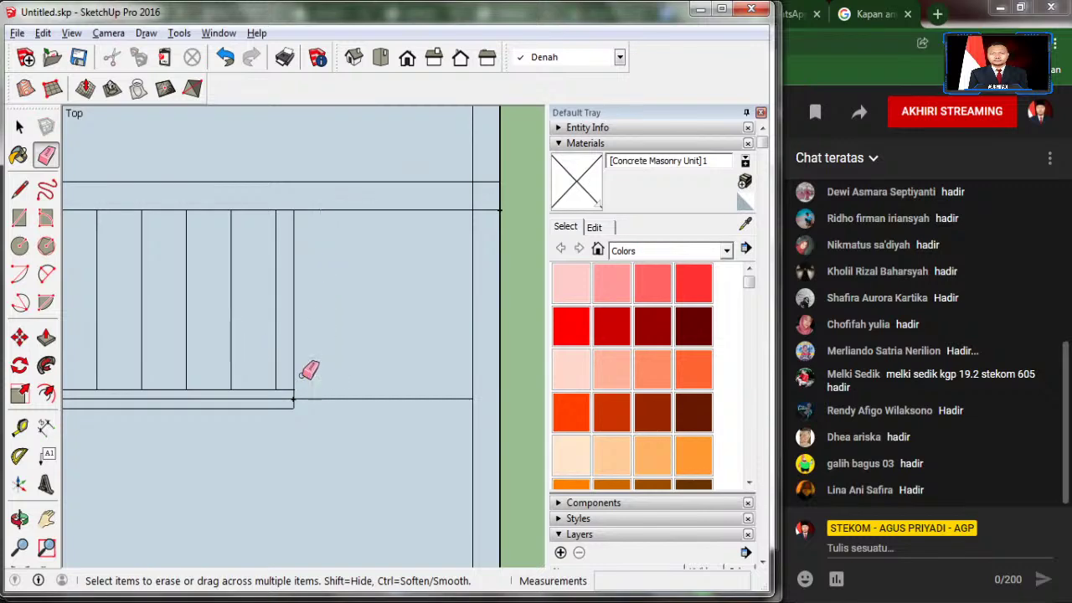
{"action": "scroll", "coordinate": [309, 318], "scroll_direction": "down", "scroll_amount": 2}
Step: Select the row of six stair tread faces, including the narrow last one
{"action": "key", "text": "space"}
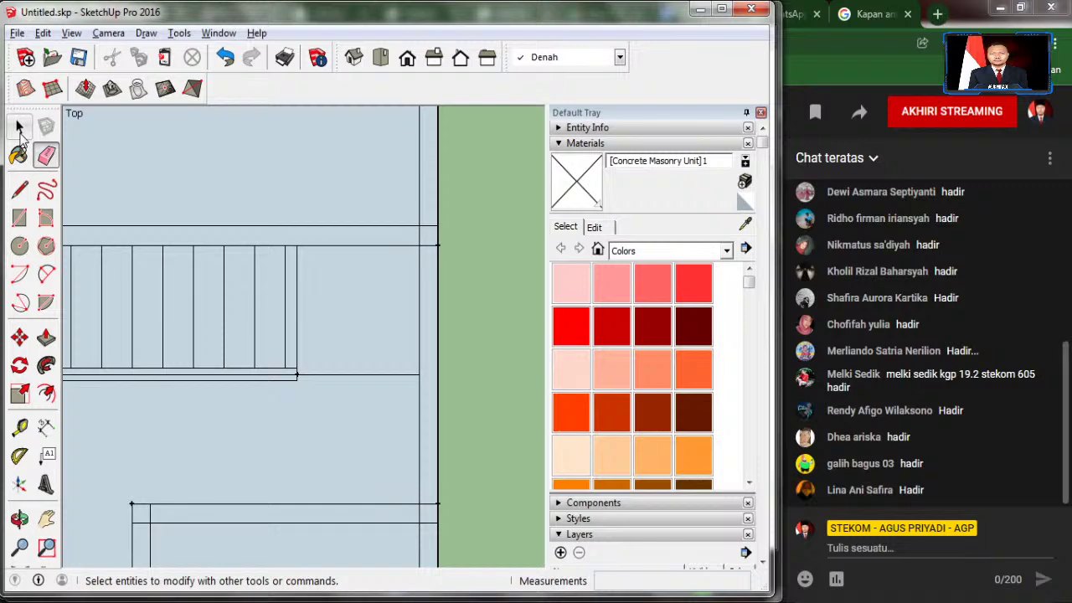
{"action": "double_click", "coordinate": [143, 344]}
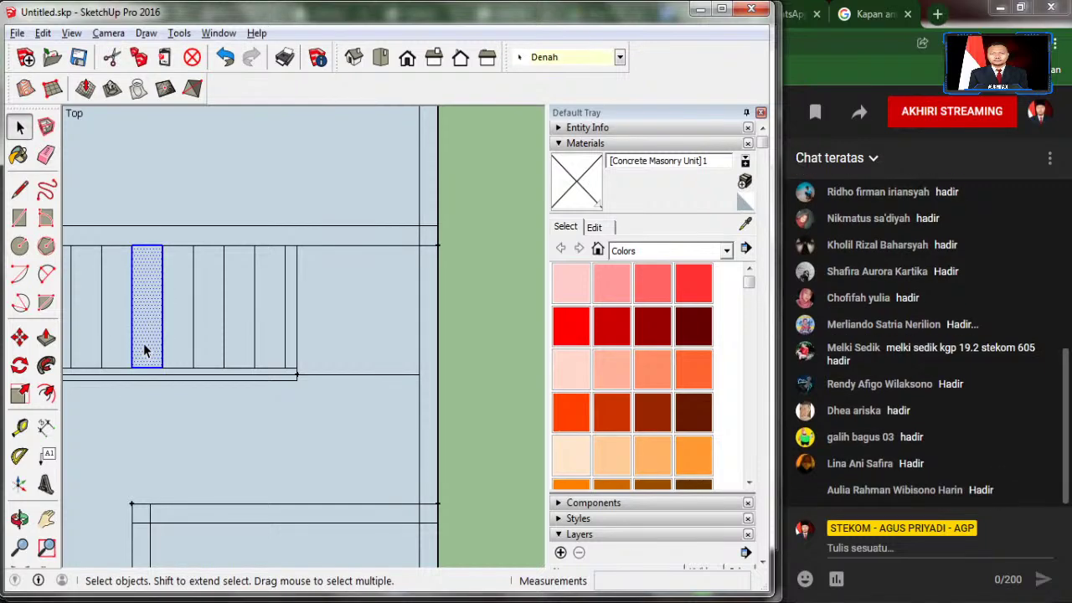
{"action": "left_click", "coordinate": [180, 352], "text": "shift"}
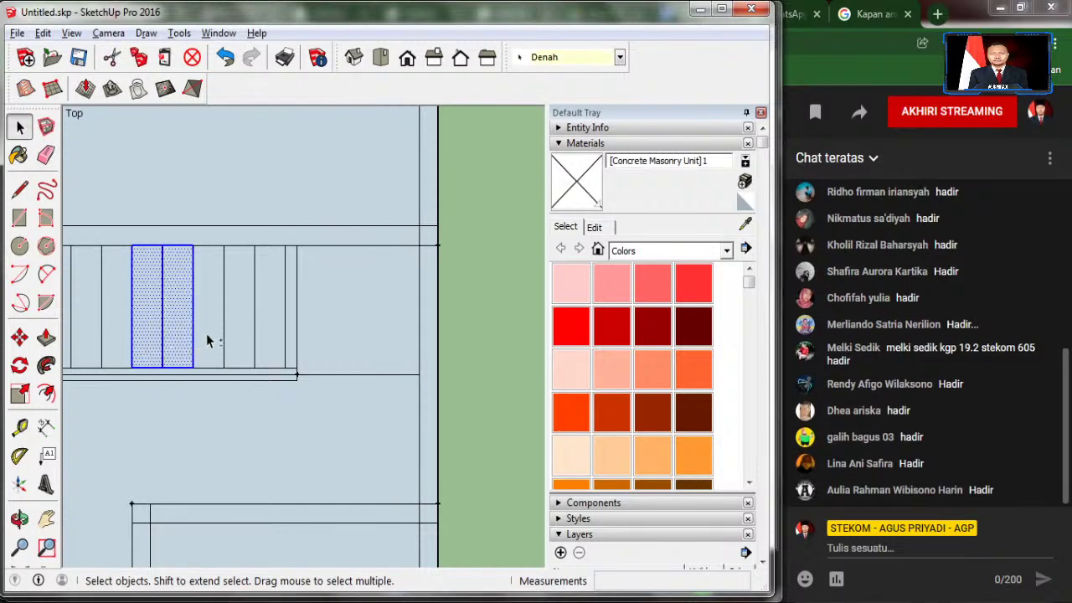
{"action": "left_click", "coordinate": [209, 340], "text": "shift"}
{"action": "left_click", "coordinate": [245, 344], "text": "shift"}
{"action": "left_click", "coordinate": [266, 344], "text": "shift"}
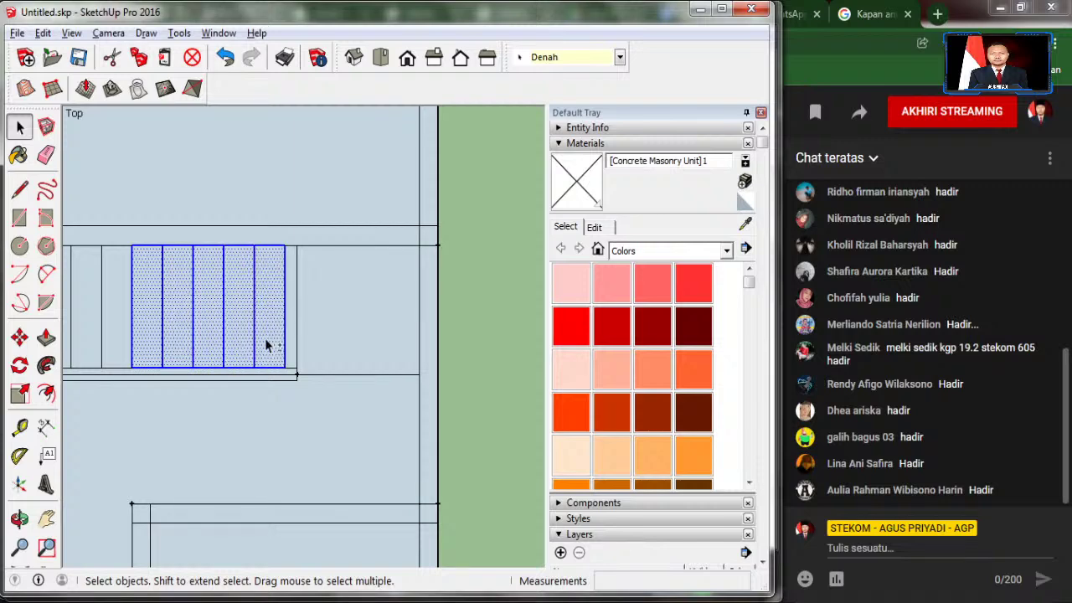
{"action": "left_click", "coordinate": [292, 345], "text": "shift"}
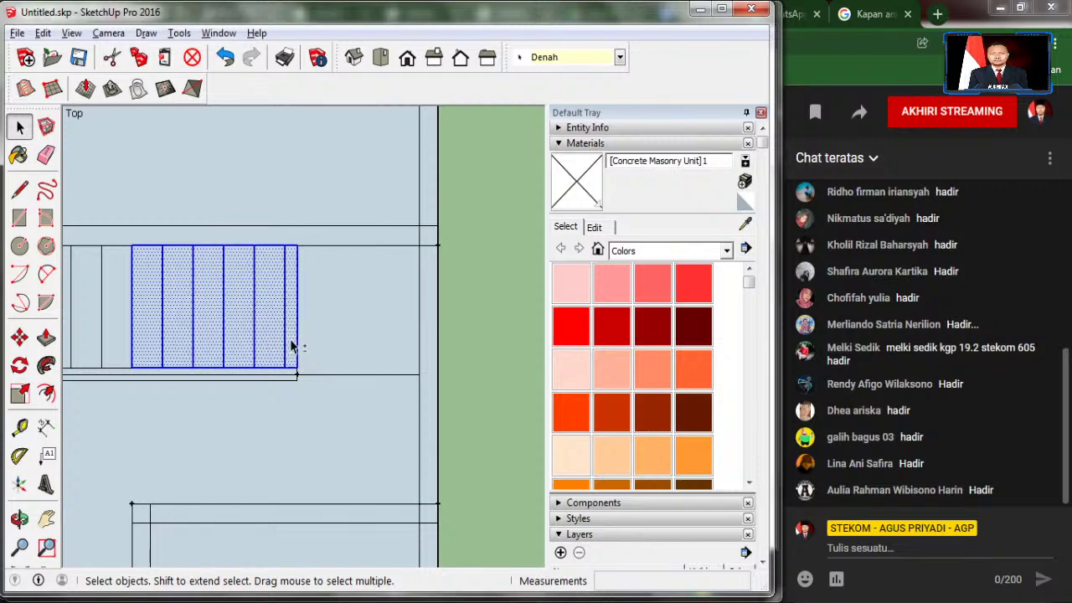
Step: Copy the selected treads down below the landing as a second flight
{"action": "left_click", "coordinate": [19, 337]}
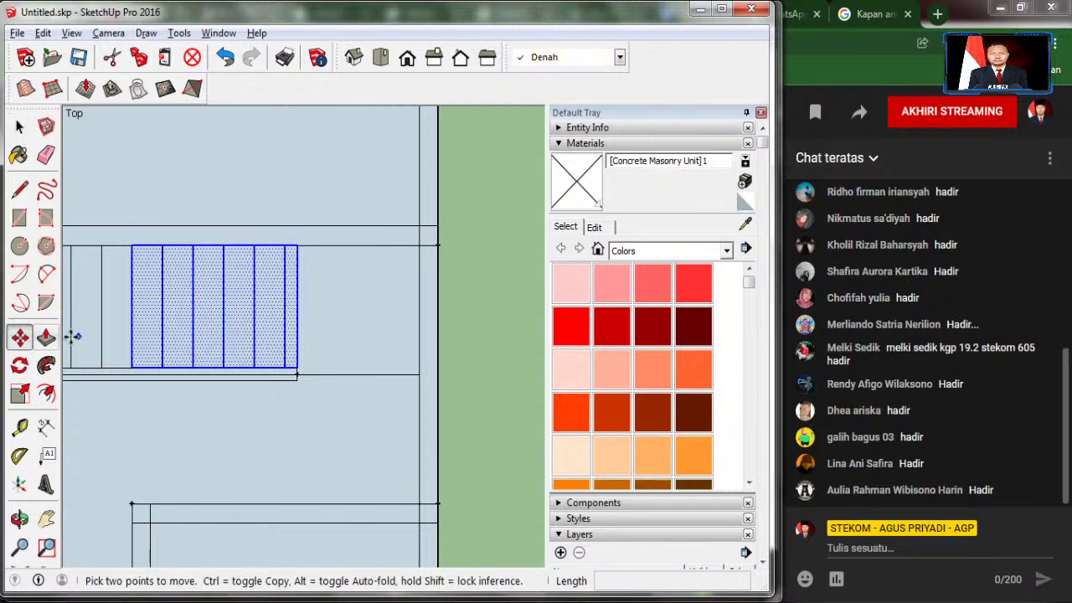
{"action": "left_click", "coordinate": [296, 246]}
{"action": "key", "text": "ctrl"}
{"action": "left_click", "coordinate": [297, 382]}
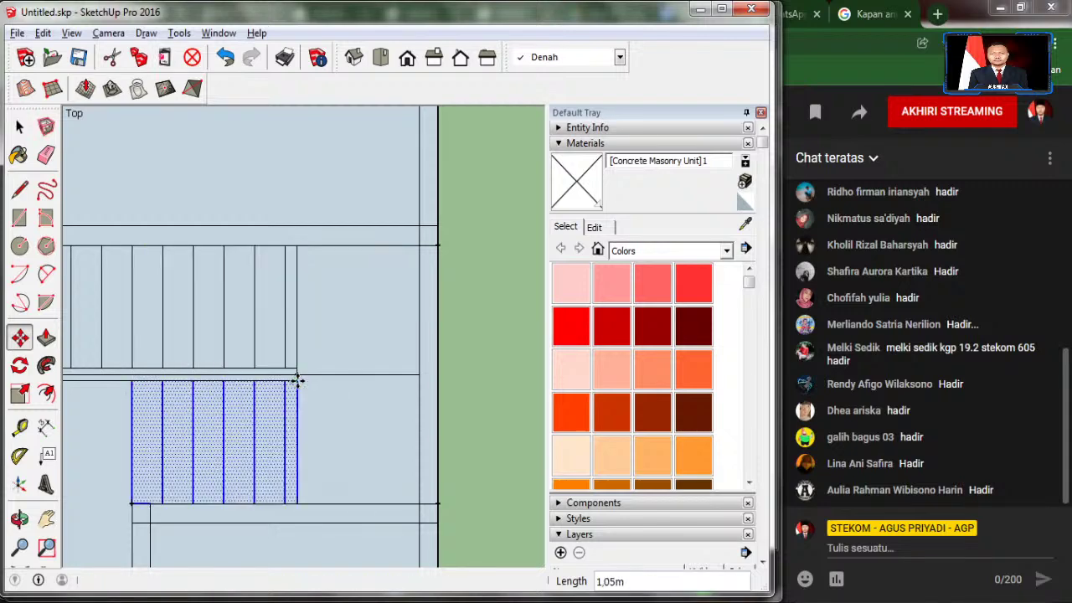
Step: Draw two diagonals from the landing corner to the upper and lower wall corners
{"action": "left_click", "coordinate": [21, 197]}
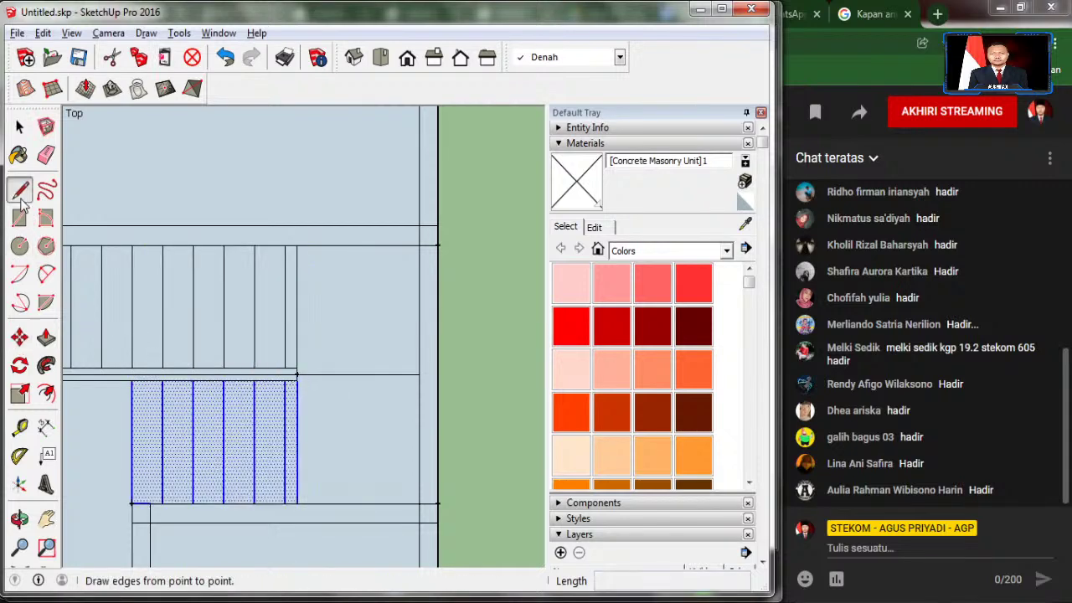
{"action": "left_click", "coordinate": [298, 375]}
{"action": "left_click", "coordinate": [420, 247]}
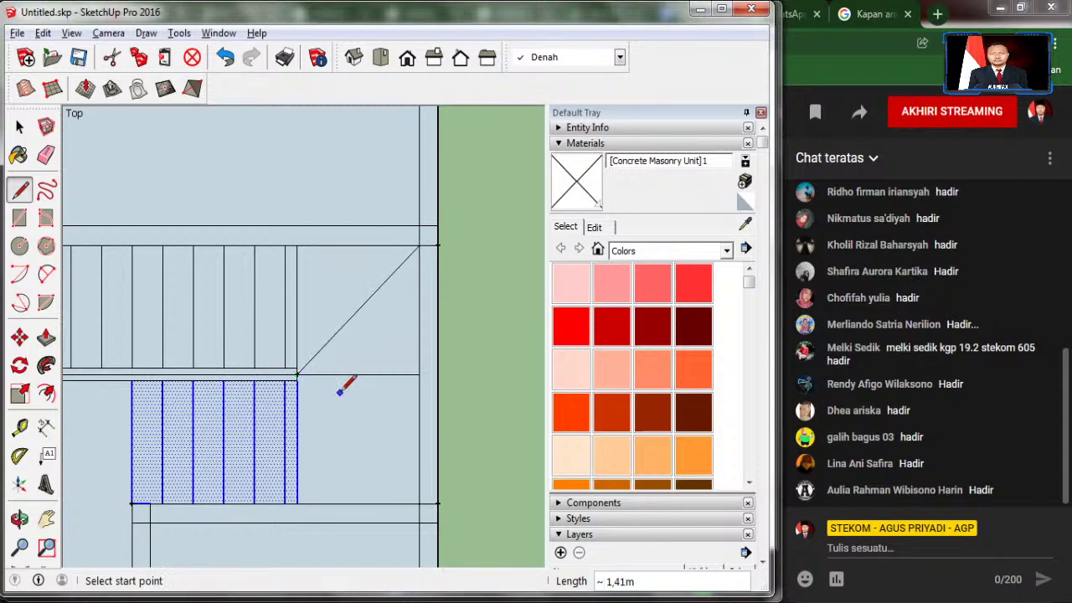
{"action": "left_click", "coordinate": [298, 375]}
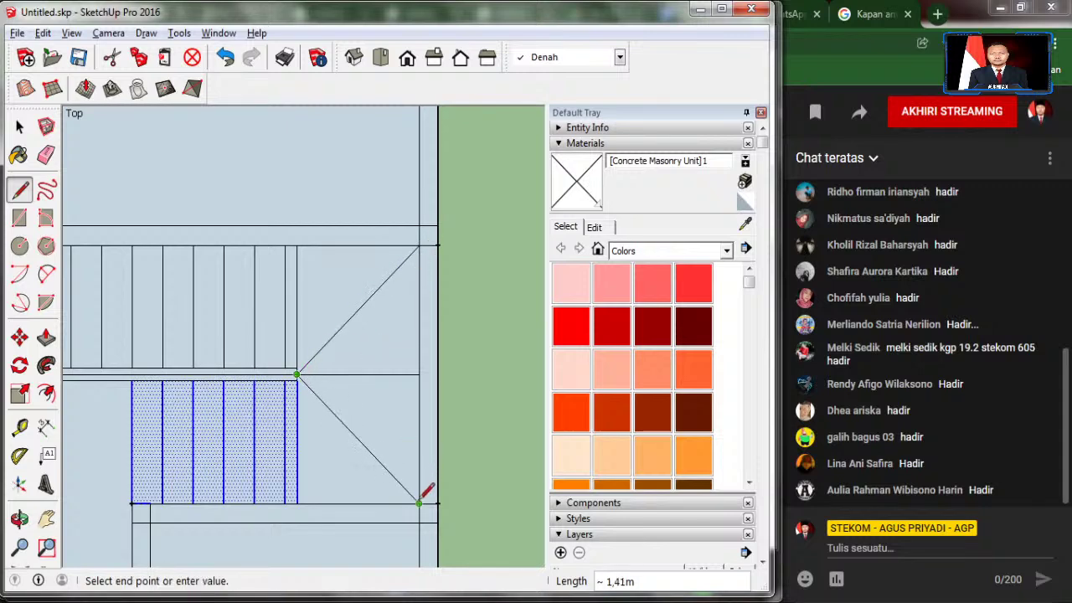
{"action": "left_click", "coordinate": [421, 503]}
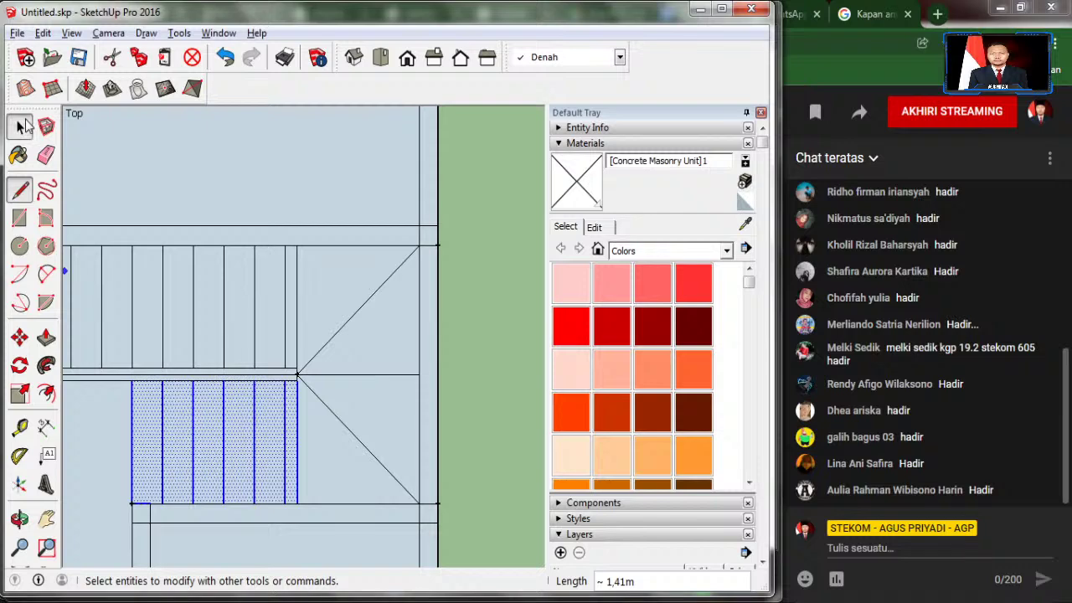
{"action": "left_click", "coordinate": [20, 126]}
{"action": "left_click", "coordinate": [504, 350]}
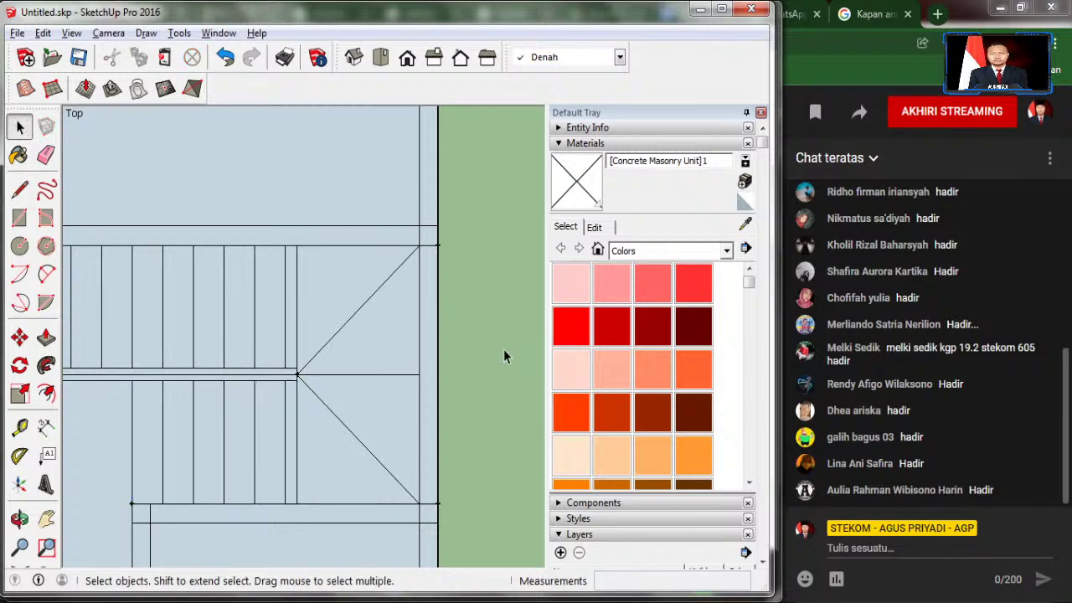
{"action": "left_click", "coordinate": [19, 189]}
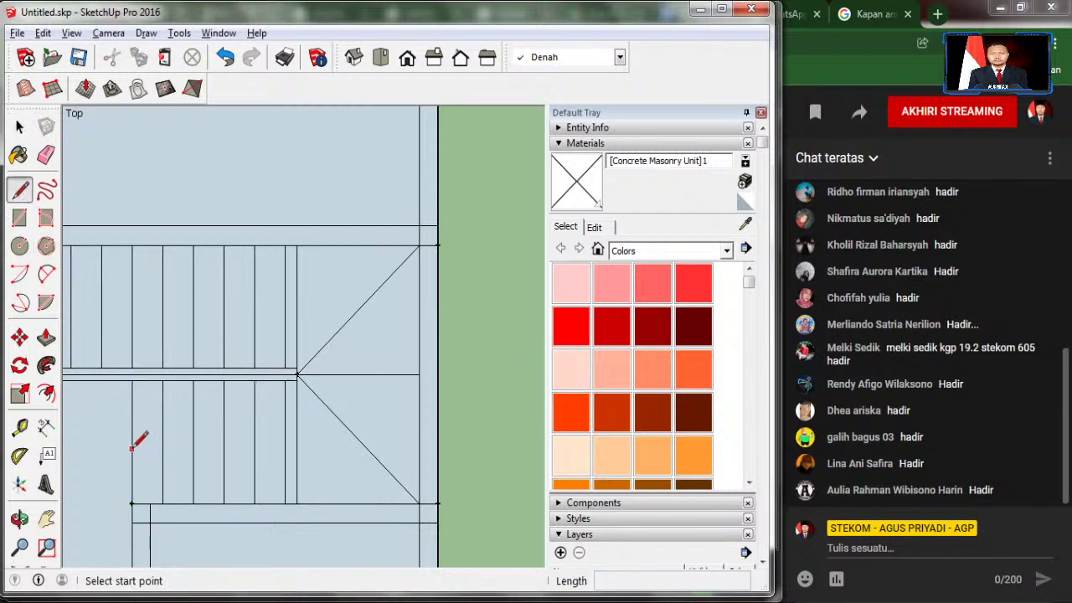
Step: Draw the walking line through the lower flight, across the landing diagonals, and along the upper flight
{"action": "scroll", "coordinate": [112, 465], "scroll_direction": "up", "scroll_amount": 3}
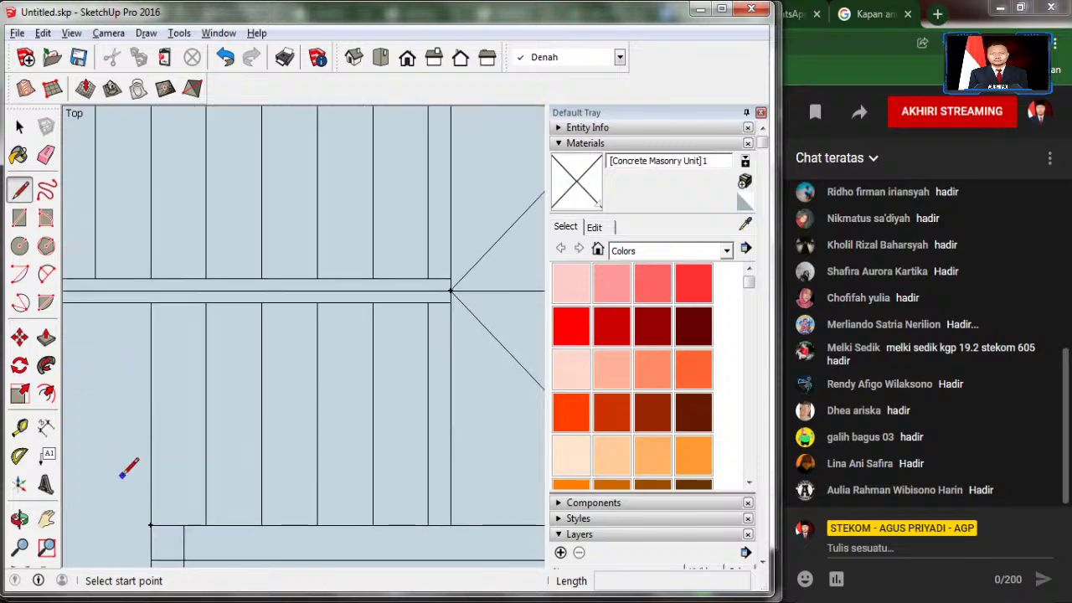
{"action": "left_click", "coordinate": [151, 402]}
{"action": "scroll", "coordinate": [160, 402], "scroll_direction": "down", "scroll_amount": 2}
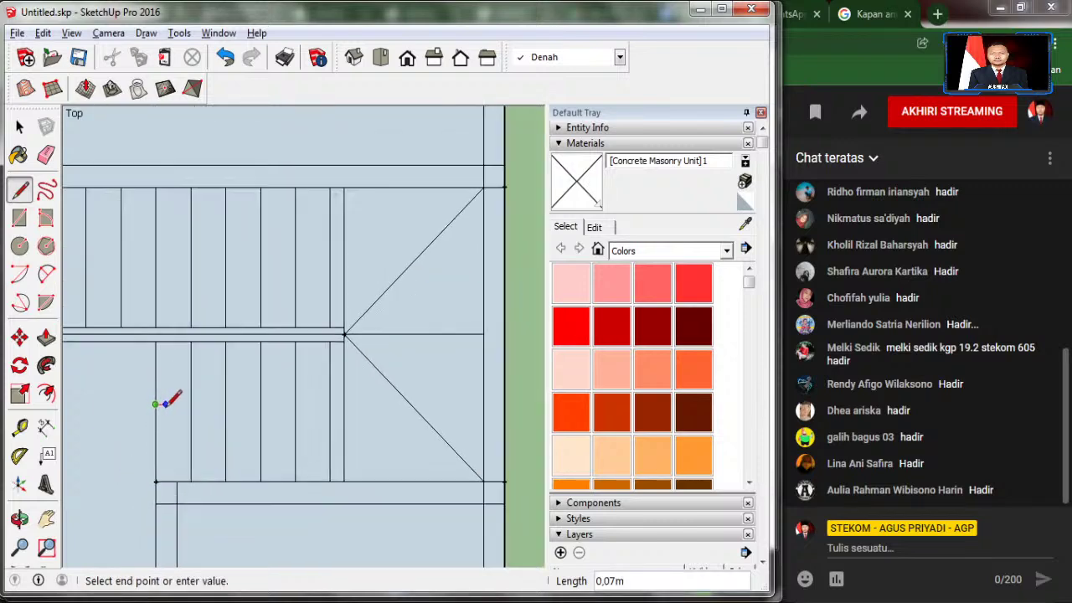
{"action": "left_click", "coordinate": [411, 405]}
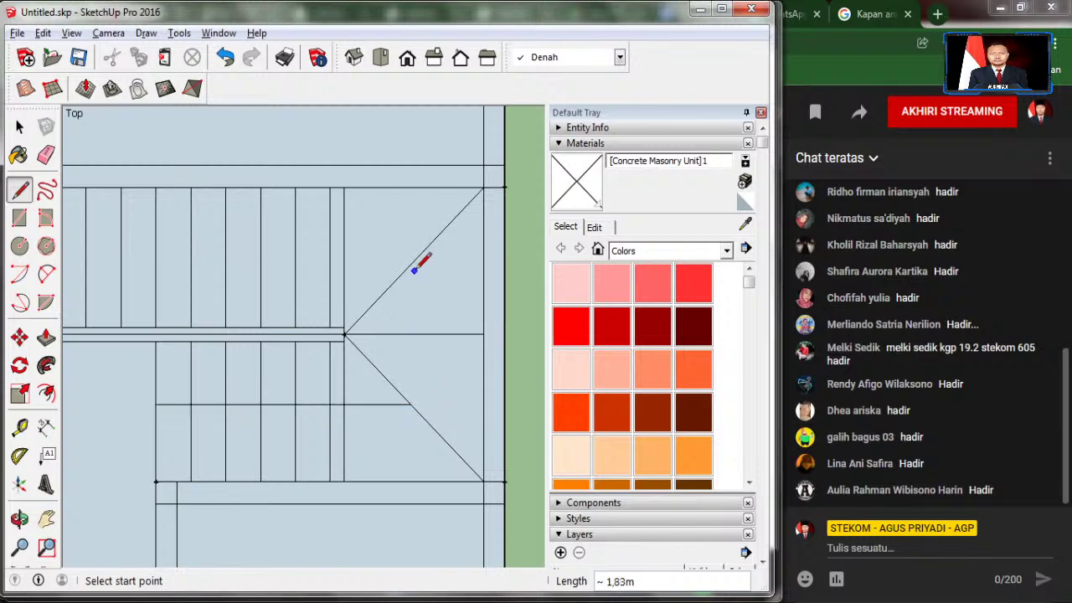
{"action": "left_click", "coordinate": [410, 405]}
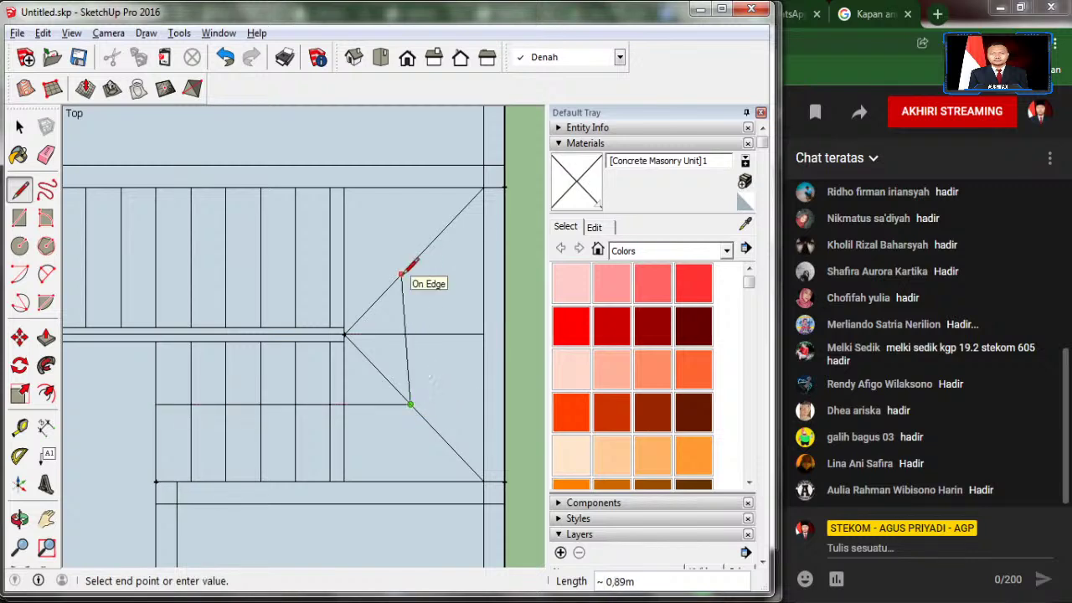
{"action": "left_click", "coordinate": [417, 249]}
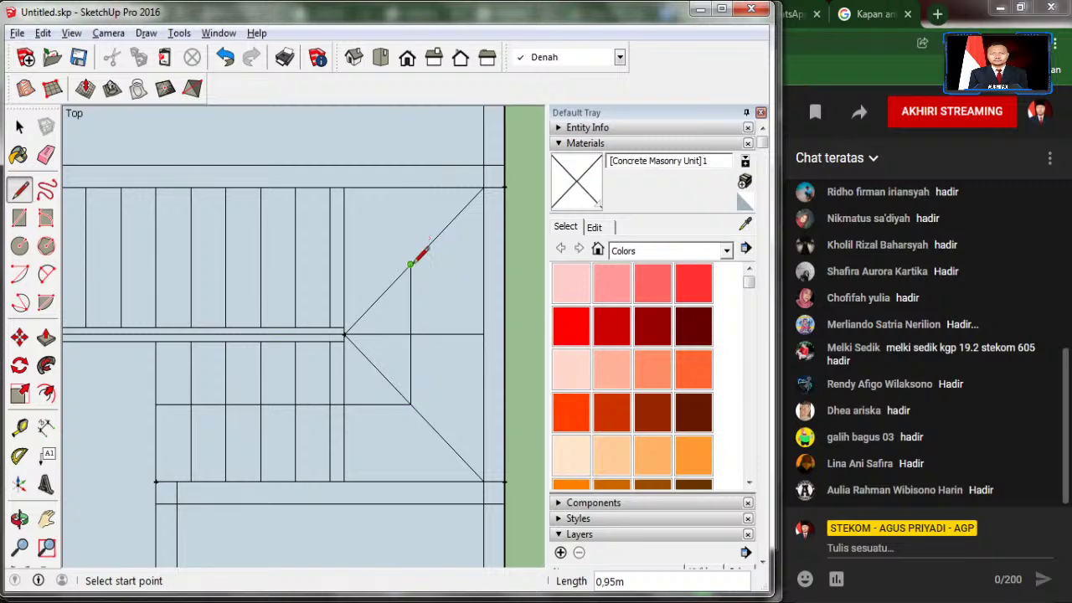
{"action": "left_click", "coordinate": [411, 265]}
{"action": "scroll", "coordinate": [410, 265], "scroll_direction": "down", "scroll_amount": 2}
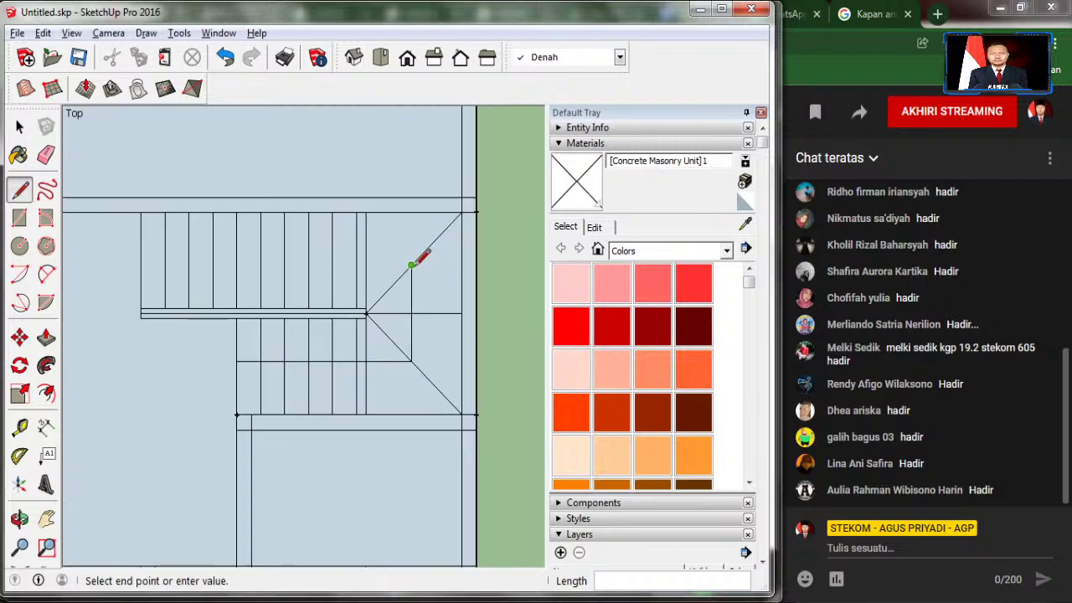
{"action": "left_click", "coordinate": [173, 265]}
{"action": "scroll", "coordinate": [172, 261], "scroll_direction": "up", "scroll_amount": 3}
{"action": "scroll", "coordinate": [172, 257], "scroll_direction": "up", "scroll_amount": 2}
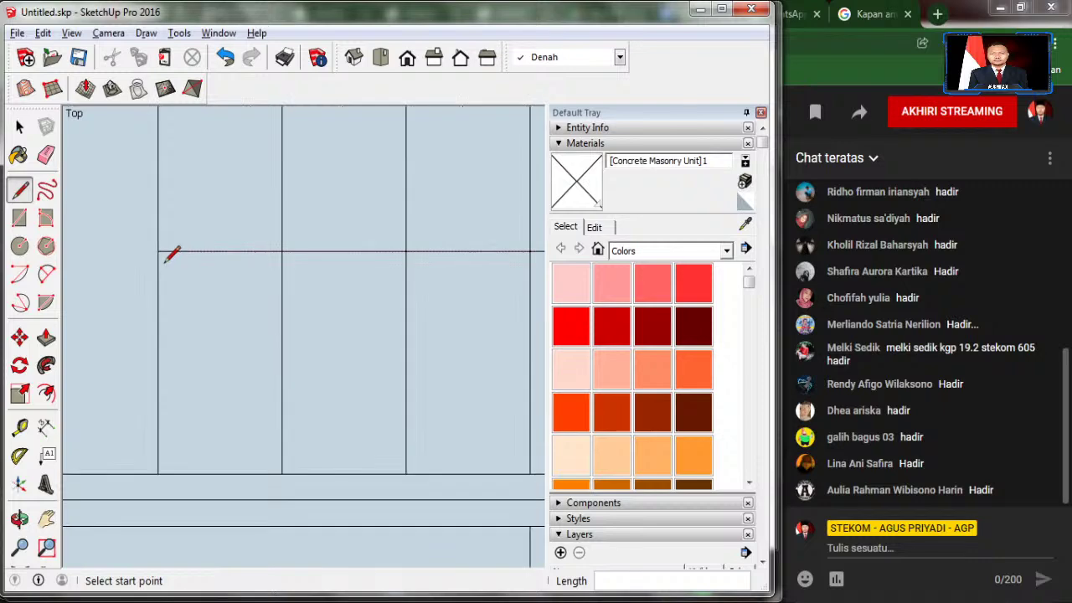
Step: Draw a small triangular arrowhead at the left end of the walking line
{"action": "left_click", "coordinate": [158, 250]}
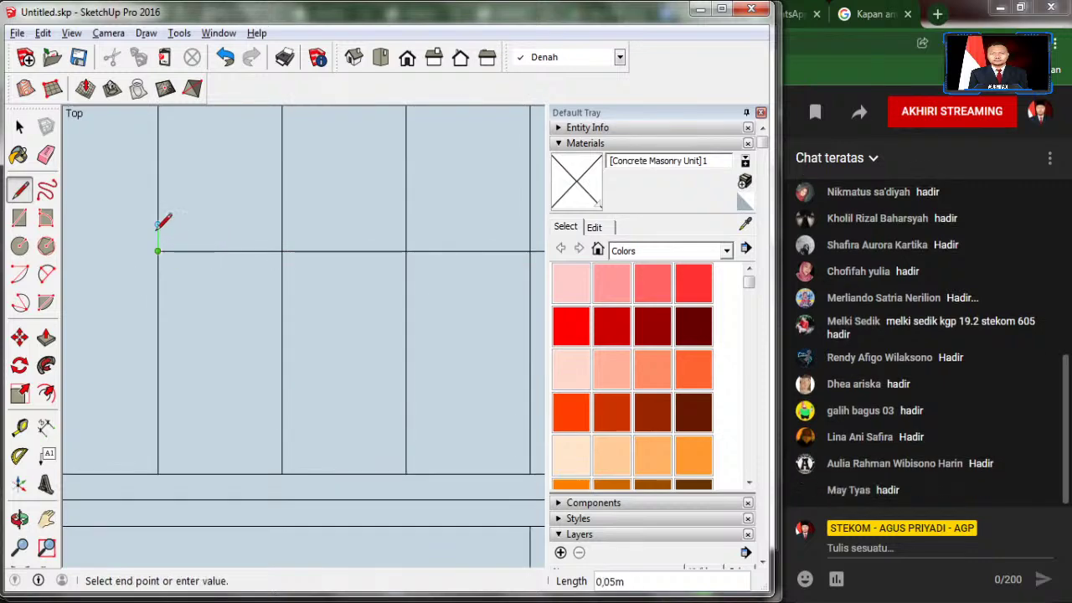
{"action": "scroll", "coordinate": [158, 223], "scroll_direction": "up", "scroll_amount": 2}
{"action": "scroll", "coordinate": [158, 238], "scroll_direction": "up", "scroll_amount": 1}
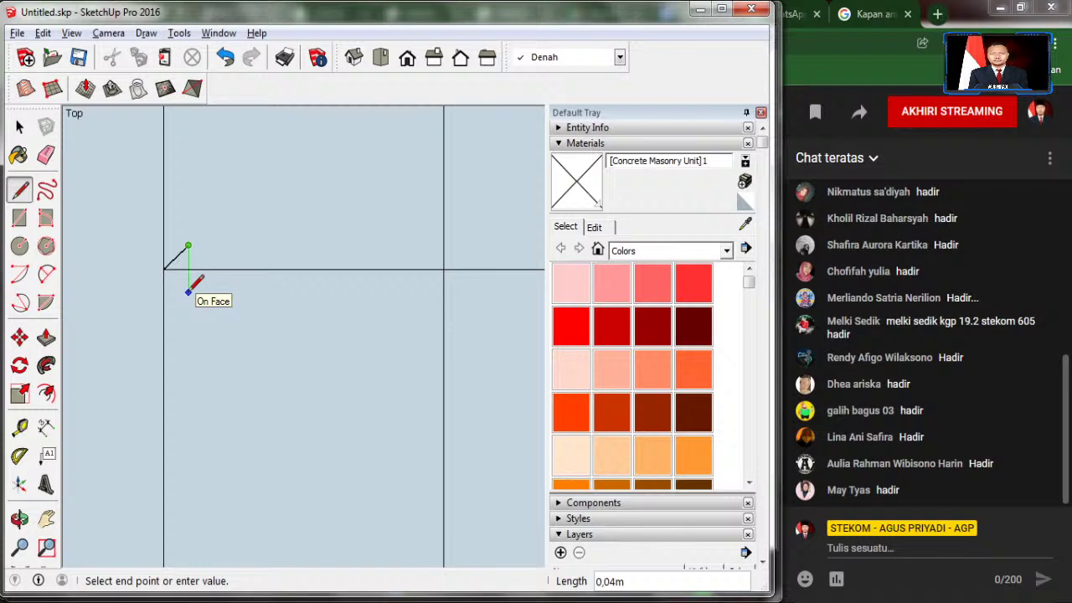
{"action": "key", "text": "Escape"}
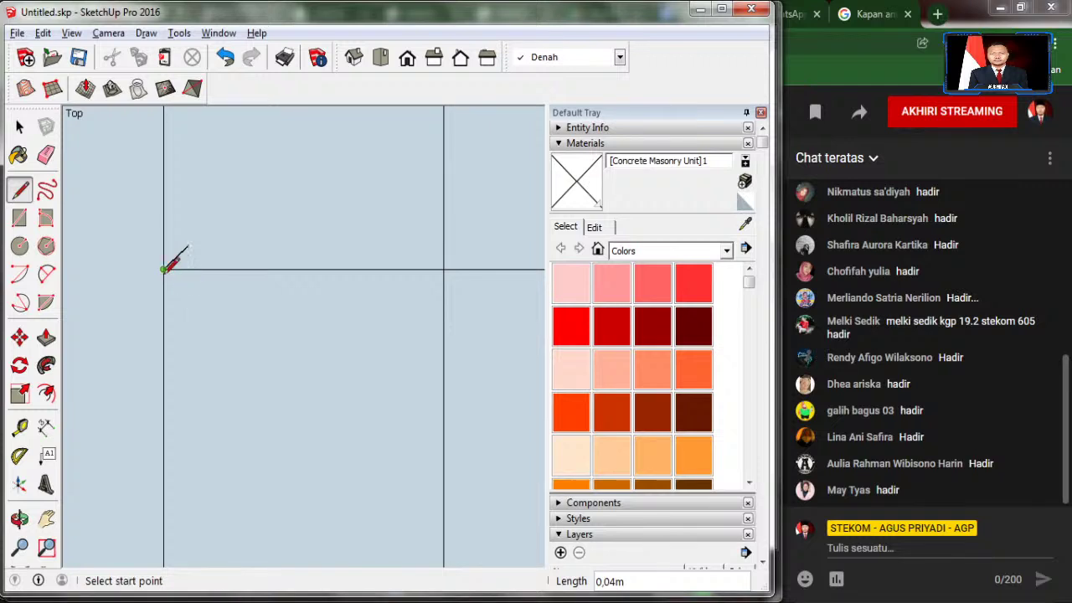
{"action": "left_click", "coordinate": [164, 269]}
{"action": "left_click", "coordinate": [186, 294]}
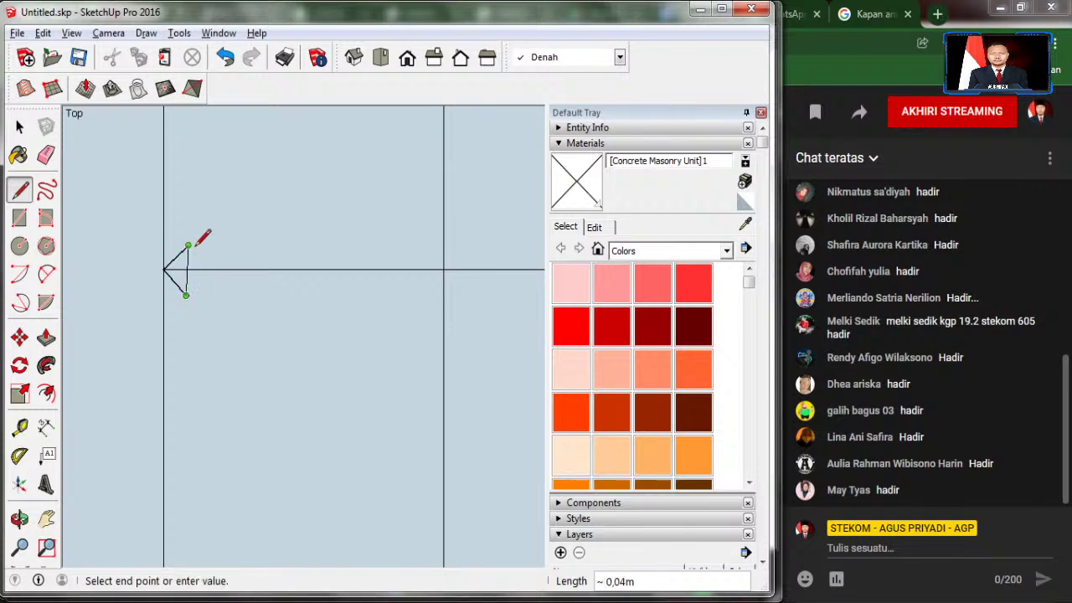
{"action": "left_click", "coordinate": [188, 247]}
Step: Move the door swing symbol from below the ground-floor plan into the gap between plans
{"action": "left_click", "coordinate": [19, 127]}
{"action": "scroll", "coordinate": [246, 263], "scroll_direction": "down", "scroll_amount": 1}
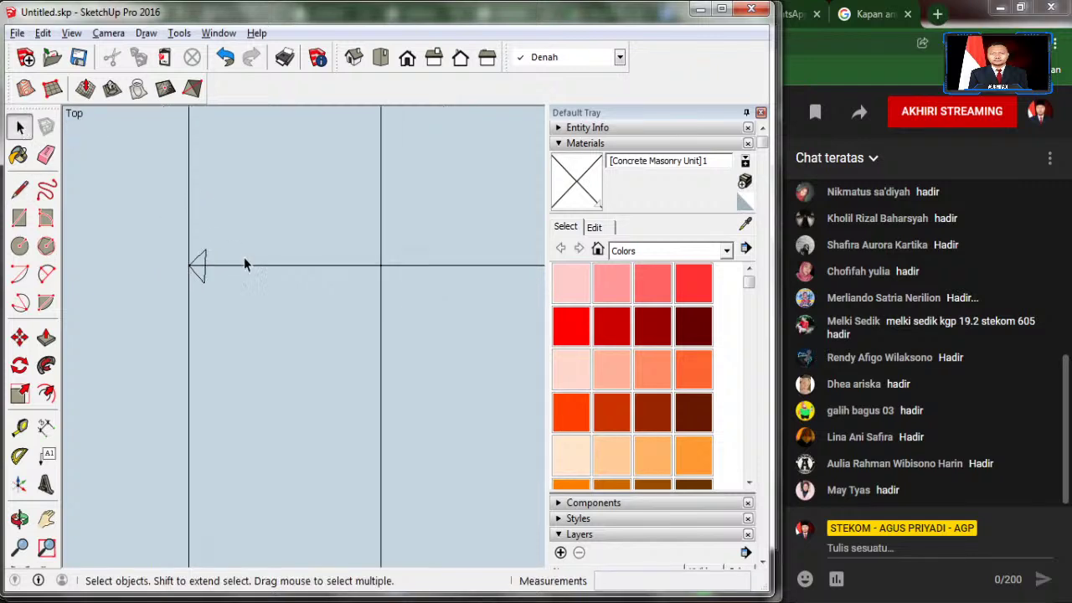
{"action": "scroll", "coordinate": [251, 268], "scroll_direction": "down", "scroll_amount": 3}
{"action": "scroll", "coordinate": [278, 280], "scroll_direction": "down", "scroll_amount": 3}
{"action": "scroll", "coordinate": [317, 291], "scroll_direction": "down", "scroll_amount": 2}
{"action": "scroll", "coordinate": [316, 291], "scroll_direction": "down", "scroll_amount": 2}
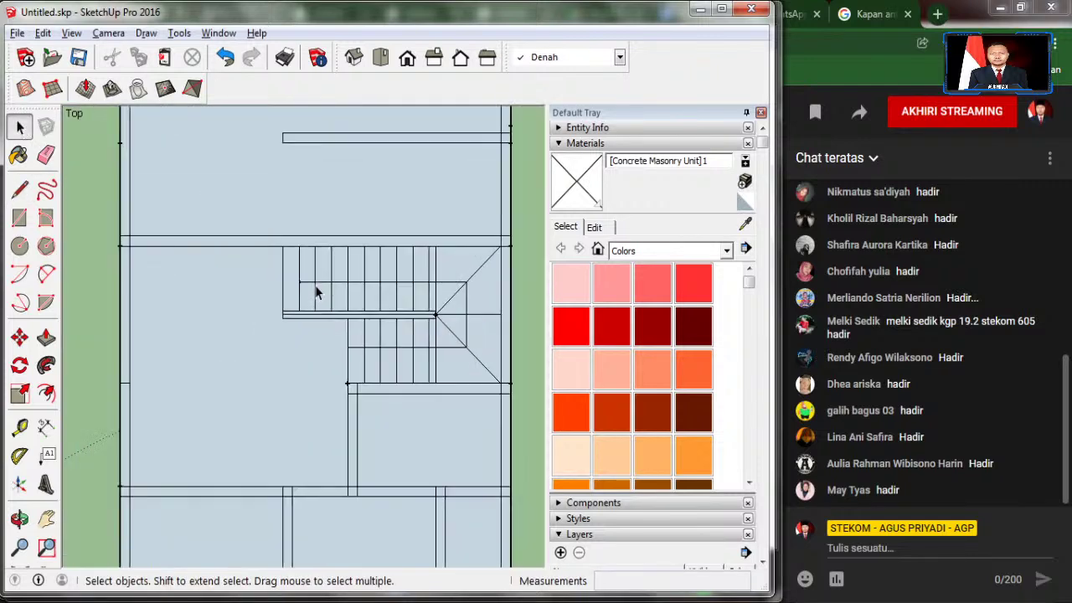
{"action": "scroll", "coordinate": [316, 291], "scroll_direction": "down", "scroll_amount": 2}
{"action": "scroll", "coordinate": [316, 291], "scroll_direction": "down", "scroll_amount": 2}
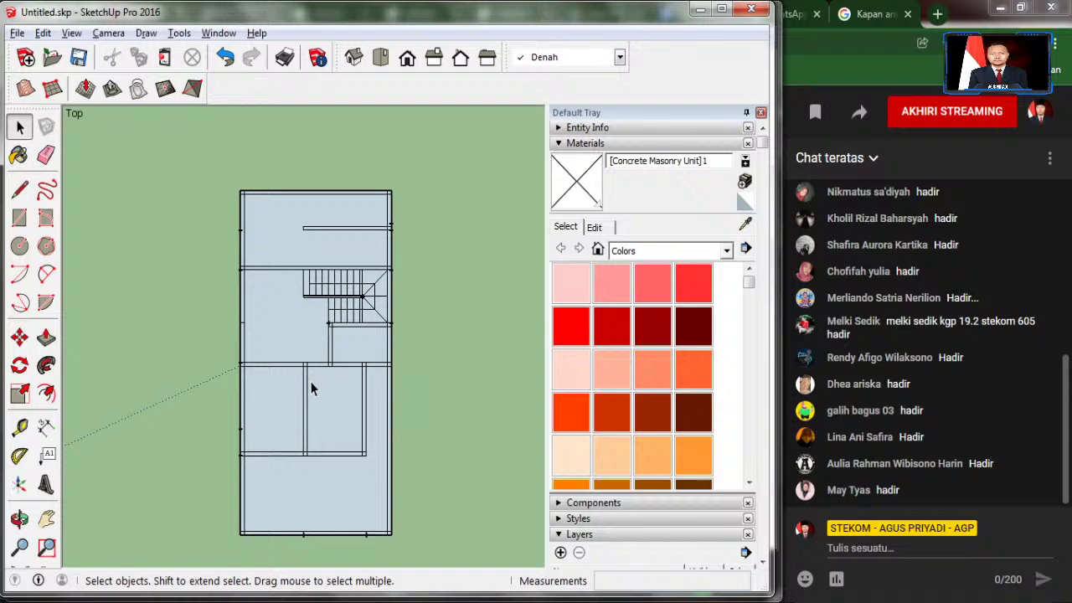
{"action": "scroll", "coordinate": [266, 391], "scroll_direction": "down", "scroll_amount": 3}
{"action": "scroll", "coordinate": [365, 381], "scroll_direction": "down", "scroll_amount": 2}
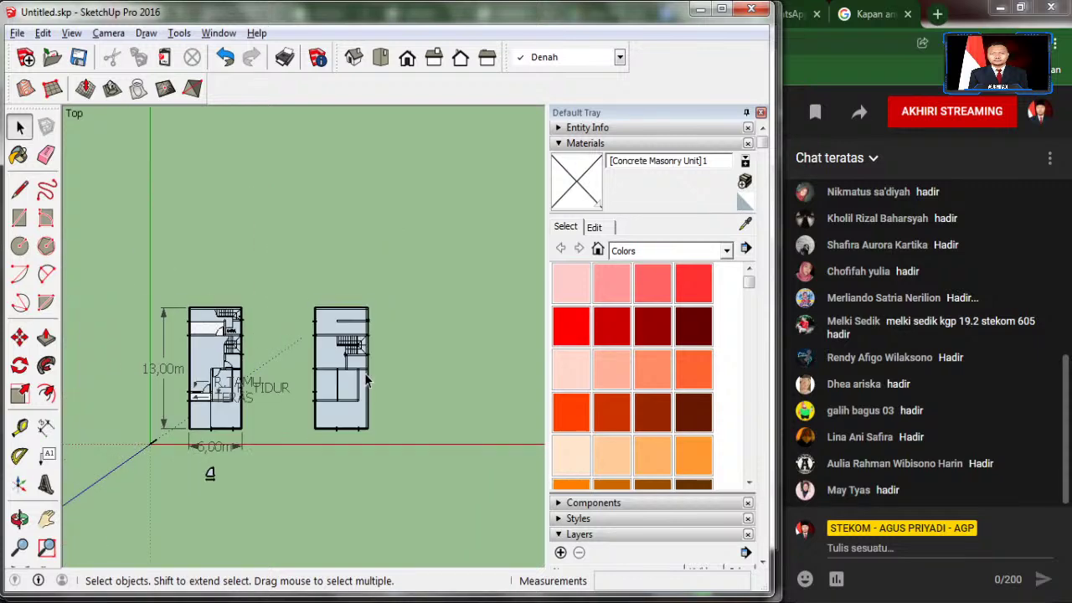
{"action": "scroll", "coordinate": [176, 499], "scroll_direction": "up", "scroll_amount": 2}
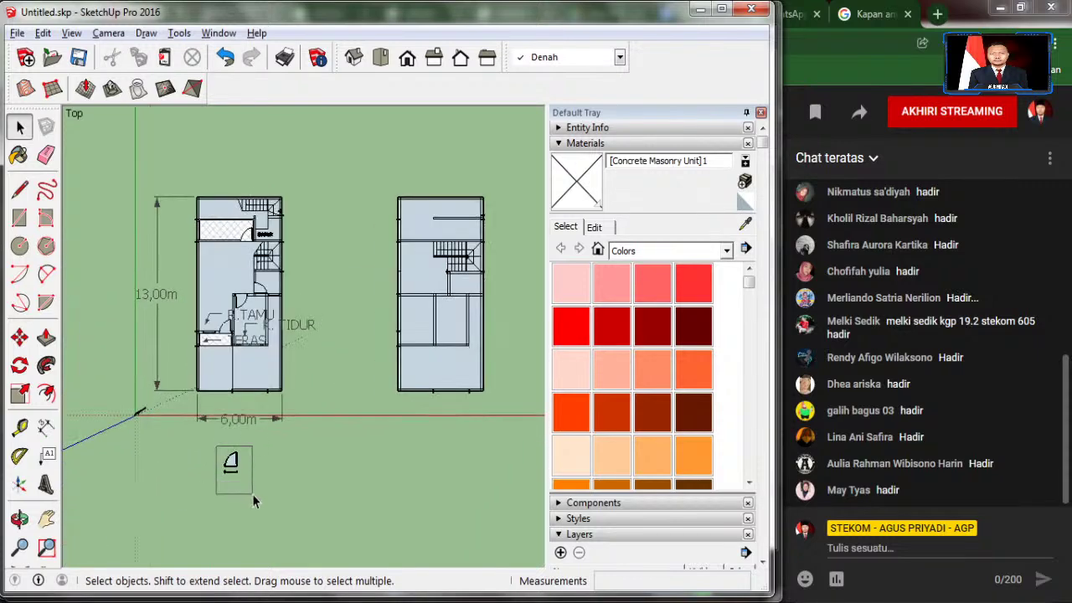
{"action": "left_click", "coordinate": [228, 469]}
{"action": "left_click", "coordinate": [20, 336]}
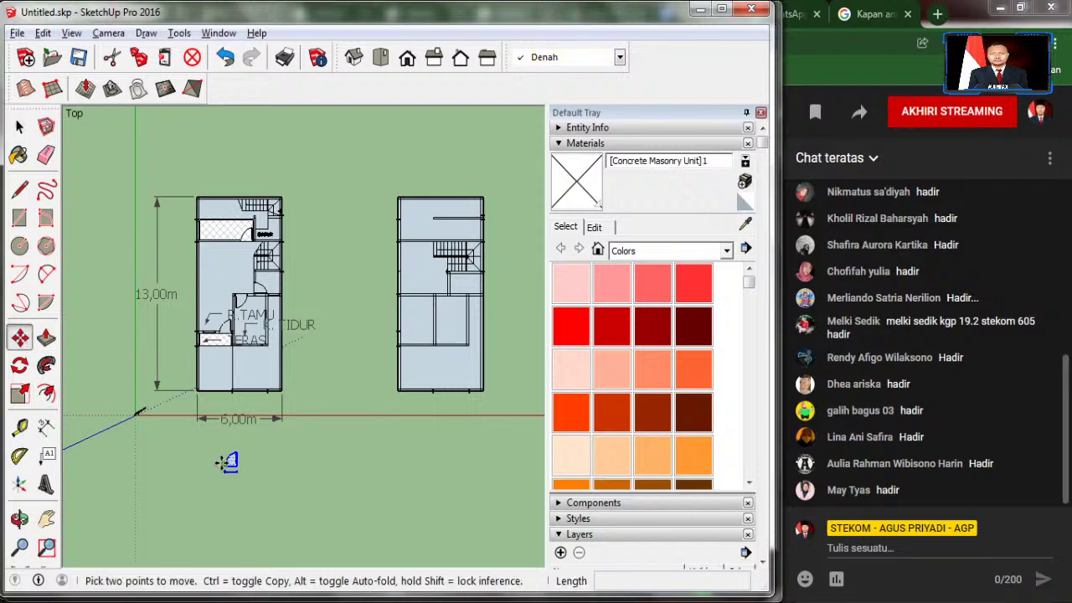
{"action": "left_click", "coordinate": [226, 463]}
{"action": "left_click", "coordinate": [346, 239]}
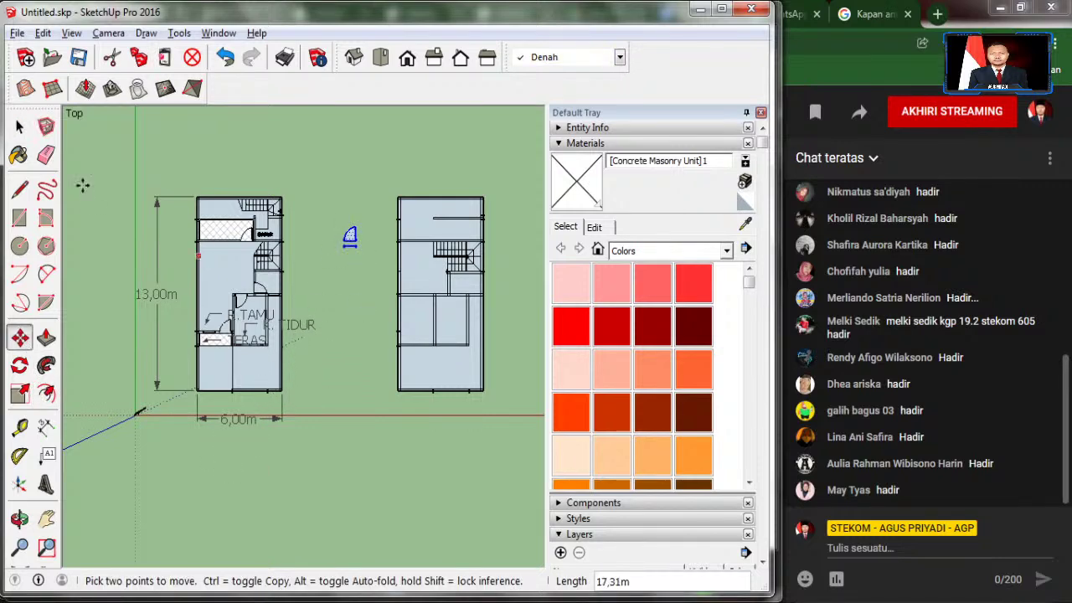
{"action": "left_click", "coordinate": [19, 126]}
{"action": "left_click", "coordinate": [344, 173]}
{"action": "scroll", "coordinate": [438, 224], "scroll_direction": "up", "scroll_amount": 1}
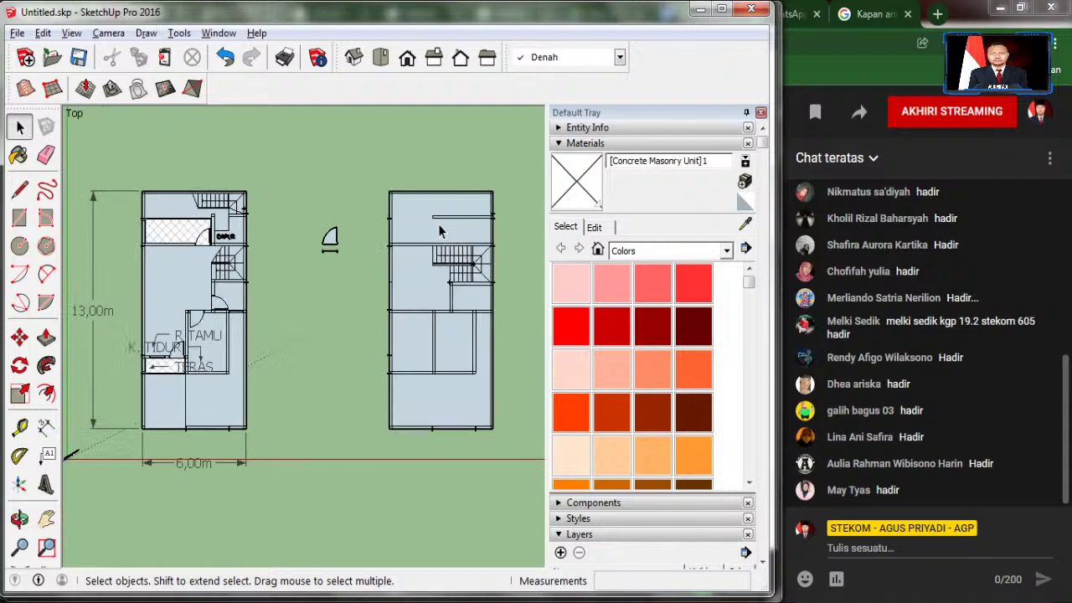
{"action": "scroll", "coordinate": [411, 234], "scroll_direction": "up", "scroll_amount": 1}
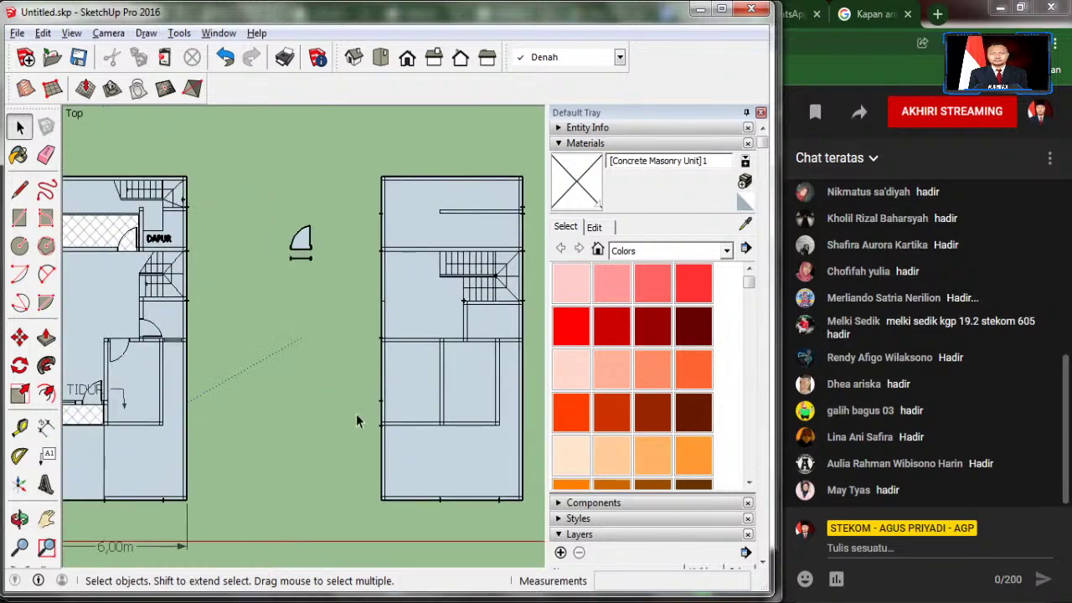
Step: Switch to the live-stream studio window, then back to SketchUp and the A.jpg reference
{"action": "left_click", "coordinate": [998, 408]}
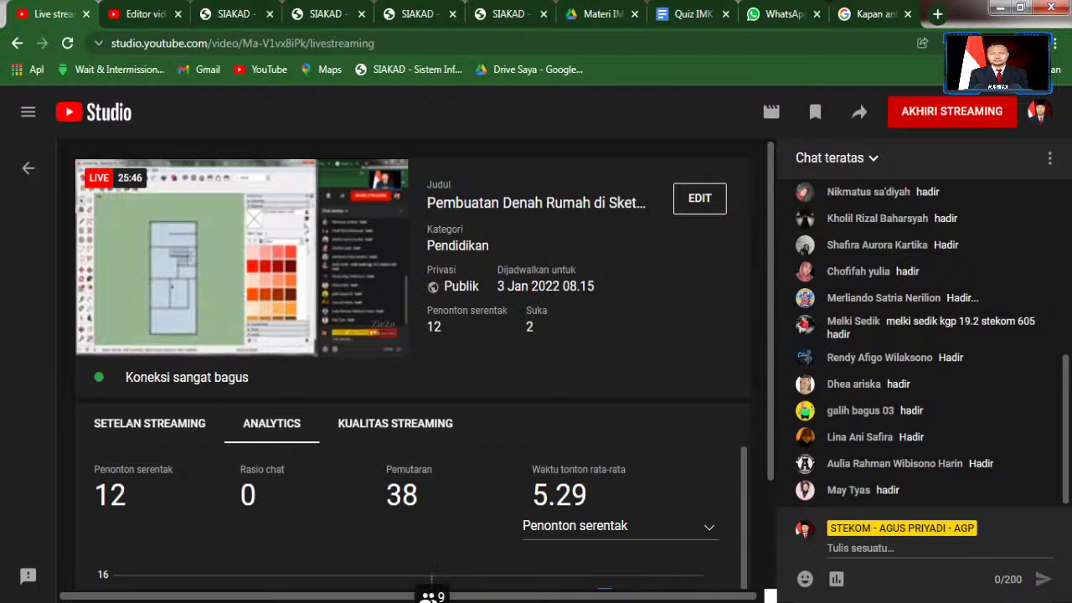
{"action": "mouse_move", "coordinate": [429, 597]}
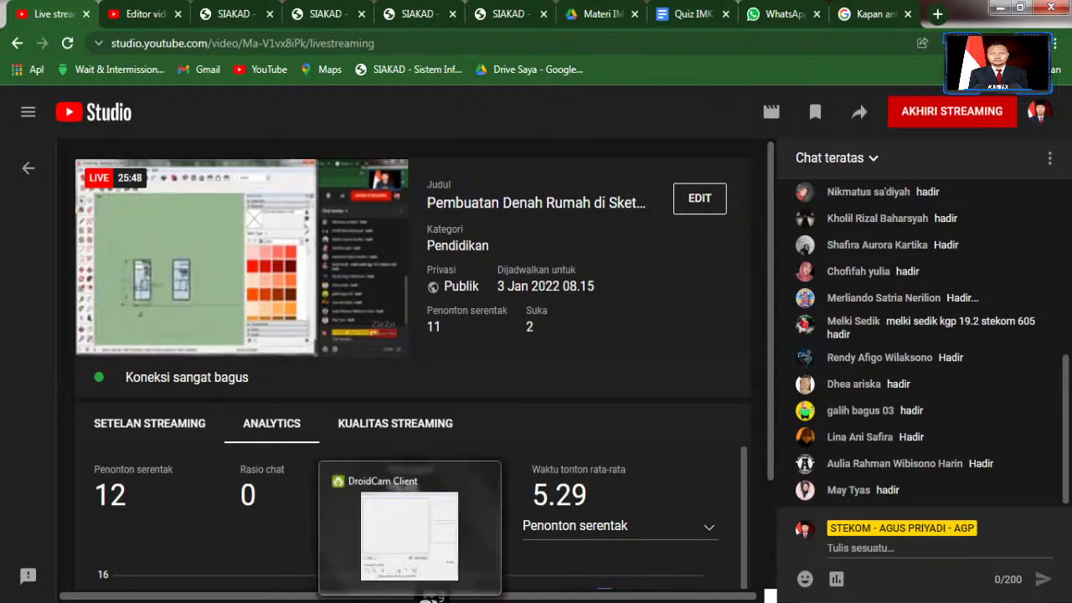
{"action": "left_click", "coordinate": [430, 599]}
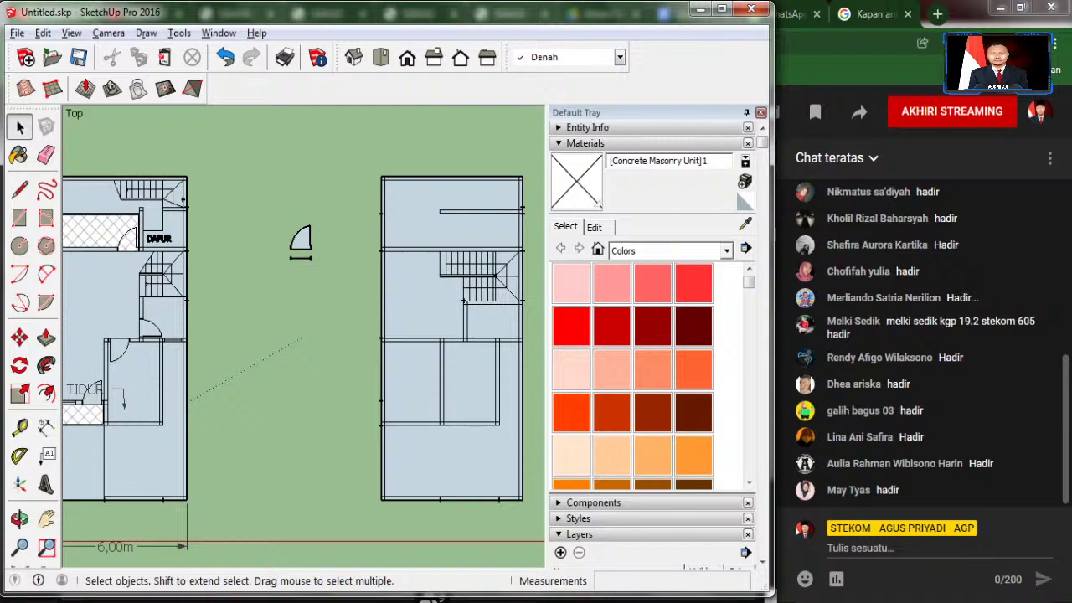
{"action": "left_click", "coordinate": [431, 598]}
{"action": "scroll", "coordinate": [426, 402], "scroll_direction": "down", "scroll_amount": 3}
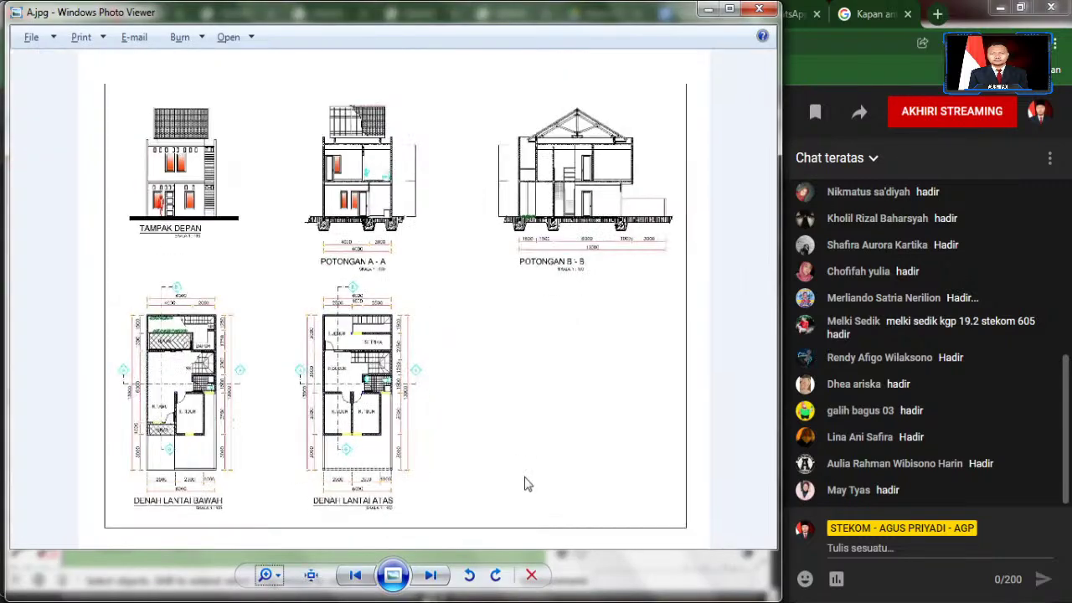
{"action": "scroll", "coordinate": [133, 68], "scroll_direction": "up", "scroll_amount": 2}
{"action": "scroll", "coordinate": [147, 151], "scroll_direction": "up", "scroll_amount": 1}
{"action": "scroll", "coordinate": [134, 206], "scroll_direction": "down", "scroll_amount": 2}
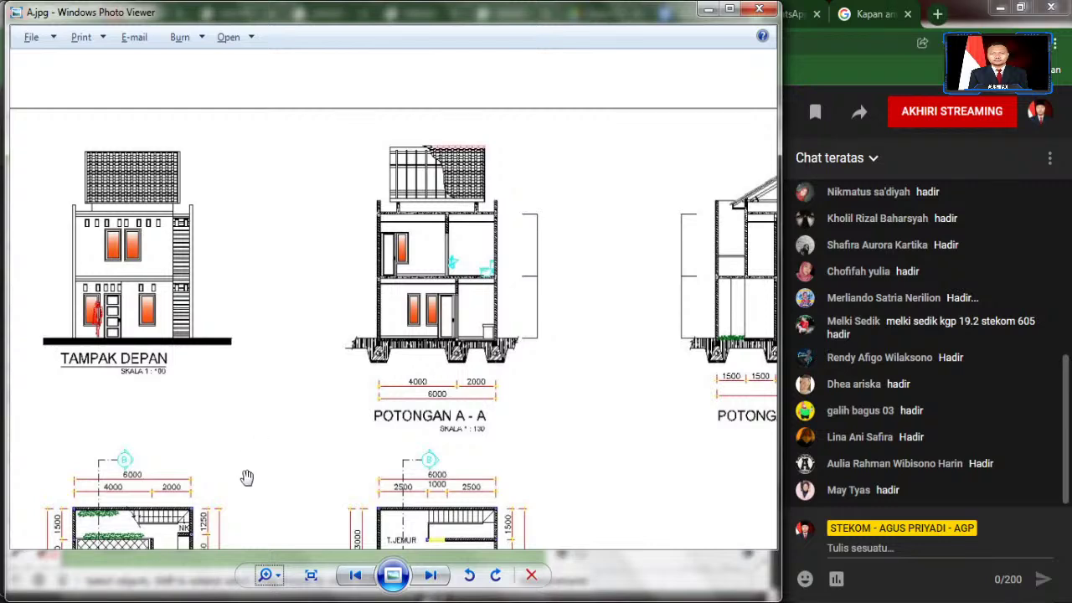
{"action": "scroll", "coordinate": [228, 329], "scroll_direction": "down", "scroll_amount": 3}
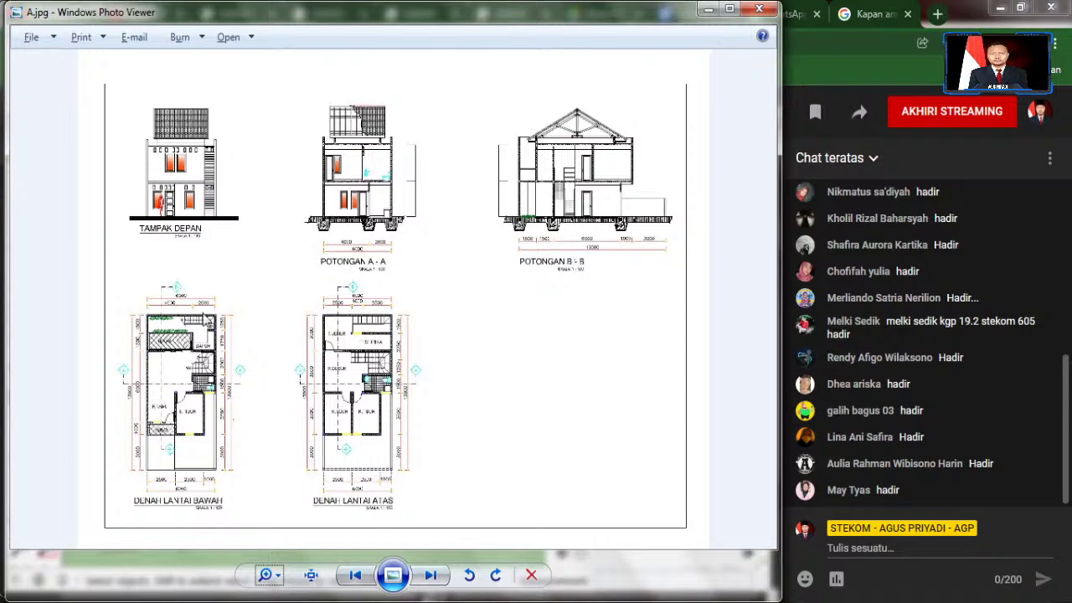
{"action": "scroll", "coordinate": [149, 459], "scroll_direction": "up", "scroll_amount": 3}
{"action": "scroll", "coordinate": [385, 394], "scroll_direction": "down", "scroll_amount": 3}
{"action": "scroll", "coordinate": [84, 472], "scroll_direction": "up", "scroll_amount": 3}
{"action": "scroll", "coordinate": [201, 400], "scroll_direction": "up", "scroll_amount": 2}
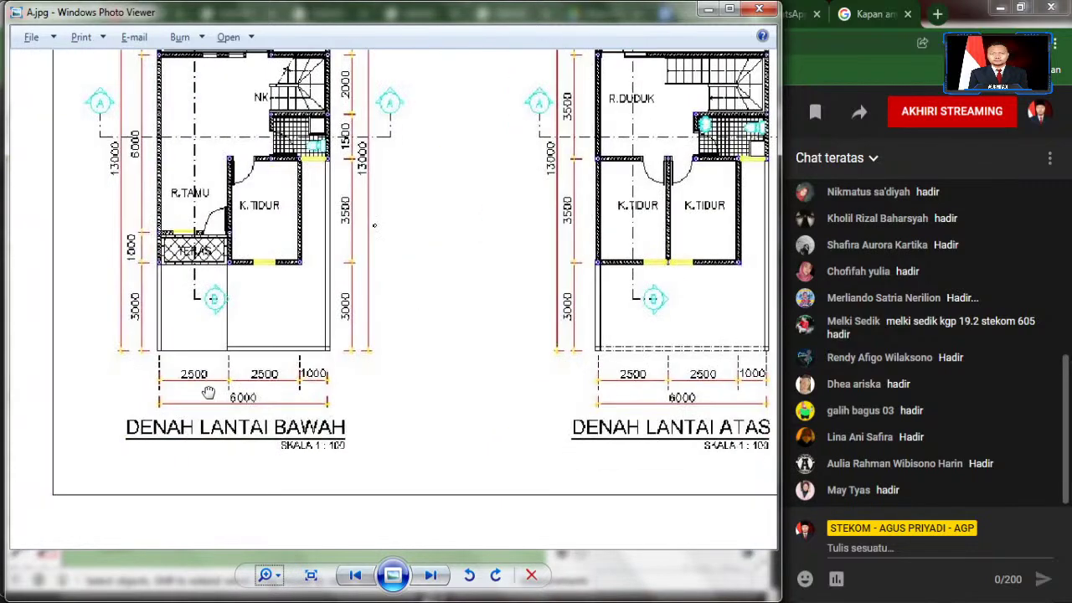
{"action": "scroll", "coordinate": [196, 402], "scroll_direction": "up", "scroll_amount": 1}
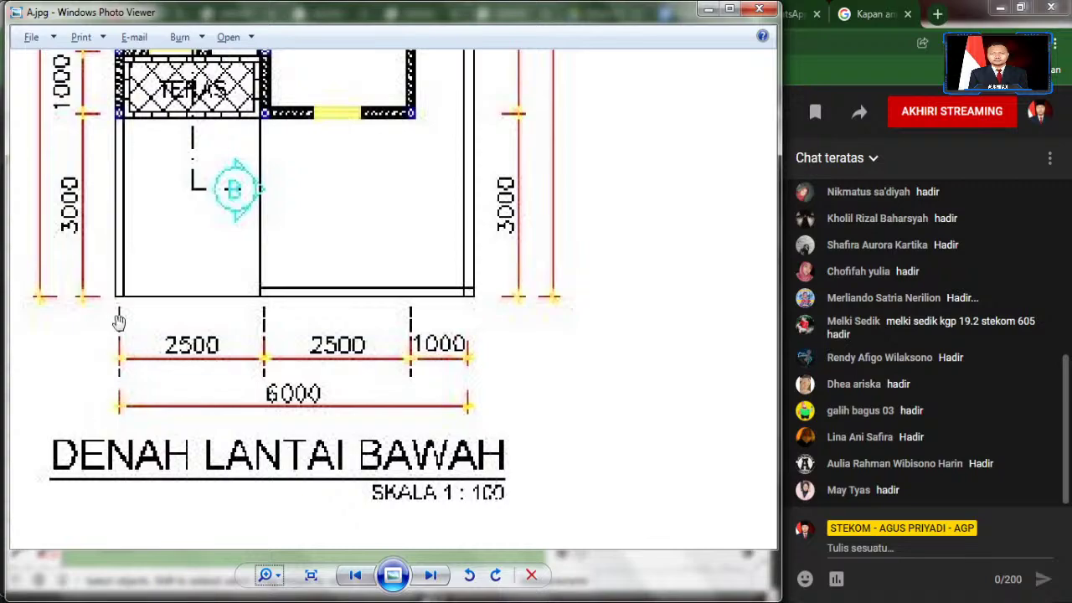
{"action": "scroll", "coordinate": [376, 399], "scroll_direction": "down", "scroll_amount": 2}
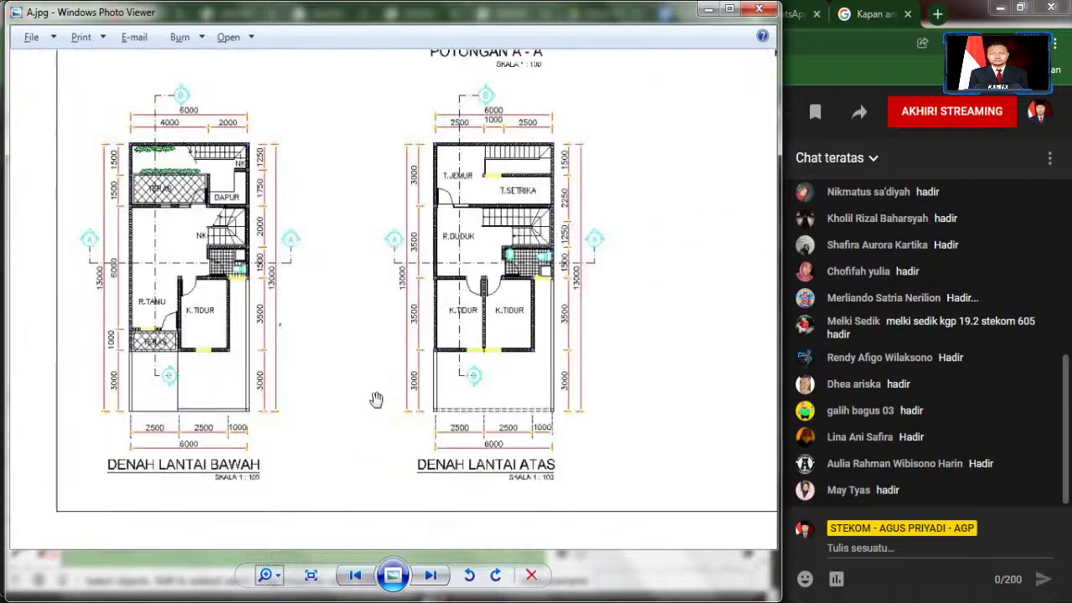
{"action": "scroll", "coordinate": [376, 400], "scroll_direction": "down", "scroll_amount": 2}
{"action": "scroll", "coordinate": [153, 128], "scroll_direction": "up", "scroll_amount": 3}
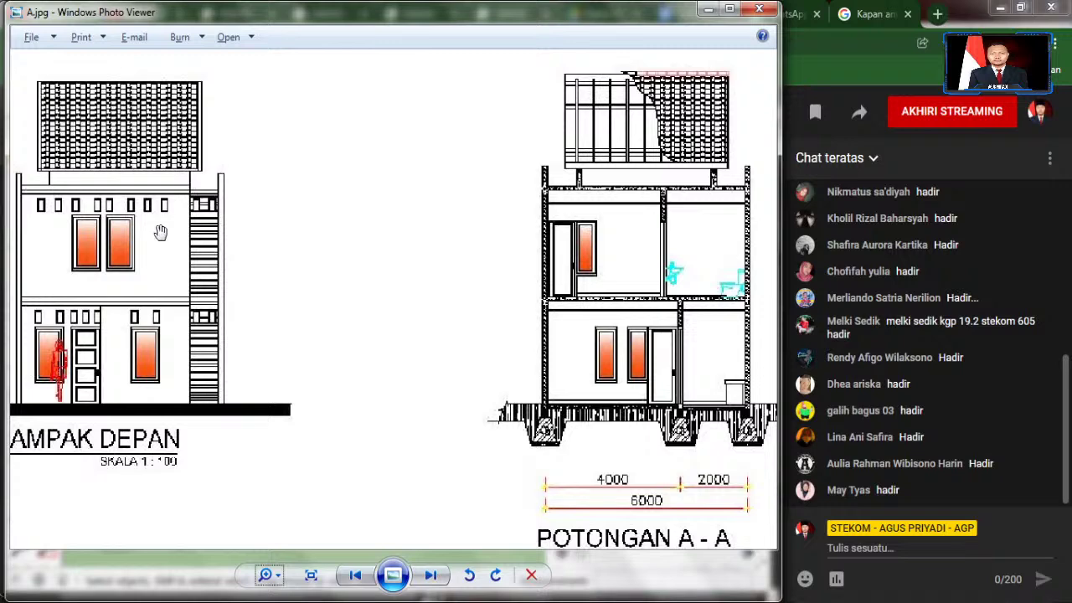
{"action": "scroll", "coordinate": [293, 241], "scroll_direction": "down", "scroll_amount": 1}
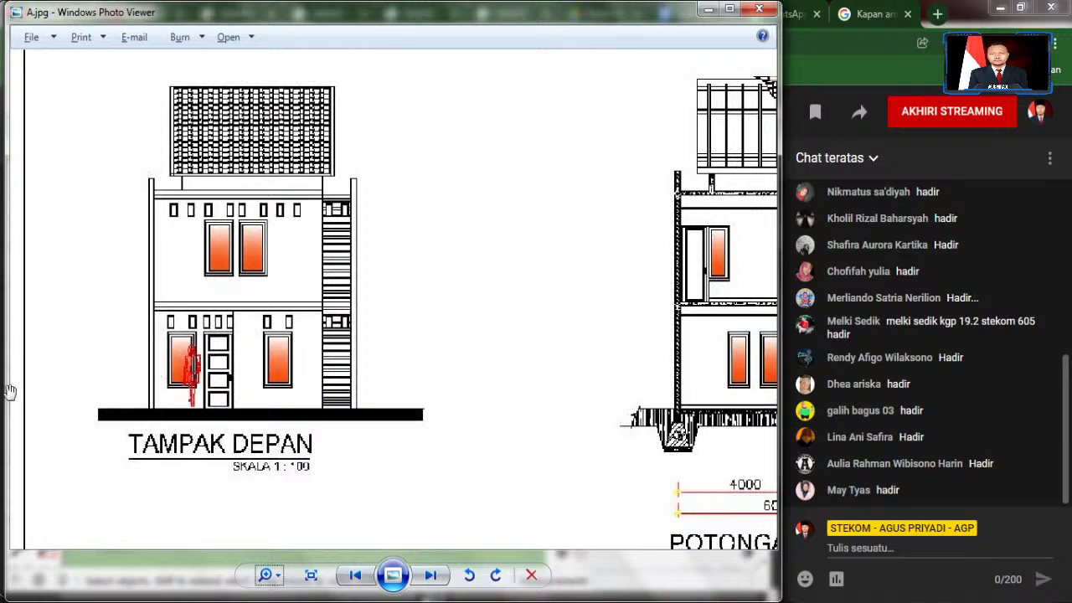
{"action": "left_click_drag", "start_coordinate": [278, 464], "coordinate": [287, 305]}
{"action": "left_click_drag", "start_coordinate": [295, 425], "coordinate": [298, 387]}
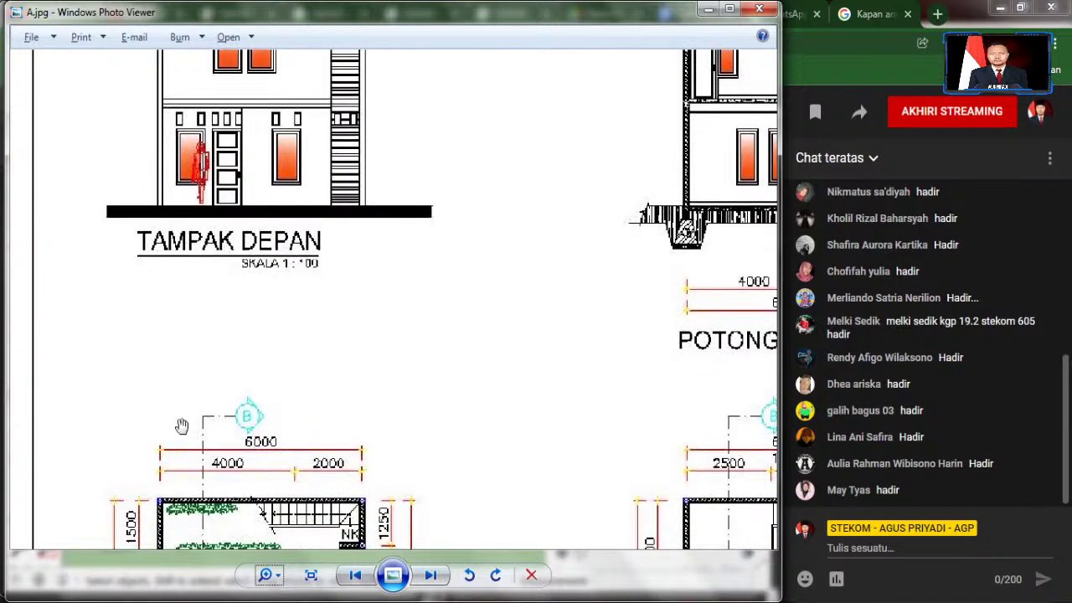
{"action": "key", "text": "alt+Tab"}
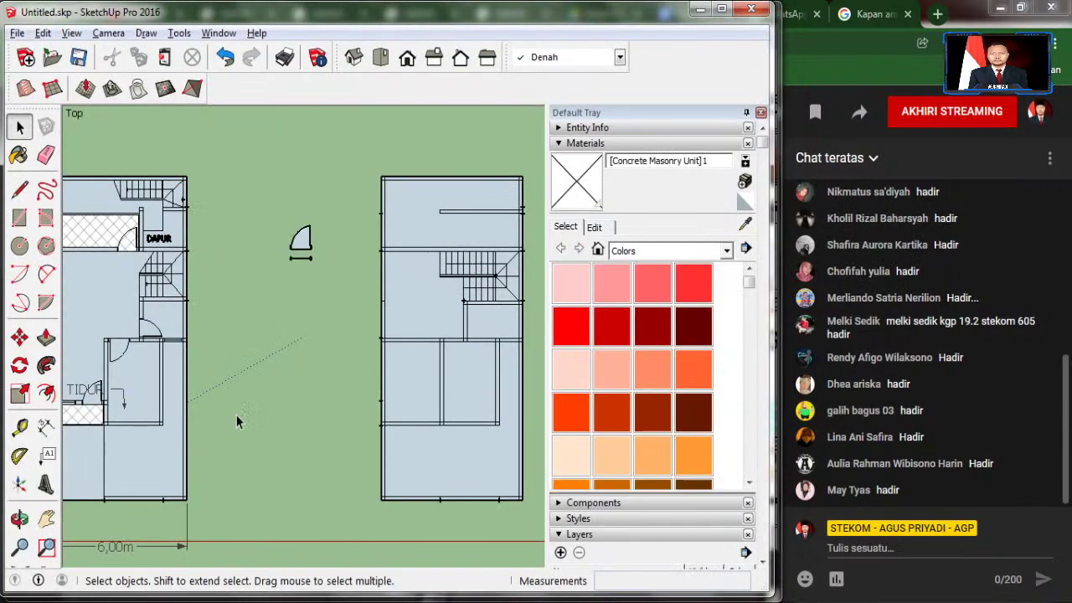
{"action": "scroll", "coordinate": [237, 421], "scroll_direction": "down", "scroll_amount": 4}
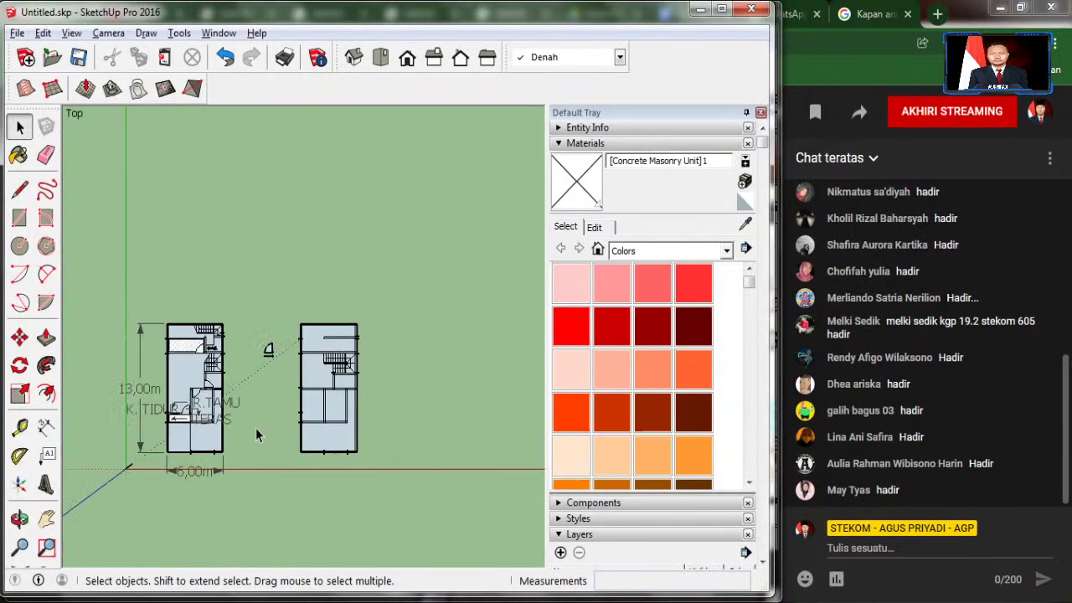
{"action": "left_click", "coordinate": [21, 191]}
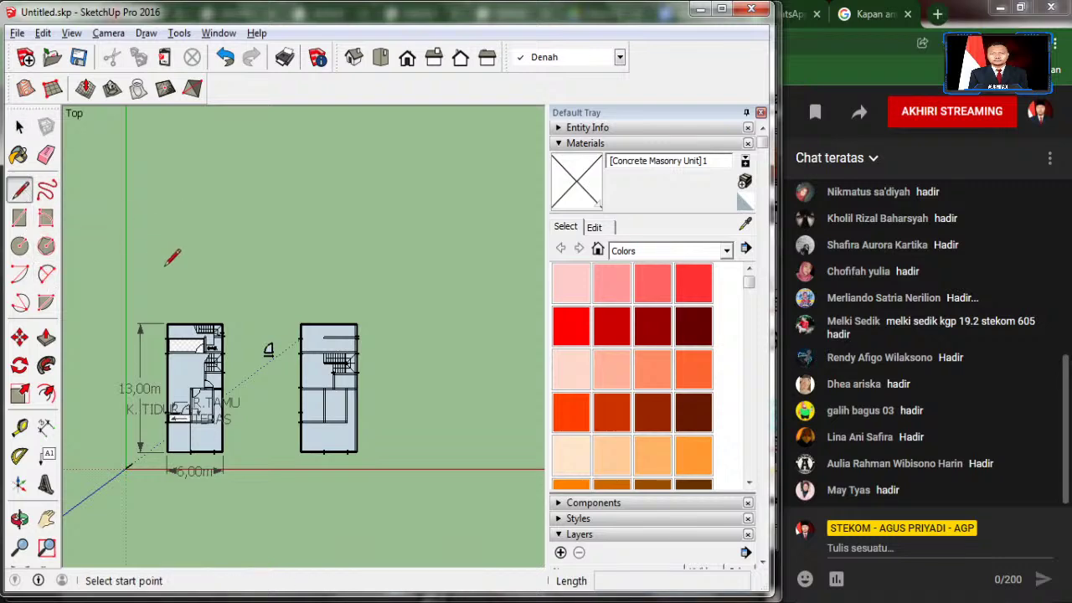
Step: Select the top wall edge of the ground-floor plan
{"action": "scroll", "coordinate": [170, 323], "scroll_direction": "up", "scroll_amount": 2}
{"action": "scroll", "coordinate": [199, 241], "scroll_direction": "up", "scroll_amount": 2}
{"action": "scroll", "coordinate": [201, 311], "scroll_direction": "up", "scroll_amount": 2}
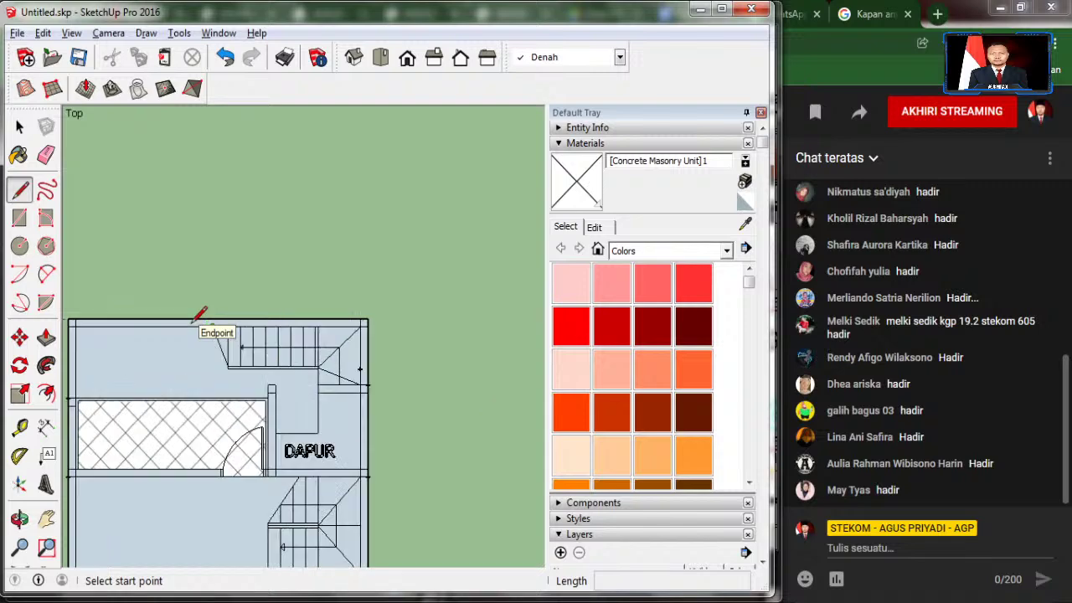
{"action": "scroll", "coordinate": [202, 311], "scroll_direction": "up", "scroll_amount": 1}
{"action": "left_click", "coordinate": [19, 125]}
{"action": "scroll", "coordinate": [474, 377], "scroll_direction": "down", "scroll_amount": 2}
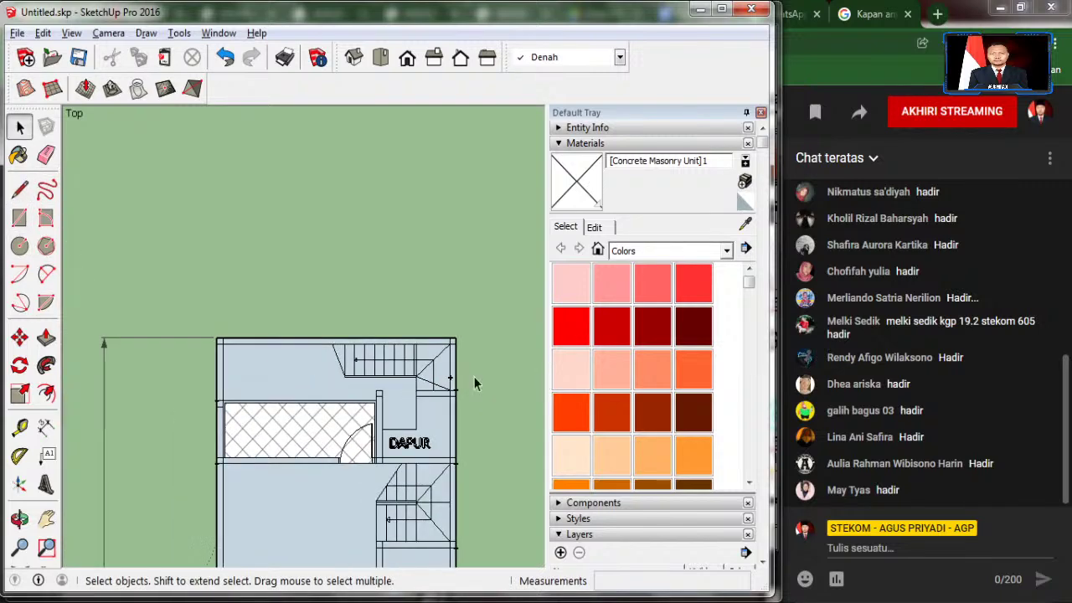
{"action": "scroll", "coordinate": [220, 335], "scroll_direction": "up", "scroll_amount": 2}
{"action": "scroll", "coordinate": [222, 343], "scroll_direction": "up", "scroll_amount": 2}
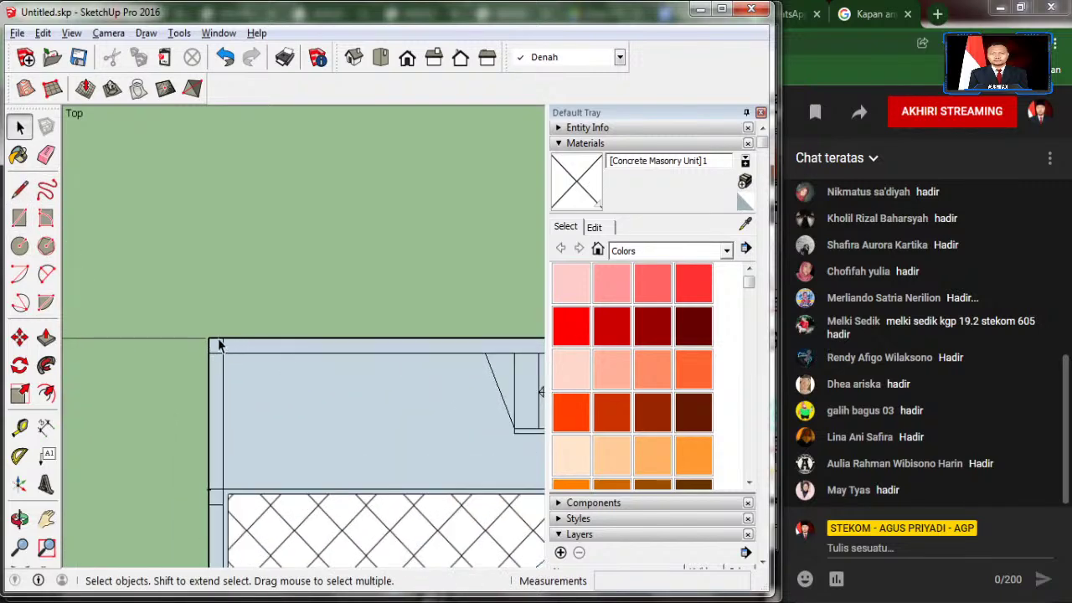
{"action": "left_click", "coordinate": [218, 344]}
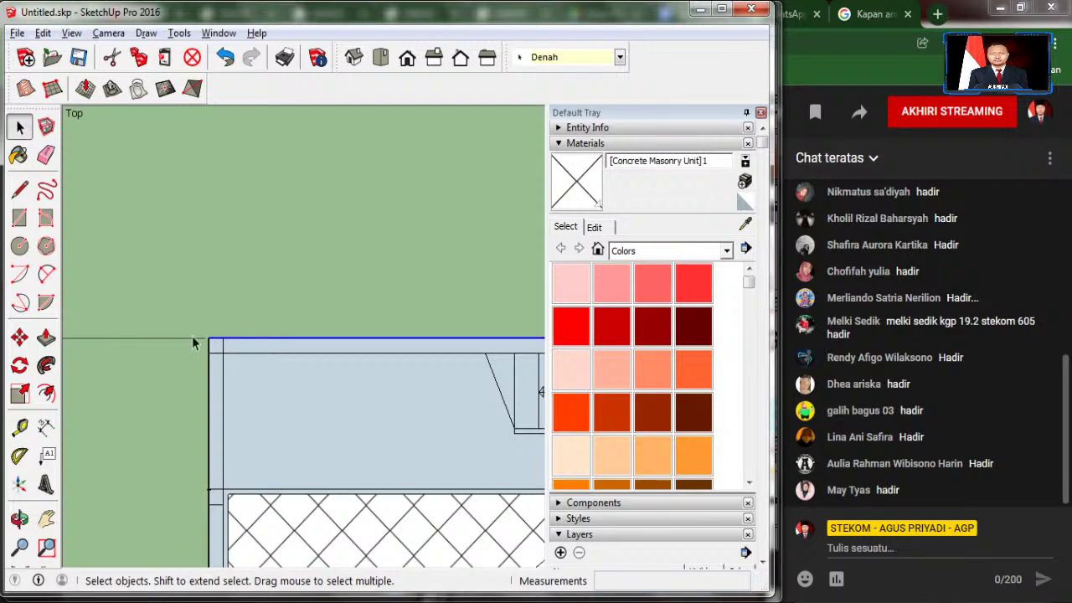
Step: Copy the top wall line about 5.71 m above the plan and check the elevation reference
{"action": "scroll", "coordinate": [222, 342], "scroll_direction": "down", "scroll_amount": 1}
{"action": "scroll", "coordinate": [218, 339], "scroll_direction": "down", "scroll_amount": 1}
{"action": "scroll", "coordinate": [445, 342], "scroll_direction": "up", "scroll_amount": 1}
{"action": "scroll", "coordinate": [445, 341], "scroll_direction": "up", "scroll_amount": 1}
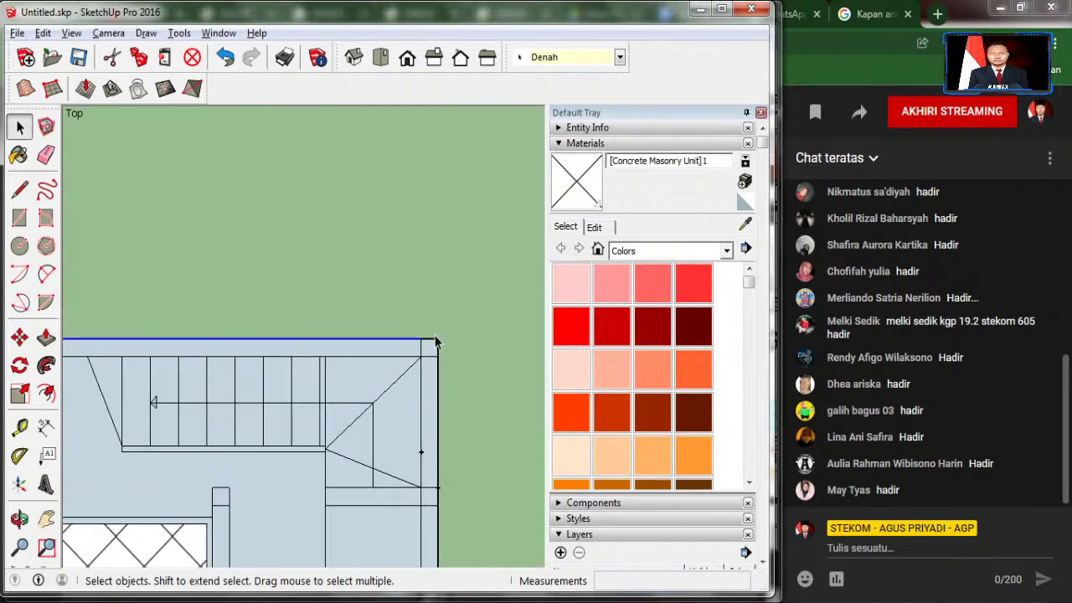
{"action": "scroll", "coordinate": [431, 345], "scroll_direction": "up", "scroll_amount": 1}
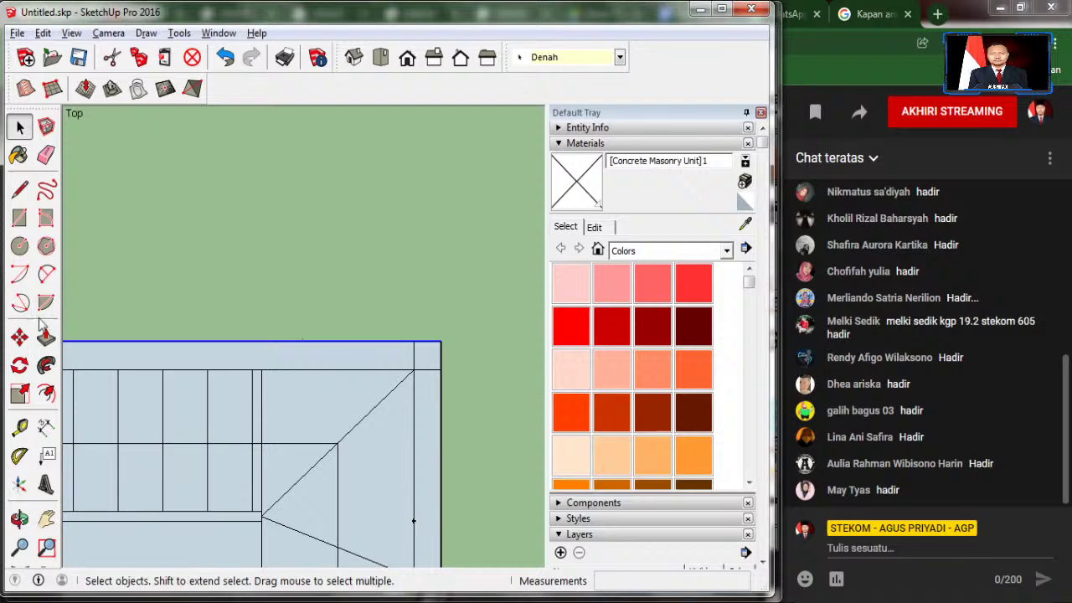
{"action": "left_click", "coordinate": [19, 336]}
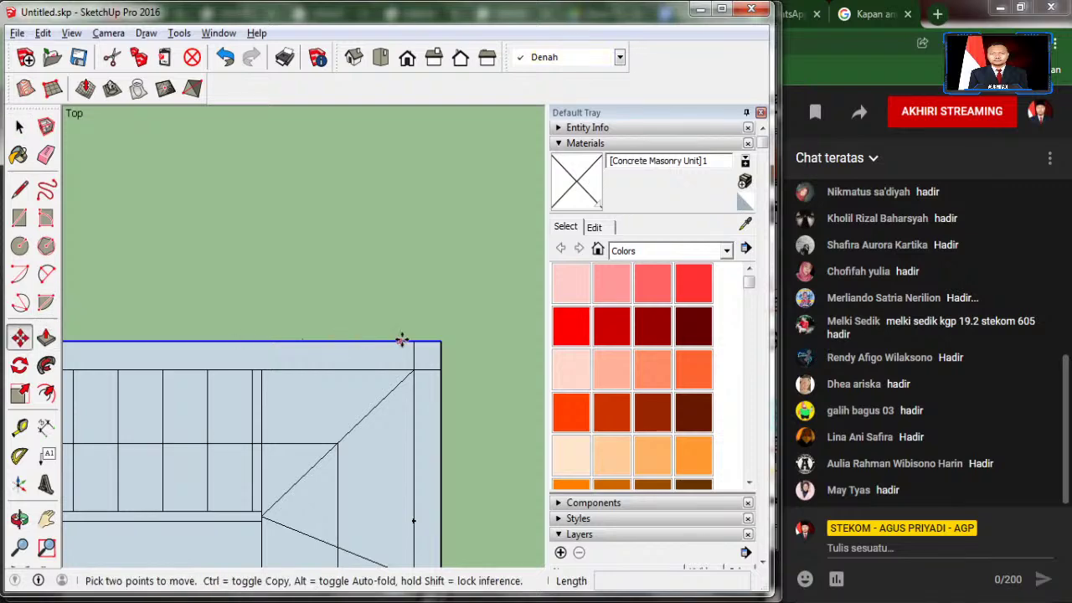
{"action": "scroll", "coordinate": [442, 343], "scroll_direction": "down", "scroll_amount": 1}
{"action": "scroll", "coordinate": [444, 348], "scroll_direction": "down", "scroll_amount": 1}
{"action": "left_click", "coordinate": [443, 353], "text": "ctrl"}
{"action": "scroll", "coordinate": [430, 229], "scroll_direction": "down", "scroll_amount": 1}
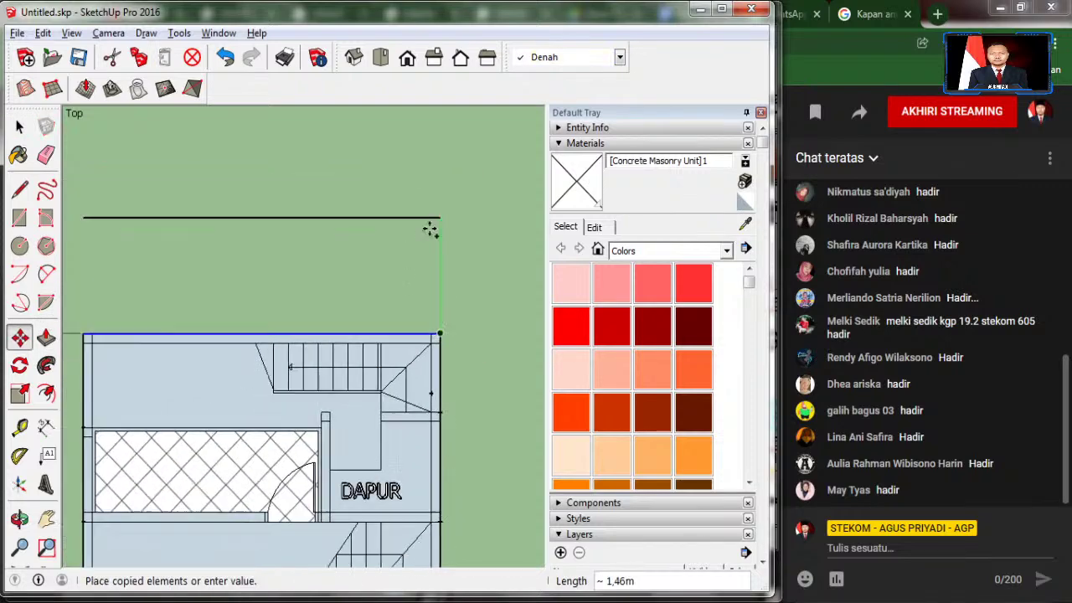
{"action": "scroll", "coordinate": [431, 402], "scroll_direction": "down", "scroll_amount": 2}
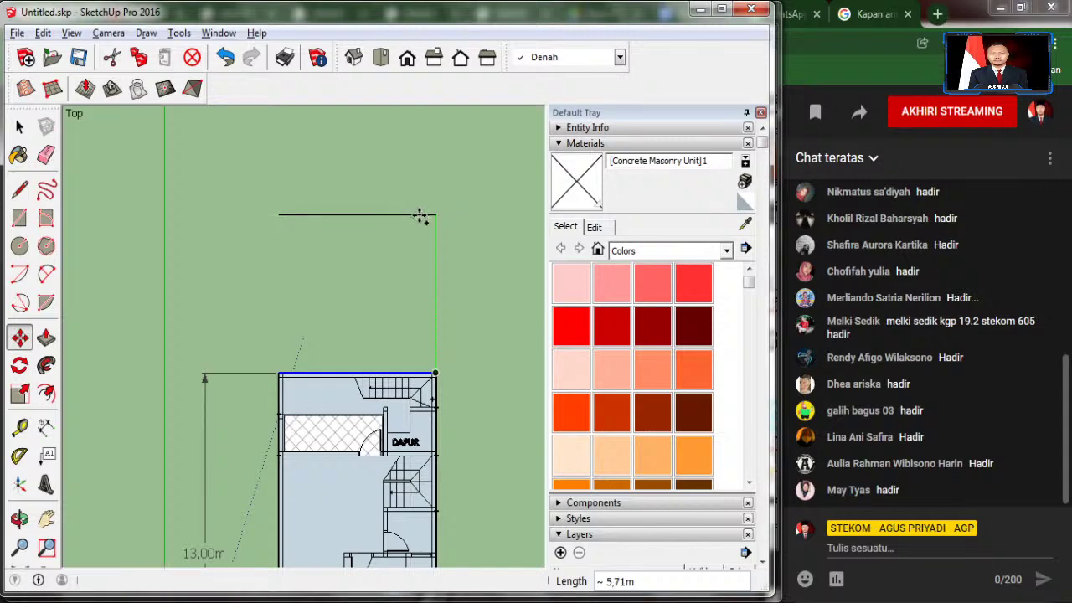
{"action": "left_click", "coordinate": [423, 216]}
{"action": "left_click", "coordinate": [19, 125]}
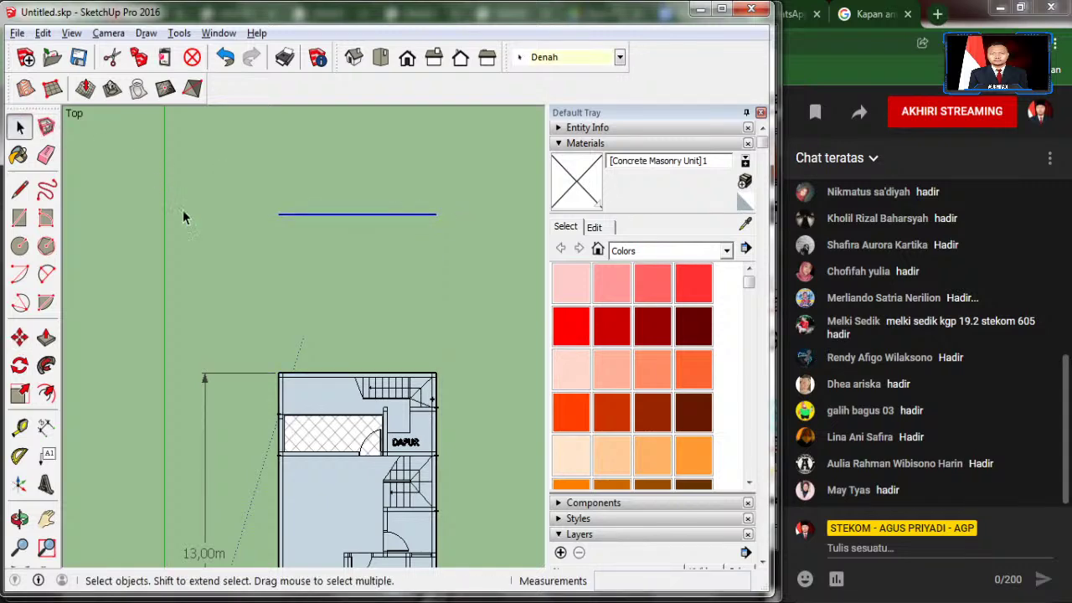
{"action": "left_click", "coordinate": [184, 217]}
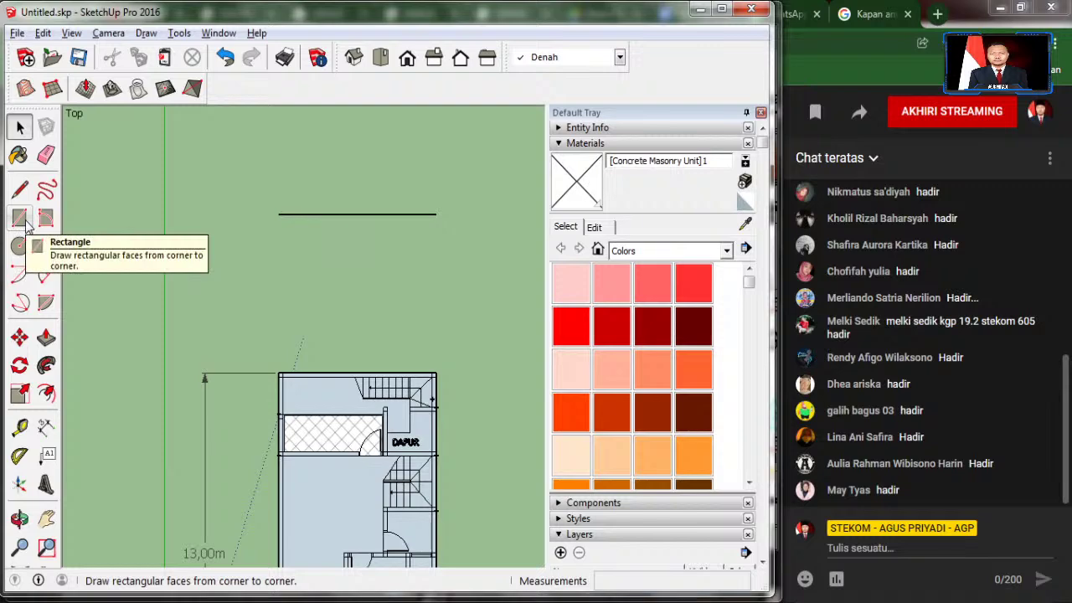
{"action": "key", "text": "alt+Tab"}
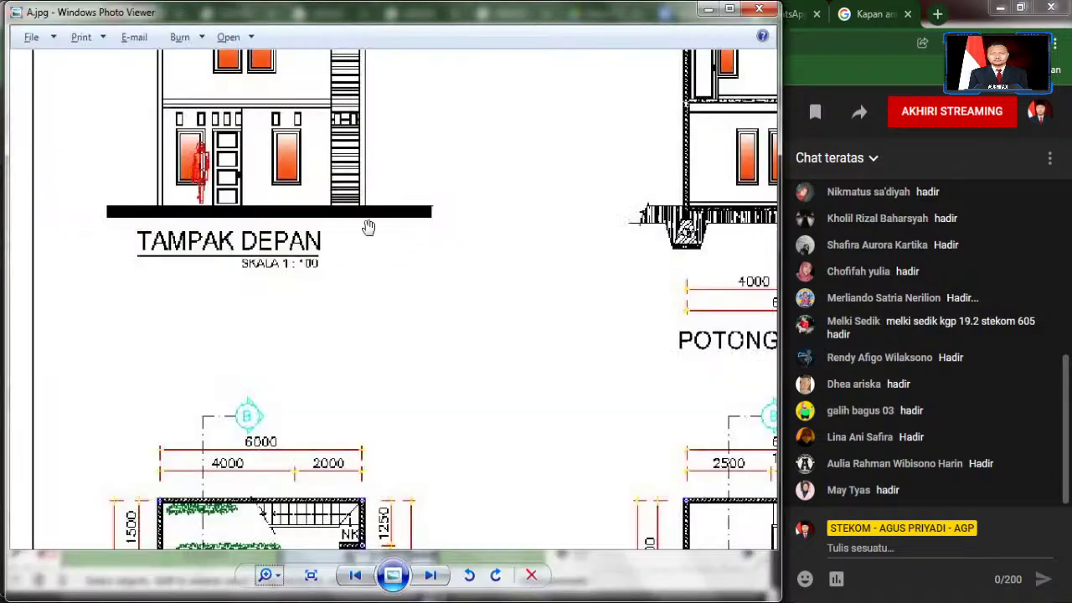
{"action": "key", "text": "alt+Tab"}
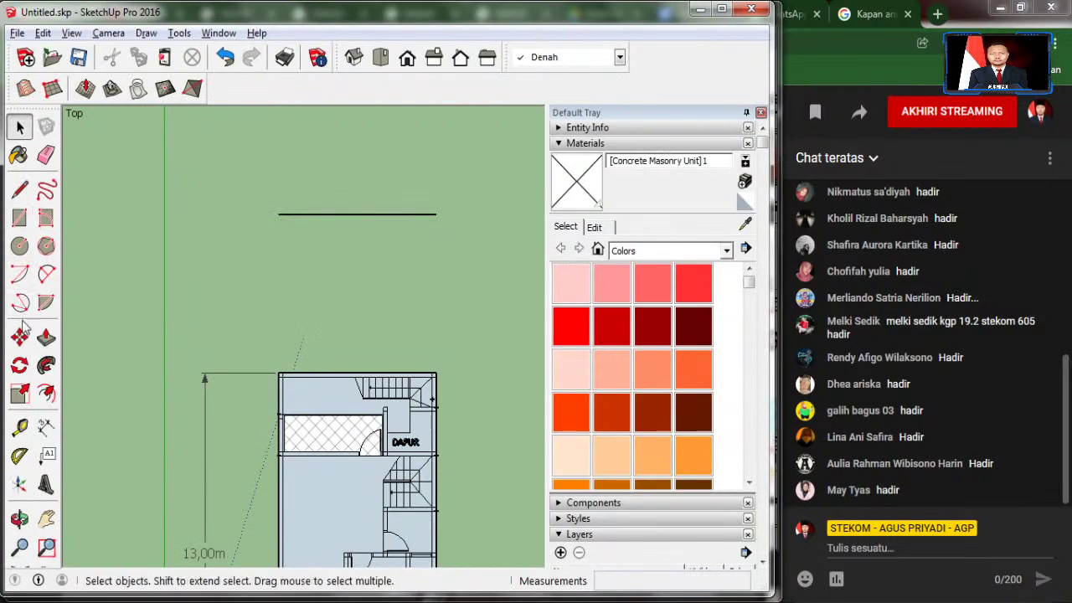
Step: Draw a 10 × 0.2 m rectangle just below the copied wall line above the plan
{"action": "left_click", "coordinate": [20, 217]}
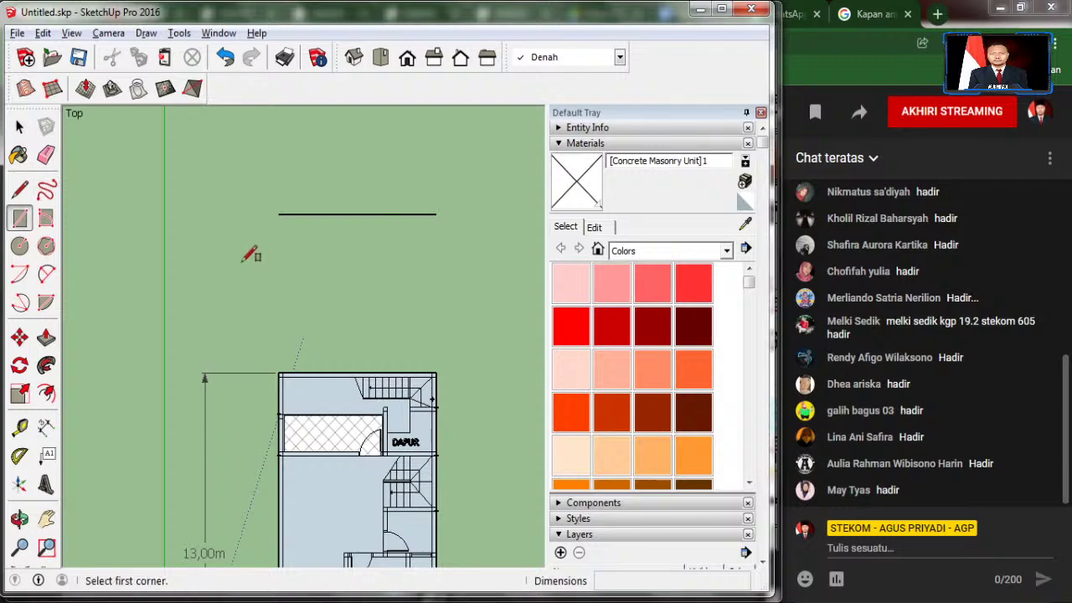
{"action": "left_click", "coordinate": [224, 232]}
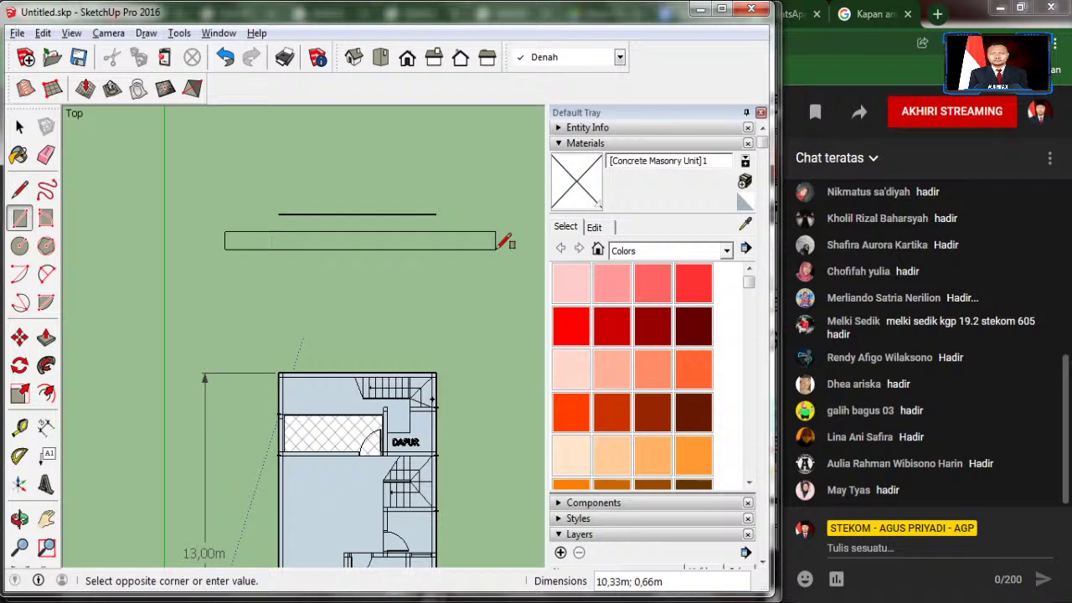
{"action": "type", "text": "10;0,2"}
{"action": "key", "text": "Return"}
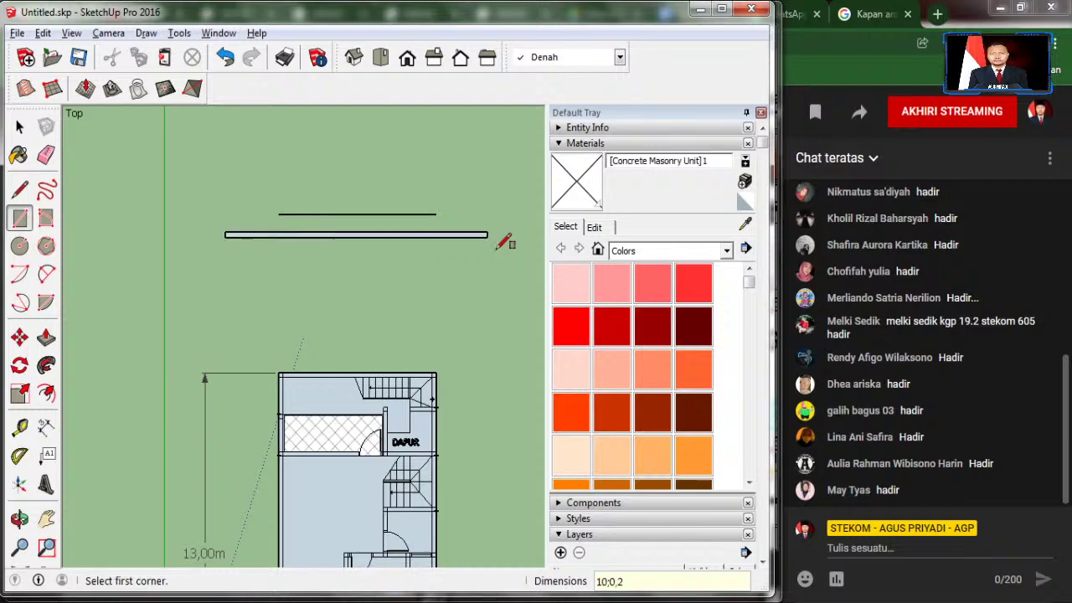
{"action": "left_click", "coordinate": [20, 127]}
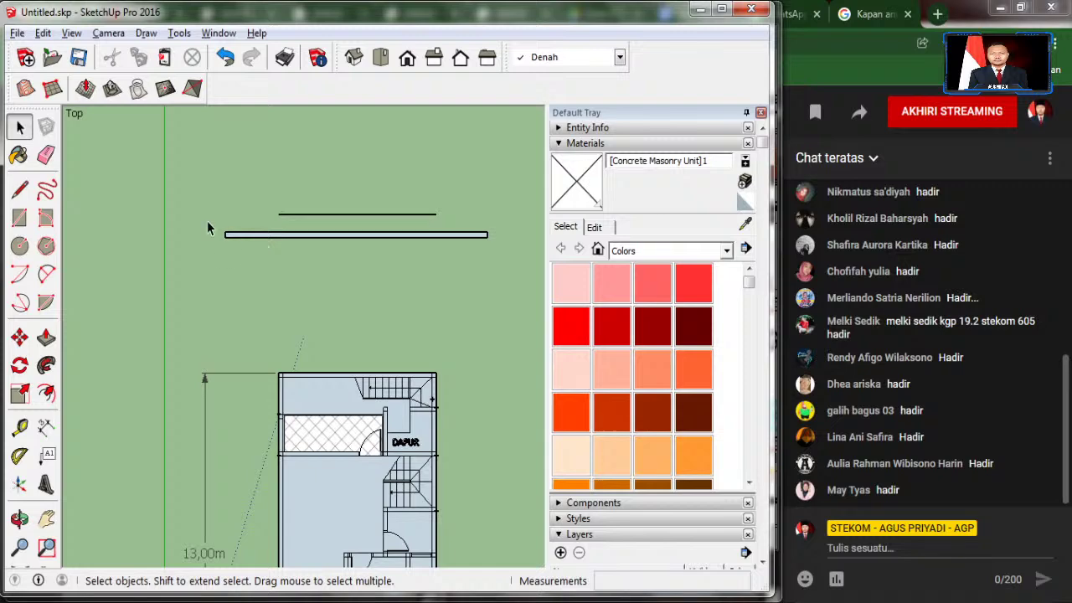
Step: Try moving the thin strip up by 0,45 from its midpoint, then undo that move
{"action": "left_click_drag", "start_coordinate": [216, 231], "coordinate": [501, 278]}
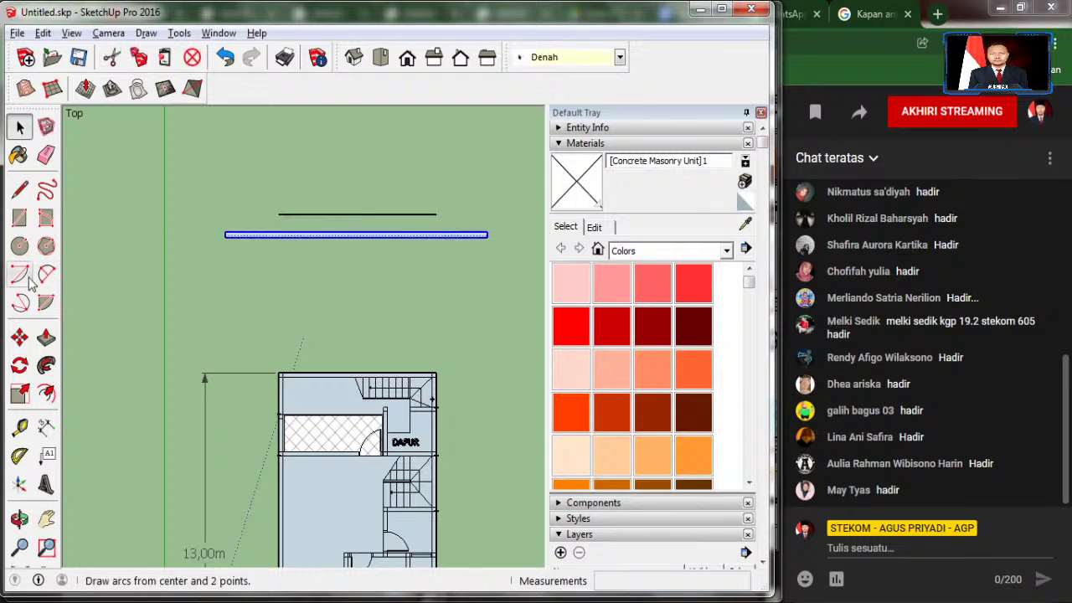
{"action": "left_click", "coordinate": [20, 337]}
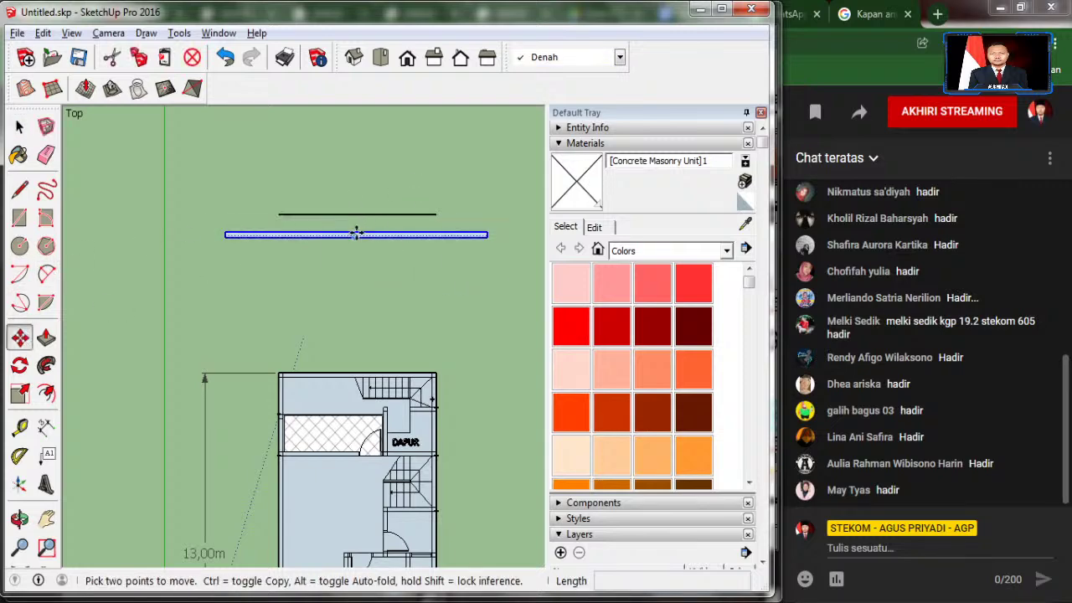
{"action": "scroll", "coordinate": [352, 233], "scroll_direction": "up", "scroll_amount": 1}
{"action": "scroll", "coordinate": [352, 233], "scroll_direction": "up", "scroll_amount": 2}
{"action": "scroll", "coordinate": [360, 232], "scroll_direction": "up", "scroll_amount": 2}
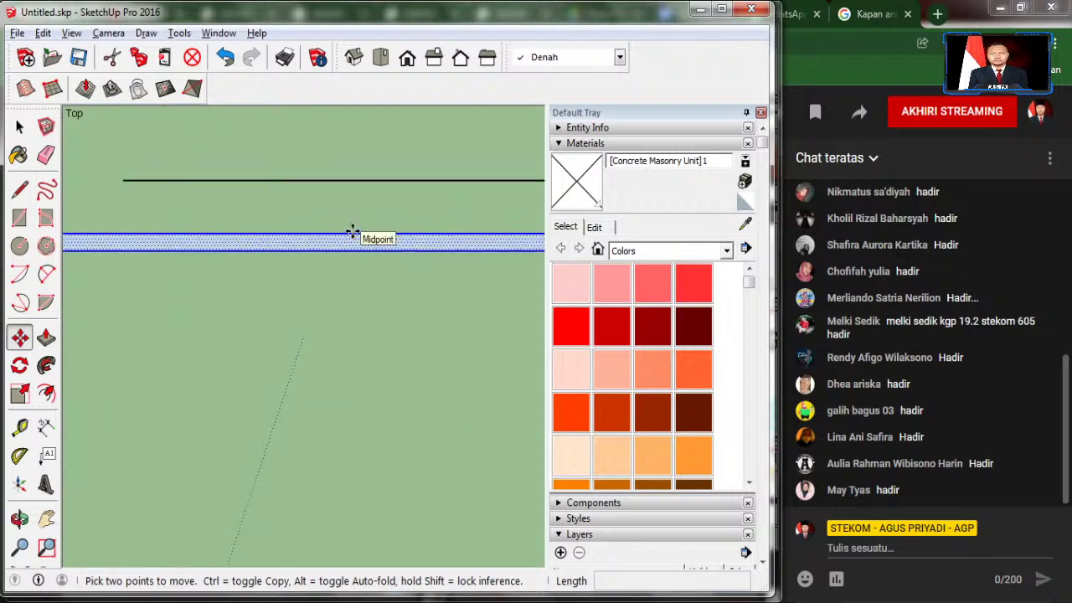
{"action": "left_click", "coordinate": [369, 233]}
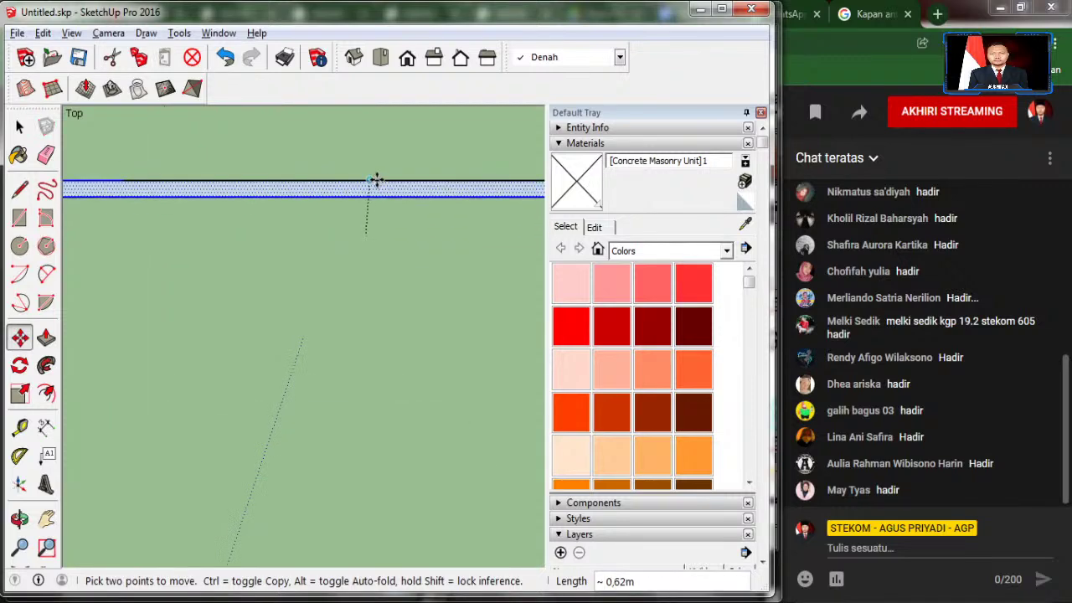
{"action": "left_click", "coordinate": [375, 179]}
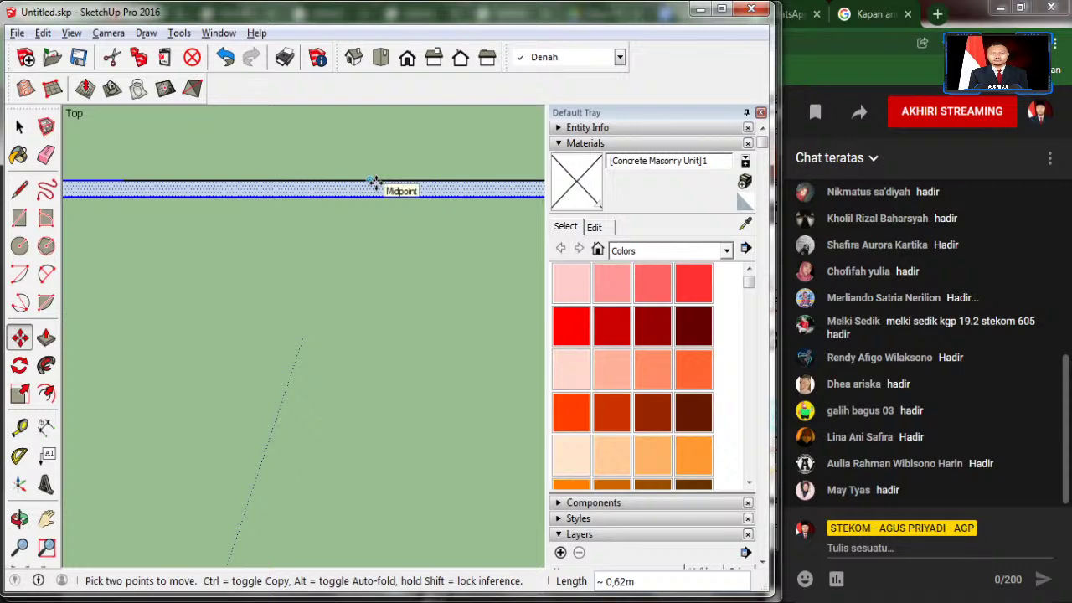
{"action": "type", "text": "0,45"}
{"action": "key", "text": "Return"}
{"action": "key", "text": "ctrl+z"}
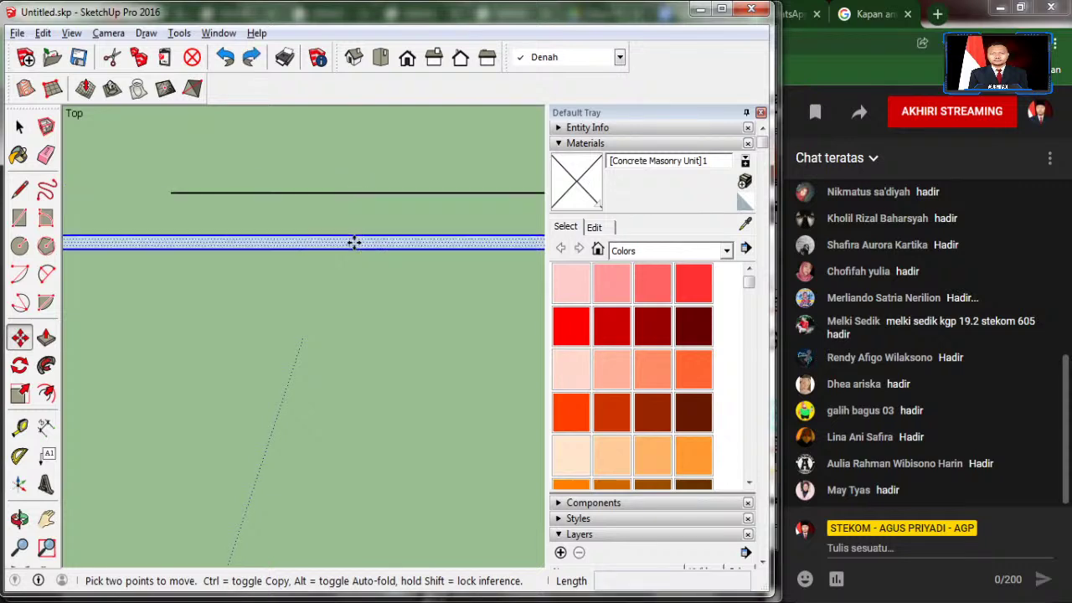
{"action": "left_click", "coordinate": [19, 126]}
{"action": "left_click", "coordinate": [94, 199]}
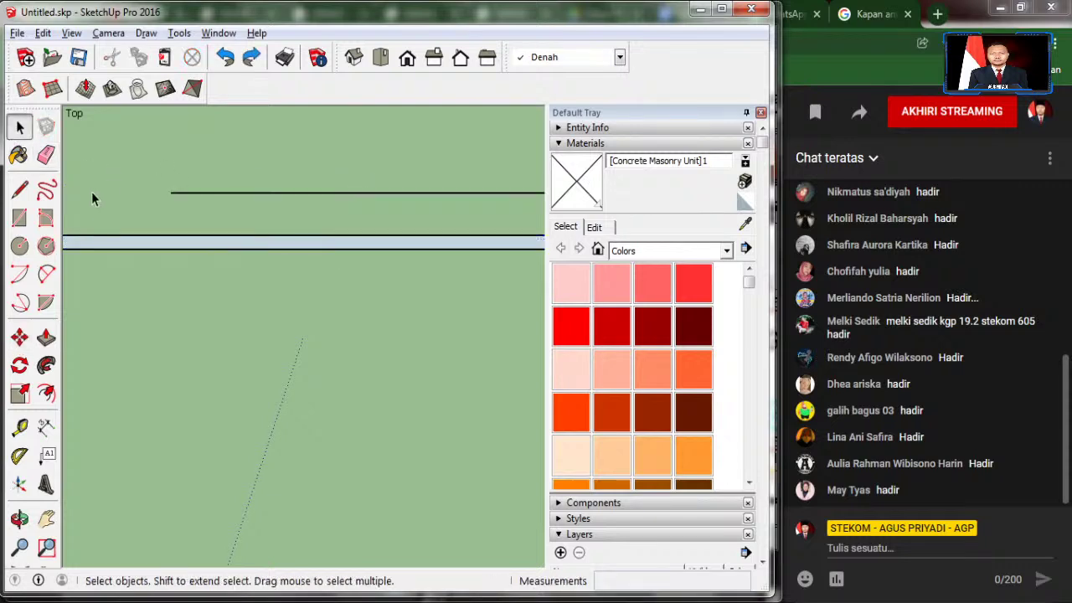
Step: Draw short vertical wall lines at the left and right ends of the top line
{"action": "left_click", "coordinate": [19, 190]}
{"action": "left_click", "coordinate": [171, 192]}
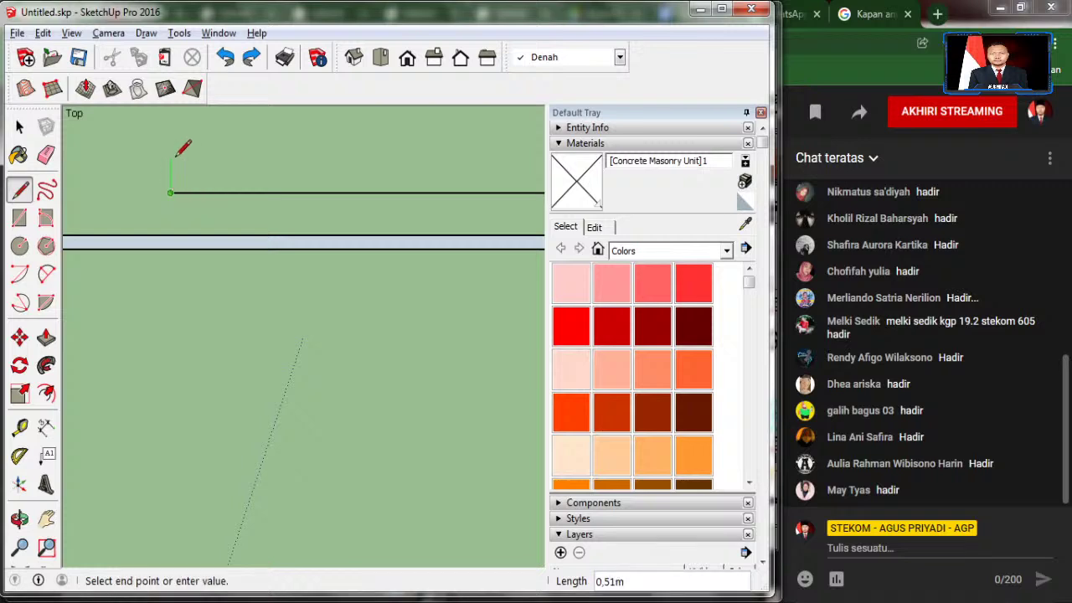
{"action": "left_click", "coordinate": [175, 155]}
{"action": "key", "text": "Escape"}
{"action": "scroll", "coordinate": [86, 197], "scroll_direction": "down", "scroll_amount": 2}
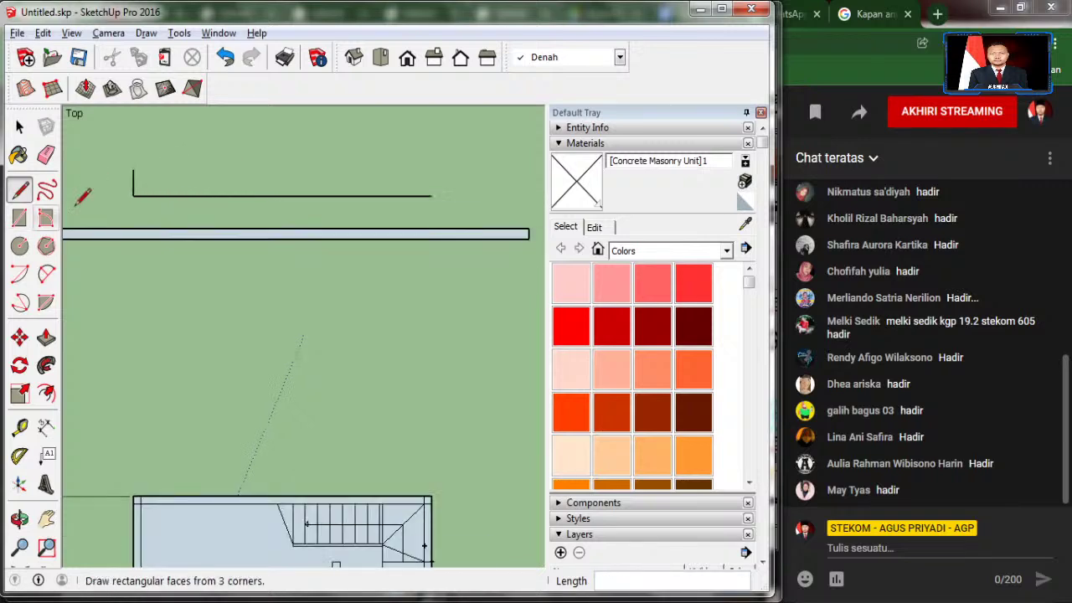
{"action": "left_click", "coordinate": [432, 195]}
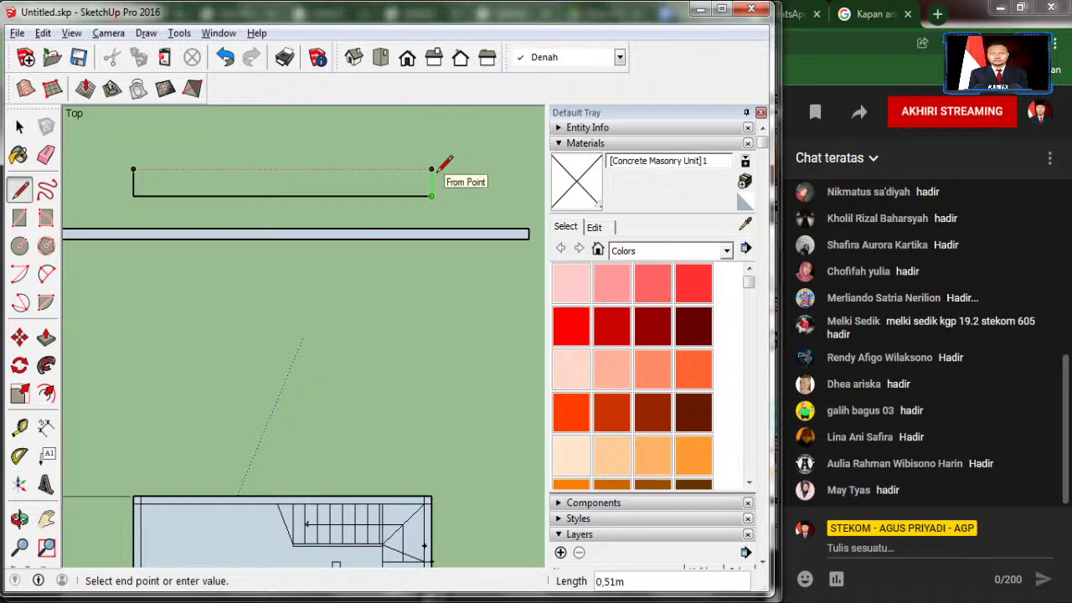
{"action": "left_click", "coordinate": [19, 127]}
{"action": "left_click", "coordinate": [19, 126]}
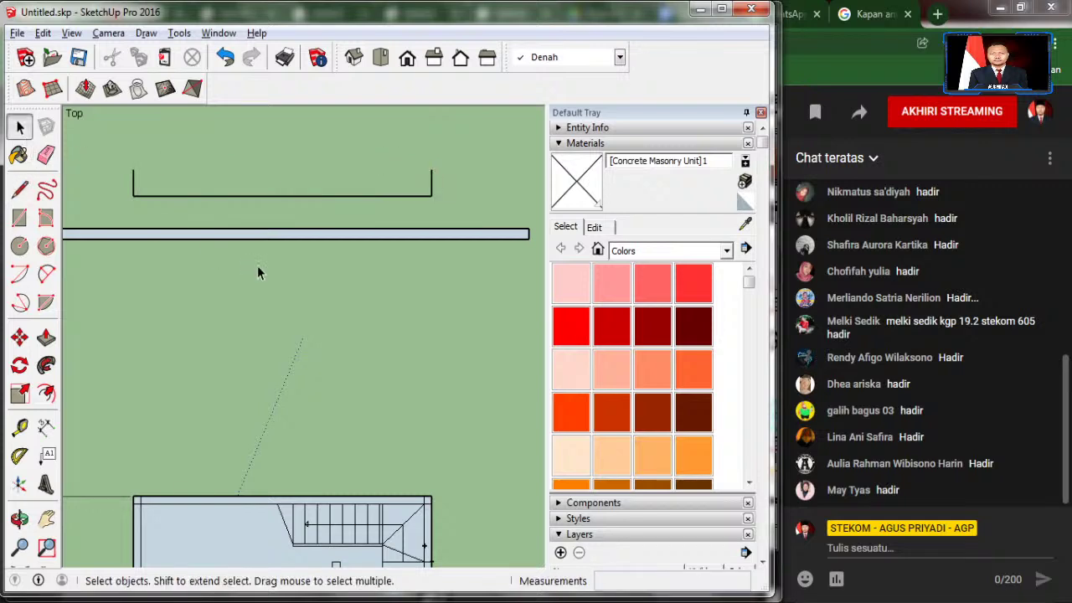
Step: Move the 10 m by 0.2 m strip up so it sits along the top line's midpoint
{"action": "scroll", "coordinate": [257, 271], "scroll_direction": "down", "scroll_amount": 1}
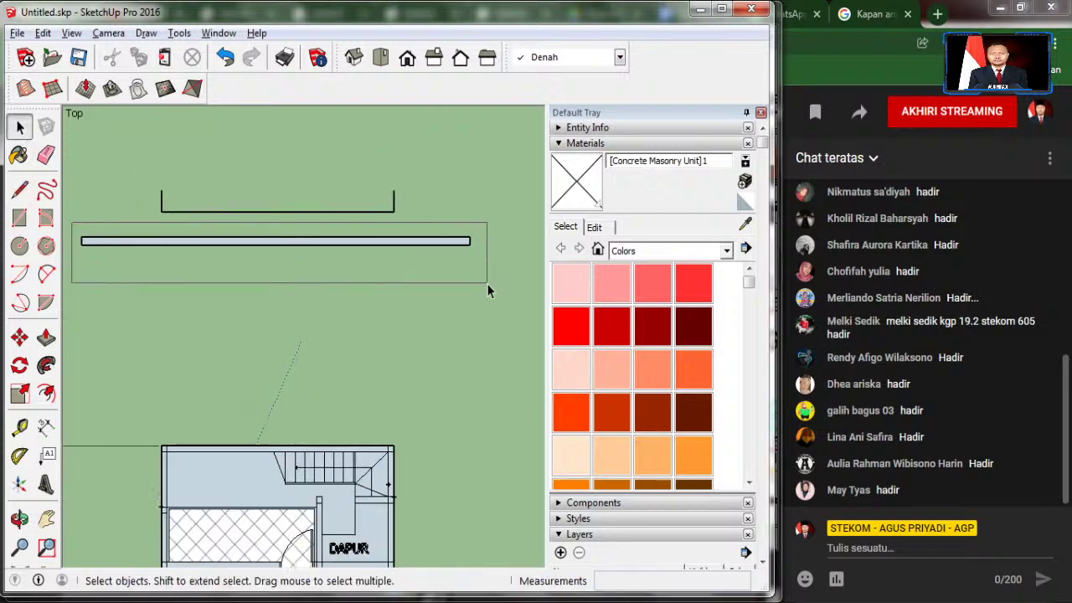
{"action": "left_click_drag", "start_coordinate": [72, 222], "coordinate": [486, 284]}
{"action": "left_click", "coordinate": [19, 336]}
{"action": "left_click", "coordinate": [19, 335]}
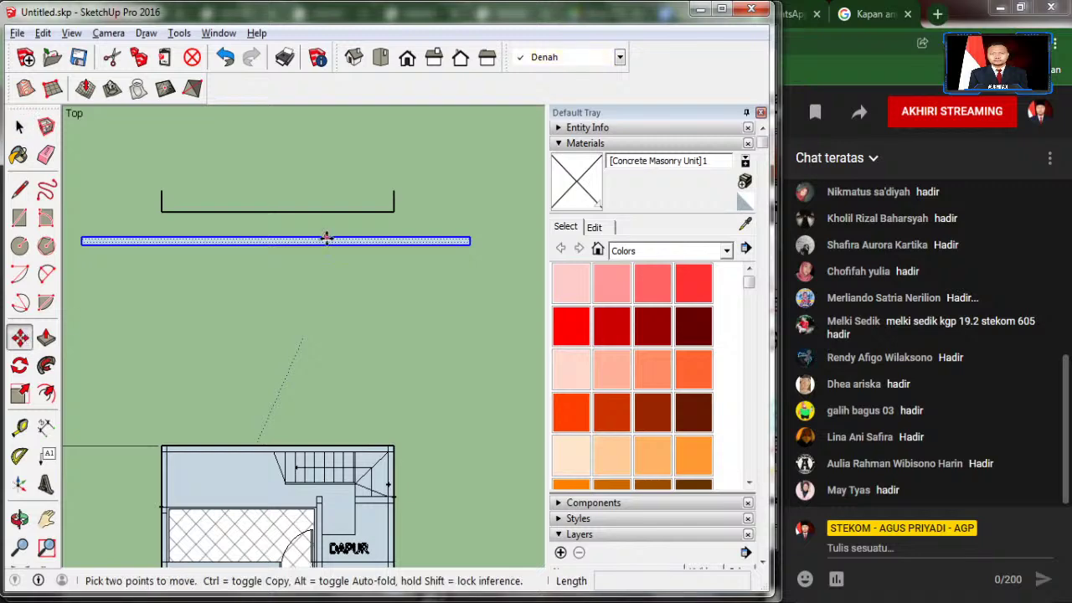
{"action": "left_click", "coordinate": [279, 234]}
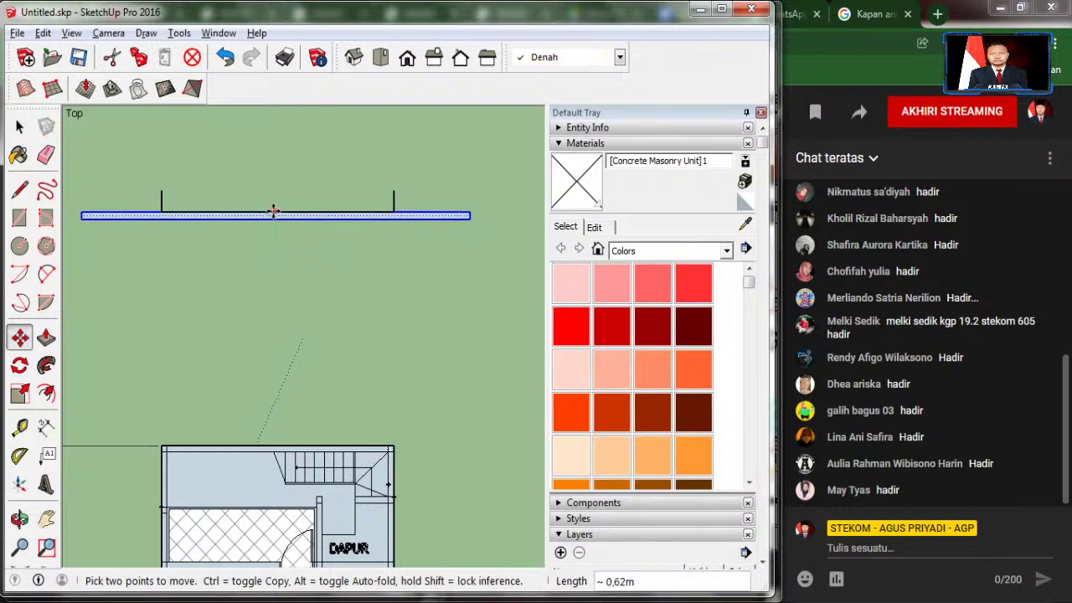
{"action": "scroll", "coordinate": [272, 211], "scroll_direction": "up", "scroll_amount": 2}
{"action": "scroll", "coordinate": [270, 211], "scroll_direction": "up", "scroll_amount": 1}
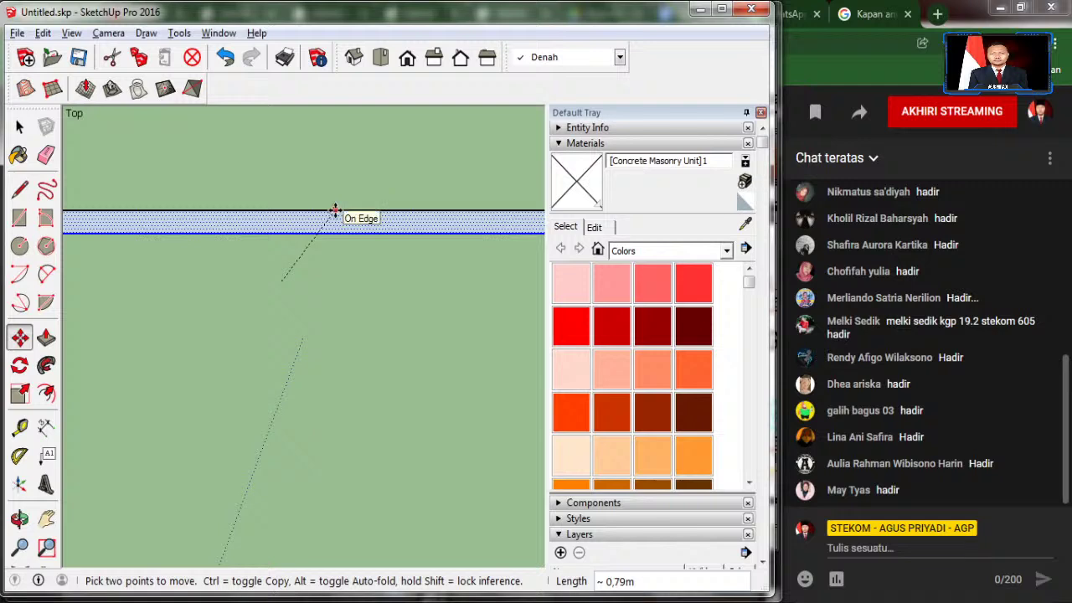
{"action": "scroll", "coordinate": [251, 211], "scroll_direction": "down", "scroll_amount": 1}
{"action": "scroll", "coordinate": [255, 210], "scroll_direction": "down", "scroll_amount": 2}
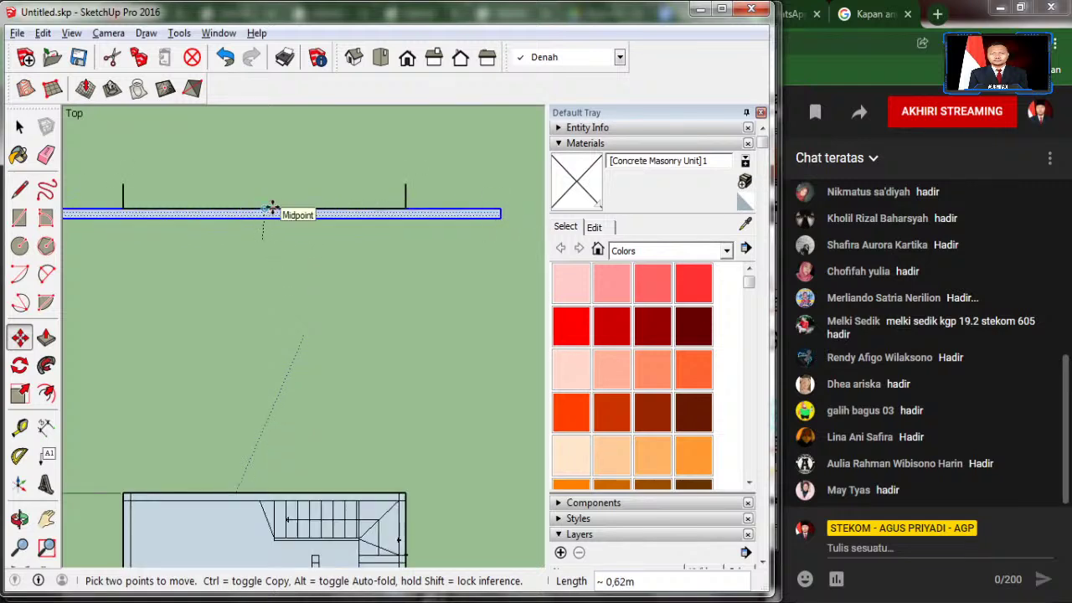
{"action": "left_click", "coordinate": [272, 208]}
{"action": "left_click", "coordinate": [19, 125]}
{"action": "left_click", "coordinate": [184, 288]}
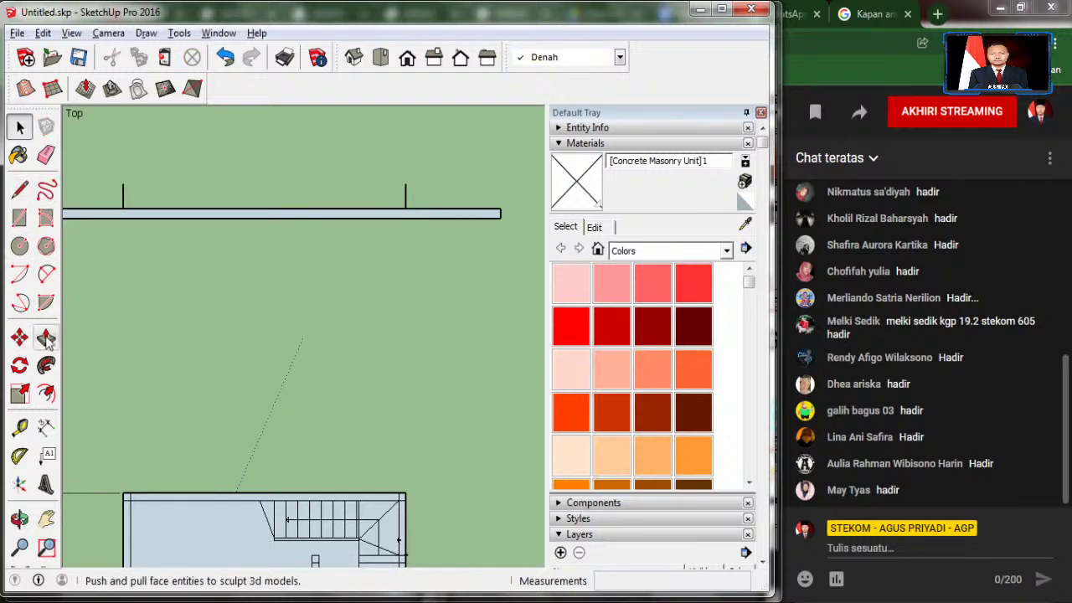
Step: Paint the ground slab strip with the brown Color D08 material
{"action": "left_click", "coordinate": [18, 155]}
{"action": "scroll", "coordinate": [699, 368], "scroll_direction": "down", "scroll_amount": 3}
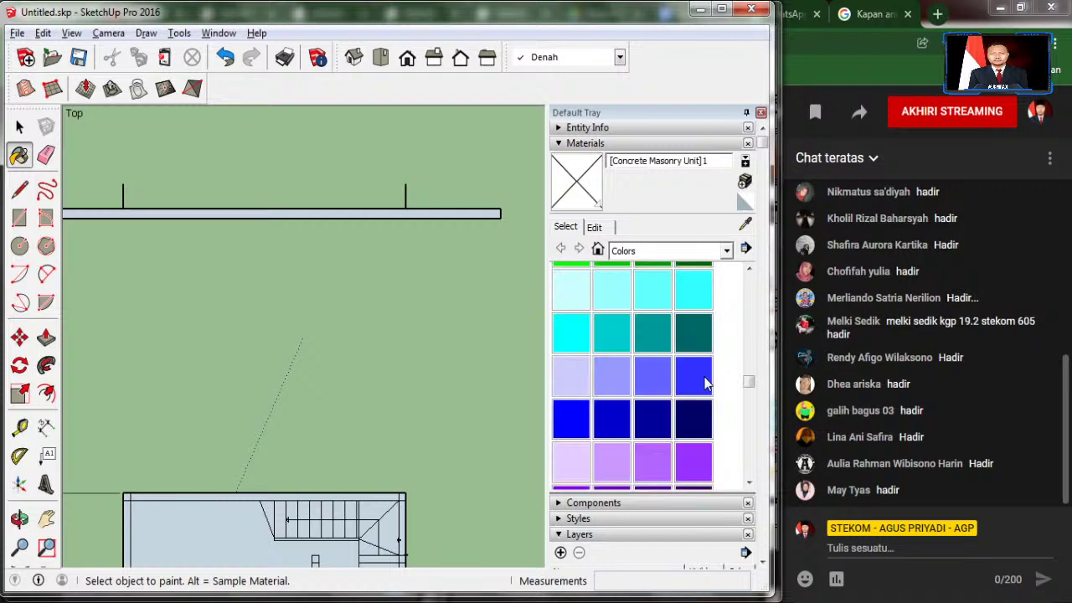
{"action": "scroll", "coordinate": [704, 382], "scroll_direction": "down", "scroll_amount": 3}
{"action": "scroll", "coordinate": [703, 382], "scroll_direction": "up", "scroll_amount": 5}
{"action": "scroll", "coordinate": [703, 382], "scroll_direction": "up", "scroll_amount": 1}
{"action": "scroll", "coordinate": [703, 382], "scroll_direction": "down", "scroll_amount": 3}
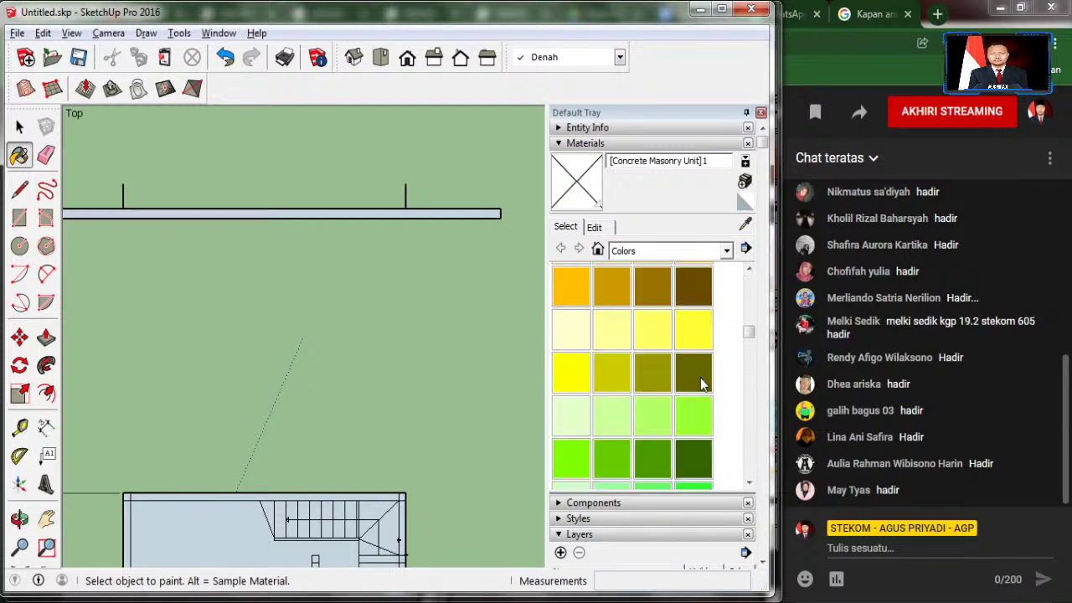
{"action": "left_click", "coordinate": [693, 292]}
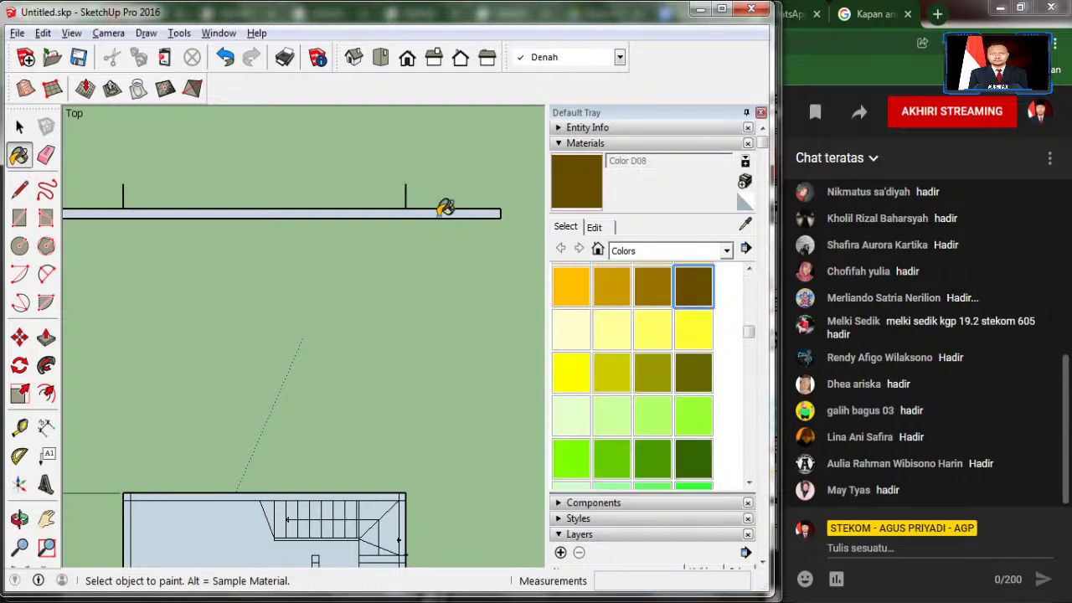
{"action": "left_click", "coordinate": [441, 209]}
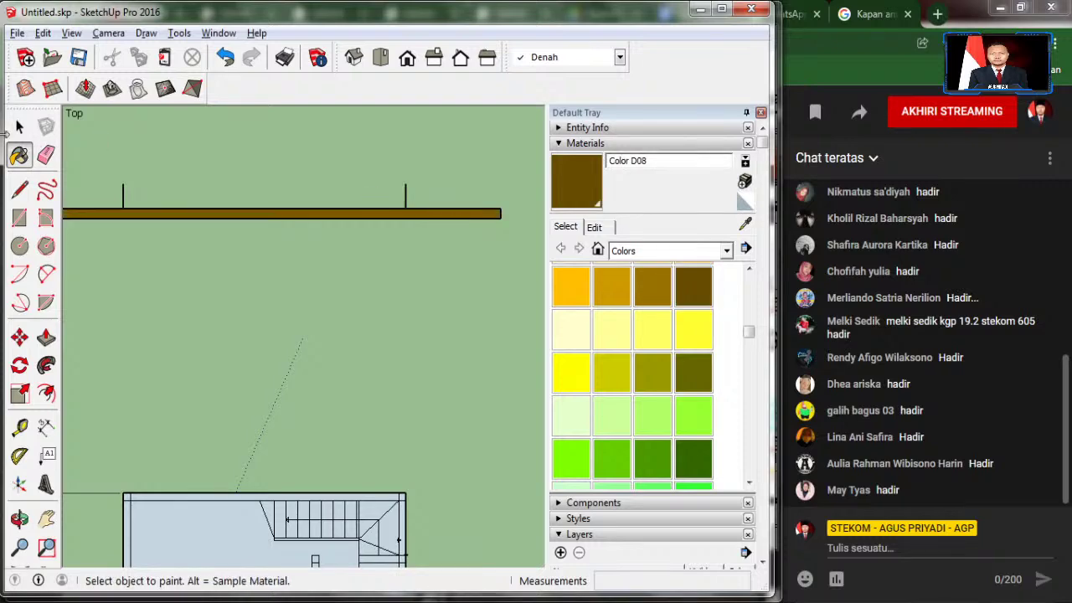
{"action": "left_click", "coordinate": [20, 128]}
Step: Bring the TAMPAK DEPAN front elevation of A.jpg into view in Windows Photo Viewer
{"action": "scroll", "coordinate": [325, 347], "scroll_direction": "down", "scroll_amount": 2}
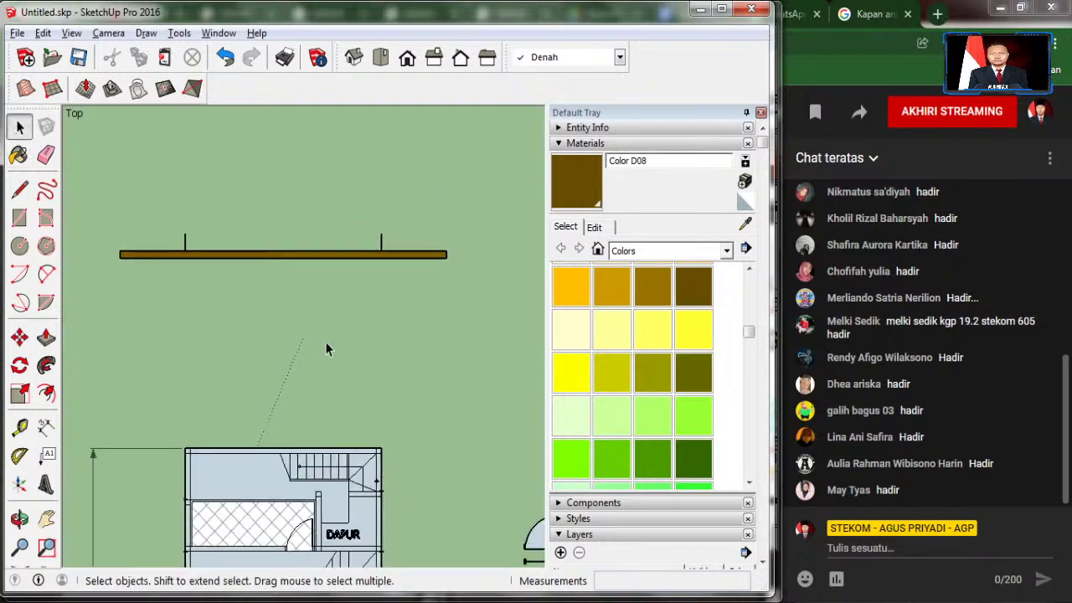
{"action": "key", "text": "alt+Tab"}
{"action": "mouse_move", "coordinate": [240, 276]}
{"action": "left_mouse_down"}
{"action": "mouse_move", "coordinate": [307, 448]}
{"action": "mouse_move", "coordinate": [272, 526]}
{"action": "left_mouse_up"}
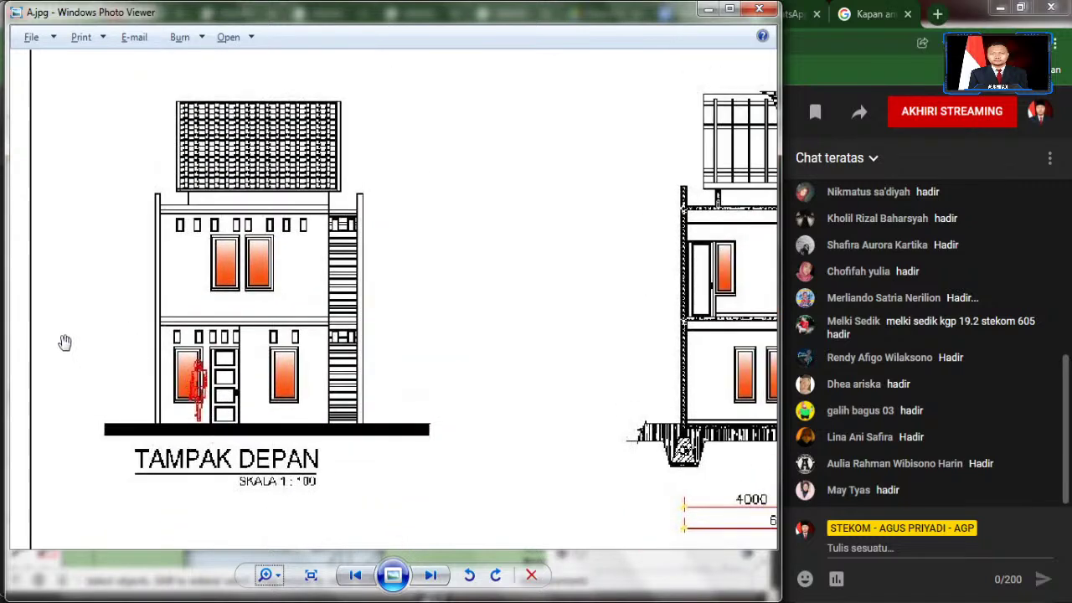
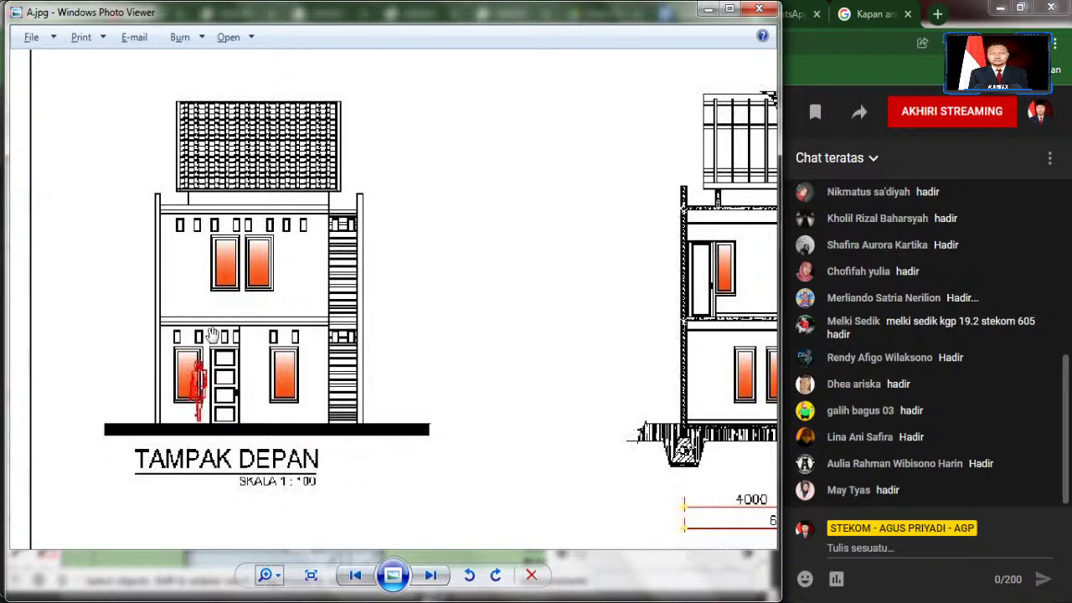
Step: Draw a rectangle face on the beam from two vertical lines (first one 0,6) joined at the top
{"action": "key", "text": "alt+Tab"}
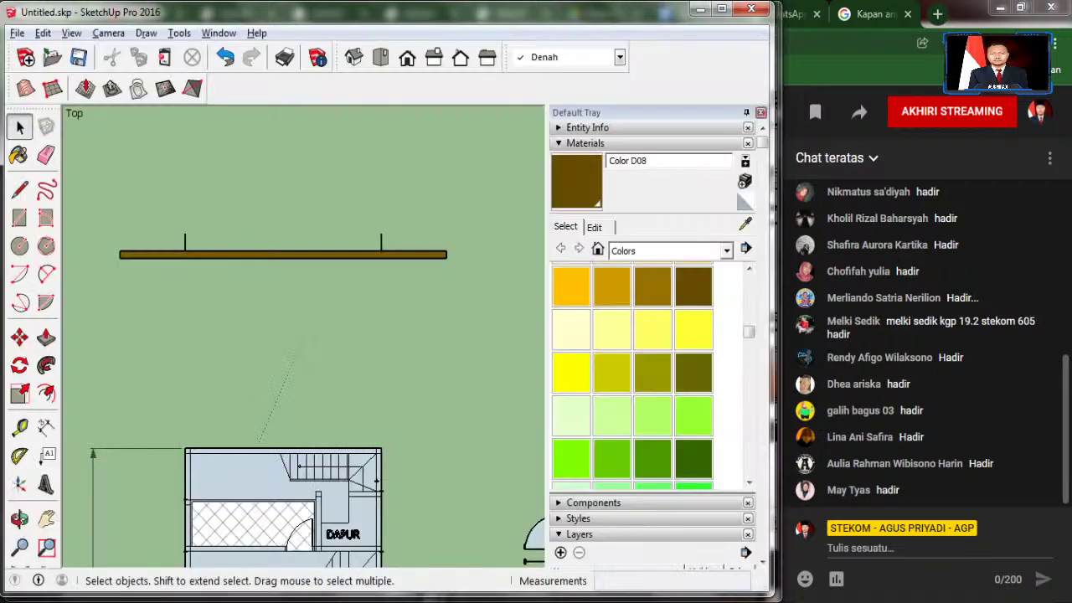
{"action": "left_click", "coordinate": [19, 189]}
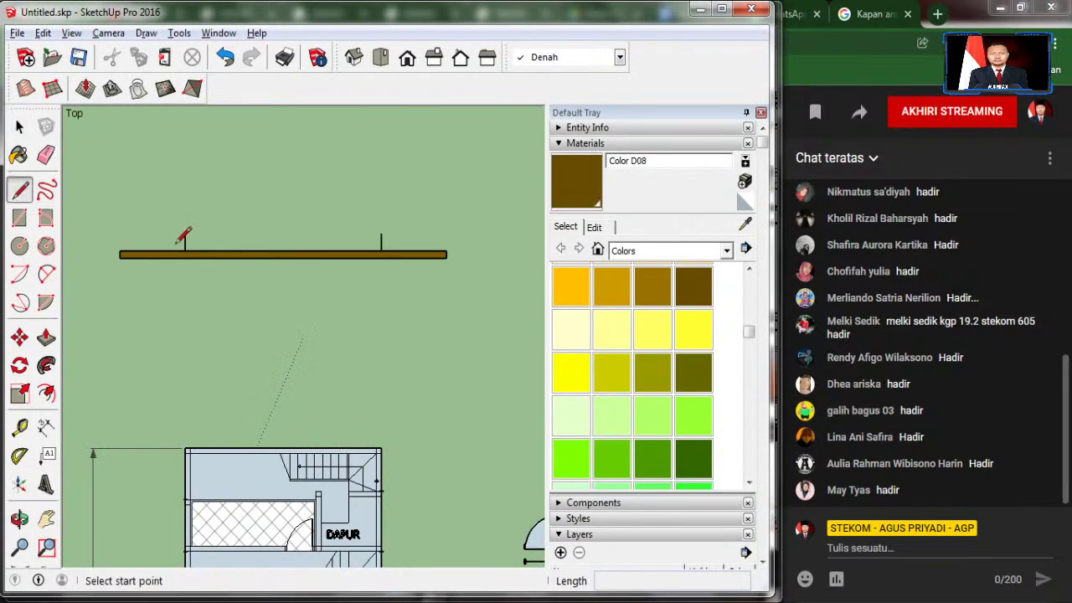
{"action": "left_click", "coordinate": [185, 252]}
{"action": "type", "text": "3"}
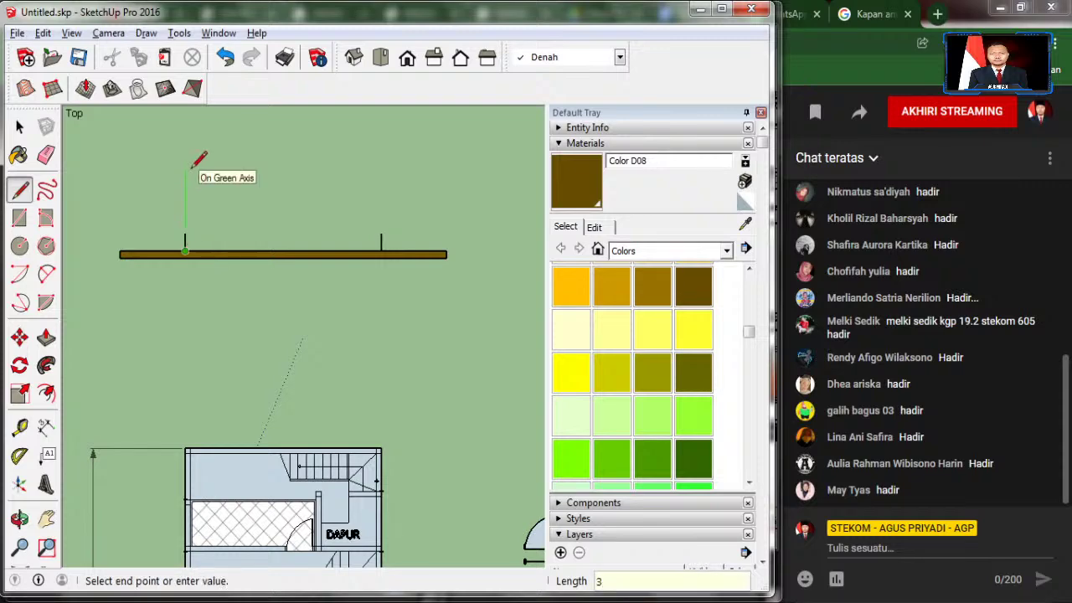
{"action": "key", "text": "BackSpace"}
{"action": "type", "text": "0,6"}
{"action": "key", "text": "Return"}
{"action": "key", "text": "Escape"}
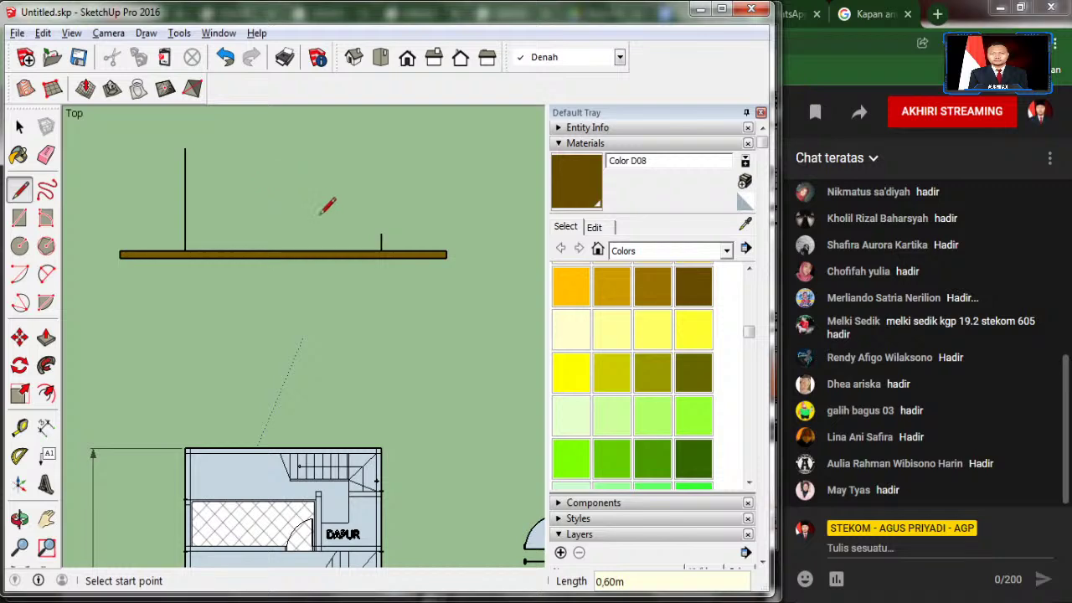
{"action": "left_click", "coordinate": [381, 250]}
{"action": "type", "text": "3"}
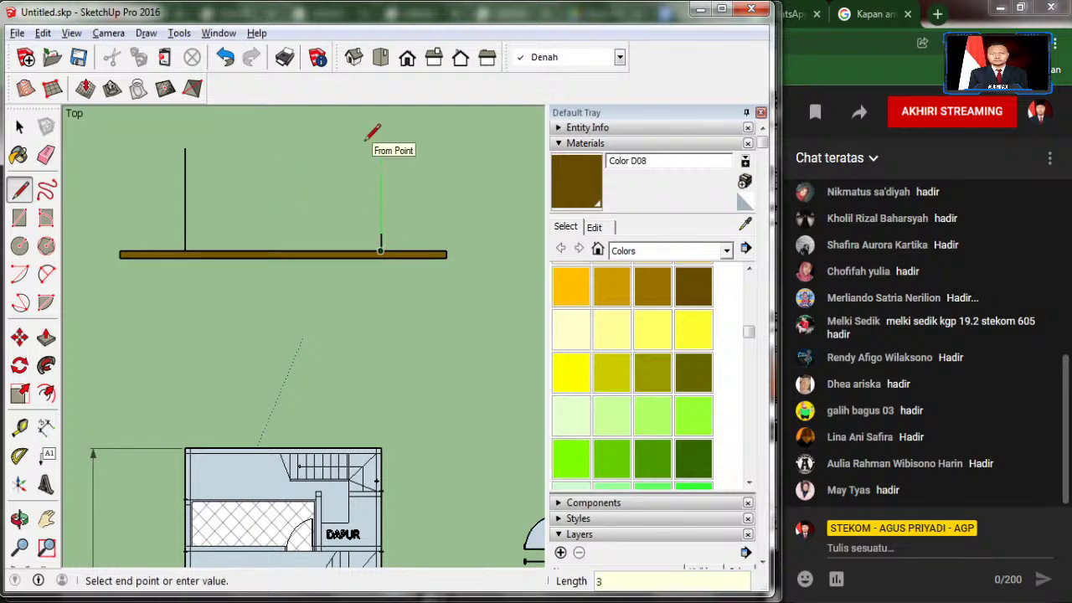
{"action": "left_click", "coordinate": [377, 148]}
{"action": "left_click", "coordinate": [186, 149]}
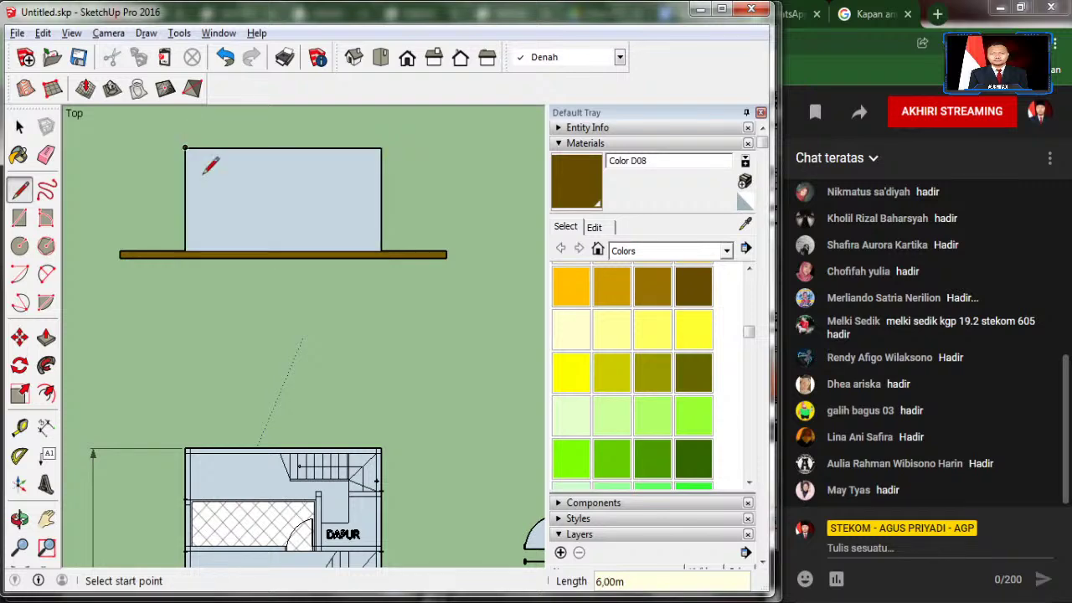
Step: Copy the rectangle face about 10.34 m to the right
{"action": "left_click", "coordinate": [19, 127]}
{"action": "left_click", "coordinate": [246, 198]}
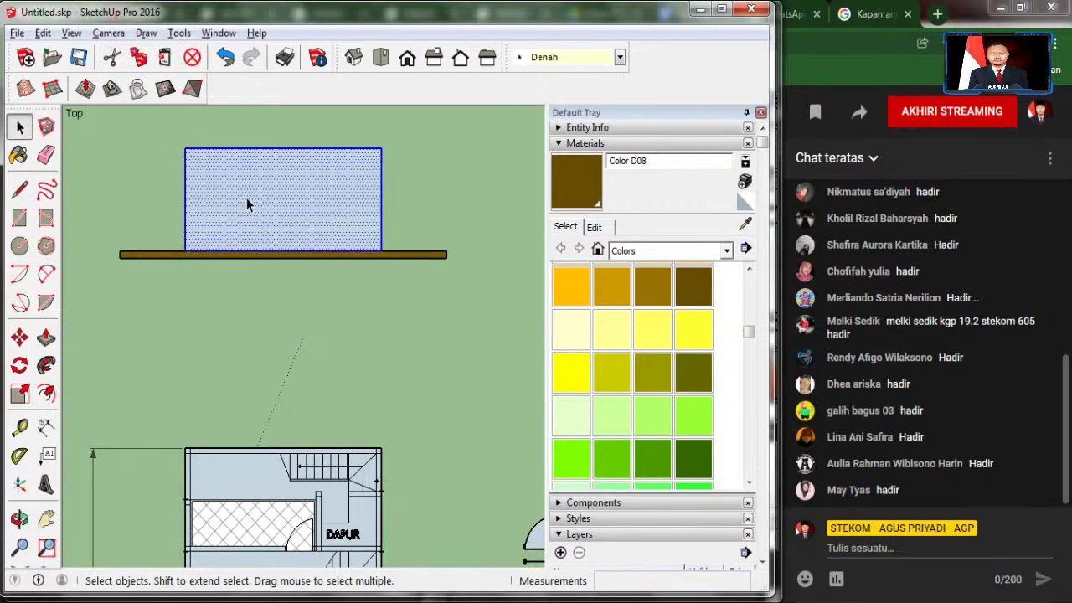
{"action": "left_click", "coordinate": [22, 336]}
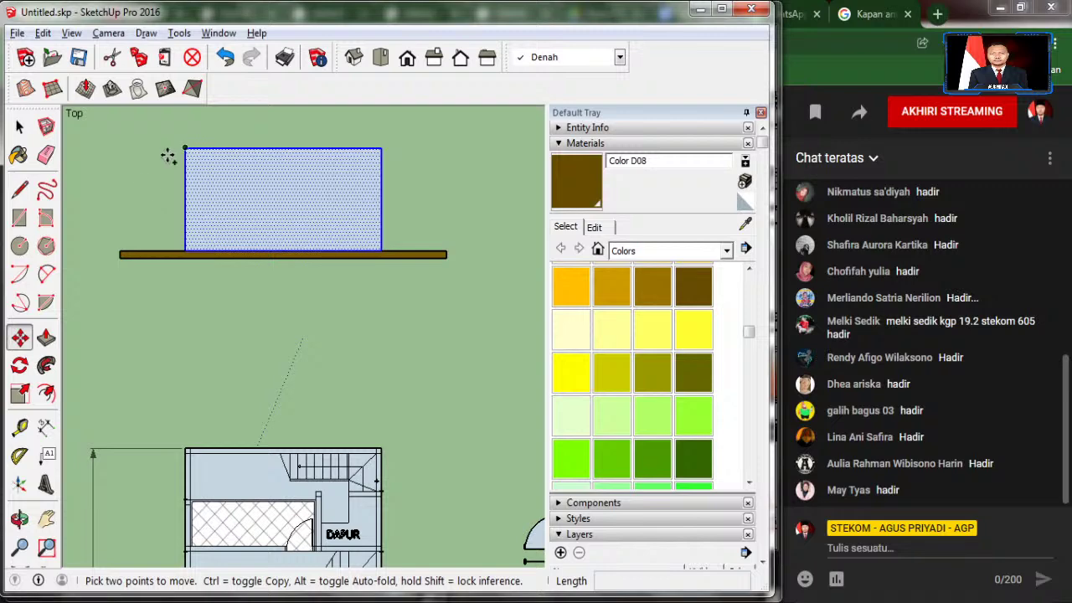
{"action": "left_click", "coordinate": [181, 149]}
{"action": "key", "text": "ctrl"}
{"action": "scroll", "coordinate": [134, 181], "scroll_direction": "down", "scroll_amount": 1}
{"action": "scroll", "coordinate": [117, 205], "scroll_direction": "down", "scroll_amount": 1}
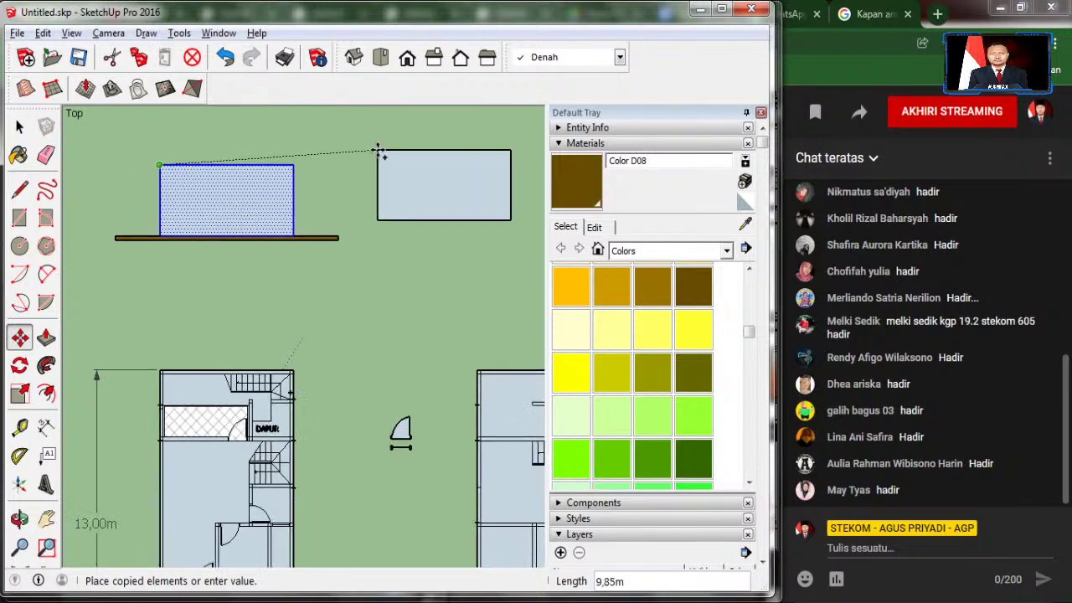
{"action": "left_click", "coordinate": [390, 174]}
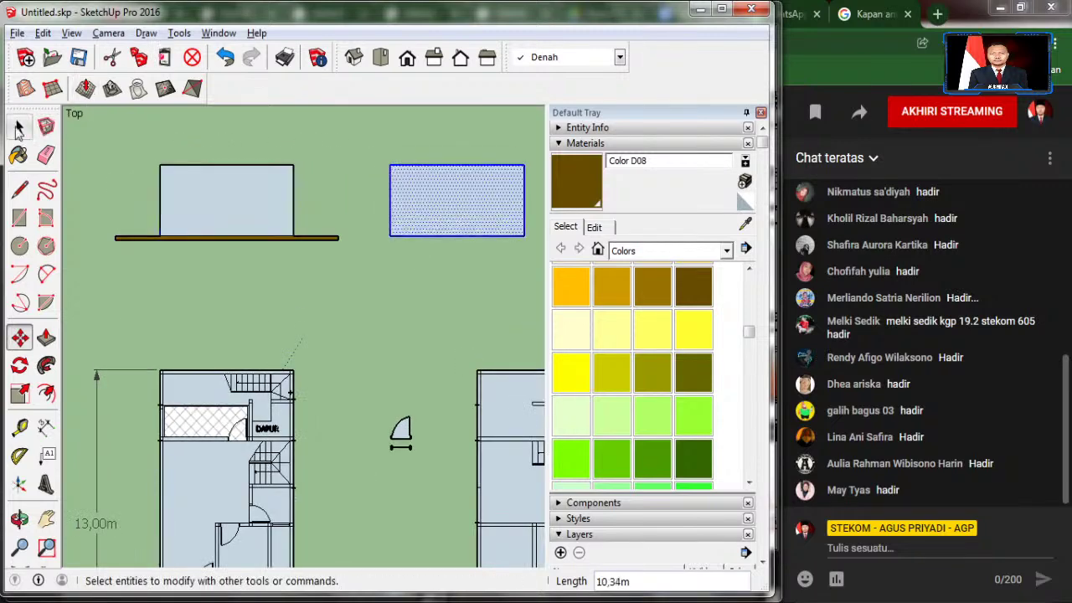
{"action": "left_click", "coordinate": [20, 126]}
Step: Draw a vertical line just inside the left edge to split off a thin left strip
{"action": "left_click", "coordinate": [128, 172]}
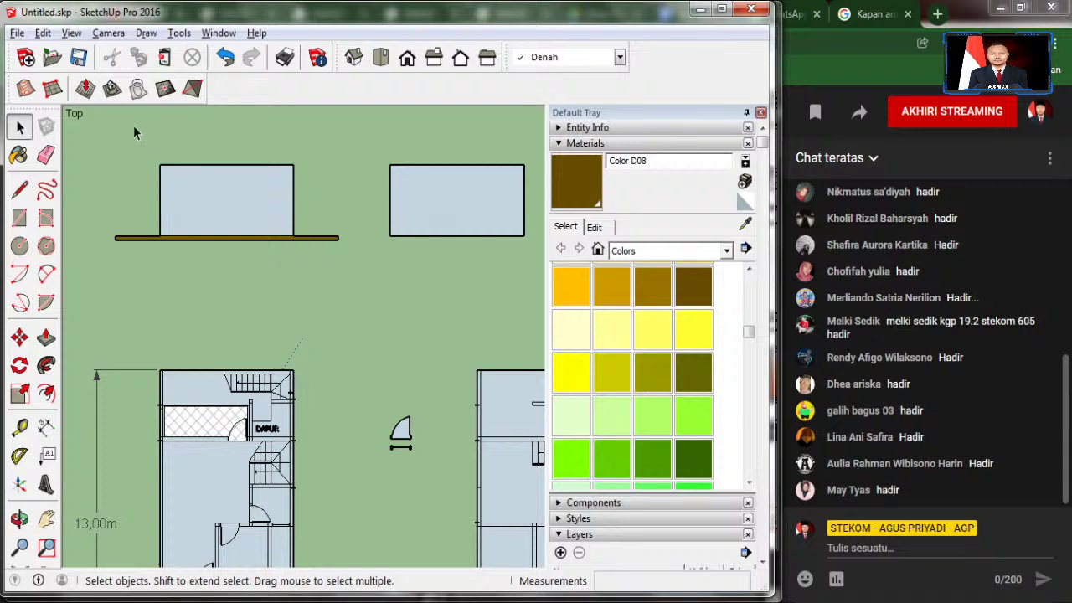
{"action": "scroll", "coordinate": [135, 132], "scroll_direction": "up", "scroll_amount": 3}
{"action": "scroll", "coordinate": [198, 201], "scroll_direction": "up", "scroll_amount": 2}
{"action": "scroll", "coordinate": [190, 203], "scroll_direction": "up", "scroll_amount": 2}
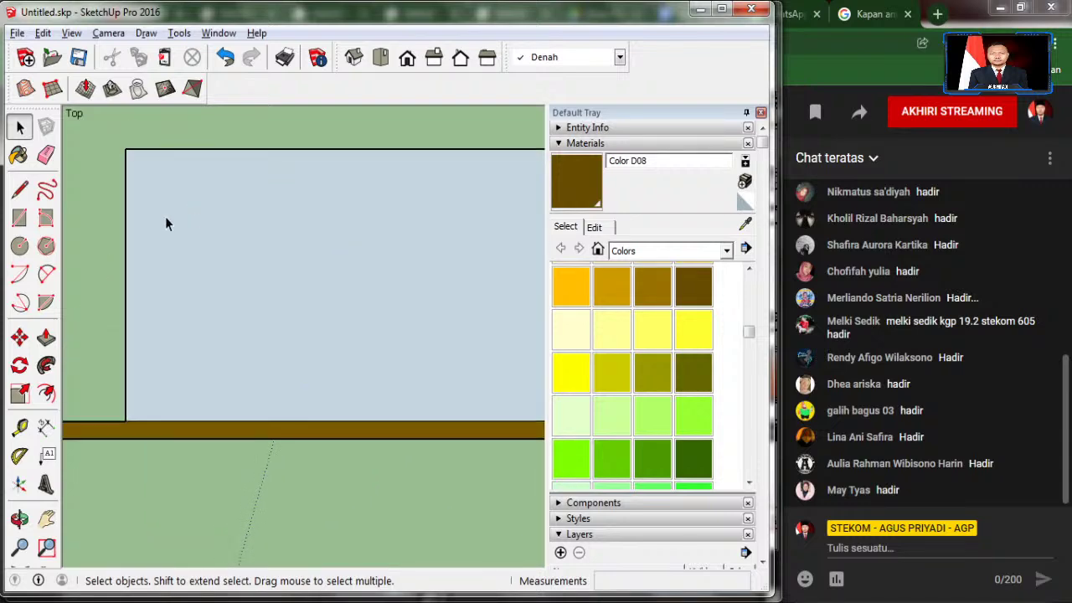
{"action": "left_click", "coordinate": [20, 191]}
{"action": "left_click", "coordinate": [125, 149]}
{"action": "type", "text": "0,15"}
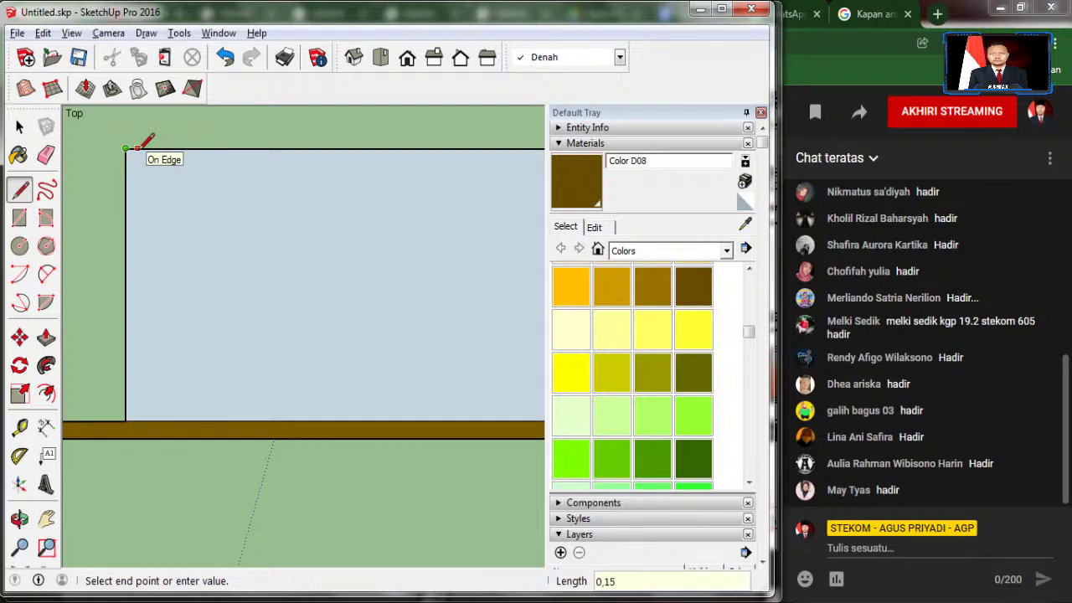
{"action": "key", "text": "Escape"}
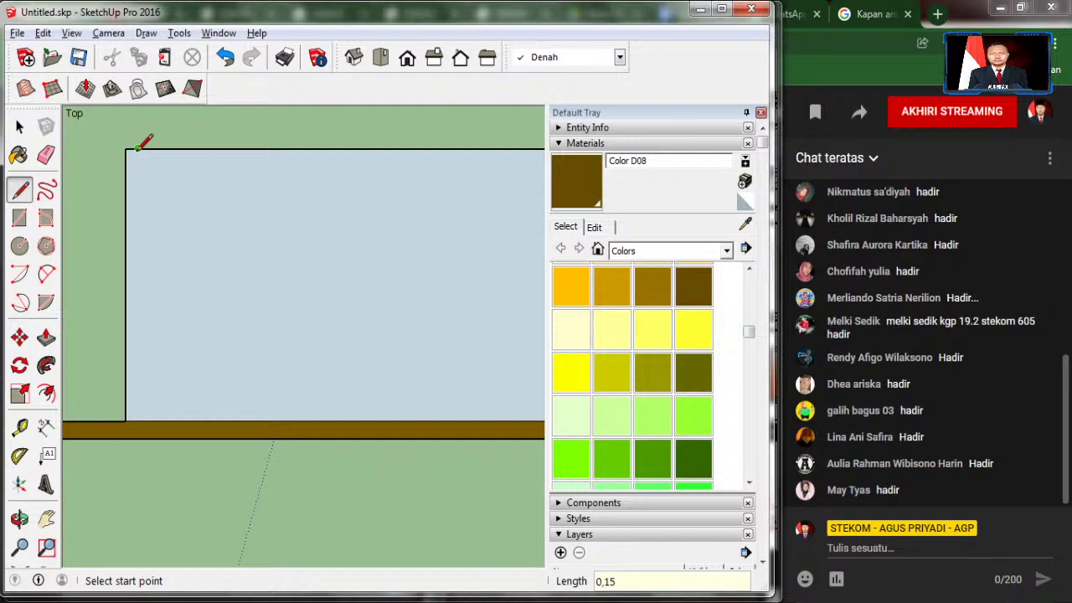
{"action": "left_click", "coordinate": [139, 150]}
{"action": "left_click", "coordinate": [143, 419]}
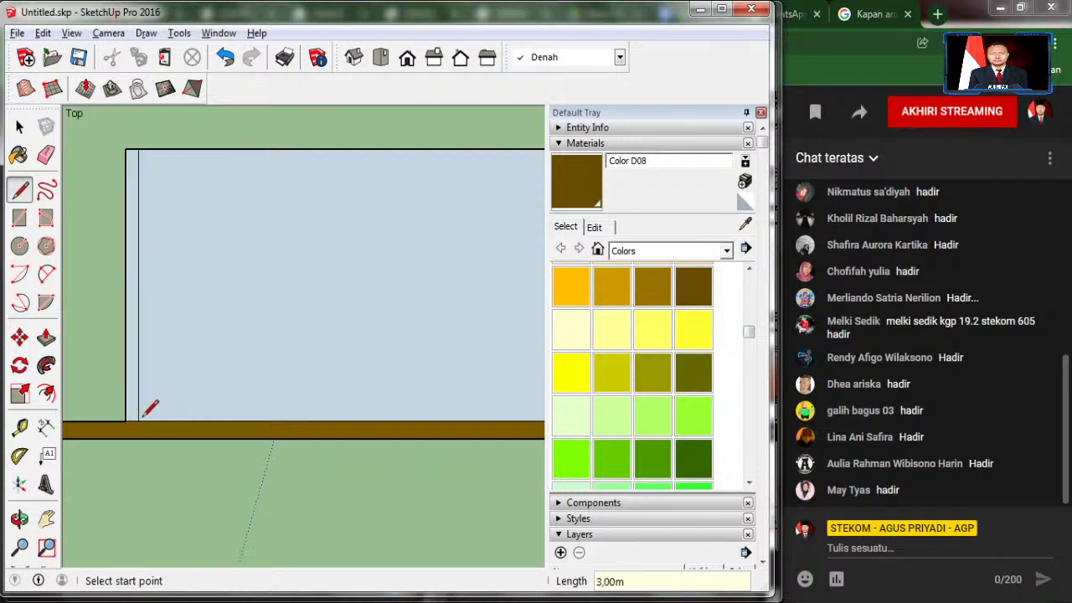
{"action": "scroll", "coordinate": [143, 419], "scroll_direction": "down", "scroll_amount": 2}
{"action": "scroll", "coordinate": [407, 242], "scroll_direction": "up", "scroll_amount": 3}
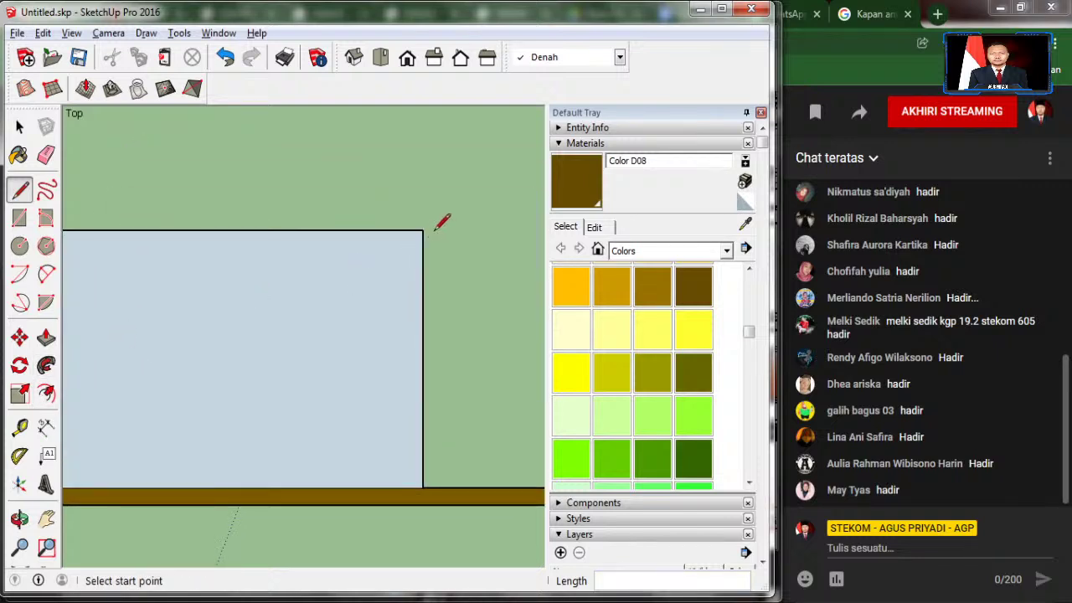
Step: Draw a matching vertical line inside the right edge and confirm the left strip is a separate face
{"action": "left_click", "coordinate": [423, 231]}
{"action": "key", "text": "Escape"}
{"action": "left_click", "coordinate": [411, 231]}
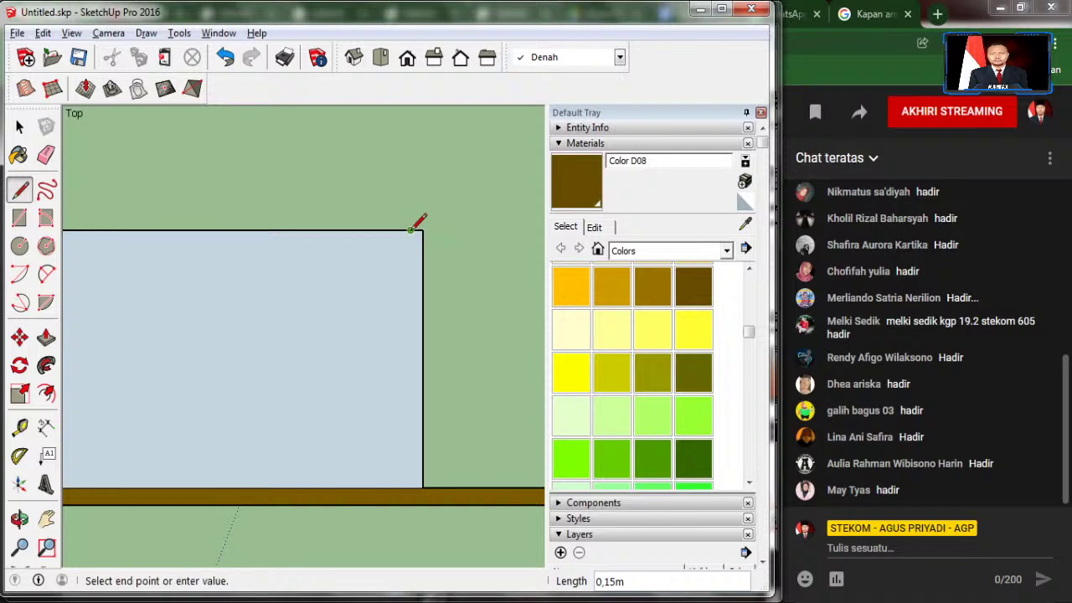
{"action": "left_click", "coordinate": [411, 488]}
{"action": "scroll", "coordinate": [440, 411], "scroll_direction": "down", "scroll_amount": 1}
{"action": "scroll", "coordinate": [441, 411], "scroll_direction": "down", "scroll_amount": 1}
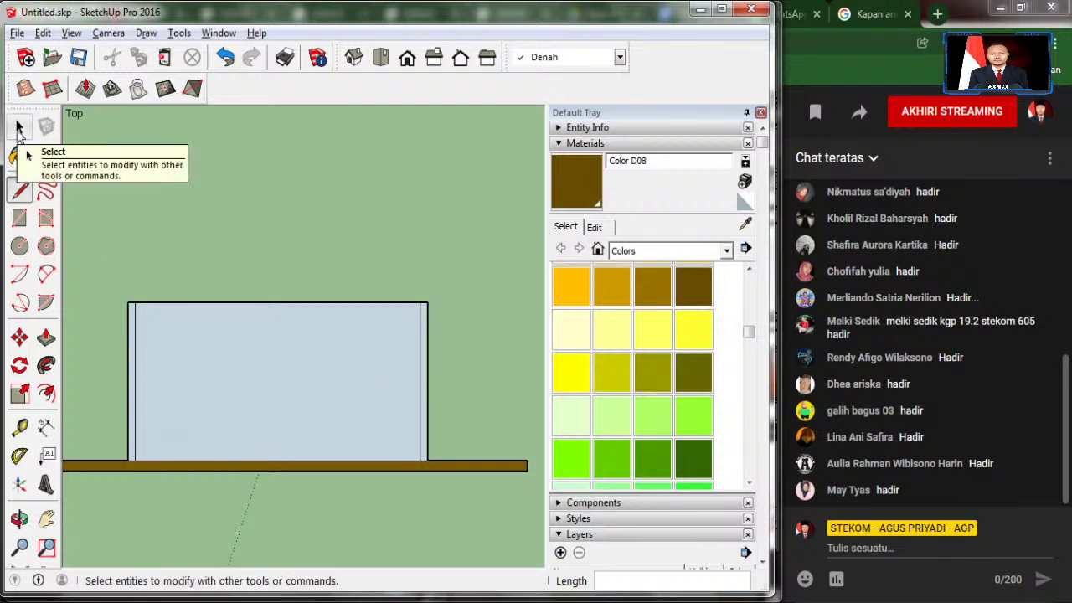
{"action": "left_click", "coordinate": [20, 127]}
{"action": "left_click", "coordinate": [131, 352]}
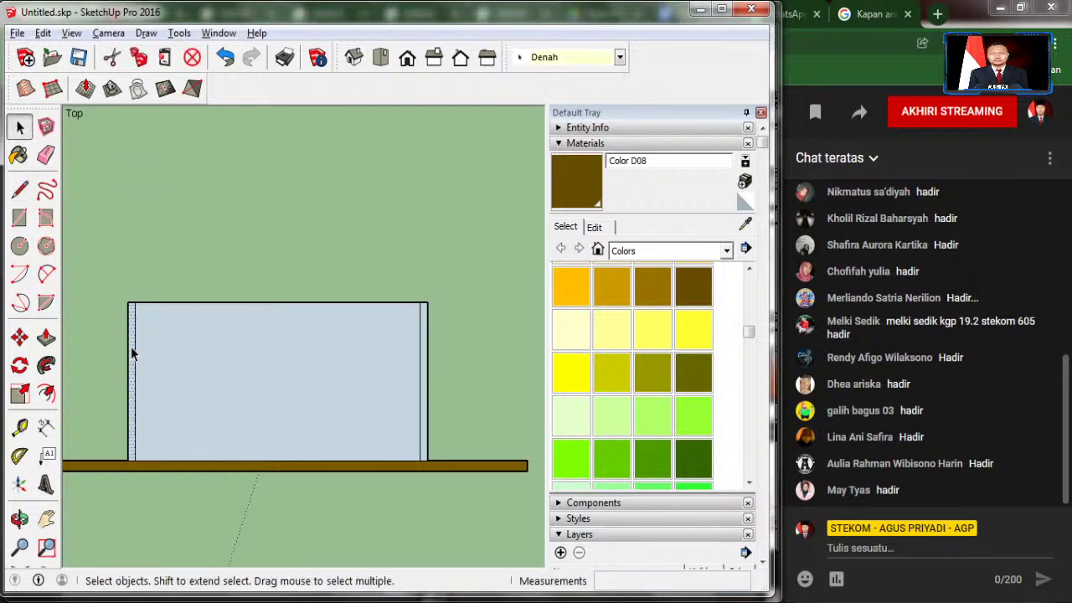
{"action": "left_click", "coordinate": [178, 210]}
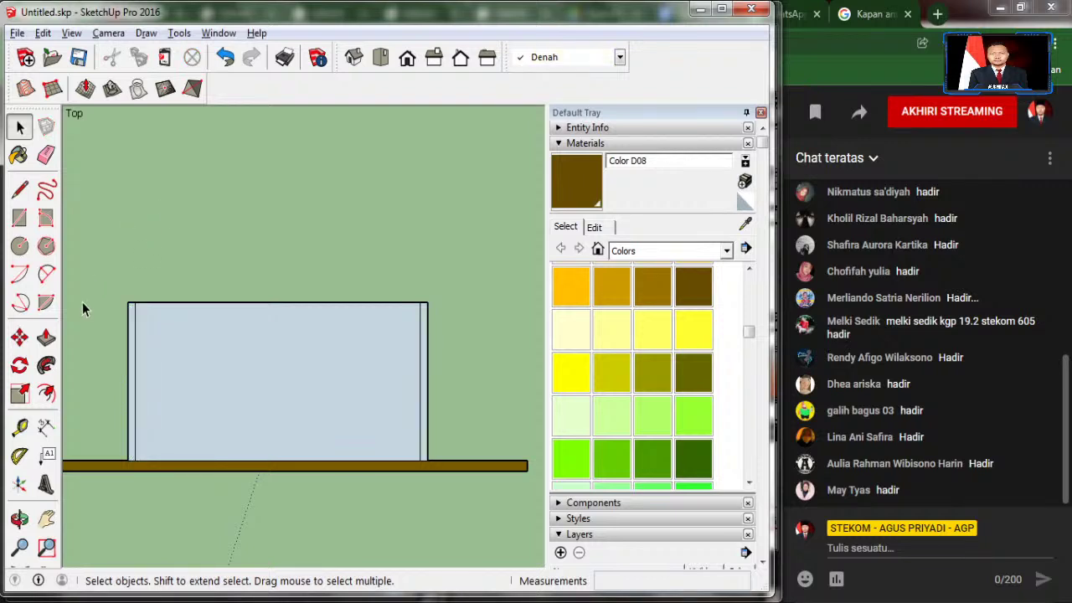
Step: Draw a line across above the top edge to close a 0,20 m top strip
{"action": "left_click", "coordinate": [20, 189]}
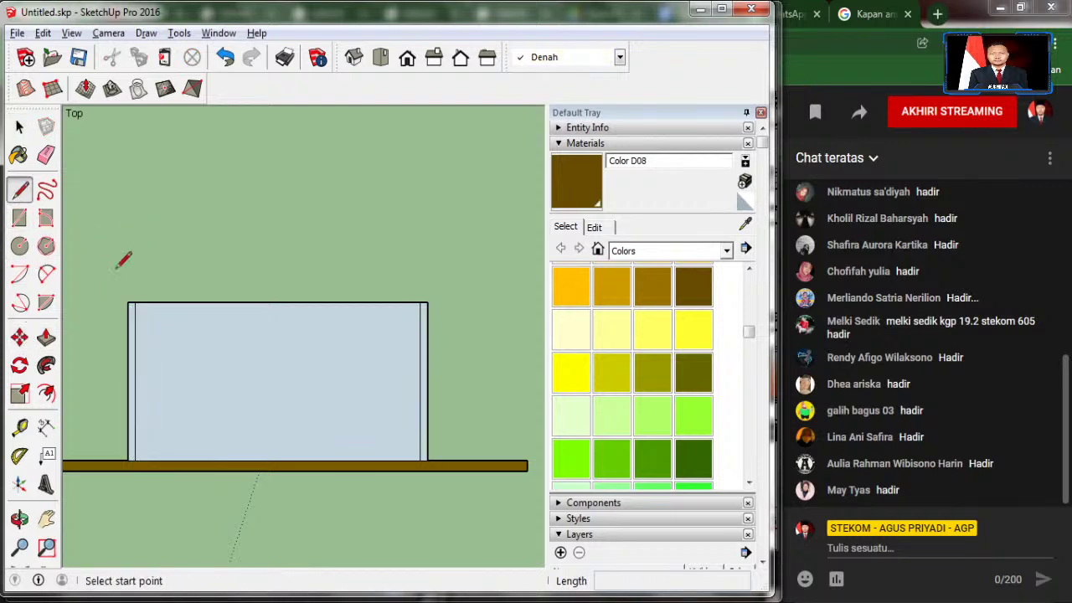
{"action": "scroll", "coordinate": [130, 306], "scroll_direction": "up", "scroll_amount": 3}
{"action": "left_click", "coordinate": [135, 311]}
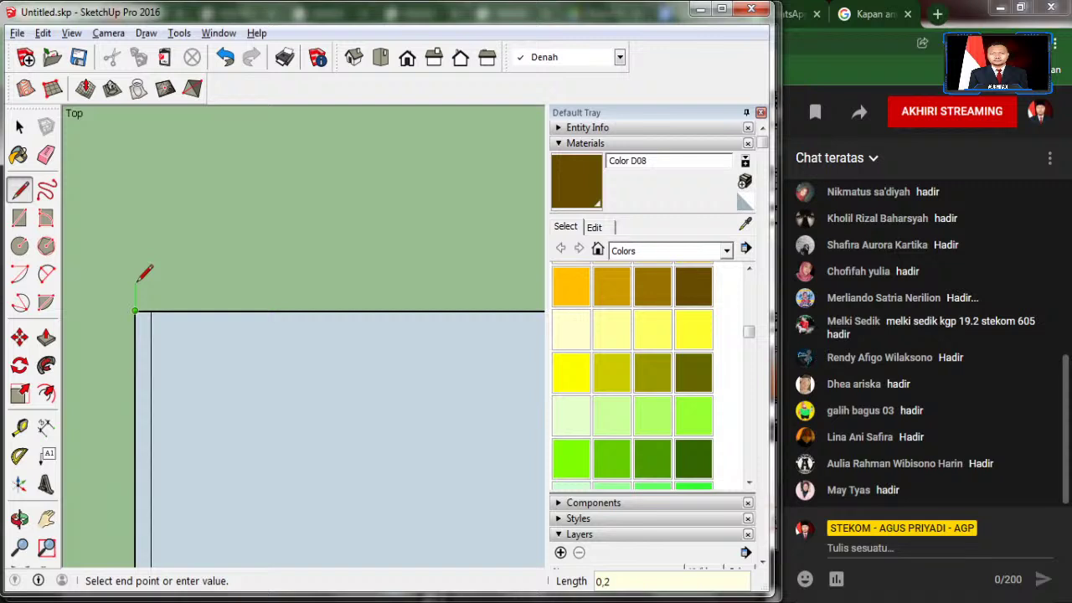
{"action": "scroll", "coordinate": [135, 287], "scroll_direction": "down", "scroll_amount": 2}
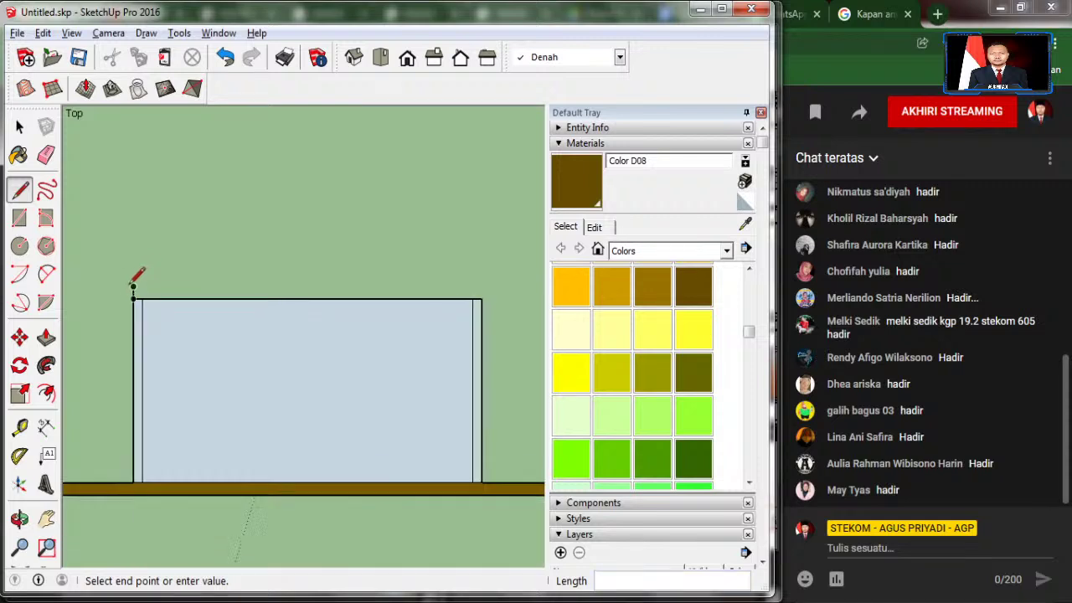
{"action": "scroll", "coordinate": [135, 287], "scroll_direction": "down", "scroll_amount": 2}
{"action": "left_click", "coordinate": [384, 272]}
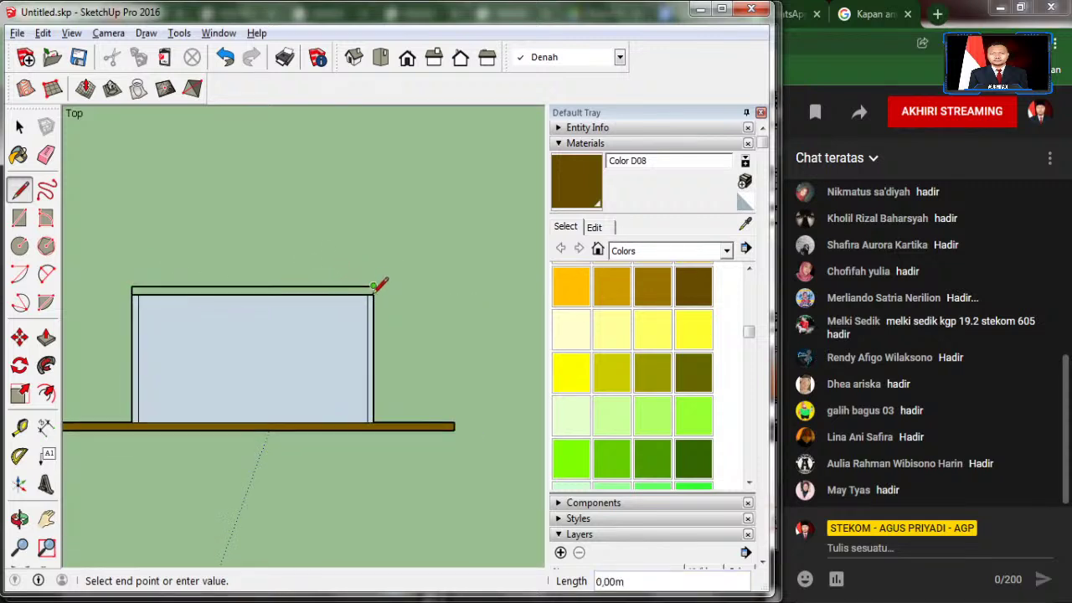
{"action": "left_click", "coordinate": [373, 287]}
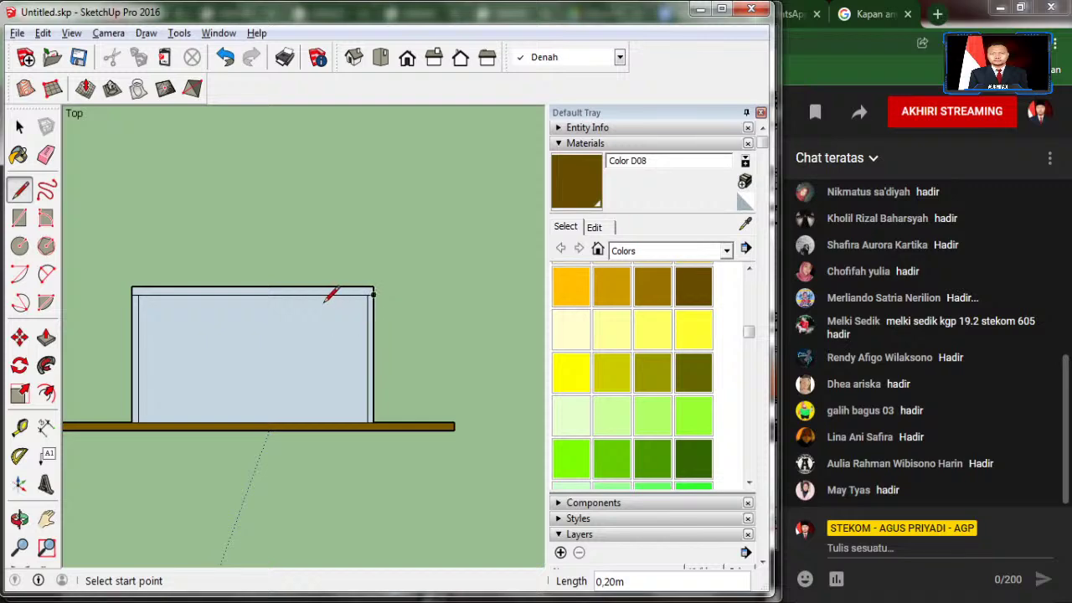
{"action": "key", "text": "alt+Tab"}
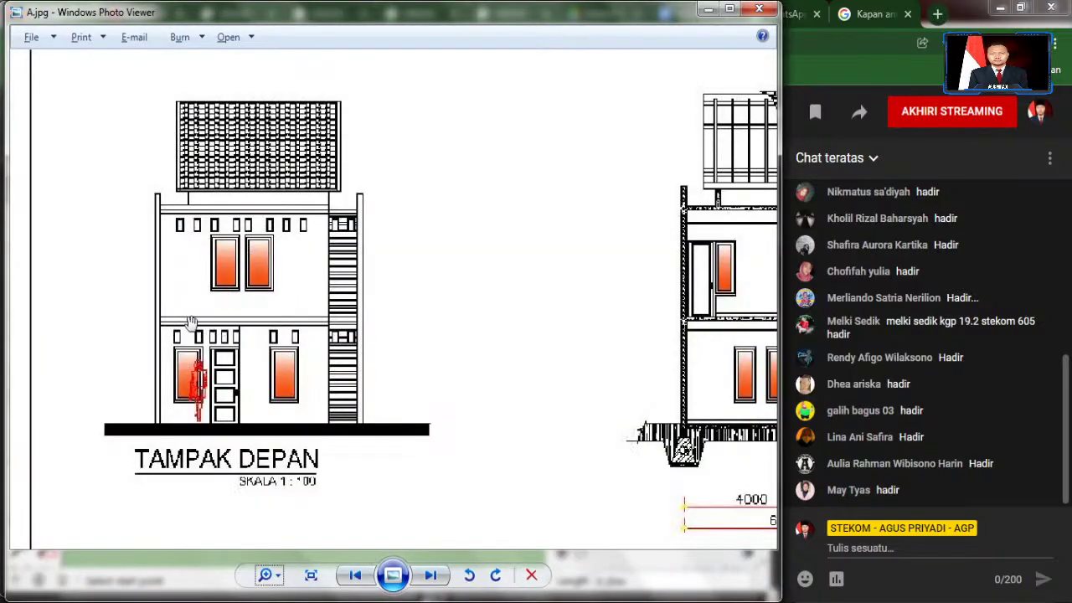
{"action": "key", "text": "alt+Tab"}
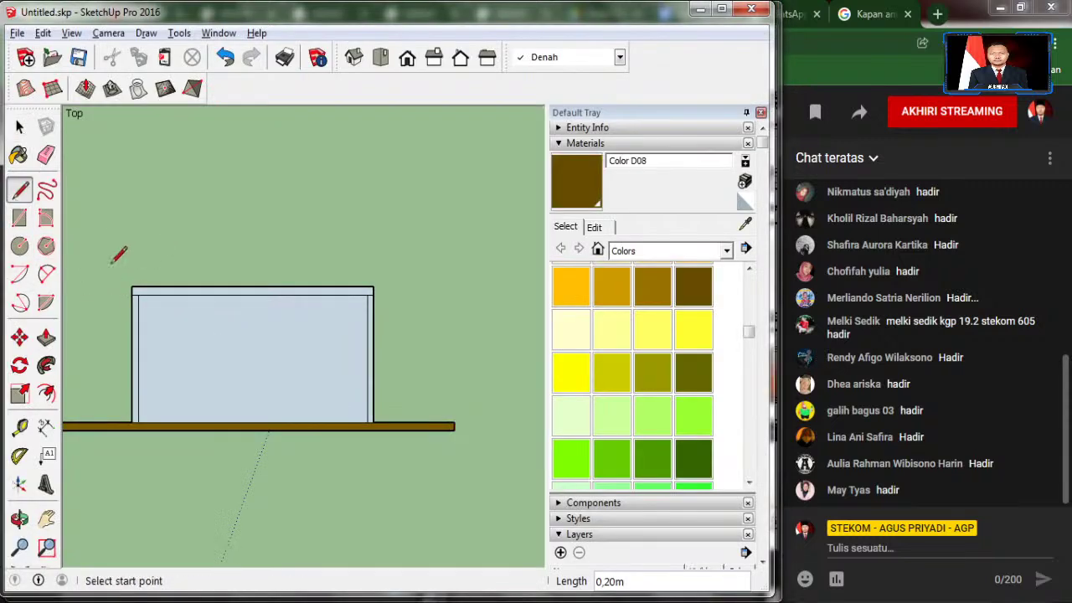
Step: Draw a short edge at the top-right corner to split off a corner square
{"action": "scroll", "coordinate": [143, 303], "scroll_direction": "up", "scroll_amount": 2}
{"action": "scroll", "coordinate": [206, 307], "scroll_direction": "up", "scroll_amount": 1}
{"action": "left_click", "coordinate": [182, 299]}
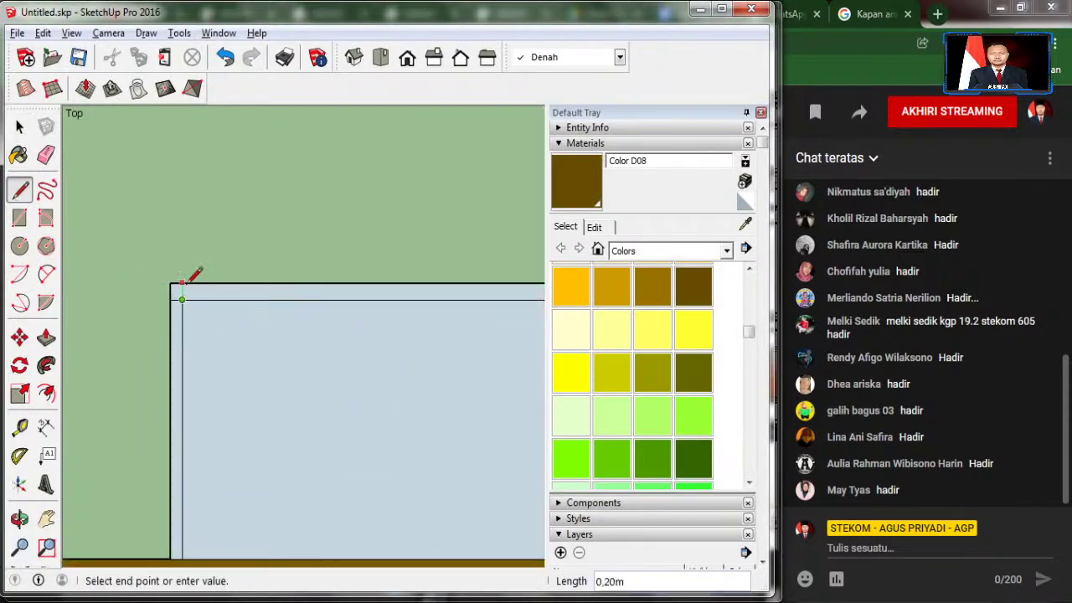
{"action": "key", "text": "Escape"}
{"action": "scroll", "coordinate": [96, 318], "scroll_direction": "down", "scroll_amount": 1}
{"action": "scroll", "coordinate": [280, 313], "scroll_direction": "down", "scroll_amount": 2}
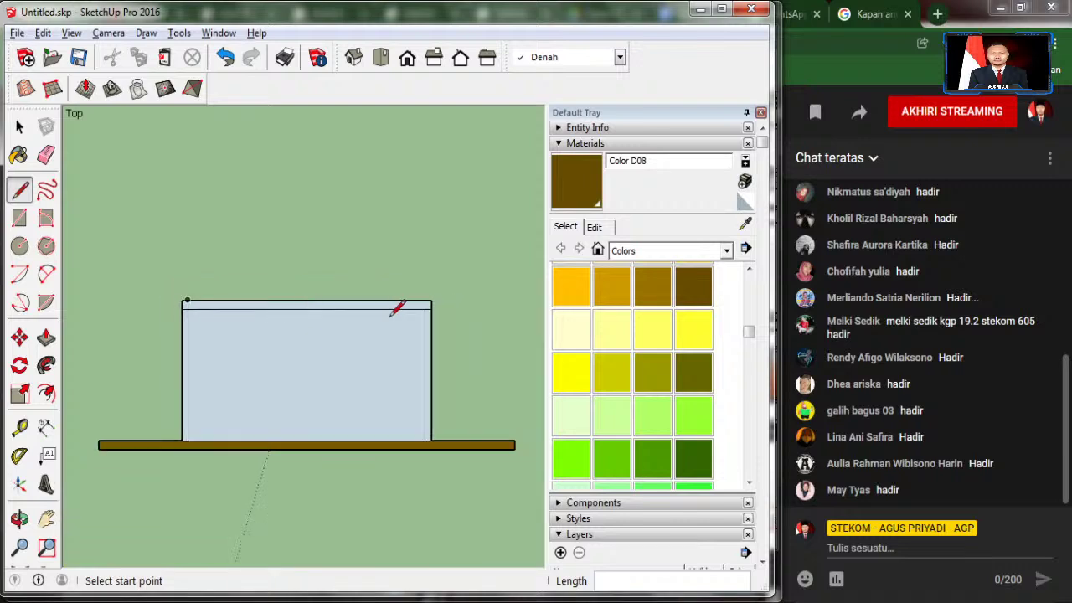
{"action": "scroll", "coordinate": [391, 307], "scroll_direction": "up", "scroll_amount": 2}
{"action": "left_click", "coordinate": [436, 308]}
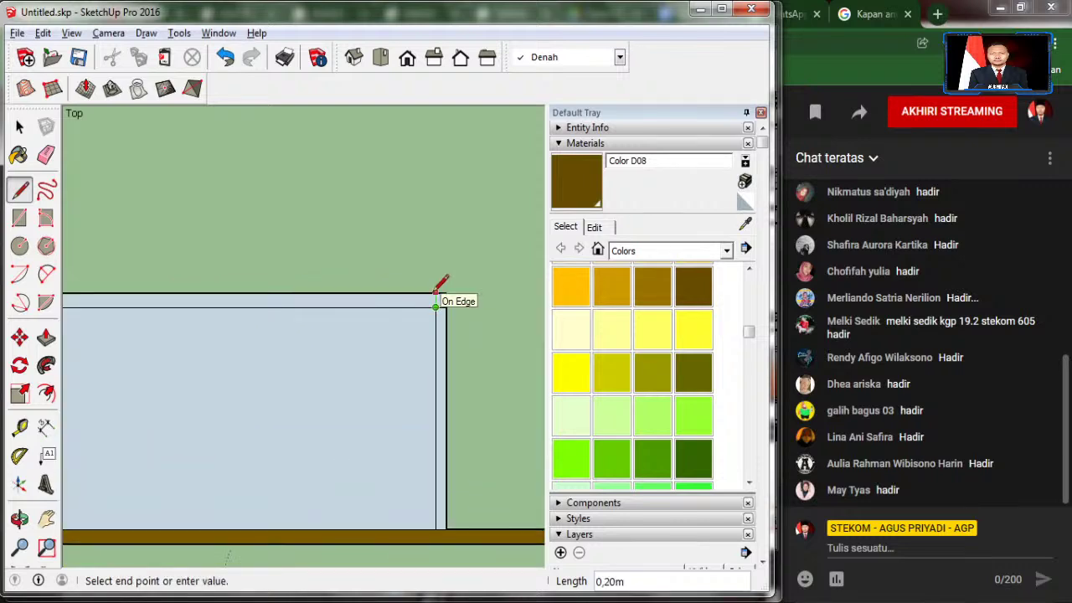
{"action": "left_click", "coordinate": [435, 293]}
{"action": "key", "text": "space"}
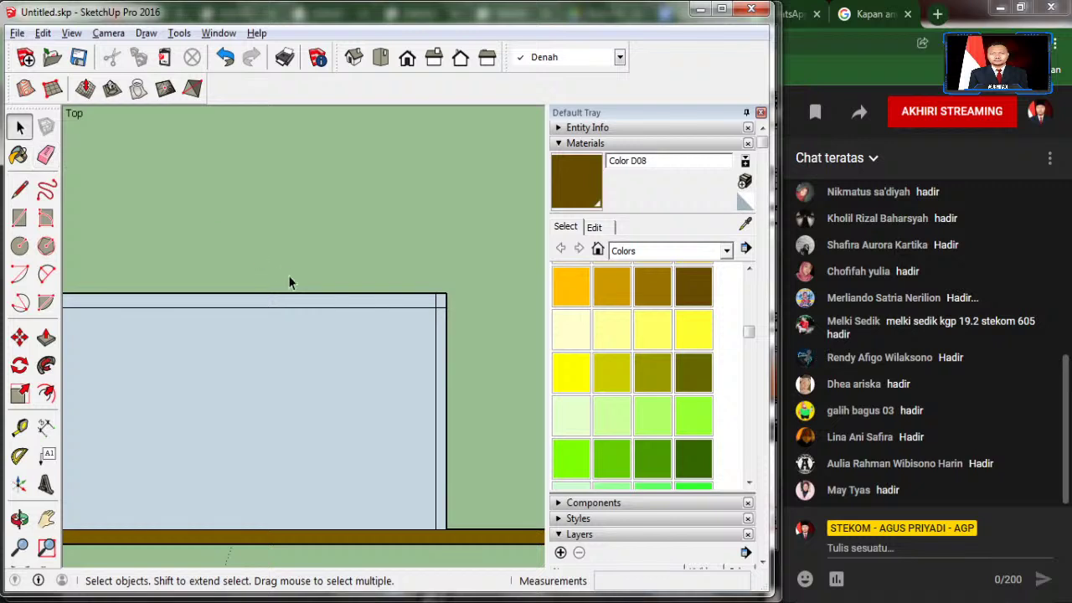
Step: Select both corner squares, both side strips and the top strip of the border frame
{"action": "scroll", "coordinate": [474, 303], "scroll_direction": "down", "scroll_amount": 1}
{"action": "scroll", "coordinate": [154, 302], "scroll_direction": "up", "scroll_amount": 2}
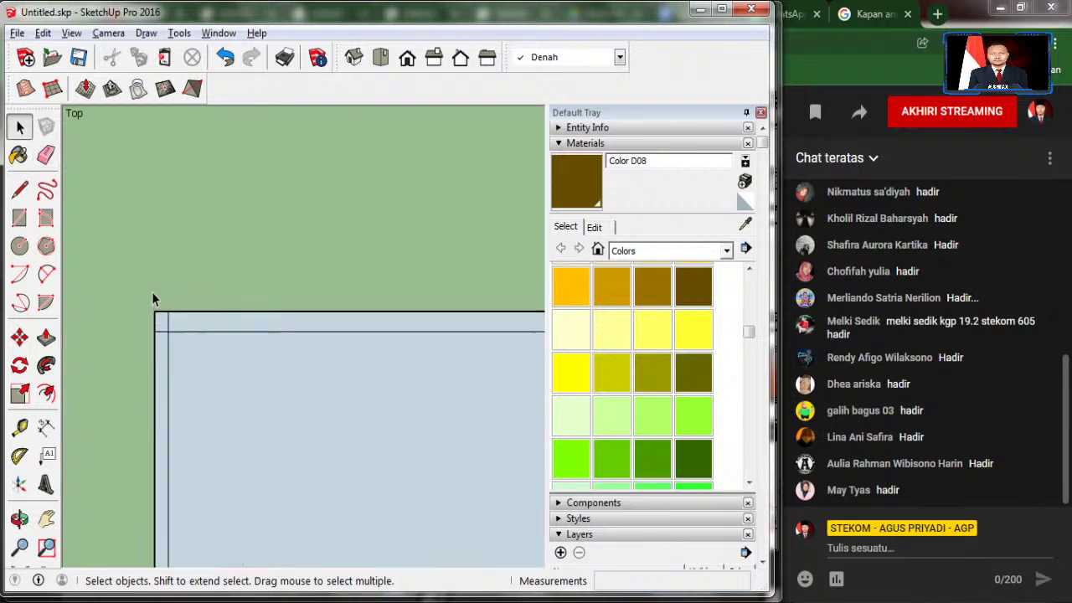
{"action": "scroll", "coordinate": [174, 349], "scroll_direction": "up", "scroll_amount": 1}
{"action": "left_click", "coordinate": [167, 329]}
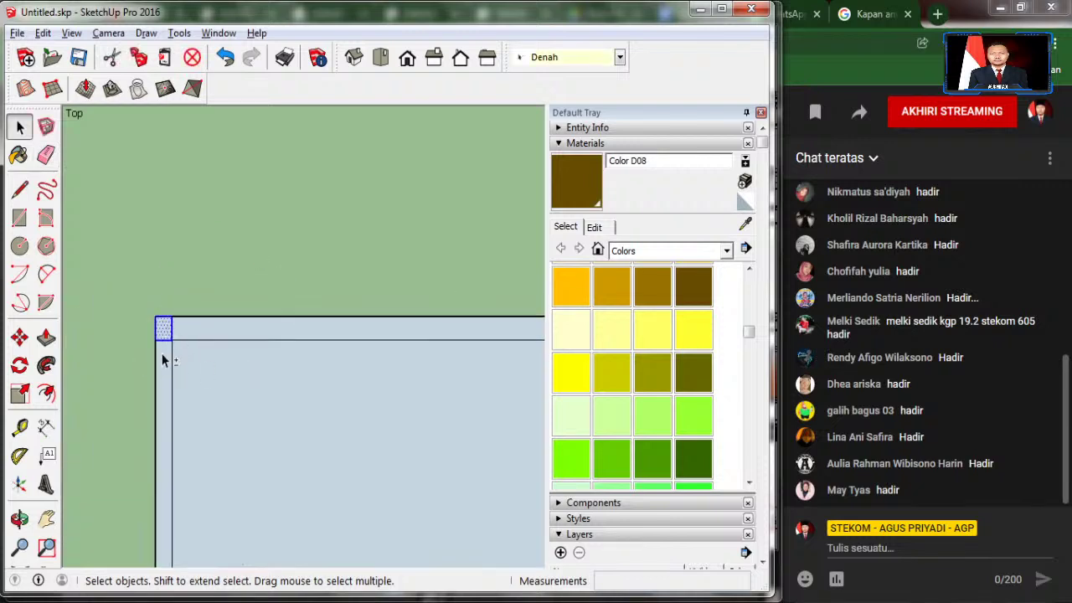
{"action": "left_click", "coordinate": [165, 361], "text": "shift"}
{"action": "left_click", "coordinate": [206, 330], "text": "shift"}
{"action": "scroll", "coordinate": [70, 357], "scroll_direction": "down", "scroll_amount": 1}
{"action": "scroll", "coordinate": [74, 343], "scroll_direction": "down", "scroll_amount": 1}
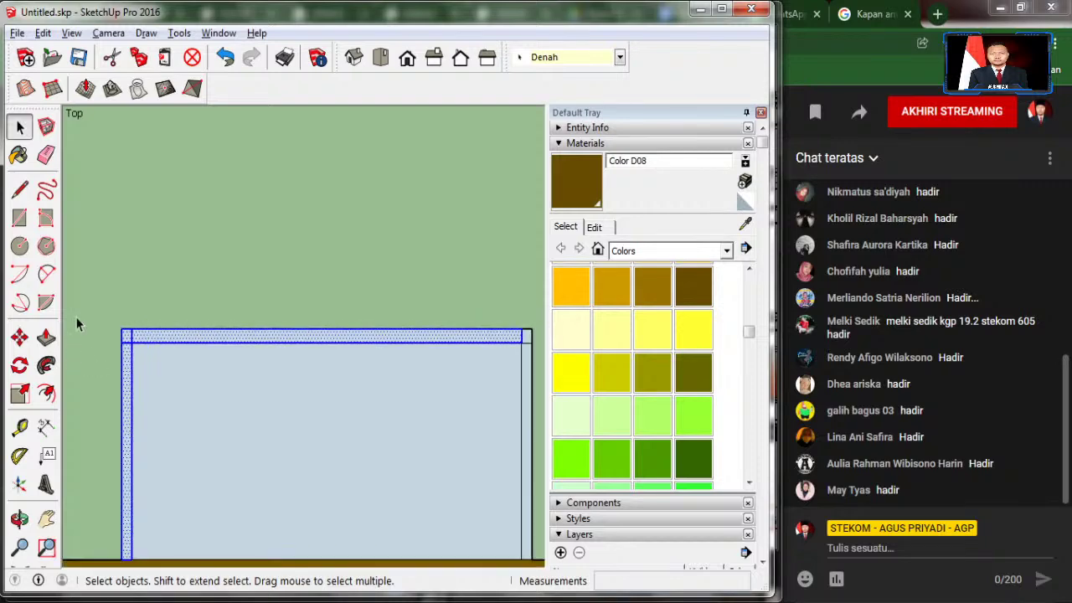
{"action": "scroll", "coordinate": [76, 325], "scroll_direction": "down", "scroll_amount": 1}
{"action": "scroll", "coordinate": [407, 338], "scroll_direction": "up", "scroll_amount": 1}
{"action": "scroll", "coordinate": [425, 338], "scroll_direction": "up", "scroll_amount": 4}
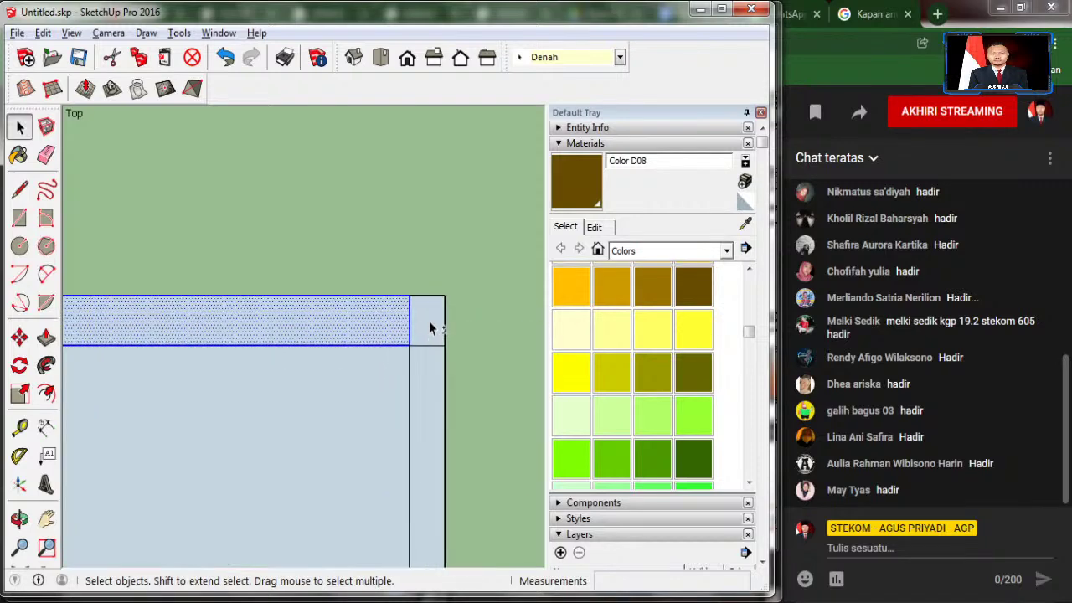
{"action": "left_click", "coordinate": [430, 328], "text": "shift"}
{"action": "left_click", "coordinate": [425, 392], "text": "shift"}
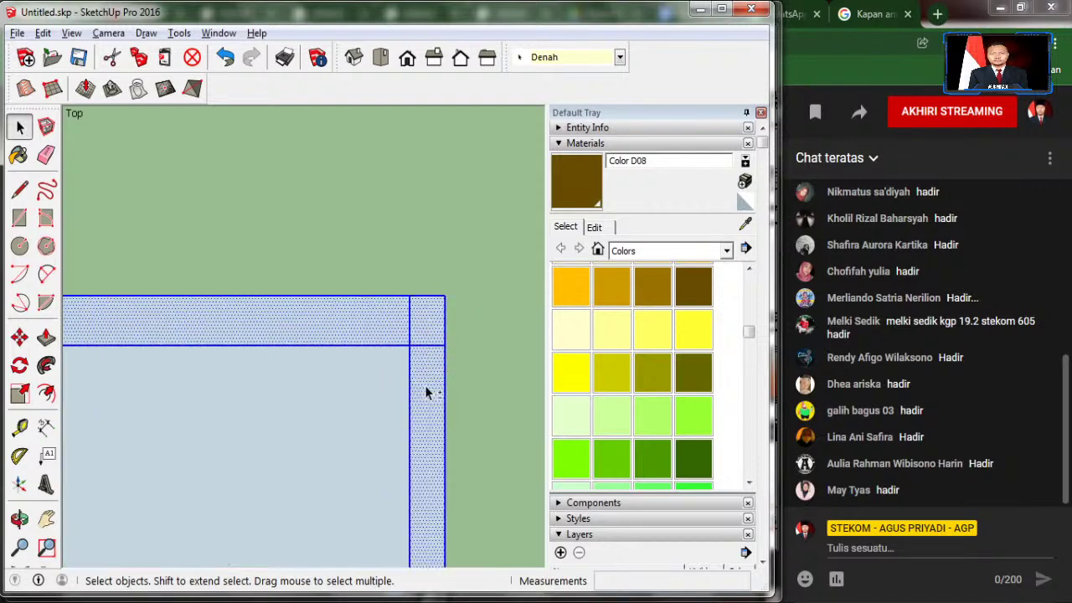
Step: Copy the border frame and snap it onto the second rectangle's corner
{"action": "left_click", "coordinate": [20, 337]}
{"action": "key", "text": "ctrl"}
{"action": "left_click", "coordinate": [445, 298]}
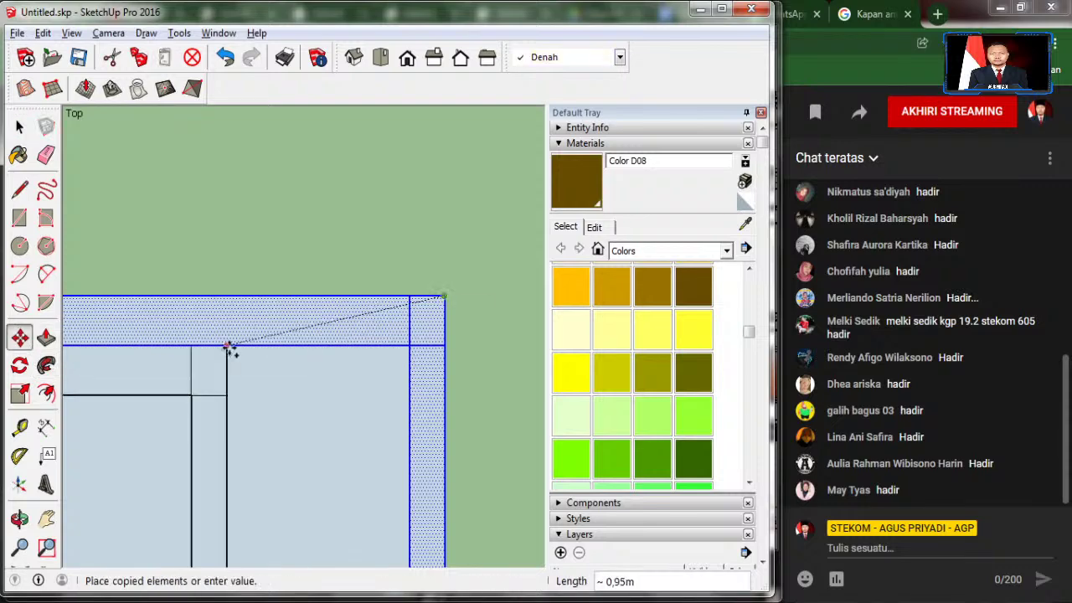
{"action": "scroll", "coordinate": [232, 335], "scroll_direction": "down", "scroll_amount": 1}
{"action": "scroll", "coordinate": [235, 328], "scroll_direction": "down", "scroll_amount": 1}
{"action": "scroll", "coordinate": [236, 329], "scroll_direction": "down", "scroll_amount": 2}
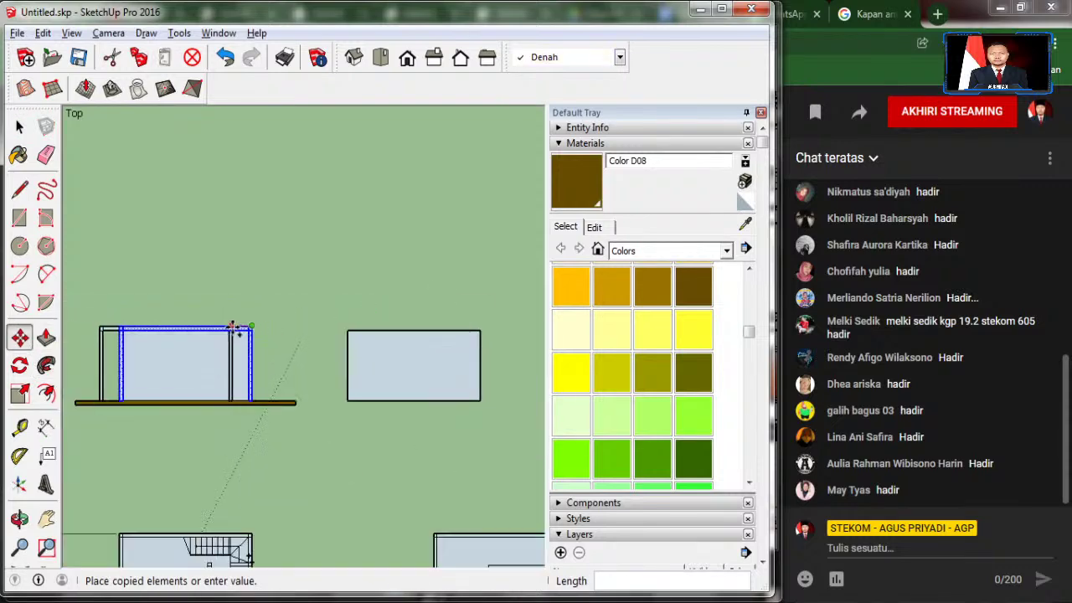
{"action": "scroll", "coordinate": [234, 328], "scroll_direction": "down", "scroll_amount": 2}
{"action": "scroll", "coordinate": [381, 333], "scroll_direction": "up", "scroll_amount": 1}
{"action": "scroll", "coordinate": [381, 333], "scroll_direction": "up", "scroll_amount": 1}
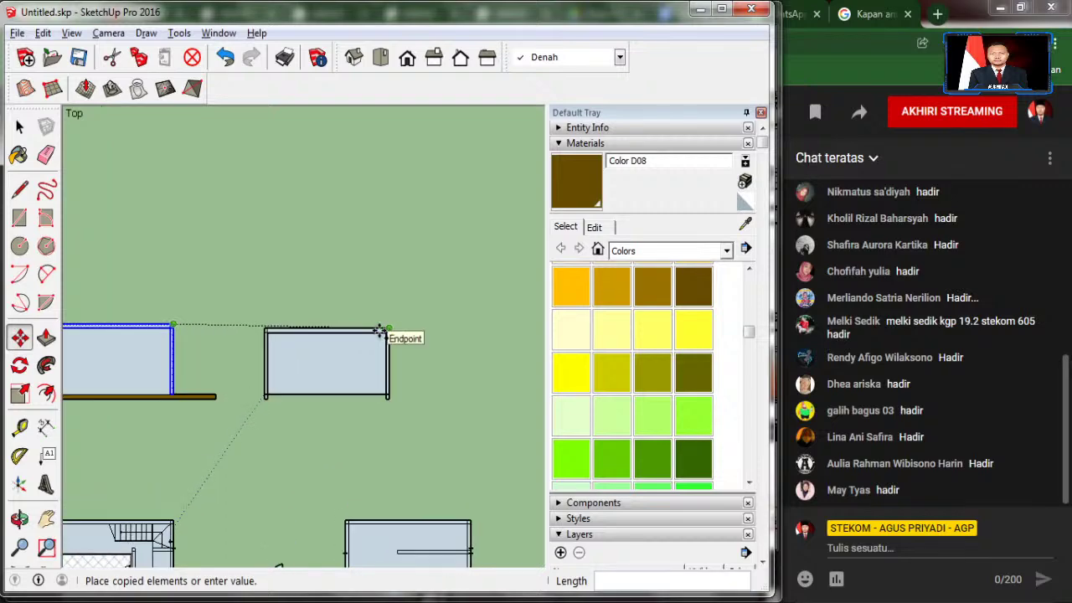
{"action": "scroll", "coordinate": [381, 335], "scroll_direction": "up", "scroll_amount": 1}
{"action": "scroll", "coordinate": [381, 337], "scroll_direction": "up", "scroll_amount": 1}
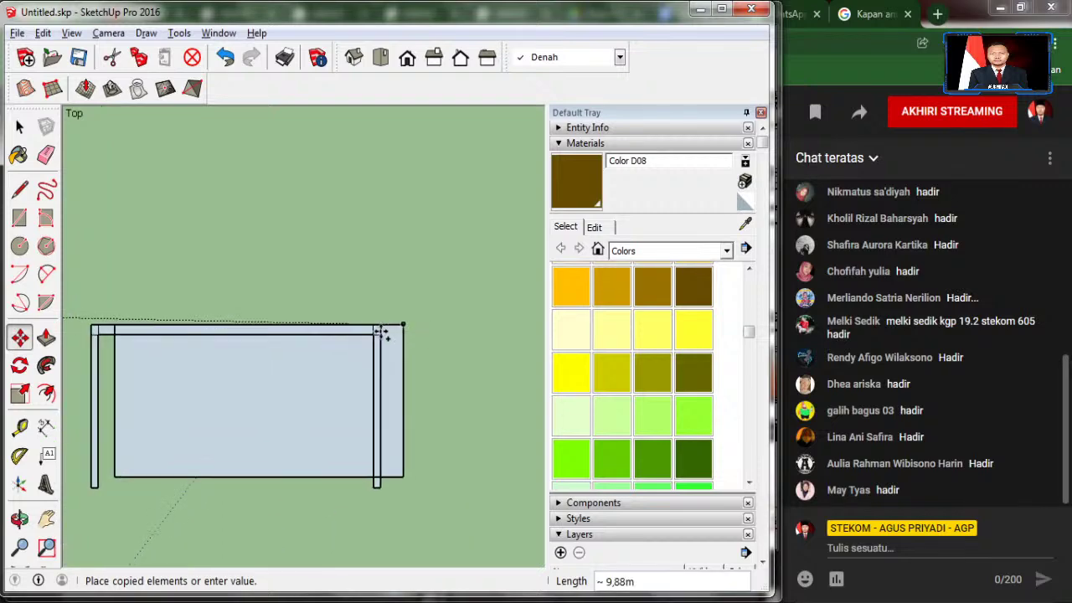
{"action": "left_click", "coordinate": [475, 144]}
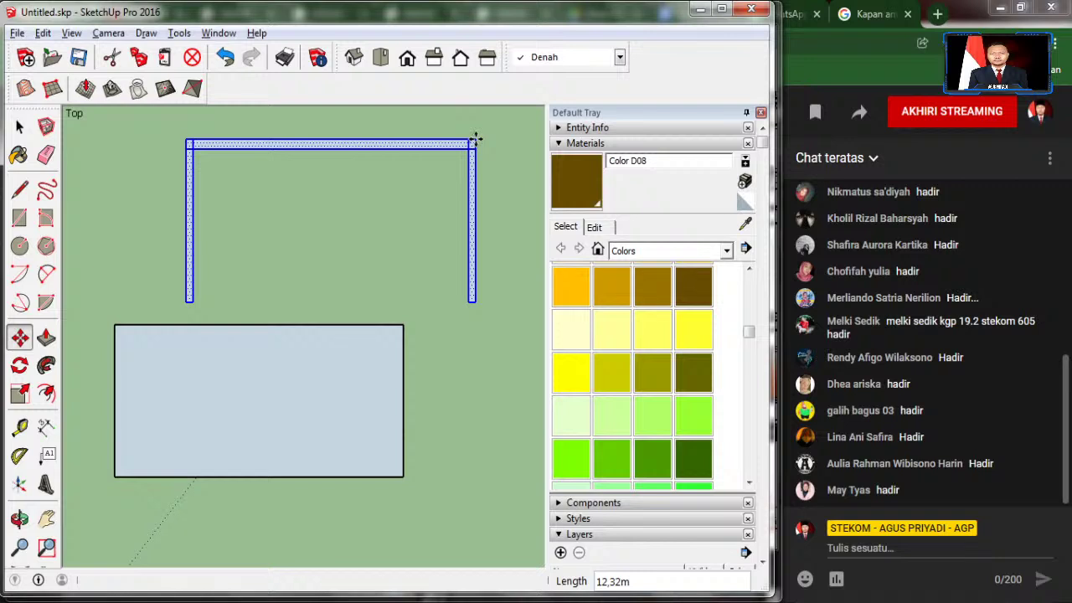
{"action": "left_click", "coordinate": [473, 147]}
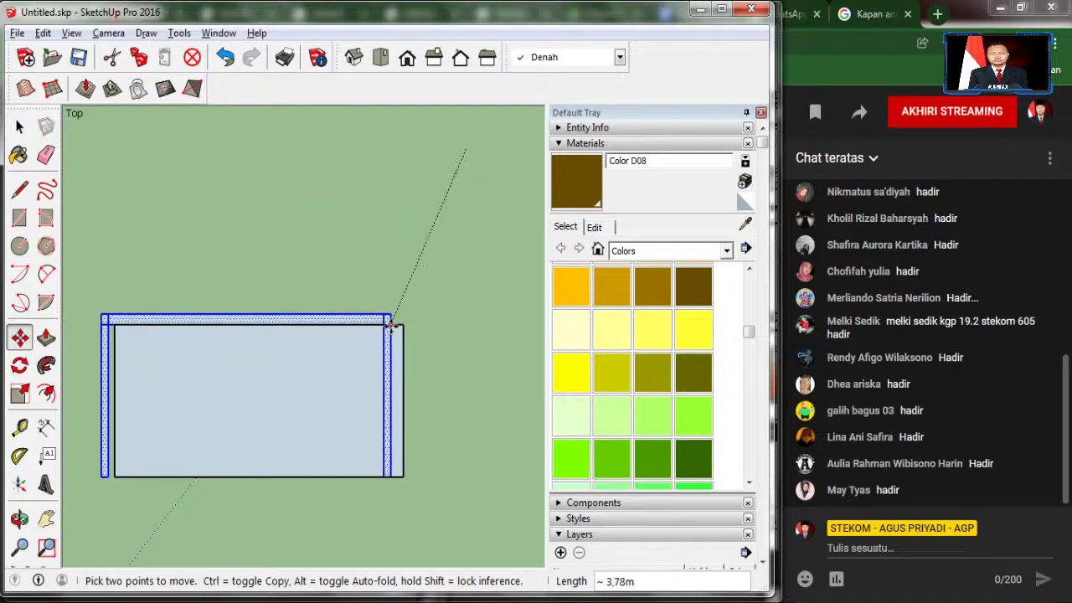
{"action": "left_click", "coordinate": [400, 321]}
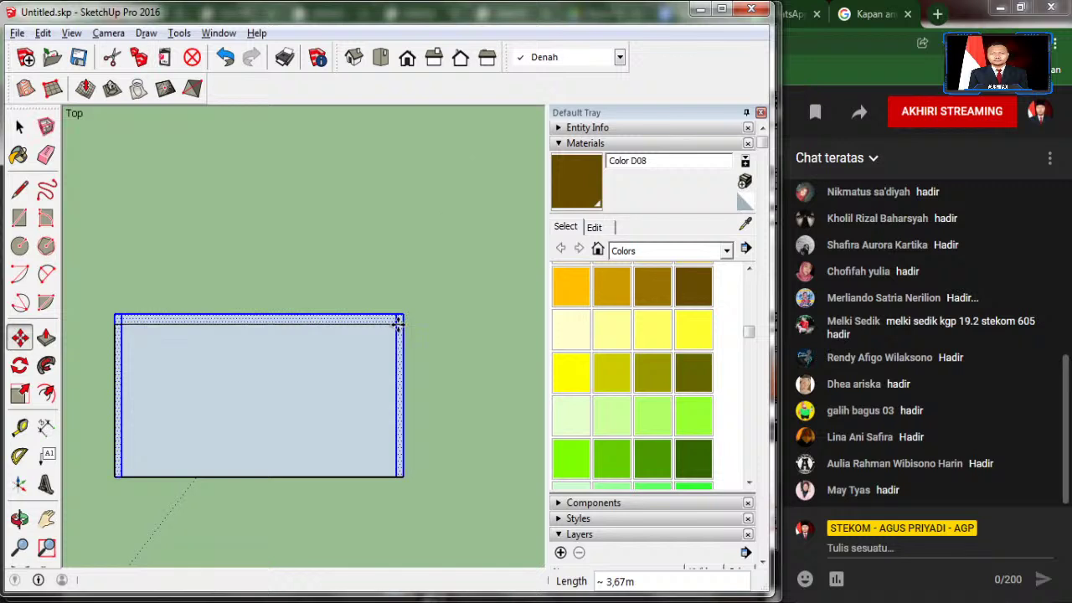
{"action": "left_click", "coordinate": [19, 126]}
{"action": "left_click", "coordinate": [240, 215]}
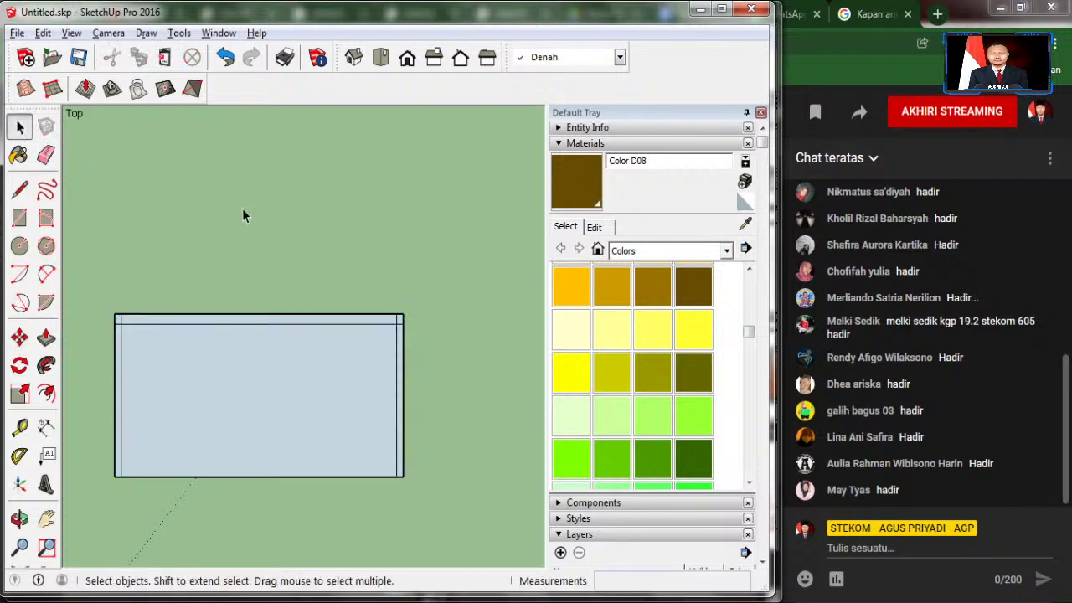
{"action": "scroll", "coordinate": [278, 384], "scroll_direction": "down", "scroll_amount": 2}
{"action": "scroll", "coordinate": [279, 383], "scroll_direction": "down", "scroll_amount": 2}
Step: Move the framed right rectangle by its bottom-left corner onto the top of the ground-floor block
{"action": "scroll", "coordinate": [316, 385], "scroll_direction": "down", "scroll_amount": 1}
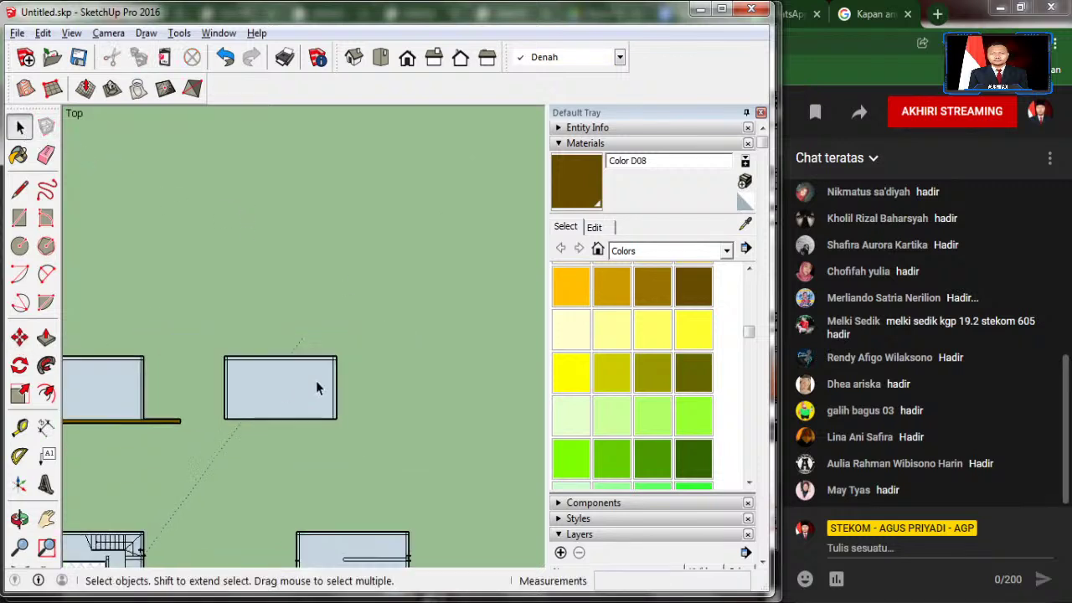
{"action": "key", "text": "alt+Tab"}
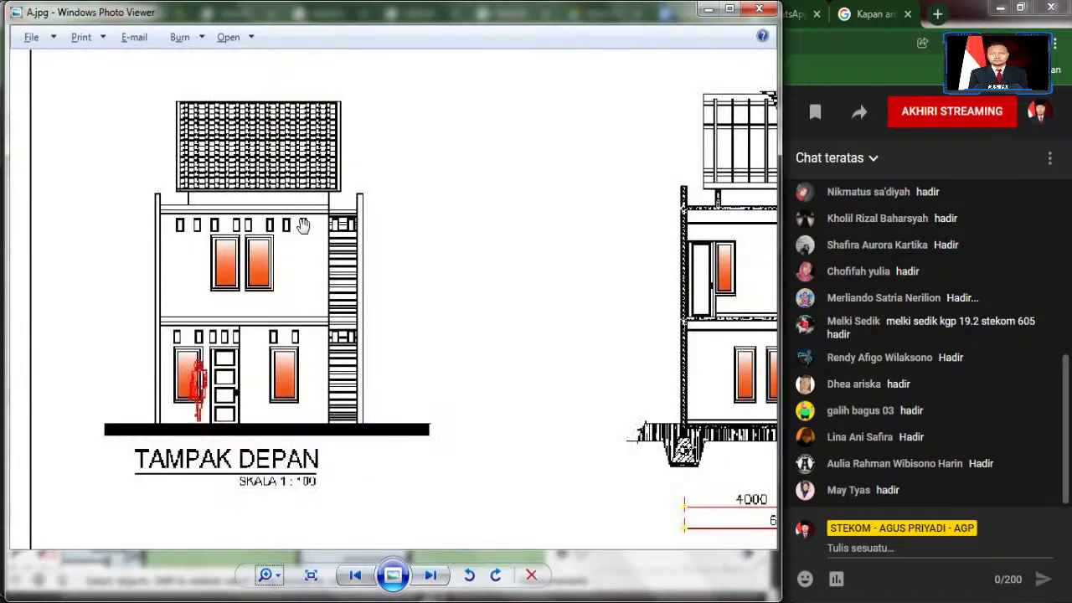
{"action": "key", "text": "alt+Tab"}
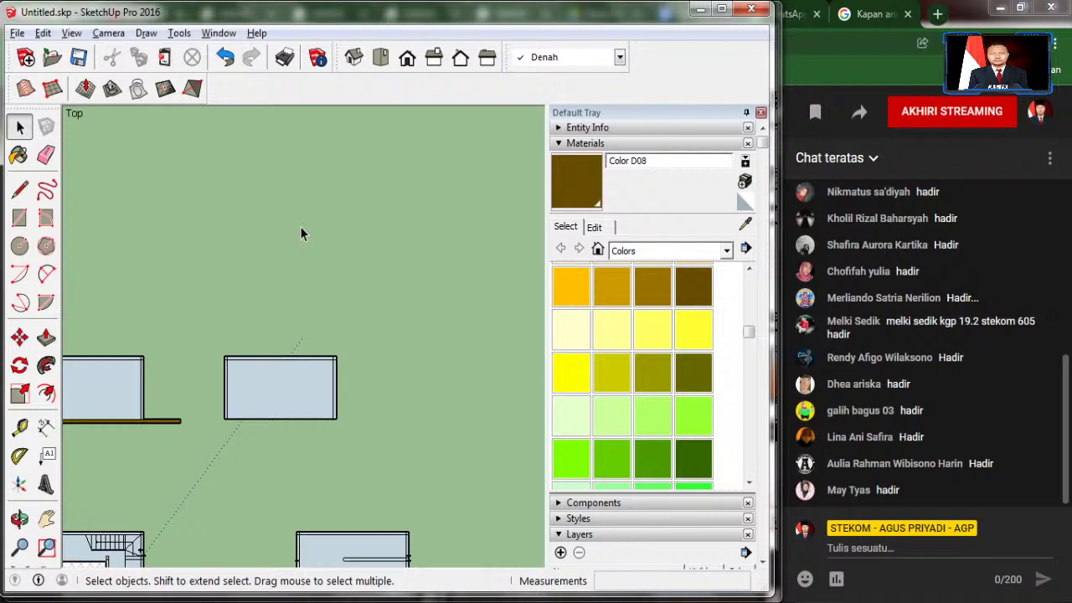
{"action": "mouse_move", "coordinate": [207, 332]}
{"action": "left_mouse_down"}
{"action": "mouse_move", "coordinate": [249, 398]}
{"action": "mouse_move", "coordinate": [372, 442]}
{"action": "left_mouse_up"}
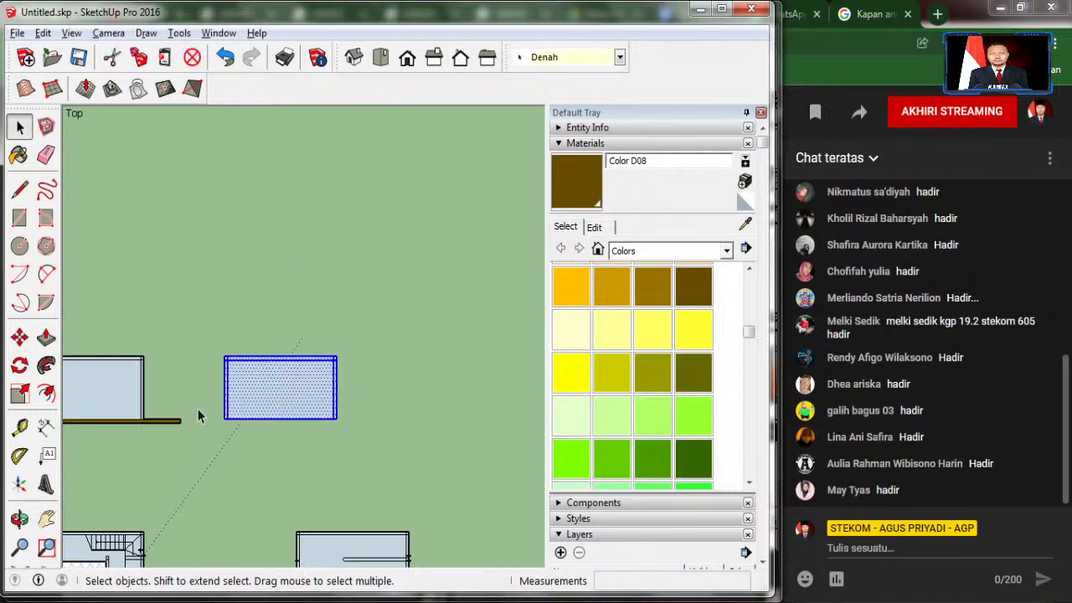
{"action": "key", "text": "m"}
{"action": "scroll", "coordinate": [210, 414], "scroll_direction": "up", "scroll_amount": 2}
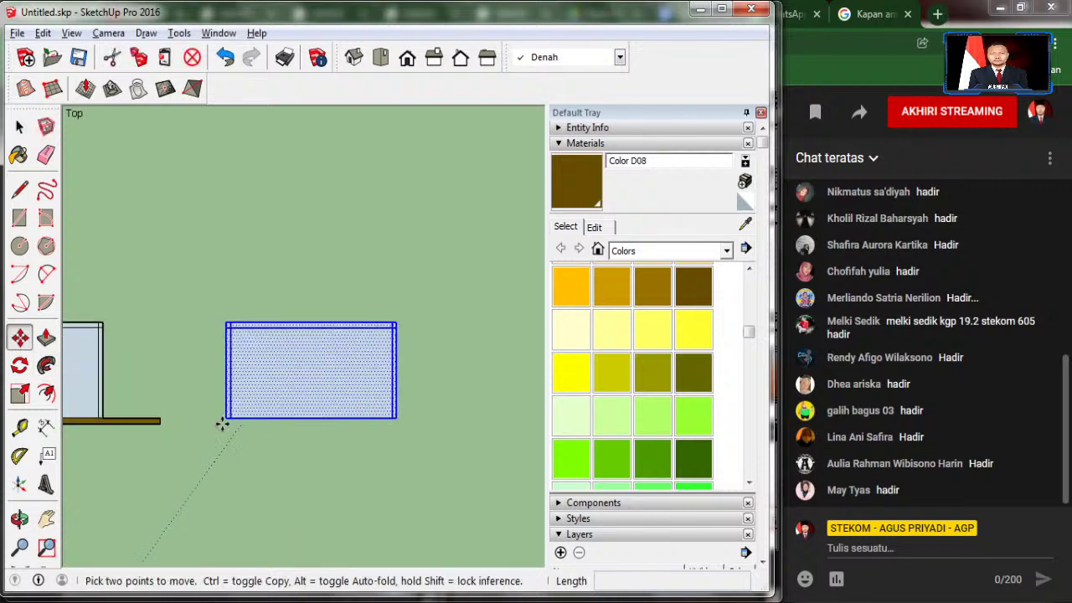
{"action": "scroll", "coordinate": [217, 423], "scroll_direction": "up", "scroll_amount": 2}
{"action": "left_click", "coordinate": [230, 412]}
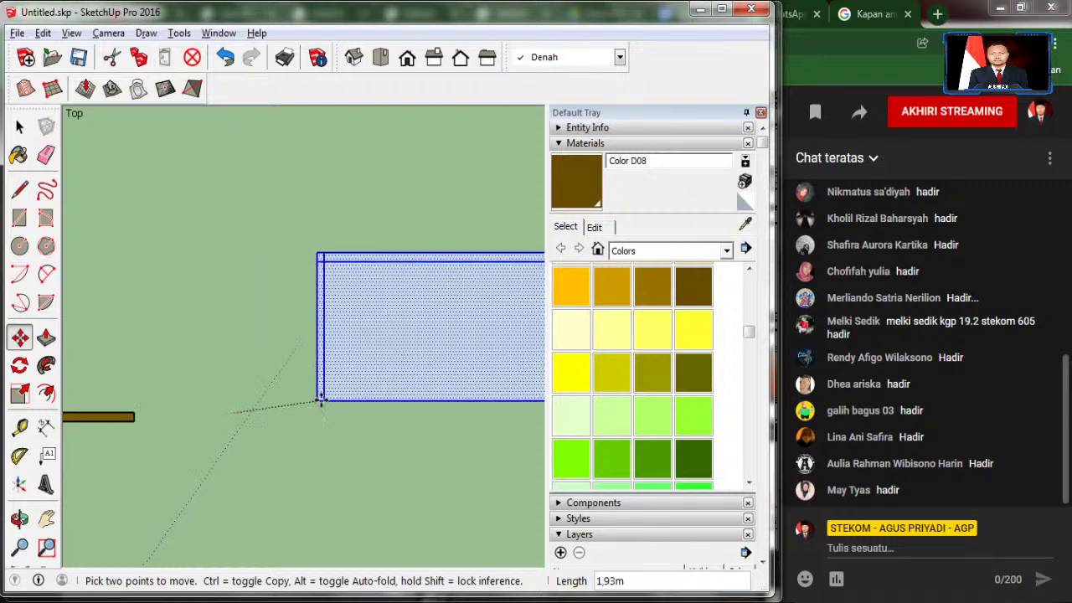
{"action": "scroll", "coordinate": [326, 395], "scroll_direction": "down", "scroll_amount": 2}
{"action": "scroll", "coordinate": [326, 378], "scroll_direction": "down", "scroll_amount": 2}
{"action": "scroll", "coordinate": [132, 341], "scroll_direction": "up", "scroll_amount": 3}
{"action": "scroll", "coordinate": [134, 344], "scroll_direction": "up", "scroll_amount": 3}
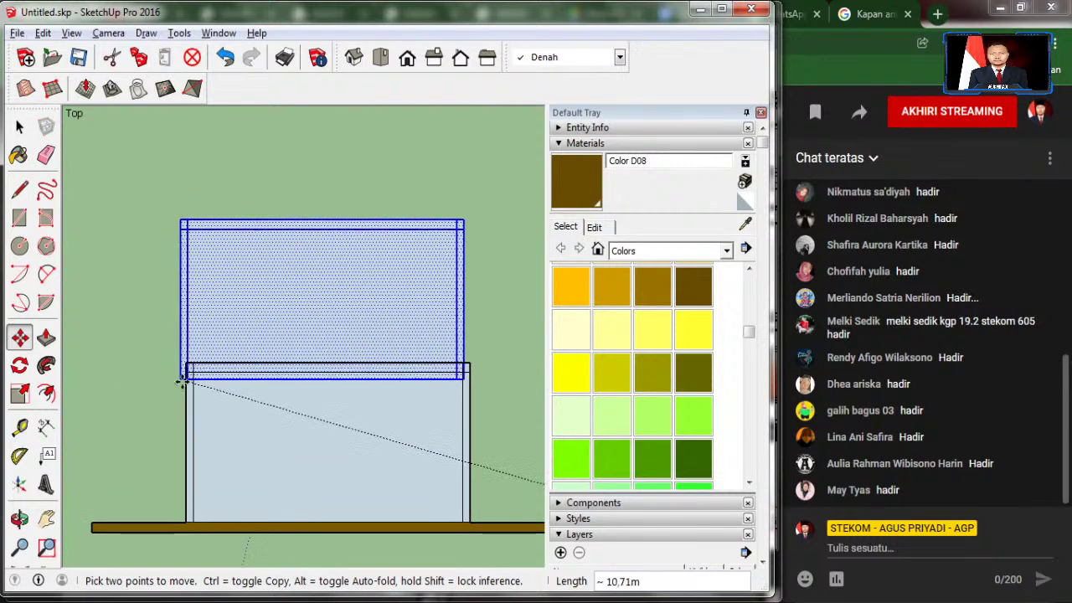
{"action": "scroll", "coordinate": [186, 374], "scroll_direction": "up", "scroll_amount": 2}
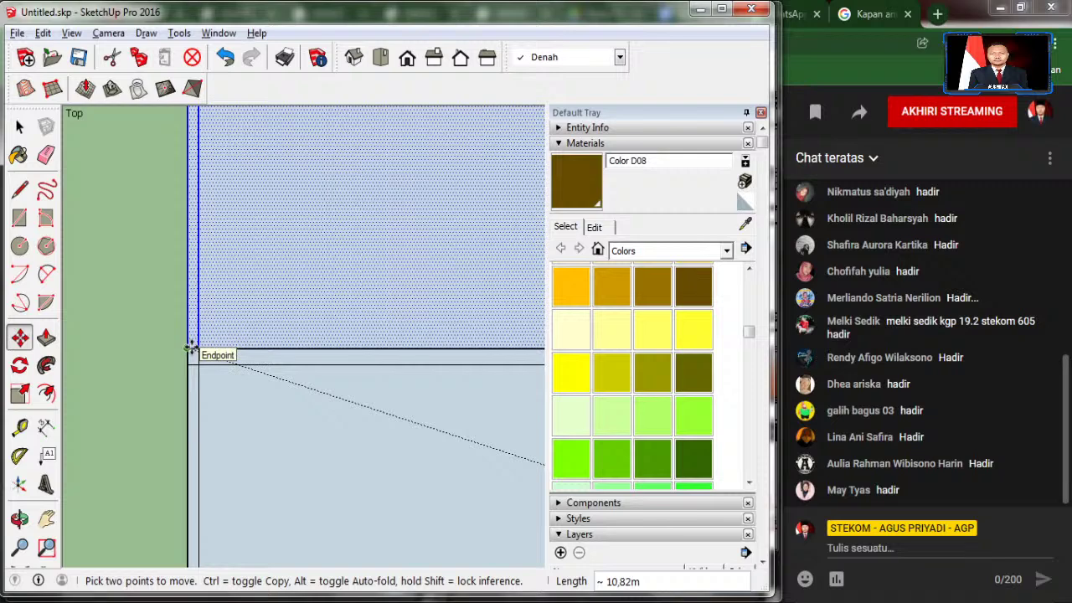
{"action": "left_click", "coordinate": [192, 349]}
{"action": "scroll", "coordinate": [146, 405], "scroll_direction": "down", "scroll_amount": 3}
{"action": "scroll", "coordinate": [153, 426], "scroll_direction": "up", "scroll_amount": 1}
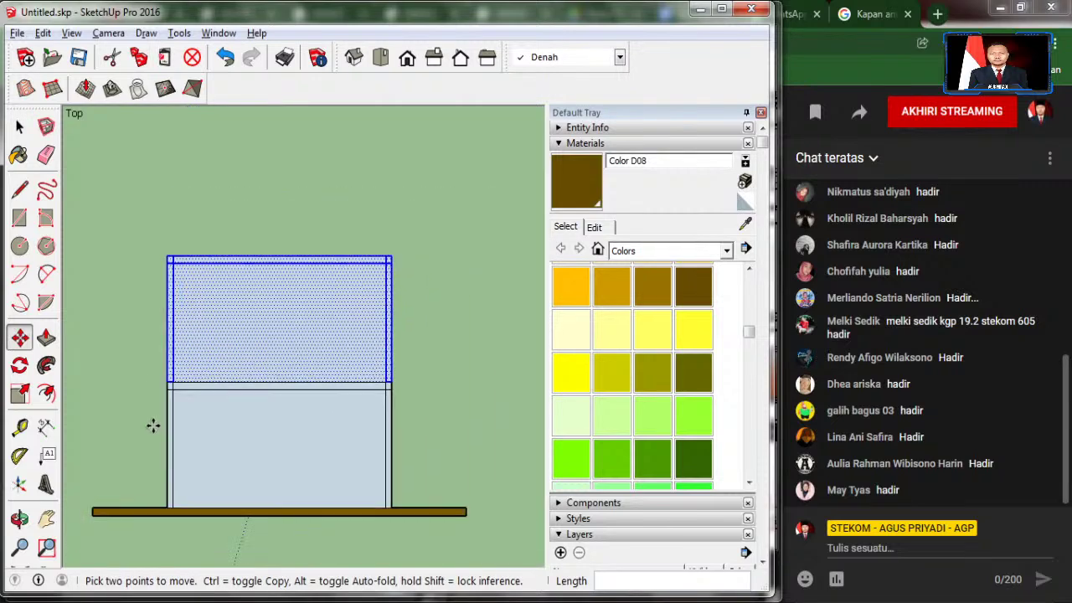
{"action": "left_click", "coordinate": [20, 127]}
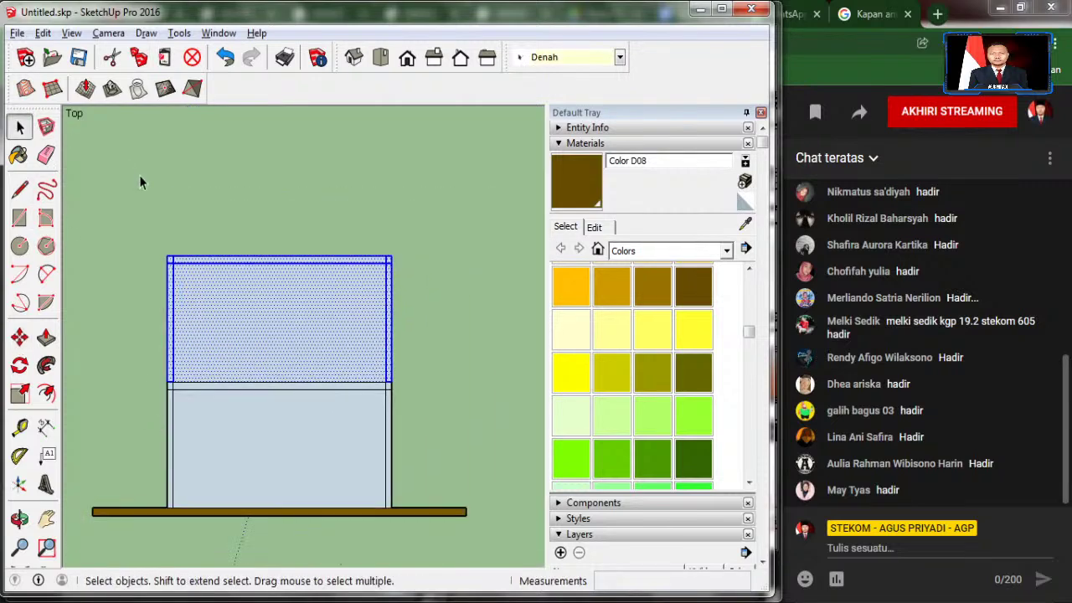
{"action": "left_click", "coordinate": [141, 182]}
{"action": "key", "text": "alt+Tab"}
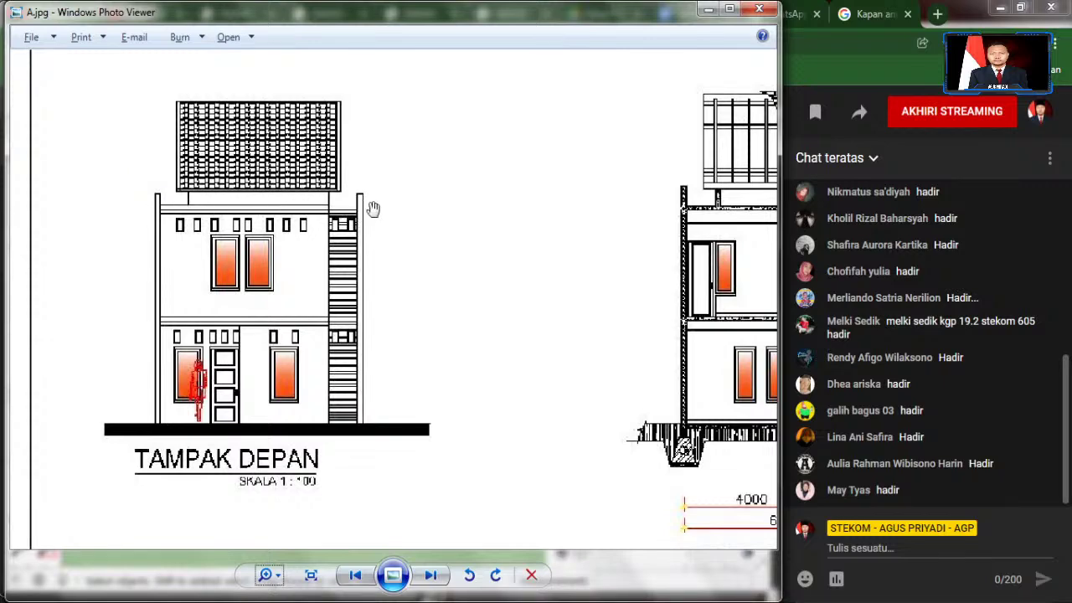
Step: Move the frame's small top corner square up 0.20 m
{"action": "key", "text": "alt+Tab"}
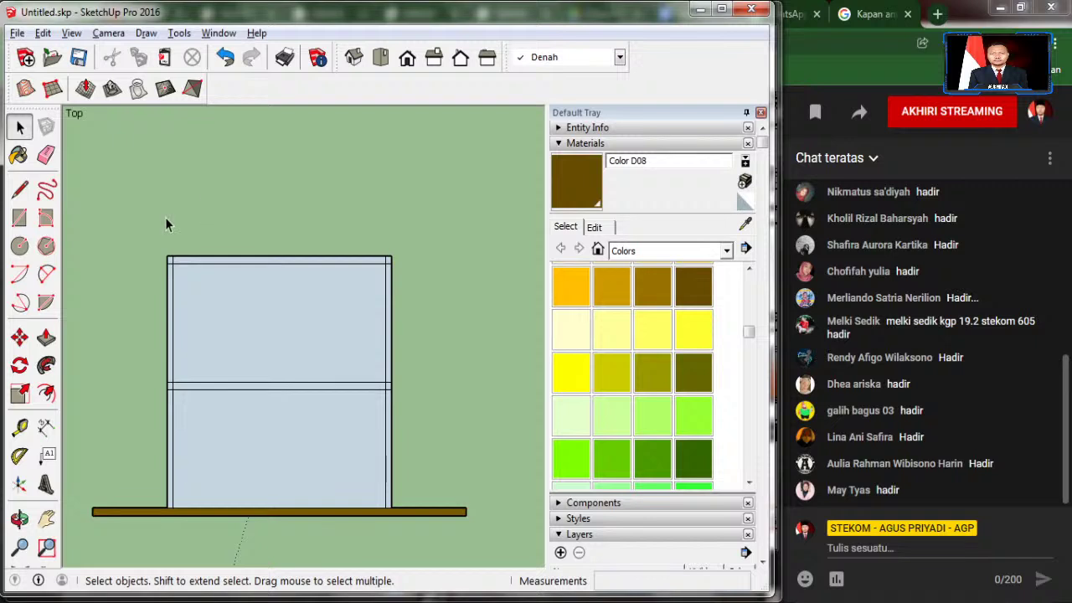
{"action": "scroll", "coordinate": [165, 217], "scroll_direction": "up", "scroll_amount": 3}
{"action": "scroll", "coordinate": [160, 238], "scroll_direction": "up", "scroll_amount": 2}
{"action": "scroll", "coordinate": [186, 258], "scroll_direction": "up", "scroll_amount": 2}
{"action": "scroll", "coordinate": [188, 276], "scroll_direction": "up", "scroll_amount": 1}
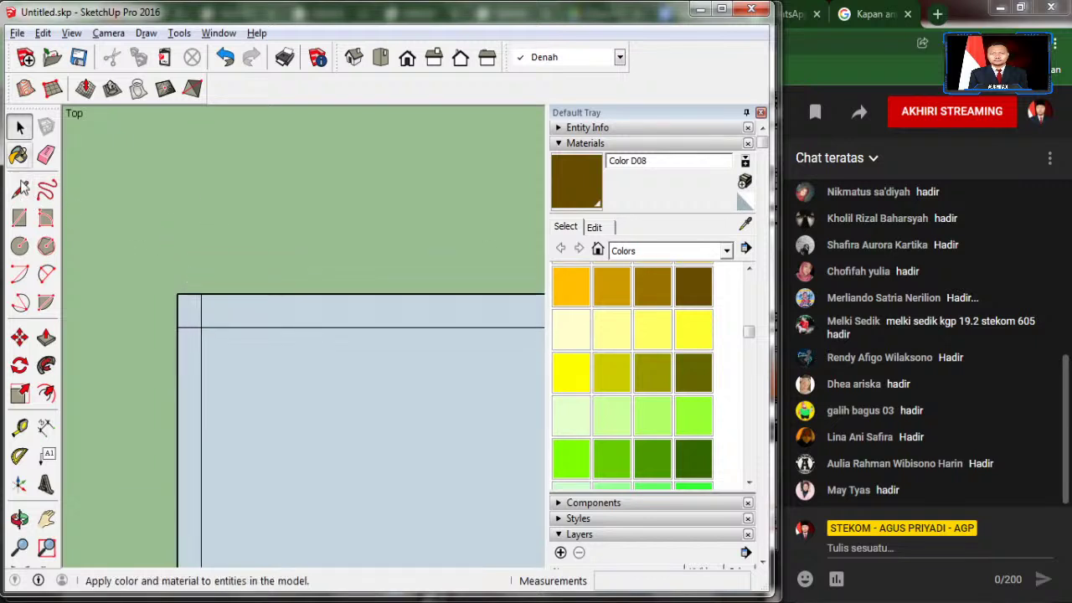
{"action": "left_click", "coordinate": [185, 308]}
{"action": "scroll", "coordinate": [98, 303], "scroll_direction": "down", "scroll_amount": 1}
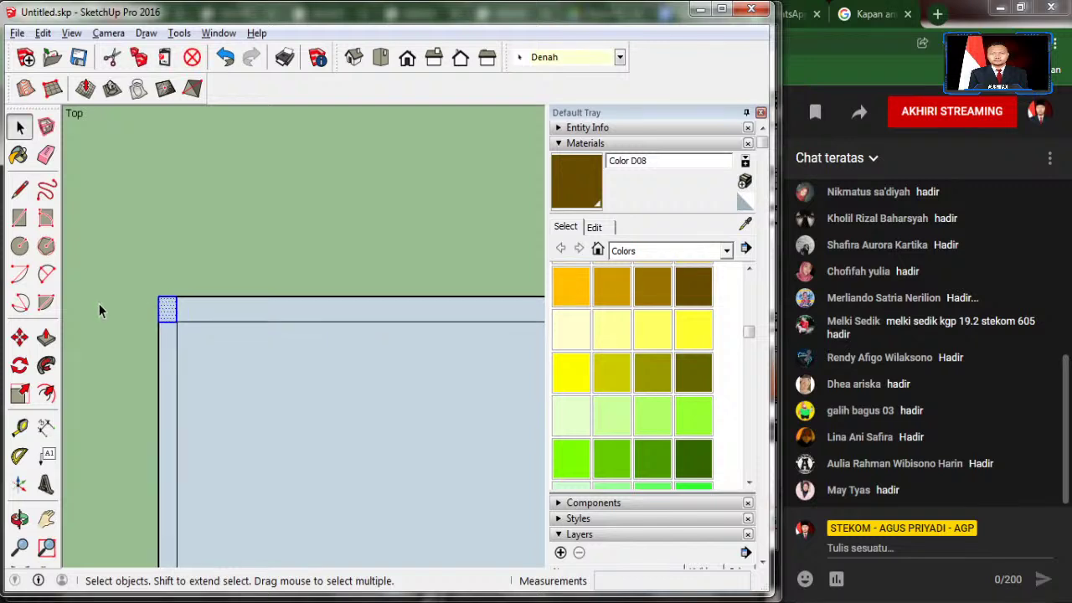
{"action": "scroll", "coordinate": [96, 285], "scroll_direction": "down", "scroll_amount": 1}
{"action": "scroll", "coordinate": [94, 250], "scroll_direction": "down", "scroll_amount": 2}
{"action": "scroll", "coordinate": [377, 261], "scroll_direction": "up", "scroll_amount": 2}
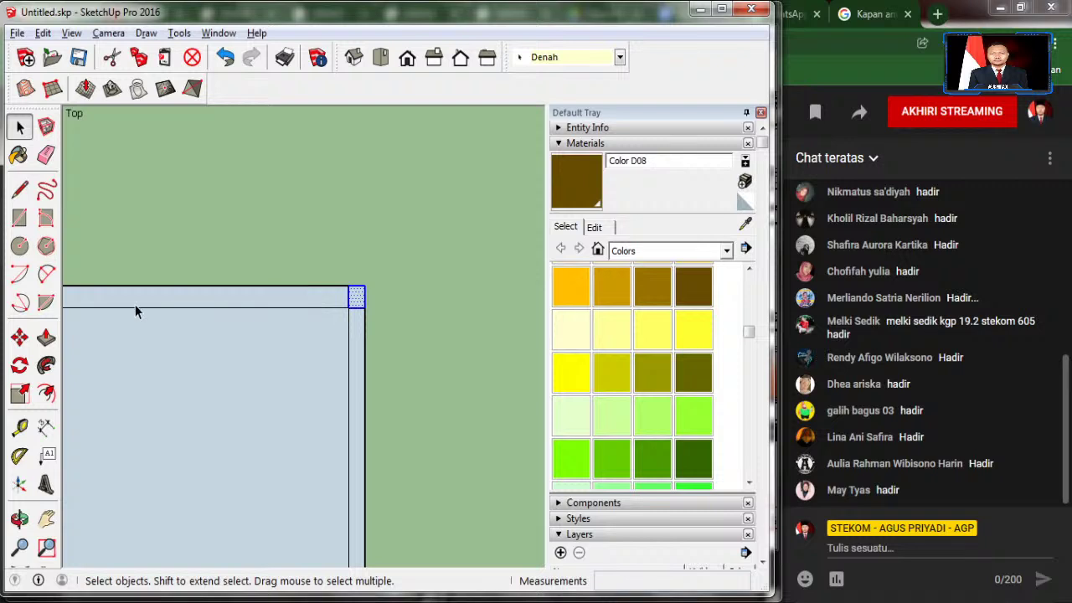
{"action": "left_click", "coordinate": [20, 336]}
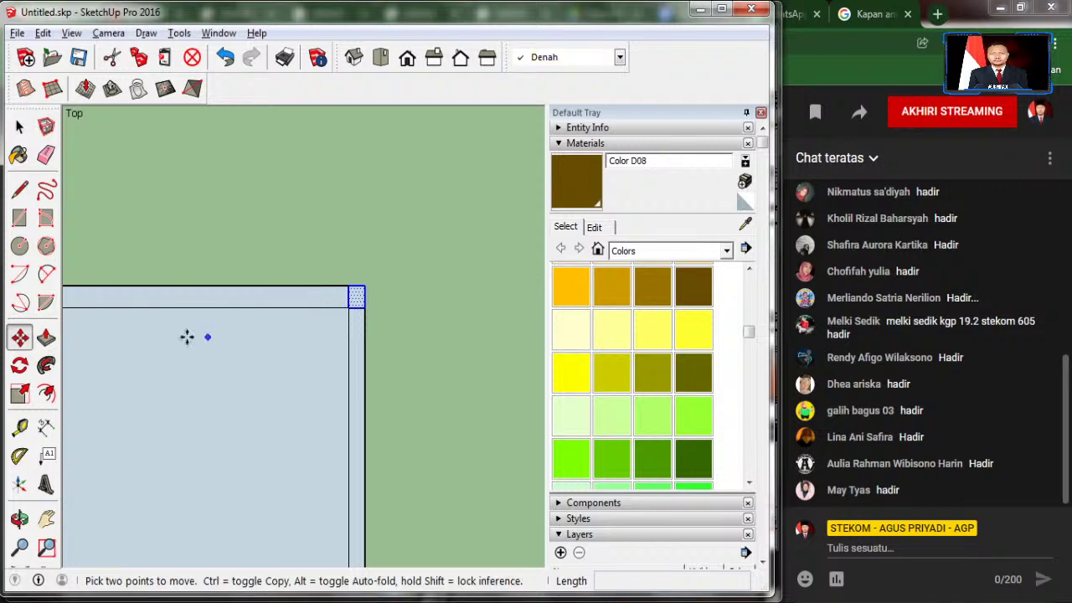
{"action": "left_click", "coordinate": [360, 309]}
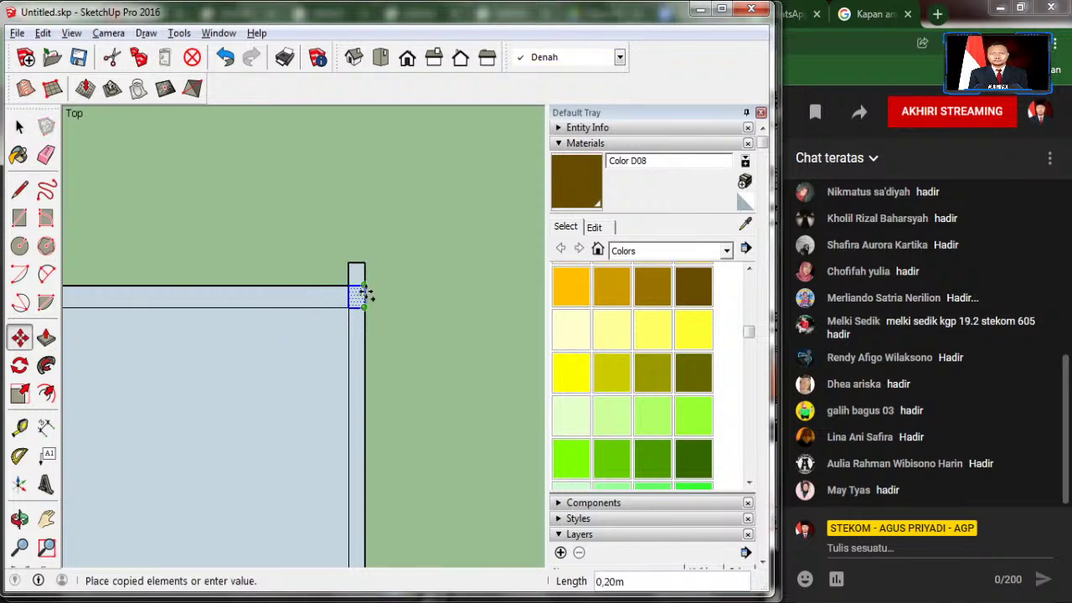
{"action": "left_click", "coordinate": [344, 283]}
{"action": "left_click", "coordinate": [20, 125]}
{"action": "left_click", "coordinate": [218, 209]}
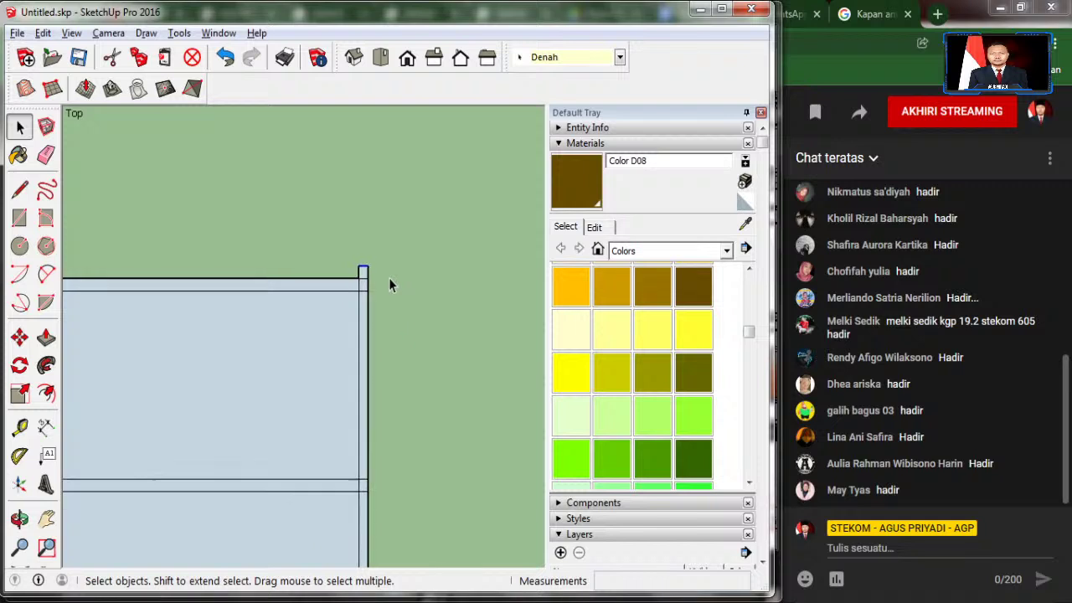
Step: Select the left column's top edge with the Move tool ready
{"action": "scroll", "coordinate": [388, 277], "scroll_direction": "down", "scroll_amount": 5}
{"action": "scroll", "coordinate": [216, 276], "scroll_direction": "up", "scroll_amount": 2}
{"action": "scroll", "coordinate": [217, 276], "scroll_direction": "up", "scroll_amount": 2}
{"action": "scroll", "coordinate": [216, 278], "scroll_direction": "up", "scroll_amount": 1}
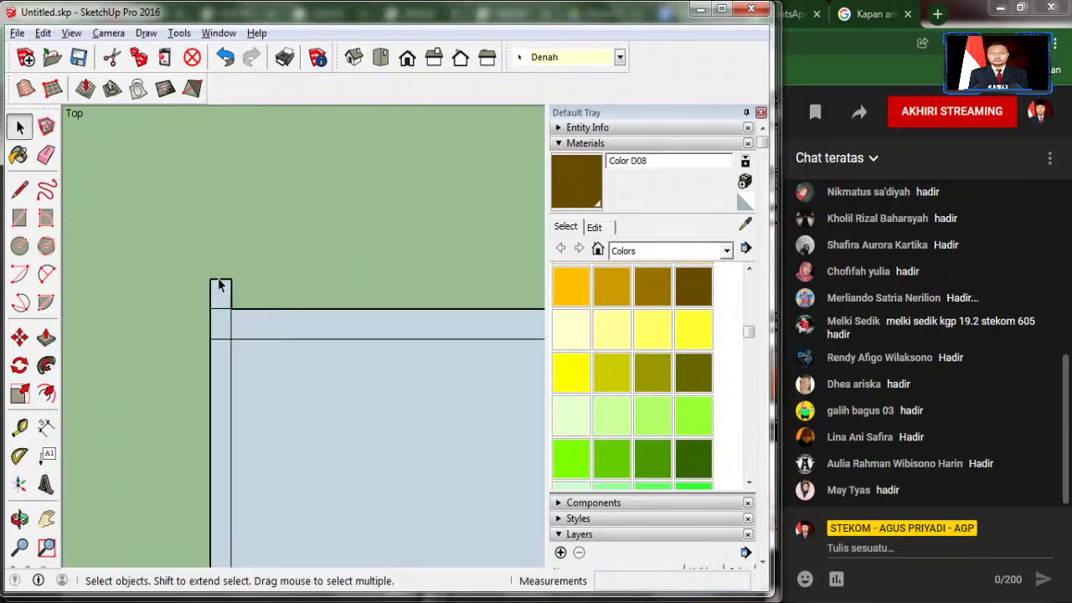
{"action": "scroll", "coordinate": [216, 281], "scroll_direction": "up", "scroll_amount": 2}
{"action": "scroll", "coordinate": [215, 289], "scroll_direction": "up", "scroll_amount": 2}
{"action": "left_click", "coordinate": [215, 278]}
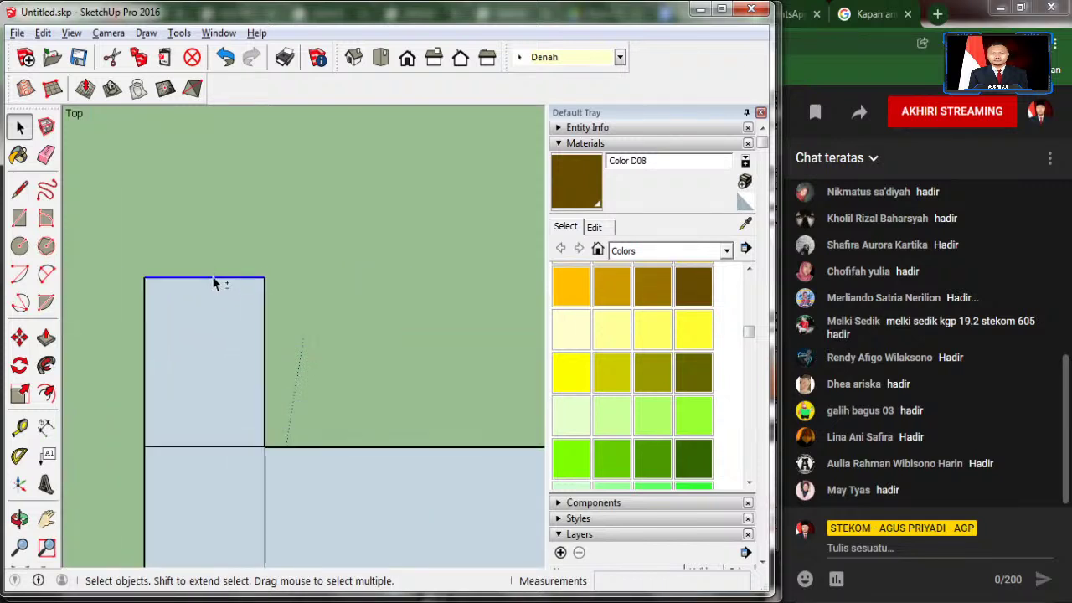
{"action": "left_click", "coordinate": [19, 335]}
{"action": "left_click", "coordinate": [19, 336]}
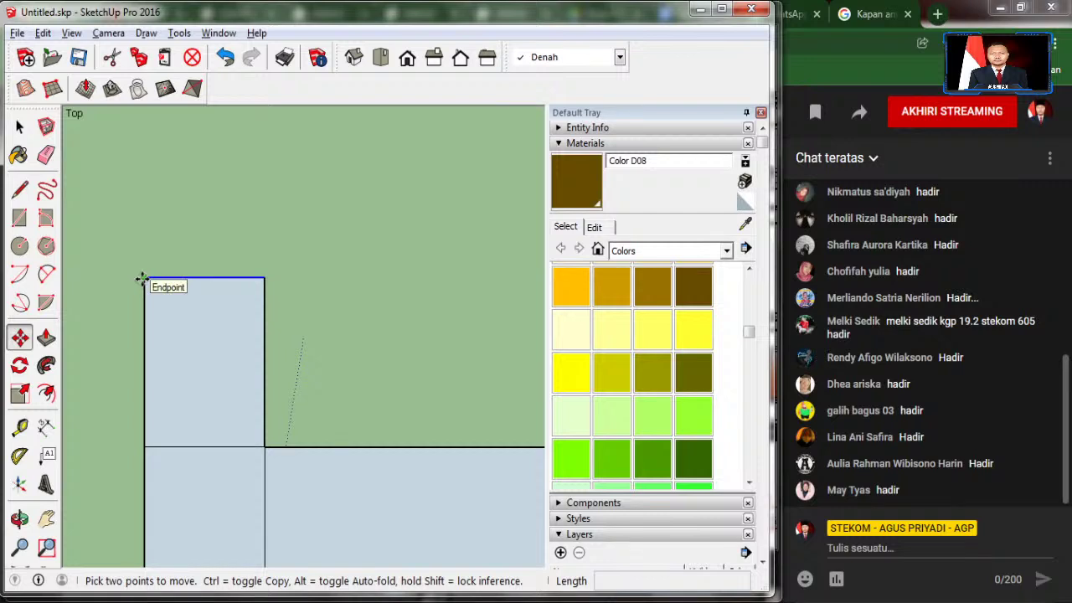
Step: Move the left column's top edge upward a typed distance so it rises above the wall top
{"action": "left_click", "coordinate": [143, 279]}
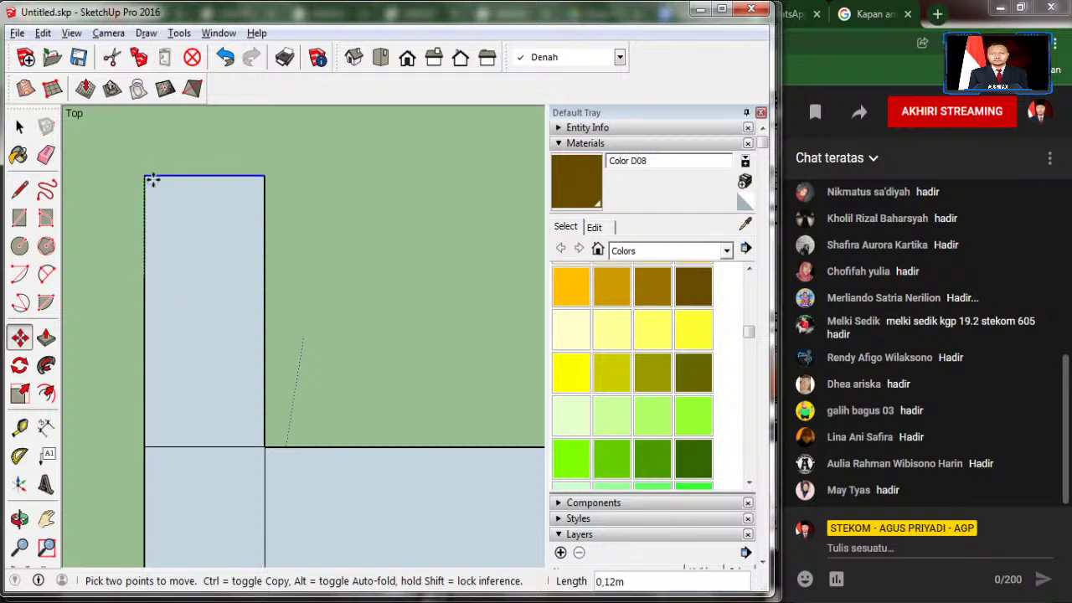
{"action": "left_click", "coordinate": [152, 179]}
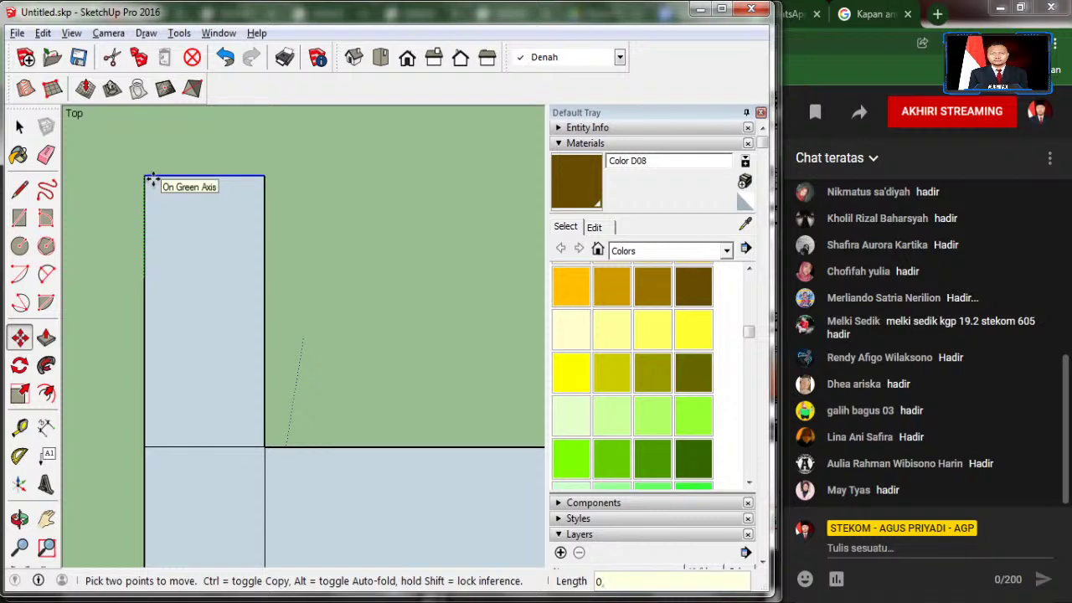
{"action": "type", "text": "3"}
{"action": "key", "text": "Return"}
{"action": "scroll", "coordinate": [146, 251], "scroll_direction": "down", "scroll_amount": 2}
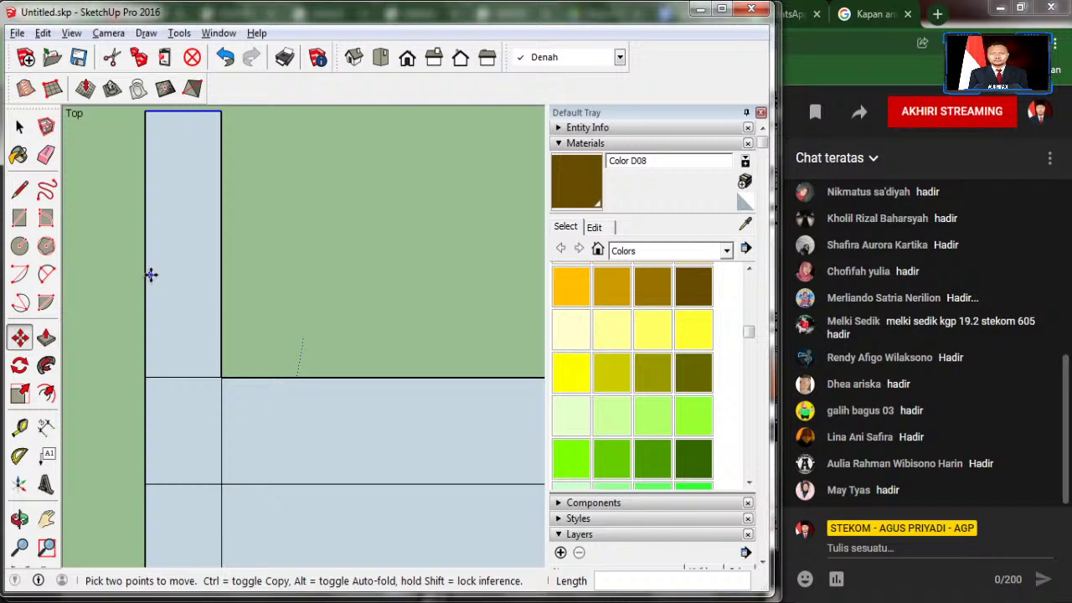
{"action": "scroll", "coordinate": [141, 297], "scroll_direction": "down", "scroll_amount": 2}
{"action": "scroll", "coordinate": [136, 314], "scroll_direction": "down", "scroll_amount": 1}
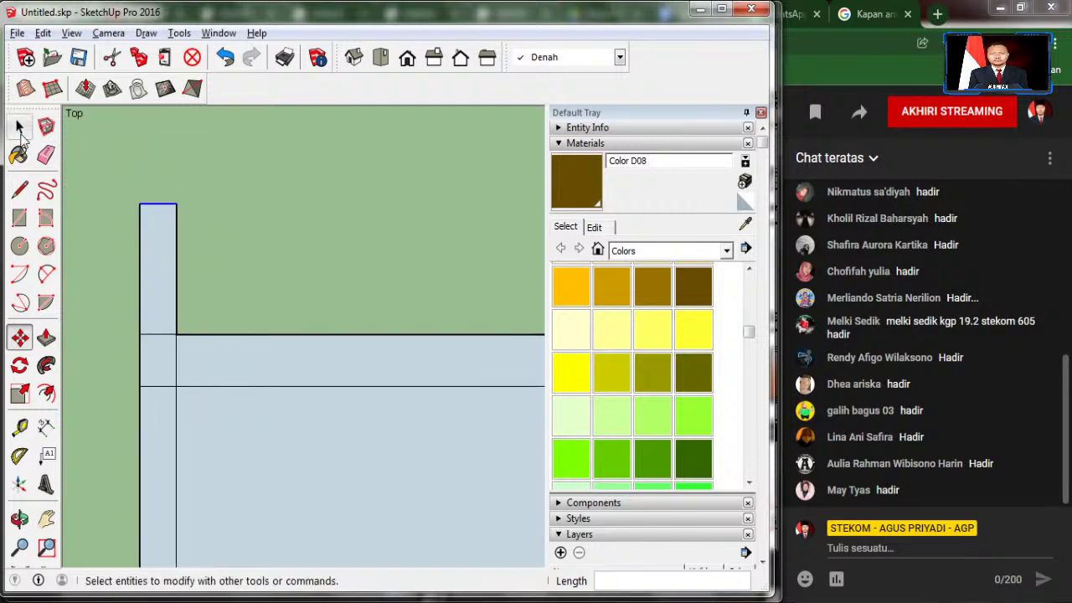
{"action": "left_click", "coordinate": [20, 127]}
{"action": "scroll", "coordinate": [86, 210], "scroll_direction": "down", "scroll_amount": 1}
{"action": "scroll", "coordinate": [92, 230], "scroll_direction": "down", "scroll_amount": 2}
{"action": "scroll", "coordinate": [90, 227], "scroll_direction": "down", "scroll_amount": 1}
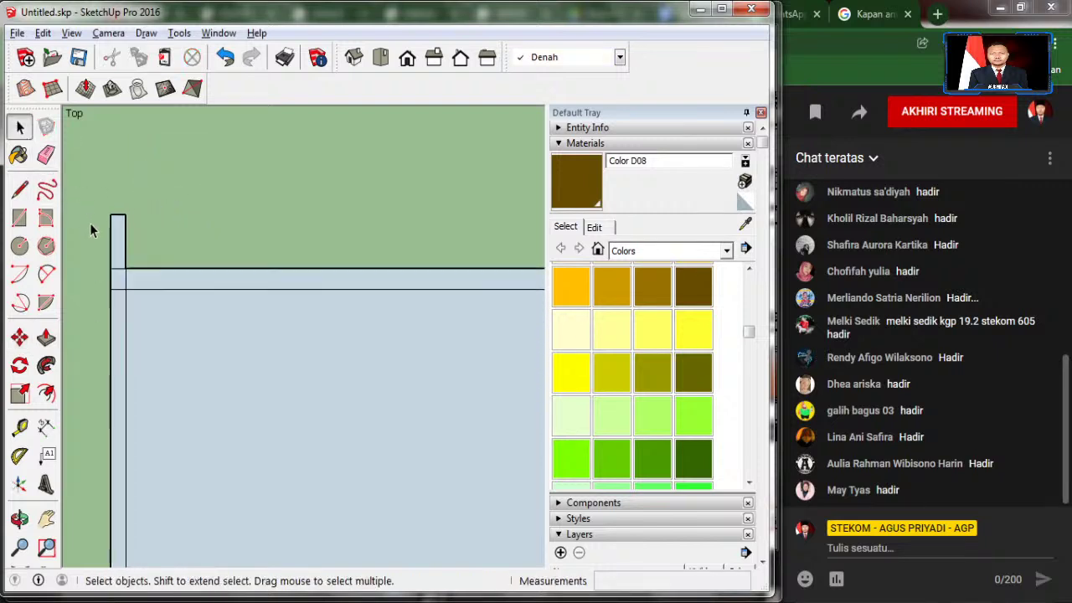
{"action": "scroll", "coordinate": [94, 230], "scroll_direction": "down", "scroll_amount": 1}
{"action": "scroll", "coordinate": [98, 222], "scroll_direction": "down", "scroll_amount": 2}
{"action": "left_click", "coordinate": [46, 218]}
{"action": "scroll", "coordinate": [90, 197], "scroll_direction": "up", "scroll_amount": 2}
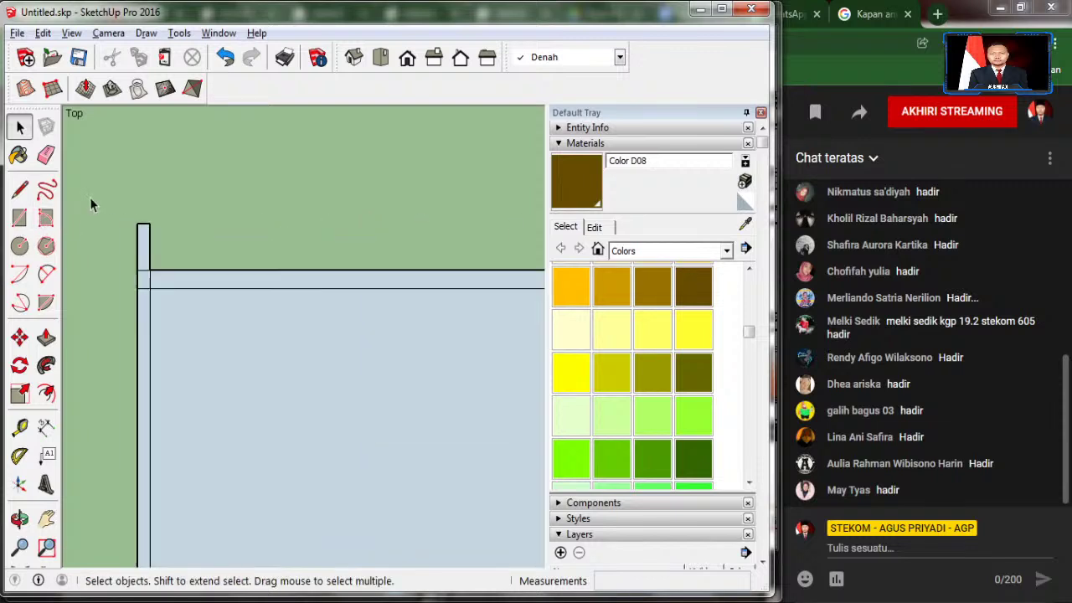
{"action": "scroll", "coordinate": [93, 254], "scroll_direction": "up", "scroll_amount": 1}
Step: Draw a line closing the raised left column at the wall's top edge, then view the reference elevation
{"action": "left_click", "coordinate": [21, 193]}
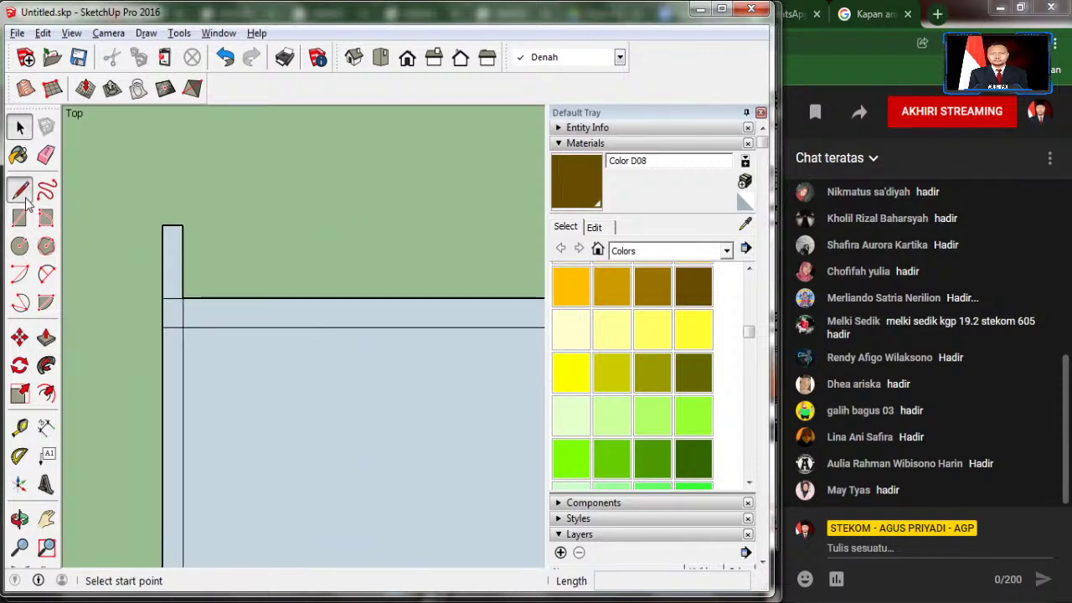
{"action": "left_click", "coordinate": [182, 226]}
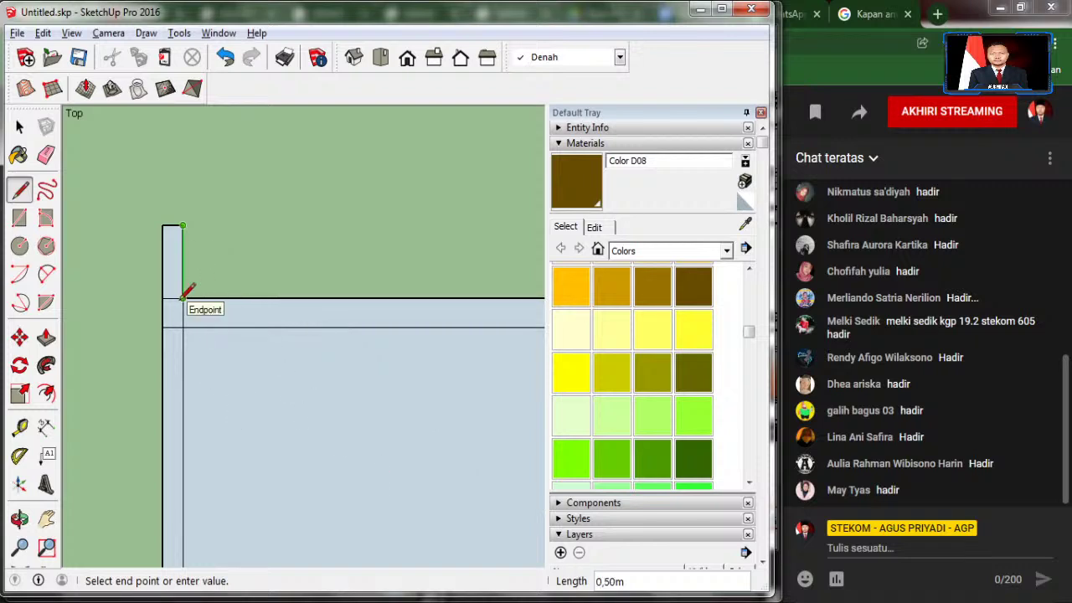
{"action": "left_click", "coordinate": [183, 297]}
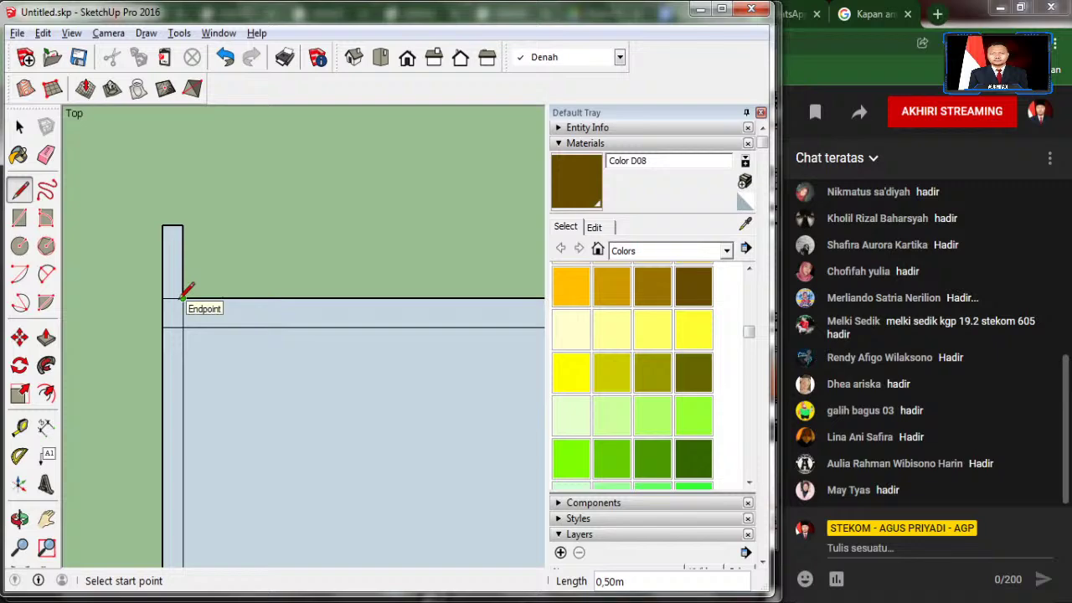
{"action": "key", "text": "alt+Tab"}
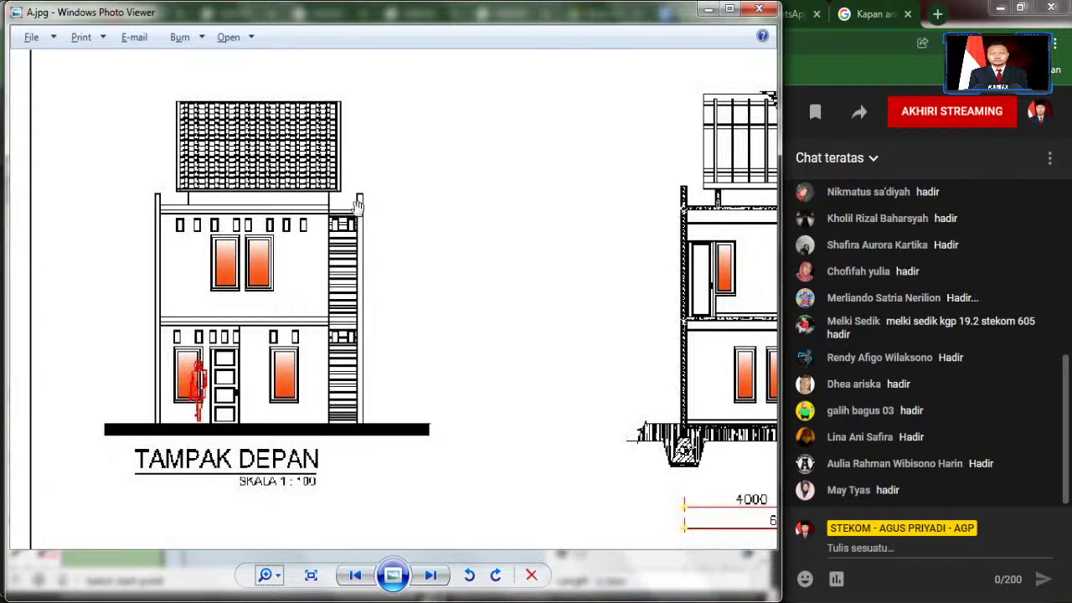
Step: Back in SketchUp, draw a 0,85m measuring line across a wall on the floor plan
{"action": "key", "text": "alt+Tab"}
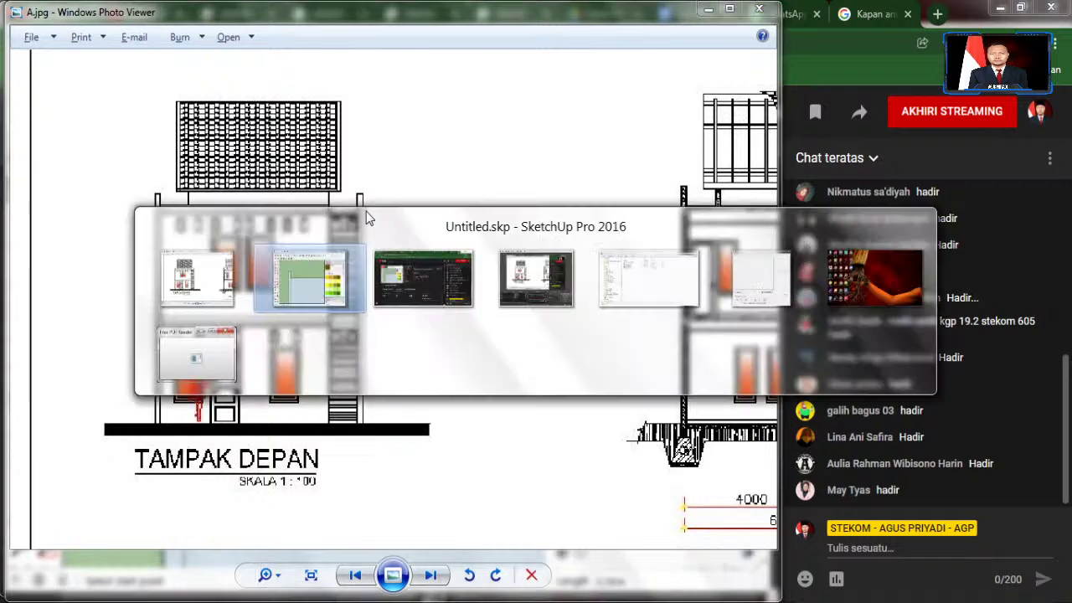
{"action": "scroll", "coordinate": [202, 168], "scroll_direction": "down", "scroll_amount": 2}
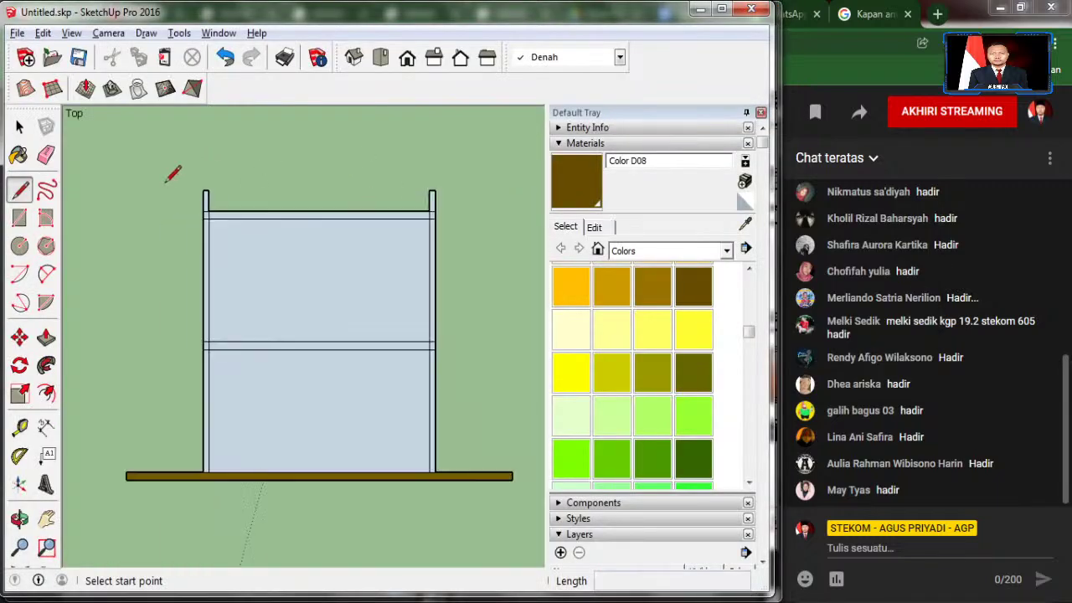
{"action": "scroll", "coordinate": [323, 113], "scroll_direction": "down", "scroll_amount": 2}
{"action": "scroll", "coordinate": [322, 113], "scroll_direction": "down", "scroll_amount": 2}
{"action": "scroll", "coordinate": [323, 114], "scroll_direction": "down", "scroll_amount": 2}
{"action": "scroll", "coordinate": [301, 343], "scroll_direction": "up", "scroll_amount": 3}
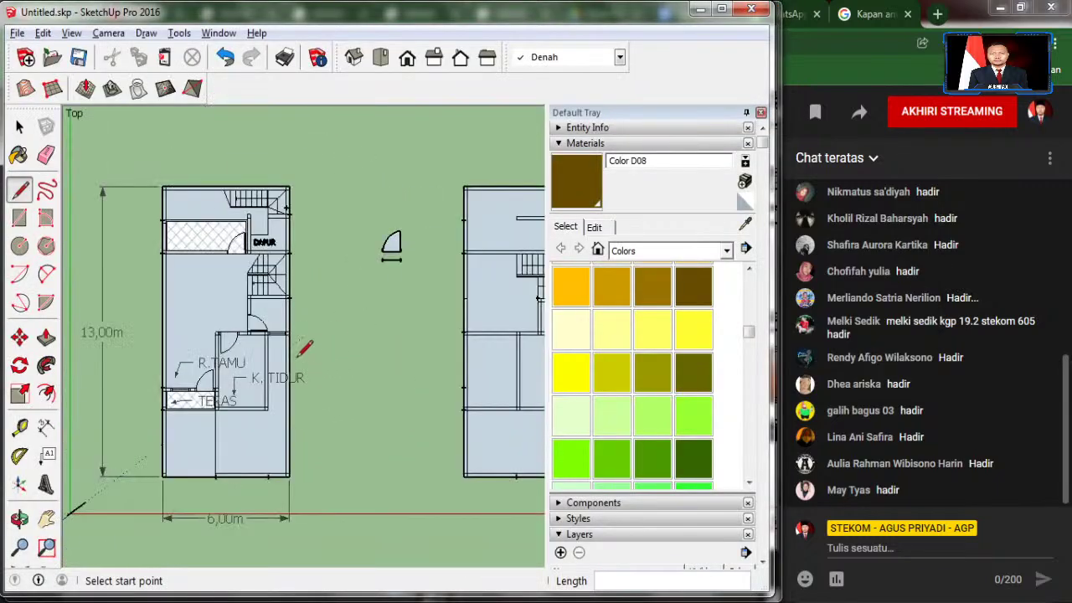
{"action": "scroll", "coordinate": [268, 354], "scroll_direction": "up", "scroll_amount": 3}
{"action": "scroll", "coordinate": [268, 329], "scroll_direction": "up", "scroll_amount": 1}
{"action": "scroll", "coordinate": [251, 265], "scroll_direction": "up", "scroll_amount": 1}
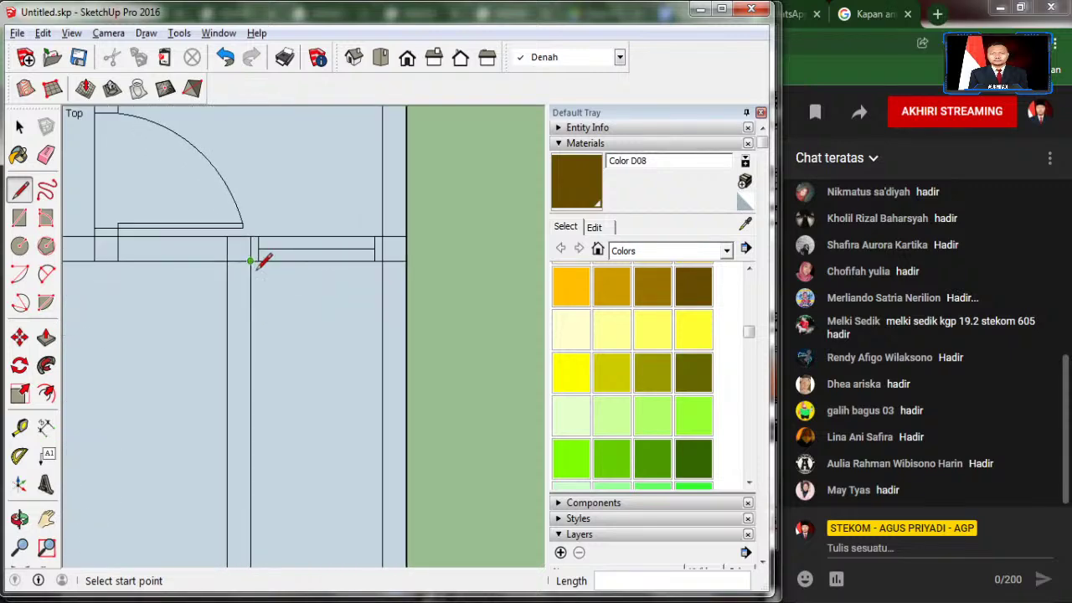
{"action": "scroll", "coordinate": [253, 252], "scroll_direction": "up", "scroll_amount": 1}
{"action": "left_click", "coordinate": [247, 251]}
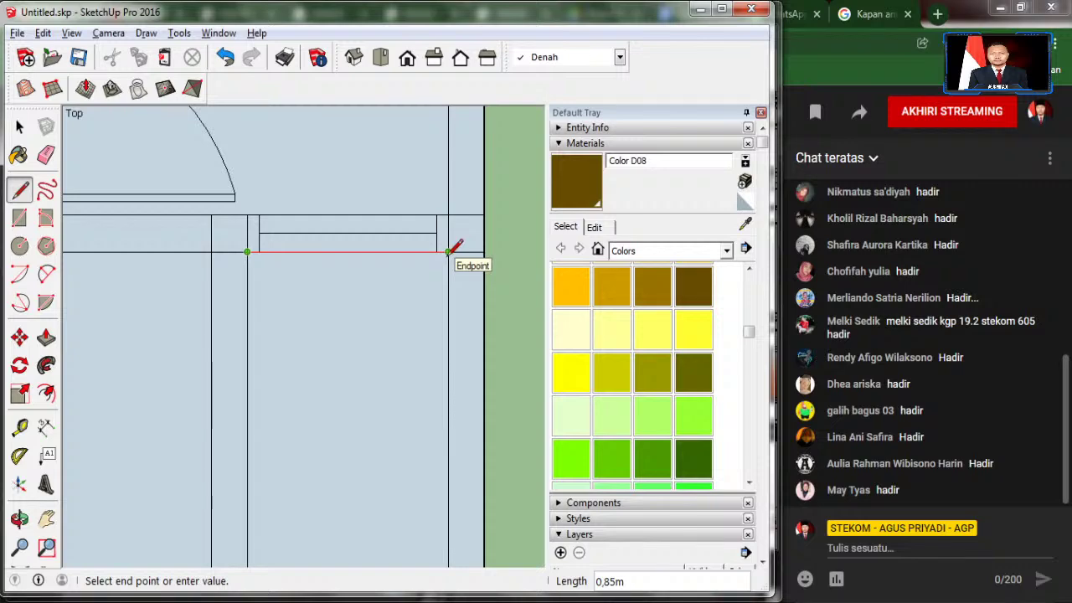
{"action": "scroll", "coordinate": [438, 340], "scroll_direction": "down", "scroll_amount": 2}
{"action": "scroll", "coordinate": [436, 363], "scroll_direction": "down", "scroll_amount": 2}
{"action": "key", "text": "Escape"}
Step: Zoom in on the elevation's top-right corner
{"action": "scroll", "coordinate": [422, 400], "scroll_direction": "down", "scroll_amount": 3}
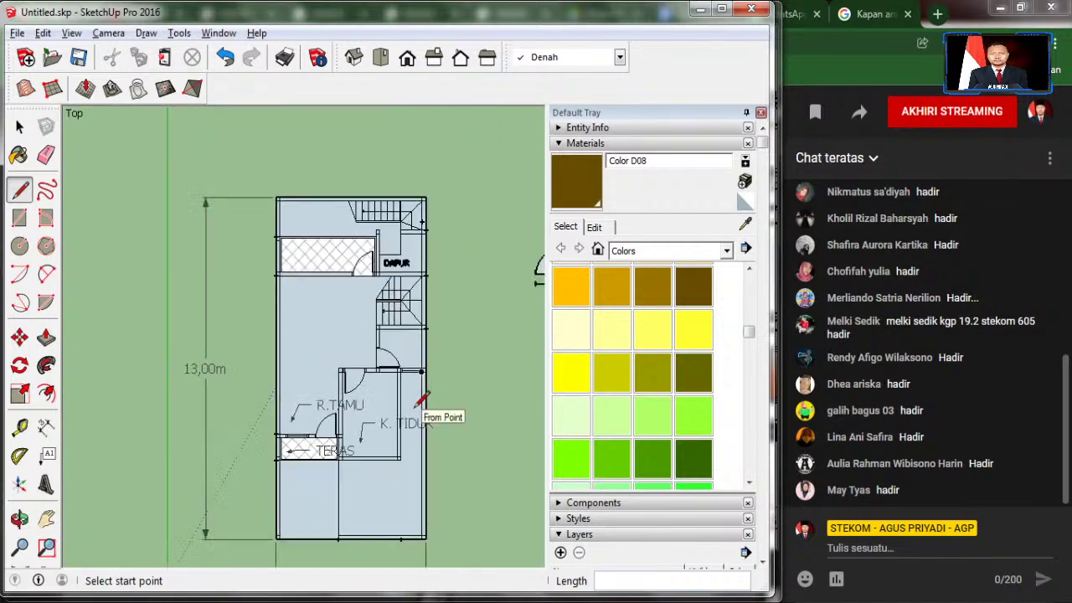
{"action": "scroll", "coordinate": [424, 400], "scroll_direction": "down", "scroll_amount": 2}
{"action": "scroll", "coordinate": [425, 371], "scroll_direction": "down", "scroll_amount": 1}
{"action": "scroll", "coordinate": [452, 109], "scroll_direction": "up", "scroll_amount": 2}
{"action": "scroll", "coordinate": [455, 102], "scroll_direction": "up", "scroll_amount": 2}
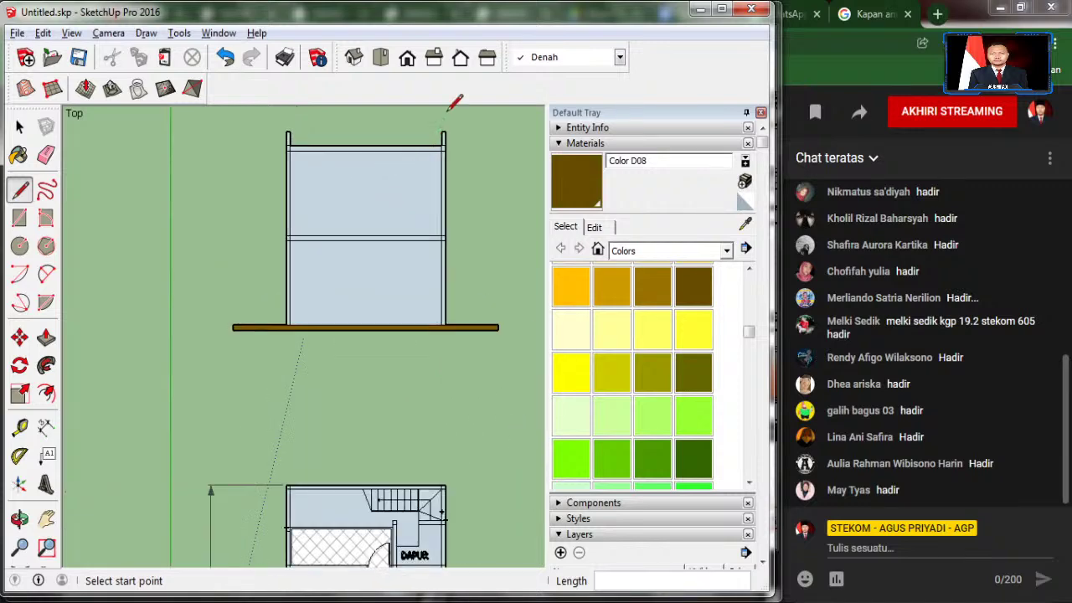
{"action": "scroll", "coordinate": [454, 103], "scroll_direction": "up", "scroll_amount": 2}
{"action": "scroll", "coordinate": [436, 159], "scroll_direction": "up", "scroll_amount": 3}
{"action": "scroll", "coordinate": [469, 167], "scroll_direction": "up", "scroll_amount": 1}
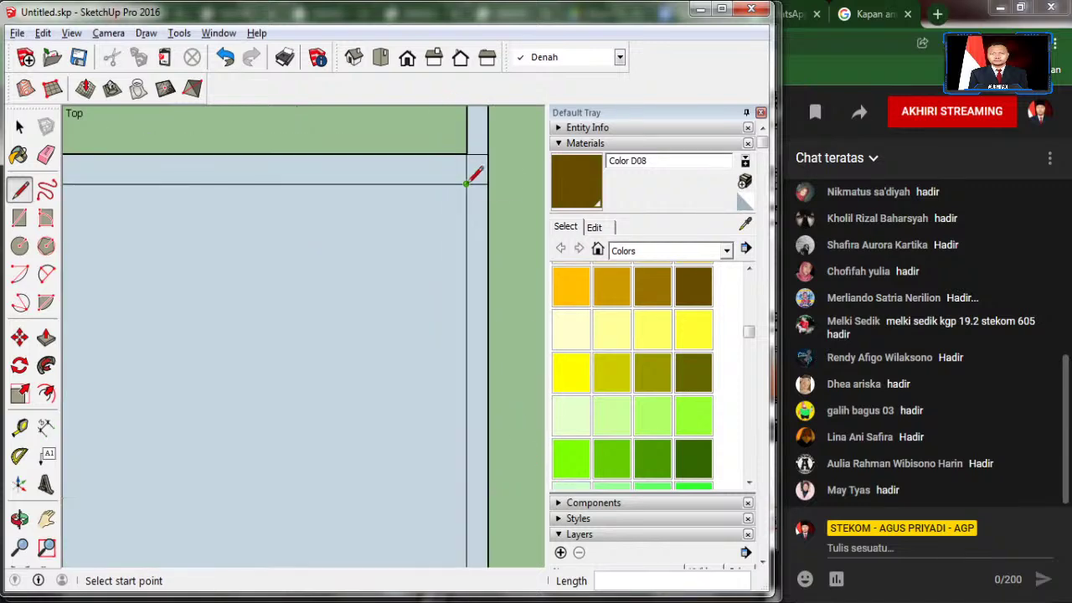
Step: Draw a 6,20m vertical divider 0,85m left of the top-right corner down to the slab, closing the strip's top
{"action": "left_click", "coordinate": [466, 183]}
{"action": "type", "text": "0,85"}
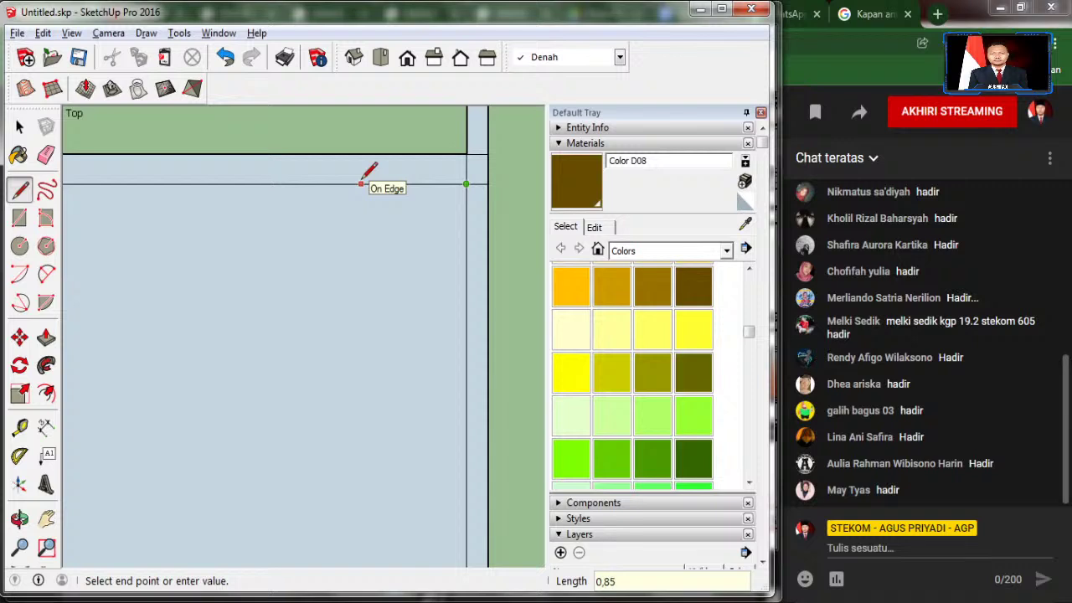
{"action": "left_click", "coordinate": [361, 183]}
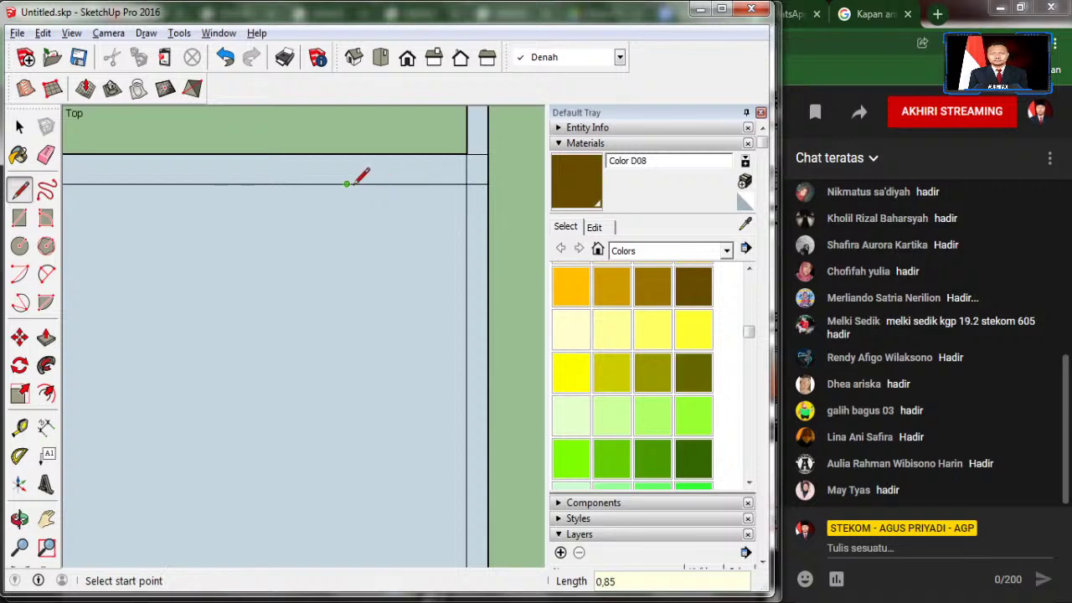
{"action": "left_click", "coordinate": [351, 183]}
{"action": "scroll", "coordinate": [354, 175], "scroll_direction": "down", "scroll_amount": 2}
{"action": "scroll", "coordinate": [360, 134], "scroll_direction": "down", "scroll_amount": 2}
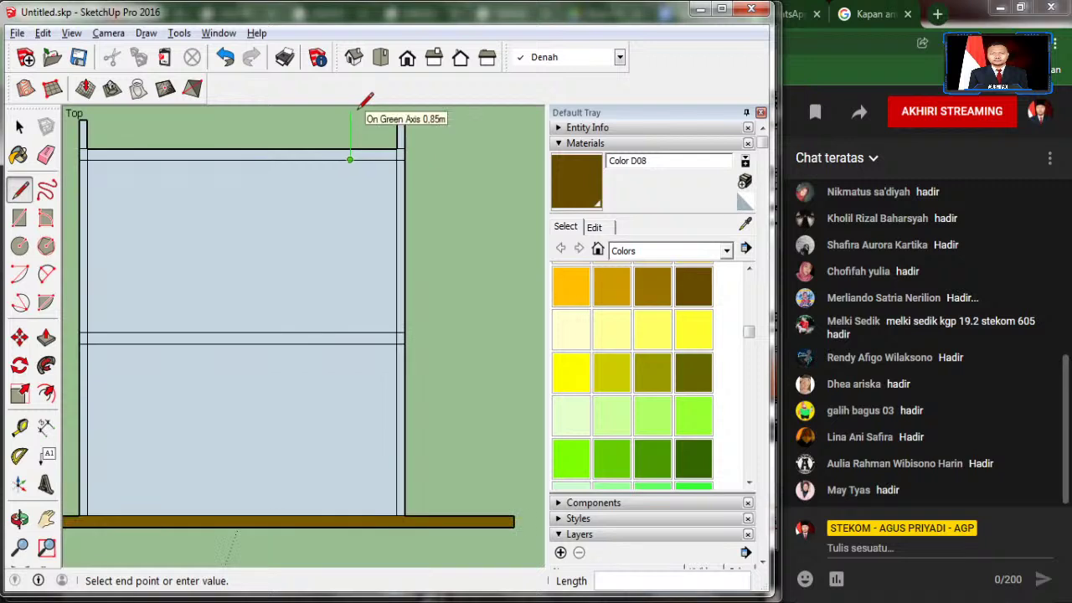
{"action": "scroll", "coordinate": [360, 103], "scroll_direction": "down", "scroll_amount": 1}
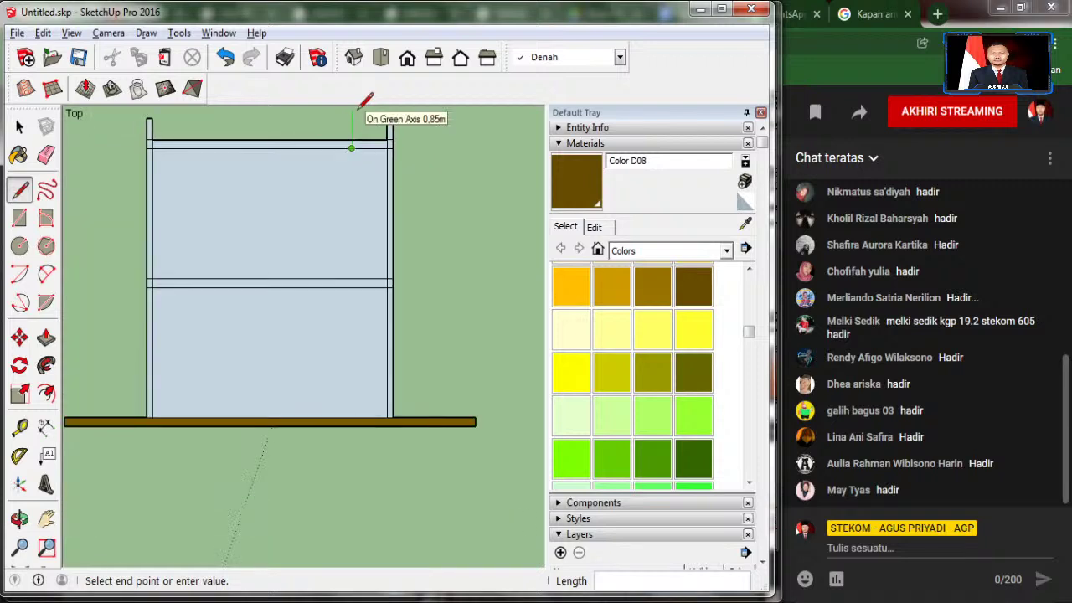
{"action": "left_click", "coordinate": [352, 416]}
{"action": "left_click", "coordinate": [352, 149]}
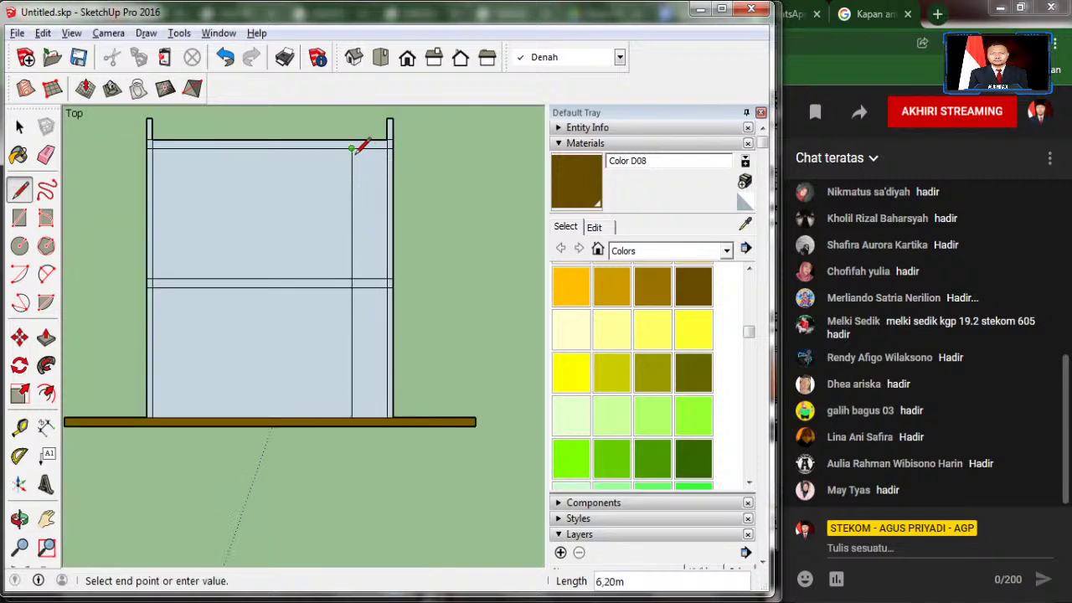
{"action": "left_click", "coordinate": [391, 148]}
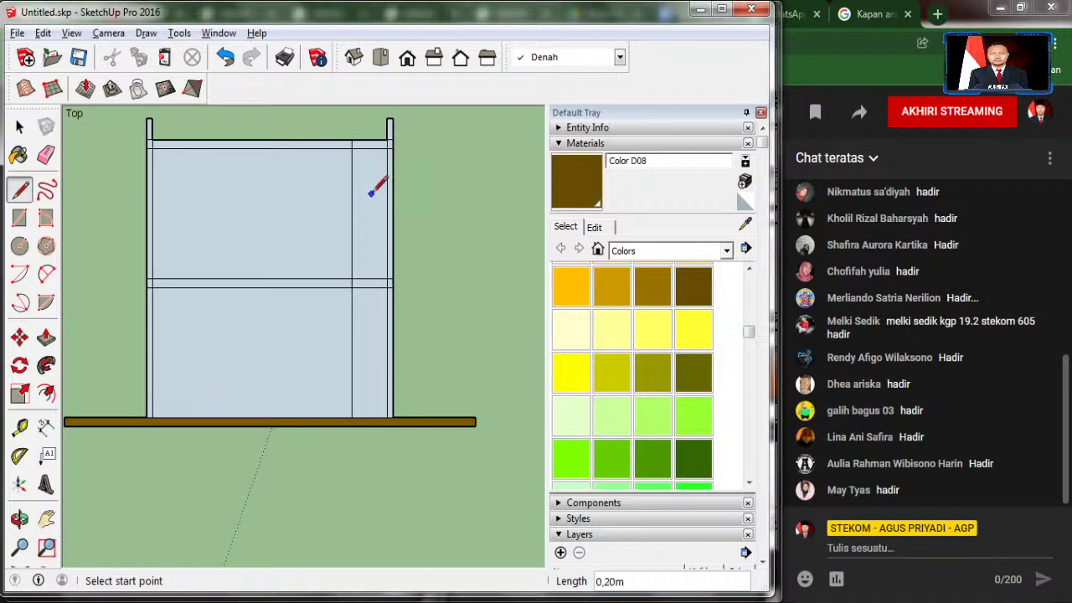
{"action": "left_click", "coordinate": [46, 154]}
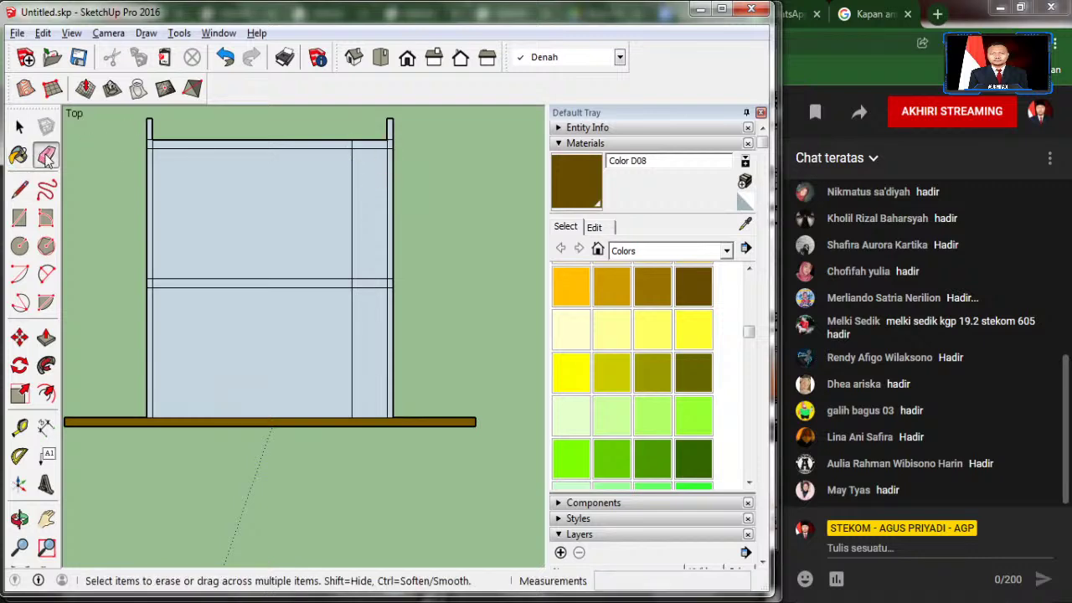
Step: Erase the short top-edge piece beside the right column and compare with the reference elevation
{"action": "left_click", "coordinate": [365, 140]}
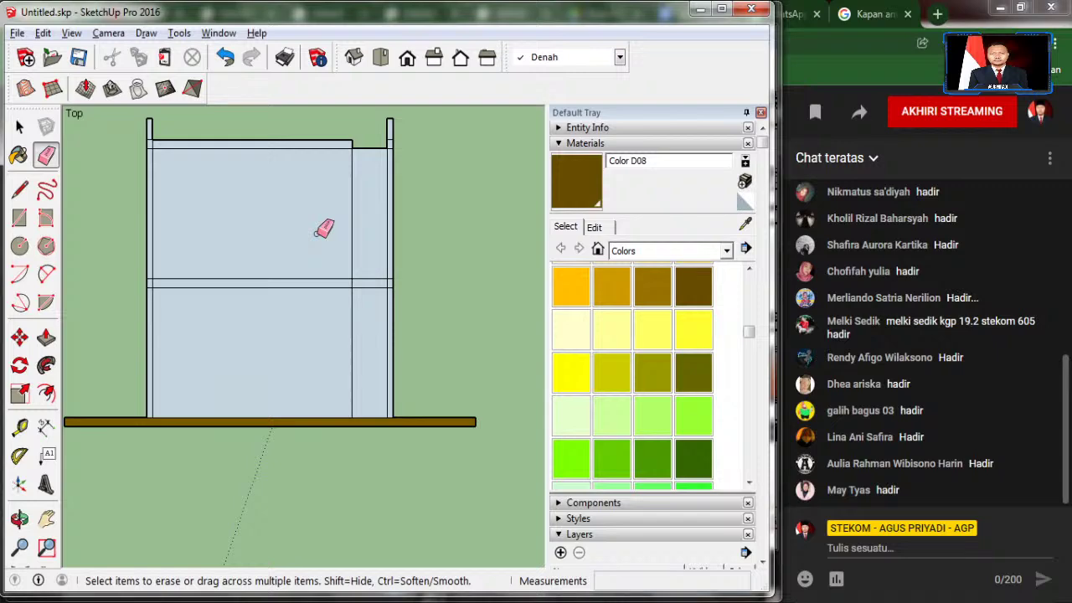
{"action": "key", "text": "alt+Tab"}
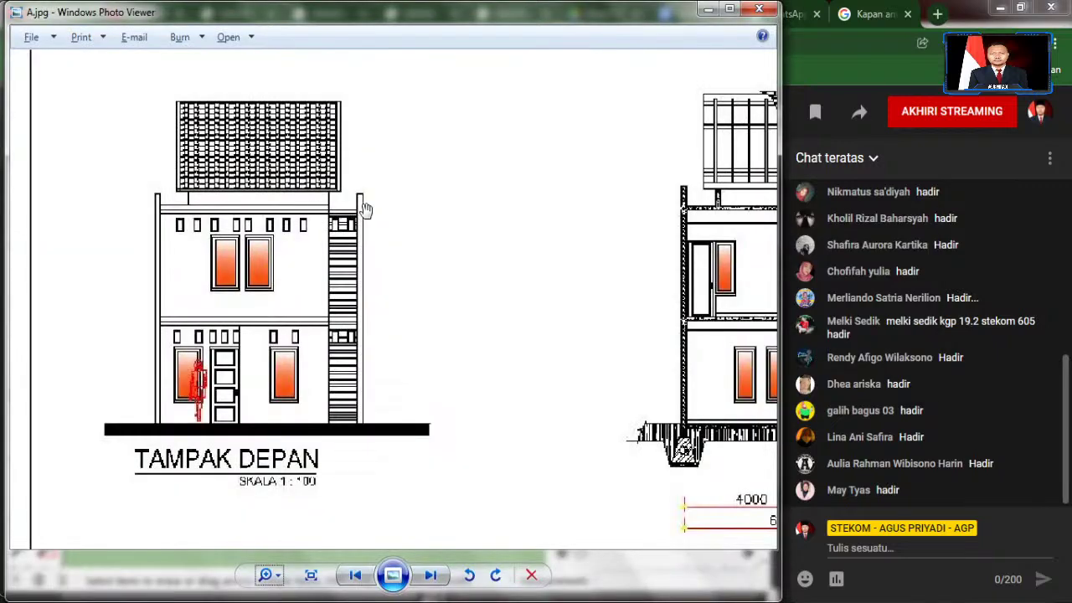
{"action": "scroll", "coordinate": [341, 205], "scroll_direction": "up", "scroll_amount": 3}
{"action": "scroll", "coordinate": [341, 205], "scroll_direction": "down", "scroll_amount": 2}
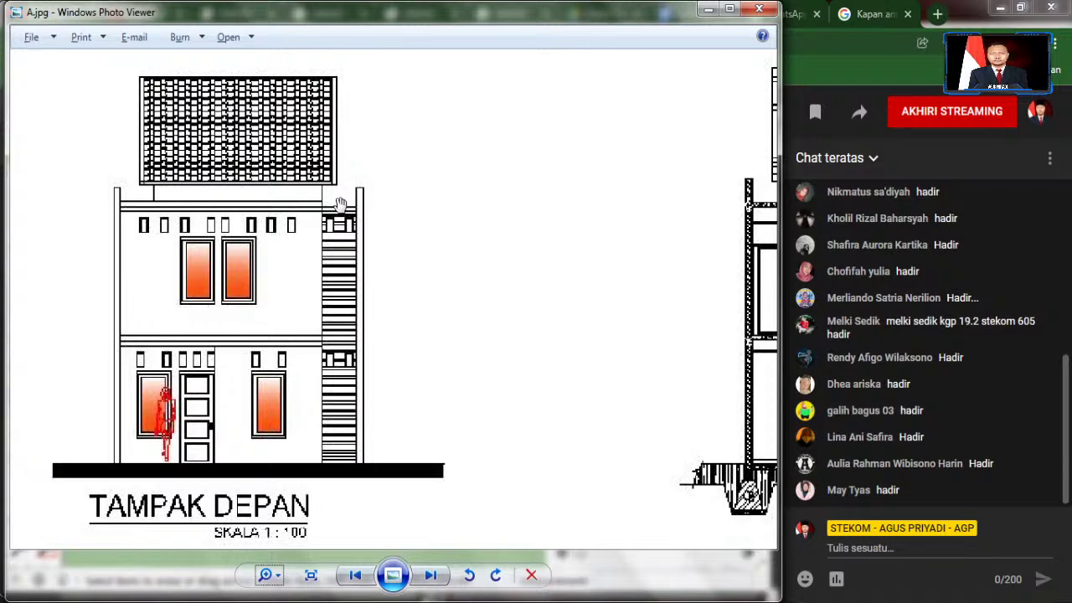
{"action": "key", "text": "alt+Tab"}
{"action": "scroll", "coordinate": [371, 187], "scroll_direction": "up", "scroll_amount": 3}
{"action": "scroll", "coordinate": [394, 130], "scroll_direction": "up", "scroll_amount": 2}
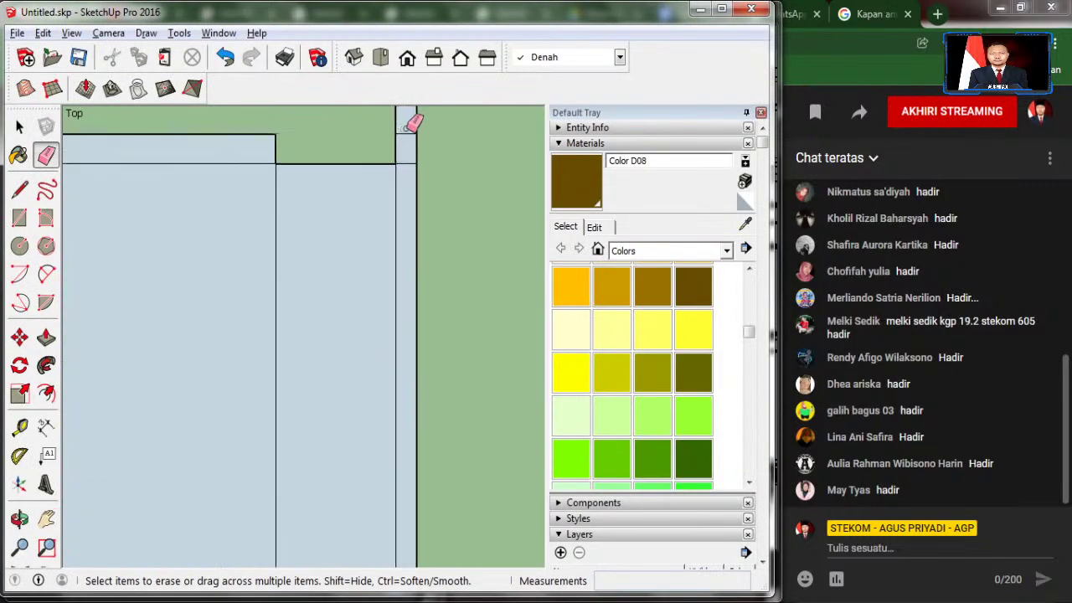
{"action": "scroll", "coordinate": [432, 149], "scroll_direction": "down", "scroll_amount": 1}
{"action": "scroll", "coordinate": [427, 155], "scroll_direction": "down", "scroll_amount": 1}
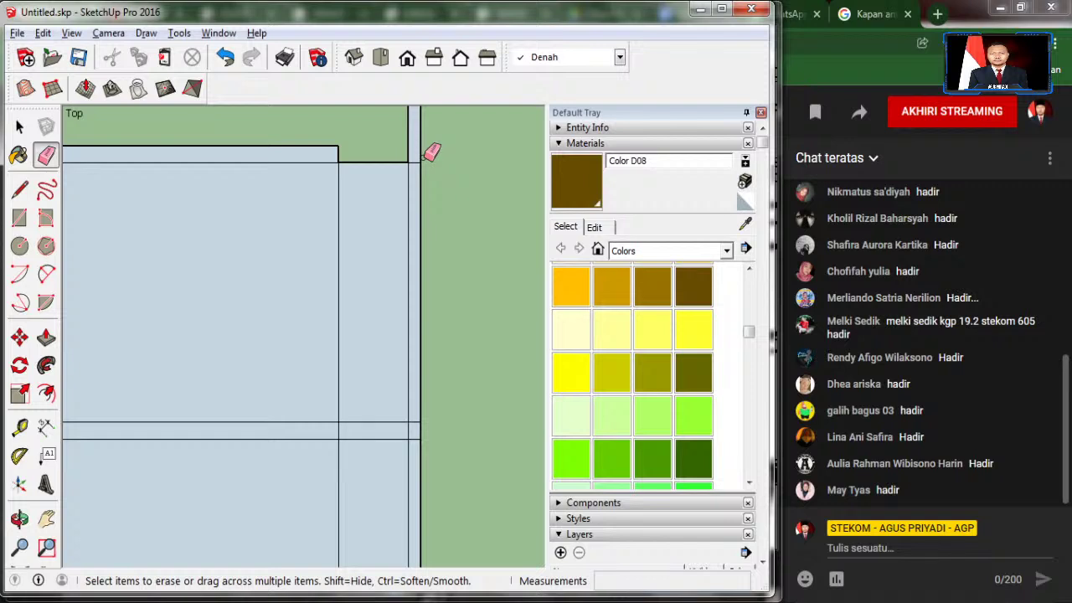
{"action": "scroll", "coordinate": [431, 151], "scroll_direction": "down", "scroll_amount": 1}
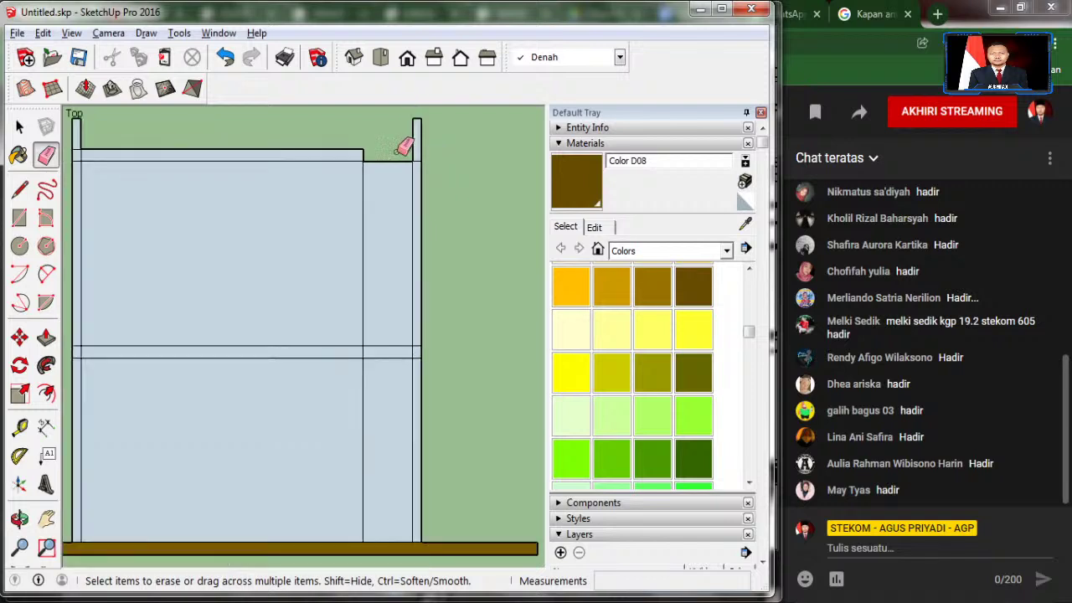
{"action": "left_click", "coordinate": [21, 191]}
{"action": "scroll", "coordinate": [80, 160], "scroll_direction": "up", "scroll_amount": 2}
{"action": "scroll", "coordinate": [96, 164], "scroll_direction": "up", "scroll_amount": 1}
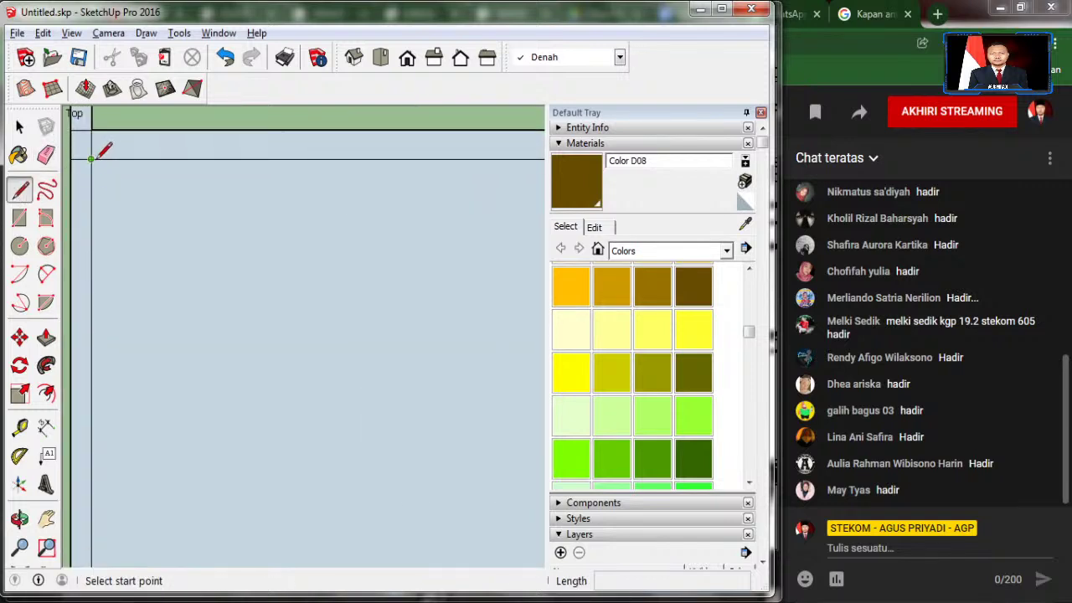
Step: Draw a 4,85m horizontal line just below the upper wall's top edge, forming a thin strip
{"action": "left_click", "coordinate": [93, 159]}
{"action": "type", "text": "0,15"}
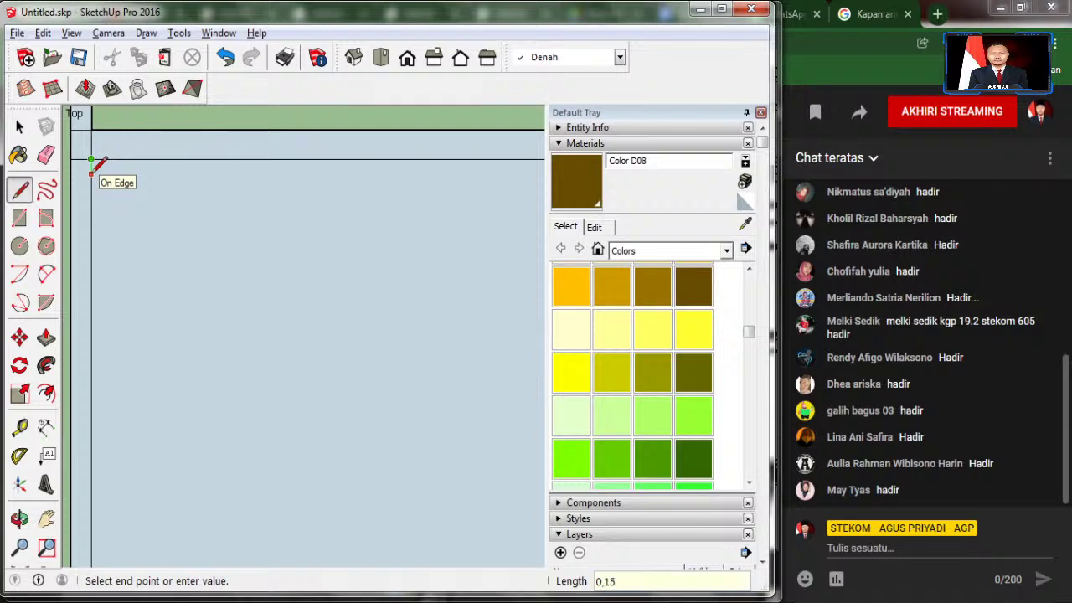
{"action": "left_click", "coordinate": [92, 172]}
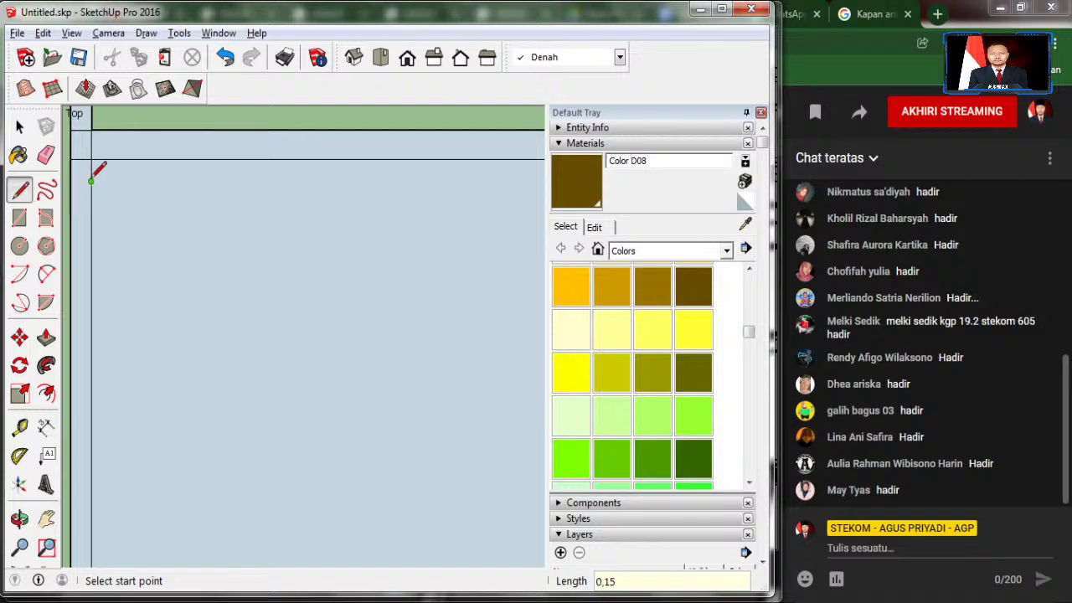
{"action": "left_click", "coordinate": [92, 174]}
{"action": "scroll", "coordinate": [94, 169], "scroll_direction": "down", "scroll_amount": 2}
{"action": "scroll", "coordinate": [95, 168], "scroll_direction": "down", "scroll_amount": 1}
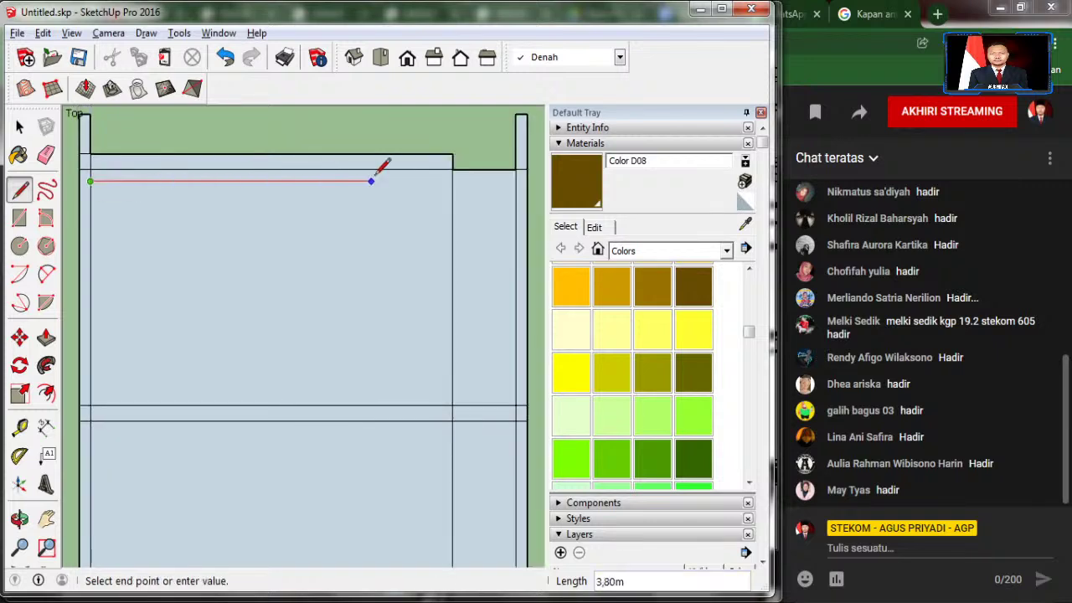
{"action": "left_click", "coordinate": [453, 181]}
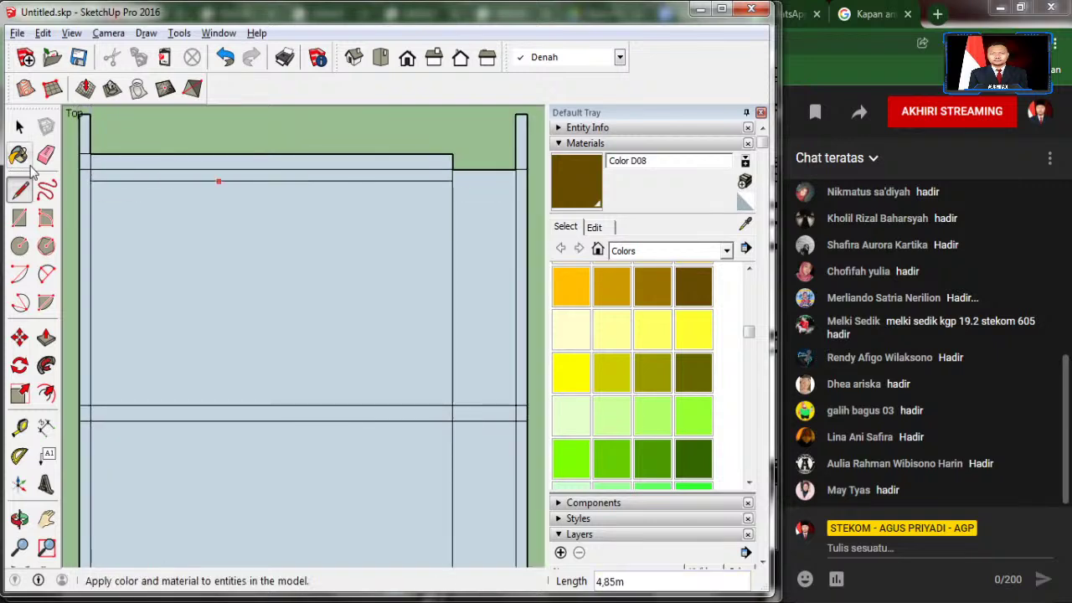
Step: Copy the thin top strip 3,20m down, below the storey divider
{"action": "left_click", "coordinate": [20, 129]}
{"action": "left_click", "coordinate": [115, 179]}
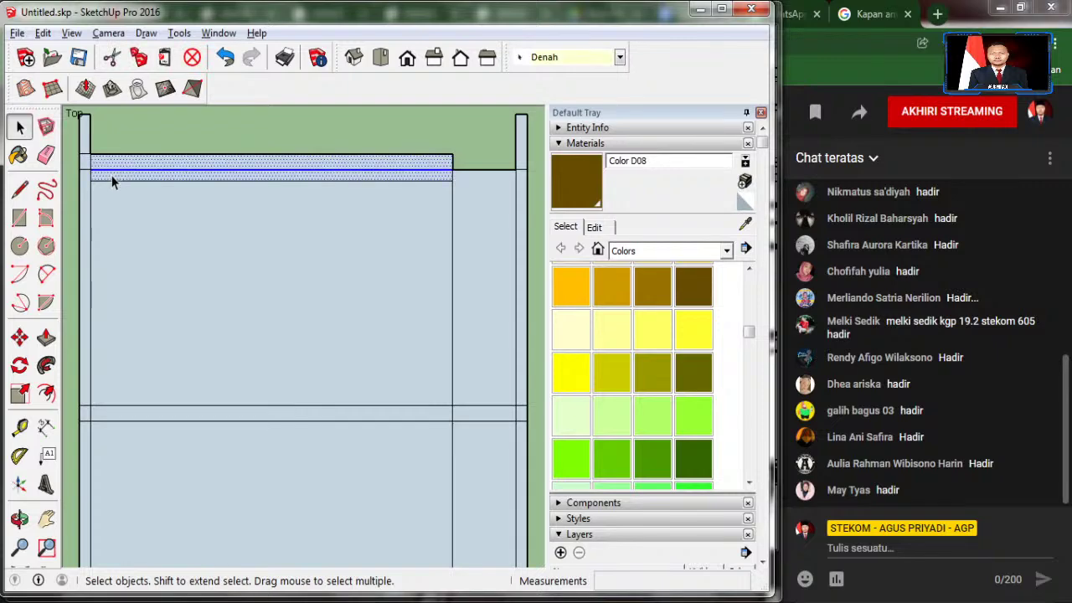
{"action": "left_click", "coordinate": [109, 215]}
{"action": "left_click", "coordinate": [109, 176]}
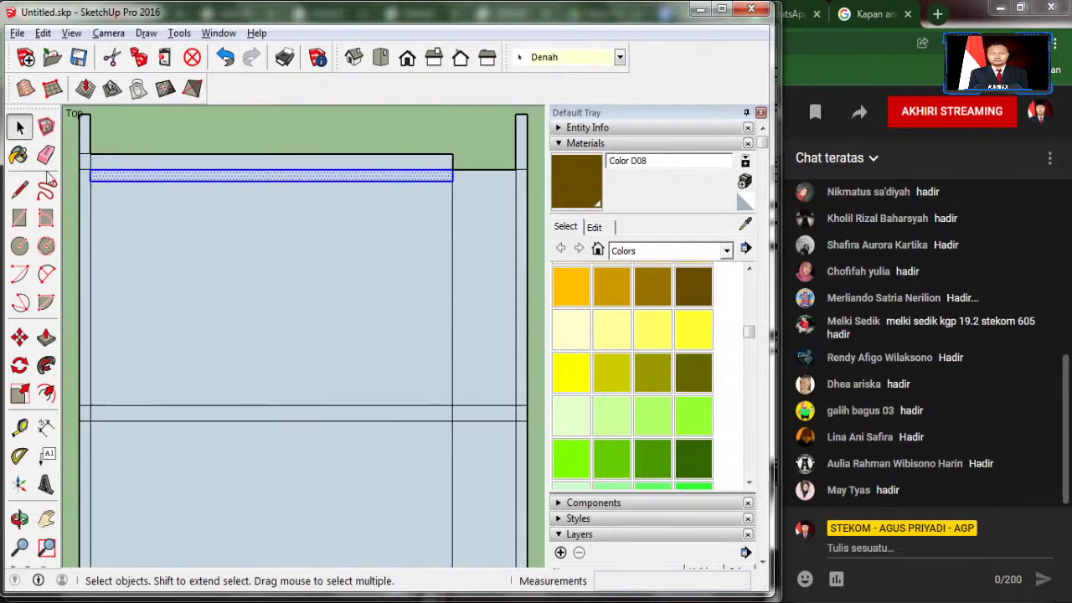
{"action": "left_click", "coordinate": [20, 337]}
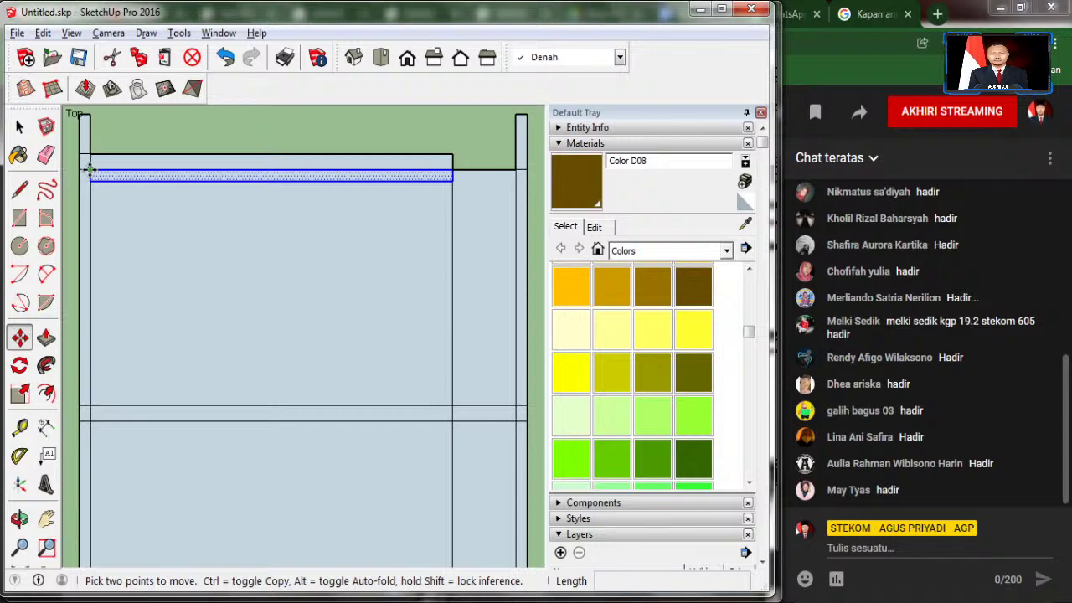
{"action": "key", "text": "ctrl"}
{"action": "left_click", "coordinate": [89, 169]}
{"action": "left_click", "coordinate": [89, 422]}
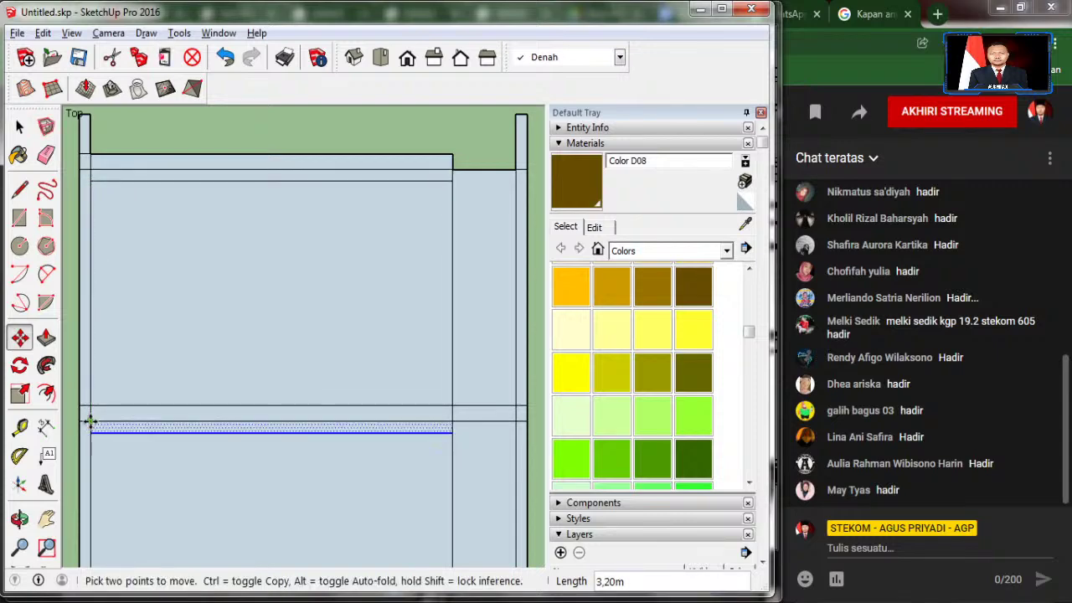
{"action": "left_click", "coordinate": [19, 126]}
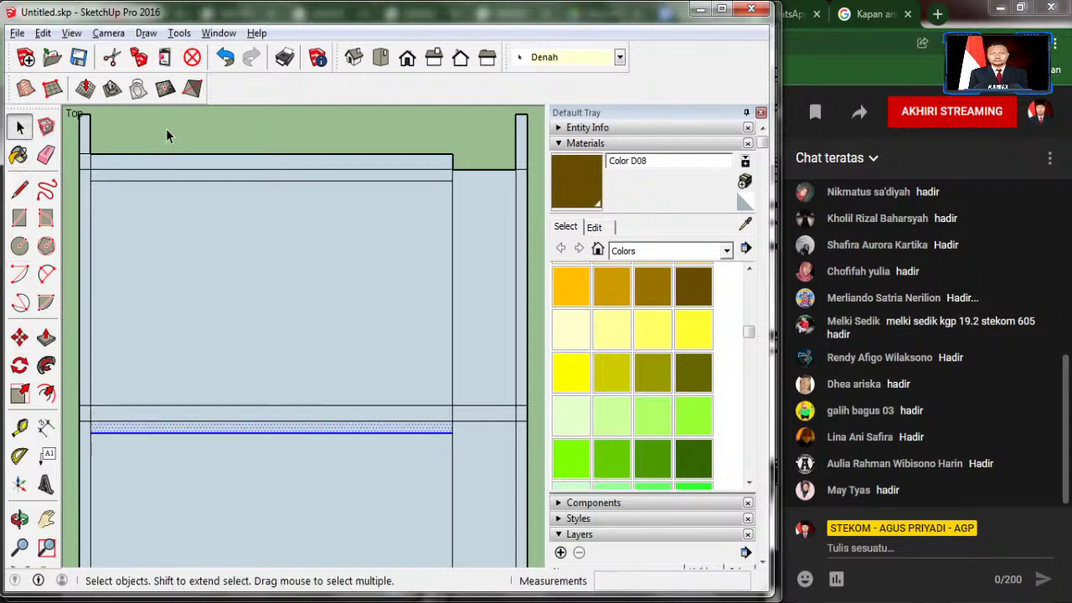
Step: Draw 0,85m along the top edge from the left corner, then a 0,49m vertical edge upward
{"action": "left_click", "coordinate": [19, 190]}
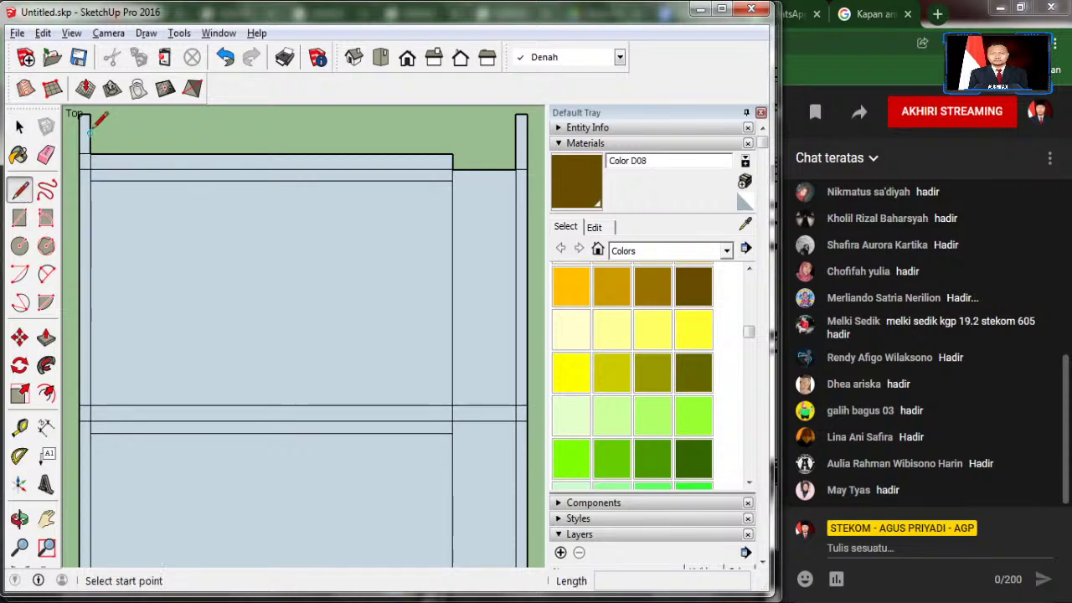
{"action": "left_click", "coordinate": [90, 153]}
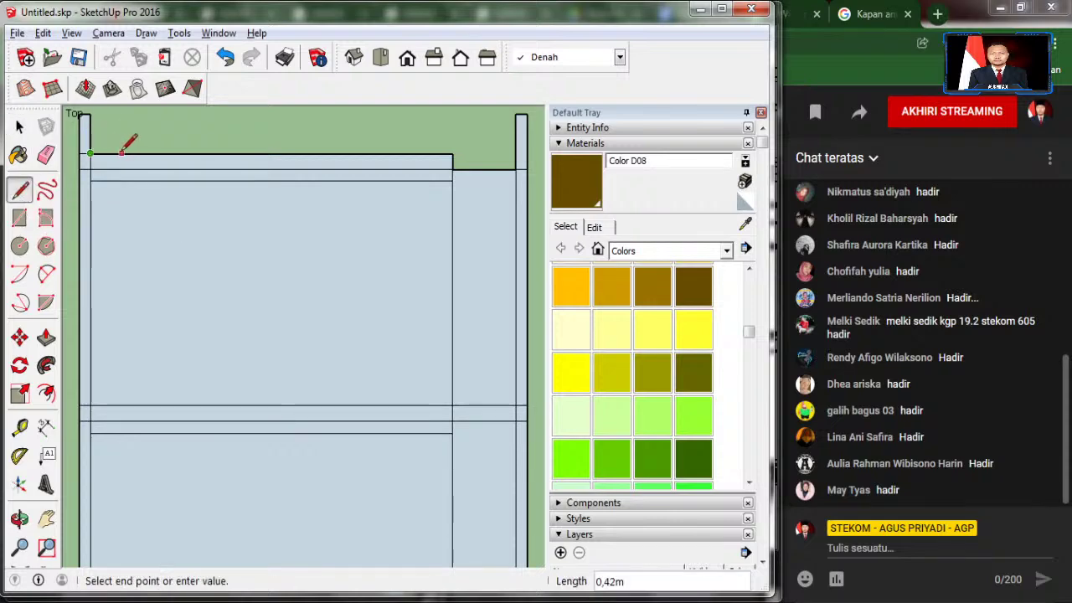
{"action": "type", "text": "0,85"}
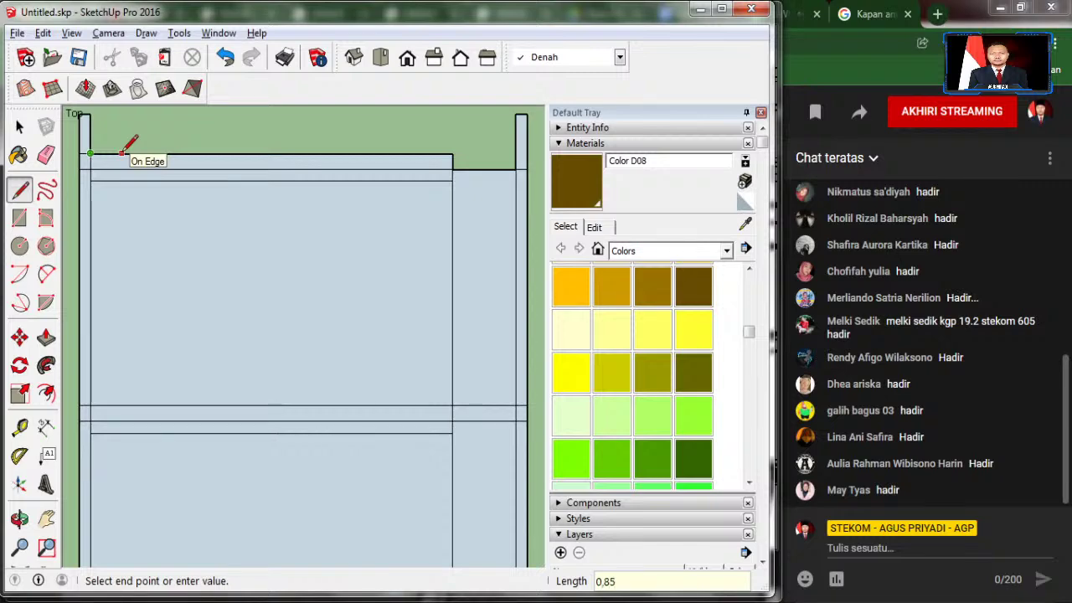
{"action": "key", "text": "Return"}
{"action": "left_click", "coordinate": [154, 152]}
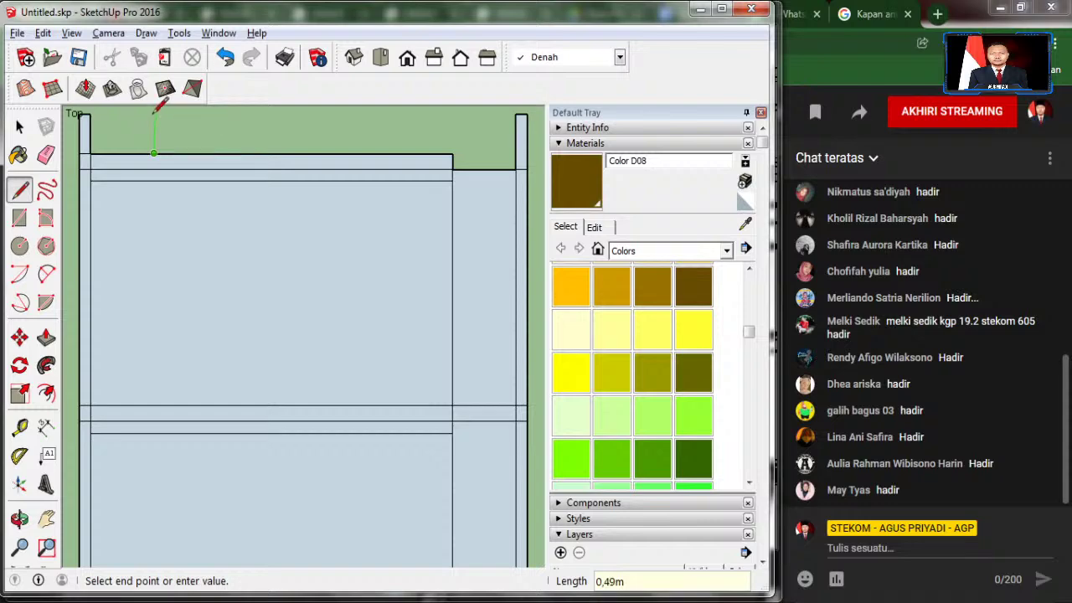
{"action": "left_click", "coordinate": [153, 113]}
{"action": "key", "text": "Escape"}
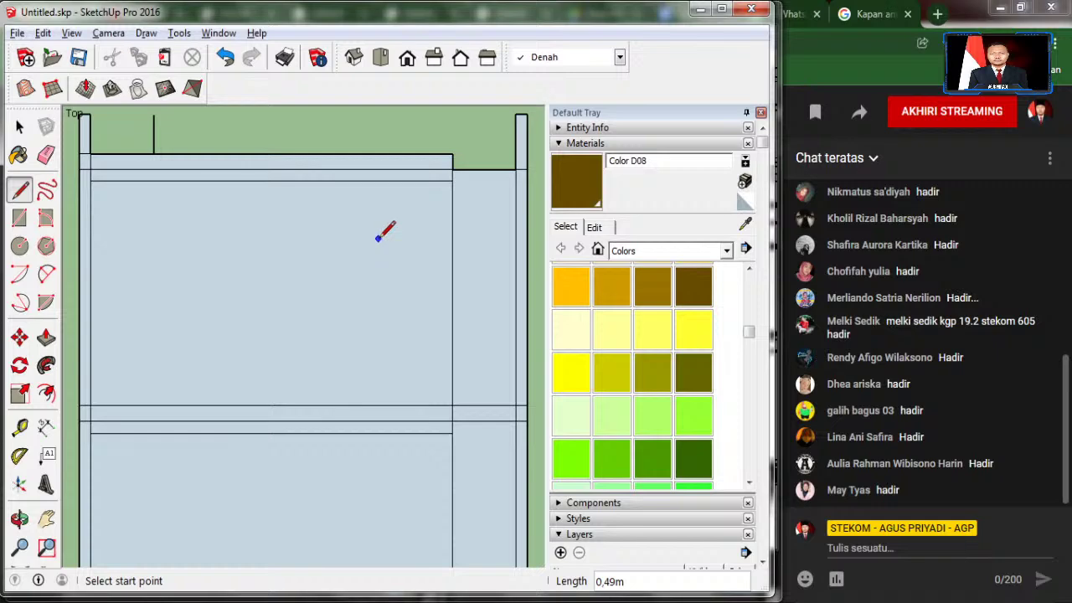
{"action": "key", "text": "alt+Tab"}
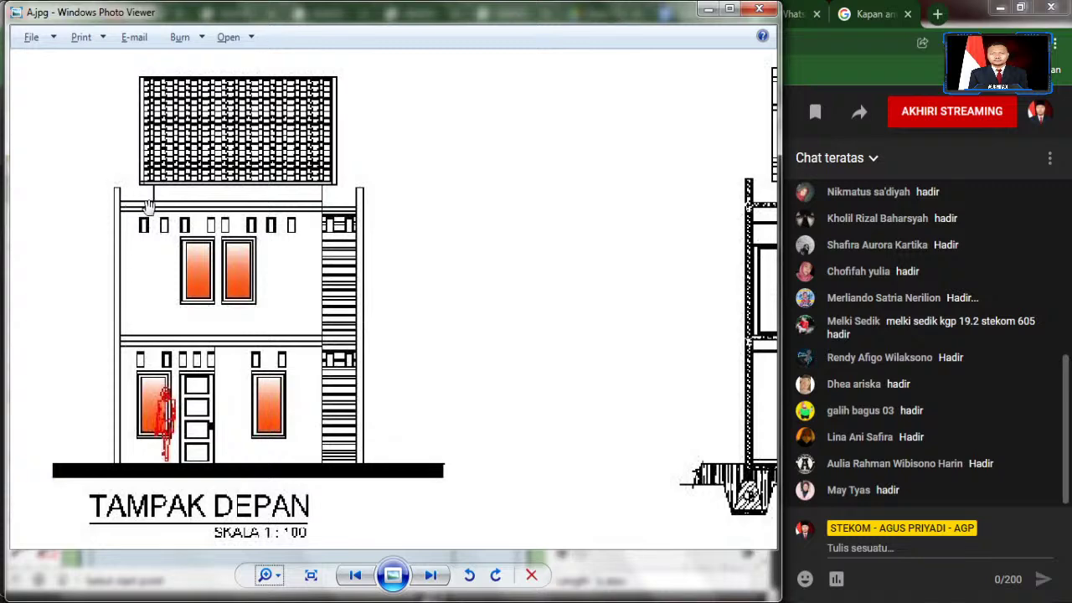
{"action": "key", "text": "alt+Tab"}
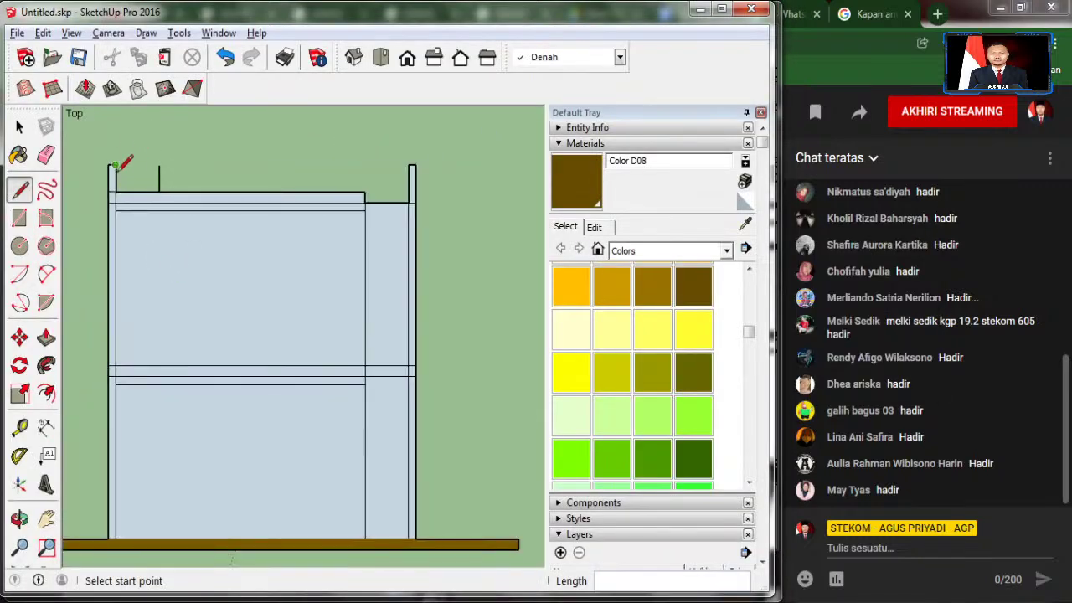
Step: Sketch a top line and short vertical edge near the left column, then erase both leftover edges
{"action": "left_click", "coordinate": [115, 165]}
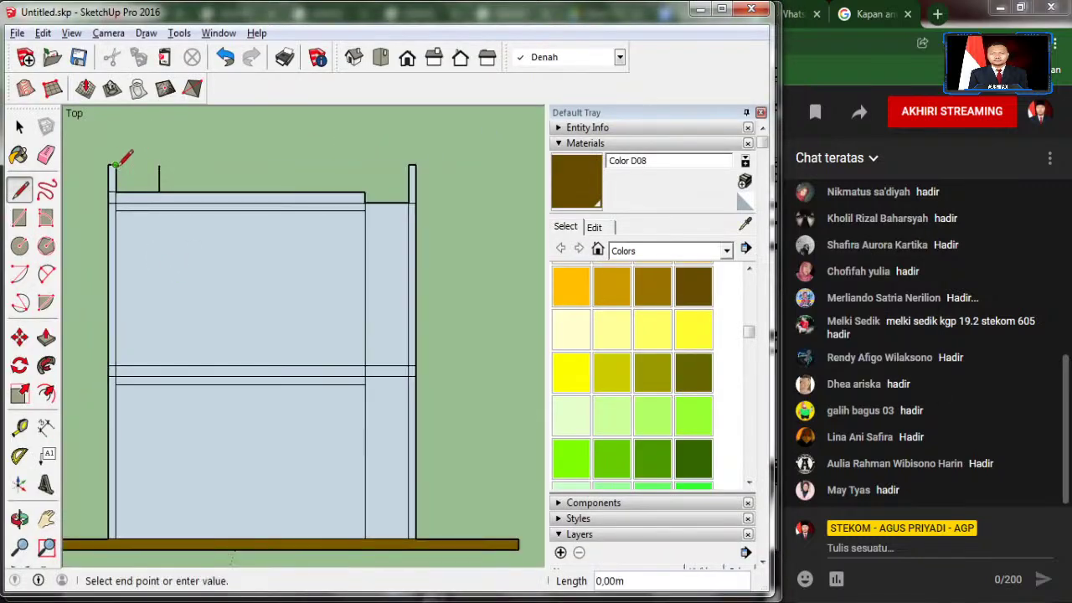
{"action": "left_click", "coordinate": [173, 163]}
{"action": "scroll", "coordinate": [159, 161], "scroll_direction": "up", "scroll_amount": 3}
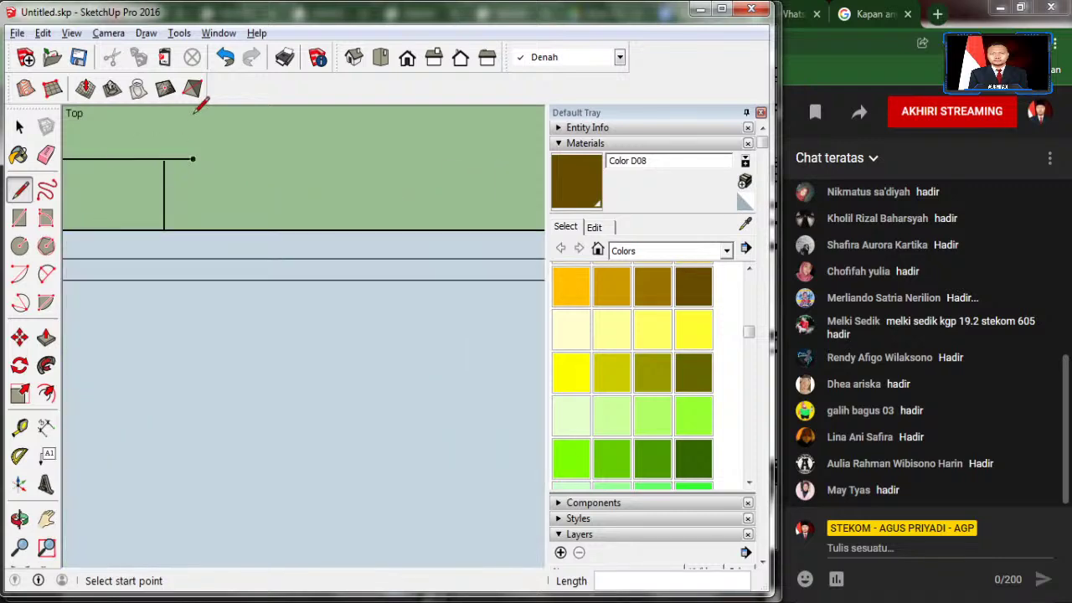
{"action": "scroll", "coordinate": [173, 143], "scroll_direction": "up", "scroll_amount": 2}
{"action": "scroll", "coordinate": [167, 164], "scroll_direction": "up", "scroll_amount": 1}
{"action": "scroll", "coordinate": [167, 168], "scroll_direction": "up", "scroll_amount": 1}
{"action": "left_click", "coordinate": [163, 165]}
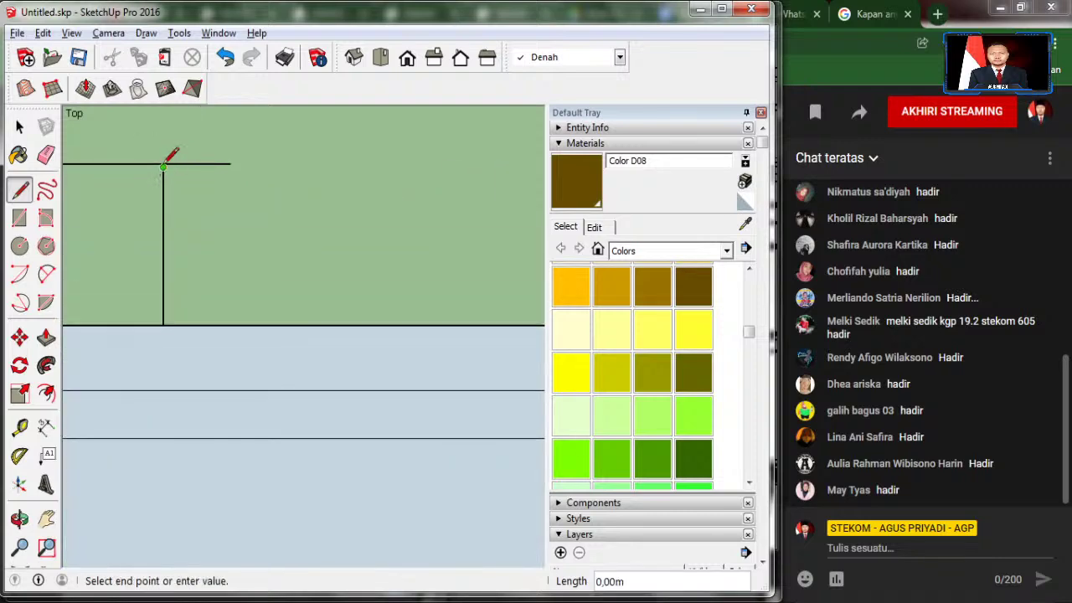
{"action": "left_click", "coordinate": [163, 147]}
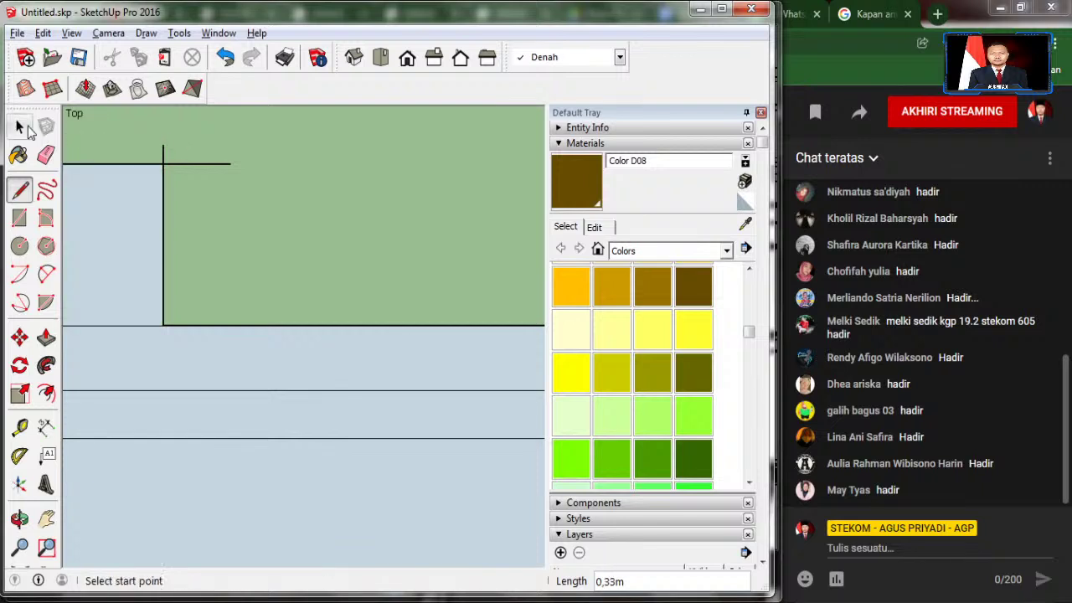
{"action": "left_click", "coordinate": [19, 125]}
{"action": "left_click", "coordinate": [46, 156]}
{"action": "left_click", "coordinate": [91, 163]}
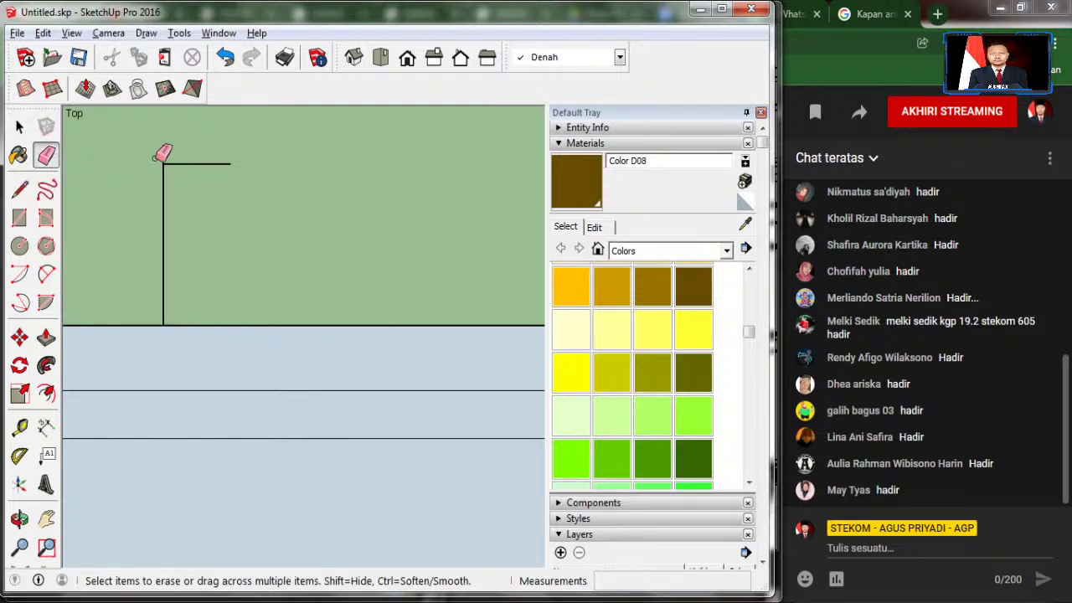
{"action": "left_click", "coordinate": [162, 150]}
{"action": "left_click", "coordinate": [164, 149]}
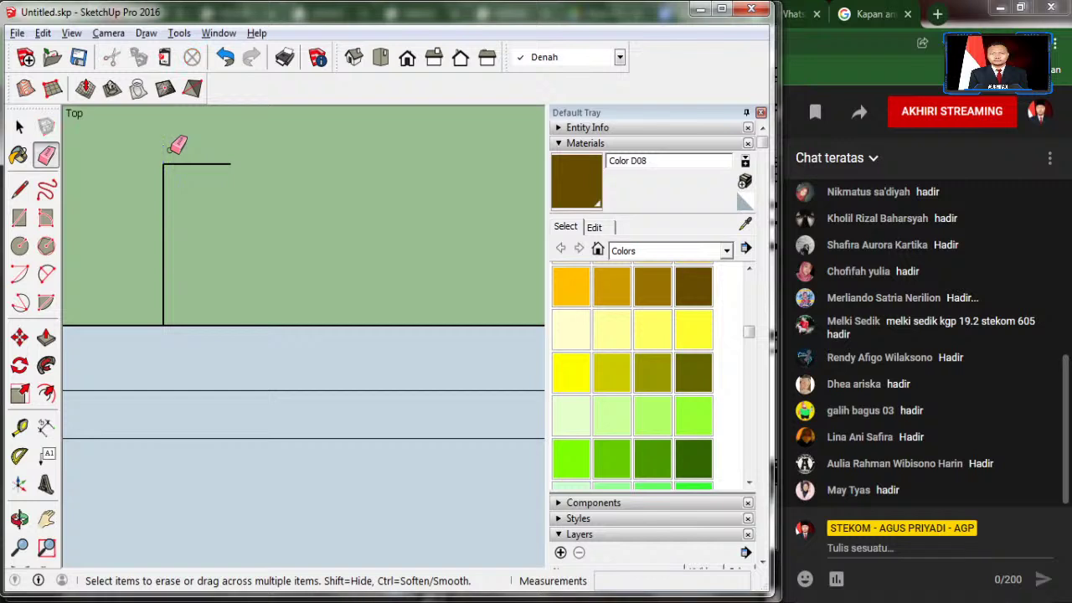
{"action": "scroll", "coordinate": [67, 201], "scroll_direction": "down", "scroll_amount": 1}
{"action": "scroll", "coordinate": [340, 203], "scroll_direction": "down", "scroll_amount": 1}
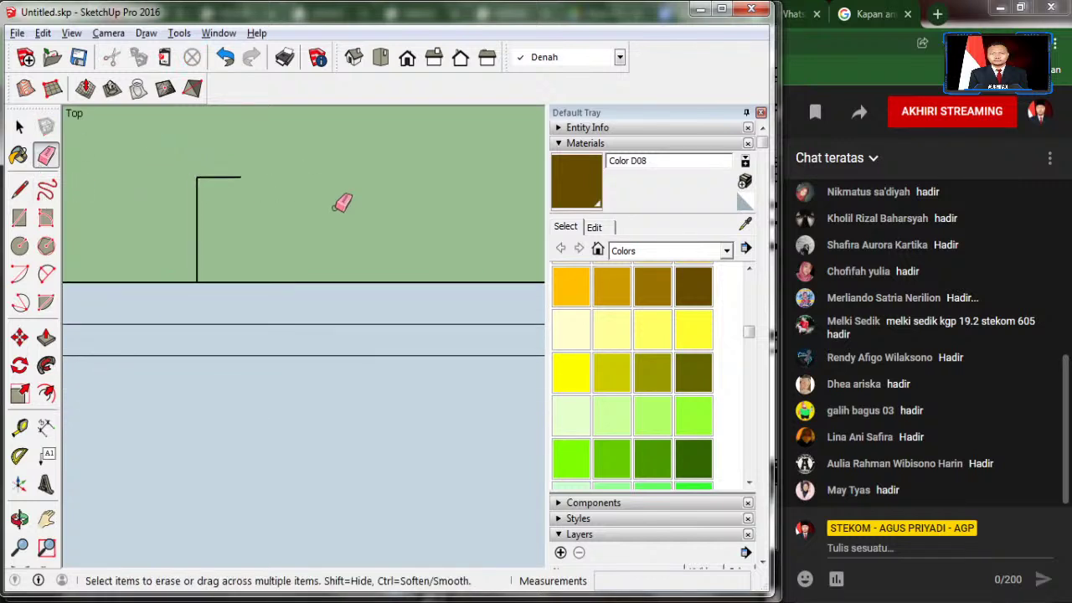
{"action": "scroll", "coordinate": [340, 203], "scroll_direction": "down", "scroll_amount": 1}
Step: Draw the raised block's top edge and right side to close it into a face
{"action": "left_click", "coordinate": [21, 195]}
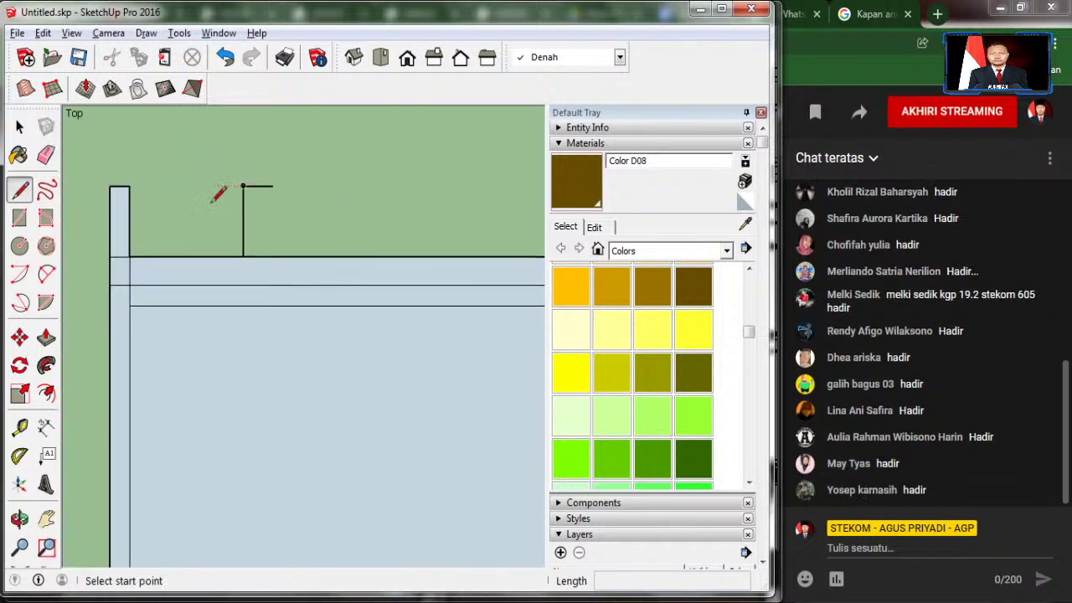
{"action": "scroll", "coordinate": [205, 196], "scroll_direction": "down", "scroll_amount": 2}
{"action": "scroll", "coordinate": [191, 186], "scroll_direction": "down", "scroll_amount": 1}
{"action": "scroll", "coordinate": [193, 178], "scroll_direction": "down", "scroll_amount": 1}
{"action": "scroll", "coordinate": [491, 199], "scroll_direction": "up", "scroll_amount": 1}
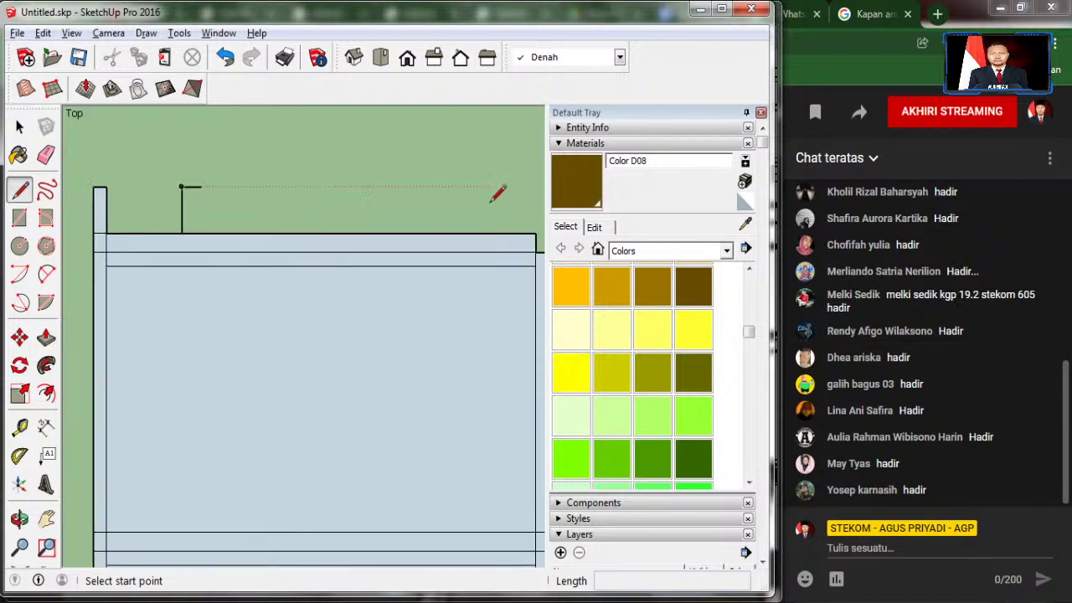
{"action": "scroll", "coordinate": [491, 200], "scroll_direction": "up", "scroll_amount": 1}
{"action": "scroll", "coordinate": [167, 181], "scroll_direction": "down", "scroll_amount": 1}
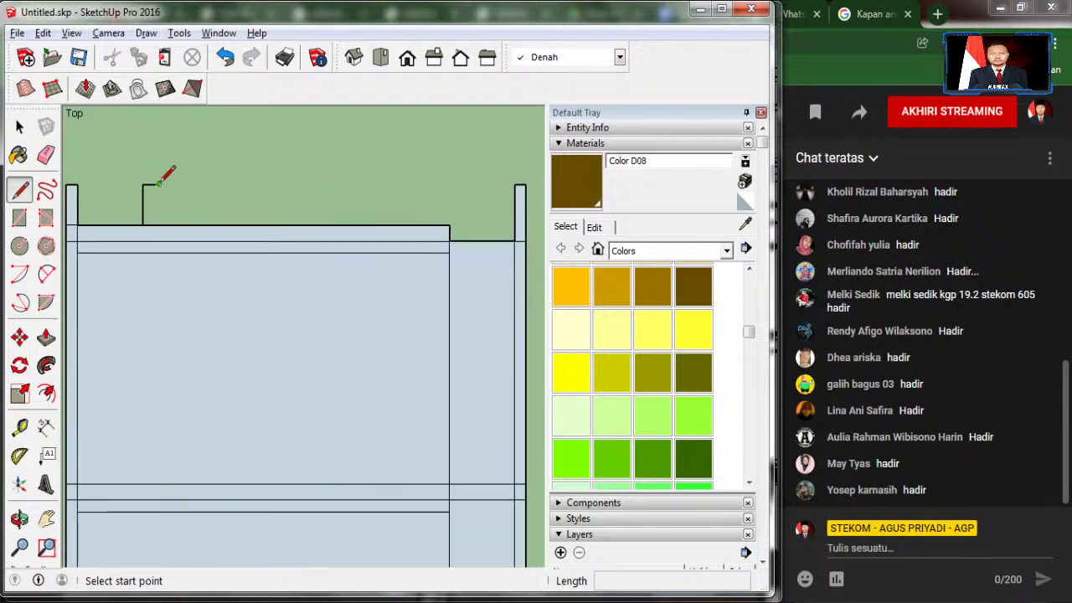
{"action": "left_click", "coordinate": [143, 184]}
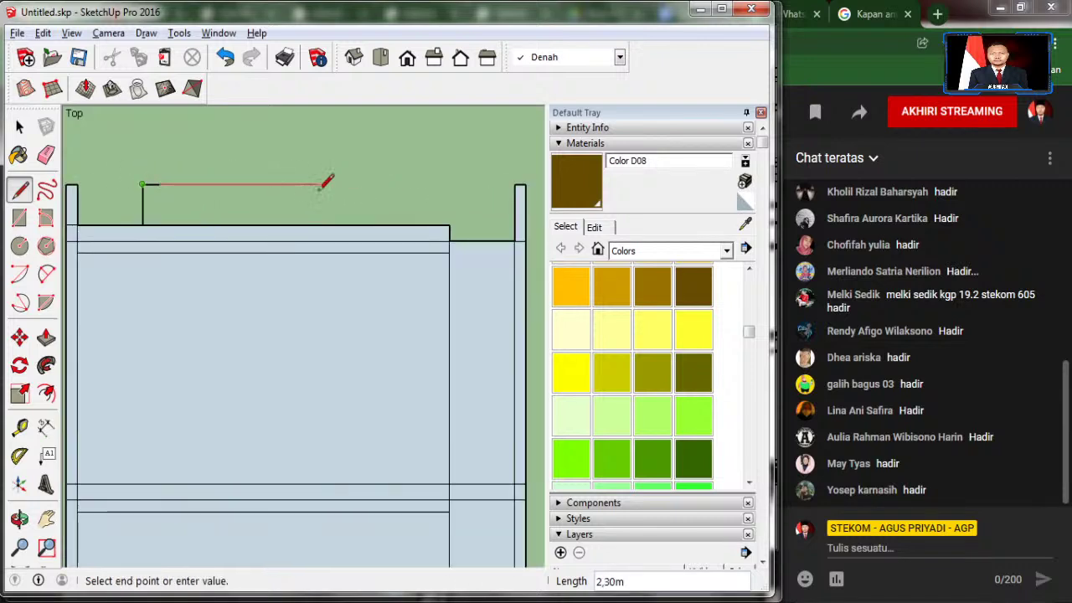
{"action": "left_click", "coordinate": [455, 184]}
{"action": "key", "text": "Escape"}
{"action": "left_click", "coordinate": [449, 225]}
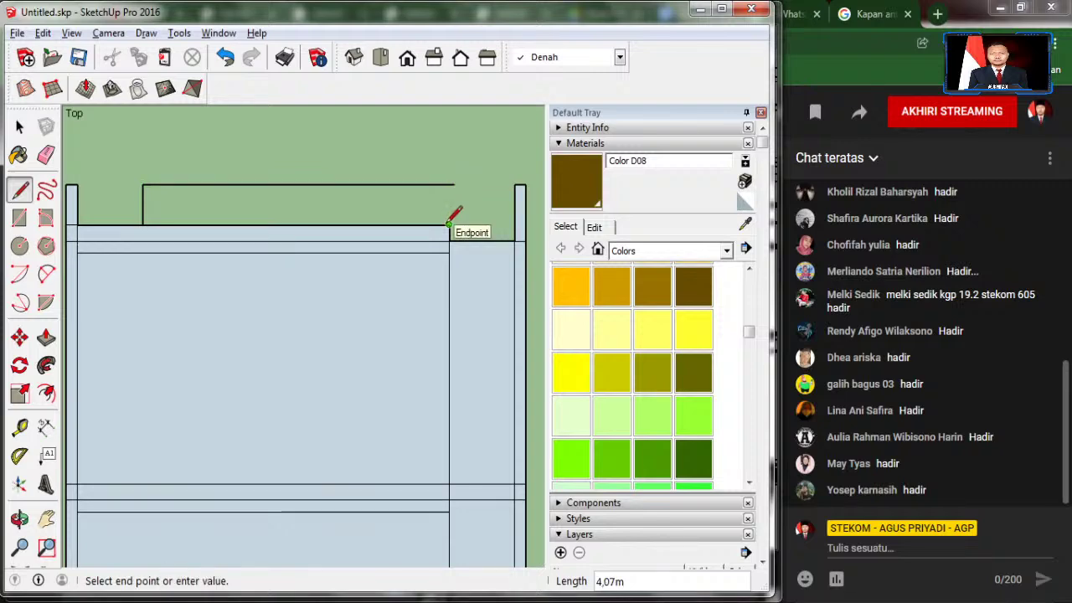
{"action": "left_click", "coordinate": [449, 185]}
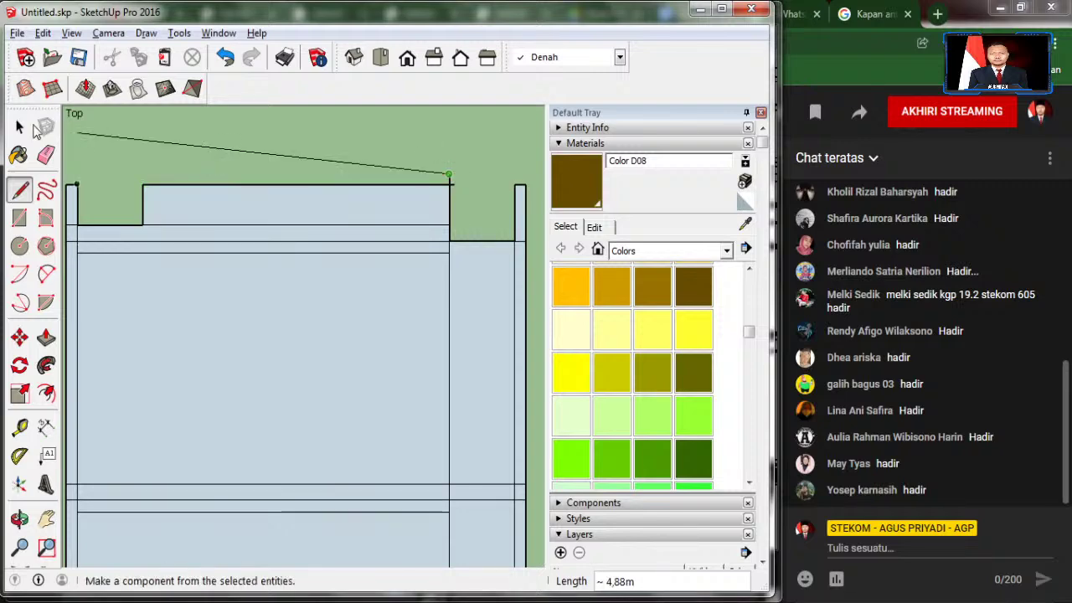
{"action": "left_click", "coordinate": [20, 127]}
Step: Erase the edge stubs past the block's top-right corner and check the reference elevation
{"action": "left_click", "coordinate": [46, 155]}
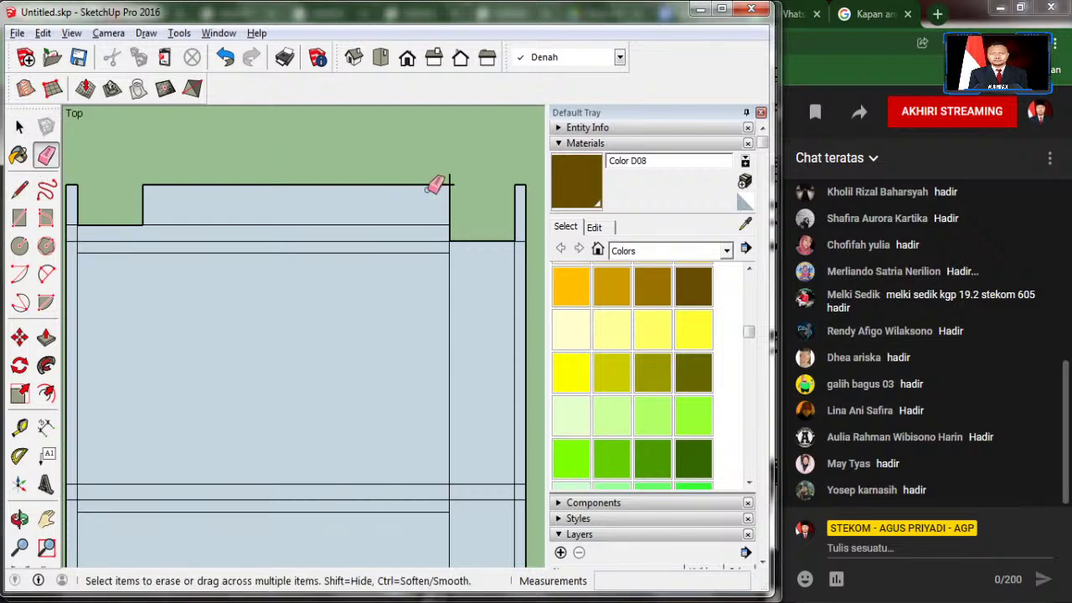
{"action": "scroll", "coordinate": [433, 185], "scroll_direction": "up", "scroll_amount": 2}
{"action": "scroll", "coordinate": [469, 159], "scroll_direction": "up", "scroll_amount": 2}
{"action": "left_click_drag", "start_coordinate": [453, 180], "coordinate": [461, 183]}
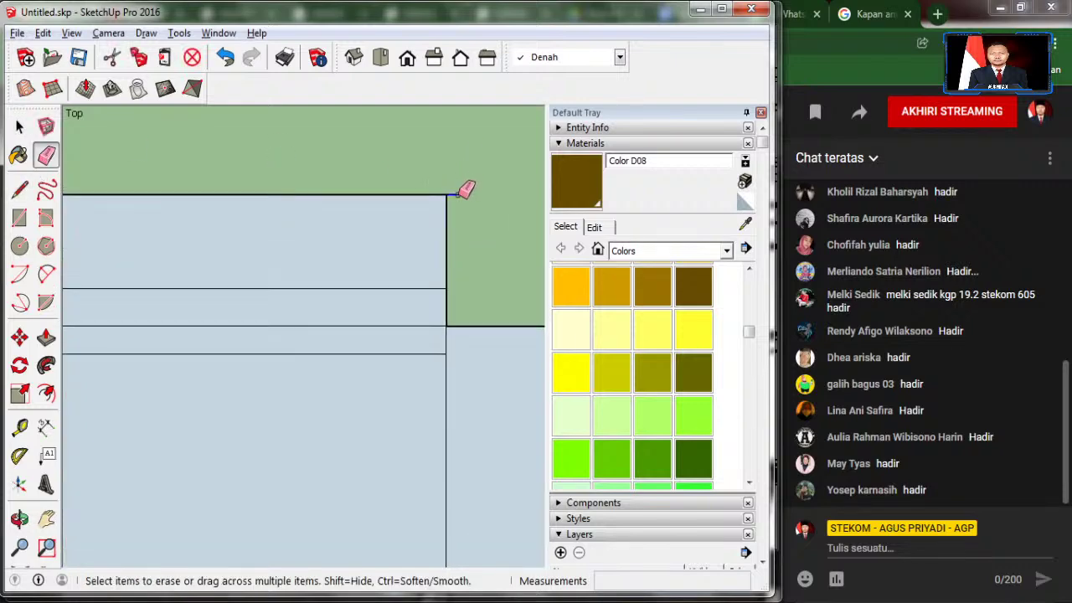
{"action": "scroll", "coordinate": [458, 186], "scroll_direction": "down", "scroll_amount": 1}
{"action": "scroll", "coordinate": [464, 191], "scroll_direction": "down", "scroll_amount": 2}
{"action": "scroll", "coordinate": [467, 202], "scroll_direction": "down", "scroll_amount": 1}
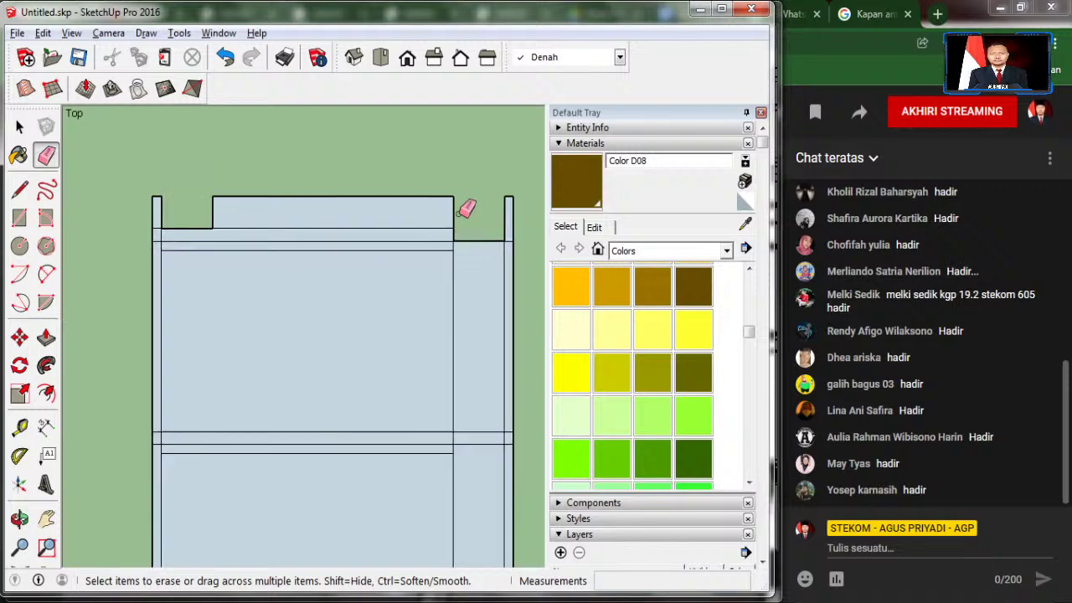
{"action": "scroll", "coordinate": [465, 208], "scroll_direction": "down", "scroll_amount": 1}
{"action": "key", "text": "alt+Tab"}
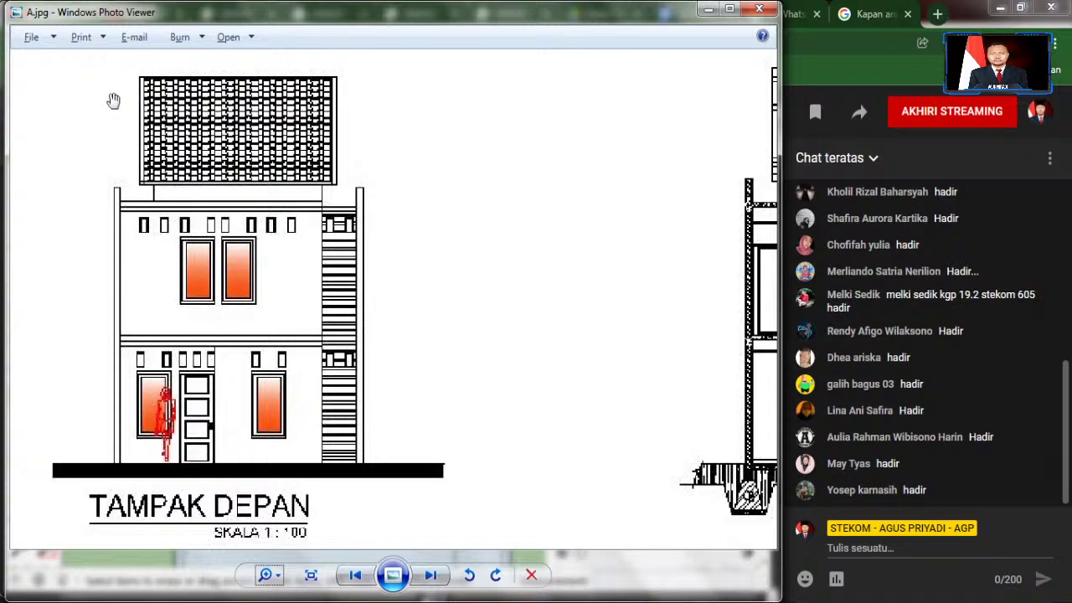
{"action": "scroll", "coordinate": [113, 100], "scroll_direction": "down", "scroll_amount": 2}
{"action": "scroll", "coordinate": [113, 106], "scroll_direction": "down", "scroll_amount": 2}
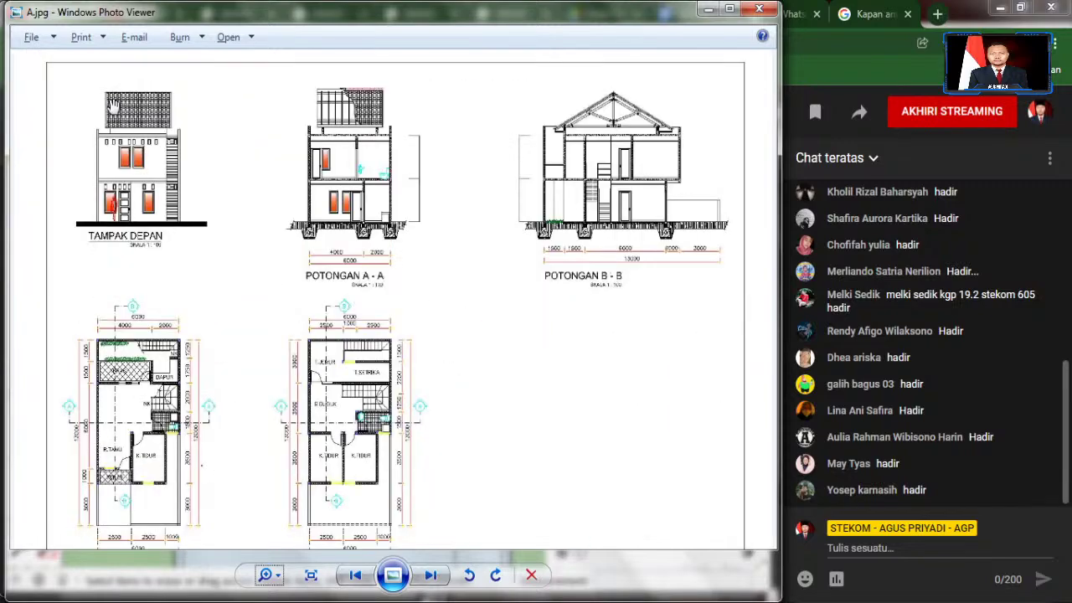
{"action": "scroll", "coordinate": [109, 101], "scroll_direction": "up", "scroll_amount": 2}
{"action": "scroll", "coordinate": [100, 92], "scroll_direction": "up", "scroll_amount": 1}
{"action": "scroll", "coordinate": [98, 84], "scroll_direction": "up", "scroll_amount": 2}
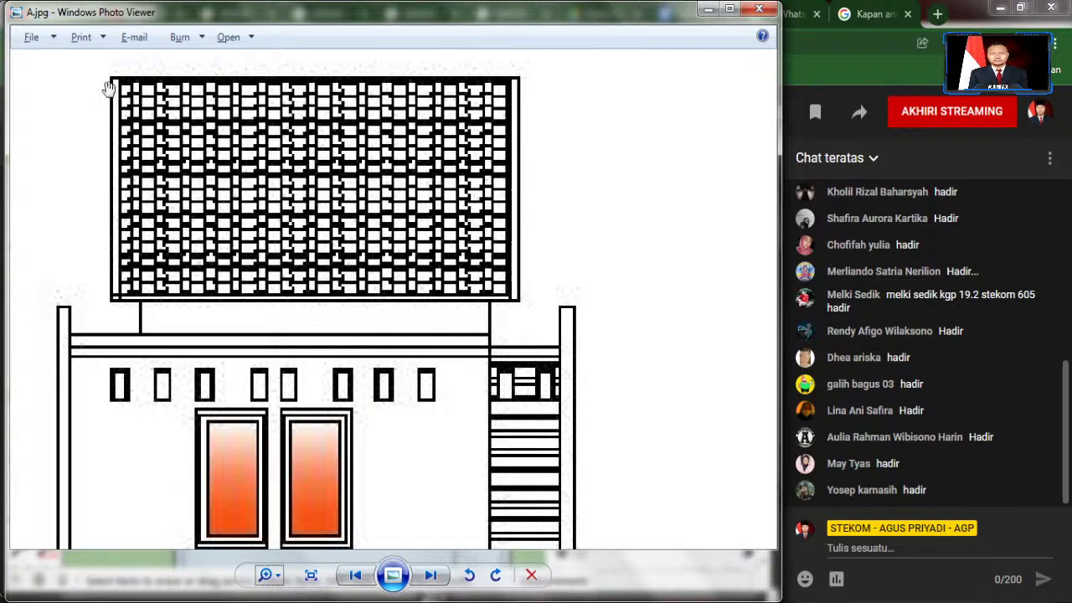
{"action": "scroll", "coordinate": [143, 122], "scroll_direction": "down", "scroll_amount": 3}
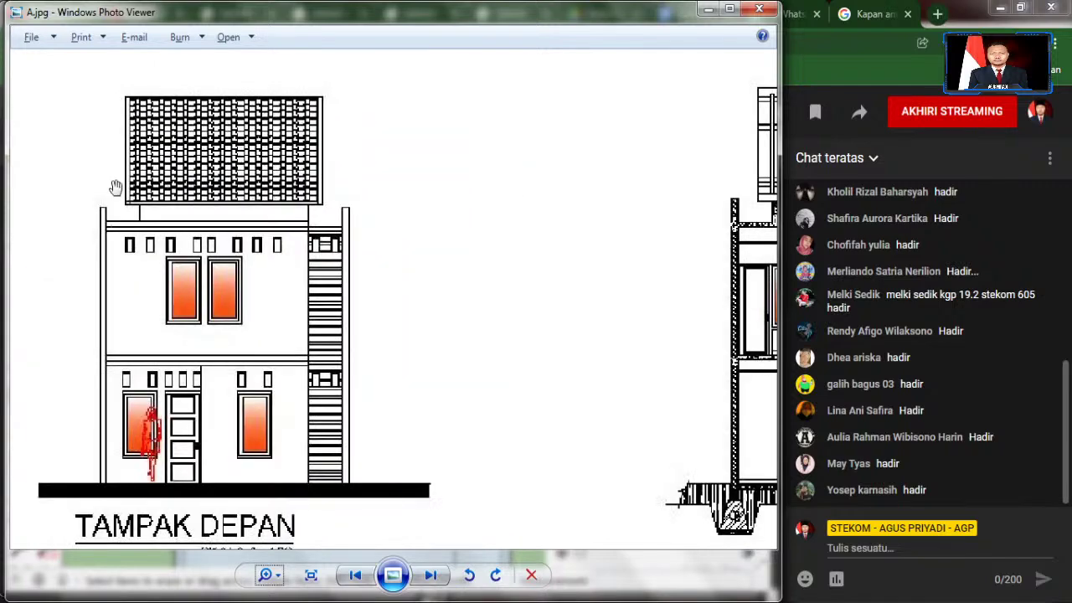
{"action": "key", "text": "alt+Tab"}
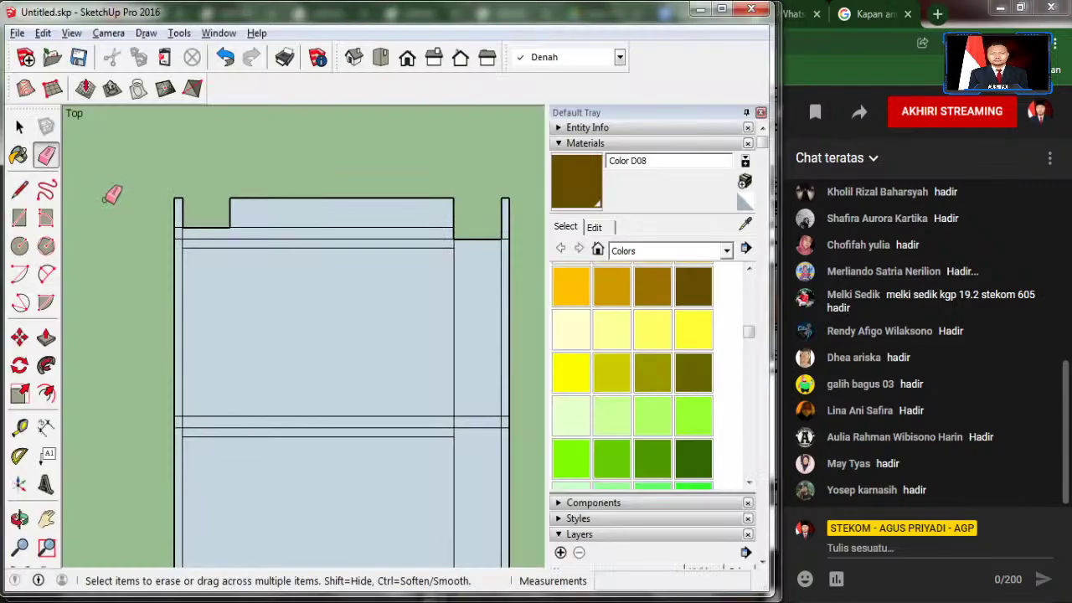
{"action": "left_click", "coordinate": [20, 189]}
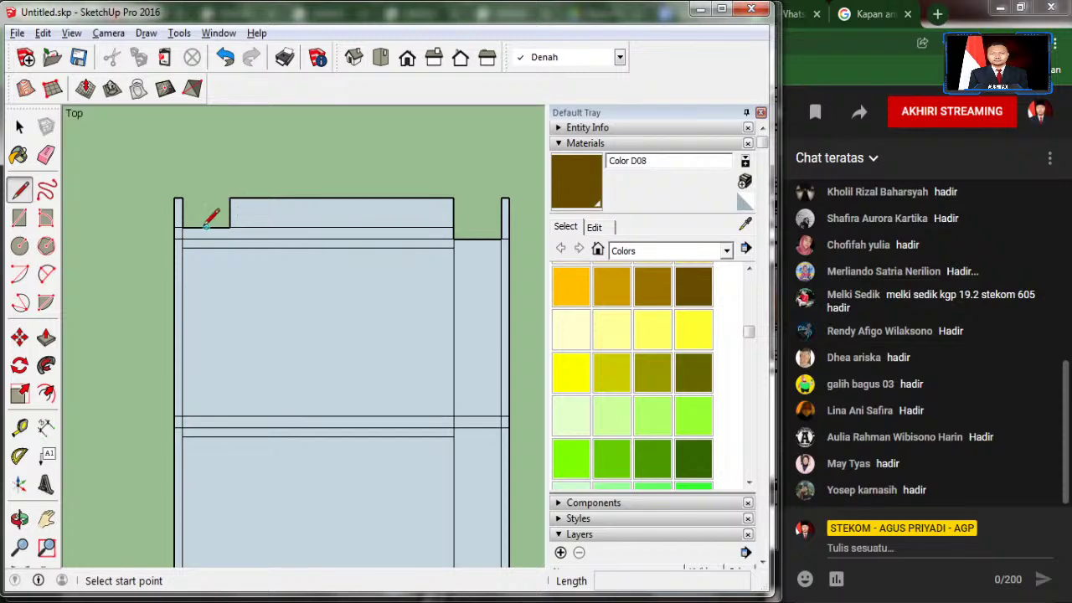
Step: Draw a tall vertical edge up from the left notch and close the small face beside it
{"action": "left_click", "coordinate": [207, 226]}
{"action": "scroll", "coordinate": [206, 224], "scroll_direction": "down", "scroll_amount": 2}
{"action": "scroll", "coordinate": [206, 224], "scroll_direction": "down", "scroll_amount": 2}
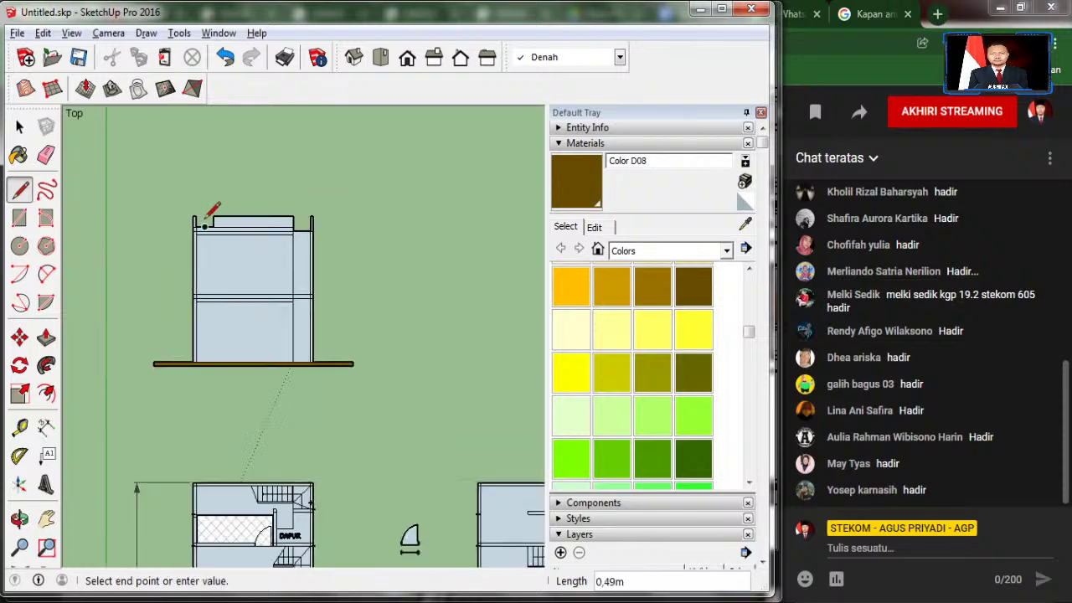
{"action": "left_click", "coordinate": [206, 134]}
{"action": "scroll", "coordinate": [210, 187], "scroll_direction": "up", "scroll_amount": 1}
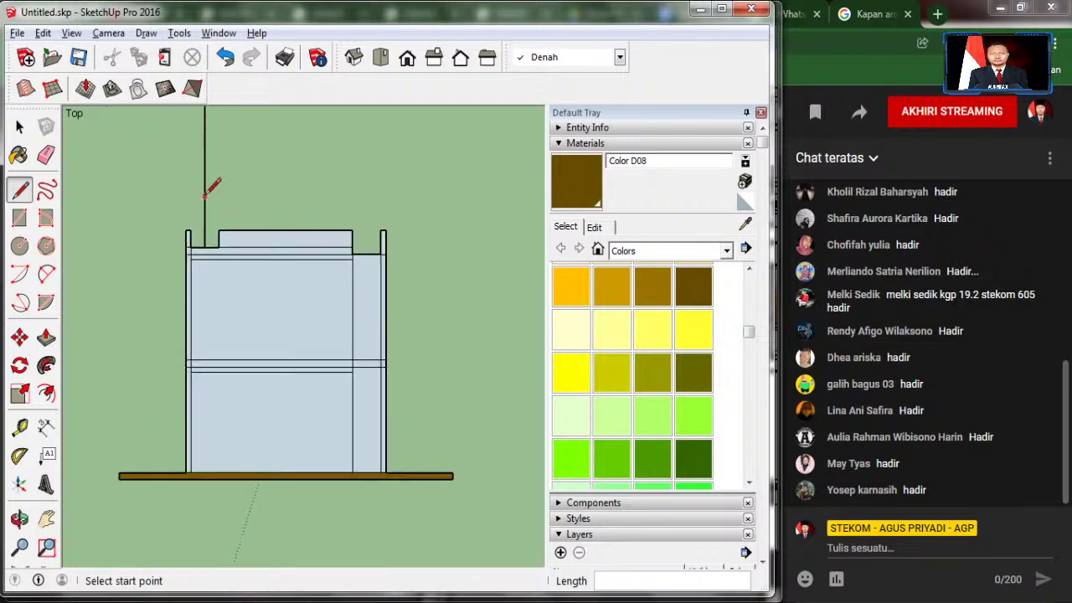
{"action": "scroll", "coordinate": [222, 220], "scroll_direction": "up", "scroll_amount": 2}
{"action": "left_click", "coordinate": [219, 226]}
{"action": "left_click", "coordinate": [201, 226]}
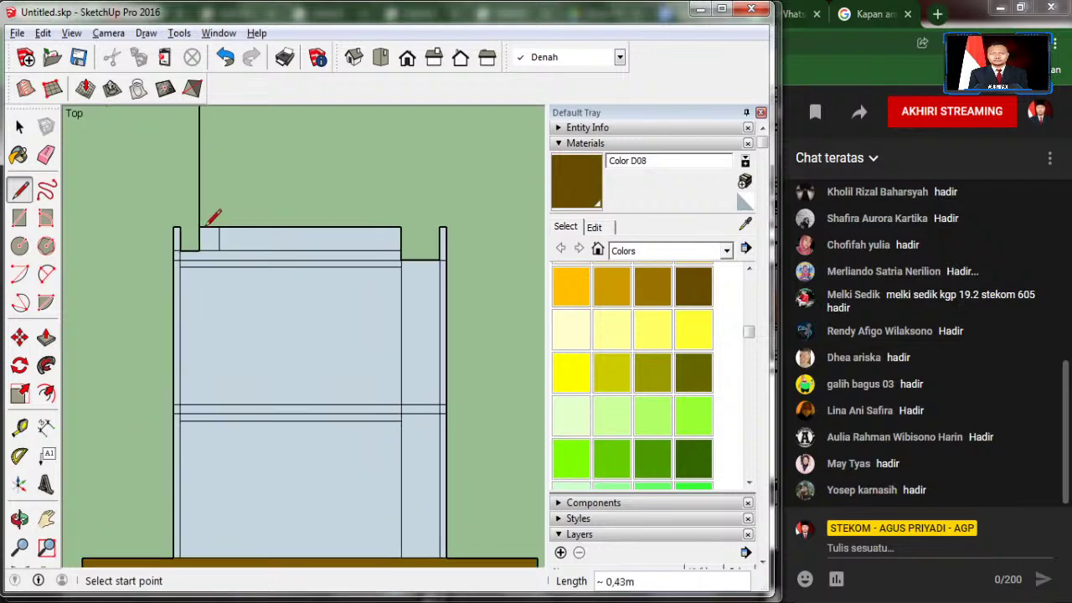
Step: Mark a guide point 2 m above the roof line with the Tape Measure
{"action": "left_click", "coordinate": [19, 427]}
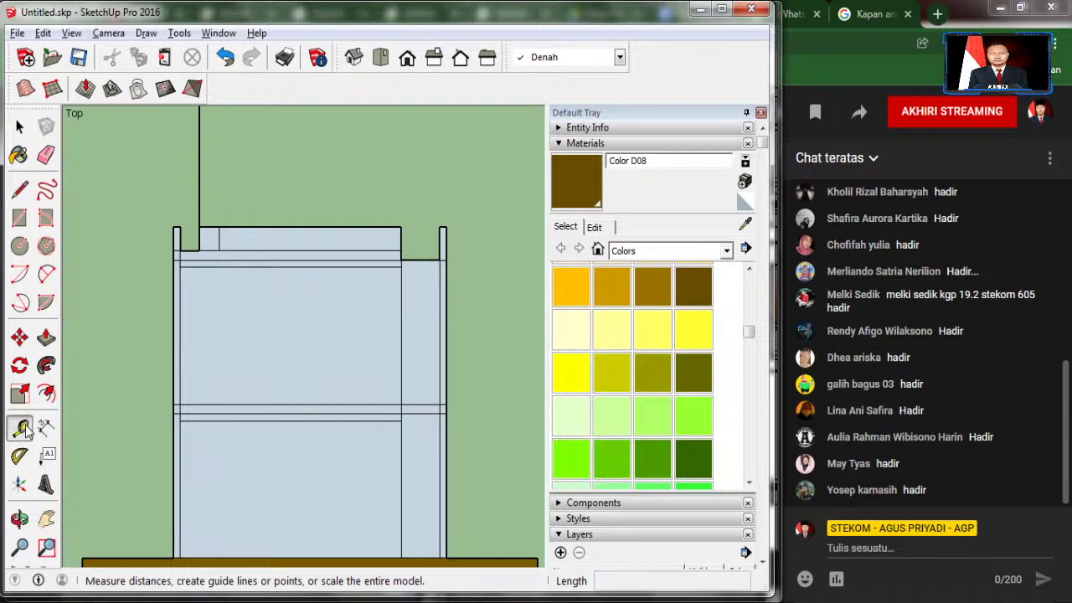
{"action": "left_click", "coordinate": [201, 226]}
{"action": "type", "text": "2"}
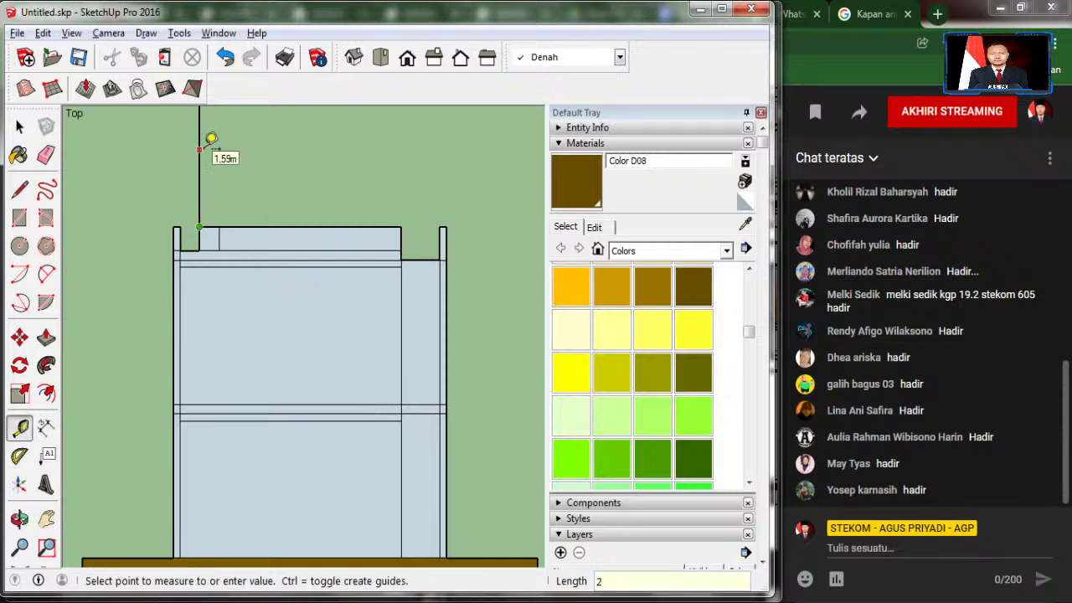
{"action": "key", "text": "Return"}
Step: Draw the block's 4,81 m top edge at the 2 m mark and its right side up from the roof line
{"action": "left_click", "coordinate": [19, 191]}
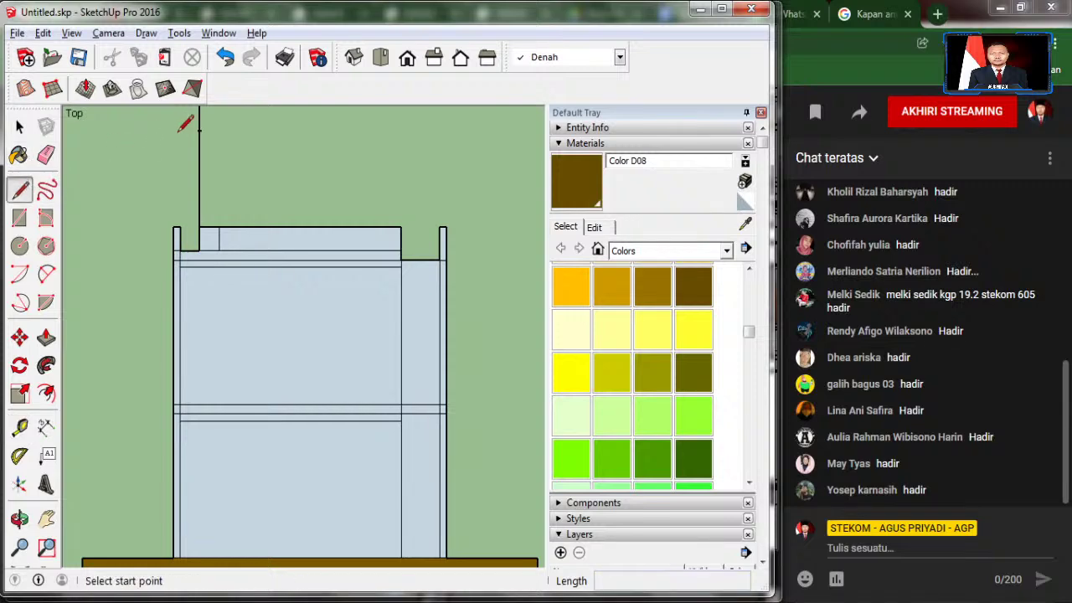
{"action": "left_click", "coordinate": [200, 131]}
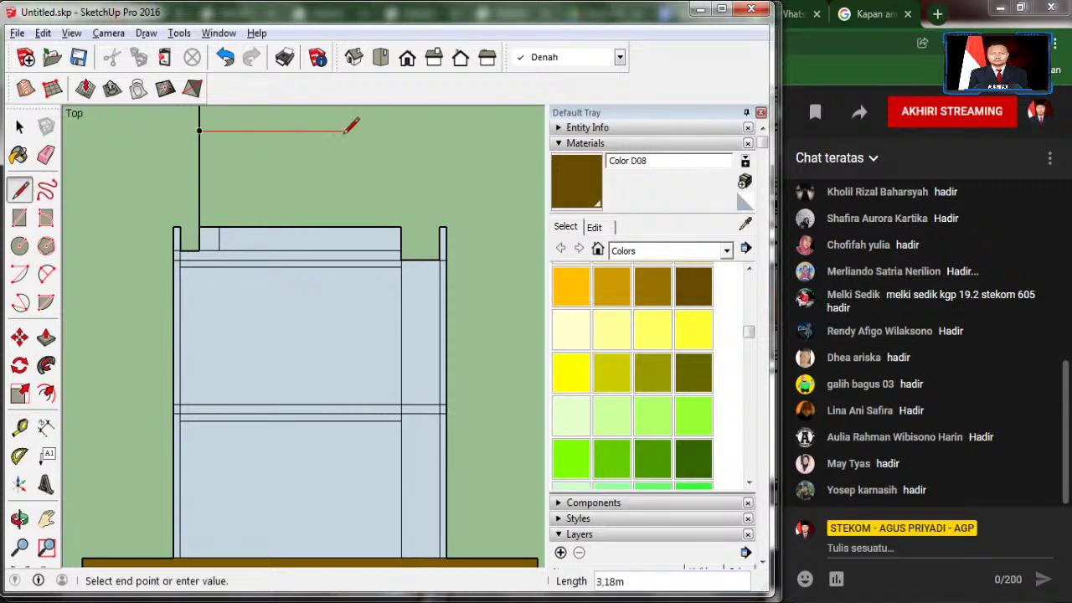
{"action": "left_click", "coordinate": [419, 131]}
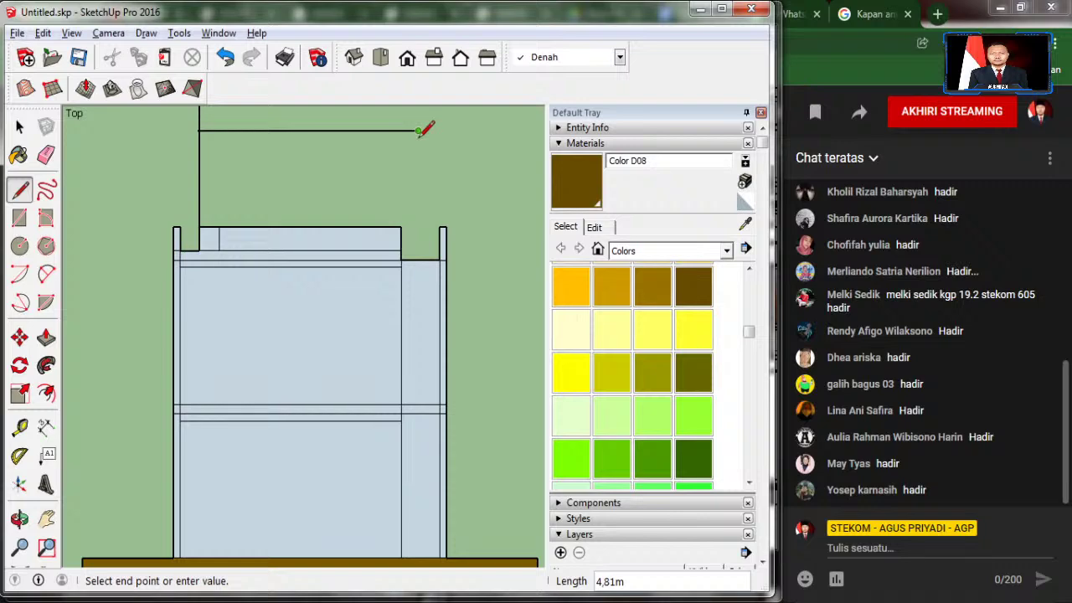
{"action": "key", "text": "Escape"}
{"action": "left_click", "coordinate": [419, 260]}
{"action": "left_click", "coordinate": [423, 125]}
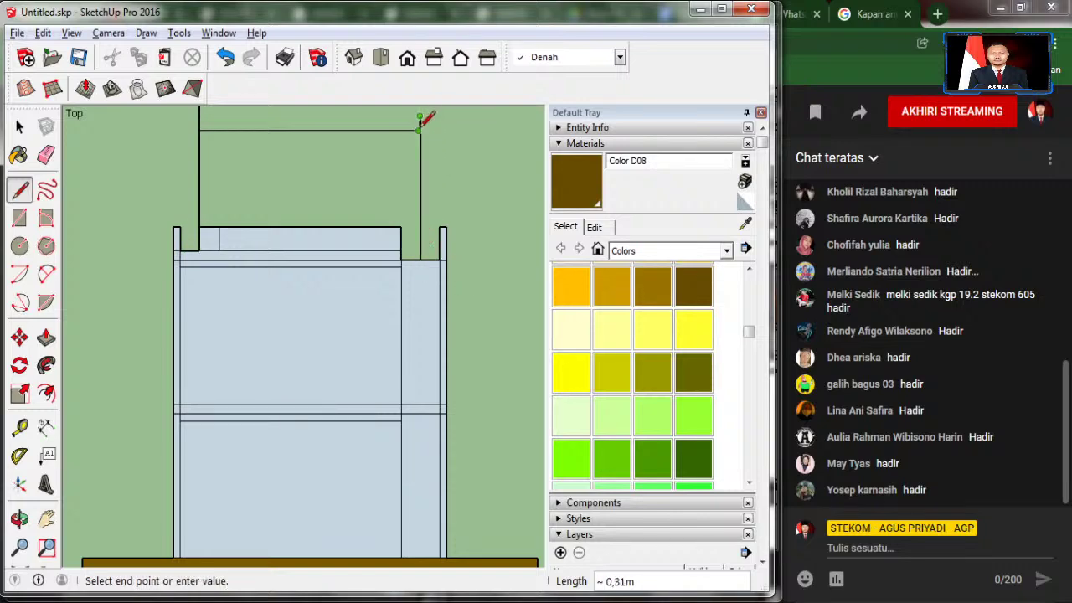
{"action": "scroll", "coordinate": [426, 126], "scroll_direction": "up", "scroll_amount": 3}
{"action": "key", "text": "Escape"}
Step: Close the block outline with a short top-corner edge and add an edge to the right column
{"action": "left_click", "coordinate": [419, 134]}
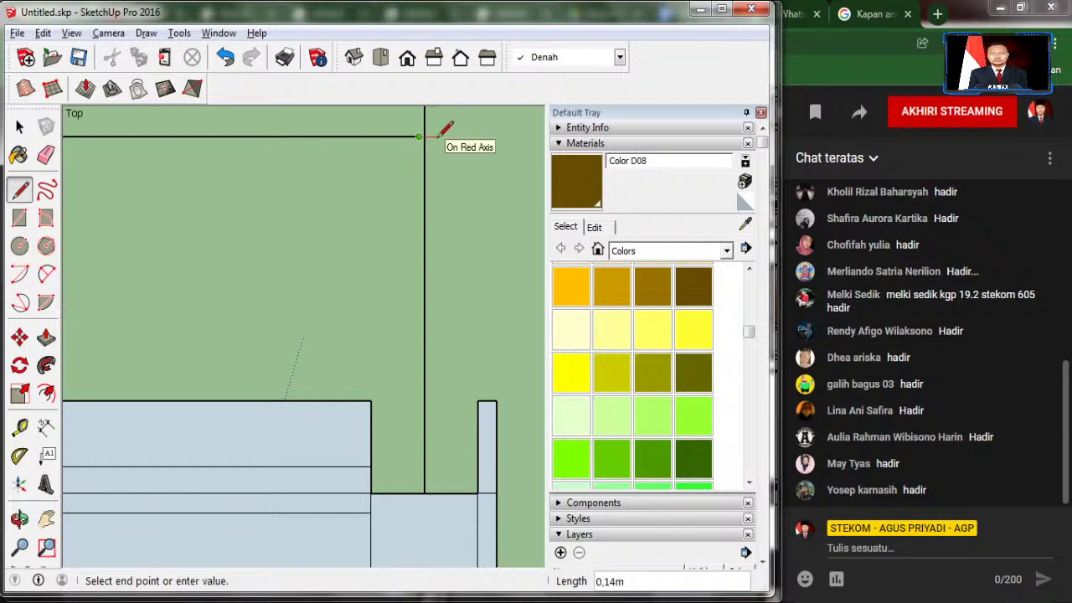
{"action": "left_click", "coordinate": [436, 136]}
{"action": "scroll", "coordinate": [359, 209], "scroll_direction": "down", "scroll_amount": 3}
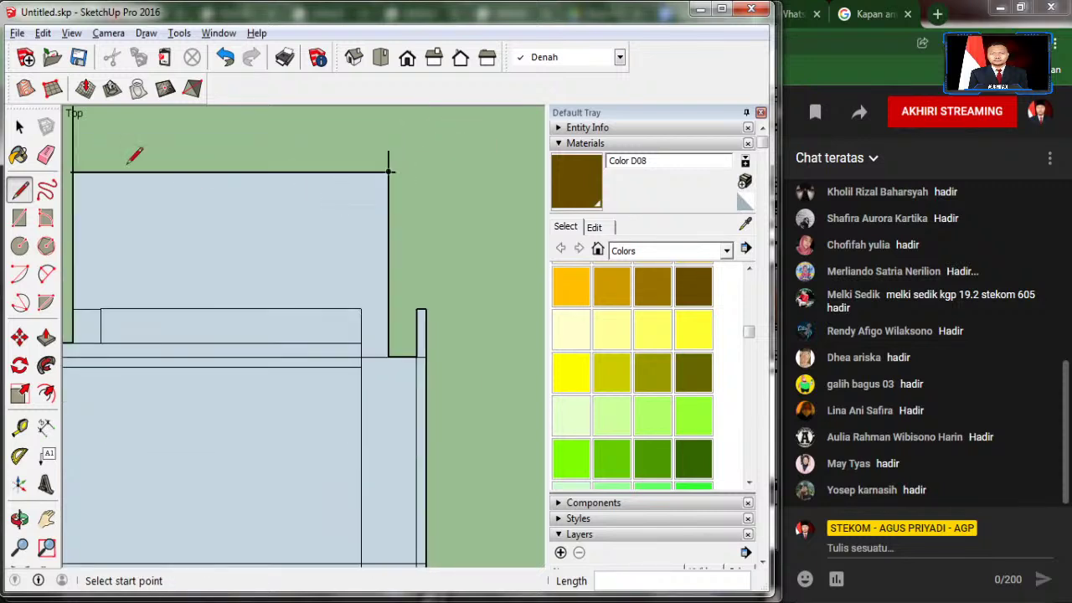
{"action": "left_click", "coordinate": [361, 309]}
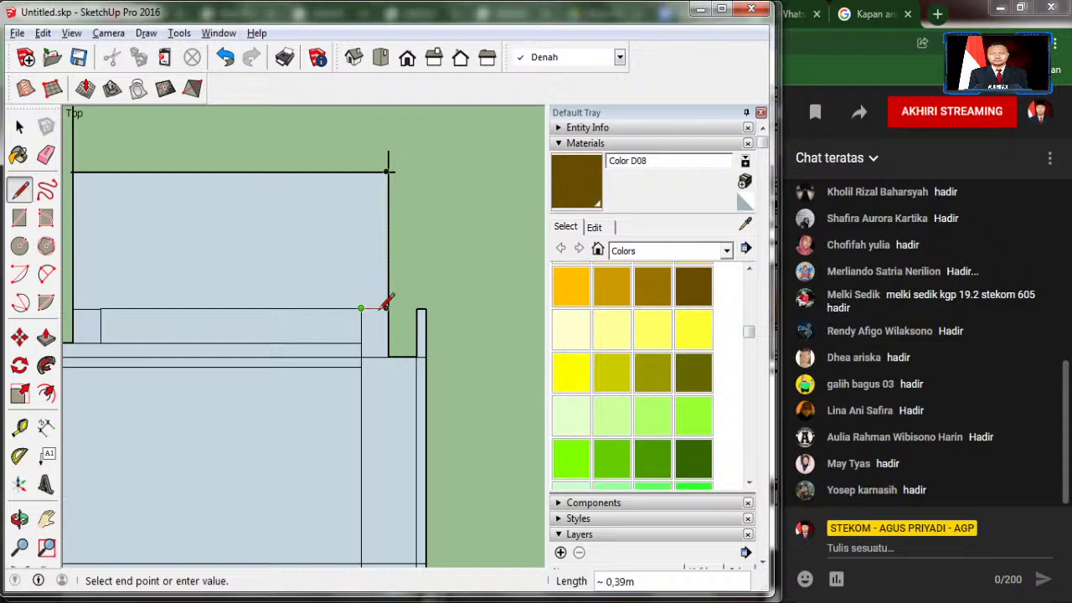
{"action": "left_click", "coordinate": [388, 308]}
Step: Erase the stray edges by the right column and around the block's top-left corner
{"action": "left_click", "coordinate": [46, 154]}
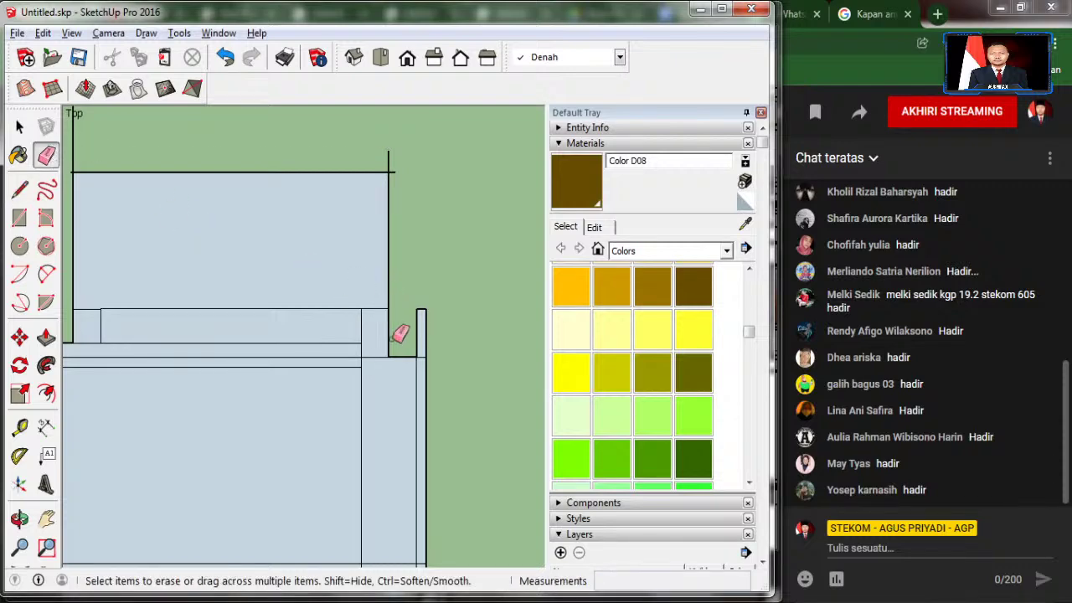
{"action": "left_click", "coordinate": [389, 332]}
{"action": "left_click", "coordinate": [389, 159]}
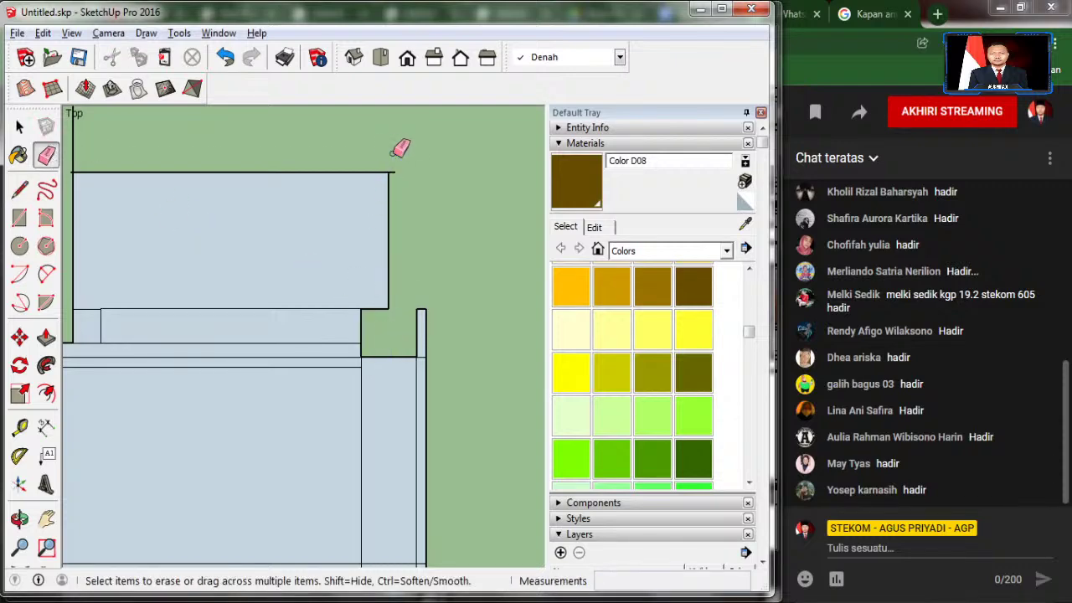
{"action": "scroll", "coordinate": [394, 157], "scroll_direction": "up", "scroll_amount": 3}
{"action": "scroll", "coordinate": [434, 191], "scroll_direction": "down", "scroll_amount": 1}
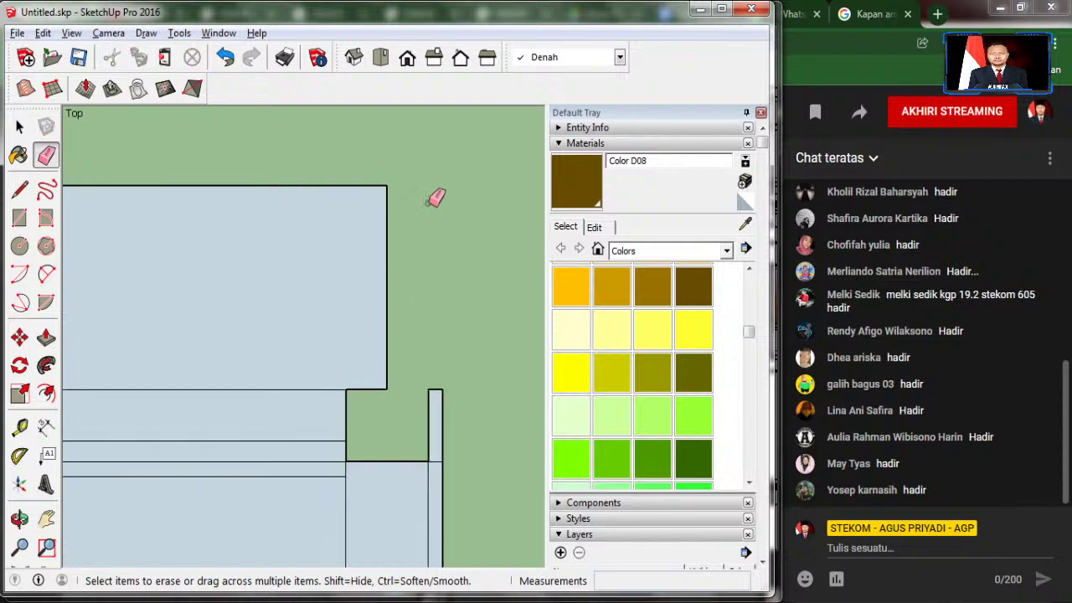
{"action": "scroll", "coordinate": [438, 196], "scroll_direction": "down", "scroll_amount": 1}
{"action": "scroll", "coordinate": [441, 201], "scroll_direction": "down", "scroll_amount": 1}
{"action": "left_click_drag", "start_coordinate": [210, 173], "coordinate": [195, 153]}
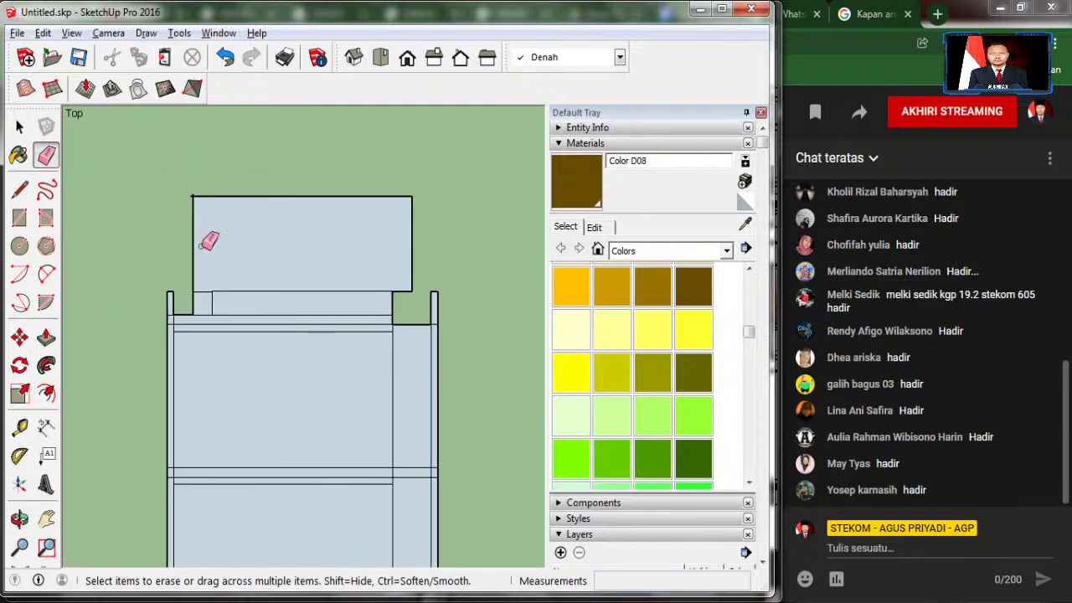
{"action": "scroll", "coordinate": [182, 306], "scroll_direction": "up", "scroll_amount": 2}
{"action": "left_click", "coordinate": [205, 285]}
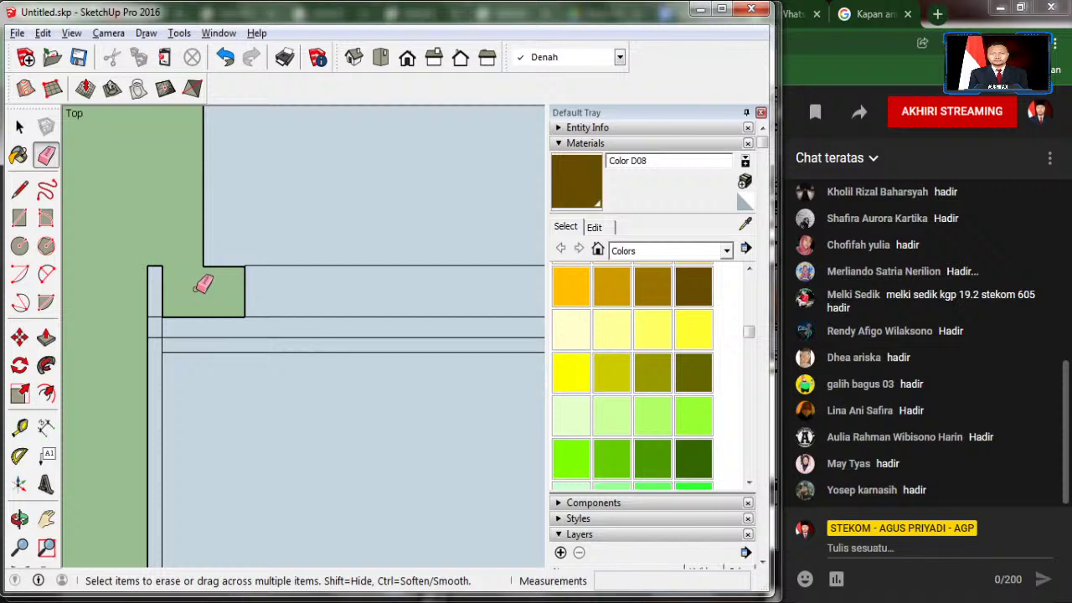
{"action": "scroll", "coordinate": [205, 285], "scroll_direction": "down", "scroll_amount": 2}
{"action": "scroll", "coordinate": [198, 280], "scroll_direction": "down", "scroll_amount": 2}
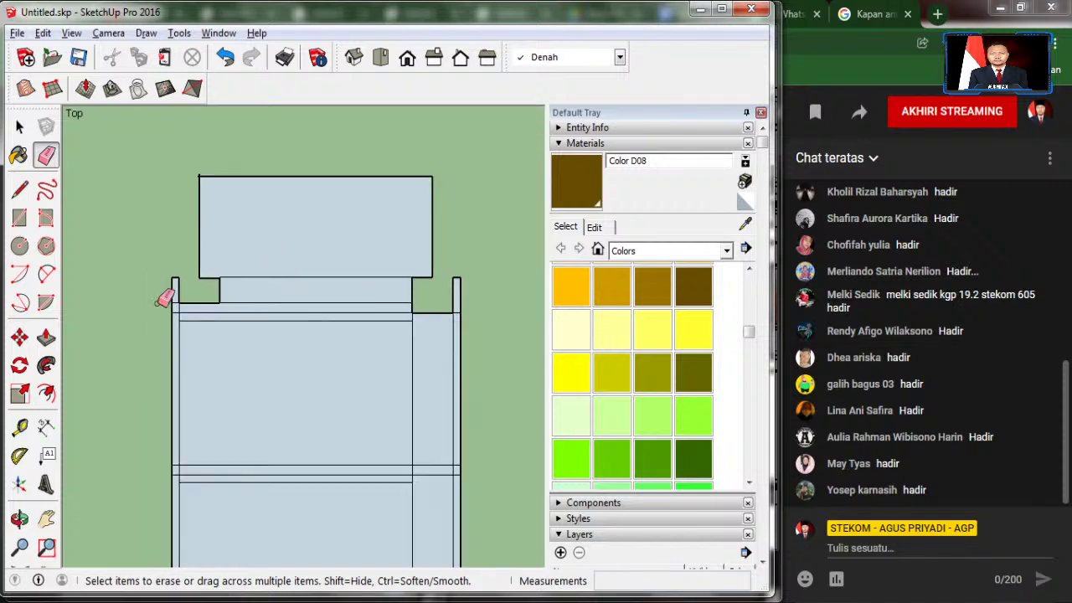
{"action": "scroll", "coordinate": [173, 147], "scroll_direction": "up", "scroll_amount": 1}
{"action": "scroll", "coordinate": [183, 157], "scroll_direction": "up", "scroll_amount": 2}
{"action": "scroll", "coordinate": [203, 185], "scroll_direction": "up", "scroll_amount": 2}
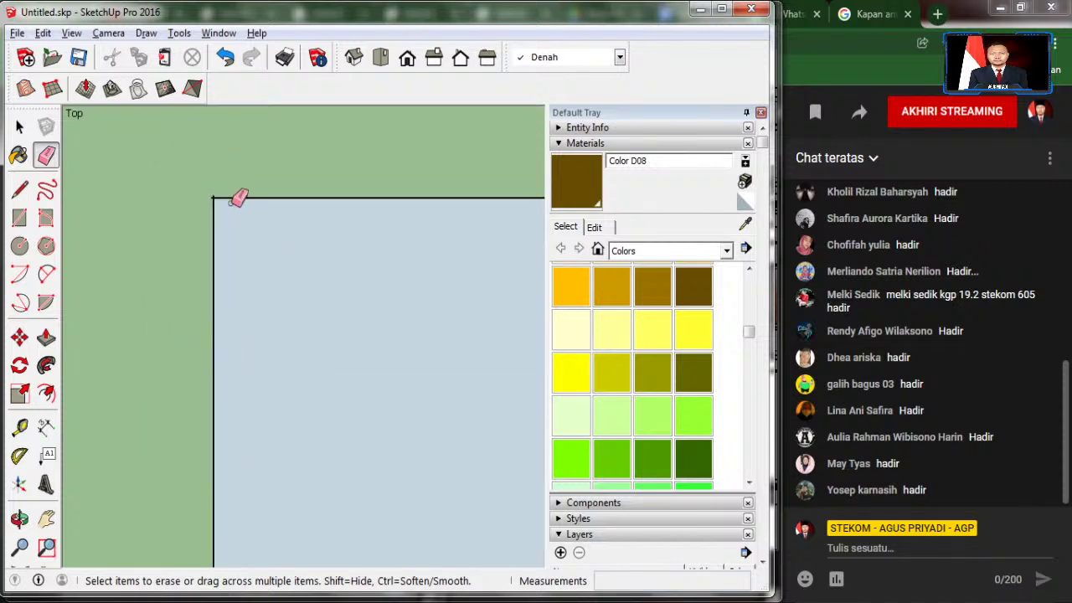
{"action": "scroll", "coordinate": [205, 189], "scroll_direction": "up", "scroll_amount": 1}
{"action": "scroll", "coordinate": [213, 191], "scroll_direction": "up", "scroll_amount": 1}
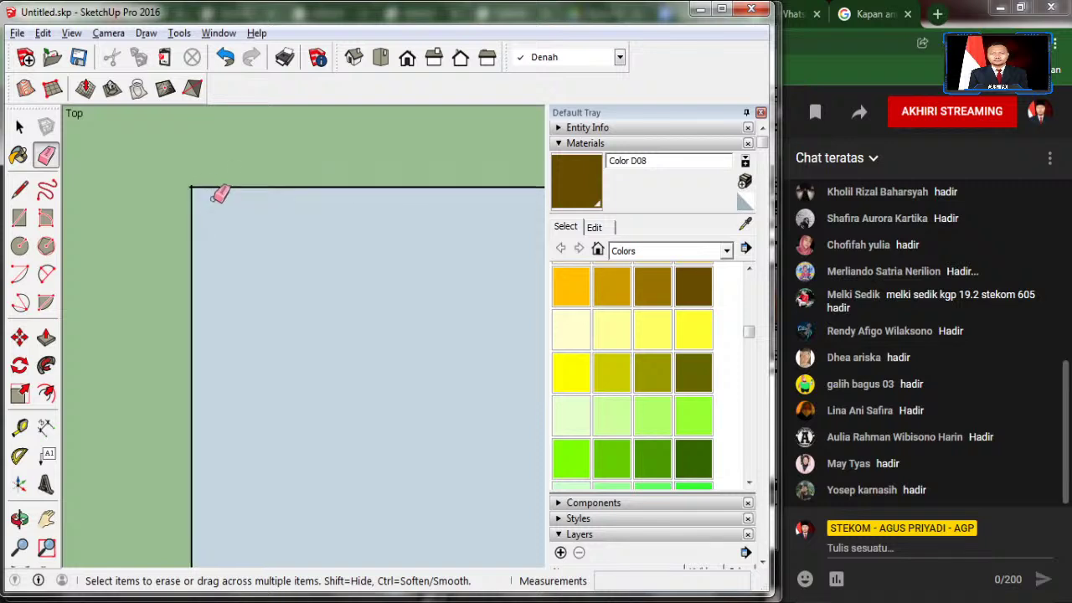
{"action": "scroll", "coordinate": [206, 186], "scroll_direction": "up", "scroll_amount": 1}
{"action": "scroll", "coordinate": [201, 180], "scroll_direction": "up", "scroll_amount": 1}
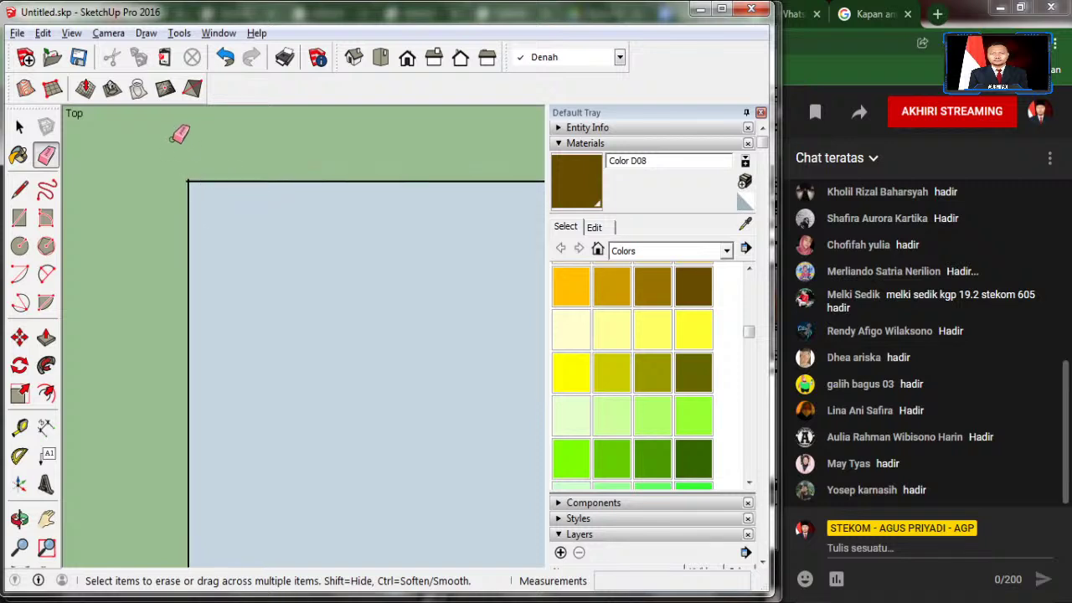
{"action": "scroll", "coordinate": [222, 240], "scroll_direction": "down", "scroll_amount": 1}
{"action": "scroll", "coordinate": [220, 239], "scroll_direction": "down", "scroll_amount": 1}
{"action": "scroll", "coordinate": [226, 256], "scroll_direction": "down", "scroll_amount": 1}
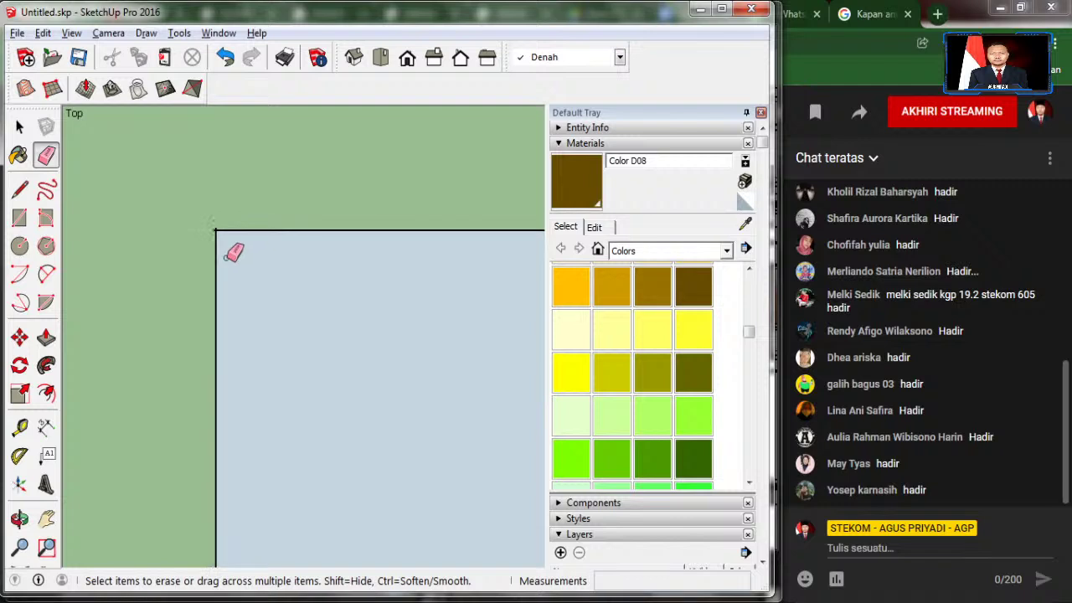
{"action": "scroll", "coordinate": [264, 330], "scroll_direction": "down", "scroll_amount": 1}
{"action": "scroll", "coordinate": [268, 334], "scroll_direction": "down", "scroll_amount": 1}
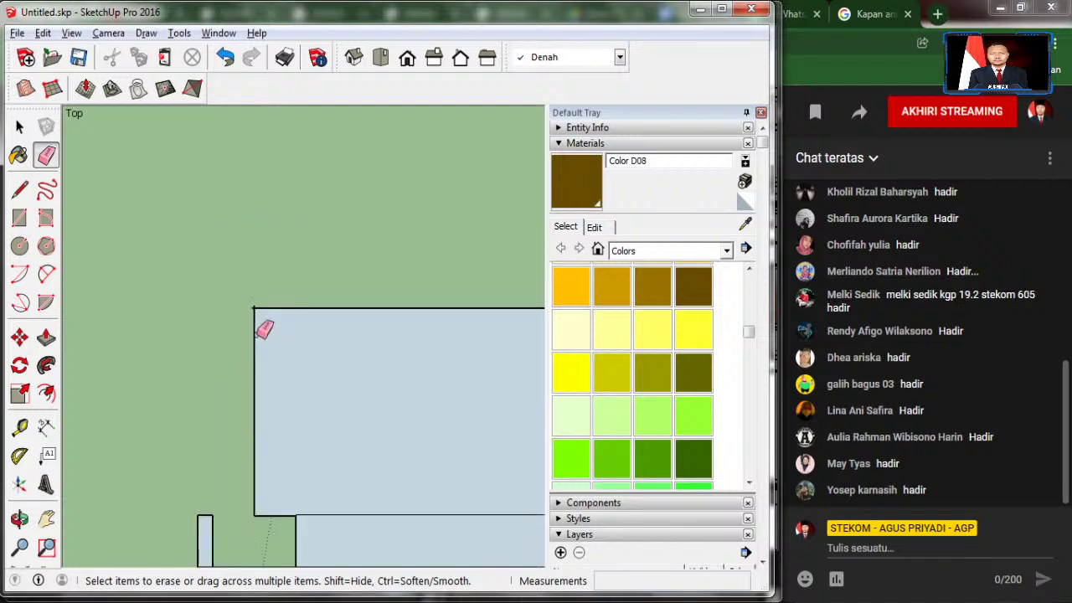
{"action": "scroll", "coordinate": [264, 330], "scroll_direction": "down", "scroll_amount": 2}
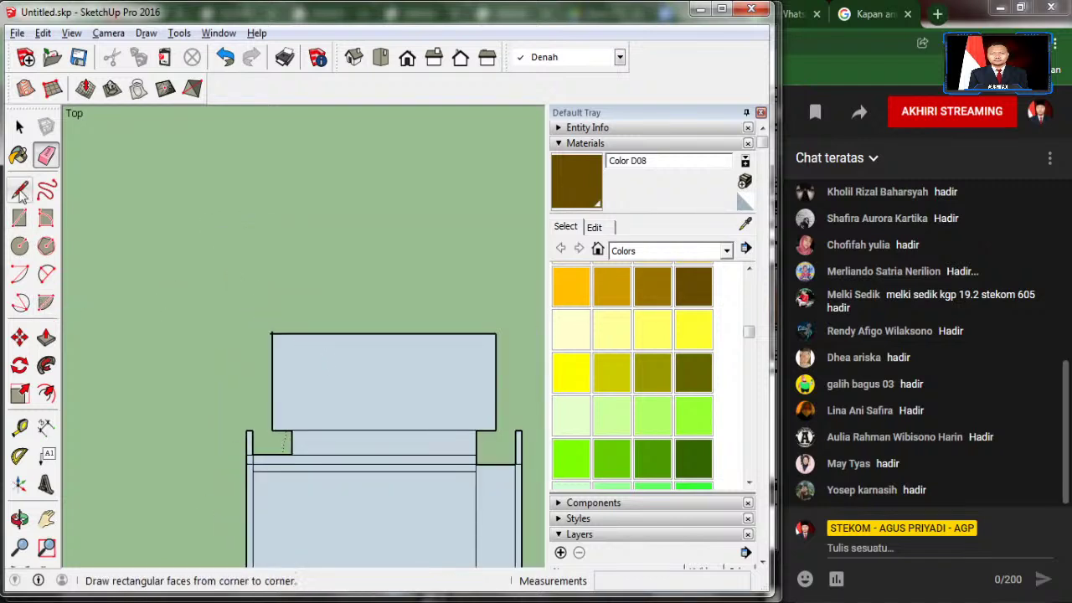
Step: Offset the upper block's face inward to form a thin inset border
{"action": "left_click", "coordinate": [47, 394]}
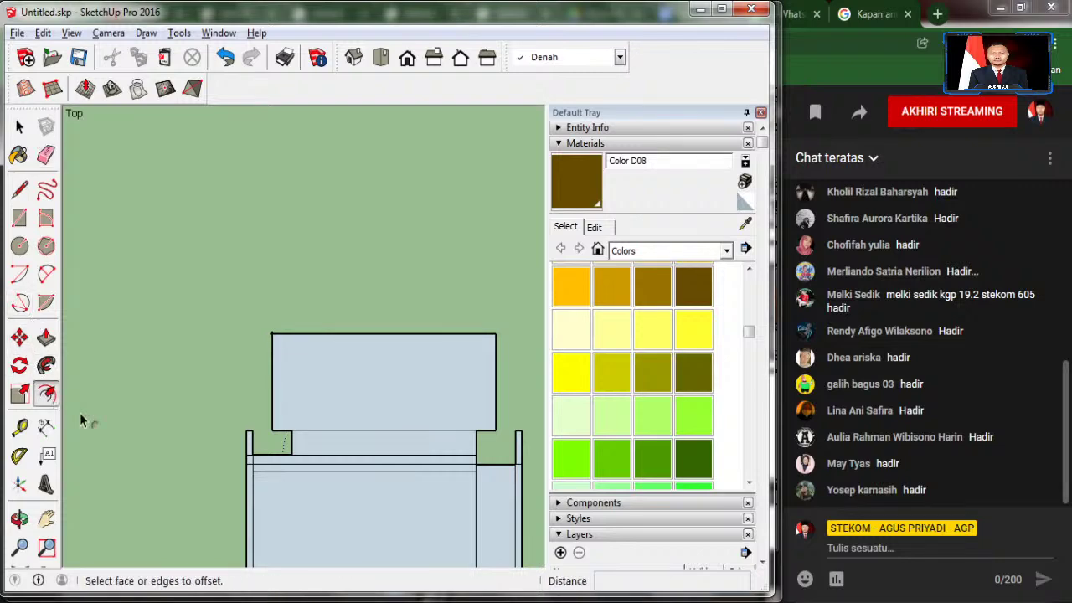
{"action": "left_click", "coordinate": [273, 399]}
{"action": "type", "text": "0.05"}
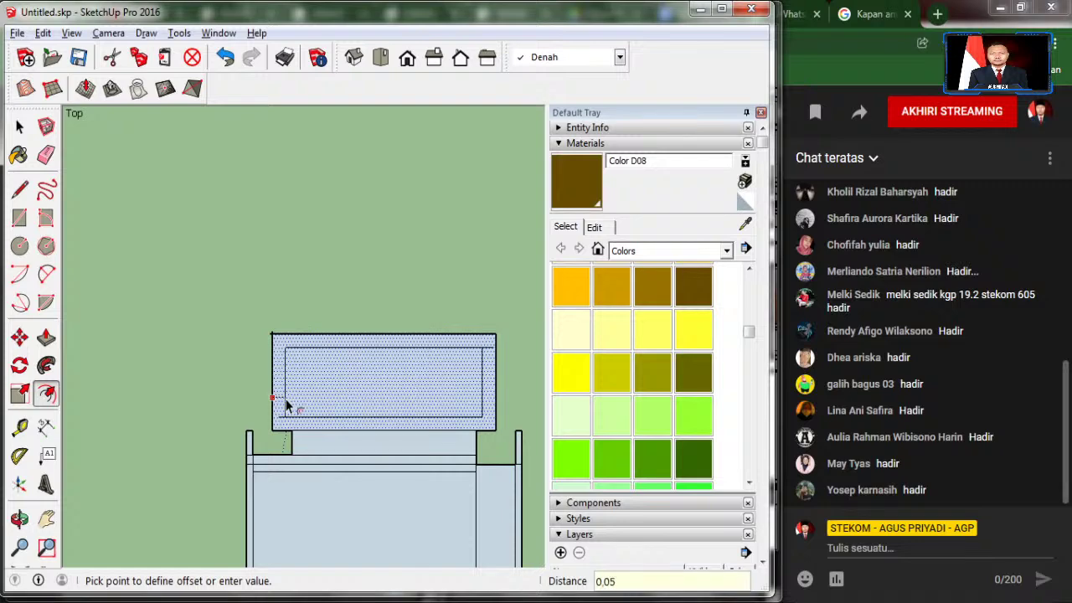
{"action": "key", "text": "Return"}
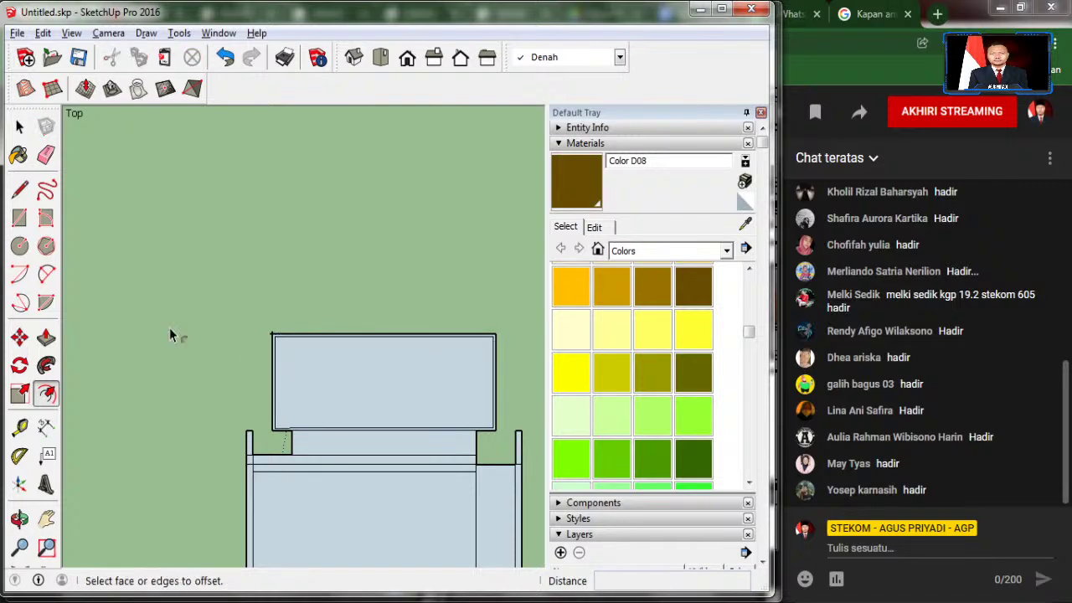
Step: Draw a short 0,05 m line at the outer corner and a horizontal edge across the lower-left corner
{"action": "left_click", "coordinate": [20, 189]}
{"action": "scroll", "coordinate": [263, 346], "scroll_direction": "up", "scroll_amount": 2}
{"action": "scroll", "coordinate": [268, 348], "scroll_direction": "up", "scroll_amount": 2}
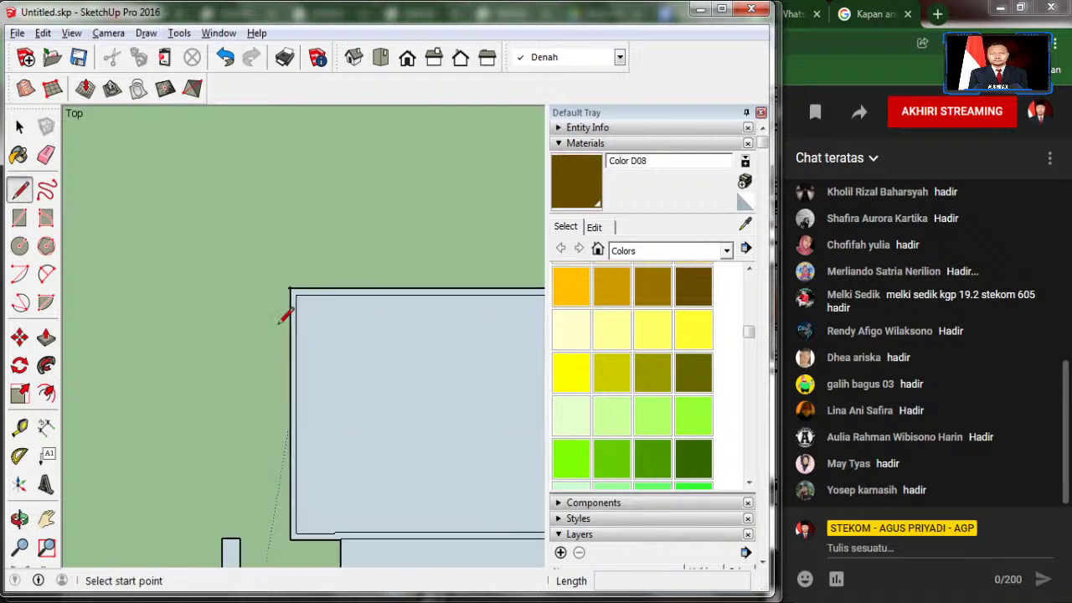
{"action": "left_click", "coordinate": [296, 294]}
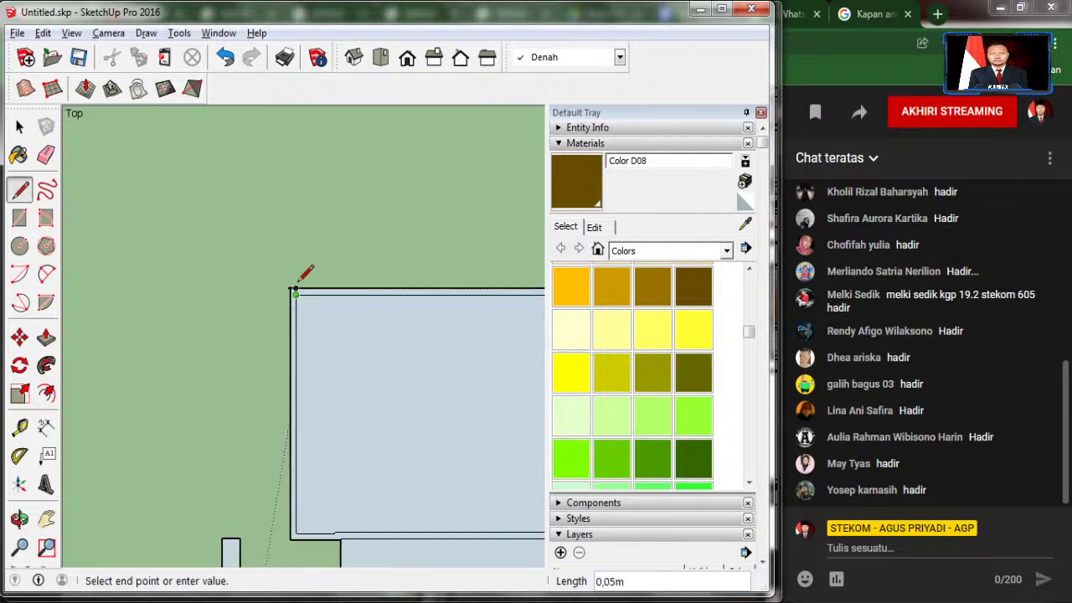
{"action": "scroll", "coordinate": [294, 289], "scroll_direction": "up", "scroll_amount": 3}
{"action": "key", "text": "Escape"}
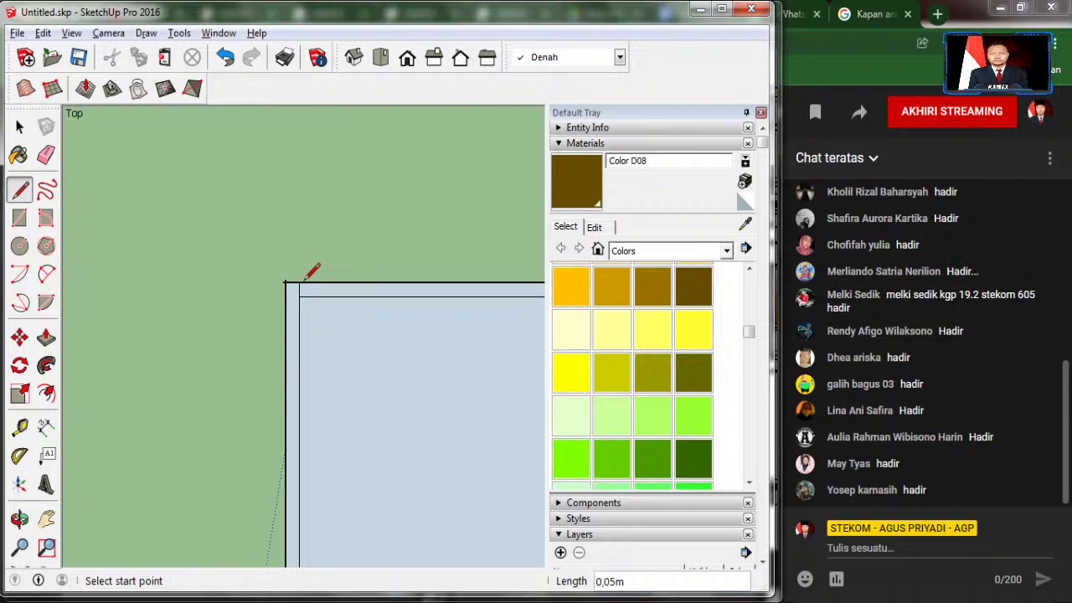
{"action": "scroll", "coordinate": [296, 242], "scroll_direction": "down", "scroll_amount": 3}
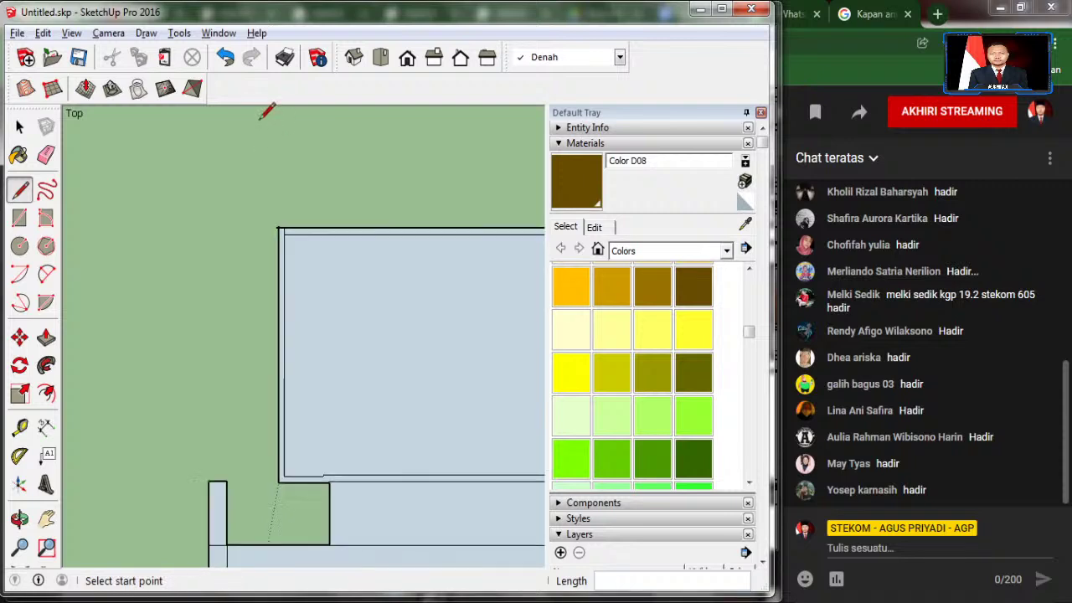
{"action": "scroll", "coordinate": [311, 416], "scroll_direction": "up", "scroll_amount": 2}
{"action": "scroll", "coordinate": [266, 423], "scroll_direction": "up", "scroll_amount": 3}
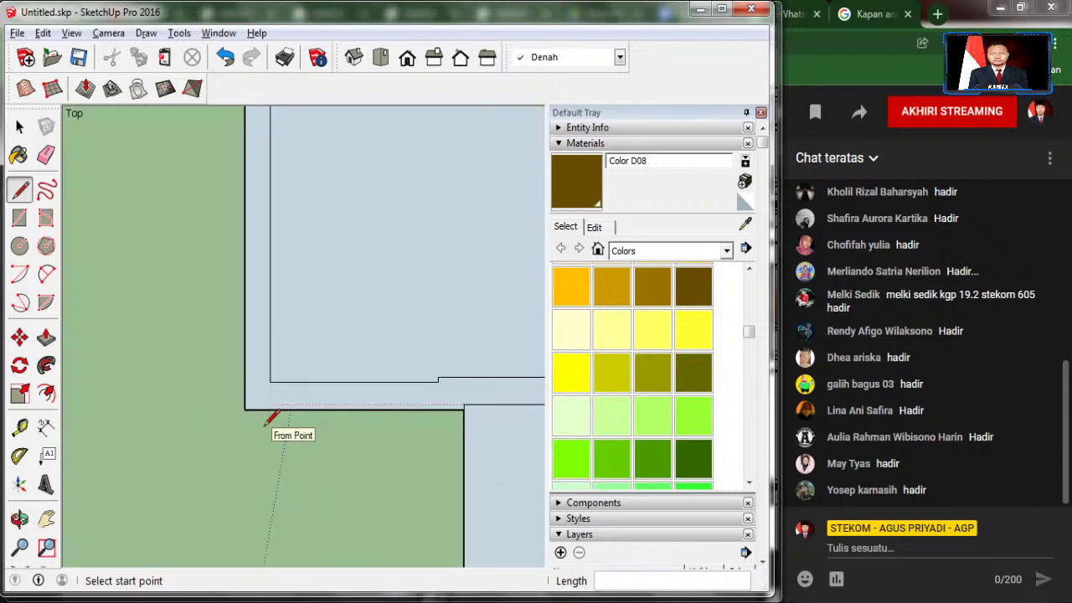
{"action": "left_click", "coordinate": [464, 405]}
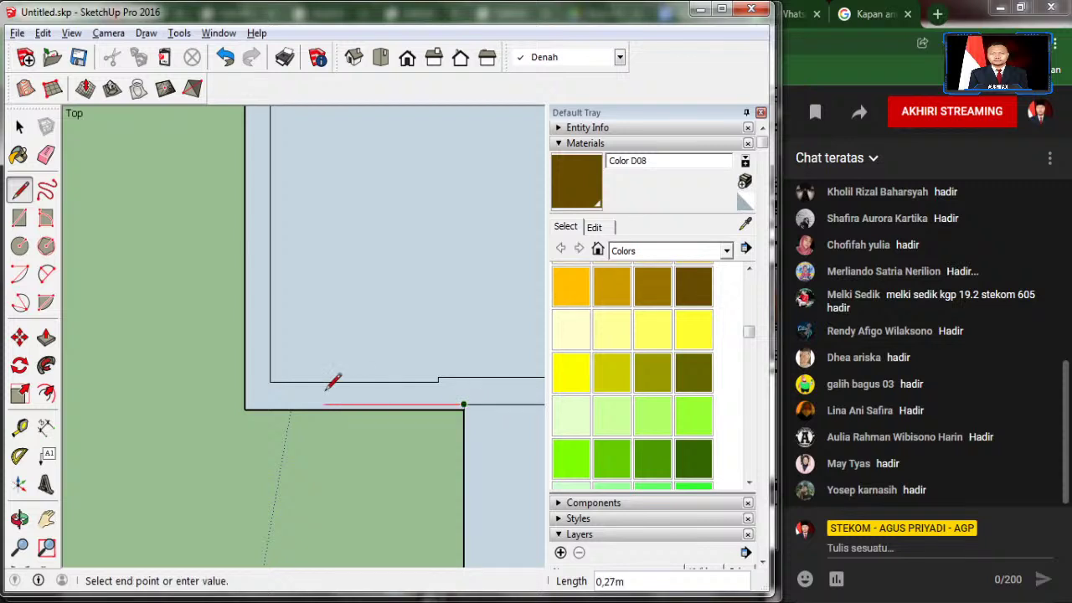
{"action": "left_click", "coordinate": [245, 406]}
Step: Erase the edge under the block, close a thin strip at the inset border, and remove its lower edge
{"action": "left_click", "coordinate": [46, 155]}
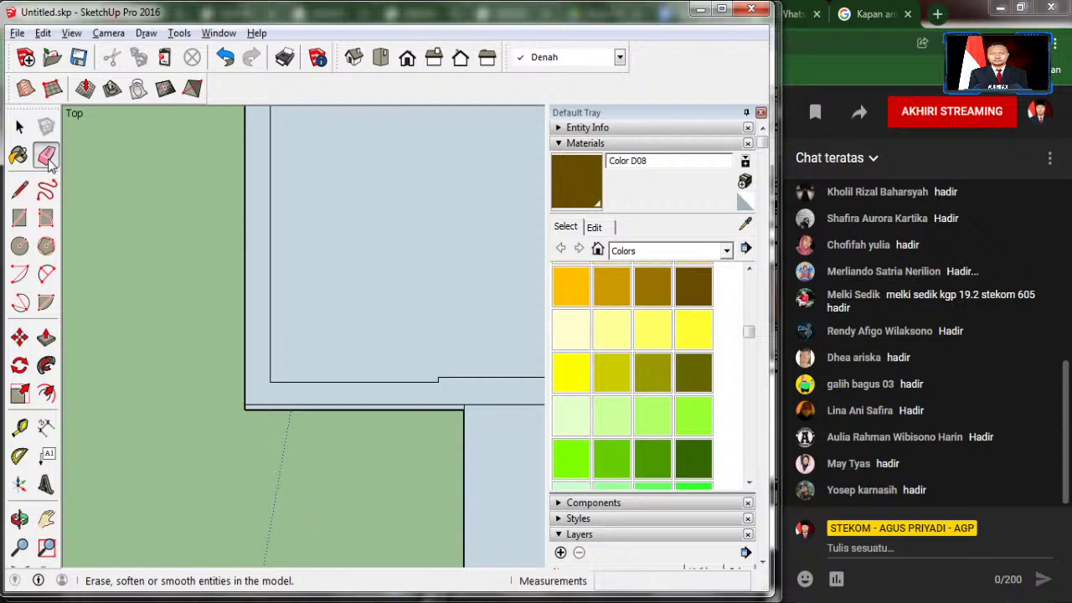
{"action": "left_click", "coordinate": [258, 408]}
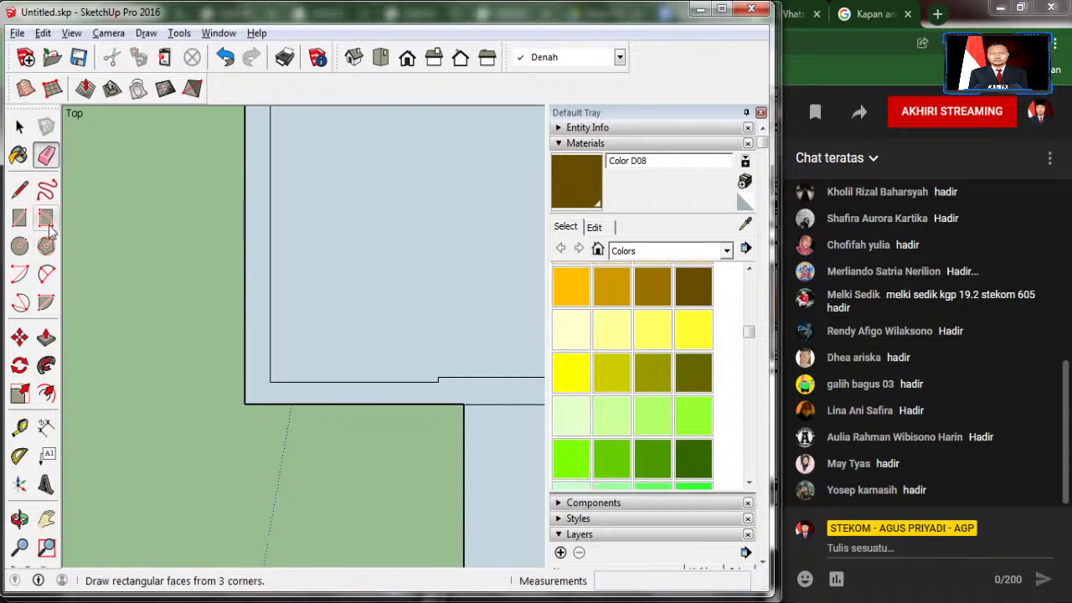
{"action": "left_click", "coordinate": [19, 190]}
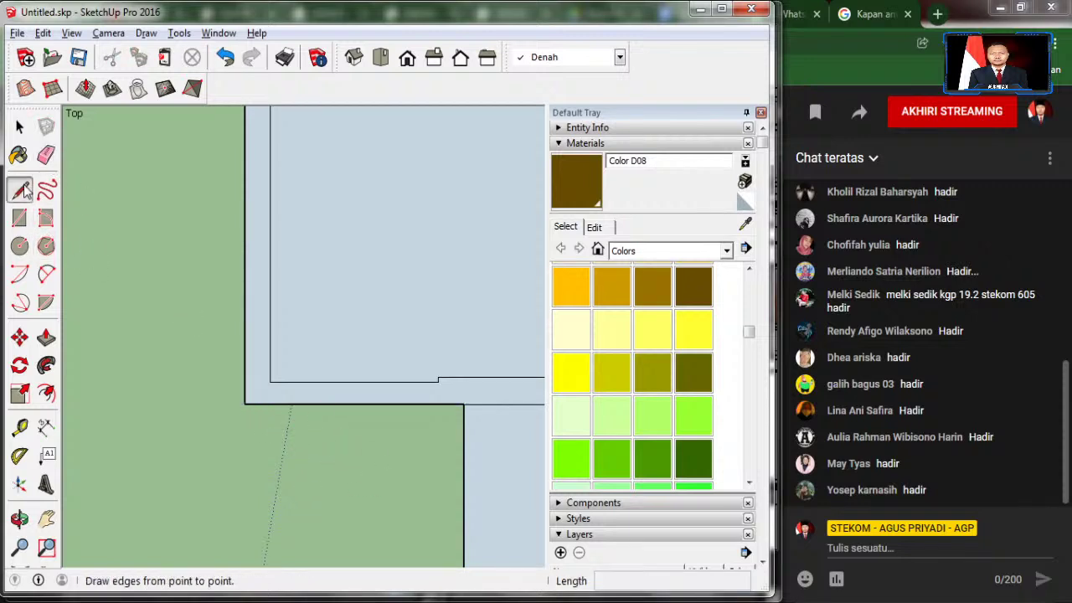
{"action": "left_click", "coordinate": [437, 378]}
{"action": "left_click", "coordinate": [277, 368]}
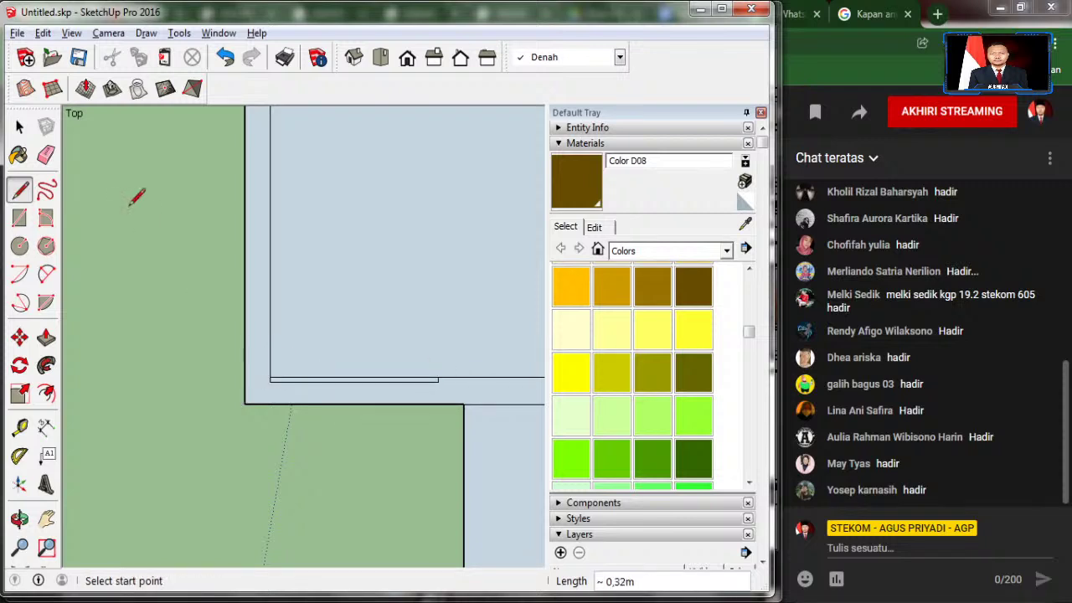
{"action": "left_click", "coordinate": [46, 155]}
{"action": "scroll", "coordinate": [442, 377], "scroll_direction": "up", "scroll_amount": 2}
{"action": "scroll", "coordinate": [441, 372], "scroll_direction": "up", "scroll_amount": 3}
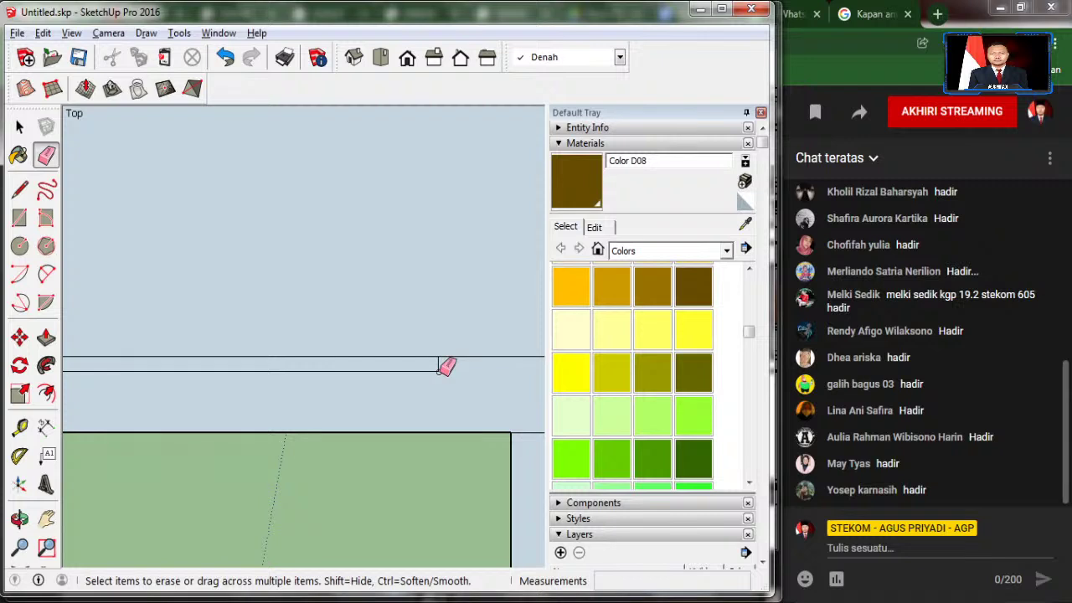
{"action": "left_click", "coordinate": [439, 371]}
{"action": "scroll", "coordinate": [441, 381], "scroll_direction": "down", "scroll_amount": 2}
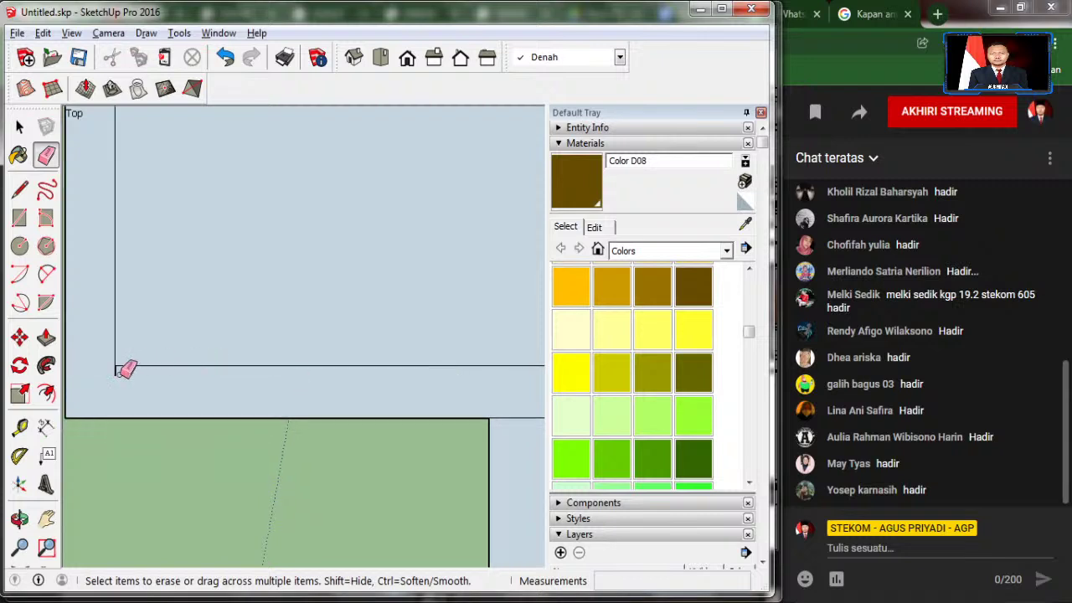
{"action": "scroll", "coordinate": [120, 407], "scroll_direction": "down", "scroll_amount": 2}
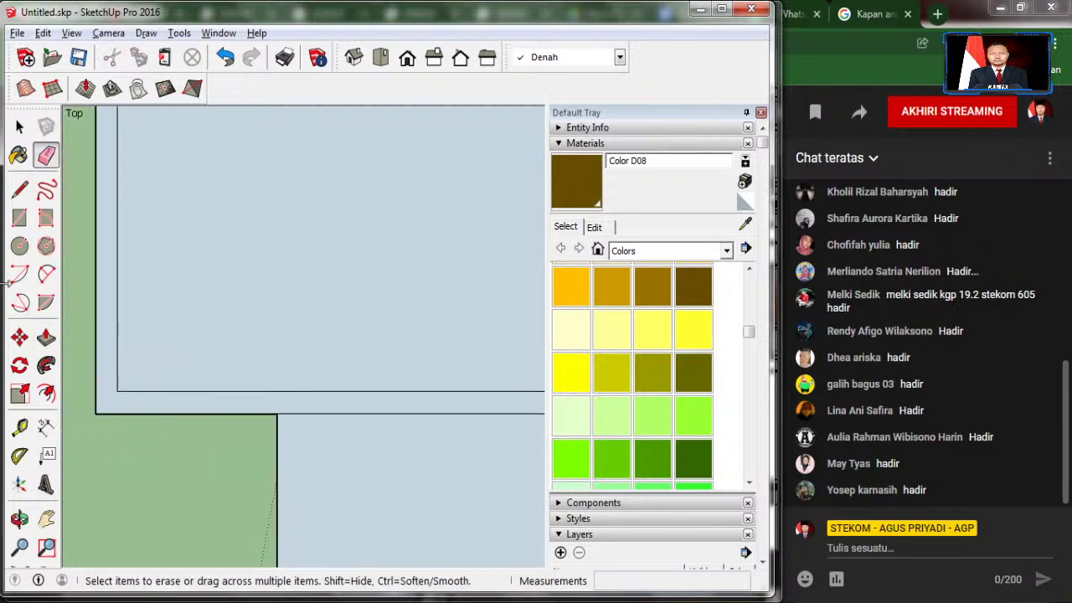
Step: Draw a short edge closing the face at the right wall corner
{"action": "left_click", "coordinate": [19, 189]}
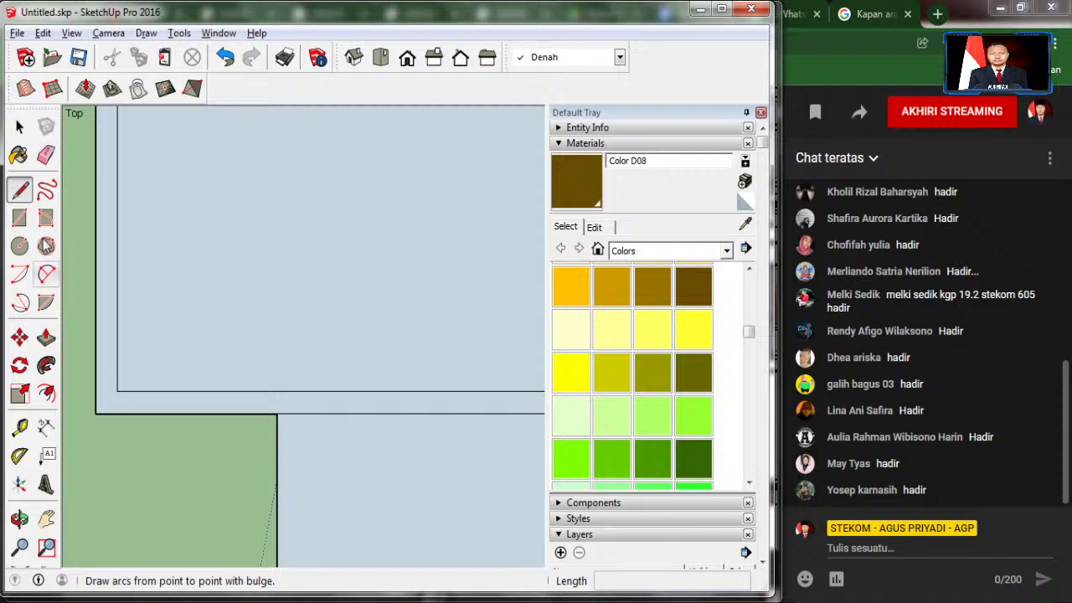
{"action": "left_click", "coordinate": [117, 390]}
{"action": "key", "text": "Escape"}
{"action": "scroll", "coordinate": [249, 383], "scroll_direction": "down", "scroll_amount": 1}
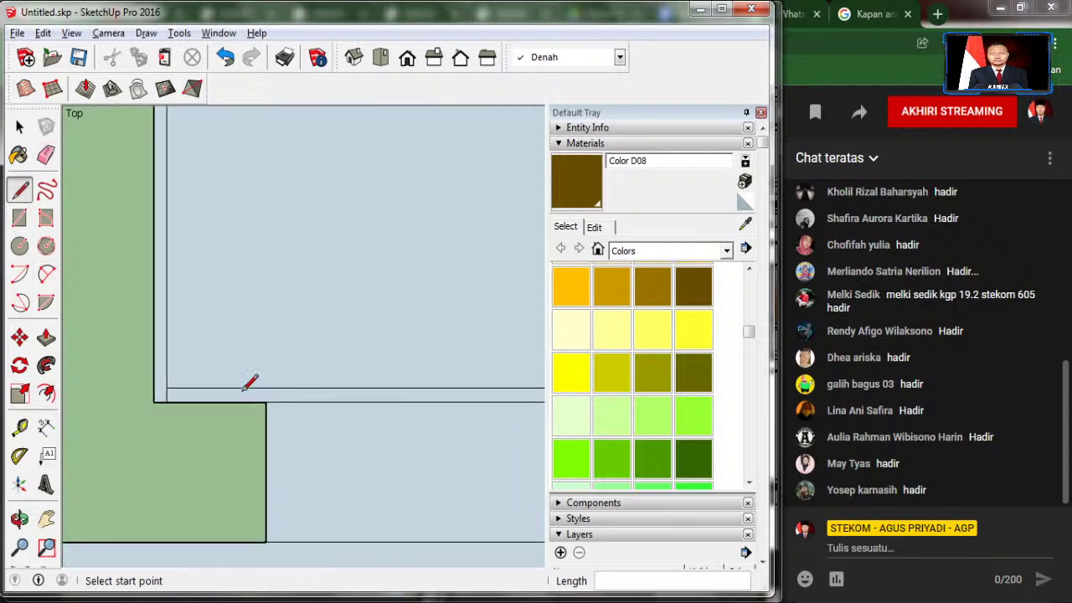
{"action": "scroll", "coordinate": [232, 371], "scroll_direction": "down", "scroll_amount": 1}
{"action": "scroll", "coordinate": [110, 335], "scroll_direction": "down", "scroll_amount": 1}
{"action": "scroll", "coordinate": [330, 391], "scroll_direction": "down", "scroll_amount": 1}
{"action": "scroll", "coordinate": [545, 362], "scroll_direction": "up", "scroll_amount": 2}
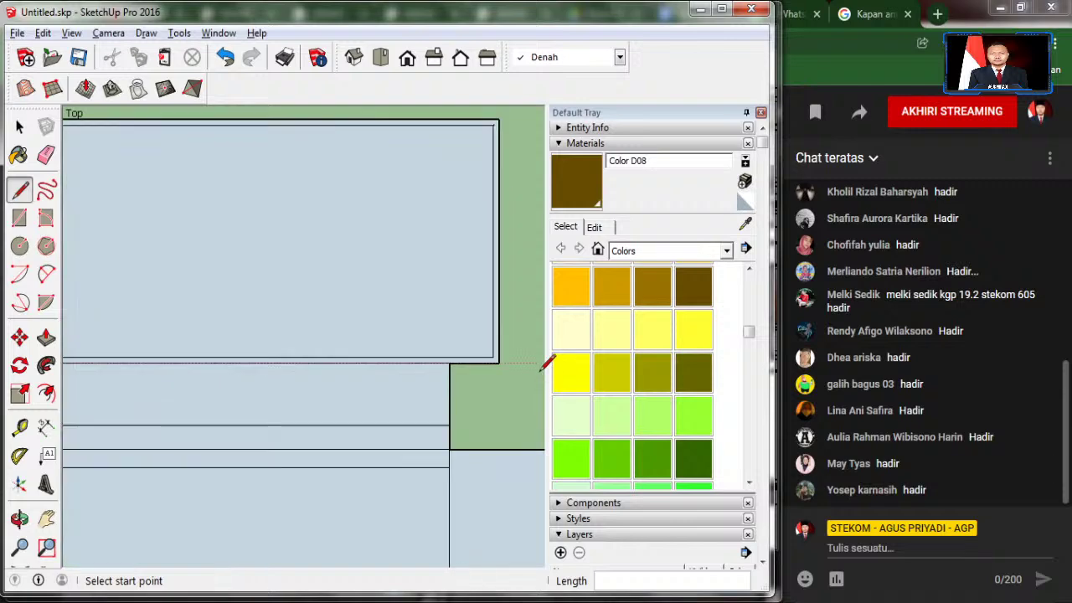
{"action": "scroll", "coordinate": [498, 352], "scroll_direction": "up", "scroll_amount": 2}
{"action": "scroll", "coordinate": [490, 358], "scroll_direction": "up", "scroll_amount": 1}
{"action": "scroll", "coordinate": [492, 356], "scroll_direction": "up", "scroll_amount": 1}
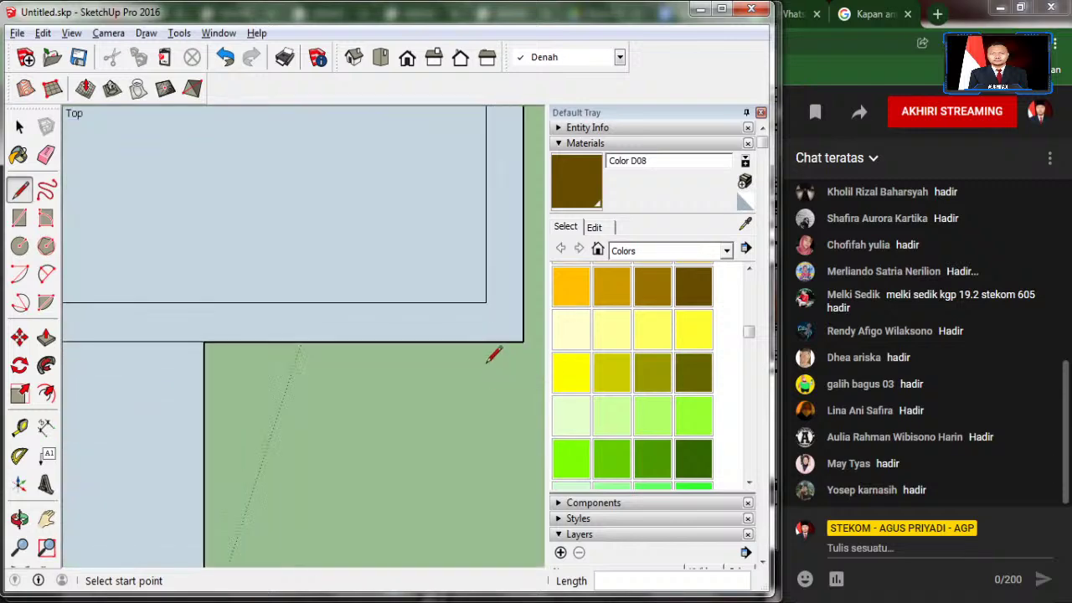
{"action": "left_click", "coordinate": [486, 303]}
{"action": "left_click", "coordinate": [486, 342]}
{"action": "scroll", "coordinate": [473, 419], "scroll_direction": "down", "scroll_amount": 3}
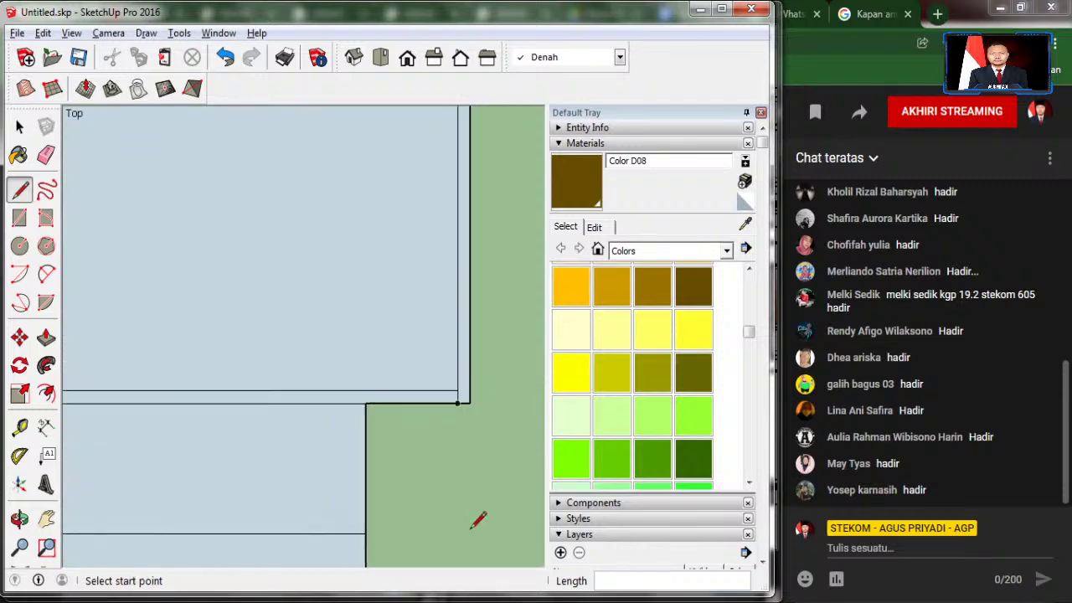
{"action": "scroll", "coordinate": [473, 503], "scroll_direction": "down", "scroll_amount": 2}
{"action": "scroll", "coordinate": [479, 273], "scroll_direction": "up", "scroll_amount": 3}
{"action": "scroll", "coordinate": [470, 289], "scroll_direction": "up", "scroll_amount": 1}
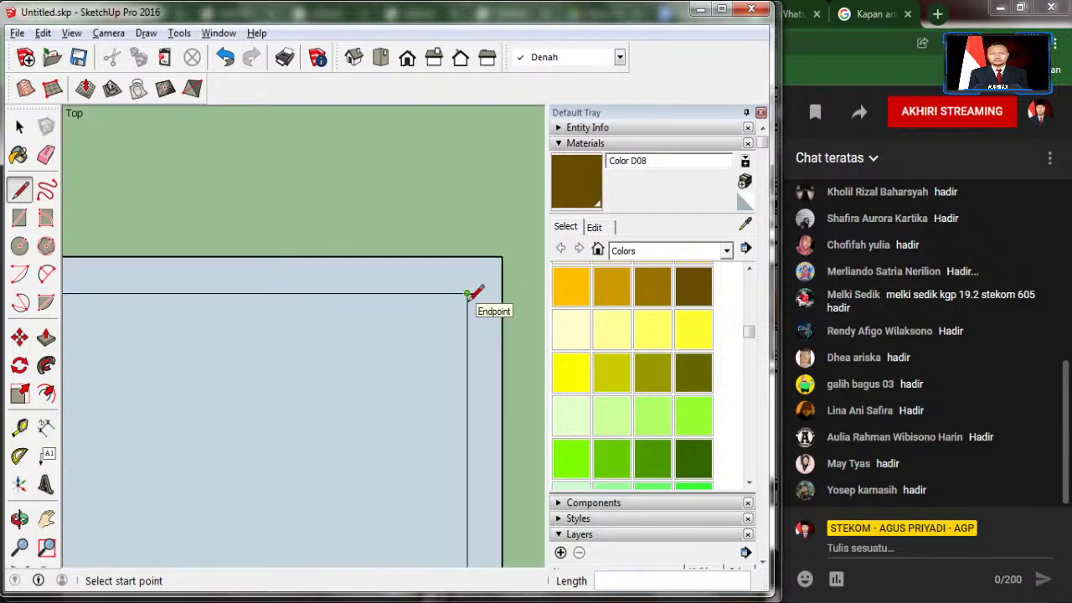
{"action": "scroll", "coordinate": [469, 298], "scroll_direction": "up", "scroll_amount": 2}
Step: Add a vertical edge from the block's corner up to the top border, then return to Select
{"action": "left_click", "coordinate": [466, 277]}
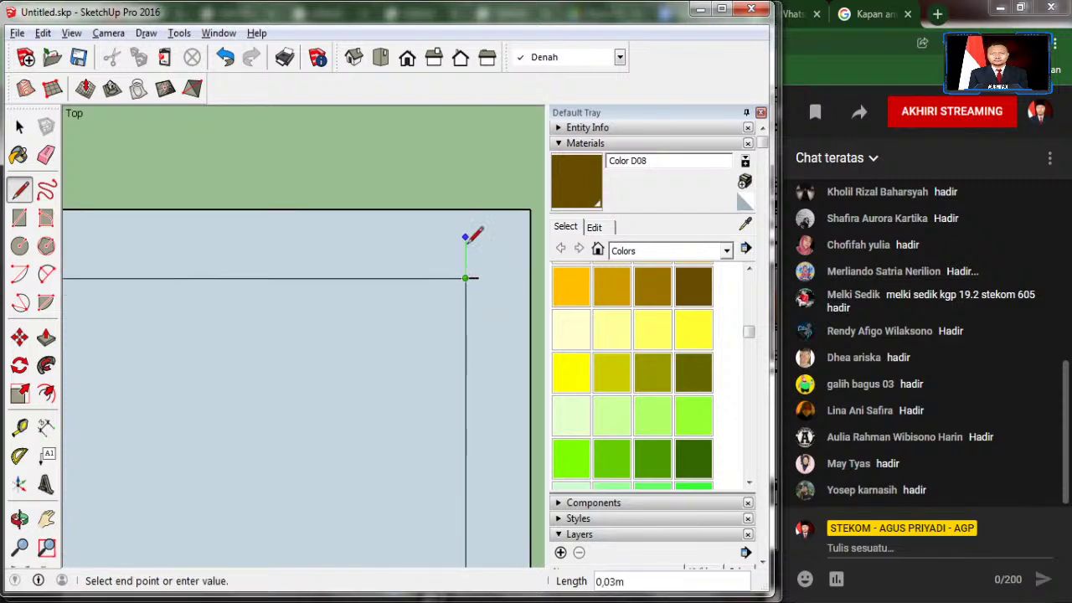
{"action": "left_click", "coordinate": [466, 210]}
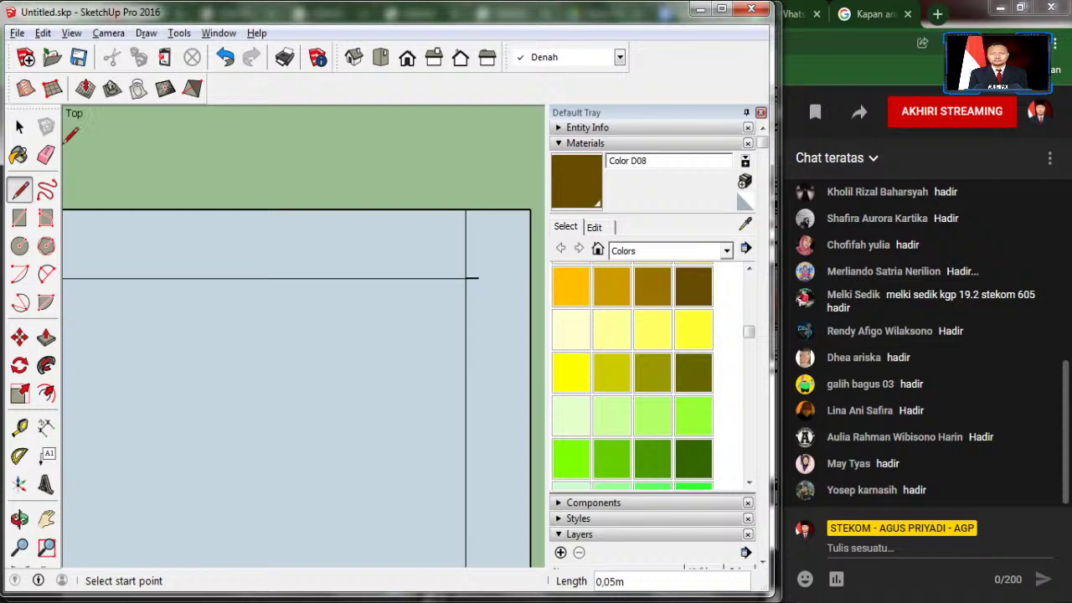
{"action": "key", "text": "e"}
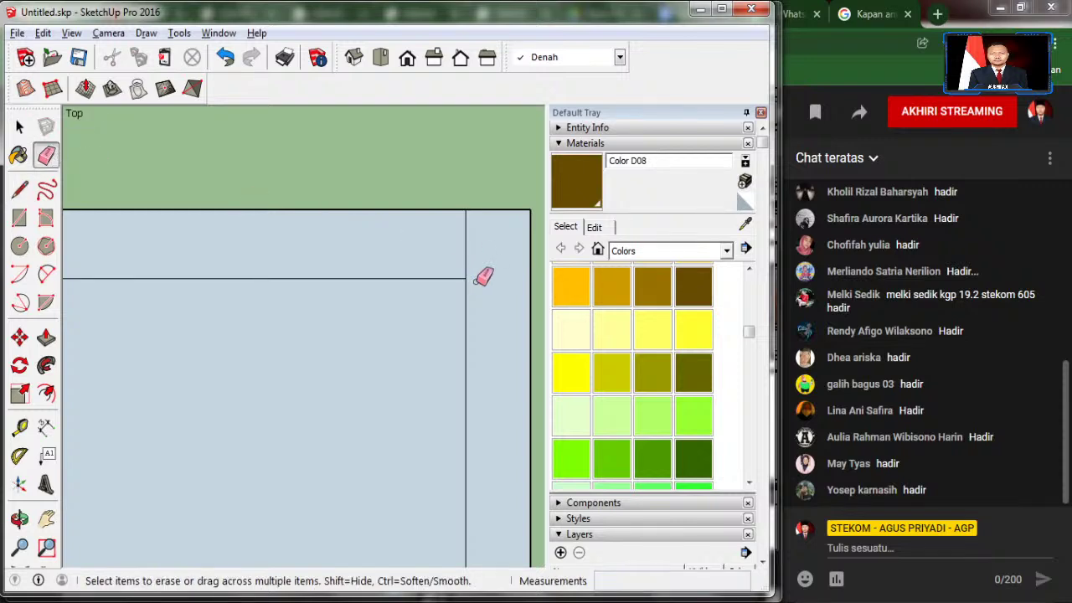
{"action": "scroll", "coordinate": [477, 255], "scroll_direction": "down", "scroll_amount": 1}
{"action": "scroll", "coordinate": [481, 252], "scroll_direction": "down", "scroll_amount": 1}
{"action": "scroll", "coordinate": [485, 255], "scroll_direction": "down", "scroll_amount": 1}
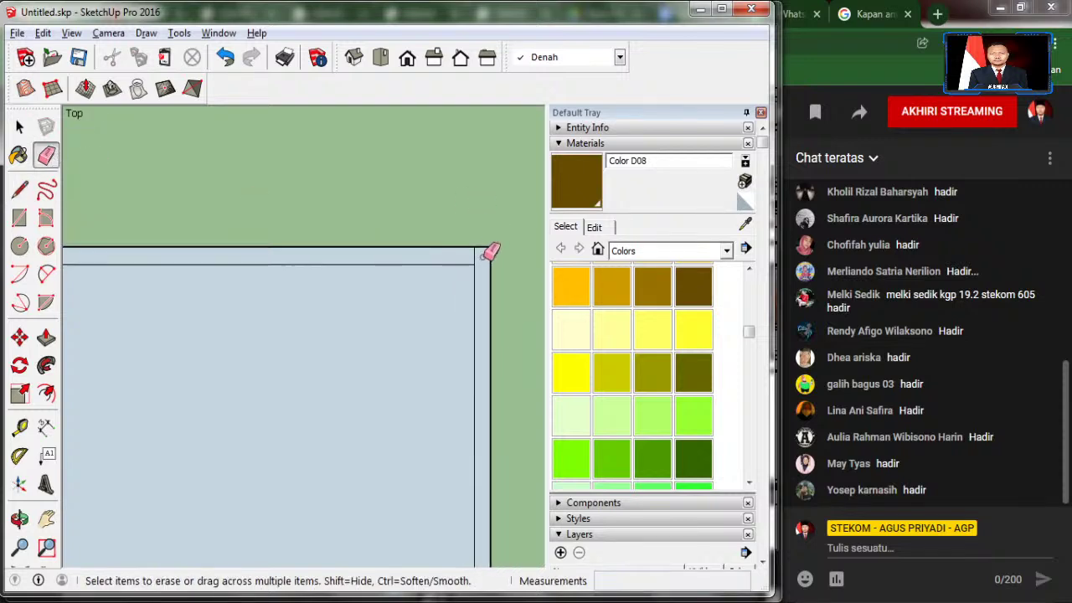
{"action": "scroll", "coordinate": [490, 252], "scroll_direction": "down", "scroll_amount": 1}
{"action": "scroll", "coordinate": [494, 242], "scroll_direction": "down", "scroll_amount": 1}
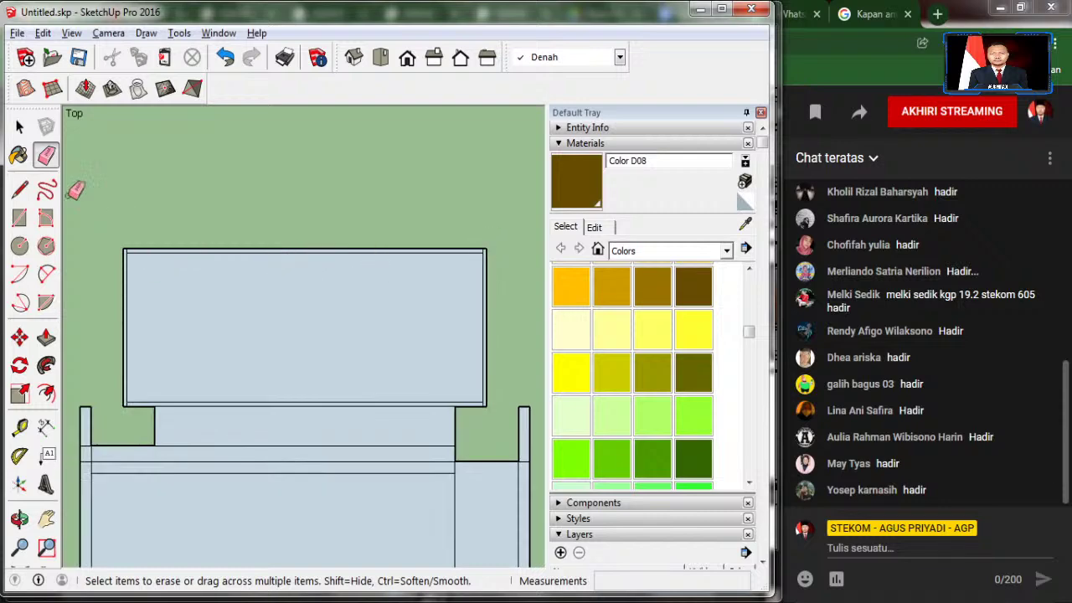
{"action": "key", "text": "space"}
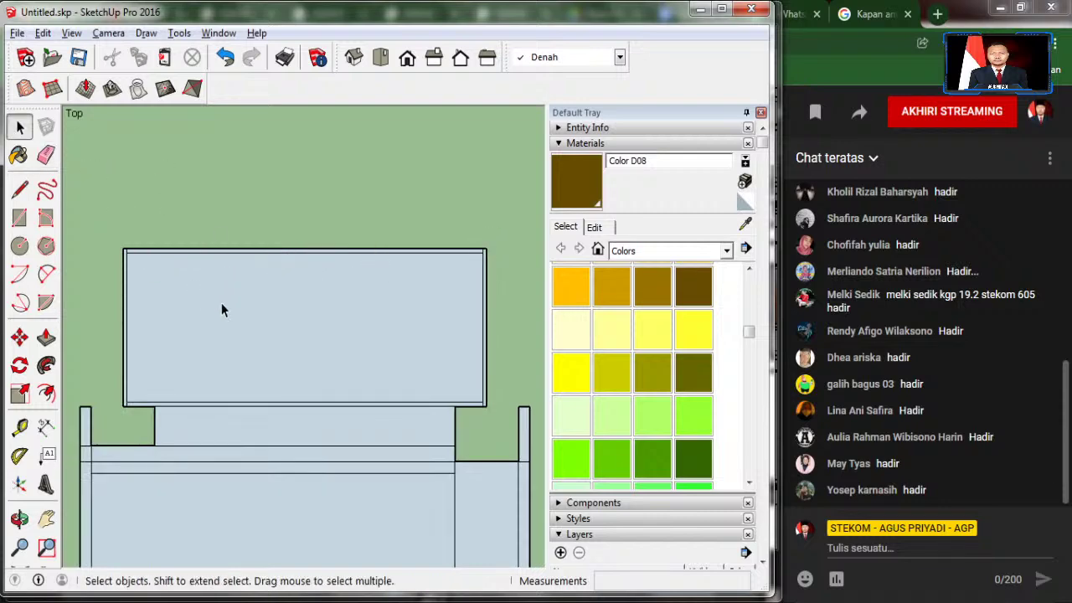
Step: Take the Paint Bucket and show the Patterns materials, comparing with the reference drawing
{"action": "left_click", "coordinate": [17, 159]}
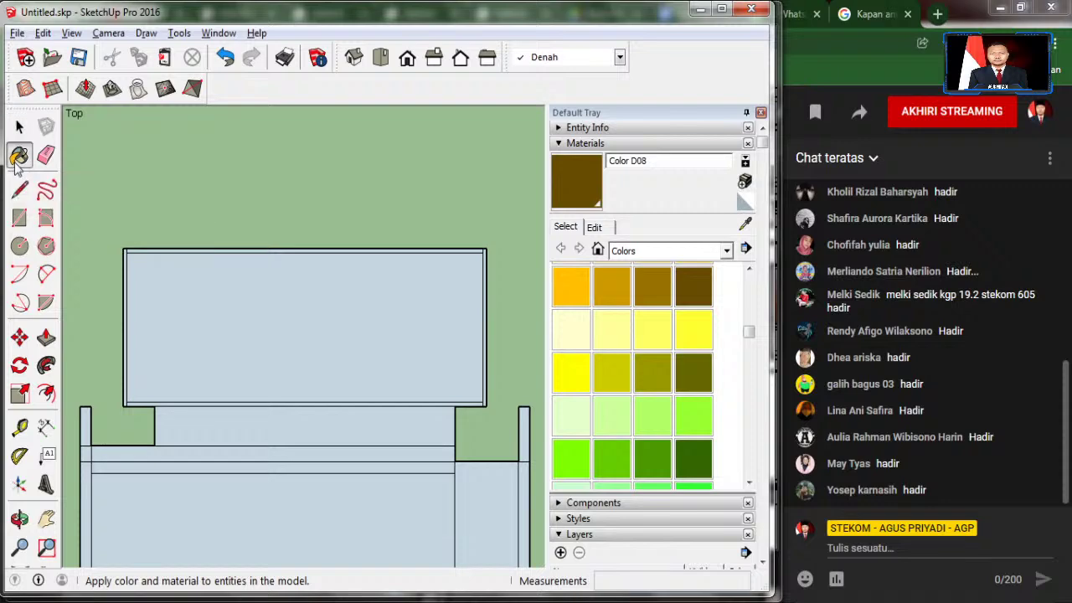
{"action": "left_click", "coordinate": [617, 253]}
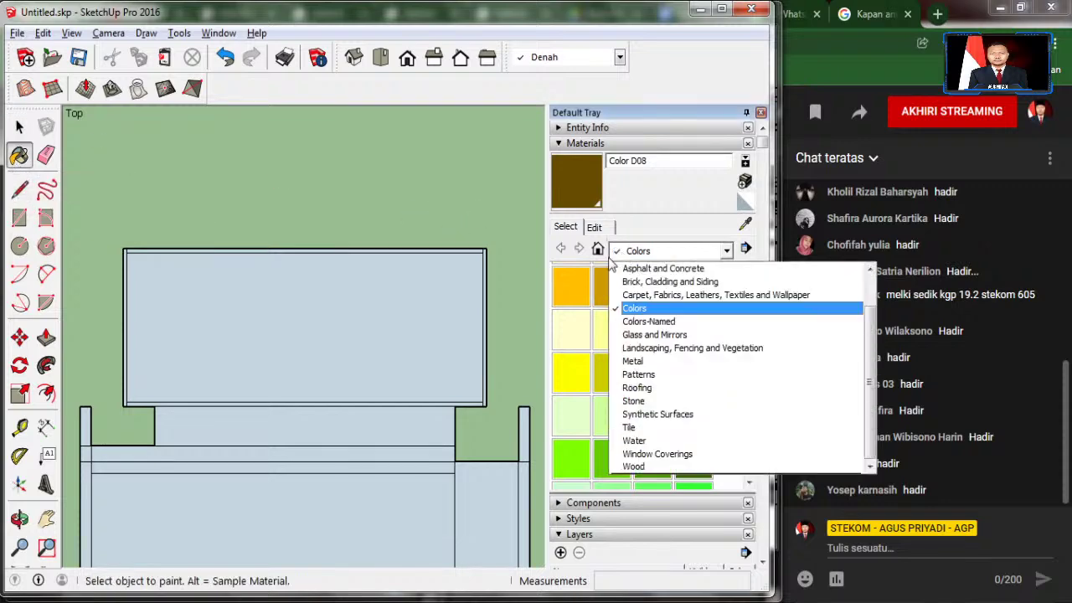
{"action": "left_click", "coordinate": [667, 377]}
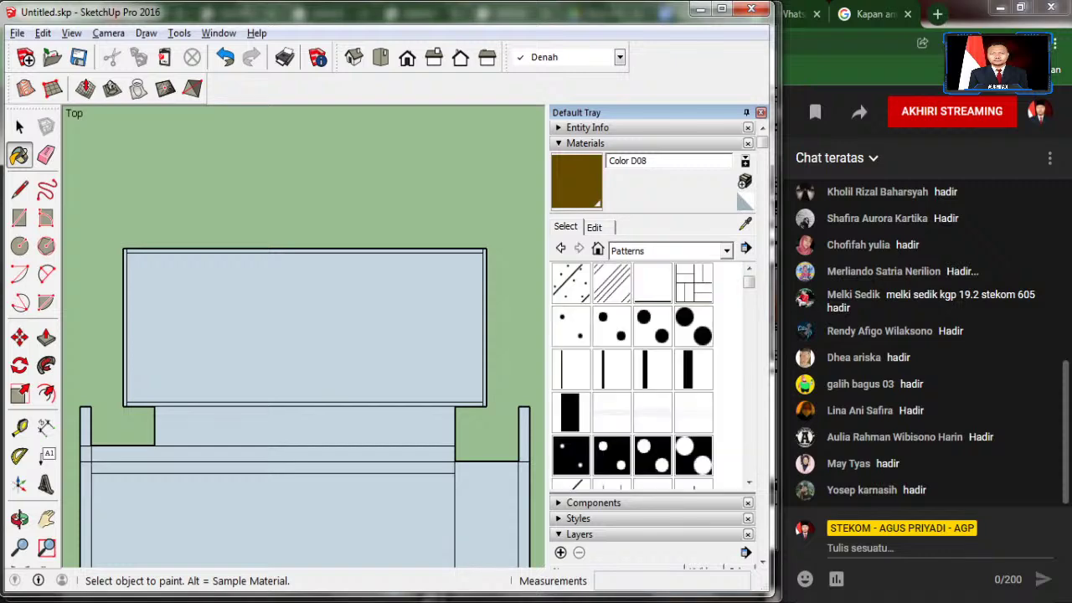
{"action": "key", "text": "alt+Tab"}
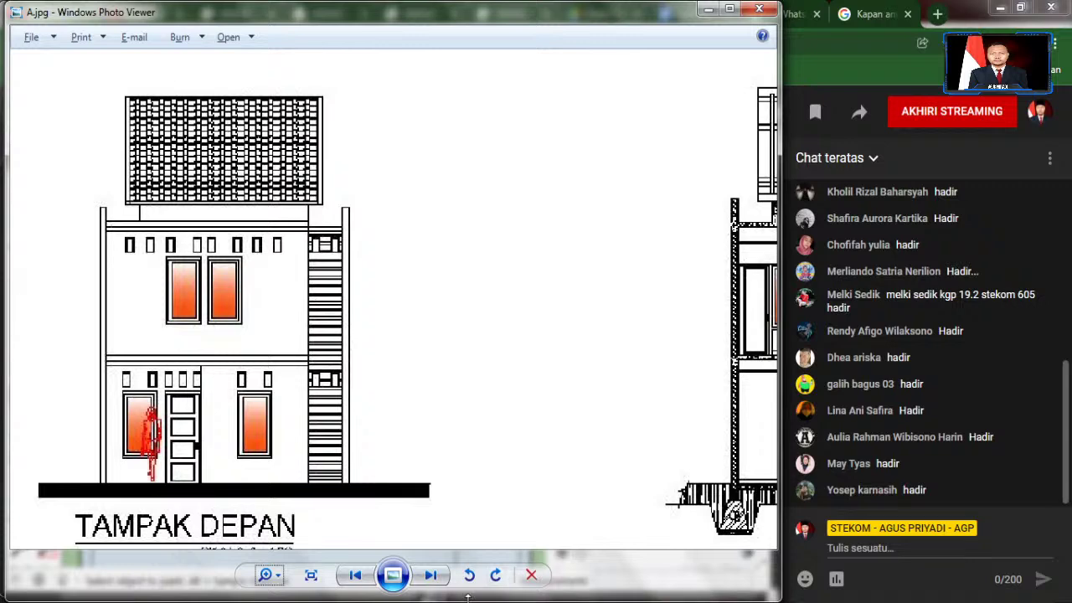
{"action": "key", "text": "alt+Tab"}
{"action": "scroll", "coordinate": [649, 339], "scroll_direction": "down", "scroll_amount": 3}
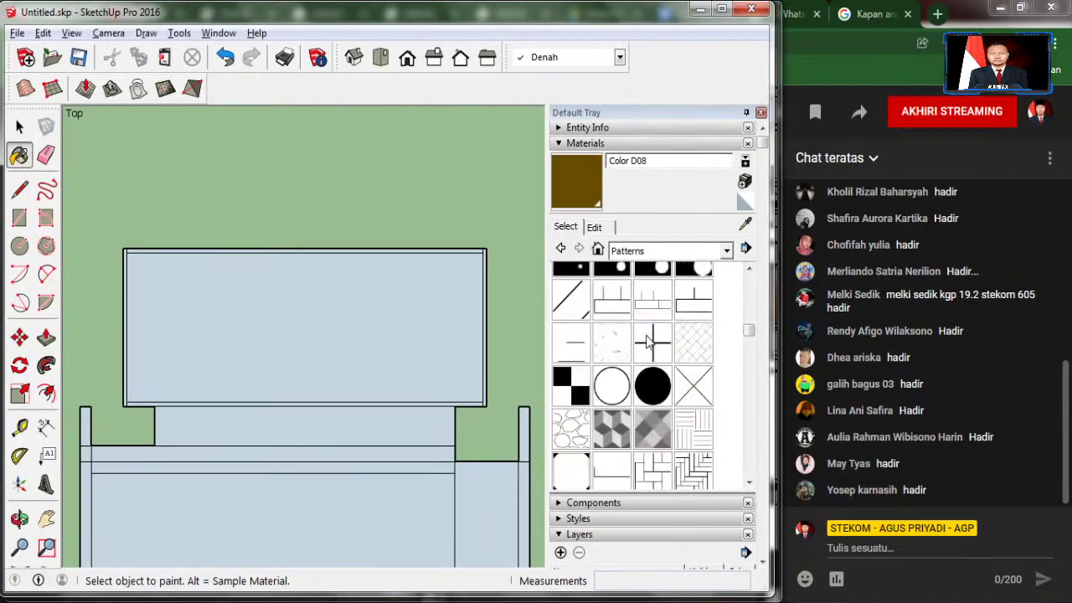
{"action": "scroll", "coordinate": [647, 338], "scroll_direction": "down", "scroll_amount": 3}
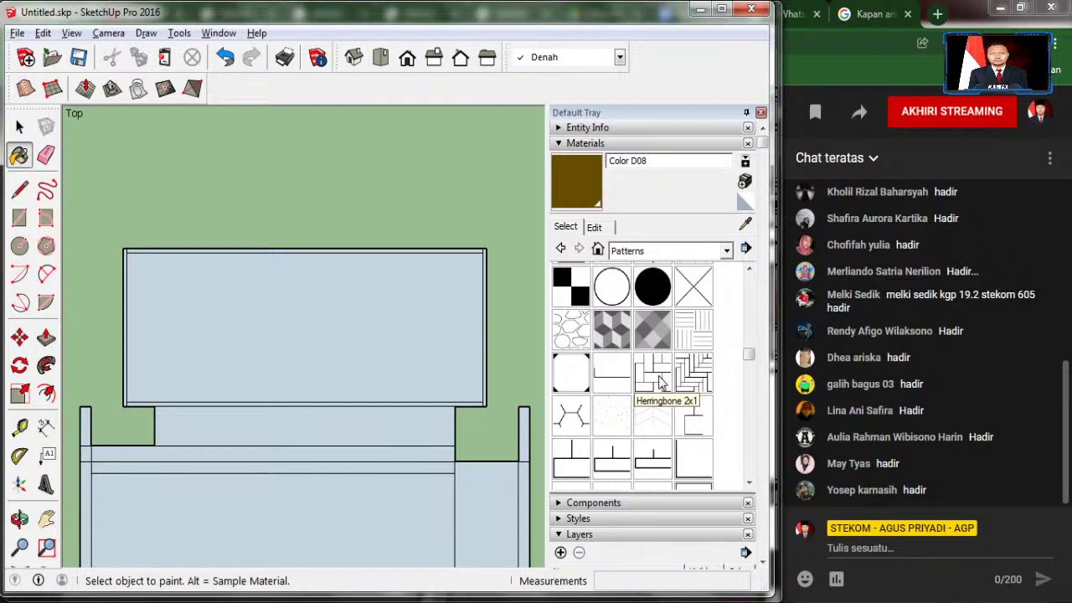
{"action": "scroll", "coordinate": [659, 381], "scroll_direction": "down", "scroll_amount": 3}
{"action": "scroll", "coordinate": [659, 381], "scroll_direction": "down", "scroll_amount": 3}
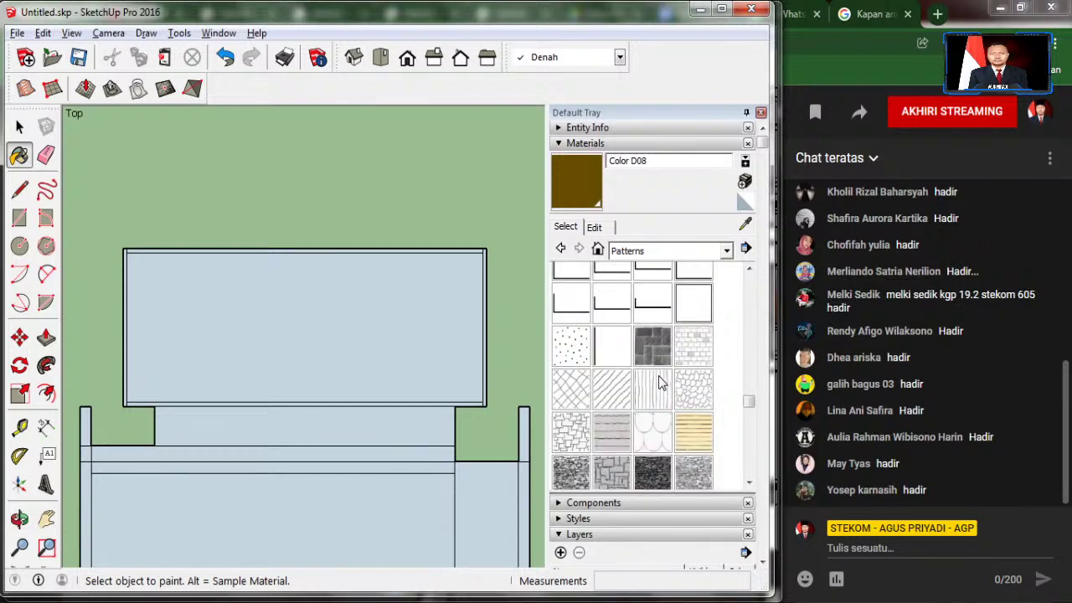
Step: Paint the upper block's inner face with Sketchy Siding Scale, then return to Select
{"action": "left_click", "coordinate": [659, 444]}
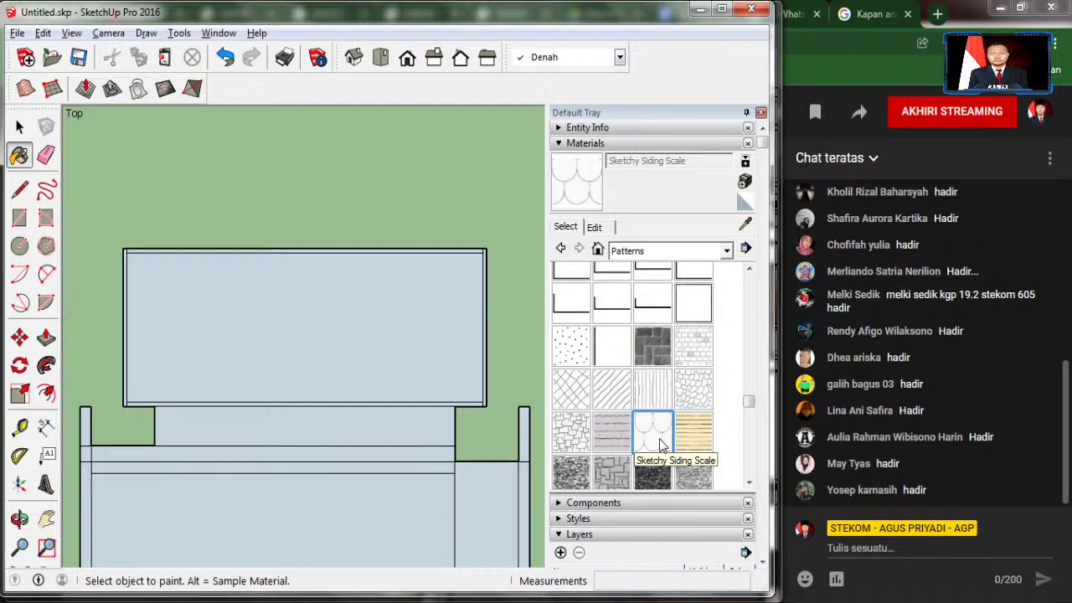
{"action": "scroll", "coordinate": [679, 405], "scroll_direction": "down", "scroll_amount": 3}
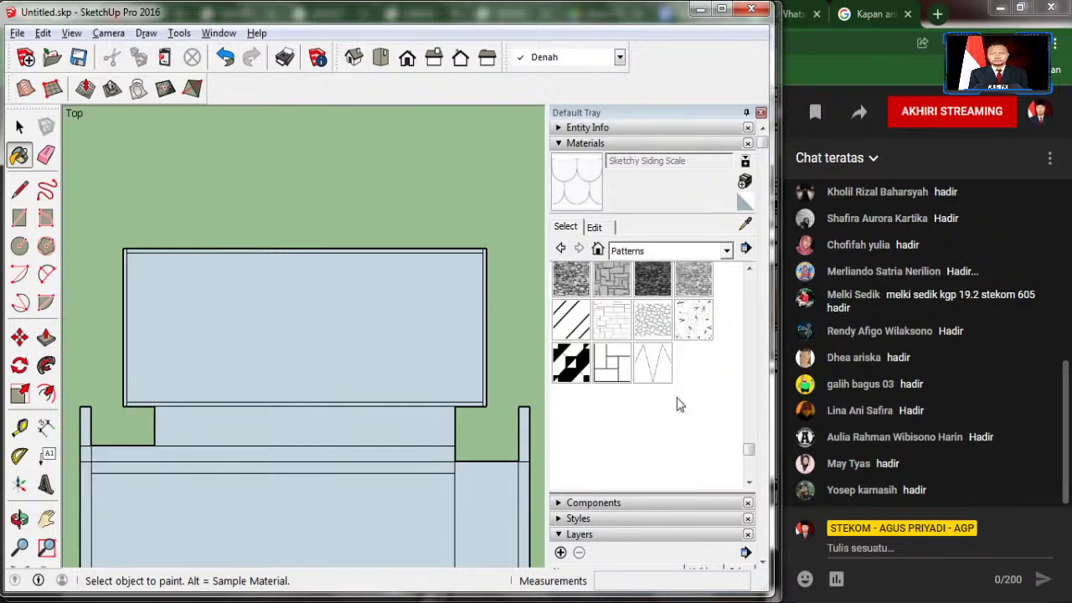
{"action": "left_click", "coordinate": [257, 325]}
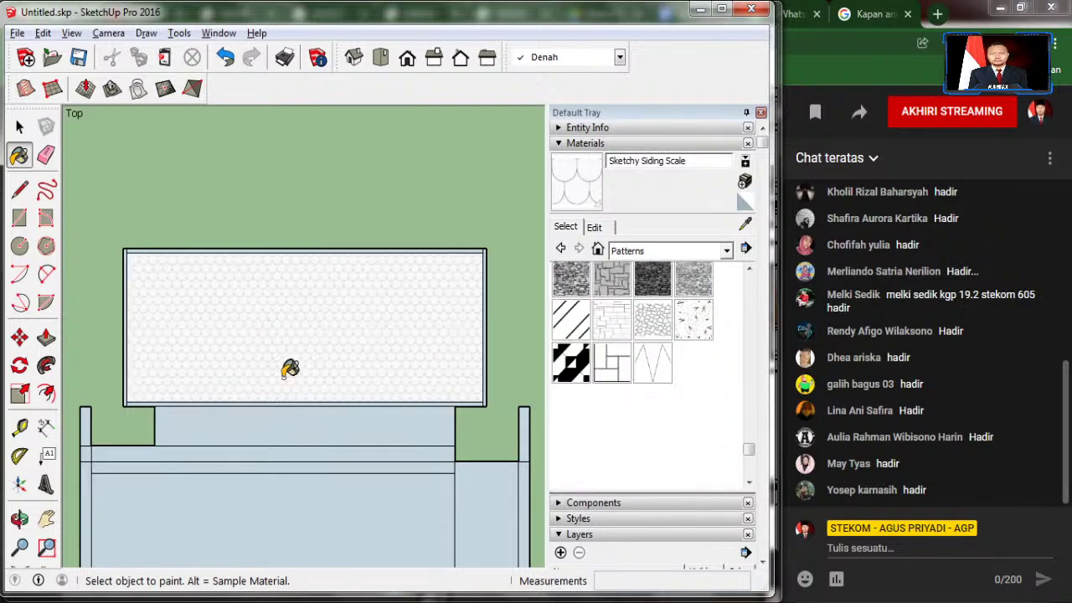
{"action": "scroll", "coordinate": [98, 182], "scroll_direction": "up", "scroll_amount": 2}
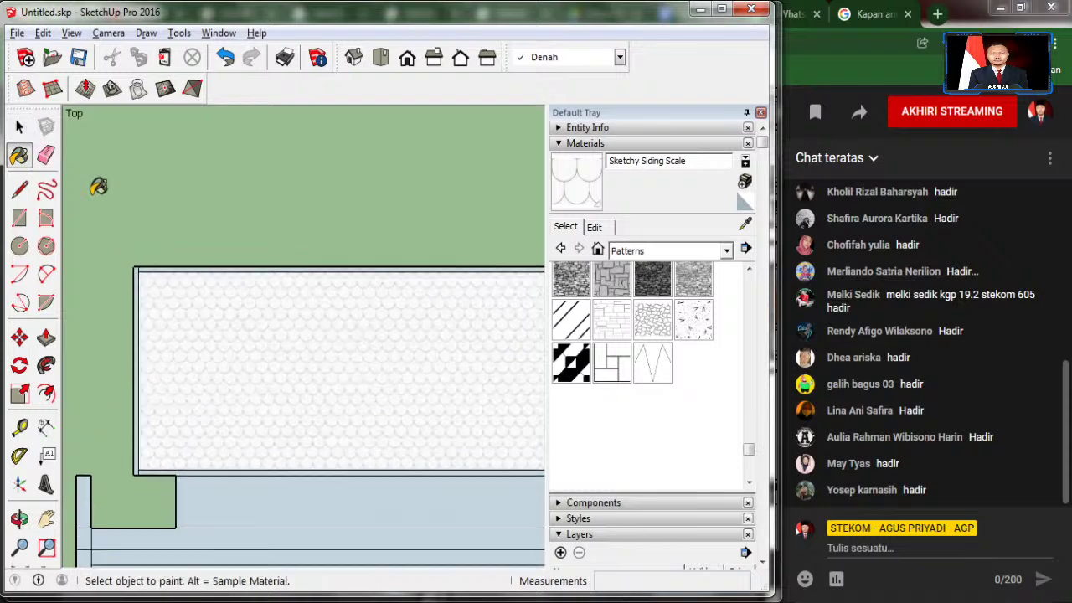
{"action": "scroll", "coordinate": [98, 182], "scroll_direction": "down", "scroll_amount": 2}
{"action": "scroll", "coordinate": [121, 427], "scroll_direction": "up", "scroll_amount": 2}
{"action": "scroll", "coordinate": [159, 381], "scroll_direction": "up", "scroll_amount": 2}
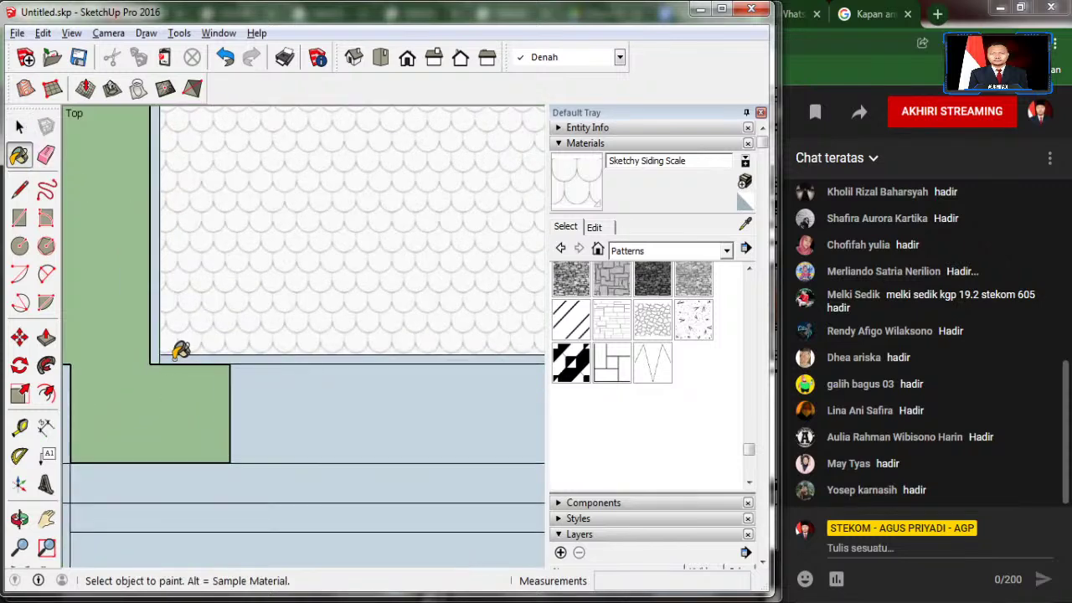
{"action": "scroll", "coordinate": [159, 350], "scroll_direction": "down", "scroll_amount": 2}
{"action": "scroll", "coordinate": [125, 356], "scroll_direction": "down", "scroll_amount": 2}
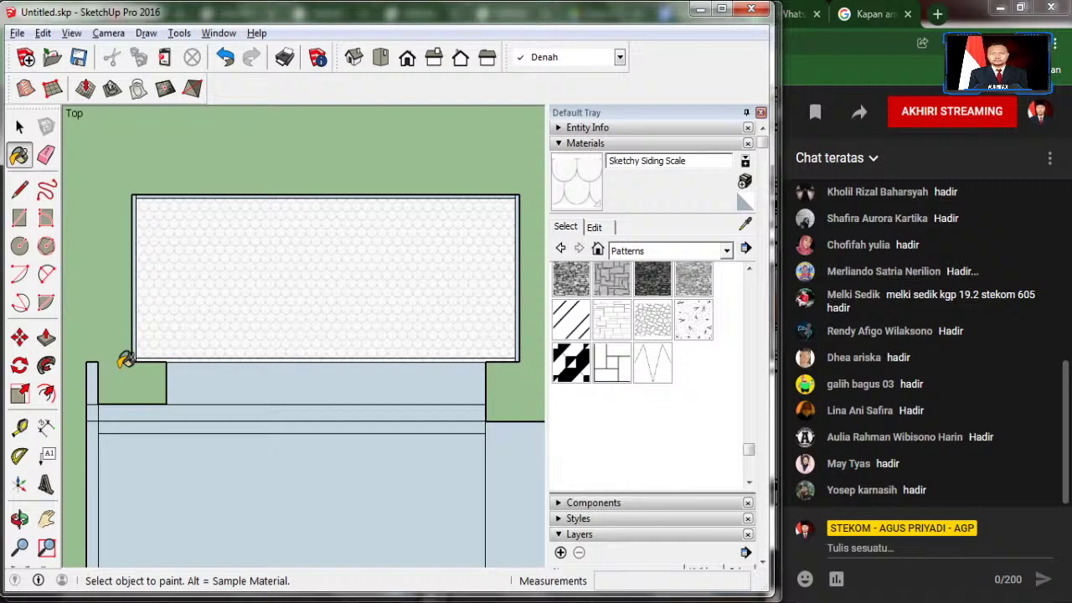
{"action": "scroll", "coordinate": [427, 343], "scroll_direction": "up", "scroll_amount": 2}
{"action": "scroll", "coordinate": [491, 345], "scroll_direction": "up", "scroll_amount": 2}
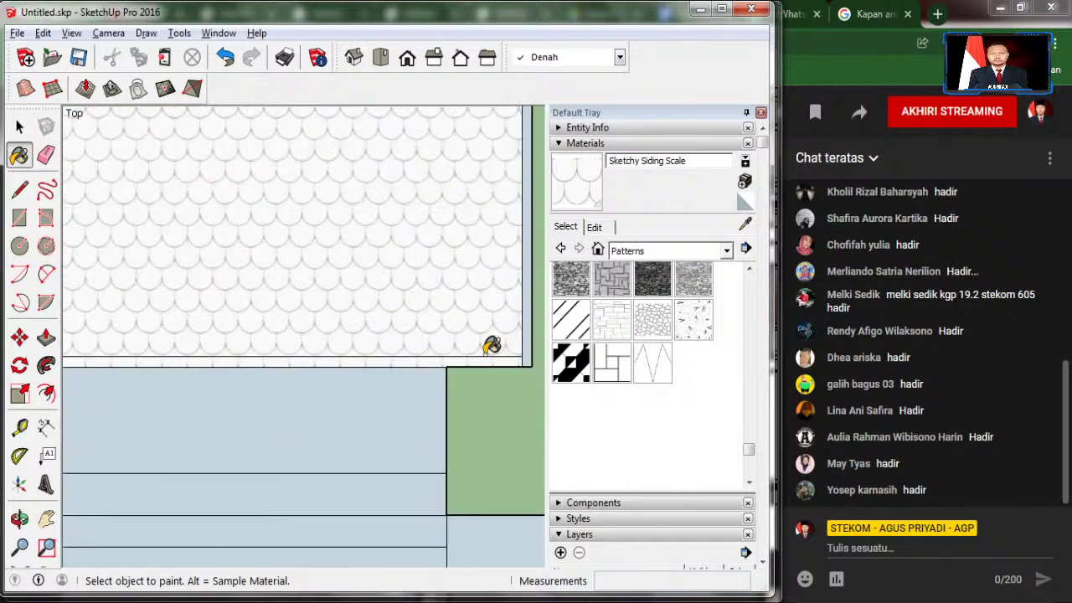
{"action": "scroll", "coordinate": [491, 345], "scroll_direction": "down", "scroll_amount": 2}
{"action": "scroll", "coordinate": [492, 345], "scroll_direction": "down", "scroll_amount": 2}
{"action": "scroll", "coordinate": [492, 345], "scroll_direction": "down", "scroll_amount": 2}
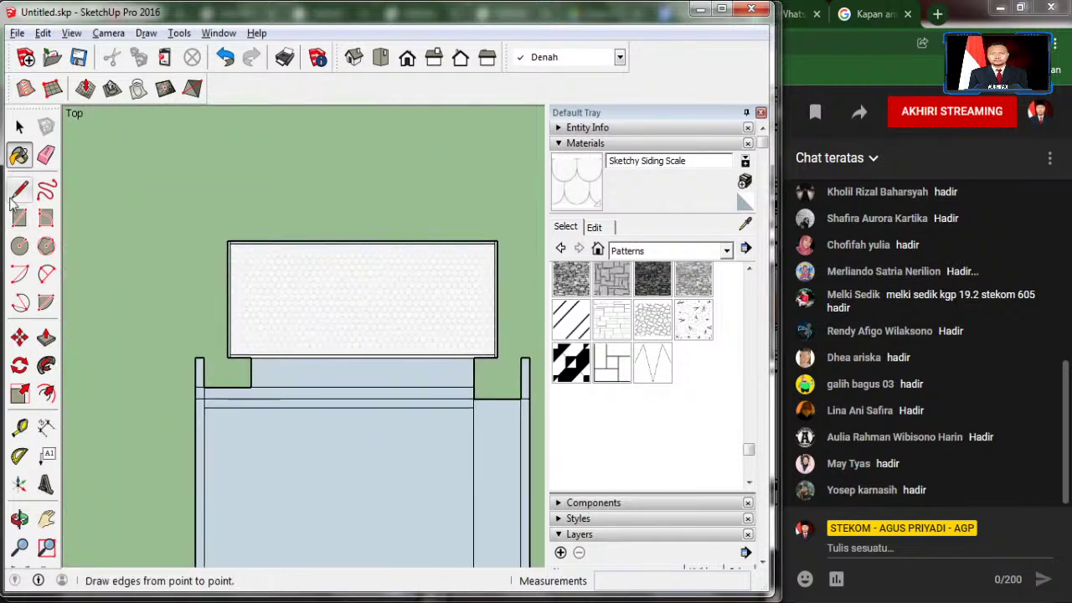
{"action": "left_click", "coordinate": [19, 127]}
{"action": "scroll", "coordinate": [158, 153], "scroll_direction": "down", "scroll_amount": 2}
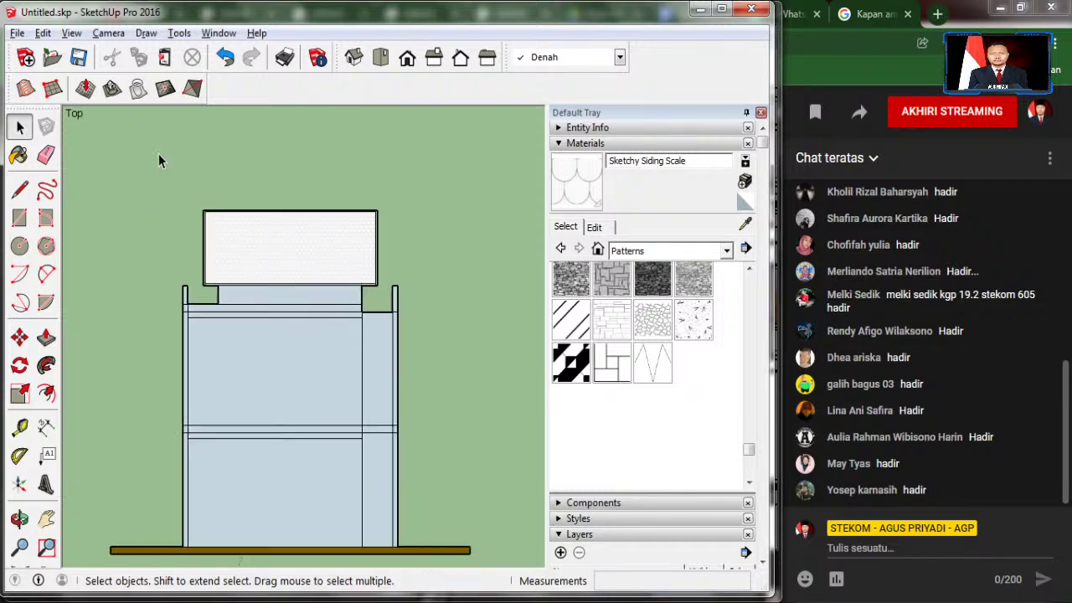
Step: After checking the reference, draw a 0,15 × 0,4 m vent rectangle left of the building
{"action": "key", "text": "alt+Tab"}
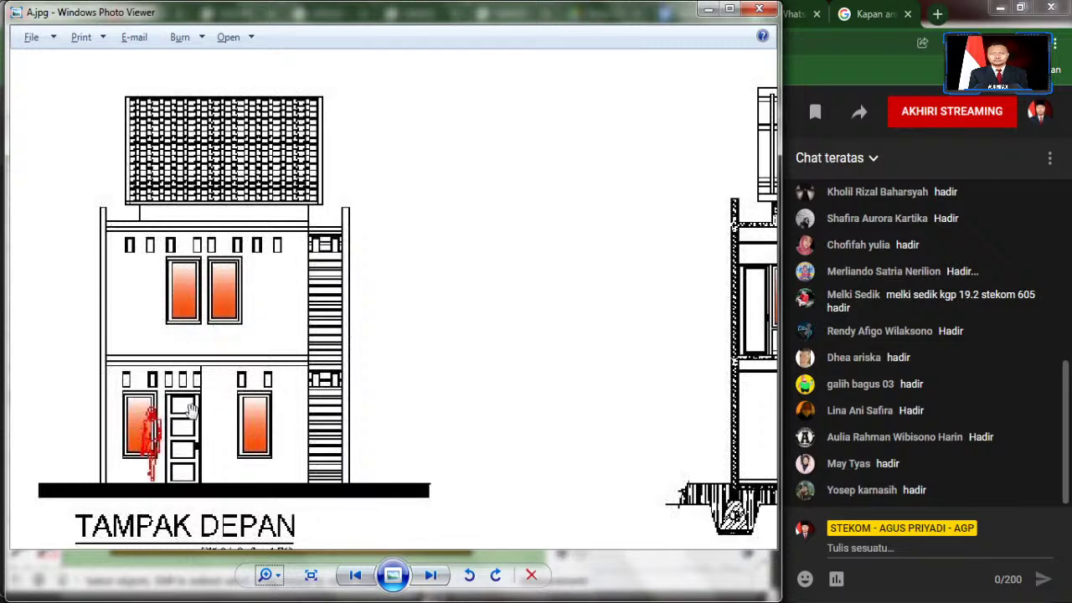
{"action": "key", "text": "alt+Tab"}
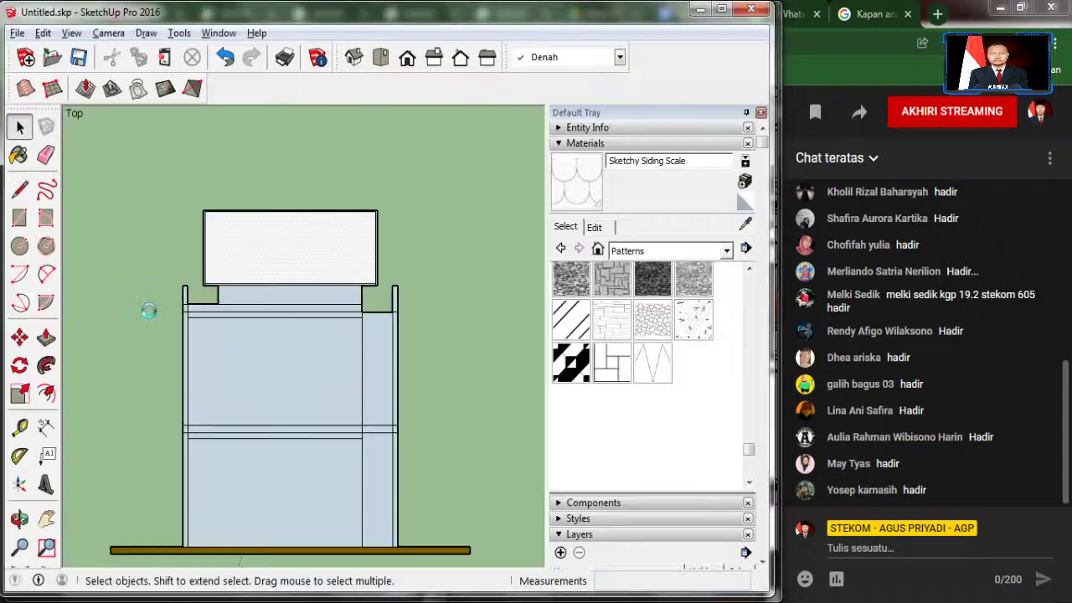
{"action": "left_click", "coordinate": [19, 217]}
{"action": "scroll", "coordinate": [118, 339], "scroll_direction": "up", "scroll_amount": 2}
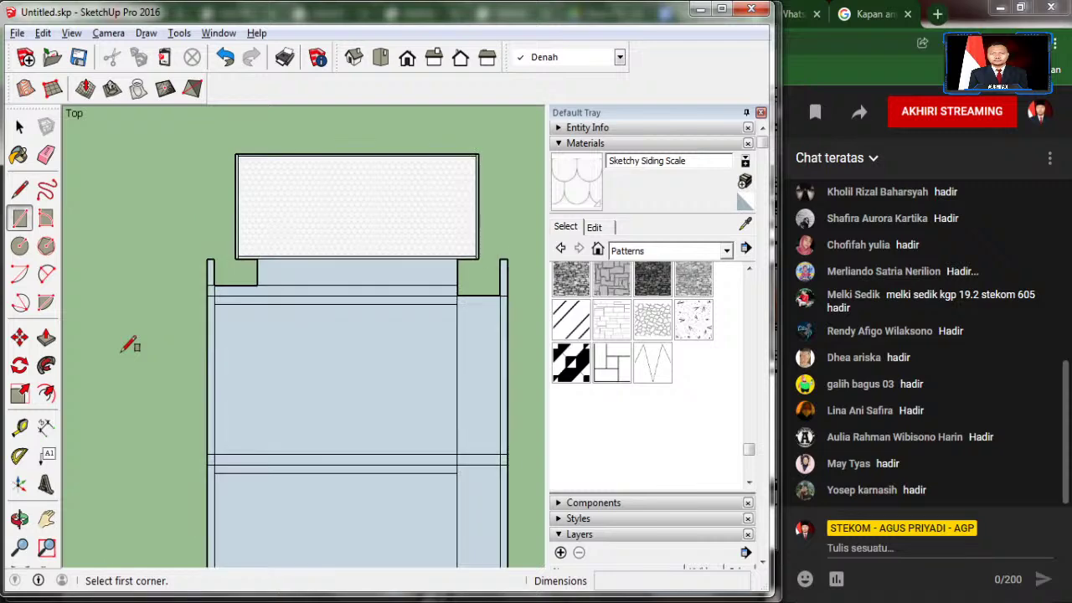
{"action": "left_click", "coordinate": [121, 352]}
{"action": "type", "text": "0,15;0,4"}
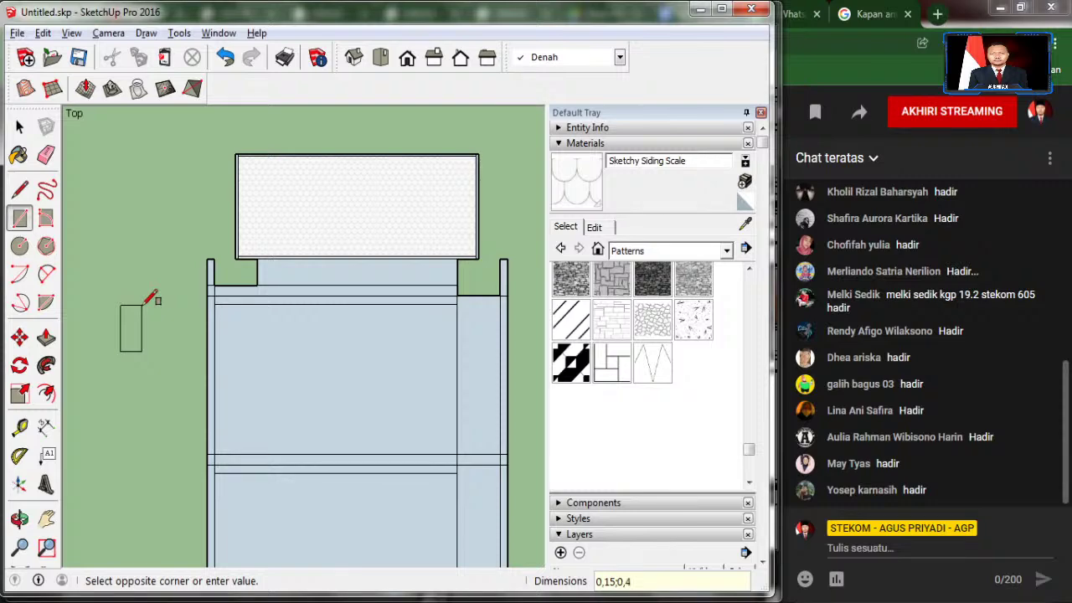
{"action": "key", "text": "Return"}
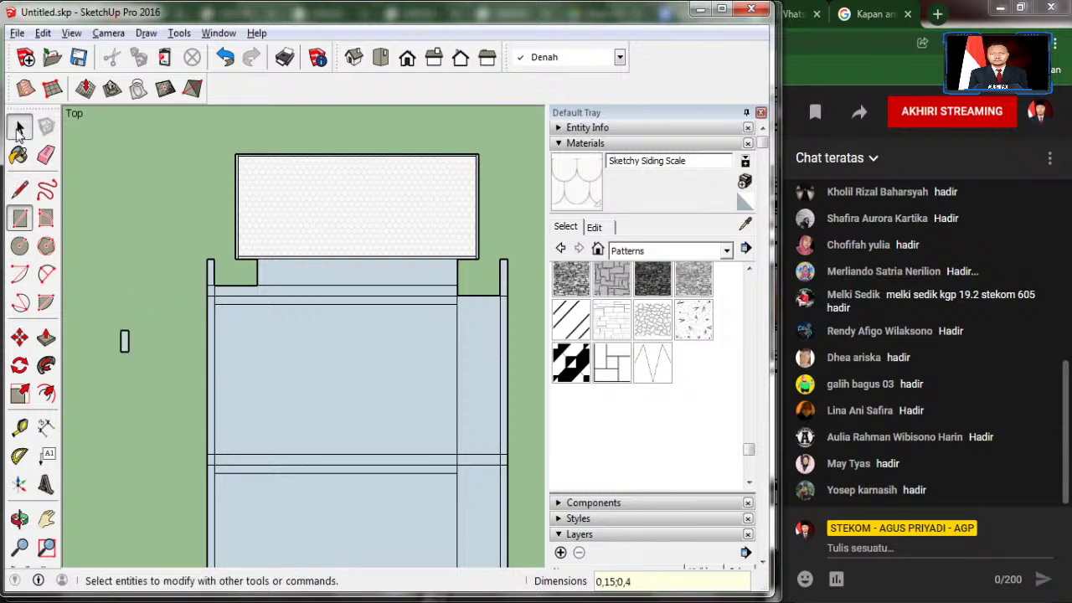
Step: Copy the small vent rectangle 0.36m to the right to form a pair
{"action": "left_click", "coordinate": [20, 127]}
{"action": "left_click_drag", "start_coordinate": [141, 379], "coordinate": [141, 378]}
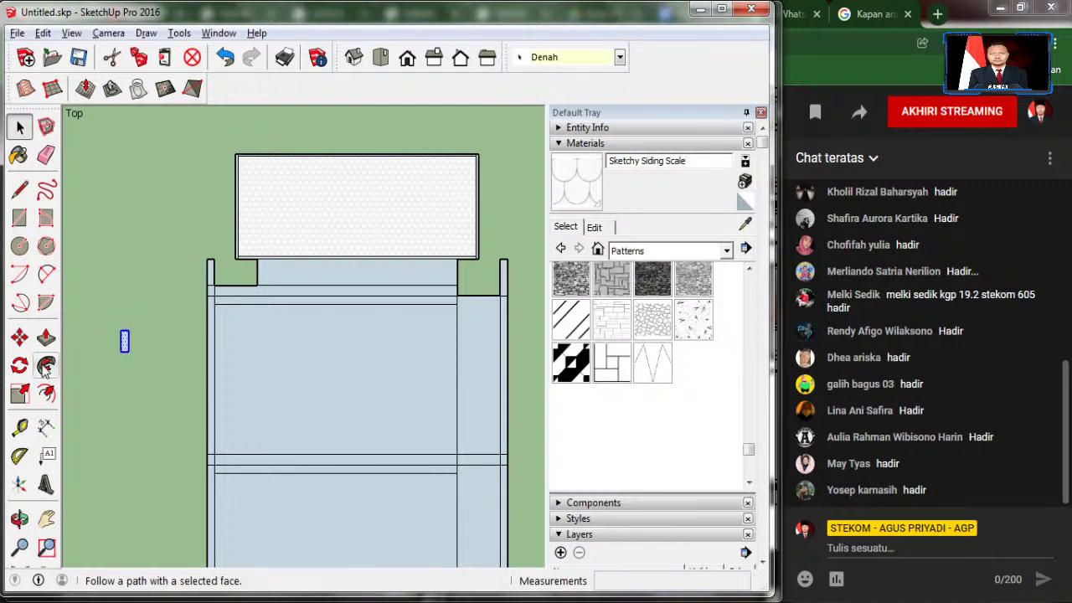
{"action": "left_click", "coordinate": [20, 336]}
{"action": "scroll", "coordinate": [113, 346], "scroll_direction": "up", "scroll_amount": 2}
{"action": "scroll", "coordinate": [117, 347], "scroll_direction": "up", "scroll_amount": 1}
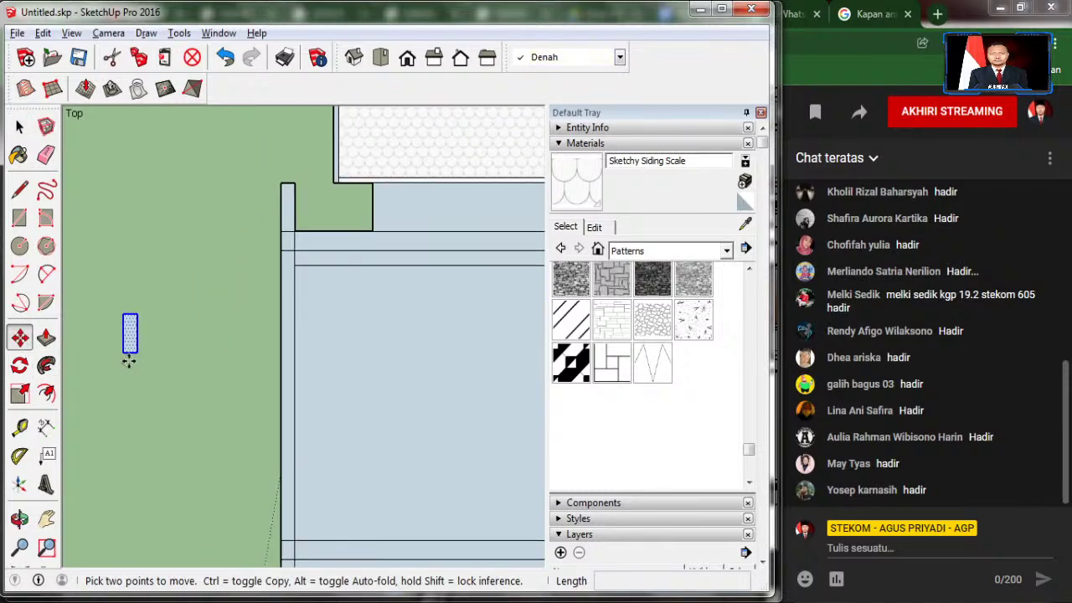
{"action": "key", "text": "ctrl"}
{"action": "left_click", "coordinate": [127, 356]}
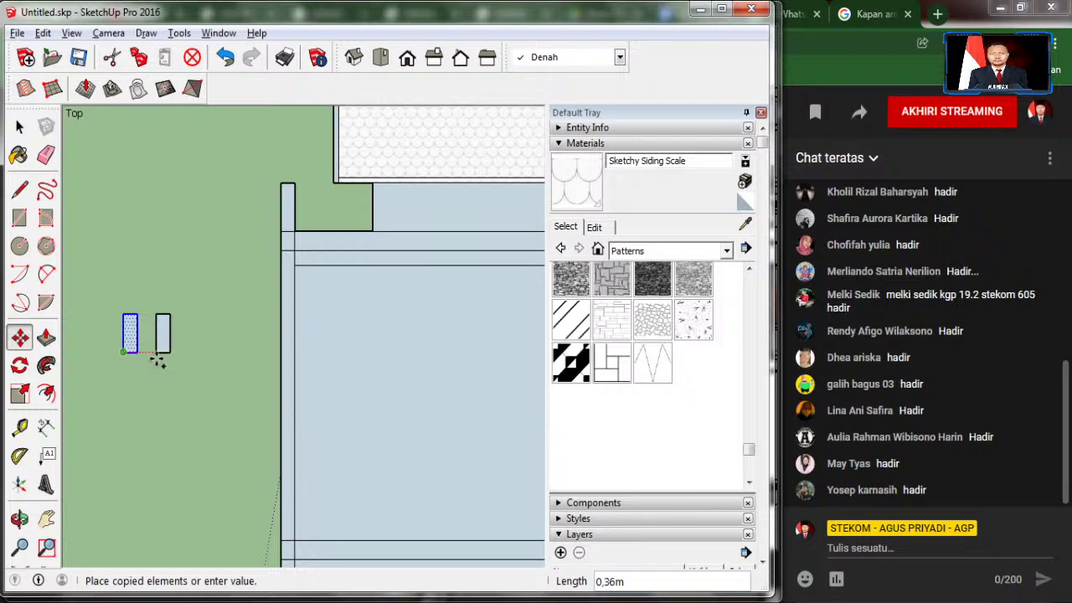
{"action": "left_click", "coordinate": [159, 355]}
Step: Copy the vent pair to the right of the side column
{"action": "left_click", "coordinate": [20, 126]}
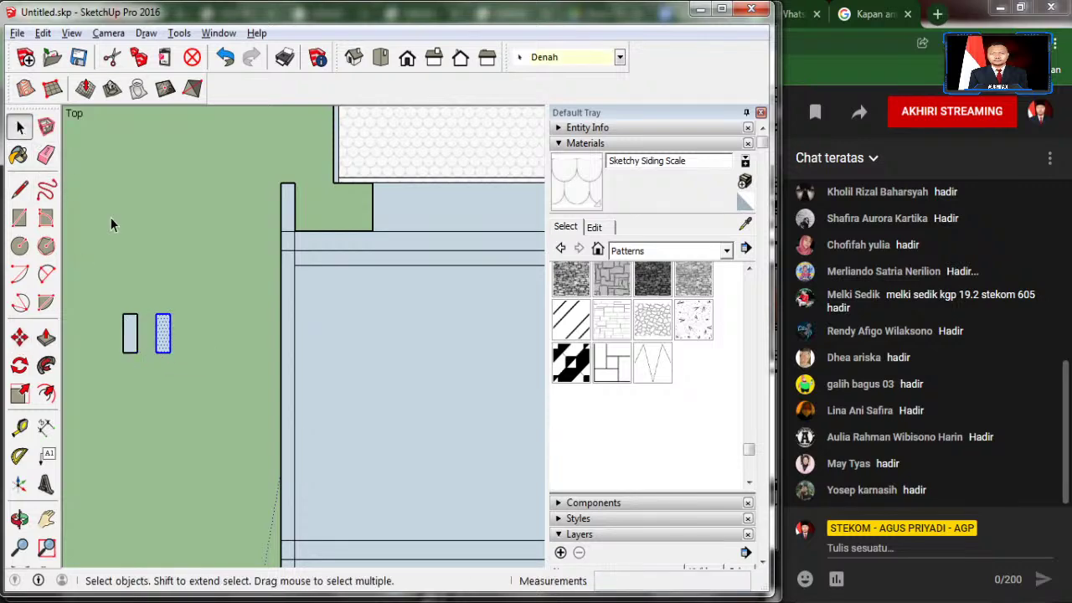
{"action": "left_click", "coordinate": [111, 239]}
{"action": "left_click_drag", "start_coordinate": [108, 256], "coordinate": [204, 375]}
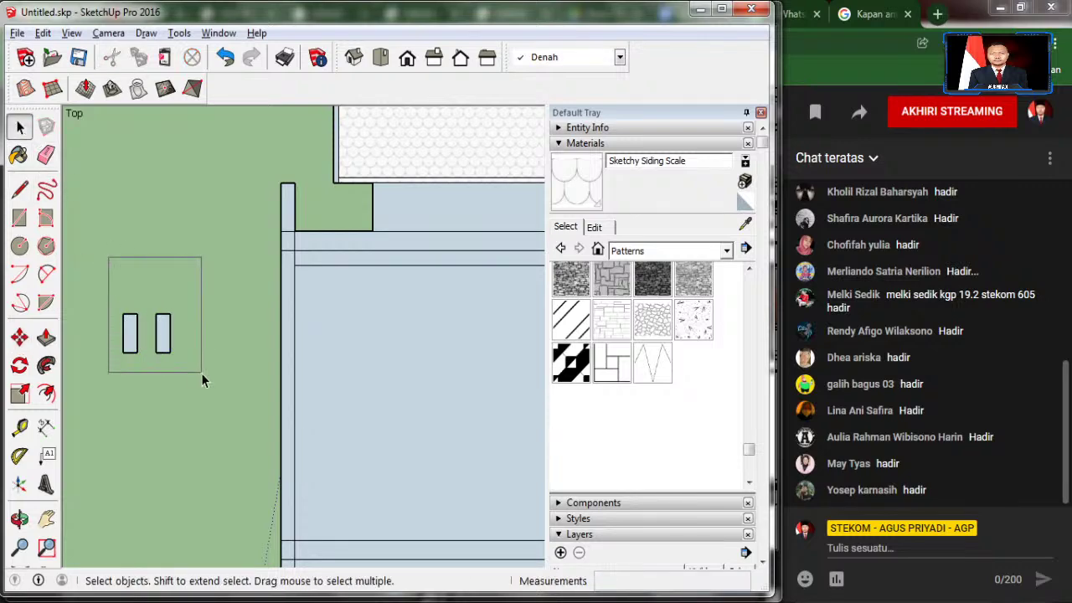
{"action": "left_click", "coordinate": [19, 336]}
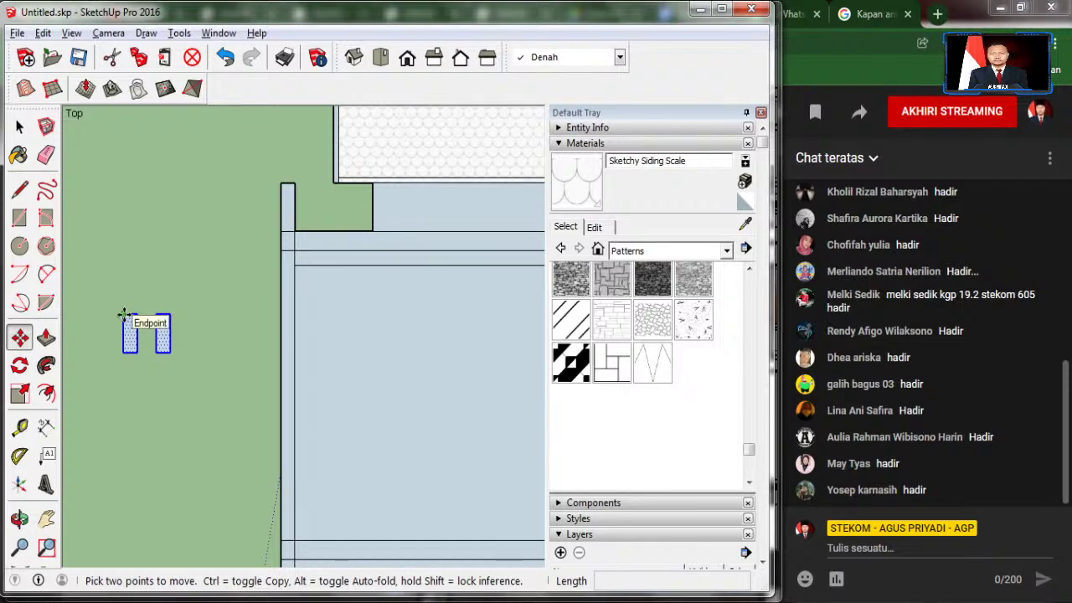
{"action": "key", "text": "ctrl"}
{"action": "left_click", "coordinate": [132, 314]}
{"action": "scroll", "coordinate": [117, 335], "scroll_direction": "down", "scroll_amount": 3}
{"action": "scroll", "coordinate": [84, 335], "scroll_direction": "down", "scroll_amount": 3}
{"action": "scroll", "coordinate": [251, 310], "scroll_direction": "up", "scroll_amount": 2}
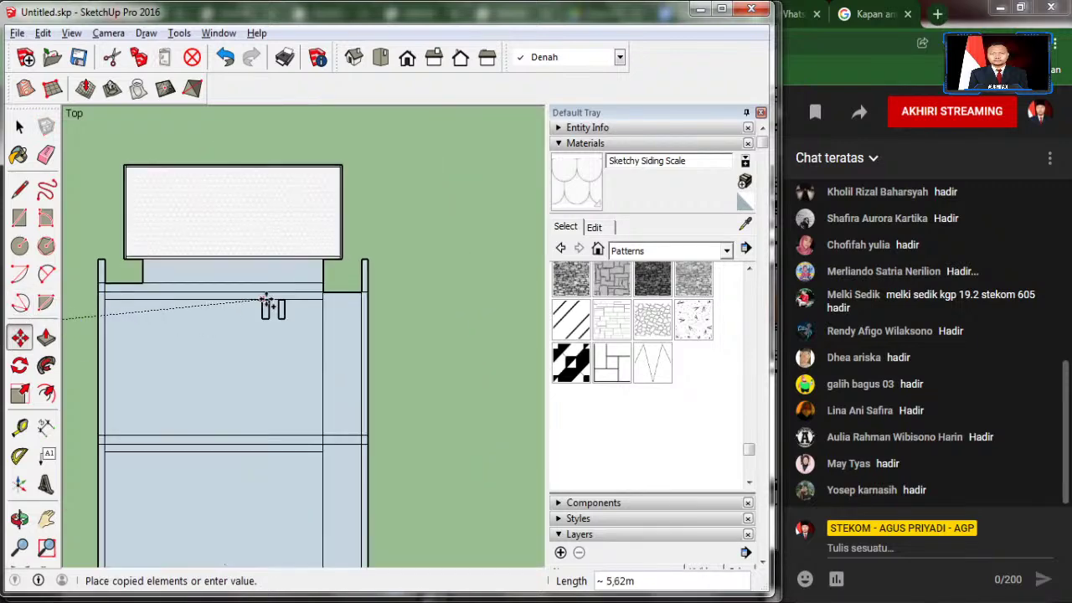
{"action": "scroll", "coordinate": [327, 318], "scroll_direction": "up", "scroll_amount": 4}
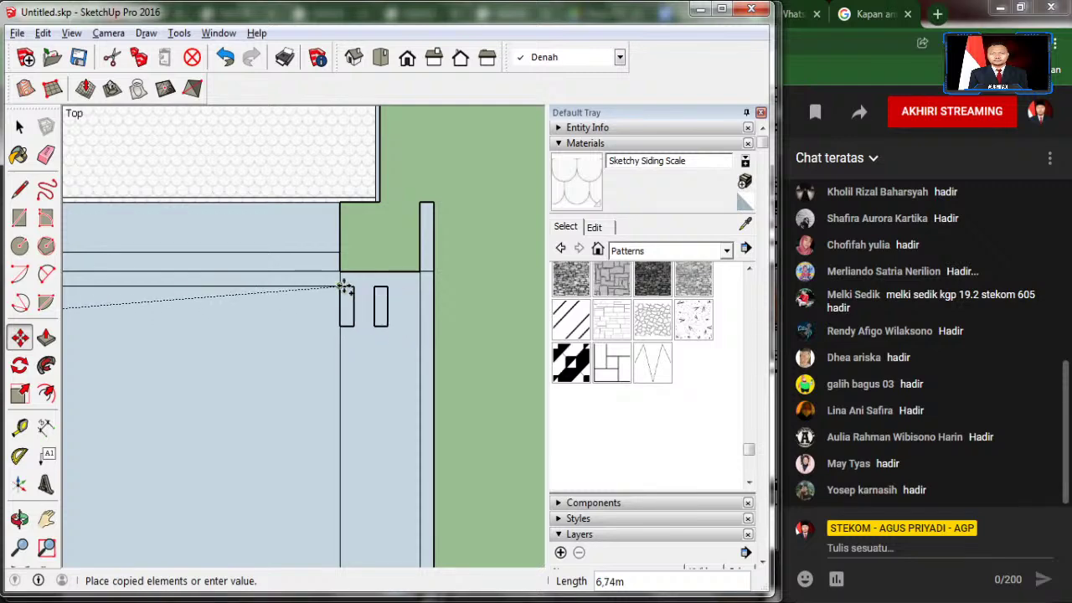
{"action": "scroll", "coordinate": [242, 297], "scroll_direction": "down", "scroll_amount": 1}
{"action": "scroll", "coordinate": [243, 297], "scroll_direction": "down", "scroll_amount": 1}
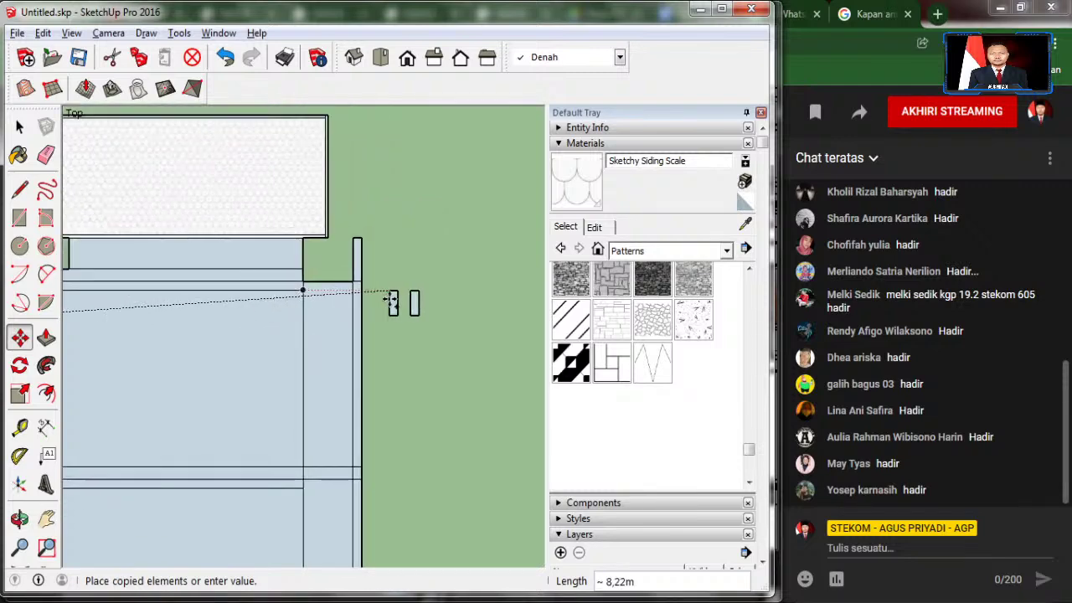
{"action": "left_click", "coordinate": [391, 295]}
Step: Draw a short guide line from the band corner, then view the front elevation reference
{"action": "left_click", "coordinate": [20, 191]}
{"action": "left_click", "coordinate": [20, 191]}
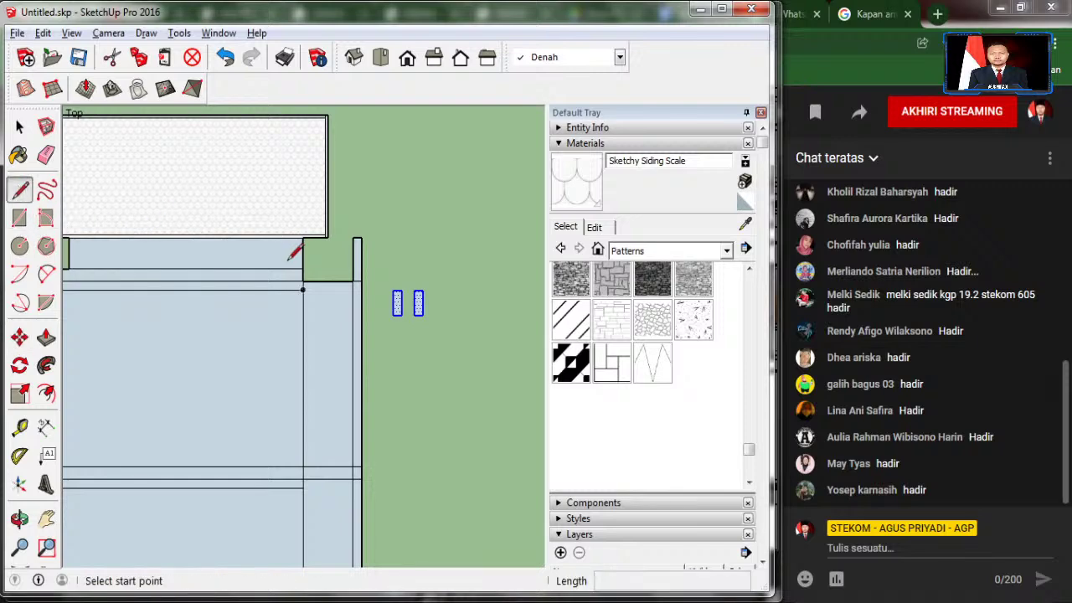
{"action": "left_click", "coordinate": [303, 289]}
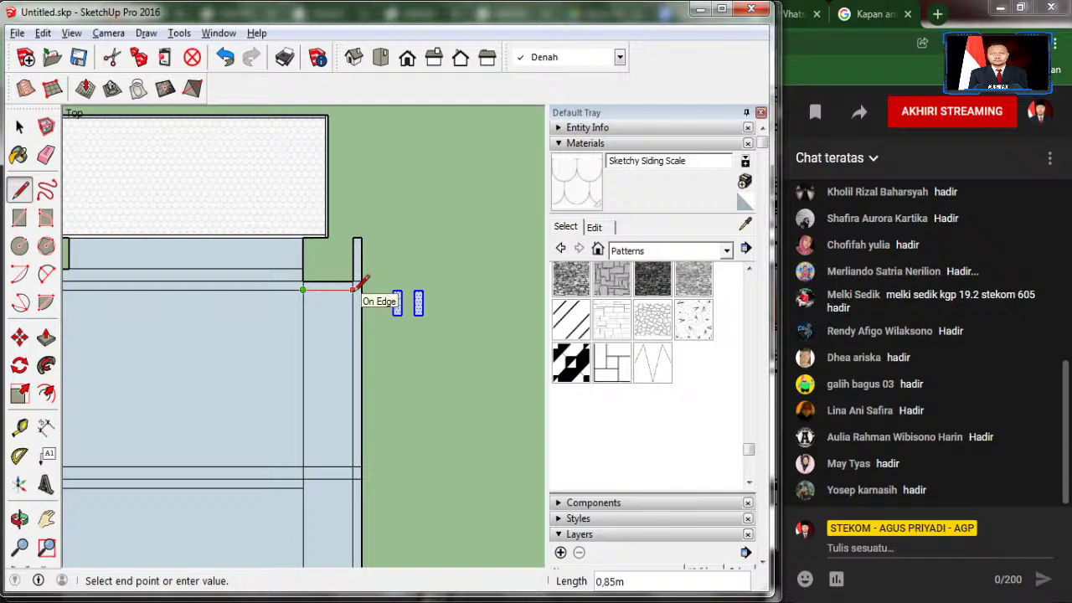
{"action": "left_click", "coordinate": [356, 287]}
{"action": "key", "text": "alt+Tab"}
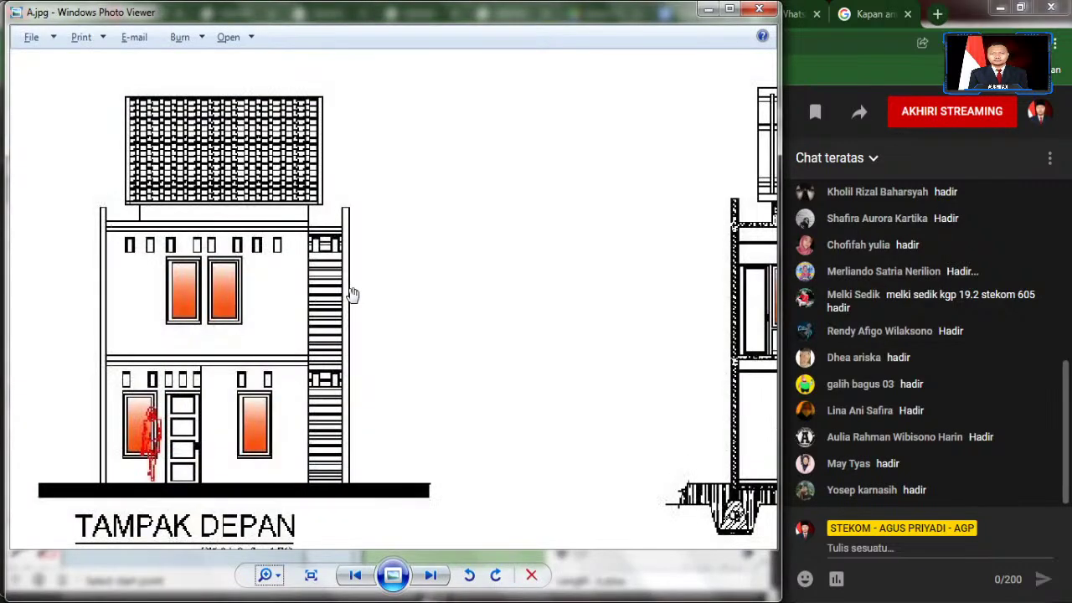
Step: Return to the SketchUp model and start, then cancel, a line from the band edge
{"action": "key", "text": "alt+Tab"}
{"action": "scroll", "coordinate": [342, 293], "scroll_direction": "up", "scroll_amount": 2}
{"action": "scroll", "coordinate": [323, 289], "scroll_direction": "up", "scroll_amount": 3}
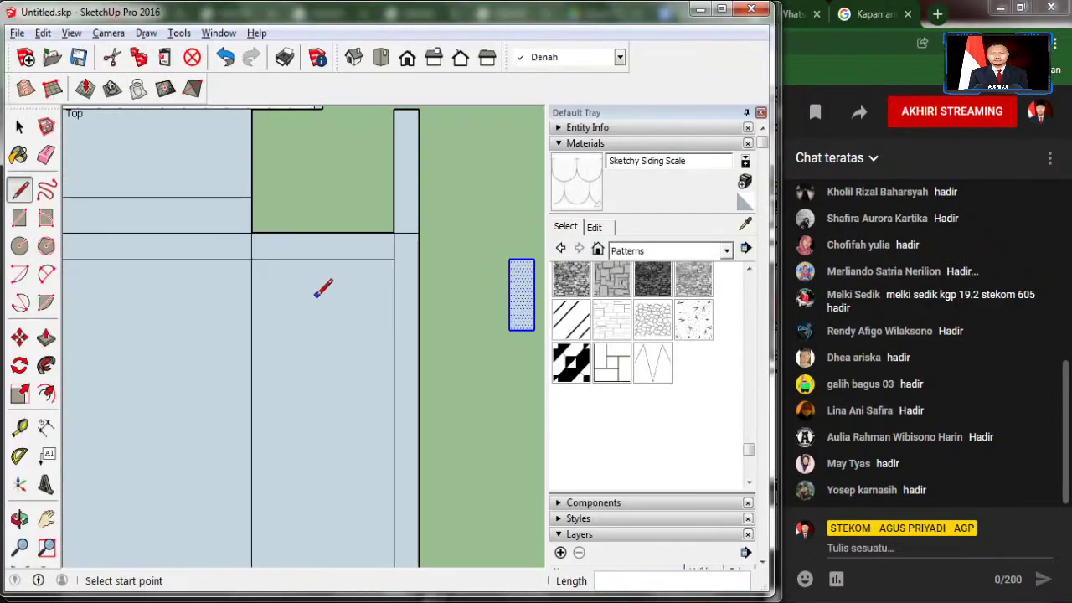
{"action": "left_click", "coordinate": [324, 261]}
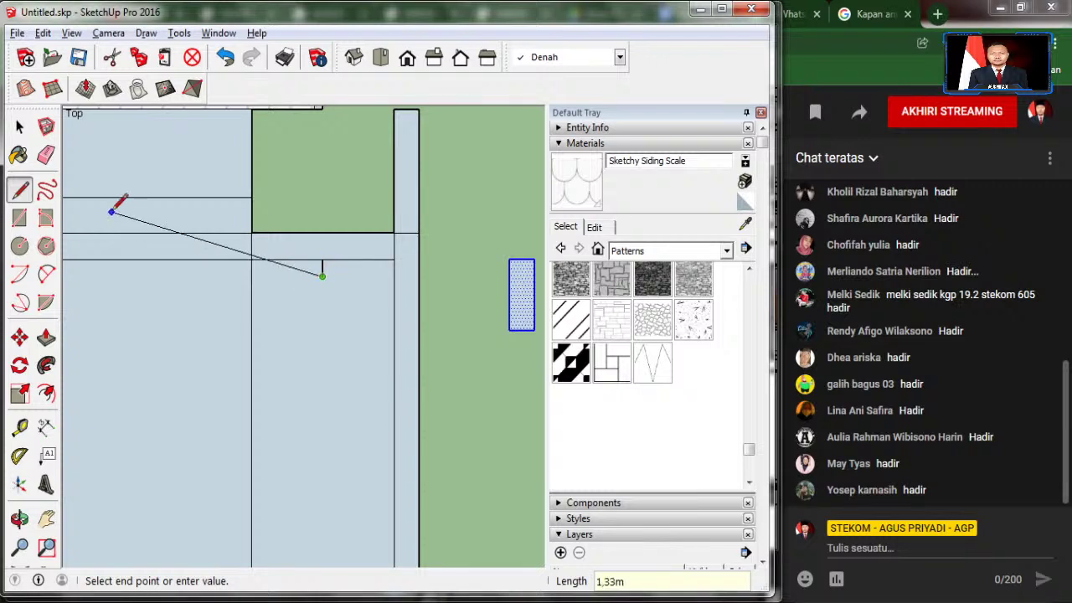
{"action": "key", "text": "Escape"}
Step: Window-select both vent rectangles beside the side column
{"action": "scroll", "coordinate": [197, 302], "scroll_direction": "down", "scroll_amount": 2}
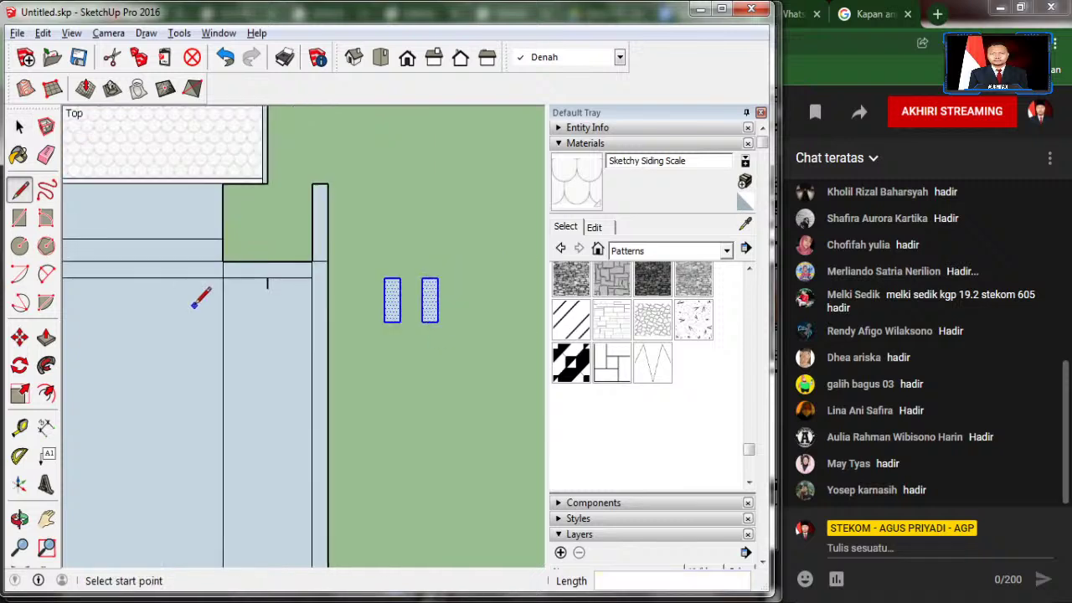
{"action": "left_click", "coordinate": [421, 277]}
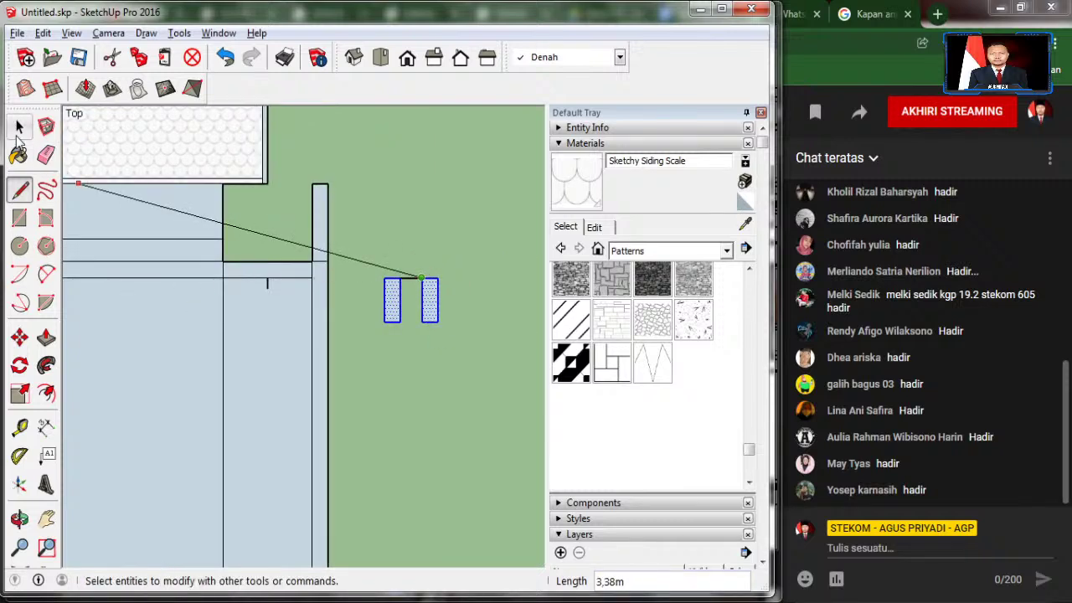
{"action": "left_click", "coordinate": [18, 128]}
{"action": "left_click_drag", "start_coordinate": [371, 246], "coordinate": [472, 383]}
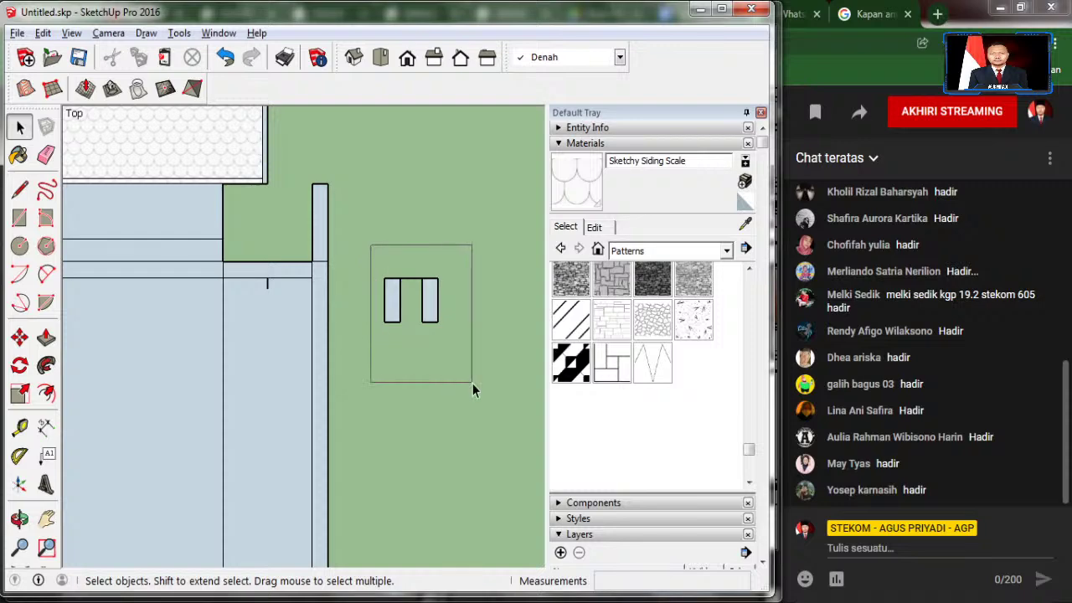
Step: Copy the vent pair 1.37m left onto the upper wall below the band
{"action": "left_click", "coordinate": [20, 336]}
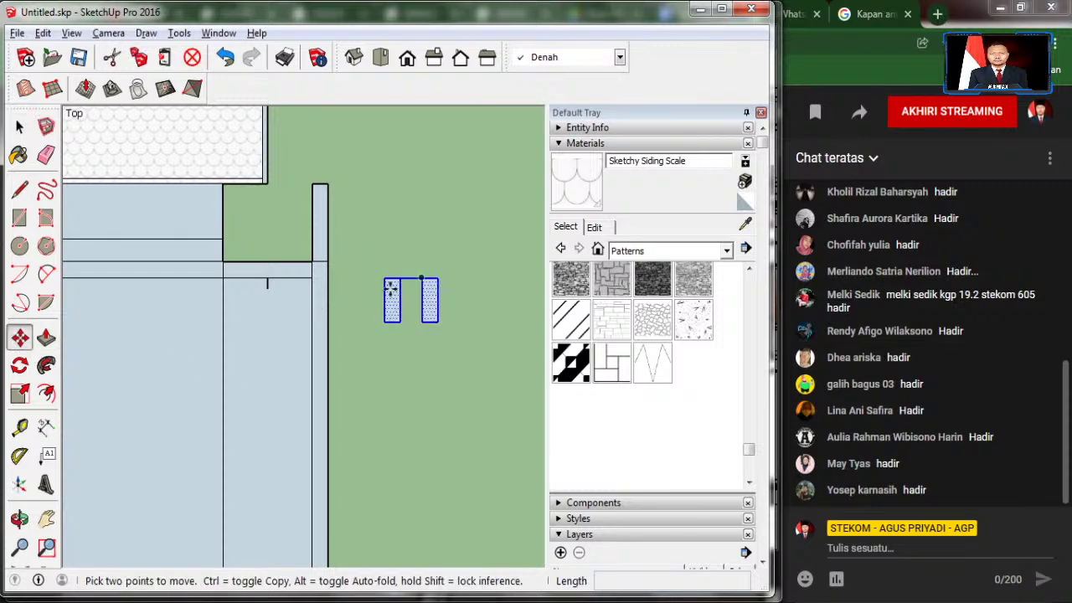
{"action": "scroll", "coordinate": [394, 285], "scroll_direction": "up", "scroll_amount": 1}
{"action": "scroll", "coordinate": [409, 282], "scroll_direction": "up", "scroll_amount": 2}
{"action": "scroll", "coordinate": [411, 283], "scroll_direction": "up", "scroll_amount": 1}
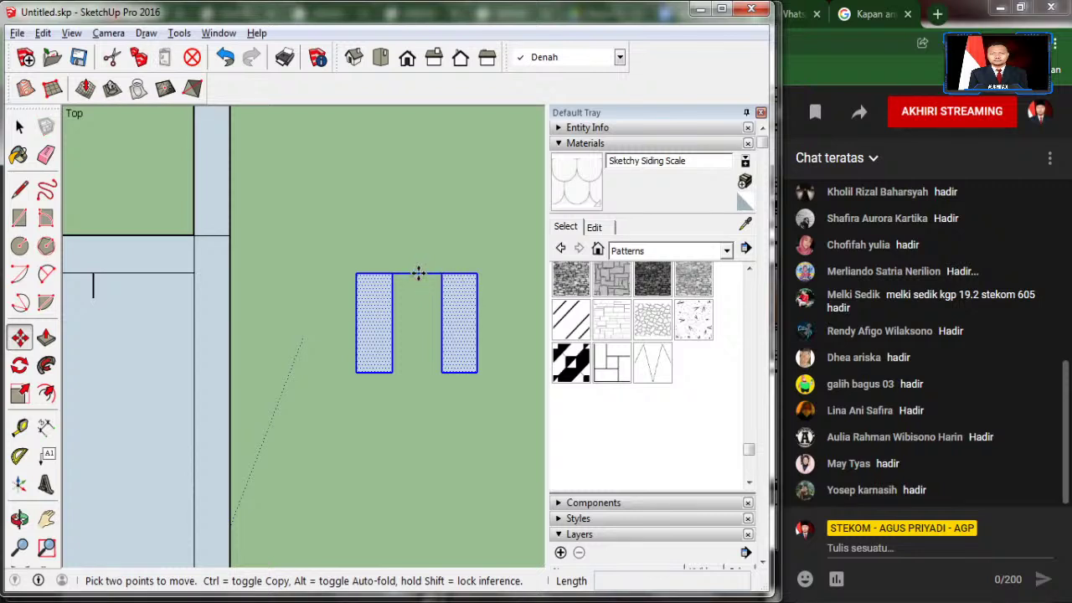
{"action": "left_click", "coordinate": [418, 274]}
{"action": "key", "text": "ctrl"}
{"action": "left_click", "coordinate": [94, 299]}
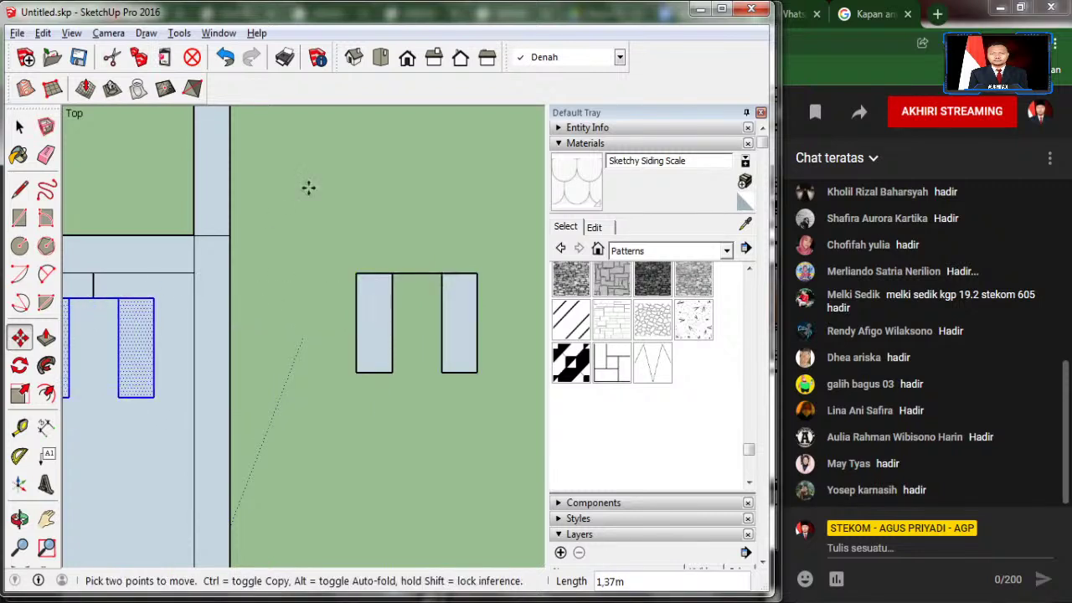
{"action": "scroll", "coordinate": [308, 188], "scroll_direction": "down", "scroll_amount": 1}
{"action": "scroll", "coordinate": [344, 176], "scroll_direction": "down", "scroll_amount": 1}
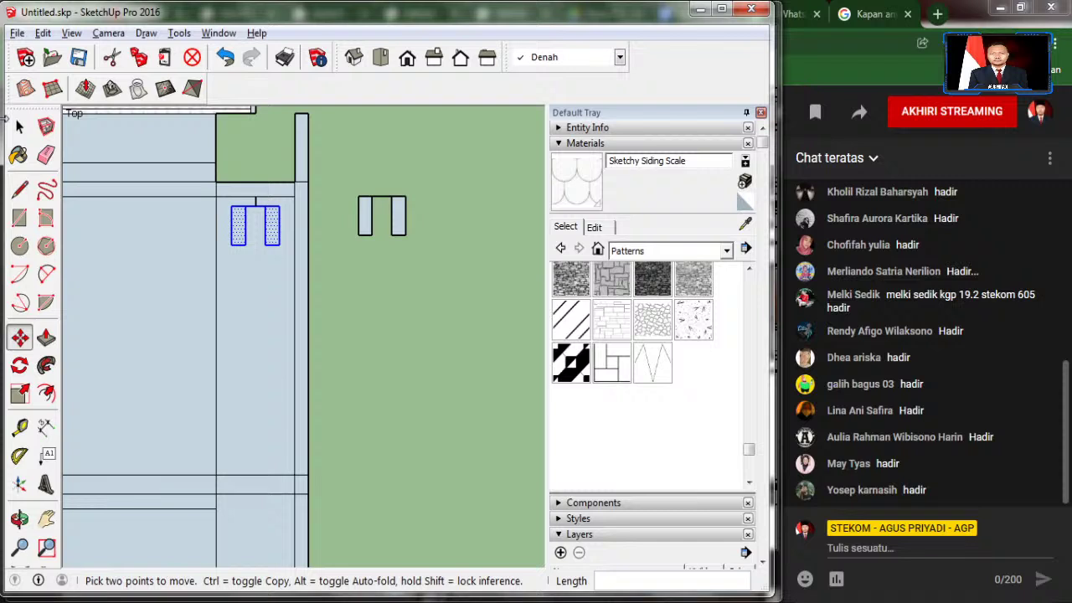
Step: Select the band edge, both vent openings and their connecting line together
{"action": "left_click", "coordinate": [19, 126]}
{"action": "left_click", "coordinate": [237, 178]}
{"action": "scroll", "coordinate": [237, 178], "scroll_direction": "up", "scroll_amount": 4}
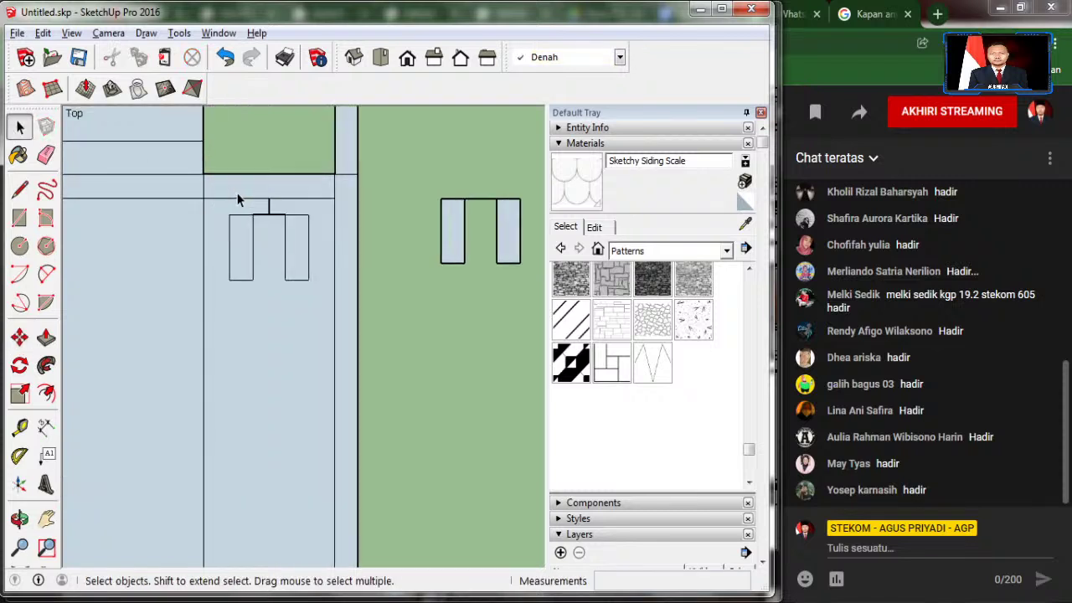
{"action": "left_click", "coordinate": [207, 202]}
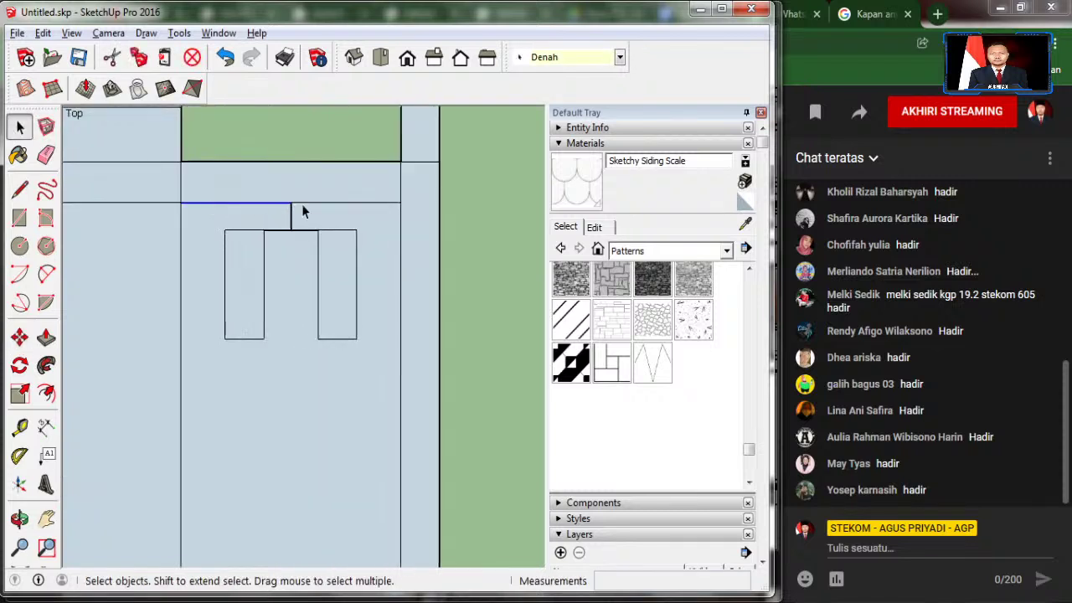
{"action": "left_click", "coordinate": [301, 204]}
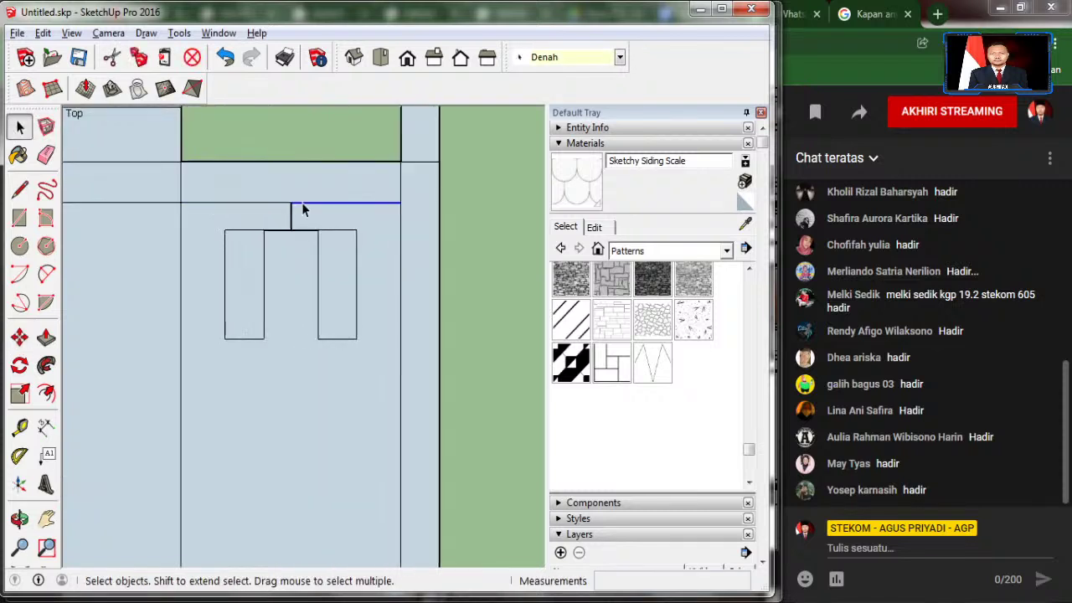
{"action": "left_click", "coordinate": [238, 271]}
{"action": "left_click", "coordinate": [339, 277], "text": "shift"}
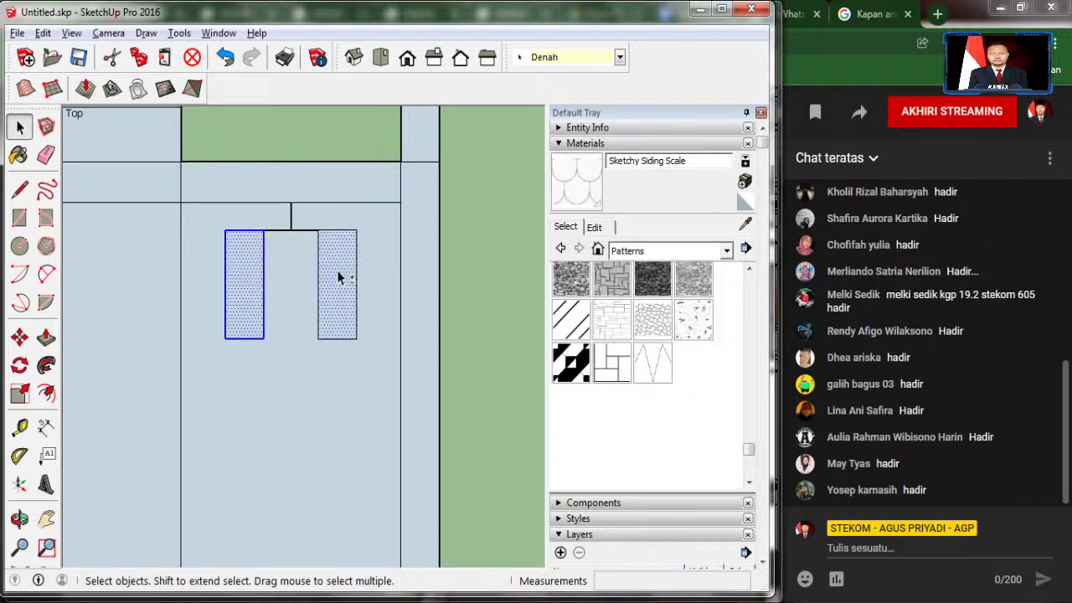
{"action": "left_click", "coordinate": [290, 230], "text": "shift"}
{"action": "left_click", "coordinate": [275, 197], "text": "shift"}
{"action": "left_click", "coordinate": [317, 203], "text": "shift"}
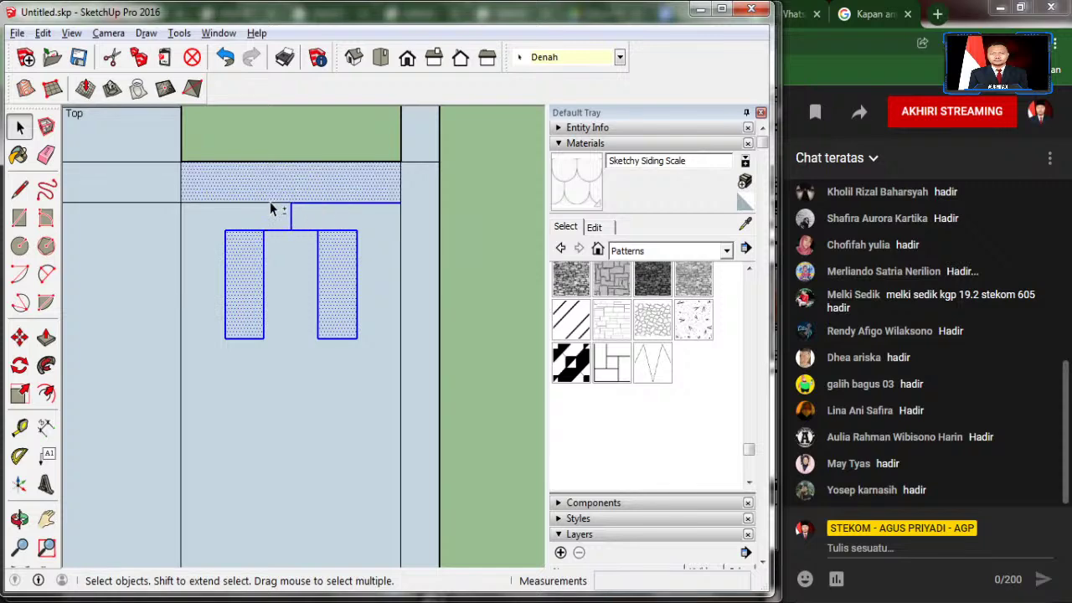
{"action": "left_click", "coordinate": [270, 203], "text": "shift"}
{"action": "left_click", "coordinate": [281, 195], "text": "shift"}
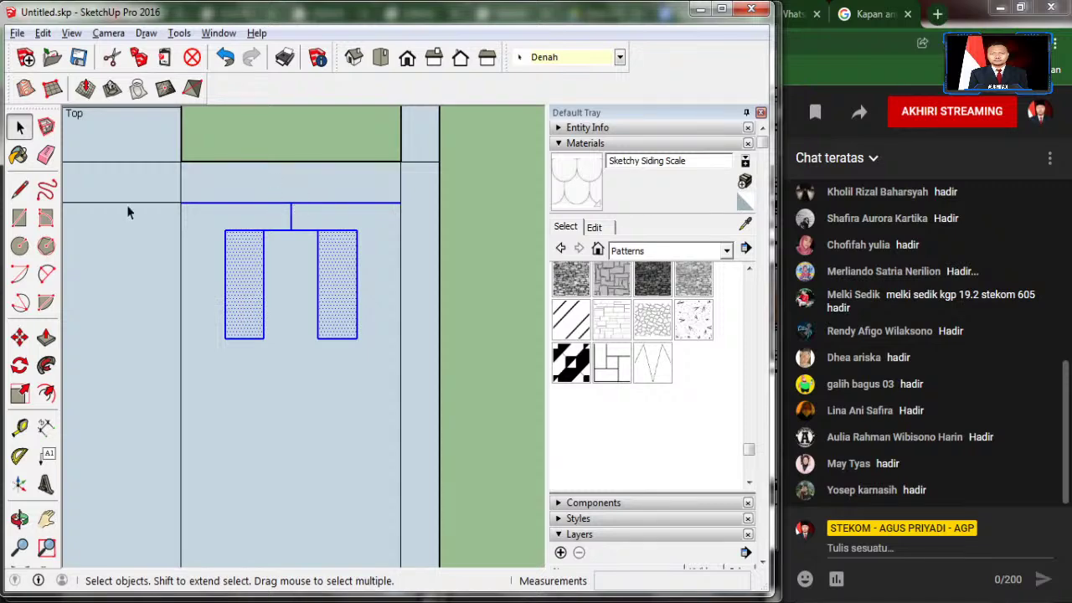
{"action": "left_click", "coordinate": [20, 337]}
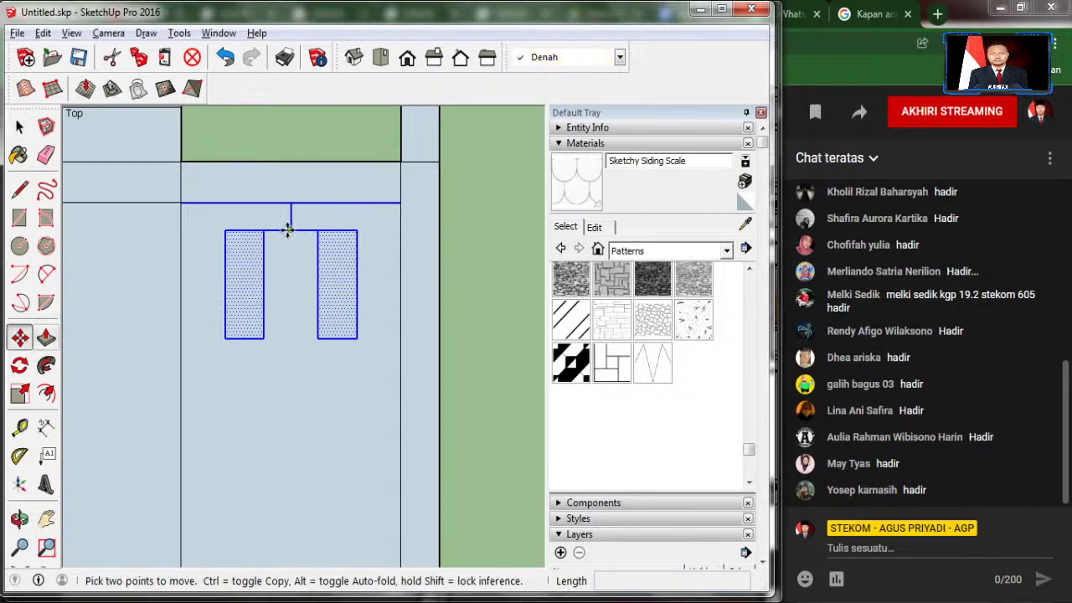
Step: Copy the band-and-vent assembly down to the ground floor, snapped to the lower band corner
{"action": "left_click", "coordinate": [401, 203], "text": "ctrl"}
{"action": "scroll", "coordinate": [352, 142], "scroll_direction": "down", "scroll_amount": 1}
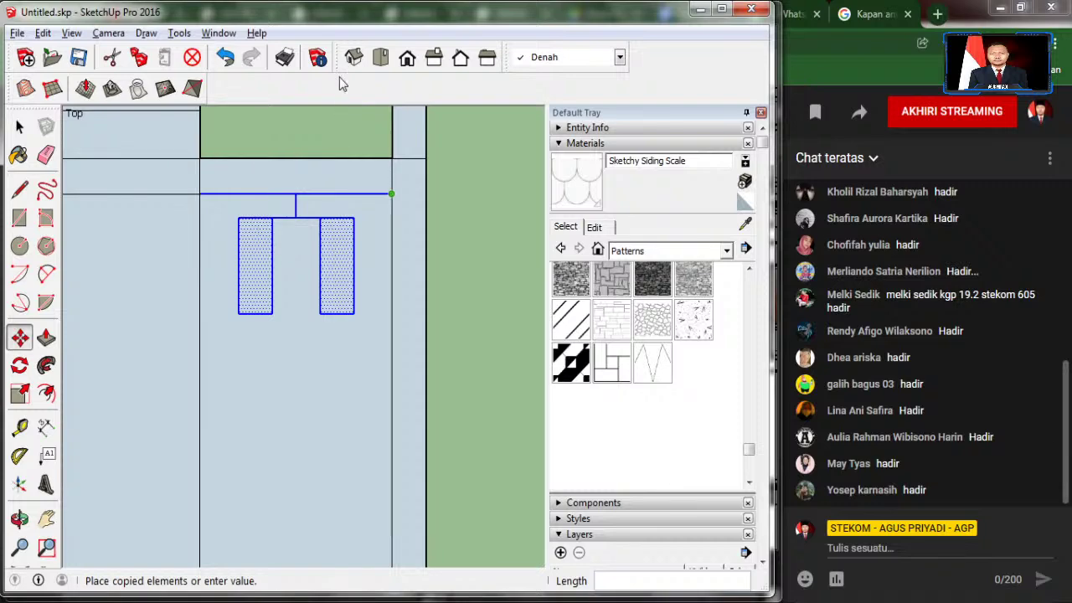
{"action": "scroll", "coordinate": [341, 84], "scroll_direction": "down", "scroll_amount": 4}
{"action": "middle_click_drag", "start_coordinate": [352, 252], "coordinate": [385, 213], "text": "shift"}
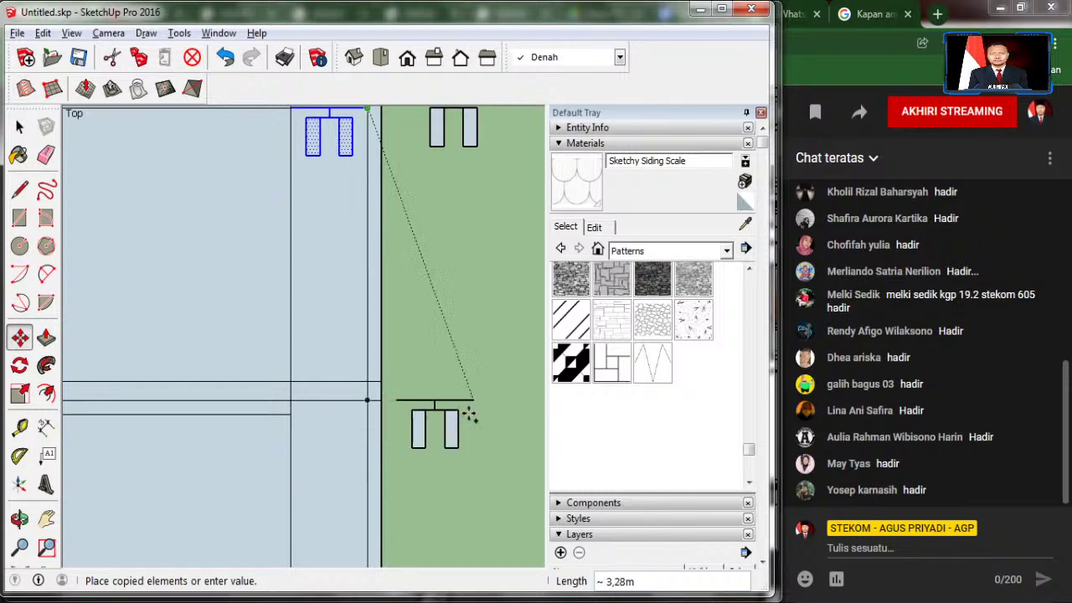
{"action": "left_click", "coordinate": [513, 400]}
{"action": "left_click", "coordinate": [436, 403]}
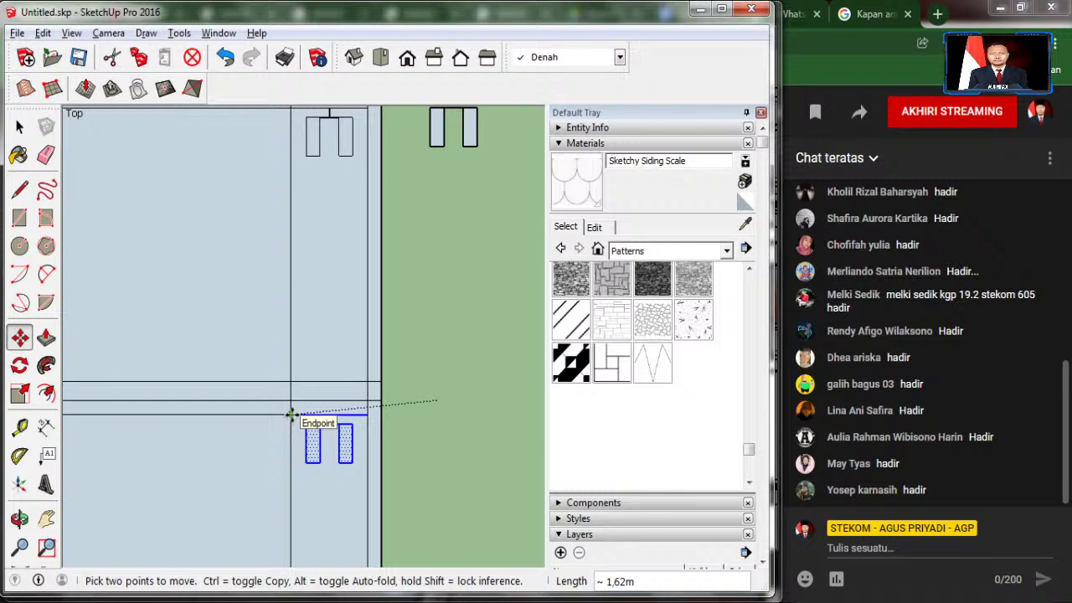
{"action": "left_click", "coordinate": [290, 415]}
{"action": "left_click", "coordinate": [20, 126]}
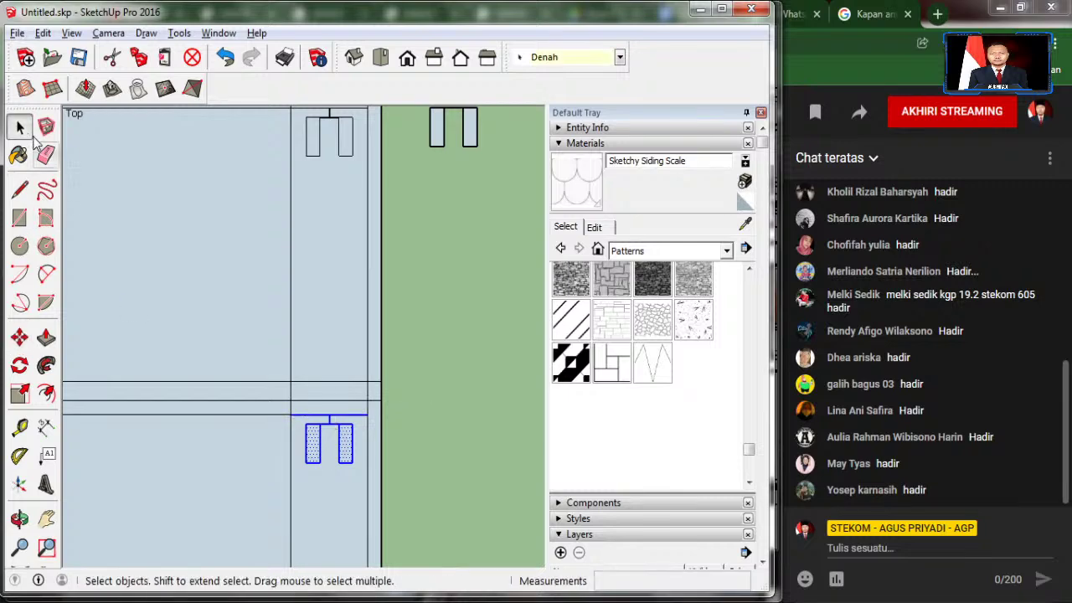
Step: Erase the lower pair's joining line and split the upper vent into two rectangles
{"action": "left_click", "coordinate": [339, 316]}
{"action": "left_click", "coordinate": [46, 155]}
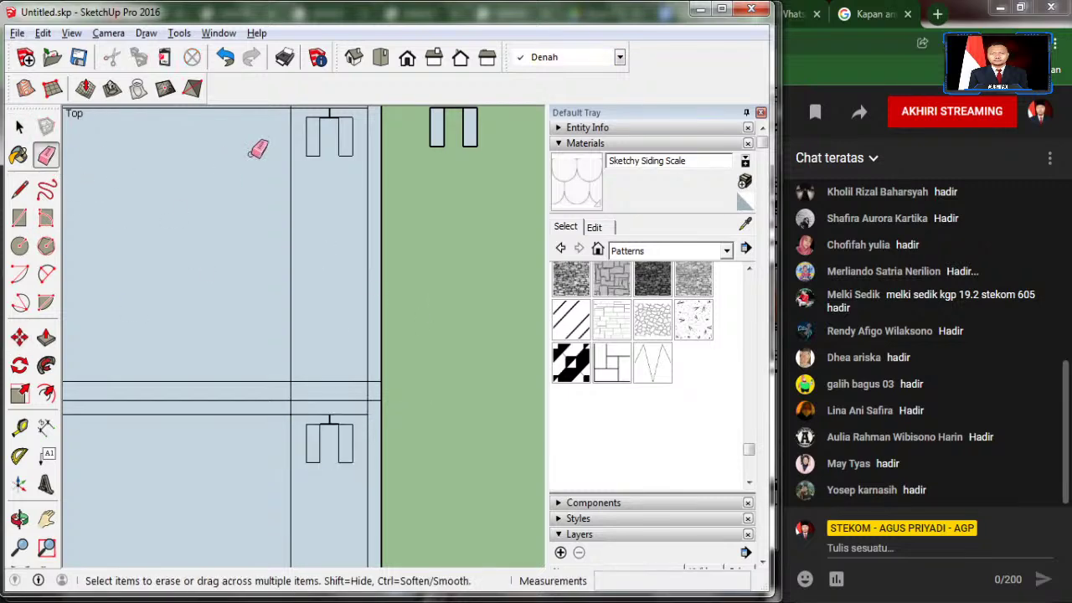
{"action": "scroll", "coordinate": [337, 411], "scroll_direction": "up", "scroll_amount": 2}
{"action": "scroll", "coordinate": [343, 431], "scroll_direction": "up", "scroll_amount": 3}
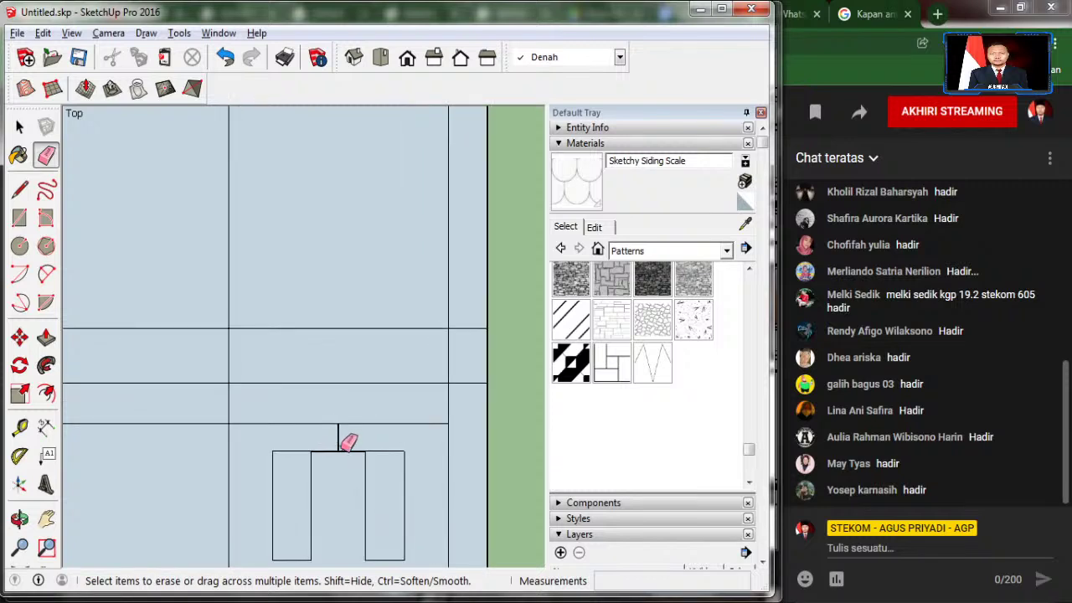
{"action": "left_click", "coordinate": [343, 445]}
{"action": "scroll", "coordinate": [346, 469], "scroll_direction": "down", "scroll_amount": 2}
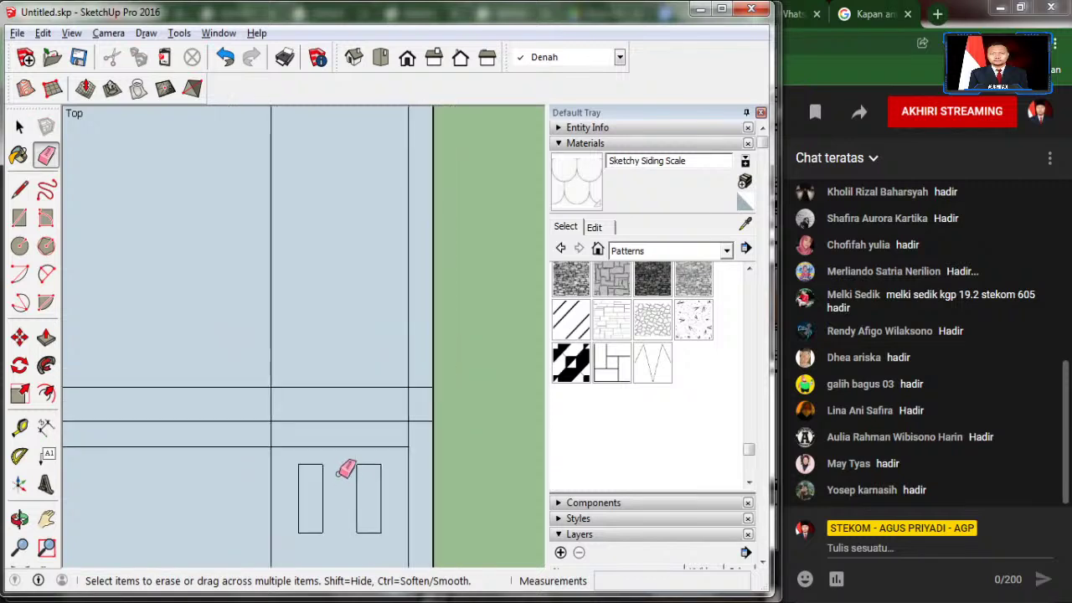
{"action": "scroll", "coordinate": [346, 466], "scroll_direction": "down", "scroll_amount": 3}
{"action": "scroll", "coordinate": [349, 257], "scroll_direction": "up", "scroll_amount": 3}
{"action": "scroll", "coordinate": [346, 257], "scroll_direction": "up", "scroll_amount": 2}
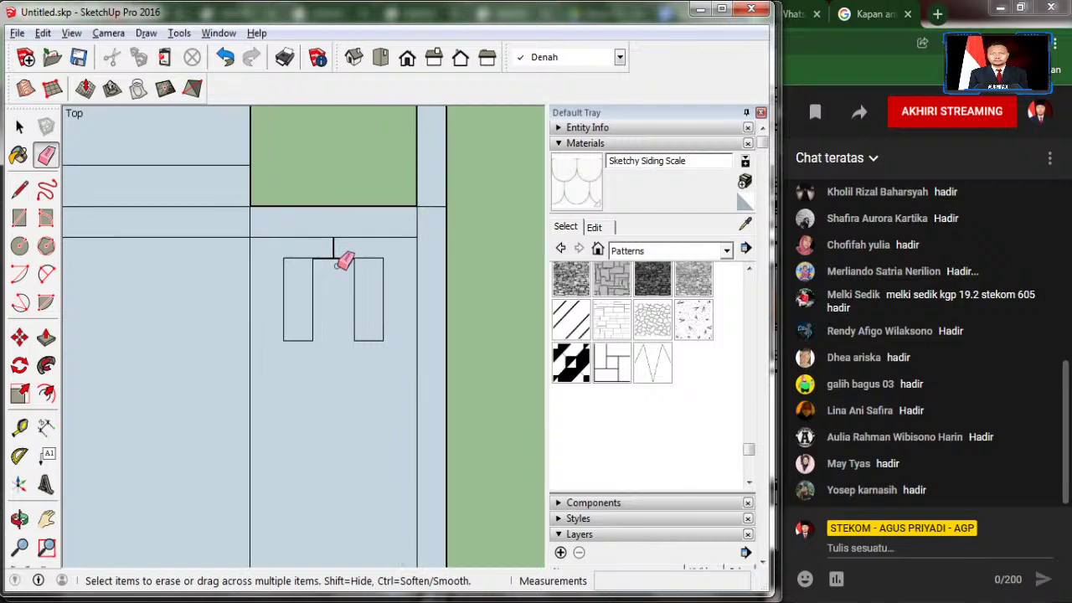
{"action": "left_click_drag", "start_coordinate": [343, 255], "coordinate": [340, 242]}
{"action": "scroll", "coordinate": [340, 176], "scroll_direction": "down", "scroll_amount": 3}
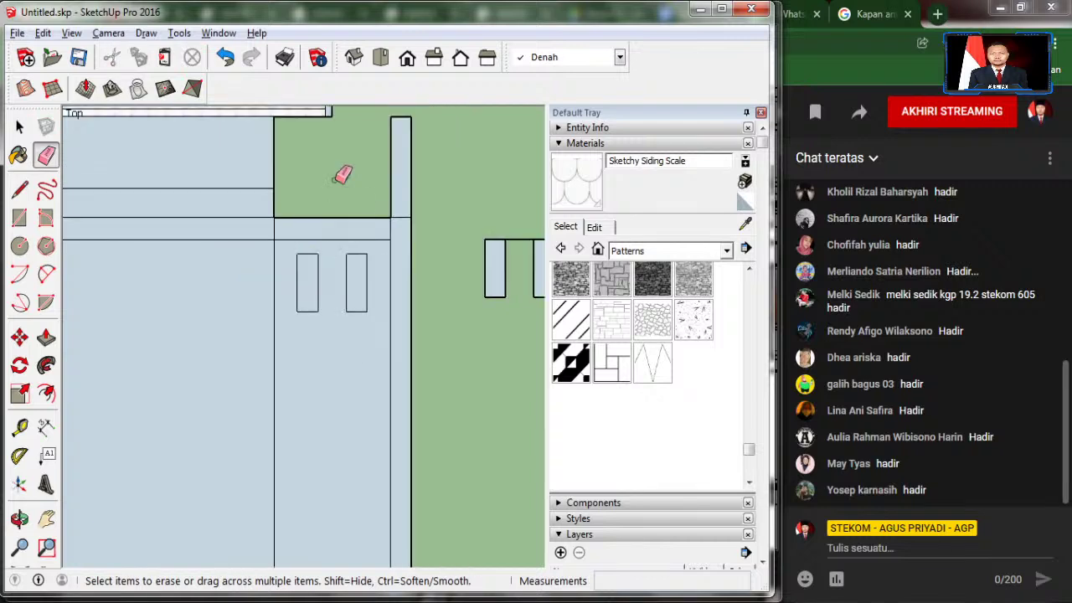
{"action": "scroll", "coordinate": [369, 126], "scroll_direction": "down", "scroll_amount": 2}
{"action": "scroll", "coordinate": [390, 118], "scroll_direction": "down", "scroll_amount": 2}
{"action": "scroll", "coordinate": [392, 119], "scroll_direction": "down", "scroll_amount": 1}
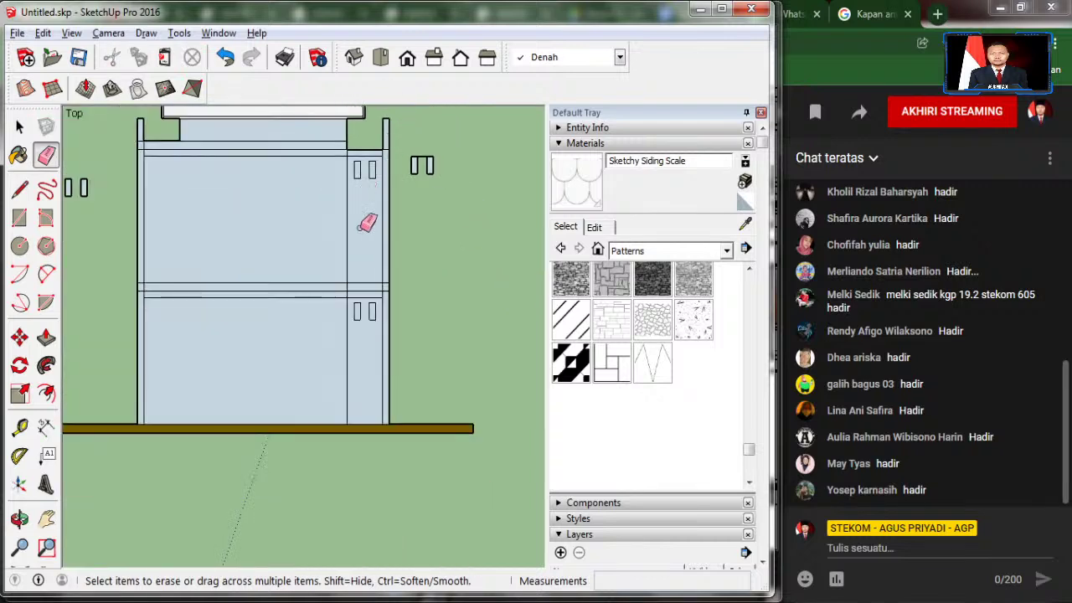
Step: Delete the stray vent pair at far left, then check the elevation reference
{"action": "left_click", "coordinate": [19, 127]}
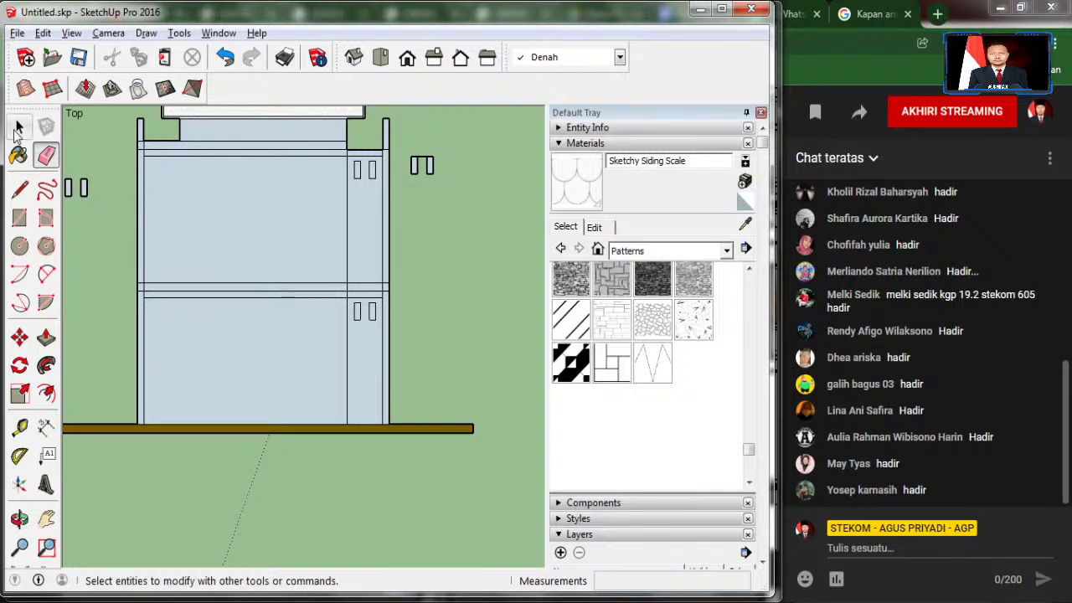
{"action": "left_click_drag", "start_coordinate": [67, 241], "coordinate": [65, 243]}
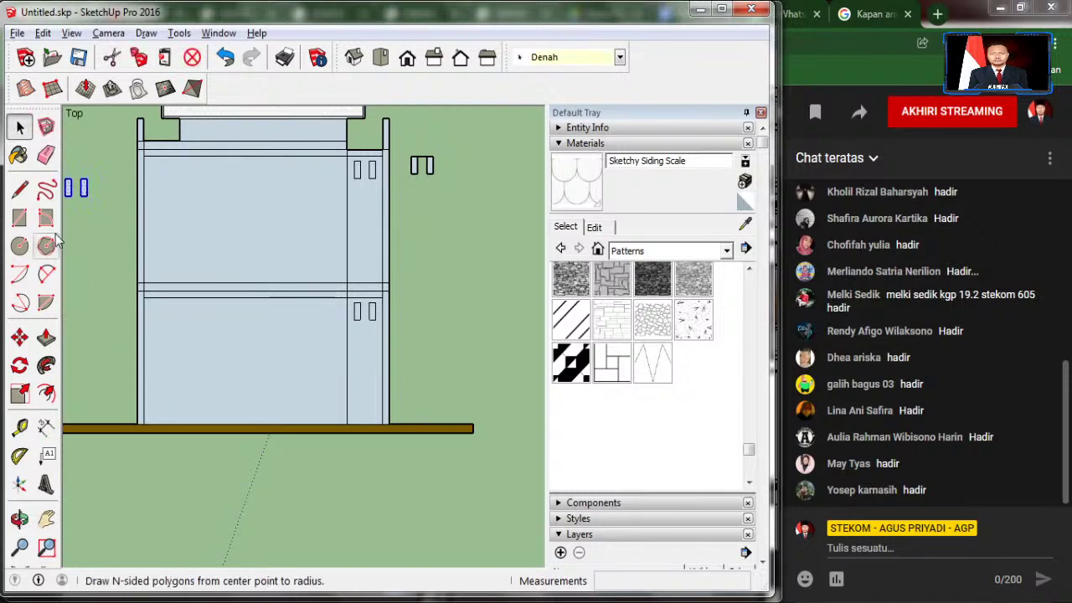
{"action": "key", "text": "Delete"}
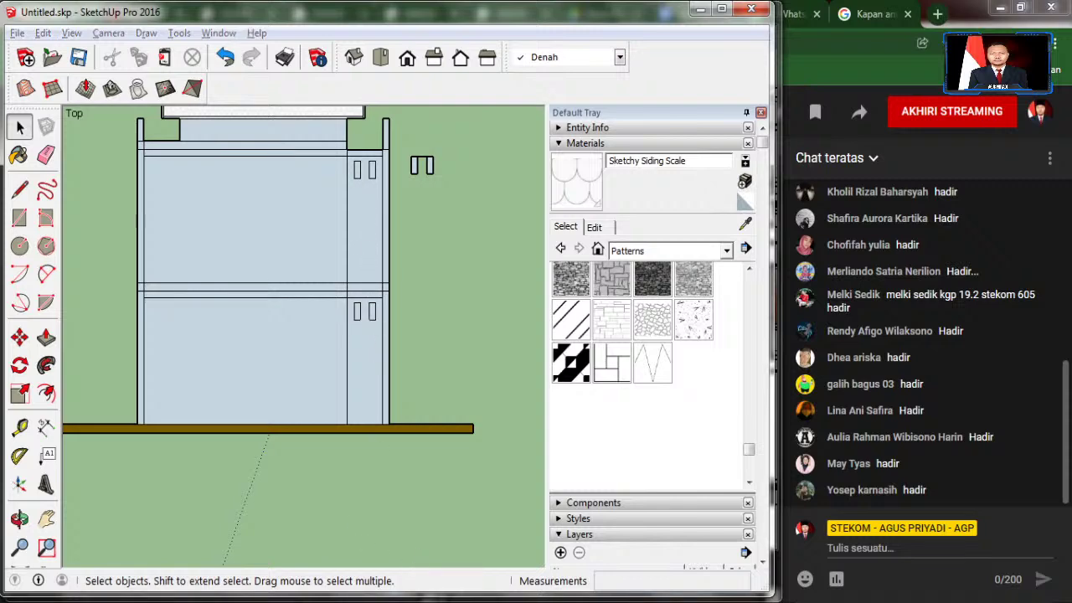
{"action": "key", "text": "alt+Tab"}
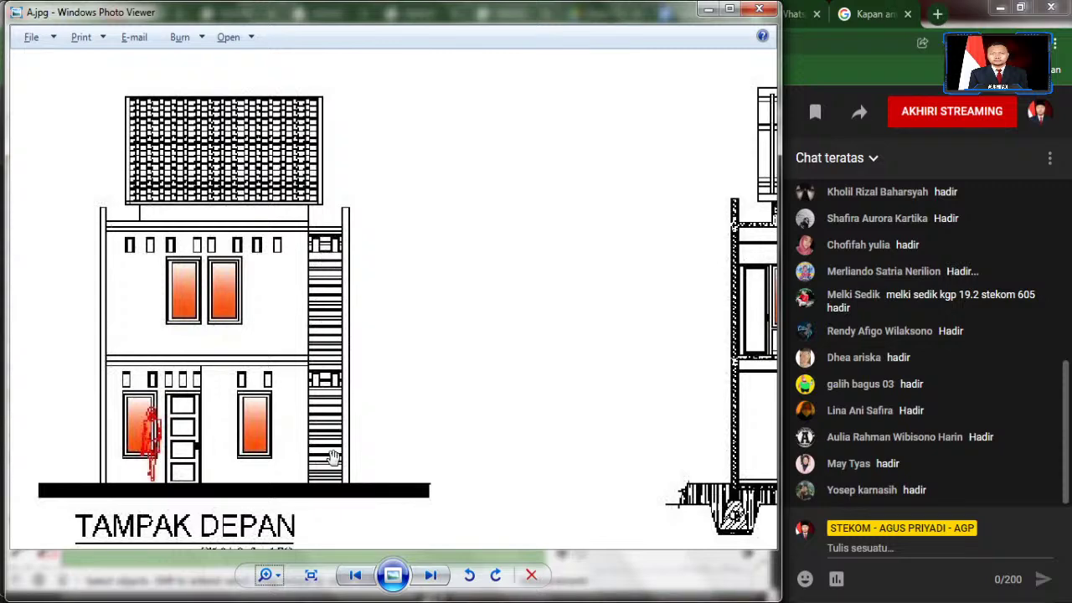
{"action": "left_click", "coordinate": [469, 594]}
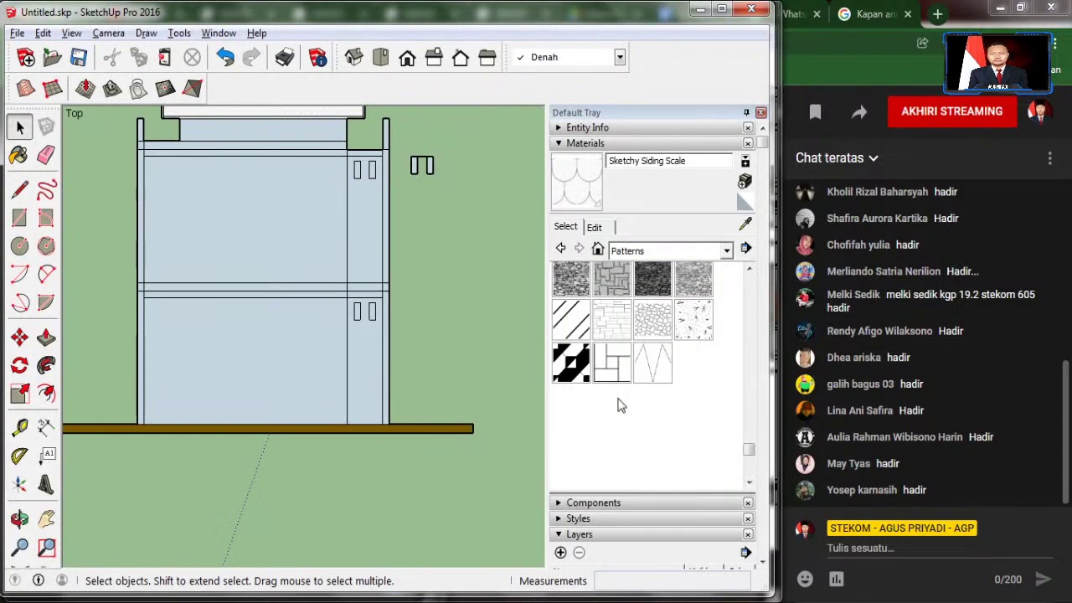
Step: Paint the right column's upper face, band and lower face with Rectangles Stacked 3x1
{"action": "scroll", "coordinate": [619, 405], "scroll_direction": "up", "scroll_amount": 3}
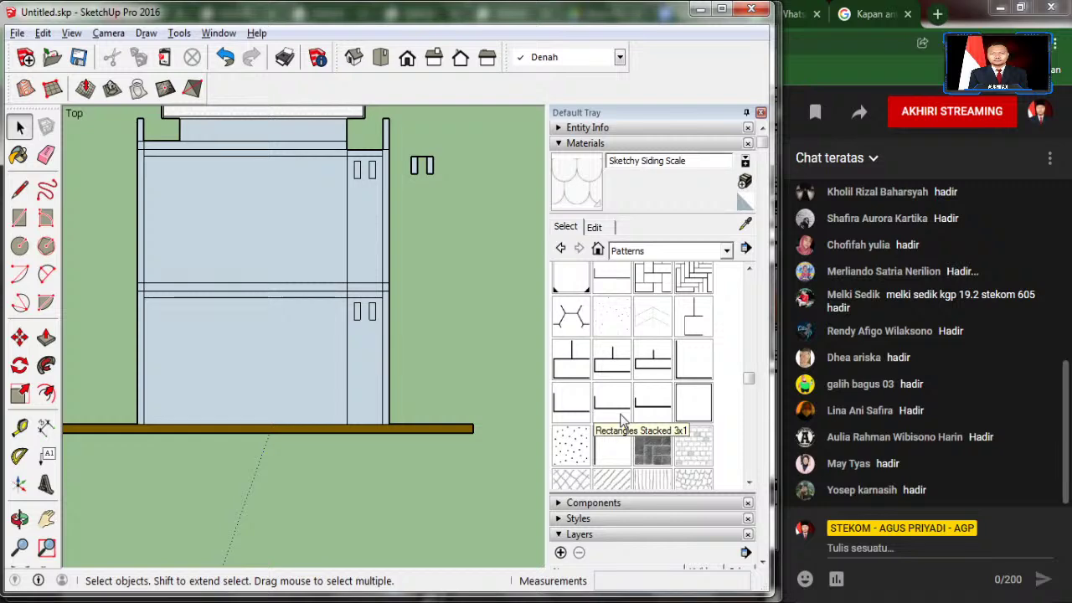
{"action": "left_click", "coordinate": [620, 418]}
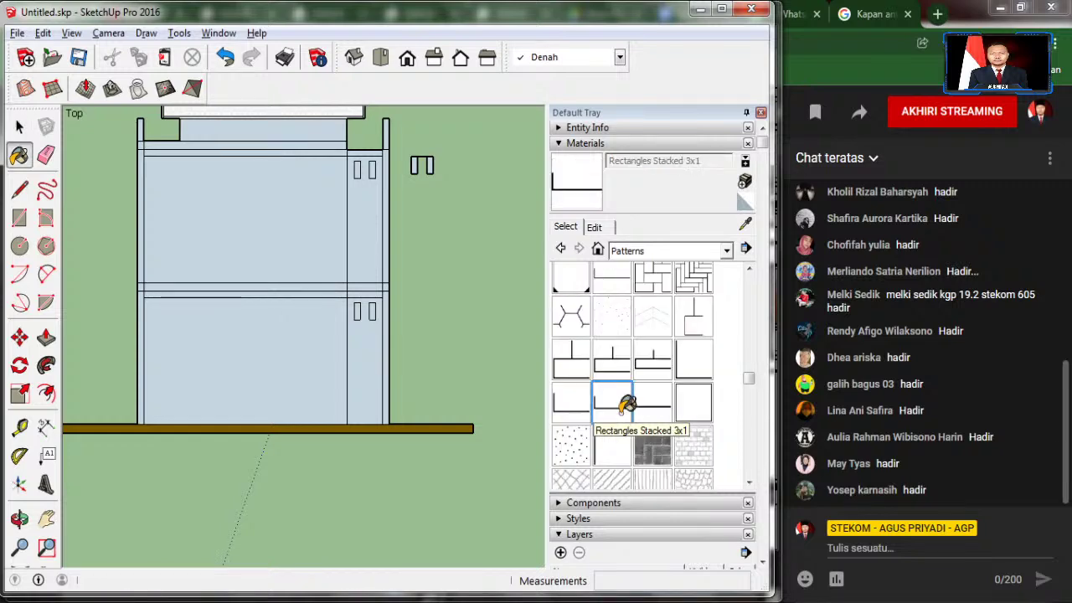
{"action": "left_click", "coordinate": [368, 250]}
{"action": "scroll", "coordinate": [371, 165], "scroll_direction": "up", "scroll_amount": 2}
{"action": "scroll", "coordinate": [382, 184], "scroll_direction": "up", "scroll_amount": 2}
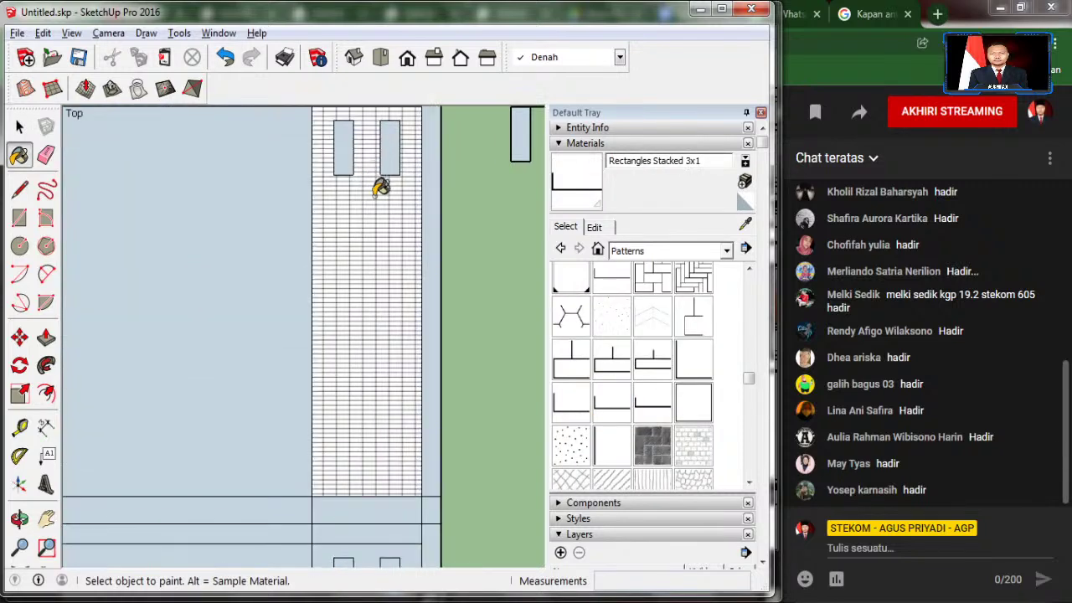
{"action": "scroll", "coordinate": [385, 193], "scroll_direction": "up", "scroll_amount": 2}
{"action": "scroll", "coordinate": [384, 190], "scroll_direction": "up", "scroll_amount": 2}
{"action": "scroll", "coordinate": [384, 190], "scroll_direction": "down", "scroll_amount": 2}
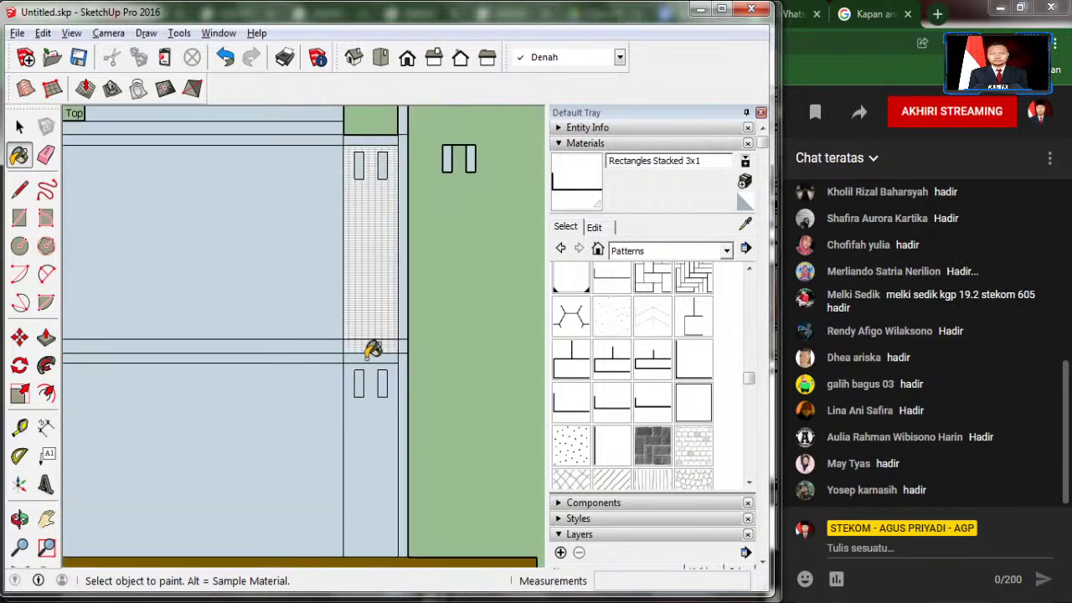
{"action": "left_click", "coordinate": [370, 350]}
{"action": "left_click", "coordinate": [381, 444]}
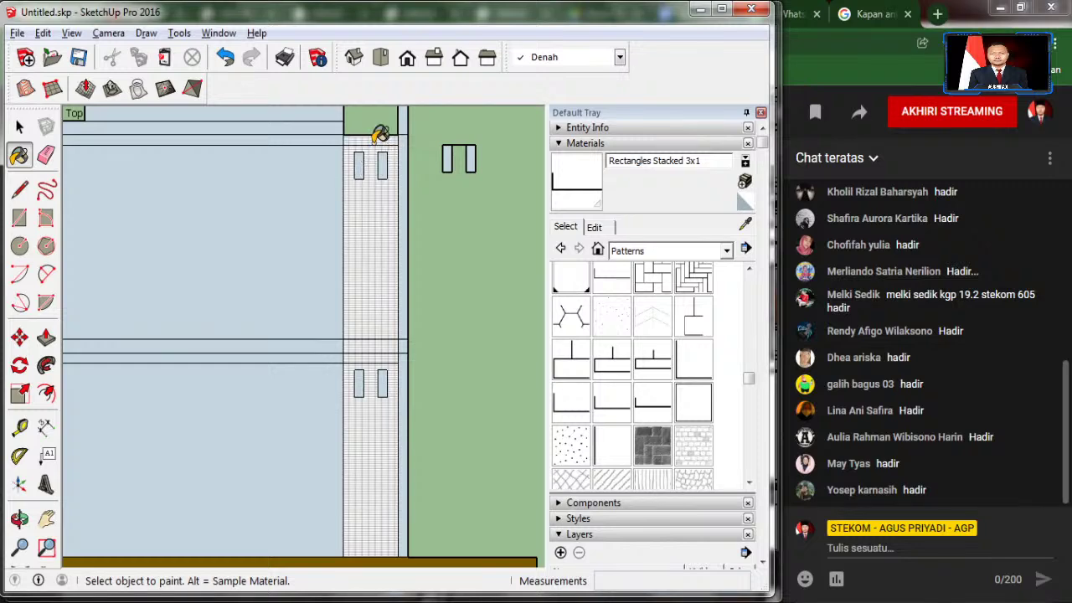
{"action": "scroll", "coordinate": [378, 273], "scroll_direction": "down", "scroll_amount": 2}
{"action": "scroll", "coordinate": [378, 273], "scroll_direction": "down", "scroll_amount": 1}
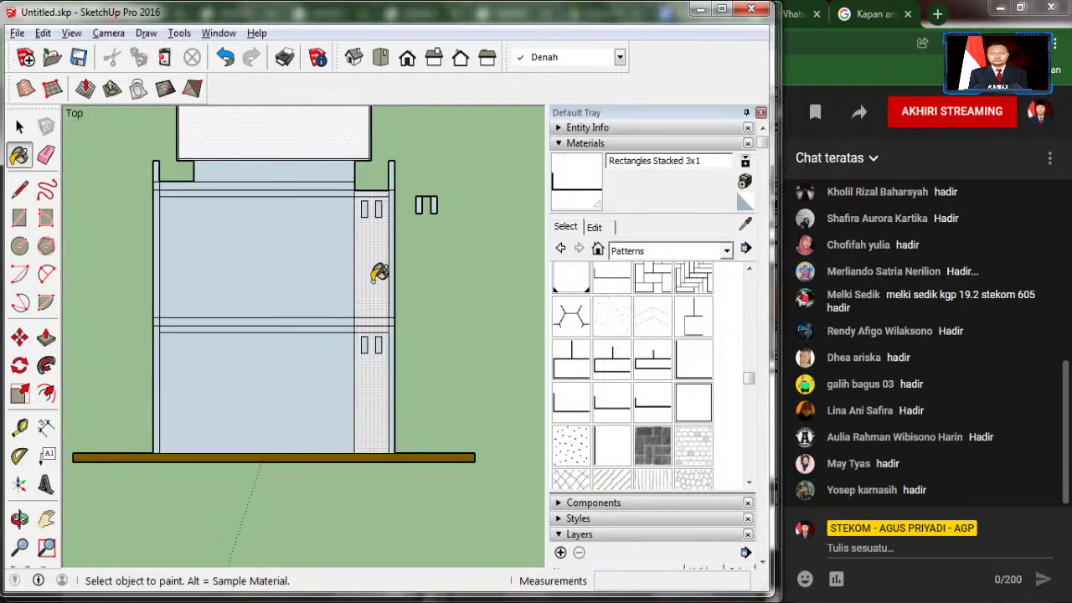
{"action": "scroll", "coordinate": [380, 273], "scroll_direction": "up", "scroll_amount": 3}
{"action": "scroll", "coordinate": [379, 273], "scroll_direction": "up", "scroll_amount": 2}
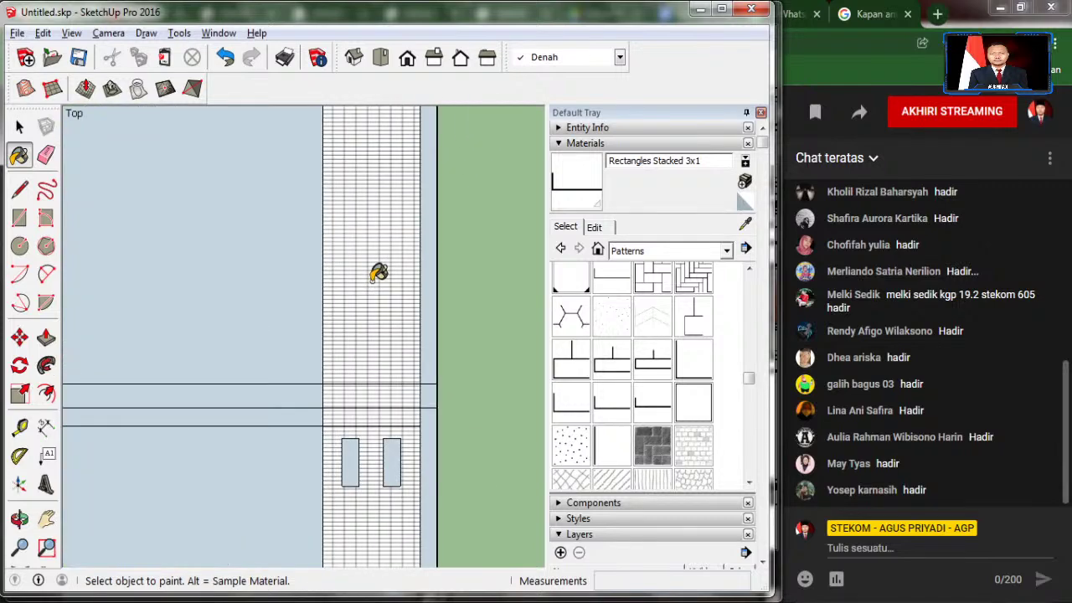
Step: Set the Rectangles Stacked 3x1 texture to 0,60m × 0,20m, then view the A.jpg reference
{"action": "left_click", "coordinate": [597, 228]}
{"action": "left_click_drag", "start_coordinate": [608, 416], "coordinate": [589, 417]}
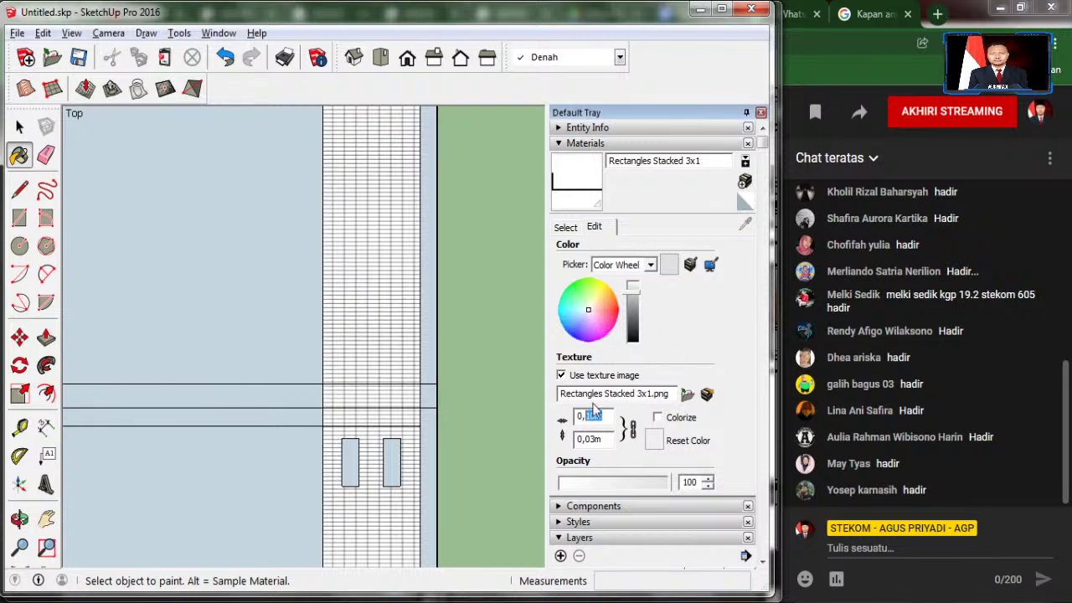
{"action": "type", "text": "0,8"}
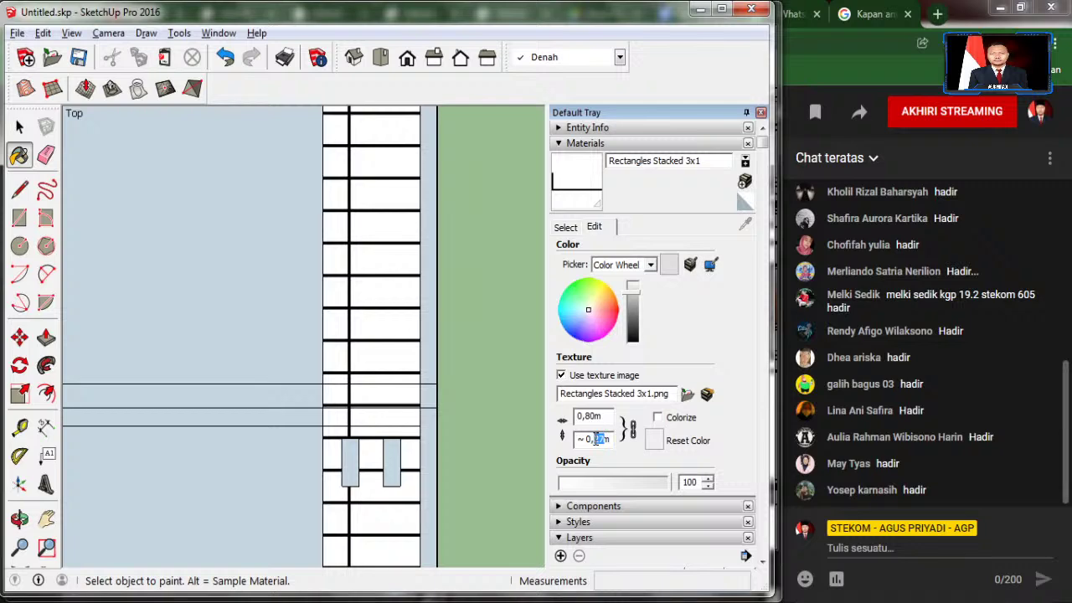
{"action": "left_click", "coordinate": [20, 127]}
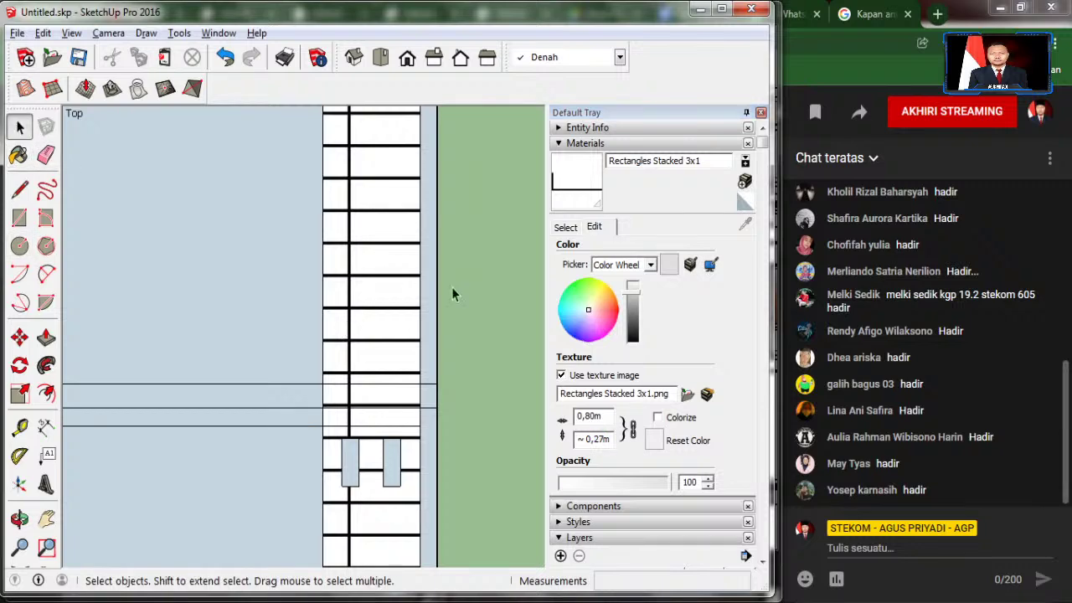
{"action": "scroll", "coordinate": [479, 299], "scroll_direction": "down", "scroll_amount": 2}
{"action": "scroll", "coordinate": [479, 302], "scroll_direction": "down", "scroll_amount": 1}
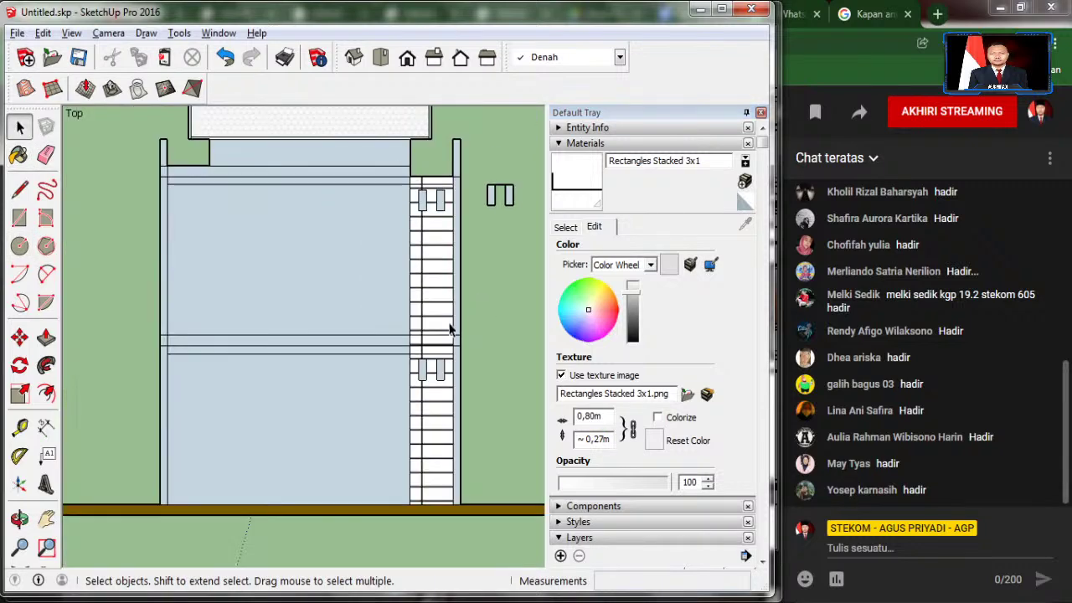
{"action": "left_click", "coordinate": [589, 415]}
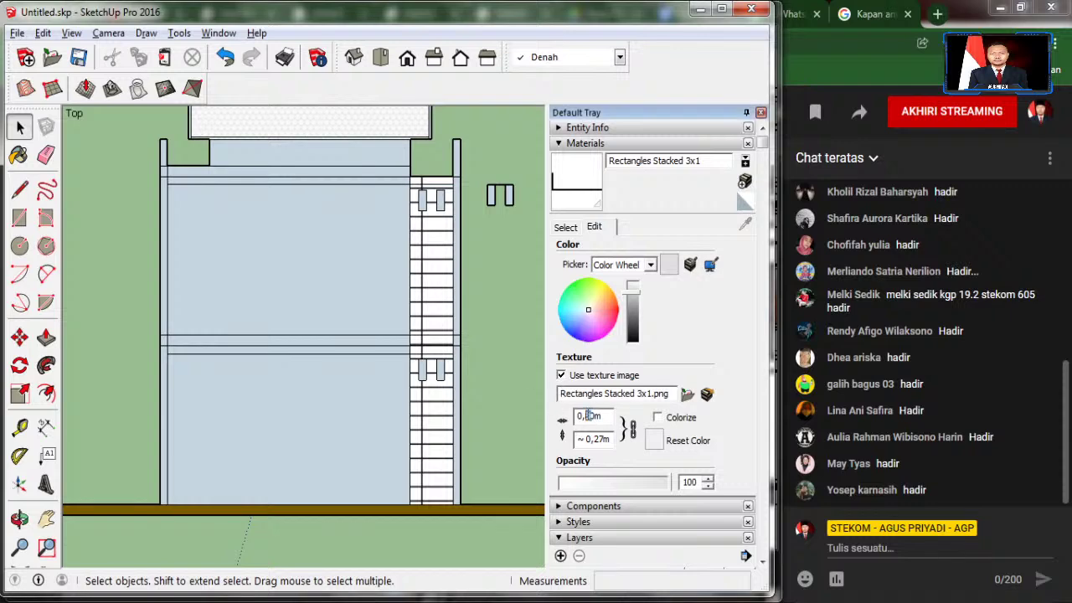
{"action": "type", "text": "6"}
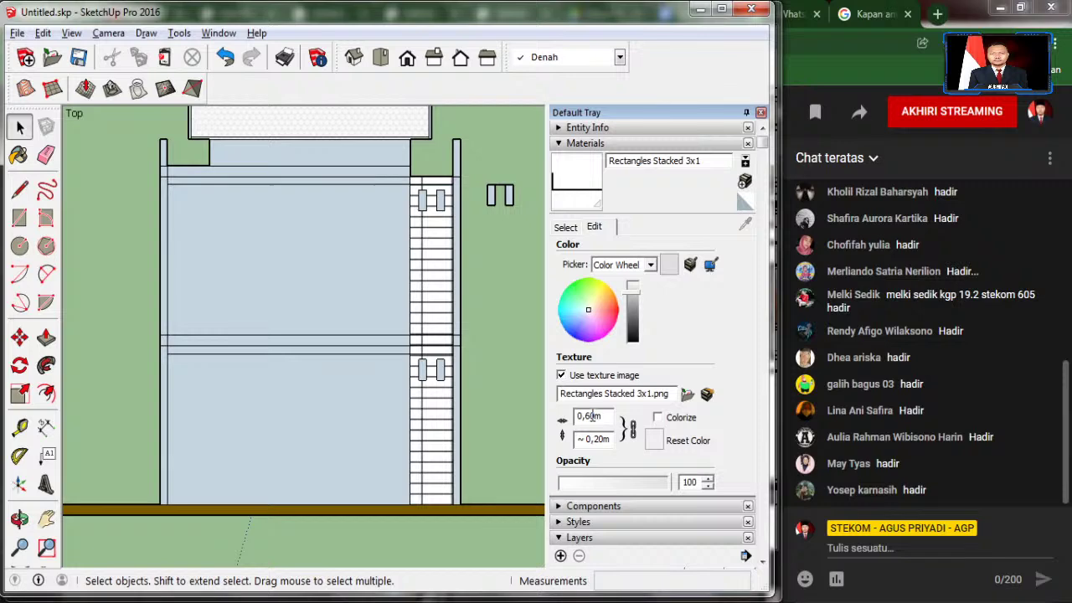
{"action": "left_click", "coordinate": [489, 344]}
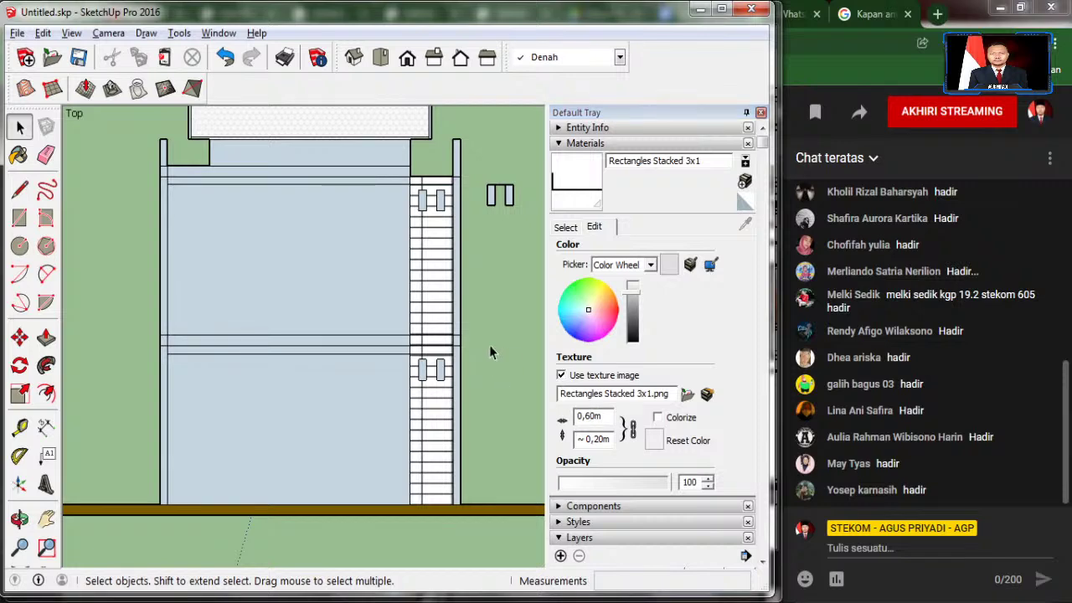
{"action": "key", "text": "alt+Tab"}
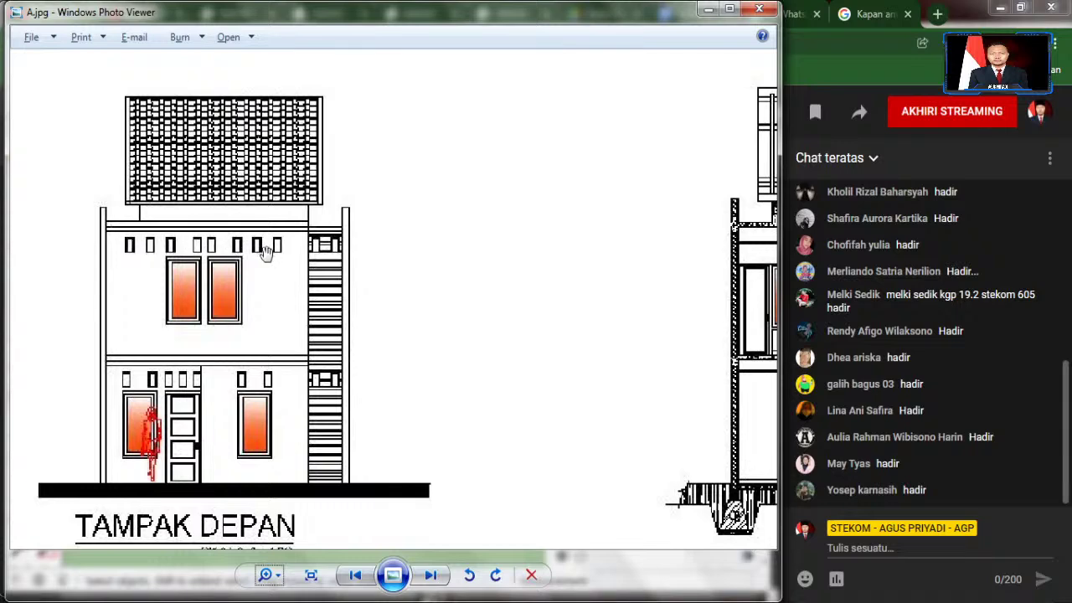
Step: Zoom into the TERAS area of the floor plan in reference drawing A.jpg
{"action": "key", "text": "alt+Tab"}
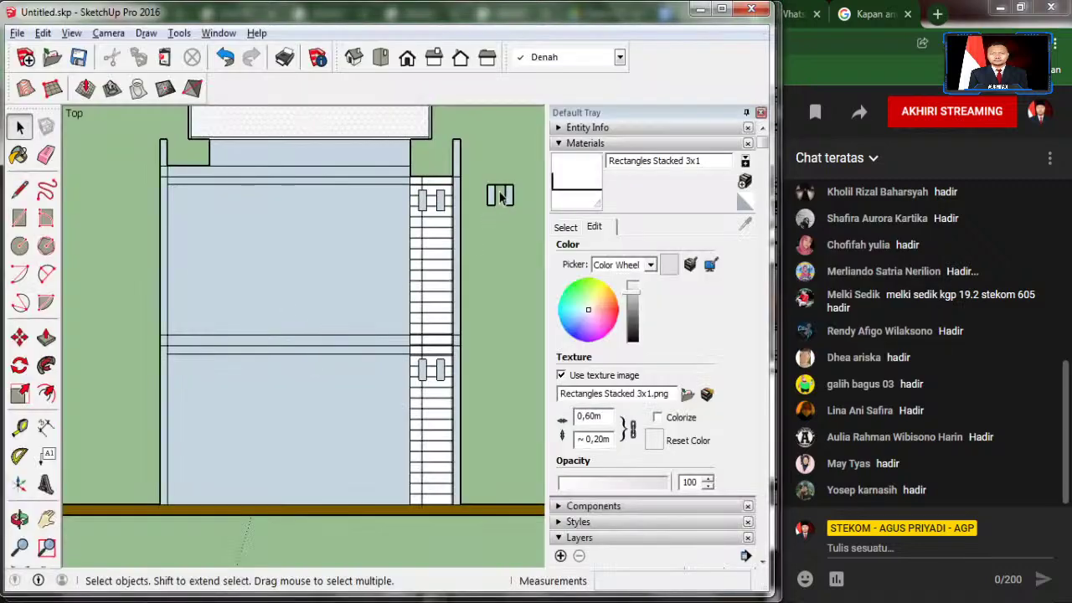
{"action": "key", "text": "alt+Tab"}
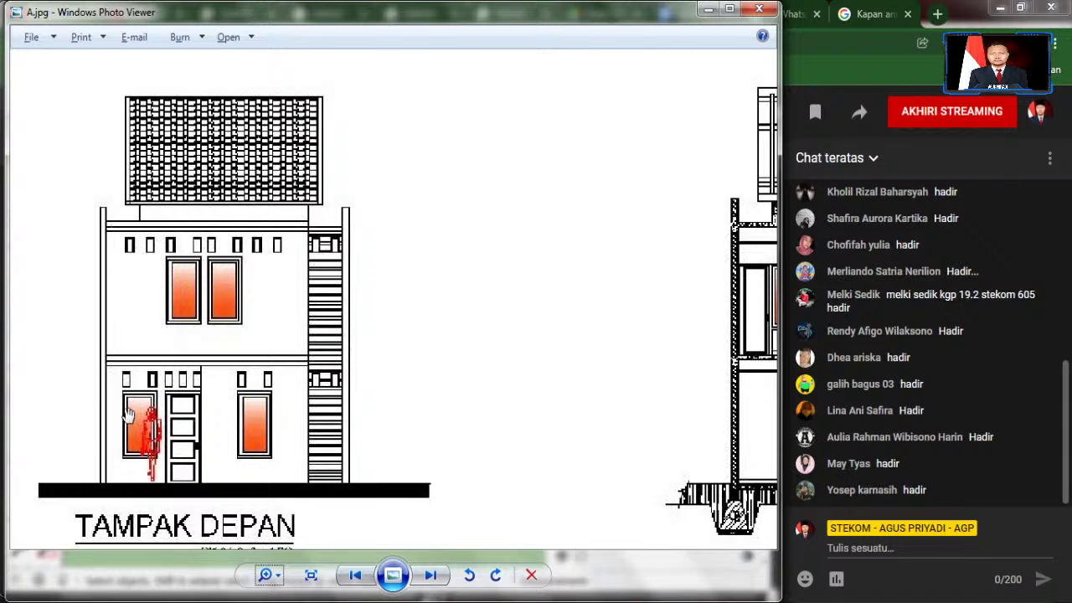
{"action": "scroll", "coordinate": [326, 252], "scroll_direction": "down", "scroll_amount": 2}
{"action": "scroll", "coordinate": [326, 251], "scroll_direction": "down", "scroll_amount": 2}
{"action": "scroll", "coordinate": [167, 419], "scroll_direction": "up", "scroll_amount": 1}
{"action": "scroll", "coordinate": [166, 423], "scroll_direction": "up", "scroll_amount": 3}
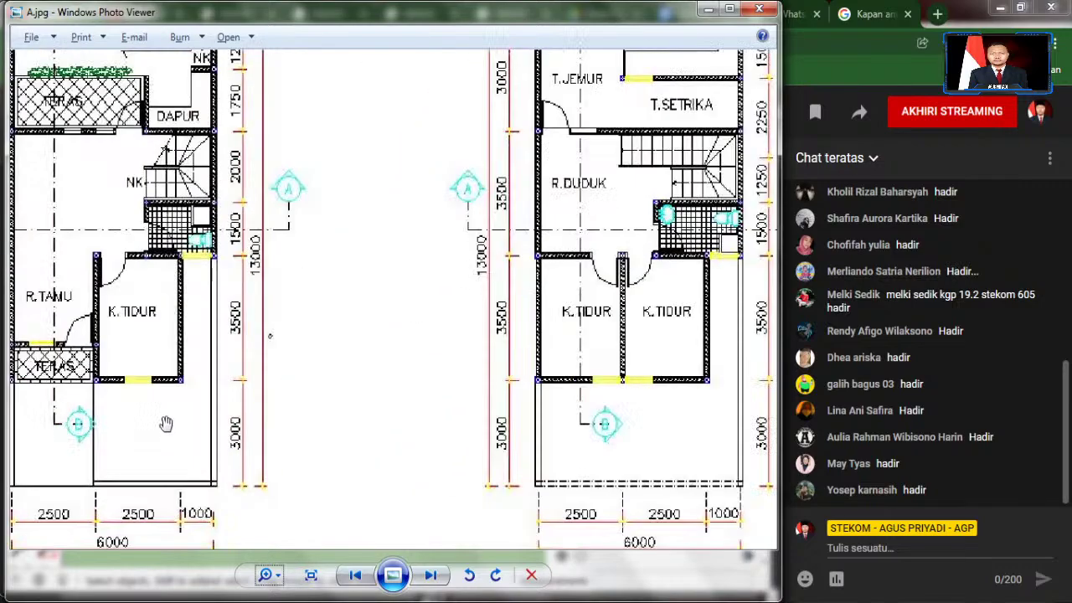
{"action": "scroll", "coordinate": [340, 364], "scroll_direction": "up", "scroll_amount": 1}
{"action": "scroll", "coordinate": [251, 377], "scroll_direction": "up", "scroll_amount": 2}
{"action": "scroll", "coordinate": [237, 341], "scroll_direction": "up", "scroll_amount": 2}
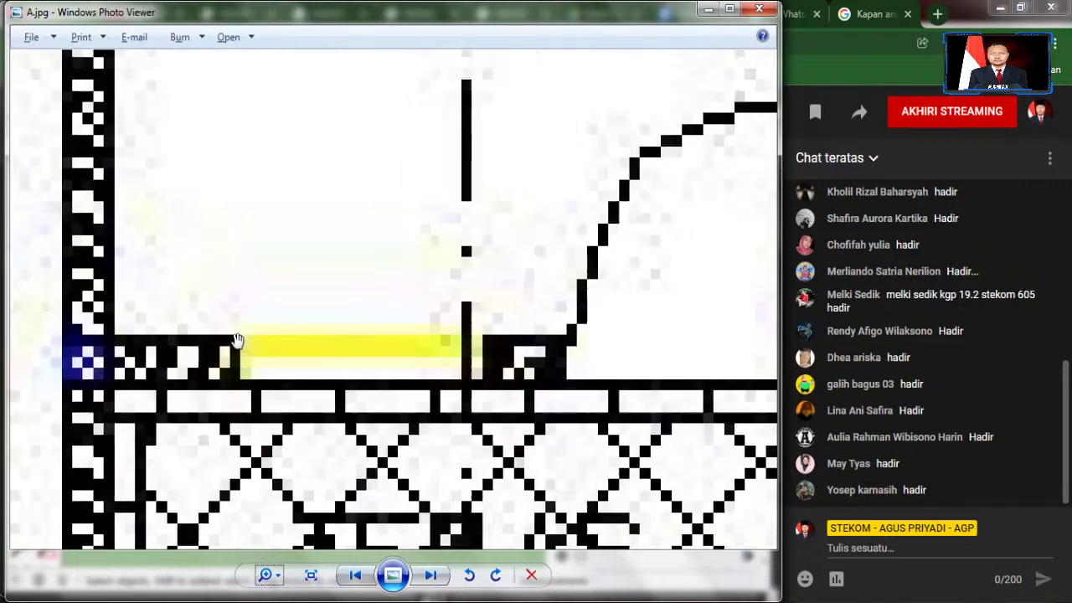
{"action": "scroll", "coordinate": [237, 341], "scroll_direction": "up", "scroll_amount": 1}
{"action": "scroll", "coordinate": [236, 343], "scroll_direction": "down", "scroll_amount": 3}
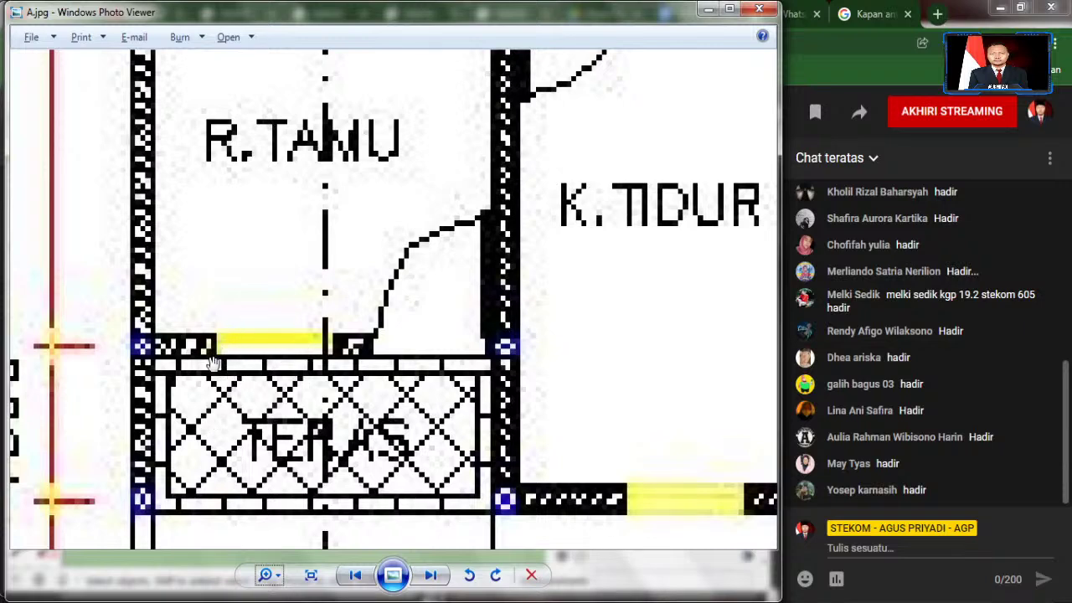
Step: Trace a 0,90 m line across the terrace wall opening in the floor plan
{"action": "key", "text": "alt+Tab"}
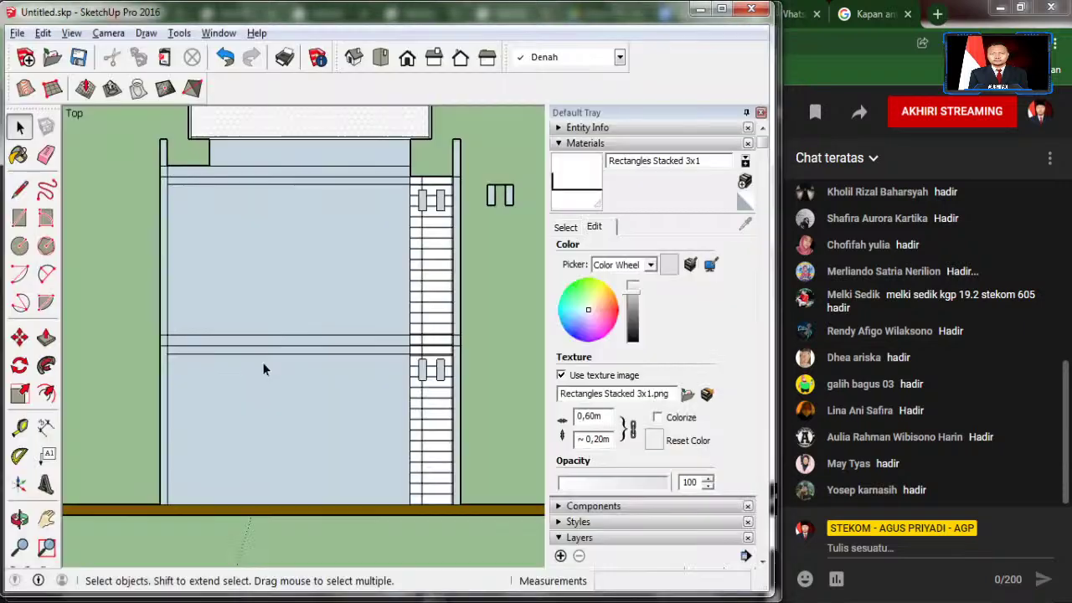
{"action": "scroll", "coordinate": [306, 340], "scroll_direction": "down", "scroll_amount": 5}
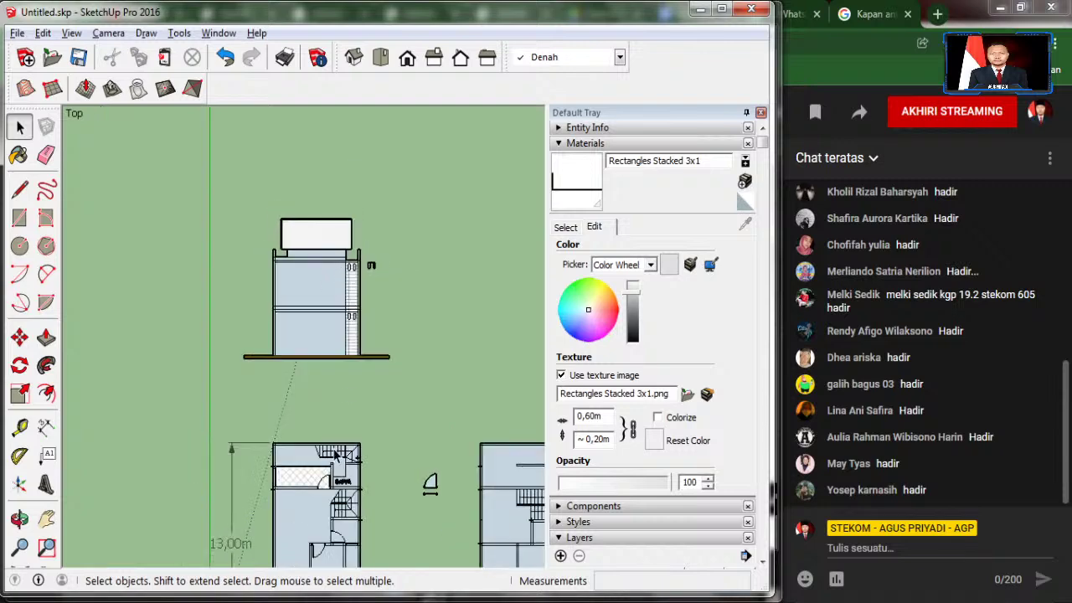
{"action": "scroll", "coordinate": [335, 455], "scroll_direction": "up", "scroll_amount": 2}
{"action": "scroll", "coordinate": [327, 444], "scroll_direction": "up", "scroll_amount": 1}
{"action": "scroll", "coordinate": [318, 431], "scroll_direction": "up", "scroll_amount": 1}
{"action": "scroll", "coordinate": [311, 419], "scroll_direction": "up", "scroll_amount": 1}
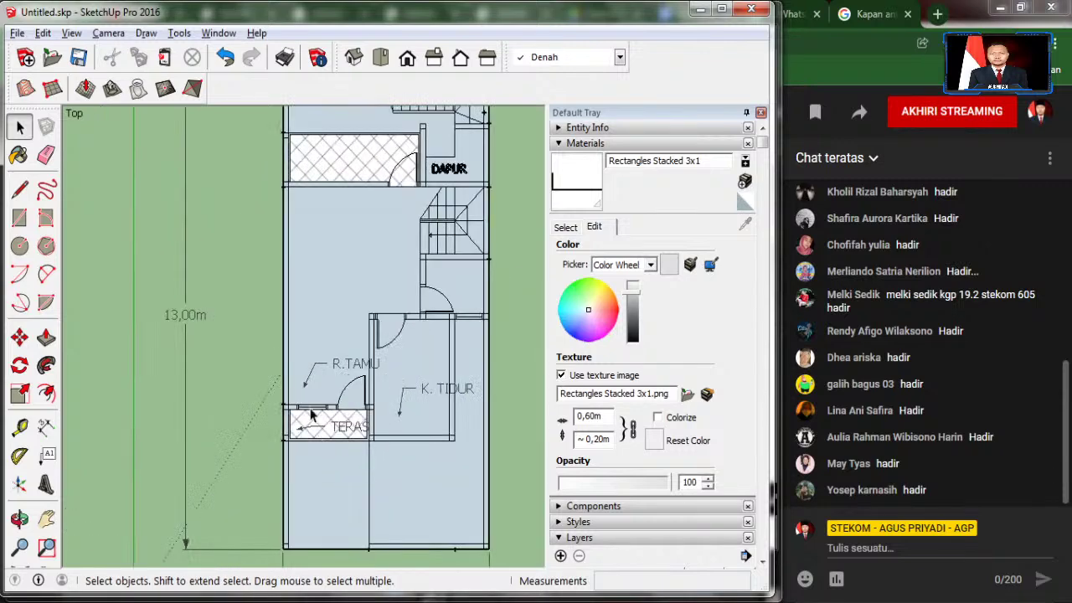
{"action": "scroll", "coordinate": [311, 415], "scroll_direction": "up", "scroll_amount": 2}
{"action": "scroll", "coordinate": [299, 445], "scroll_direction": "up", "scroll_amount": 2}
{"action": "scroll", "coordinate": [301, 460], "scroll_direction": "up", "scroll_amount": 1}
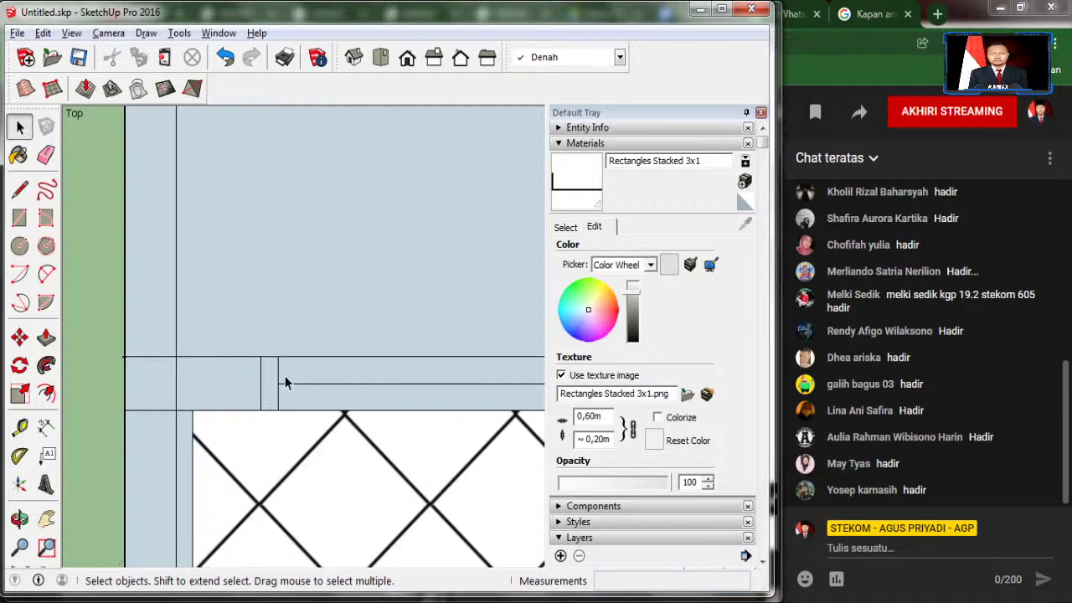
{"action": "scroll", "coordinate": [164, 412], "scroll_direction": "down", "scroll_amount": 2}
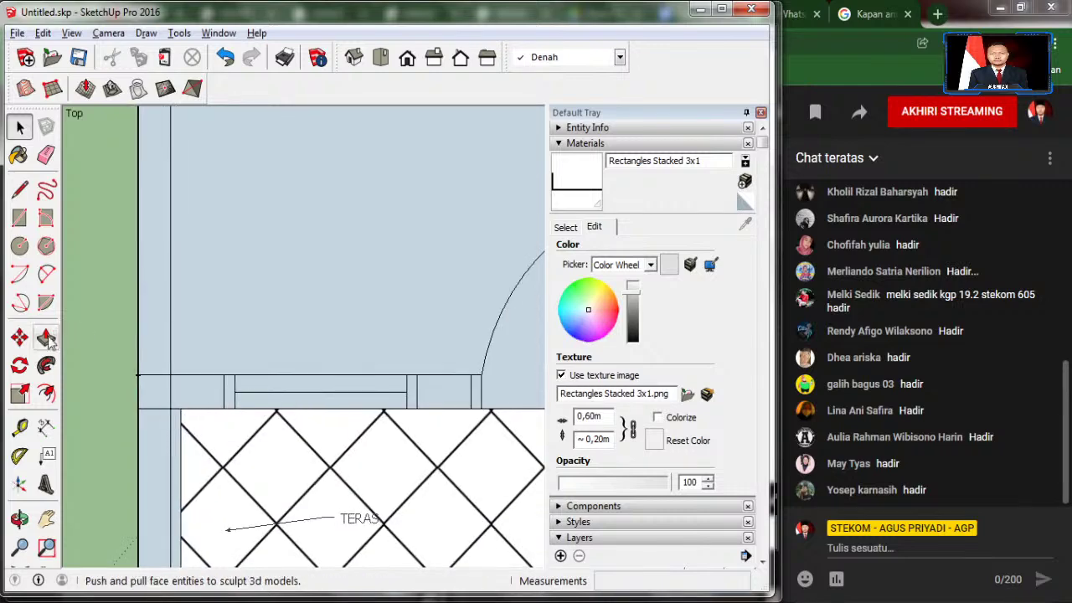
{"action": "left_click", "coordinate": [19, 190]}
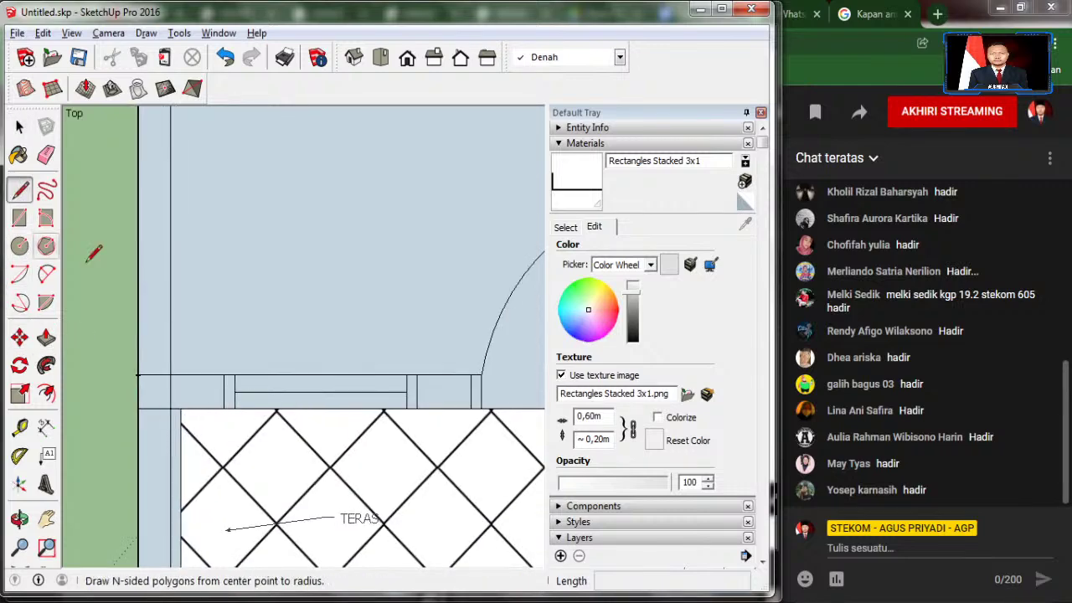
{"action": "left_click", "coordinate": [224, 374]}
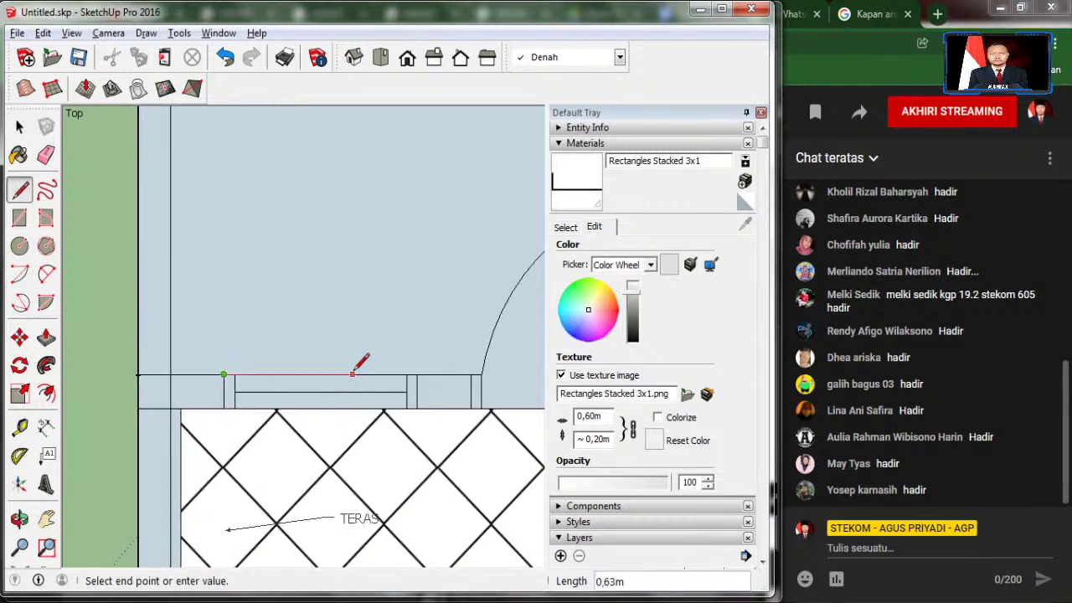
{"action": "left_click", "coordinate": [417, 374]}
Step: Start a new line just right of the front elevation
{"action": "scroll", "coordinate": [371, 376], "scroll_direction": "down", "scroll_amount": 2}
{"action": "scroll", "coordinate": [362, 386], "scroll_direction": "down", "scroll_amount": 2}
{"action": "scroll", "coordinate": [360, 386], "scroll_direction": "down", "scroll_amount": 1}
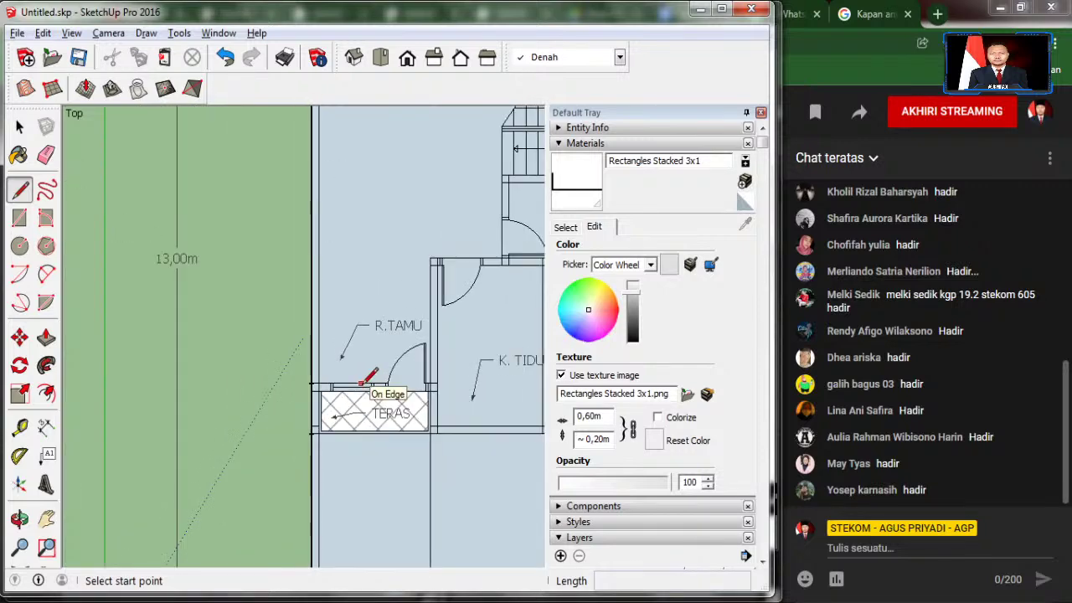
{"action": "scroll", "coordinate": [356, 384], "scroll_direction": "down", "scroll_amount": 2}
{"action": "scroll", "coordinate": [356, 369], "scroll_direction": "down", "scroll_amount": 1}
{"action": "scroll", "coordinate": [360, 356], "scroll_direction": "down", "scroll_amount": 1}
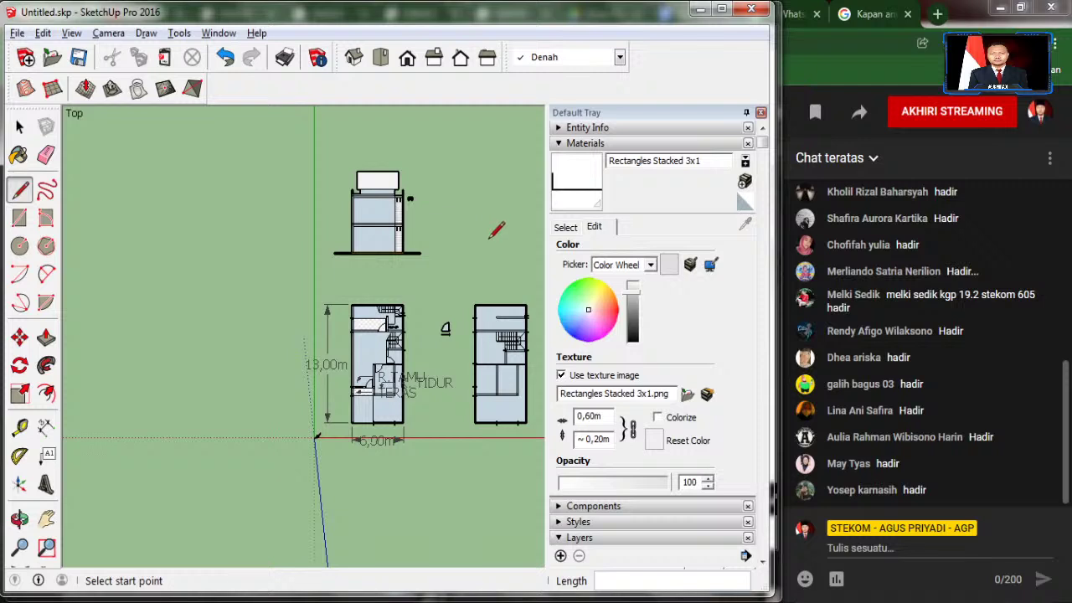
{"action": "left_click", "coordinate": [454, 243]}
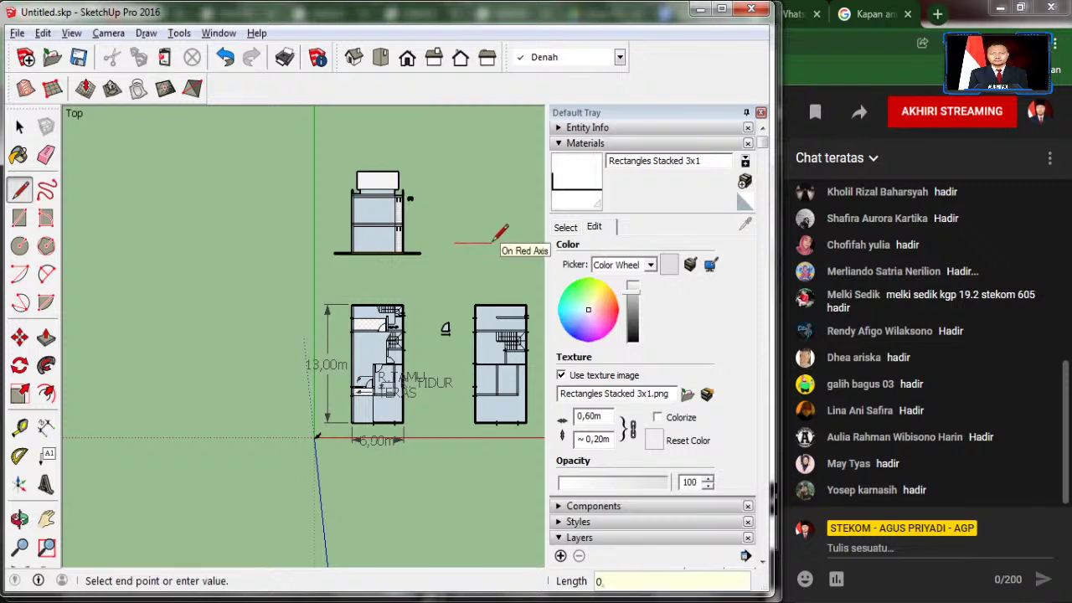
{"action": "scroll", "coordinate": [466, 233], "scroll_direction": "up", "scroll_amount": 1}
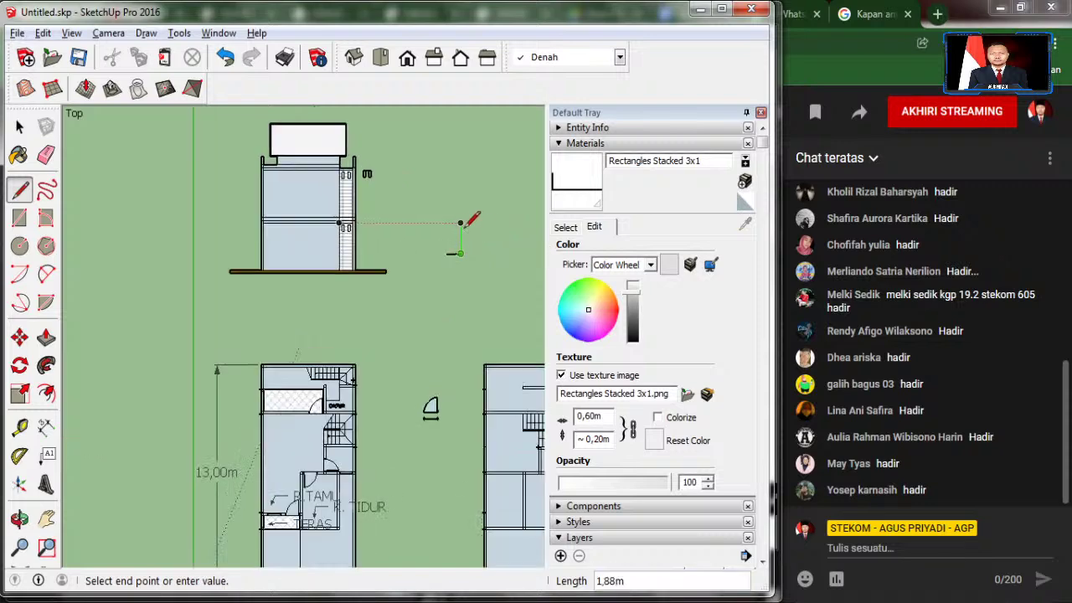
{"action": "scroll", "coordinate": [457, 250], "scroll_direction": "up", "scroll_amount": 2}
Step: Draw a 0,9 m wide, 1 m tall closed rectangle beside the front elevation
{"action": "scroll", "coordinate": [462, 262], "scroll_direction": "up", "scroll_amount": 2}
{"action": "left_click", "coordinate": [464, 263]}
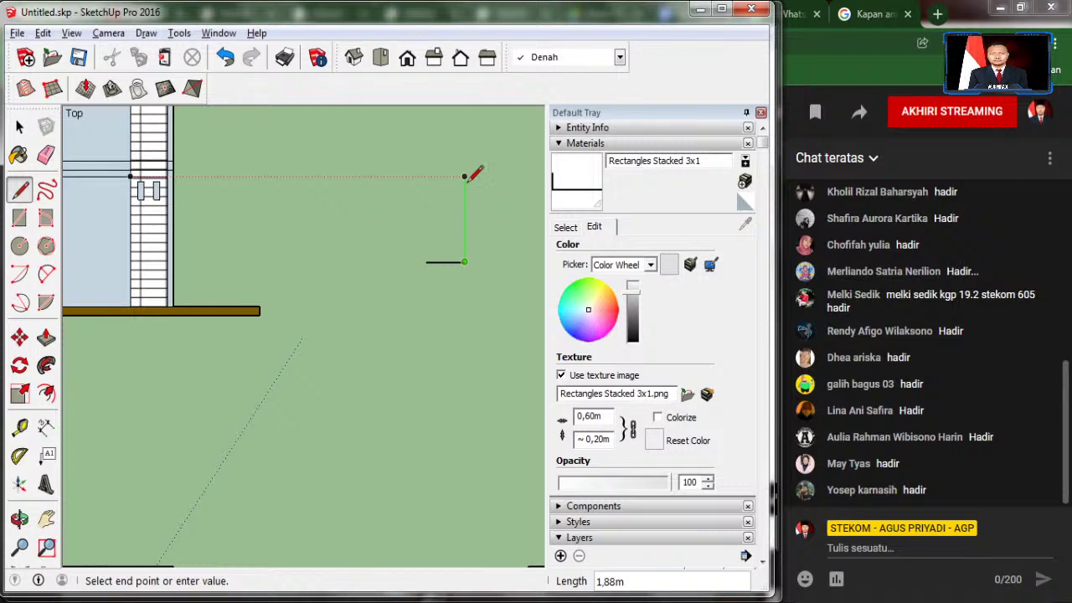
{"action": "type", "text": "1"}
{"action": "key", "text": "Return"}
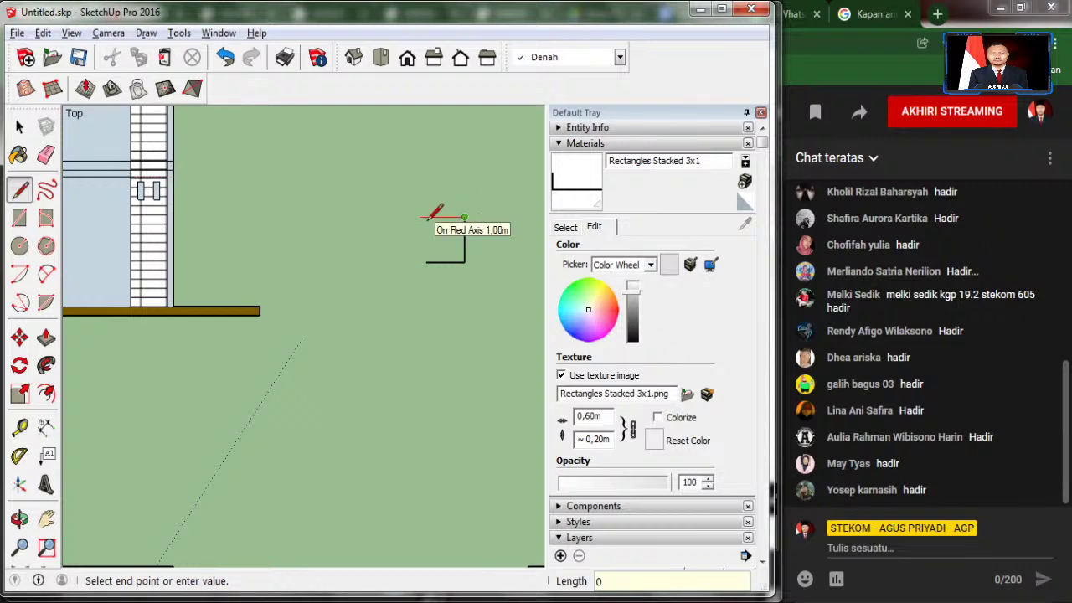
{"action": "key", "text": "Return"}
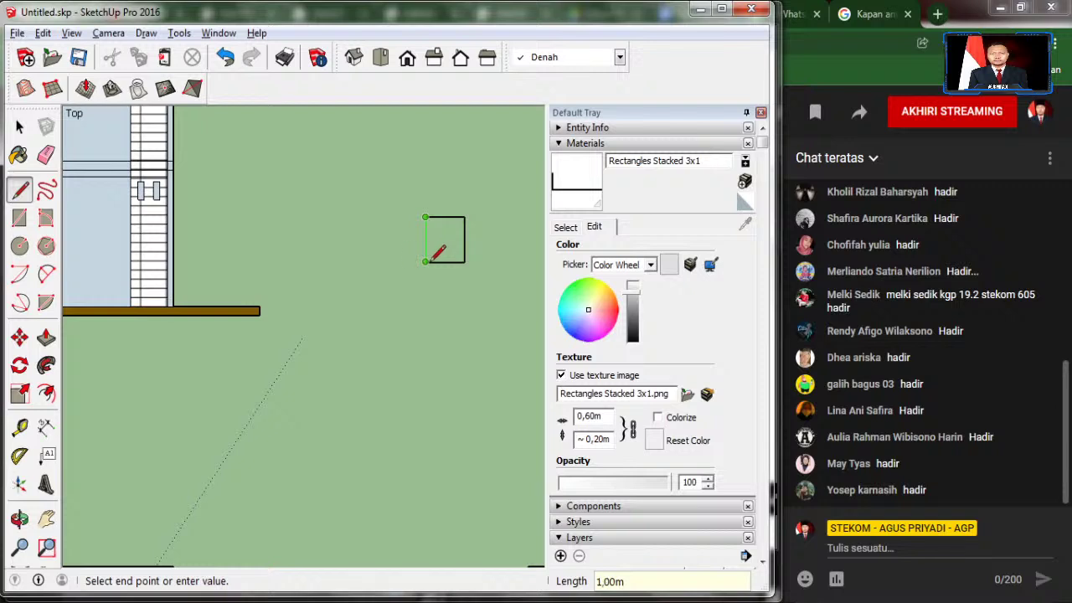
{"action": "left_click", "coordinate": [427, 263]}
{"action": "left_click", "coordinate": [19, 126]}
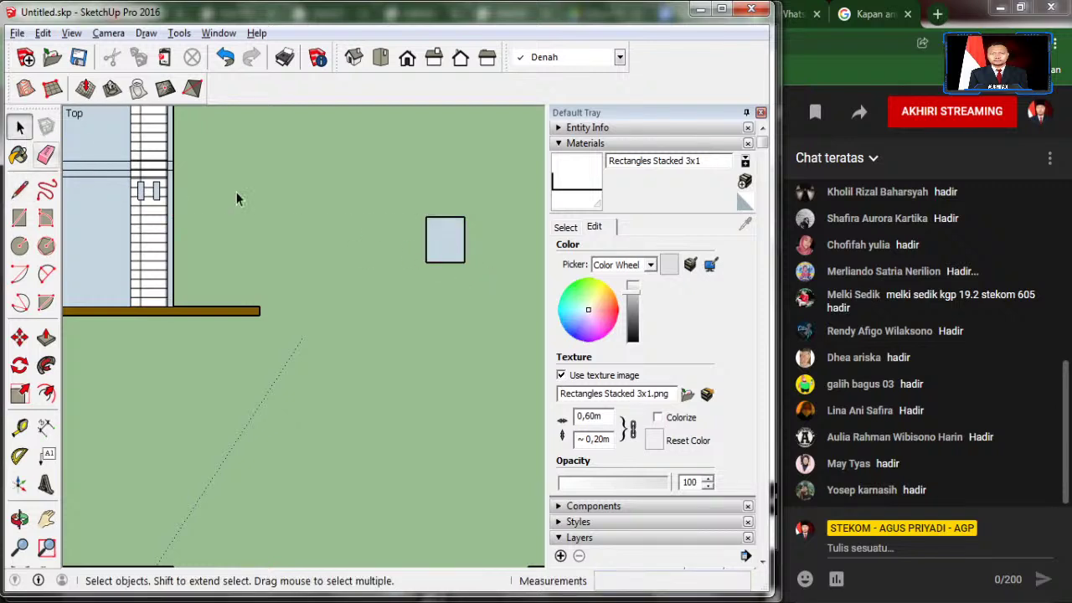
{"action": "left_click_drag", "start_coordinate": [366, 189], "coordinate": [500, 306]}
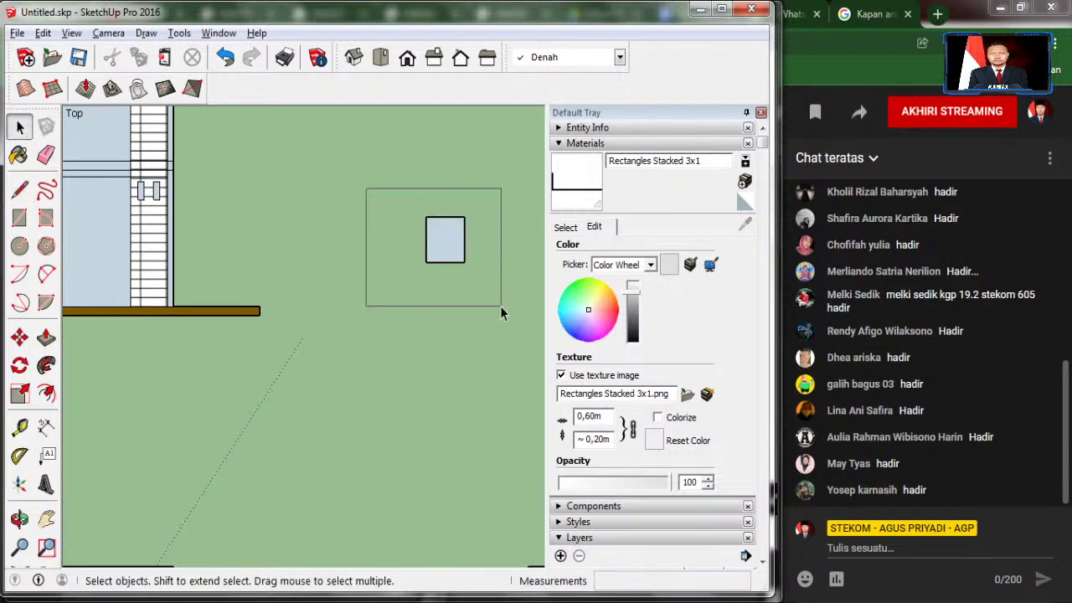
{"action": "left_click", "coordinate": [20, 337]}
{"action": "key", "text": "ctrl"}
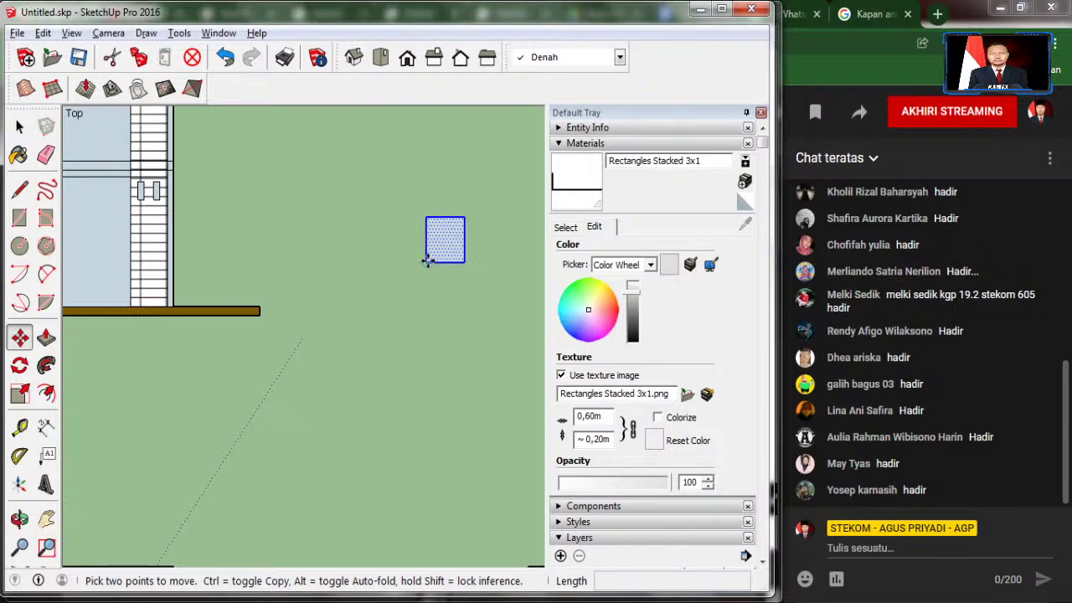
{"action": "left_click", "coordinate": [426, 262]}
{"action": "scroll", "coordinate": [428, 263], "scroll_direction": "down", "scroll_amount": 1}
{"action": "scroll", "coordinate": [235, 232], "scroll_direction": "up", "scroll_amount": 1}
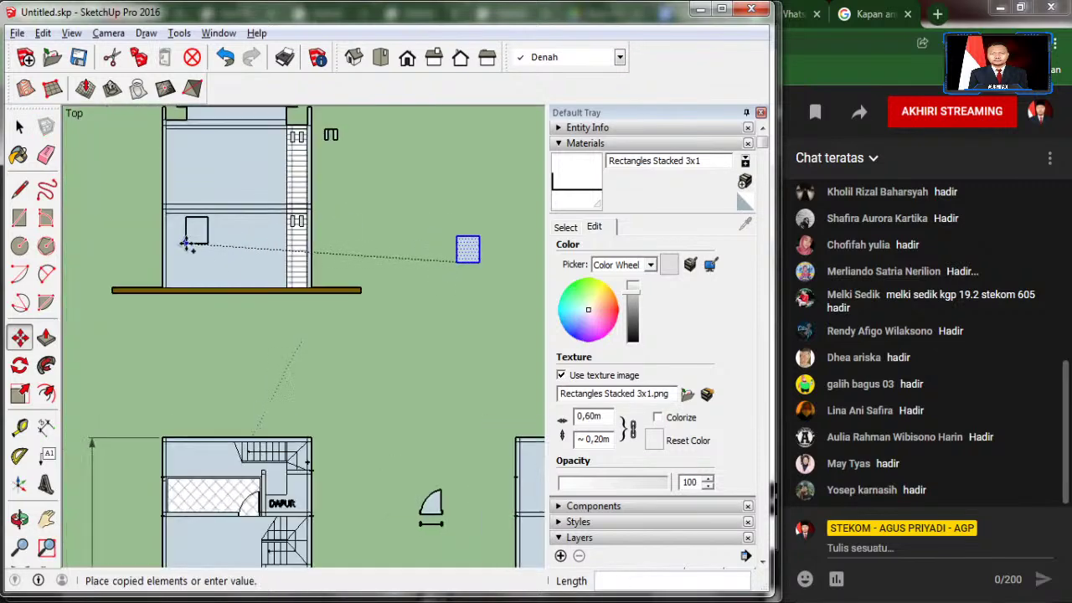
{"action": "scroll", "coordinate": [180, 244], "scroll_direction": "up", "scroll_amount": 1}
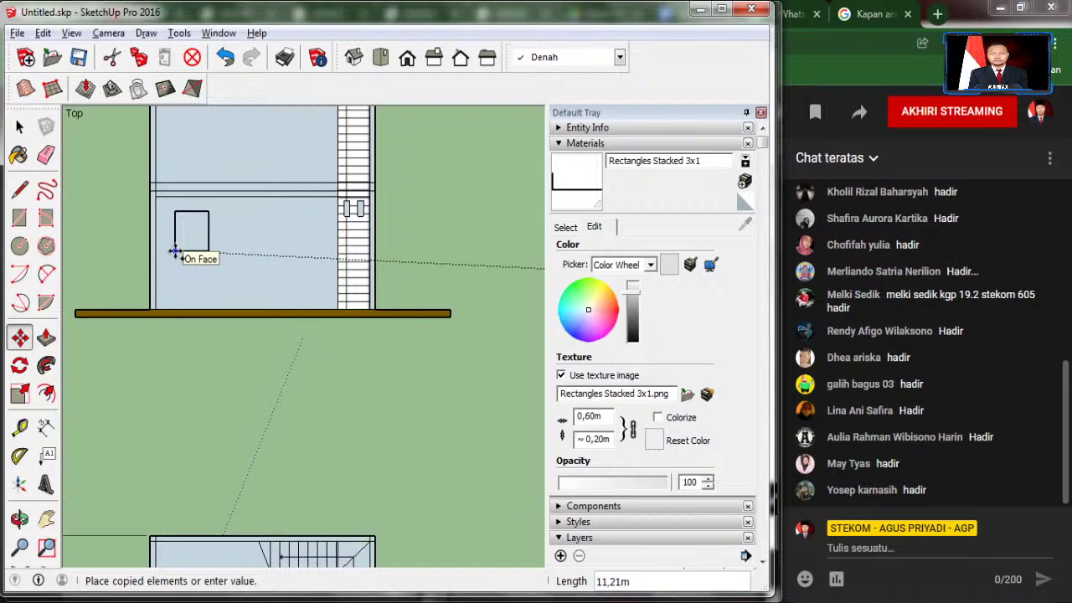
{"action": "key", "text": "Escape"}
{"action": "scroll", "coordinate": [172, 249], "scroll_direction": "down", "scroll_amount": 1}
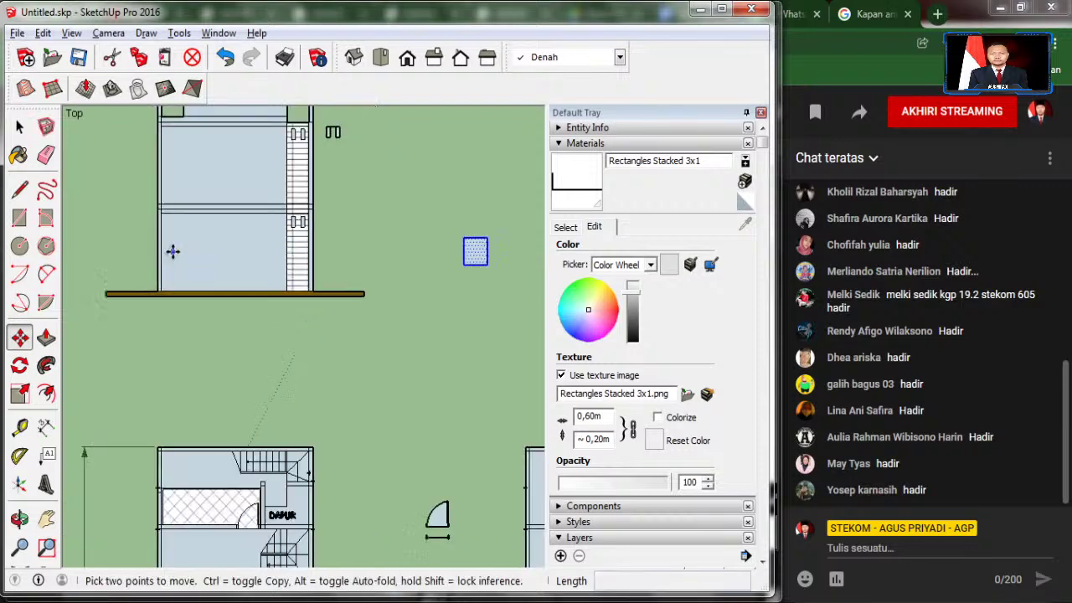
{"action": "scroll", "coordinate": [173, 248], "scroll_direction": "down", "scroll_amount": 1}
{"action": "scroll", "coordinate": [167, 248], "scroll_direction": "down", "scroll_amount": 1}
{"action": "left_click", "coordinate": [20, 125]}
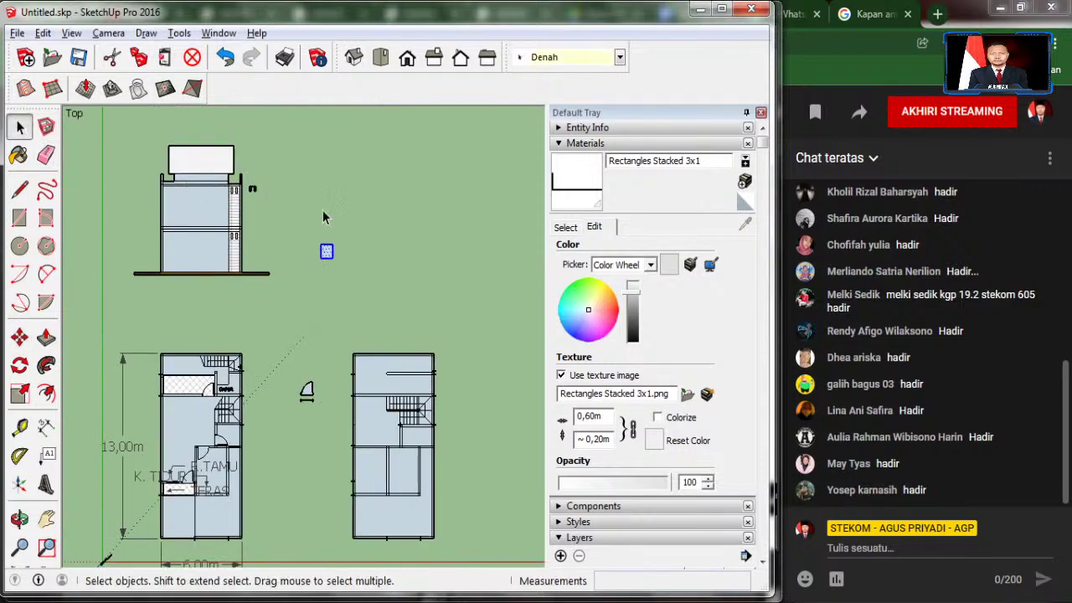
{"action": "scroll", "coordinate": [326, 249], "scroll_direction": "up", "scroll_amount": 1}
{"action": "scroll", "coordinate": [332, 247], "scroll_direction": "up", "scroll_amount": 3}
{"action": "scroll", "coordinate": [335, 248], "scroll_direction": "up", "scroll_amount": 1}
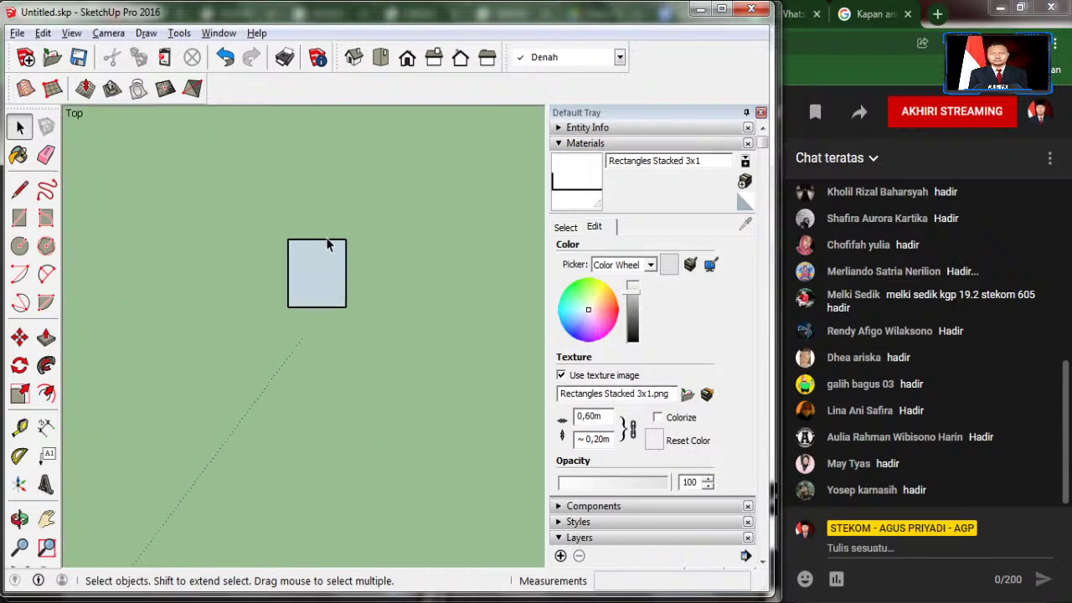
{"action": "left_click", "coordinate": [330, 241]}
{"action": "left_click", "coordinate": [20, 338]}
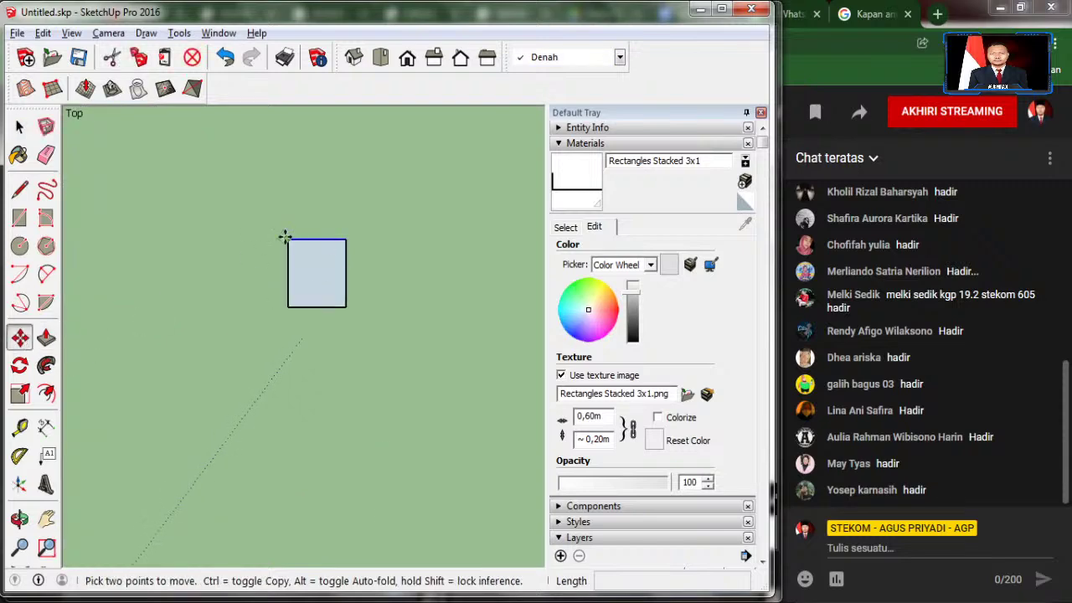
{"action": "left_click", "coordinate": [344, 239]}
{"action": "type", "text": "0"}
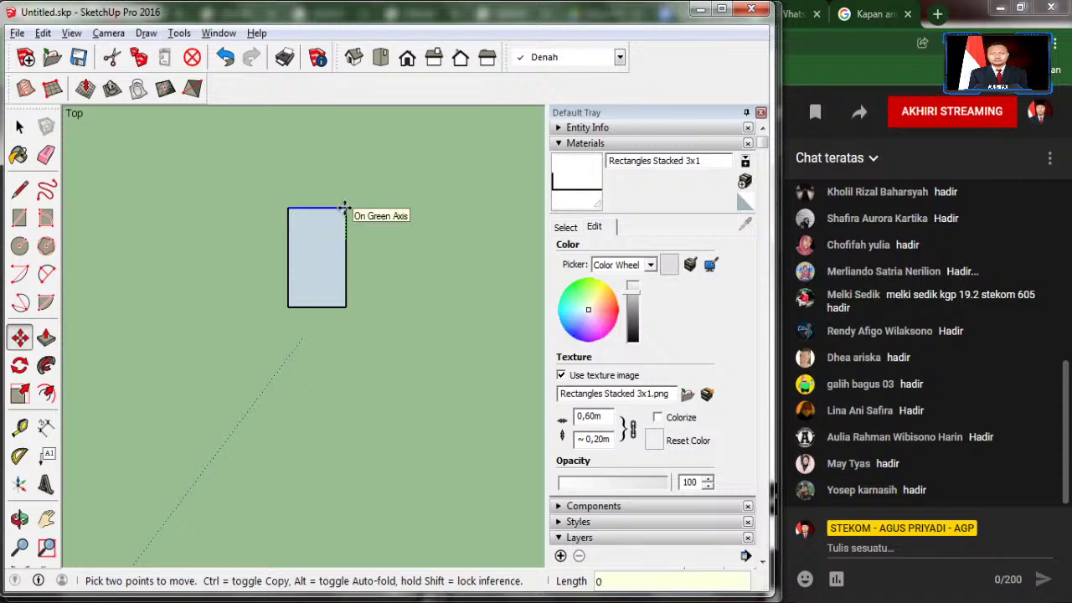
{"action": "type", "text": ",5"}
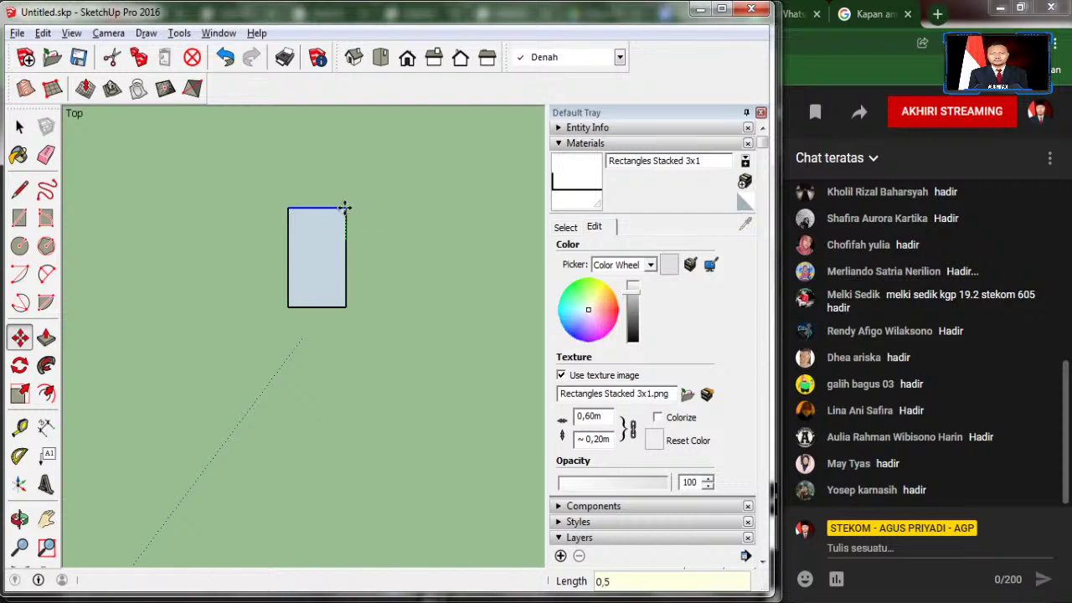
{"action": "key", "text": "Return"}
{"action": "left_click", "coordinate": [19, 128]}
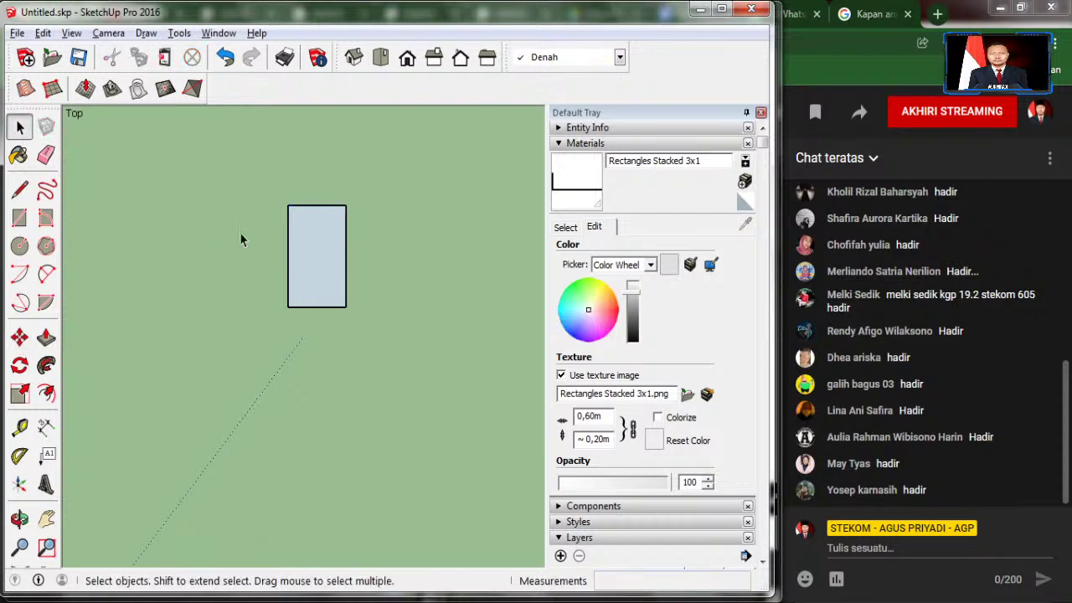
{"action": "key", "text": "alt+Tab"}
{"action": "scroll", "coordinate": [290, 225], "scroll_direction": "down", "scroll_amount": 3}
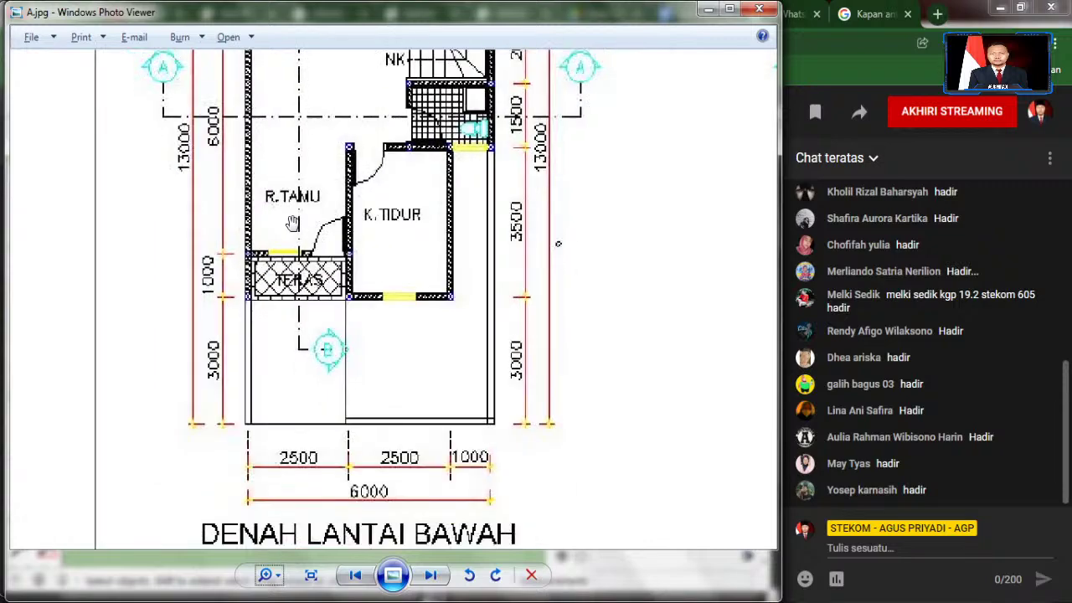
{"action": "scroll", "coordinate": [283, 193], "scroll_direction": "down", "scroll_amount": 3}
{"action": "scroll", "coordinate": [151, 163], "scroll_direction": "up", "scroll_amount": 1}
{"action": "scroll", "coordinate": [92, 185], "scroll_direction": "up", "scroll_amount": 1}
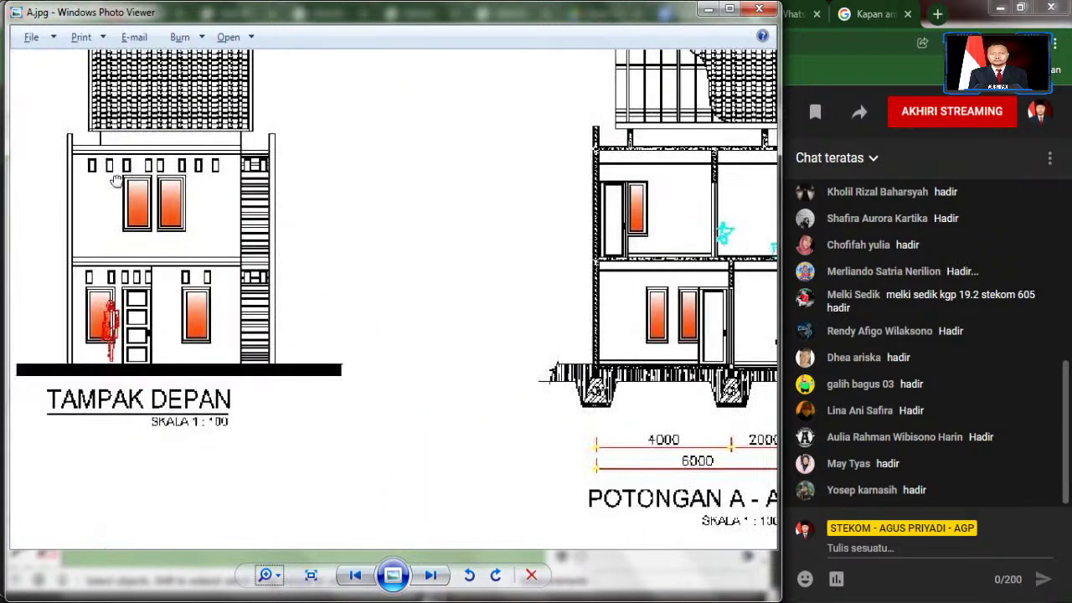
{"action": "scroll", "coordinate": [205, 224], "scroll_direction": "up", "scroll_amount": 1}
{"action": "scroll", "coordinate": [170, 352], "scroll_direction": "up", "scroll_amount": 2}
{"action": "scroll", "coordinate": [170, 352], "scroll_direction": "up", "scroll_amount": 1}
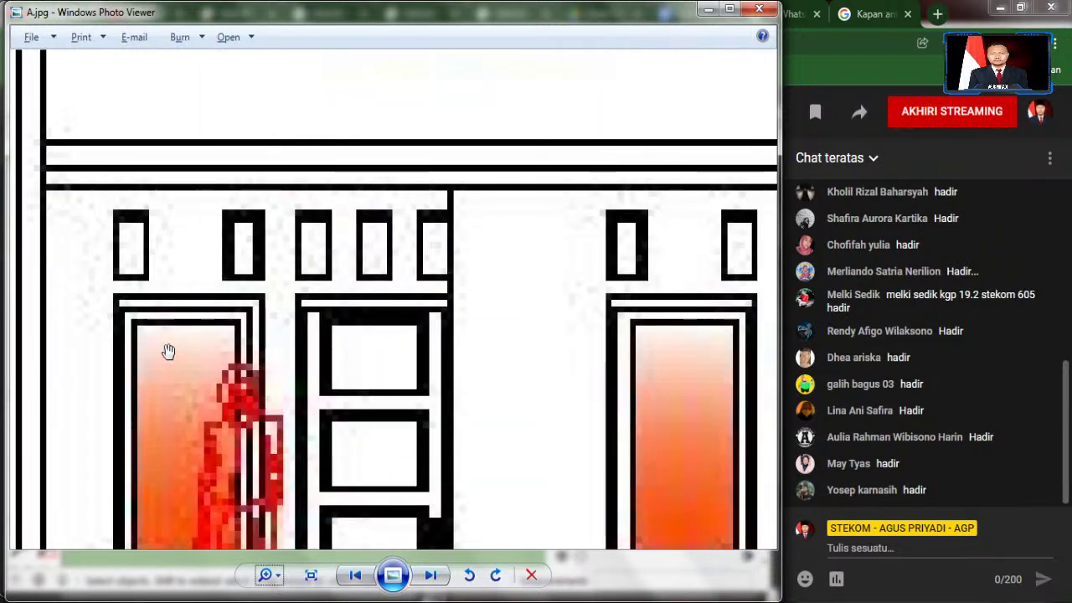
{"action": "key", "text": "alt+Tab"}
{"action": "scroll", "coordinate": [327, 259], "scroll_direction": "up", "scroll_amount": 1}
Step: Draw a short line across the TERAS door frame to measure its thickness
{"action": "scroll", "coordinate": [327, 259], "scroll_direction": "down", "scroll_amount": 2}
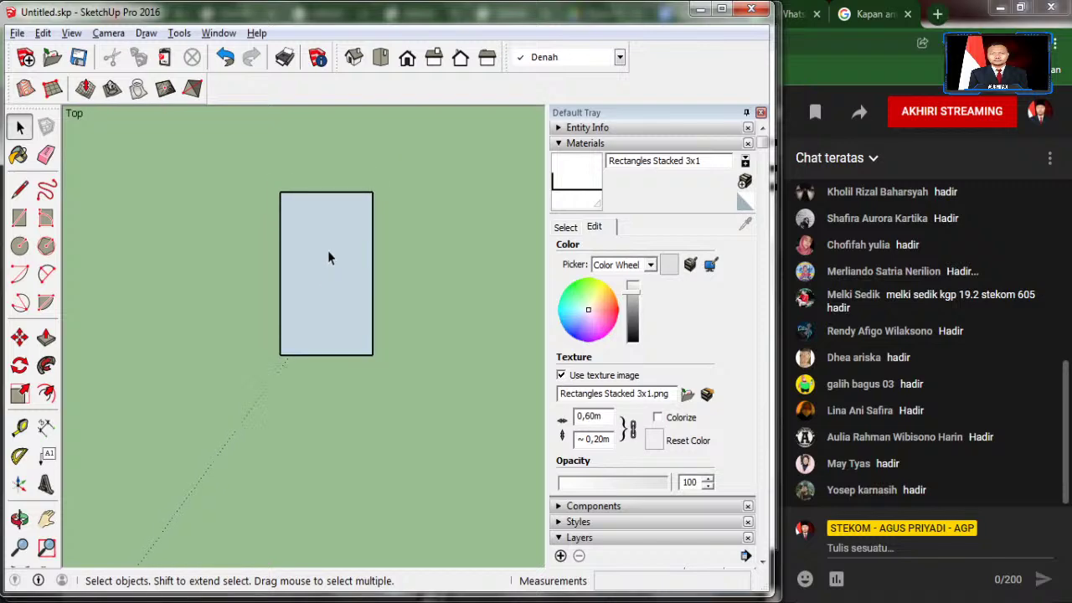
{"action": "scroll", "coordinate": [327, 251], "scroll_direction": "down", "scroll_amount": 1}
{"action": "scroll", "coordinate": [378, 147], "scroll_direction": "up", "scroll_amount": 2}
{"action": "scroll", "coordinate": [377, 147], "scroll_direction": "down", "scroll_amount": 2}
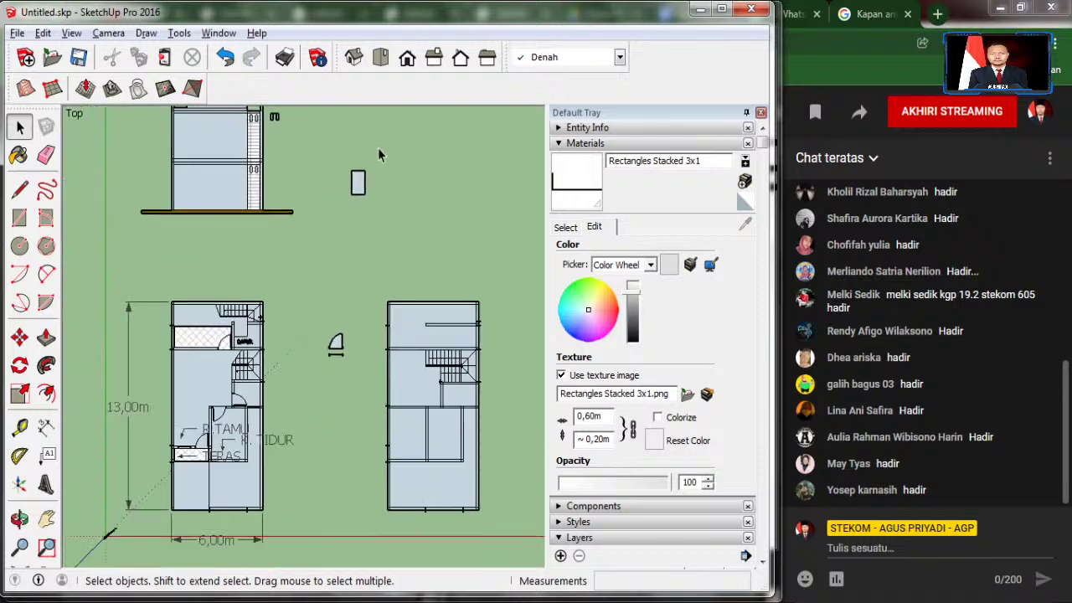
{"action": "scroll", "coordinate": [176, 459], "scroll_direction": "up", "scroll_amount": 2}
{"action": "scroll", "coordinate": [176, 459], "scroll_direction": "up", "scroll_amount": 2}
{"action": "scroll", "coordinate": [191, 447], "scroll_direction": "up", "scroll_amount": 2}
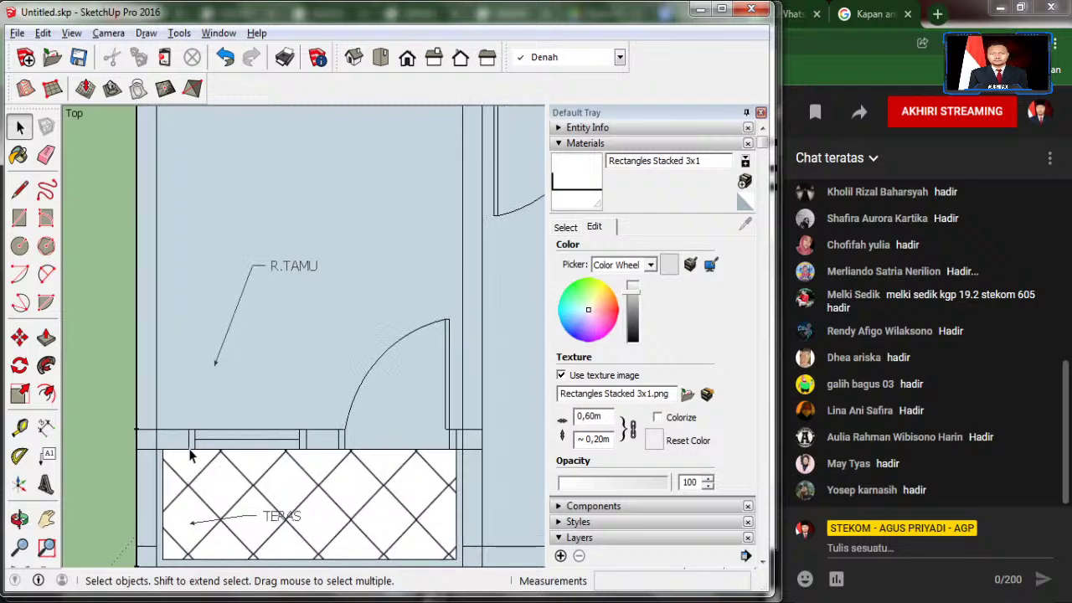
{"action": "scroll", "coordinate": [191, 447], "scroll_direction": "up", "scroll_amount": 2}
{"action": "scroll", "coordinate": [189, 444], "scroll_direction": "up", "scroll_amount": 1}
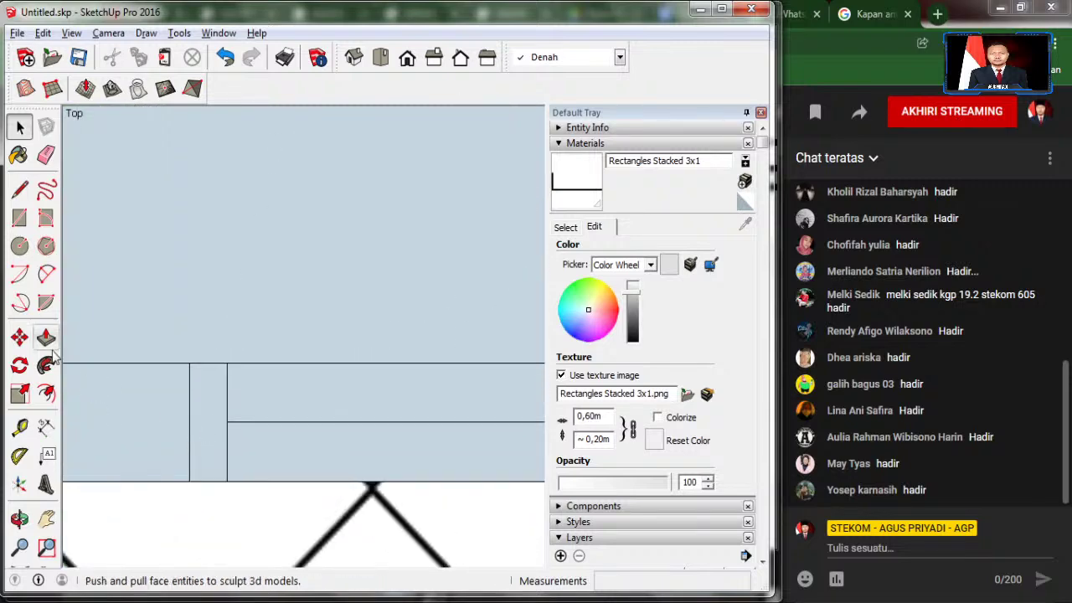
{"action": "key", "text": "l"}
{"action": "left_click", "coordinate": [189, 362]}
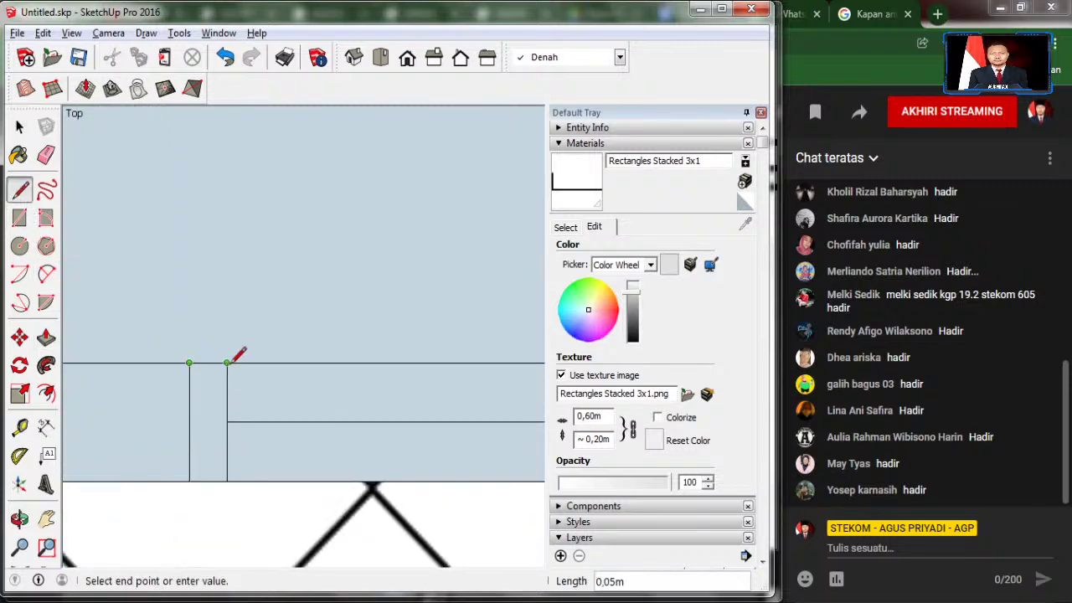
{"action": "left_click", "coordinate": [227, 363]}
{"action": "scroll", "coordinate": [173, 367], "scroll_direction": "down", "scroll_amount": 1}
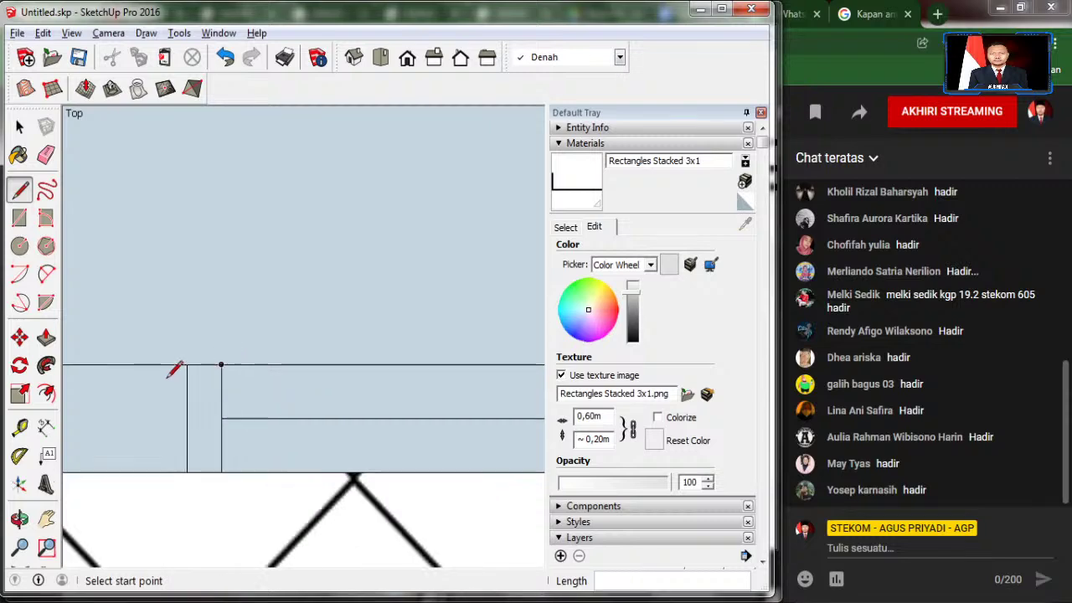
{"action": "scroll", "coordinate": [173, 366], "scroll_direction": "down", "scroll_amount": 2}
{"action": "scroll", "coordinate": [175, 371], "scroll_direction": "down", "scroll_amount": 2}
{"action": "scroll", "coordinate": [151, 368], "scroll_direction": "down", "scroll_amount": 2}
{"action": "scroll", "coordinate": [117, 368], "scroll_direction": "down", "scroll_amount": 2}
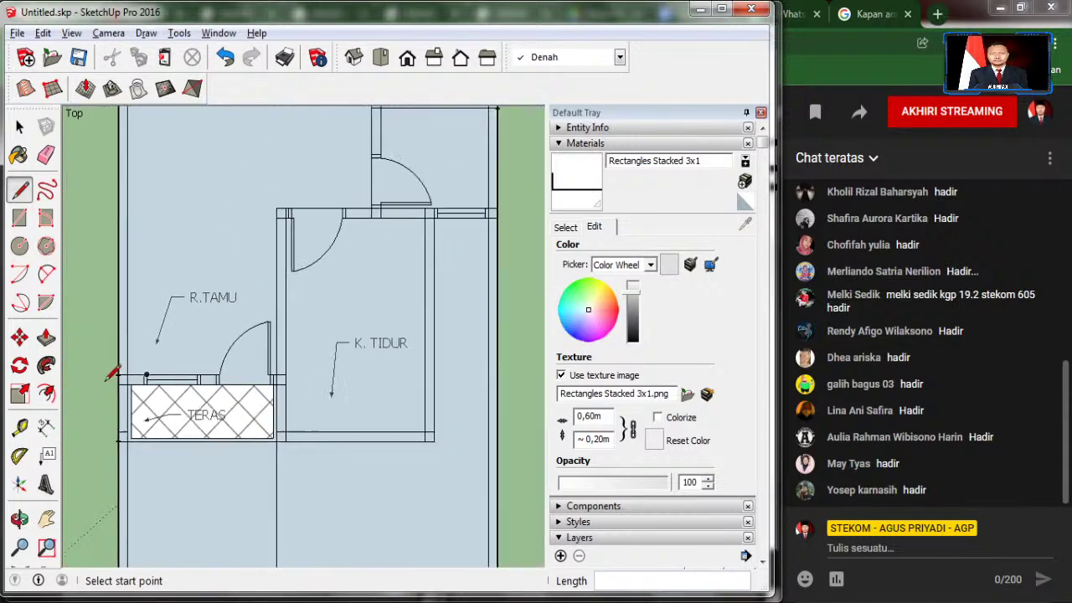
{"action": "scroll", "coordinate": [121, 382], "scroll_direction": "down", "scroll_amount": 3}
{"action": "scroll", "coordinate": [150, 411], "scroll_direction": "down", "scroll_amount": 1}
{"action": "scroll", "coordinate": [171, 432], "scroll_direction": "down", "scroll_amount": 2}
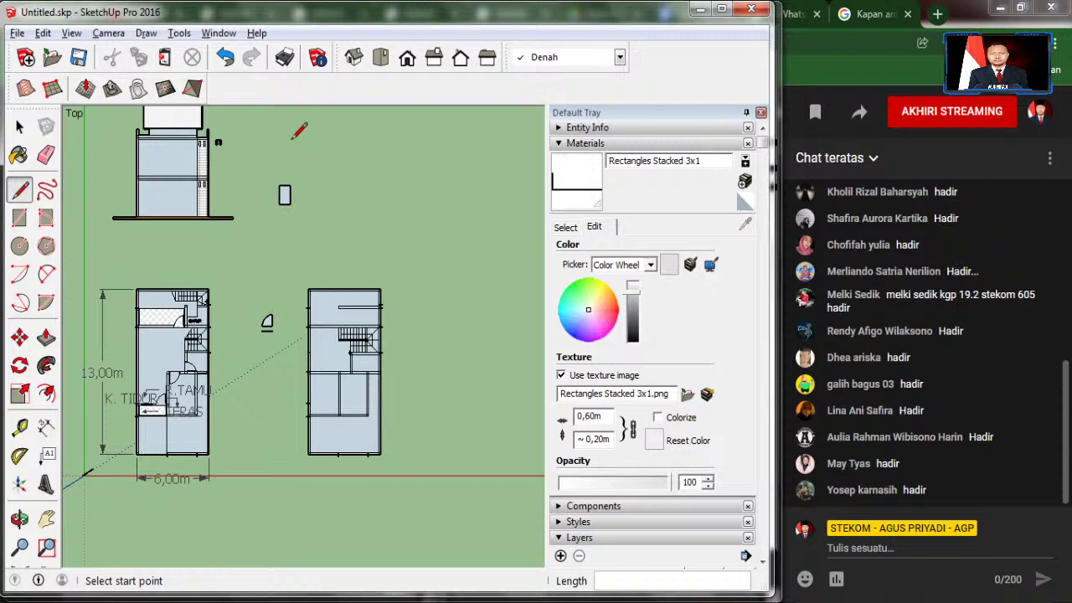
{"action": "scroll", "coordinate": [276, 213], "scroll_direction": "up", "scroll_amount": 3}
{"action": "scroll", "coordinate": [282, 235], "scroll_direction": "up", "scroll_amount": 1}
{"action": "scroll", "coordinate": [282, 241], "scroll_direction": "up", "scroll_amount": 3}
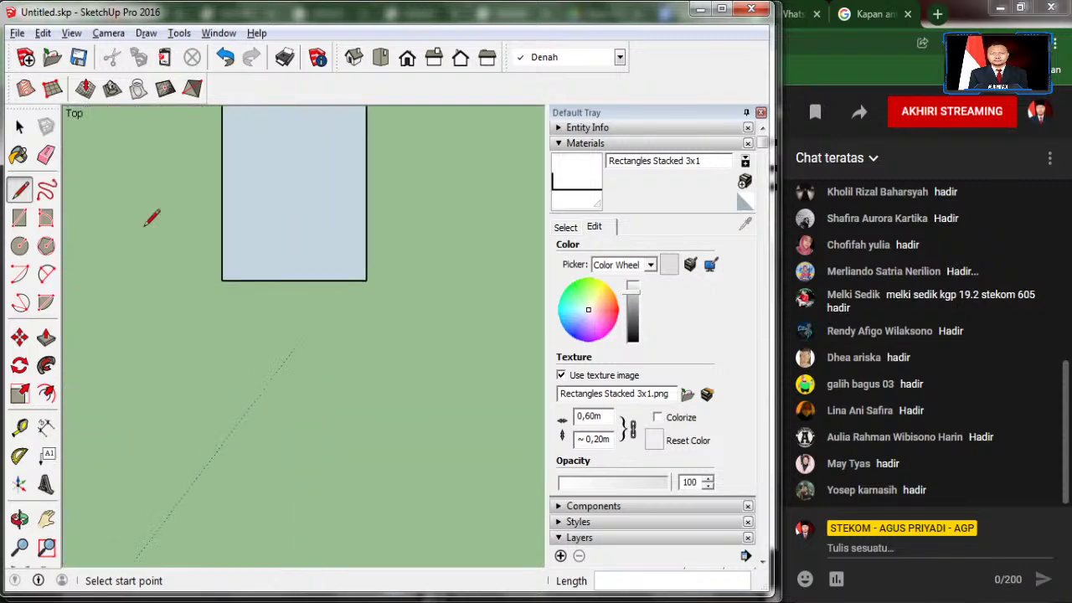
Step: Offset the rectangle's edges inward by 0,05, then offset once more inside
{"action": "left_click", "coordinate": [46, 394]}
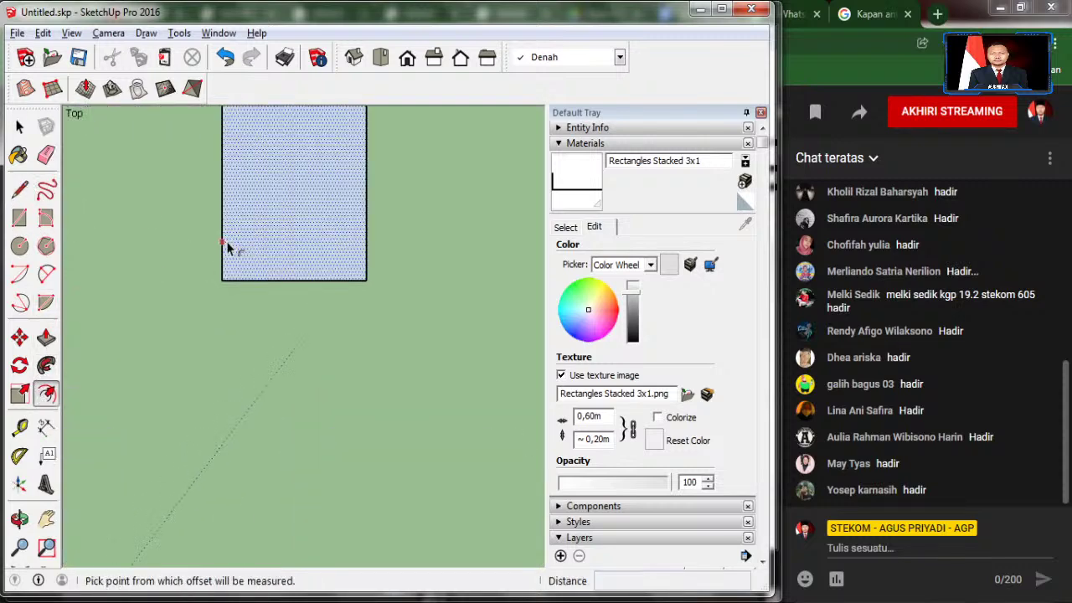
{"action": "left_click", "coordinate": [227, 242]}
{"action": "type", "text": "0.05"}
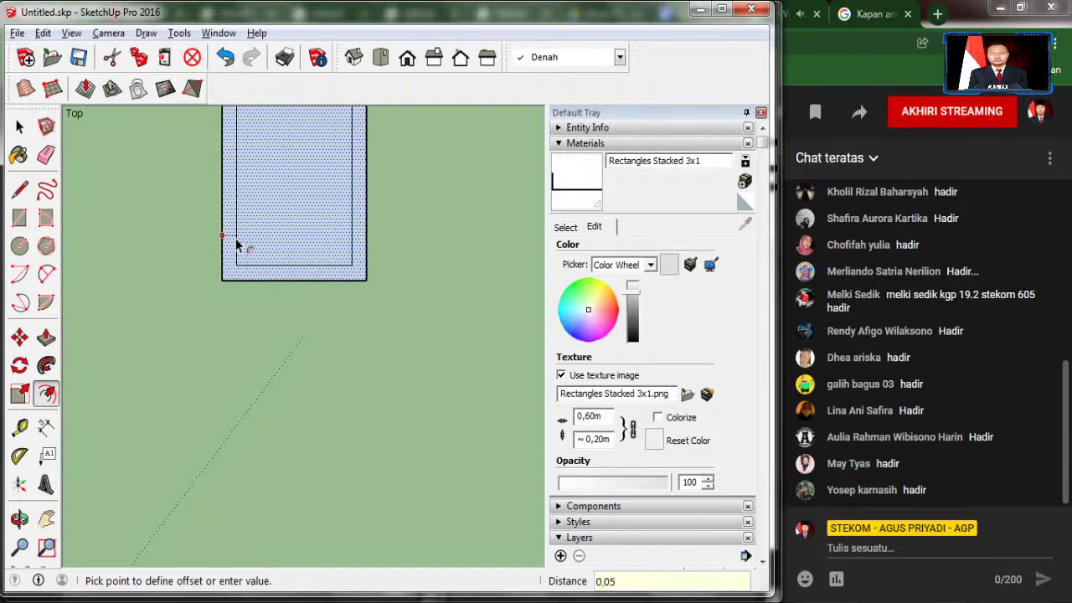
{"action": "key", "text": "Return"}
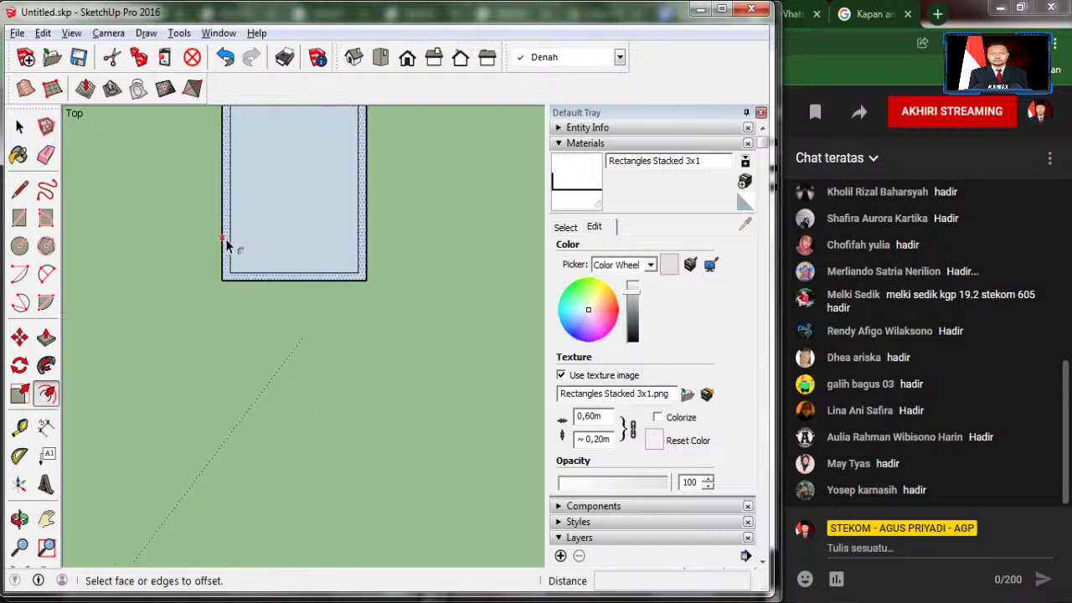
{"action": "left_click", "coordinate": [239, 238]}
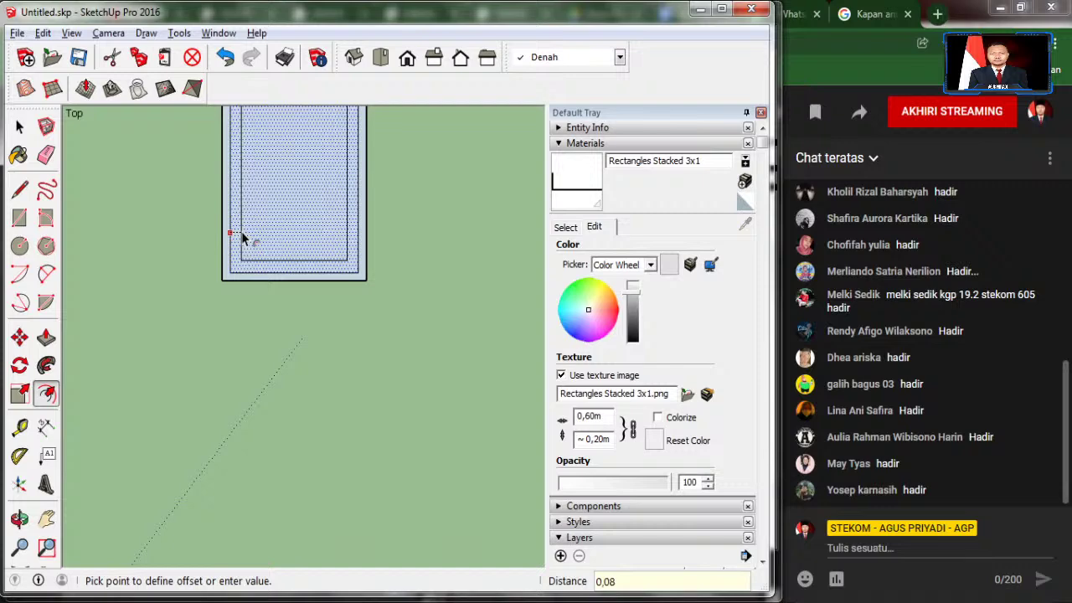
{"action": "left_click", "coordinate": [242, 238]}
{"action": "scroll", "coordinate": [203, 318], "scroll_direction": "down", "scroll_amount": 3}
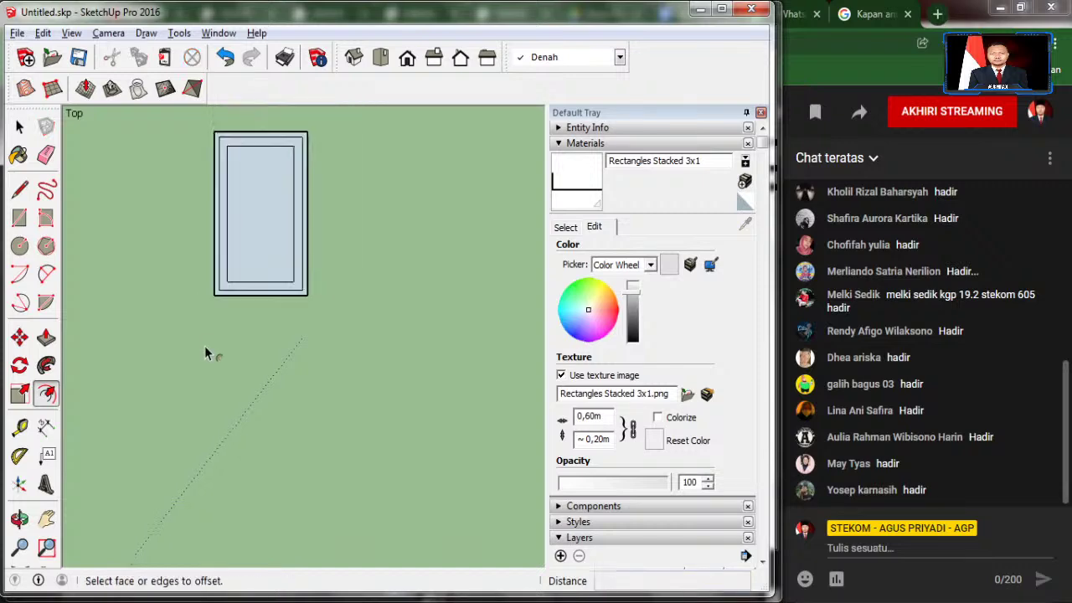
{"action": "key", "text": "Escape"}
{"action": "scroll", "coordinate": [220, 138], "scroll_direction": "up", "scroll_amount": 2}
{"action": "left_click", "coordinate": [228, 241]}
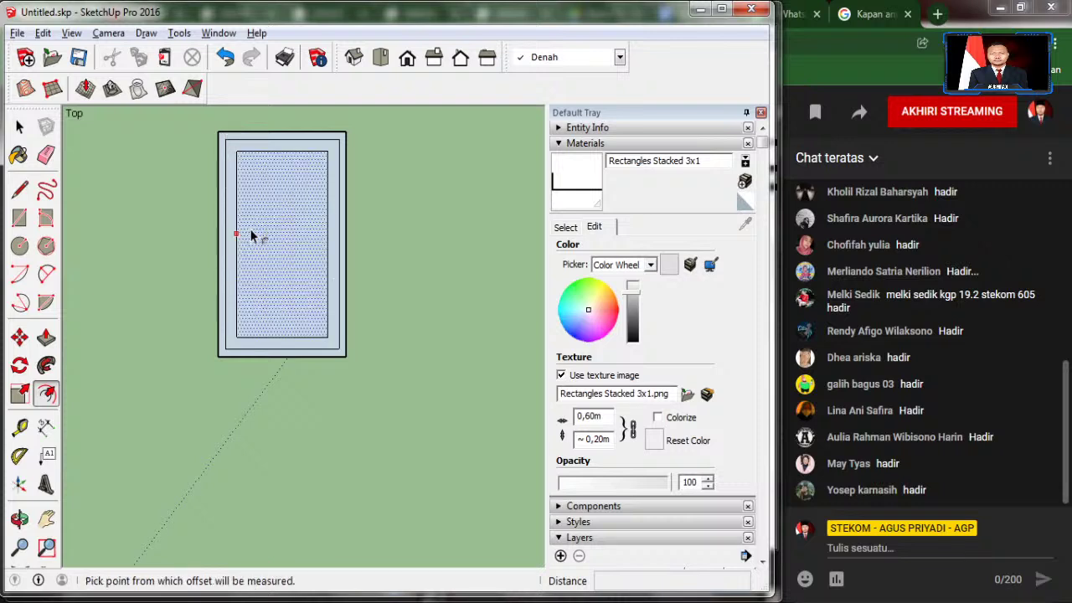
{"action": "key", "text": "Escape"}
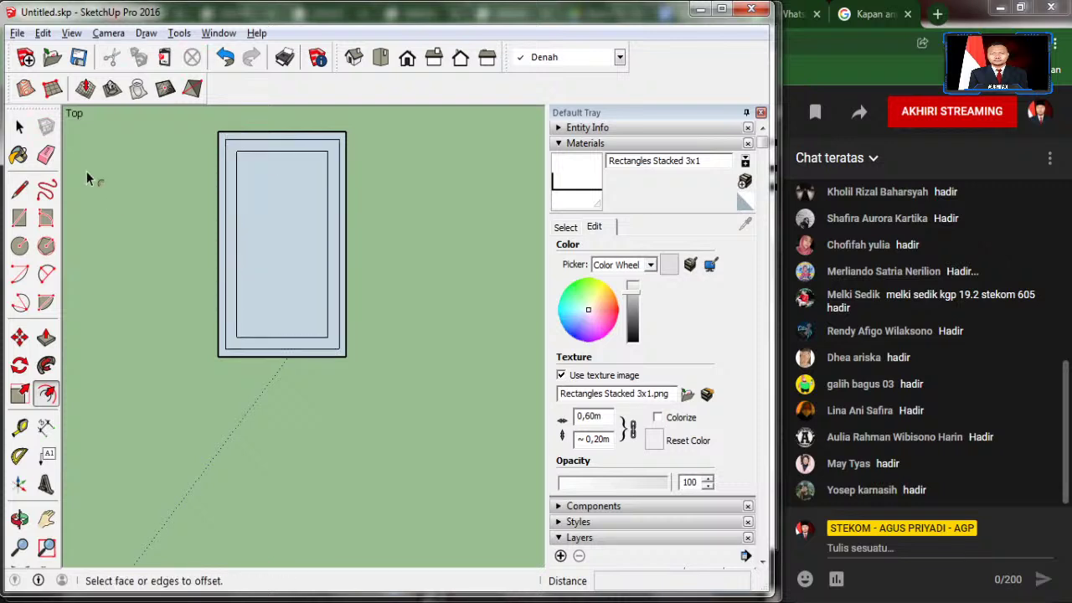
{"action": "key", "text": "space"}
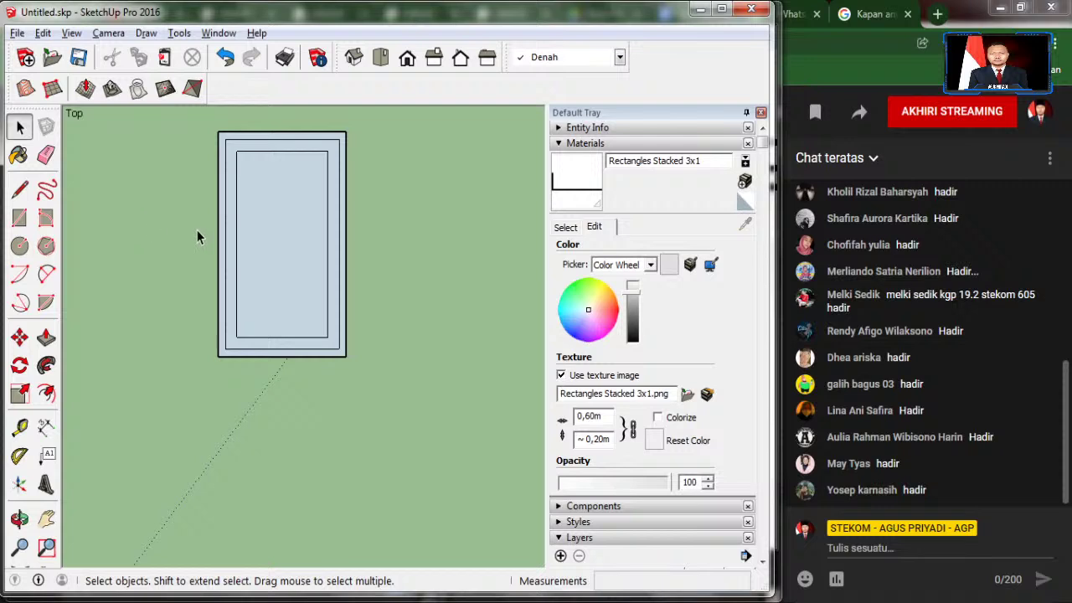
Step: Paint the inner panel with Translucent Glass Gray from the Glass and Mirrors collection
{"action": "left_click", "coordinate": [19, 159]}
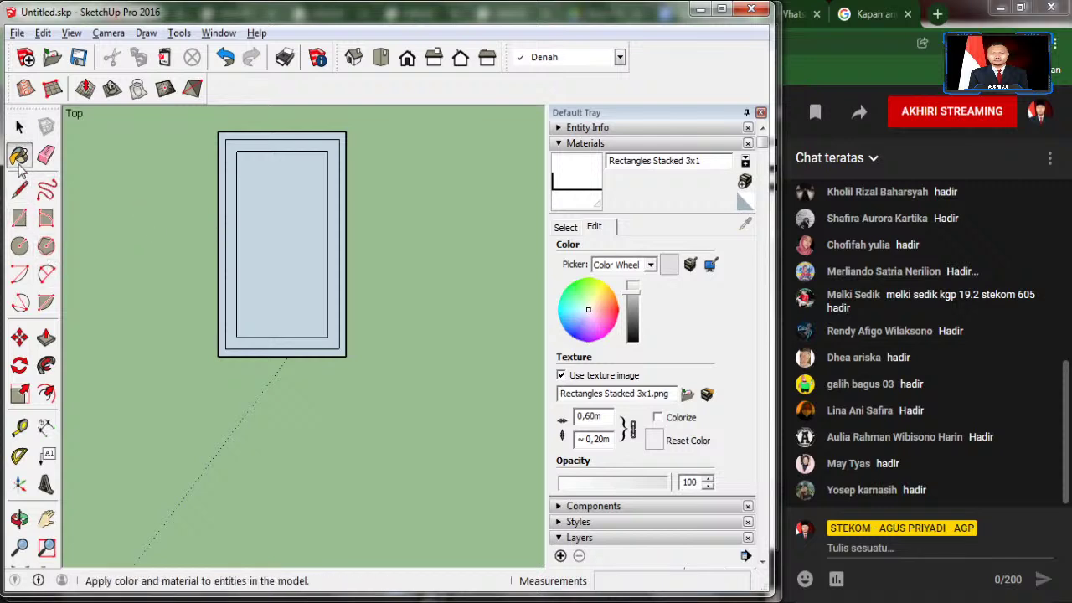
{"action": "left_click", "coordinate": [565, 230]}
{"action": "left_click", "coordinate": [592, 231]}
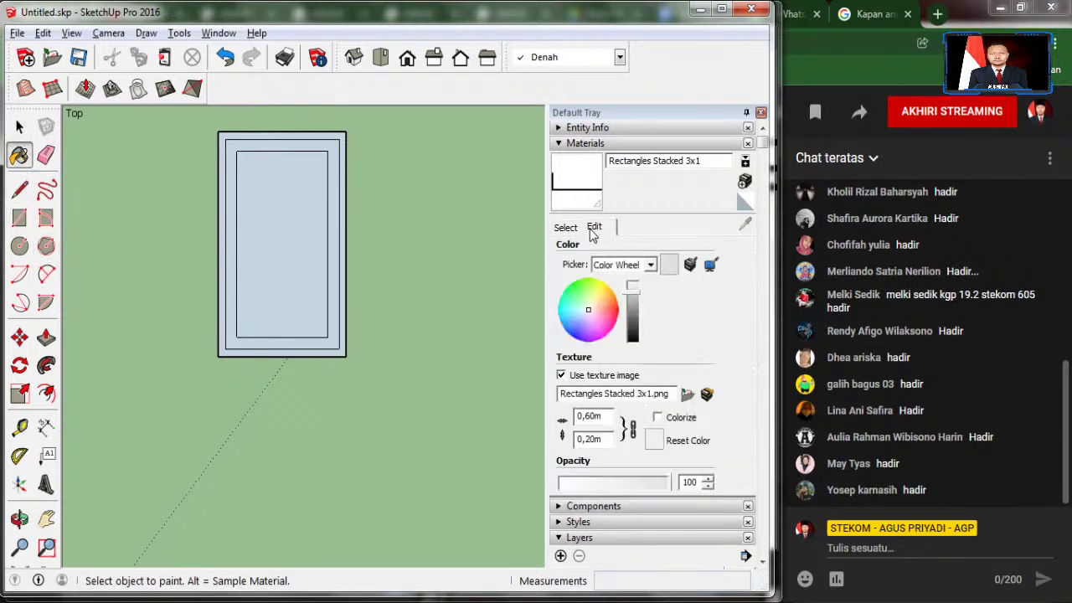
{"action": "left_click", "coordinate": [565, 228]}
{"action": "left_click", "coordinate": [643, 251]}
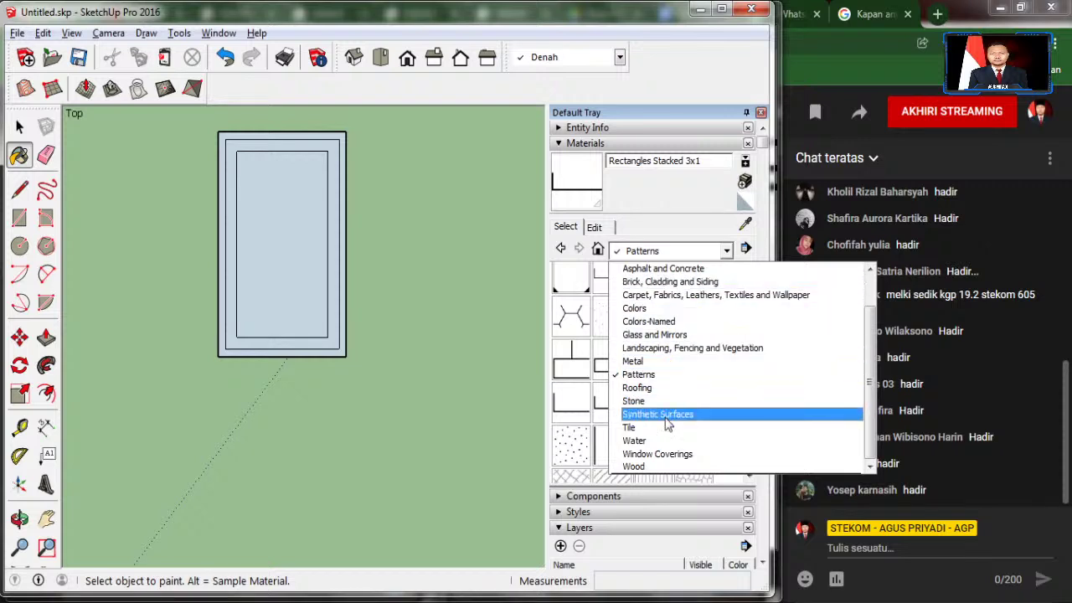
{"action": "left_click", "coordinate": [660, 335]}
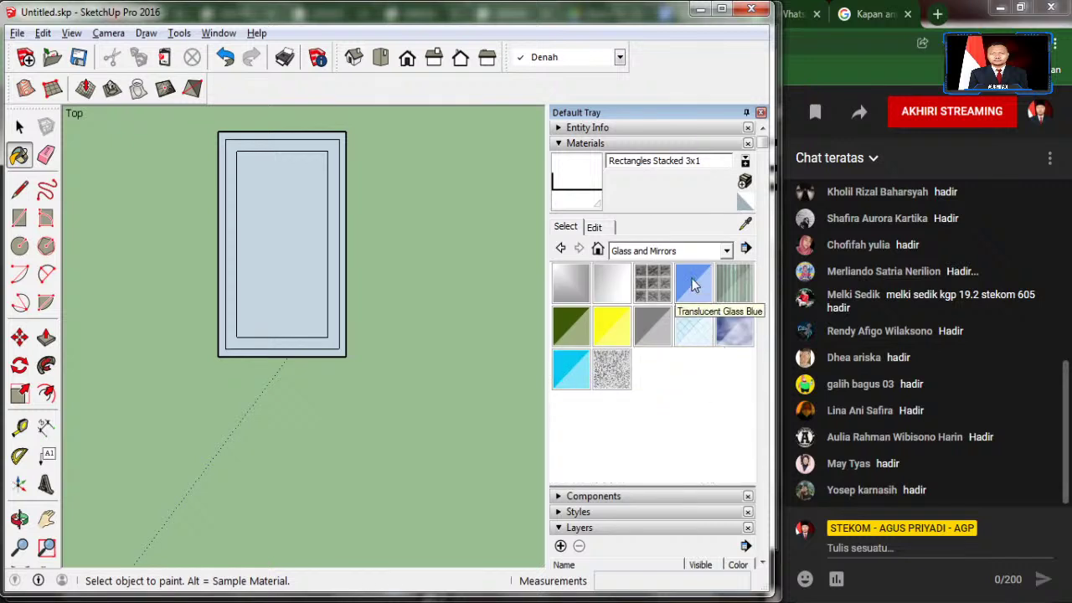
{"action": "left_click", "coordinate": [656, 332]}
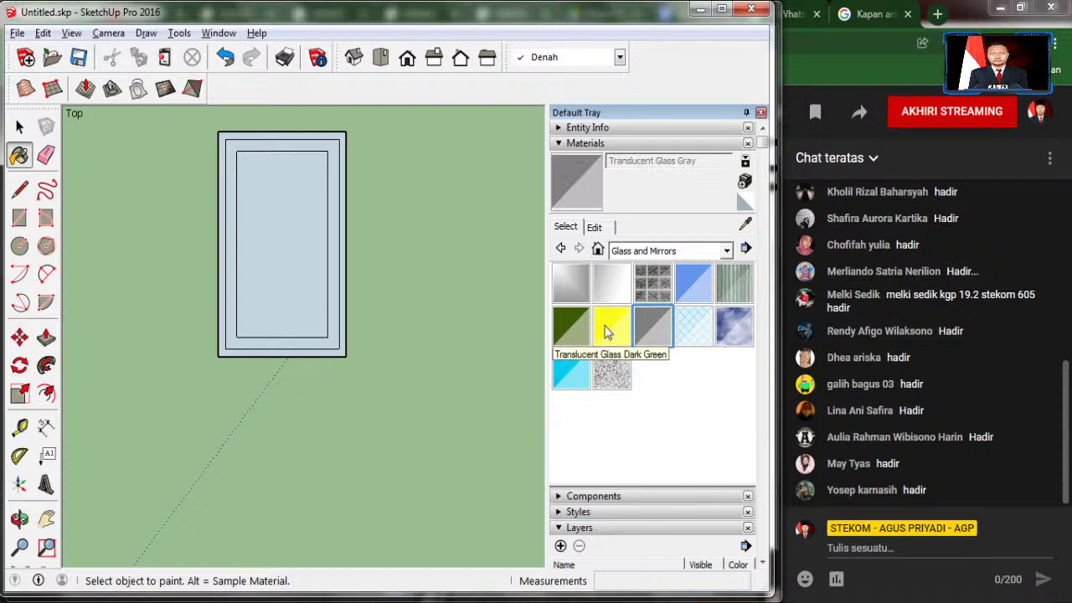
{"action": "left_click", "coordinate": [290, 267]}
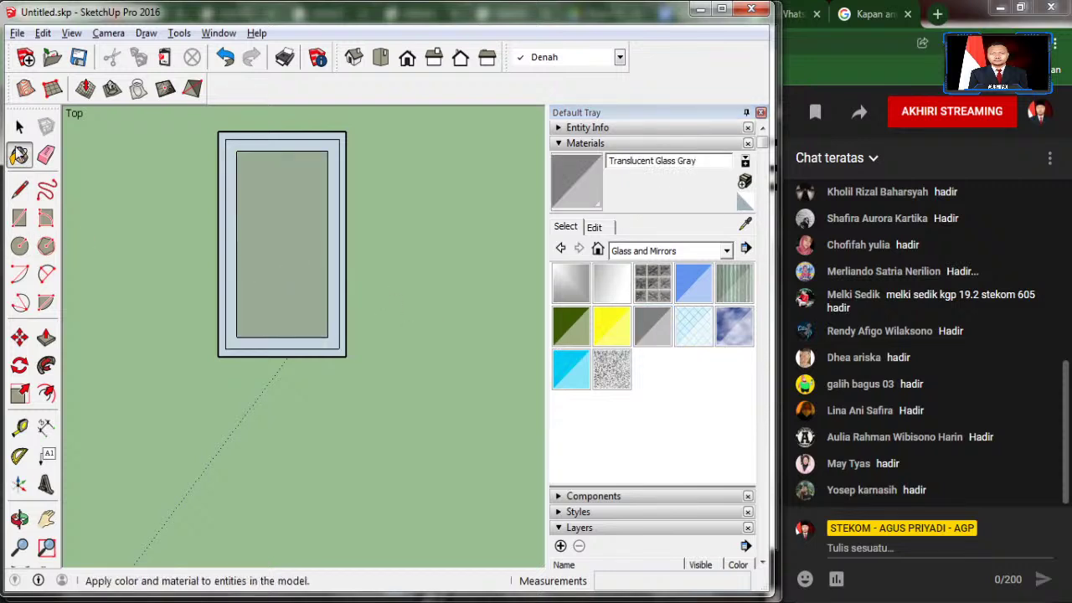
Step: Raise the gray glass material's opacity to 100
{"action": "left_click", "coordinate": [19, 127]}
{"action": "left_click", "coordinate": [596, 233]}
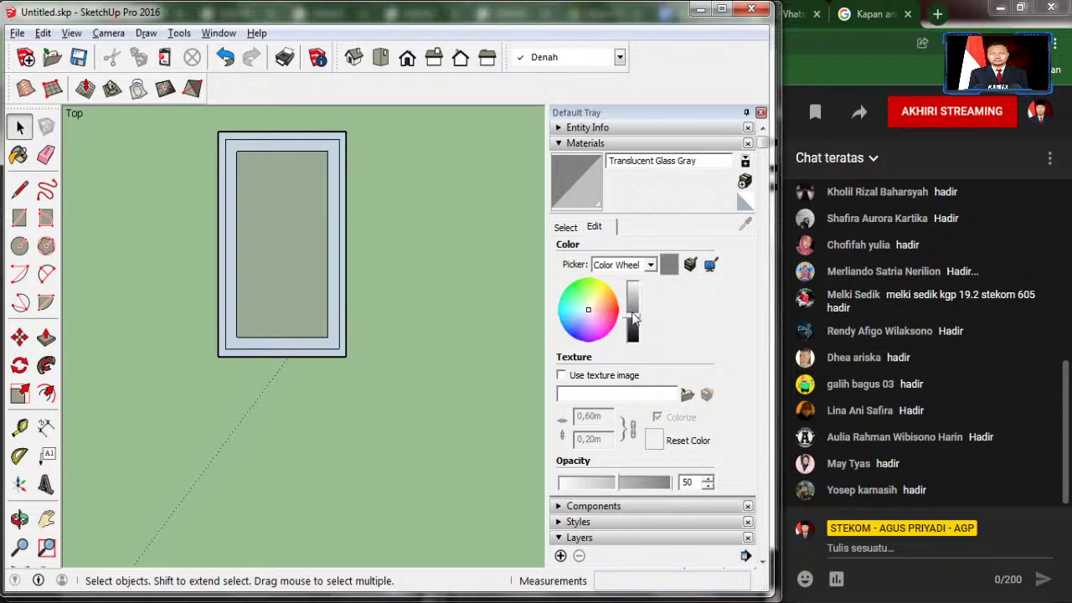
{"action": "left_click_drag", "start_coordinate": [620, 486], "coordinate": [679, 486]}
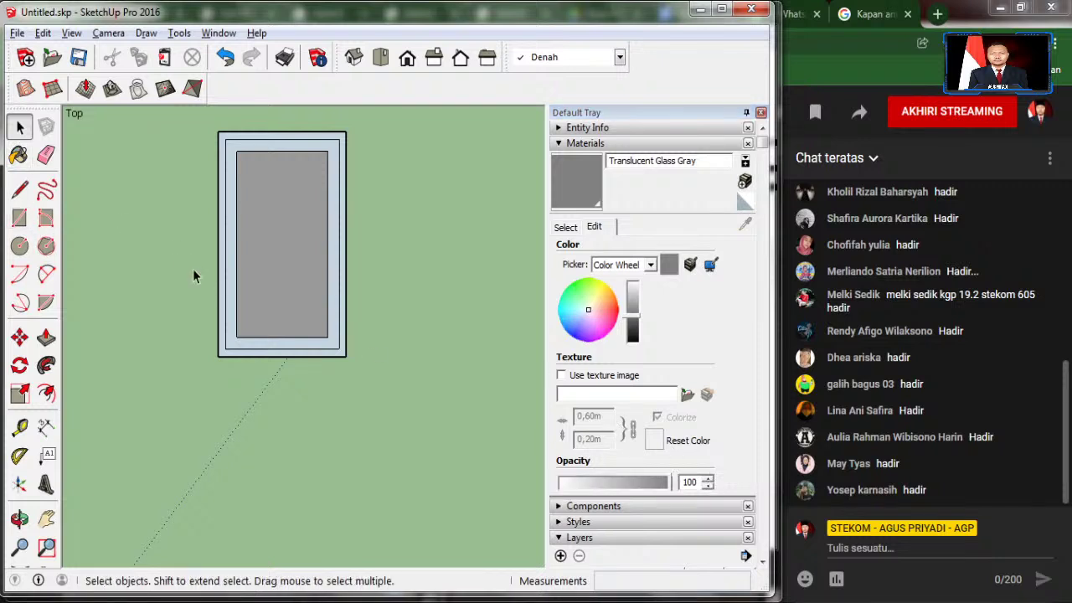
{"action": "key", "text": "alt+Tab"}
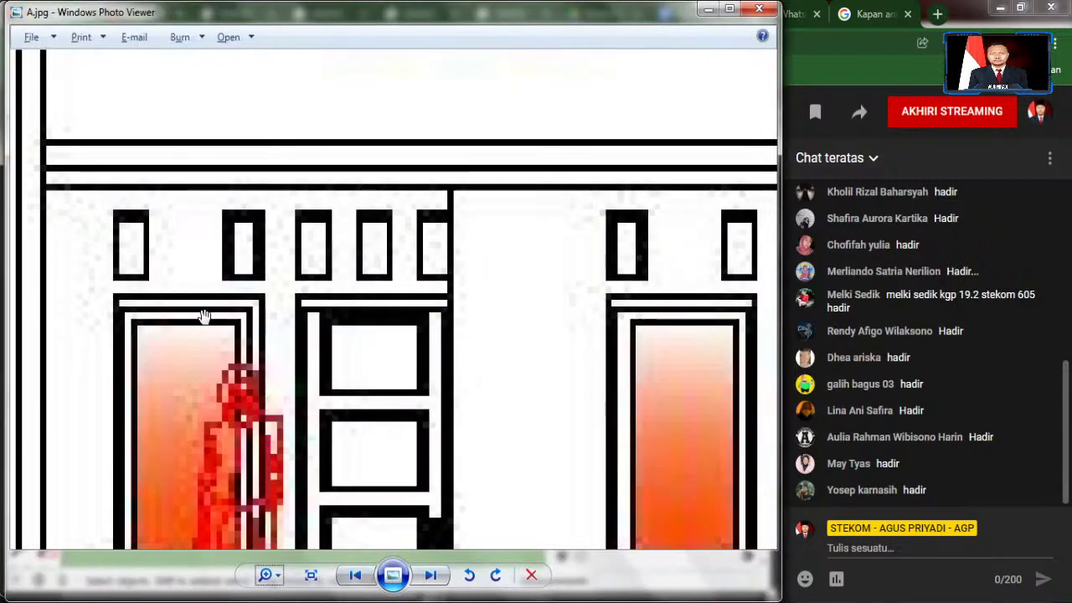
{"action": "key", "text": "alt+Tab"}
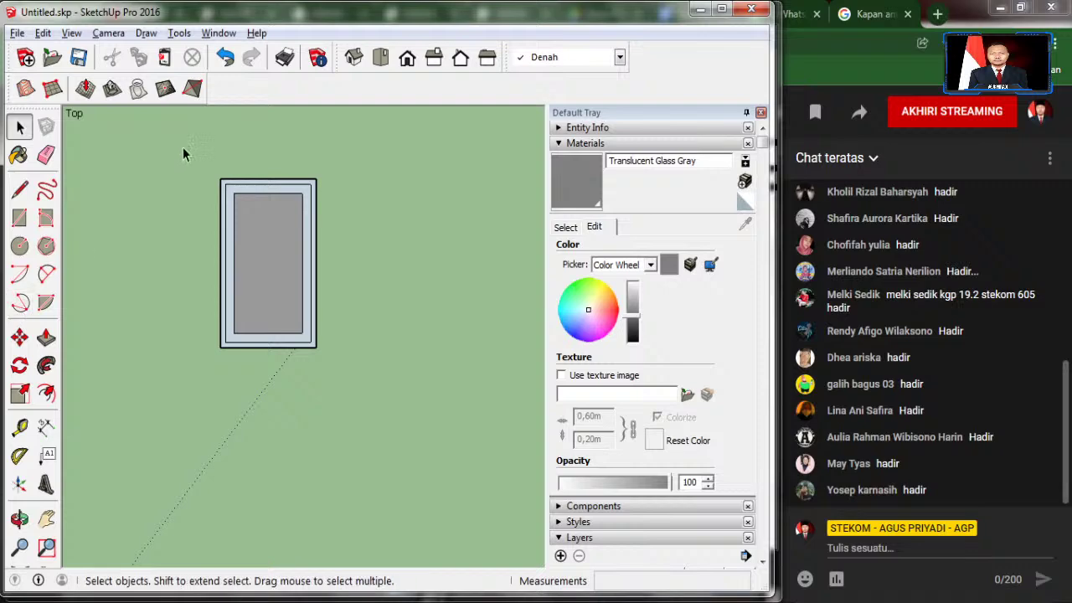
Step: Copy the window frame with Move and Ctrl, placing it right beside the original
{"action": "left_click_drag", "start_coordinate": [176, 152], "coordinate": [371, 424]}
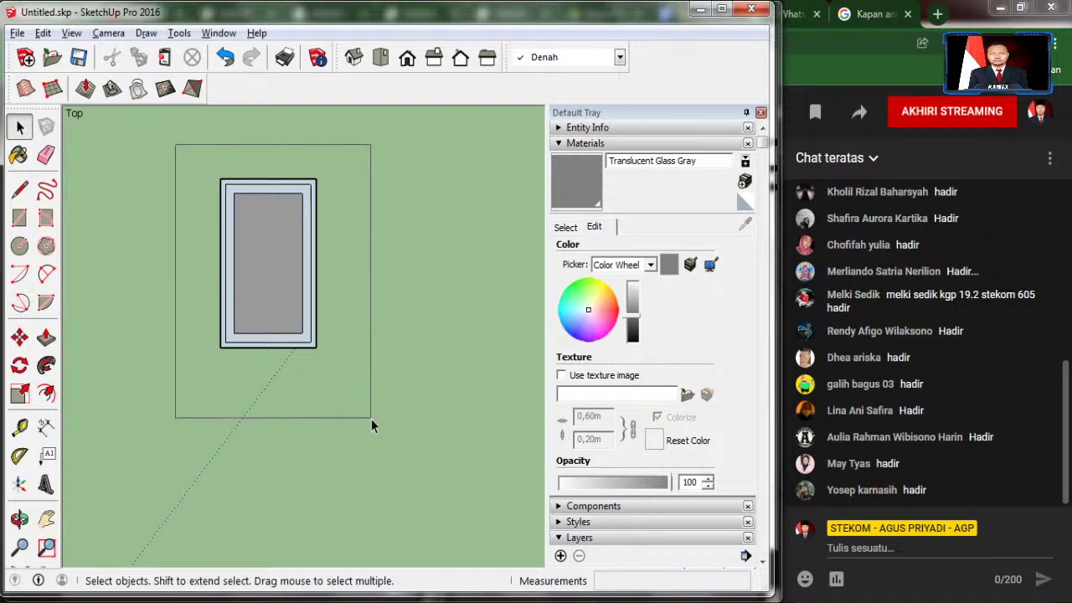
{"action": "left_click", "coordinate": [19, 337]}
{"action": "key", "text": "alt+Tab"}
{"action": "scroll", "coordinate": [329, 345], "scroll_direction": "down", "scroll_amount": 2}
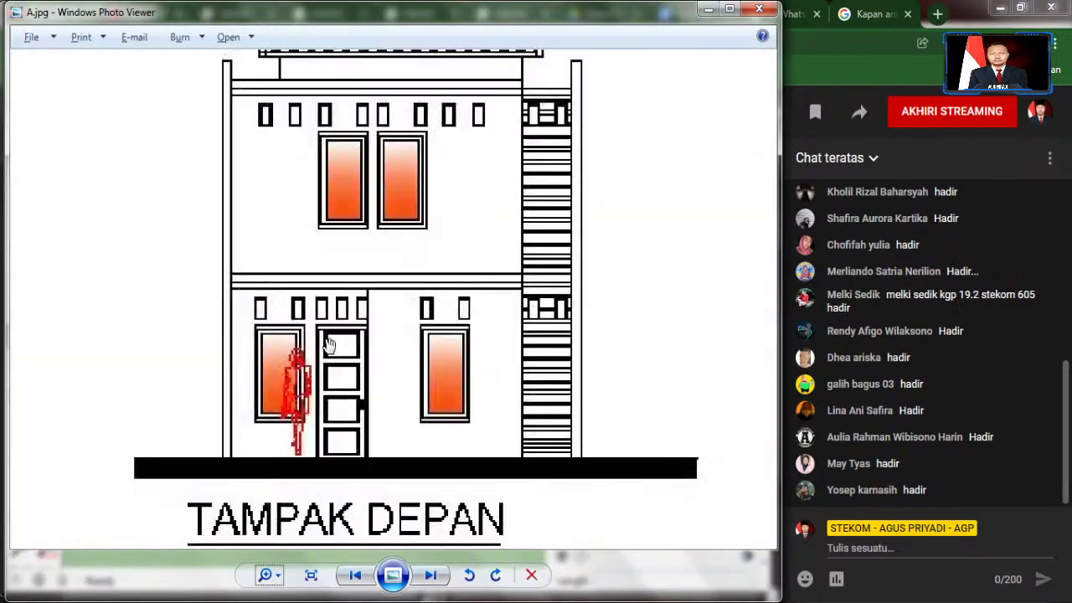
{"action": "key", "text": "alt+Tab"}
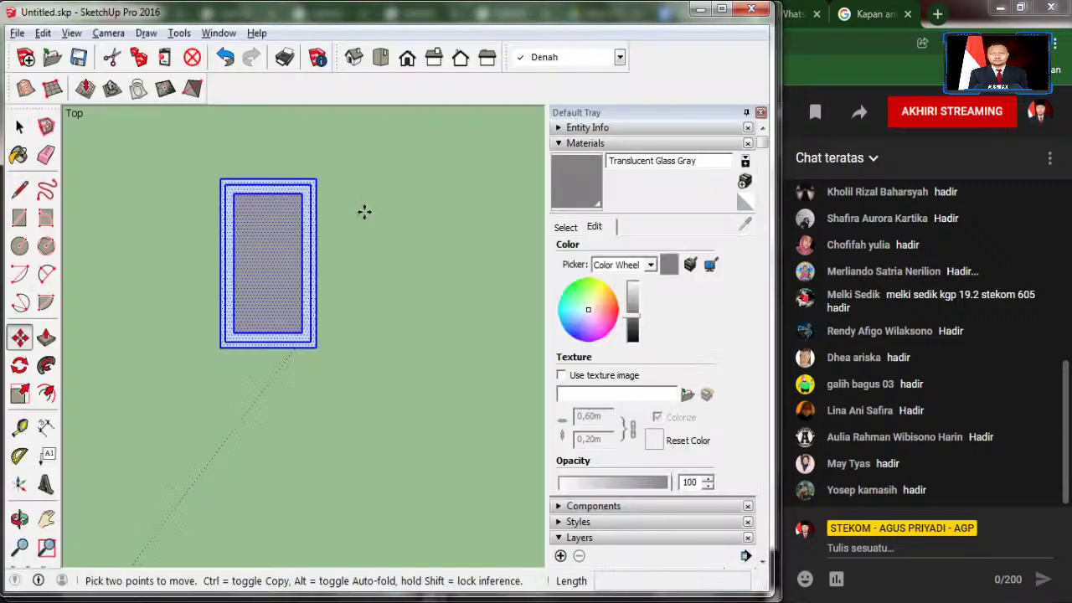
{"action": "key", "text": "ctrl"}
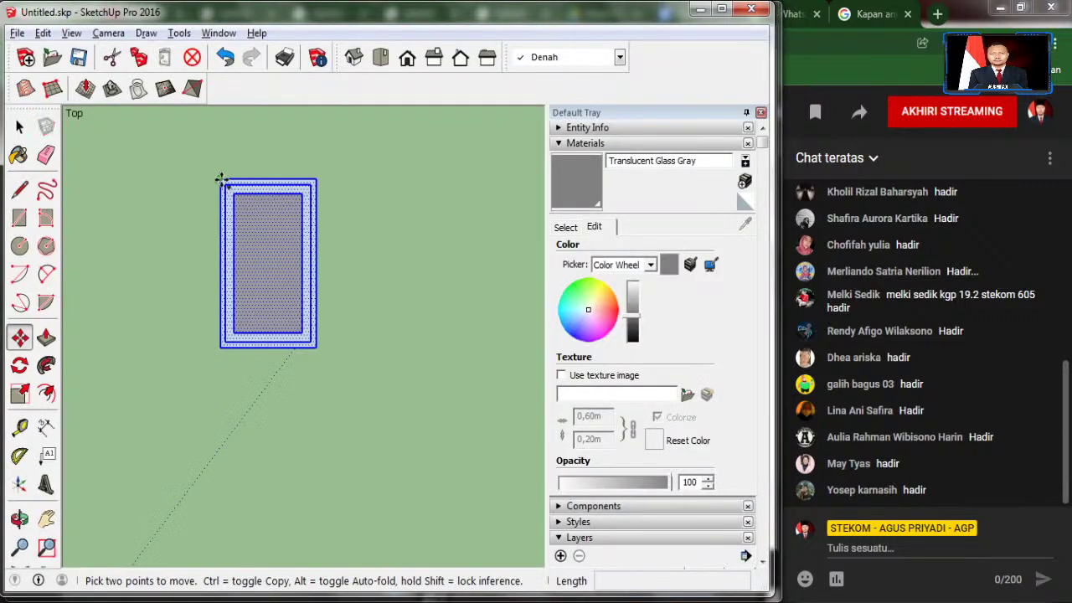
{"action": "left_click", "coordinate": [220, 178]}
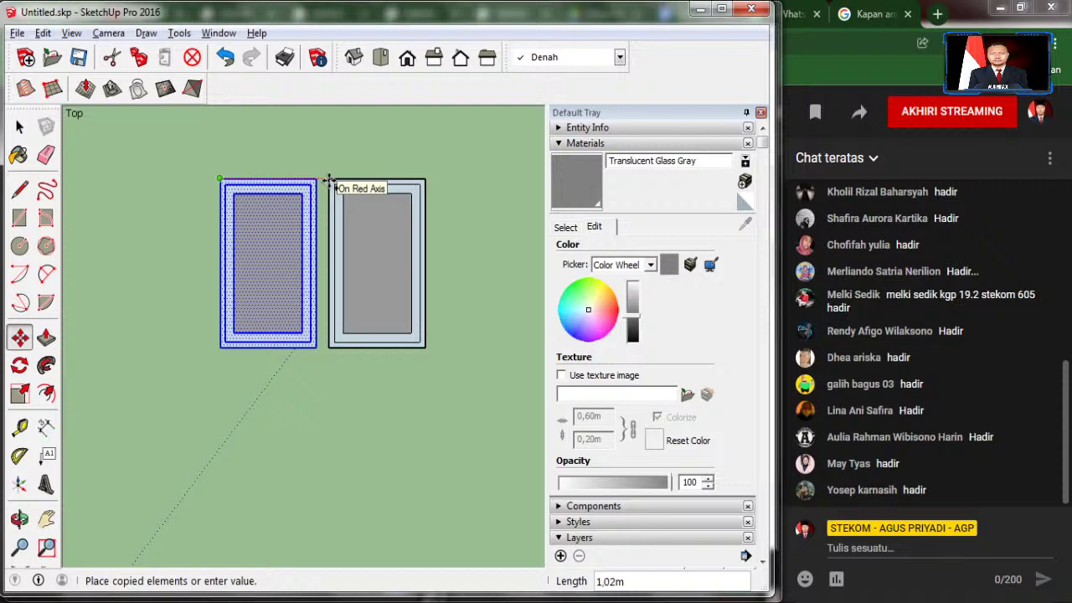
{"action": "left_click", "coordinate": [335, 178]}
{"action": "left_click", "coordinate": [20, 125]}
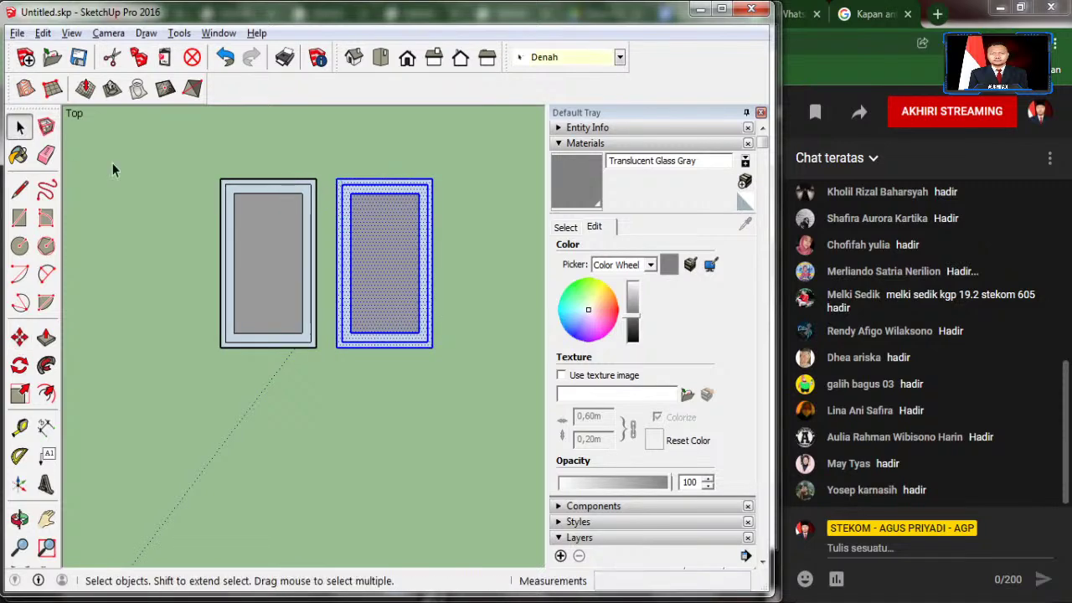
{"action": "mouse_move", "coordinate": [144, 130]}
{"action": "left_mouse_down"}
{"action": "mouse_move", "coordinate": [444, 401]}
{"action": "mouse_move", "coordinate": [488, 401]}
{"action": "left_mouse_up"}
{"action": "left_click", "coordinate": [20, 337]}
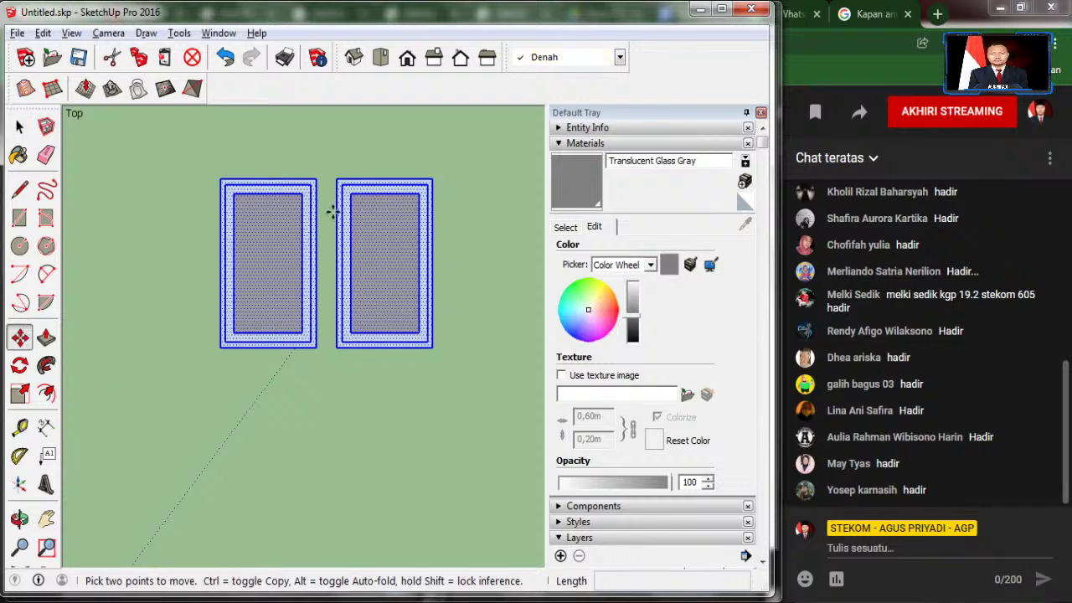
{"action": "left_click", "coordinate": [20, 126]}
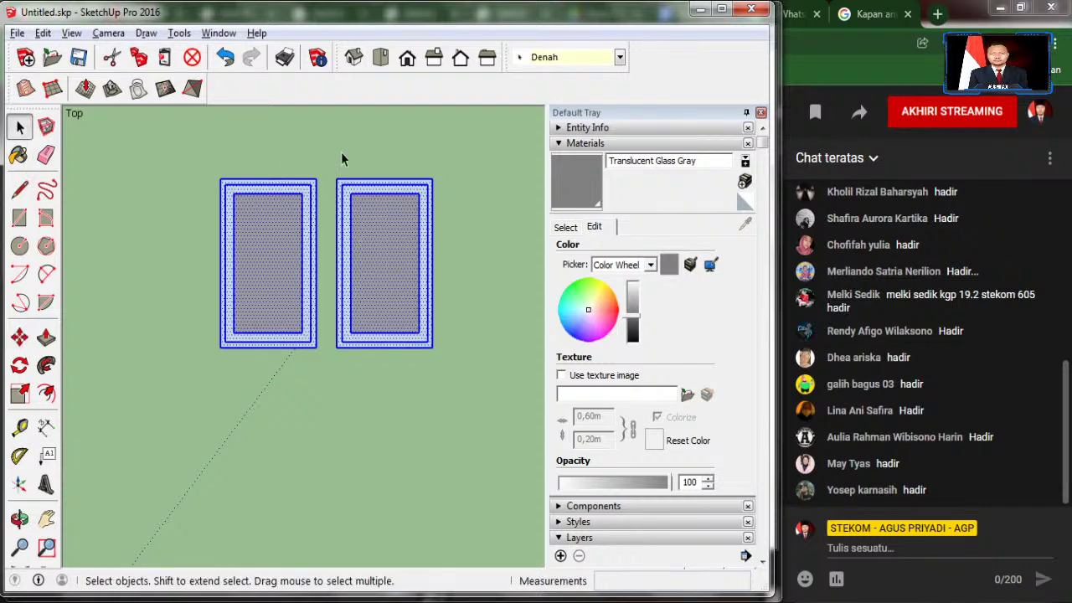
Step: Draw a line joining the top corners of the two frames
{"action": "scroll", "coordinate": [341, 159], "scroll_direction": "up", "scroll_amount": 2}
{"action": "key", "text": "l"}
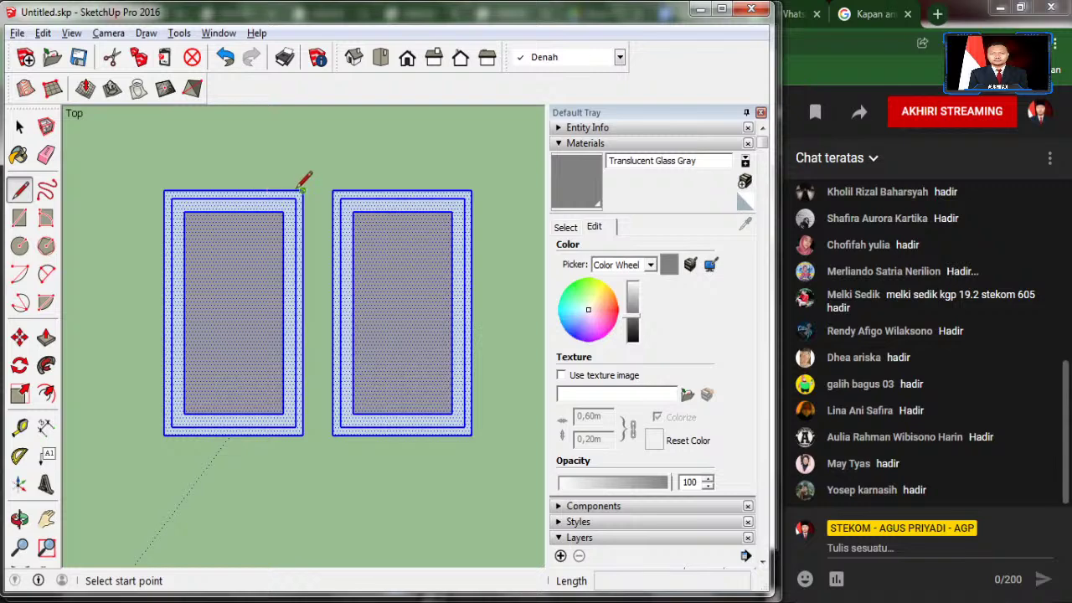
{"action": "left_click", "coordinate": [303, 191]}
{"action": "left_click", "coordinate": [333, 191]}
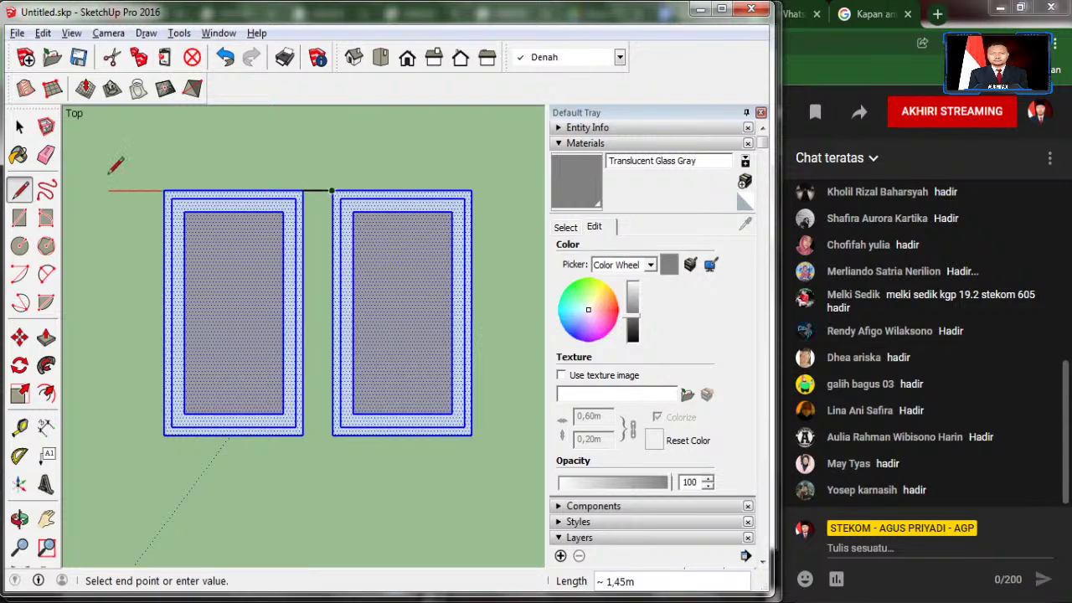
{"action": "left_click", "coordinate": [20, 126]}
{"action": "scroll", "coordinate": [494, 274], "scroll_direction": "down", "scroll_amount": 1}
{"action": "scroll", "coordinate": [444, 279], "scroll_direction": "down", "scroll_amount": 2}
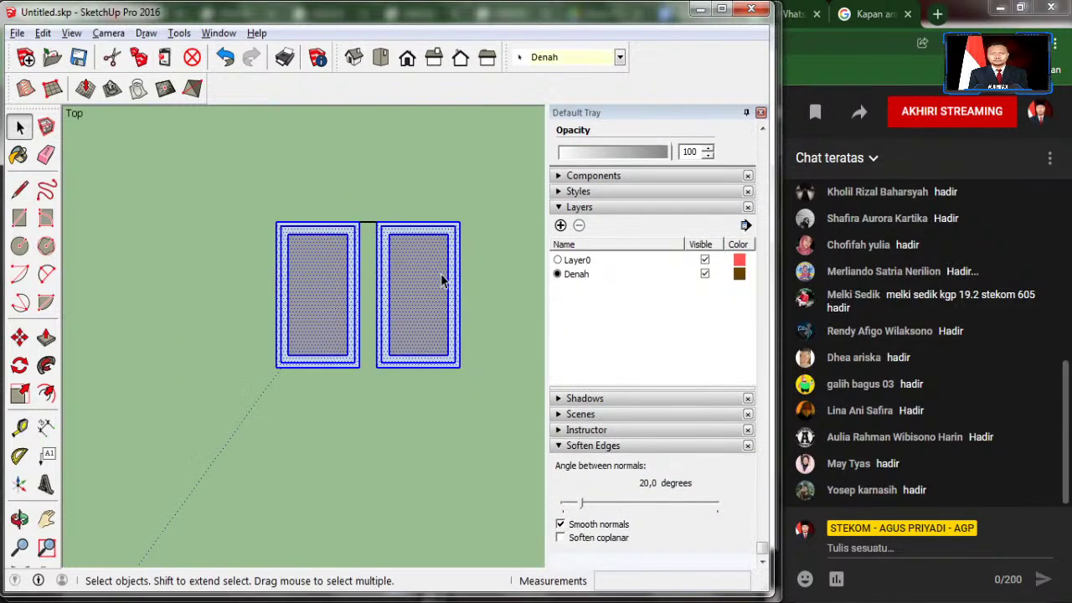
{"action": "scroll", "coordinate": [444, 280], "scroll_direction": "down", "scroll_amount": 4}
{"action": "scroll", "coordinate": [444, 280], "scroll_direction": "down", "scroll_amount": 2}
{"action": "scroll", "coordinate": [223, 191], "scroll_direction": "up", "scroll_amount": 3}
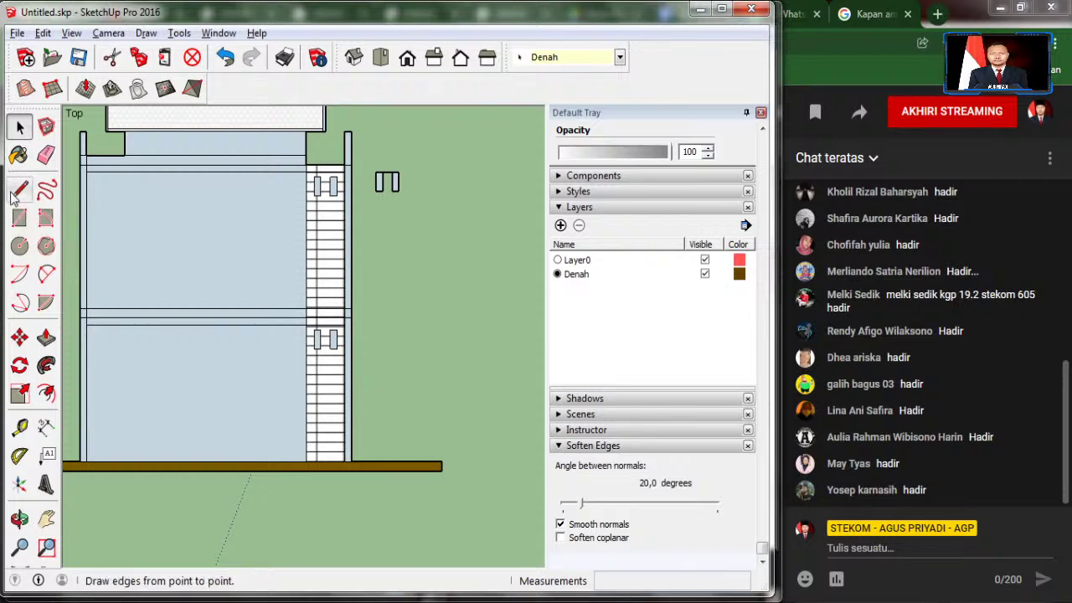
Step: Draw a guide line from the stair edge to the left wall and a 0.1 m marker line on the upper wall
{"action": "left_click", "coordinate": [20, 189]}
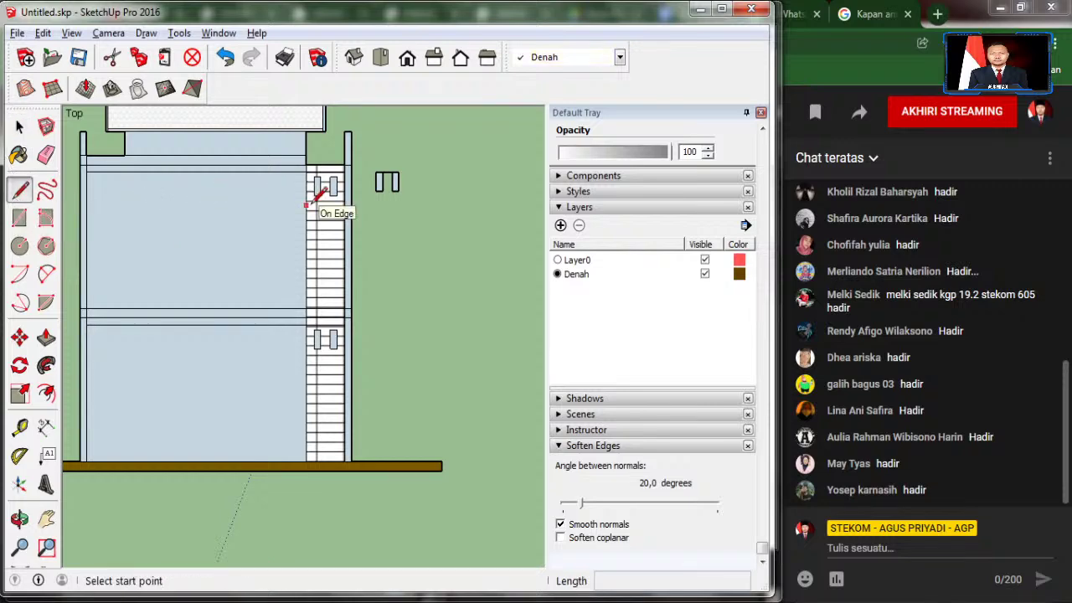
{"action": "scroll", "coordinate": [307, 202], "scroll_direction": "up", "scroll_amount": 4}
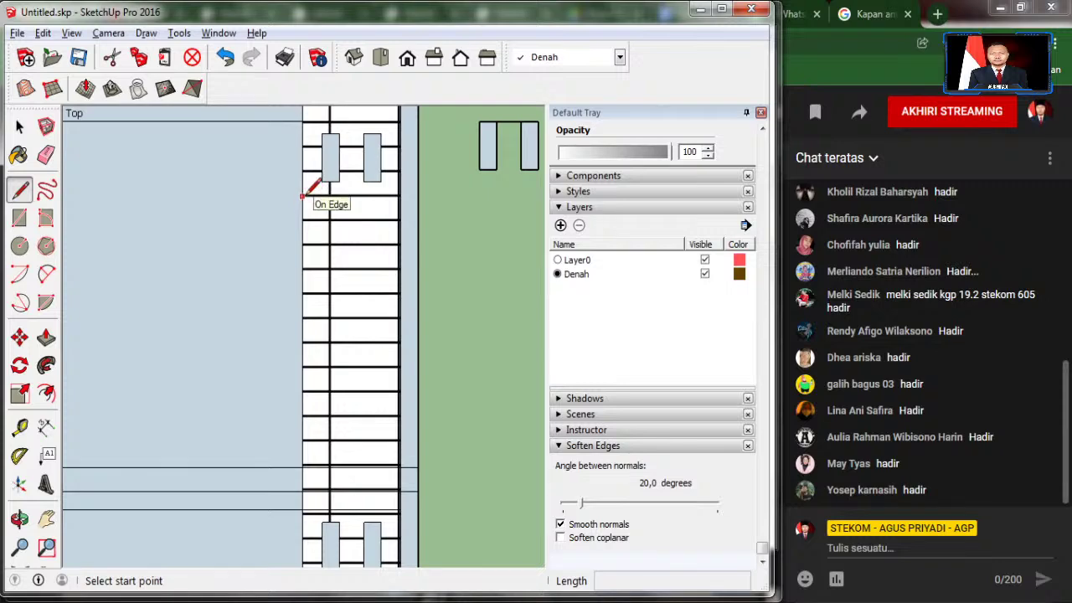
{"action": "left_click", "coordinate": [304, 197]}
{"action": "scroll", "coordinate": [303, 198], "scroll_direction": "down", "scroll_amount": 2}
{"action": "scroll", "coordinate": [305, 195], "scroll_direction": "down", "scroll_amount": 2}
{"action": "scroll", "coordinate": [304, 195], "scroll_direction": "down", "scroll_amount": 1}
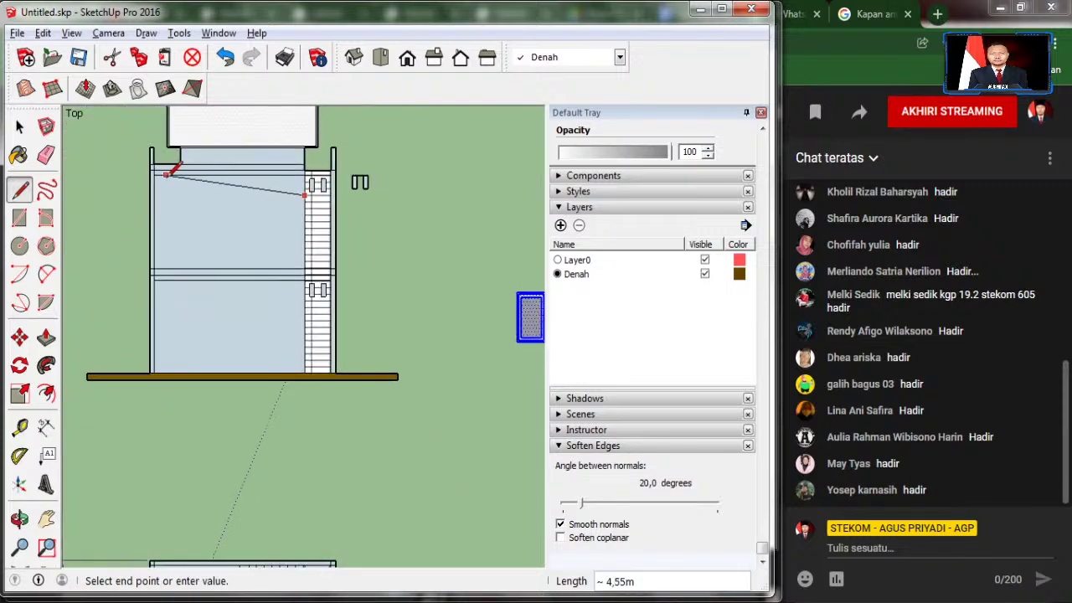
{"action": "left_click", "coordinate": [154, 194]}
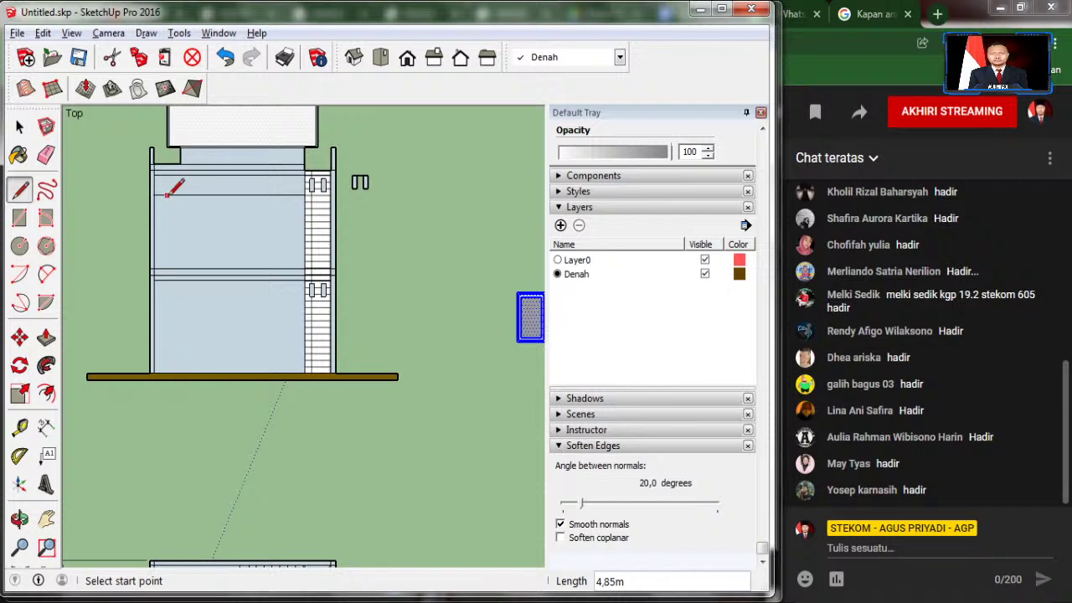
{"action": "left_click", "coordinate": [228, 195]}
{"action": "type", "text": "0,1"}
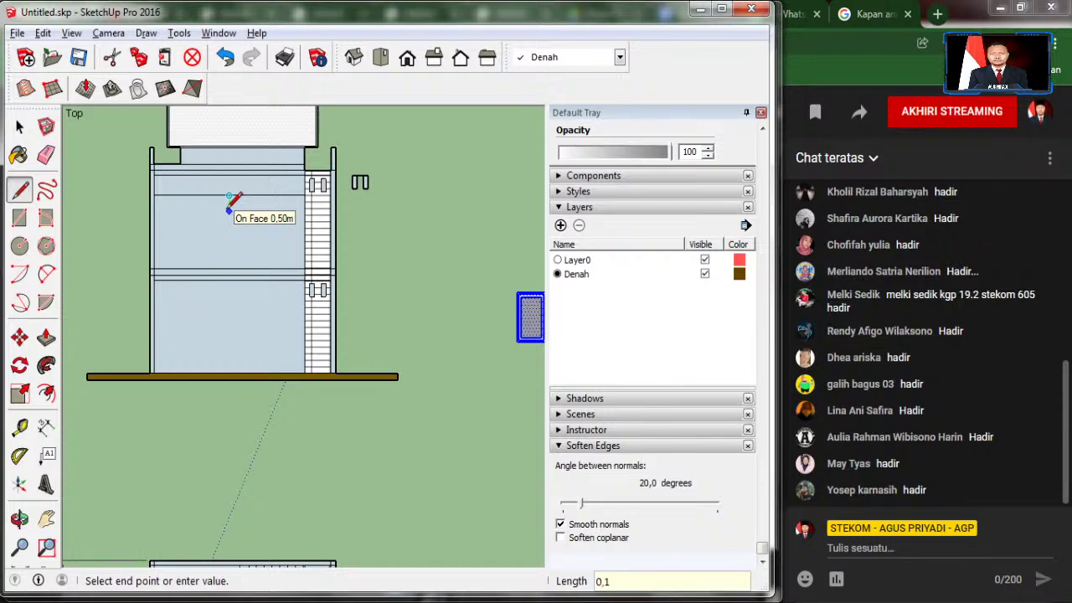
{"action": "key", "text": "Return"}
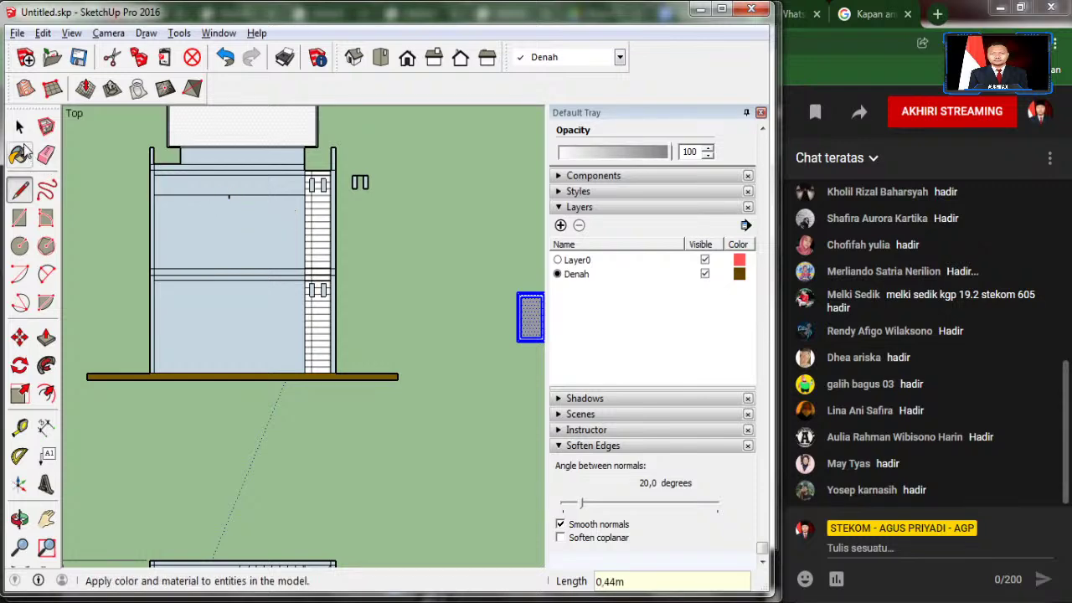
Step: Copy the pair of window frames up onto the upper-wall marker using Move with Ctrl
{"action": "key", "text": "space"}
{"action": "scroll", "coordinate": [91, 185], "scroll_direction": "down", "scroll_amount": 1}
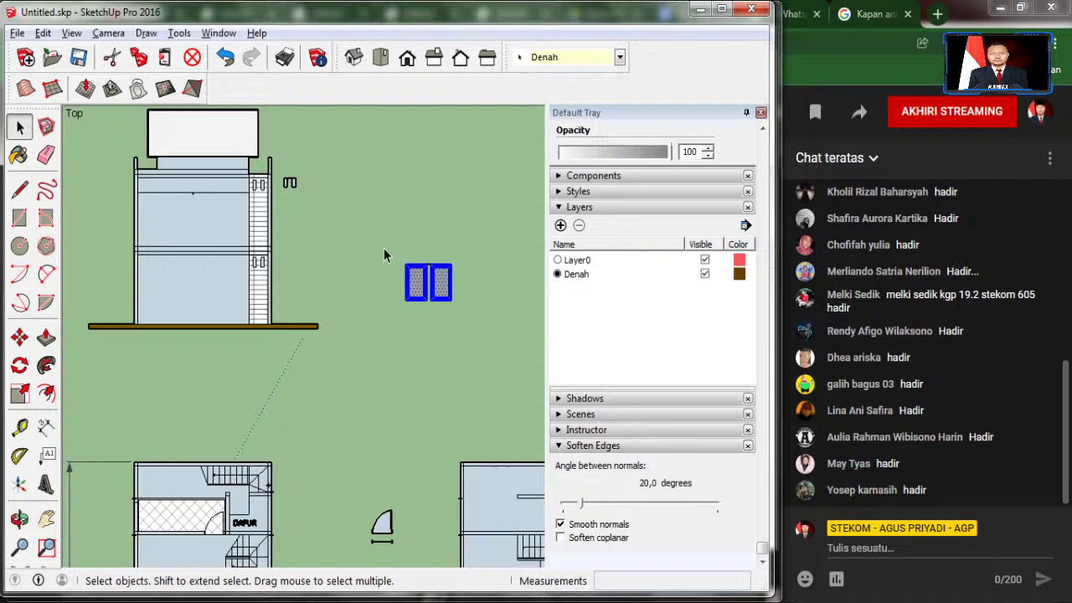
{"action": "left_click_drag", "start_coordinate": [384, 249], "coordinate": [492, 319]}
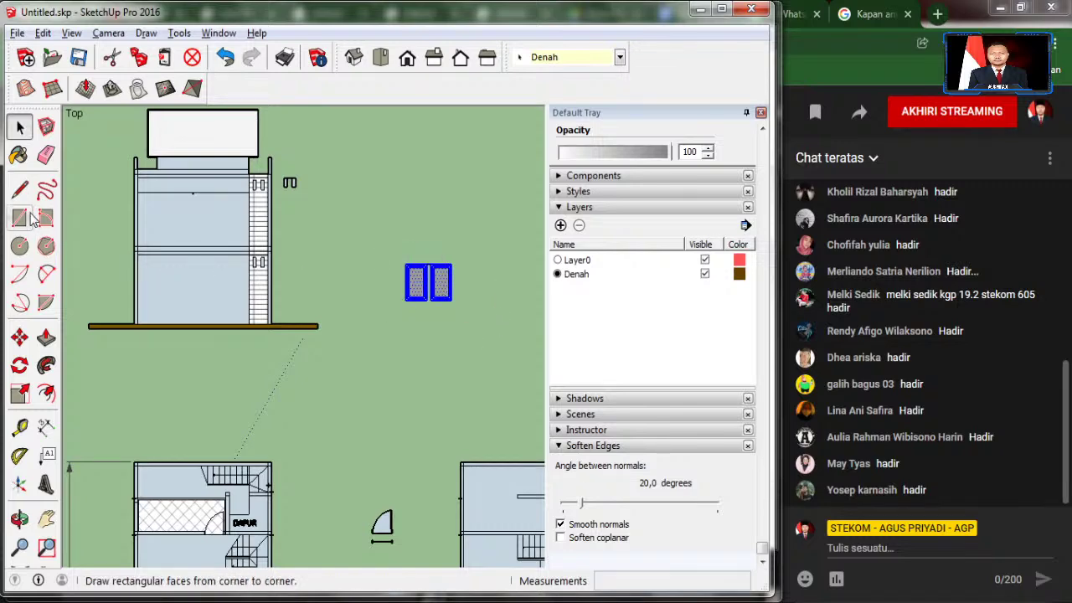
{"action": "left_click", "coordinate": [17, 346]}
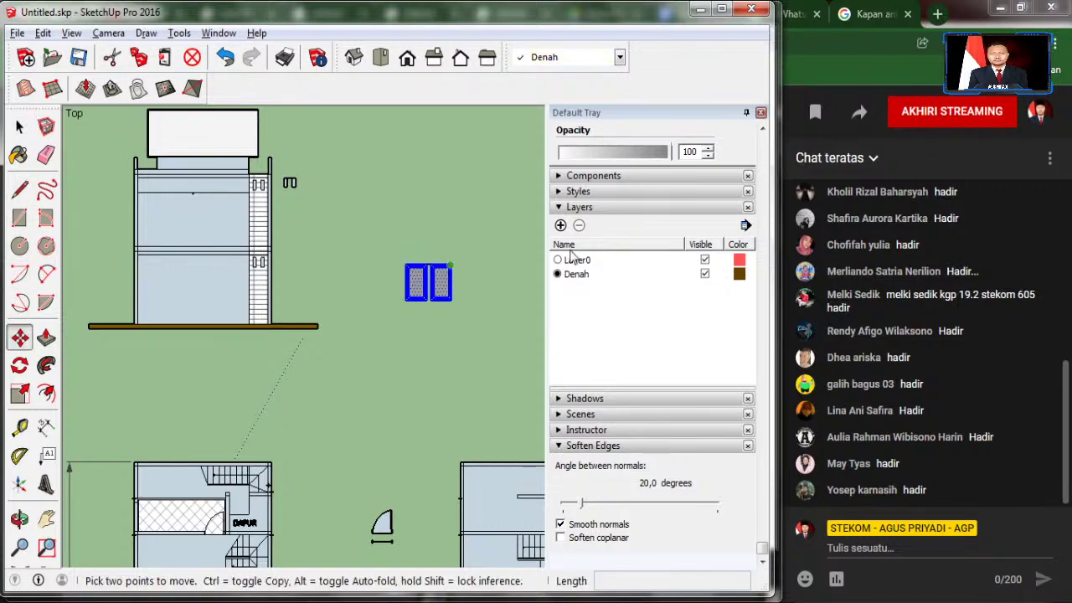
{"action": "scroll", "coordinate": [423, 277], "scroll_direction": "up", "scroll_amount": 1}
{"action": "scroll", "coordinate": [419, 268], "scroll_direction": "up", "scroll_amount": 2}
{"action": "scroll", "coordinate": [417, 261], "scroll_direction": "up", "scroll_amount": 2}
{"action": "scroll", "coordinate": [417, 260], "scroll_direction": "up", "scroll_amount": 2}
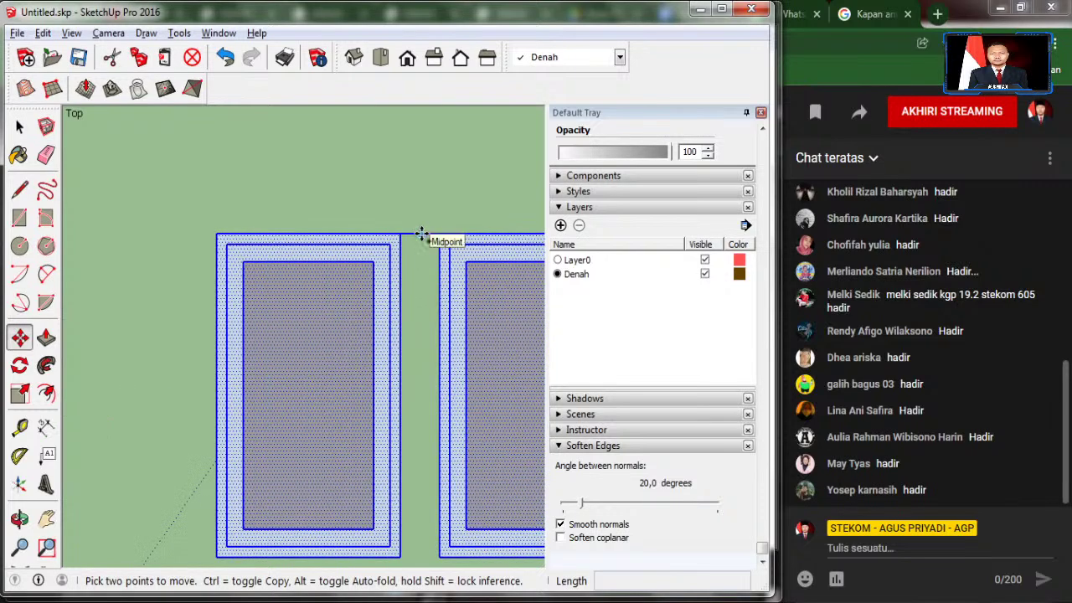
{"action": "key", "text": "ctrl"}
{"action": "left_click", "coordinate": [421, 235]}
{"action": "scroll", "coordinate": [436, 233], "scroll_direction": "down", "scroll_amount": 1}
{"action": "scroll", "coordinate": [445, 236], "scroll_direction": "down", "scroll_amount": 2}
{"action": "scroll", "coordinate": [447, 240], "scroll_direction": "down", "scroll_amount": 3}
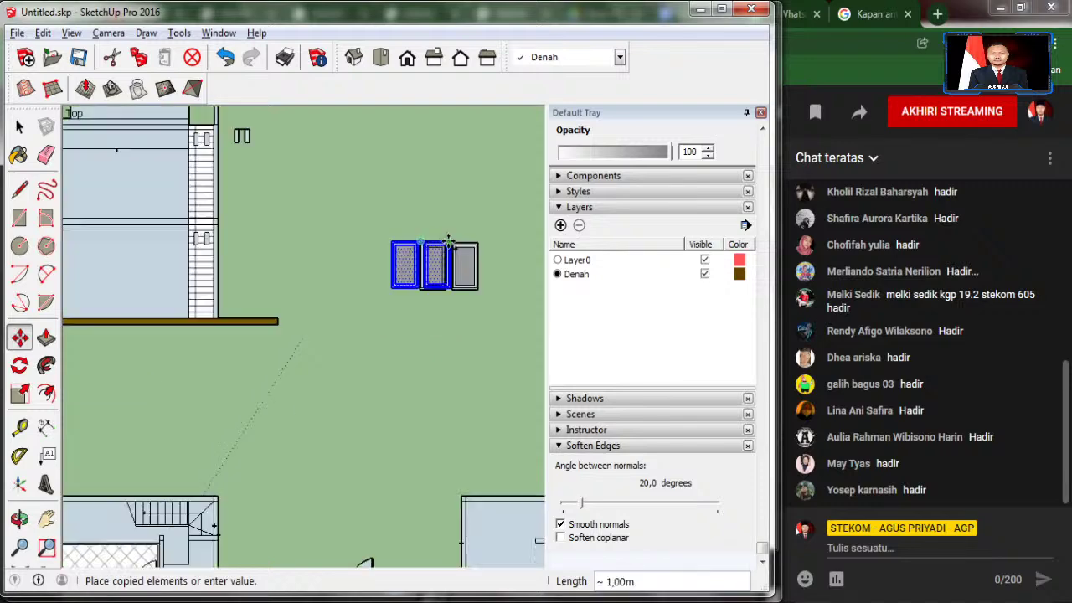
{"action": "scroll", "coordinate": [435, 247], "scroll_direction": "down", "scroll_amount": 1}
{"action": "scroll", "coordinate": [503, 276], "scroll_direction": "up", "scroll_amount": 1}
{"action": "scroll", "coordinate": [268, 184], "scroll_direction": "up", "scroll_amount": 3}
{"action": "scroll", "coordinate": [285, 201], "scroll_direction": "up", "scroll_amount": 1}
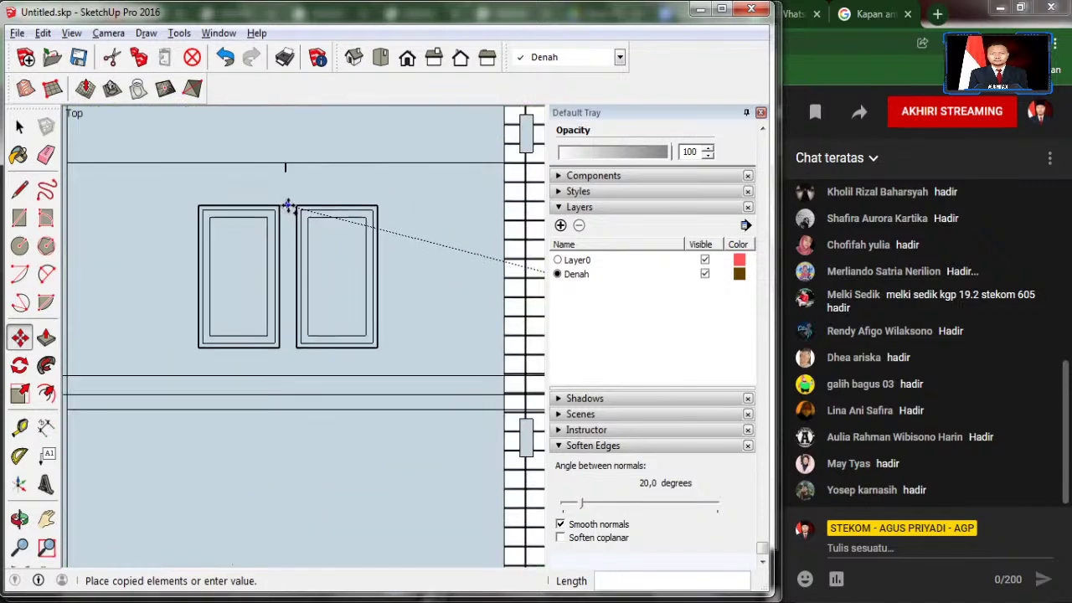
{"action": "scroll", "coordinate": [288, 192], "scroll_direction": "up", "scroll_amount": 2}
{"action": "left_click", "coordinate": [286, 159]}
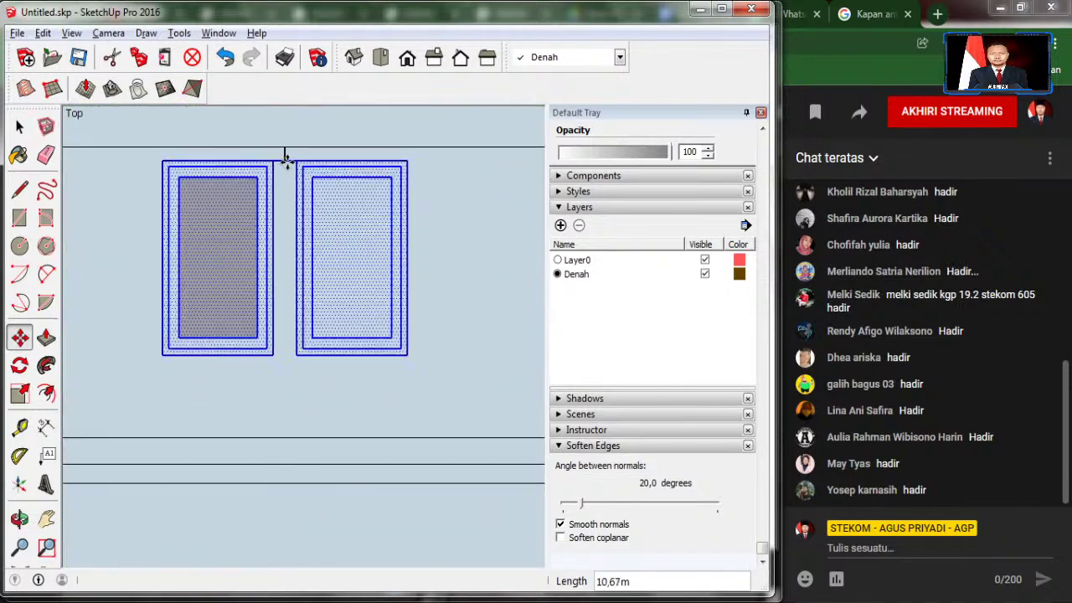
Step: Erase the edge between the two copied windows and the leftover guide lines above them
{"action": "left_click", "coordinate": [20, 126]}
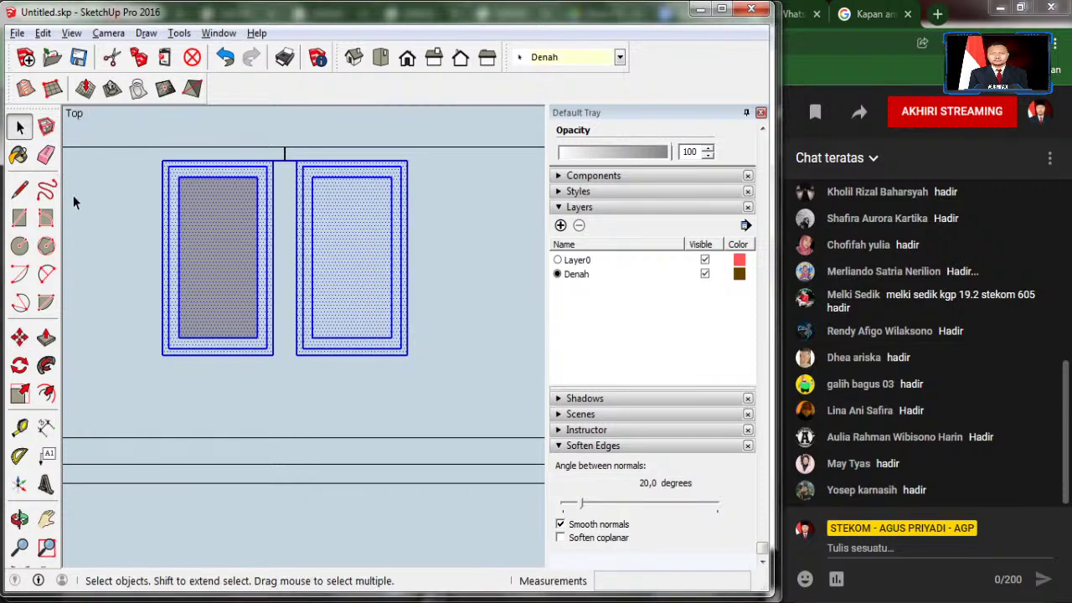
{"action": "left_click", "coordinate": [103, 276]}
{"action": "left_click", "coordinate": [46, 155]}
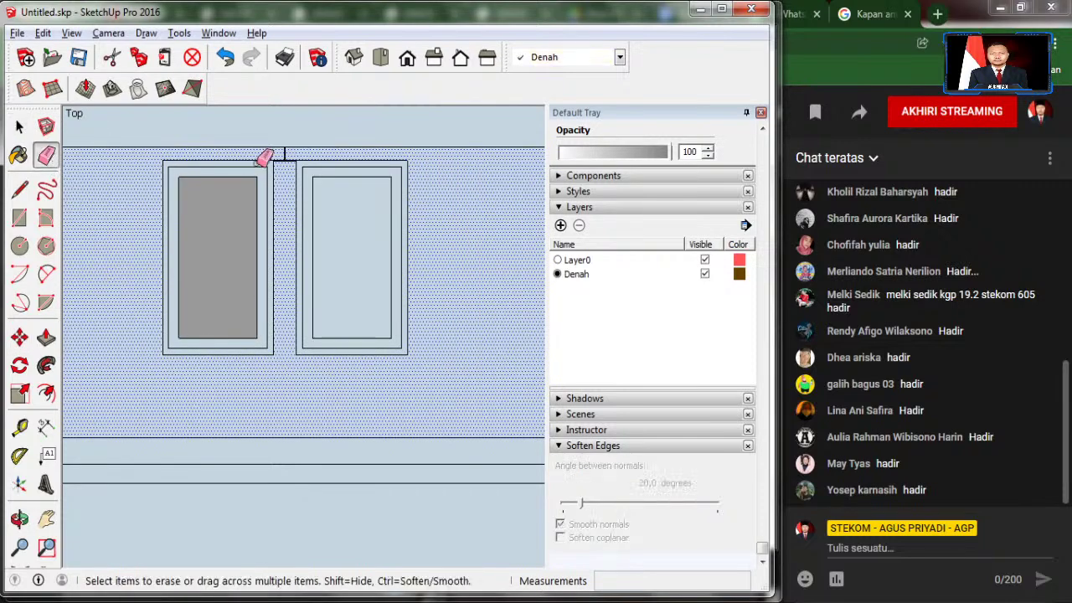
{"action": "scroll", "coordinate": [265, 157], "scroll_direction": "up", "scroll_amount": 3}
{"action": "left_click", "coordinate": [306, 159]}
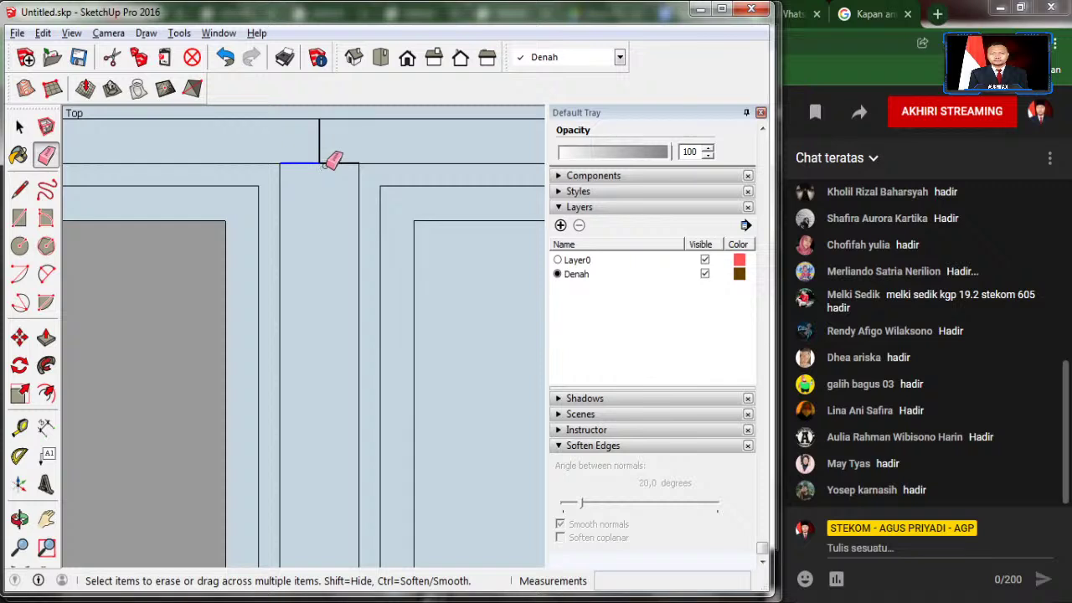
{"action": "left_click_drag", "start_coordinate": [326, 165], "coordinate": [319, 116]}
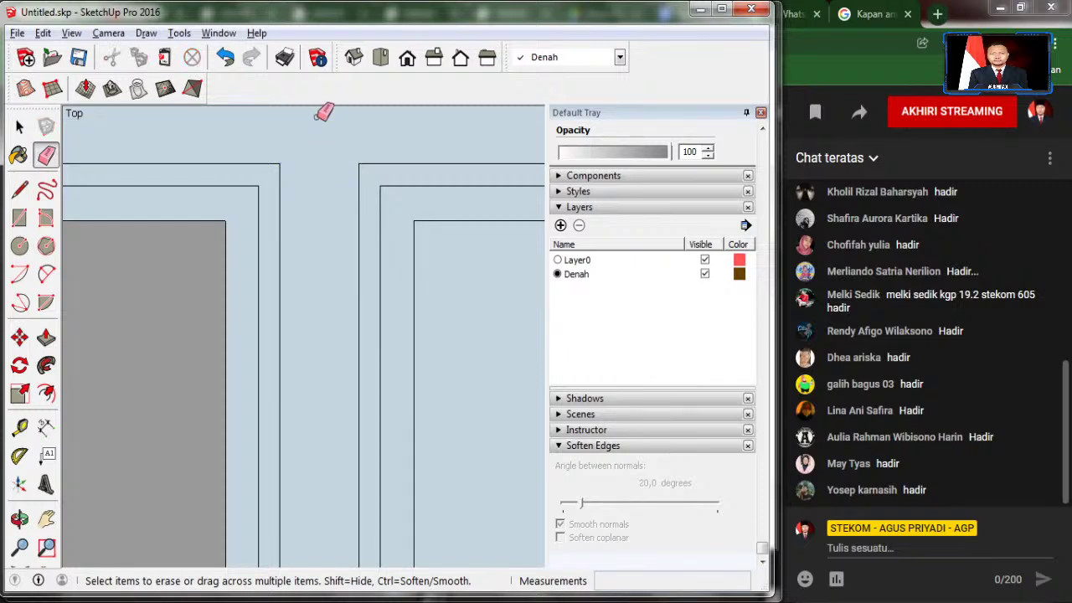
{"action": "scroll", "coordinate": [319, 108], "scroll_direction": "down", "scroll_amount": 5}
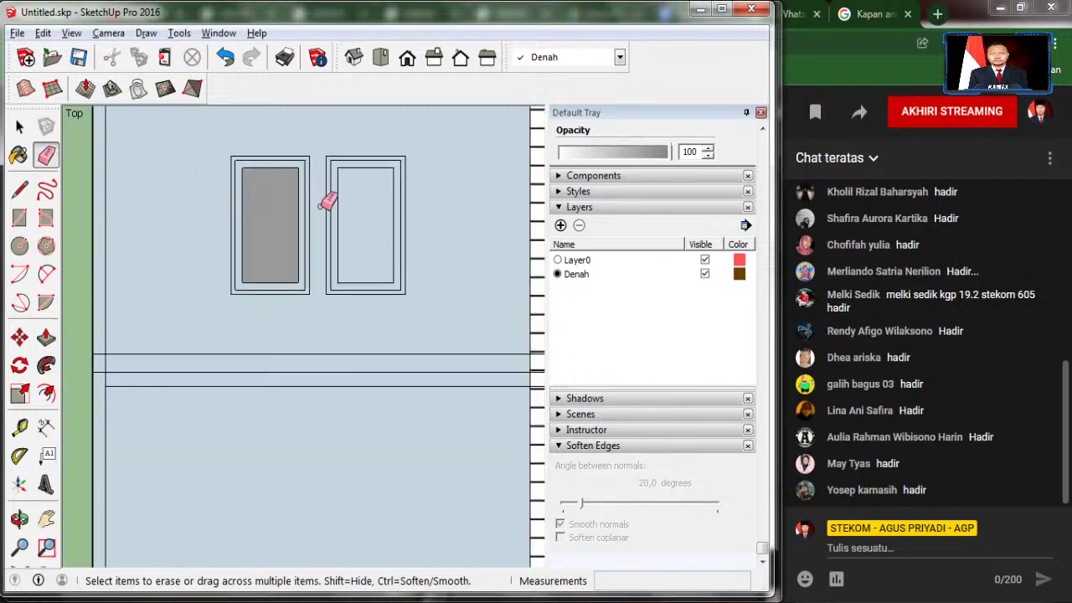
{"action": "scroll", "coordinate": [326, 201], "scroll_direction": "down", "scroll_amount": 2}
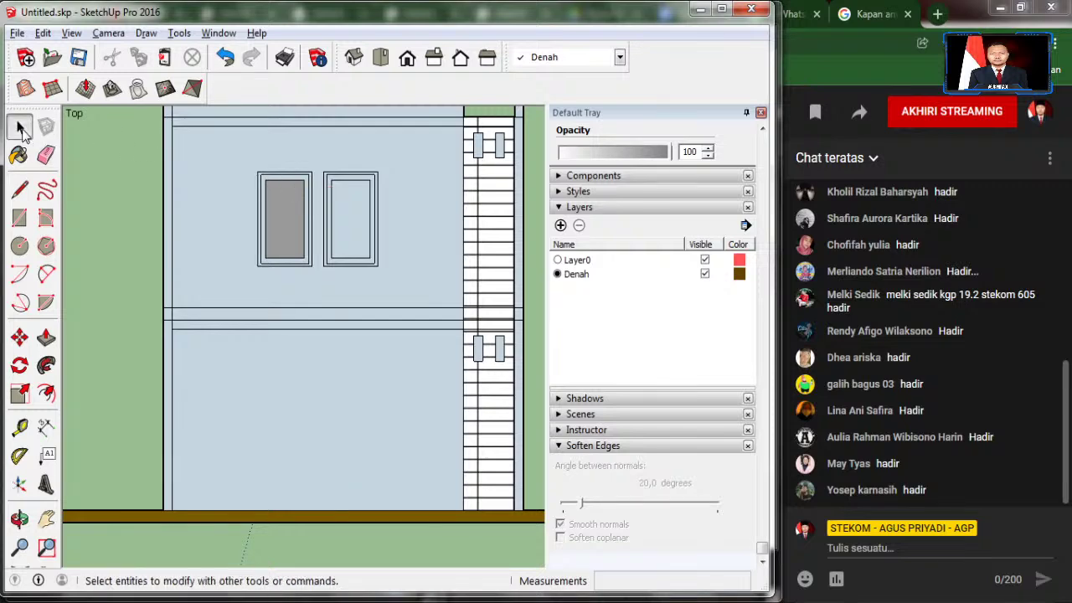
{"action": "left_click", "coordinate": [19, 155]}
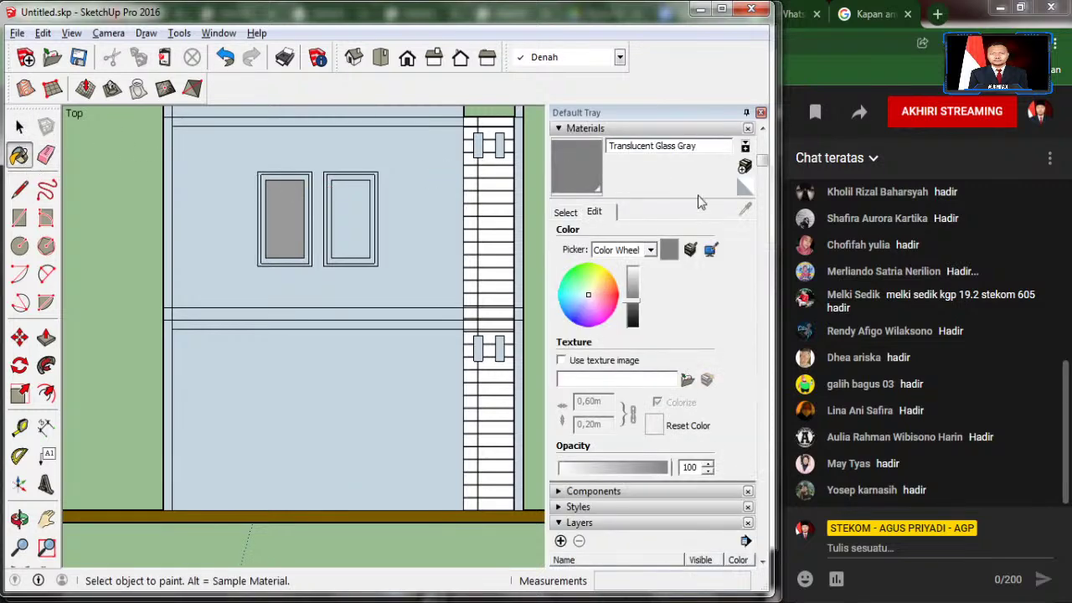
Step: Sample the grey glass from the left pane and paint the right window pane with it
{"action": "left_click", "coordinate": [564, 213]}
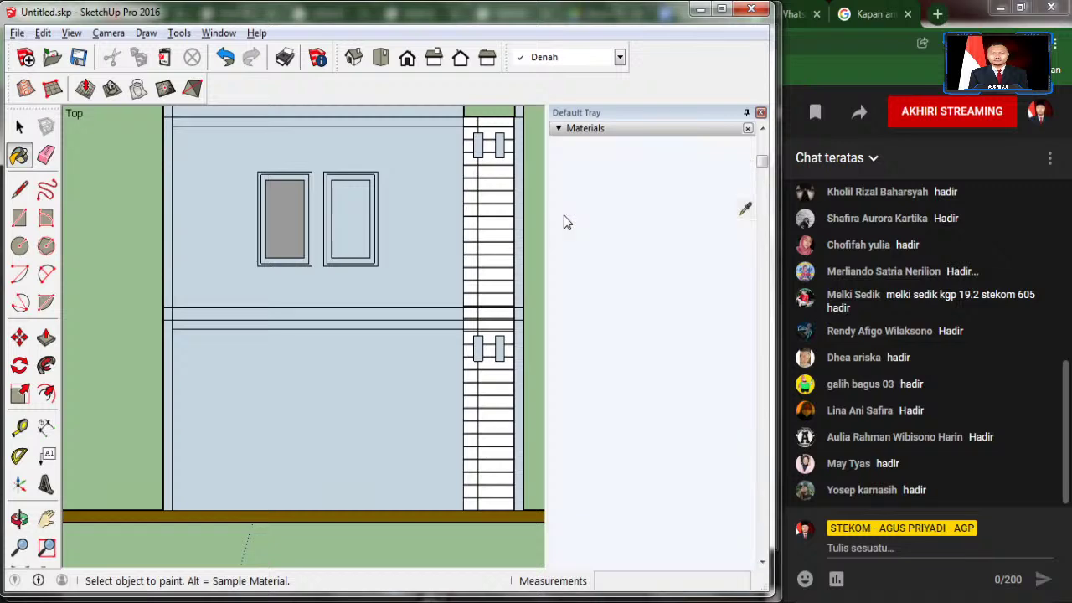
{"action": "left_click", "coordinate": [745, 211]}
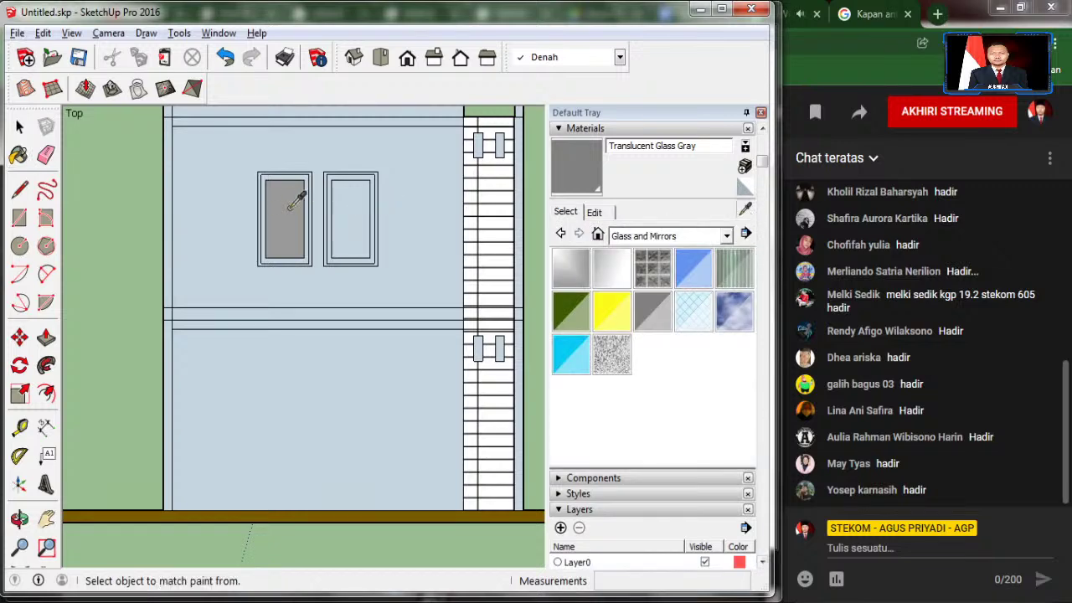
{"action": "left_click", "coordinate": [289, 207]}
{"action": "left_click", "coordinate": [357, 206]}
{"action": "left_click", "coordinate": [18, 126]}
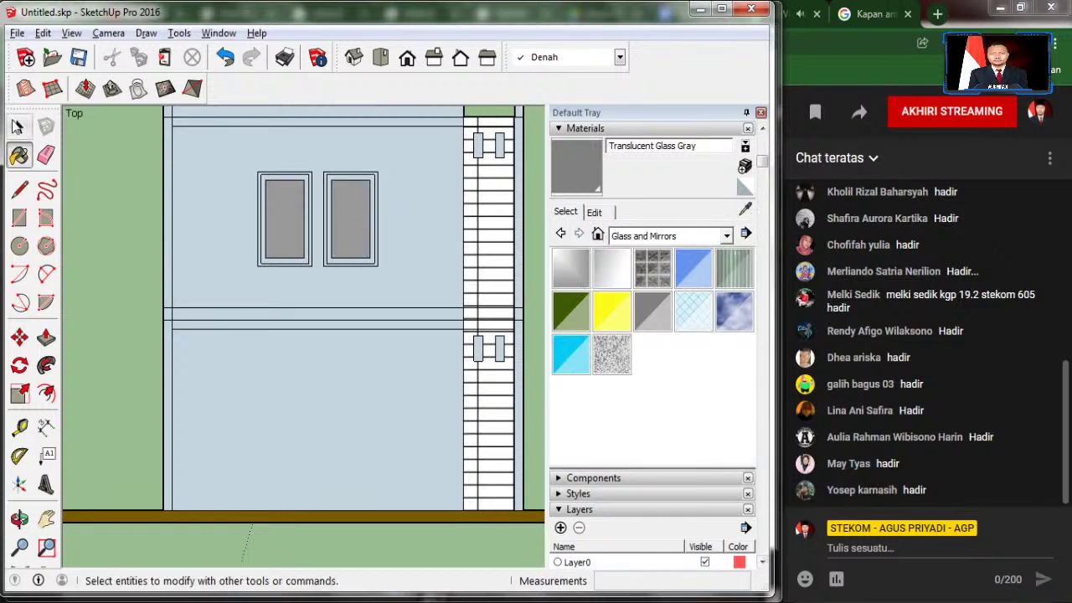
{"action": "left_click", "coordinate": [18, 126]}
Step: Undo twice to remove the right pane's glass and restore the horizontal line above the windows
{"action": "scroll", "coordinate": [127, 191], "scroll_direction": "down", "scroll_amount": 2}
{"action": "scroll", "coordinate": [127, 191], "scroll_direction": "down", "scroll_amount": 1}
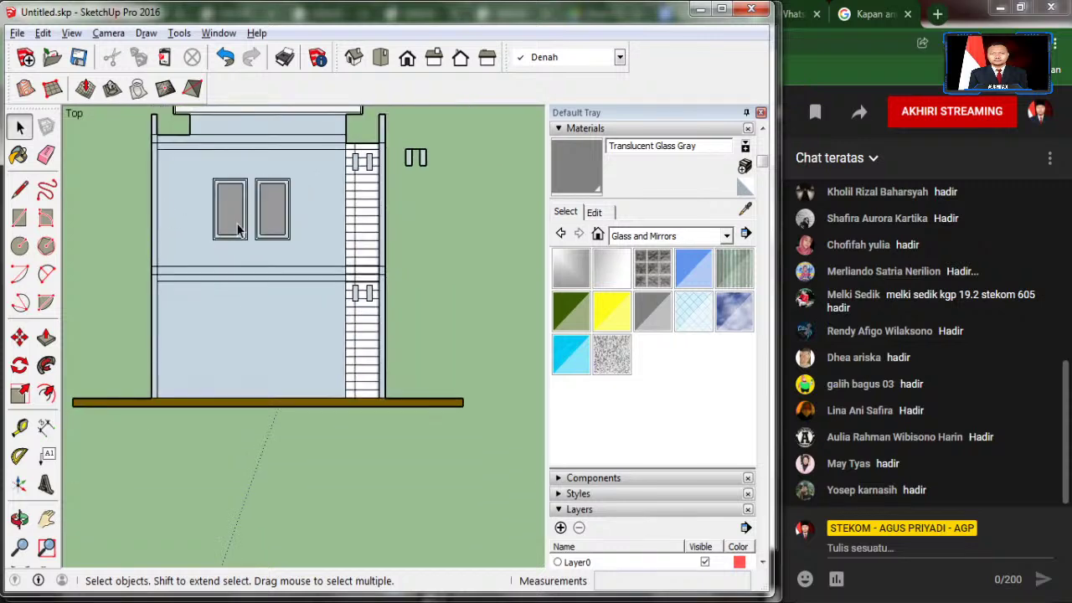
{"action": "key", "text": "ctrl+z"}
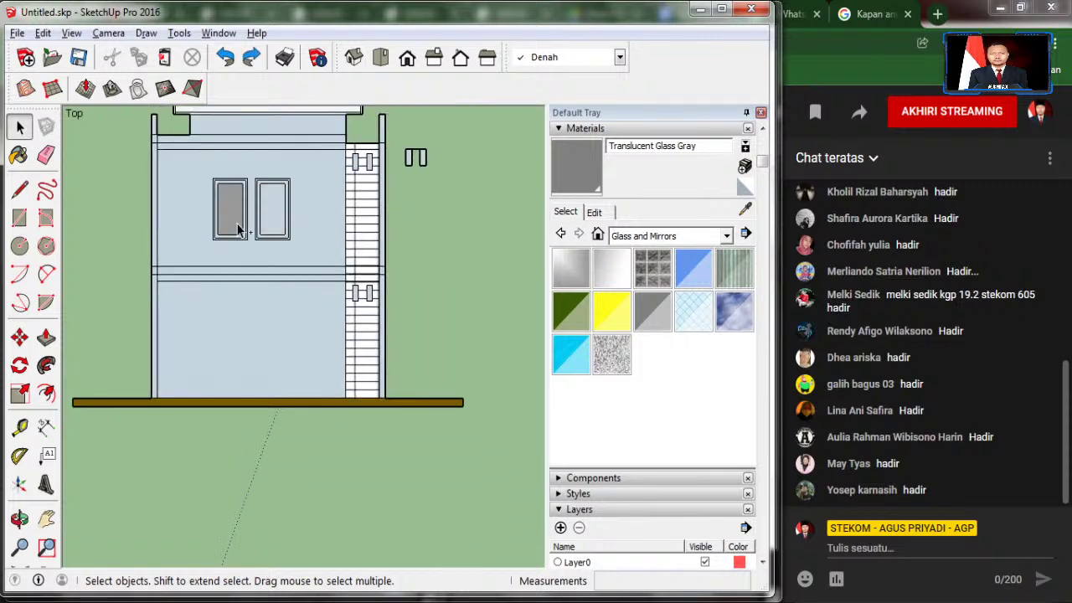
{"action": "key", "text": "ctrl+z"}
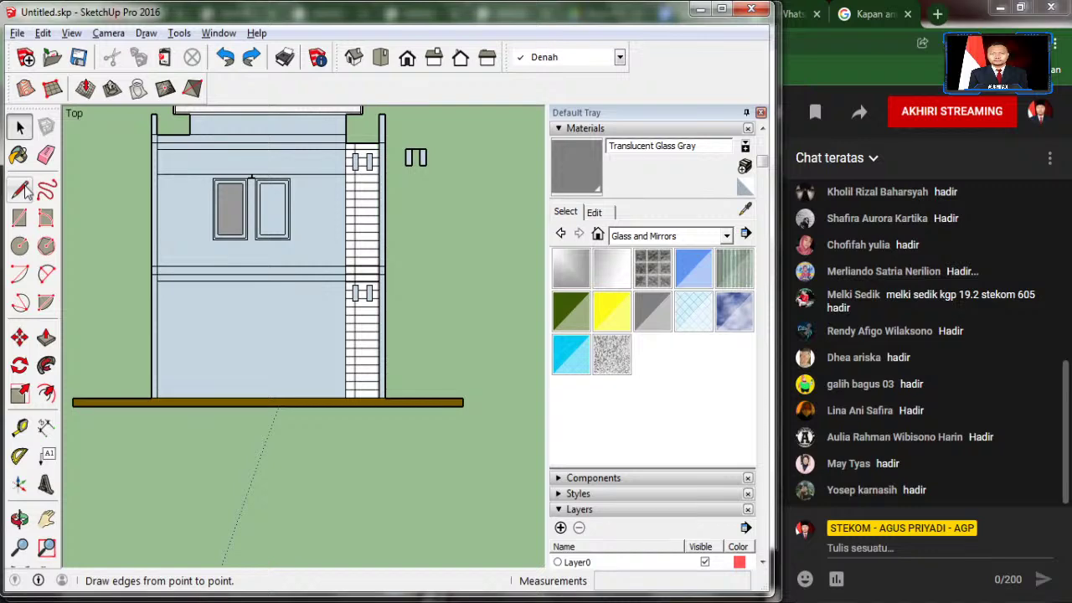
{"action": "scroll", "coordinate": [258, 180], "scroll_direction": "up", "scroll_amount": 2}
{"action": "scroll", "coordinate": [256, 186], "scroll_direction": "up", "scroll_amount": 3}
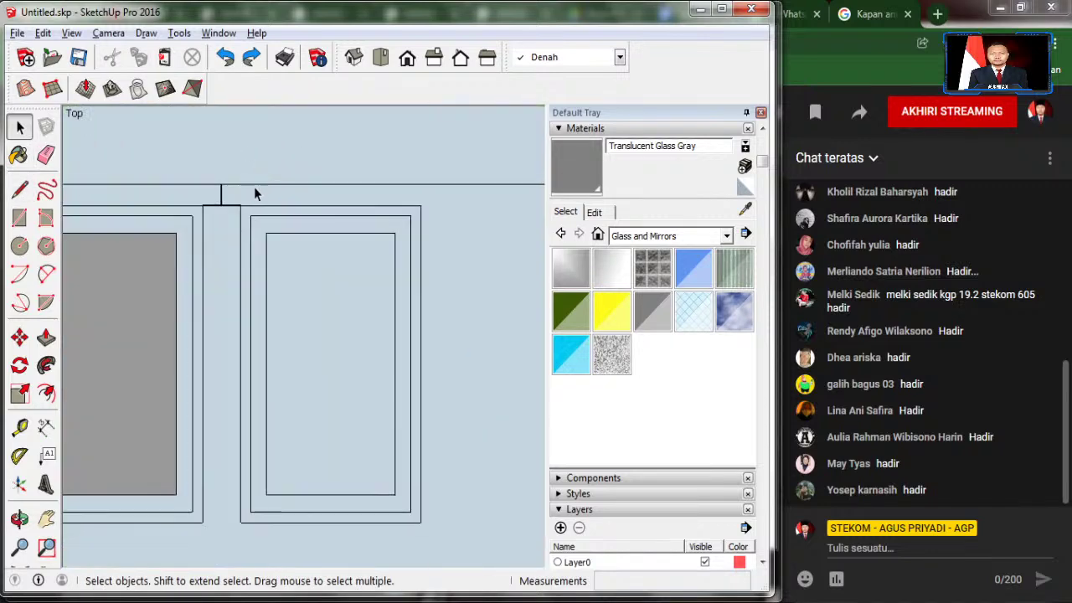
Step: Copy the wall band above the upper windows down to the lower floor
{"action": "left_click", "coordinate": [271, 164]}
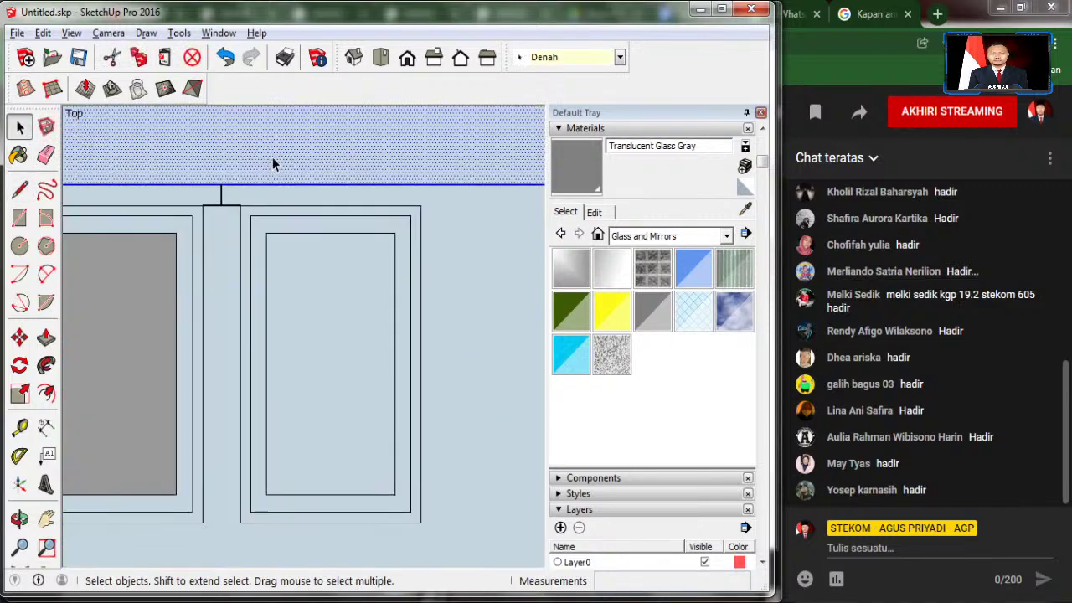
{"action": "scroll", "coordinate": [393, 208], "scroll_direction": "down", "scroll_amount": 3}
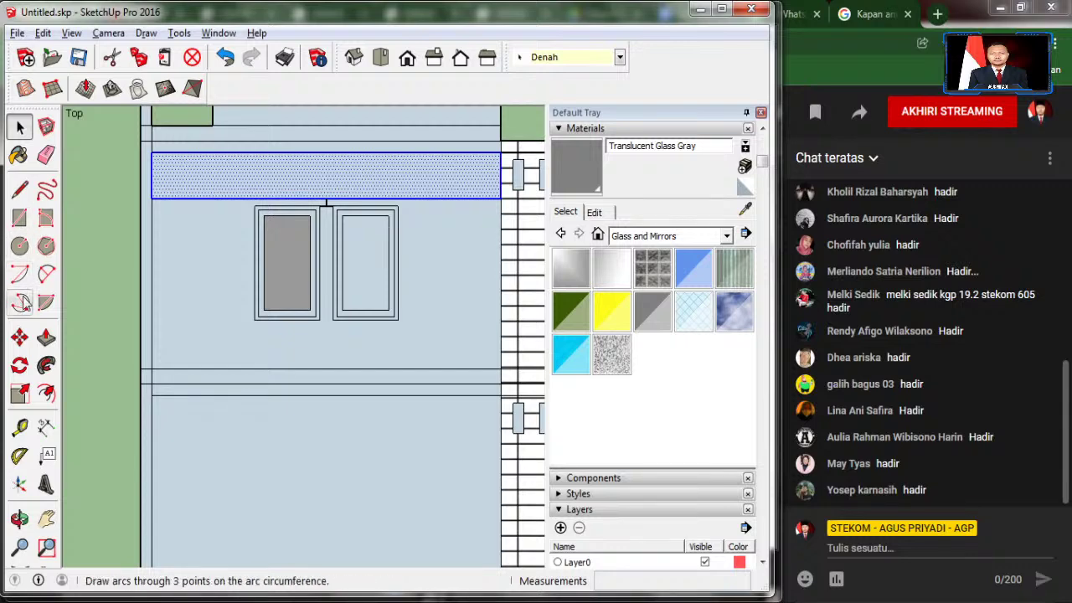
{"action": "left_click", "coordinate": [19, 337]}
{"action": "key", "text": "ctrl"}
{"action": "left_click", "coordinate": [151, 153]}
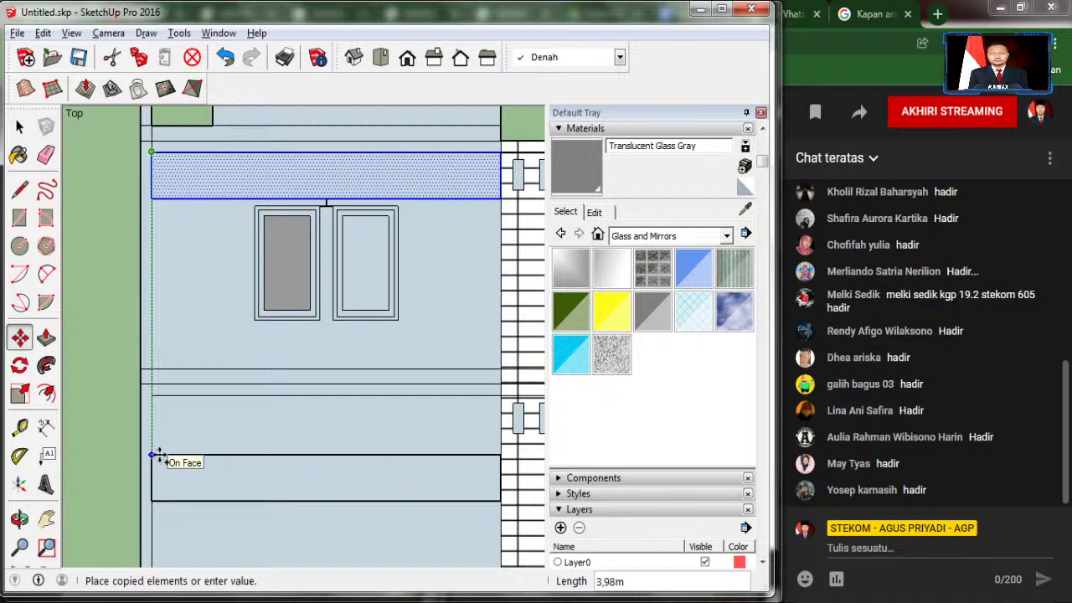
{"action": "left_click", "coordinate": [151, 402]}
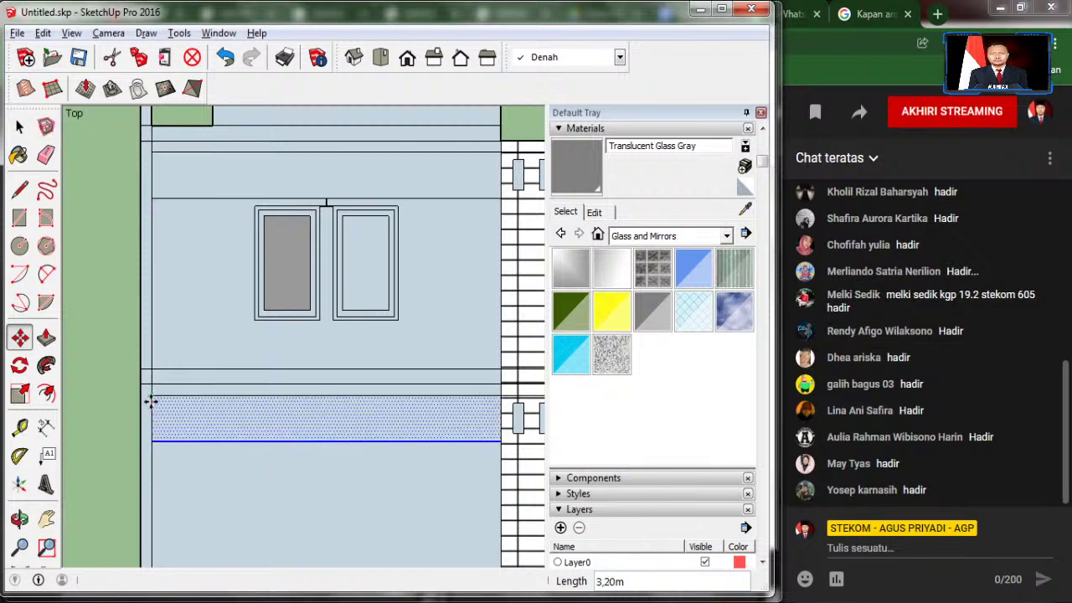
{"action": "left_click", "coordinate": [19, 126]}
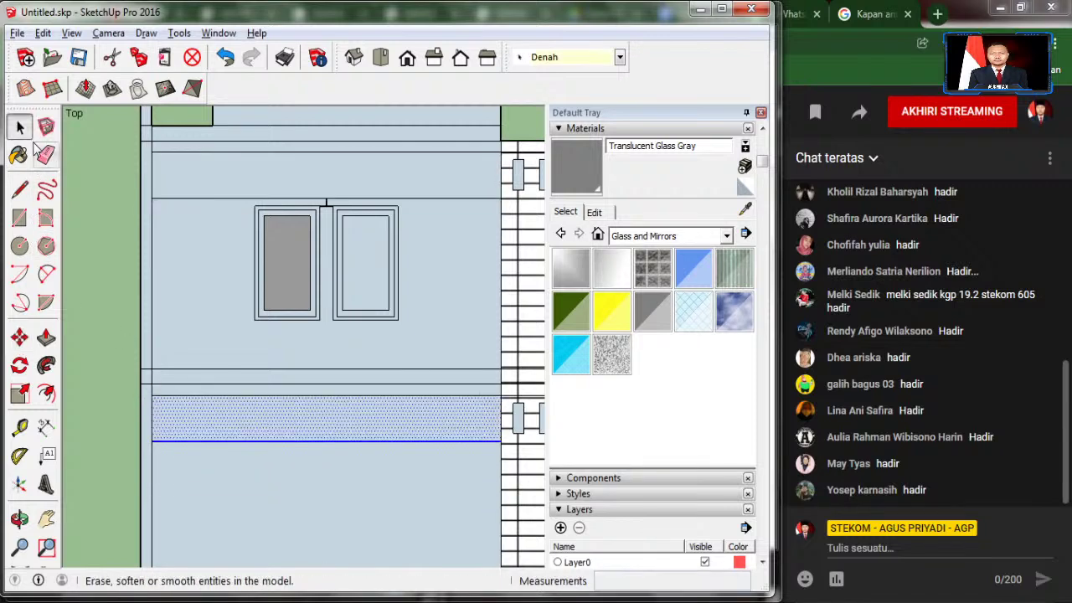
Step: Sample the grey glass from the left window and paint the right upper pane with it
{"action": "left_click", "coordinate": [42, 152]}
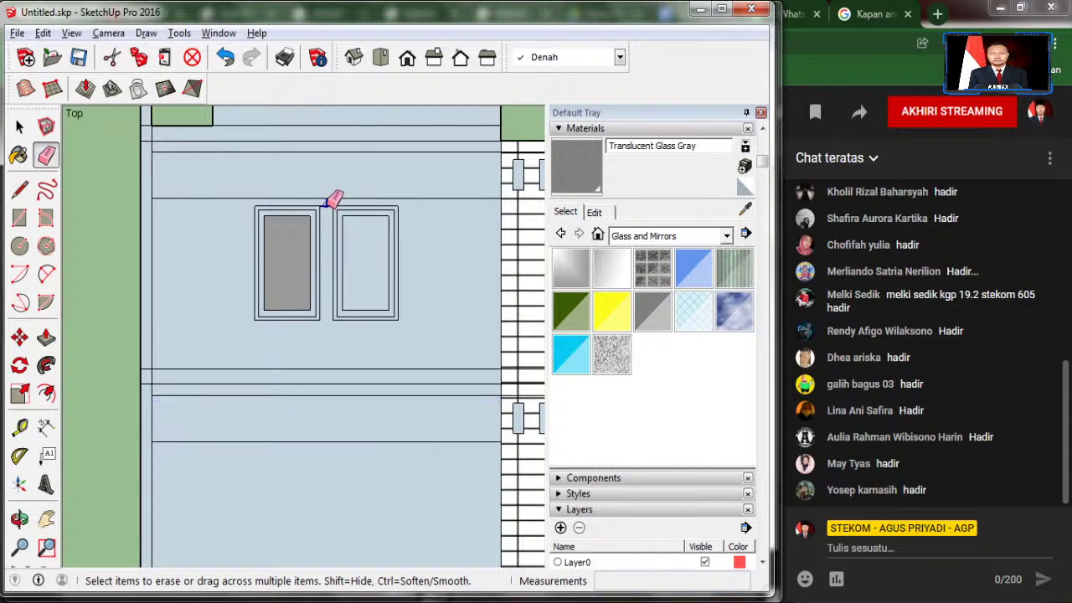
{"action": "scroll", "coordinate": [346, 182], "scroll_direction": "down", "scroll_amount": 3}
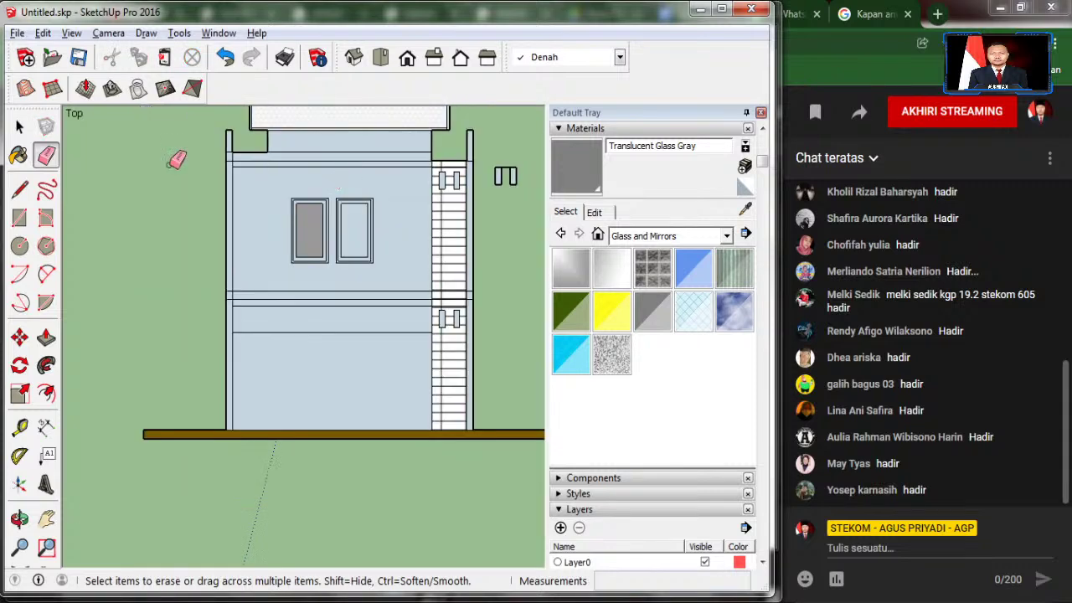
{"action": "left_click", "coordinate": [20, 156]}
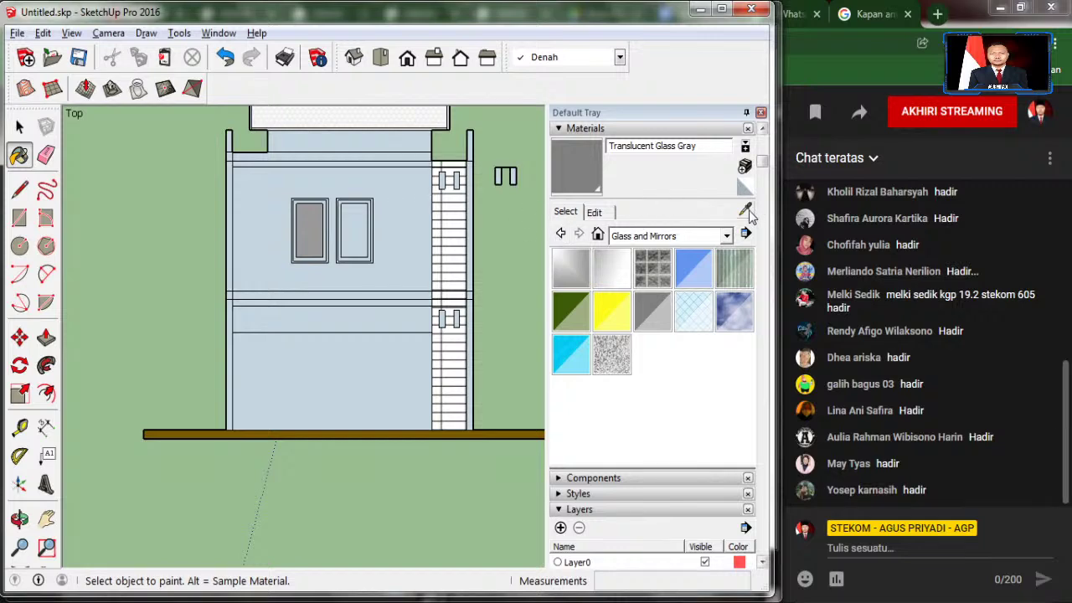
{"action": "left_click", "coordinate": [744, 210]}
{"action": "left_click", "coordinate": [311, 222]}
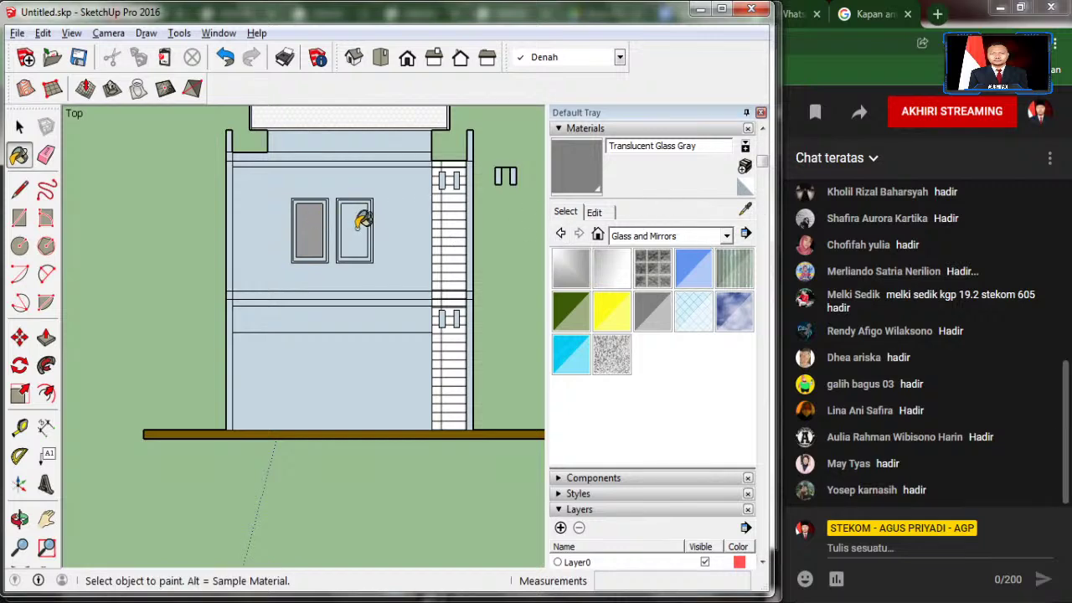
{"action": "left_click", "coordinate": [354, 224]}
{"action": "left_click", "coordinate": [19, 128]}
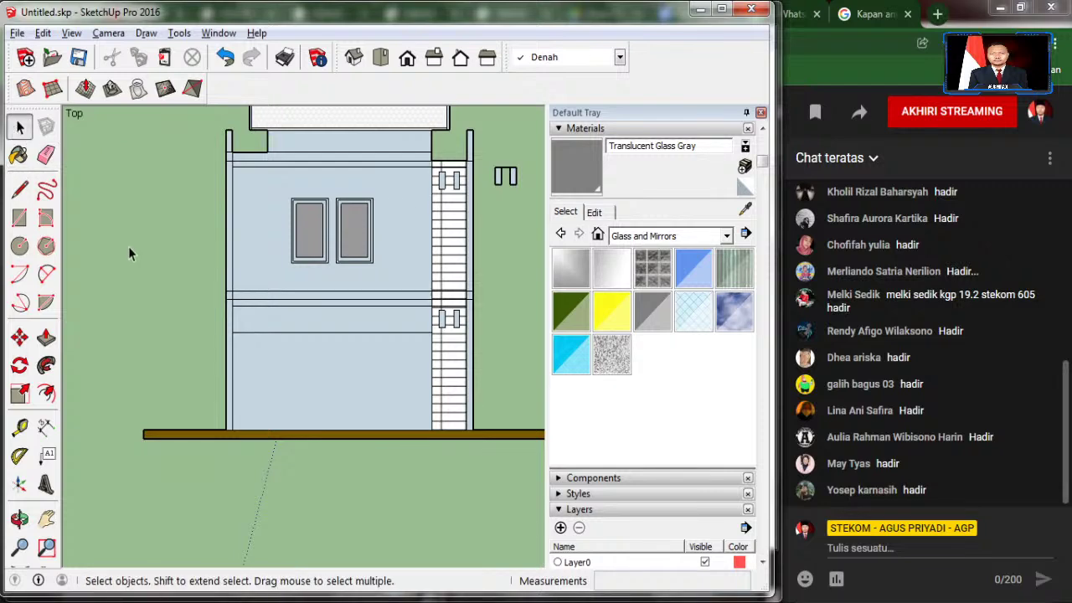
{"action": "key", "text": "alt+Tab"}
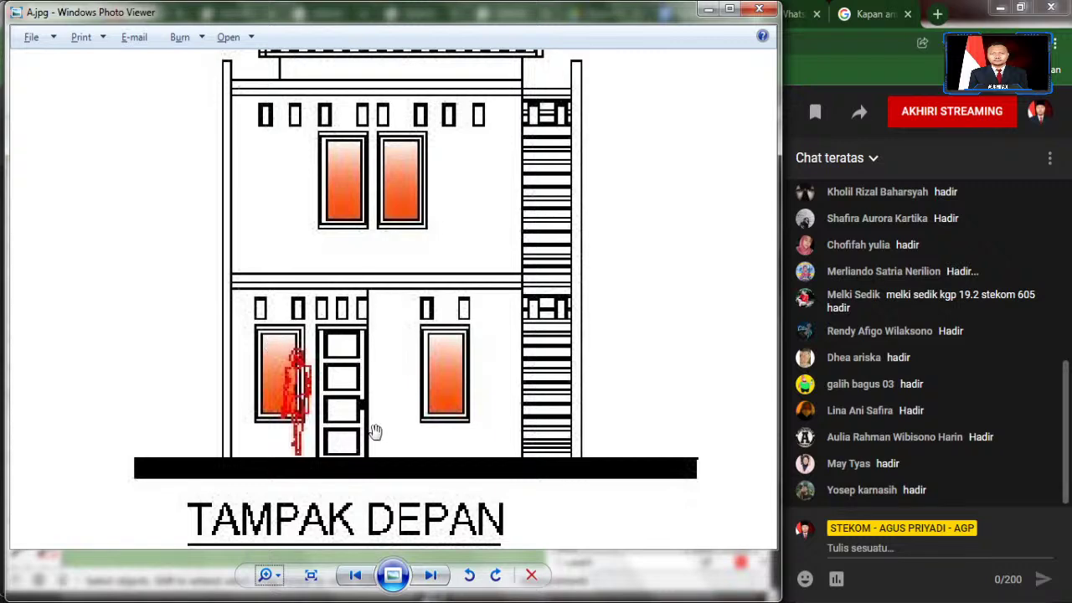
Step: Zoom and pan the A.jpg sheet to study the TAMPAK DEPAN door and windows, then return to SketchUp
{"action": "scroll", "coordinate": [373, 451], "scroll_direction": "down", "scroll_amount": 2}
{"action": "scroll", "coordinate": [397, 360], "scroll_direction": "down", "scroll_amount": 1}
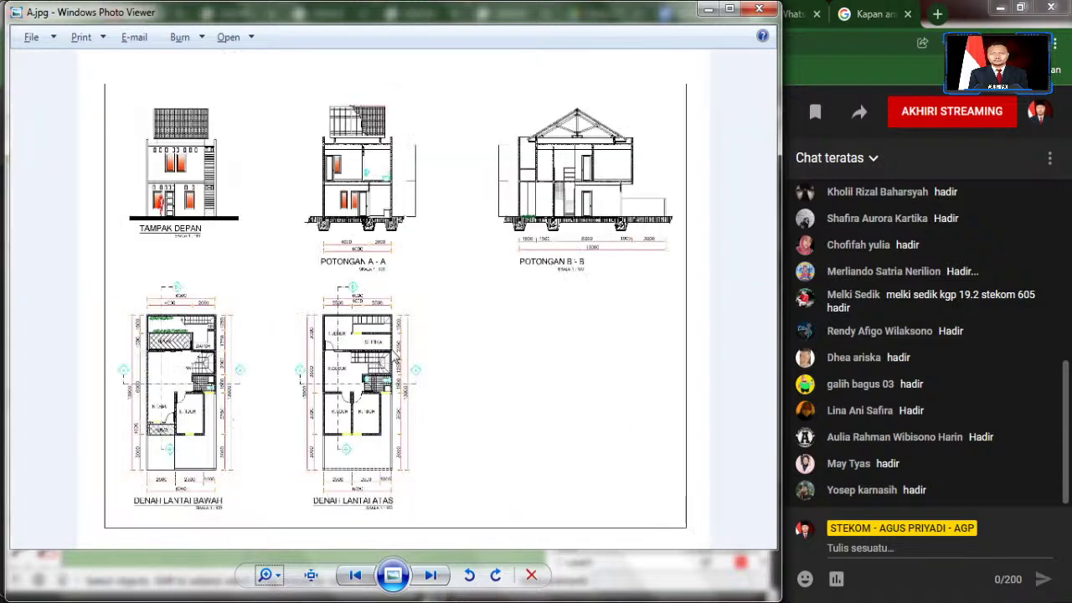
{"action": "scroll", "coordinate": [216, 453], "scroll_direction": "up", "scroll_amount": 2}
{"action": "scroll", "coordinate": [142, 435], "scroll_direction": "up", "scroll_amount": 2}
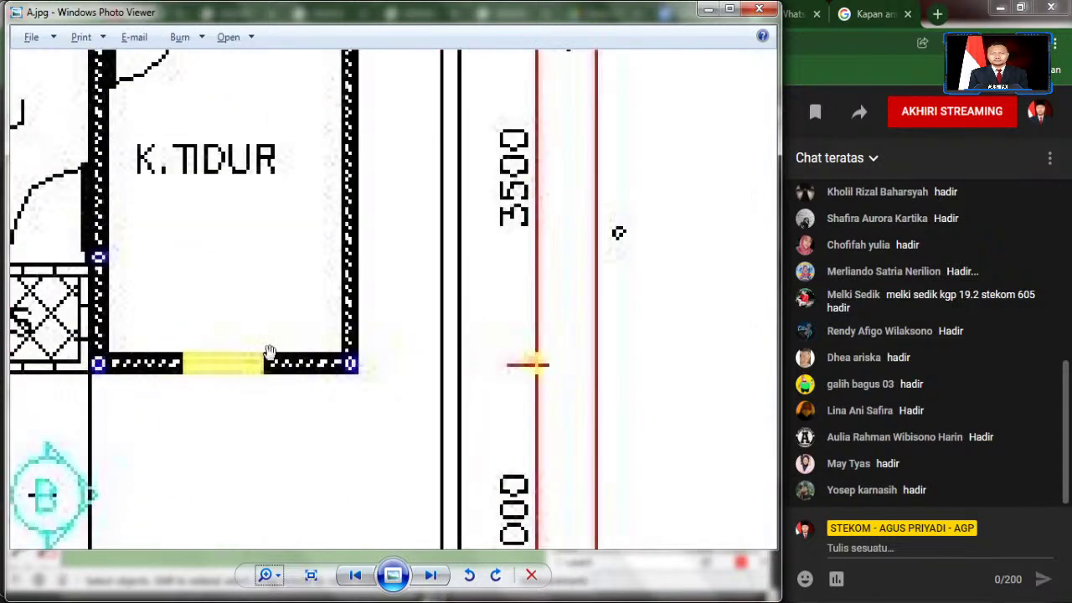
{"action": "scroll", "coordinate": [268, 354], "scroll_direction": "down", "scroll_amount": 2}
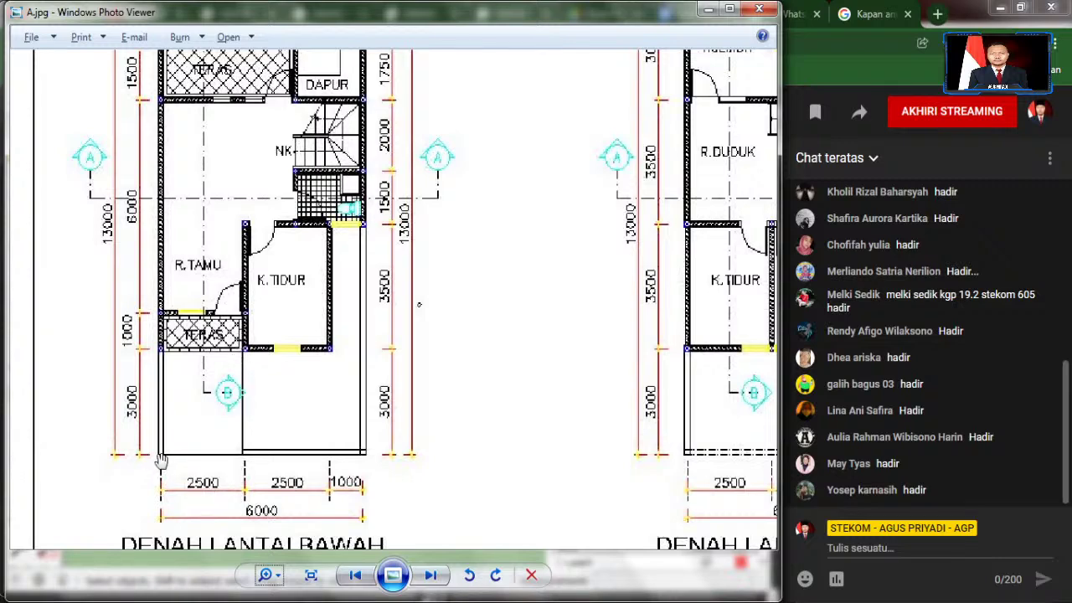
{"action": "scroll", "coordinate": [261, 469], "scroll_direction": "down", "scroll_amount": 5}
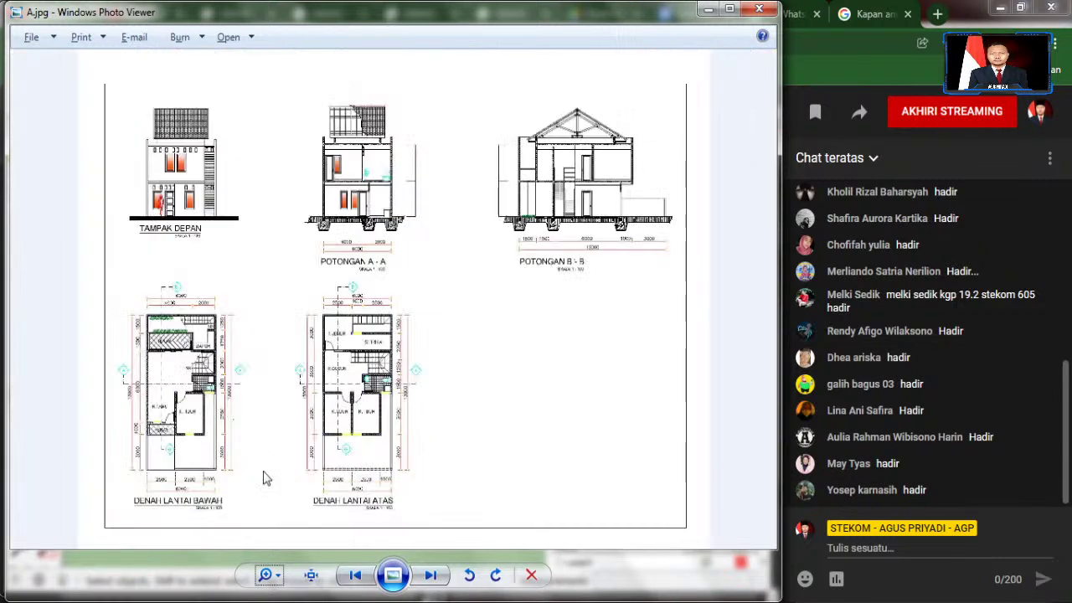
{"action": "scroll", "coordinate": [139, 244], "scroll_direction": "up", "scroll_amount": 3}
{"action": "scroll", "coordinate": [131, 180], "scroll_direction": "up", "scroll_amount": 3}
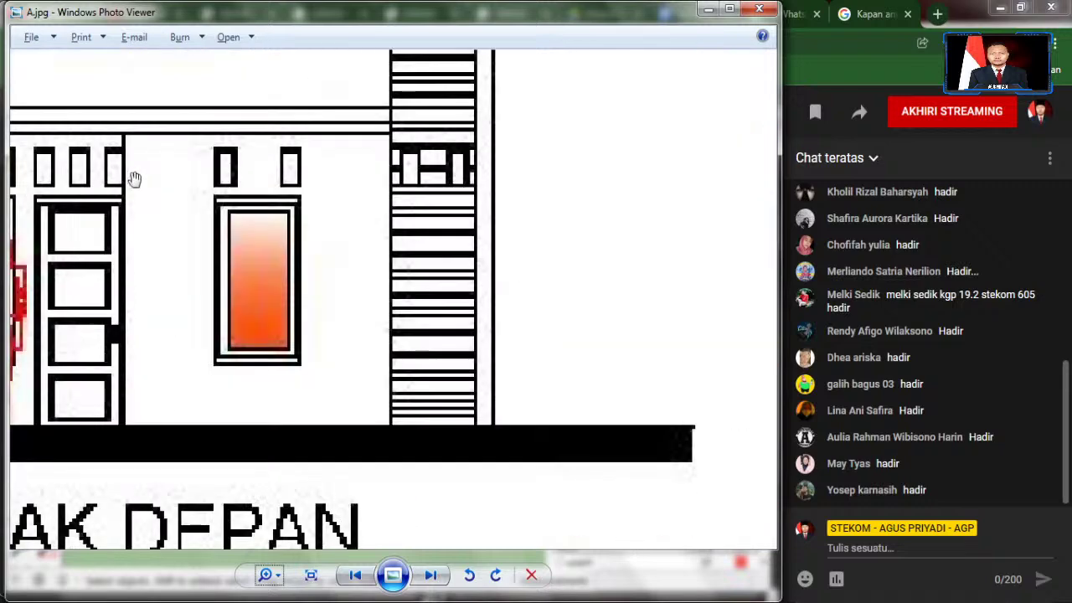
{"action": "scroll", "coordinate": [161, 256], "scroll_direction": "up", "scroll_amount": 1}
{"action": "left_click_drag", "start_coordinate": [161, 256], "coordinate": [472, 263]}
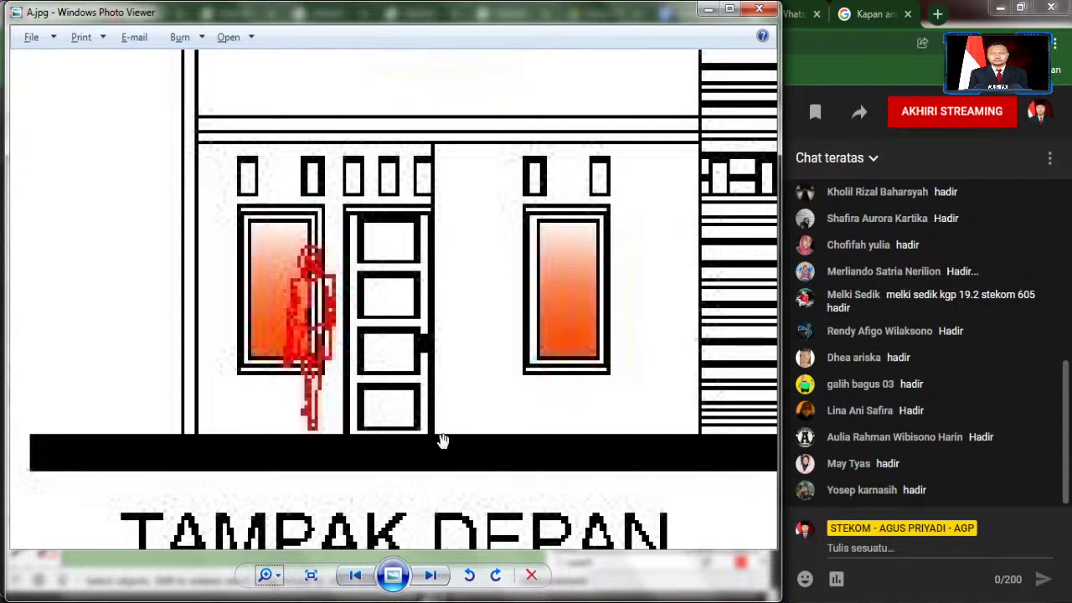
{"action": "key", "text": "alt+Tab"}
{"action": "scroll", "coordinate": [264, 369], "scroll_direction": "up", "scroll_amount": 5}
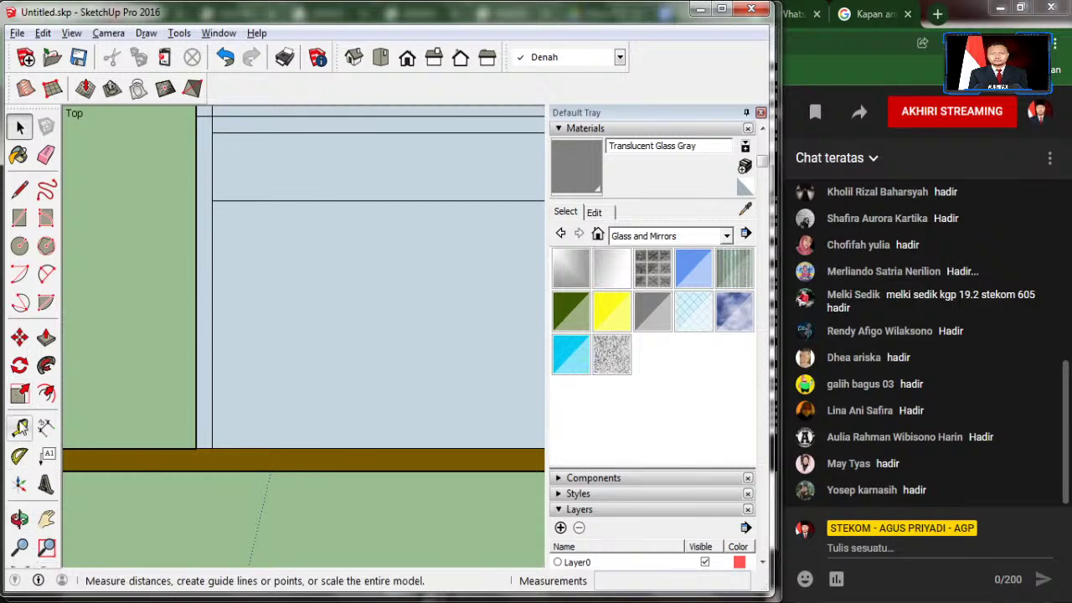
Step: Measure along the wall base and draw a trial vertical line 2.50 m up the wall
{"action": "left_click", "coordinate": [21, 428]}
{"action": "left_click", "coordinate": [196, 449]}
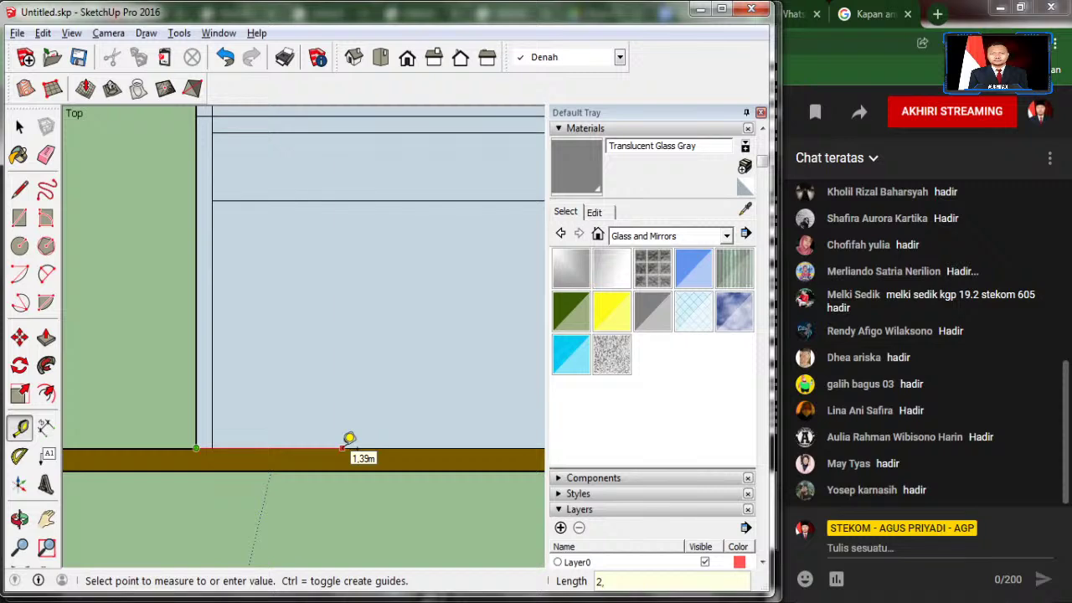
{"action": "type", "text": "5"}
{"action": "left_click", "coordinate": [343, 448]}
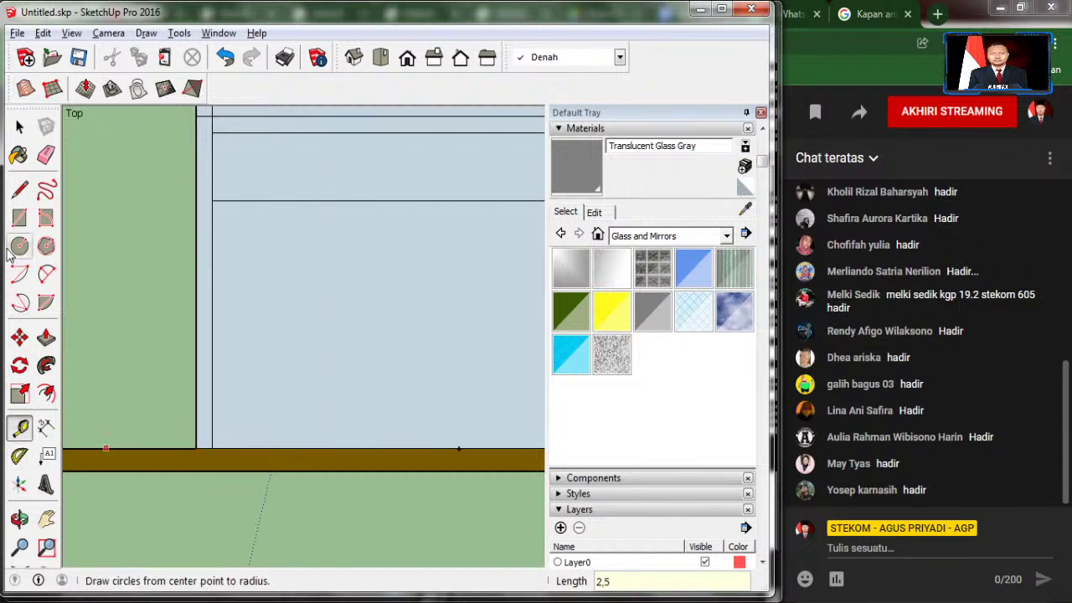
{"action": "left_click", "coordinate": [20, 193]}
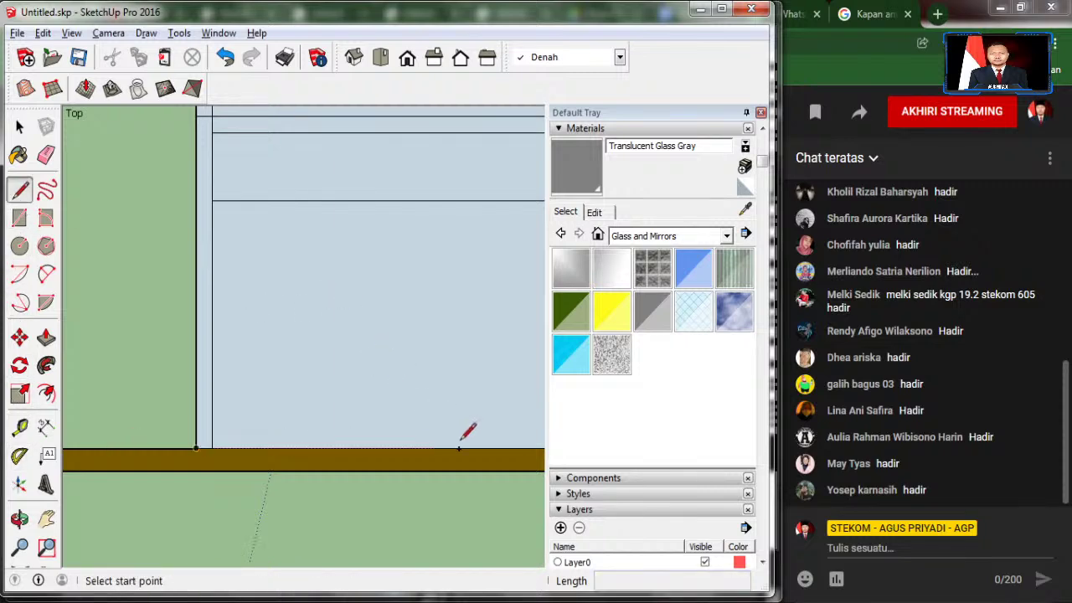
{"action": "left_click", "coordinate": [458, 448]}
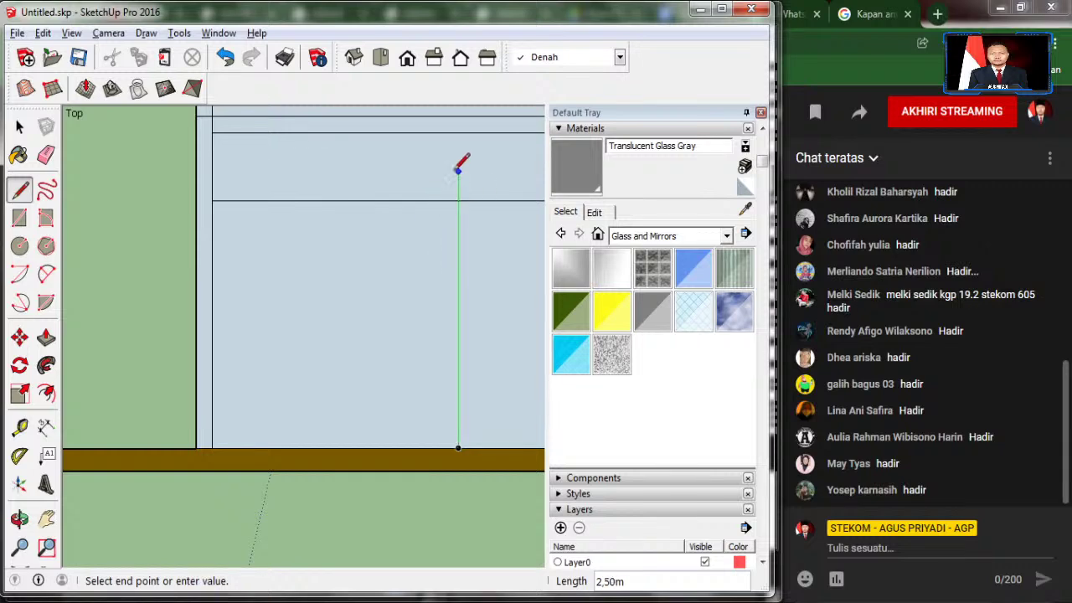
{"action": "left_click", "coordinate": [458, 133]}
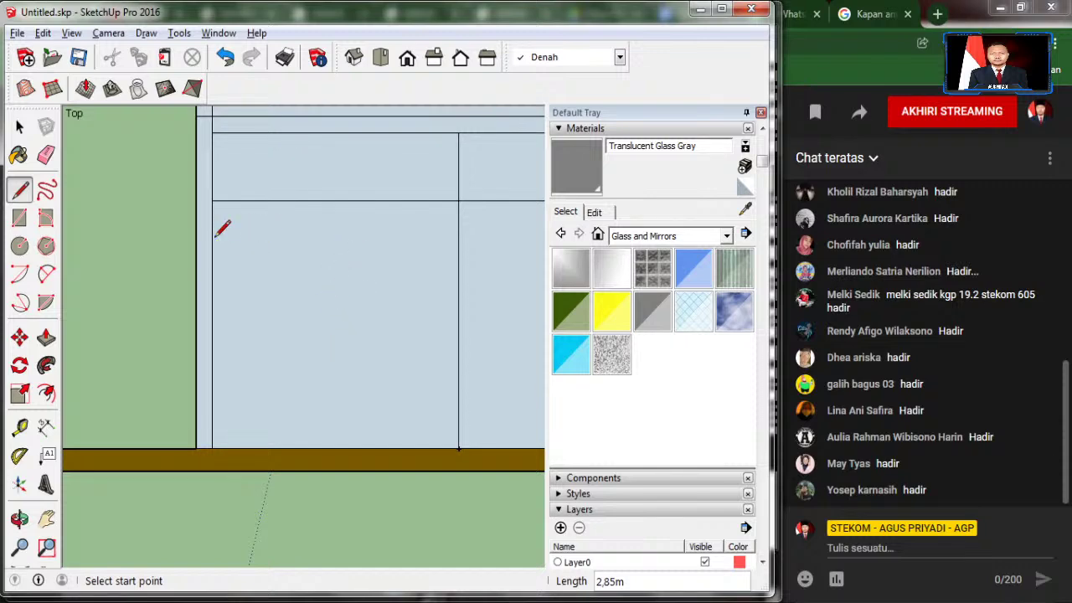
Step: Draw a 2.15 m vertical door-side edge from the floor band and start a line from its top
{"action": "left_click", "coordinate": [20, 125]}
{"action": "left_click", "coordinate": [21, 190]}
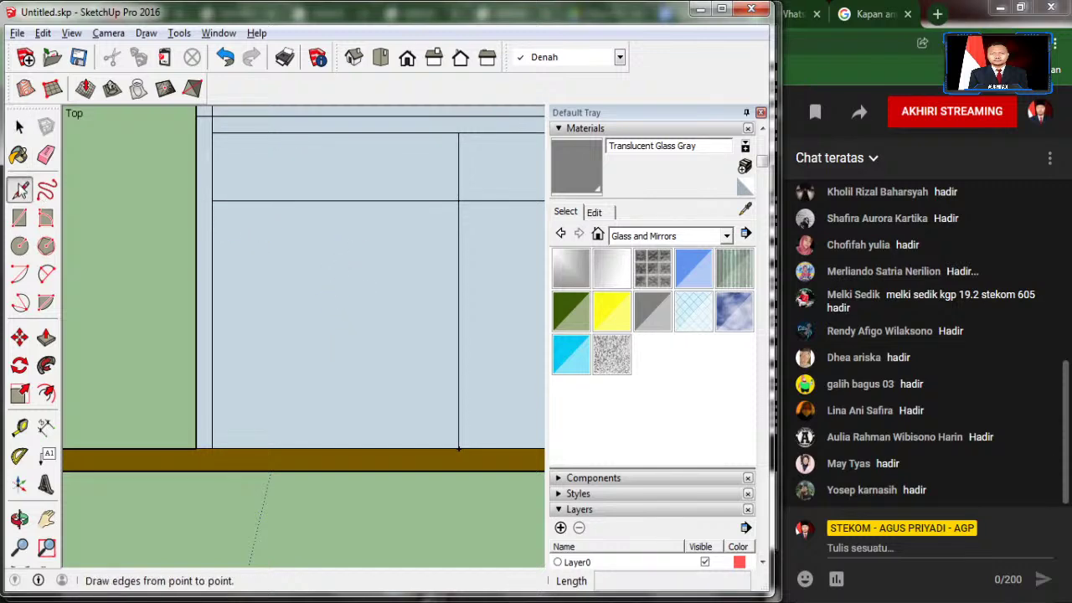
{"action": "left_click", "coordinate": [458, 448]}
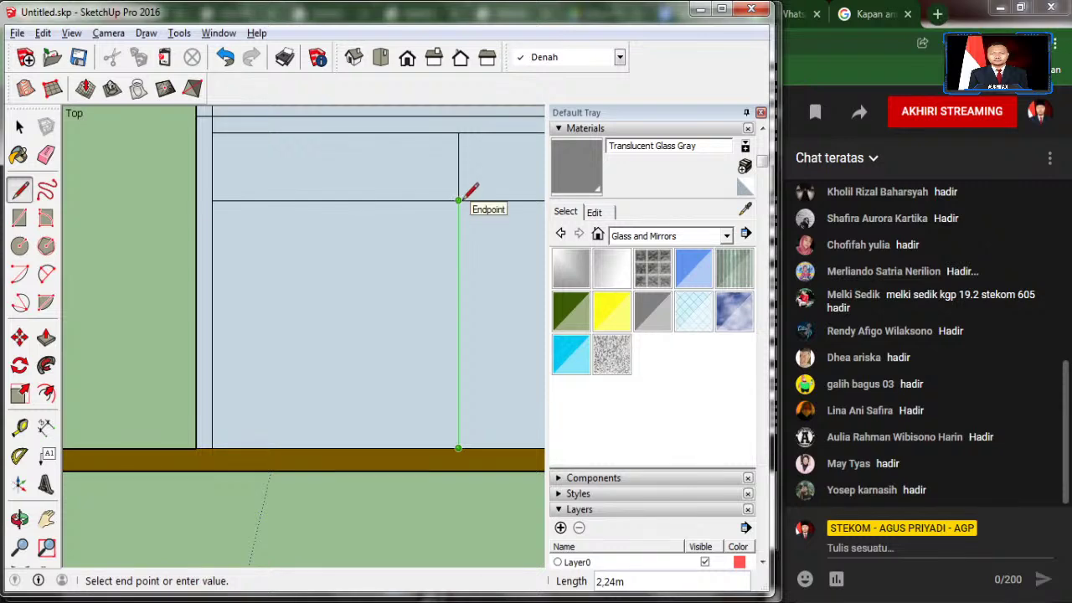
{"action": "type", "text": "2,15"}
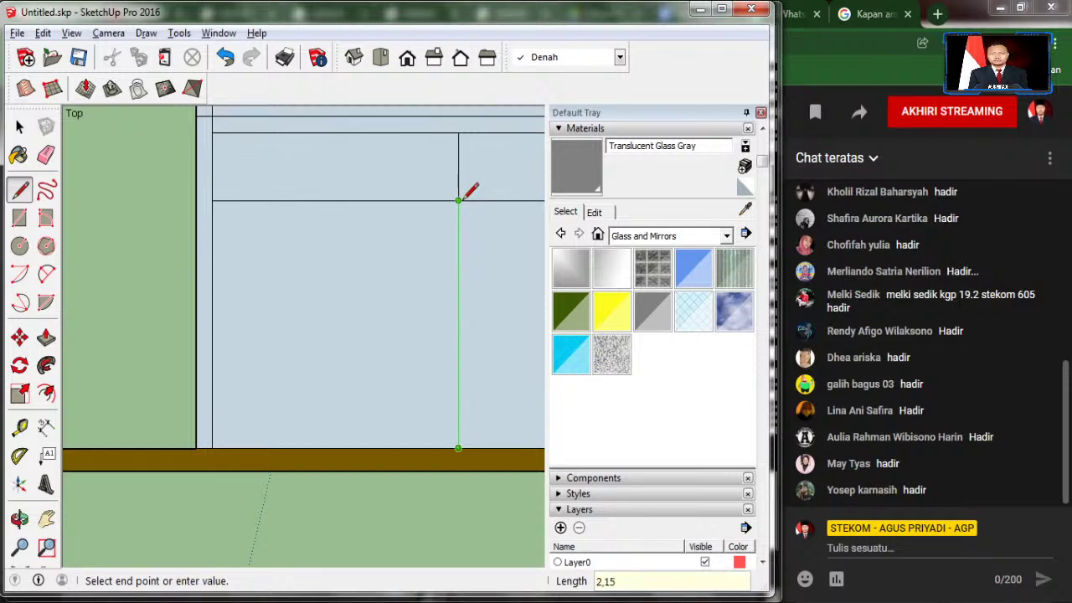
{"action": "left_click", "coordinate": [466, 196]}
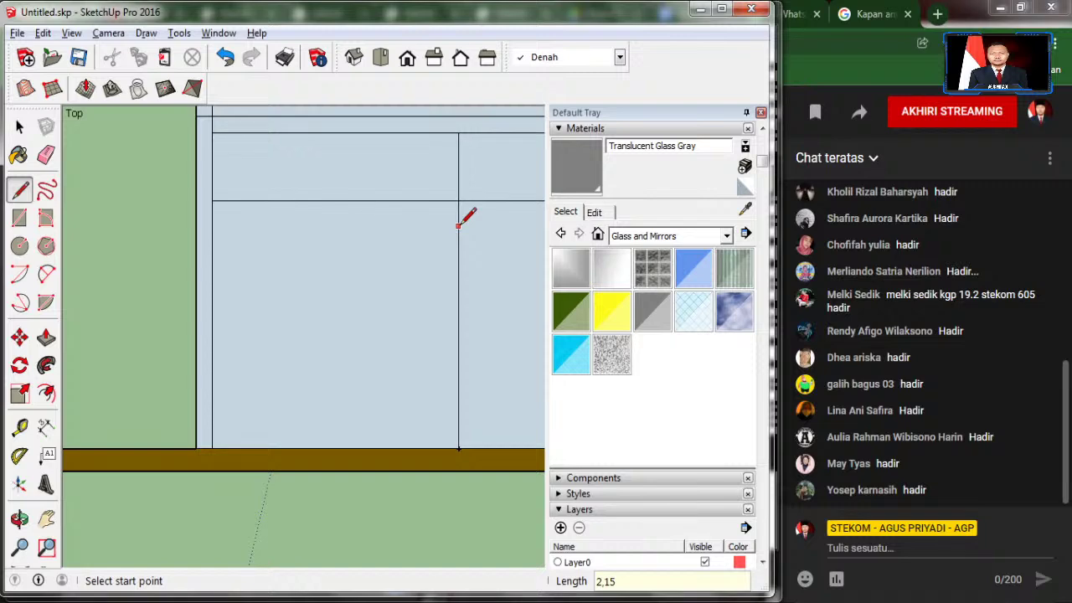
{"action": "left_click", "coordinate": [458, 210]}
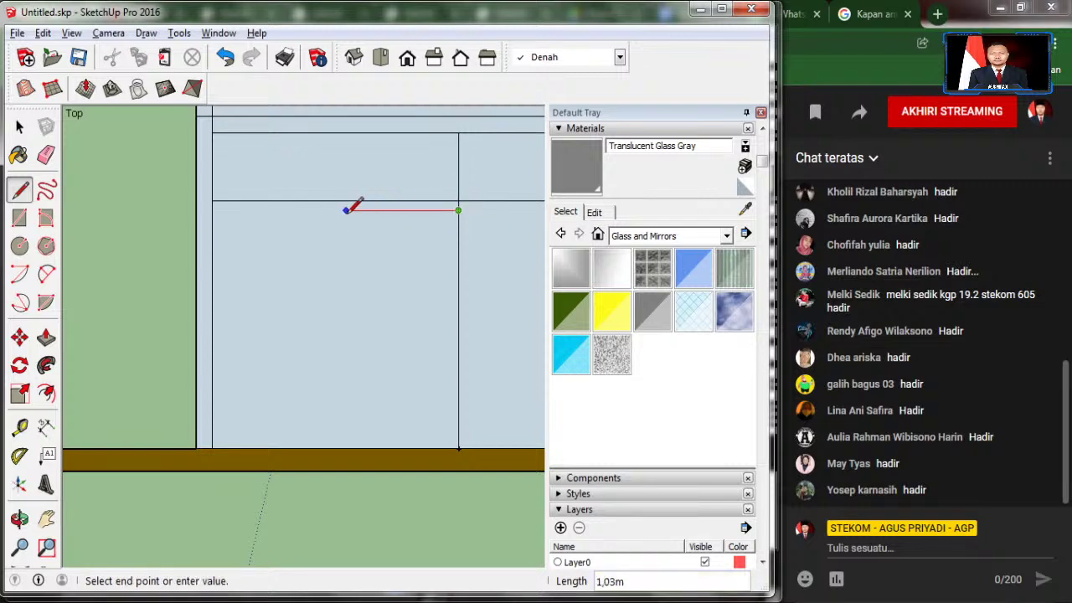
Step: Draw a 0.90 m line across the terrace door opening on the floor plan
{"action": "key", "text": "Escape"}
{"action": "scroll", "coordinate": [358, 205], "scroll_direction": "down", "scroll_amount": 2}
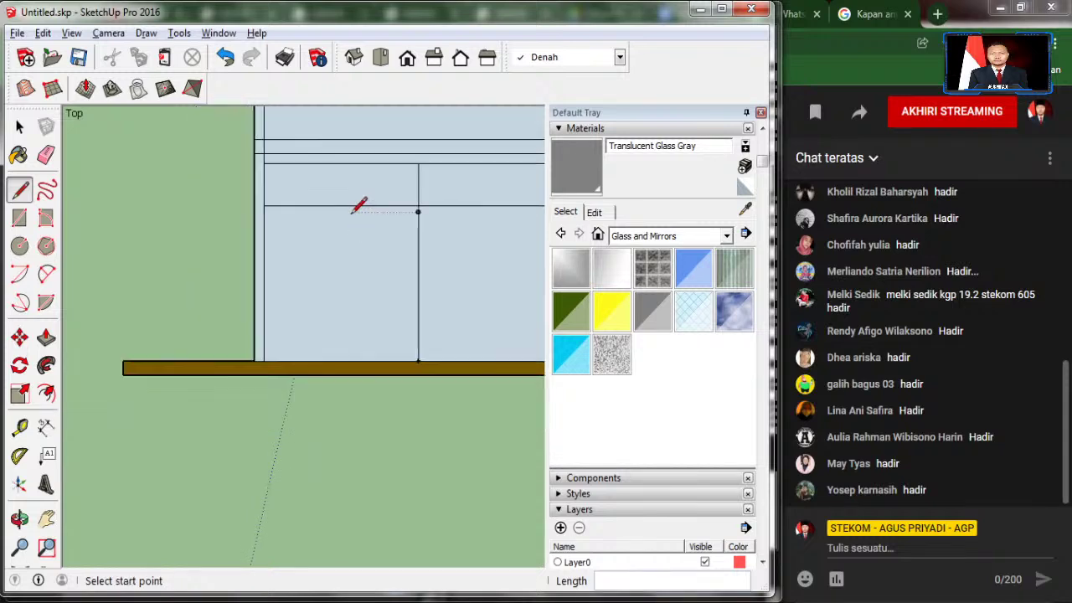
{"action": "scroll", "coordinate": [360, 184], "scroll_direction": "down", "scroll_amount": 2}
{"action": "scroll", "coordinate": [361, 155], "scroll_direction": "down", "scroll_amount": 2}
{"action": "scroll", "coordinate": [376, 531], "scroll_direction": "up", "scroll_amount": 2}
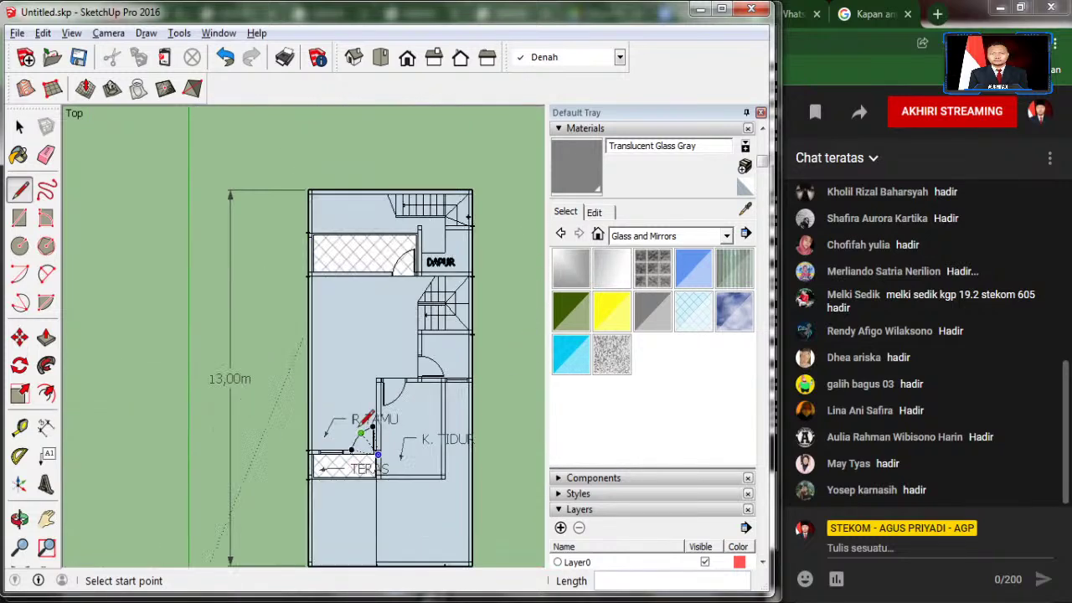
{"action": "scroll", "coordinate": [376, 528], "scroll_direction": "up", "scroll_amount": 2}
{"action": "scroll", "coordinate": [376, 502], "scroll_direction": "up", "scroll_amount": 2}
{"action": "scroll", "coordinate": [369, 473], "scroll_direction": "up", "scroll_amount": 2}
{"action": "scroll", "coordinate": [373, 477], "scroll_direction": "up", "scroll_amount": 2}
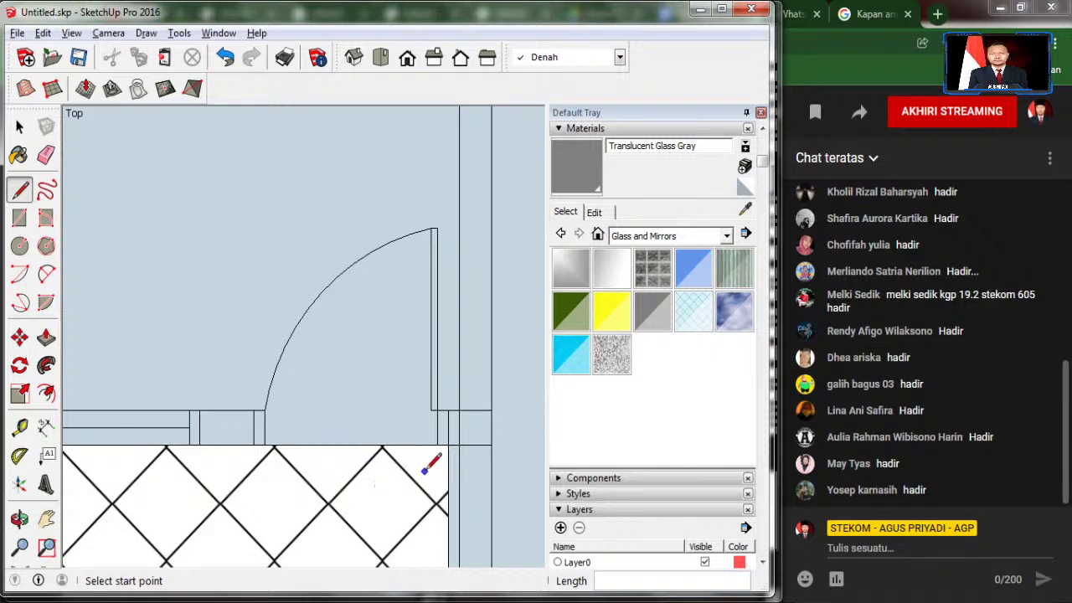
{"action": "left_click", "coordinate": [449, 445]}
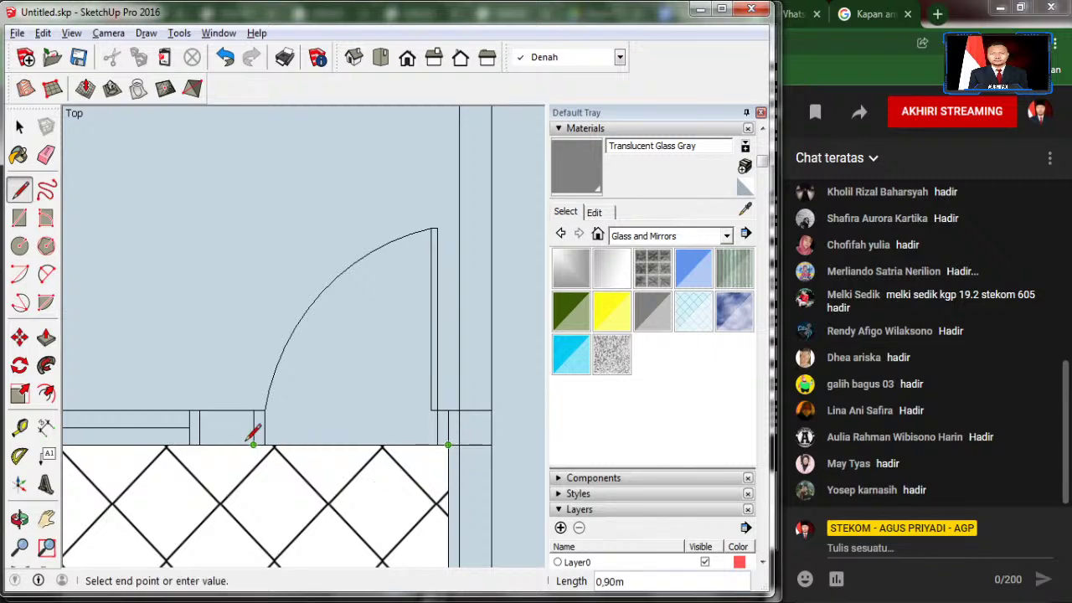
{"action": "left_click", "coordinate": [253, 442]}
{"action": "scroll", "coordinate": [255, 444], "scroll_direction": "down", "scroll_amount": 2}
{"action": "scroll", "coordinate": [282, 455], "scroll_direction": "down", "scroll_amount": 2}
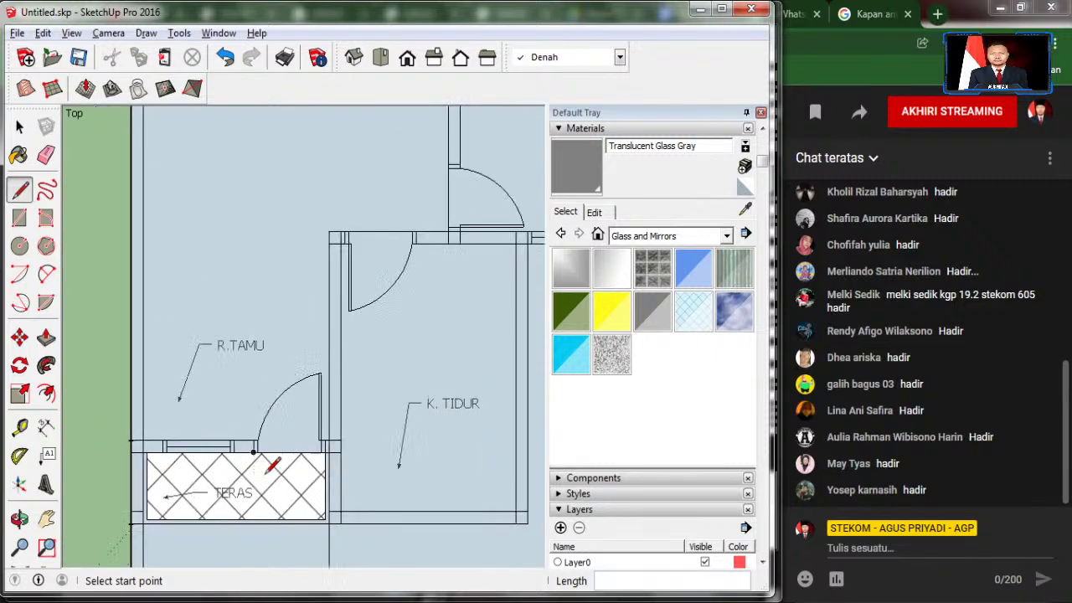
{"action": "scroll", "coordinate": [319, 508], "scroll_direction": "down", "scroll_amount": 2}
{"action": "scroll", "coordinate": [318, 524], "scroll_direction": "down", "scroll_amount": 2}
{"action": "scroll", "coordinate": [304, 330], "scroll_direction": "up", "scroll_amount": 1}
{"action": "scroll", "coordinate": [311, 258], "scroll_direction": "up", "scroll_amount": 2}
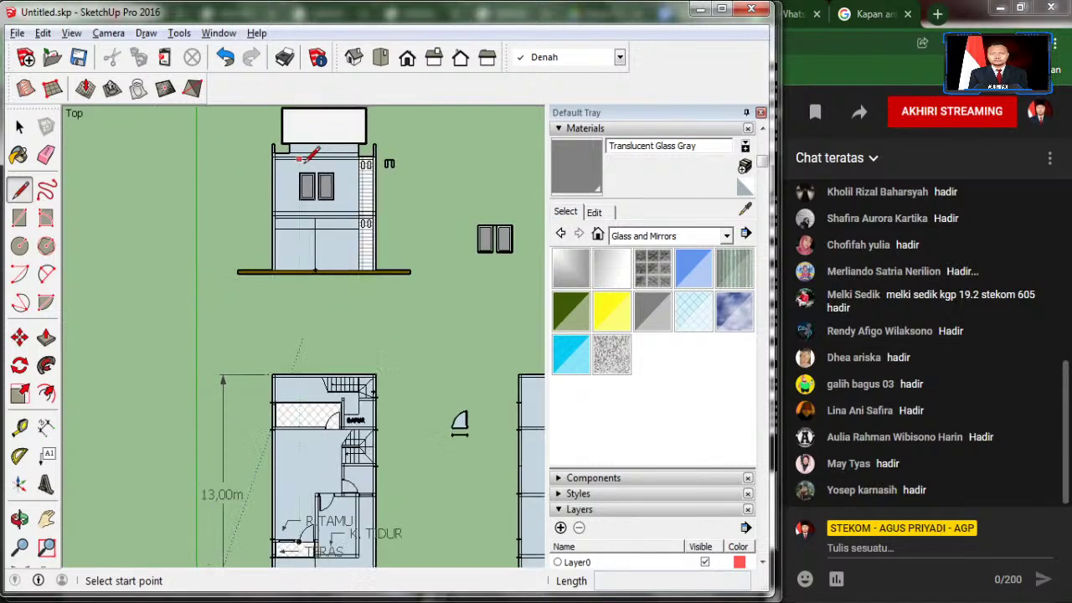
{"action": "scroll", "coordinate": [307, 263], "scroll_direction": "up", "scroll_amount": 2}
{"action": "scroll", "coordinate": [347, 351], "scroll_direction": "up", "scroll_amount": 2}
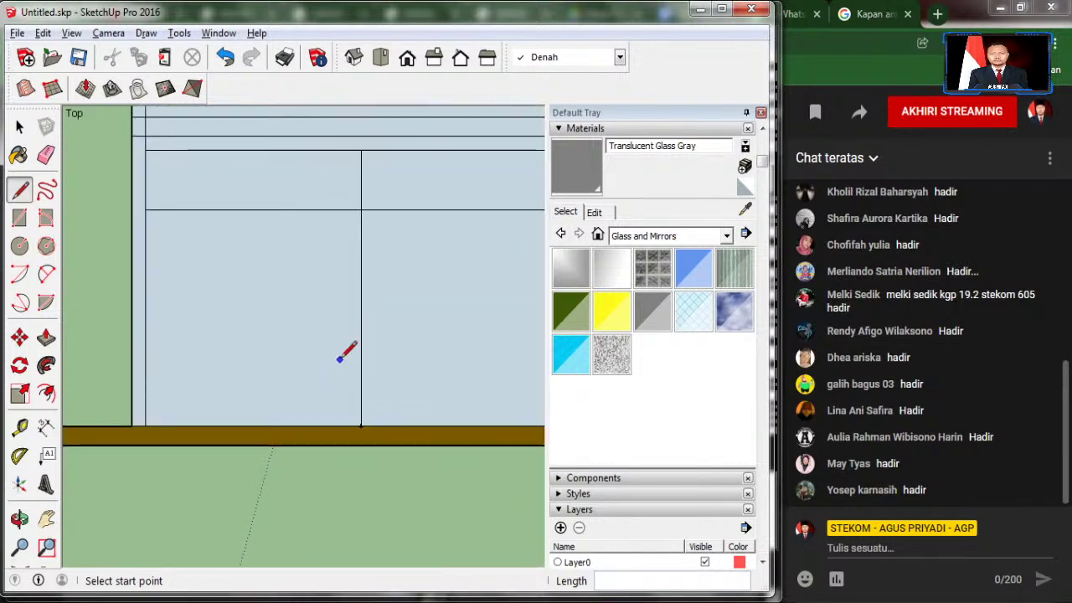
Step: Draw the door's top and left edges, then offset the door face 0.05 m inward
{"action": "left_click", "coordinate": [361, 218]}
{"action": "type", "text": "0.9"}
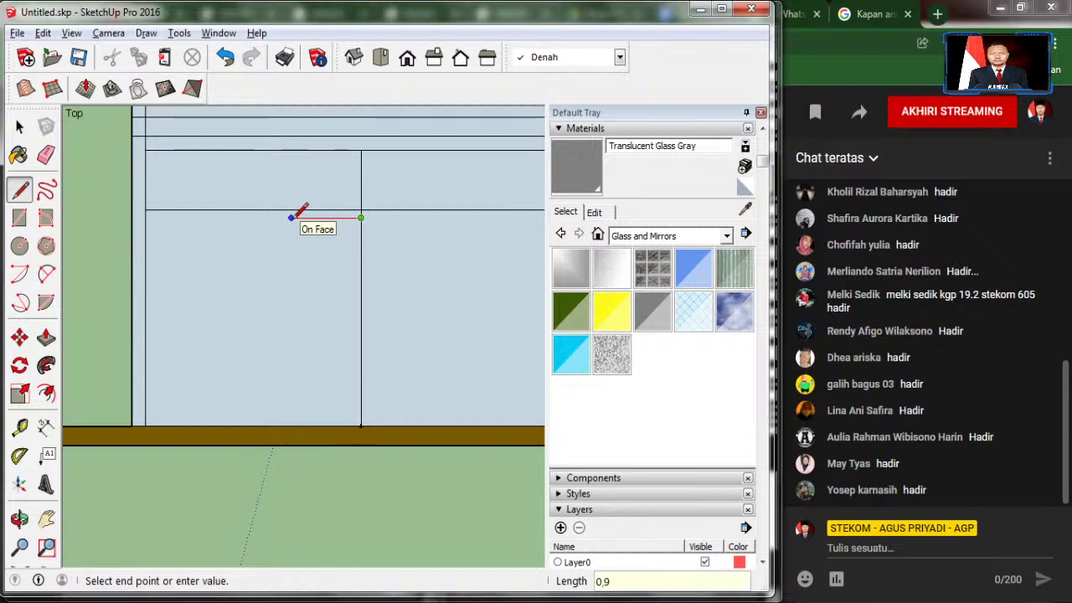
{"action": "left_click", "coordinate": [279, 218]}
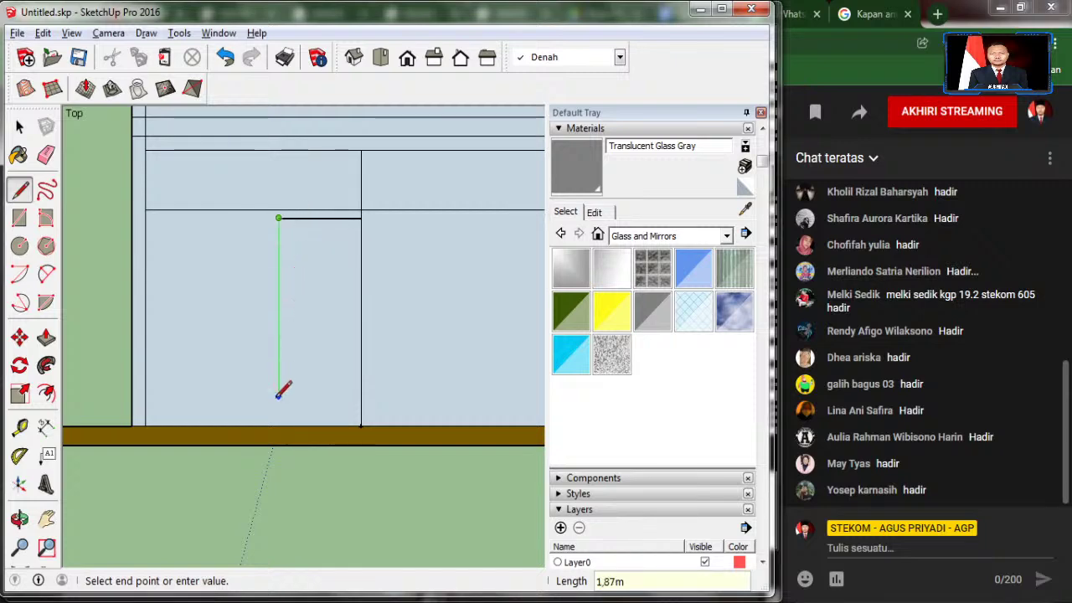
{"action": "left_click", "coordinate": [279, 425]}
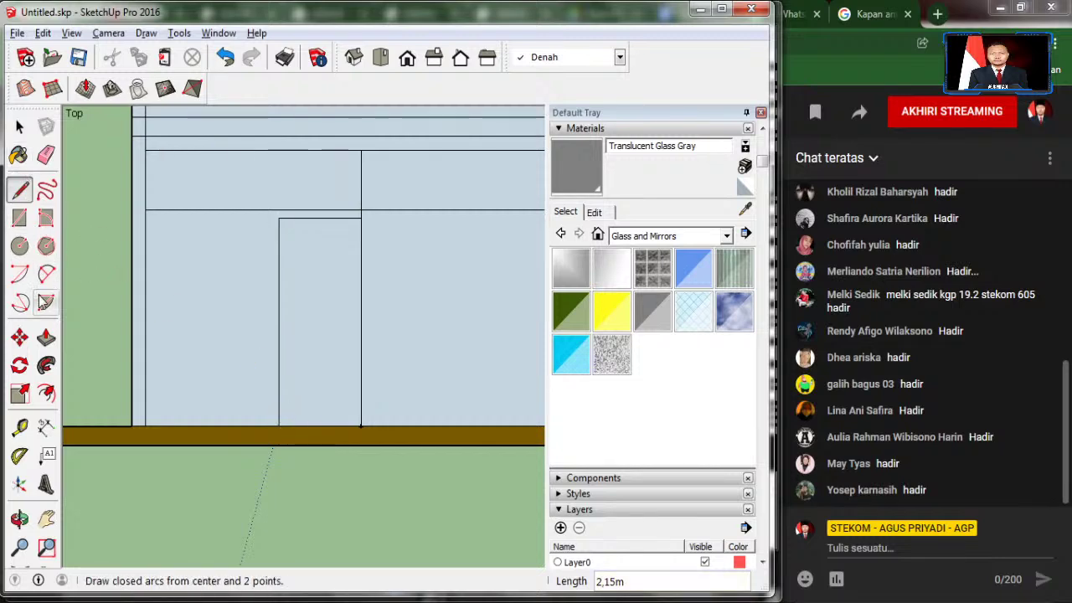
{"action": "left_click", "coordinate": [48, 399]}
{"action": "left_click", "coordinate": [295, 385]}
{"action": "type", "text": "0,05"}
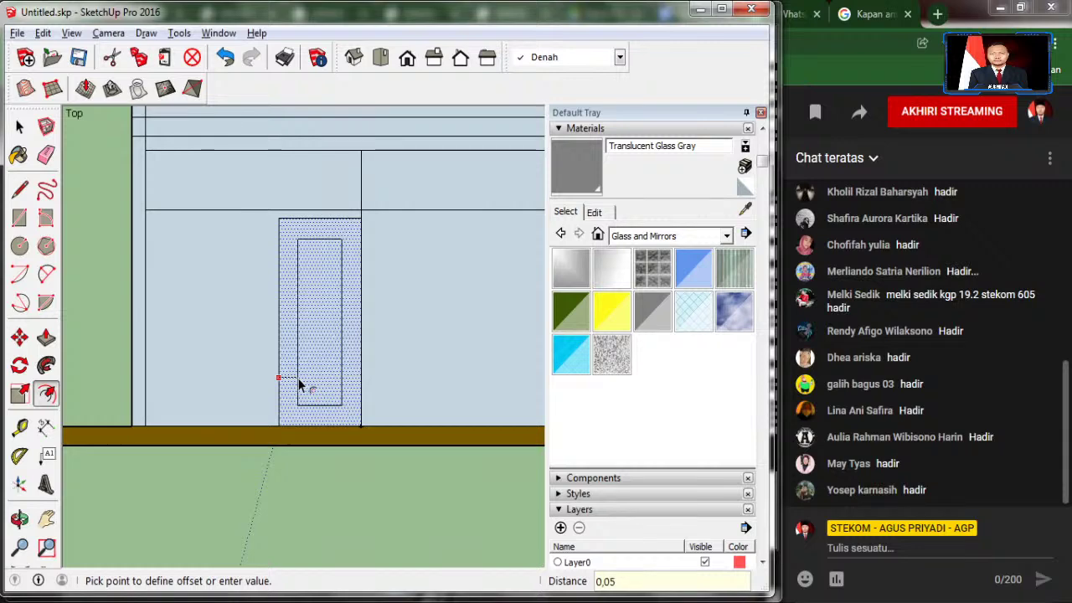
{"action": "key", "text": "Return"}
Step: Close the top-left and top-right corners of the inner door frame with short lines
{"action": "left_click", "coordinate": [19, 189]}
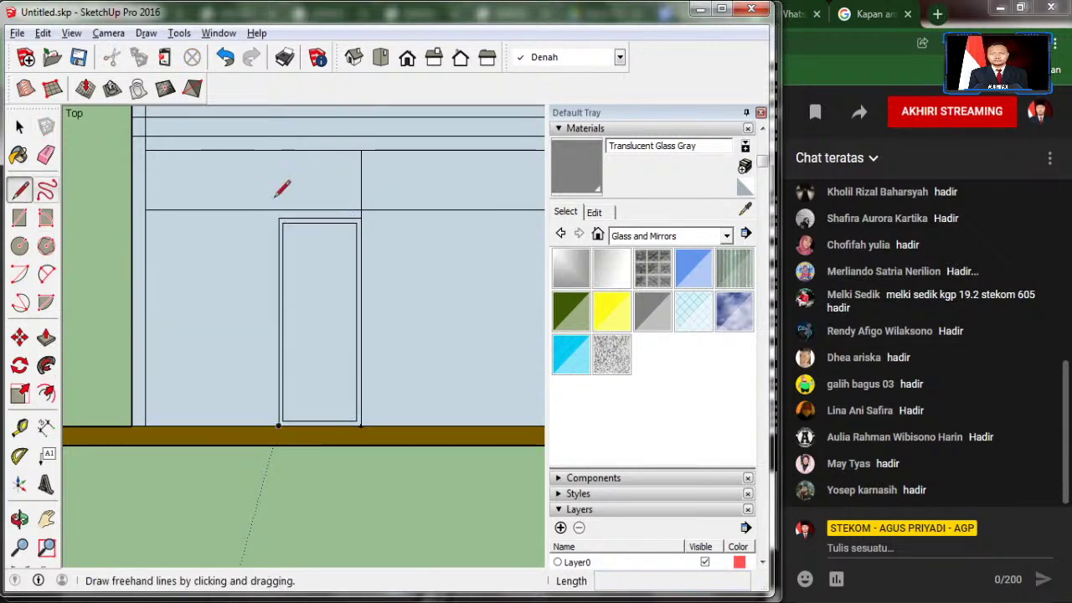
{"action": "scroll", "coordinate": [281, 213], "scroll_direction": "up", "scroll_amount": 3}
{"action": "scroll", "coordinate": [285, 210], "scroll_direction": "up", "scroll_amount": 2}
{"action": "left_click", "coordinate": [293, 201]}
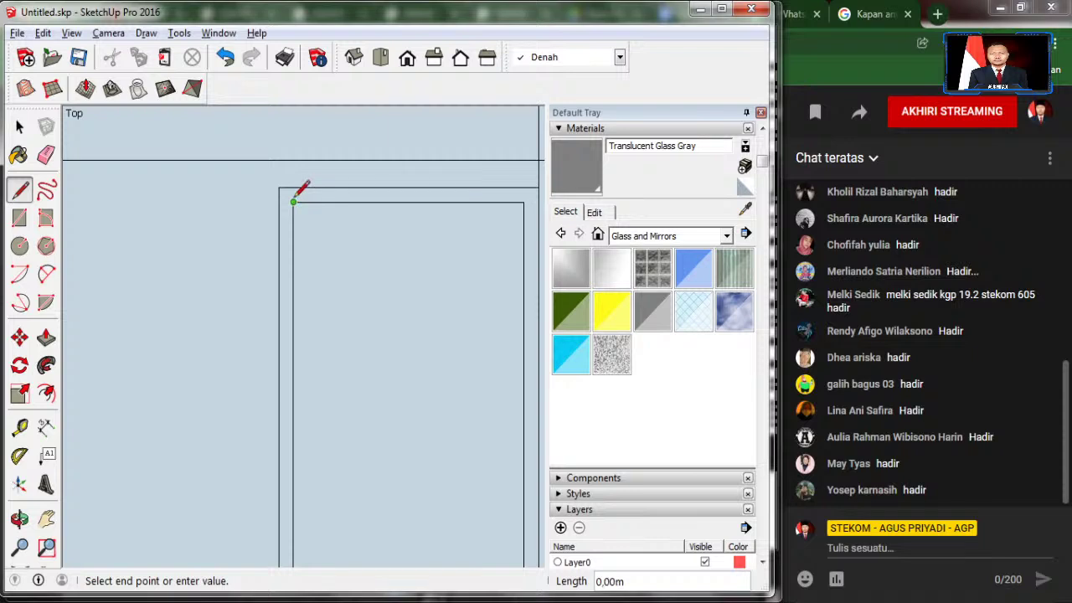
{"action": "left_click", "coordinate": [293, 188]}
{"action": "left_click", "coordinate": [293, 201]}
{"action": "left_click", "coordinate": [279, 201]}
{"action": "left_click", "coordinate": [523, 202]}
{"action": "left_click", "coordinate": [539, 202]}
{"action": "left_click", "coordinate": [523, 202]}
{"action": "left_click", "coordinate": [539, 197]}
Step: Extend both inner frame sides down to the floor edge
{"action": "scroll", "coordinate": [402, 164], "scroll_direction": "down", "scroll_amount": 2}
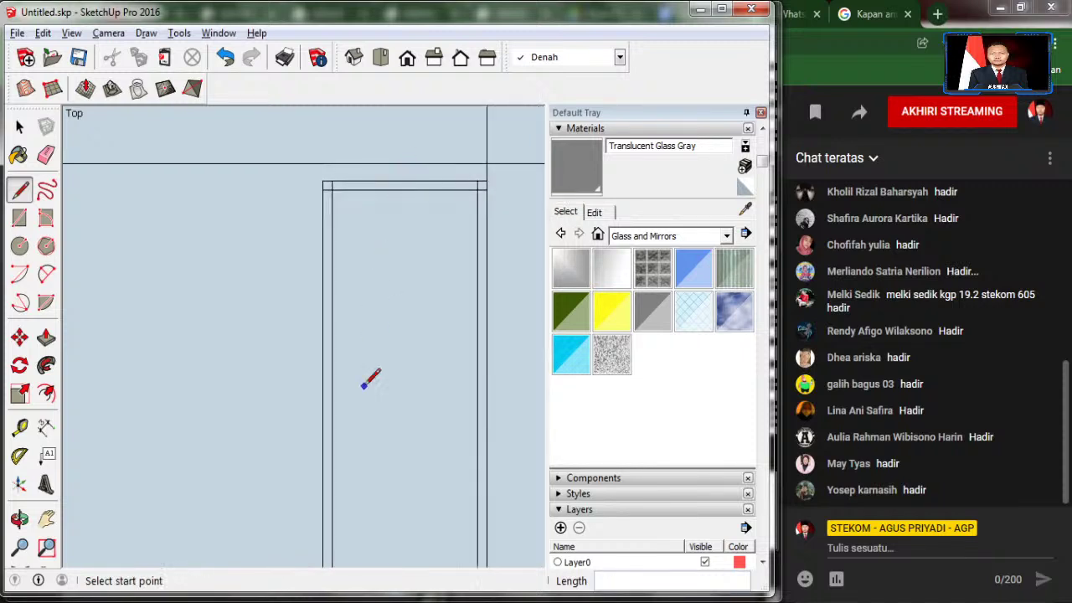
{"action": "scroll", "coordinate": [394, 240], "scroll_direction": "down", "scroll_amount": 1}
{"action": "scroll", "coordinate": [359, 455], "scroll_direction": "up", "scroll_amount": 2}
{"action": "scroll", "coordinate": [358, 476], "scroll_direction": "up", "scroll_amount": 1}
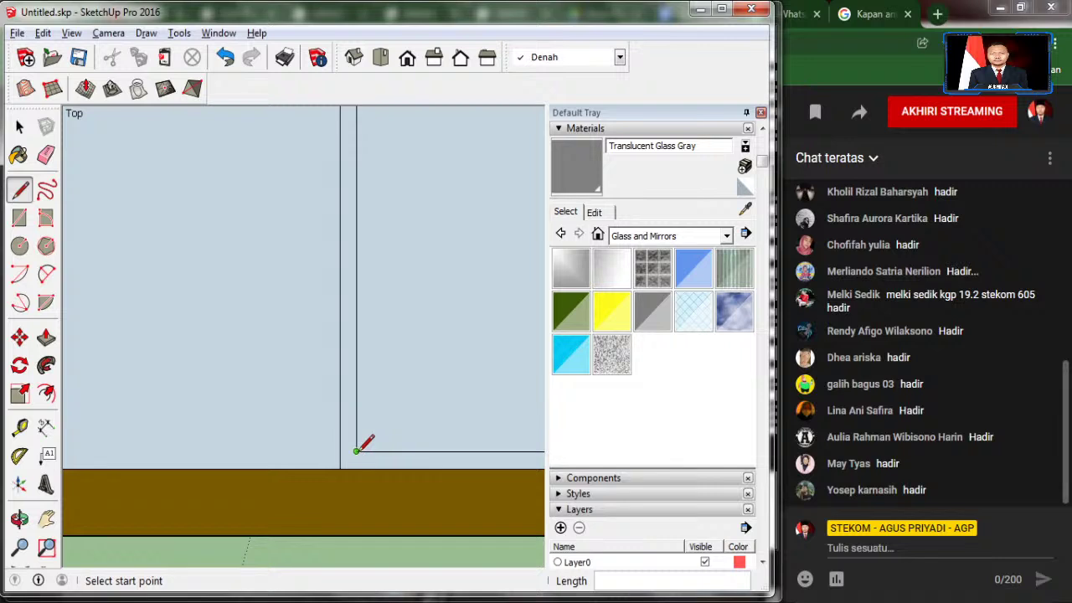
{"action": "left_click", "coordinate": [357, 451]}
{"action": "left_click", "coordinate": [358, 468]}
{"action": "scroll", "coordinate": [280, 435], "scroll_direction": "down", "scroll_amount": 1}
{"action": "scroll", "coordinate": [342, 339], "scroll_direction": "down", "scroll_amount": 2}
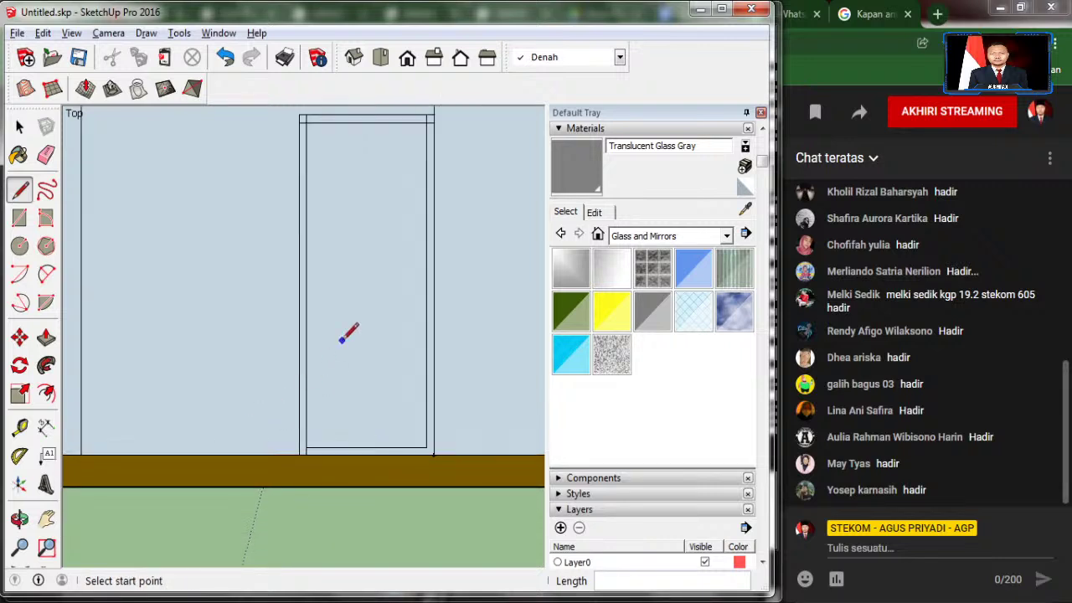
{"action": "scroll", "coordinate": [426, 423], "scroll_direction": "up", "scroll_amount": 2}
{"action": "left_click", "coordinate": [428, 459]}
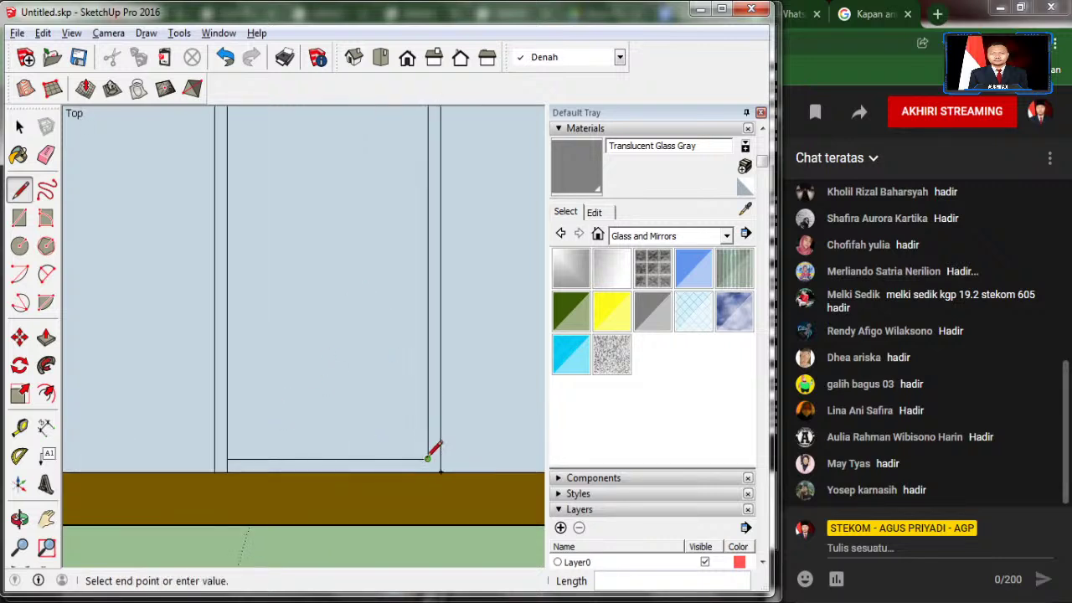
{"action": "left_click", "coordinate": [428, 471]}
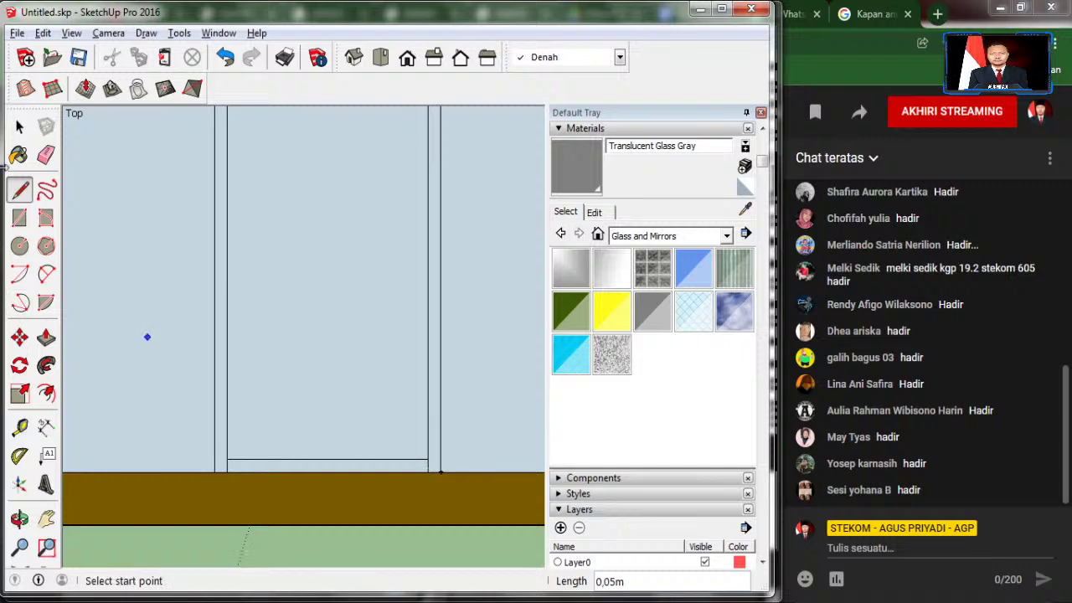
Step: Erase the door frame's bottom inner line
{"action": "left_click", "coordinate": [46, 155]}
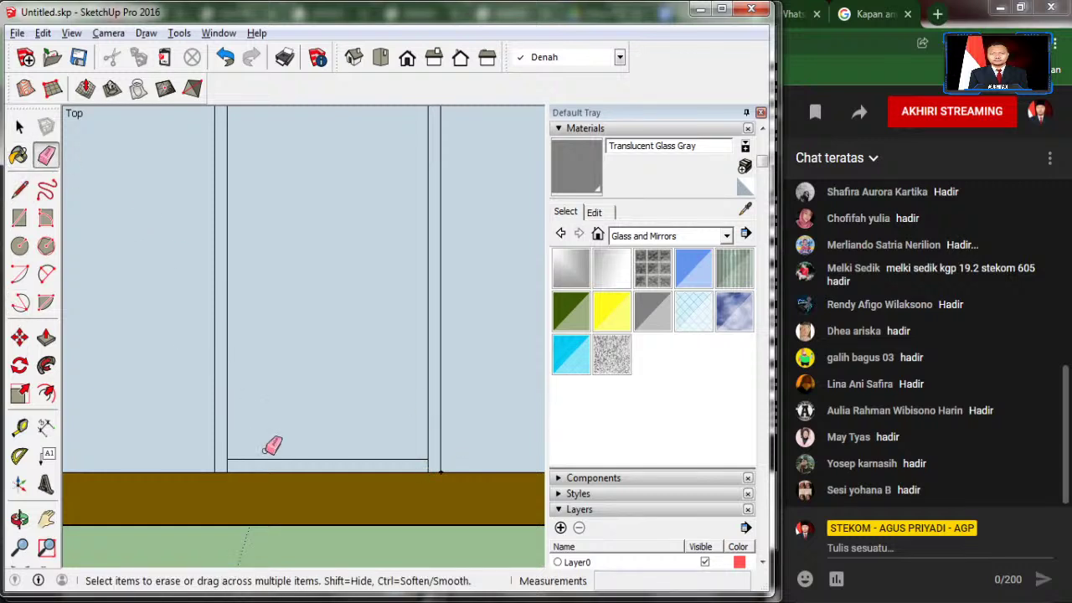
{"action": "left_click", "coordinate": [268, 459]}
{"action": "scroll", "coordinate": [268, 459], "scroll_direction": "down", "scroll_amount": 1}
{"action": "scroll", "coordinate": [268, 458], "scroll_direction": "down", "scroll_amount": 1}
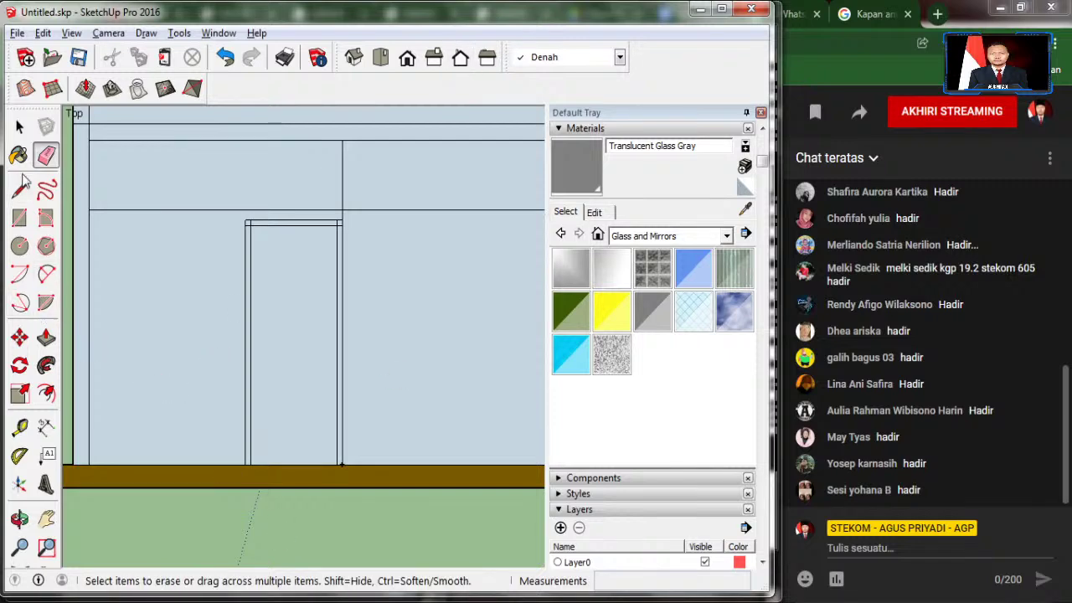
Step: Draw a short horizontal line across the door from its left edge midpoint
{"action": "left_click", "coordinate": [19, 245]}
{"action": "scroll", "coordinate": [263, 342], "scroll_direction": "up", "scroll_amount": 1}
{"action": "scroll", "coordinate": [271, 356], "scroll_direction": "up", "scroll_amount": 1}
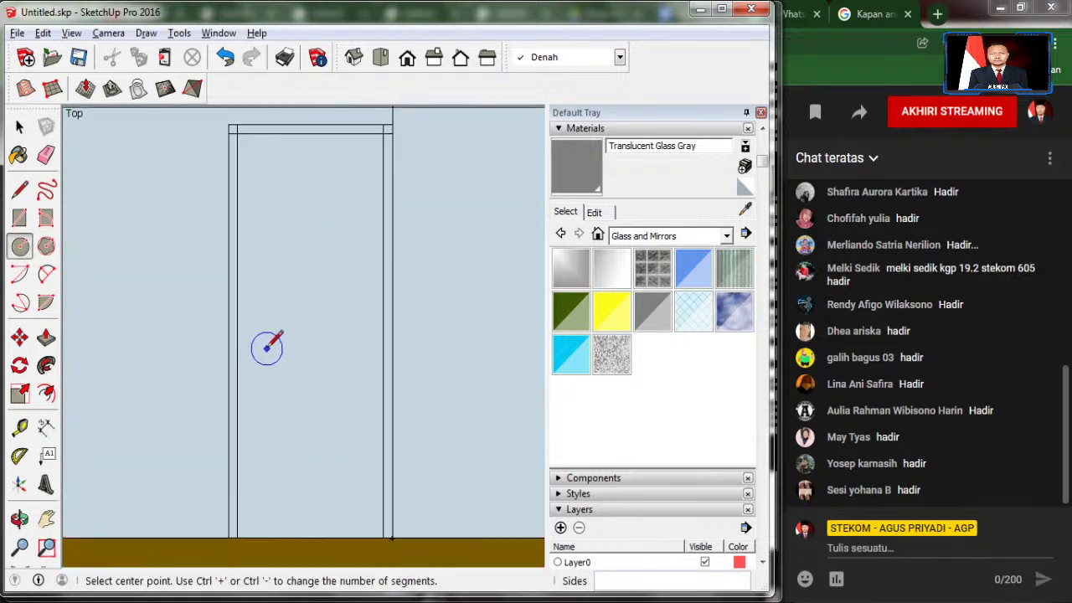
{"action": "scroll", "coordinate": [289, 339], "scroll_direction": "down", "scroll_amount": 1}
{"action": "scroll", "coordinate": [296, 333], "scroll_direction": "down", "scroll_amount": 2}
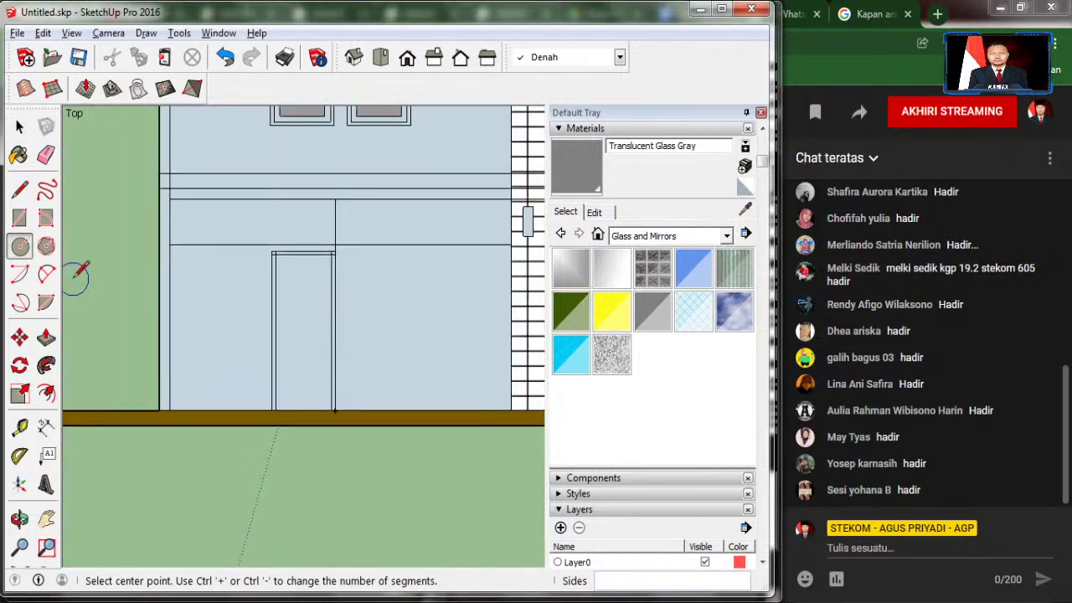
{"action": "left_click", "coordinate": [19, 190]}
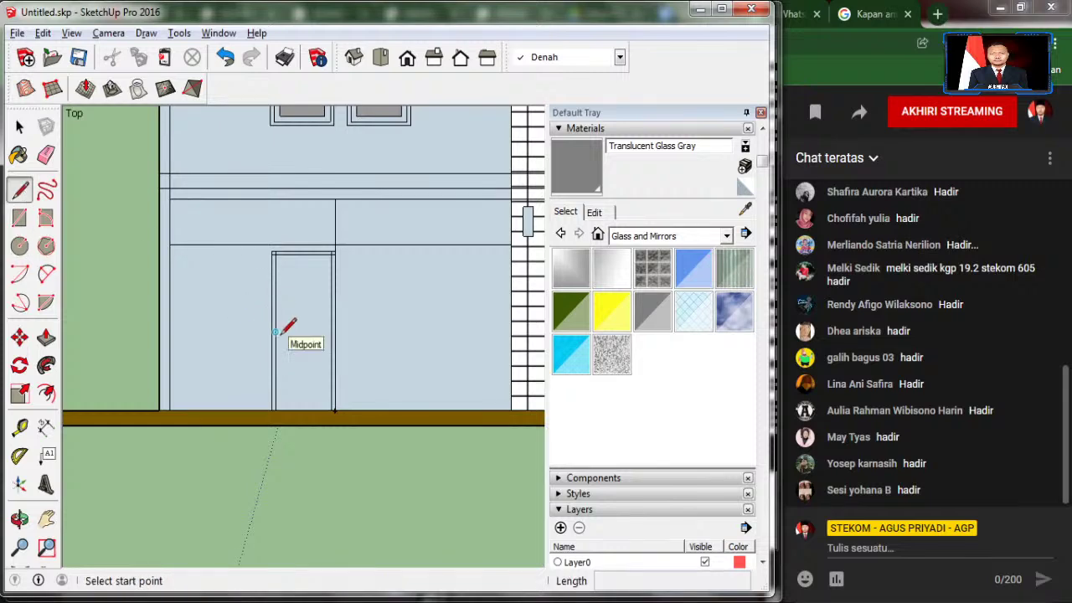
{"action": "left_click", "coordinate": [275, 332]}
{"action": "left_click", "coordinate": [319, 333]}
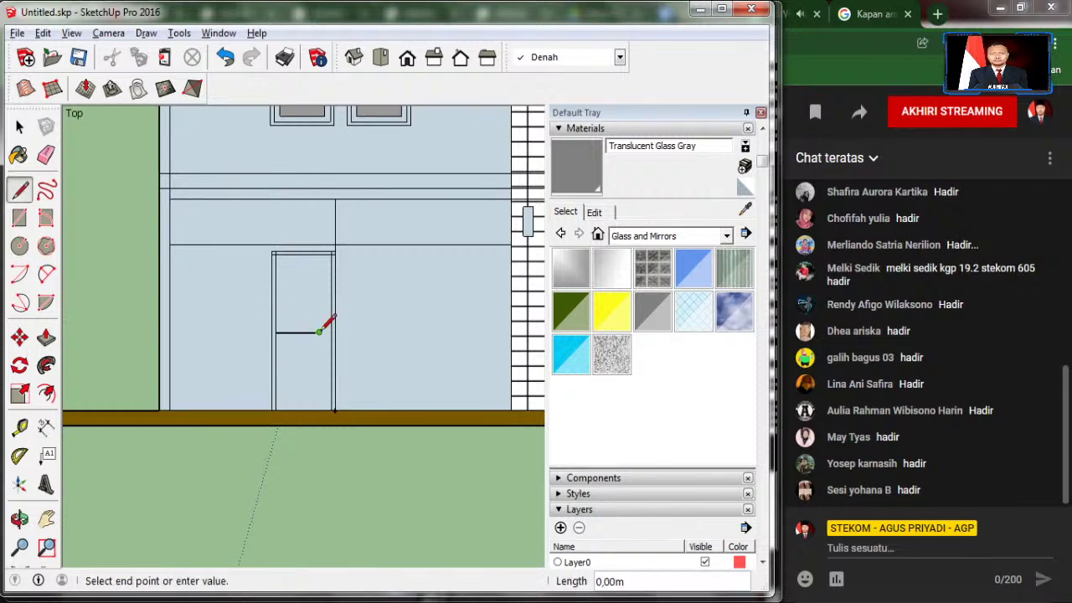
Step: Add a circle of radius 0,01 on the door's vertical edge as the handle
{"action": "left_click", "coordinate": [19, 245]}
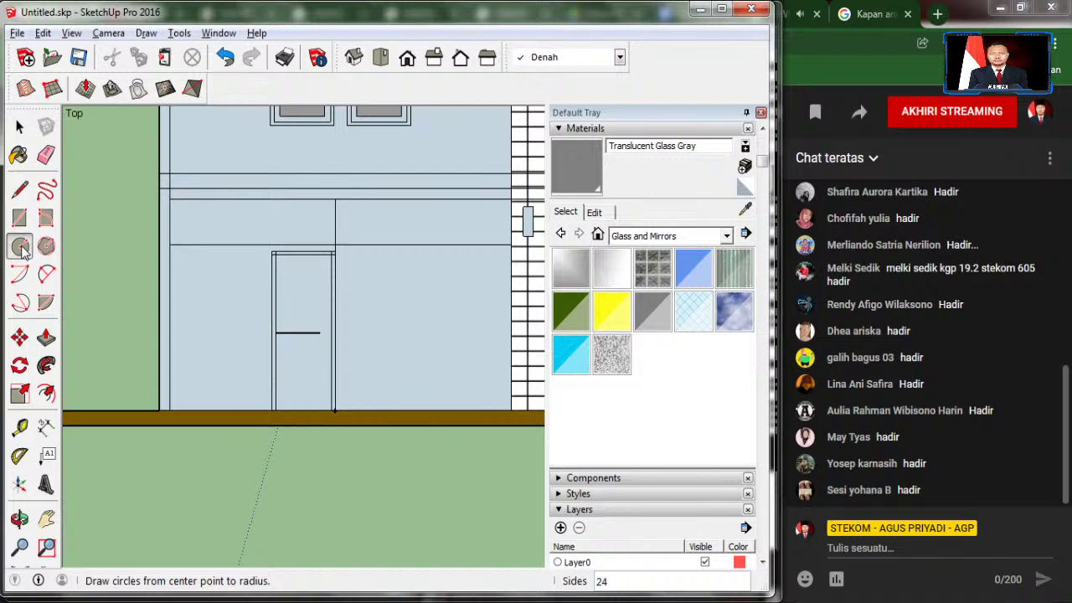
{"action": "scroll", "coordinate": [256, 330], "scroll_direction": "up", "scroll_amount": 2}
{"action": "scroll", "coordinate": [318, 328], "scroll_direction": "up", "scroll_amount": 2}
{"action": "scroll", "coordinate": [306, 325], "scroll_direction": "up", "scroll_amount": 2}
{"action": "scroll", "coordinate": [272, 331], "scroll_direction": "up", "scroll_amount": 2}
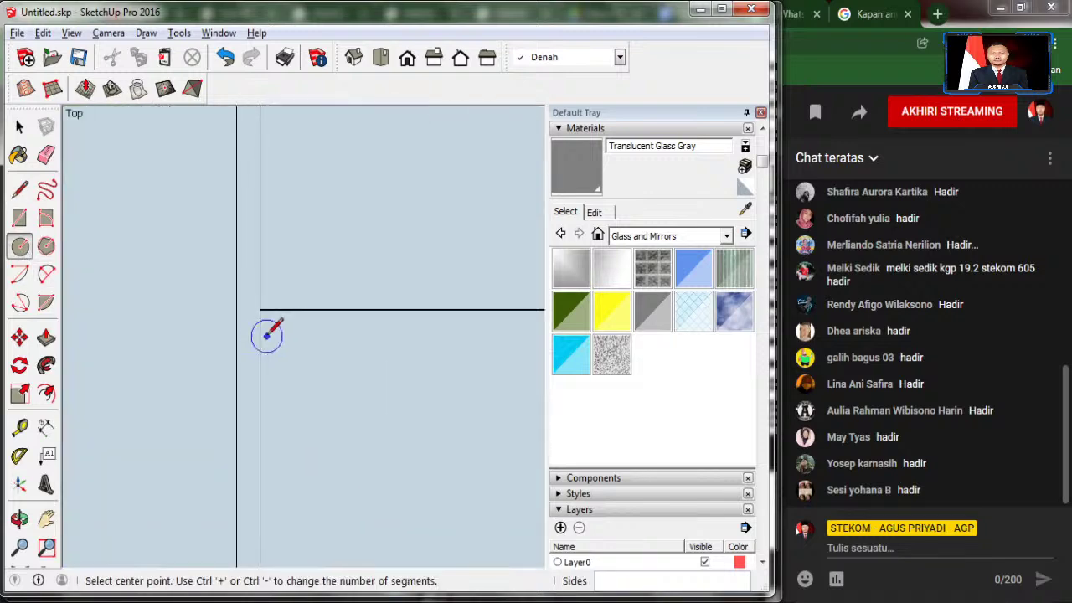
{"action": "scroll", "coordinate": [281, 312], "scroll_direction": "up", "scroll_amount": 2}
{"action": "scroll", "coordinate": [283, 301], "scroll_direction": "up", "scroll_amount": 1}
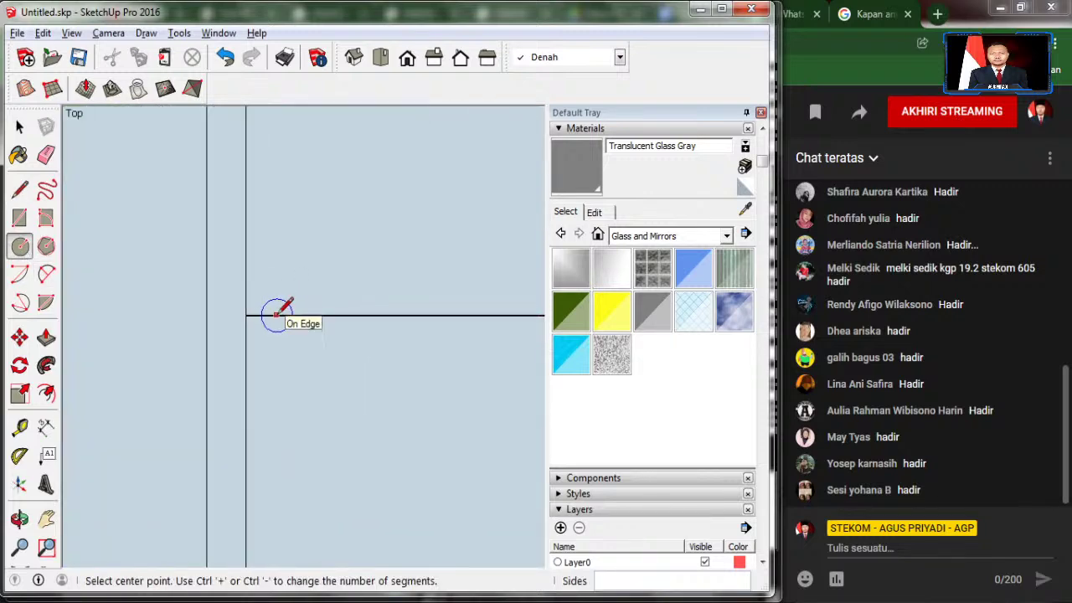
{"action": "left_click", "coordinate": [280, 315]}
{"action": "type", "text": "0.01"}
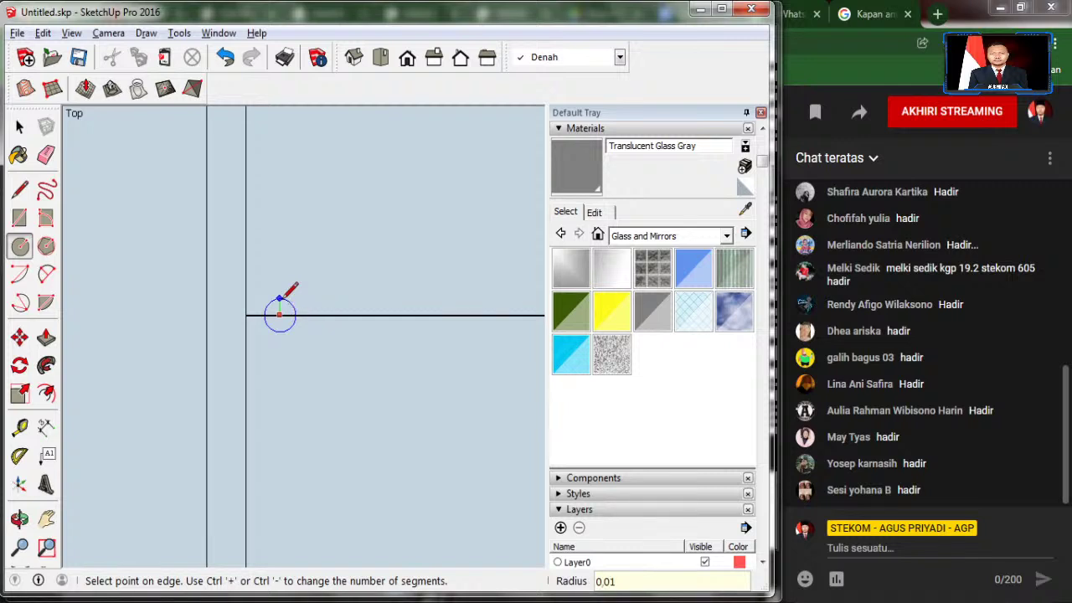
{"action": "type", "text": "0,01"}
{"action": "key", "text": "Return"}
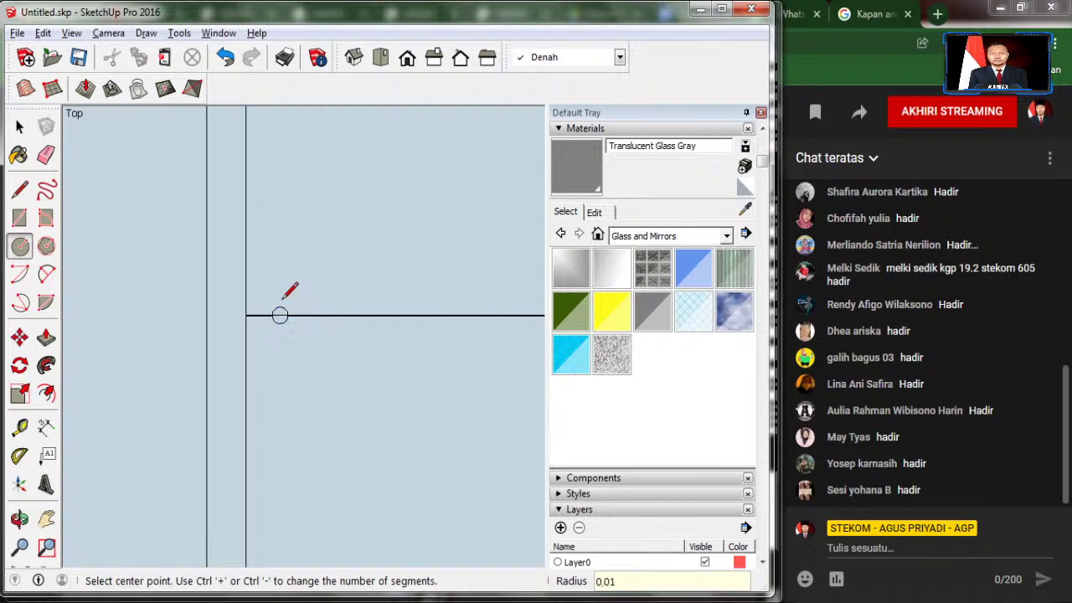
Step: Erase the horizontal line crossing the door edge
{"action": "left_click", "coordinate": [46, 154]}
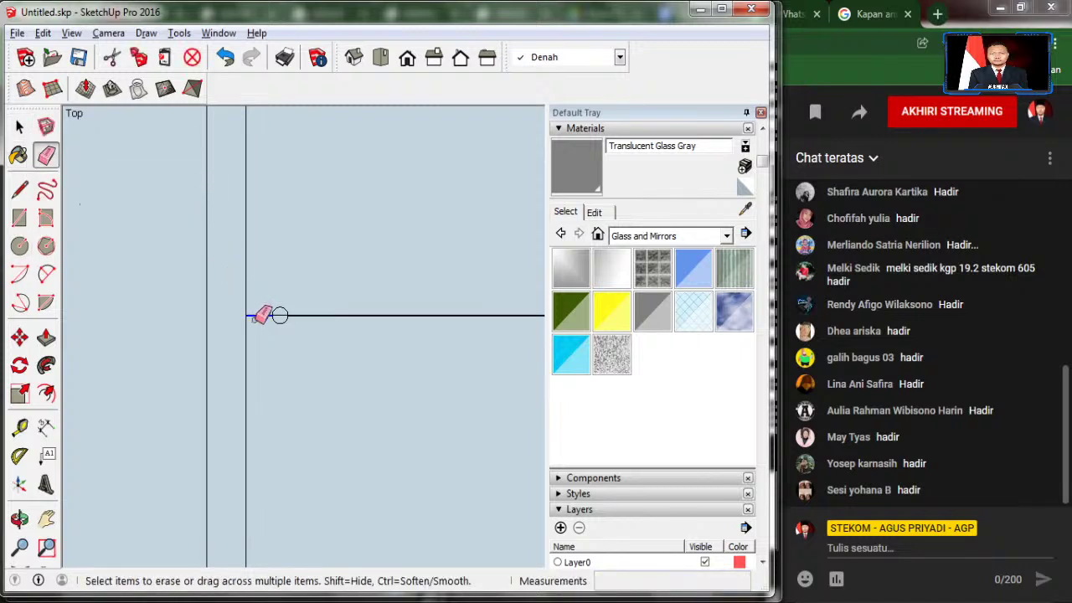
{"action": "left_click", "coordinate": [344, 315]}
{"action": "scroll", "coordinate": [280, 314], "scroll_direction": "up", "scroll_amount": 2}
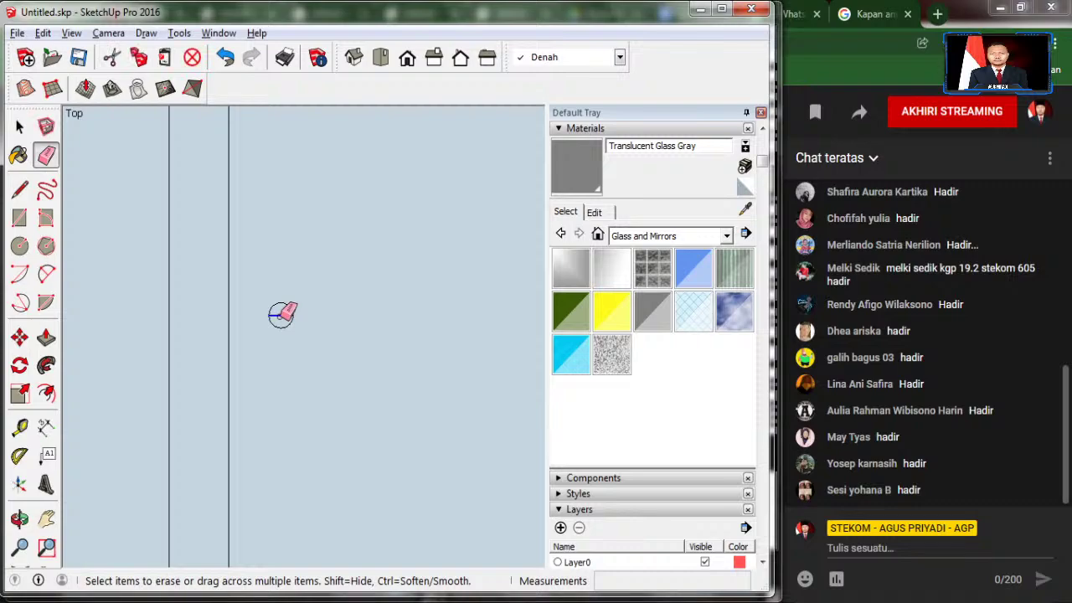
{"action": "scroll", "coordinate": [306, 238], "scroll_direction": "down", "scroll_amount": 3}
Step: Inspect the TERAS door between R.TAMU and K.TIDUR on the A.jpg plan, then return to SketchUp
{"action": "key", "text": "alt+Tab"}
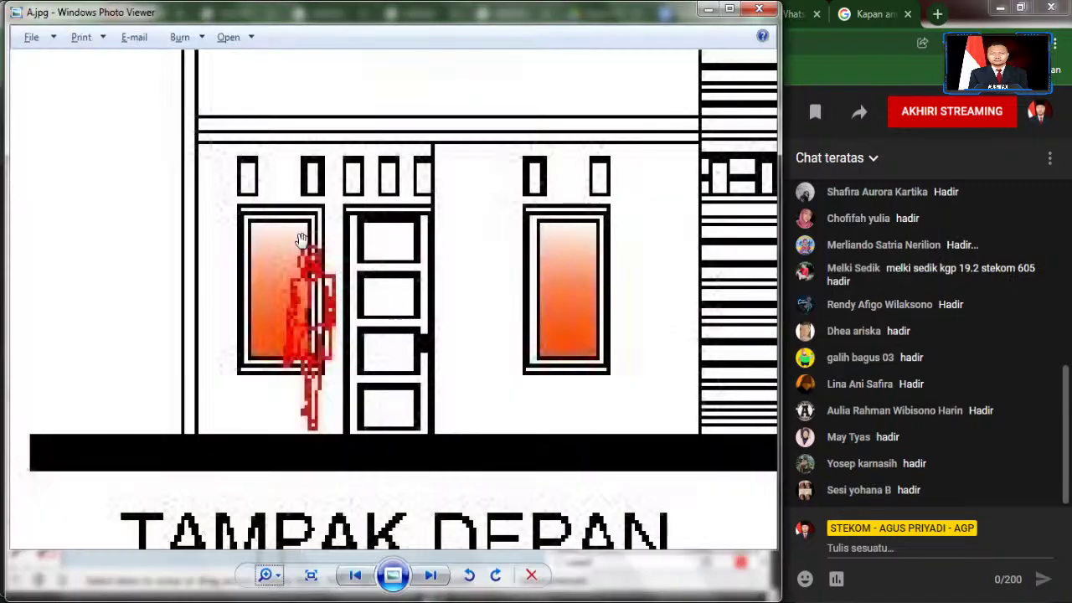
{"action": "scroll", "coordinate": [301, 238], "scroll_direction": "down", "scroll_amount": 2}
{"action": "scroll", "coordinate": [335, 215], "scroll_direction": "down", "scroll_amount": 1}
{"action": "scroll", "coordinate": [268, 335], "scroll_direction": "down", "scroll_amount": 2}
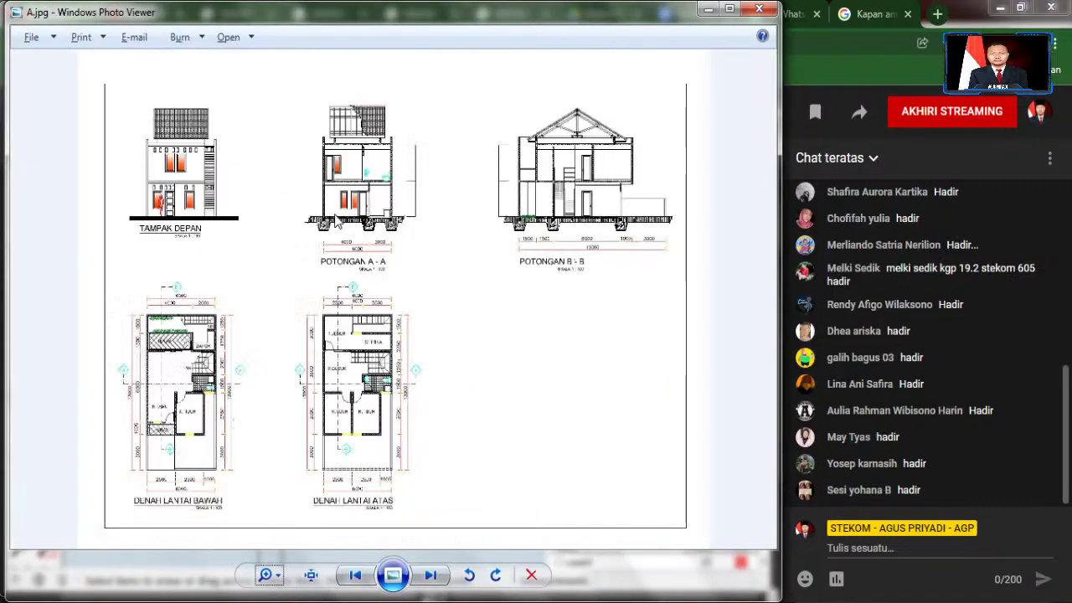
{"action": "scroll", "coordinate": [260, 374], "scroll_direction": "up", "scroll_amount": 1}
{"action": "scroll", "coordinate": [256, 369], "scroll_direction": "up", "scroll_amount": 1}
{"action": "scroll", "coordinate": [251, 369], "scroll_direction": "up", "scroll_amount": 2}
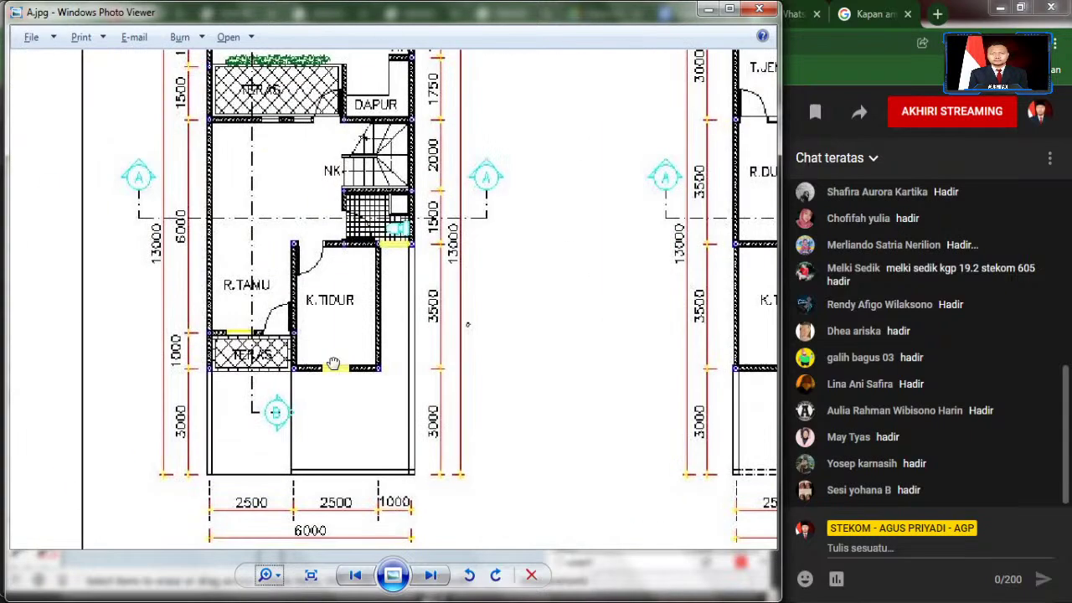
{"action": "scroll", "coordinate": [241, 343], "scroll_direction": "up", "scroll_amount": 1}
{"action": "scroll", "coordinate": [247, 343], "scroll_direction": "up", "scroll_amount": 2}
{"action": "scroll", "coordinate": [260, 339], "scroll_direction": "down", "scroll_amount": 1}
{"action": "scroll", "coordinate": [310, 335], "scroll_direction": "down", "scroll_amount": 1}
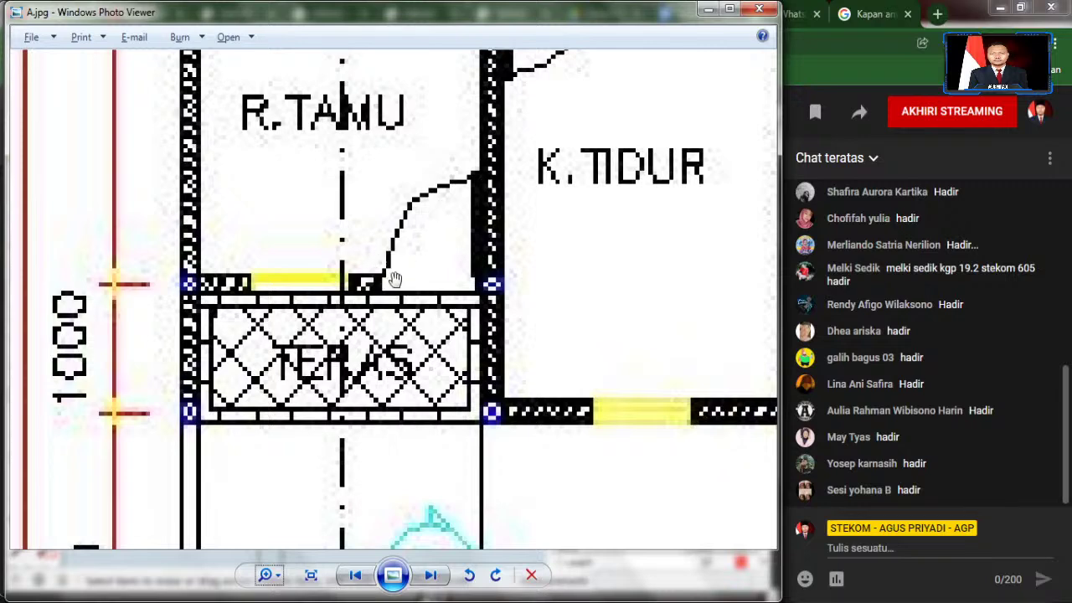
{"action": "scroll", "coordinate": [392, 271], "scroll_direction": "down", "scroll_amount": 2}
{"action": "key", "text": "alt+Tab"}
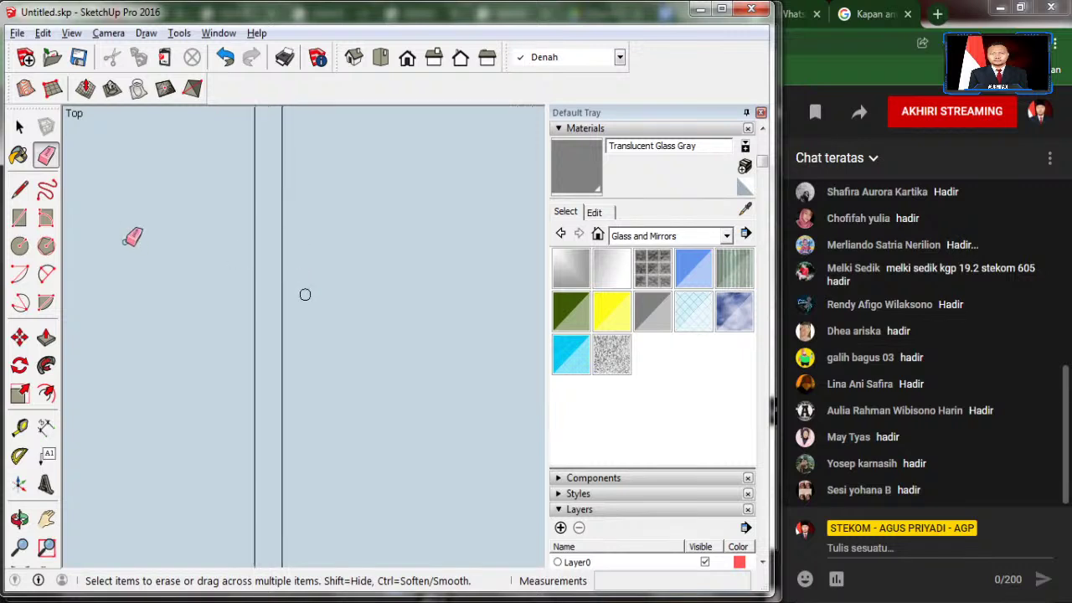
Step: Draw a rectangle around the handle circle and split it with two vertical lines
{"action": "left_click", "coordinate": [17, 229]}
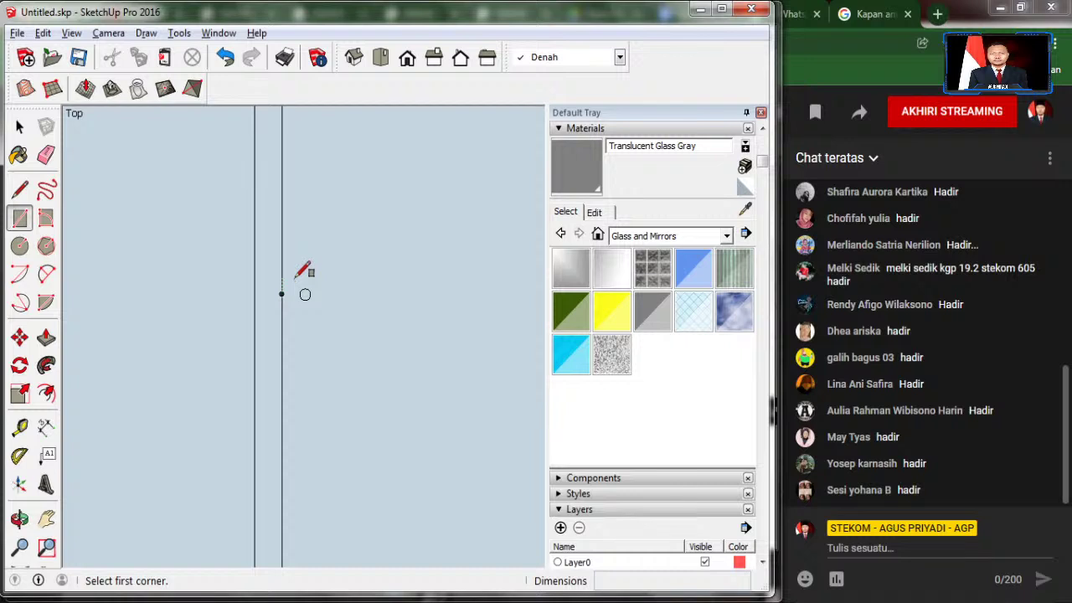
{"action": "left_click", "coordinate": [289, 274]}
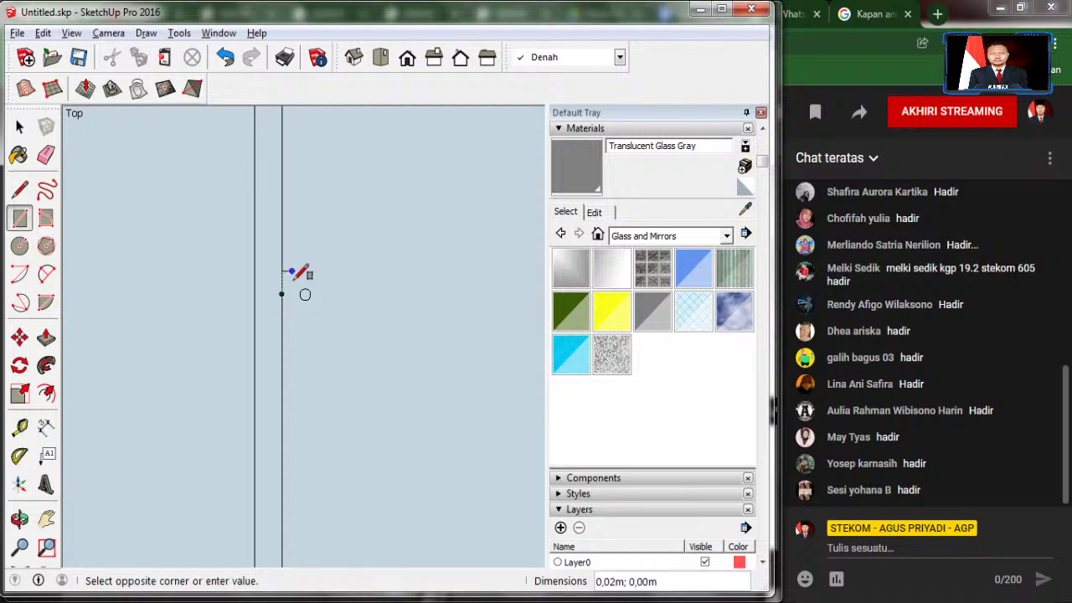
{"action": "left_click", "coordinate": [319, 321]}
{"action": "key", "text": "l"}
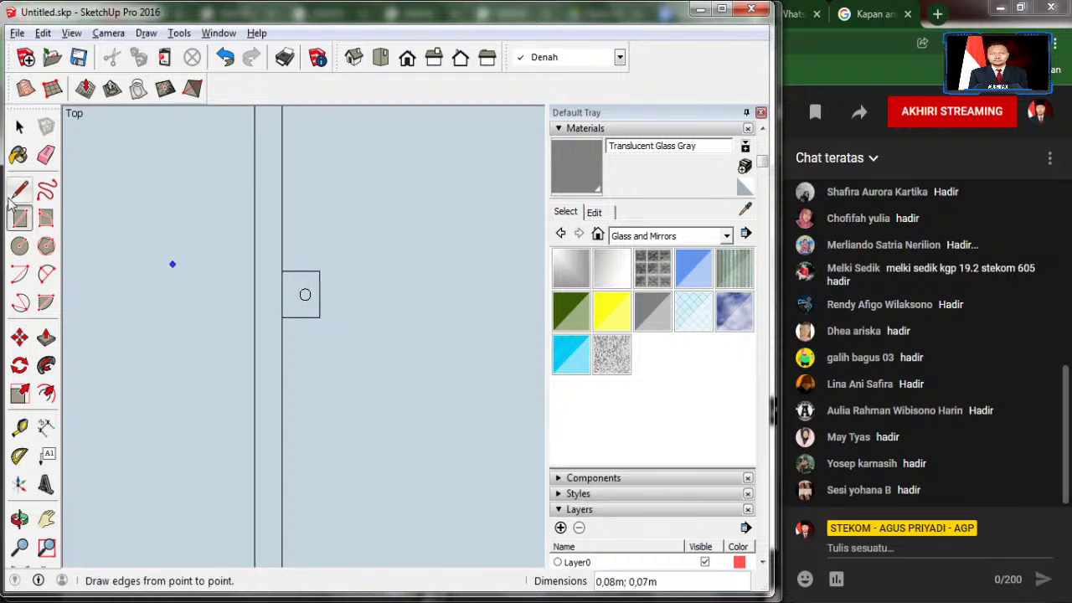
{"action": "scroll", "coordinate": [249, 310], "scroll_direction": "up", "scroll_amount": 2}
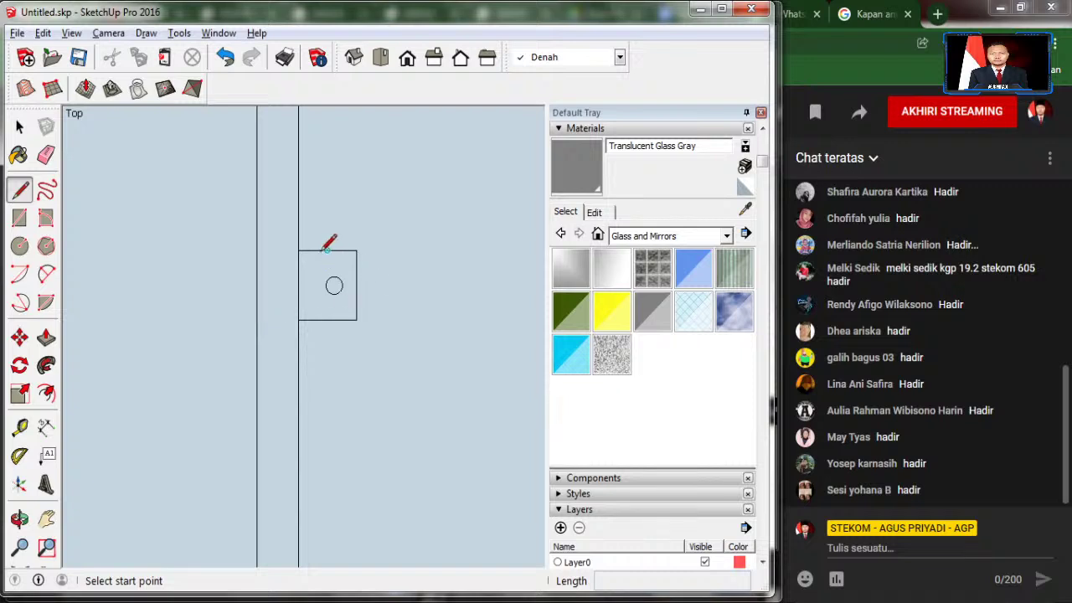
{"action": "scroll", "coordinate": [326, 306], "scroll_direction": "up", "scroll_amount": 2}
{"action": "scroll", "coordinate": [325, 309], "scroll_direction": "up", "scroll_amount": 2}
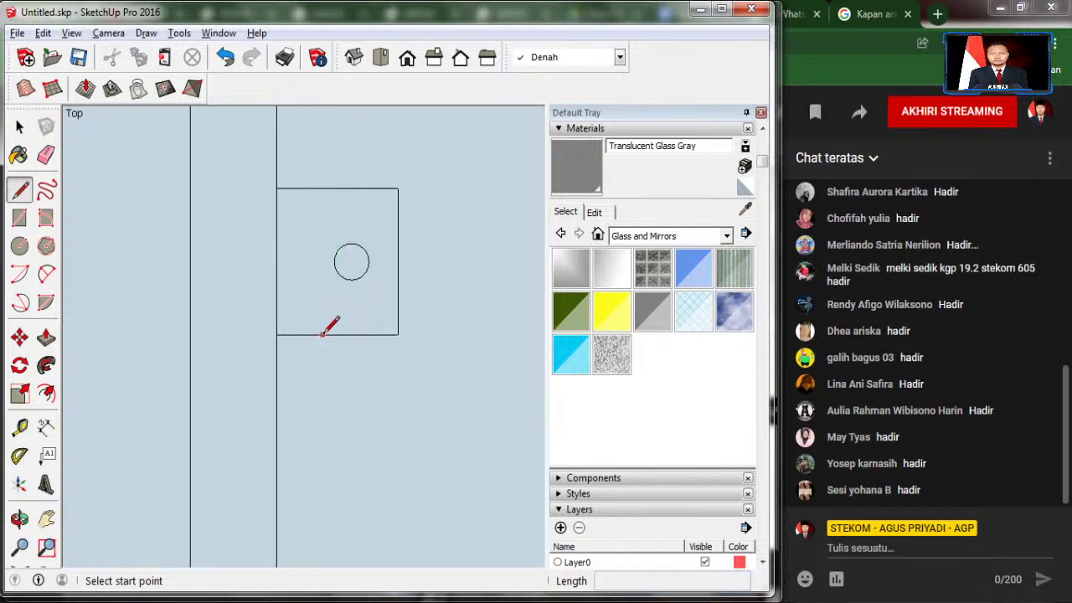
{"action": "left_click", "coordinate": [322, 334]}
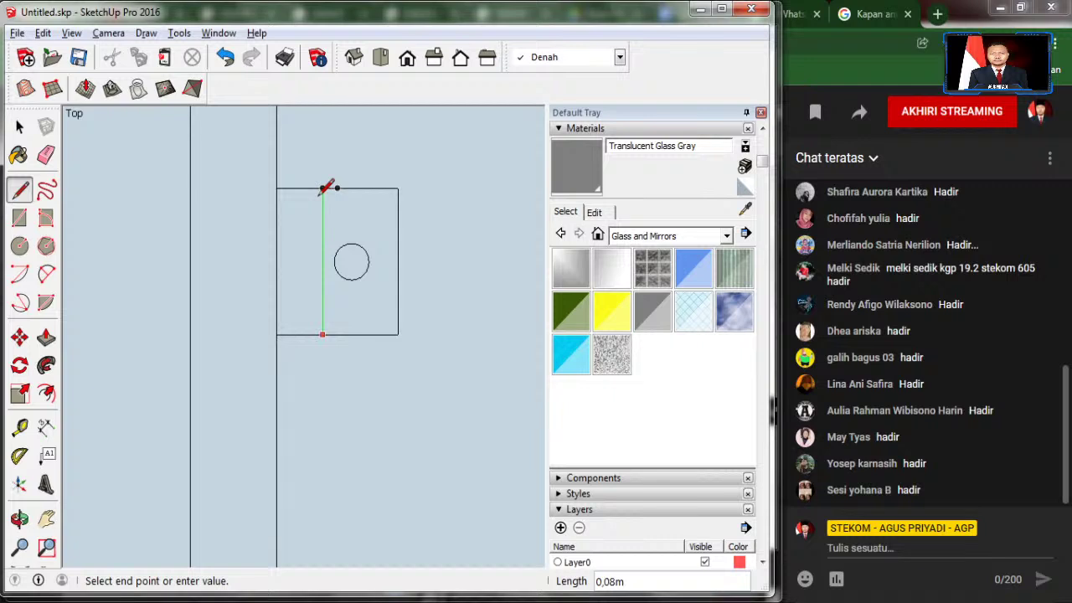
{"action": "left_click", "coordinate": [322, 188]}
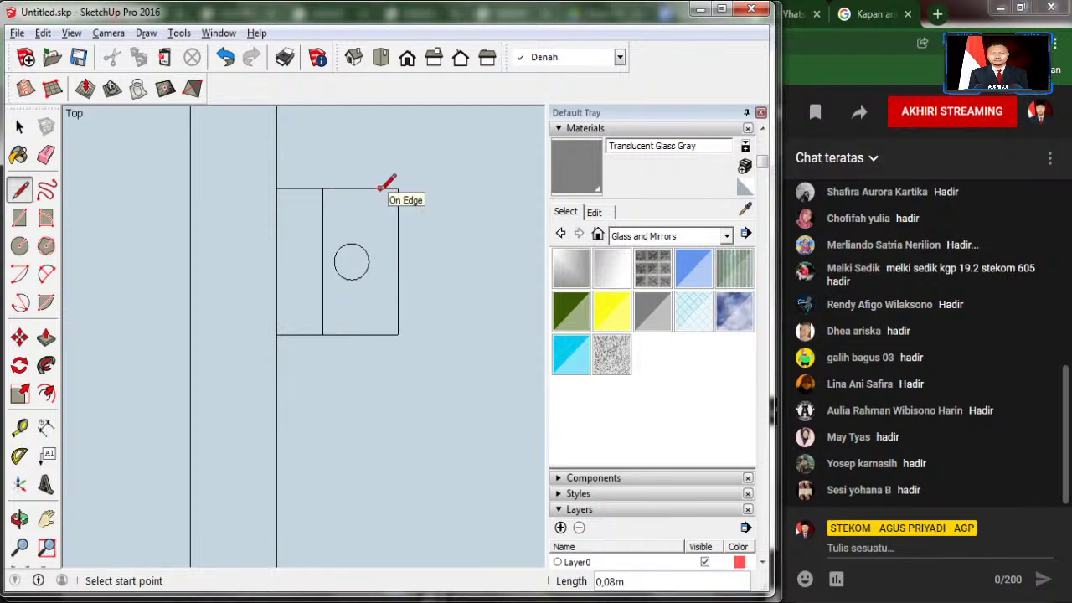
{"action": "left_click", "coordinate": [379, 189]}
{"action": "left_click", "coordinate": [379, 335]}
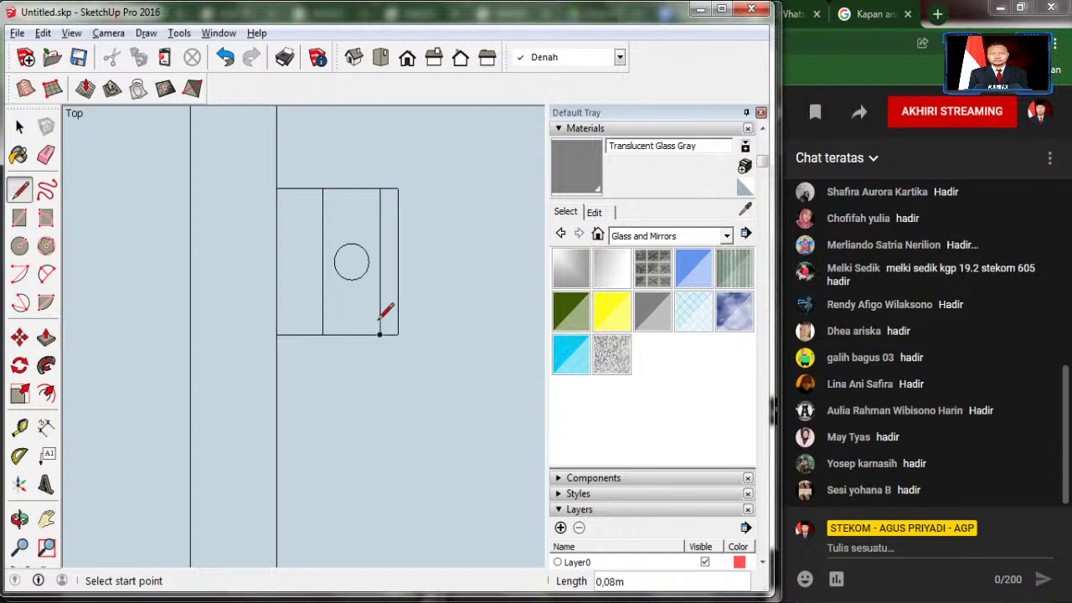
Step: Erase the leftover edges around the narrow strip and view the wall from the front
{"action": "left_click", "coordinate": [46, 155]}
{"action": "left_click_drag", "start_coordinate": [247, 198], "coordinate": [300, 341]}
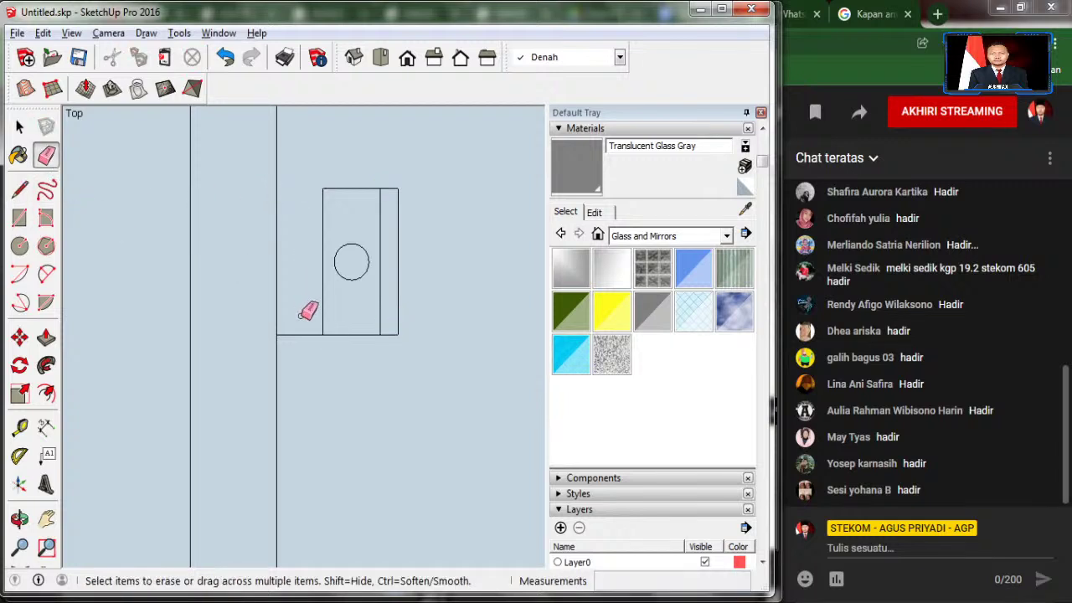
{"action": "left_click_drag", "start_coordinate": [401, 334], "coordinate": [397, 324]}
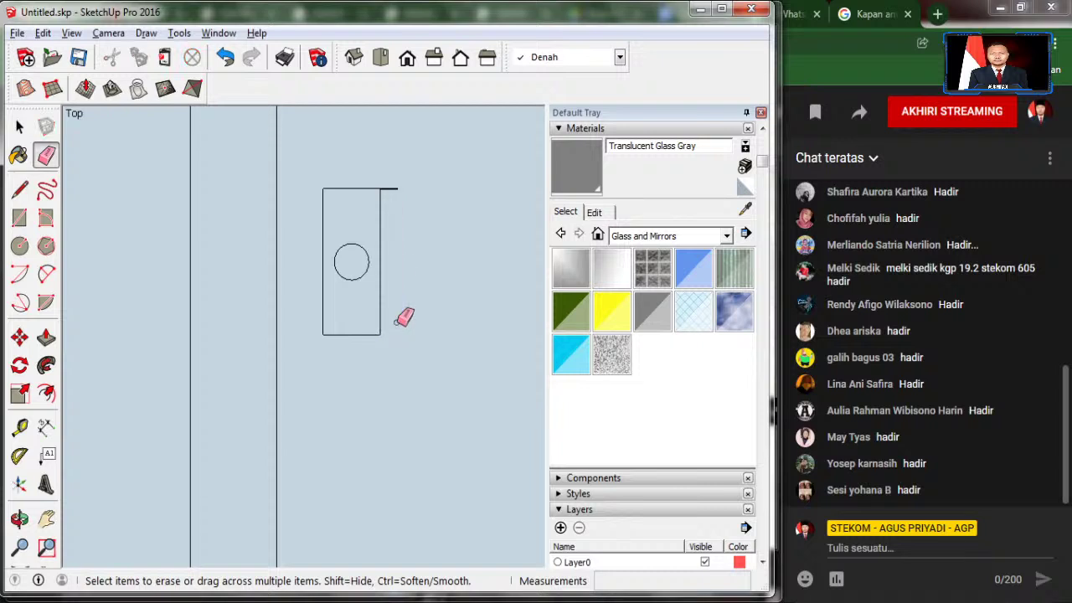
{"action": "mouse_move", "coordinate": [400, 187]}
{"action": "middle_mouse_down"}
{"action": "mouse_move", "coordinate": [352, 322]}
{"action": "mouse_move", "coordinate": [343, 245]}
{"action": "middle_mouse_up"}
{"action": "scroll", "coordinate": [343, 246], "scroll_direction": "down", "scroll_amount": 2}
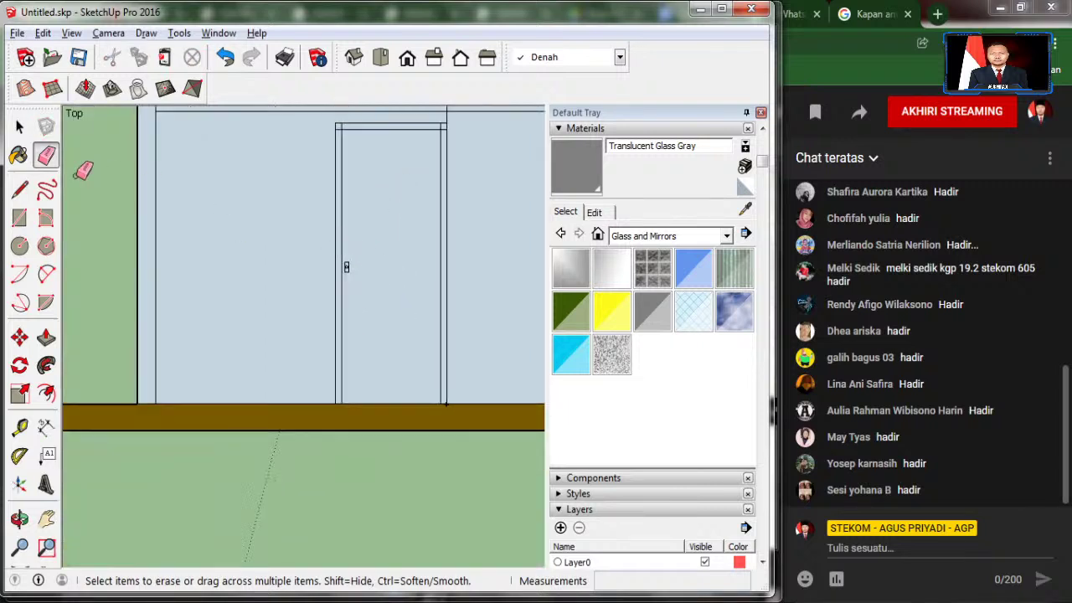
Step: Select the left window of the pair
{"action": "left_click", "coordinate": [19, 126]}
{"action": "scroll", "coordinate": [156, 311], "scroll_direction": "down", "scroll_amount": 3}
{"action": "scroll", "coordinate": [155, 314], "scroll_direction": "down", "scroll_amount": 1}
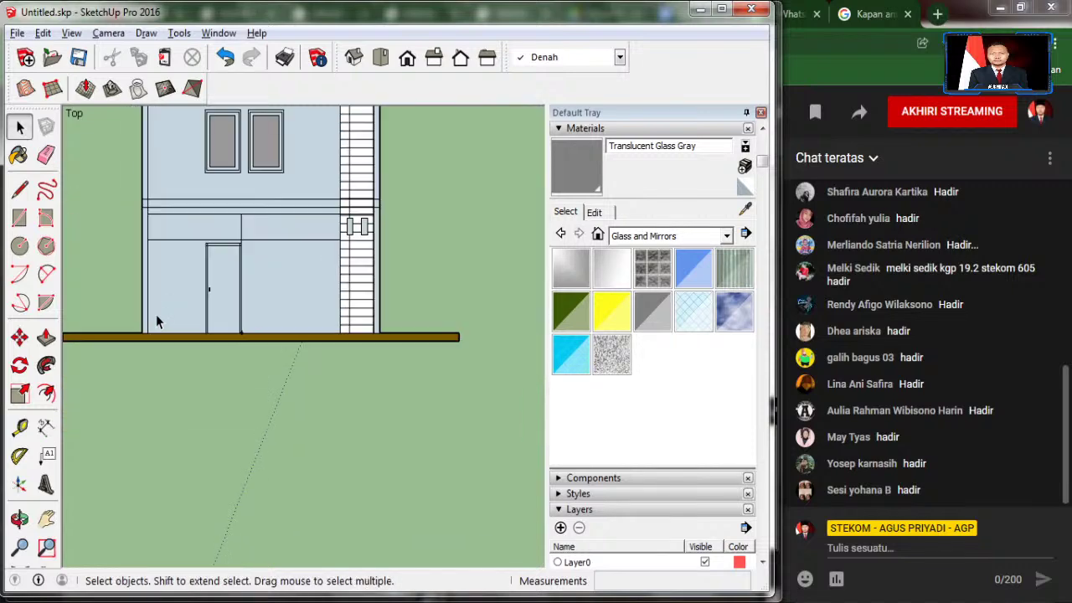
{"action": "scroll", "coordinate": [156, 314], "scroll_direction": "down", "scroll_amount": 2}
{"action": "scroll", "coordinate": [494, 306], "scroll_direction": "up", "scroll_amount": 3}
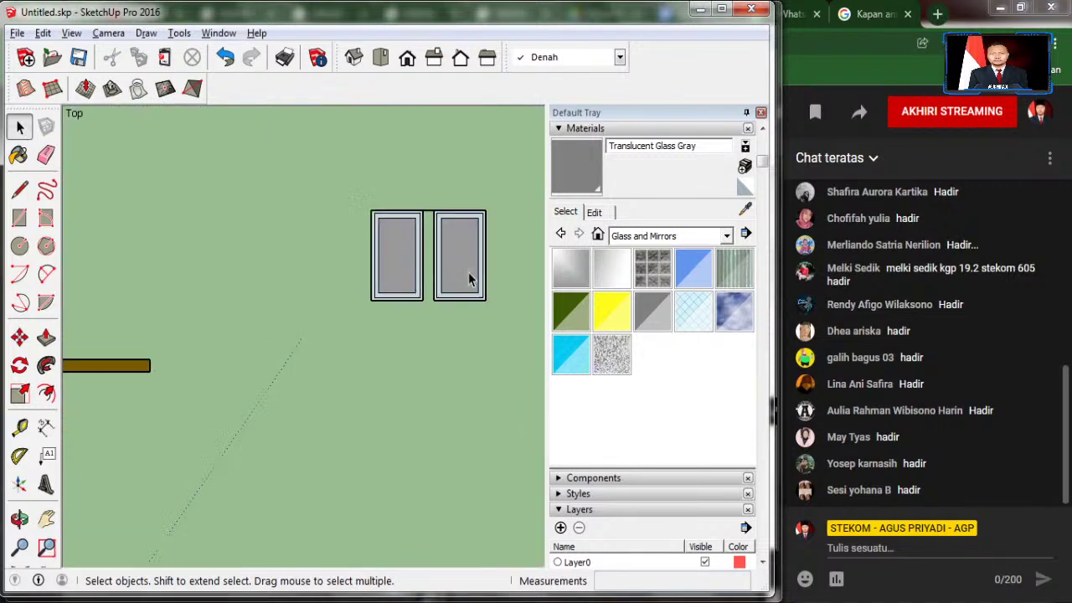
{"action": "left_click_drag", "start_coordinate": [345, 169], "coordinate": [433, 332]}
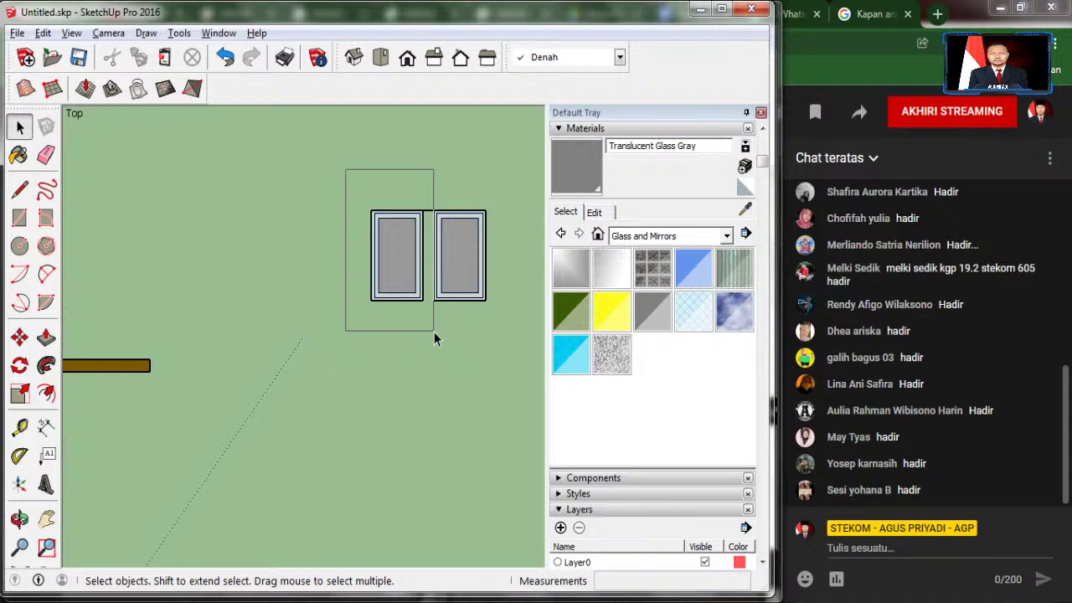
{"action": "scroll", "coordinate": [467, 259], "scroll_direction": "up", "scroll_amount": 2}
{"action": "scroll", "coordinate": [420, 222], "scroll_direction": "up", "scroll_amount": 3}
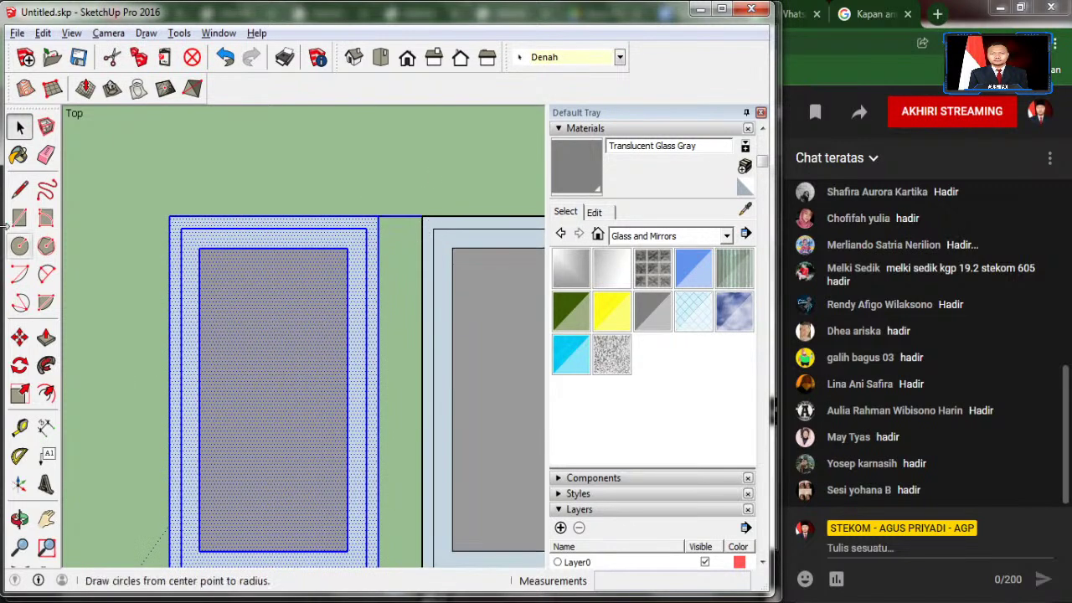
Step: Copy the selected window and place the copy beside the door
{"action": "left_click", "coordinate": [19, 337]}
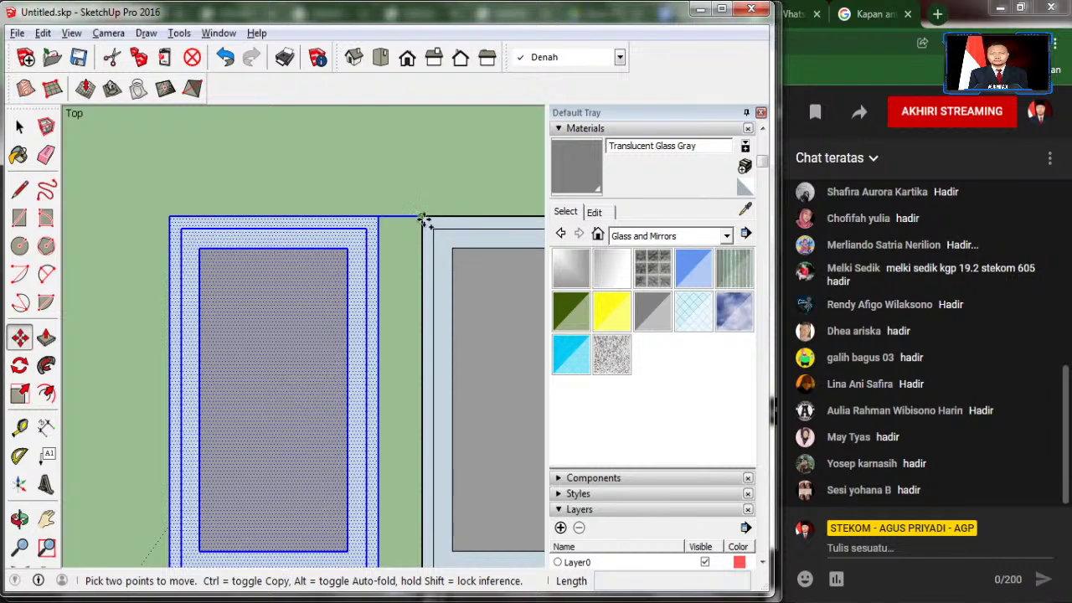
{"action": "key", "text": "ctrl"}
{"action": "left_click", "coordinate": [425, 221]}
{"action": "scroll", "coordinate": [426, 216], "scroll_direction": "down", "scroll_amount": 1}
{"action": "scroll", "coordinate": [431, 220], "scroll_direction": "down", "scroll_amount": 2}
{"action": "scroll", "coordinate": [444, 223], "scroll_direction": "down", "scroll_amount": 2}
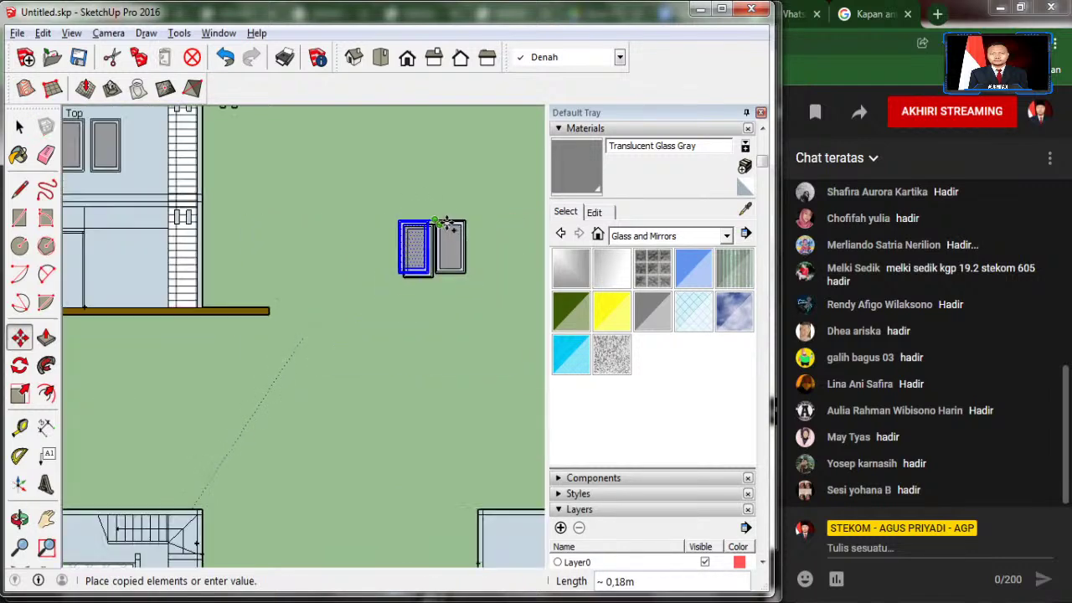
{"action": "scroll", "coordinate": [444, 228], "scroll_direction": "down", "scroll_amount": 2}
{"action": "scroll", "coordinate": [168, 233], "scroll_direction": "up", "scroll_amount": 2}
{"action": "scroll", "coordinate": [220, 230], "scroll_direction": "up", "scroll_amount": 2}
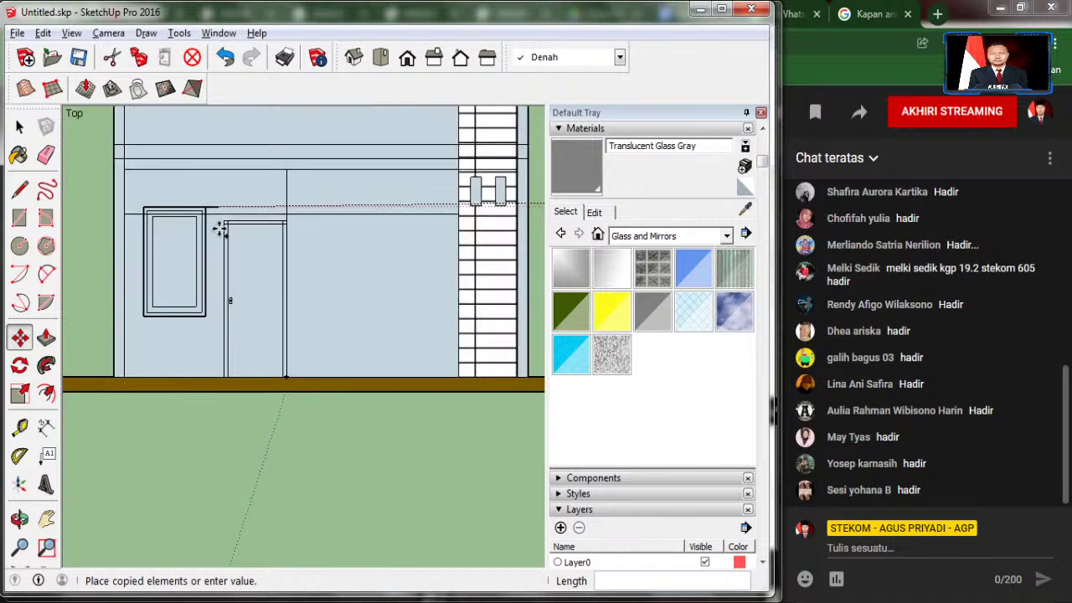
{"action": "scroll", "coordinate": [220, 230], "scroll_direction": "up", "scroll_amount": 2}
{"action": "scroll", "coordinate": [222, 232], "scroll_direction": "up", "scroll_amount": 2}
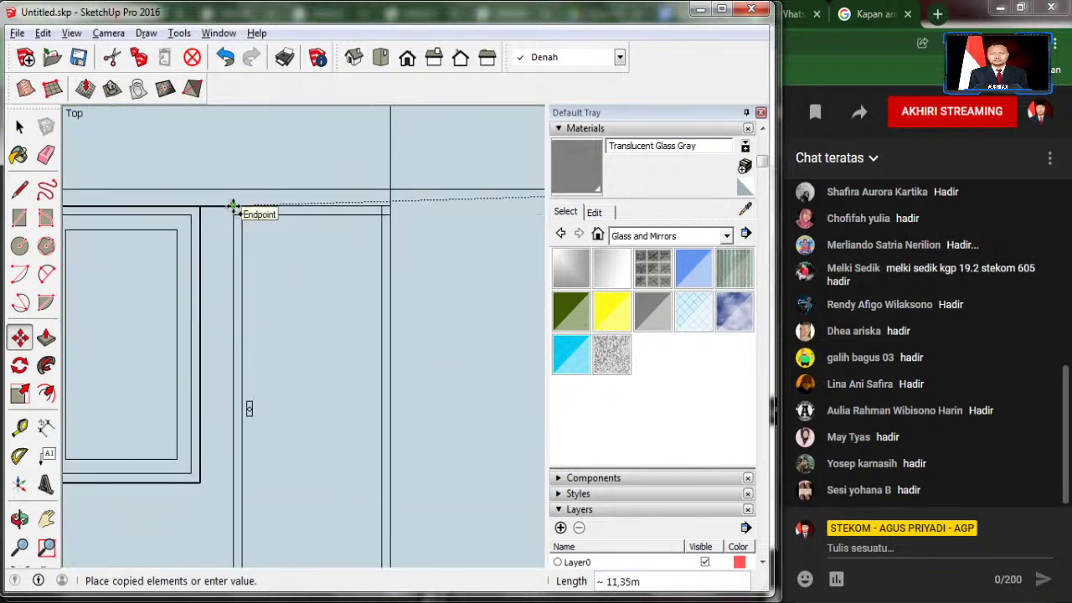
{"action": "left_click", "coordinate": [234, 206]}
{"action": "scroll", "coordinate": [236, 193], "scroll_direction": "down", "scroll_amount": 2}
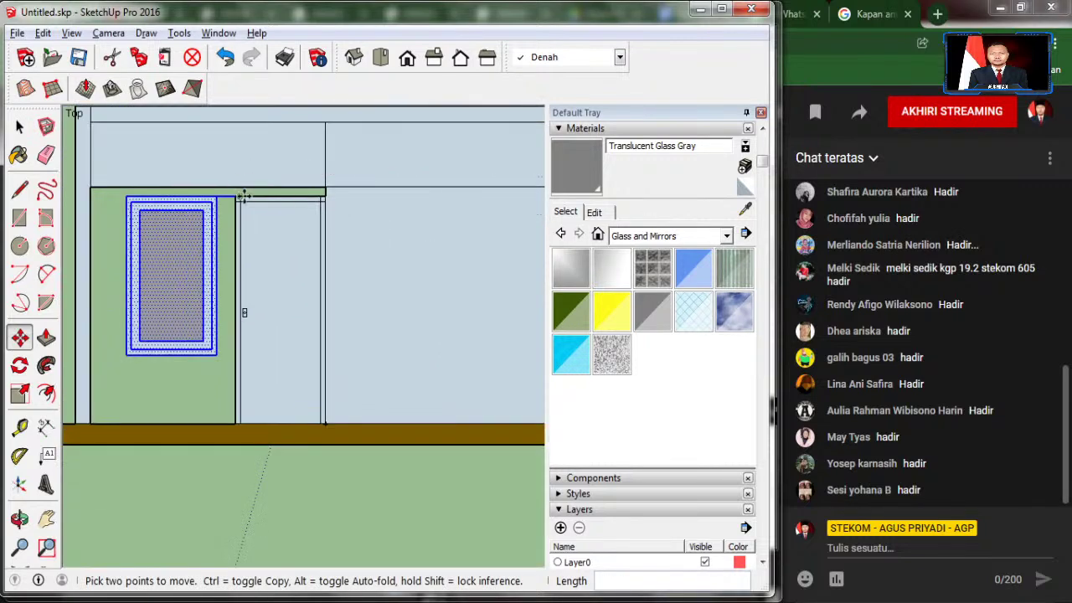
{"action": "left_click", "coordinate": [20, 126]}
Step: Erase the stray edge above the door and redraw the wall's left edge to restore the face
{"action": "left_click", "coordinate": [46, 154]}
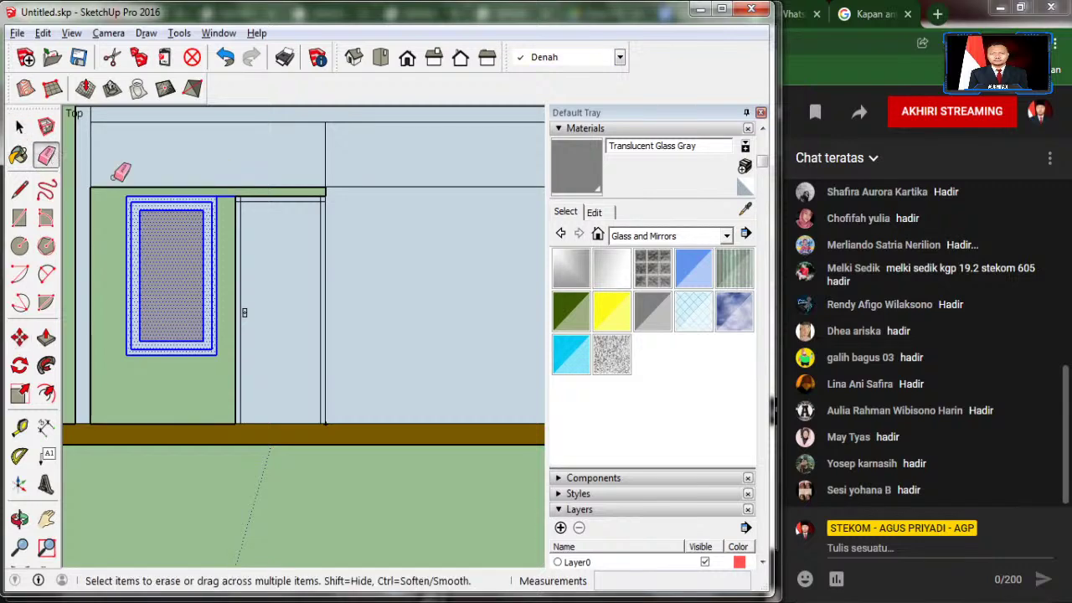
{"action": "left_click", "coordinate": [226, 199]}
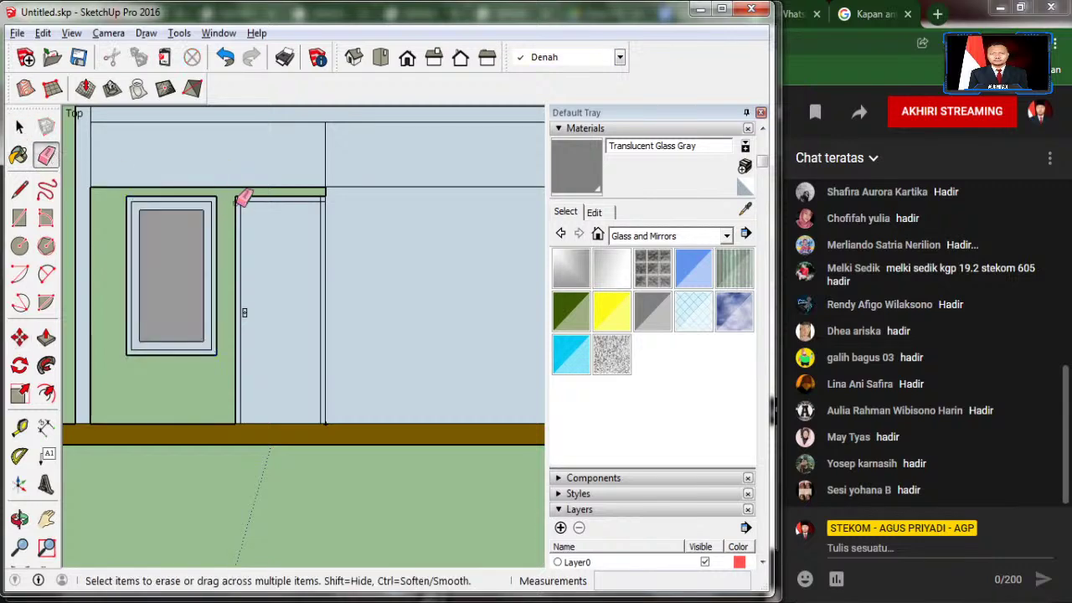
{"action": "left_click", "coordinate": [20, 190]}
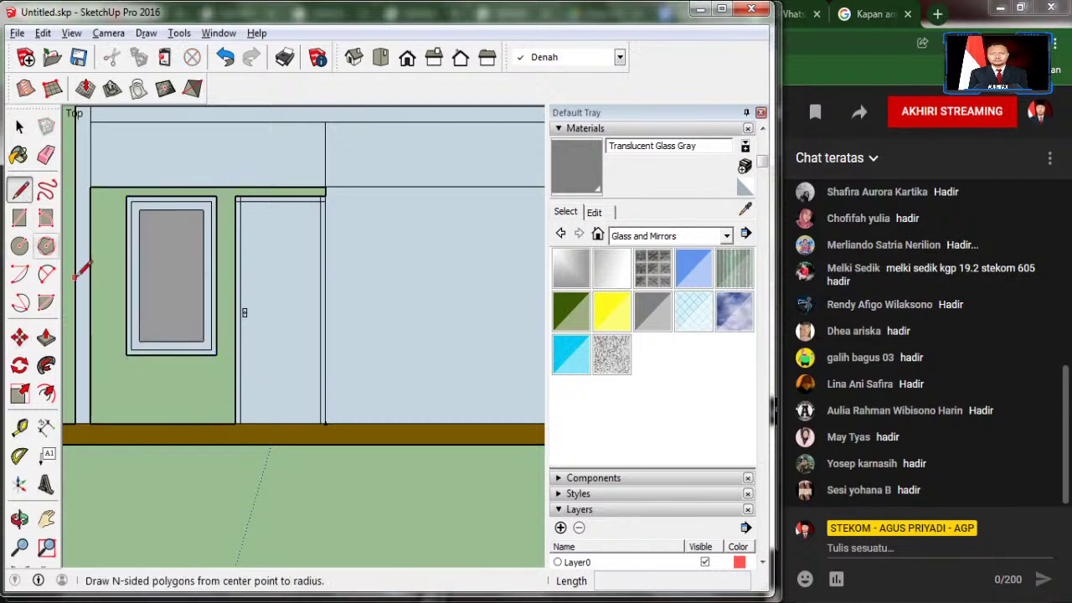
{"action": "left_click", "coordinate": [90, 423]}
{"action": "left_click", "coordinate": [91, 186]}
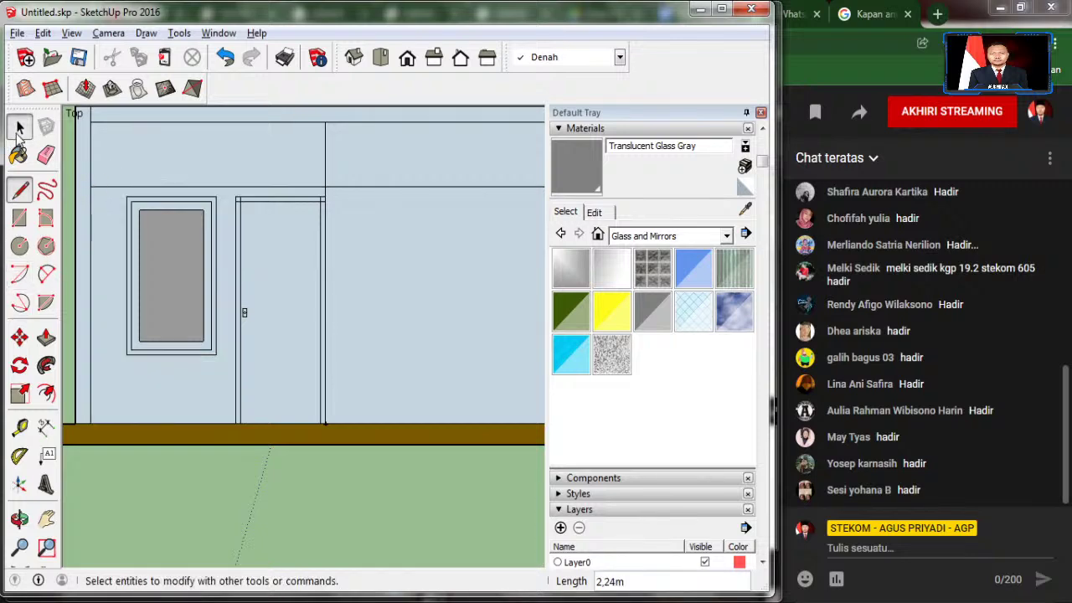
{"action": "left_click", "coordinate": [20, 126]}
{"action": "scroll", "coordinate": [141, 281], "scroll_direction": "down", "scroll_amount": 2}
Step: Check the TAMPAK DEPAN elevation in A.jpg, then return to the SketchUp model
{"action": "key", "text": "alt+Tab"}
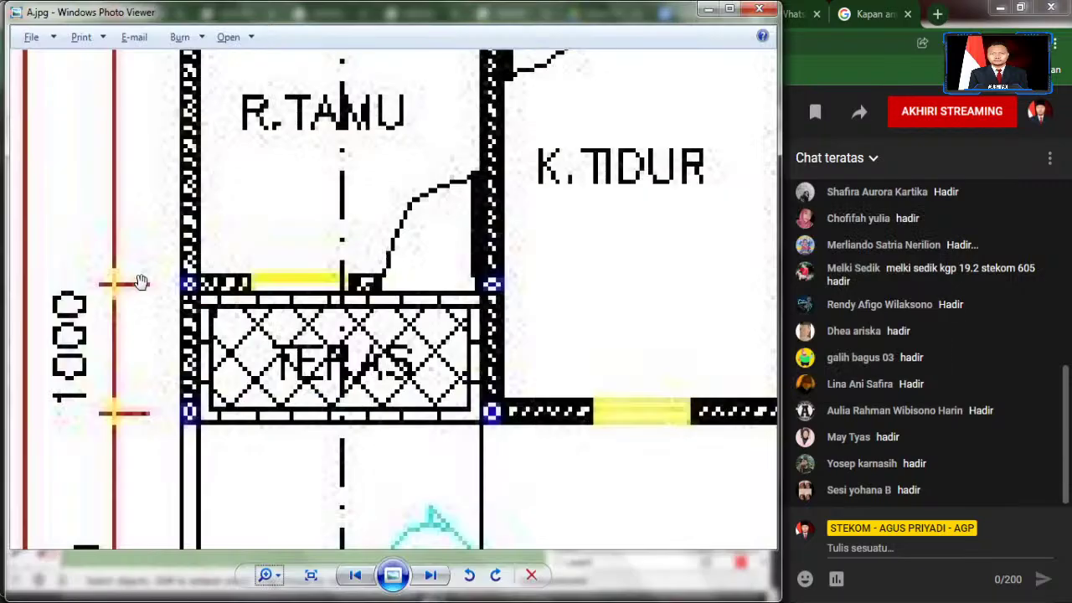
{"action": "scroll", "coordinate": [191, 283], "scroll_direction": "down", "scroll_amount": 2}
{"action": "scroll", "coordinate": [193, 283], "scroll_direction": "down", "scroll_amount": 2}
{"action": "scroll", "coordinate": [209, 288], "scroll_direction": "down", "scroll_amount": 3}
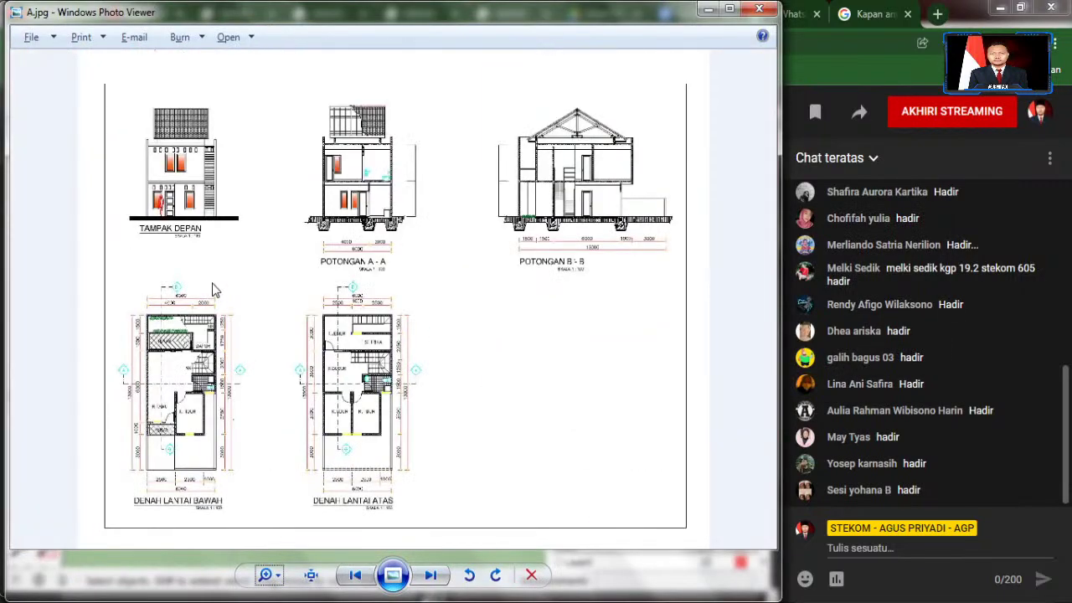
{"action": "scroll", "coordinate": [180, 179], "scroll_direction": "up", "scroll_amount": 3}
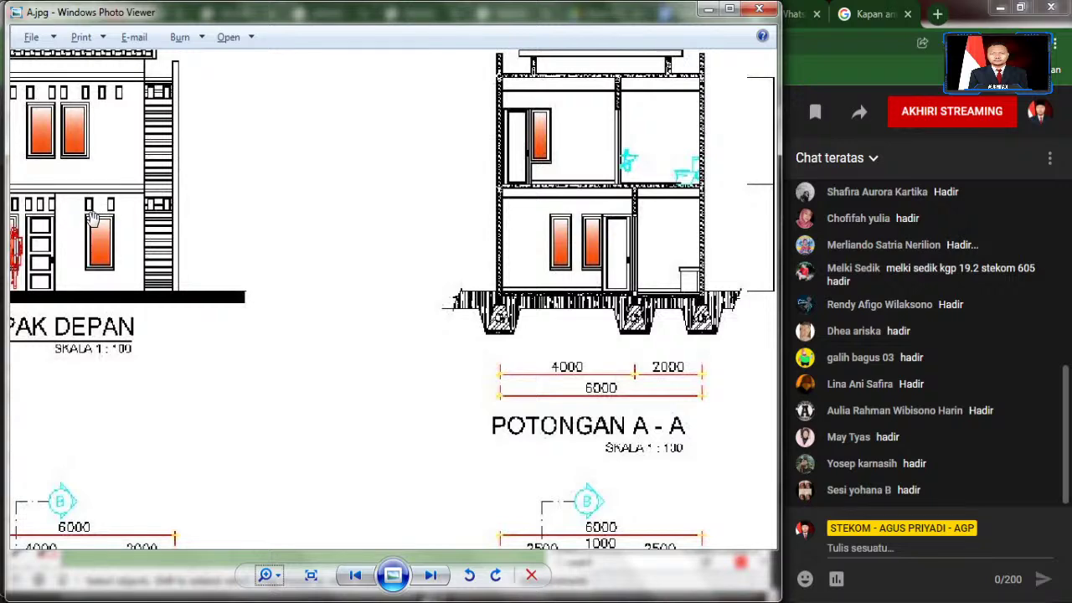
{"action": "key", "text": "alt+Tab"}
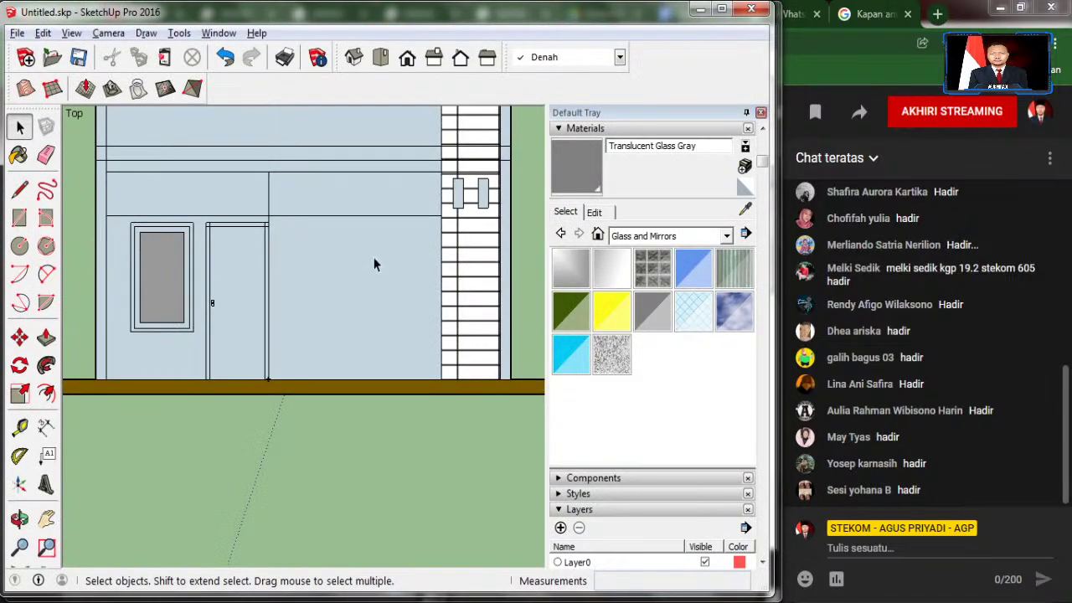
Step: Draw a horizontal line across the ground-floor wall at the door-top height
{"action": "key", "text": "r"}
{"action": "key", "text": "l"}
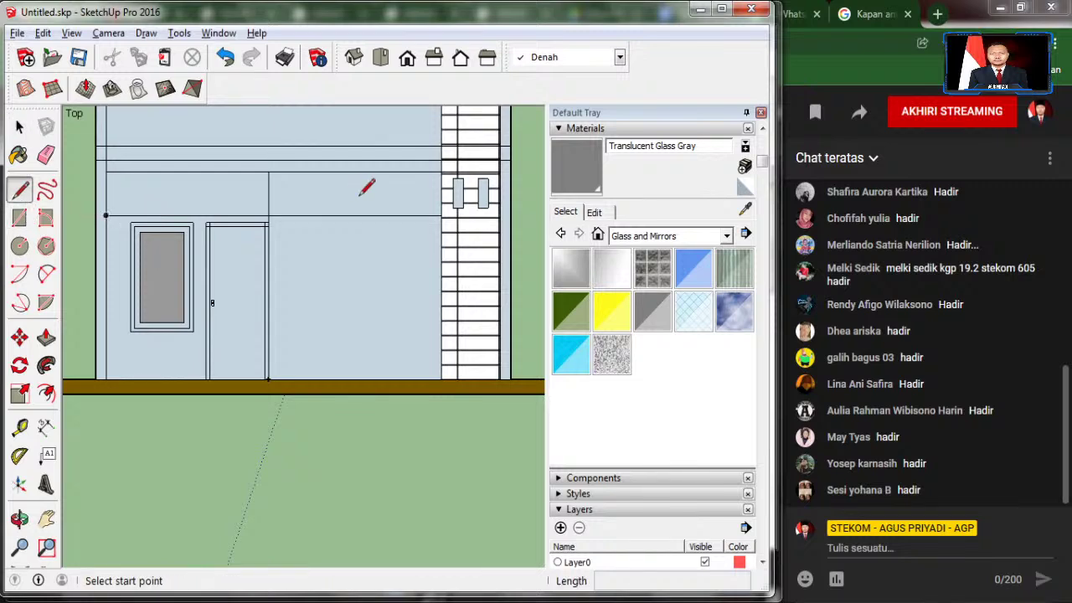
{"action": "left_click", "coordinate": [355, 216]}
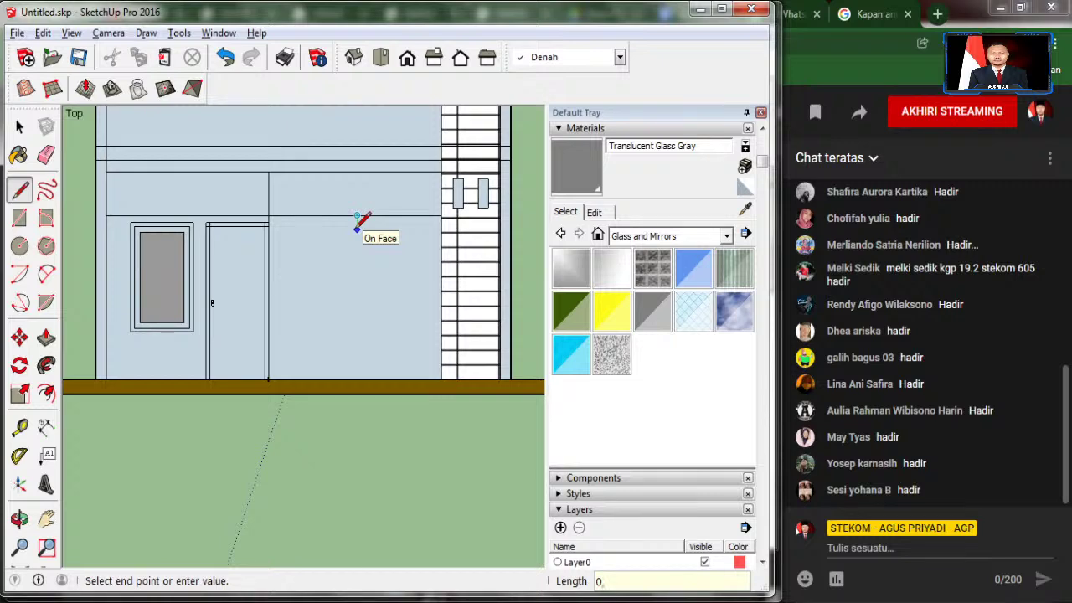
{"action": "key", "text": "Escape"}
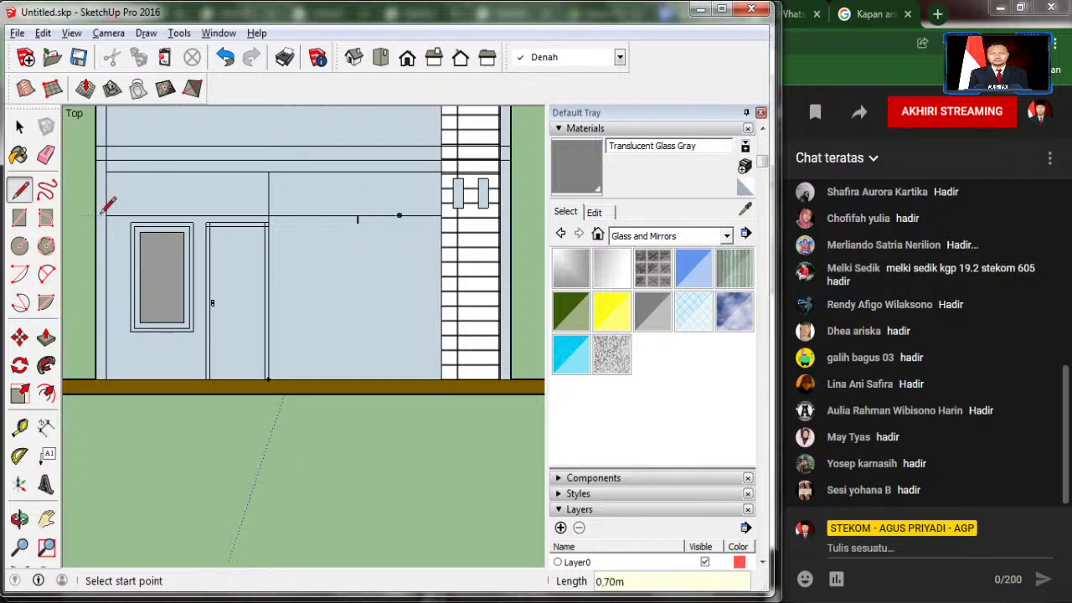
{"action": "scroll", "coordinate": [75, 232], "scroll_direction": "down", "scroll_amount": 2}
{"action": "scroll", "coordinate": [262, 243], "scroll_direction": "down", "scroll_amount": 1}
{"action": "scroll", "coordinate": [386, 249], "scroll_direction": "up", "scroll_amount": 1}
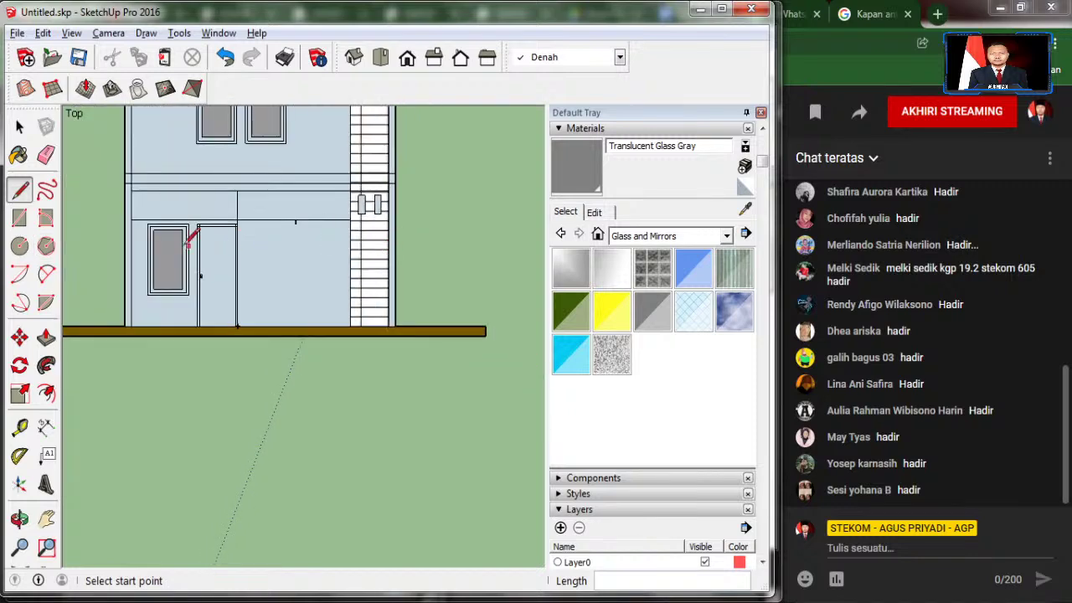
{"action": "scroll", "coordinate": [184, 248], "scroll_direction": "up", "scroll_amount": 2}
Step: Copy the window left of the door to the wall right of the door
{"action": "left_click", "coordinate": [20, 126]}
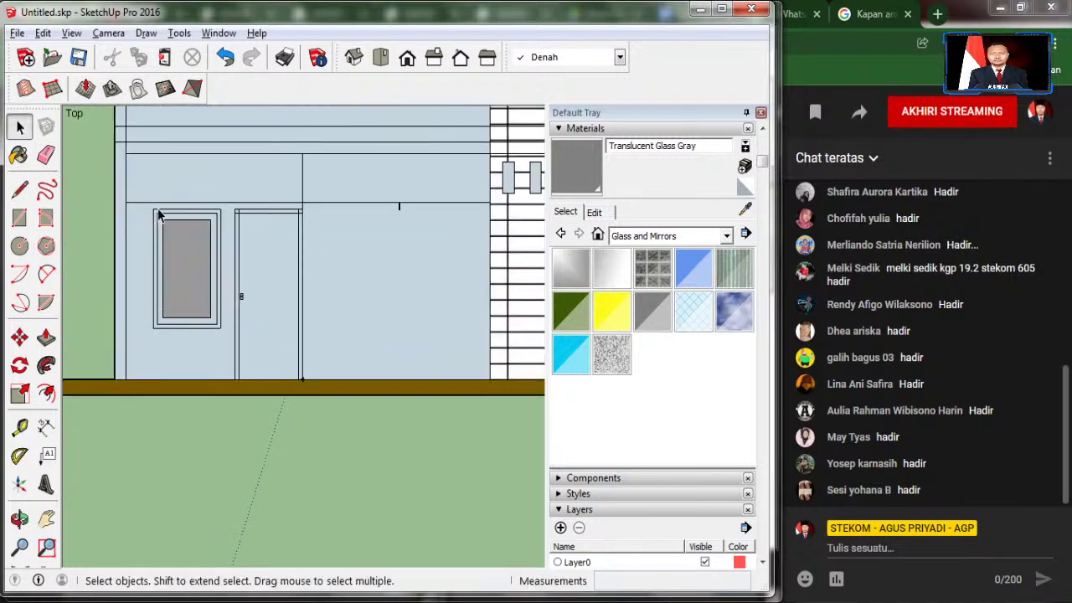
{"action": "left_click_drag", "start_coordinate": [148, 203], "coordinate": [230, 350]}
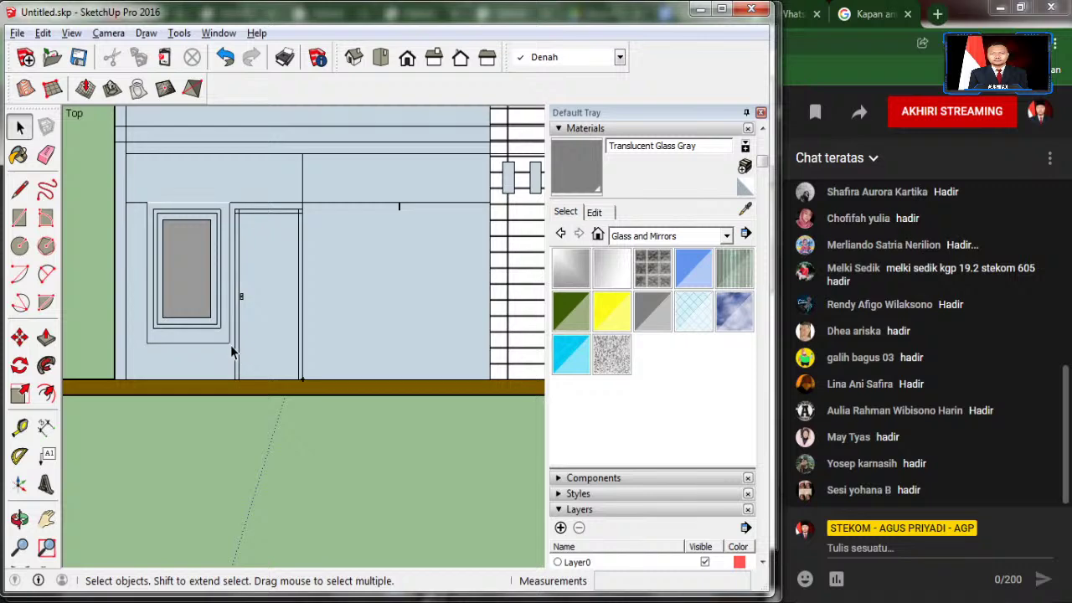
{"action": "left_click", "coordinate": [20, 337]}
{"action": "scroll", "coordinate": [173, 177], "scroll_direction": "up", "scroll_amount": 3}
{"action": "scroll", "coordinate": [195, 240], "scroll_direction": "up", "scroll_amount": 1}
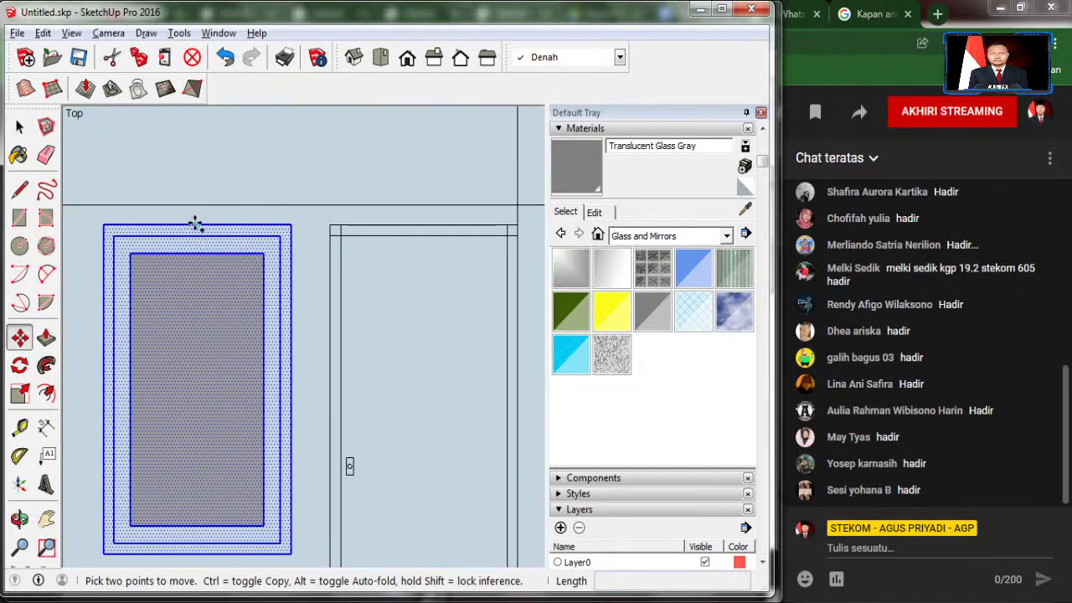
{"action": "key", "text": "ctrl"}
{"action": "left_click", "coordinate": [195, 224]}
{"action": "scroll", "coordinate": [125, 240], "scroll_direction": "down", "scroll_amount": 2}
{"action": "scroll", "coordinate": [109, 227], "scroll_direction": "down", "scroll_amount": 3}
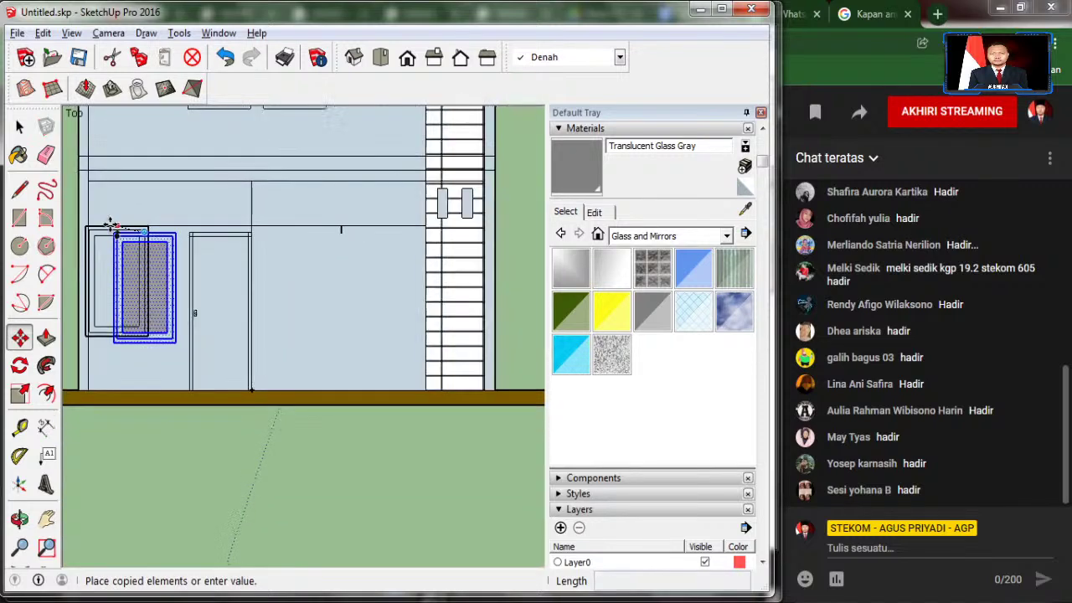
{"action": "scroll", "coordinate": [108, 227], "scroll_direction": "down", "scroll_amount": 1}
{"action": "left_click", "coordinate": [302, 235]}
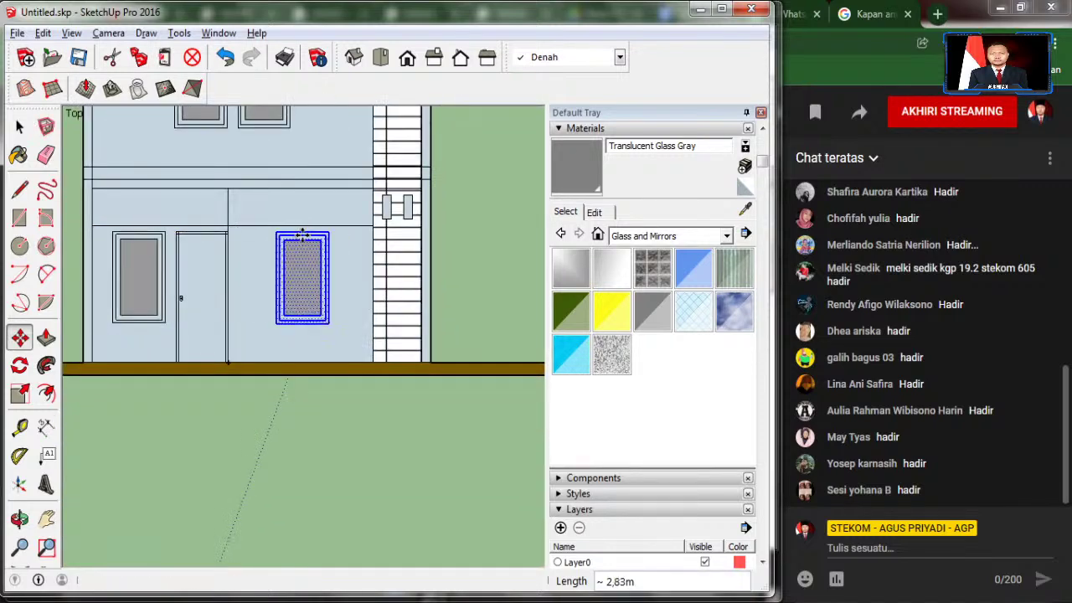
{"action": "left_click", "coordinate": [20, 126]}
{"action": "scroll", "coordinate": [216, 278], "scroll_direction": "down", "scroll_amount": 2}
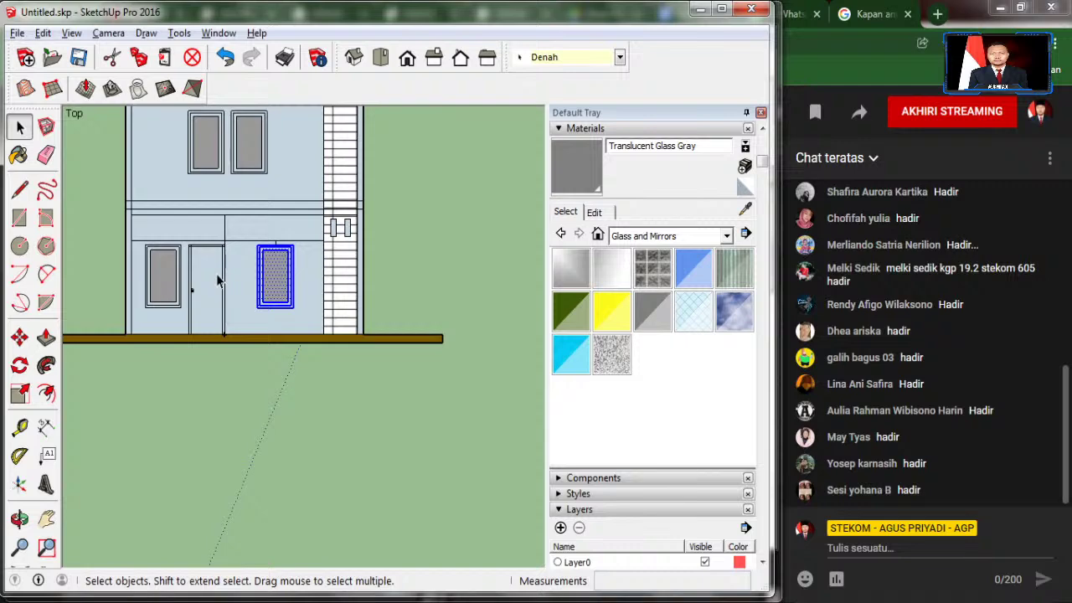
{"action": "left_click", "coordinate": [420, 278]}
Step: Erase the horizontal wall edges above the left window, the door and the right window
{"action": "left_click", "coordinate": [46, 155]}
{"action": "scroll", "coordinate": [168, 218], "scroll_direction": "up", "scroll_amount": 2}
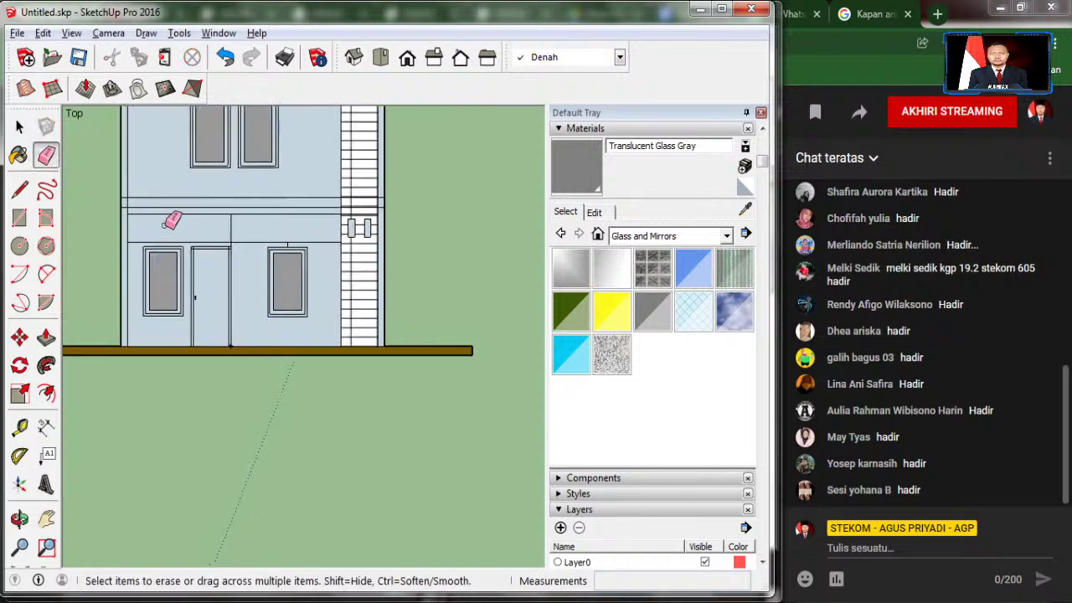
{"action": "left_click", "coordinate": [192, 249]}
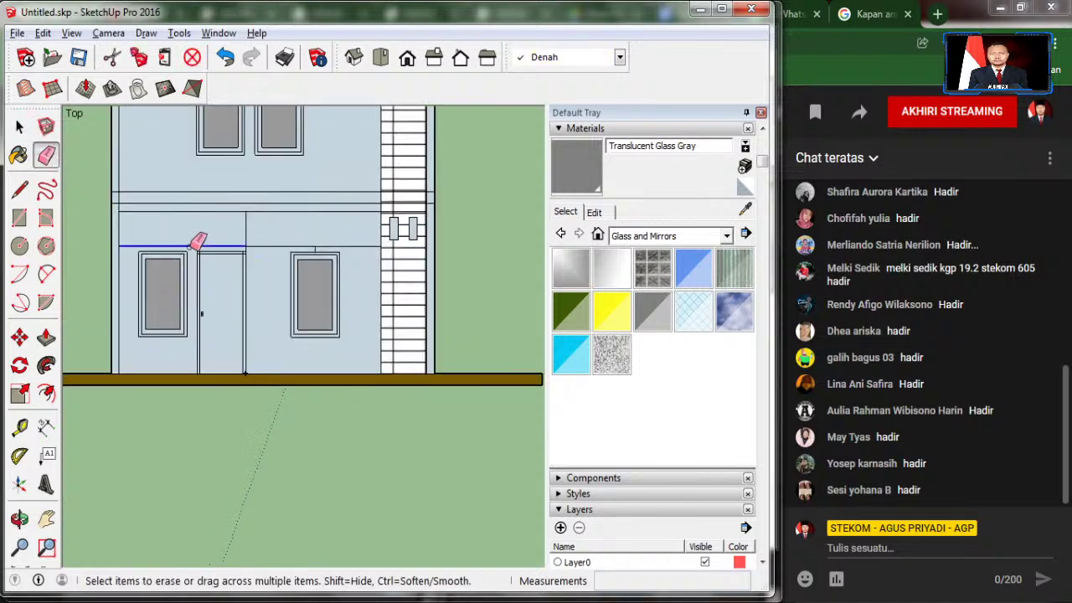
{"action": "left_click", "coordinate": [281, 246]}
{"action": "left_click_drag", "start_coordinate": [324, 249], "coordinate": [256, 227]}
{"action": "scroll", "coordinate": [251, 246], "scroll_direction": "up", "scroll_amount": 3}
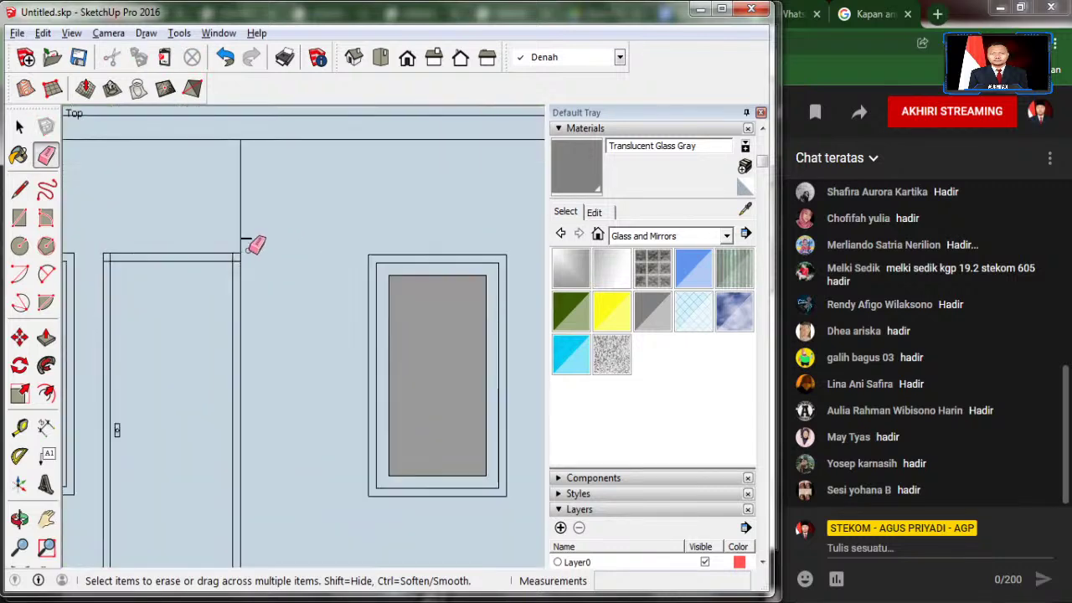
{"action": "scroll", "coordinate": [235, 266], "scroll_direction": "down", "scroll_amount": 1}
{"action": "scroll", "coordinate": [235, 266], "scroll_direction": "down", "scroll_amount": 3}
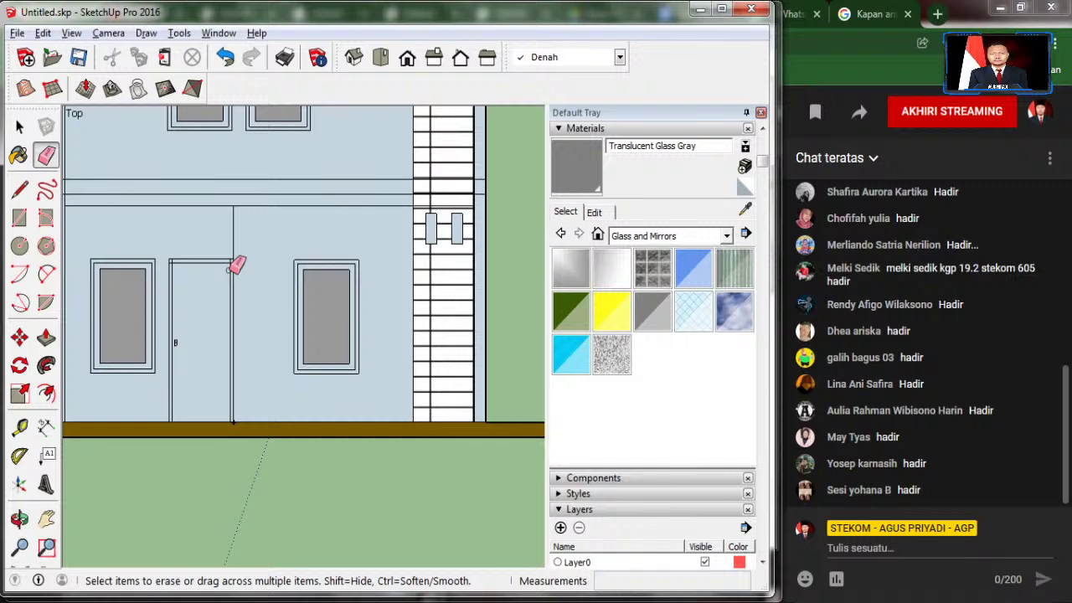
{"action": "left_click", "coordinate": [20, 125]}
Step: Copy the small vent from beside the facade onto the ground-floor wall
{"action": "scroll", "coordinate": [179, 299], "scroll_direction": "down", "scroll_amount": 2}
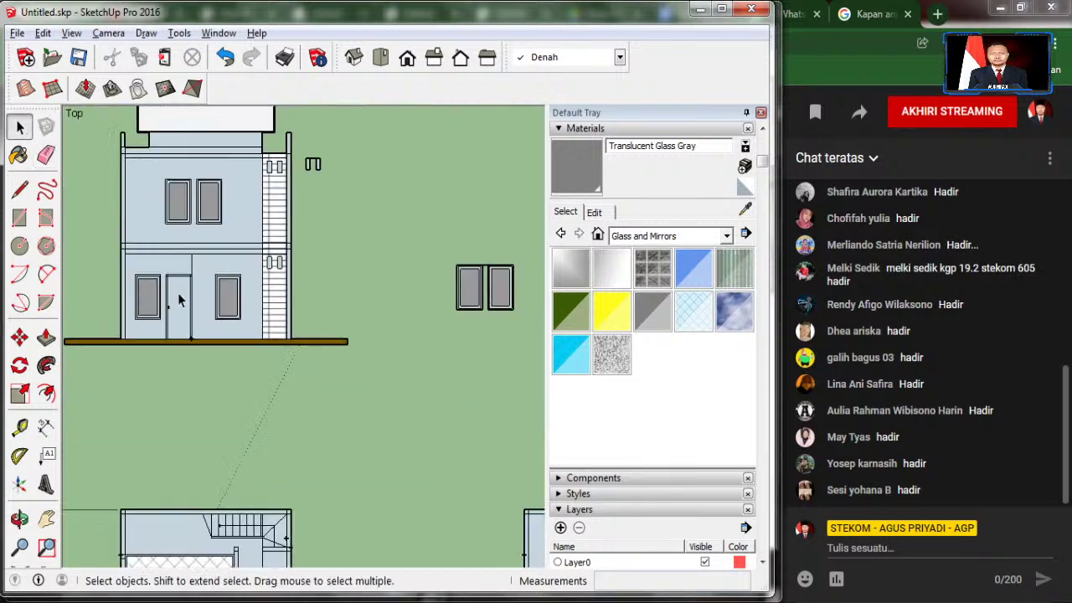
{"action": "left_click", "coordinate": [307, 161]}
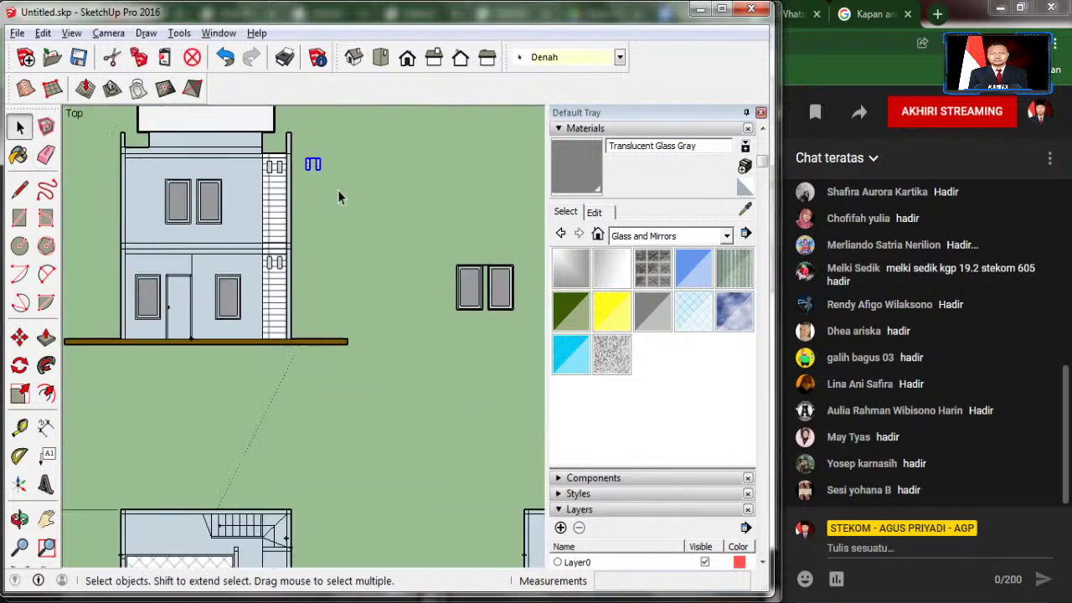
{"action": "left_click", "coordinate": [20, 337]}
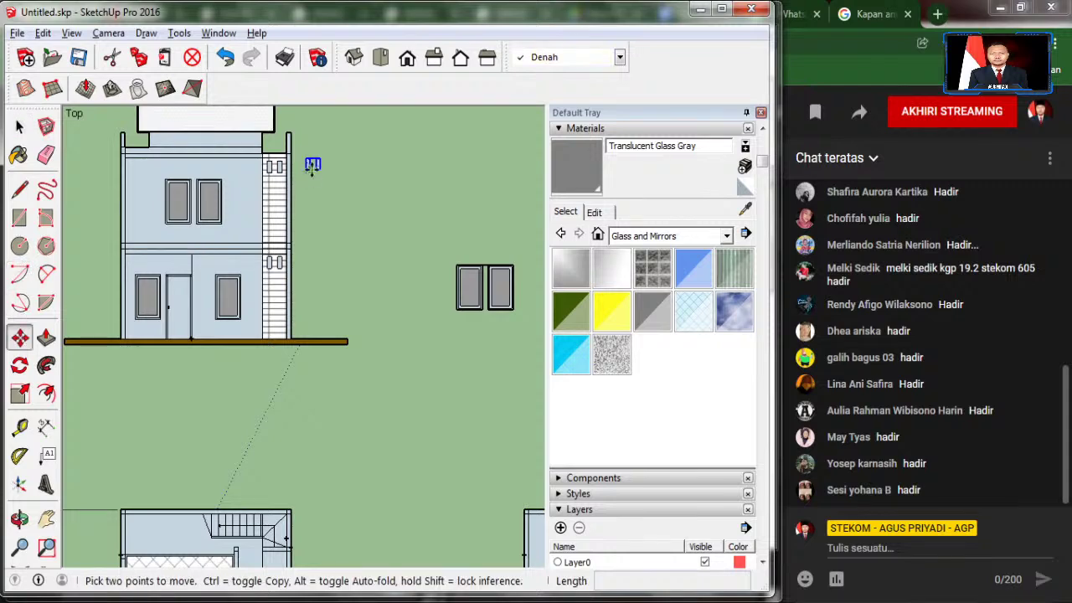
{"action": "scroll", "coordinate": [314, 164], "scroll_direction": "up", "scroll_amount": 2}
{"action": "scroll", "coordinate": [314, 165], "scroll_direction": "up", "scroll_amount": 1}
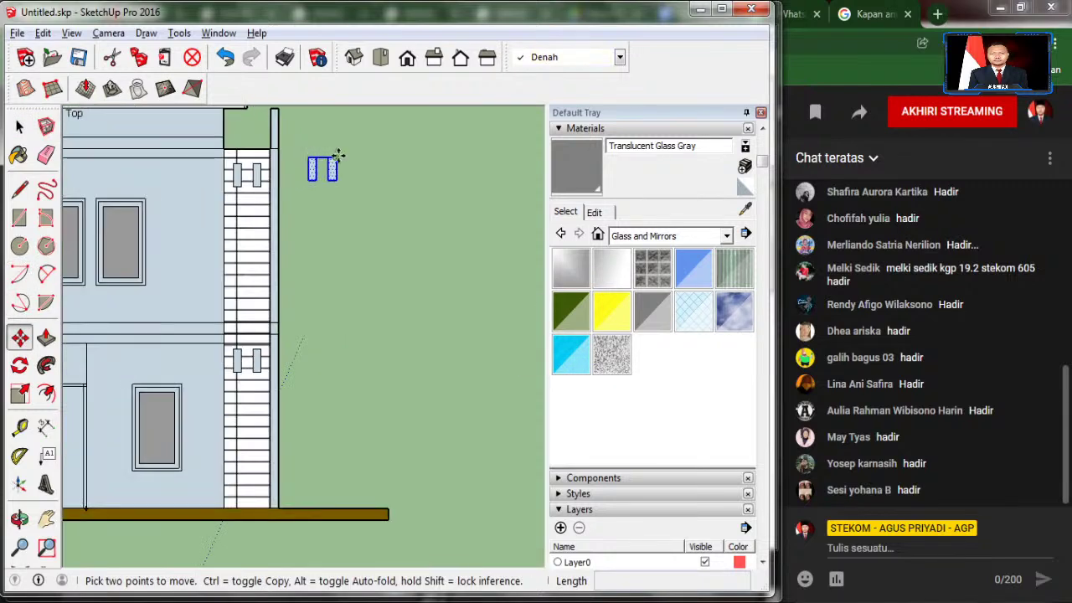
{"action": "left_click", "coordinate": [337, 157], "text": "ctrl"}
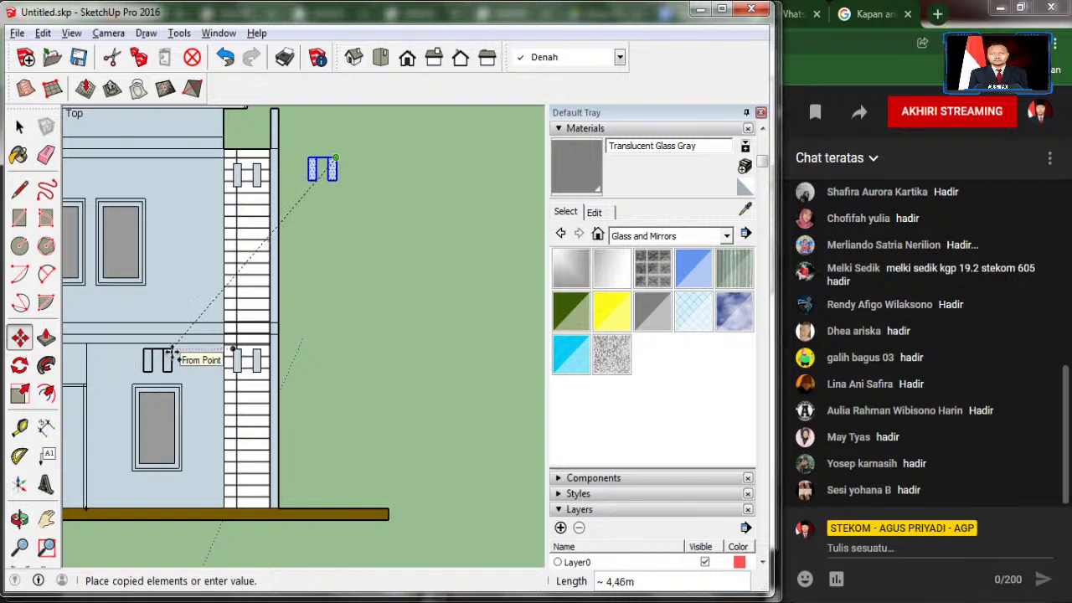
{"action": "left_click", "coordinate": [172, 350]}
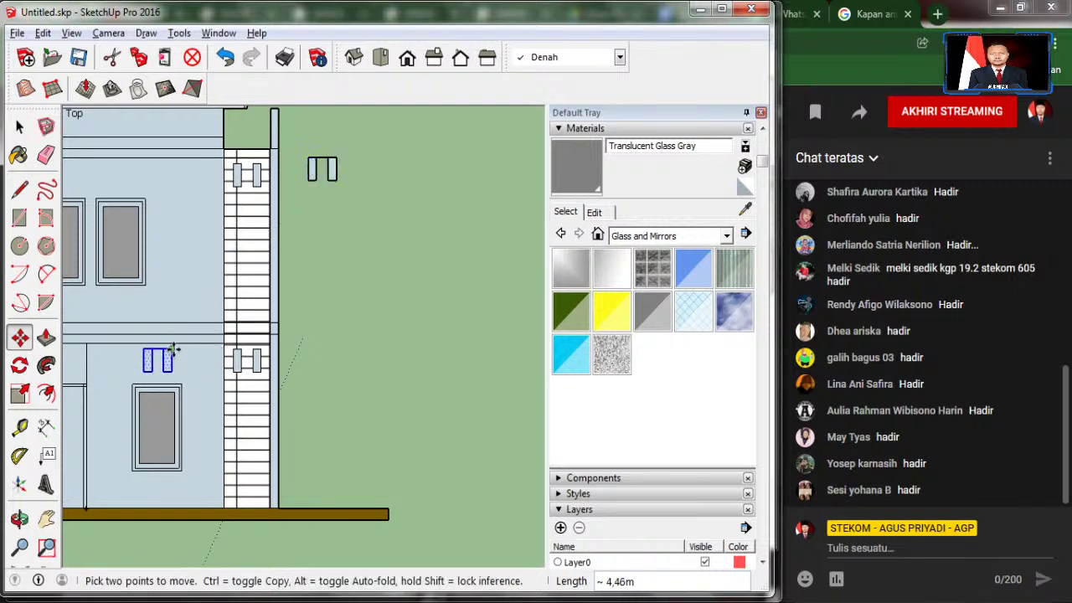
Step: Place further vent copies above the door and above the left ground-floor window
{"action": "left_click", "coordinate": [171, 349], "text": "ctrl"}
{"action": "scroll", "coordinate": [172, 350], "scroll_direction": "down", "scroll_amount": 2}
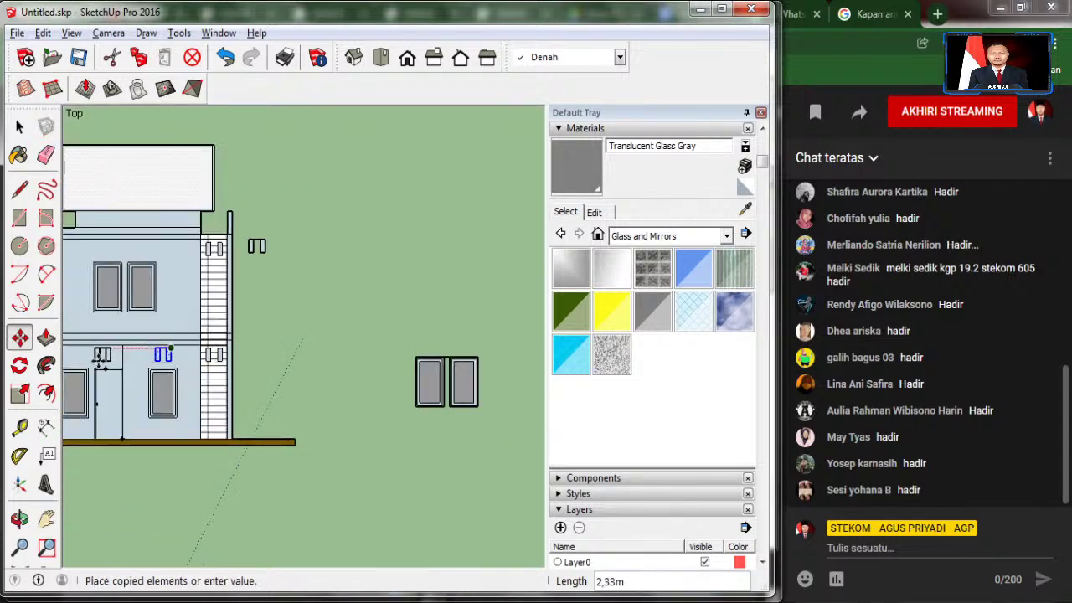
{"action": "scroll", "coordinate": [99, 361], "scroll_direction": "up", "scroll_amount": 2}
{"action": "scroll", "coordinate": [101, 362], "scroll_direction": "up", "scroll_amount": 2}
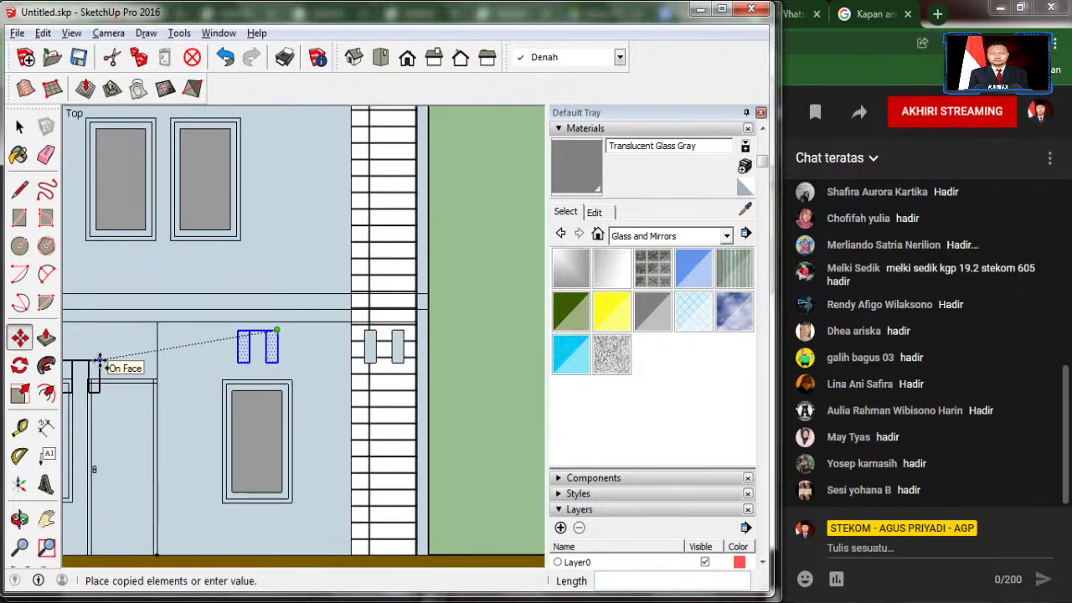
{"action": "left_click", "coordinate": [143, 333]}
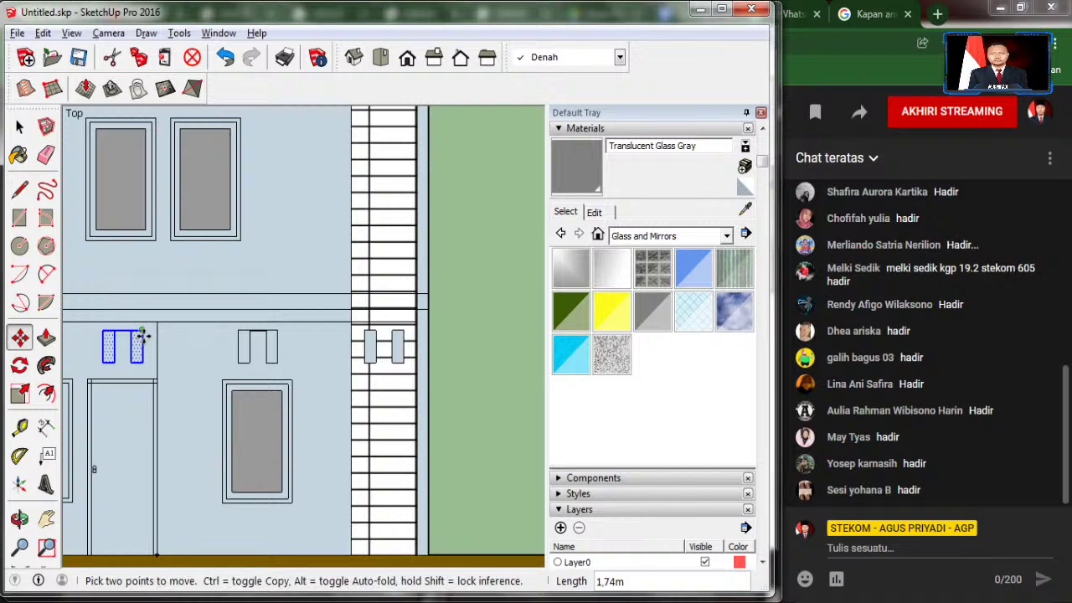
{"action": "scroll", "coordinate": [142, 335], "scroll_direction": "down", "scroll_amount": 2}
{"action": "scroll", "coordinate": [141, 337], "scroll_direction": "down", "scroll_amount": 2}
{"action": "left_click", "coordinate": [141, 336], "text": "ctrl"}
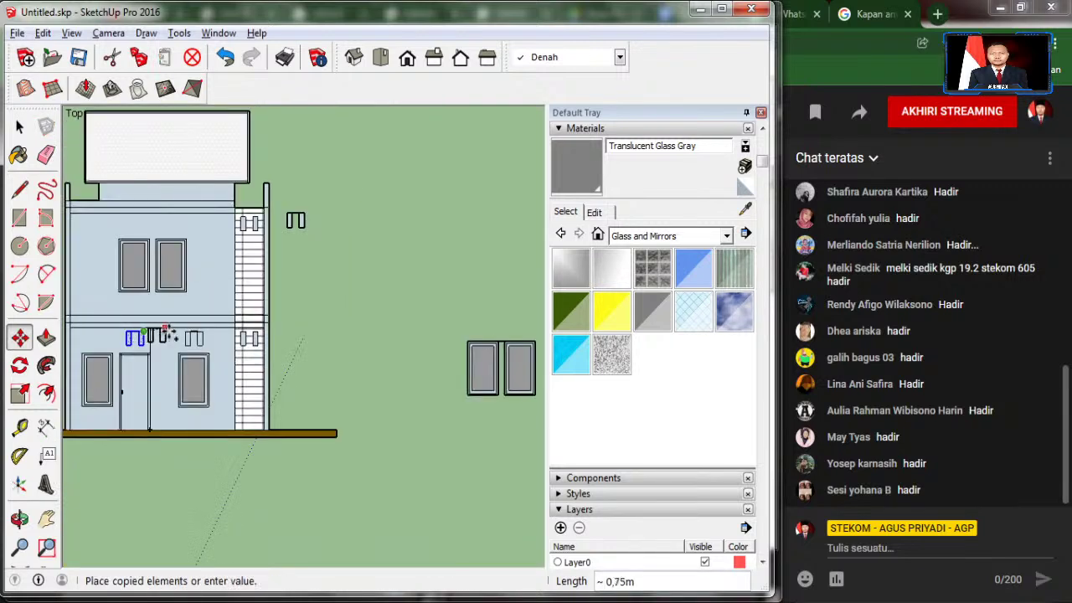
{"action": "scroll", "coordinate": [129, 345], "scroll_direction": "down", "scroll_amount": 2}
{"action": "scroll", "coordinate": [126, 348], "scroll_direction": "up", "scroll_amount": 3}
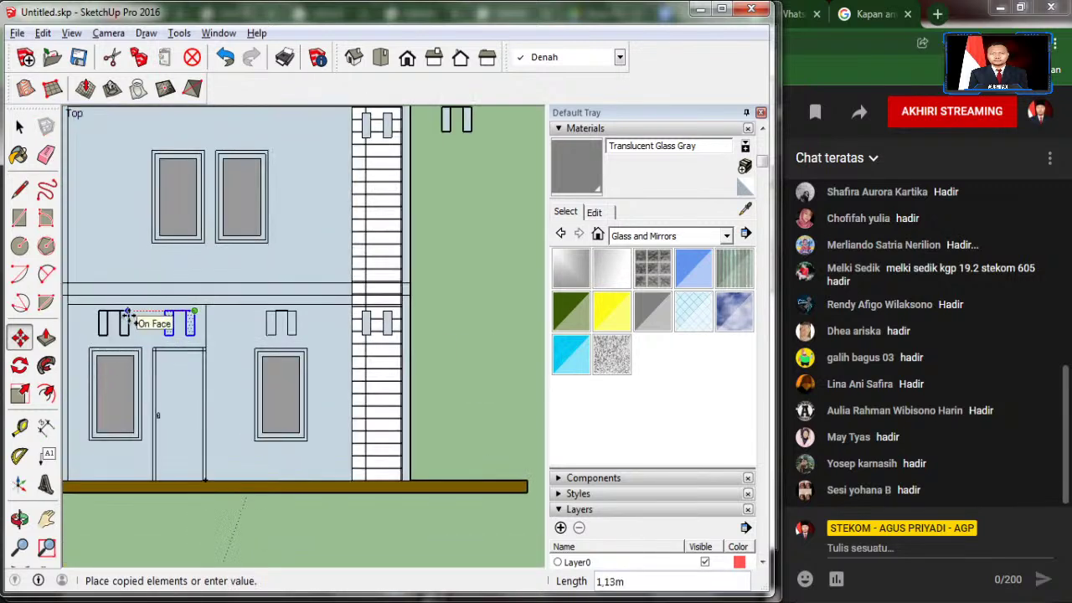
{"action": "left_click", "coordinate": [130, 317]}
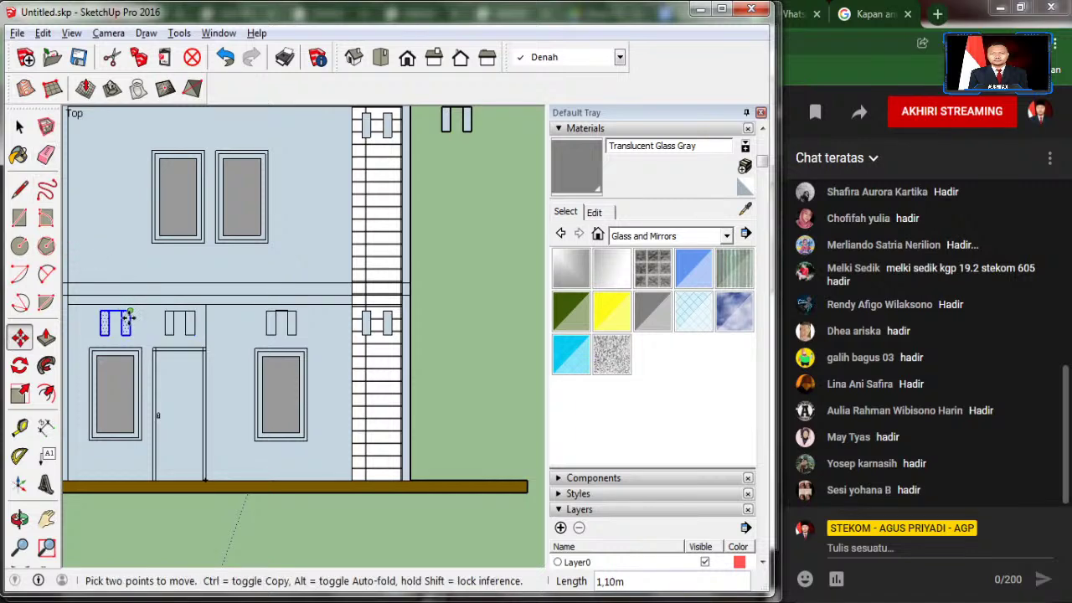
Step: Ctrl-copy the vent up onto the upper-floor wall, then copy a second vent to its left
{"action": "left_click", "coordinate": [130, 315]}
{"action": "key", "text": "ctrl"}
{"action": "scroll", "coordinate": [126, 317], "scroll_direction": "down", "scroll_amount": 2}
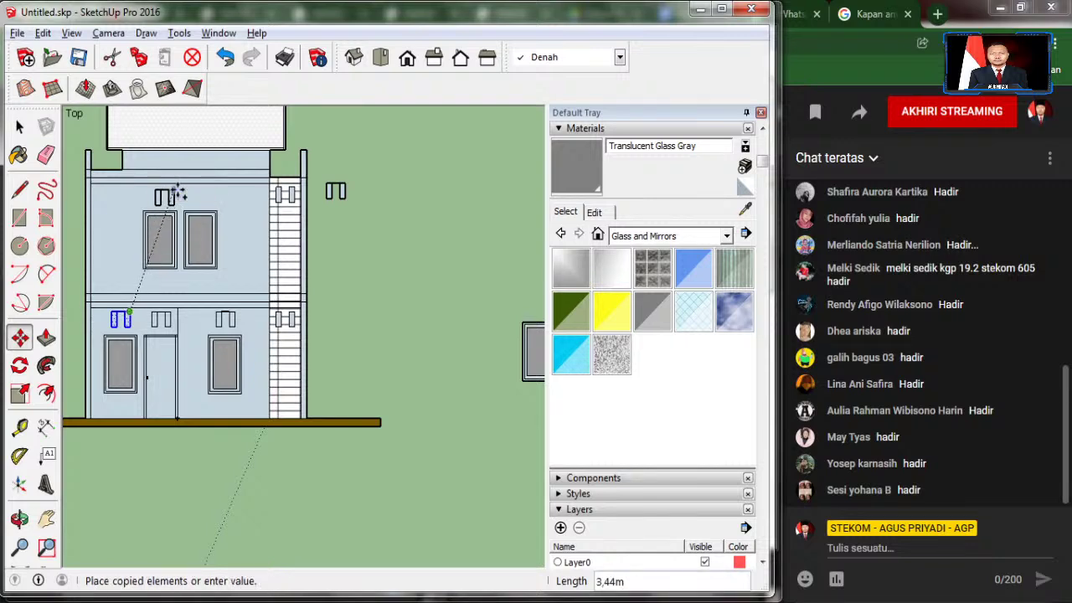
{"action": "scroll", "coordinate": [251, 192], "scroll_direction": "up", "scroll_amount": 2}
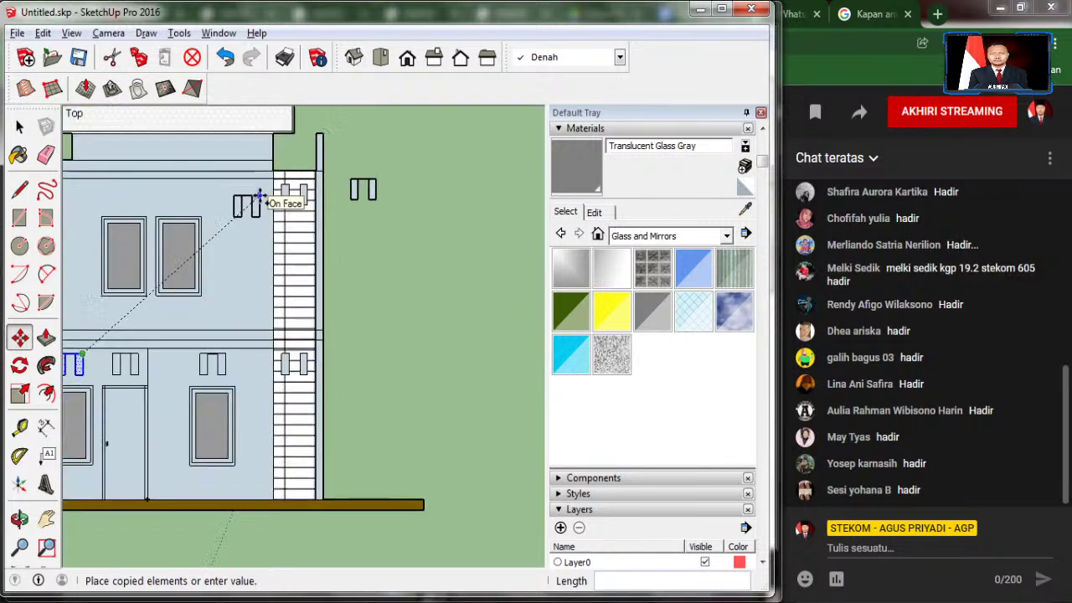
{"action": "scroll", "coordinate": [285, 184], "scroll_direction": "up", "scroll_amount": 2}
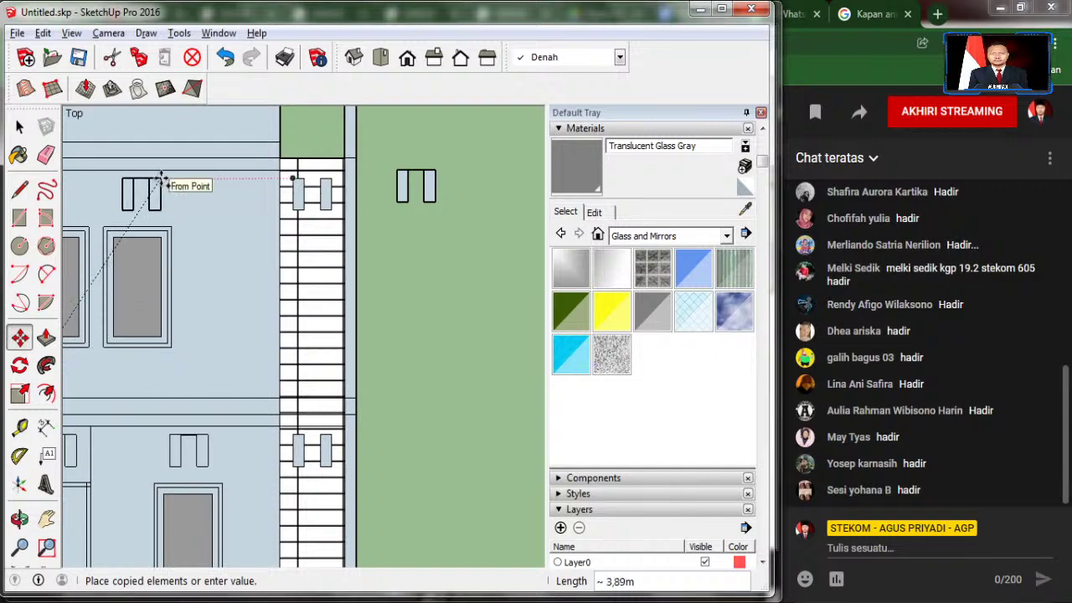
{"action": "left_click", "coordinate": [160, 181]}
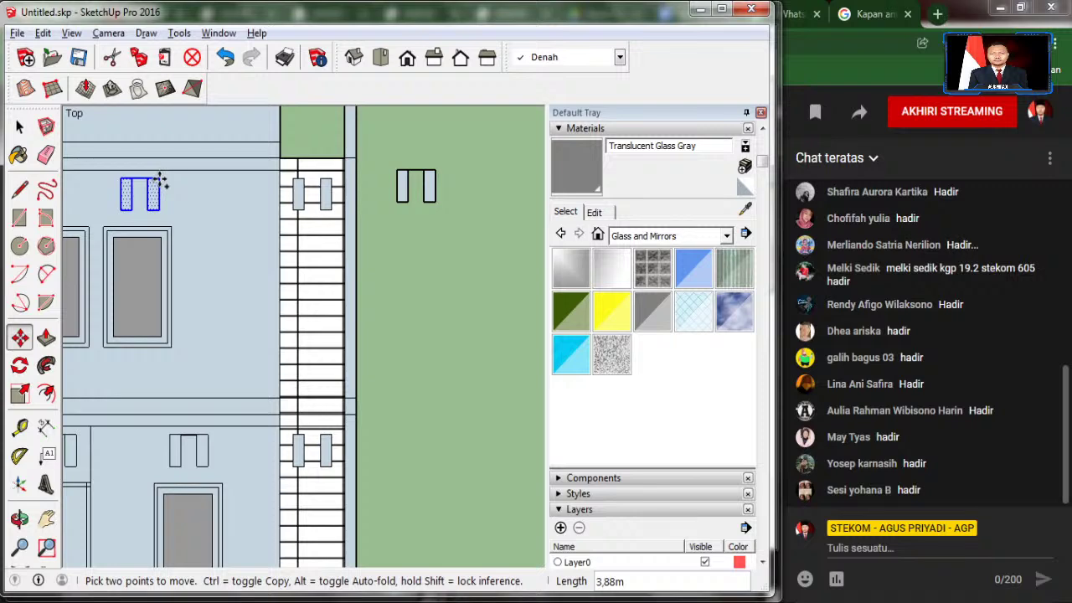
{"action": "scroll", "coordinate": [160, 180], "scroll_direction": "down", "scroll_amount": 2}
{"action": "left_click", "coordinate": [158, 179]}
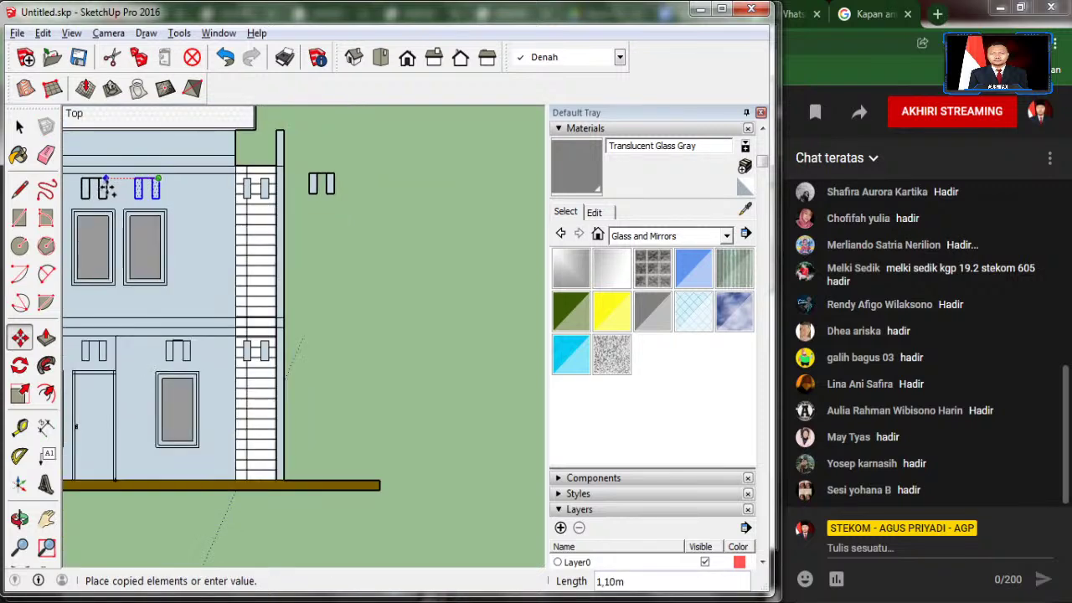
{"action": "left_click", "coordinate": [106, 186]}
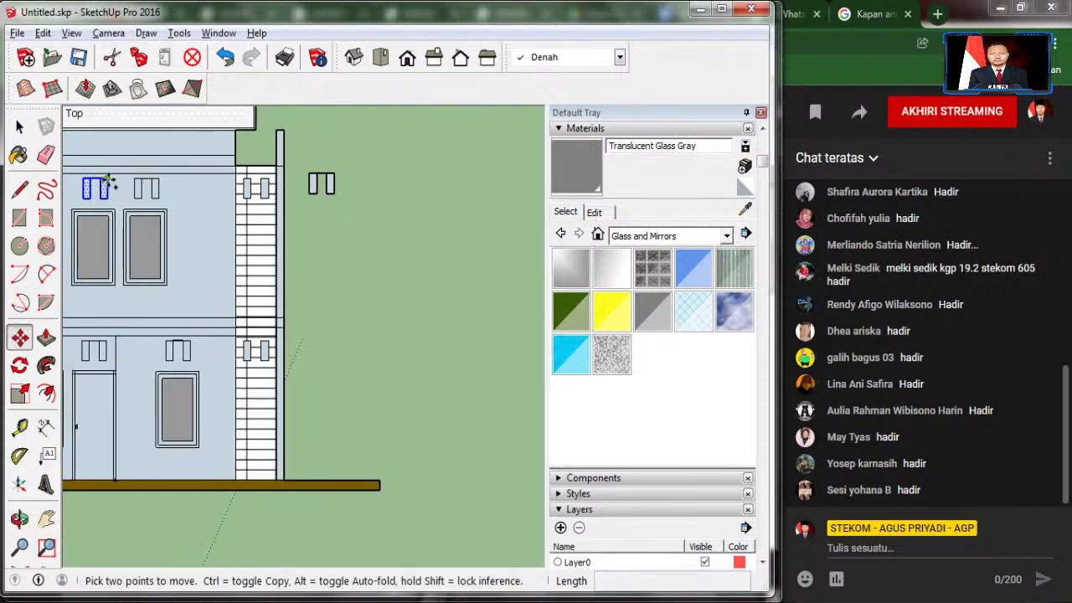
Step: Copy a third and fourth vent along the upper floor near the stairs, then deselect
{"action": "left_click", "coordinate": [108, 179]}
{"action": "scroll", "coordinate": [108, 179], "scroll_direction": "down", "scroll_amount": 1}
{"action": "scroll", "coordinate": [220, 237], "scroll_direction": "down", "scroll_amount": 1}
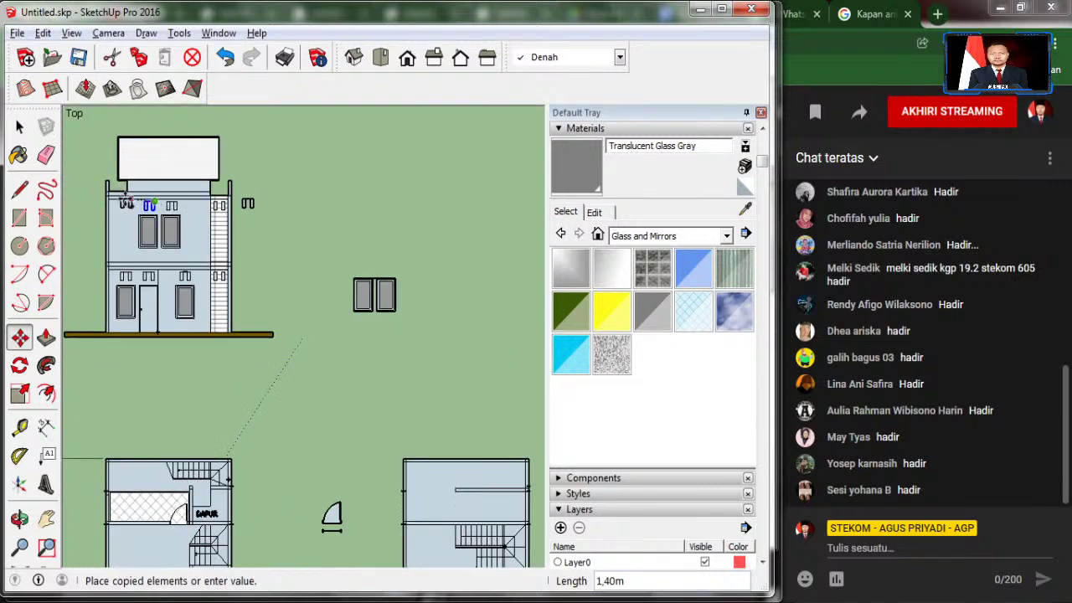
{"action": "scroll", "coordinate": [110, 195], "scroll_direction": "up", "scroll_amount": 3}
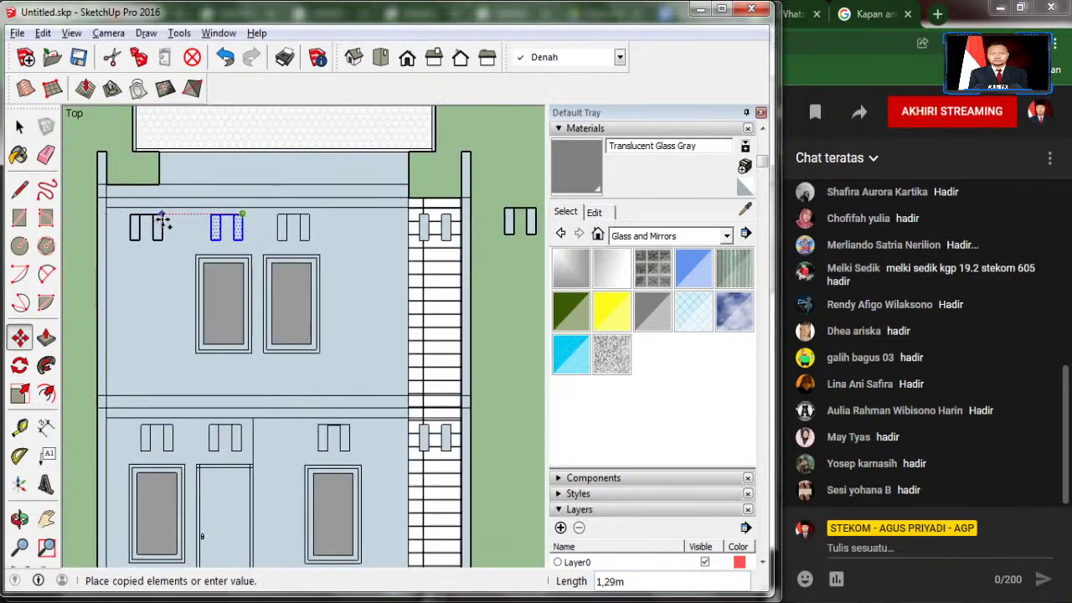
{"action": "left_click", "coordinate": [170, 221]}
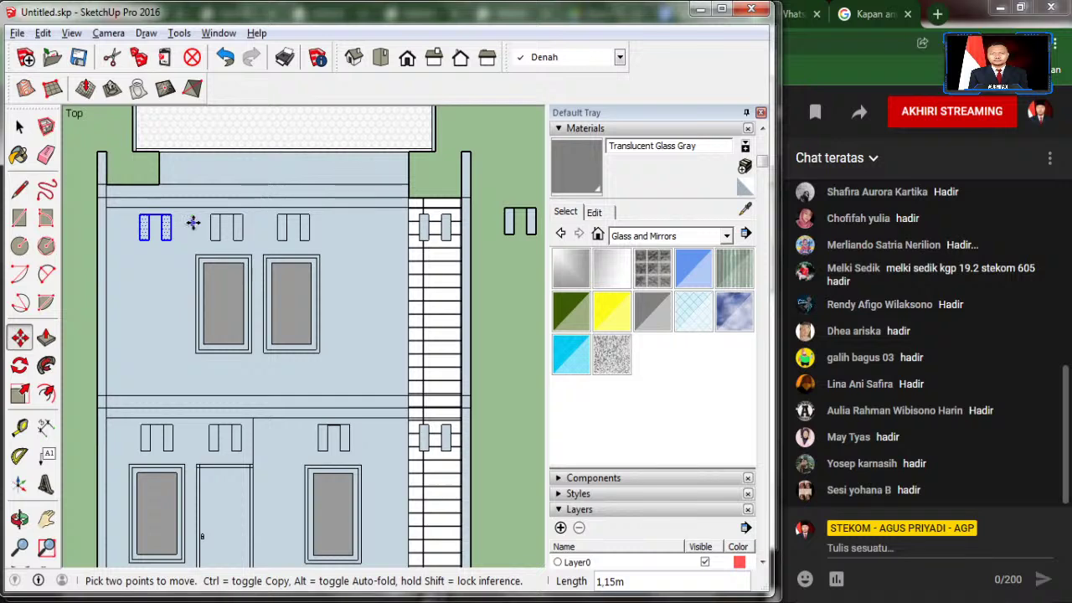
{"action": "left_click", "coordinate": [140, 216]}
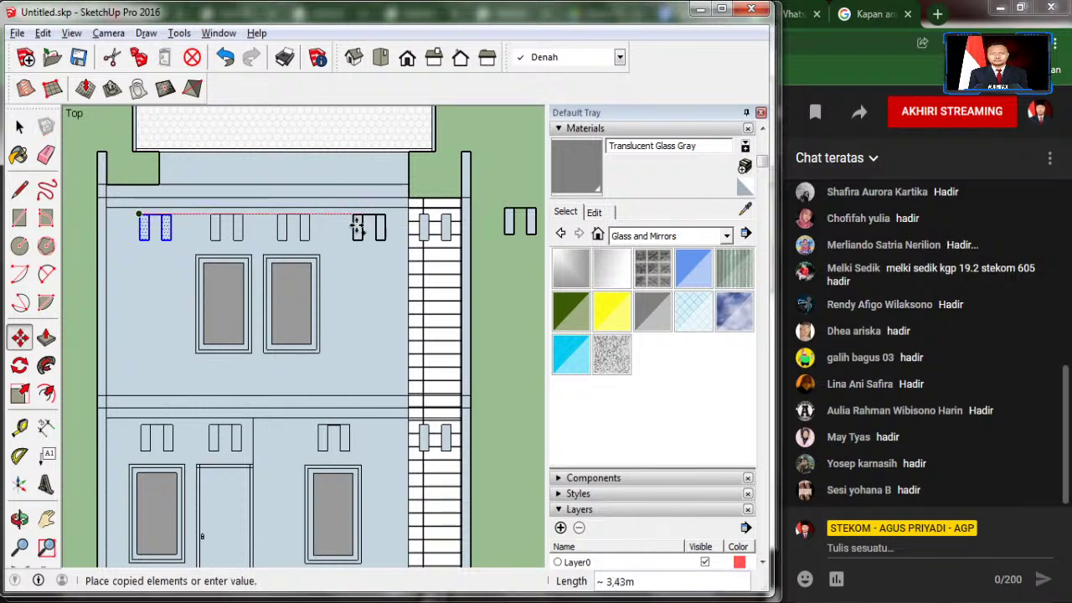
{"action": "left_click", "coordinate": [353, 226]}
{"action": "scroll", "coordinate": [351, 225], "scroll_direction": "down", "scroll_amount": 2}
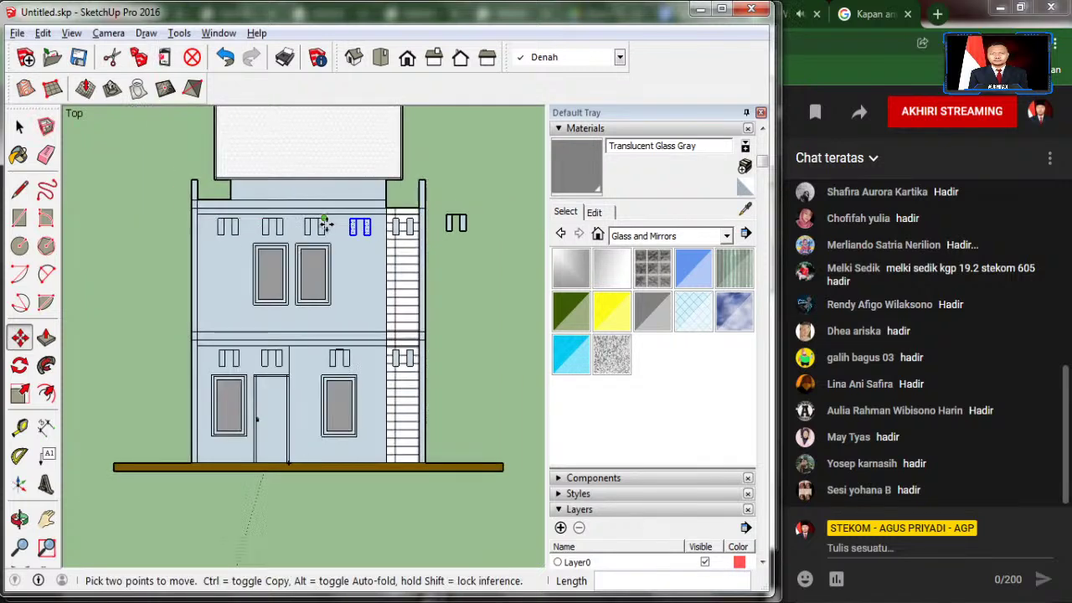
{"action": "scroll", "coordinate": [304, 249], "scroll_direction": "down", "scroll_amount": 2}
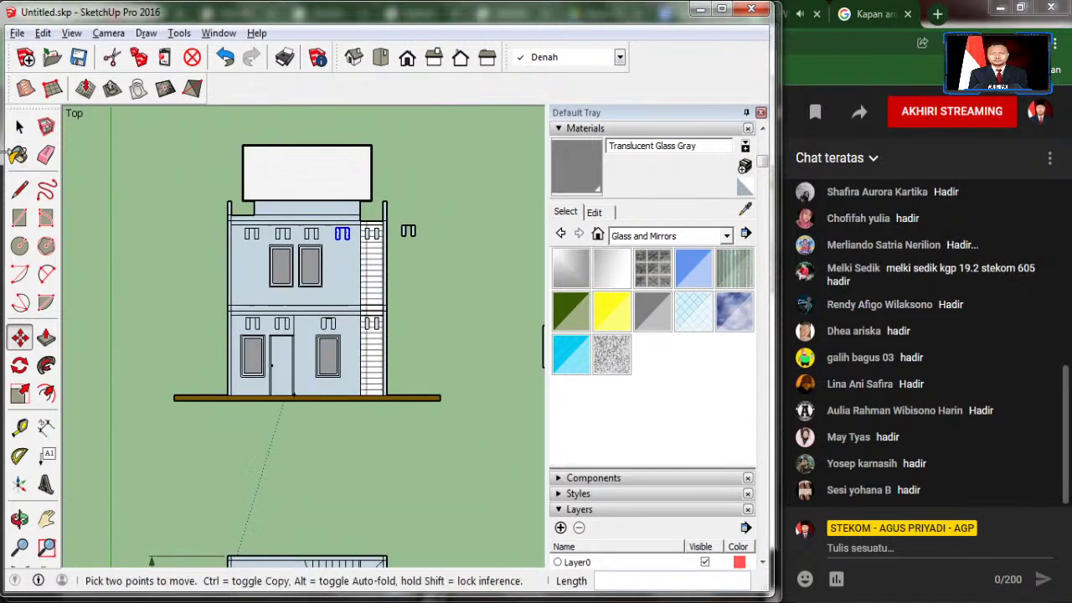
{"action": "key", "text": "space"}
{"action": "left_click", "coordinate": [144, 235]}
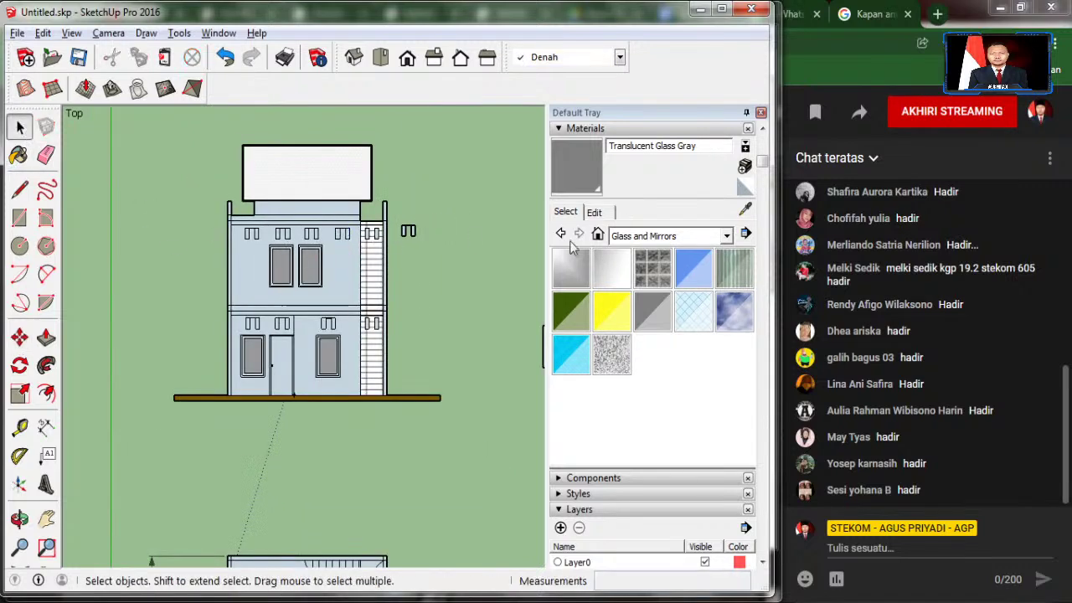
Step: Paint the front door with Wood Bamboo from the Wood materials category
{"action": "left_click", "coordinate": [19, 155]}
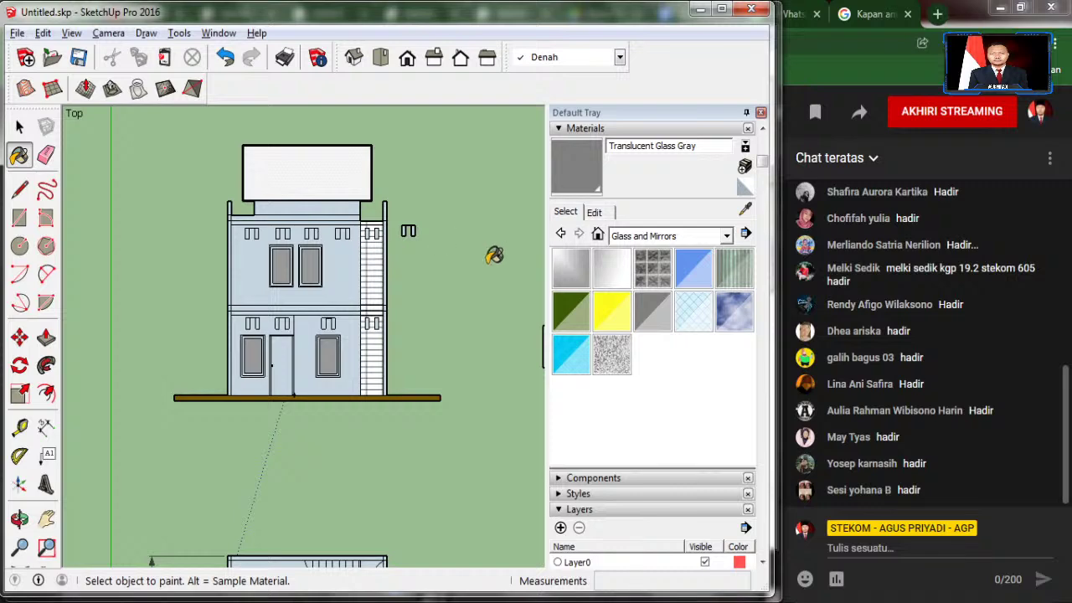
{"action": "left_click", "coordinate": [627, 238]}
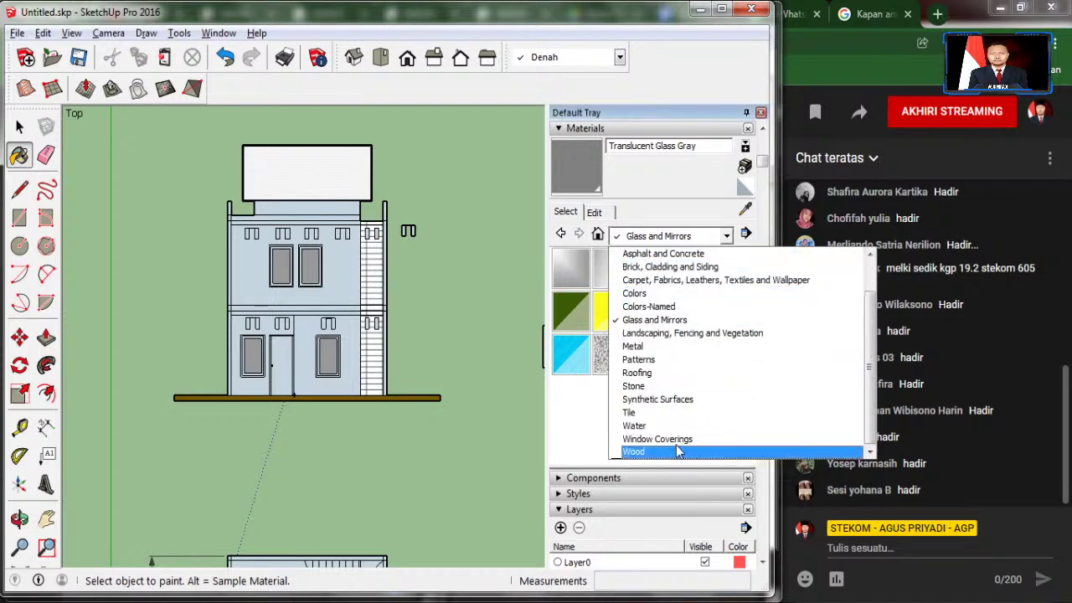
{"action": "left_click", "coordinate": [677, 451]}
{"action": "left_click", "coordinate": [571, 268]}
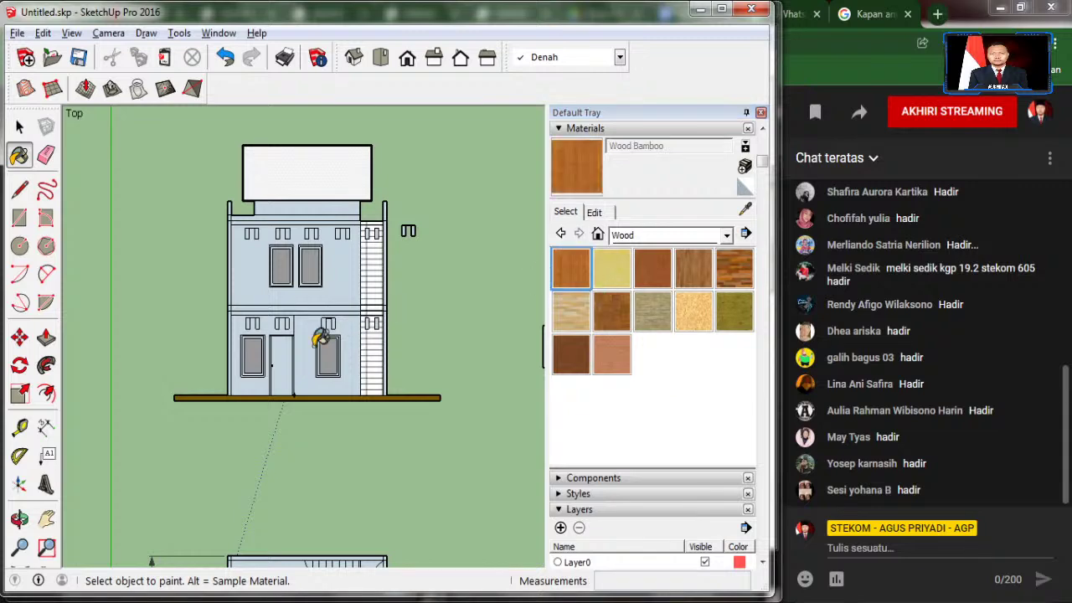
{"action": "left_click", "coordinate": [285, 359]}
{"action": "scroll", "coordinate": [260, 394], "scroll_direction": "up", "scroll_amount": 2}
Step: Select the pink Color A03 from the Colors category in Materials
{"action": "scroll", "coordinate": [259, 402], "scroll_direction": "up", "scroll_amount": 2}
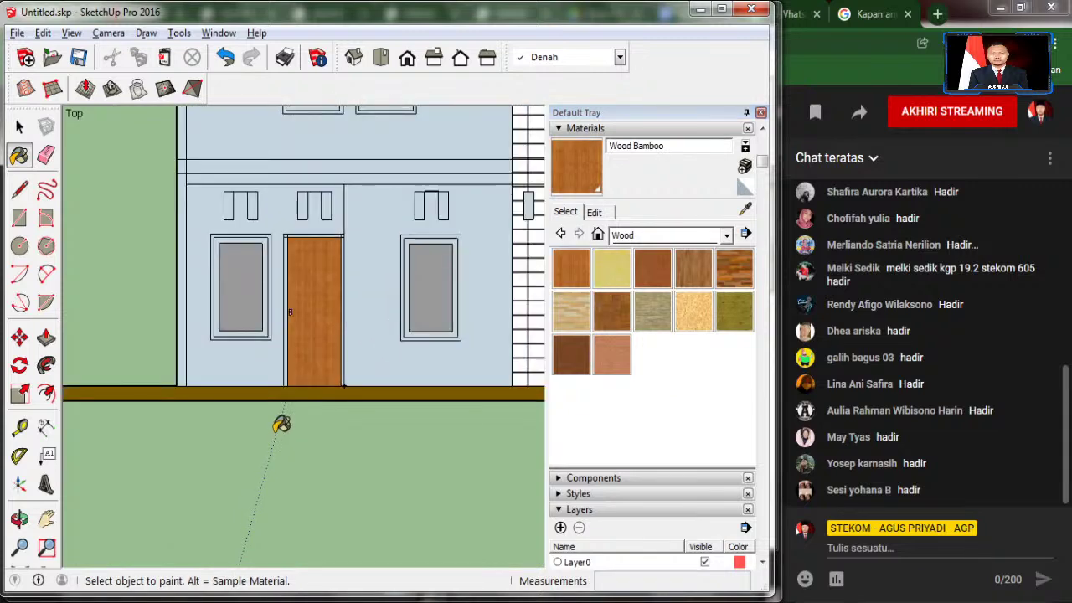
{"action": "scroll", "coordinate": [281, 423], "scroll_direction": "up", "scroll_amount": 2}
{"action": "scroll", "coordinate": [227, 311], "scroll_direction": "down", "scroll_amount": 1}
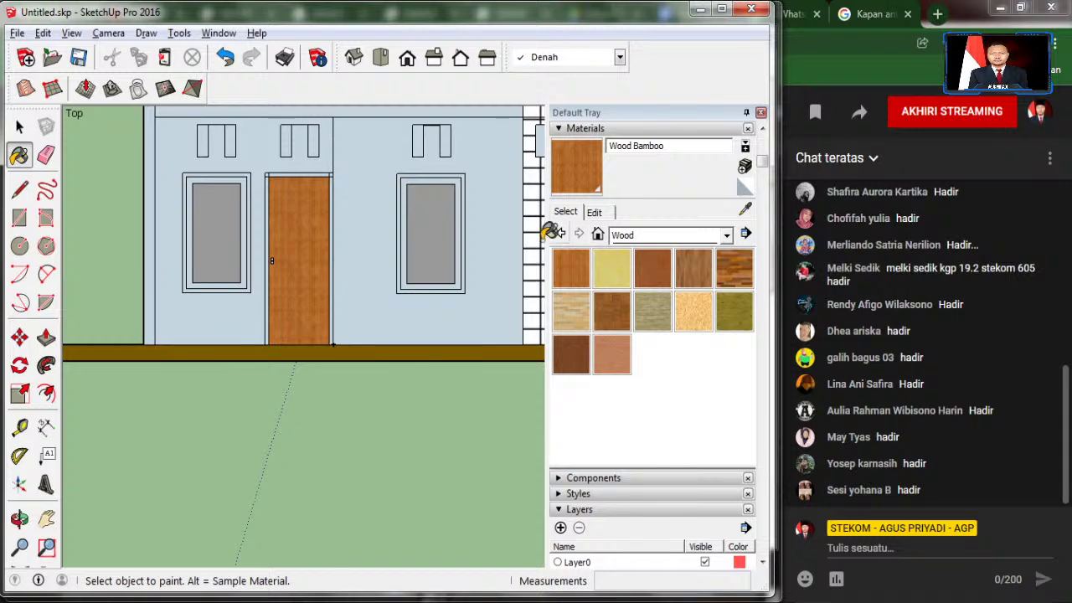
{"action": "left_click", "coordinate": [653, 235]}
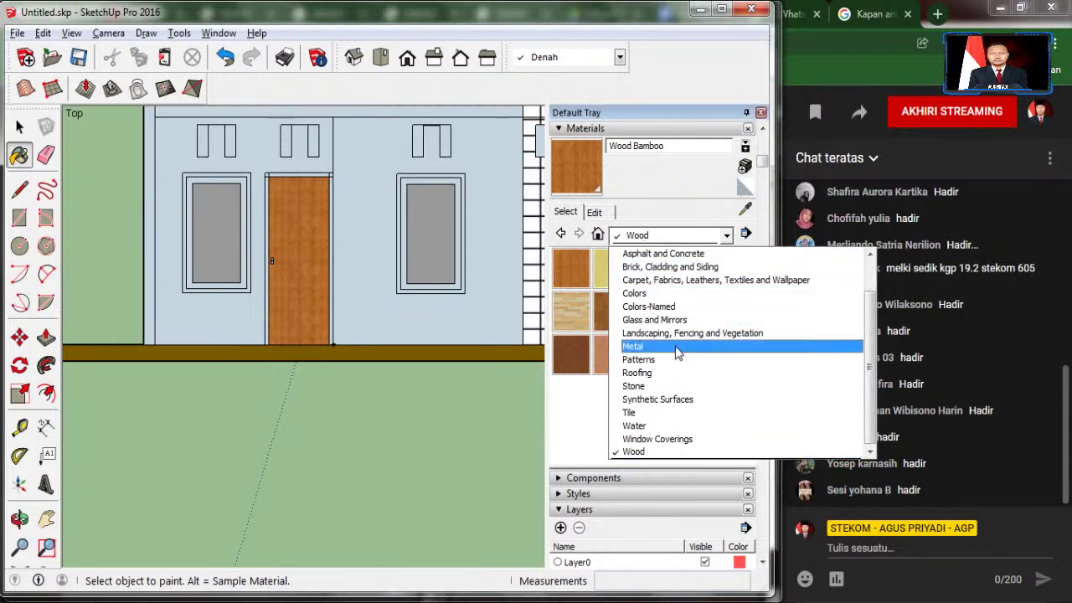
{"action": "left_click", "coordinate": [684, 294]}
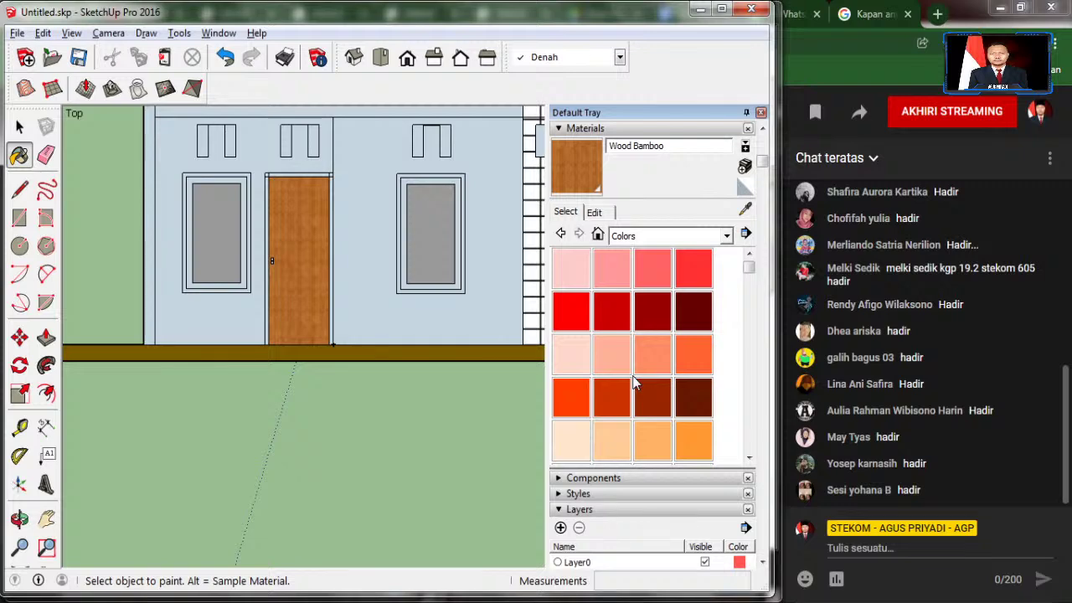
{"action": "scroll", "coordinate": [633, 382], "scroll_direction": "down", "scroll_amount": 5}
{"action": "scroll", "coordinate": [633, 381], "scroll_direction": "down", "scroll_amount": 2}
{"action": "scroll", "coordinate": [632, 382], "scroll_direction": "up", "scroll_amount": 7}
{"action": "scroll", "coordinate": [632, 382], "scroll_direction": "down", "scroll_amount": 5}
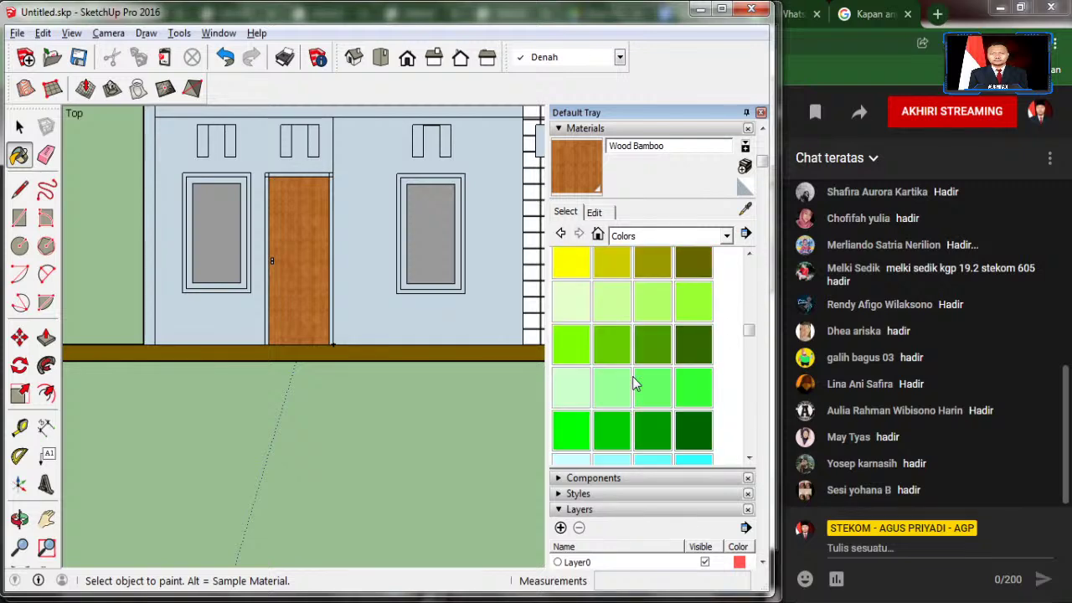
{"action": "scroll", "coordinate": [632, 376], "scroll_direction": "up", "scroll_amount": 3}
{"action": "scroll", "coordinate": [632, 376], "scroll_direction": "up", "scroll_amount": 3}
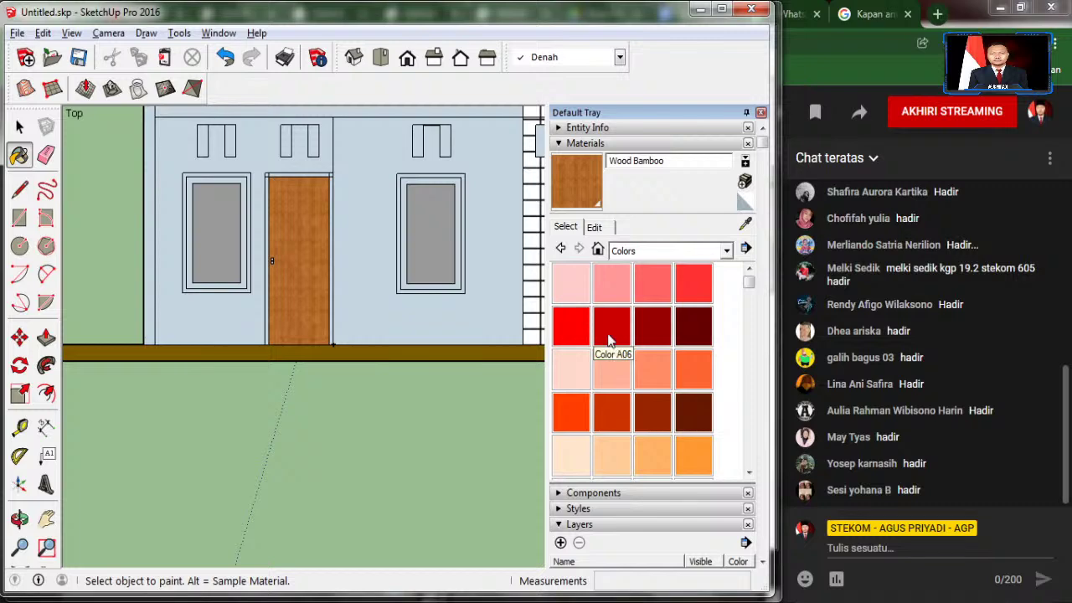
{"action": "left_click", "coordinate": [653, 283]}
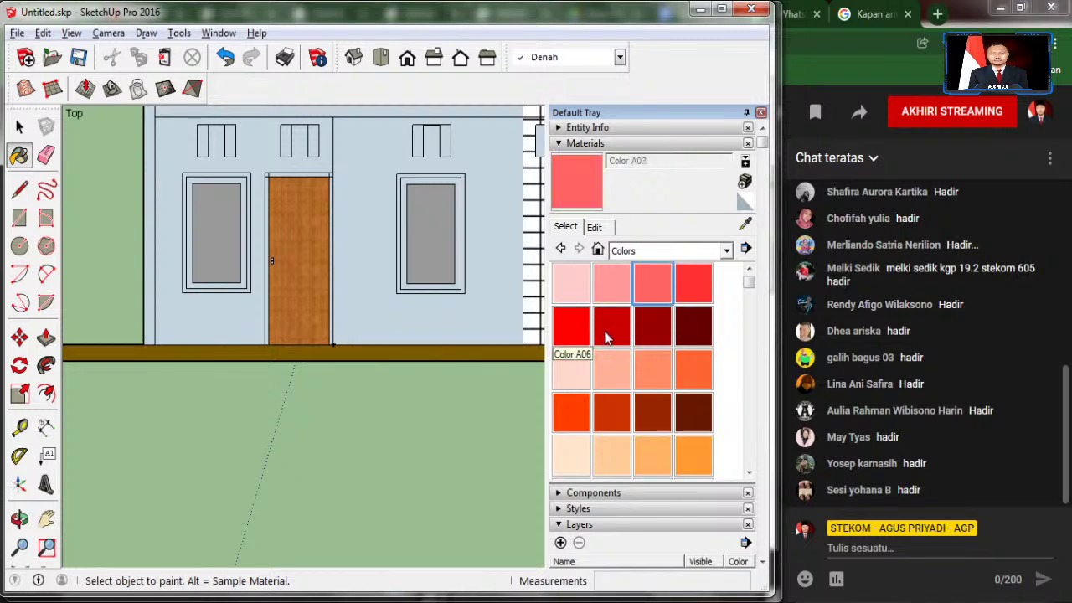
Step: Paint the ground-floor walls on both sides of the door and the upper-floor wall with Color A03
{"action": "left_click", "coordinate": [197, 304]}
{"action": "left_click", "coordinate": [375, 303]}
{"action": "scroll", "coordinate": [378, 419], "scroll_direction": "down", "scroll_amount": 2}
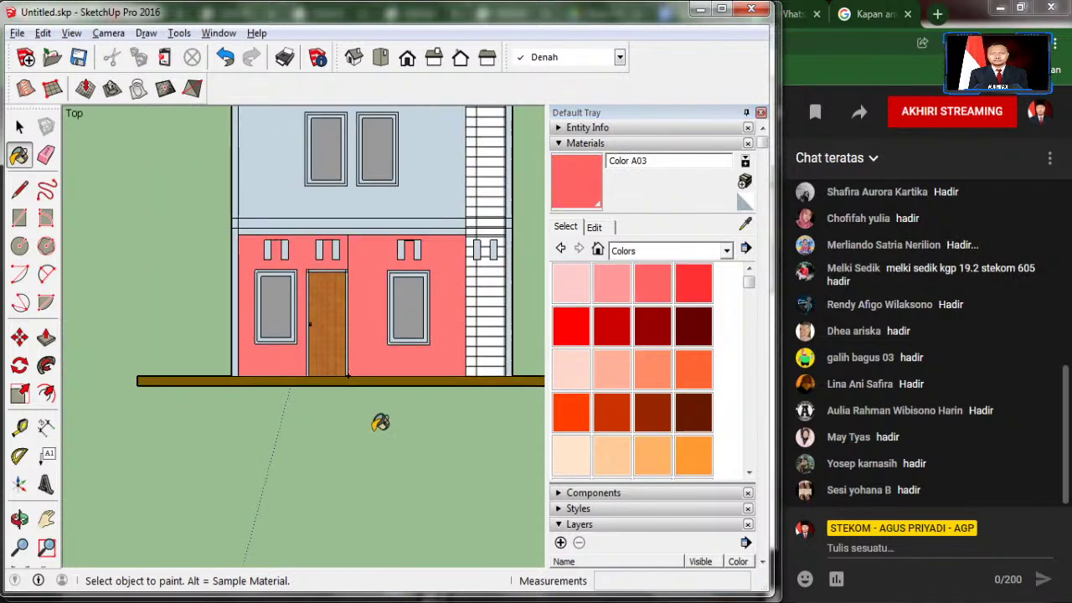
{"action": "left_click", "coordinate": [266, 193]}
{"action": "scroll", "coordinate": [312, 388], "scroll_direction": "down", "scroll_amount": 2}
{"action": "scroll", "coordinate": [296, 258], "scroll_direction": "up", "scroll_amount": 2}
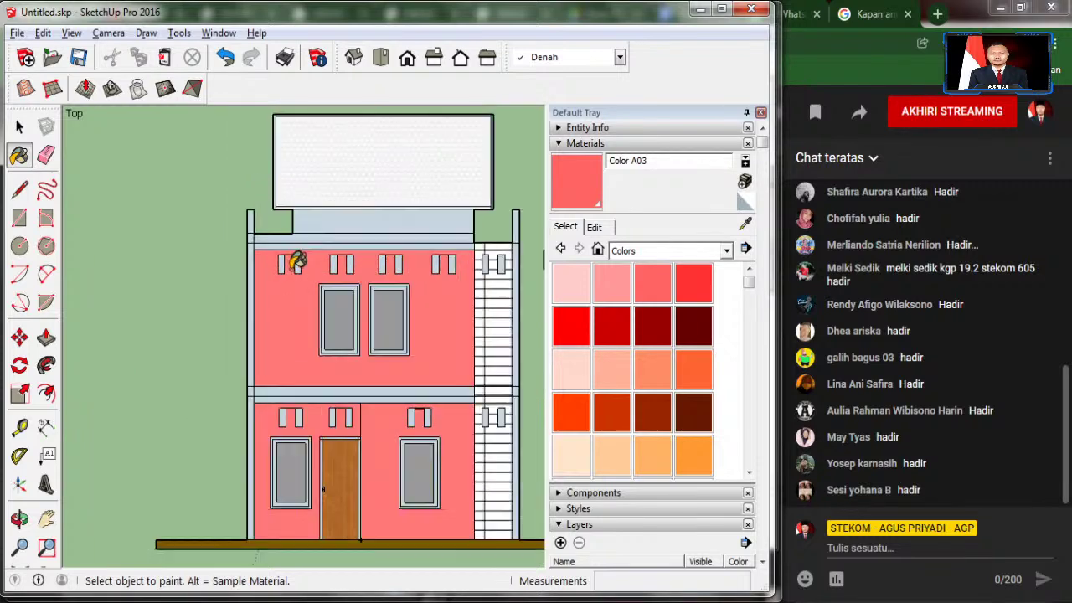
{"action": "scroll", "coordinate": [299, 259], "scroll_direction": "up", "scroll_amount": 2}
{"action": "scroll", "coordinate": [352, 264], "scroll_direction": "down", "scroll_amount": 2}
Step: Paint the left pillar, upper beam and floor-line beam maroon with Color A08
{"action": "left_click", "coordinate": [694, 326]}
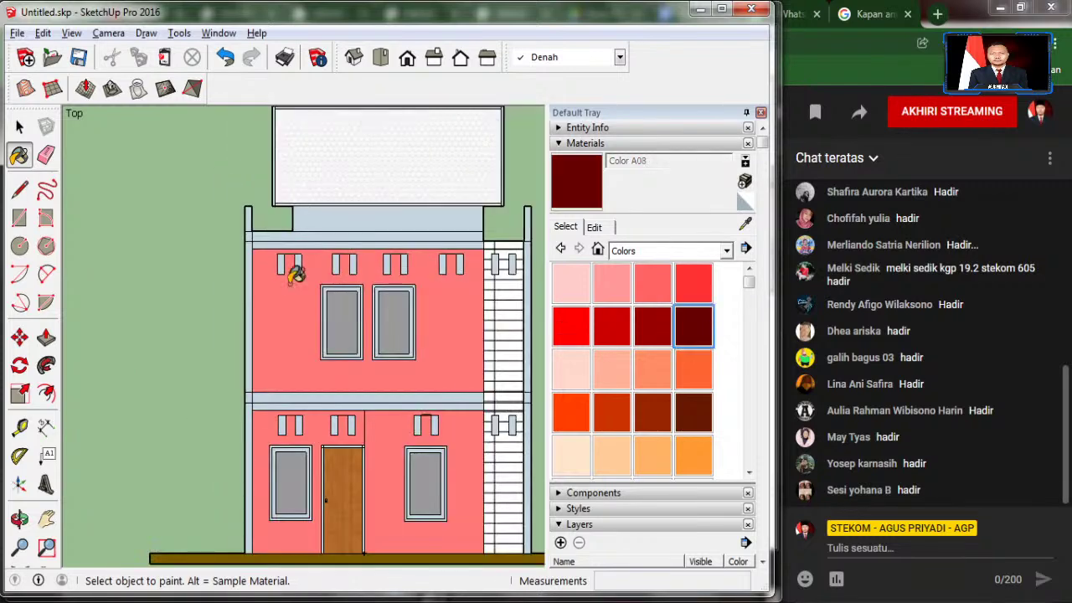
{"action": "scroll", "coordinate": [244, 229], "scroll_direction": "up", "scroll_amount": 1}
{"action": "scroll", "coordinate": [262, 201], "scroll_direction": "up", "scroll_amount": 2}
{"action": "left_click", "coordinate": [258, 199]}
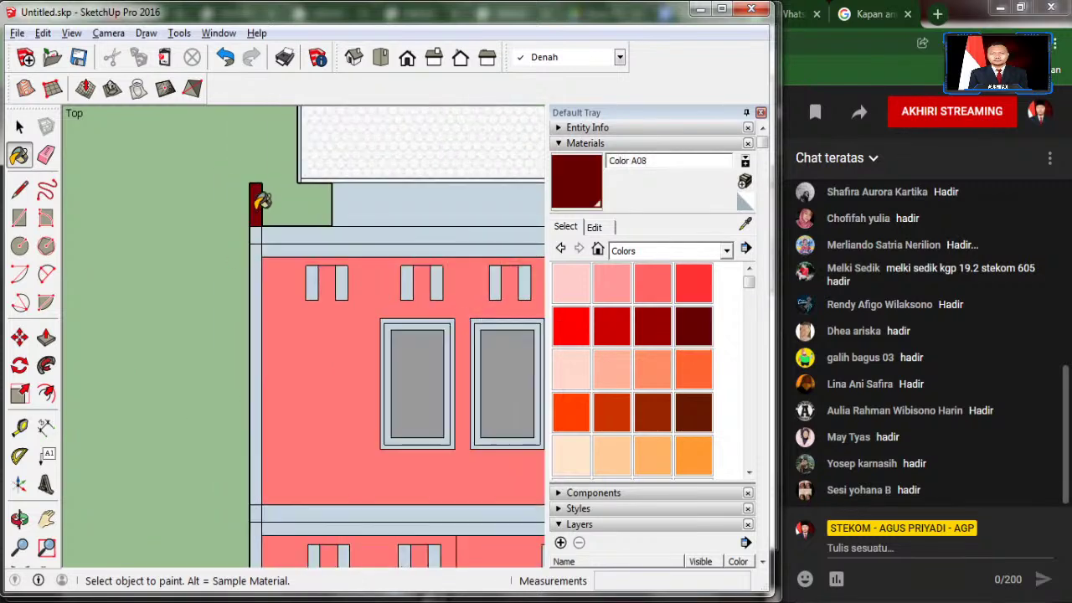
{"action": "left_click", "coordinate": [256, 244]}
{"action": "left_click", "coordinate": [283, 235]}
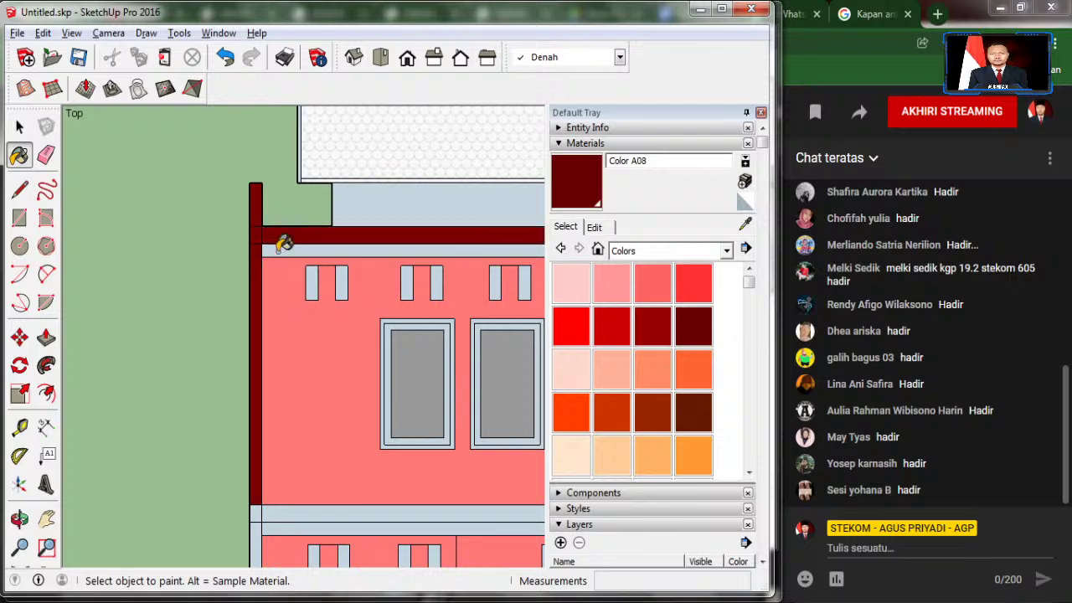
{"action": "left_click", "coordinate": [281, 248]}
{"action": "scroll", "coordinate": [294, 176], "scroll_direction": "down", "scroll_amount": 2}
{"action": "scroll", "coordinate": [261, 490], "scroll_direction": "up", "scroll_amount": 1}
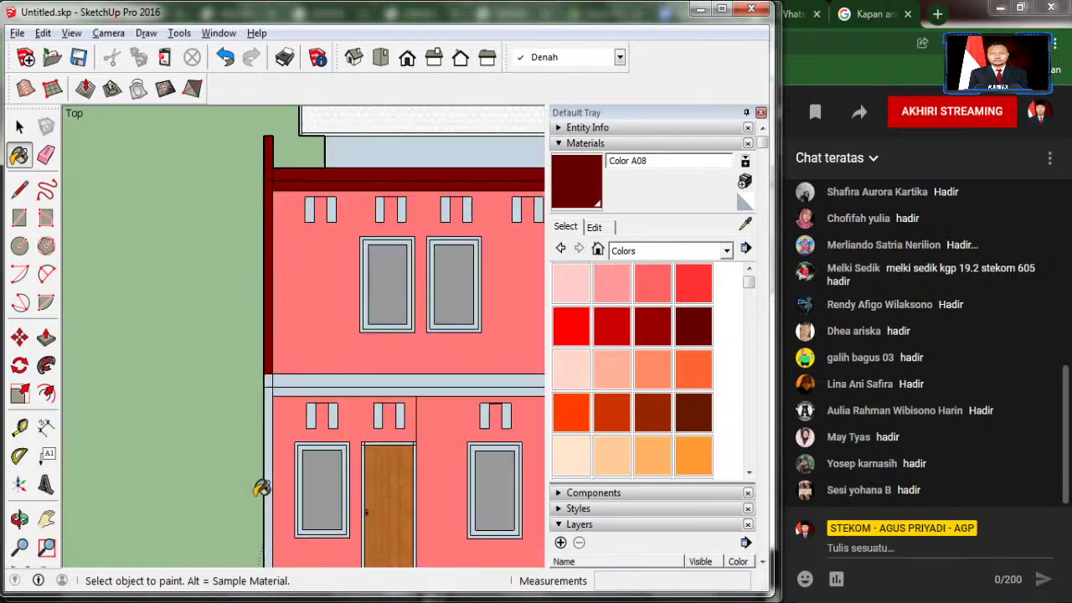
{"action": "scroll", "coordinate": [262, 490], "scroll_direction": "up", "scroll_amount": 2}
{"action": "left_click", "coordinate": [275, 419]}
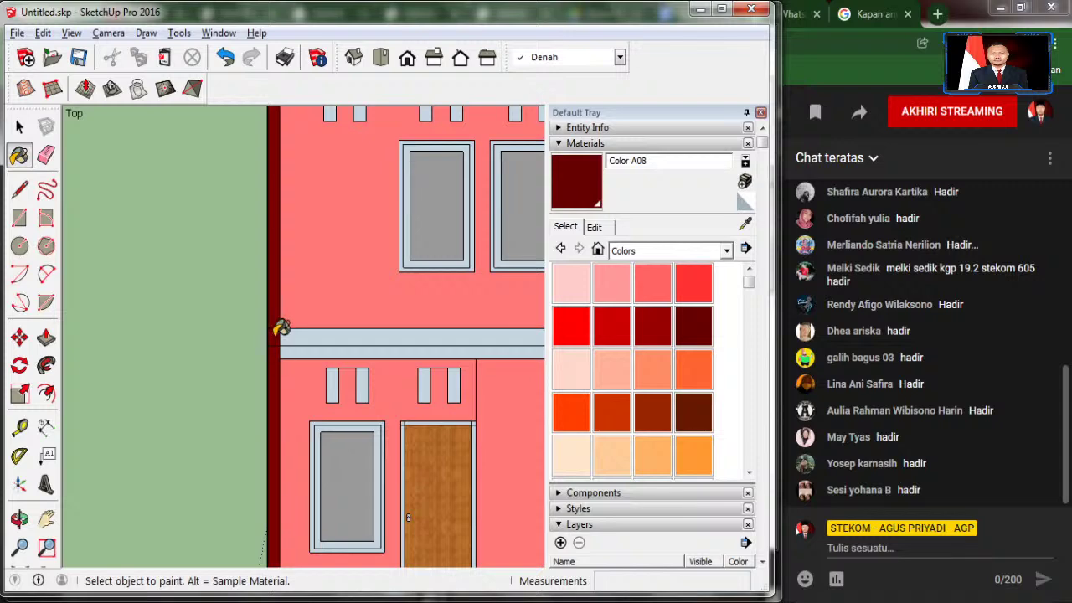
{"action": "left_click", "coordinate": [294, 333]}
{"action": "scroll", "coordinate": [235, 371], "scroll_direction": "down", "scroll_amount": 2}
{"action": "scroll", "coordinate": [232, 373], "scroll_direction": "down", "scroll_amount": 1}
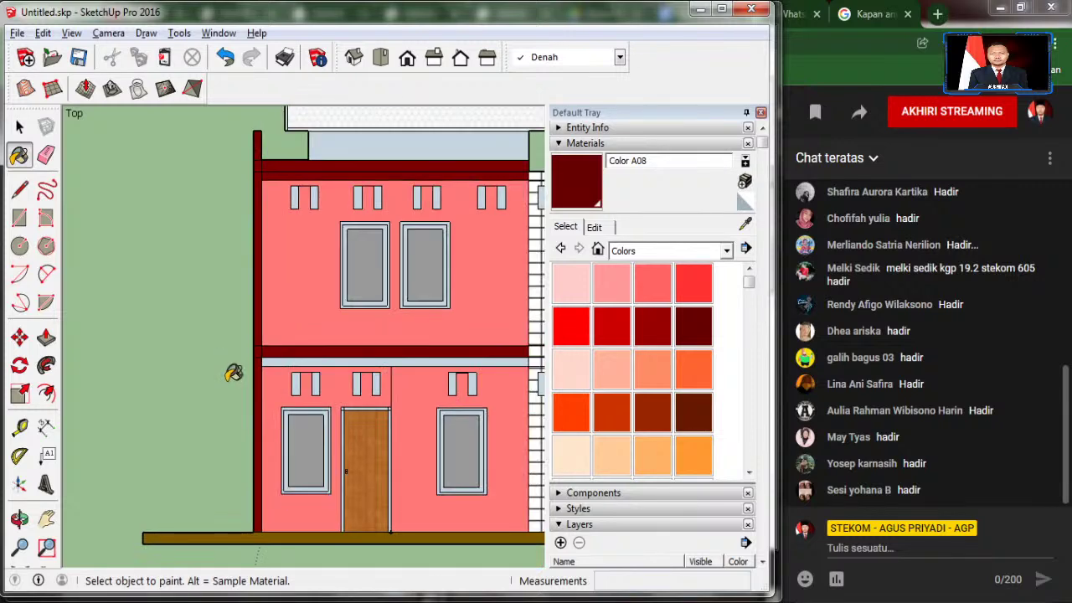
Step: Paint the strips under the middle and top beams red with Color A07
{"action": "left_click", "coordinate": [653, 327]}
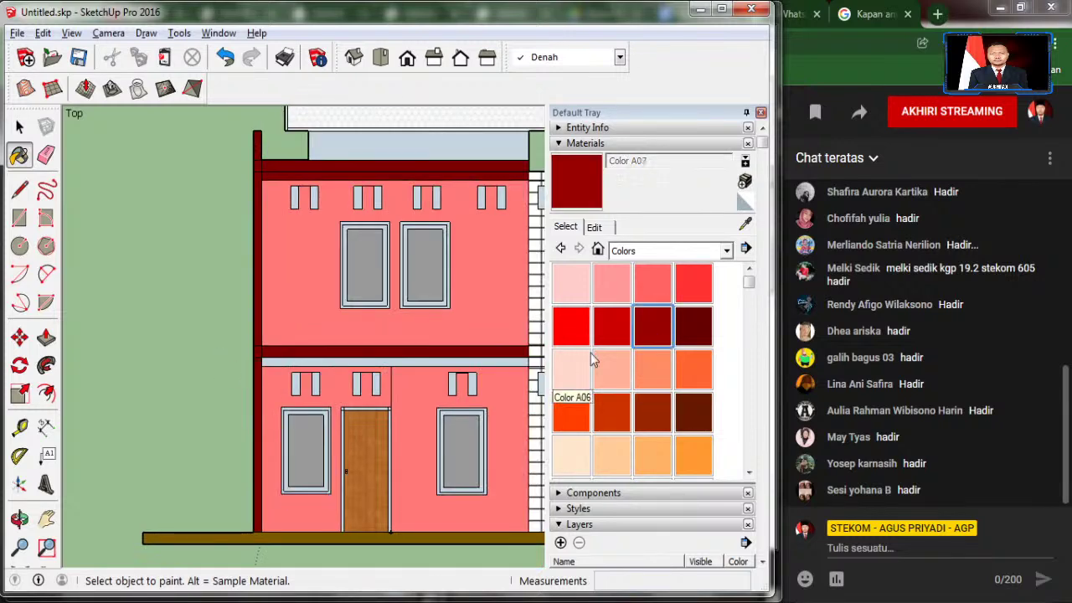
{"action": "left_click", "coordinate": [457, 356]}
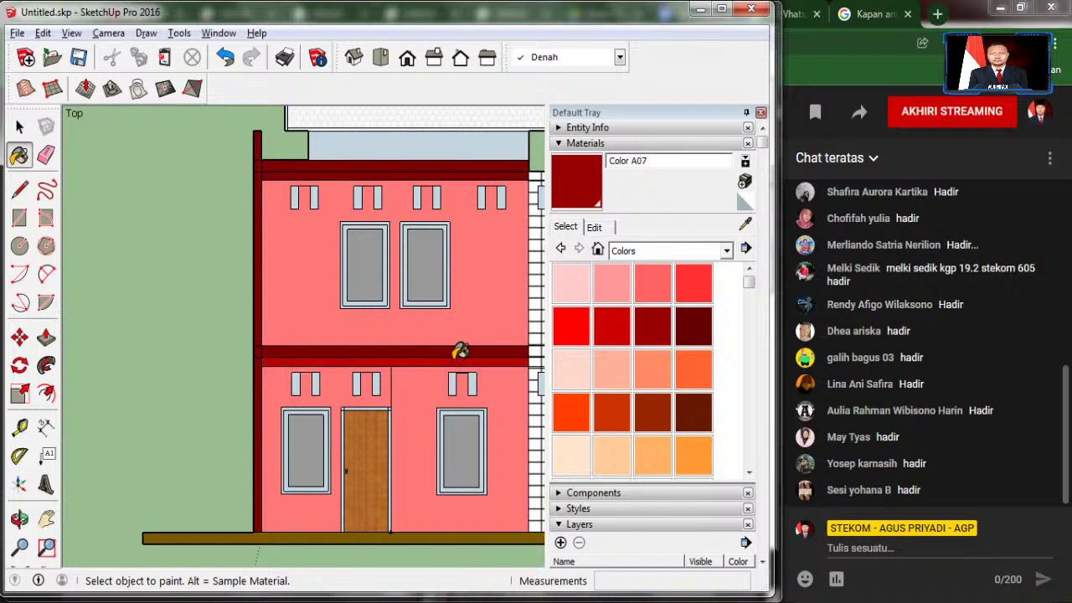
{"action": "left_click", "coordinate": [448, 171]}
{"action": "scroll", "coordinate": [277, 259], "scroll_direction": "down", "scroll_amount": 2}
{"action": "scroll", "coordinate": [280, 243], "scroll_direction": "down", "scroll_amount": 2}
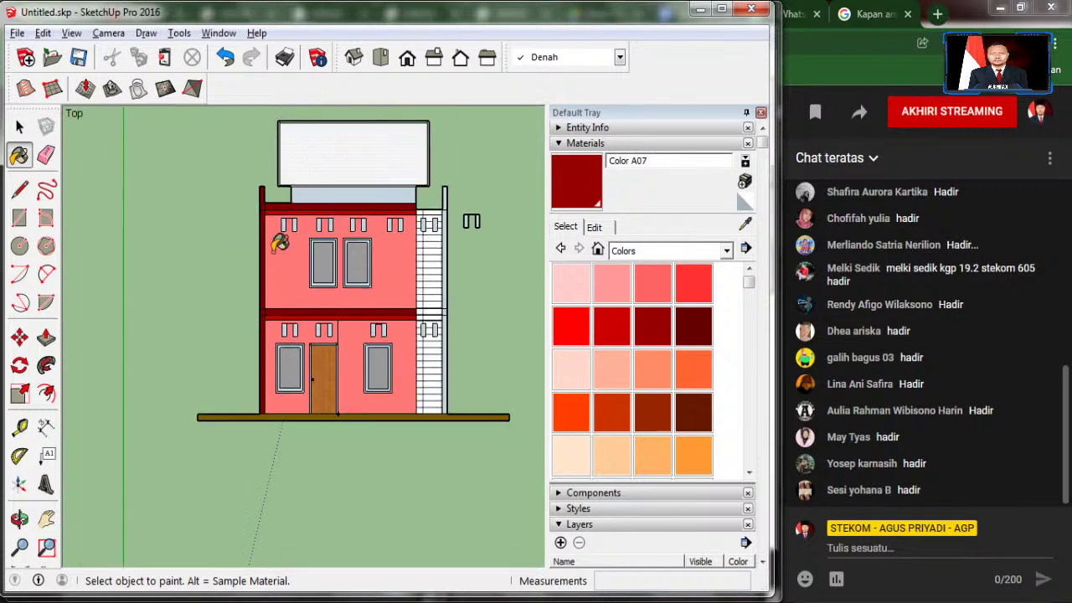
{"action": "scroll", "coordinate": [403, 211], "scroll_direction": "up", "scroll_amount": 3}
{"action": "scroll", "coordinate": [427, 204], "scroll_direction": "up", "scroll_amount": 2}
{"action": "scroll", "coordinate": [413, 199], "scroll_direction": "down", "scroll_amount": 2}
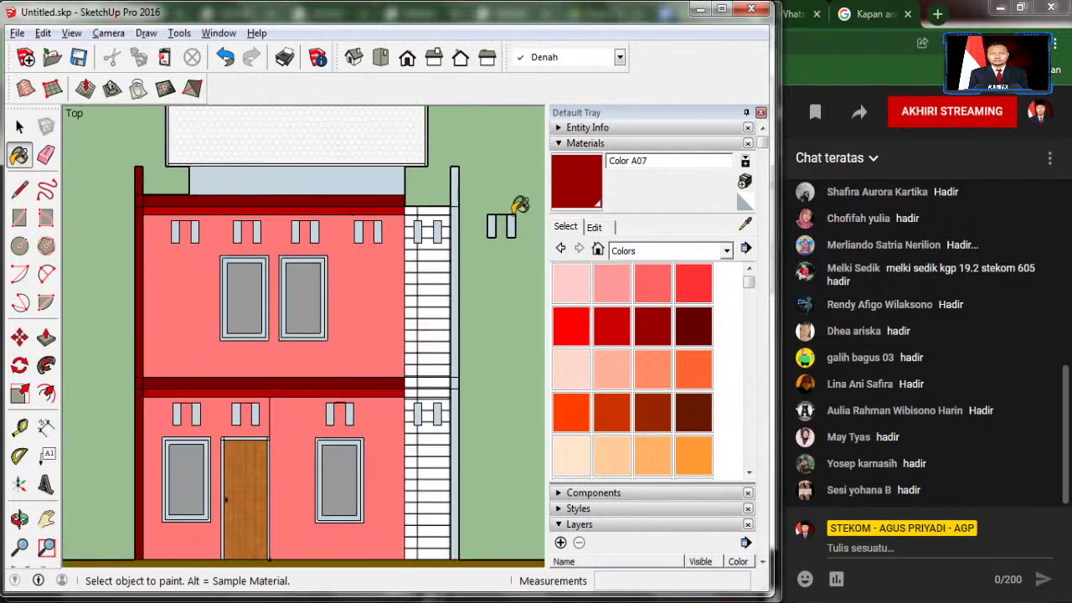
Step: Paint the pillar beside the stairwell maroon with Color A08
{"action": "left_click", "coordinate": [694, 326]}
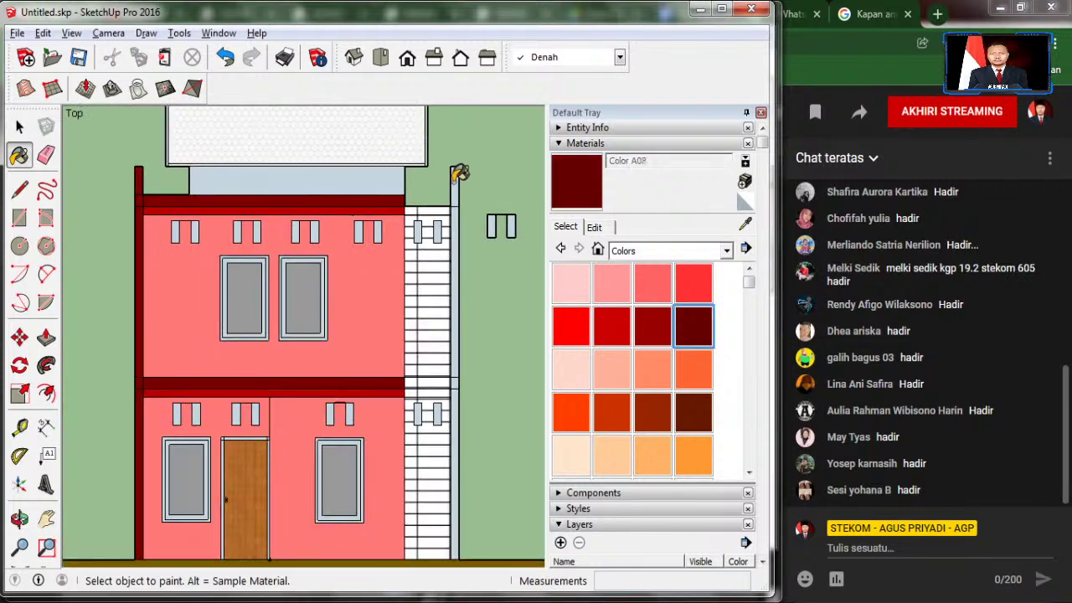
{"action": "left_click", "coordinate": [455, 200]}
{"action": "scroll", "coordinate": [461, 204], "scroll_direction": "down", "scroll_amount": 2}
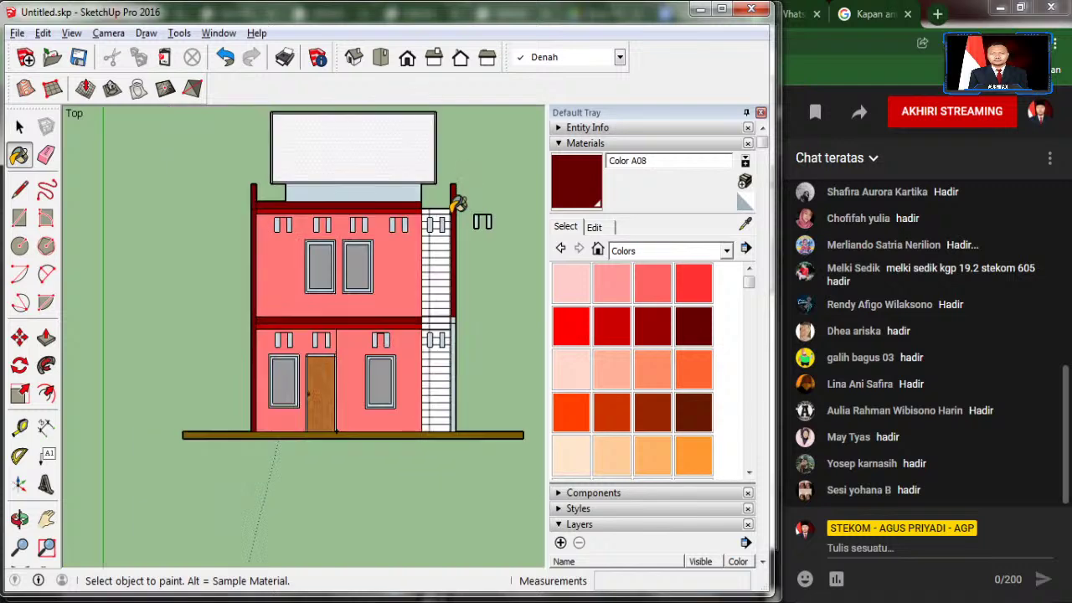
{"action": "scroll", "coordinate": [458, 418], "scroll_direction": "up", "scroll_amount": 3}
{"action": "scroll", "coordinate": [461, 264], "scroll_direction": "up", "scroll_amount": 2}
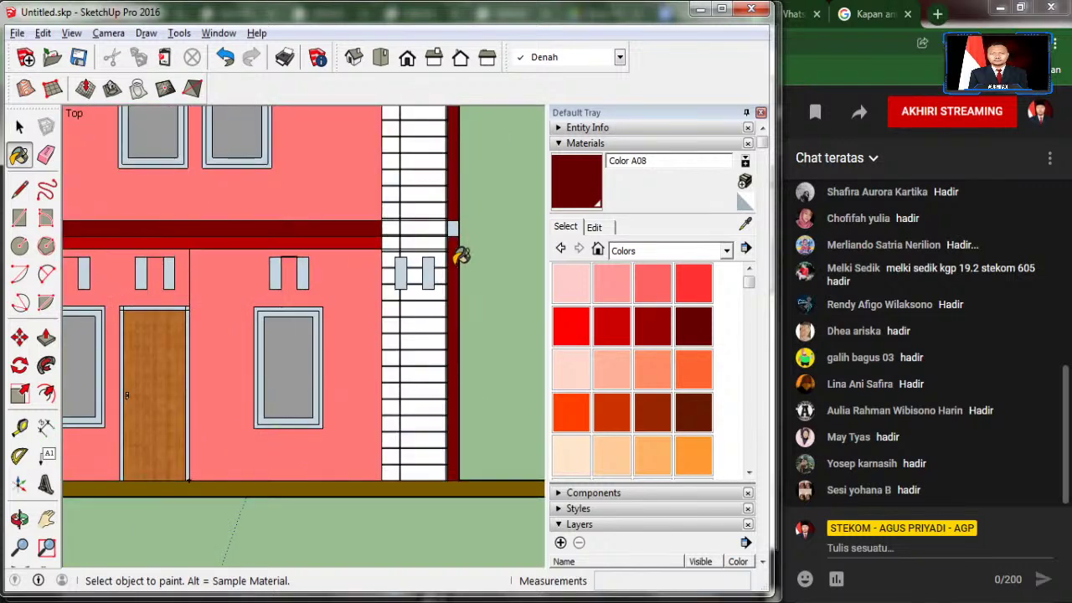
{"action": "scroll", "coordinate": [467, 249], "scroll_direction": "down", "scroll_amount": 2}
{"action": "scroll", "coordinate": [467, 250], "scroll_direction": "down", "scroll_amount": 2}
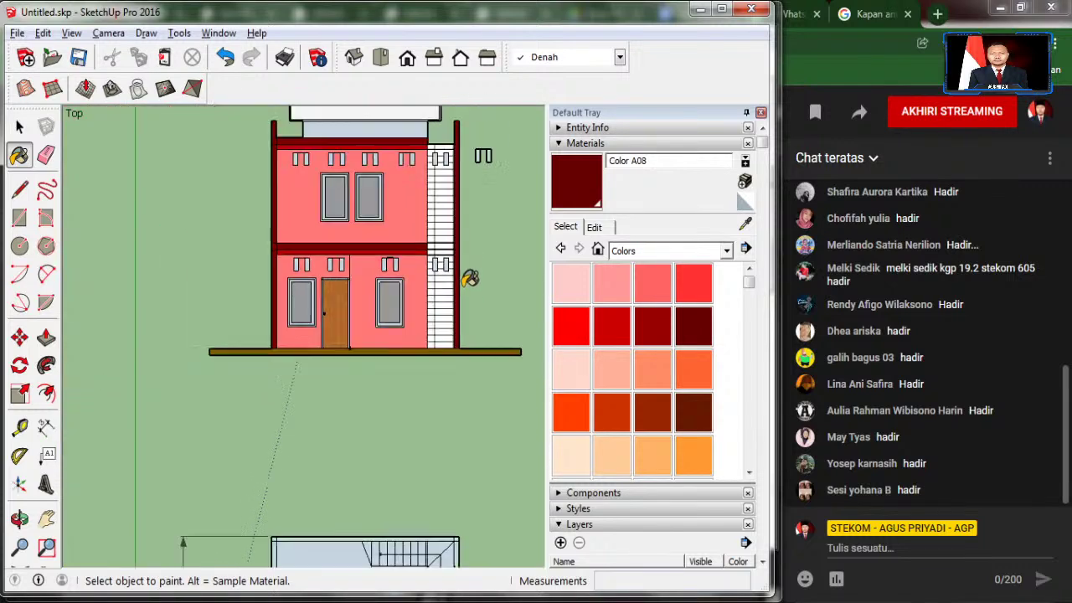
Step: Paint the strip above the upper storey, below the roof, dark red with Color A07
{"action": "left_click", "coordinate": [46, 154]}
{"action": "scroll", "coordinate": [313, 173], "scroll_direction": "up", "scroll_amount": 2}
{"action": "scroll", "coordinate": [313, 174], "scroll_direction": "up", "scroll_amount": 2}
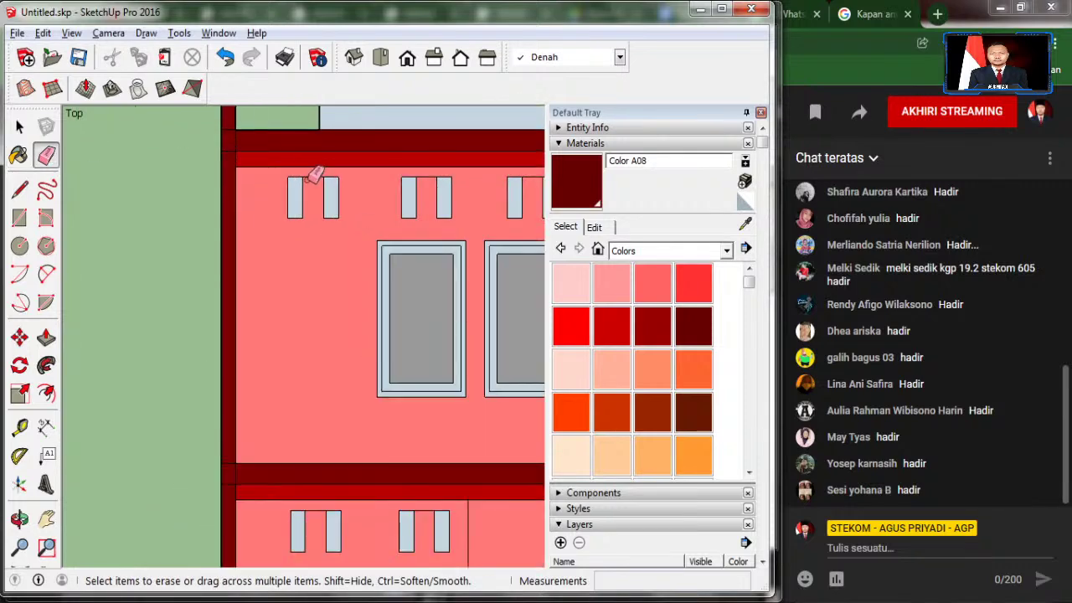
{"action": "scroll", "coordinate": [299, 304], "scroll_direction": "down", "scroll_amount": 1}
{"action": "scroll", "coordinate": [408, 311], "scroll_direction": "down", "scroll_amount": 1}
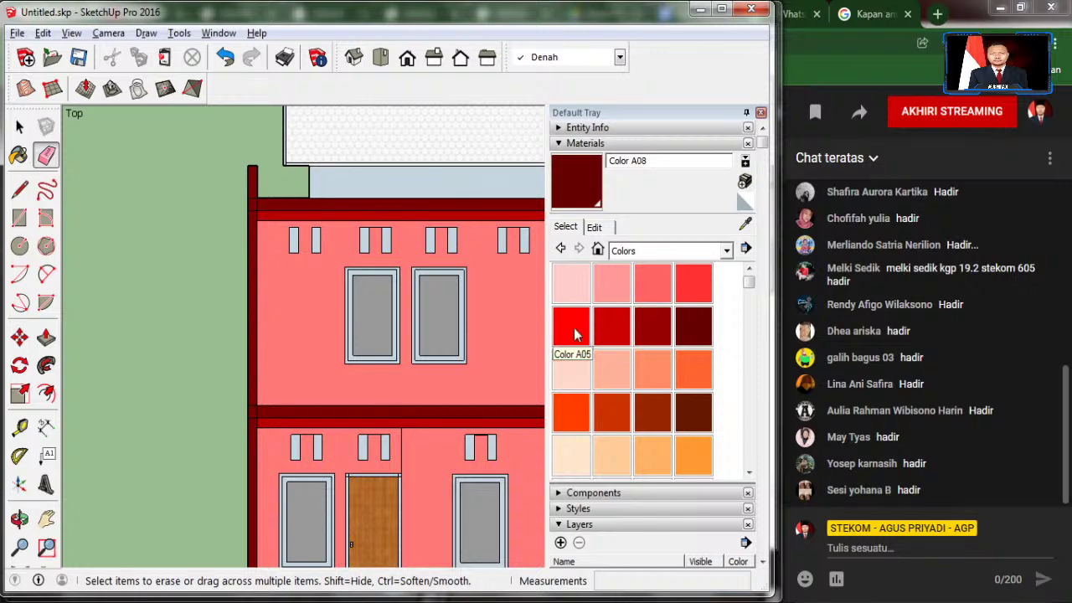
{"action": "left_click", "coordinate": [646, 337]}
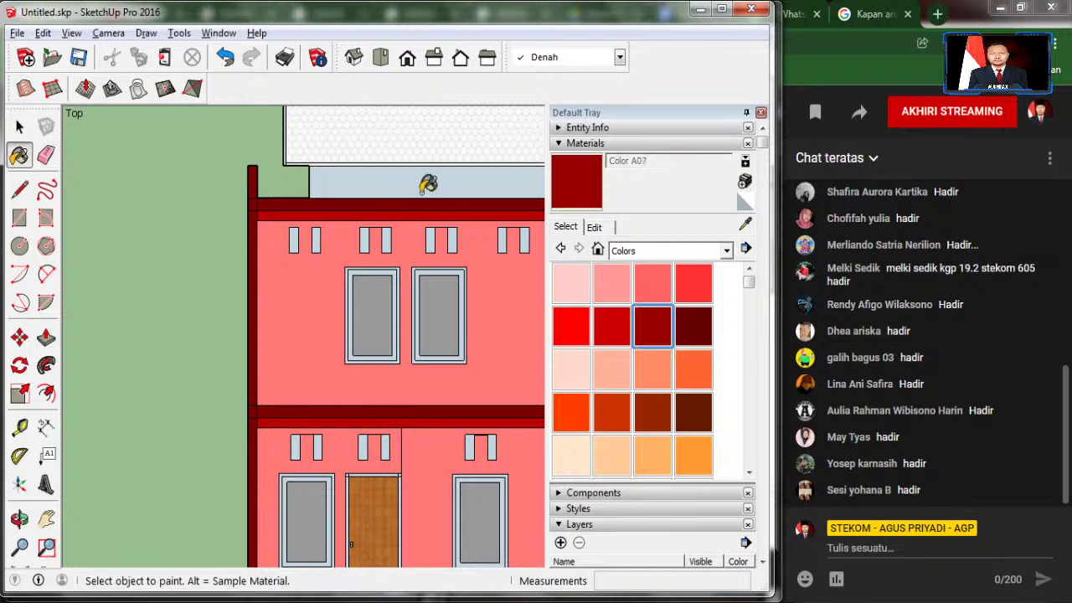
{"action": "left_click", "coordinate": [424, 188]}
{"action": "scroll", "coordinate": [150, 268], "scroll_direction": "down", "scroll_amount": 2}
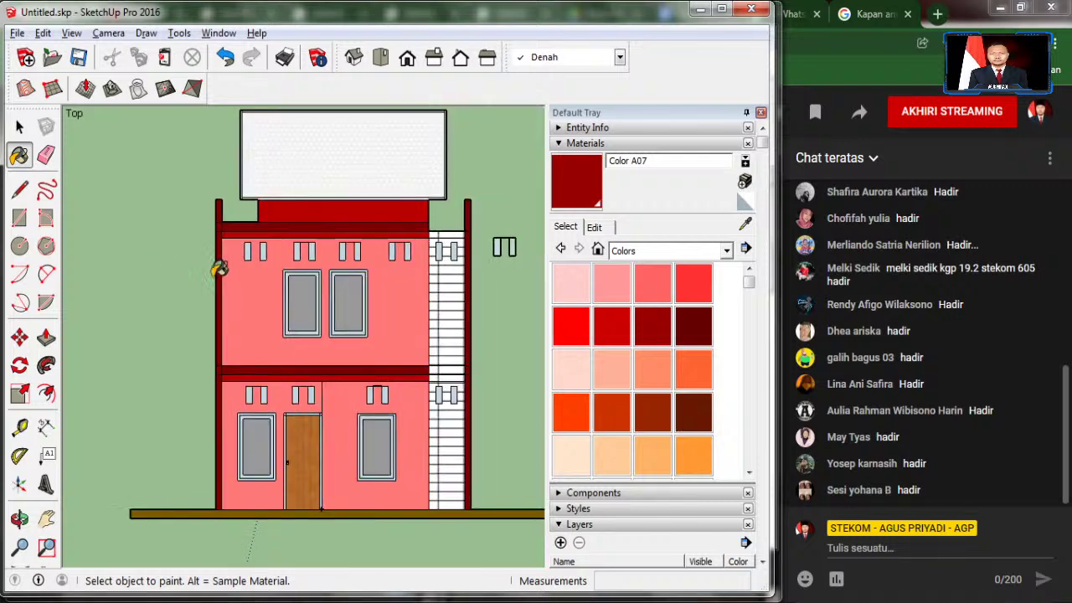
Step: Switch back to the Eraser and zoom in on the facade vents
{"action": "left_click", "coordinate": [46, 157]}
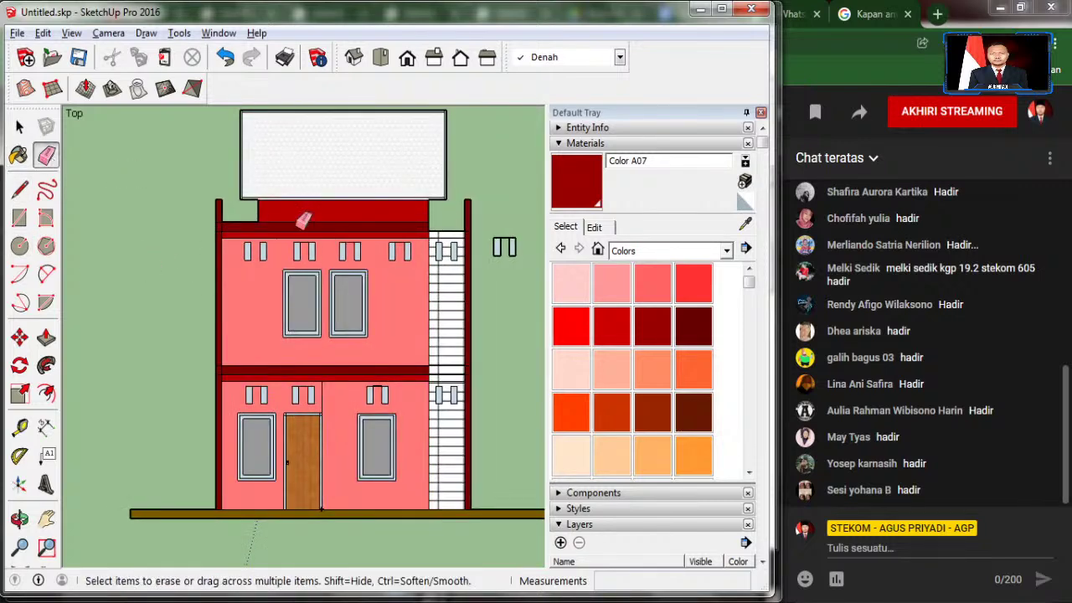
{"action": "scroll", "coordinate": [308, 224], "scroll_direction": "up", "scroll_amount": 2}
{"action": "scroll", "coordinate": [310, 230], "scroll_direction": "up", "scroll_amount": 2}
{"action": "scroll", "coordinate": [309, 232], "scroll_direction": "up", "scroll_amount": 2}
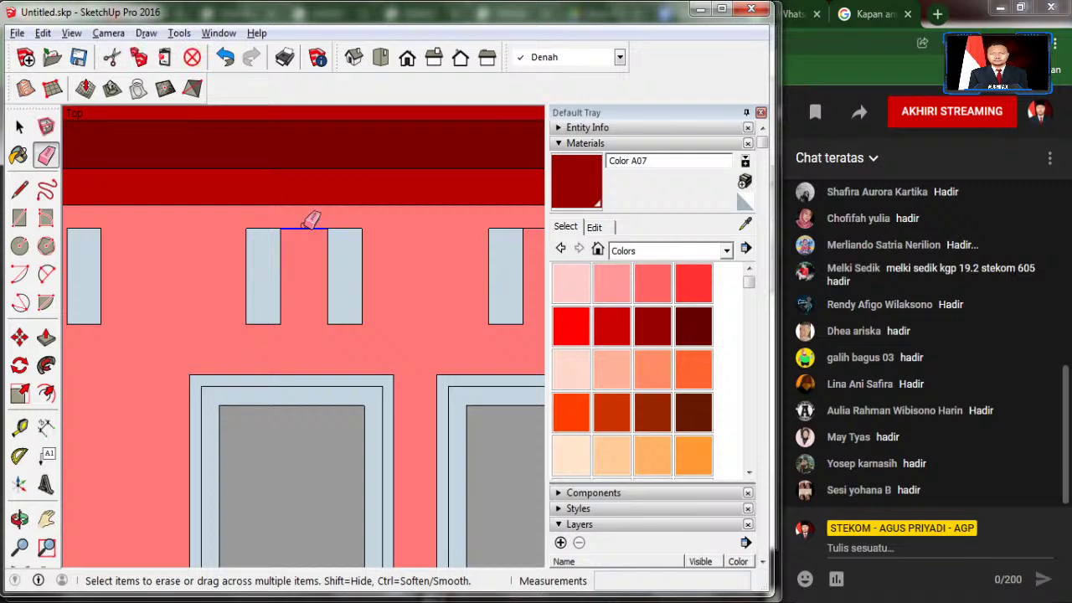
{"action": "scroll", "coordinate": [232, 246], "scroll_direction": "down", "scroll_amount": 1}
{"action": "scroll", "coordinate": [232, 246], "scroll_direction": "down", "scroll_amount": 1}
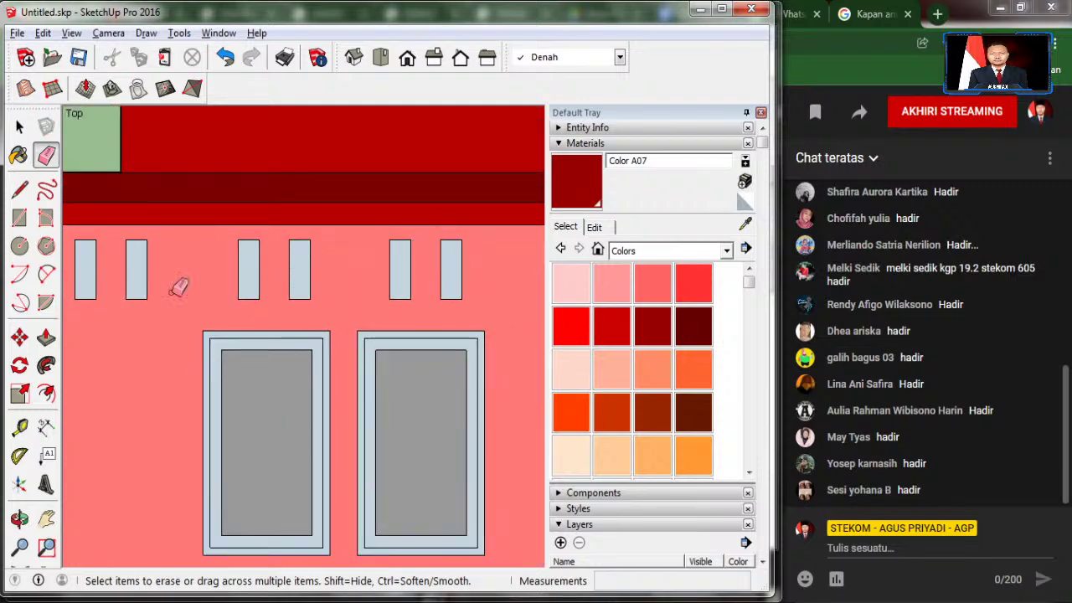
{"action": "scroll", "coordinate": [172, 283], "scroll_direction": "down", "scroll_amount": 2}
{"action": "scroll", "coordinate": [426, 268], "scroll_direction": "up", "scroll_amount": 2}
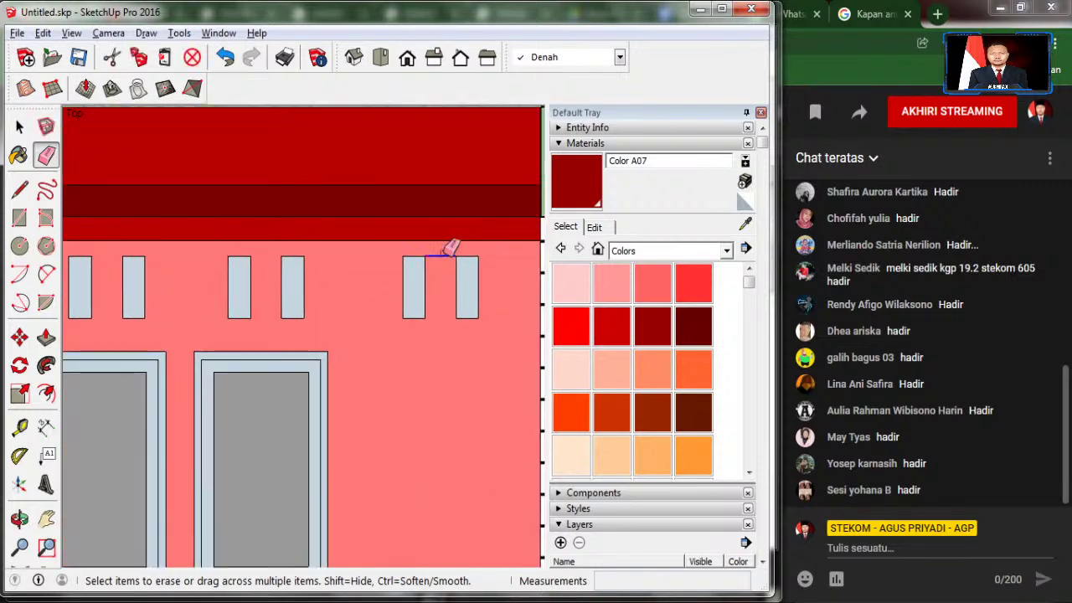
{"action": "scroll", "coordinate": [407, 131], "scroll_direction": "down", "scroll_amount": 2}
{"action": "scroll", "coordinate": [411, 126], "scroll_direction": "down", "scroll_amount": 2}
{"action": "scroll", "coordinate": [261, 369], "scroll_direction": "up", "scroll_amount": 2}
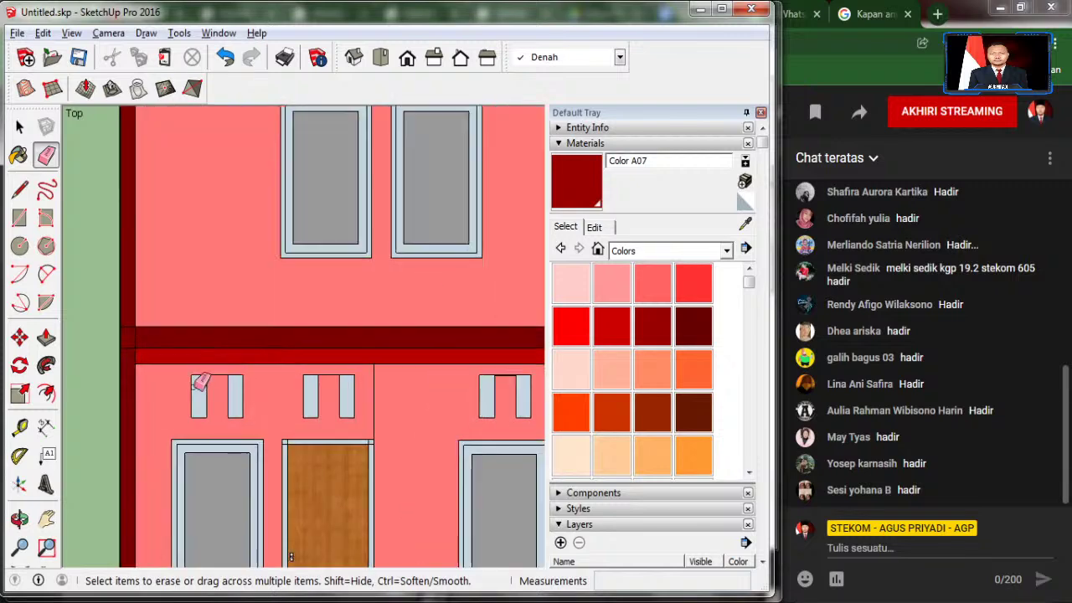
{"action": "scroll", "coordinate": [228, 379], "scroll_direction": "up", "scroll_amount": 2}
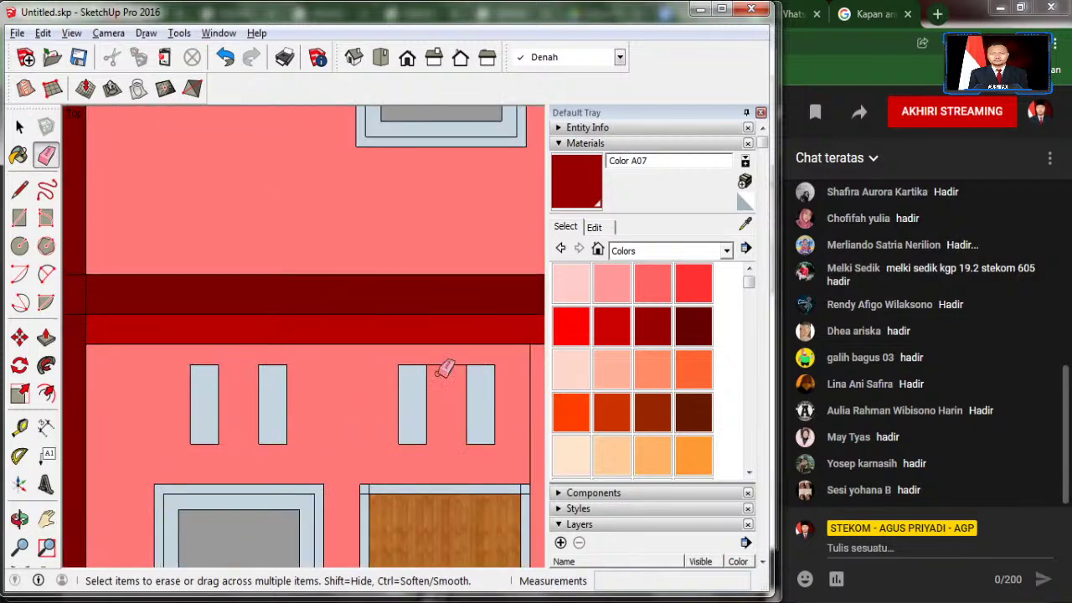
{"action": "scroll", "coordinate": [186, 392], "scroll_direction": "down", "scroll_amount": 2}
{"action": "scroll", "coordinate": [183, 394], "scroll_direction": "down", "scroll_amount": 2}
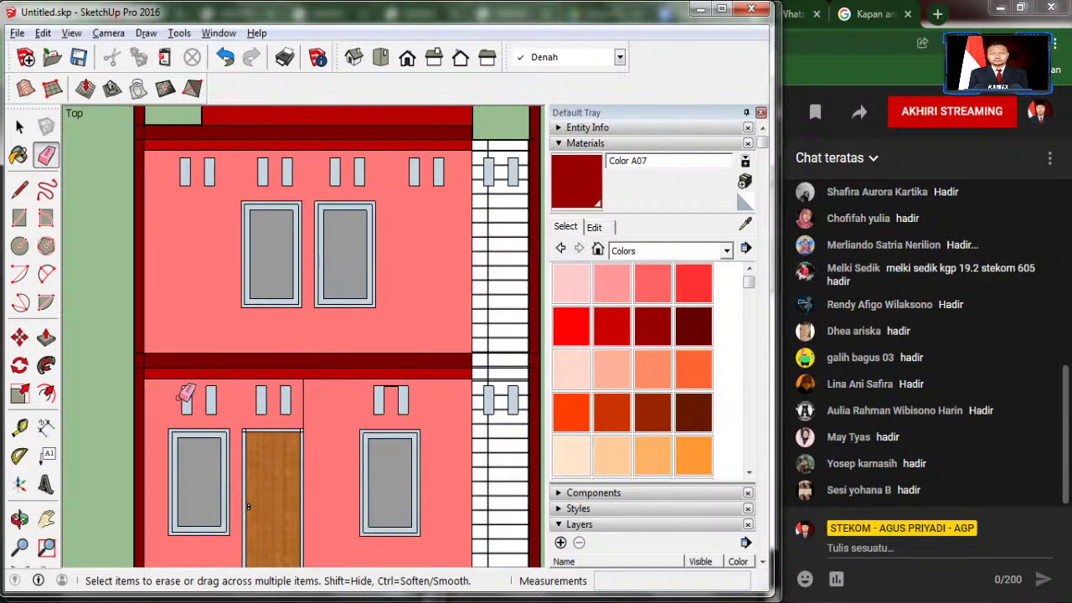
{"action": "scroll", "coordinate": [396, 383], "scroll_direction": "up", "scroll_amount": 2}
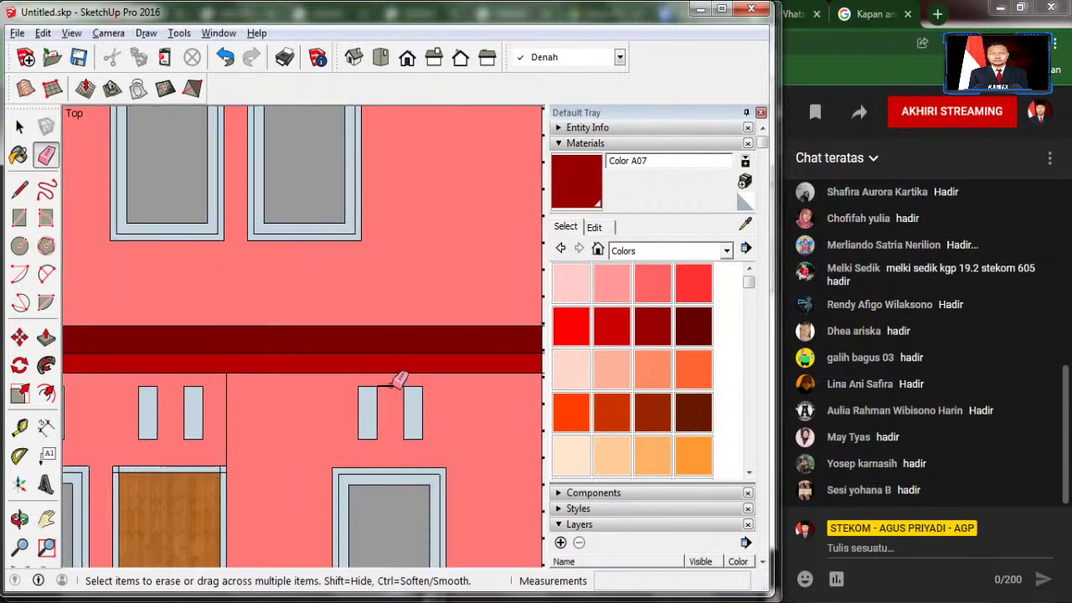
{"action": "scroll", "coordinate": [399, 387], "scroll_direction": "down", "scroll_amount": 1}
{"action": "scroll", "coordinate": [402, 316], "scroll_direction": "down", "scroll_amount": 2}
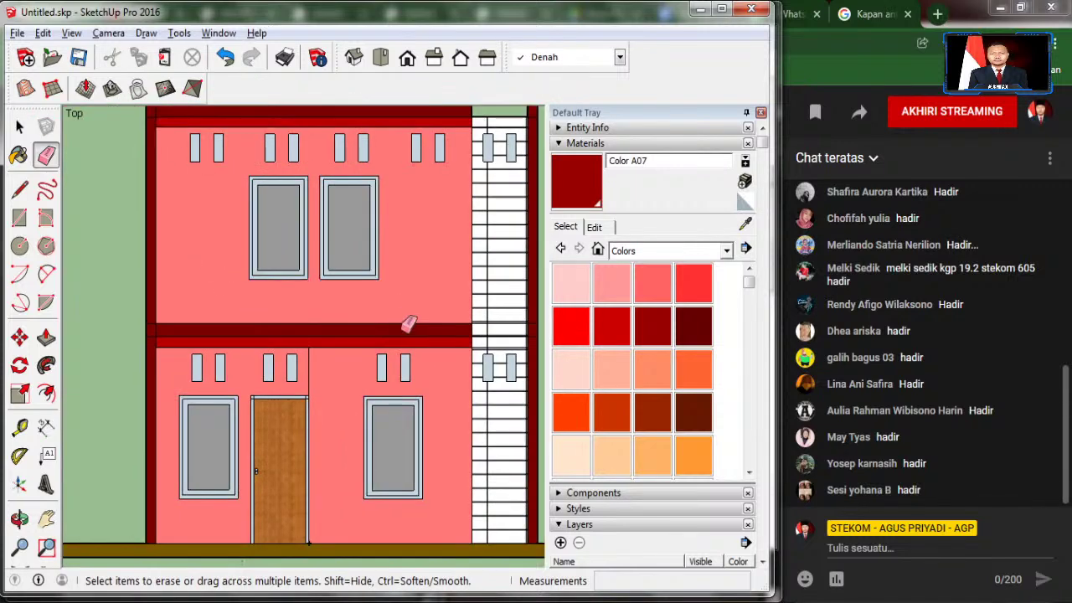
{"action": "scroll", "coordinate": [415, 316], "scroll_direction": "down", "scroll_amount": 2}
{"action": "scroll", "coordinate": [391, 314], "scroll_direction": "down", "scroll_amount": 2}
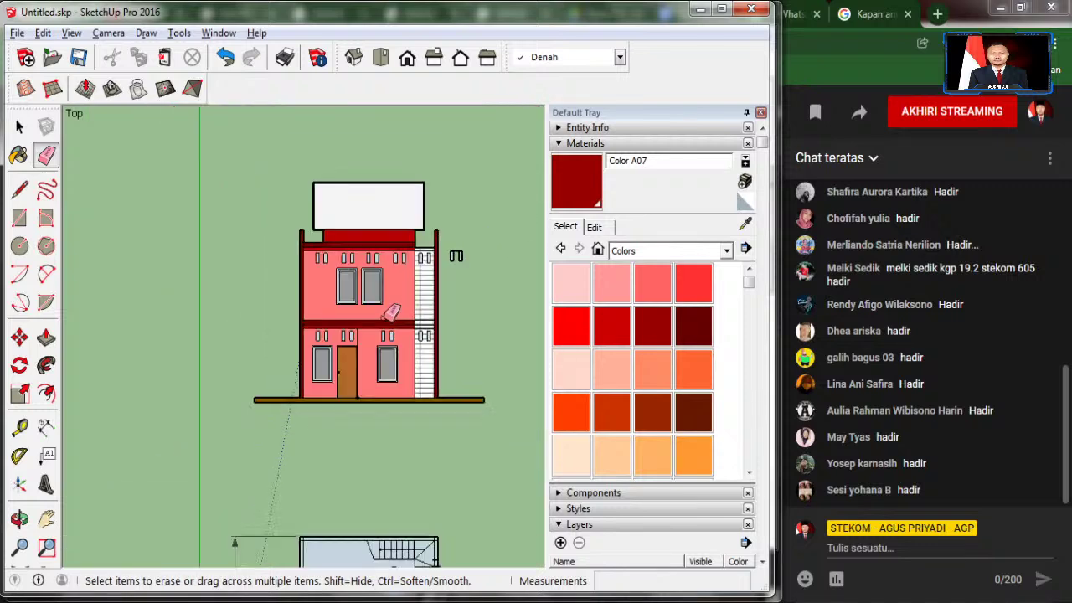
{"action": "scroll", "coordinate": [358, 290], "scroll_direction": "down", "scroll_amount": 2}
{"action": "scroll", "coordinate": [358, 290], "scroll_direction": "down", "scroll_amount": 2}
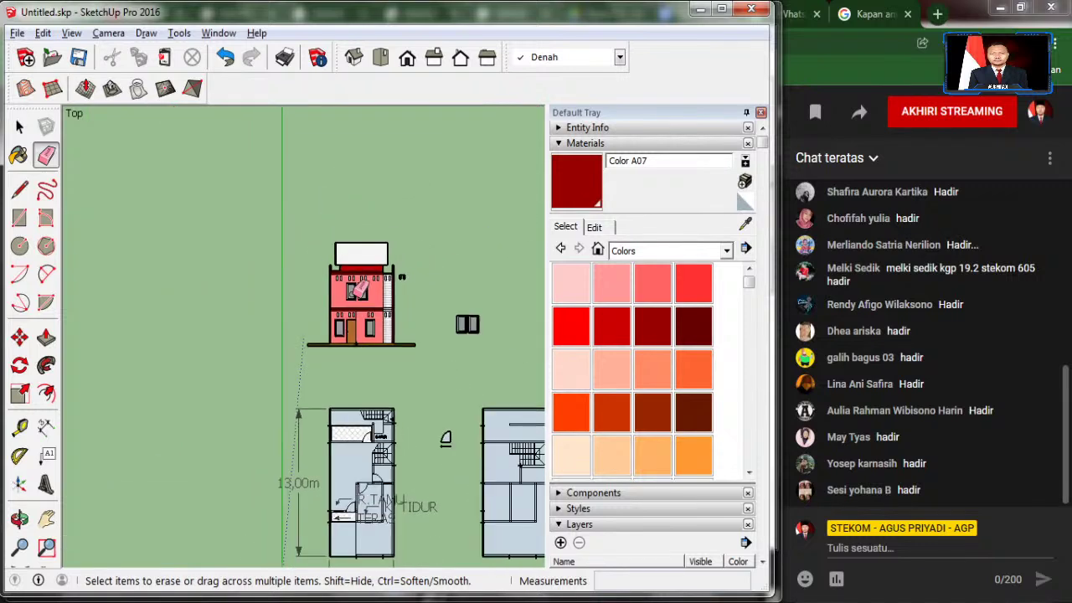
{"action": "scroll", "coordinate": [349, 515], "scroll_direction": "up", "scroll_amount": 1}
{"action": "scroll", "coordinate": [349, 515], "scroll_direction": "up", "scroll_amount": 1}
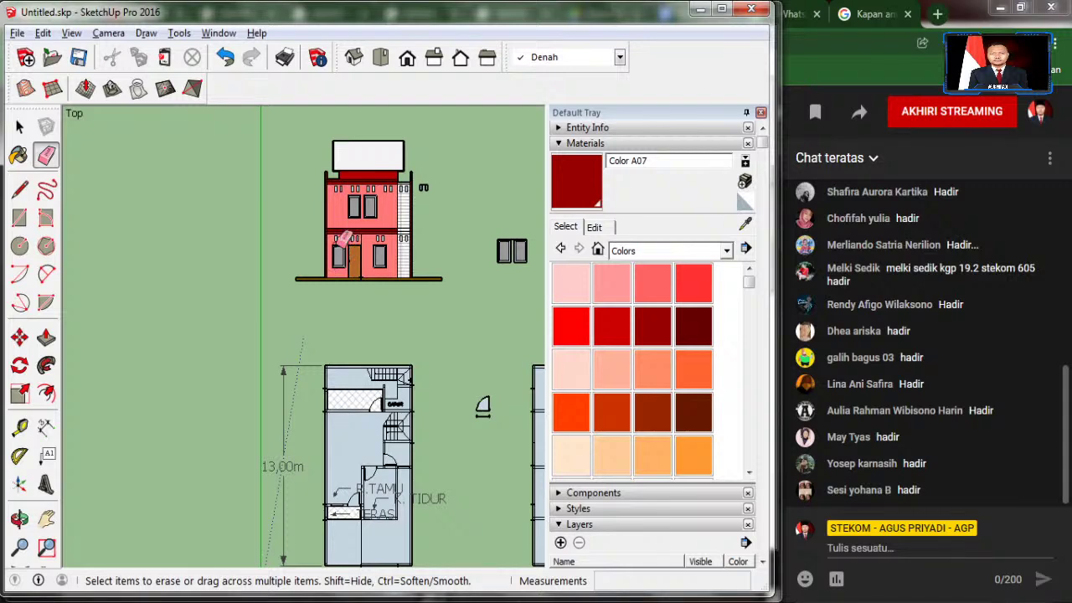
{"action": "scroll", "coordinate": [337, 508], "scroll_direction": "up", "scroll_amount": 1}
{"action": "scroll", "coordinate": [339, 515], "scroll_direction": "up", "scroll_amount": 1}
{"action": "scroll", "coordinate": [344, 524], "scroll_direction": "up", "scroll_amount": 1}
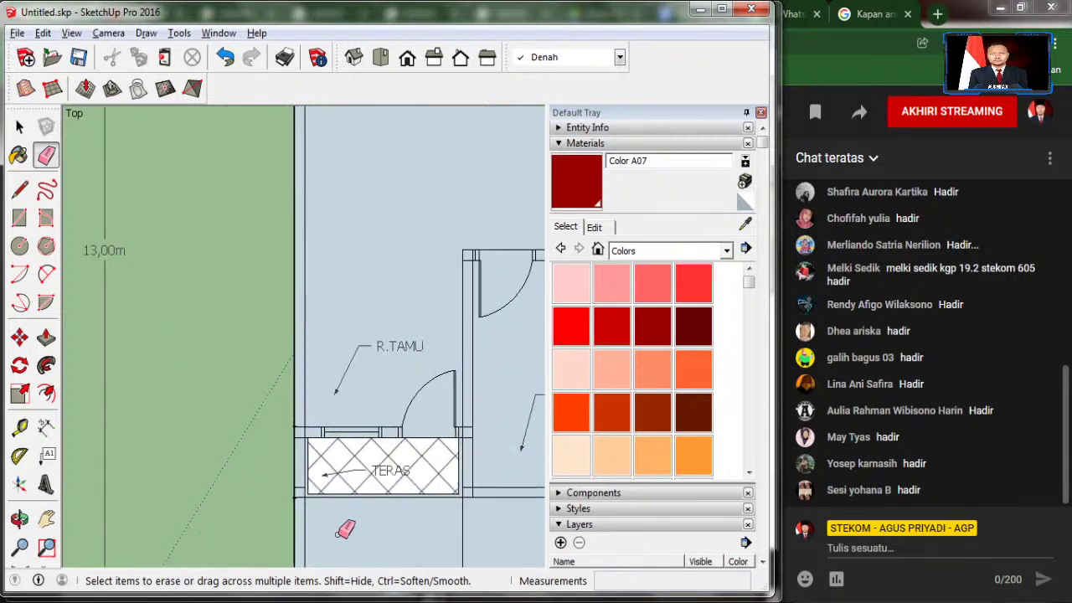
{"action": "scroll", "coordinate": [258, 431], "scroll_direction": "down", "scroll_amount": 2}
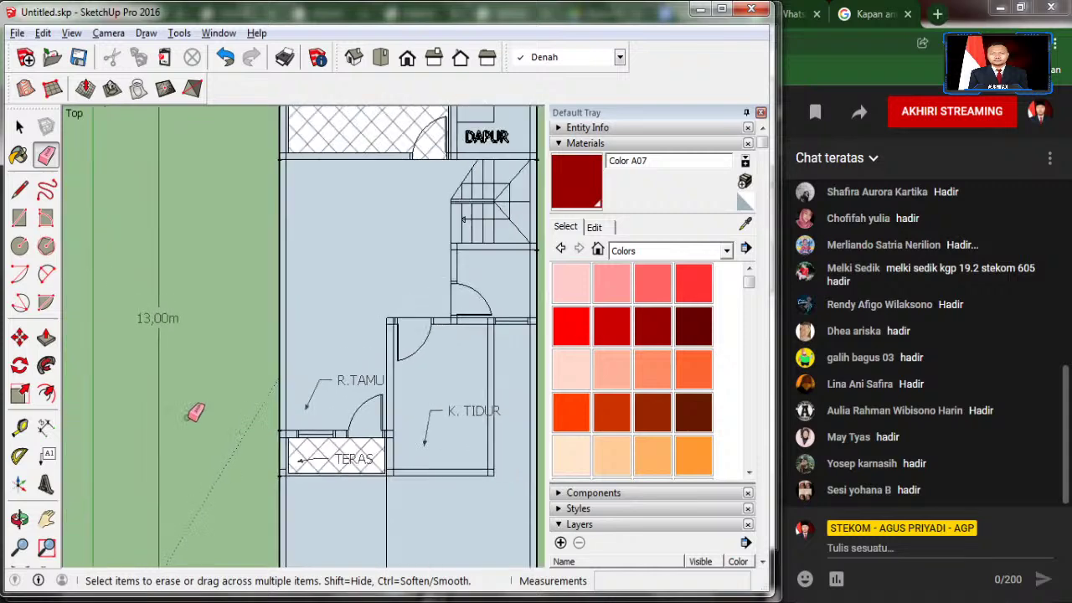
{"action": "scroll", "coordinate": [195, 411], "scroll_direction": "down", "scroll_amount": 2}
{"action": "scroll", "coordinate": [192, 411], "scroll_direction": "down", "scroll_amount": 2}
{"action": "scroll", "coordinate": [188, 412], "scroll_direction": "down", "scroll_amount": 1}
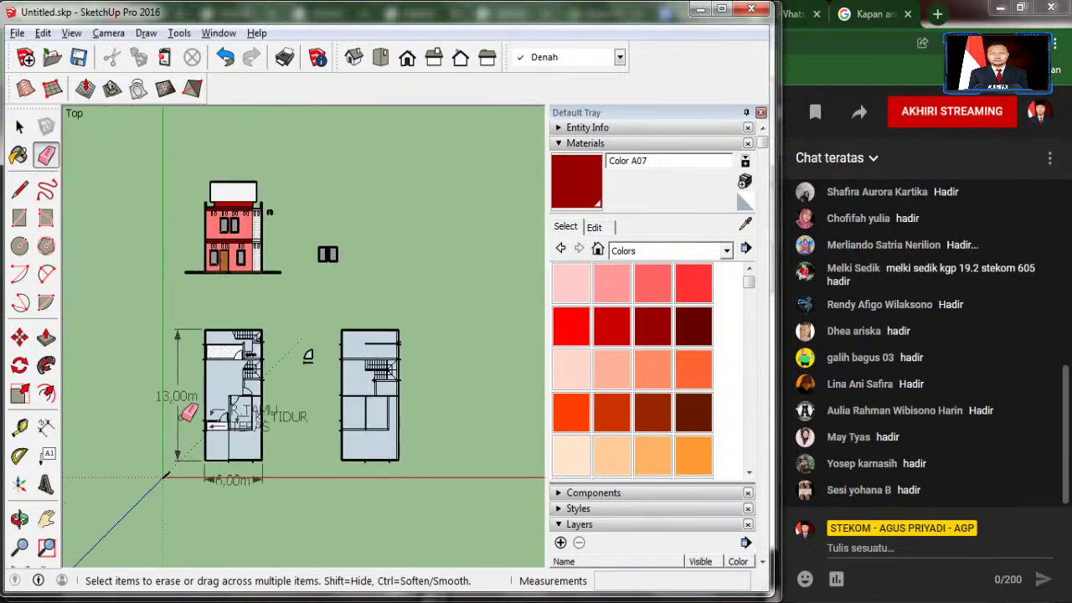
{"action": "scroll", "coordinate": [214, 205], "scroll_direction": "up", "scroll_amount": 1}
{"action": "scroll", "coordinate": [216, 206], "scroll_direction": "up", "scroll_amount": 1}
{"action": "scroll", "coordinate": [217, 206], "scroll_direction": "up", "scroll_amount": 1}
{"action": "scroll", "coordinate": [226, 232], "scroll_direction": "up", "scroll_amount": 1}
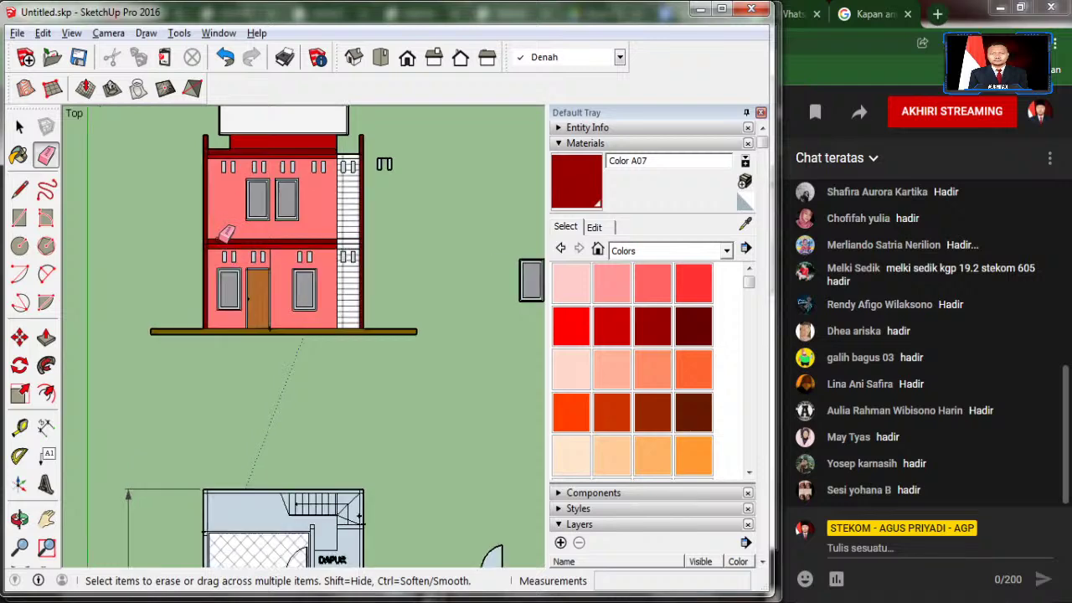
{"action": "scroll", "coordinate": [227, 234], "scroll_direction": "up", "scroll_amount": 2}
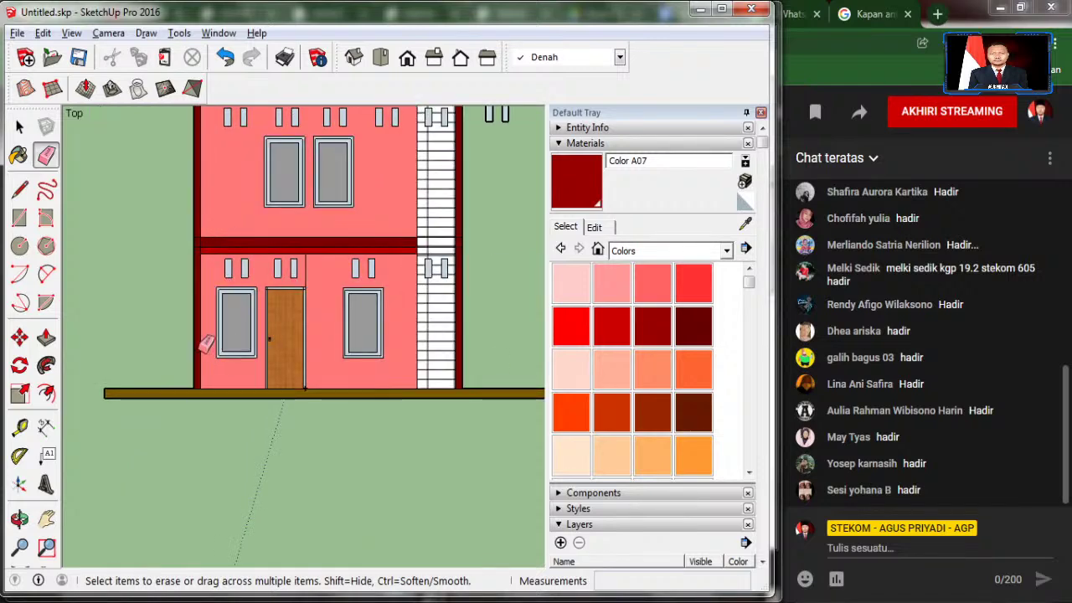
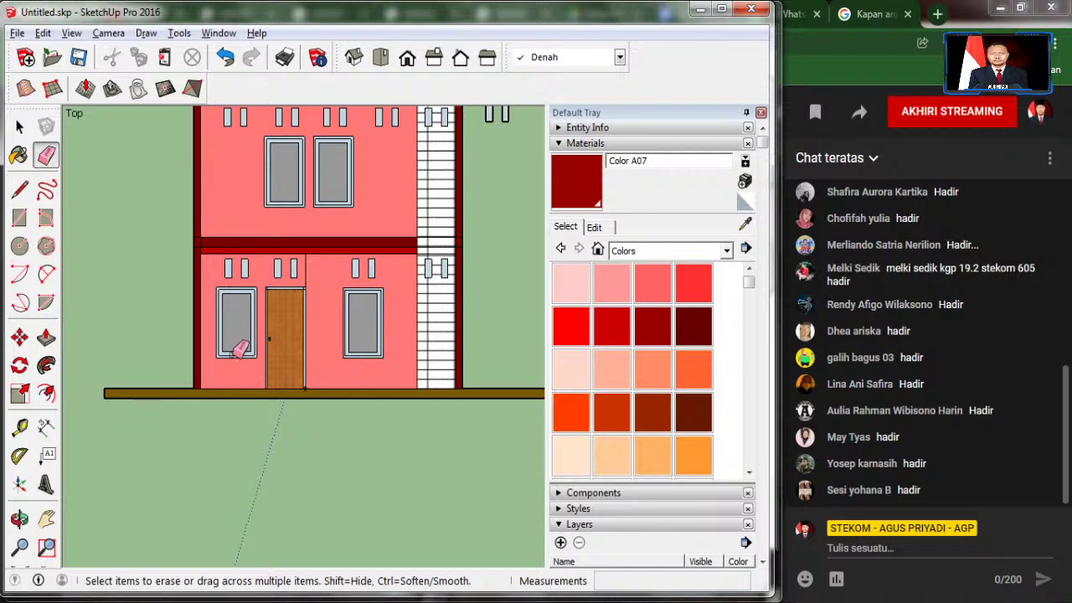
Step: Pick Color A08 and paint the roof's left and top edge strips dark red
{"action": "scroll", "coordinate": [326, 335], "scroll_direction": "down", "scroll_amount": 2}
{"action": "scroll", "coordinate": [268, 394], "scroll_direction": "down", "scroll_amount": 1}
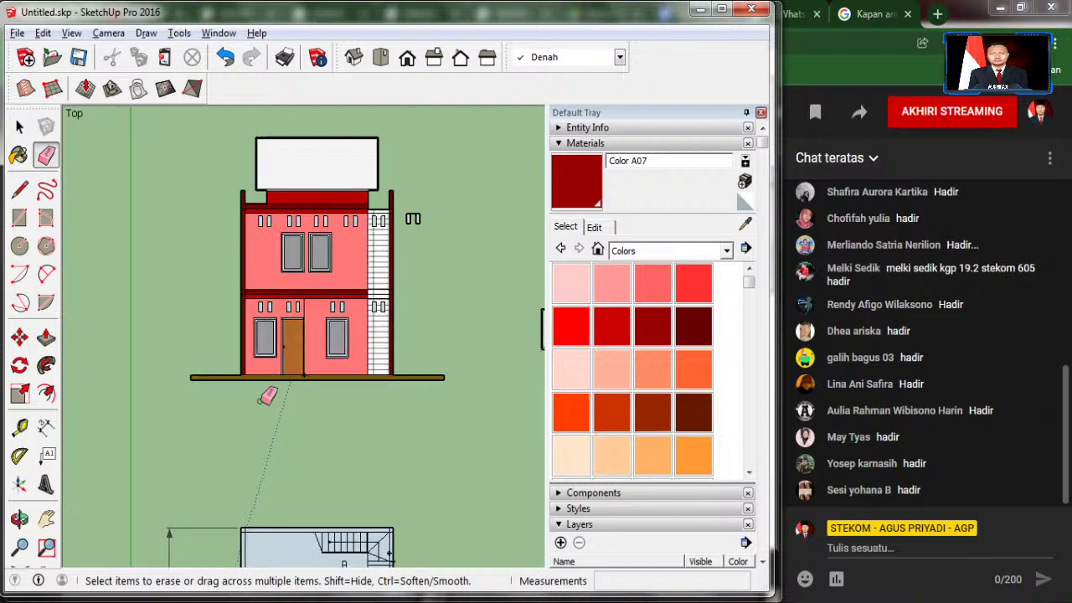
{"action": "scroll", "coordinate": [276, 171], "scroll_direction": "up", "scroll_amount": 1}
{"action": "scroll", "coordinate": [274, 174], "scroll_direction": "up", "scroll_amount": 3}
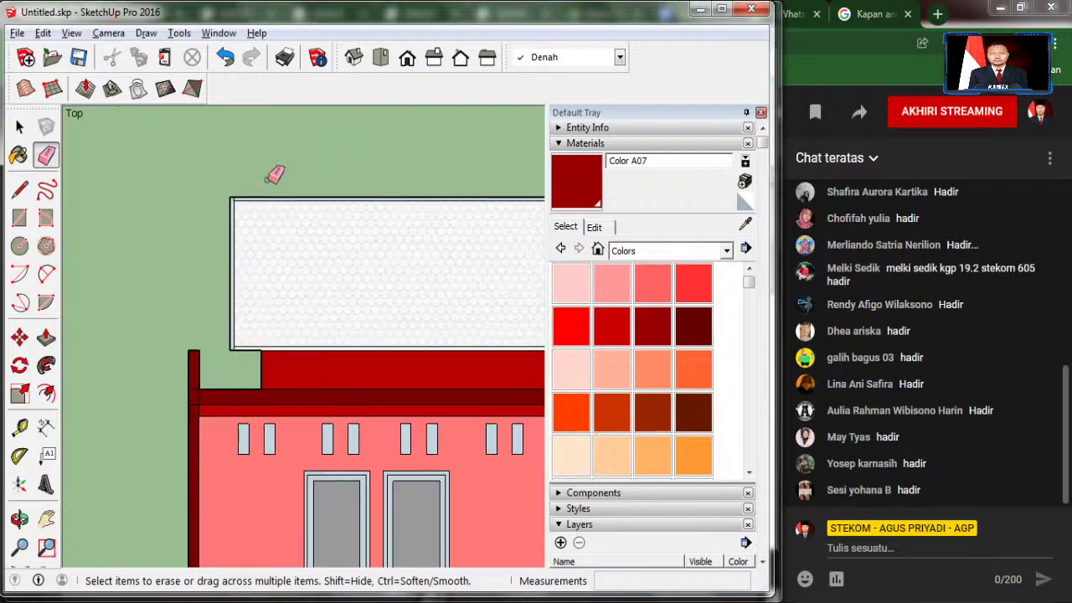
{"action": "scroll", "coordinate": [247, 177], "scroll_direction": "up", "scroll_amount": 2}
{"action": "scroll", "coordinate": [239, 179], "scroll_direction": "up", "scroll_amount": 2}
{"action": "scroll", "coordinate": [239, 178], "scroll_direction": "down", "scroll_amount": 2}
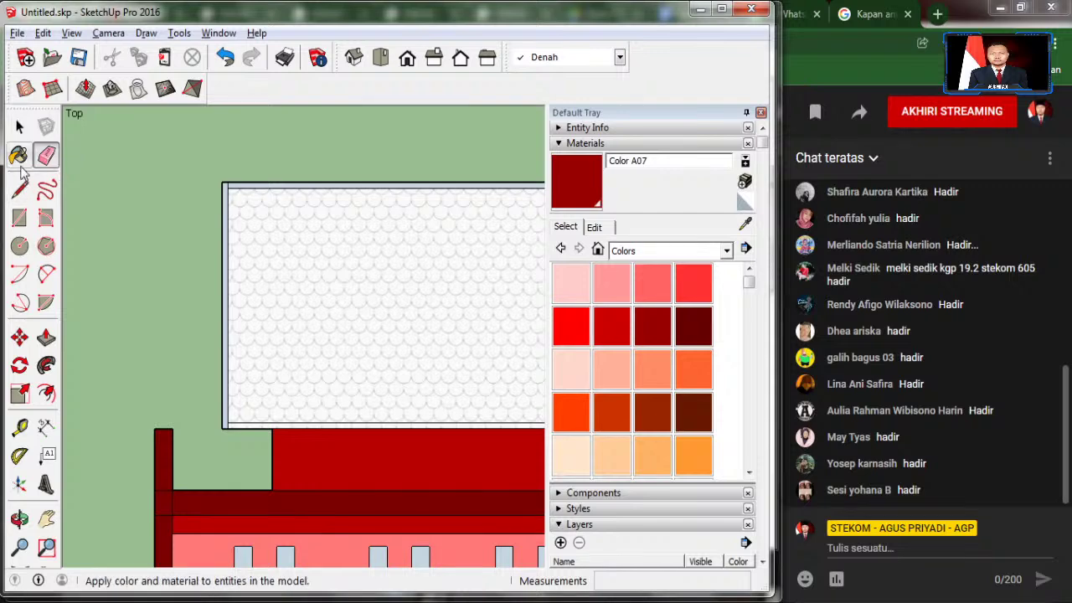
{"action": "left_click", "coordinate": [18, 155]}
{"action": "left_click", "coordinate": [695, 331]}
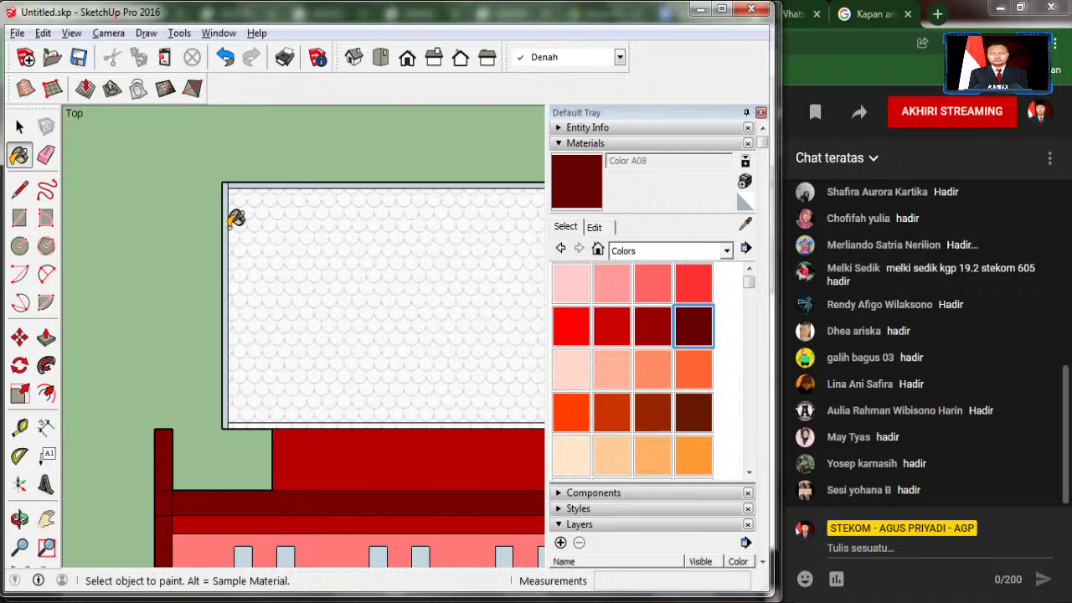
{"action": "left_click", "coordinate": [226, 253]}
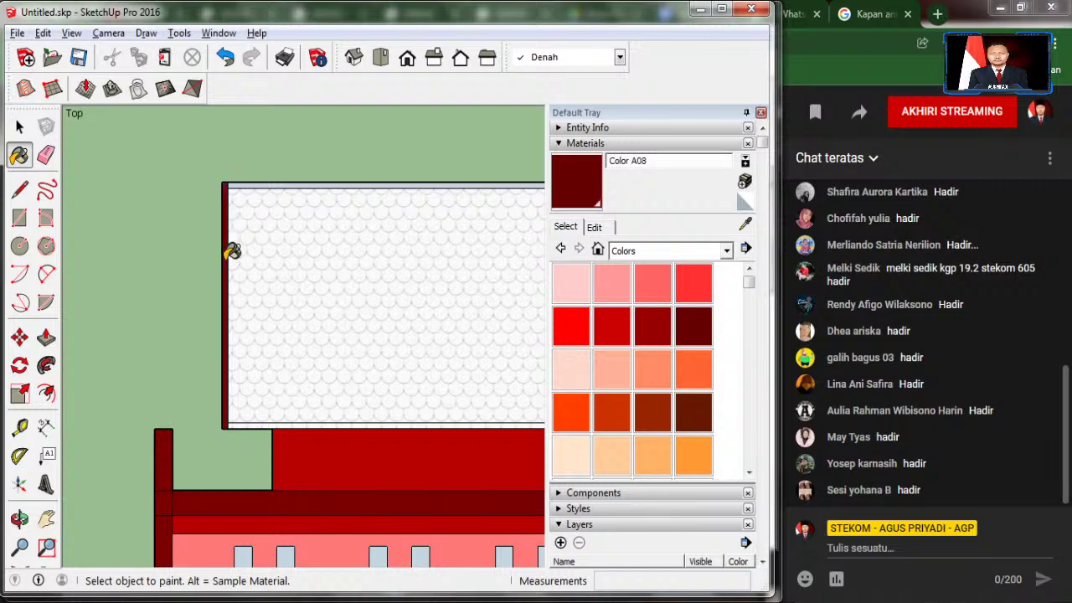
{"action": "left_click", "coordinate": [242, 185]}
Step: Paint the roof's right edge strip with Color A08 and return to the Select tool
{"action": "scroll", "coordinate": [75, 231], "scroll_direction": "down", "scroll_amount": 2}
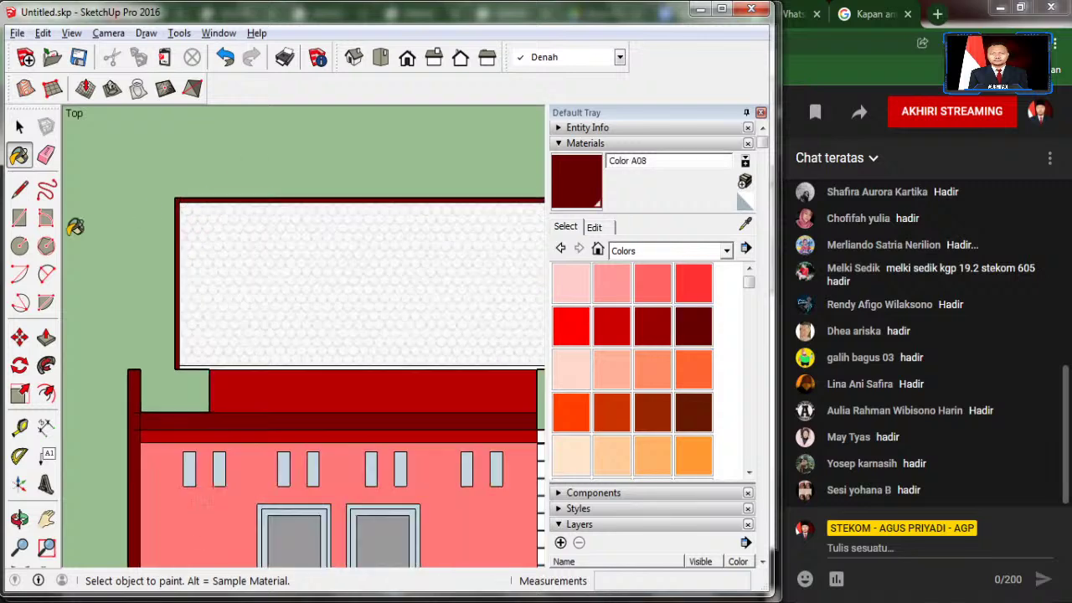
{"action": "scroll", "coordinate": [73, 226], "scroll_direction": "down", "scroll_amount": 2}
{"action": "scroll", "coordinate": [378, 196], "scroll_direction": "up", "scroll_amount": 1}
{"action": "scroll", "coordinate": [411, 220], "scroll_direction": "up", "scroll_amount": 2}
{"action": "scroll", "coordinate": [418, 218], "scroll_direction": "up", "scroll_amount": 1}
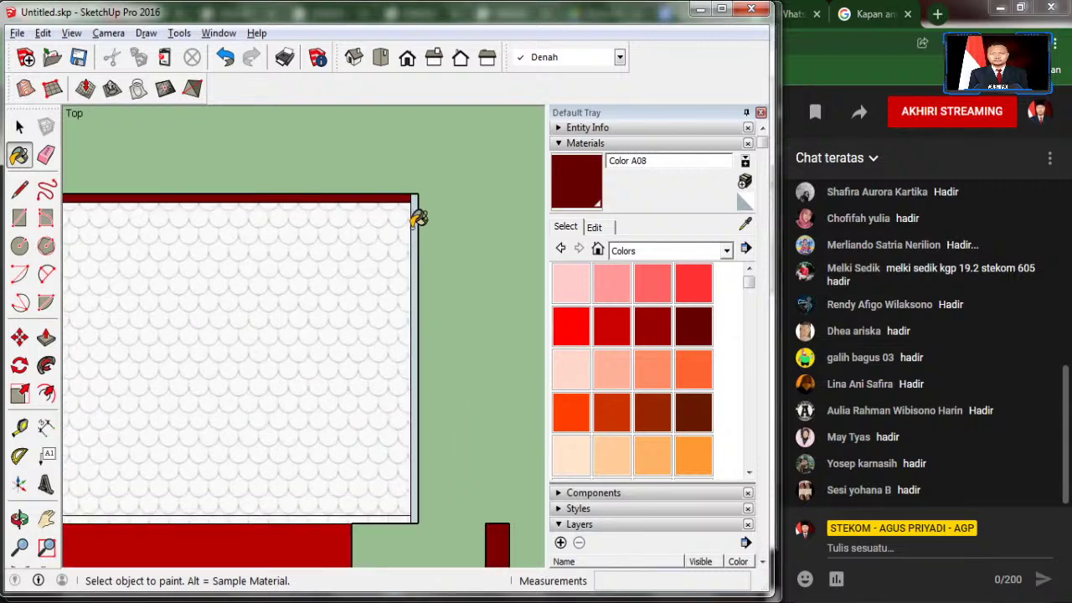
{"action": "left_click", "coordinate": [412, 201]}
{"action": "scroll", "coordinate": [419, 177], "scroll_direction": "down", "scroll_amount": 1}
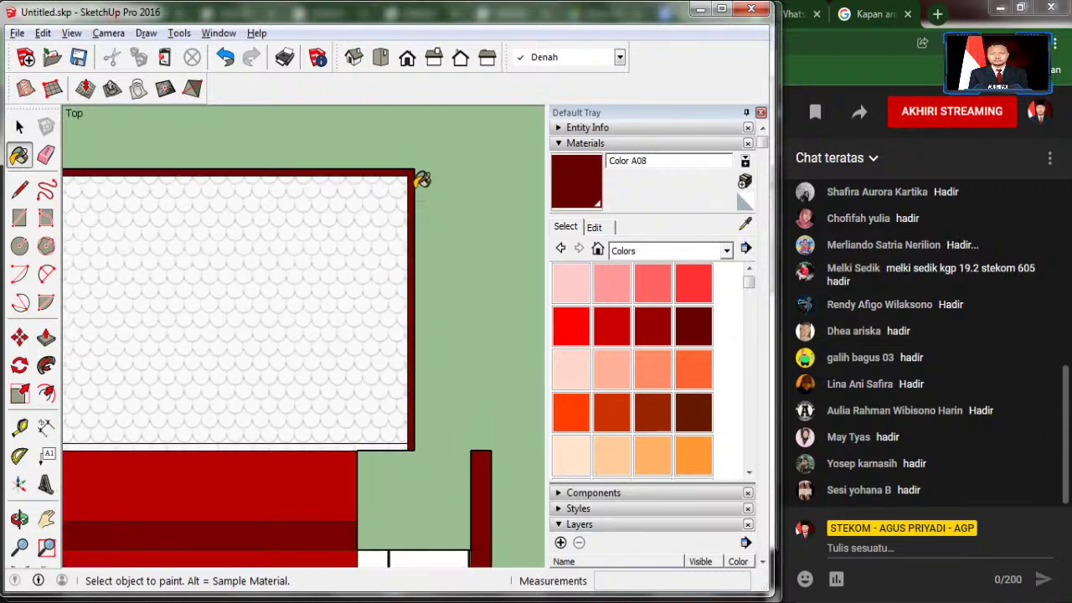
{"action": "scroll", "coordinate": [445, 235], "scroll_direction": "down", "scroll_amount": 2}
{"action": "scroll", "coordinate": [445, 234], "scroll_direction": "down", "scroll_amount": 1}
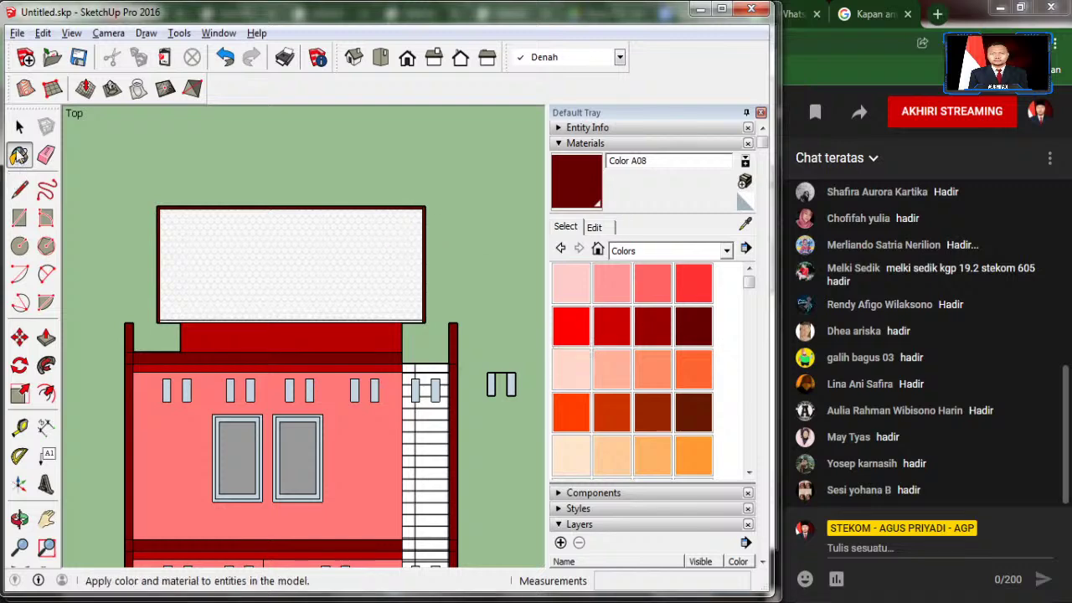
{"action": "left_click", "coordinate": [20, 126]}
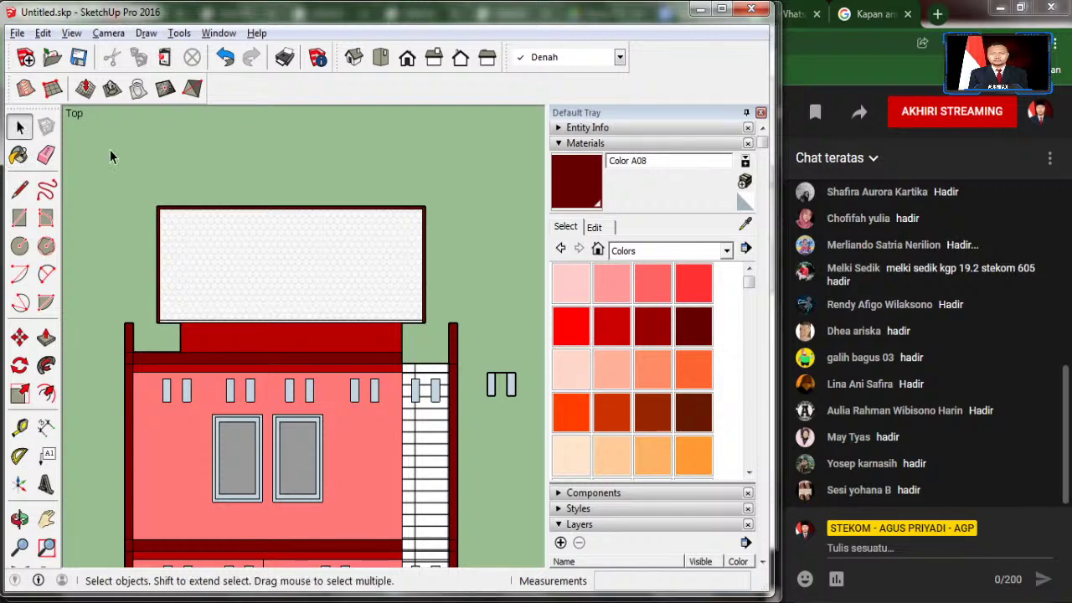
{"action": "scroll", "coordinate": [287, 218], "scroll_direction": "down", "scroll_amount": 1}
{"action": "scroll", "coordinate": [299, 174], "scroll_direction": "down", "scroll_amount": 2}
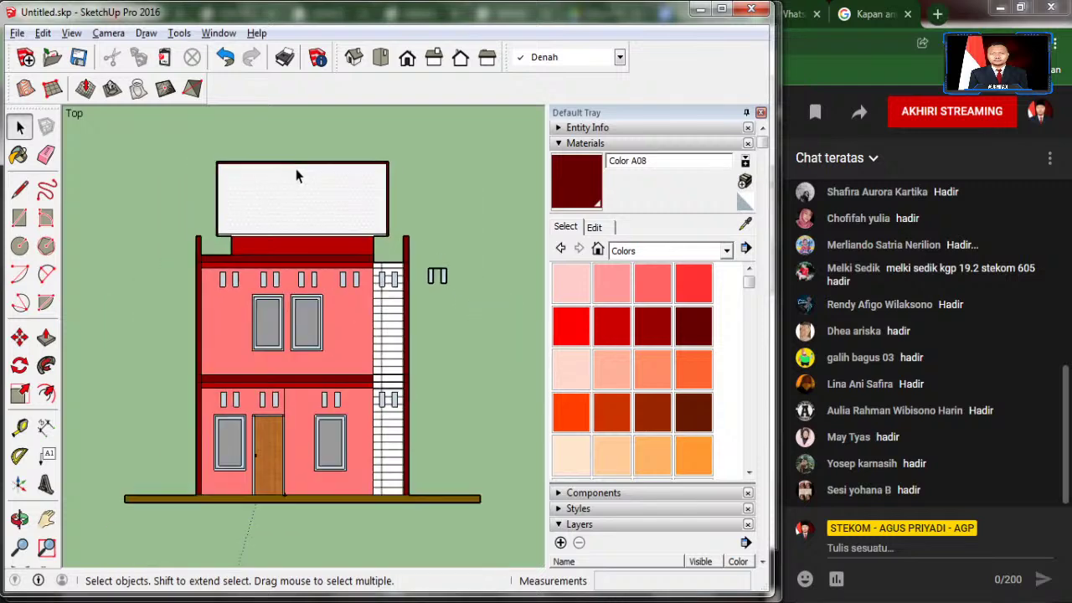
{"action": "scroll", "coordinate": [302, 174], "scroll_direction": "down", "scroll_amount": 1}
{"action": "scroll", "coordinate": [386, 264], "scroll_direction": "up", "scroll_amount": 2}
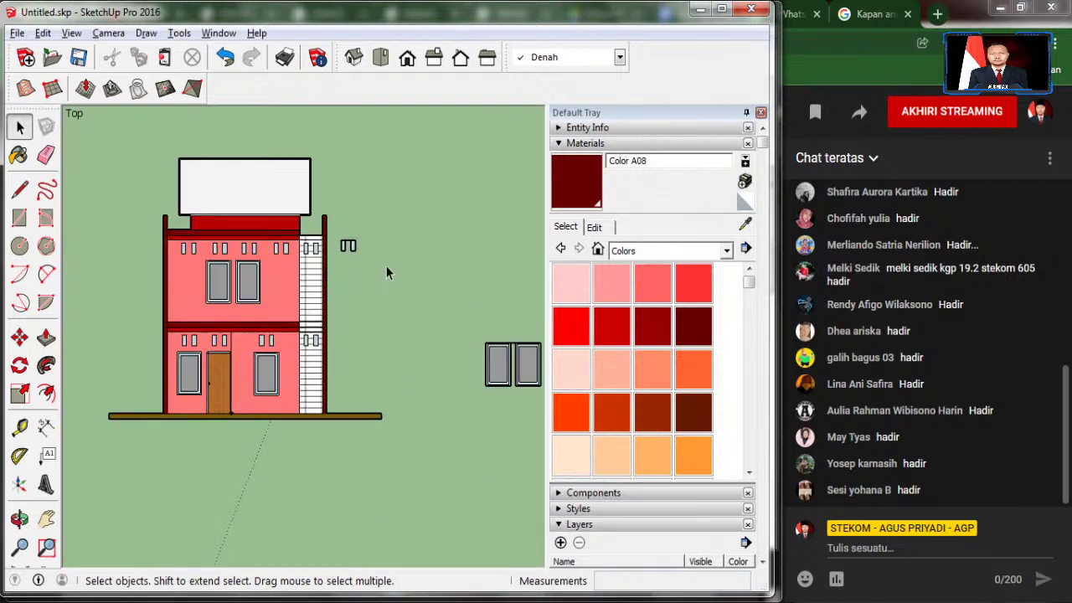
Step: Copy the small double-slot symbol to the left of the house and delete the original
{"action": "left_click", "coordinate": [346, 243]}
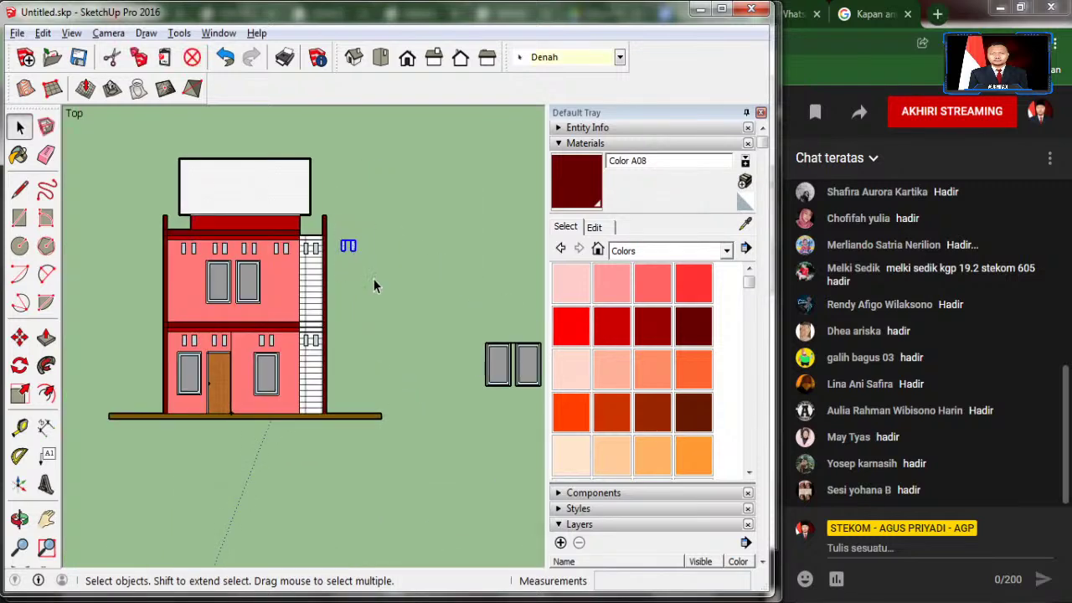
{"action": "left_click", "coordinate": [20, 337]}
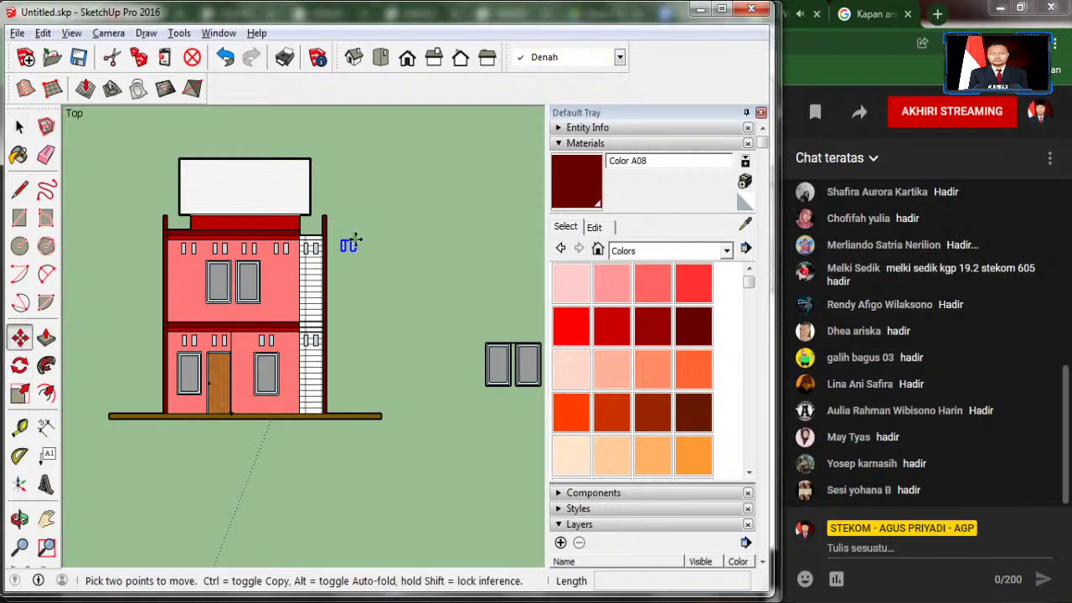
{"action": "scroll", "coordinate": [355, 240], "scroll_direction": "down", "scroll_amount": 3}
{"action": "key", "text": "ctrl"}
{"action": "left_click", "coordinate": [355, 240]}
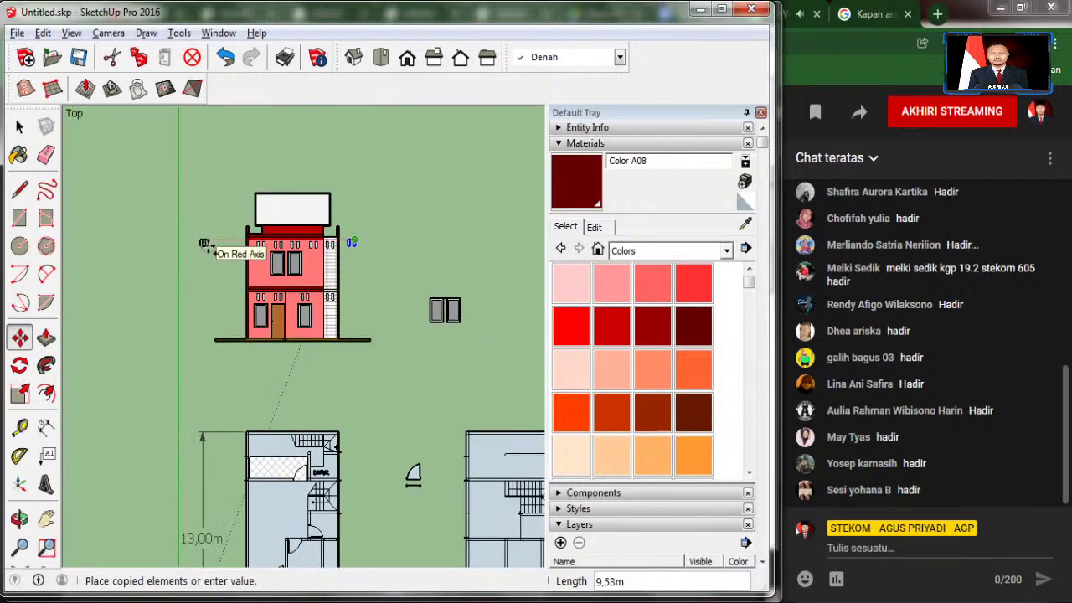
{"action": "left_click", "coordinate": [204, 244]}
{"action": "key", "text": "space"}
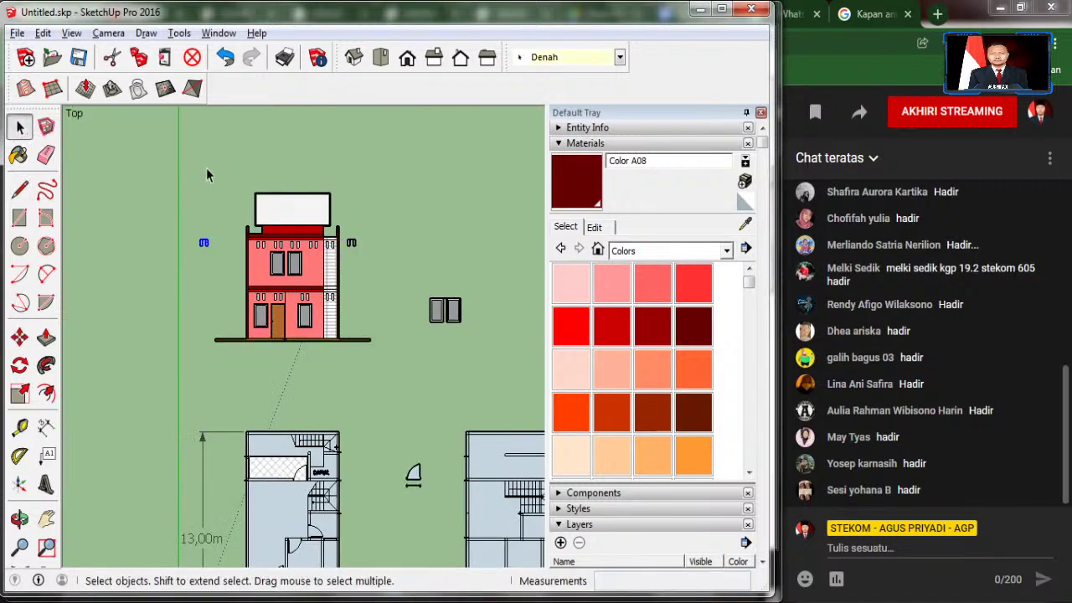
{"action": "left_click", "coordinate": [362, 236]}
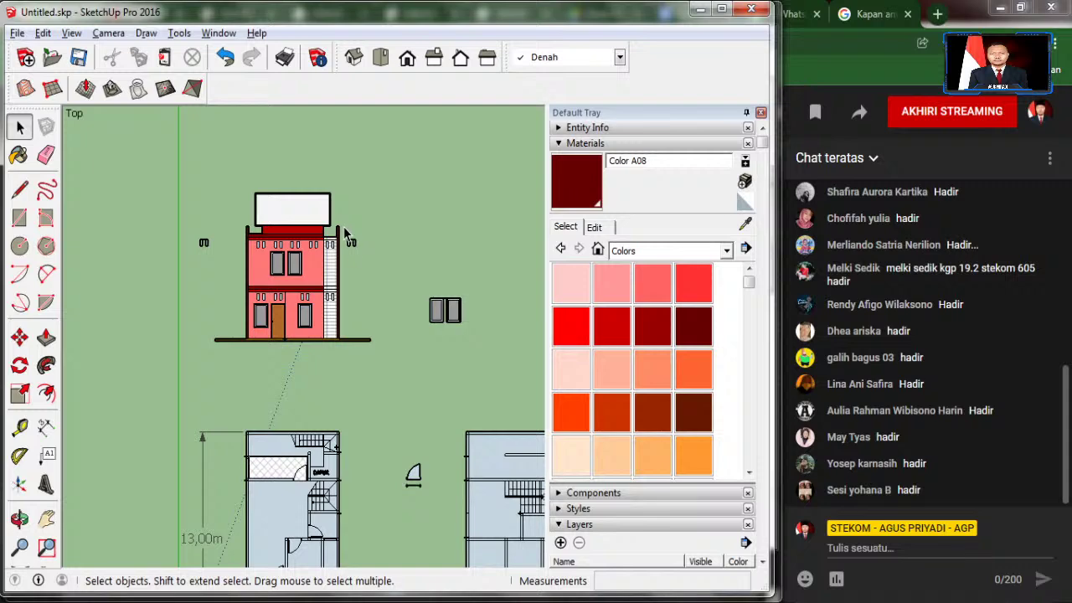
{"action": "mouse_move", "coordinate": [344, 227]}
{"action": "left_mouse_down"}
{"action": "mouse_move", "coordinate": [372, 269]}
{"action": "mouse_move", "coordinate": [507, 356]}
{"action": "left_mouse_up"}
{"action": "key", "text": "Delete"}
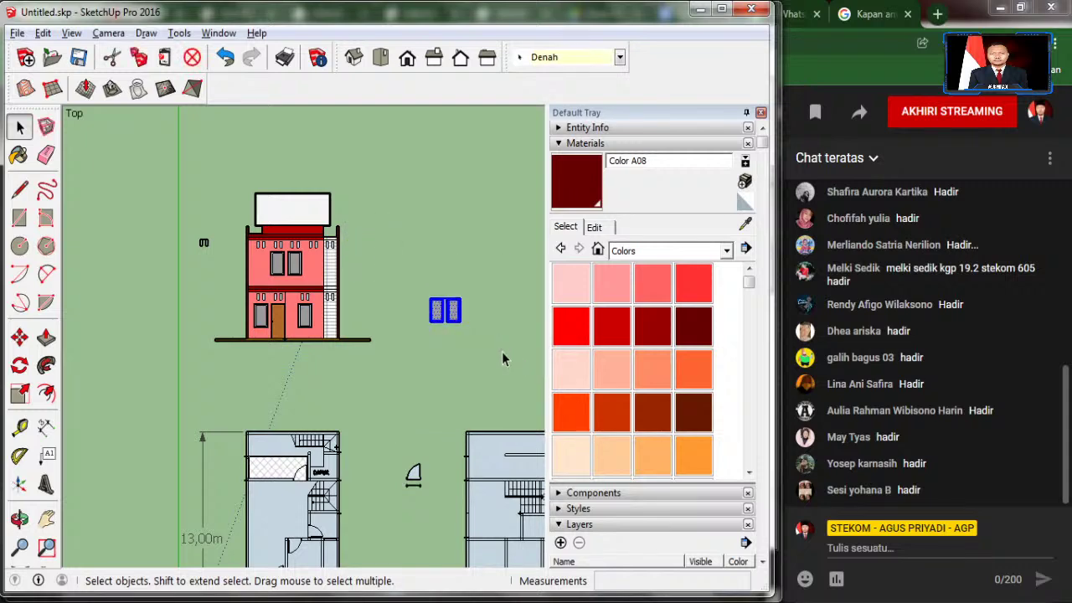
Step: Move the window symbol beside the small symbol, left of the house
{"action": "left_click", "coordinate": [19, 337]}
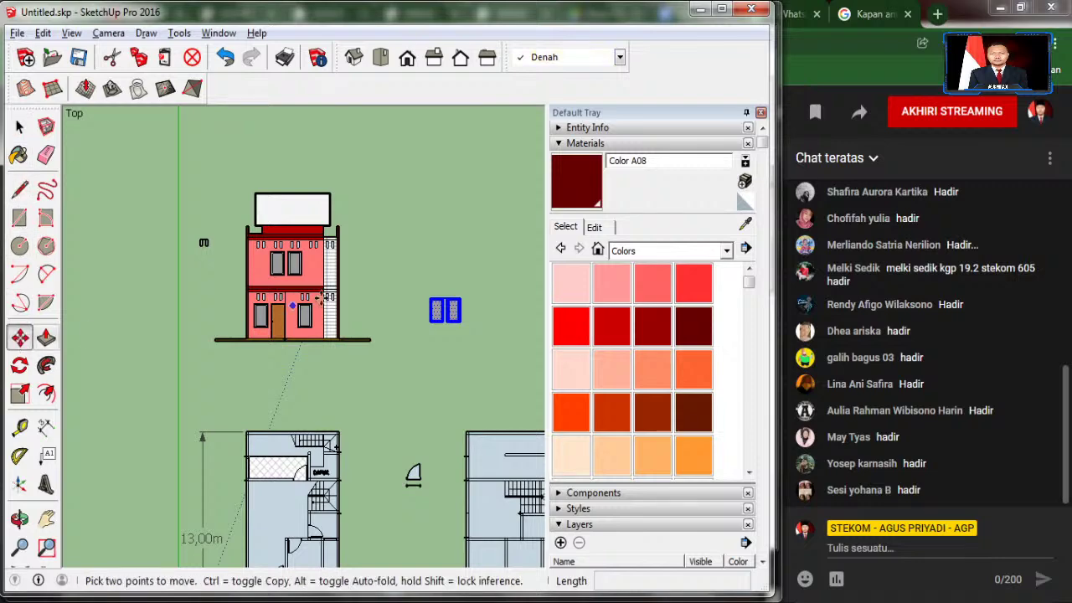
{"action": "key", "text": "ctrl"}
{"action": "left_click", "coordinate": [429, 299]}
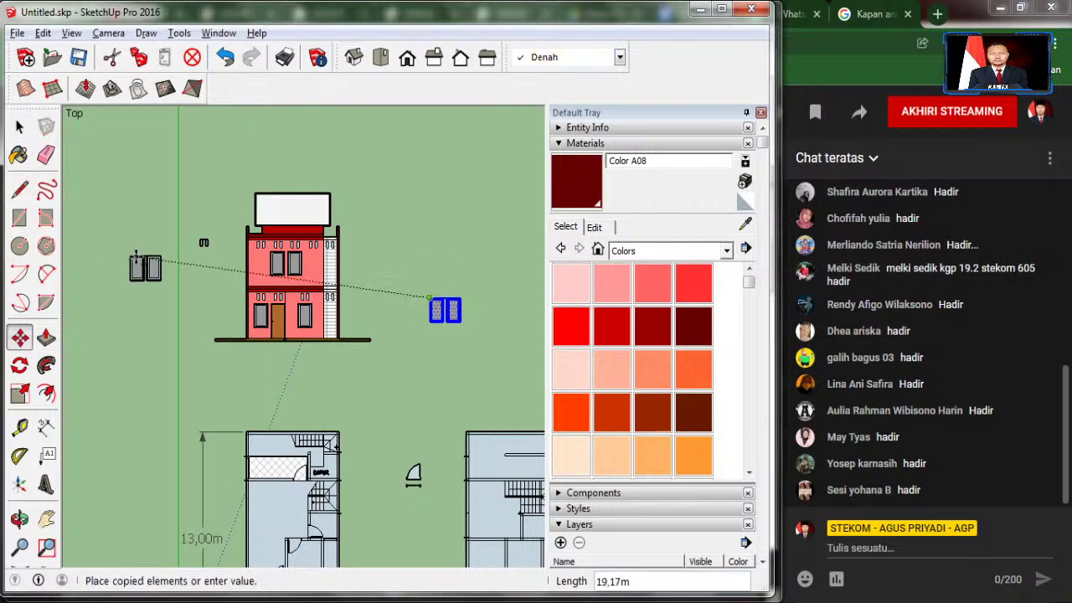
{"action": "left_click", "coordinate": [187, 263]}
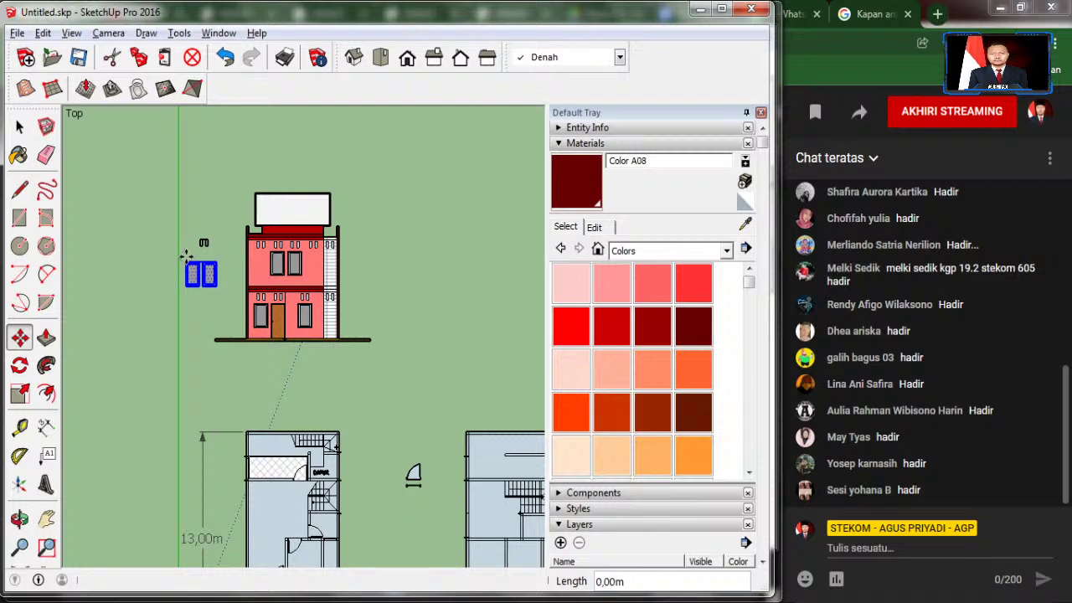
{"action": "left_click", "coordinate": [20, 125]}
Step: Move the door symbol from between the floor plans to below the window symbol
{"action": "left_click_drag", "start_coordinate": [382, 413], "coordinate": [446, 533]}
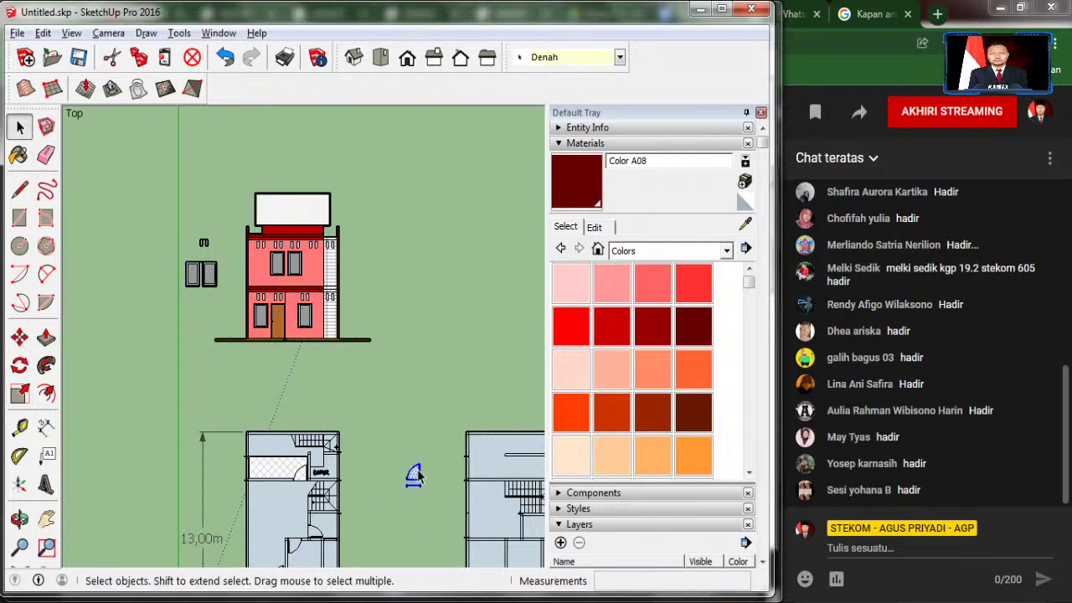
{"action": "left_click", "coordinate": [20, 336]}
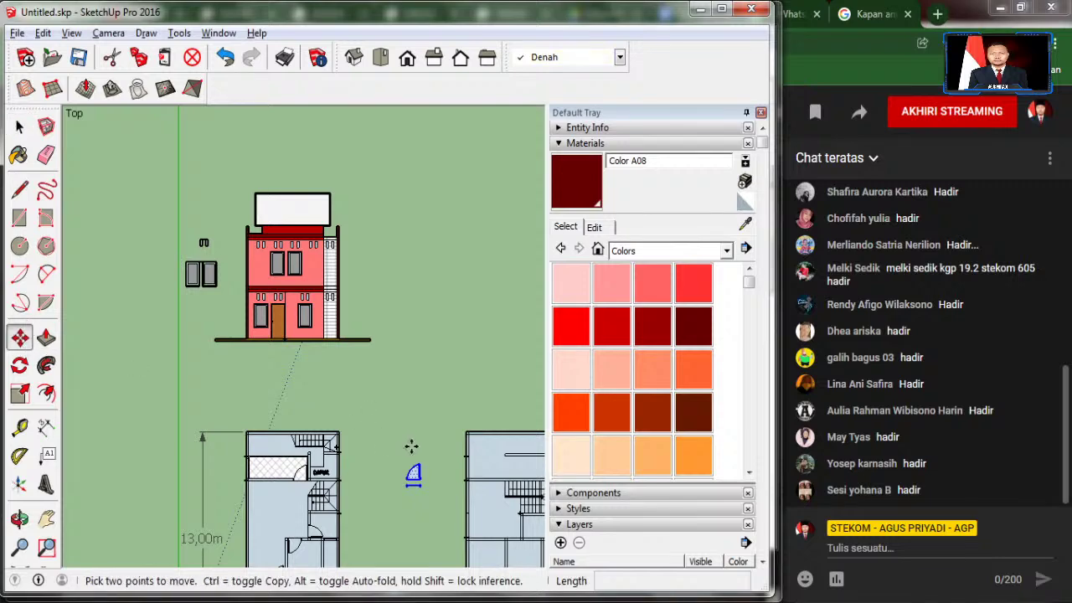
{"action": "left_click", "coordinate": [412, 474]}
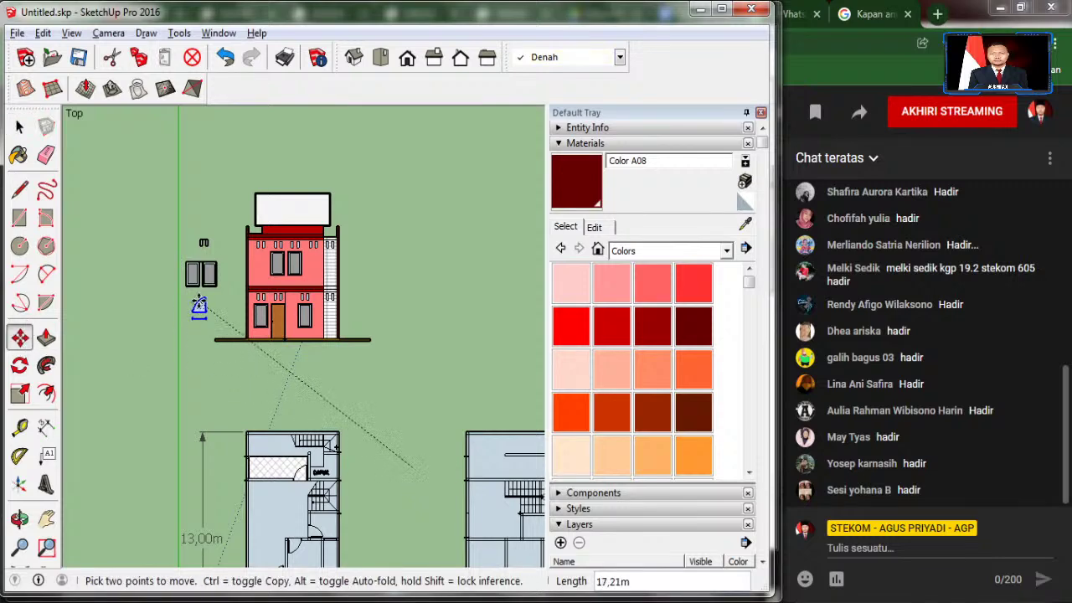
{"action": "left_click", "coordinate": [205, 306]}
{"action": "left_click", "coordinate": [19, 125]}
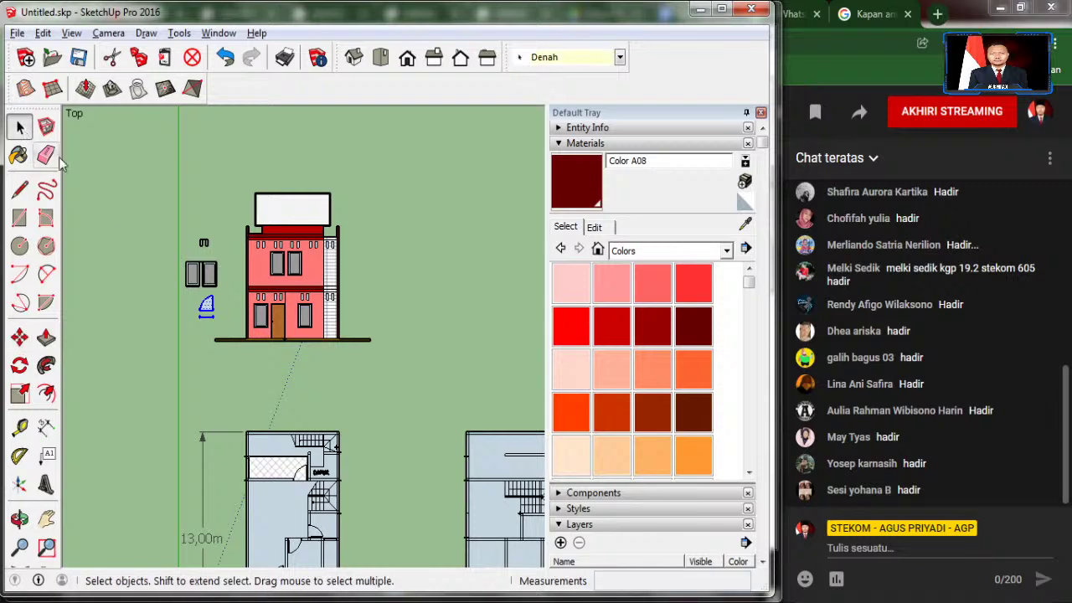
{"action": "scroll", "coordinate": [147, 222], "scroll_direction": "down", "scroll_amount": 1}
{"action": "scroll", "coordinate": [149, 223], "scroll_direction": "down", "scroll_amount": 1}
Step: Zoom in on the front elevation's roof until its scalloped tile pattern fills the view
{"action": "scroll", "coordinate": [144, 221], "scroll_direction": "down", "scroll_amount": 1}
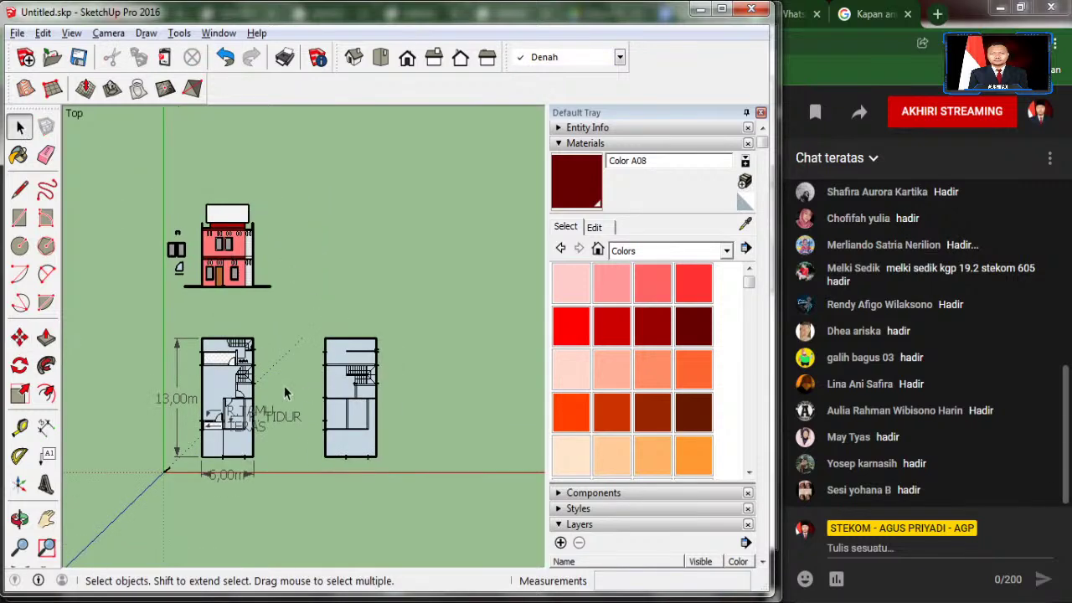
{"action": "scroll", "coordinate": [258, 367], "scroll_direction": "up", "scroll_amount": 2}
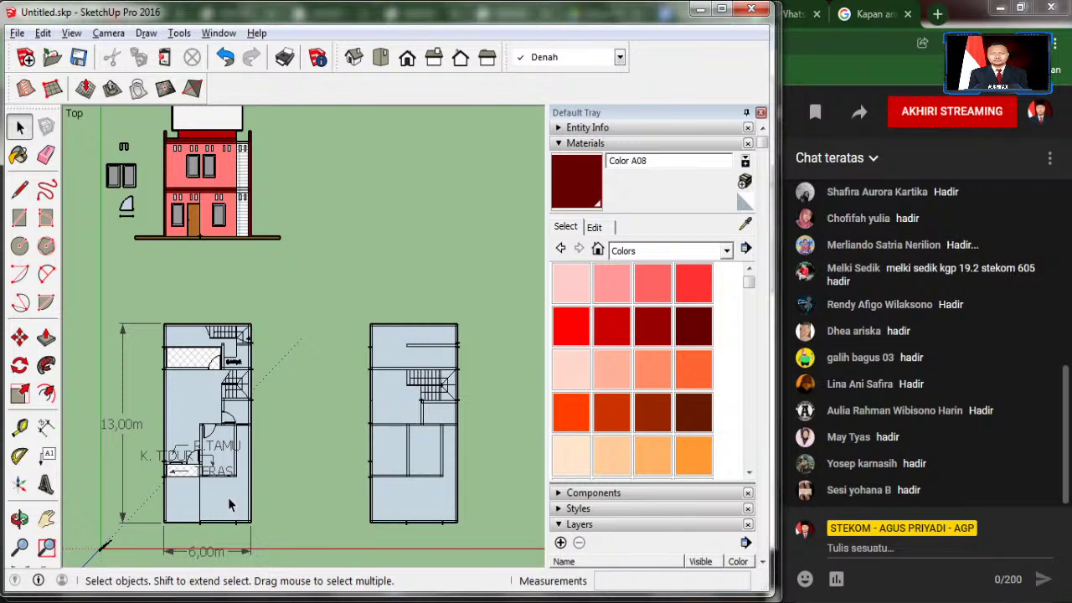
{"action": "scroll", "coordinate": [231, 503], "scroll_direction": "down", "scroll_amount": 1}
{"action": "scroll", "coordinate": [160, 167], "scroll_direction": "up", "scroll_amount": 1}
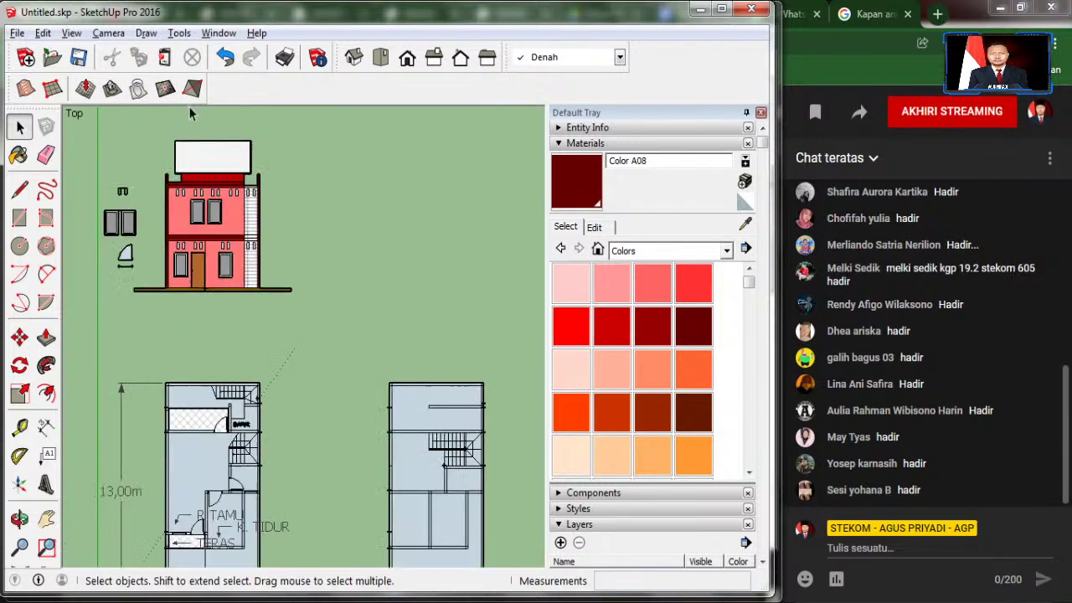
{"action": "scroll", "coordinate": [163, 193], "scroll_direction": "up", "scroll_amount": 1}
{"action": "scroll", "coordinate": [167, 226], "scroll_direction": "up", "scroll_amount": 2}
{"action": "scroll", "coordinate": [170, 253], "scroll_direction": "up", "scroll_amount": 2}
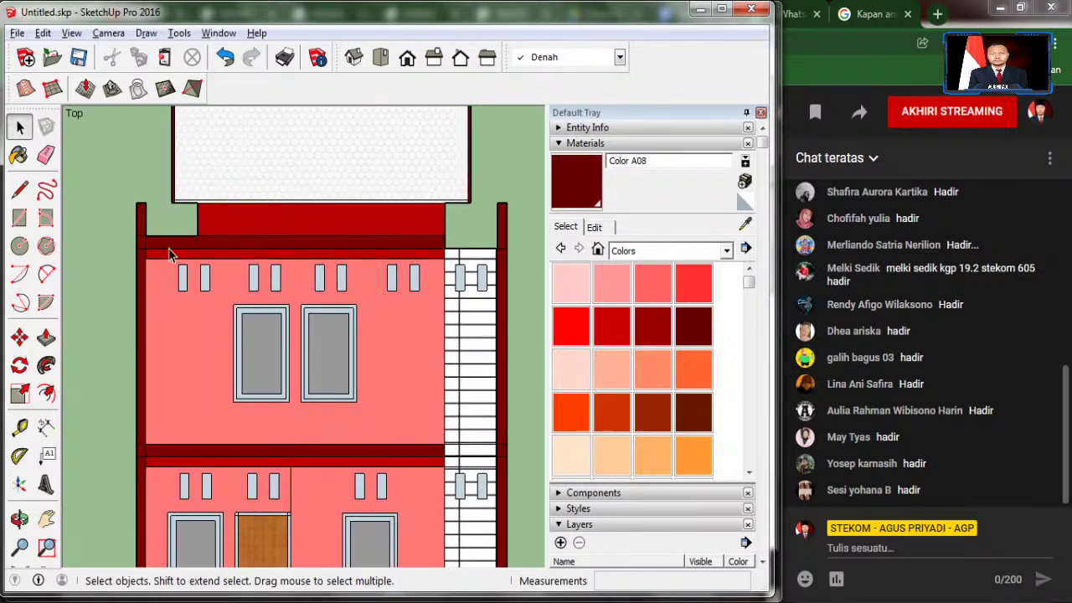
{"action": "scroll", "coordinate": [168, 254], "scroll_direction": "down", "scroll_amount": 1}
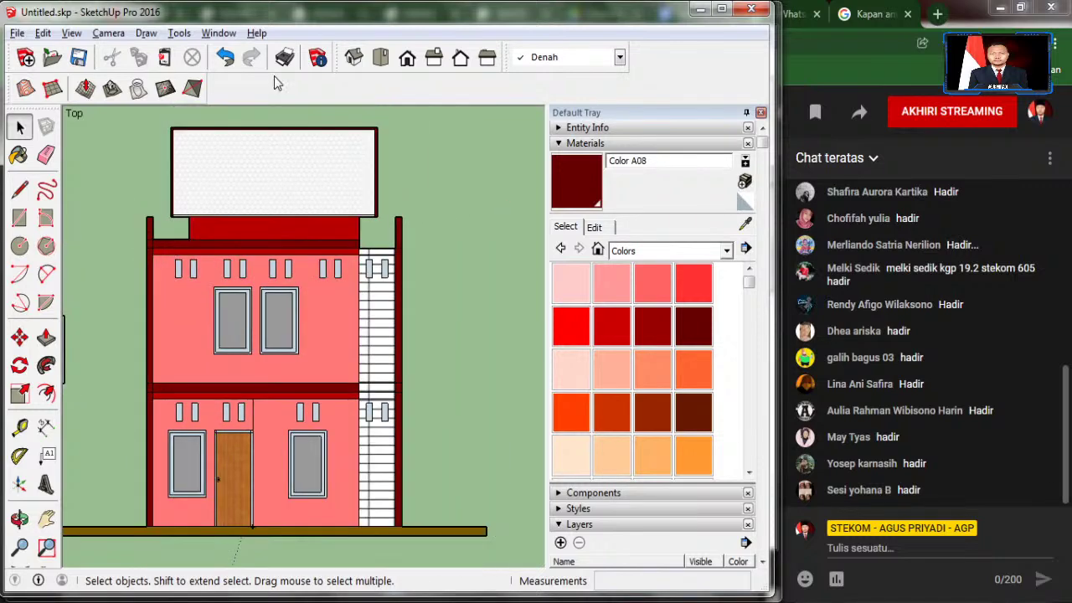
{"action": "scroll", "coordinate": [268, 163], "scroll_direction": "up", "scroll_amount": 2}
{"action": "scroll", "coordinate": [256, 239], "scroll_direction": "up", "scroll_amount": 1}
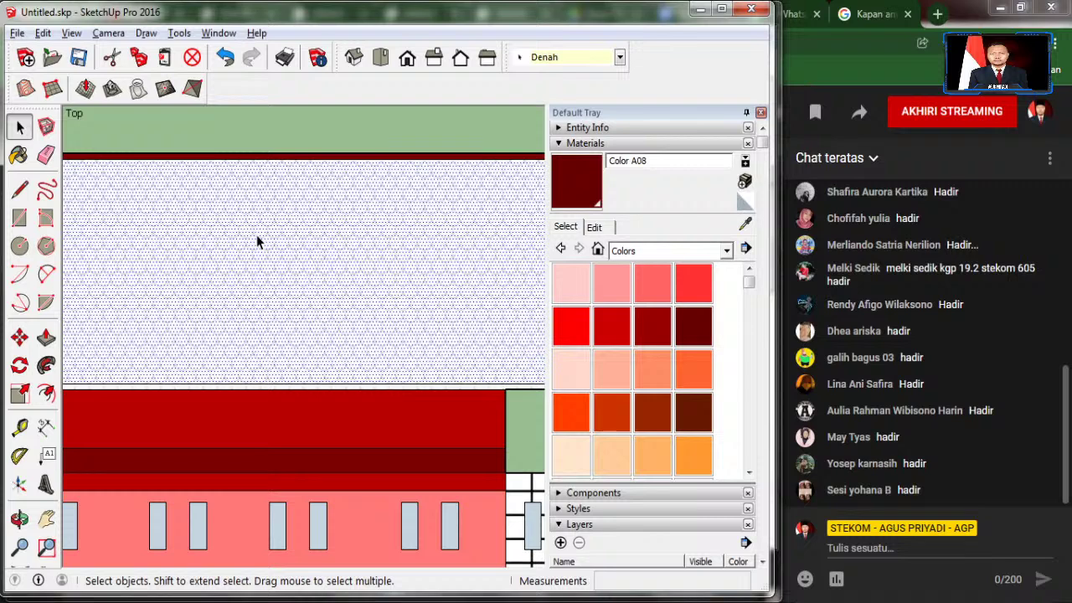
{"action": "scroll", "coordinate": [192, 354], "scroll_direction": "up", "scroll_amount": 1}
{"action": "scroll", "coordinate": [187, 421], "scroll_direction": "up", "scroll_amount": 1}
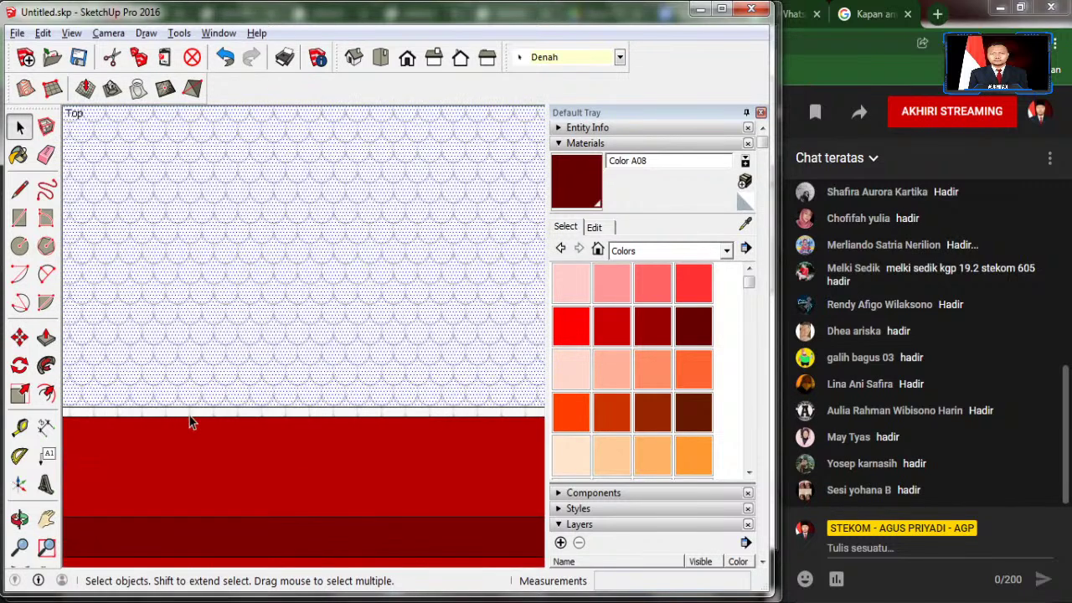
Step: Briefly select the roof's bottom edge and try adjusting Color A08's brightness
{"action": "left_click", "coordinate": [192, 411]}
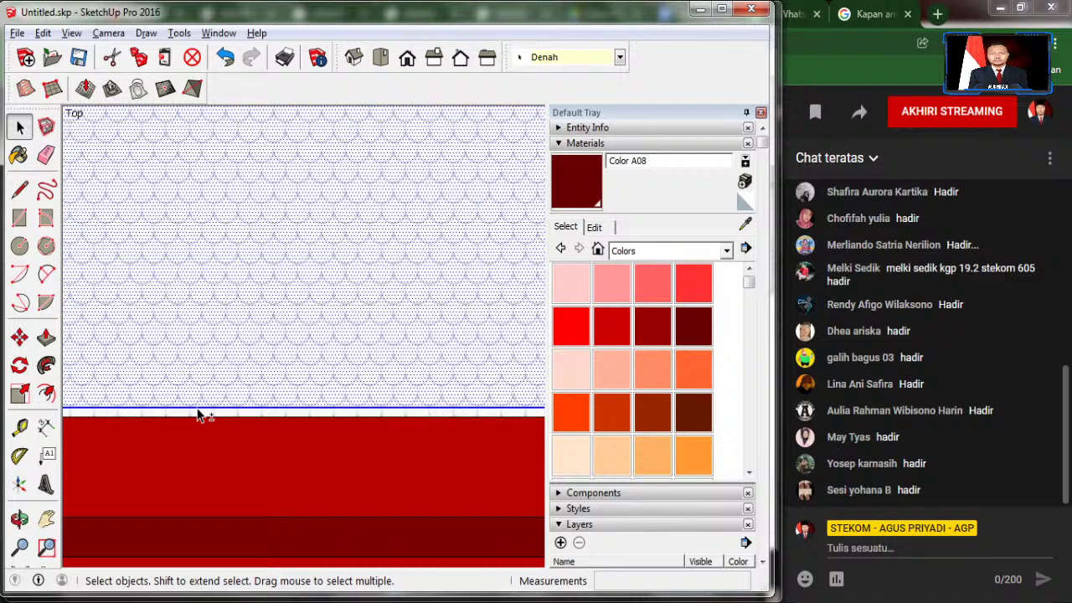
{"action": "left_click", "coordinate": [199, 414]}
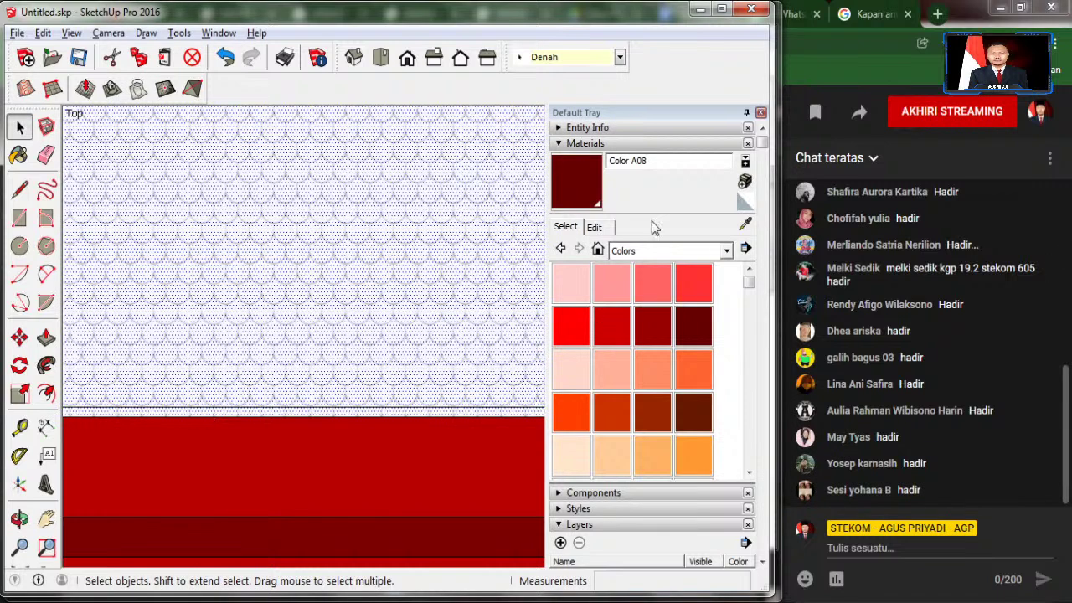
{"action": "left_click", "coordinate": [594, 227]}
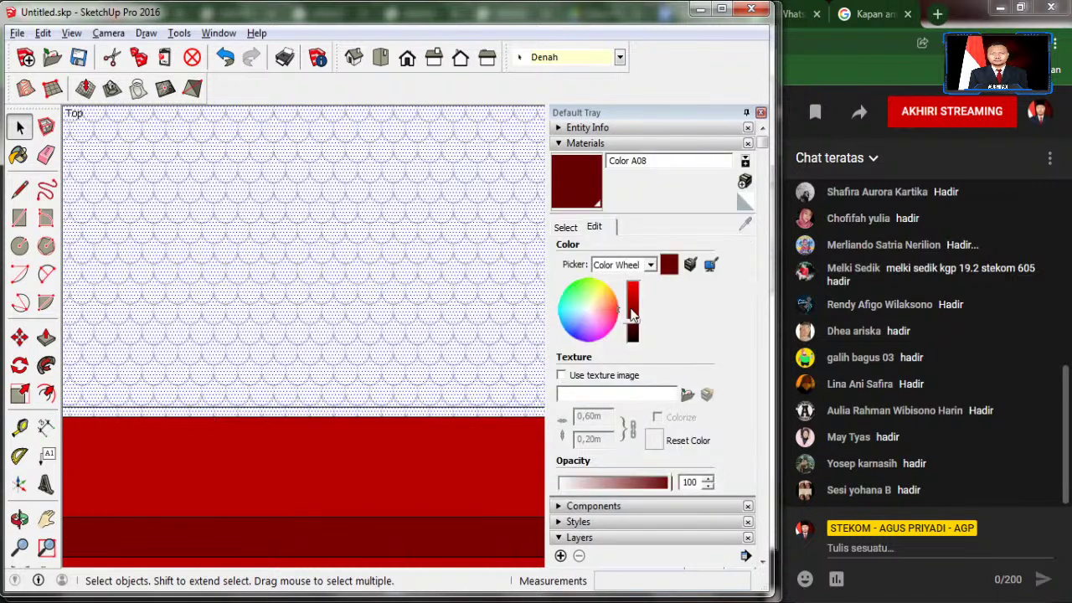
{"action": "left_click_drag", "start_coordinate": [633, 314], "coordinate": [641, 329]}
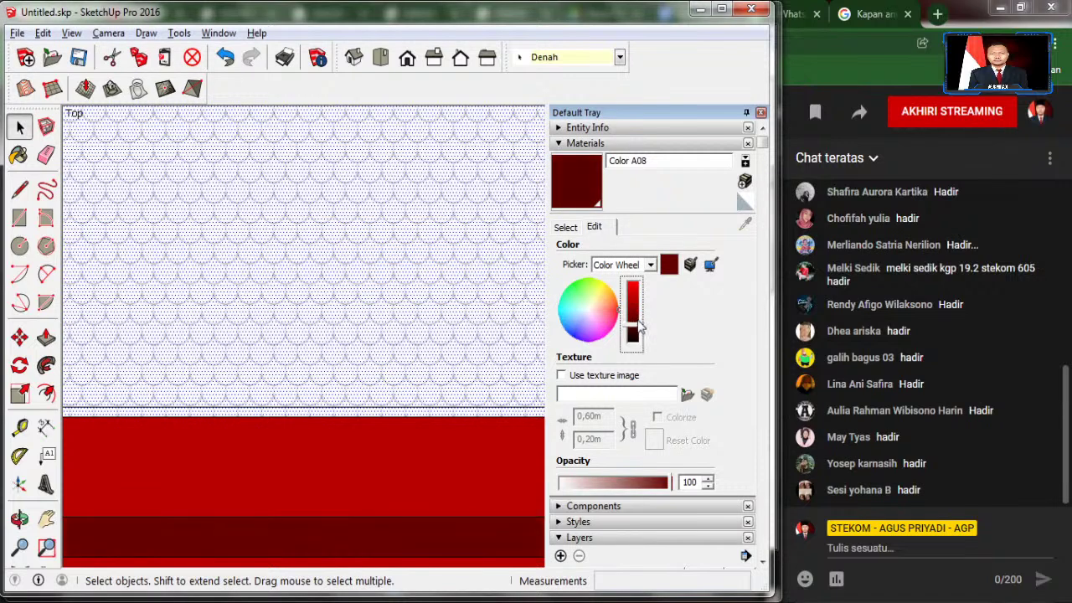
{"action": "left_click", "coordinate": [566, 227]}
Step: Switch the Materials library to Patterns and choose the Sketchy Siding Scale swatch
{"action": "left_click", "coordinate": [632, 253]}
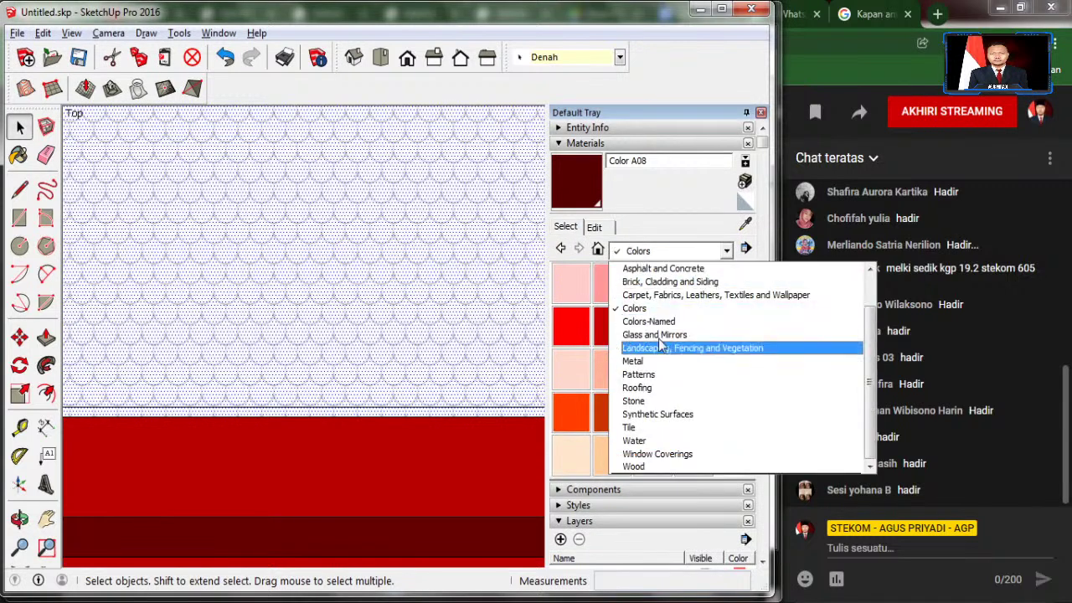
{"action": "left_click", "coordinate": [656, 376]}
{"action": "scroll", "coordinate": [651, 385], "scroll_direction": "down", "scroll_amount": 3}
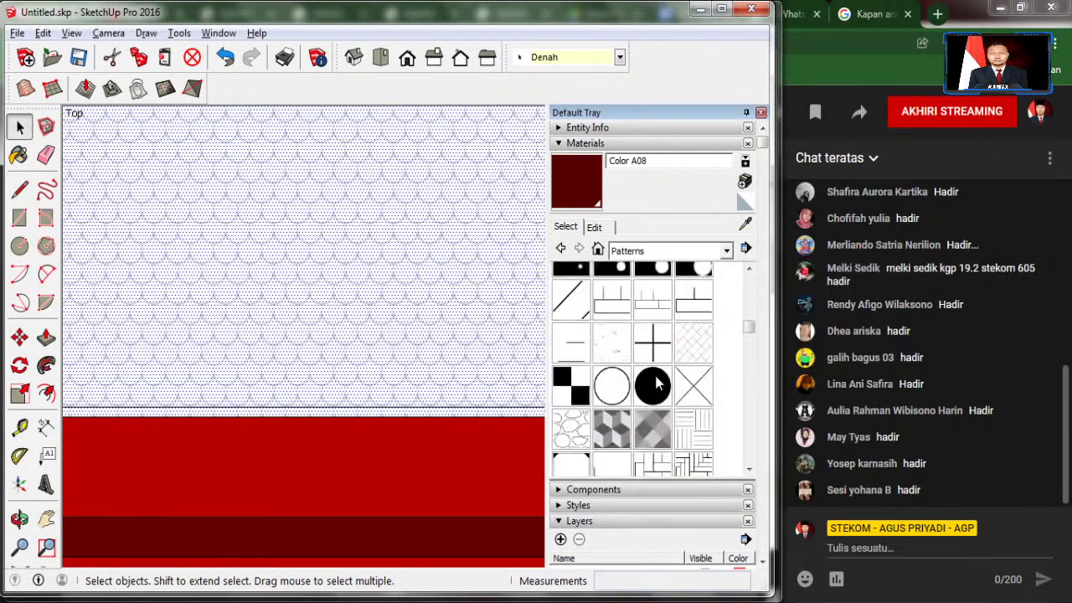
{"action": "scroll", "coordinate": [645, 360], "scroll_direction": "down", "scroll_amount": 3}
{"action": "scroll", "coordinate": [633, 328], "scroll_direction": "down", "scroll_amount": 2}
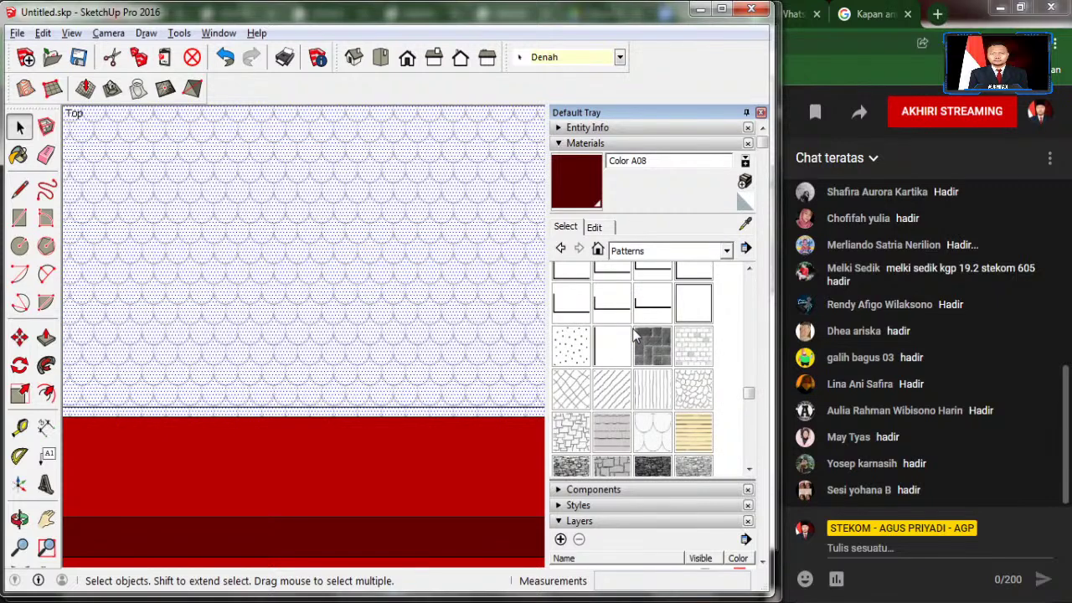
{"action": "scroll", "coordinate": [632, 328], "scroll_direction": "down", "scroll_amount": 2}
{"action": "left_click", "coordinate": [652, 332]}
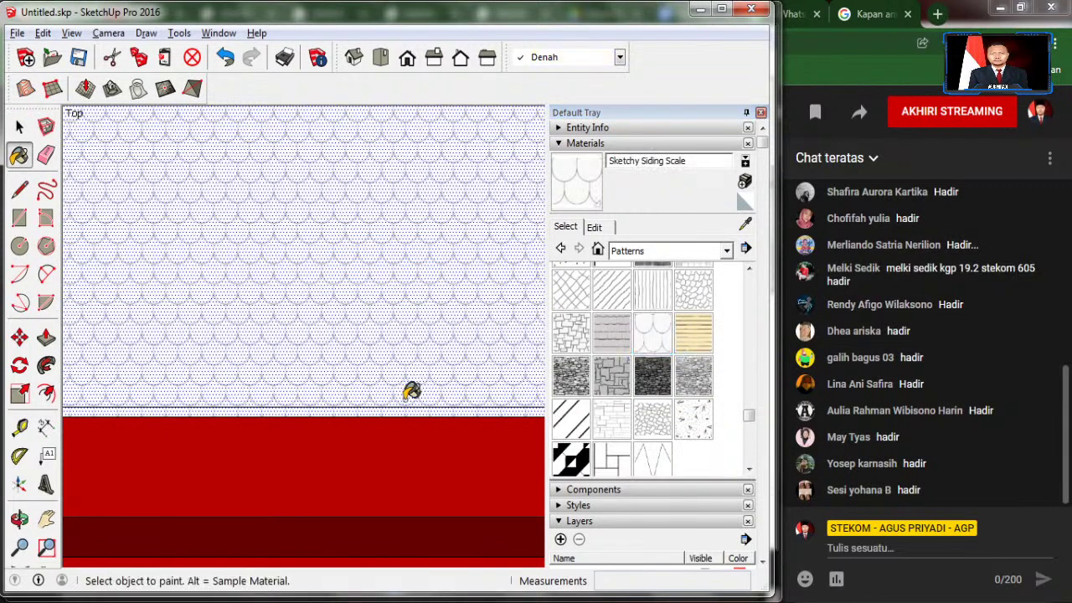
Step: Set the Sketchy Siding Scale texture width to 0,4 m and tint it grey
{"action": "left_click", "coordinate": [600, 226]}
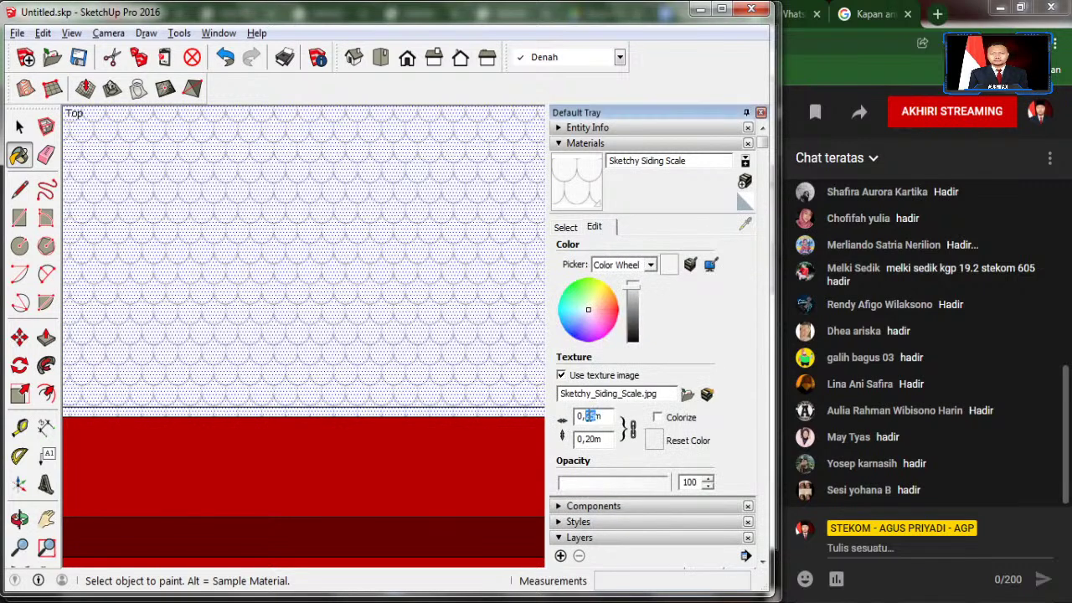
{"action": "type", "text": "0,4"}
{"action": "key", "text": "Return"}
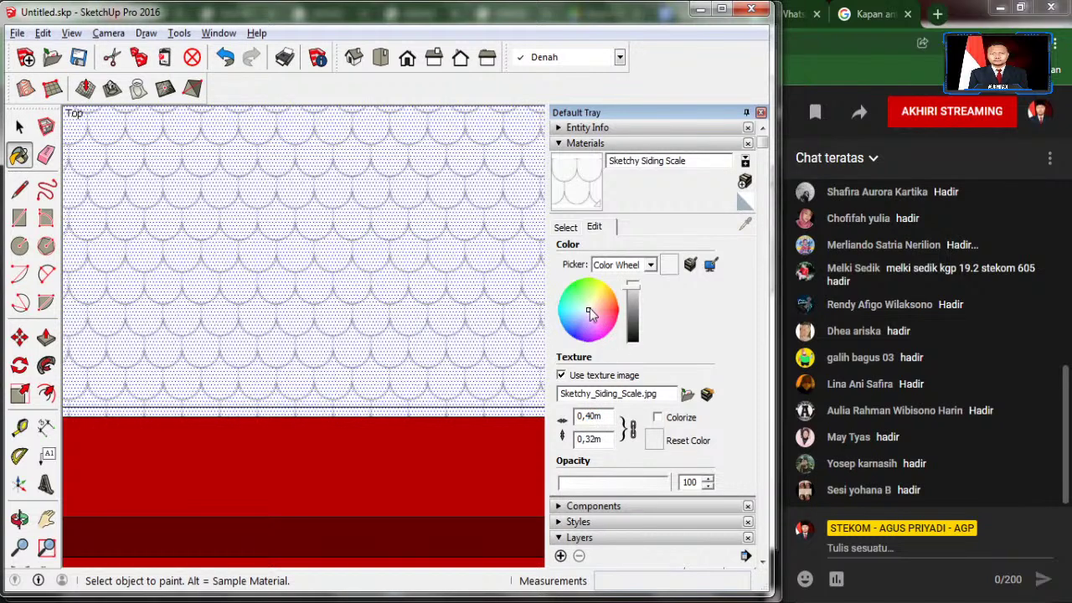
{"action": "mouse_move", "coordinate": [588, 311]}
{"action": "left_mouse_down"}
{"action": "mouse_move", "coordinate": [600, 316]}
{"action": "mouse_move", "coordinate": [575, 328]}
{"action": "mouse_move", "coordinate": [588, 310]}
{"action": "mouse_move", "coordinate": [635, 306]}
{"action": "left_mouse_up"}
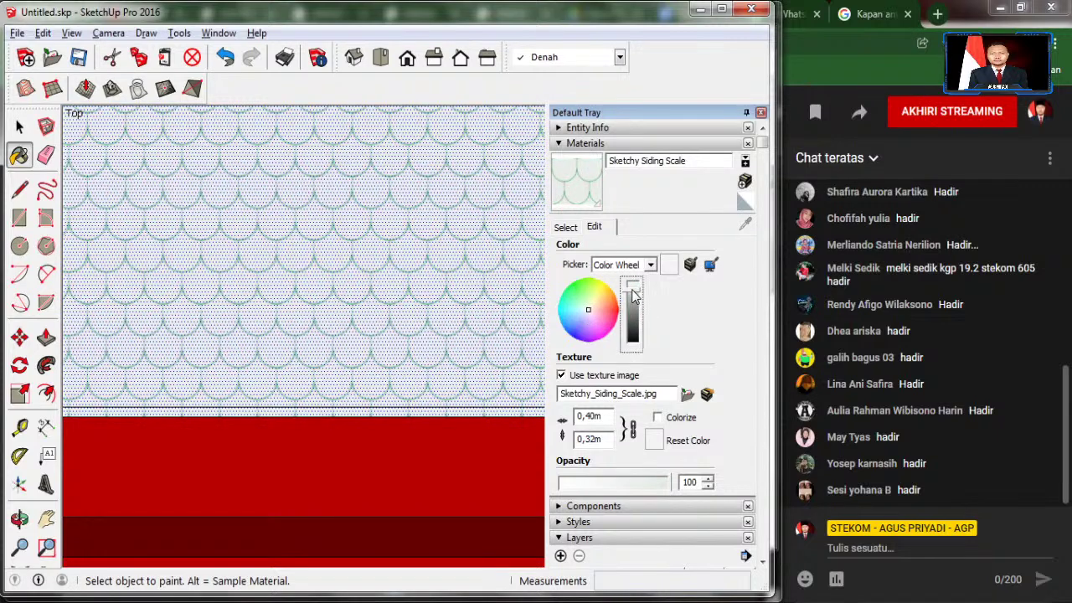
{"action": "left_click", "coordinate": [588, 312]}
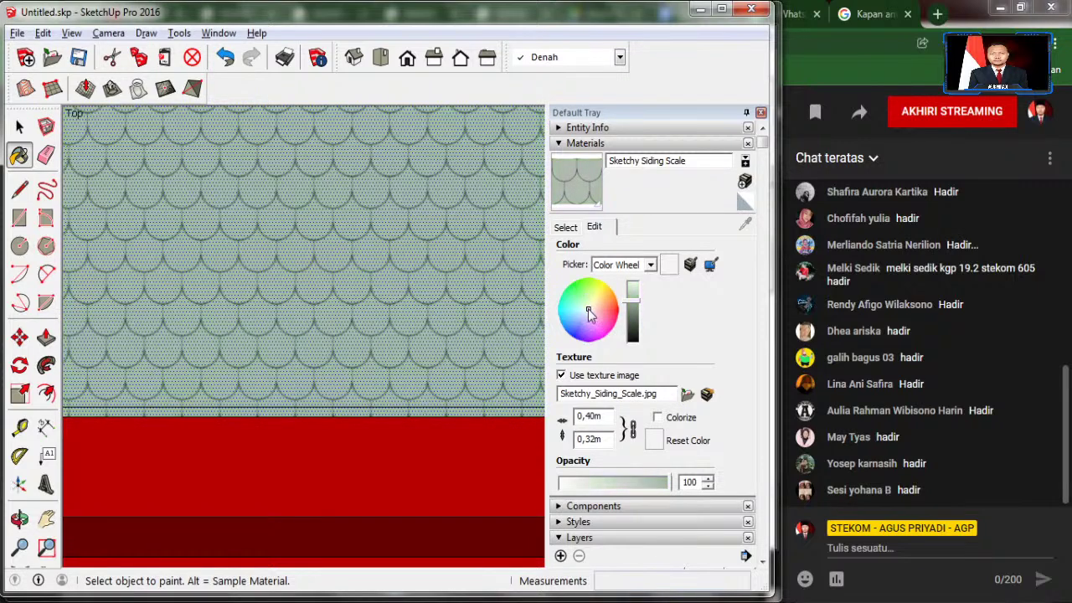
{"action": "left_click_drag", "start_coordinate": [591, 320], "coordinate": [589, 312]}
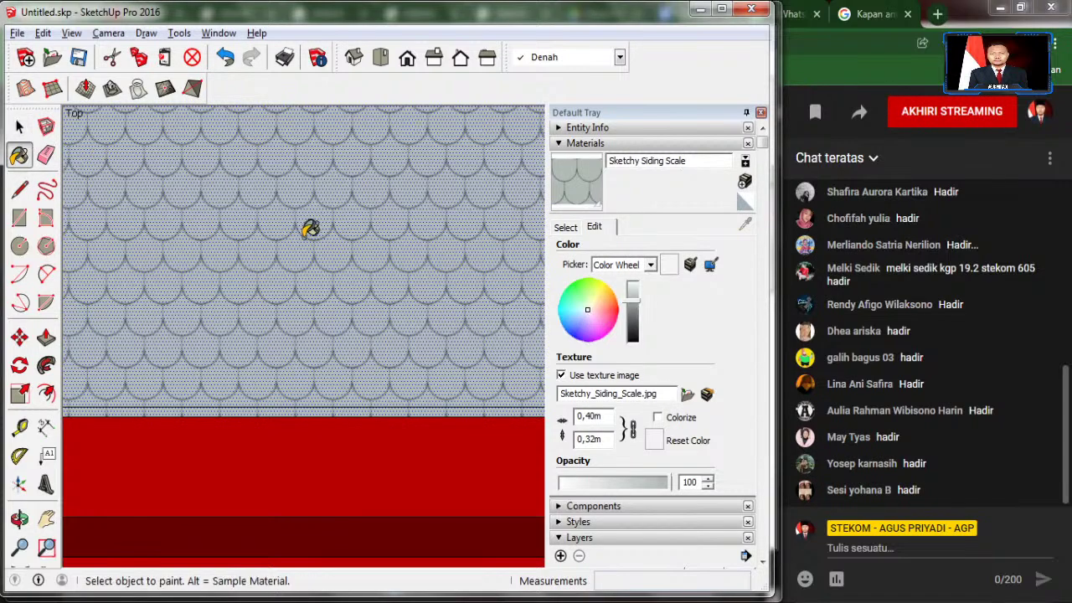
Step: Switch back to the Select tool and zoom out to show the whole elevation and floor plans
{"action": "scroll", "coordinate": [310, 229], "scroll_direction": "down", "scroll_amount": 2}
{"action": "scroll", "coordinate": [311, 229], "scroll_direction": "down", "scroll_amount": 3}
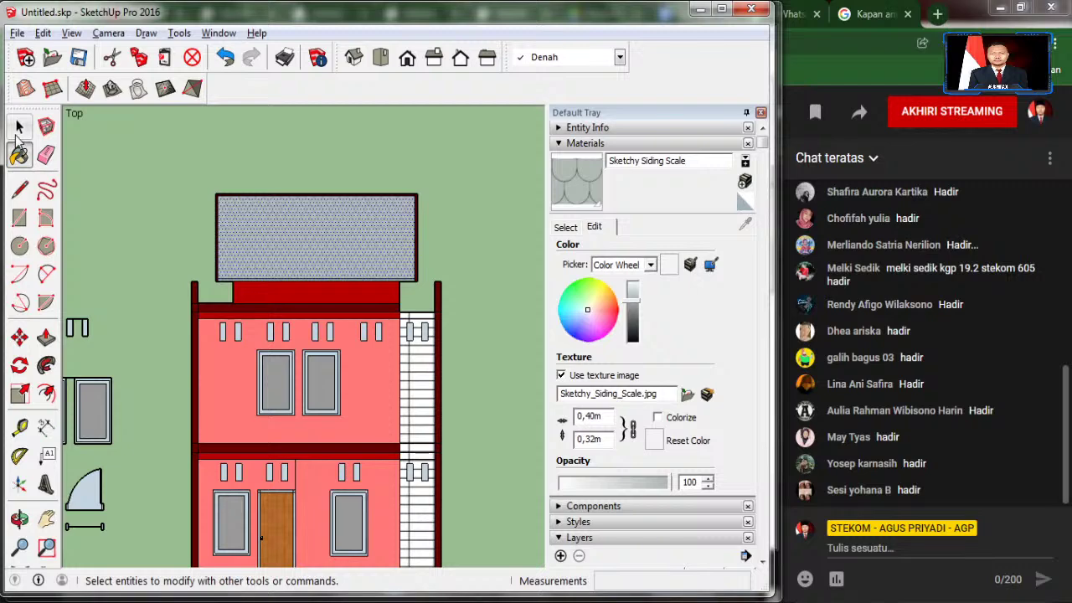
{"action": "left_click", "coordinate": [19, 126]}
{"action": "left_click", "coordinate": [118, 171]}
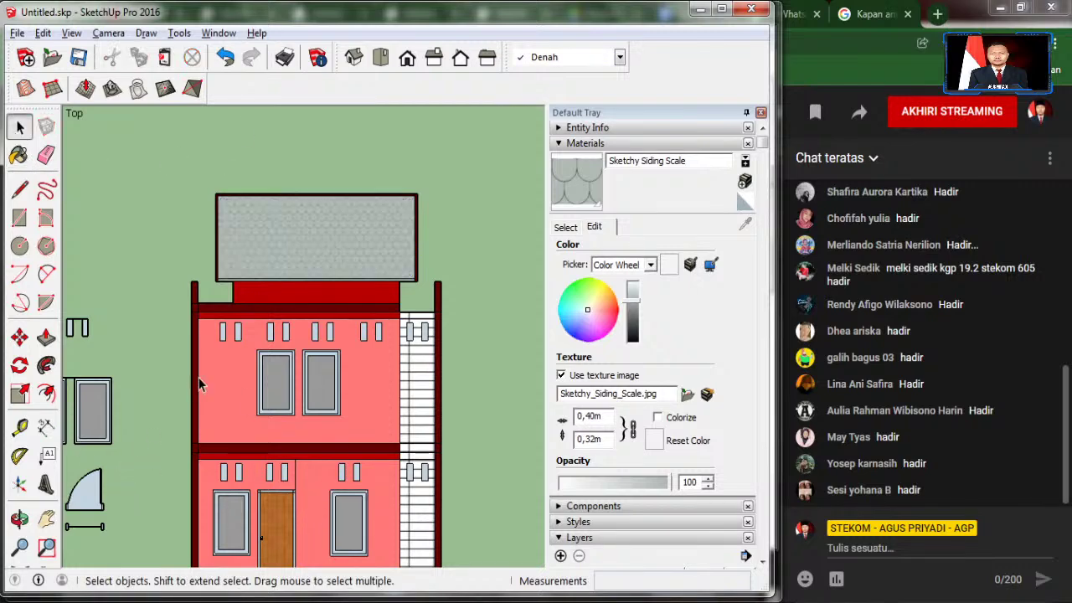
{"action": "scroll", "coordinate": [249, 346], "scroll_direction": "down", "scroll_amount": 2}
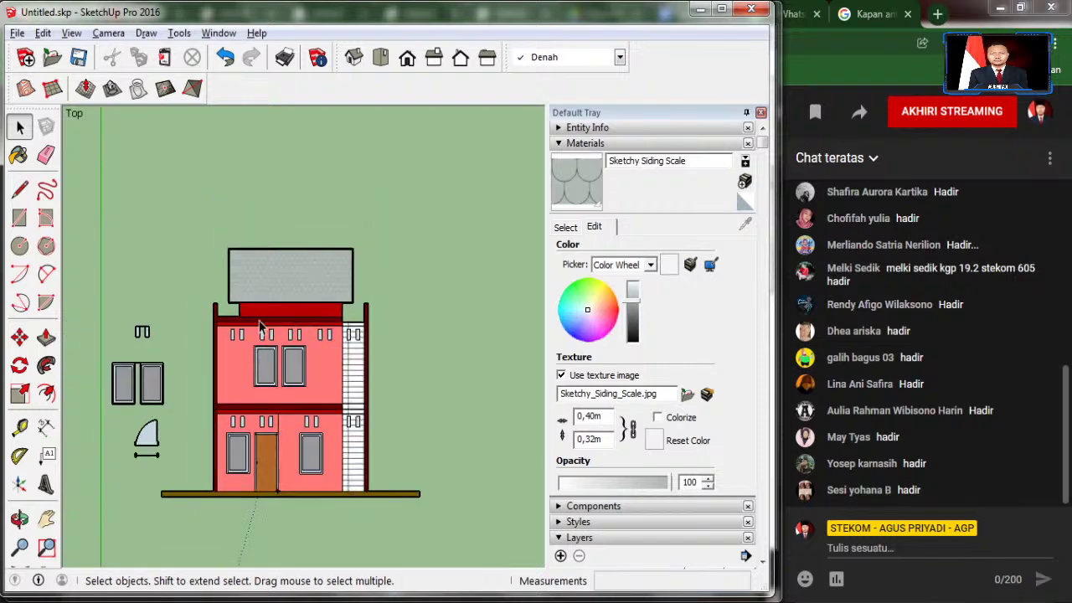
{"action": "scroll", "coordinate": [251, 347], "scroll_direction": "down", "scroll_amount": 2}
{"action": "scroll", "coordinate": [269, 348], "scroll_direction": "down", "scroll_amount": 2}
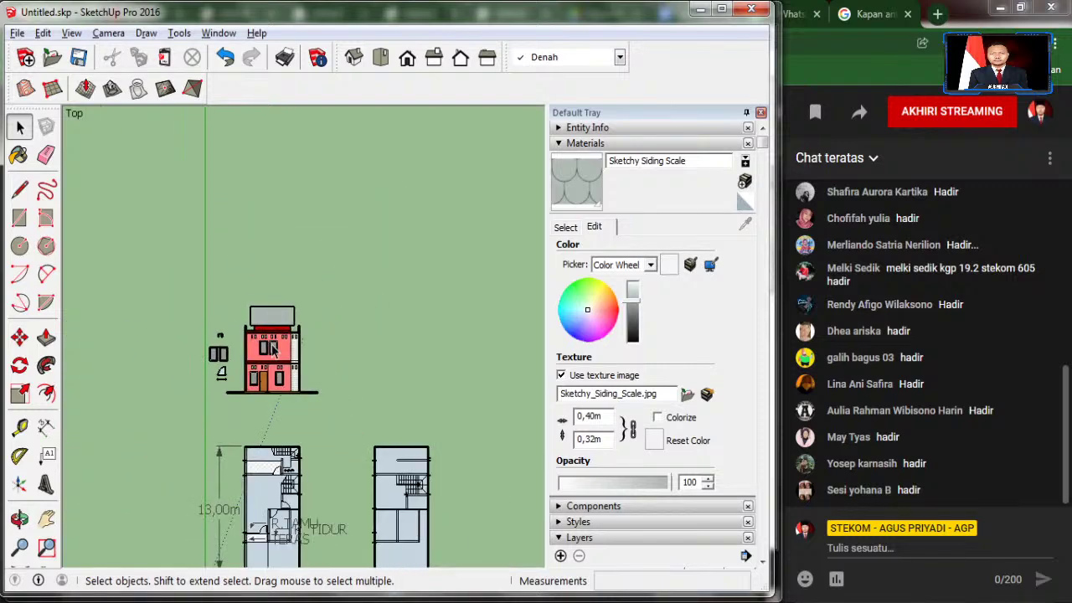
Step: Show the A.jpg reference drawings in Photo Viewer, then switch OBS to the closing THANK YOU scene
{"action": "key", "text": "alt+Tab"}
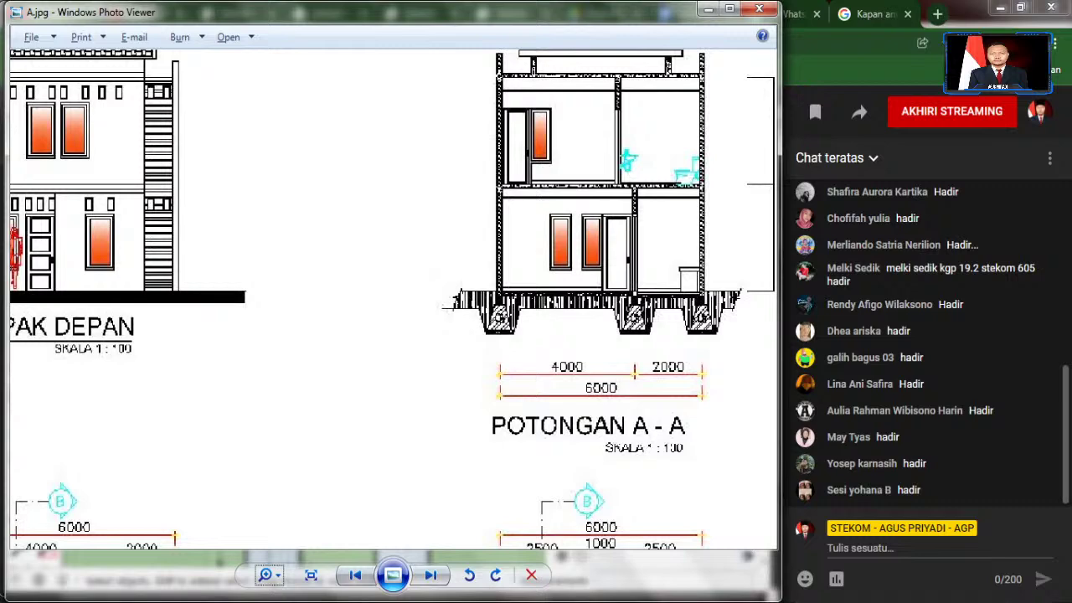
{"action": "scroll", "coordinate": [462, 519], "scroll_direction": "down", "scroll_amount": 2}
{"action": "scroll", "coordinate": [462, 519], "scroll_direction": "down", "scroll_amount": 1}
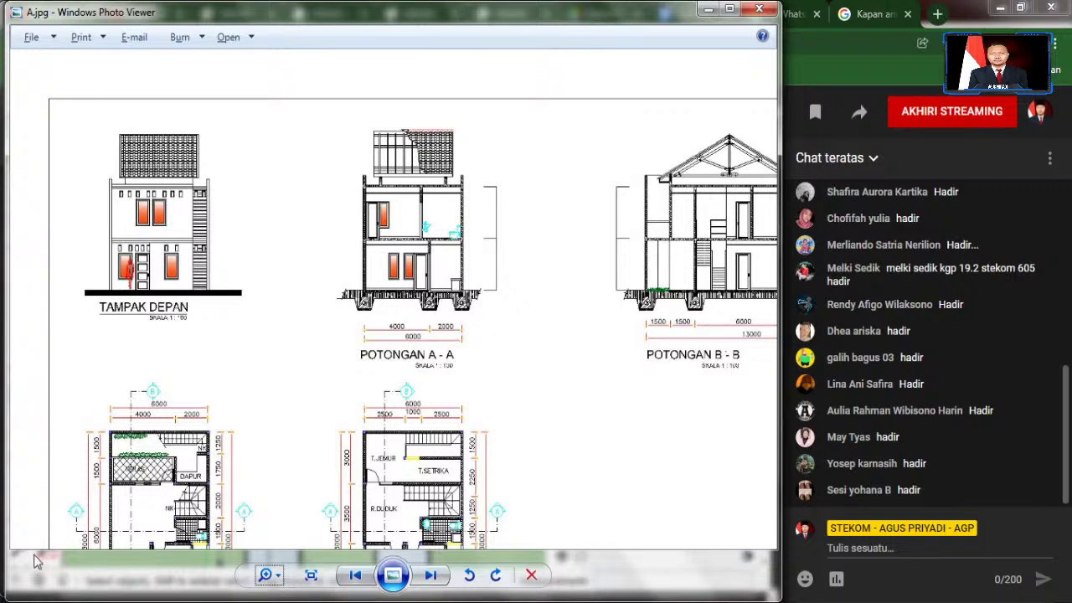
{"action": "left_click", "coordinate": [854, 356]}
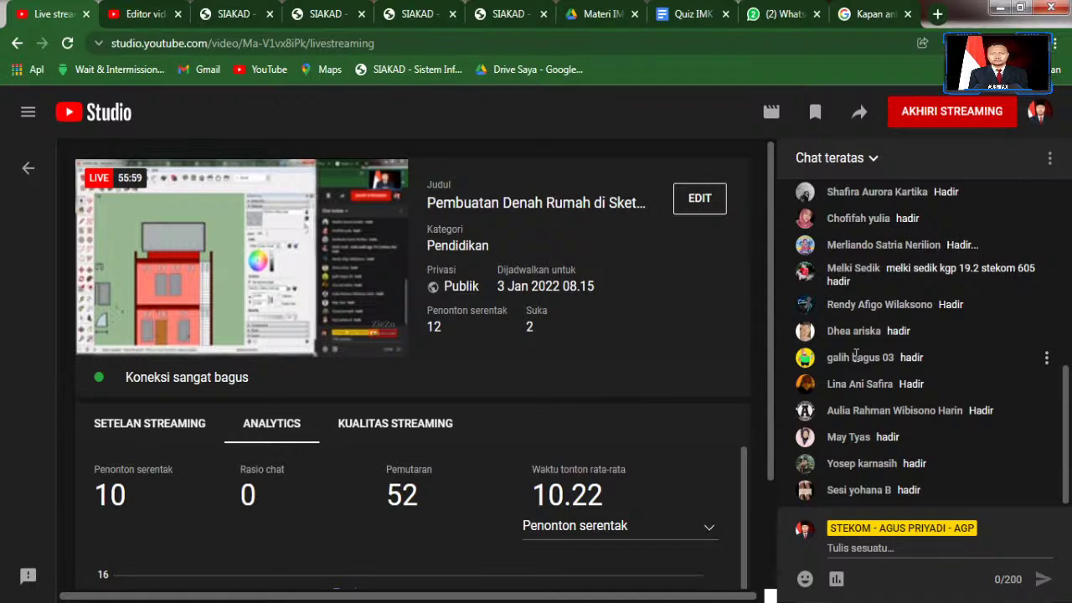
{"action": "mouse_move", "coordinate": [343, 581]}
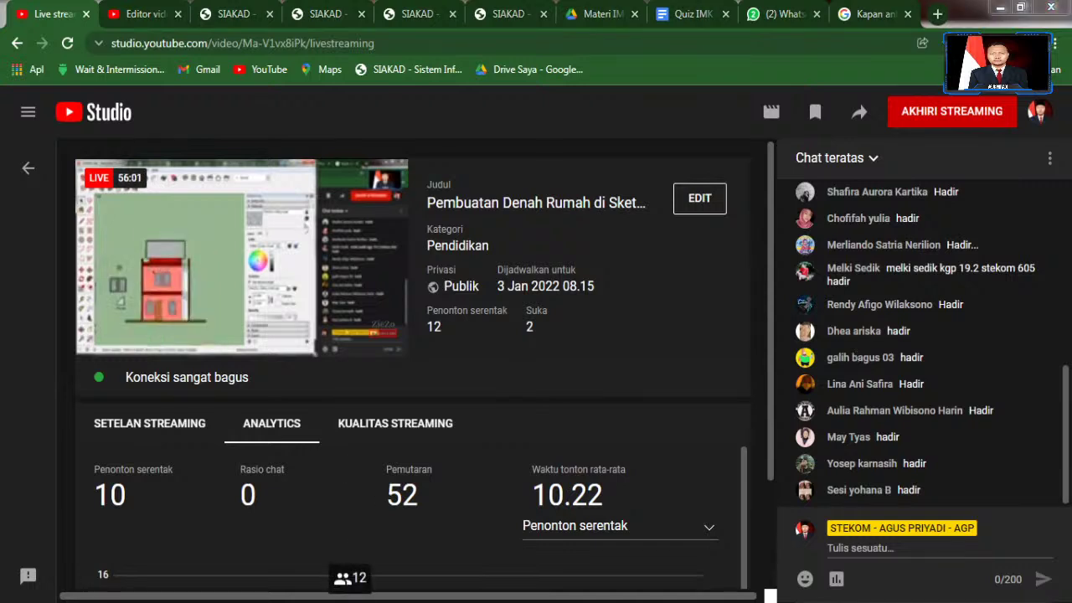
{"action": "left_click", "coordinate": [19, 521]}
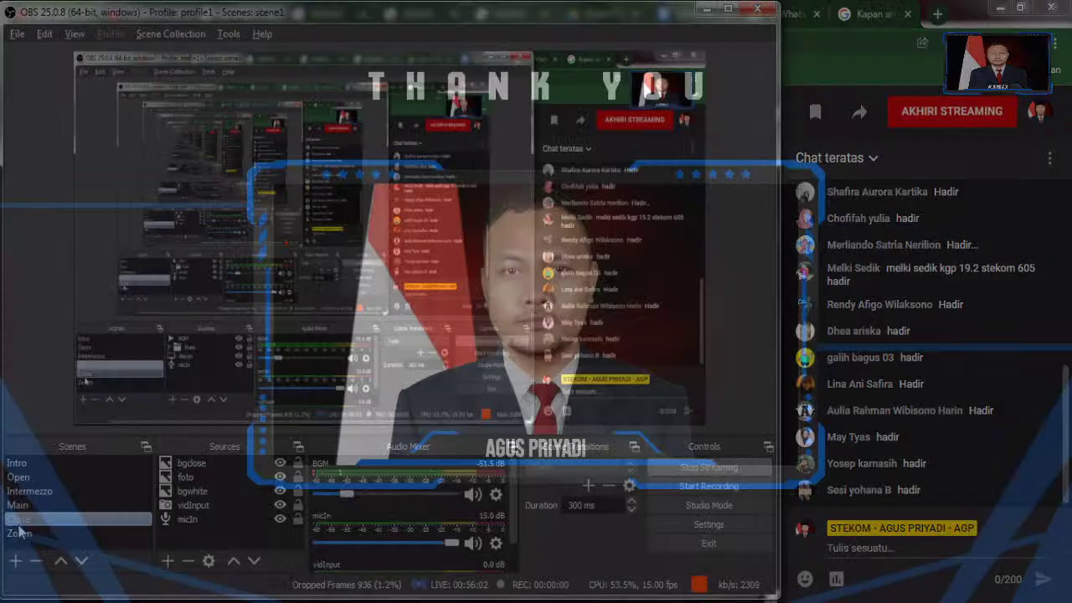